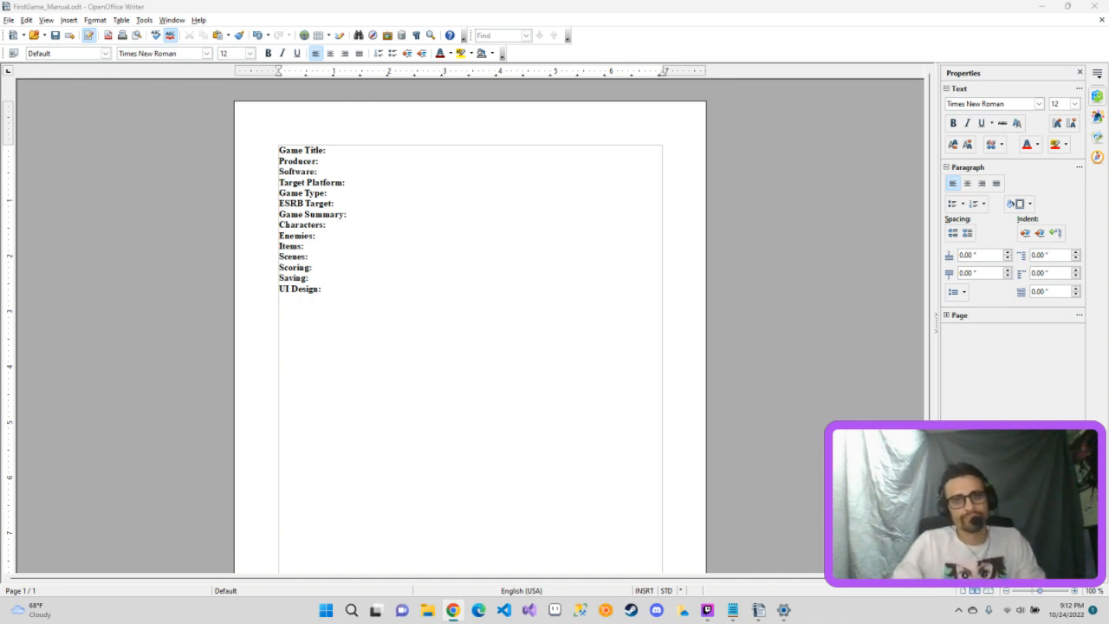
pyautogui.click(406, 265)
pyautogui.click(351, 153)
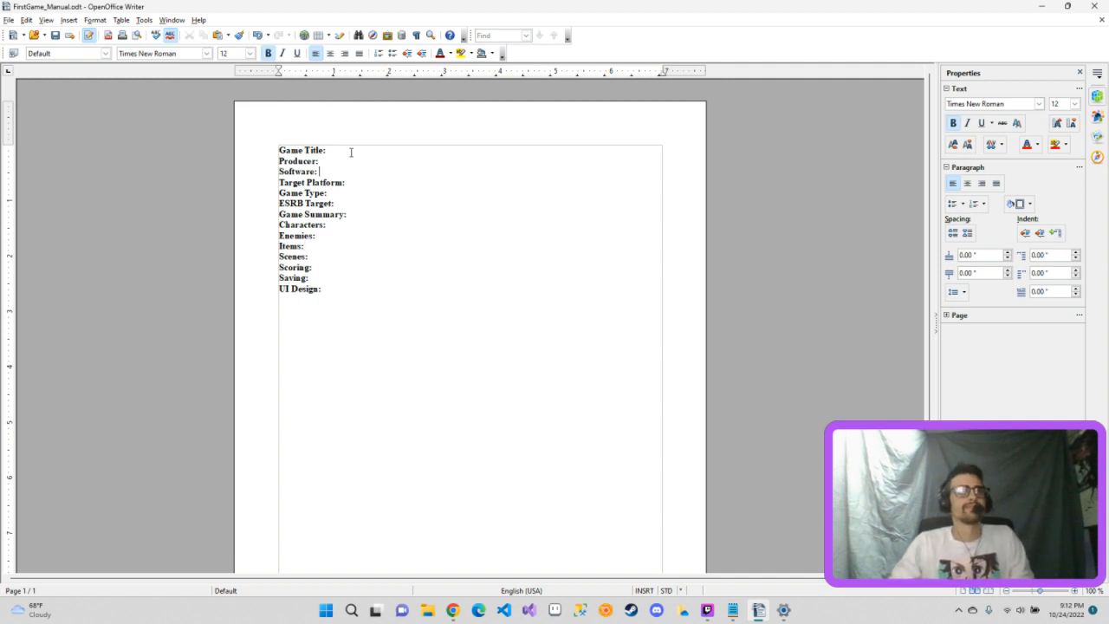
pyautogui.moveTo(351, 151); pyautogui.dragTo(356, 163)
pyautogui.click(358, 164)
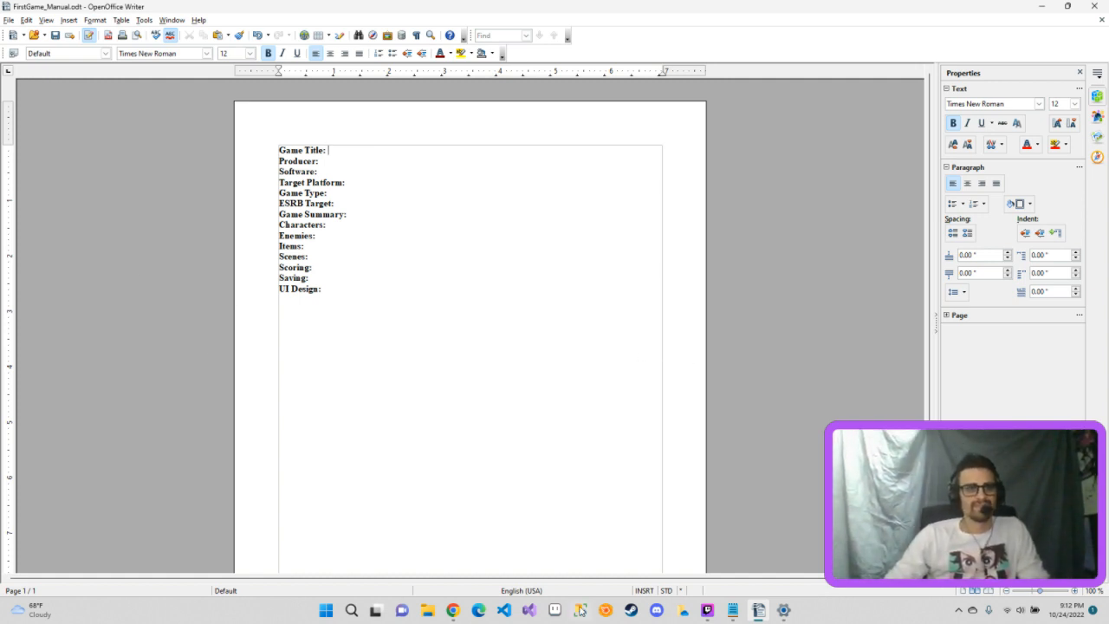
pyautogui.click(363, 158)
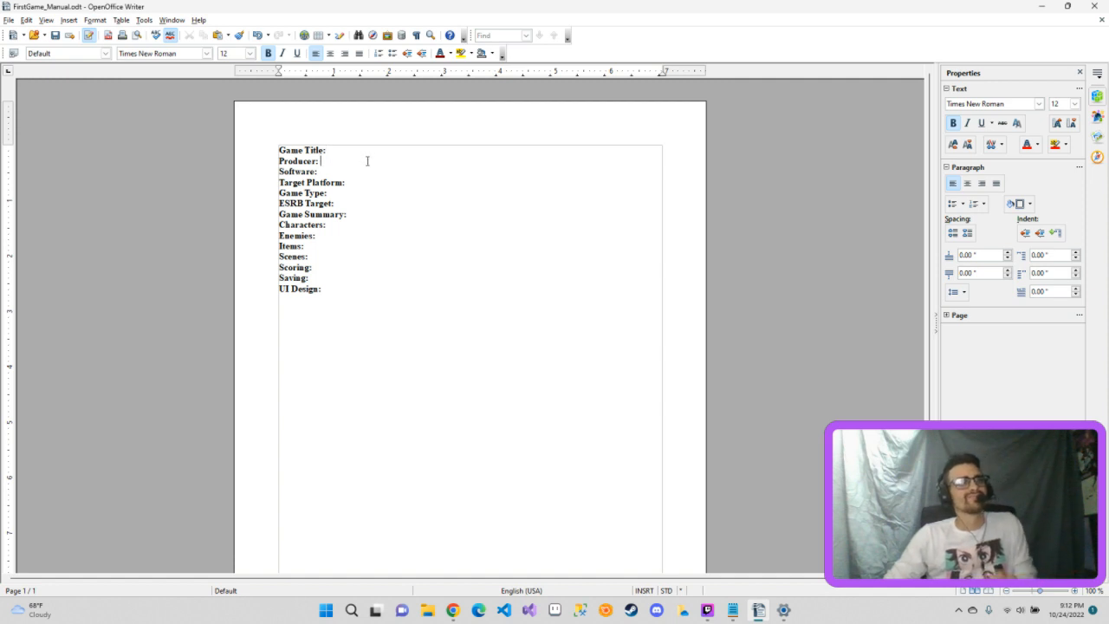
pyautogui.click(369, 168)
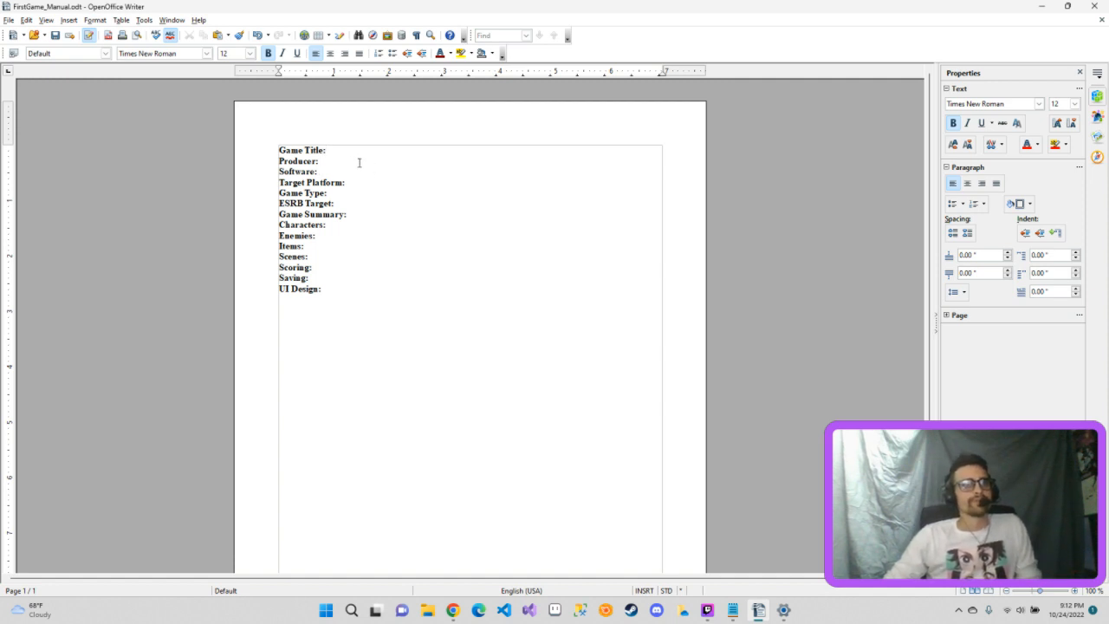
pyautogui.click(359, 162)
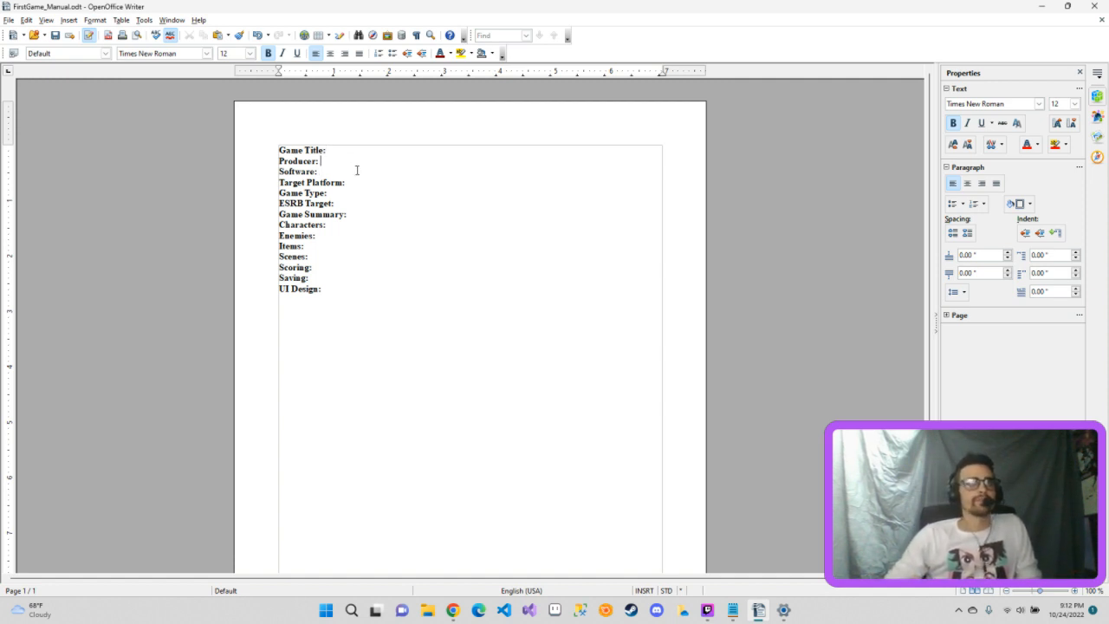
pyautogui.click(358, 171)
pyautogui.click(352, 149)
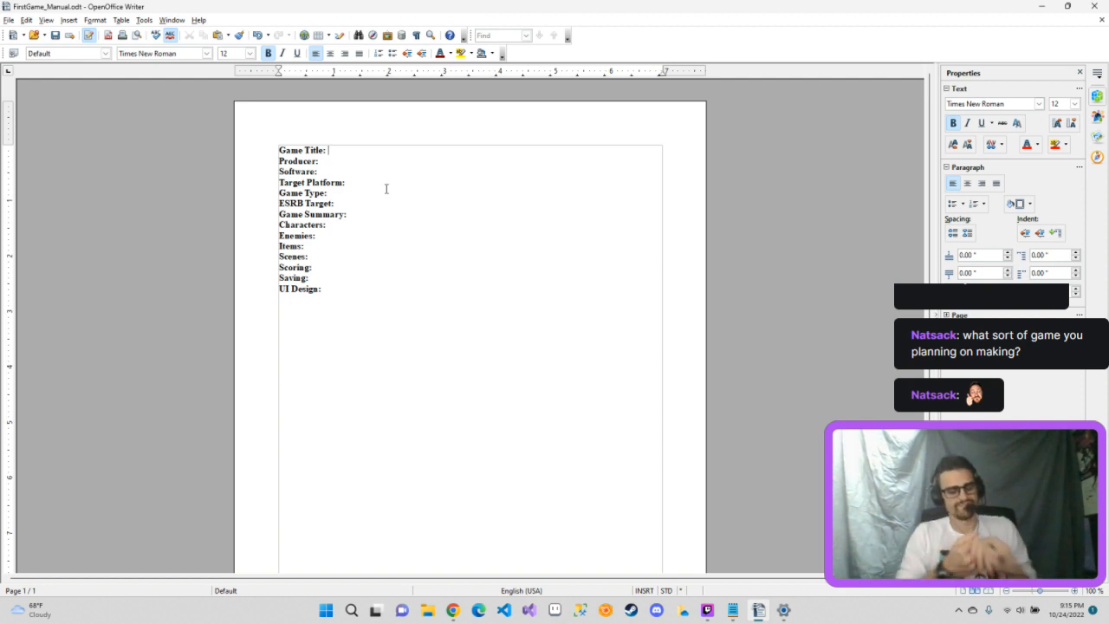
pyautogui.write('The')
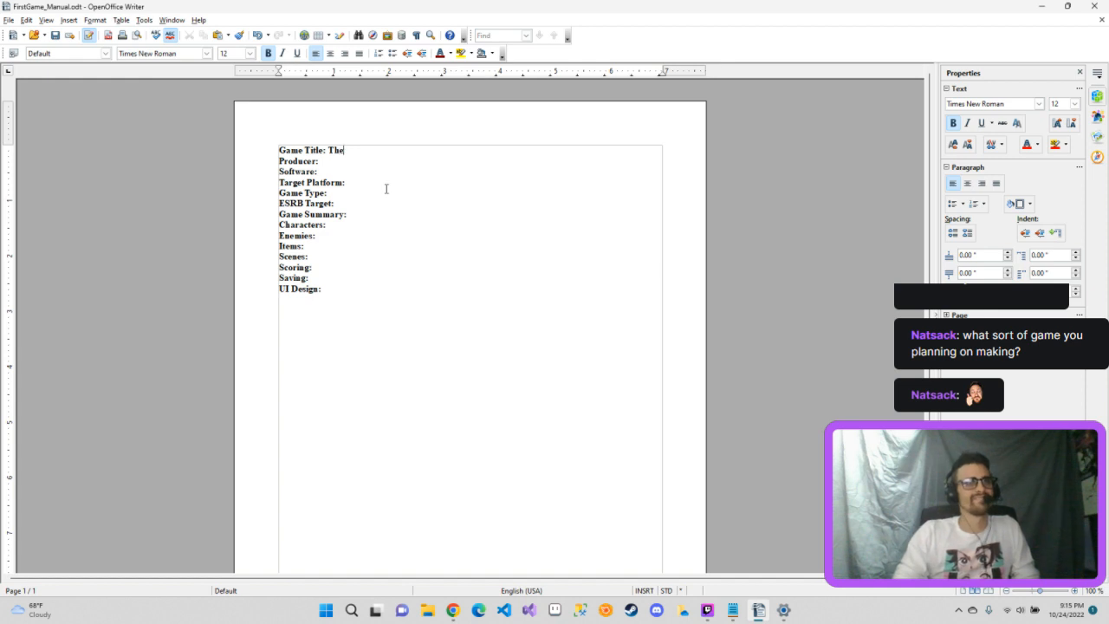
pyautogui.press('BackSpace')
pyautogui.press('BackSpace')
pyautogui.press('BackSpace')
pyautogui.press('BackSpace')
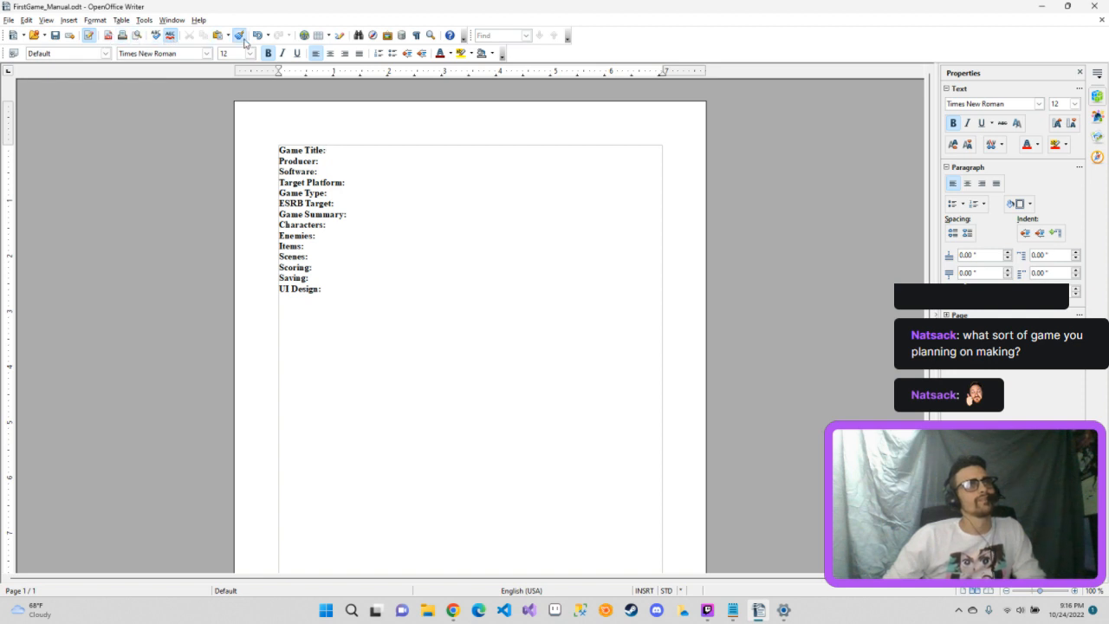
# Step: Enter "Blob Slayer" in regular, non-bold text as the Game Title
pyautogui.click(359, 151)
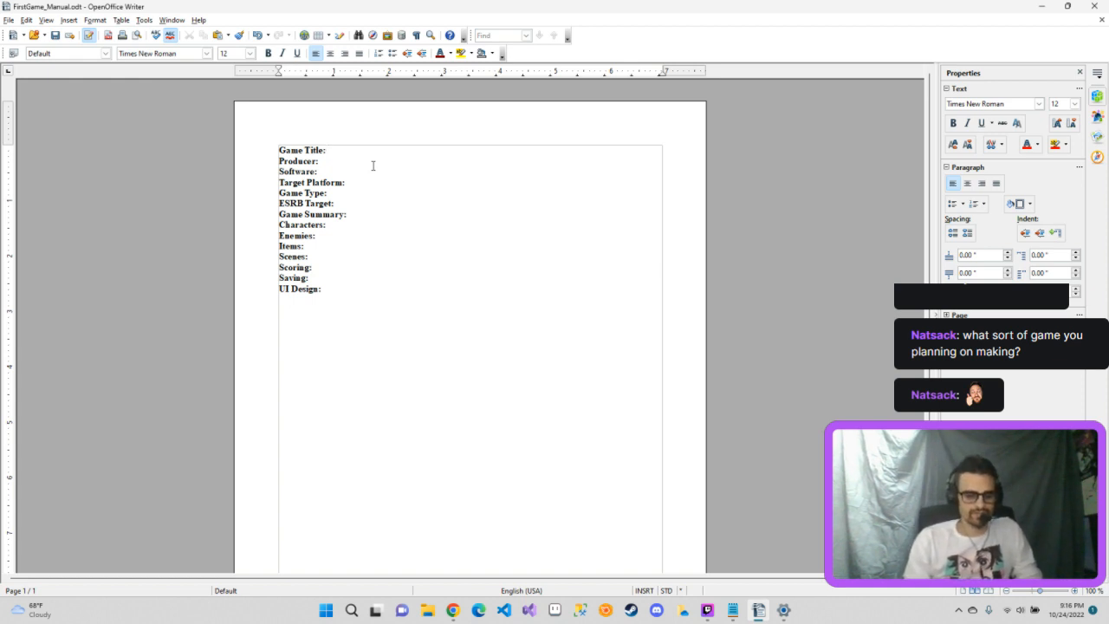
pyautogui.write('Bl')
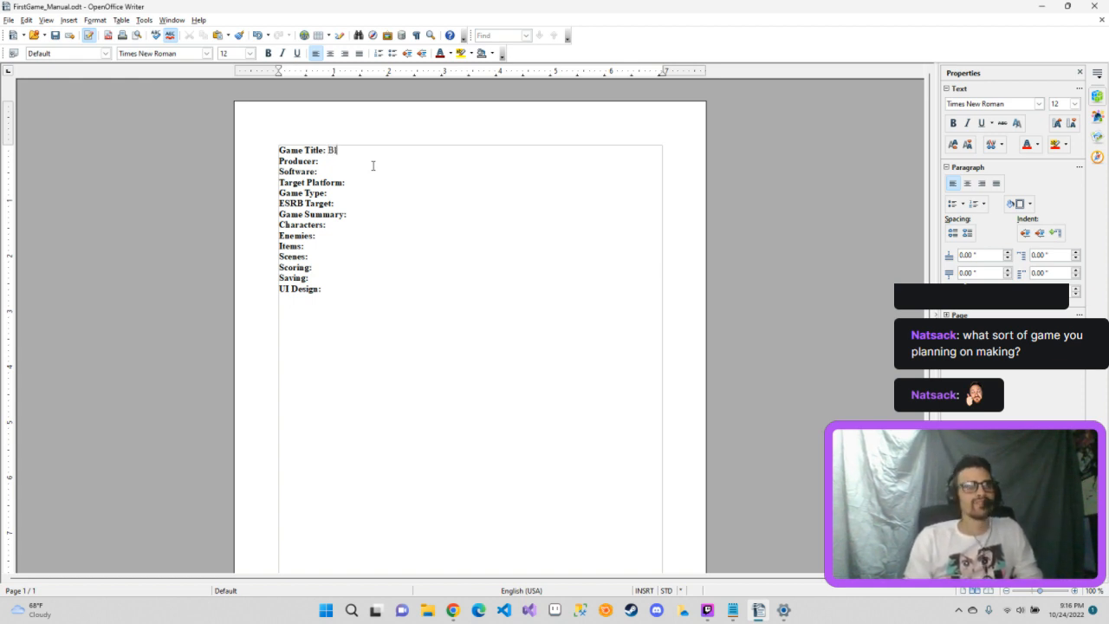
pyautogui.write('obv')
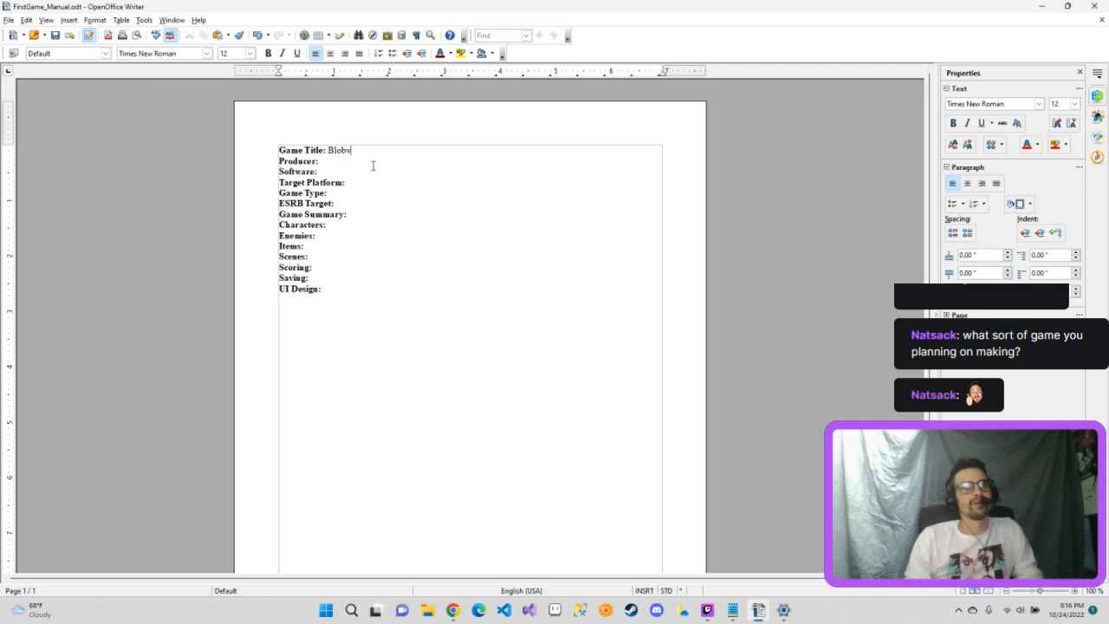
pyautogui.write(' Slyaer')
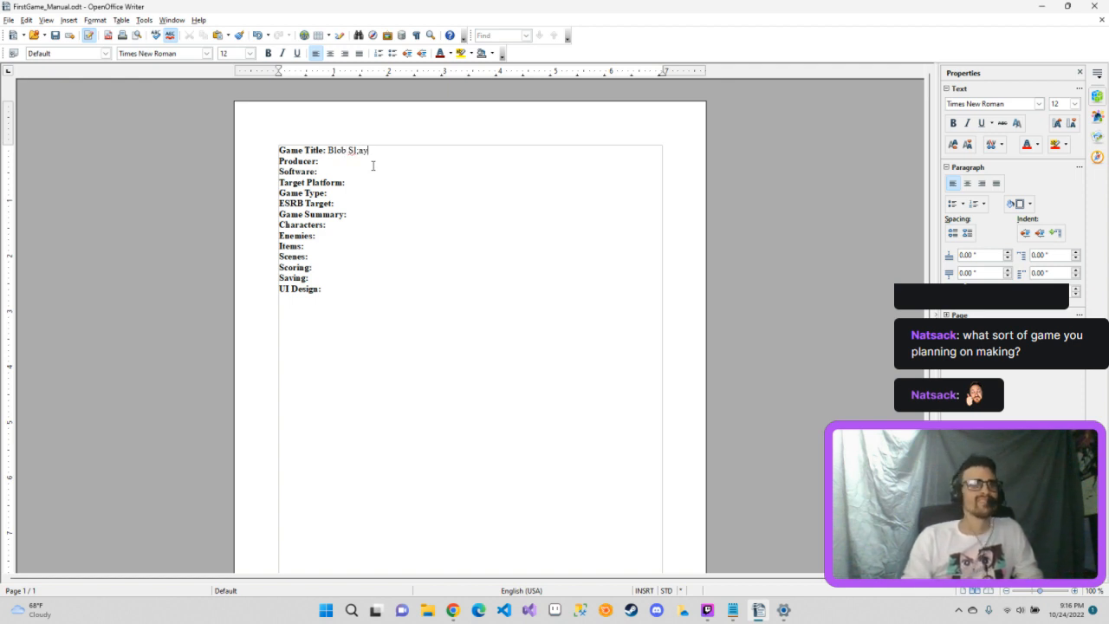
pyautogui.press('BackSpace')
pyautogui.press('BackSpace')
pyautogui.press('BackSpace')
pyautogui.press('BackSpace')
pyautogui.write('ayer')
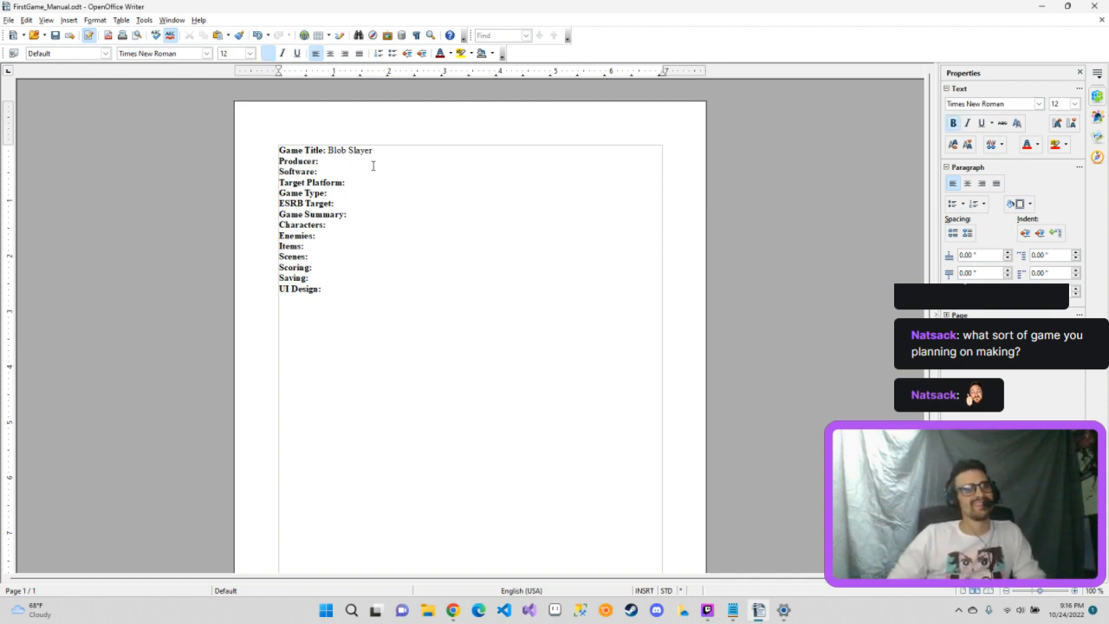
pyautogui.click(373, 164)
pyautogui.click(399, 147)
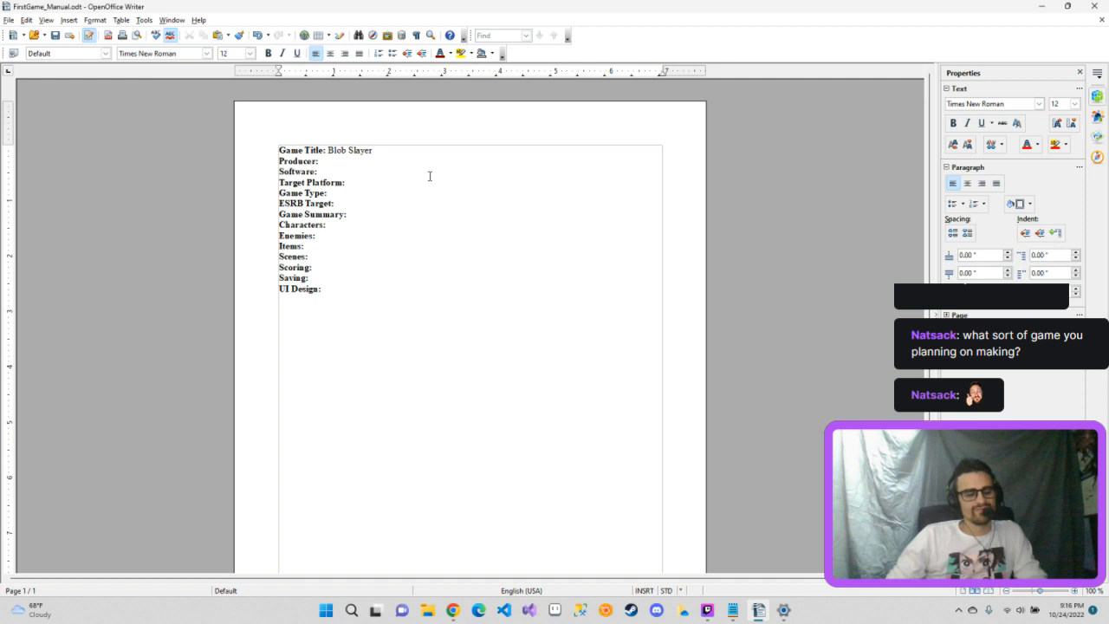
pyautogui.click(383, 157)
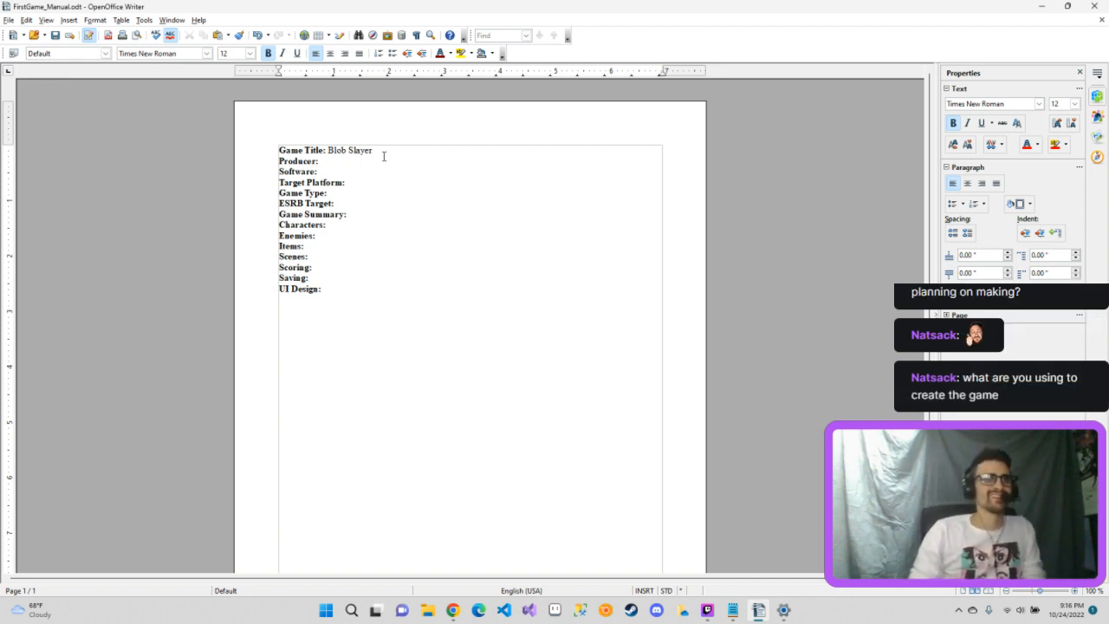
pyautogui.write('The')
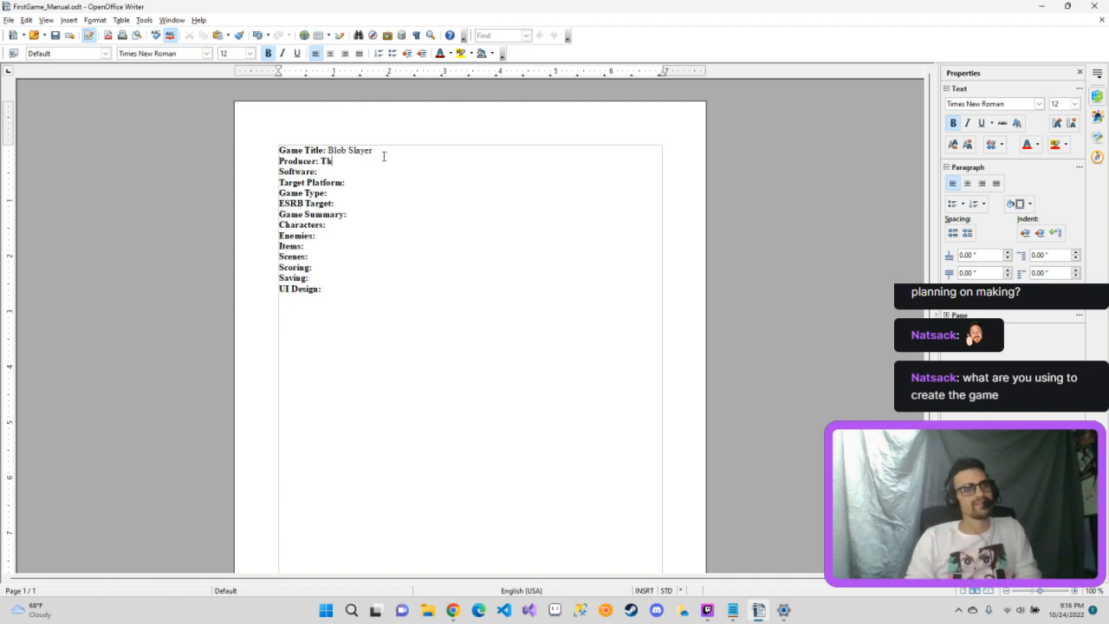
pyautogui.press('Insert')
pyautogui.press('BackSpace')
pyautogui.press('BackSpace')
pyautogui.press('BackSpace')
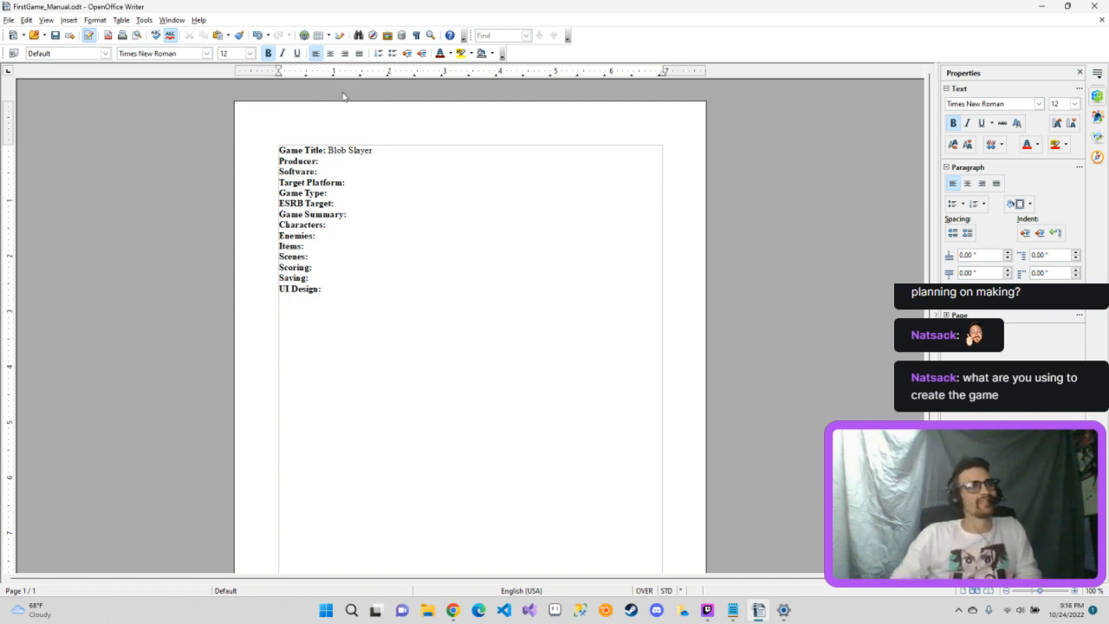
# Step: Turn off bold on the Producer line and enter "NortonInteractiveStudios" after the label
pyautogui.click(268, 53)
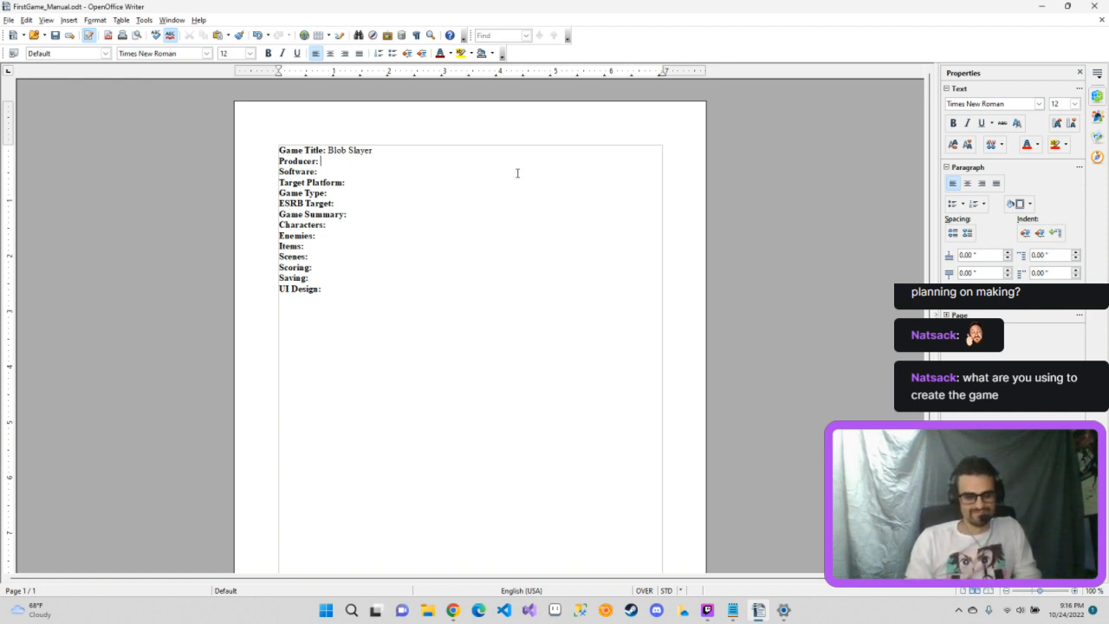
pyautogui.write('B')
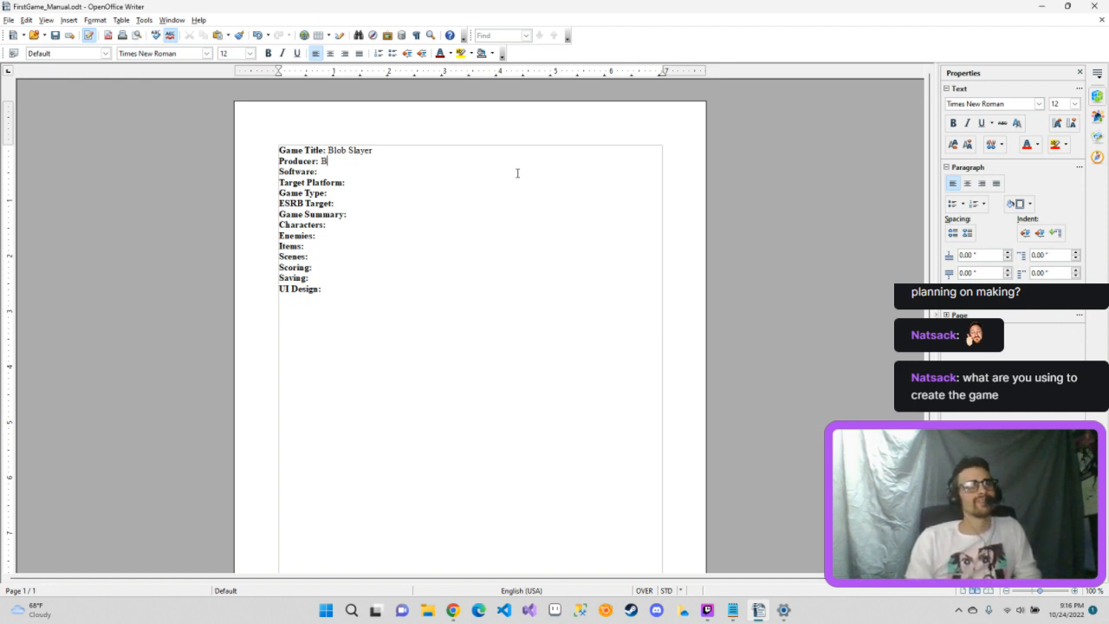
pyautogui.press('BackSpace')
pyautogui.write('Norton')
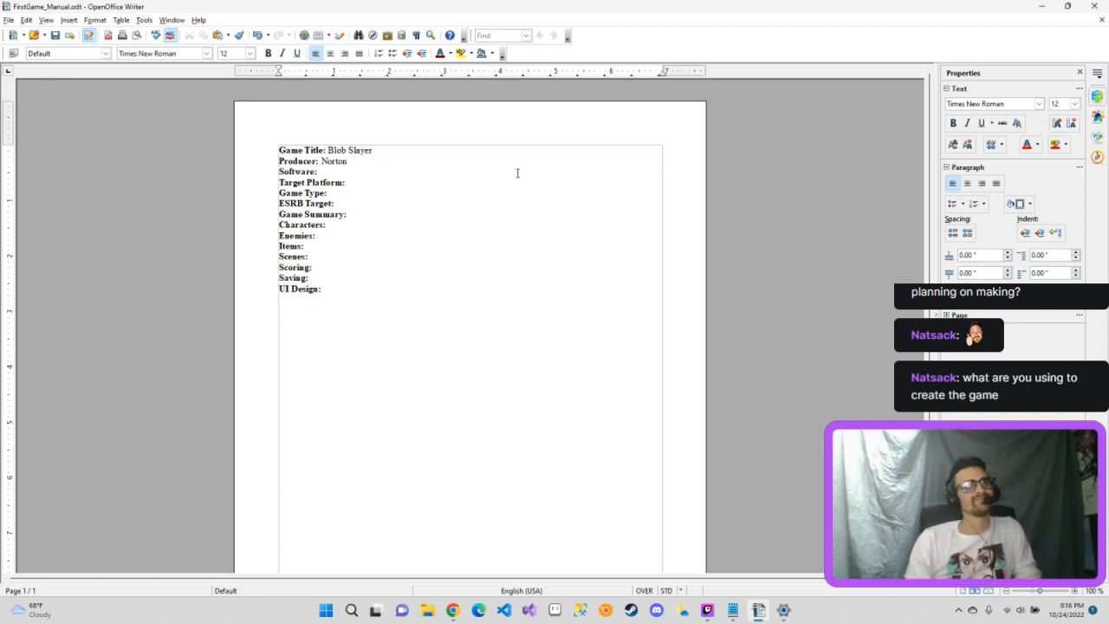
pyautogui.write('Interac')
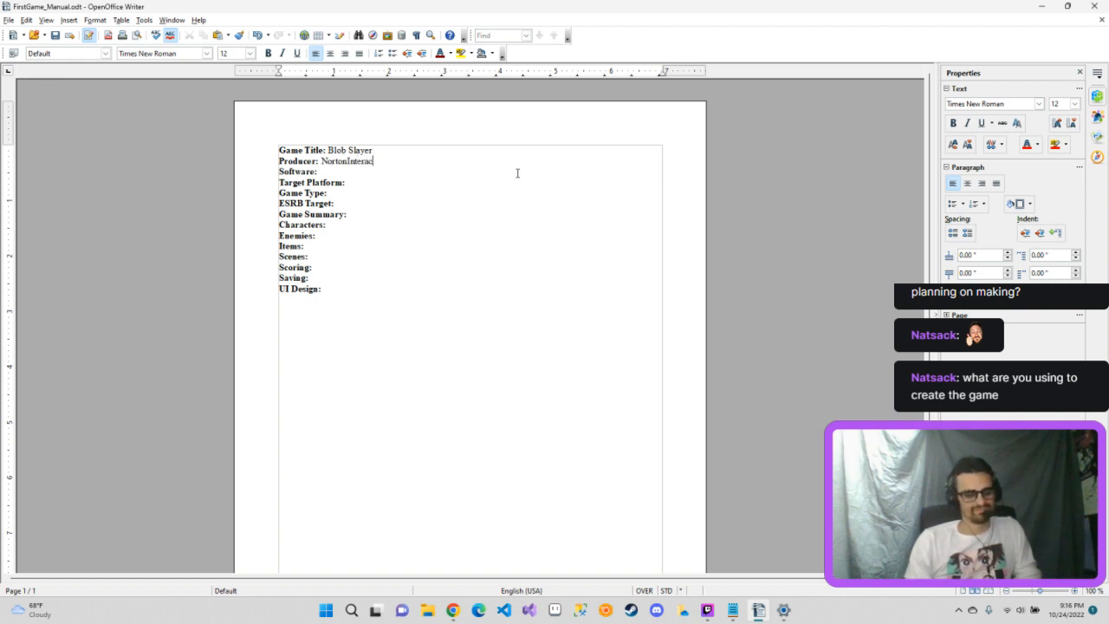
pyautogui.write('tiveStudios')
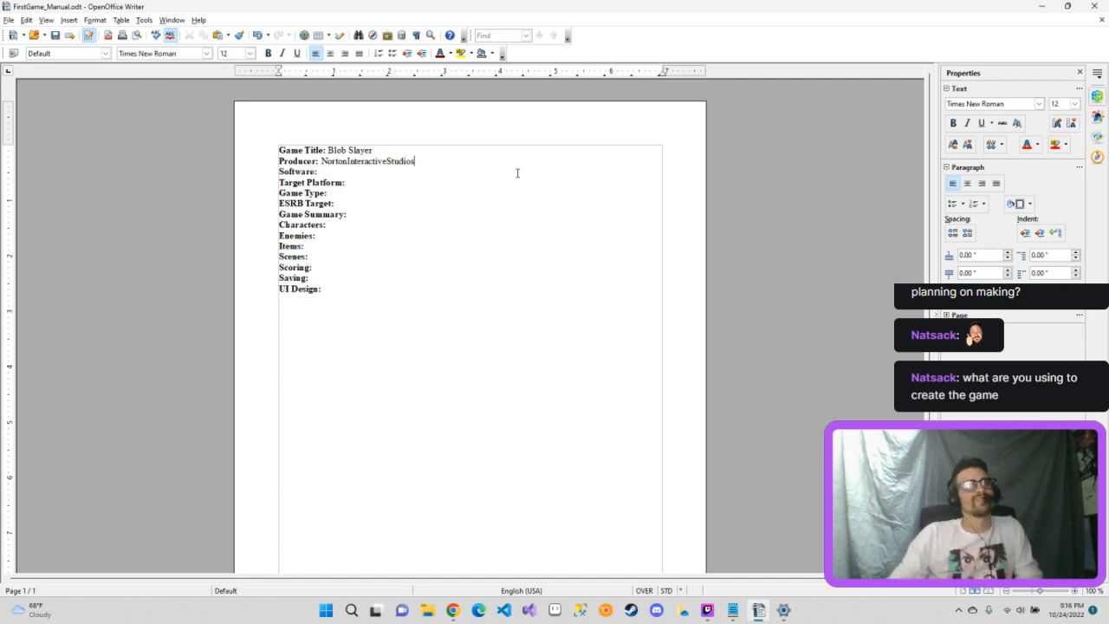
# Step: Add spaces between the words of the producer name so it reads "Norton Interactive Studios"
pyautogui.click(349, 162)
pyautogui.press('Insert')
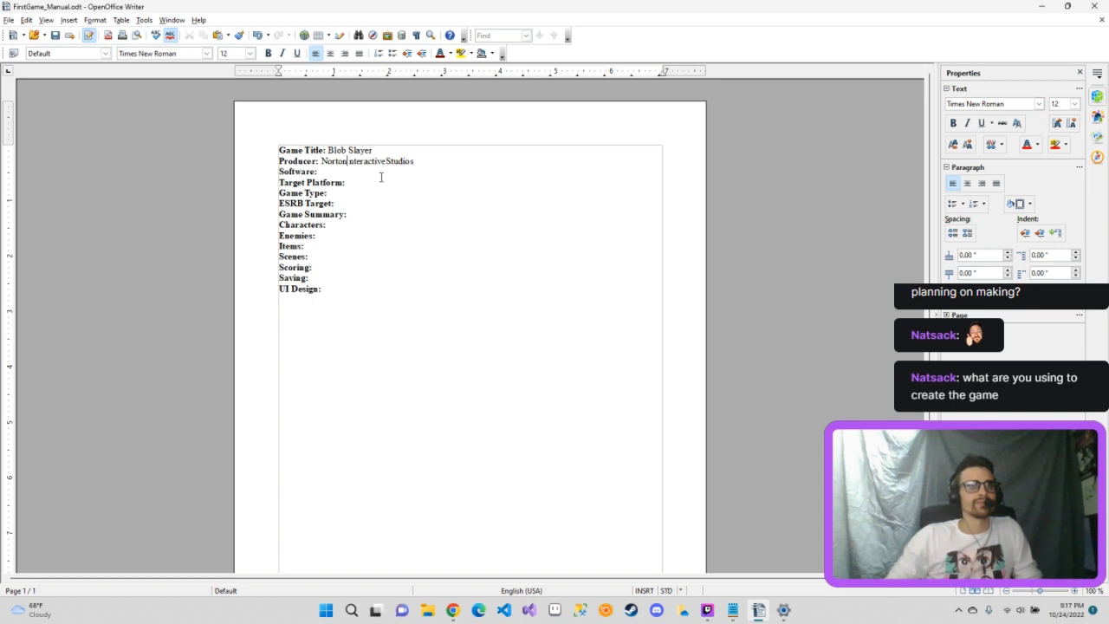
pyautogui.write('I')
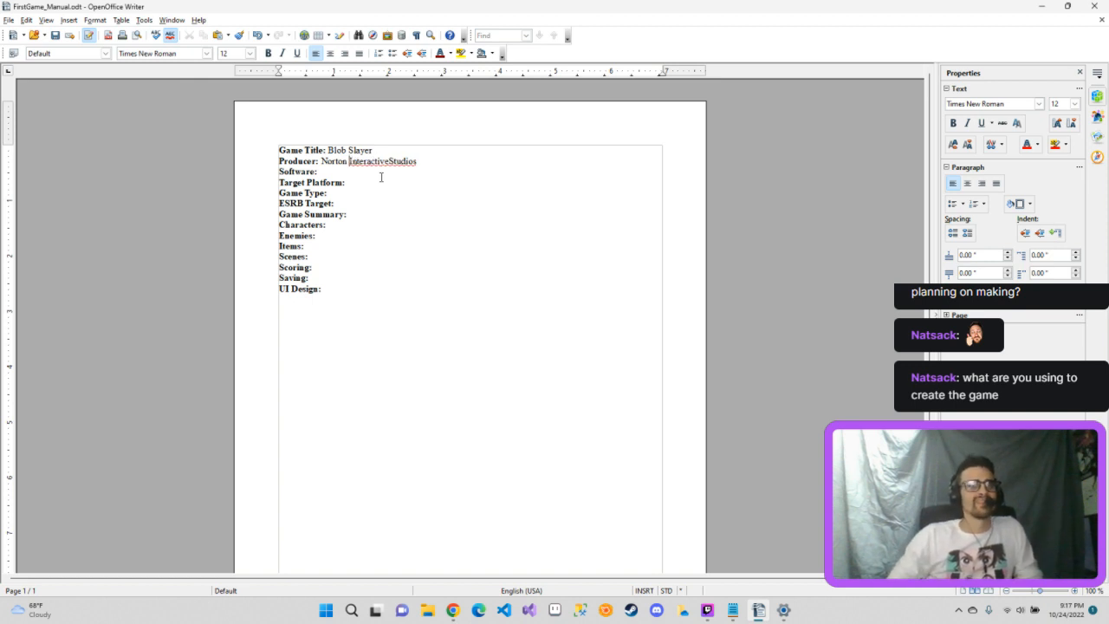
pyautogui.press('Left')
pyautogui.press('BackSpace')
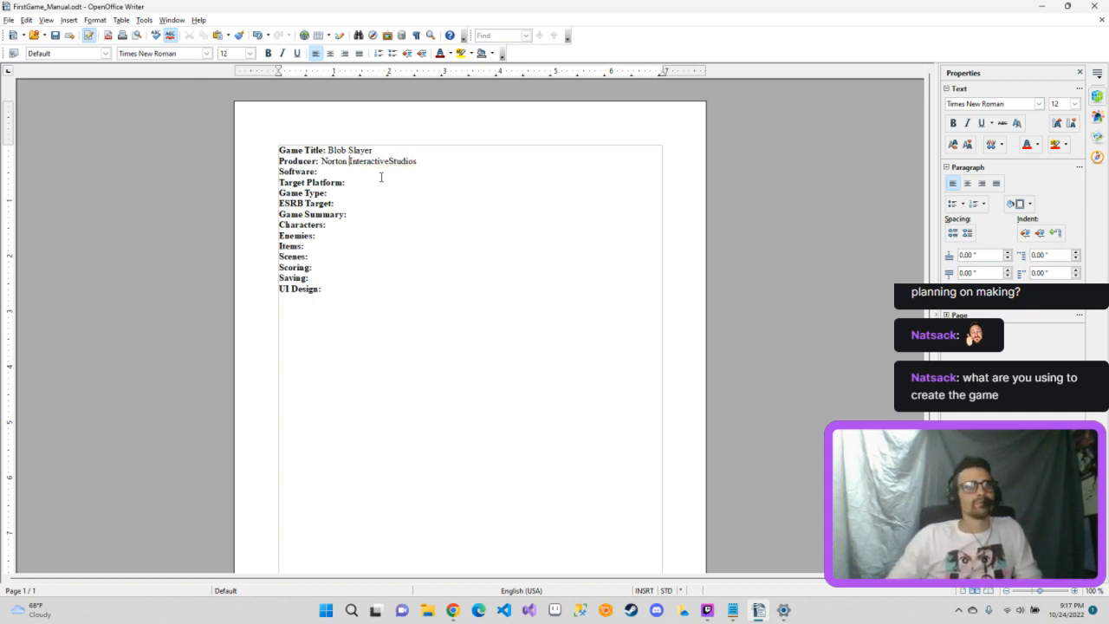
pyautogui.press('Right')
pyautogui.press('Right')
pyautogui.press('Right')
pyautogui.press('Right')
pyautogui.press('Right')
pyautogui.press('Right')
pyautogui.press('Right')
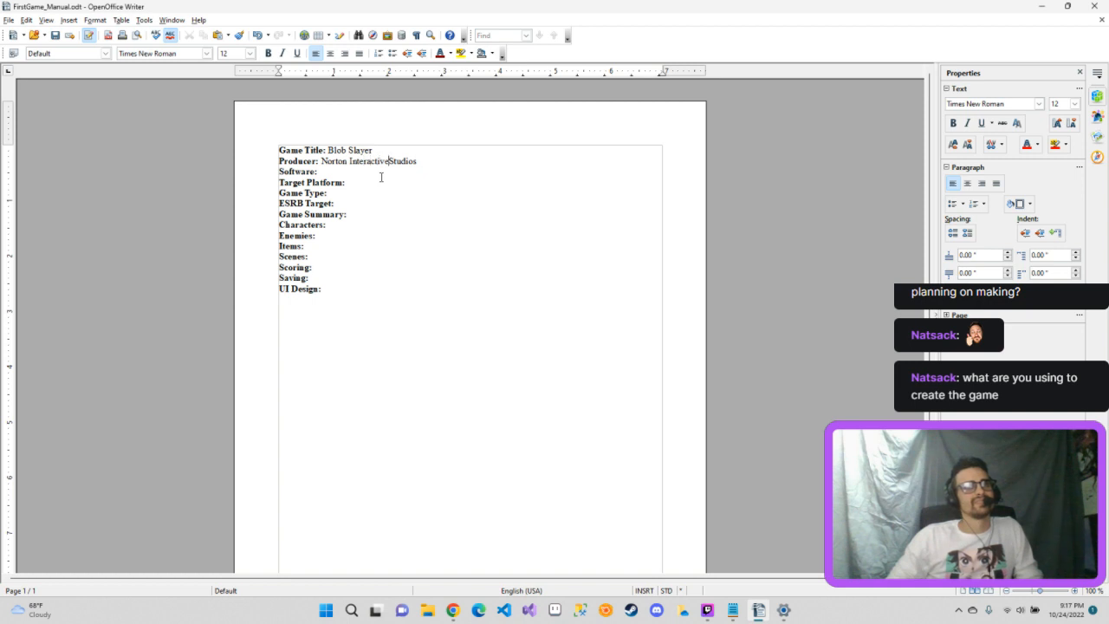
pyautogui.press('End')
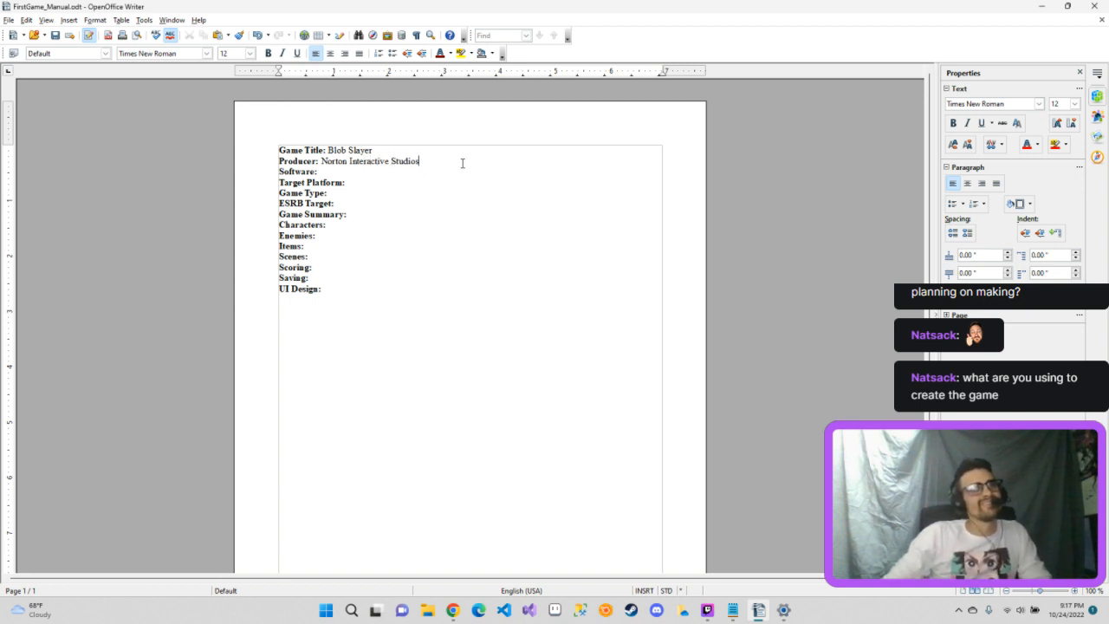
# Step: Replace the studio name on the Producer line with the producer's online handle
pyautogui.moveTo(462, 163); pyautogui.dragTo(320, 163)
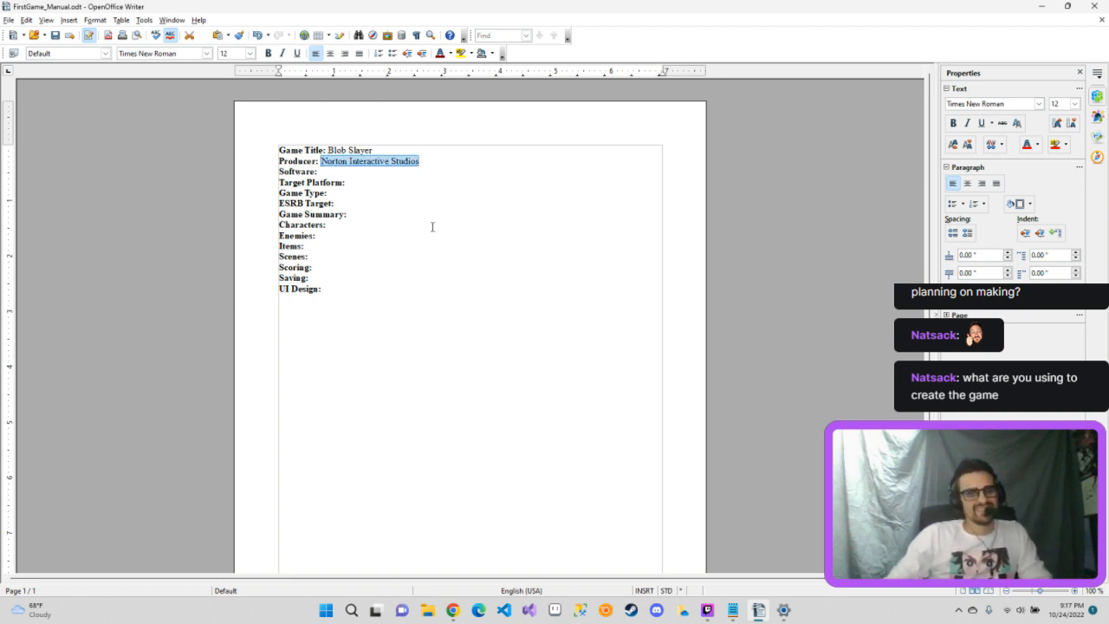
pyautogui.hotkey('ctrl', 'x')
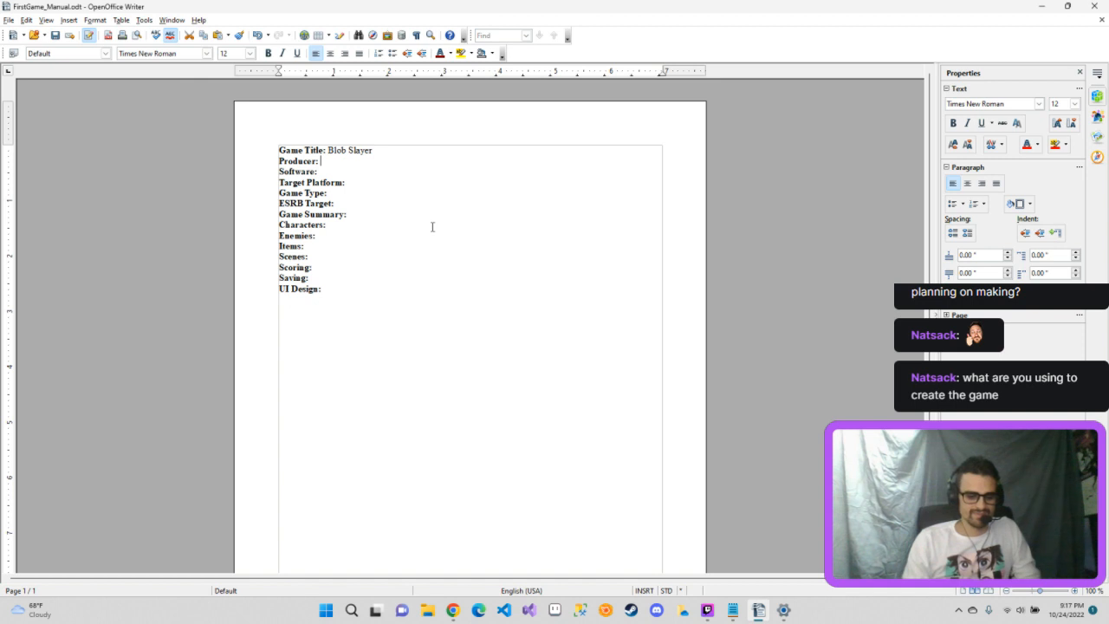
pyautogui.write('x')
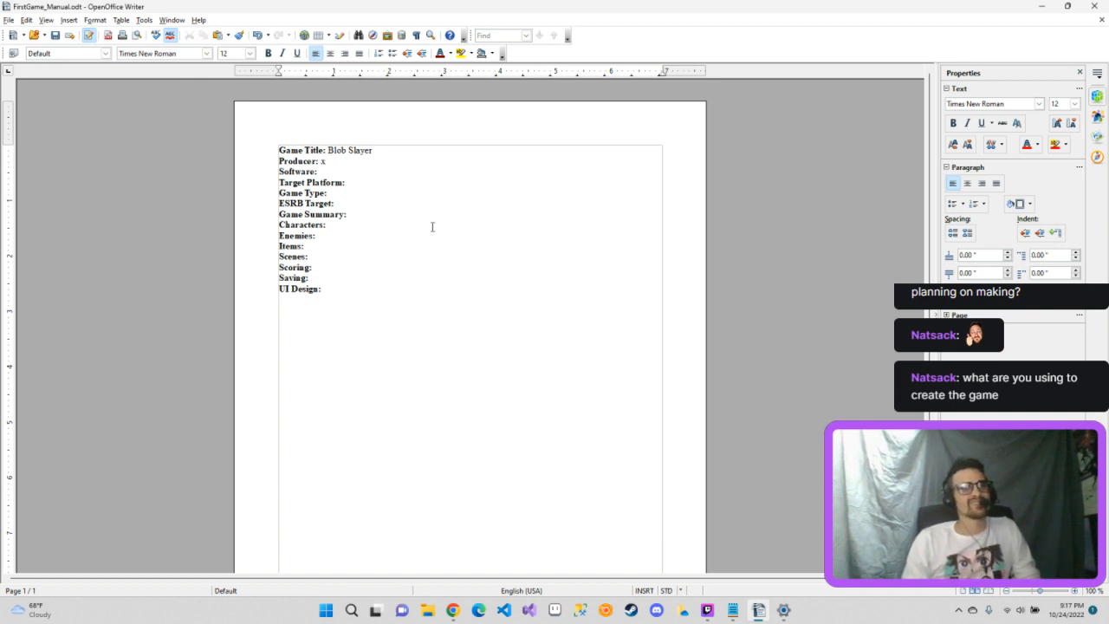
pyautogui.write('X')
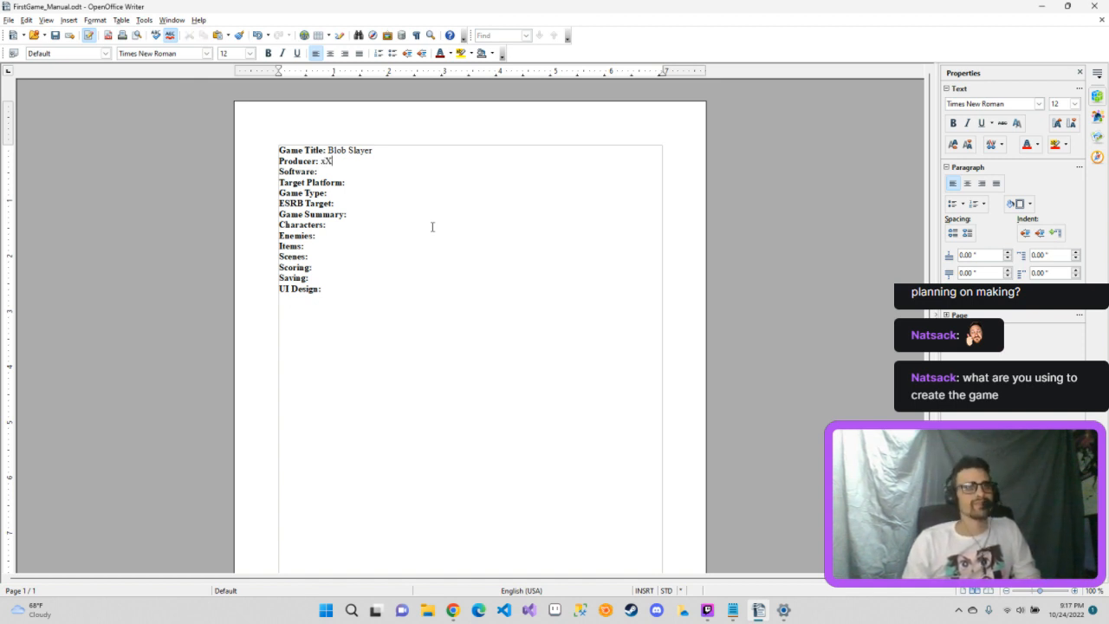
pyautogui.write('TheNo')
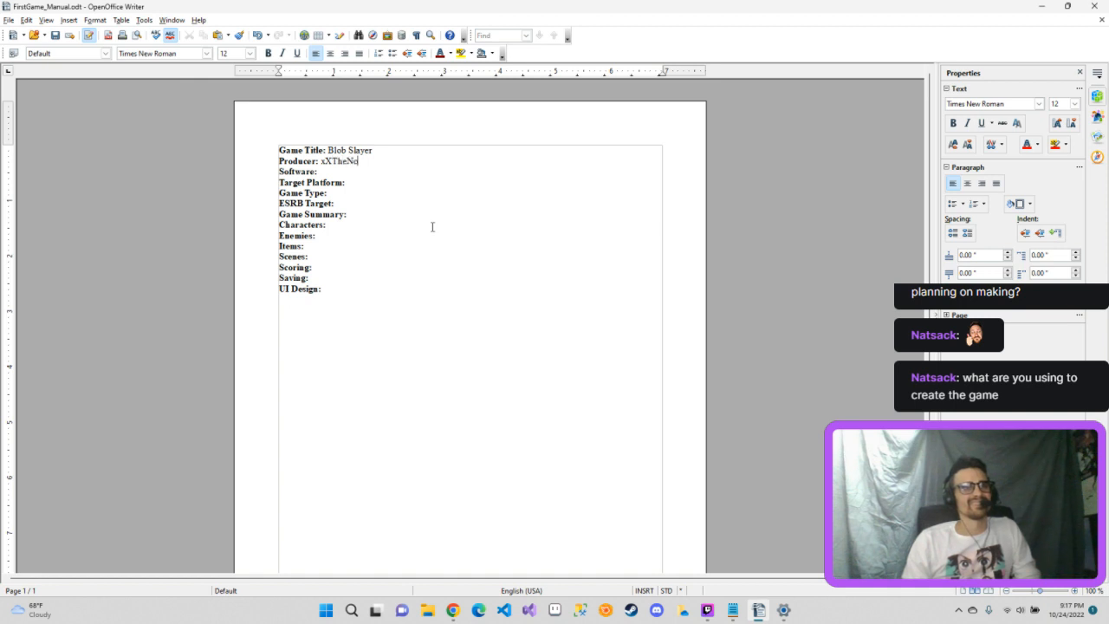
pyautogui.write('toriou')
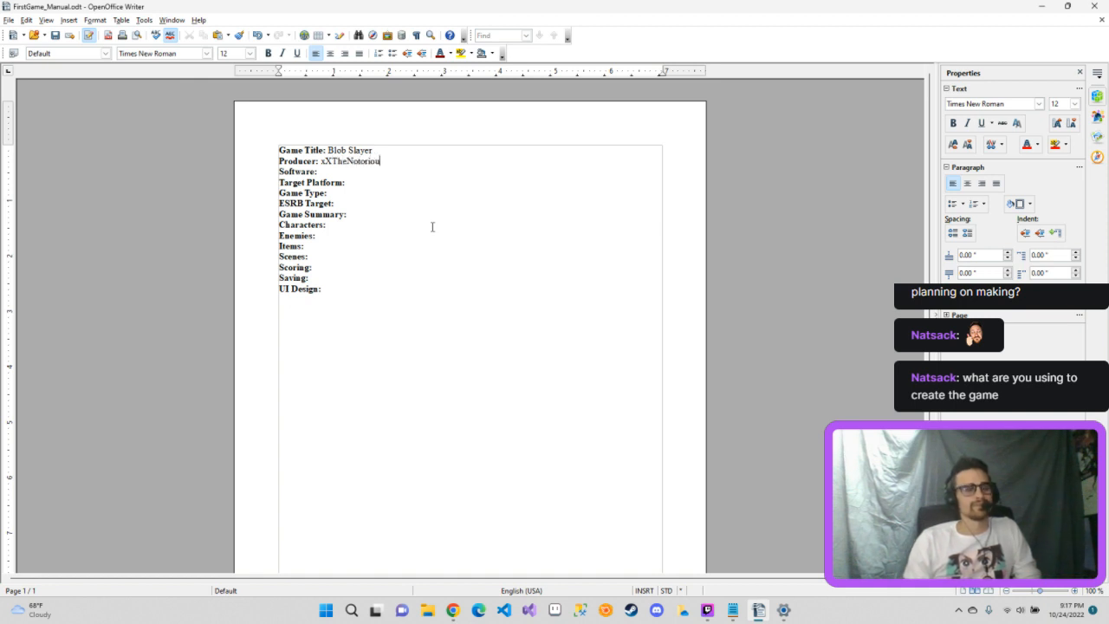
pyautogui.write('sVXx')
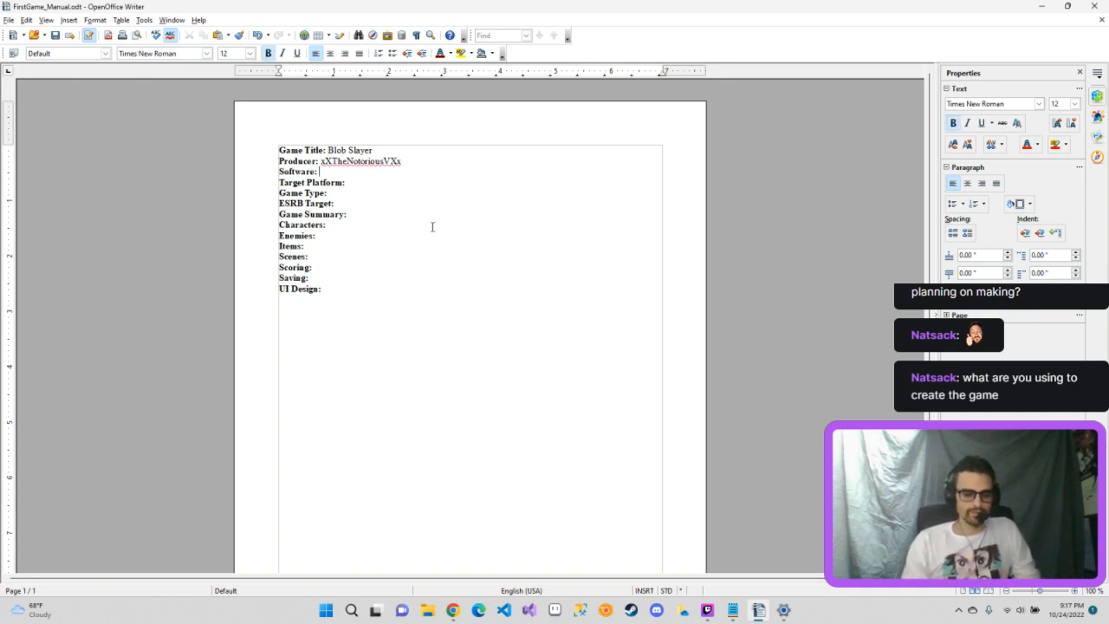
pyautogui.write('Pha')
pyautogui.press('BackSpace')
pyautogui.press('BackSpace')
pyautogui.press('BackSpace')
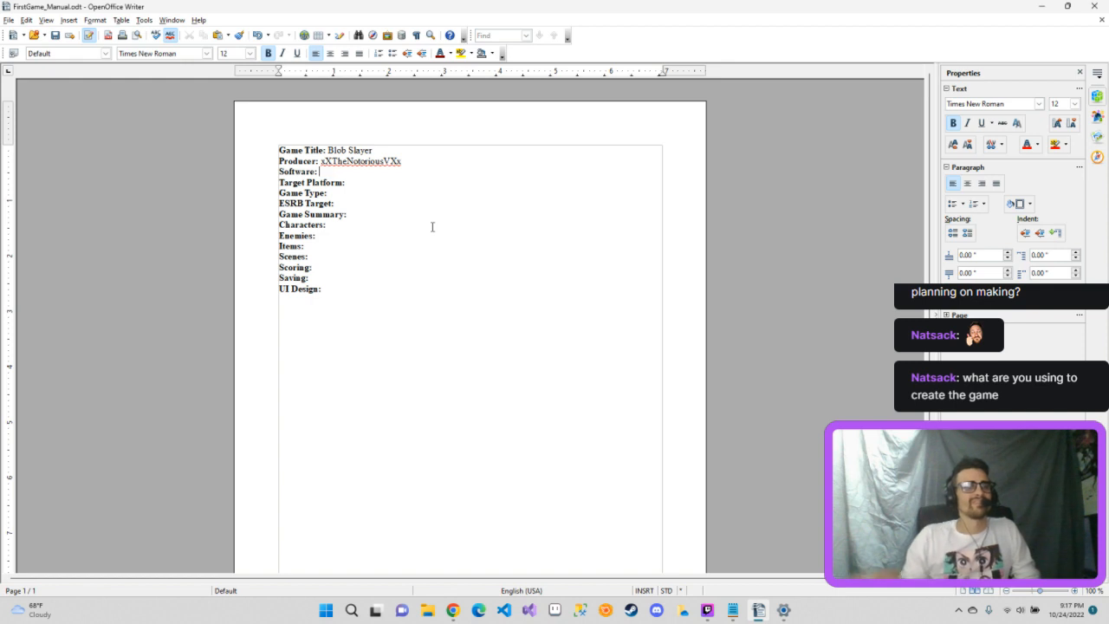
# Step: Turn off bold on the Software line and enter "Phaser 3, Visual Studio Code, Aseprite" after the label
pyautogui.click(268, 53)
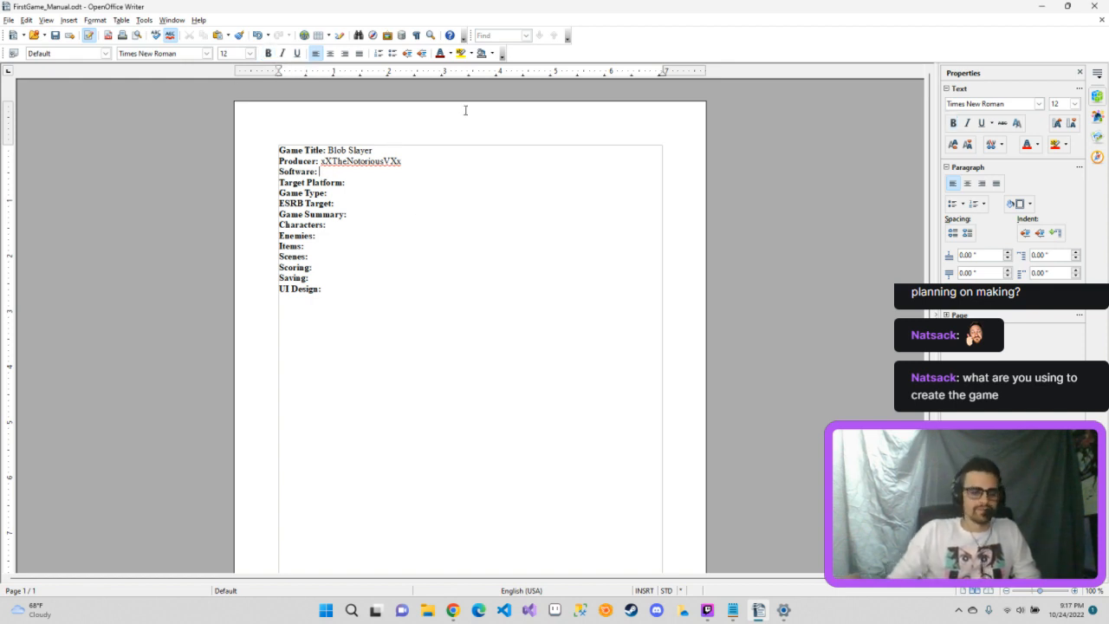
pyautogui.write('Phaser')
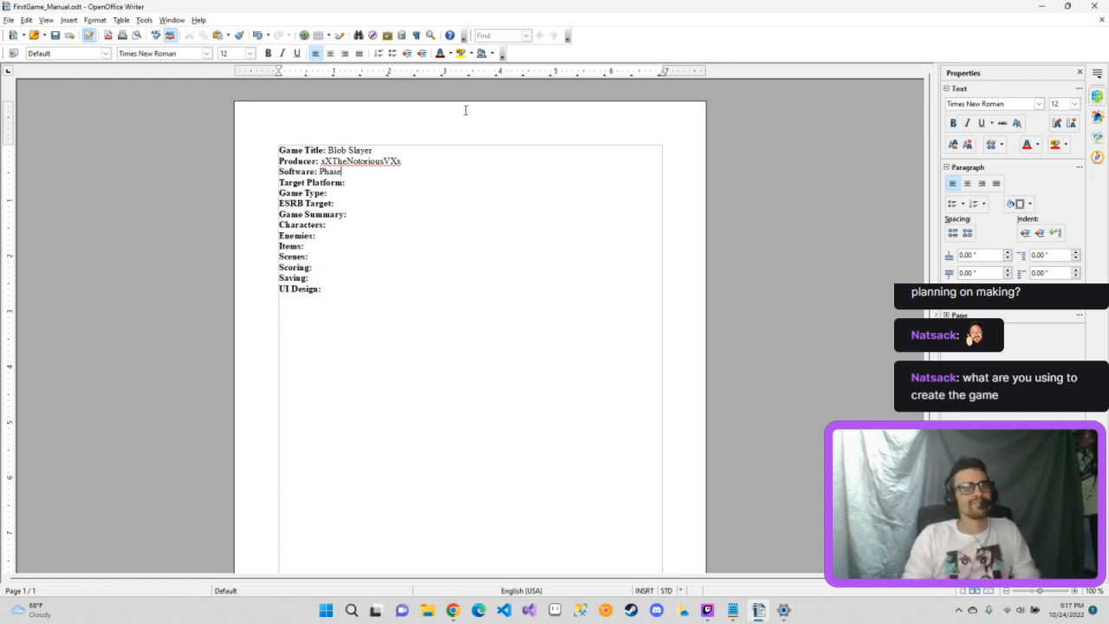
pyautogui.write(' 3')
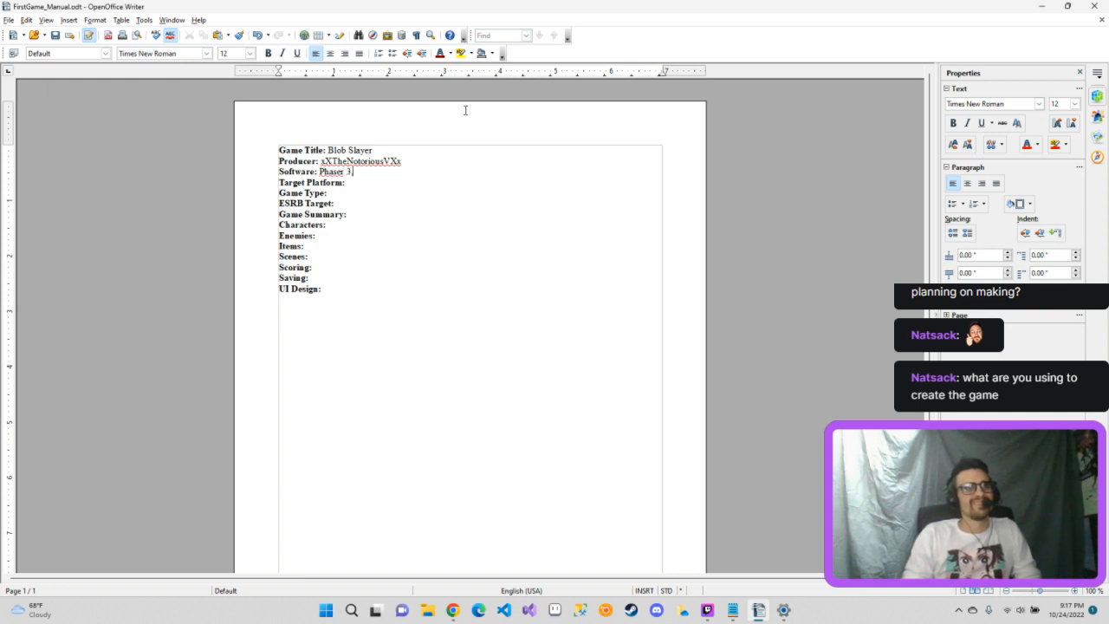
pyautogui.write('.')
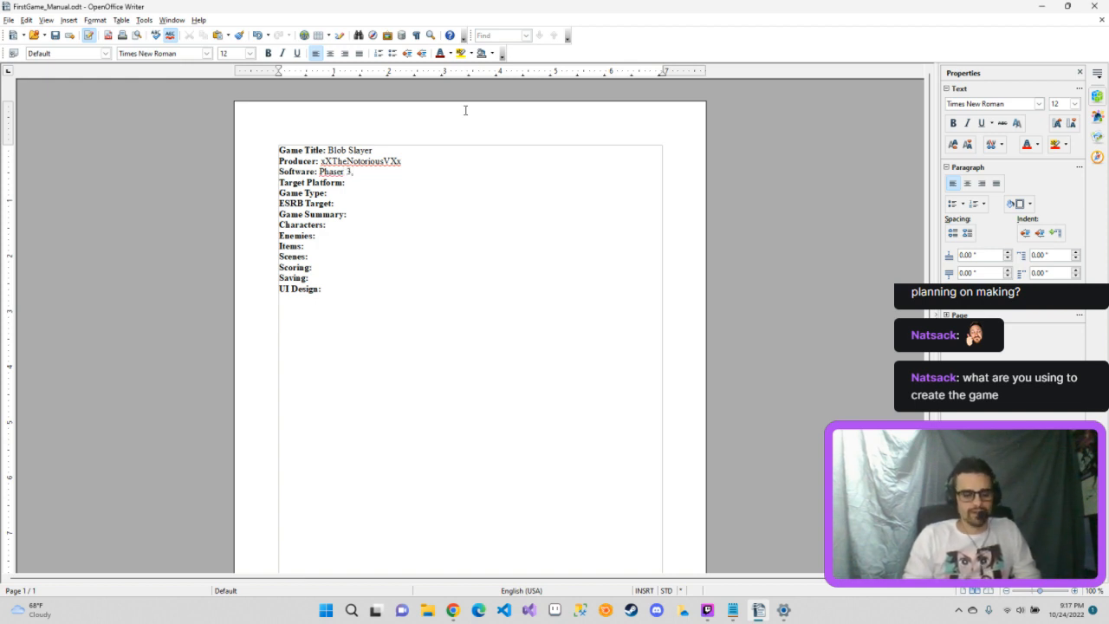
pyautogui.write(' Visual ')
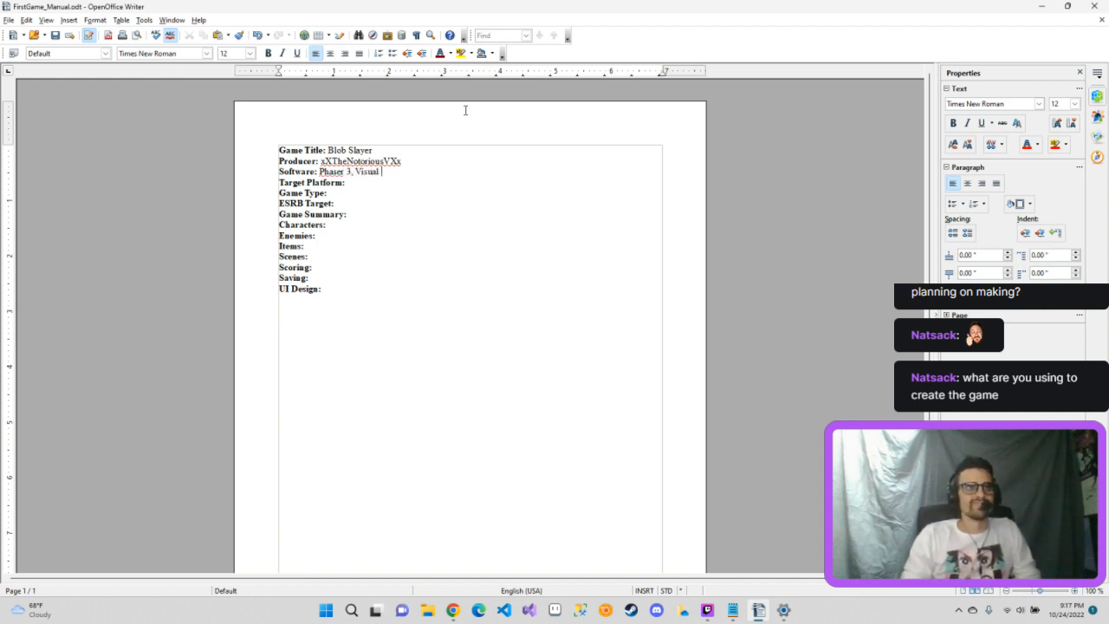
pyautogui.write('Studio C')
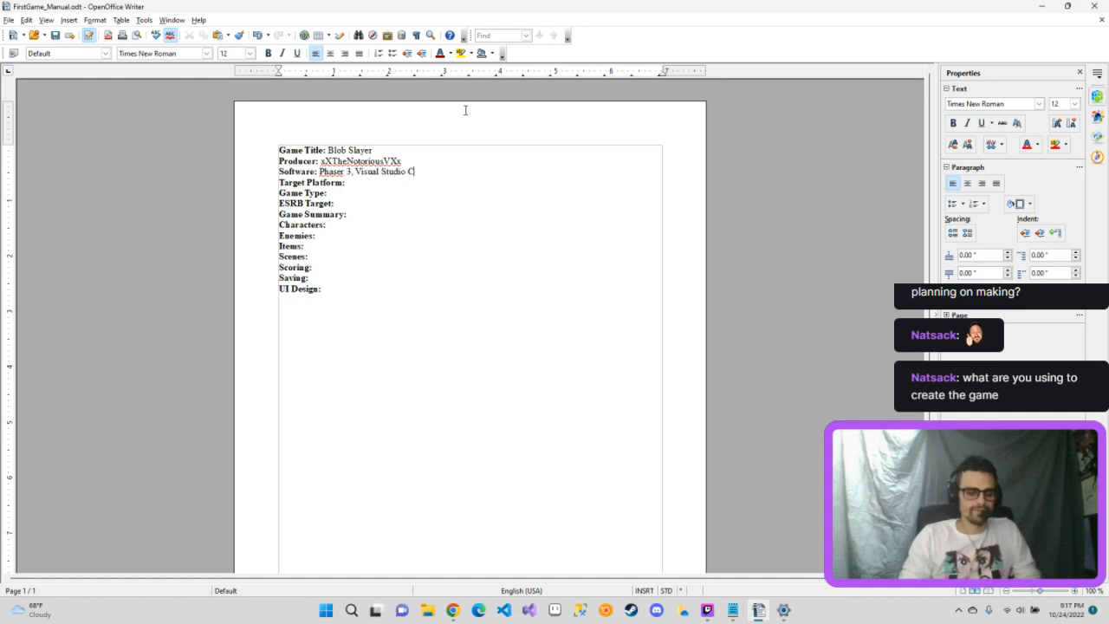
pyautogui.write('ode,')
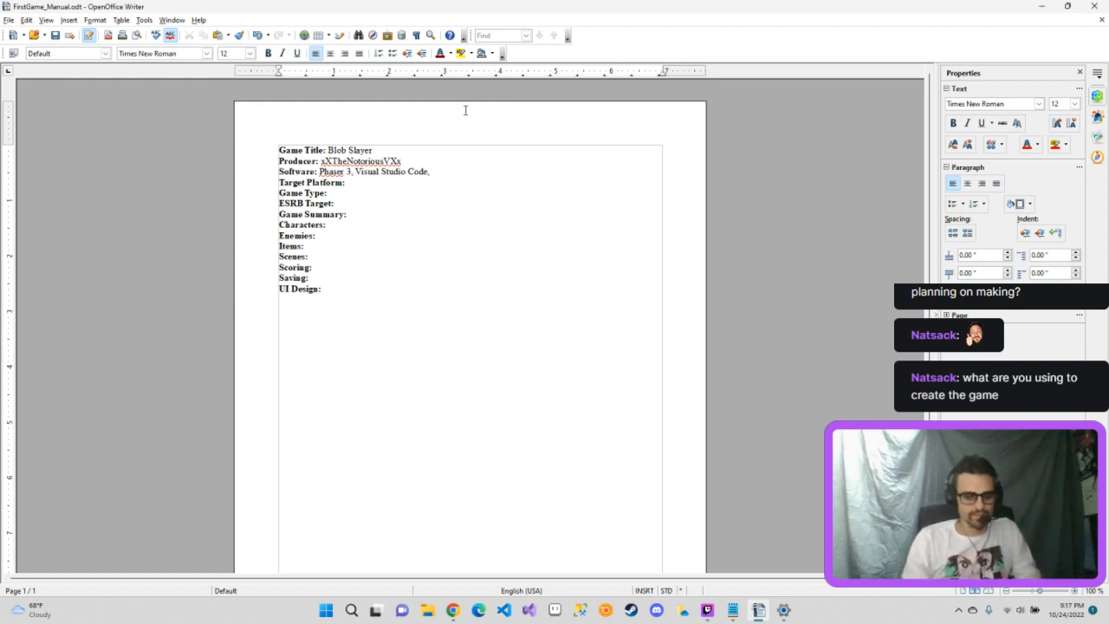
pyautogui.write('A')
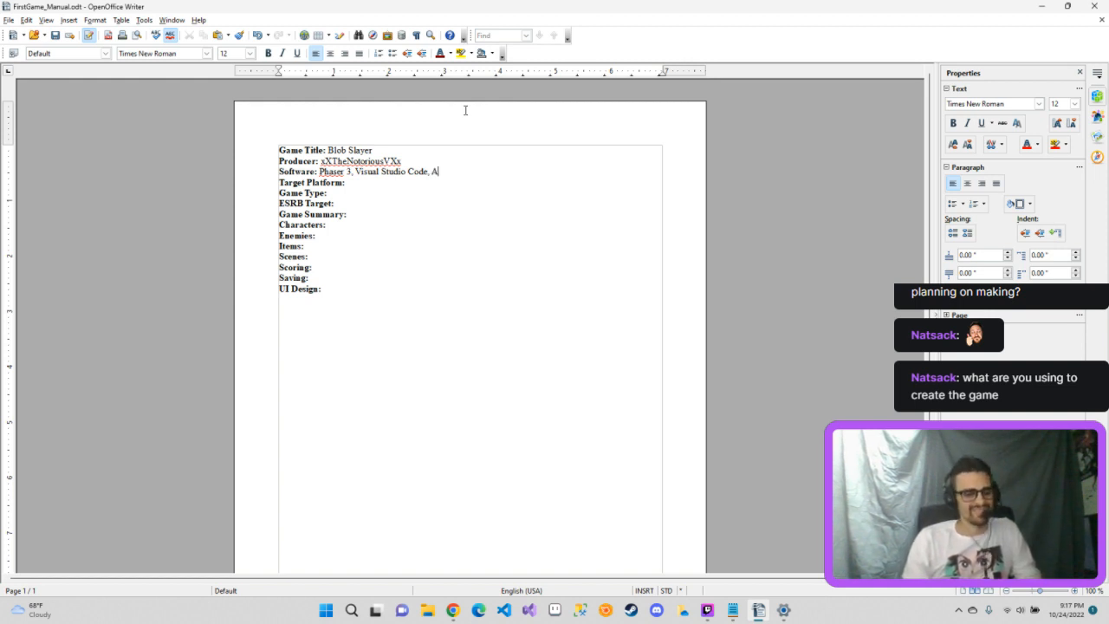
pyautogui.write('e')
pyautogui.press('BackSpace')
pyautogui.write('se')
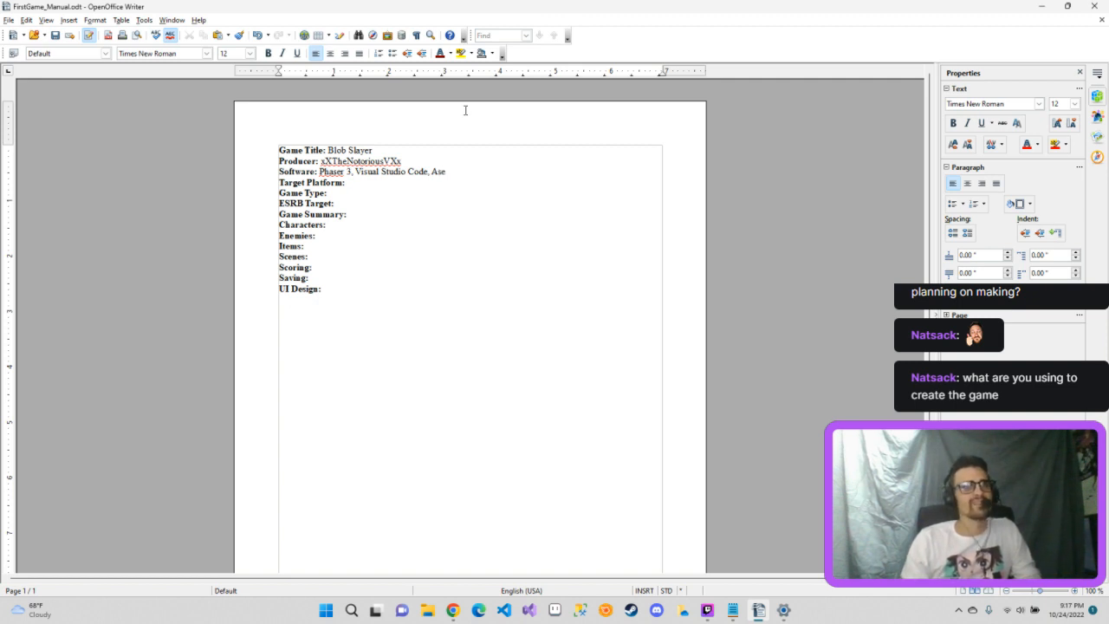
pyautogui.write('prite')
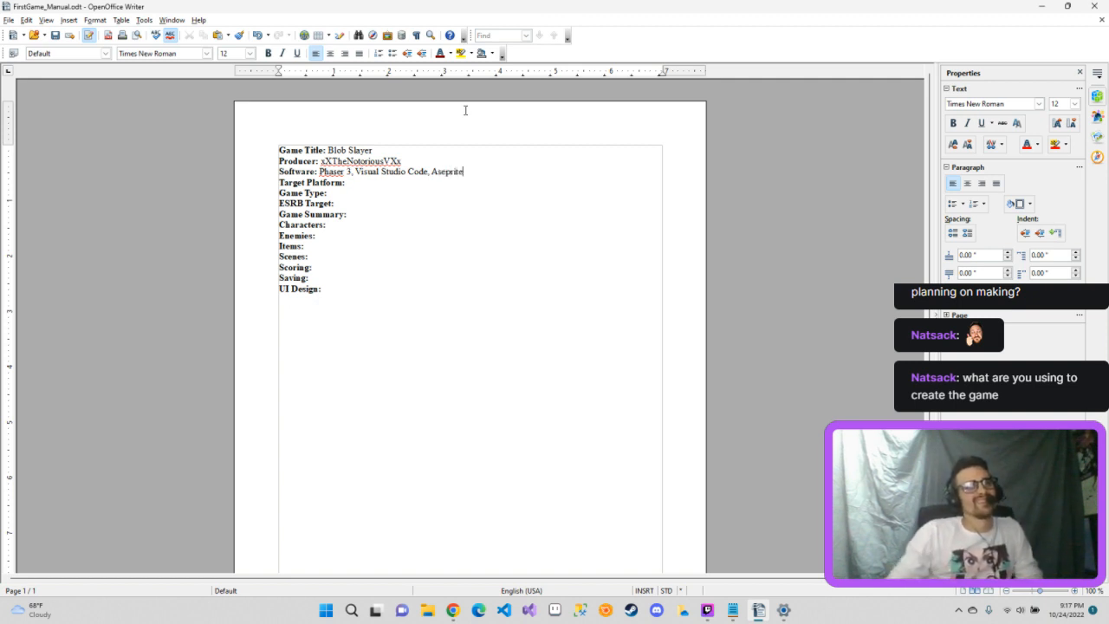
pyautogui.click(350, 171)
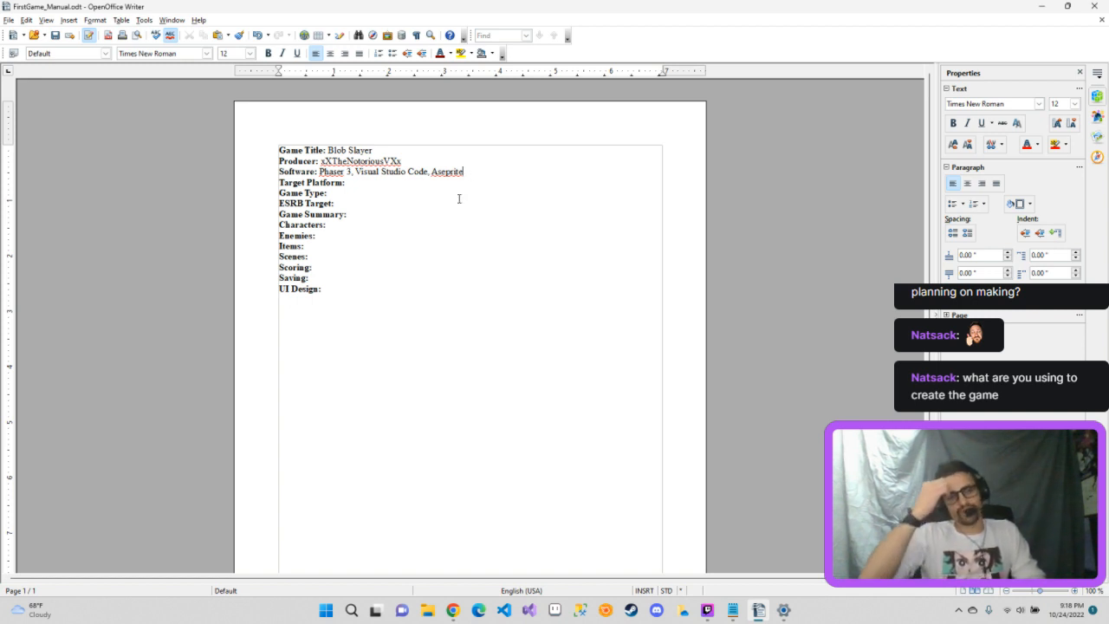
# Step: Enter "Web, Mobile" in regular, non-bold text as the Target Platform
pyautogui.click(413, 182)
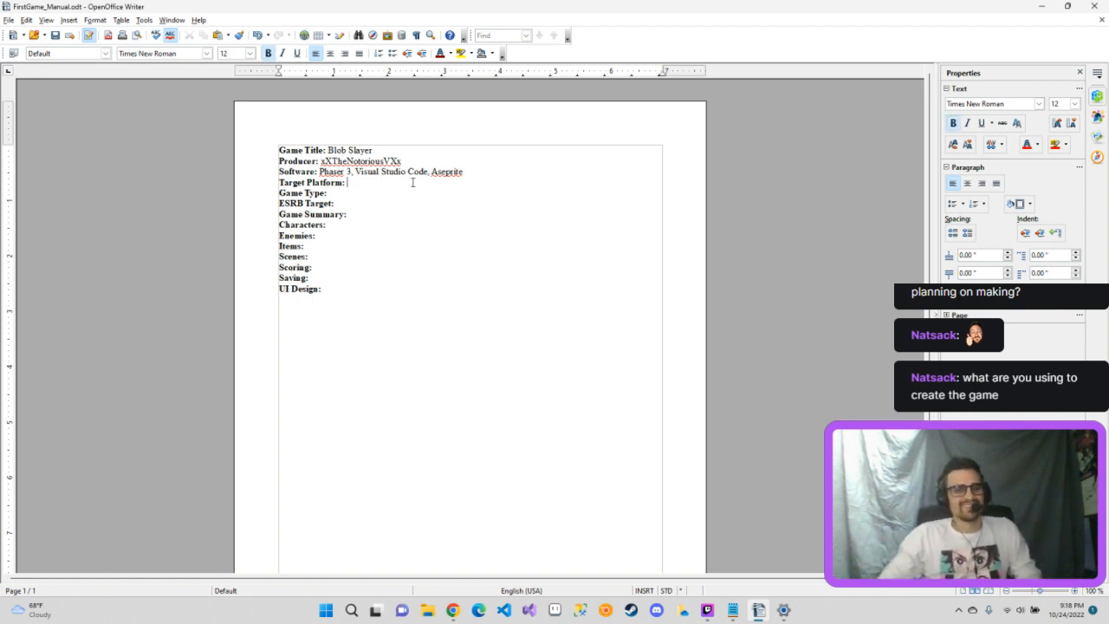
pyautogui.click(267, 53)
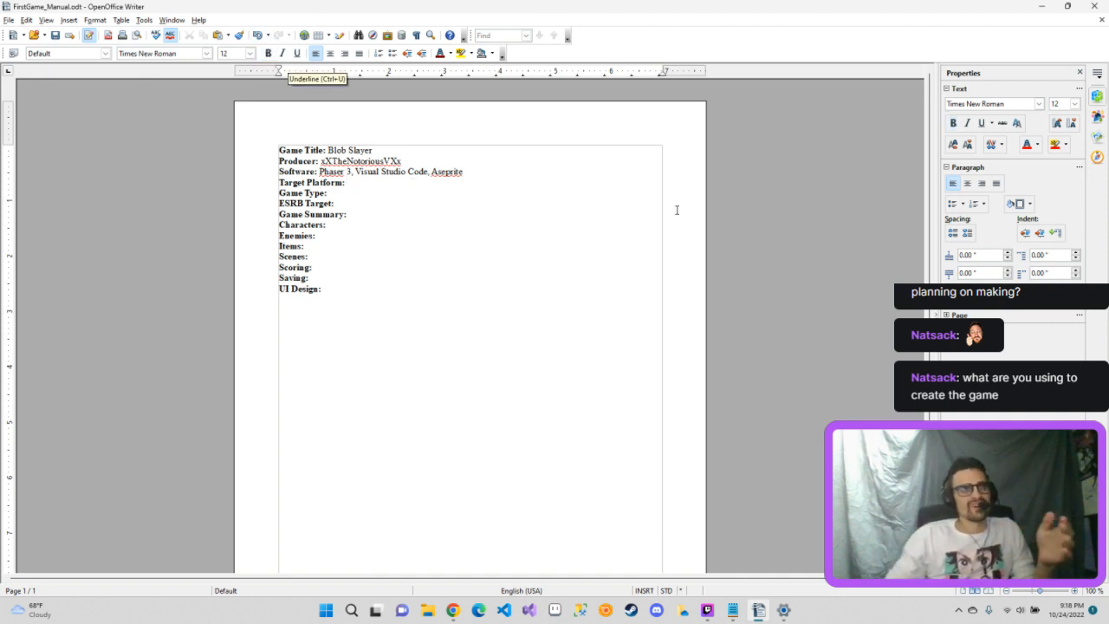
pyautogui.click(457, 188)
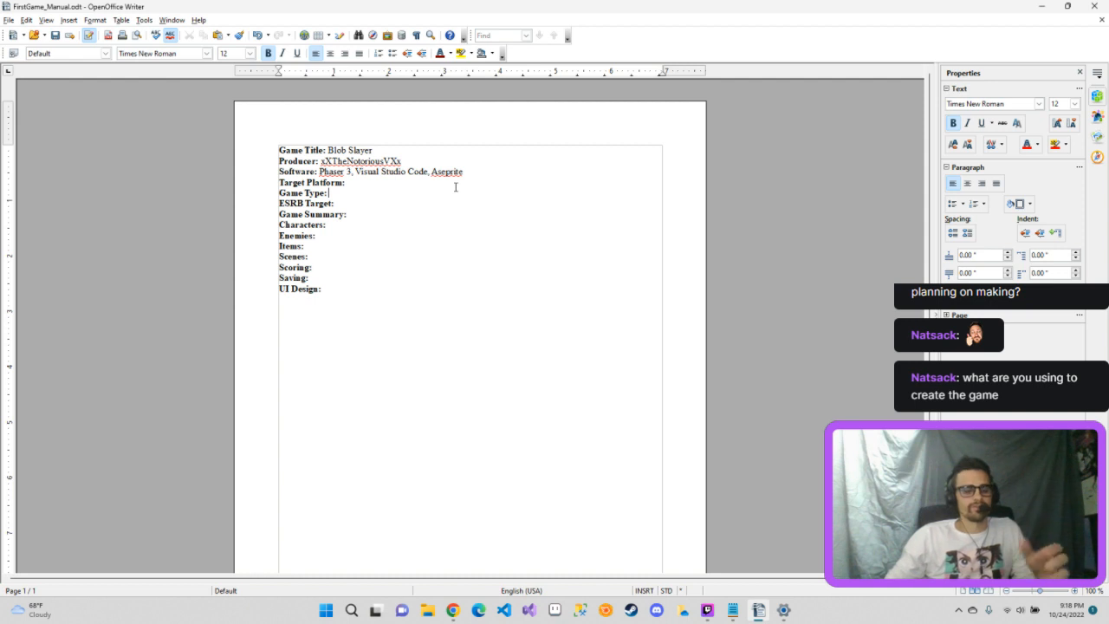
pyautogui.write('We')
pyautogui.press('BackSpace')
pyautogui.press('BackSpace')
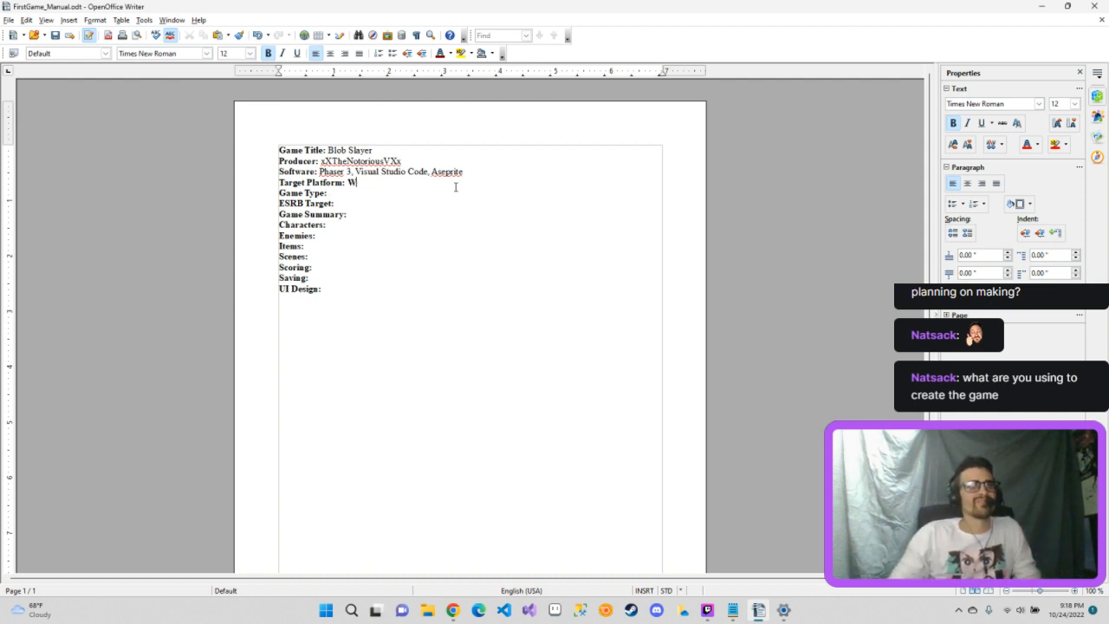
pyautogui.click(267, 53)
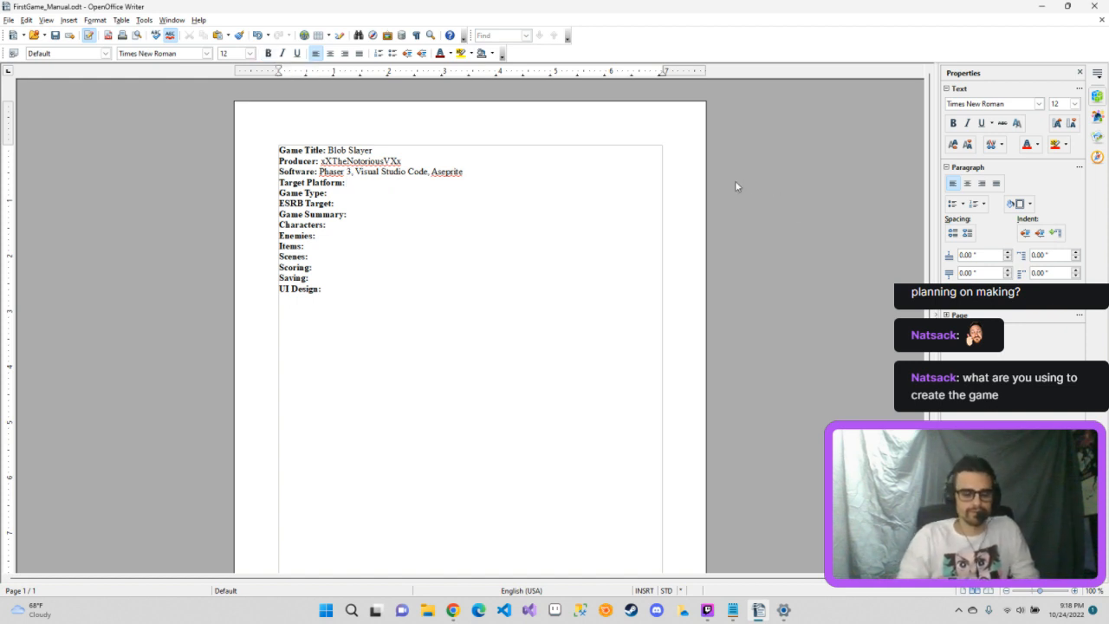
pyautogui.write('Web')
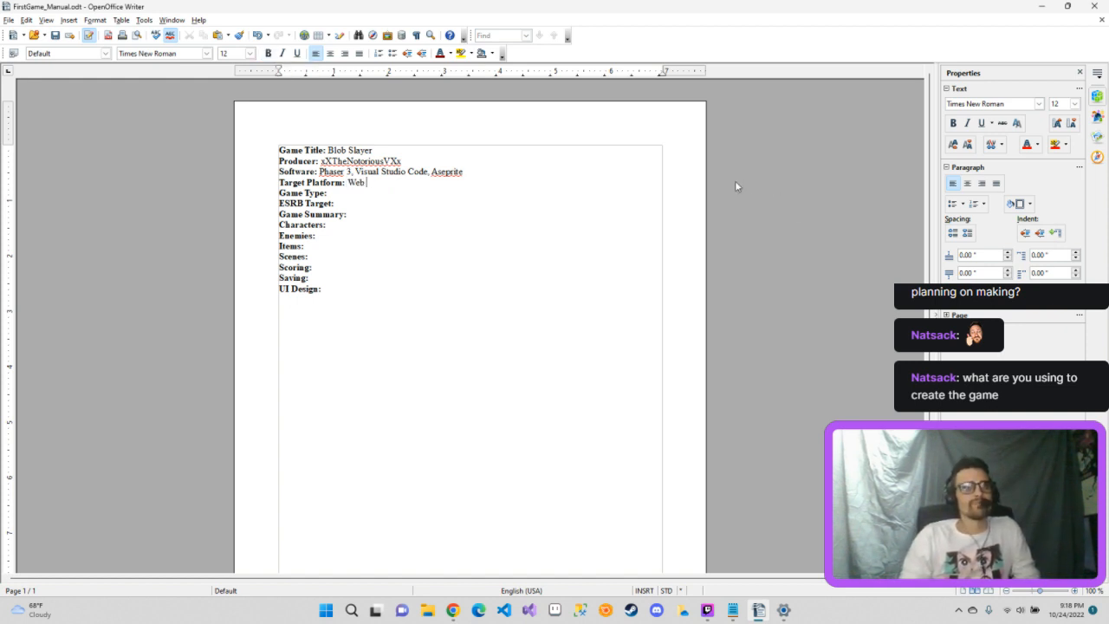
pyautogui.write(', ')
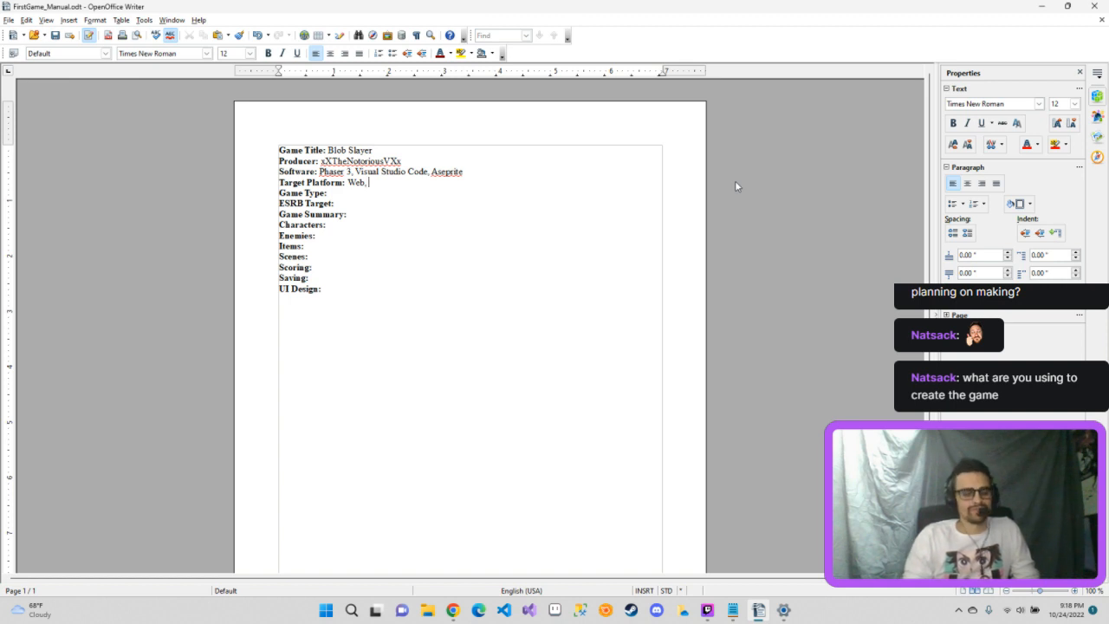
pyautogui.write('Mob')
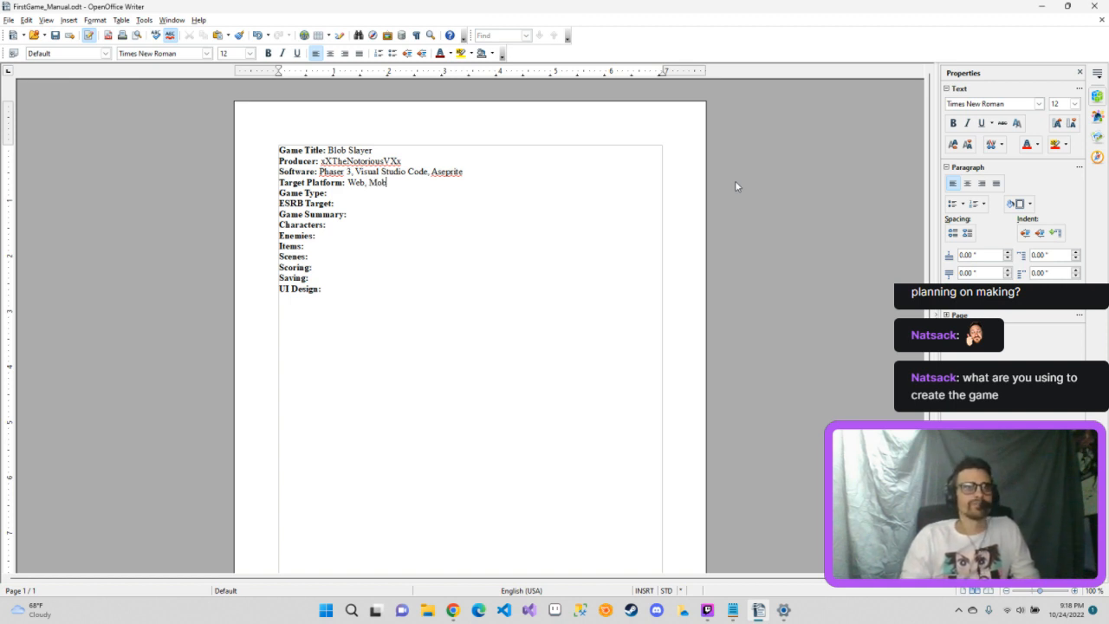
pyautogui.write('ile')
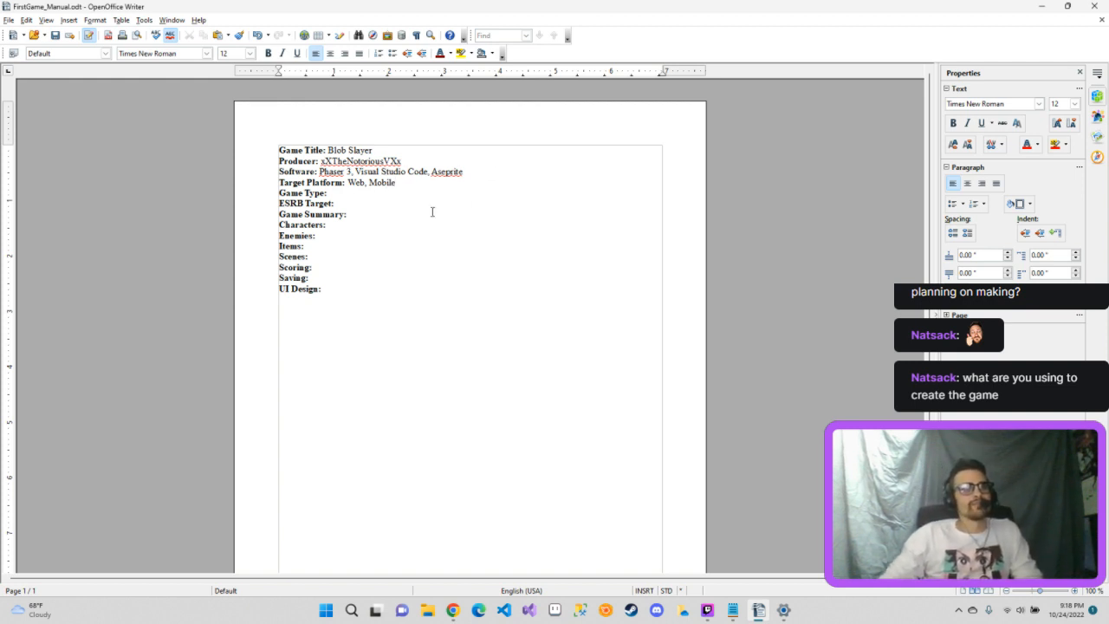
# Step: Enter "Platformer" after the Game Type label
pyautogui.click(379, 195)
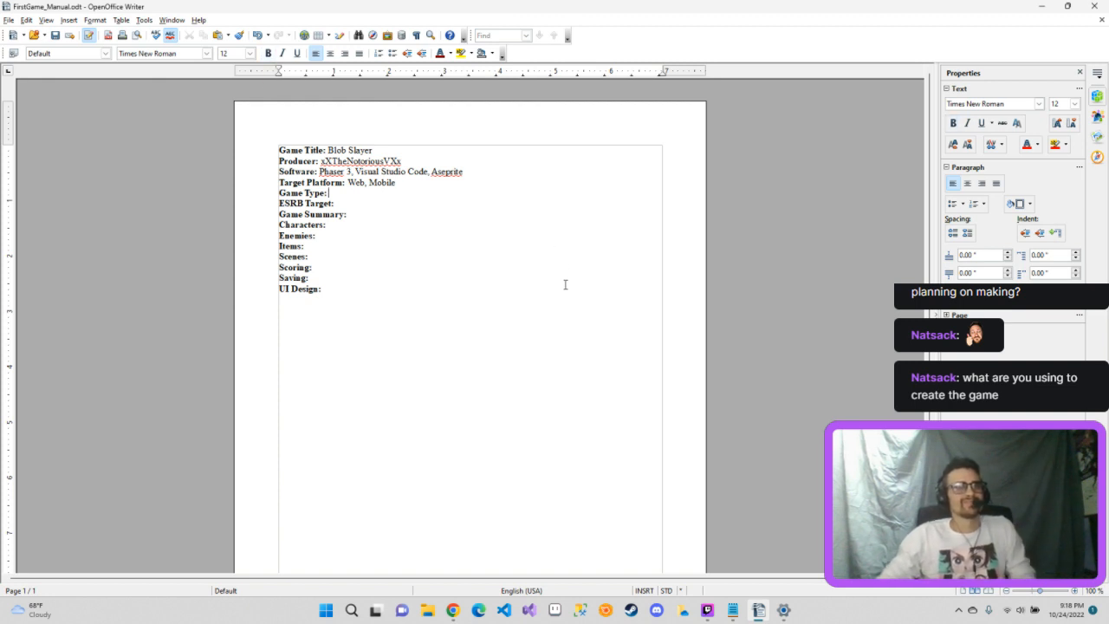
pyautogui.write('Pla')
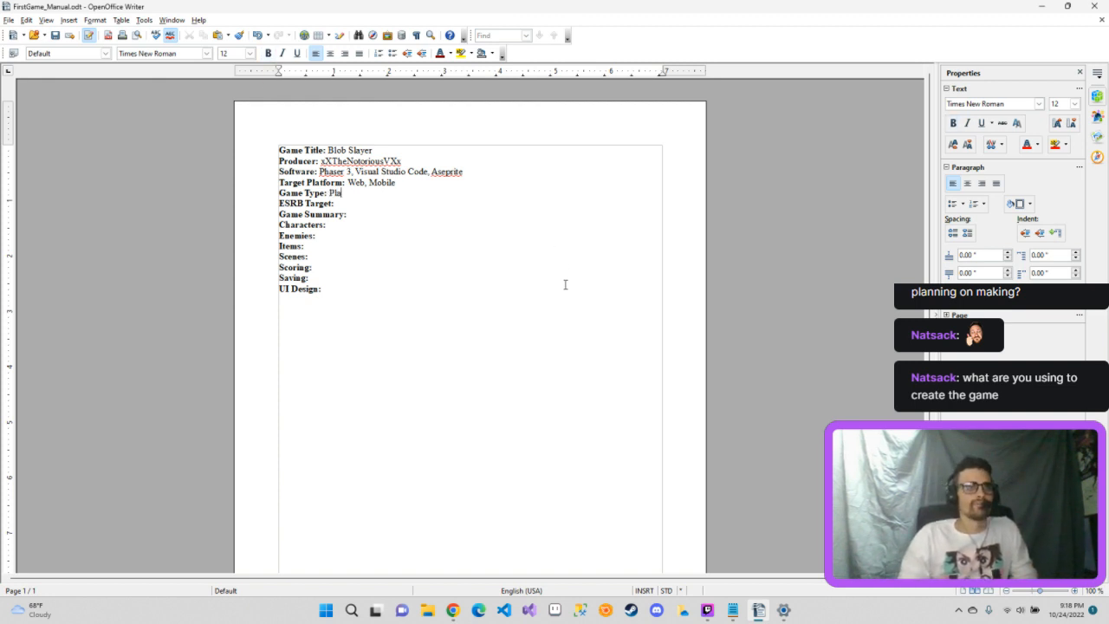
pyautogui.write('tformer')
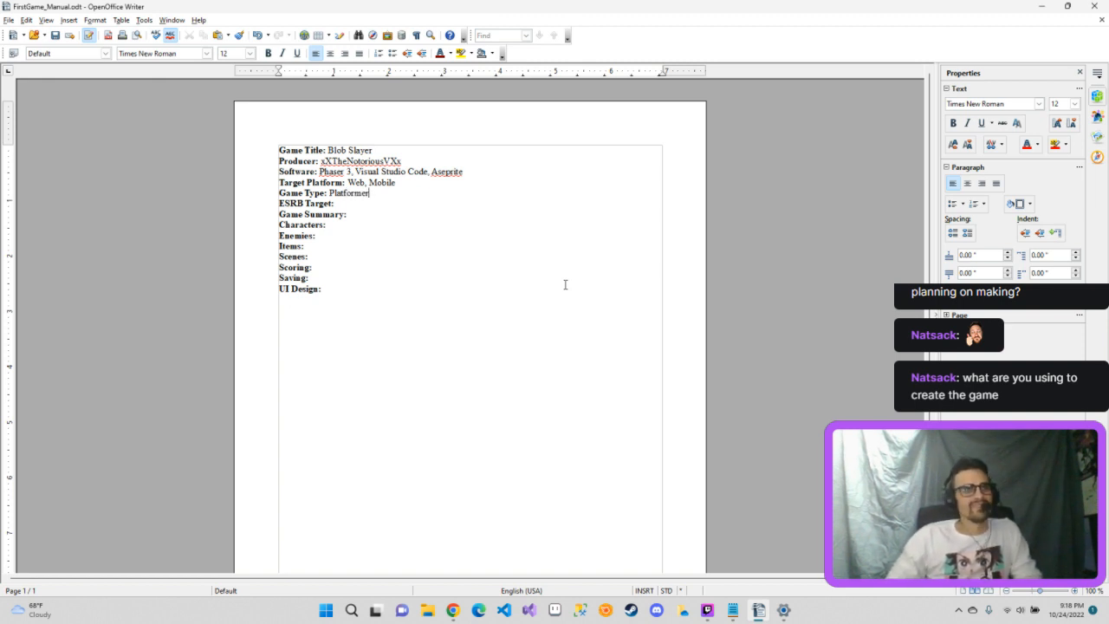
# Step: Turn off bold on the ESRB Target line and enter "Everyone" as the rating
pyautogui.press('Down')
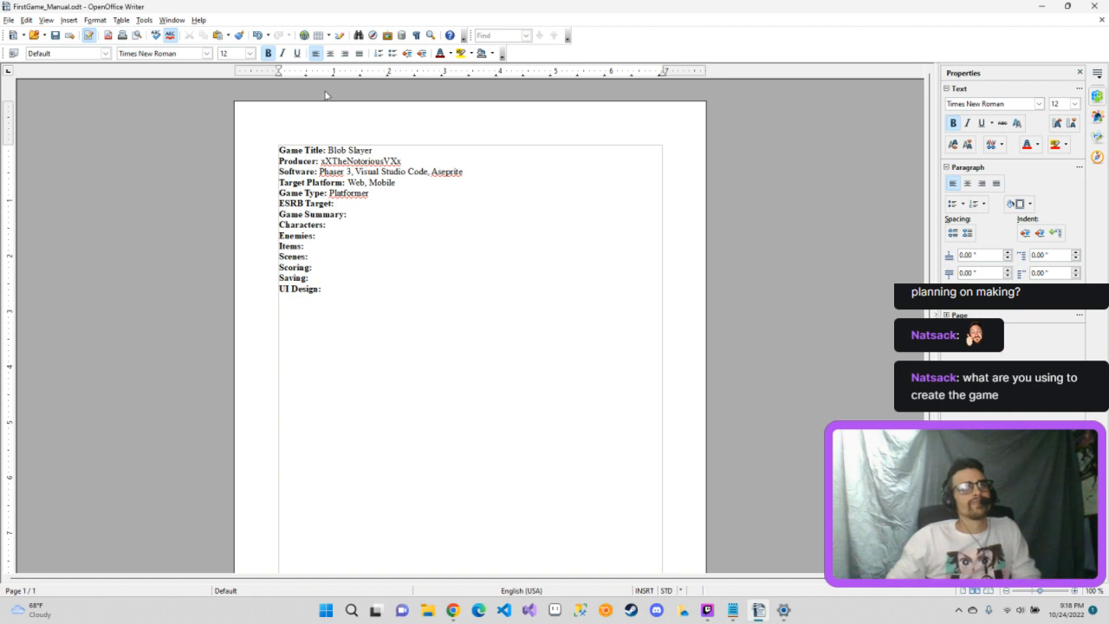
pyautogui.click(269, 53)
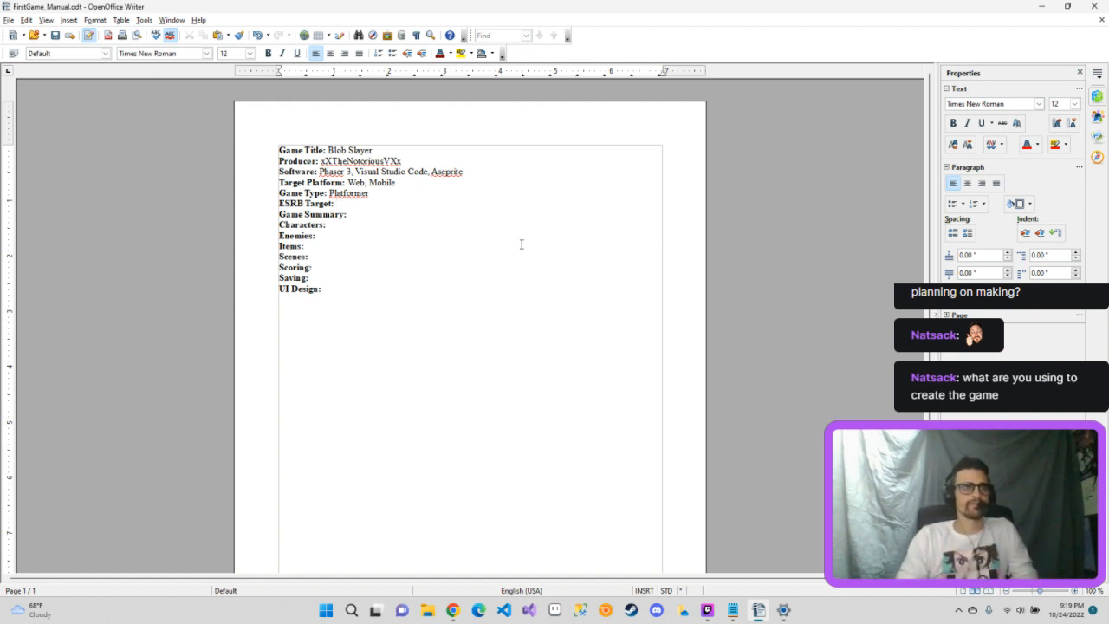
pyautogui.write('E')
pyautogui.write('v')
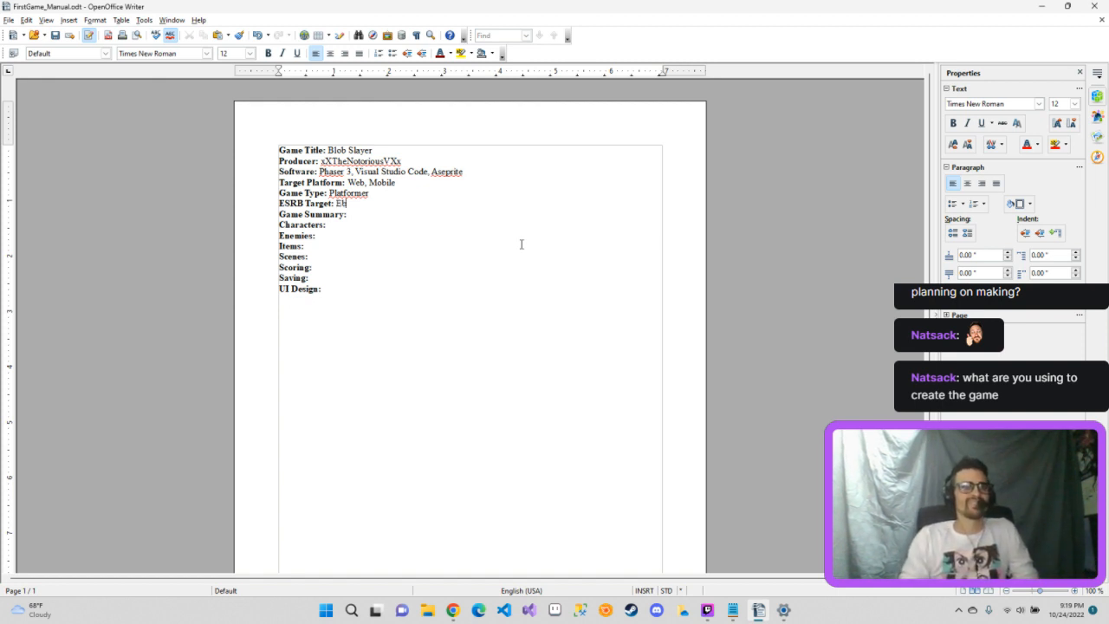
pyautogui.write('eryone')
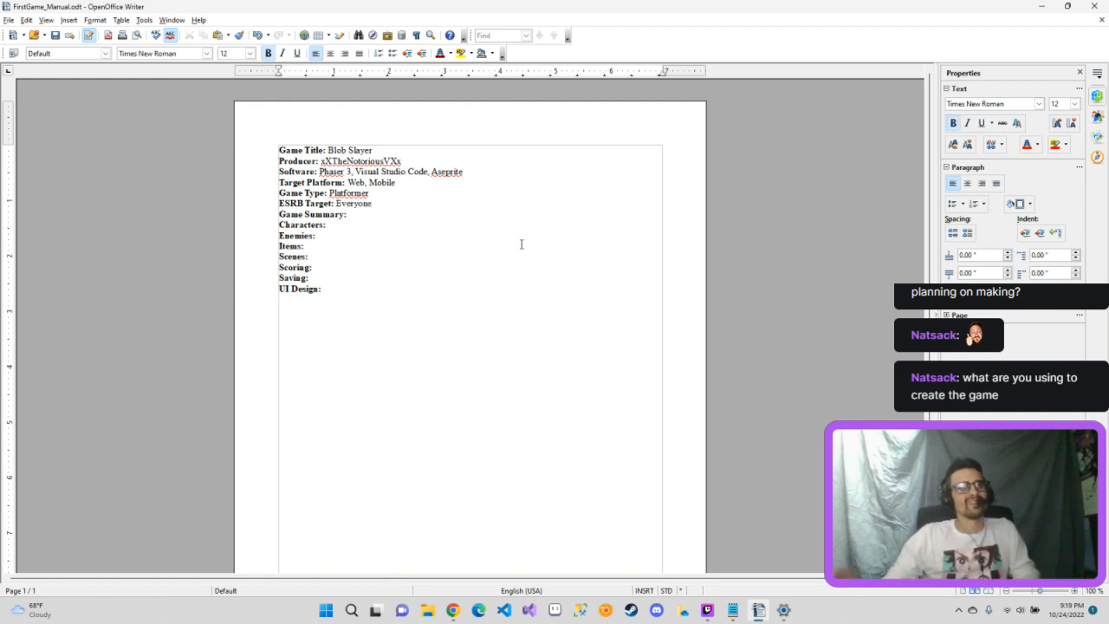
pyautogui.click(466, 201)
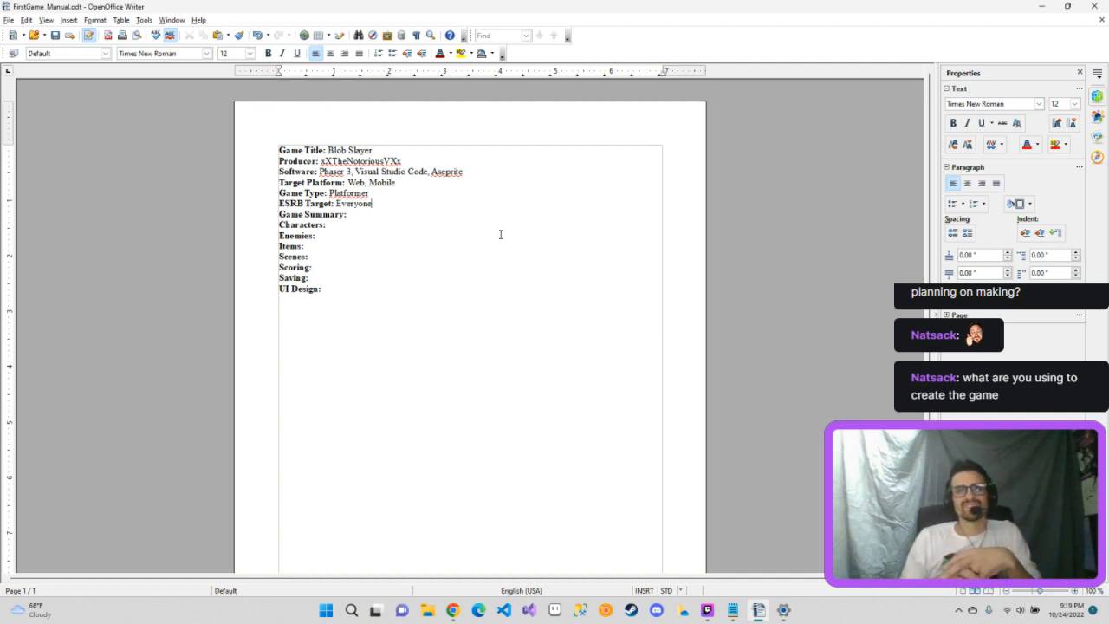
pyautogui.click(439, 218)
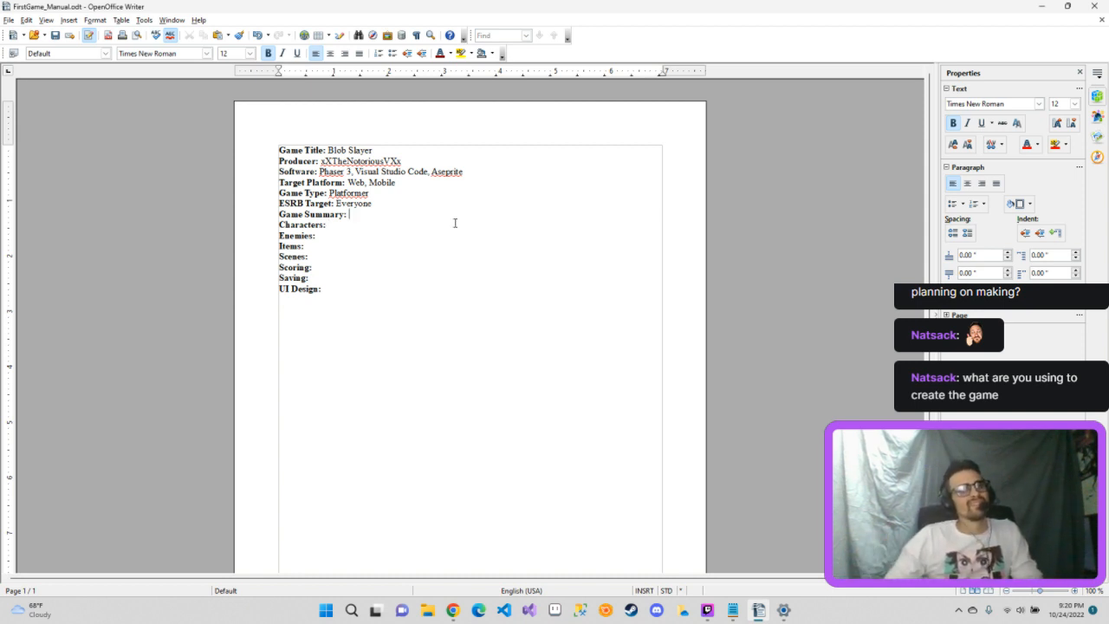
pyautogui.click(409, 232)
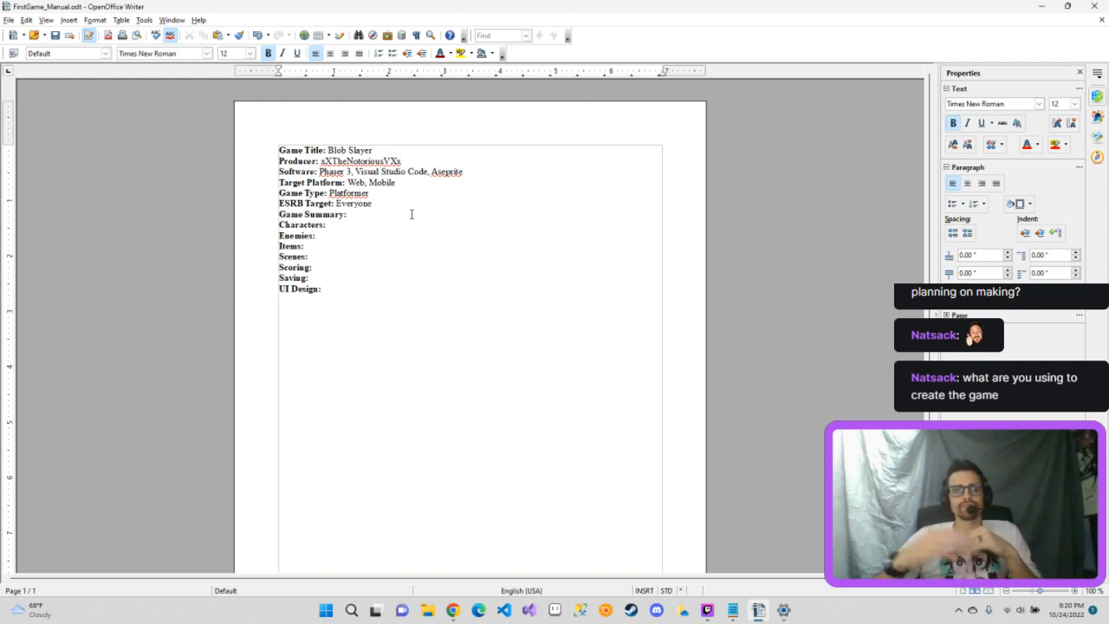
pyautogui.click(412, 214)
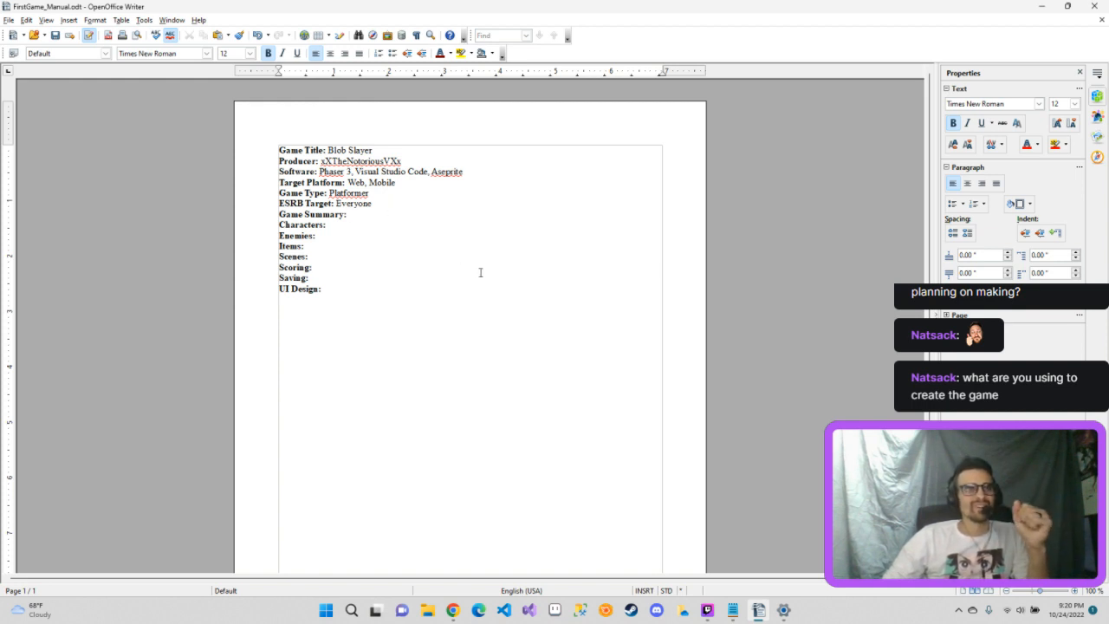
pyautogui.click(379, 224)
pyautogui.click(390, 216)
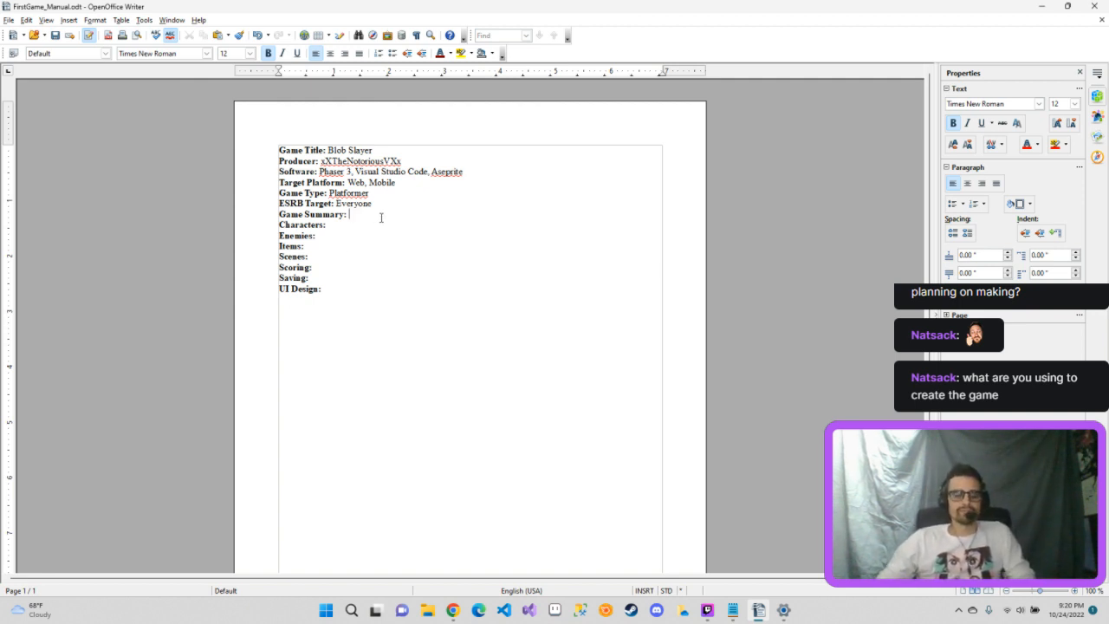
pyautogui.click(268, 52)
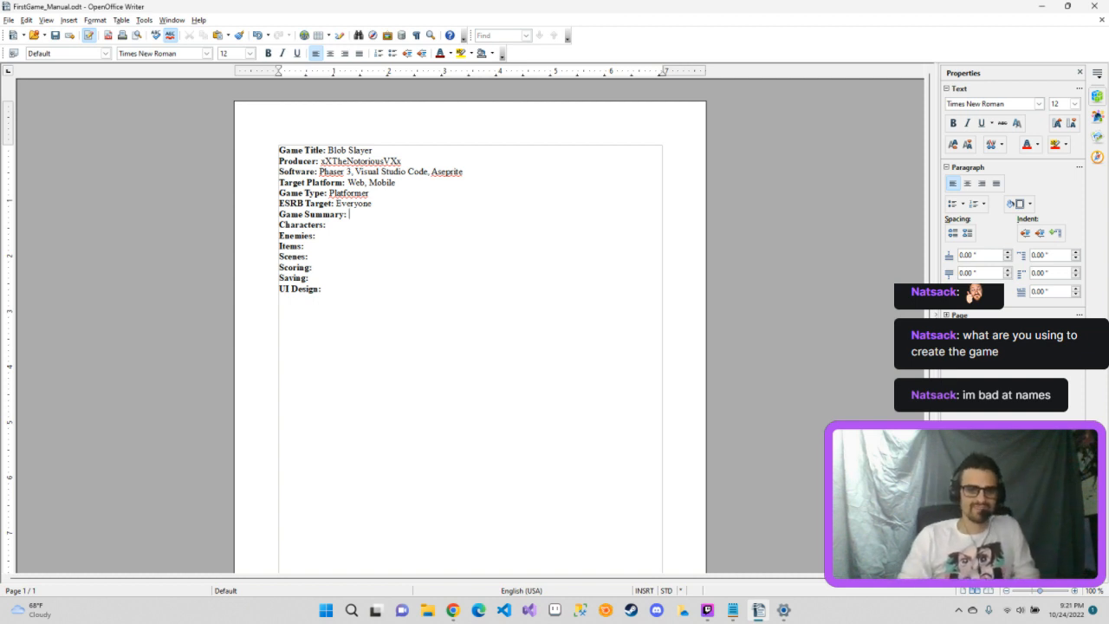
pyautogui.write('B')
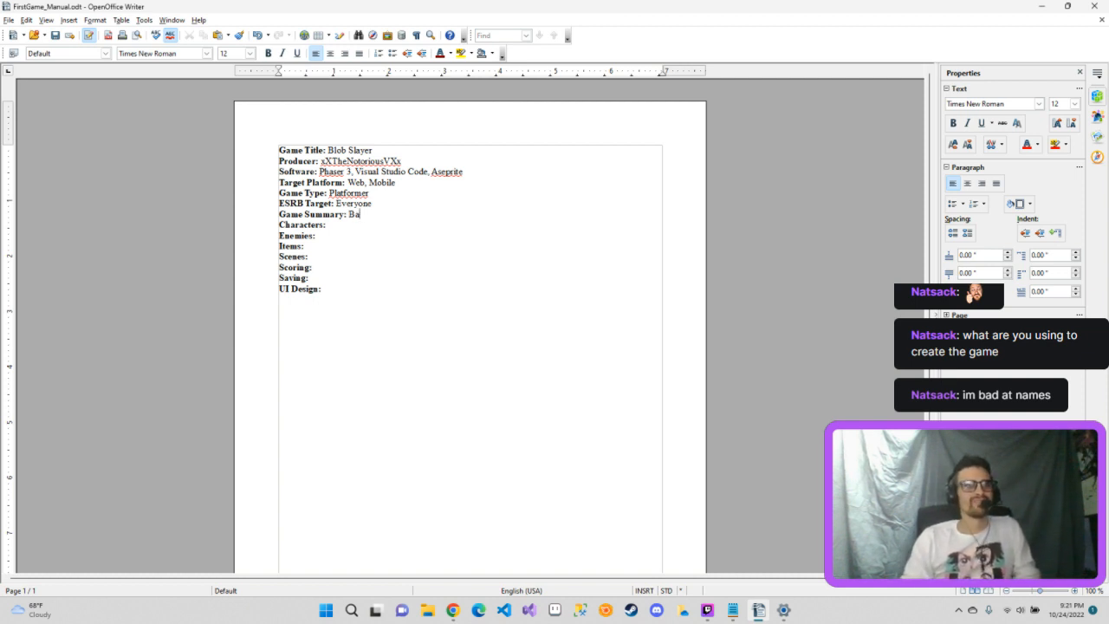
pyautogui.write('a')
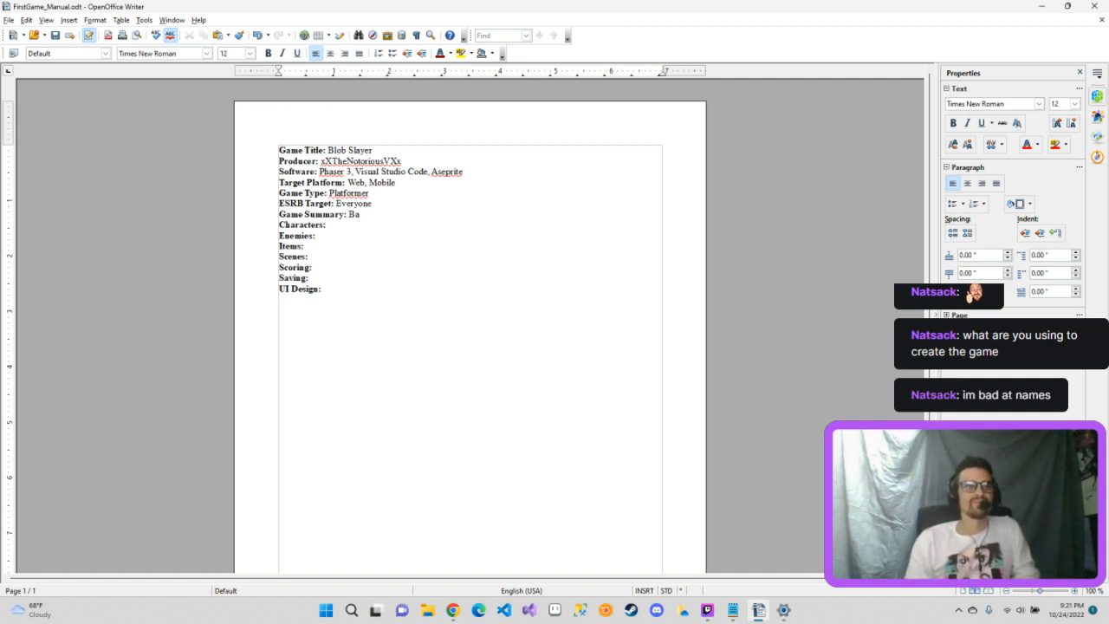
pyautogui.write('rma')
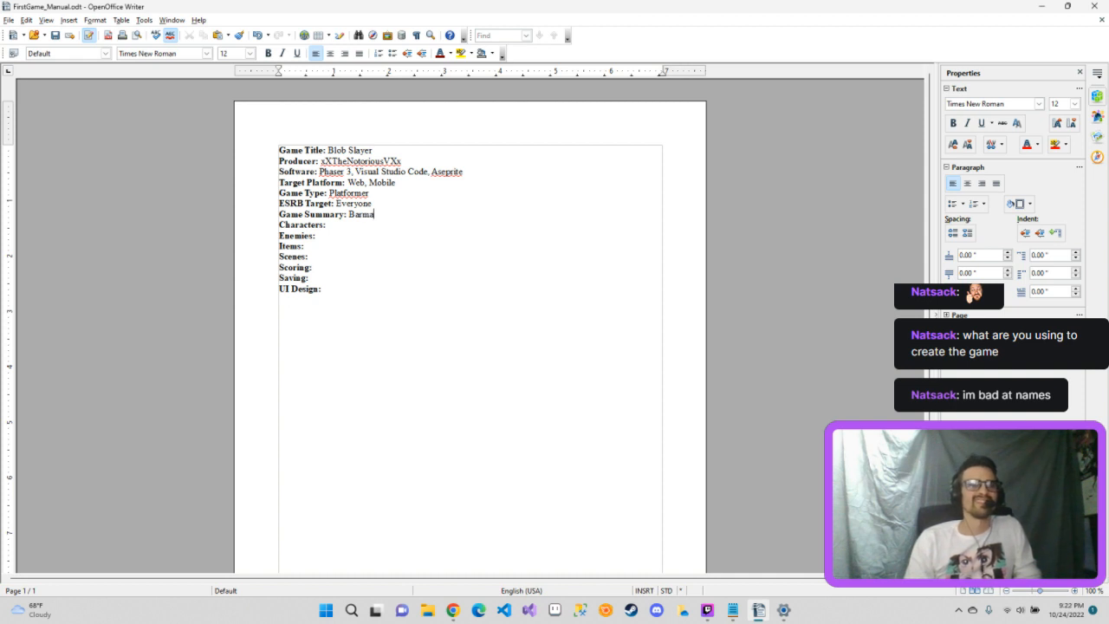
pyautogui.press('BackSpace')
pyautogui.press('BackSpace')
pyautogui.press('BackSpace')
pyautogui.press('BackSpace')
pyautogui.press('BackSpace')
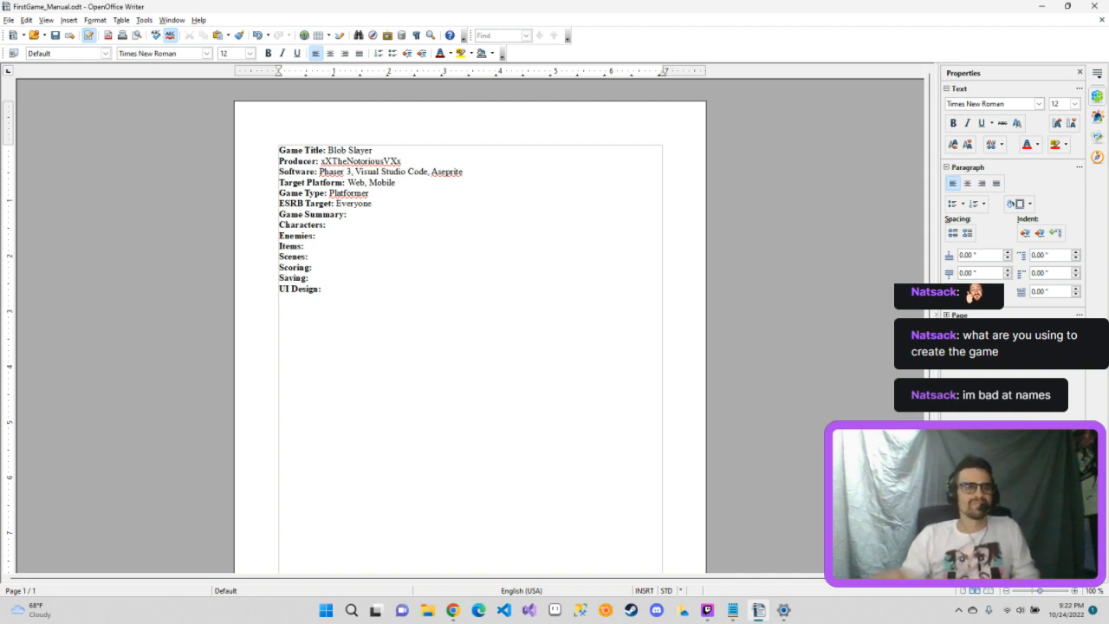
# Step: Turn off bold after the Characters label and enter "Barma – Main character"
pyautogui.click(329, 224)
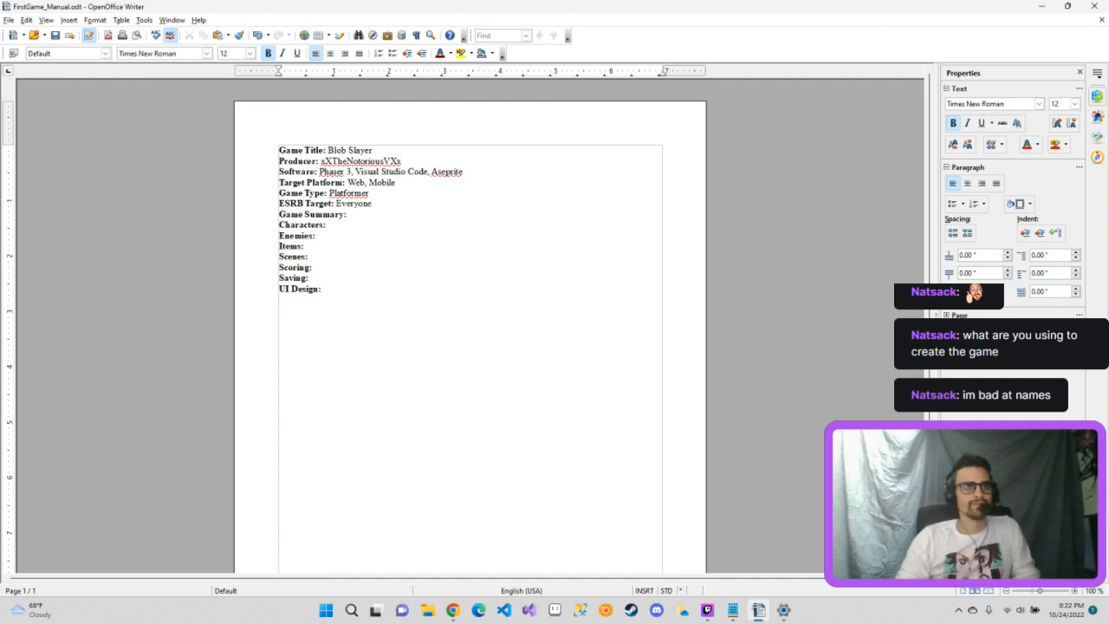
pyautogui.write('B')
pyautogui.press('BackSpace')
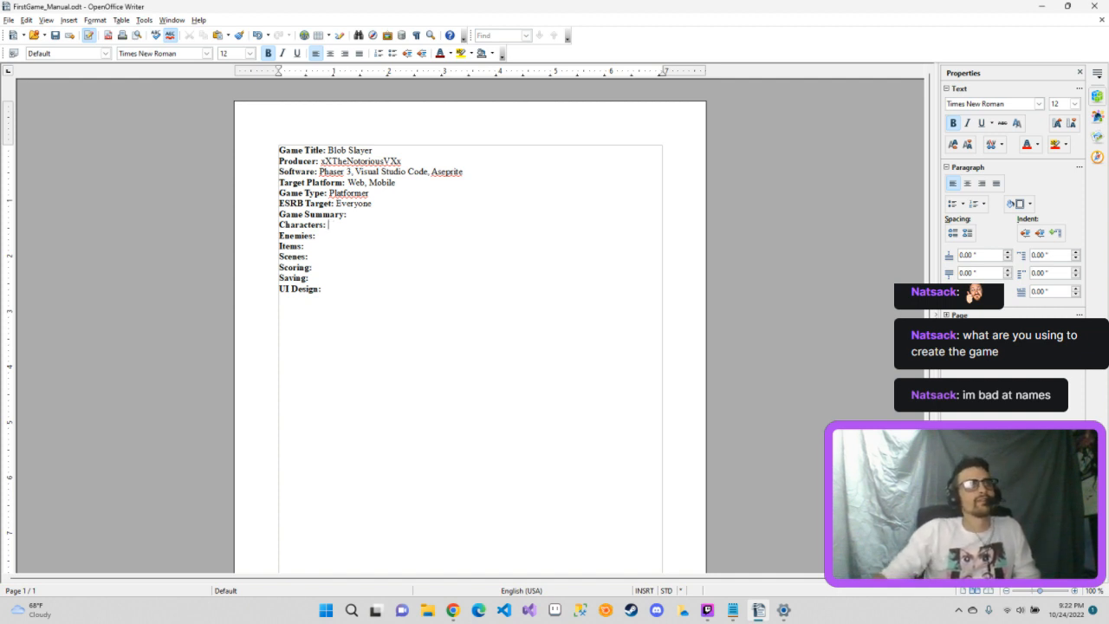
pyautogui.click(268, 53)
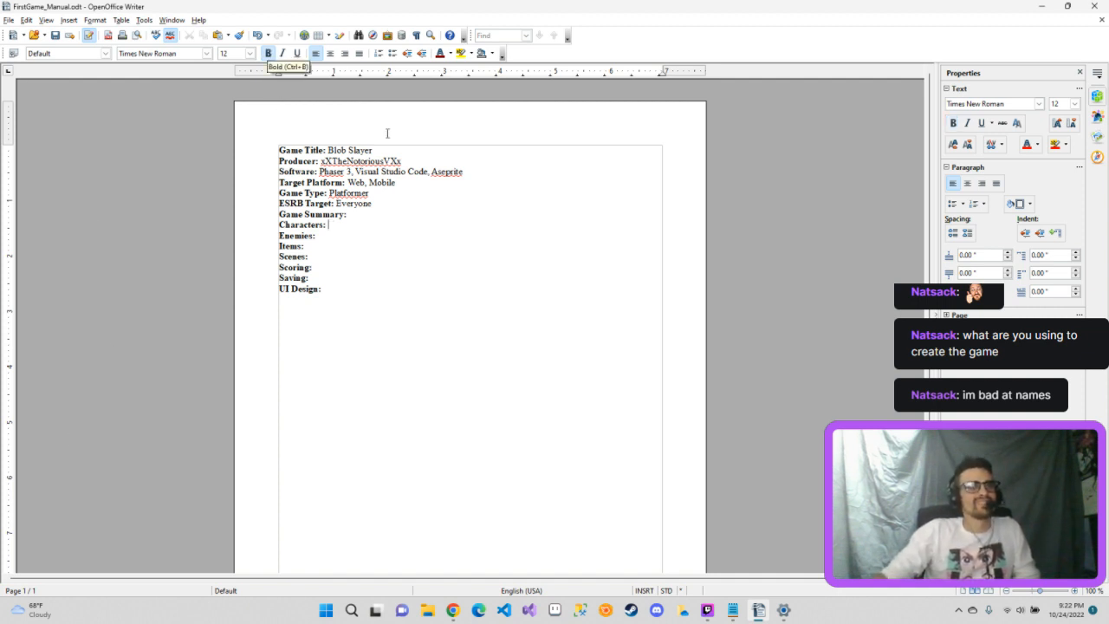
pyautogui.write('Bar')
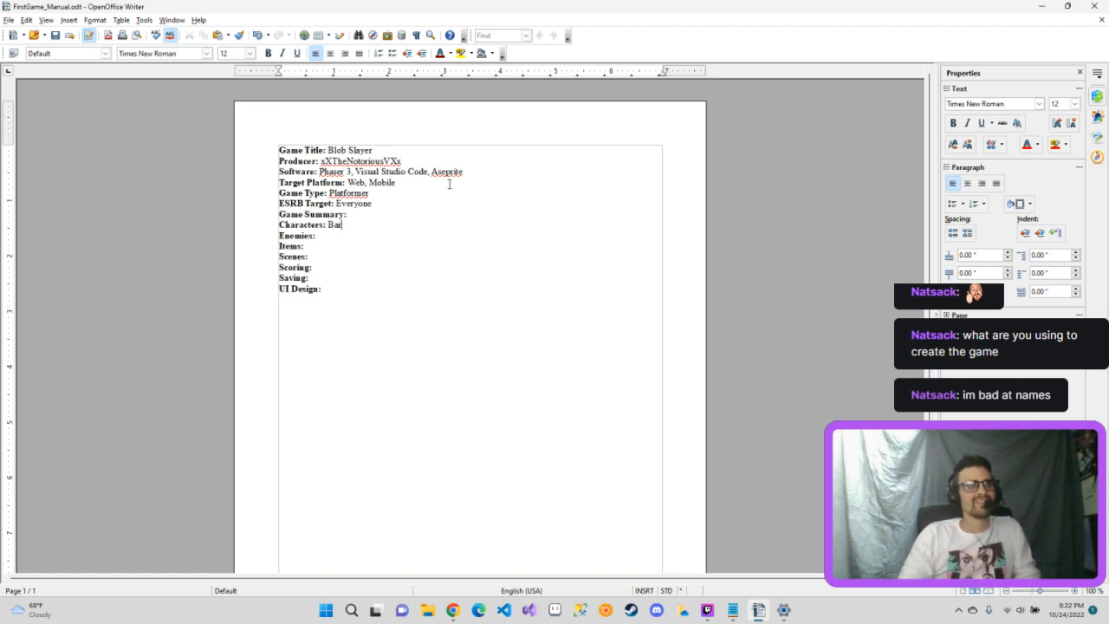
pyautogui.write('ma - Main')
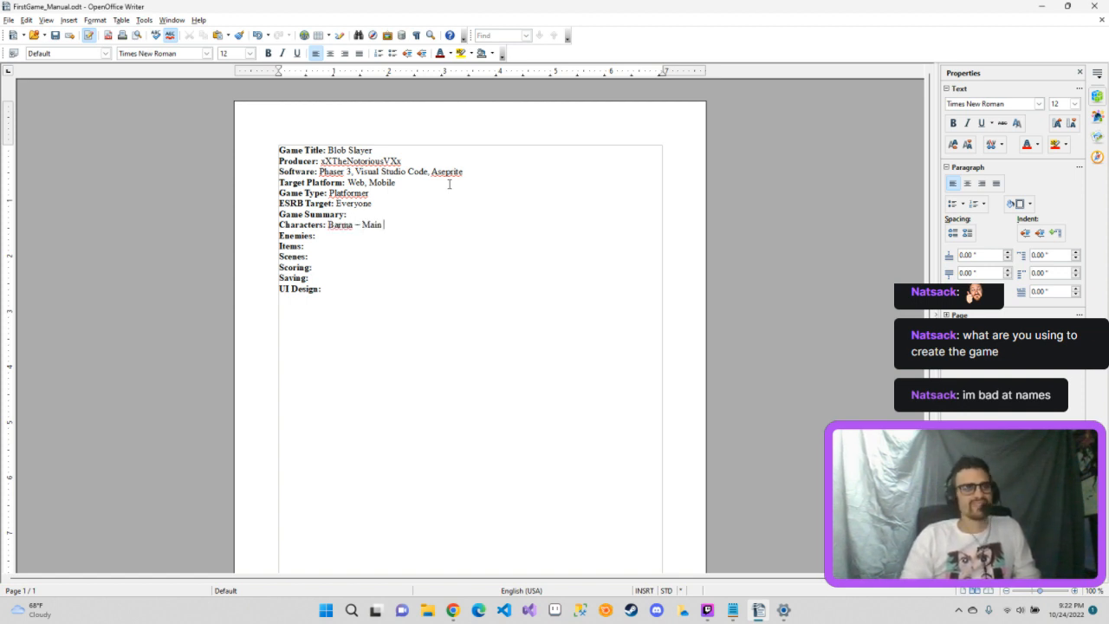
pyautogui.write(' charac')
pyautogui.press('Return')
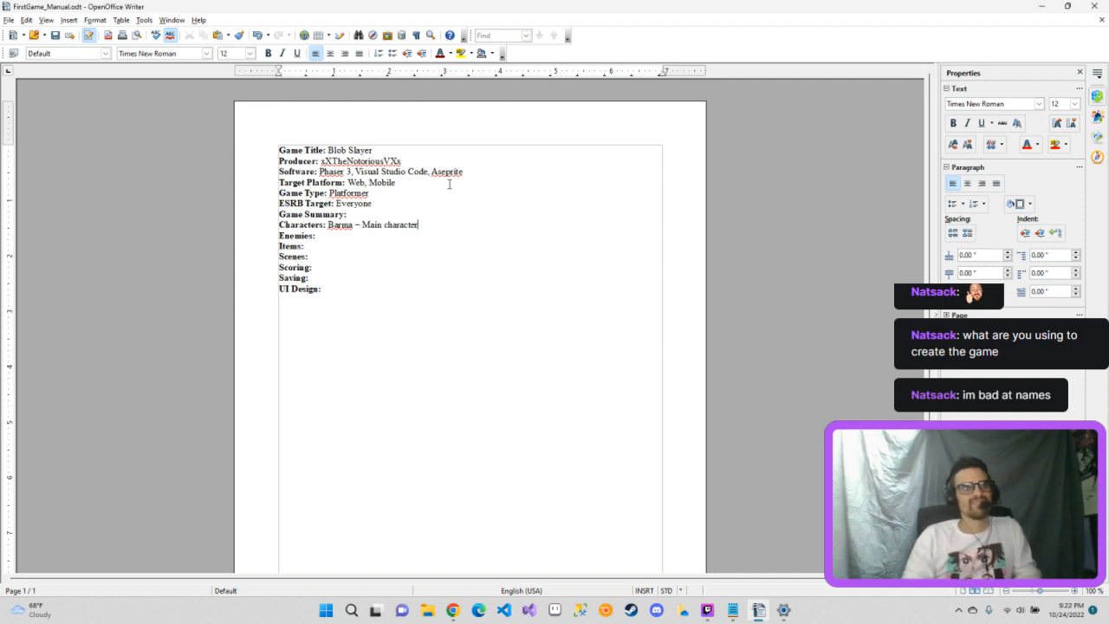
# Step: Continue the Barma description on the Characters line with "that players will use on their adventure."
pyautogui.write('that pl')
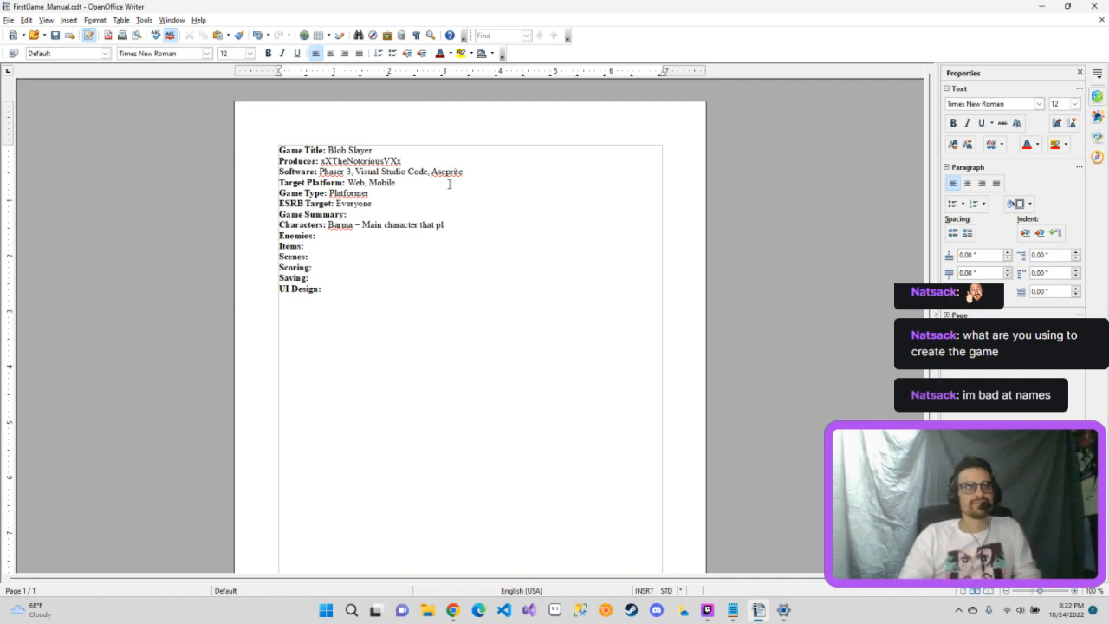
pyautogui.write('ayers will')
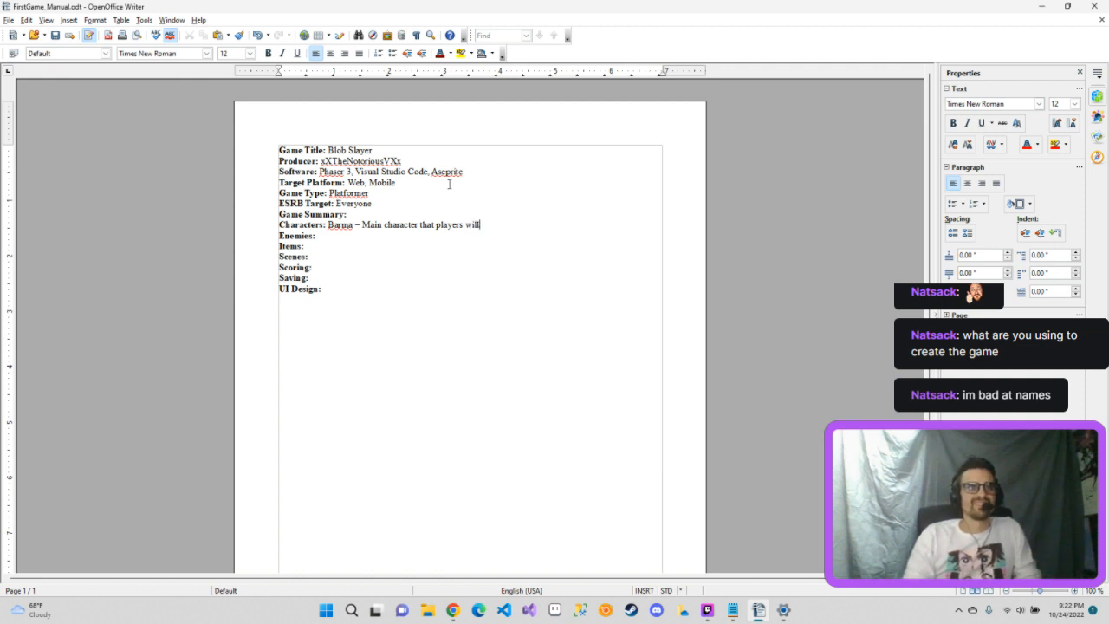
pyautogui.write(' uti')
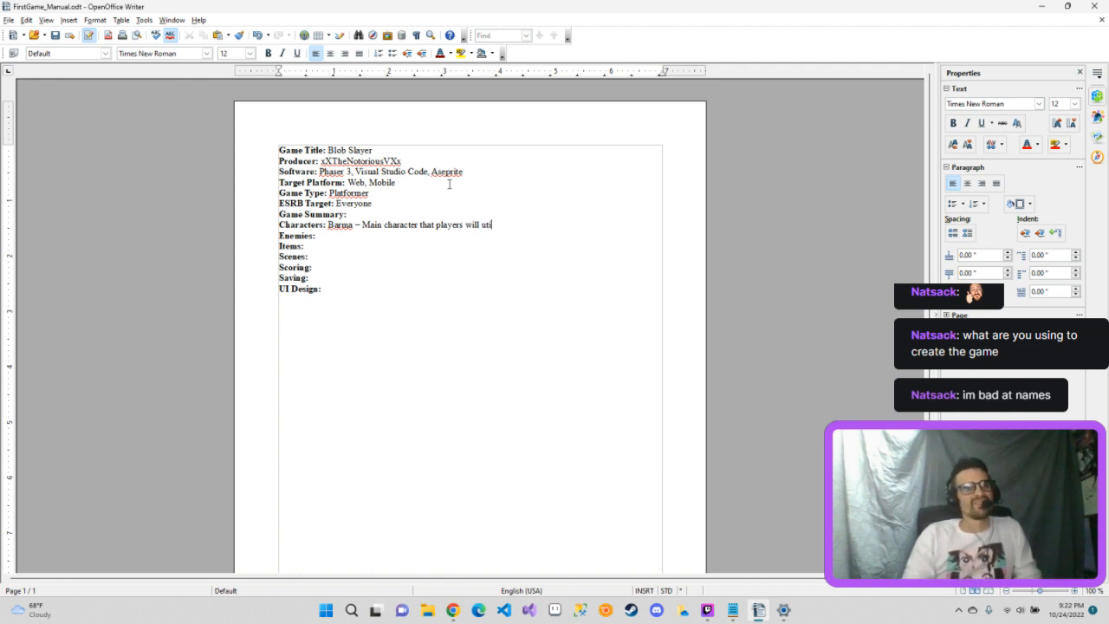
pyautogui.press('BackSpace')
pyautogui.press('BackSpace')
pyautogui.press('BackSpace')
pyautogui.write('use t')
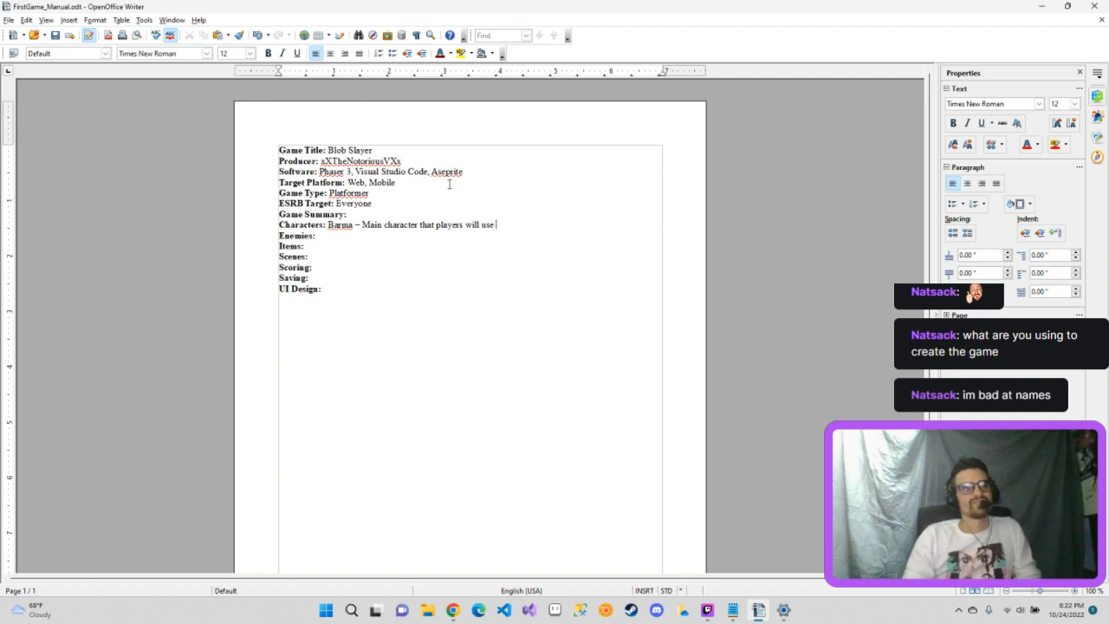
pyautogui.press('BackSpace')
pyautogui.press('BackSpace')
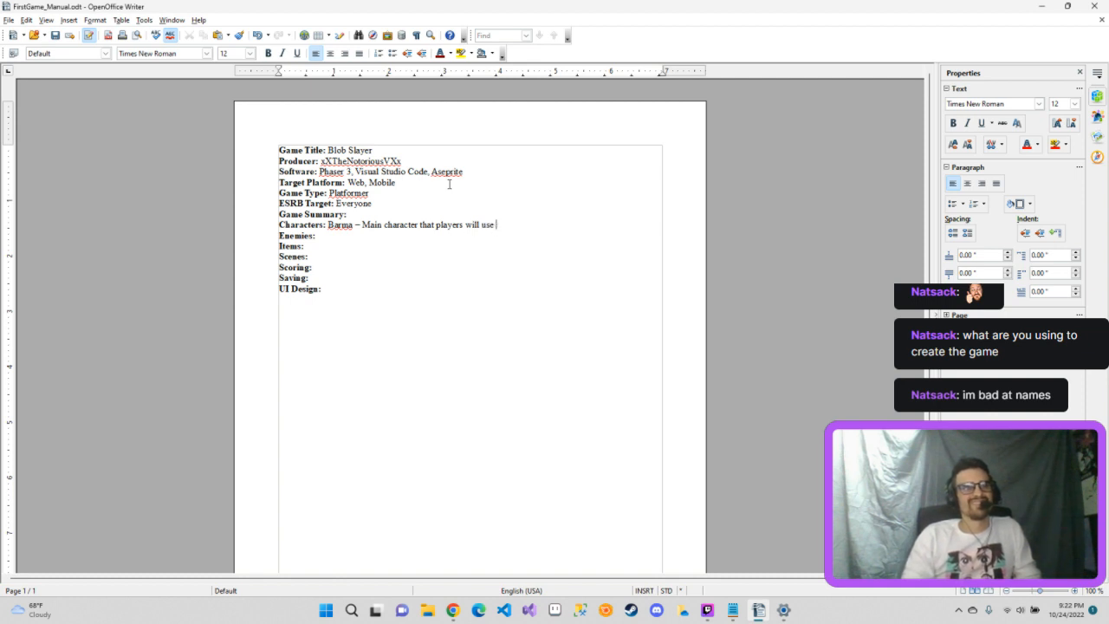
pyautogui.write('o')
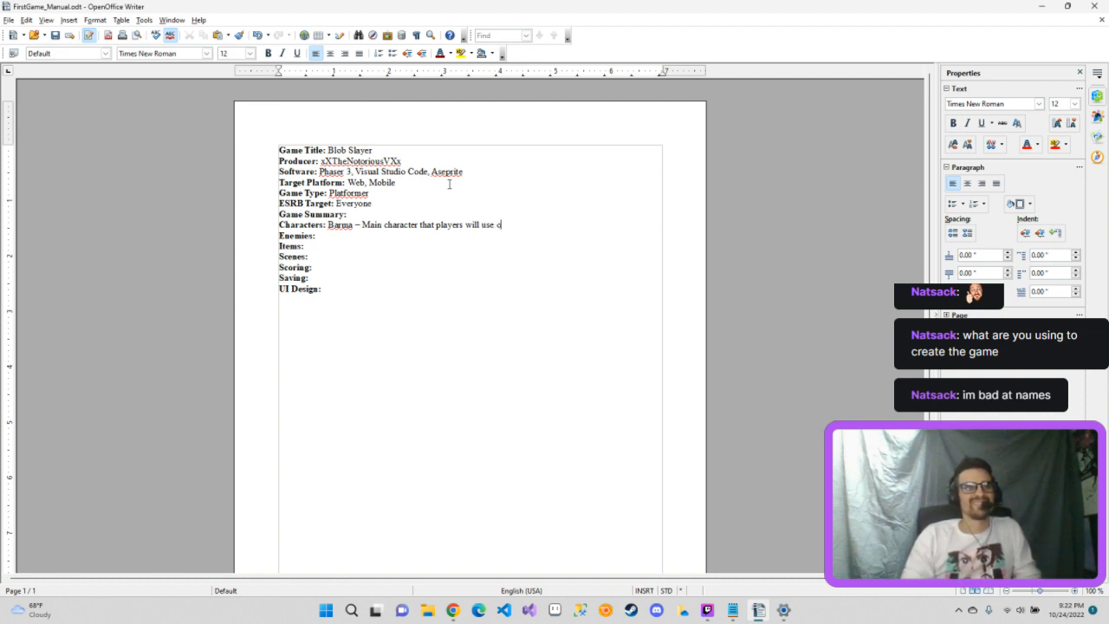
pyautogui.write('n their adventure.')
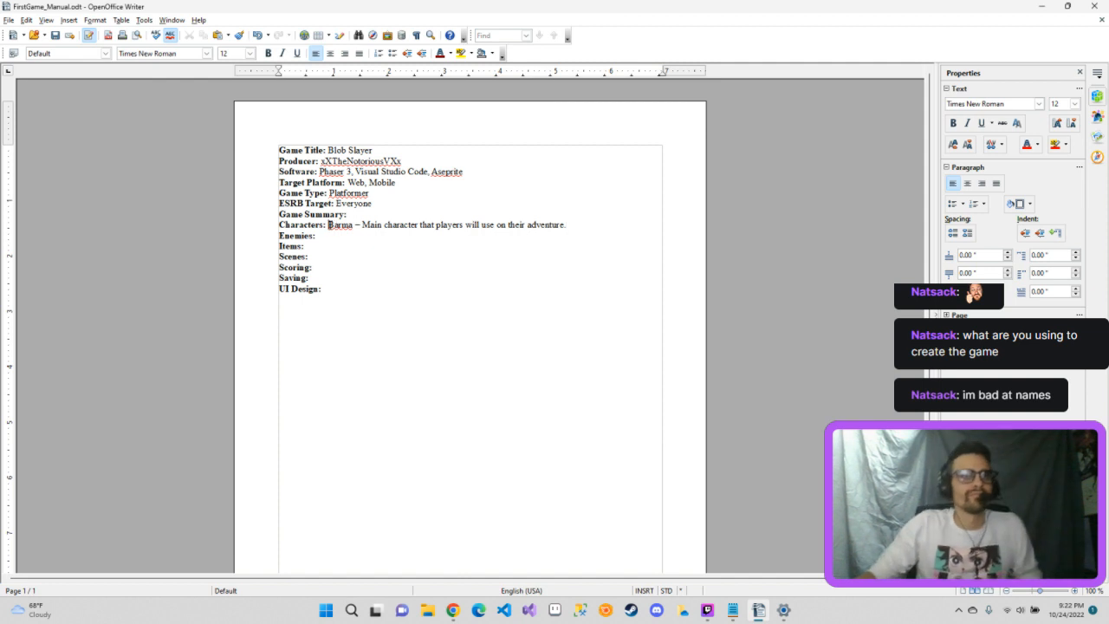
# Step: Move the Barma description onto its own line directly below the Characters label and format it as a bullet point
pyautogui.click(365, 245)
pyautogui.press('Return')
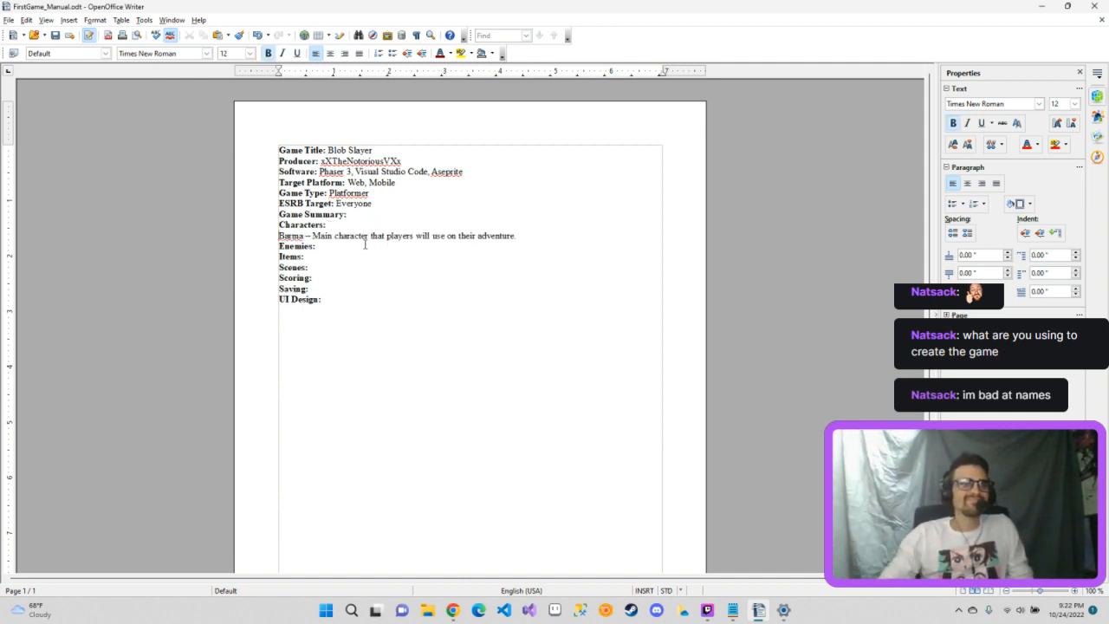
pyautogui.click(391, 52)
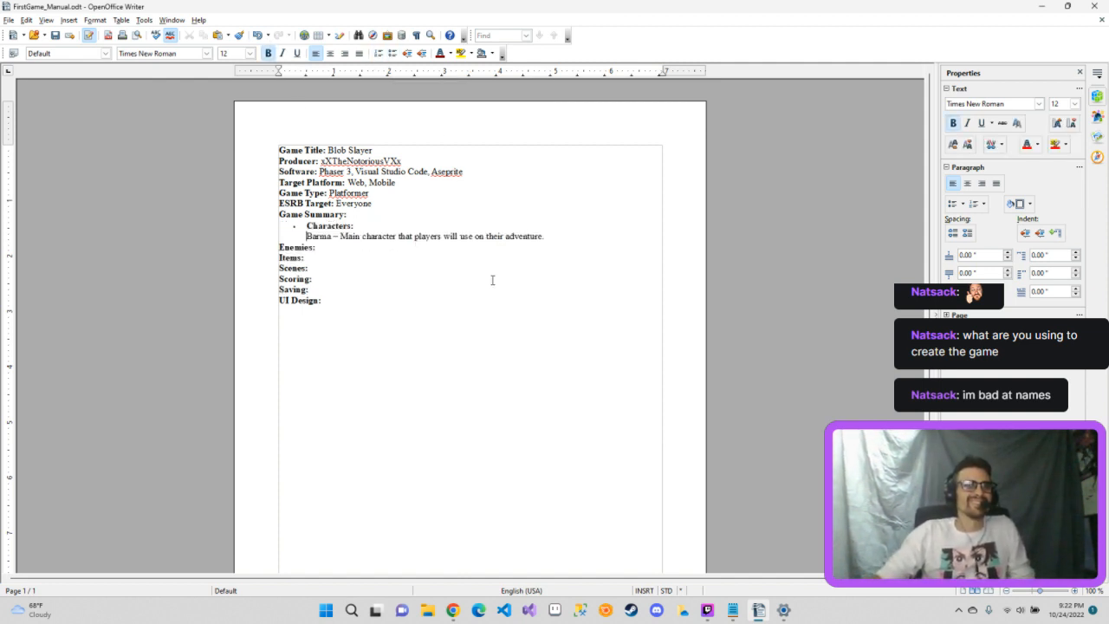
pyautogui.hotkey('ctrl', 'z')
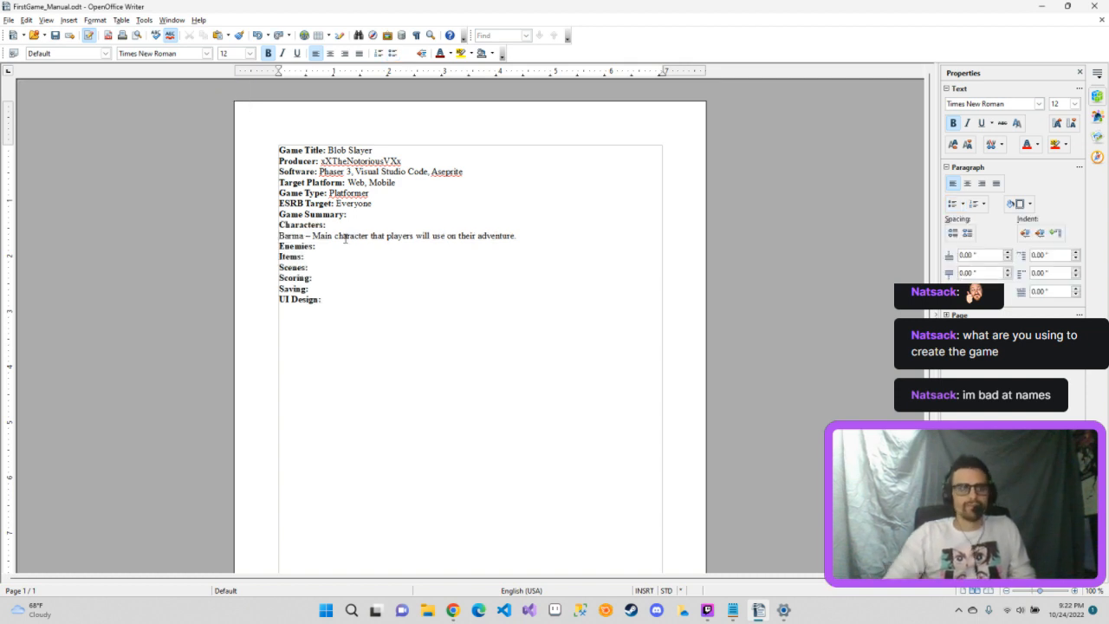
pyautogui.press('Return')
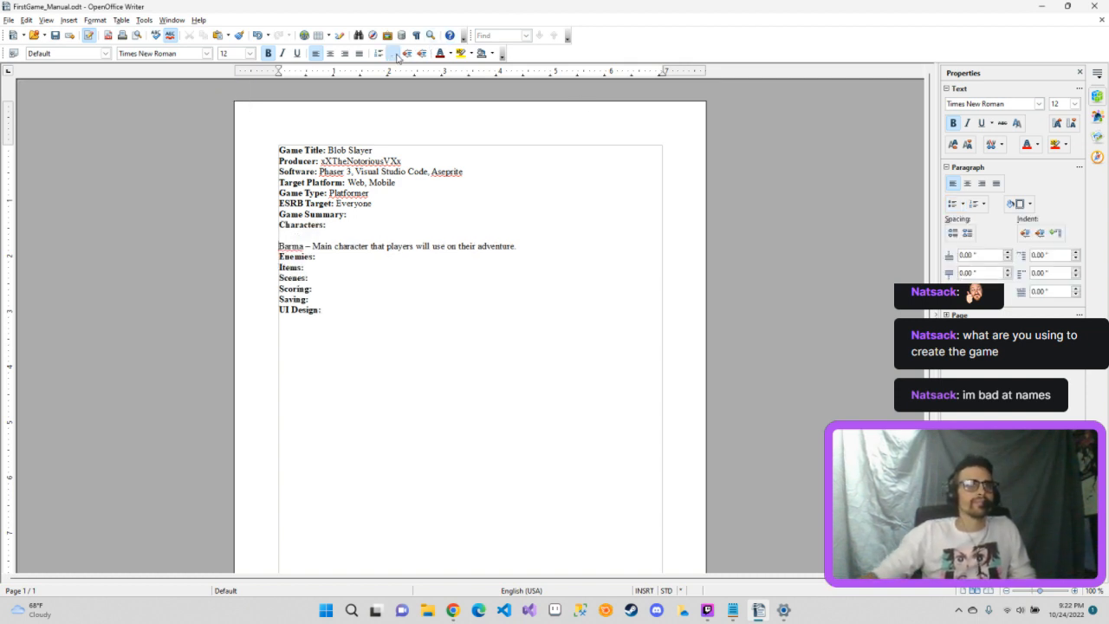
pyautogui.click(392, 53)
pyautogui.click(337, 231)
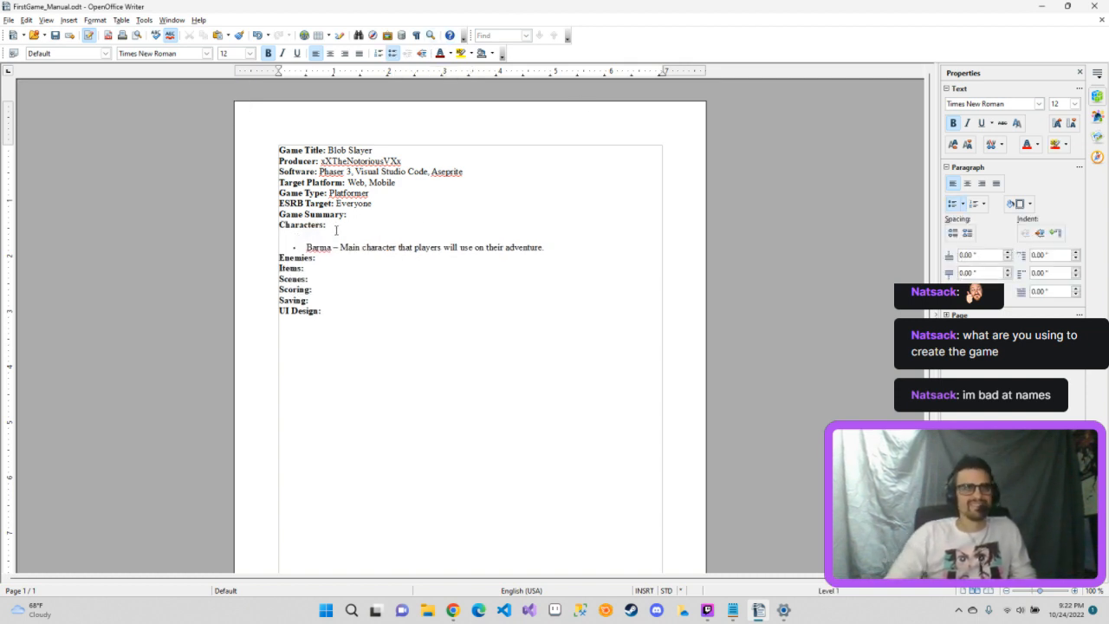
pyautogui.press('BackSpace')
pyautogui.click(555, 237)
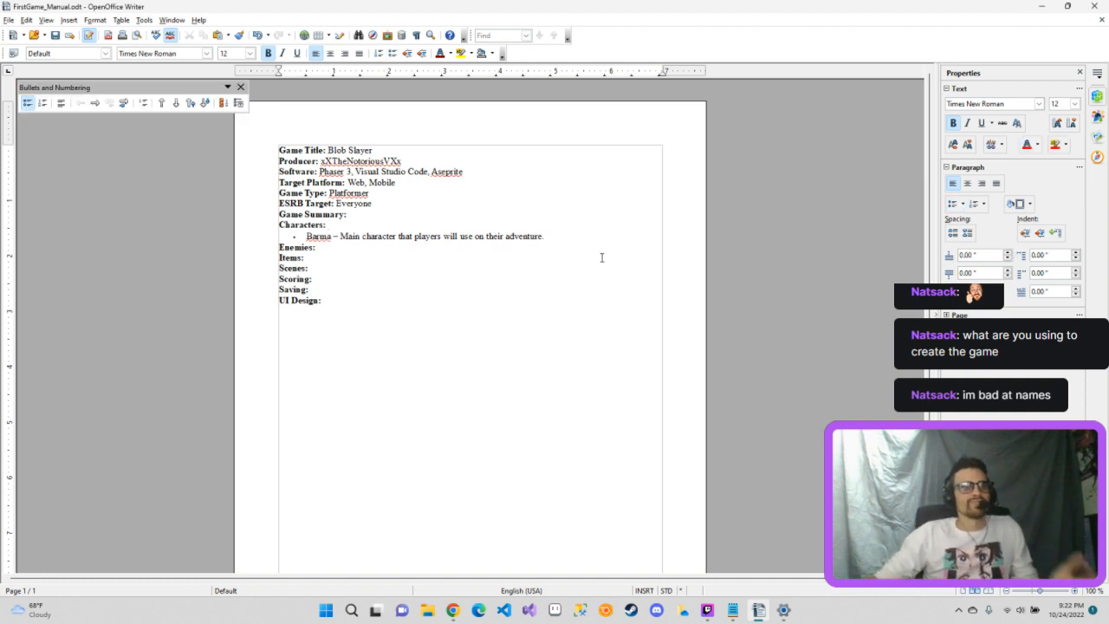
pyautogui.click(382, 247)
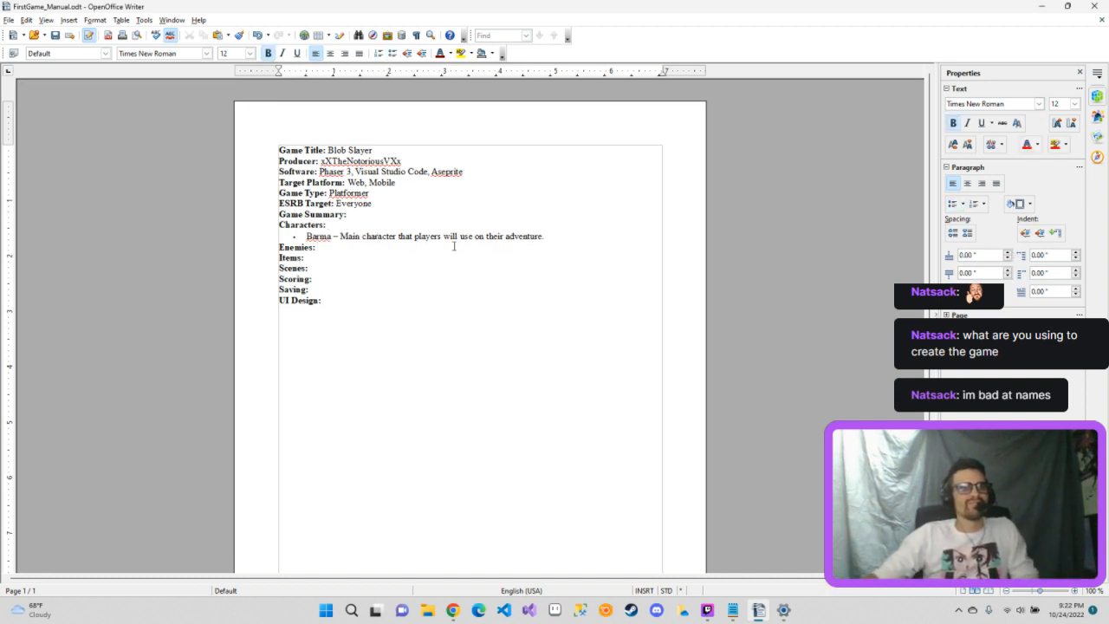
# Step: Turn off bold after the Game Summary label and enter "The land of Areth is overrun by"
pyautogui.click(417, 194)
pyautogui.click(412, 214)
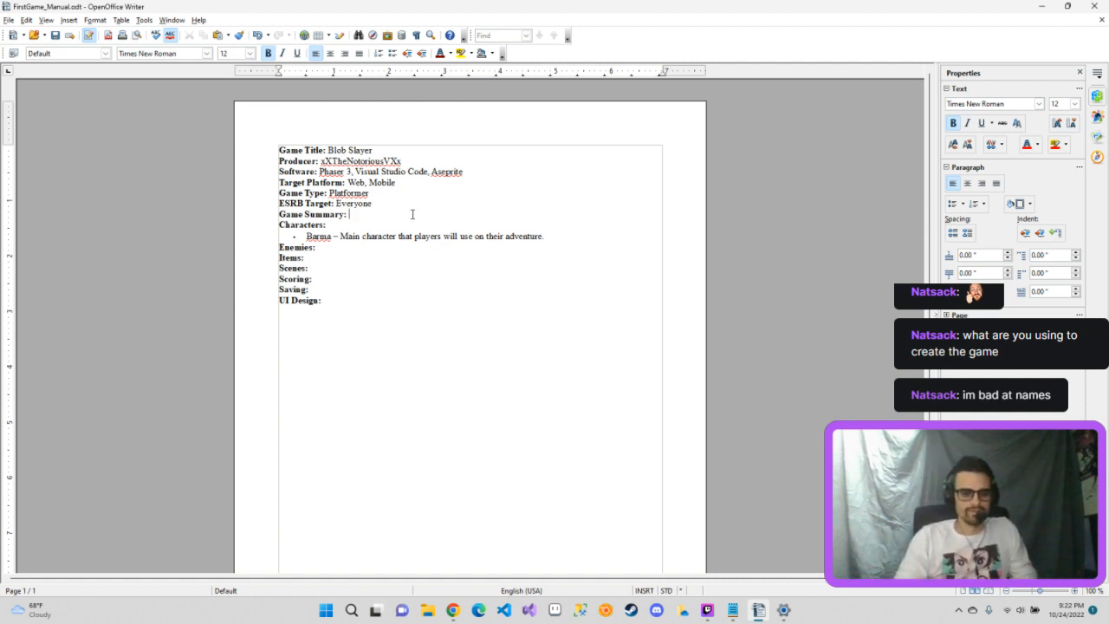
pyautogui.write('This')
pyautogui.press('BackSpace')
pyautogui.press('BackSpace')
pyautogui.press('BackSpace')
pyautogui.press('BackSpace')
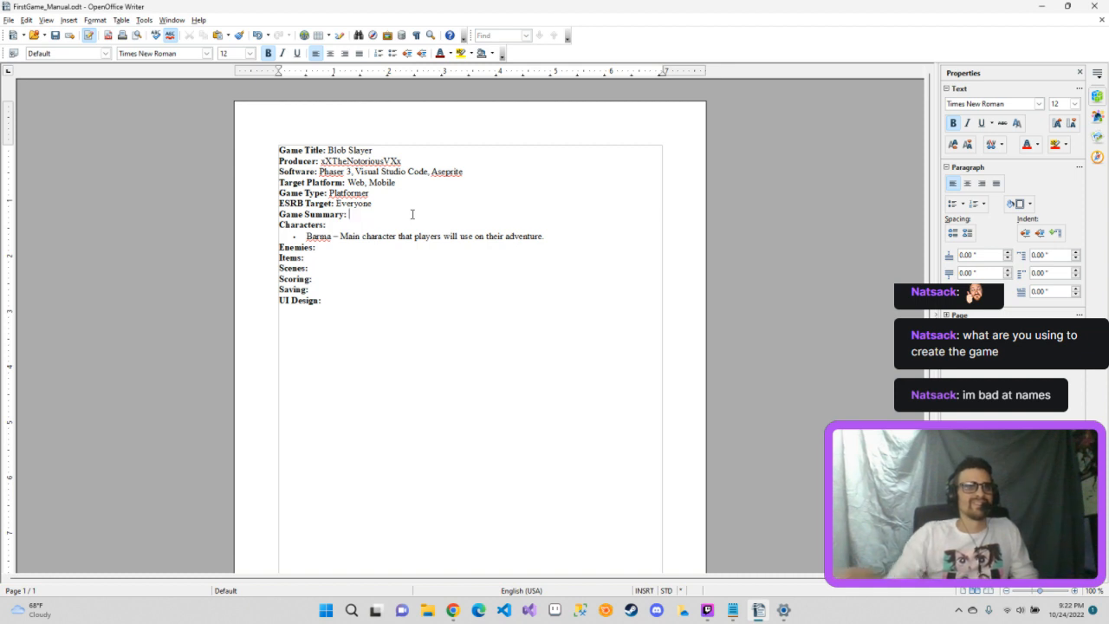
pyautogui.click(267, 52)
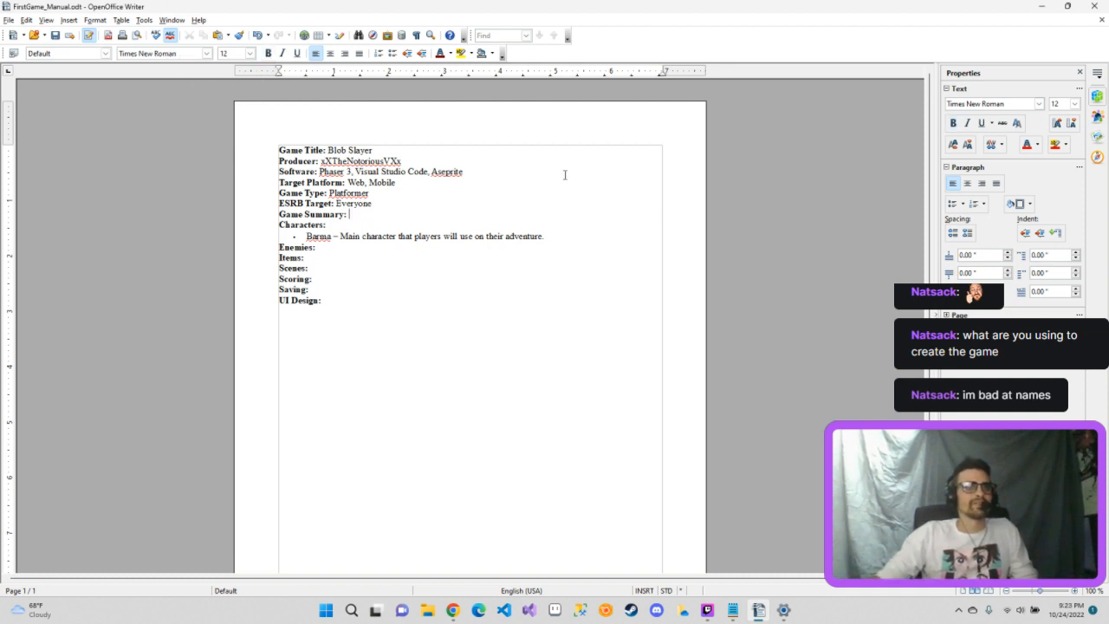
pyautogui.write('The la')
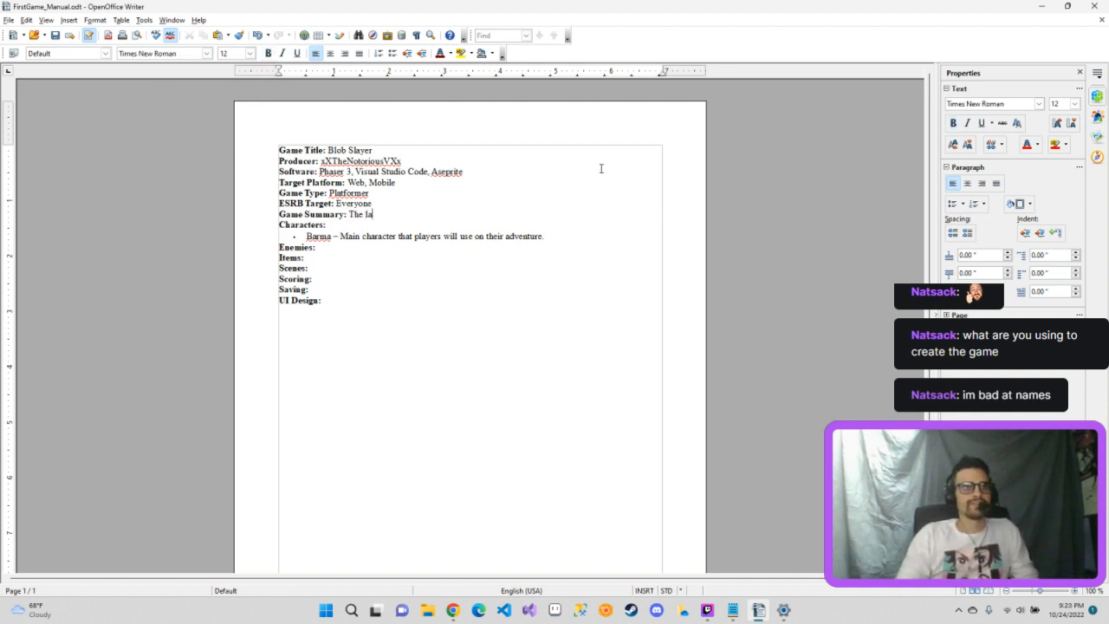
pyautogui.write('nd of')
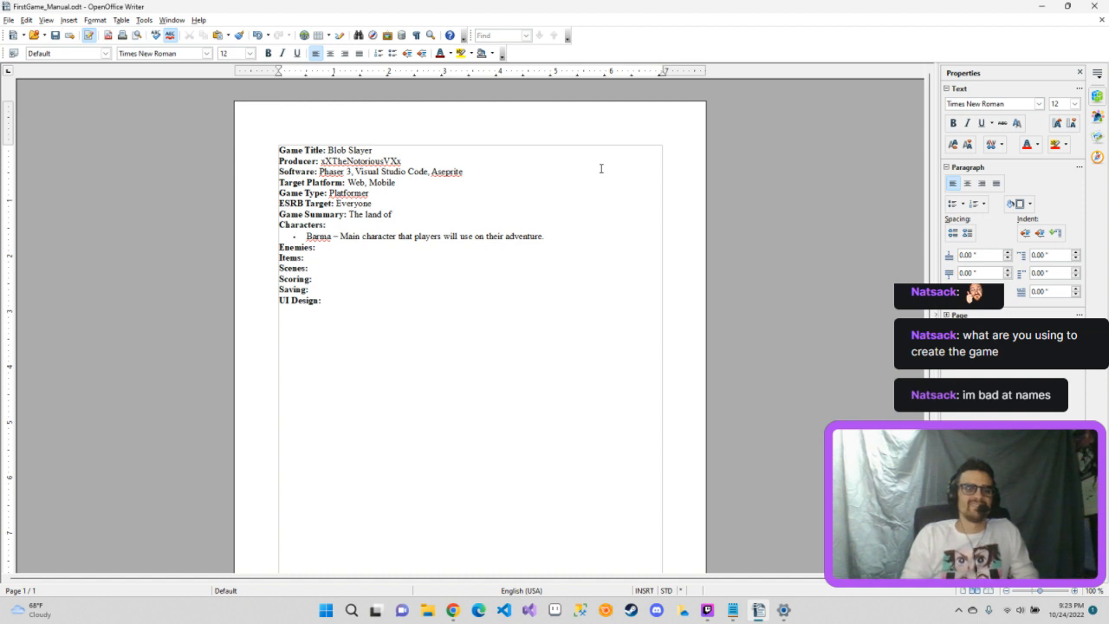
pyautogui.write('Areth')
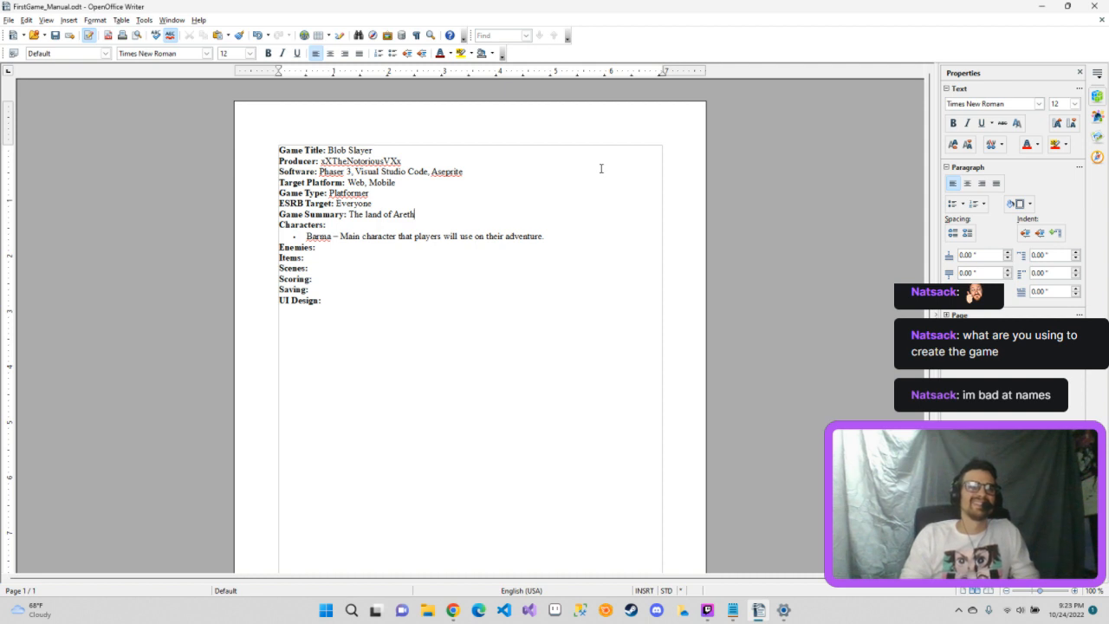
pyautogui.write(' is over')
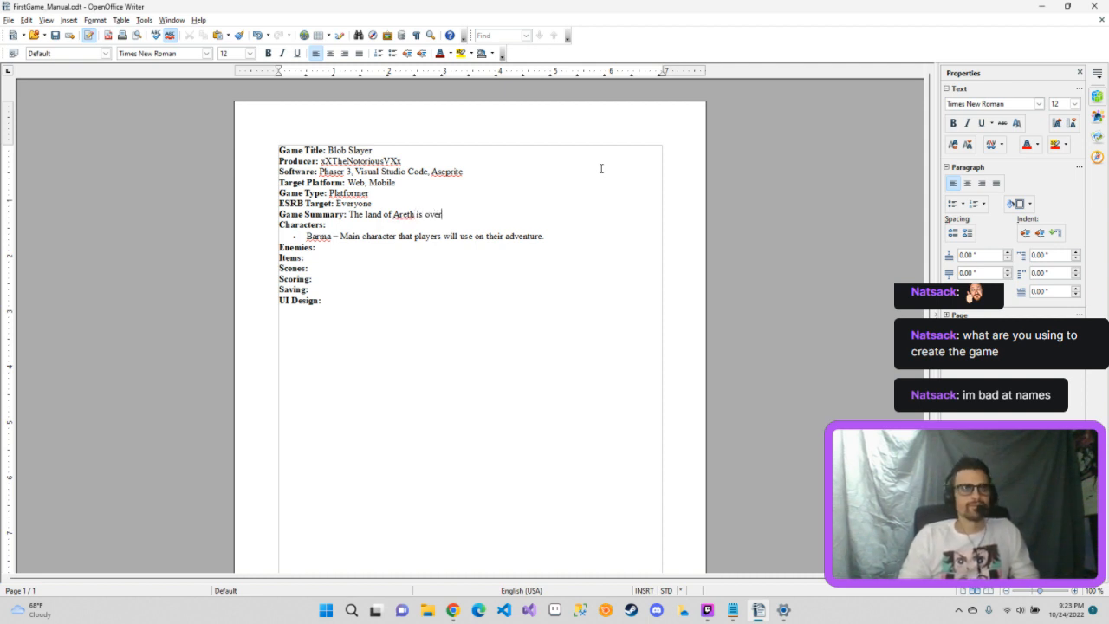
pyautogui.write('run by')
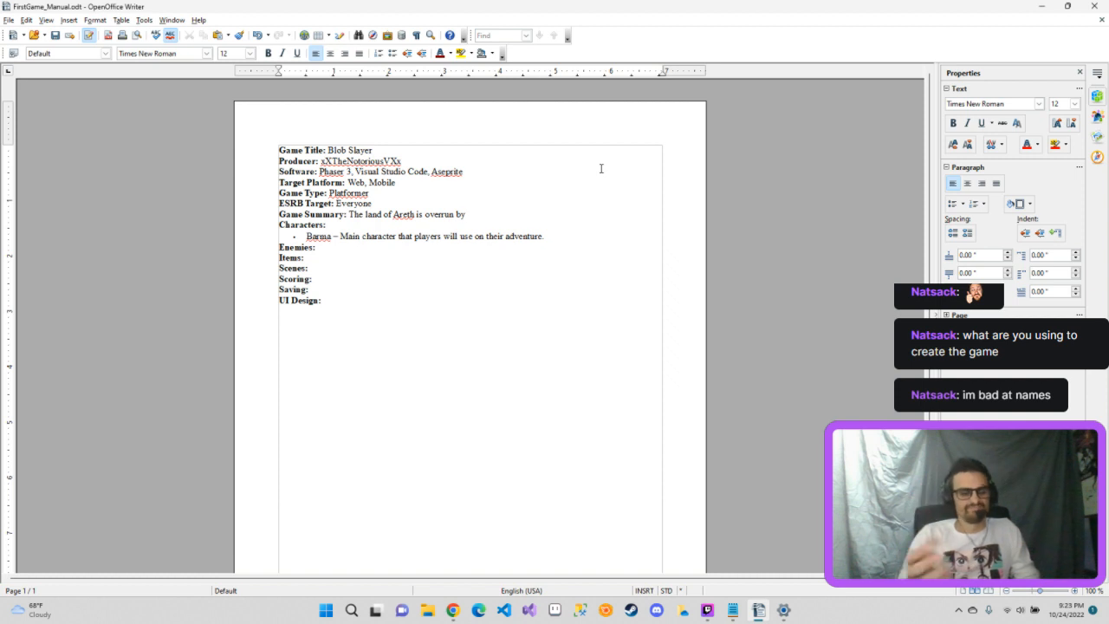
# Step: Continue the Game Summary text with "a swarm of slimes"
pyautogui.write('a wo')
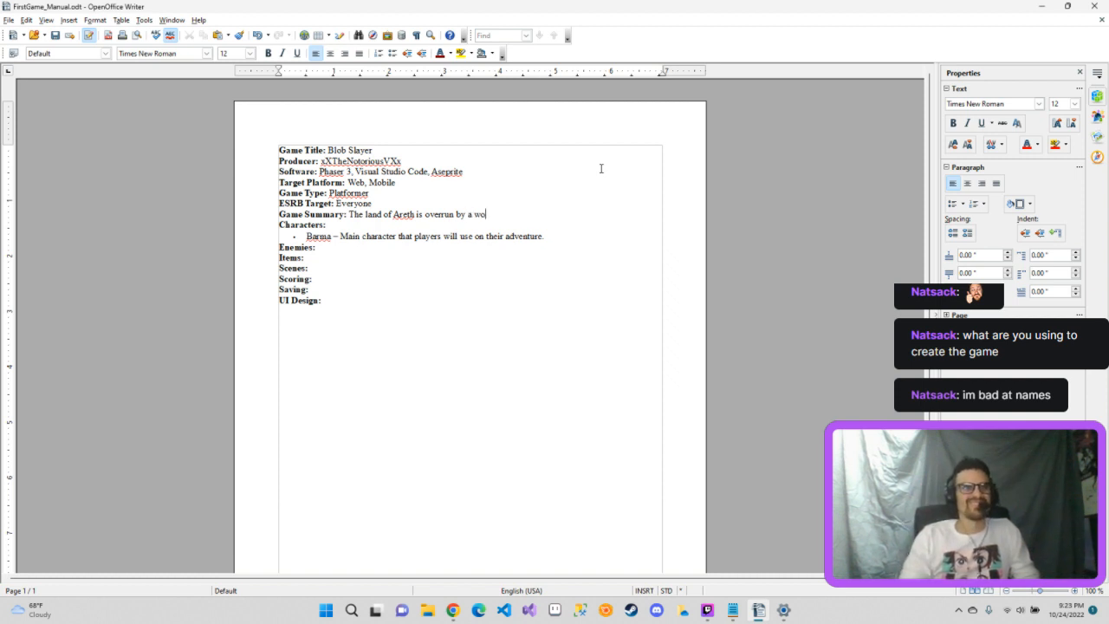
pyautogui.press('BackSpace')
pyautogui.press('BackSpace')
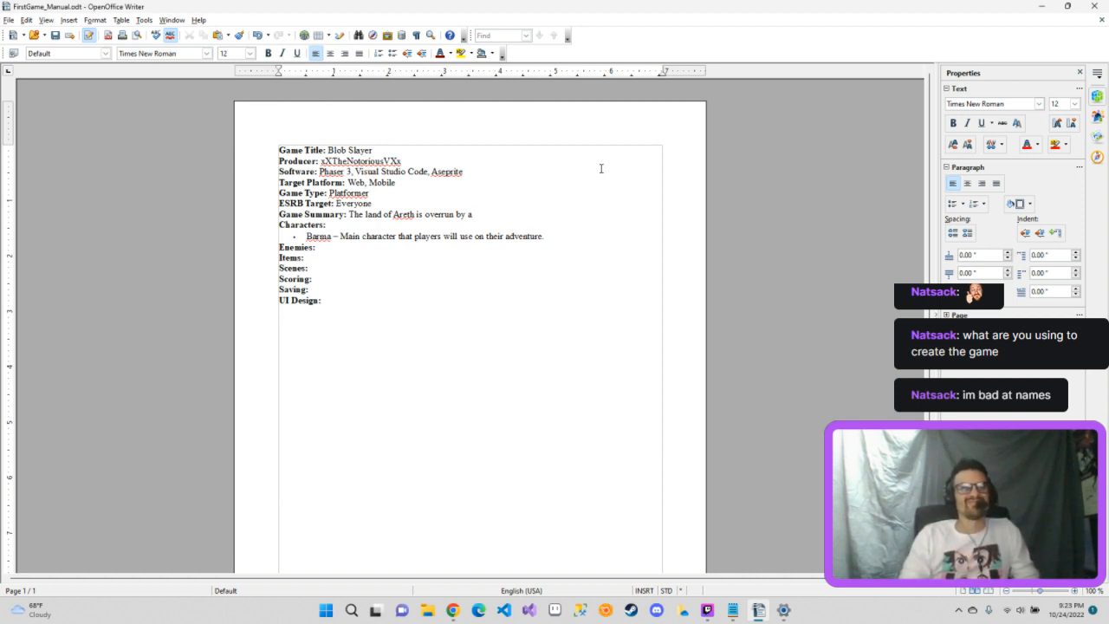
pyautogui.press('BackSpace')
pyautogui.press('BackSpace')
pyautogui.press('BackSpace')
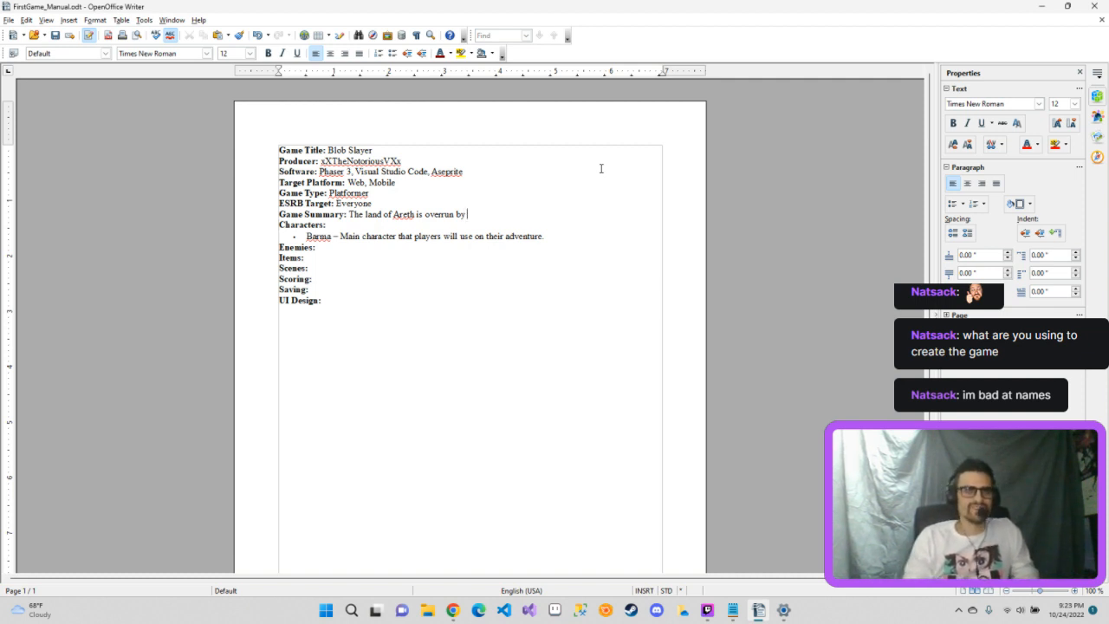
pyautogui.write('a')
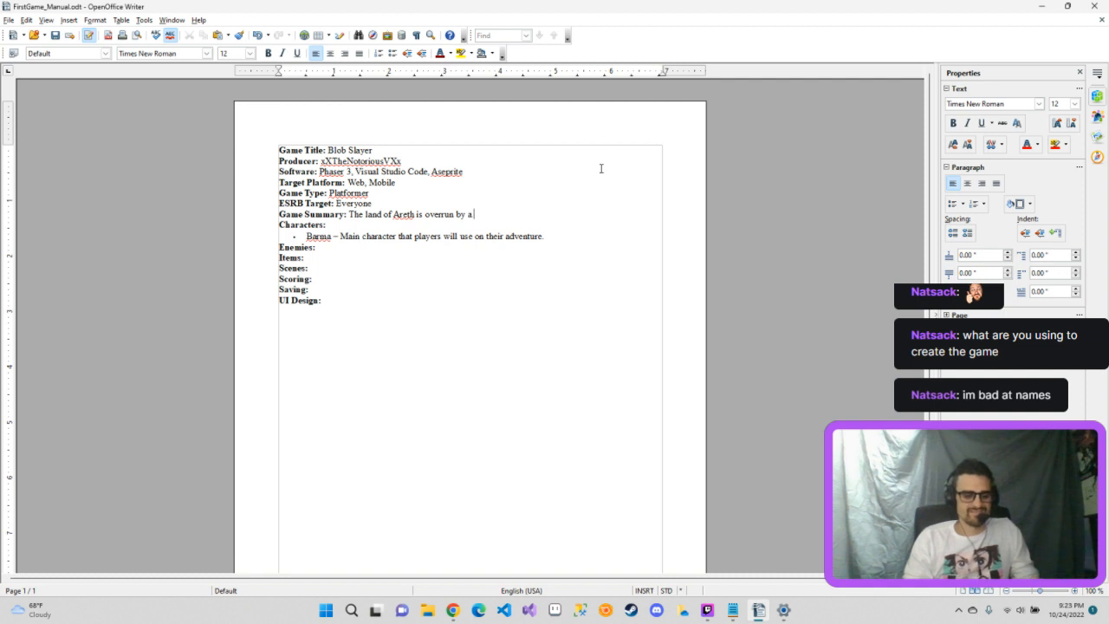
pyautogui.write(' swarm of ')
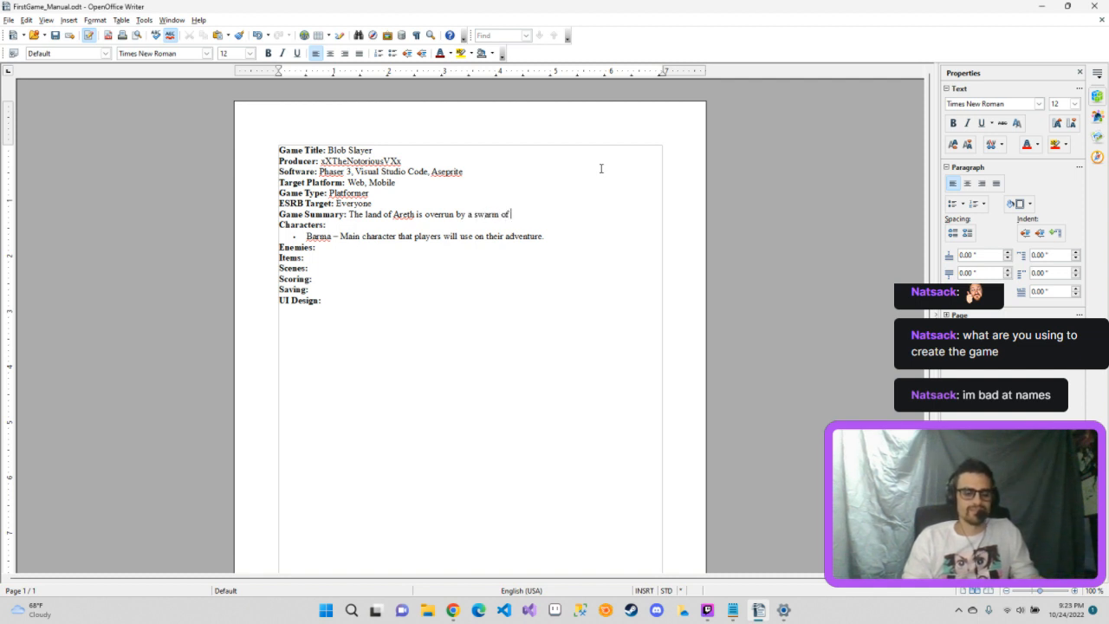
pyautogui.write('slimes ')
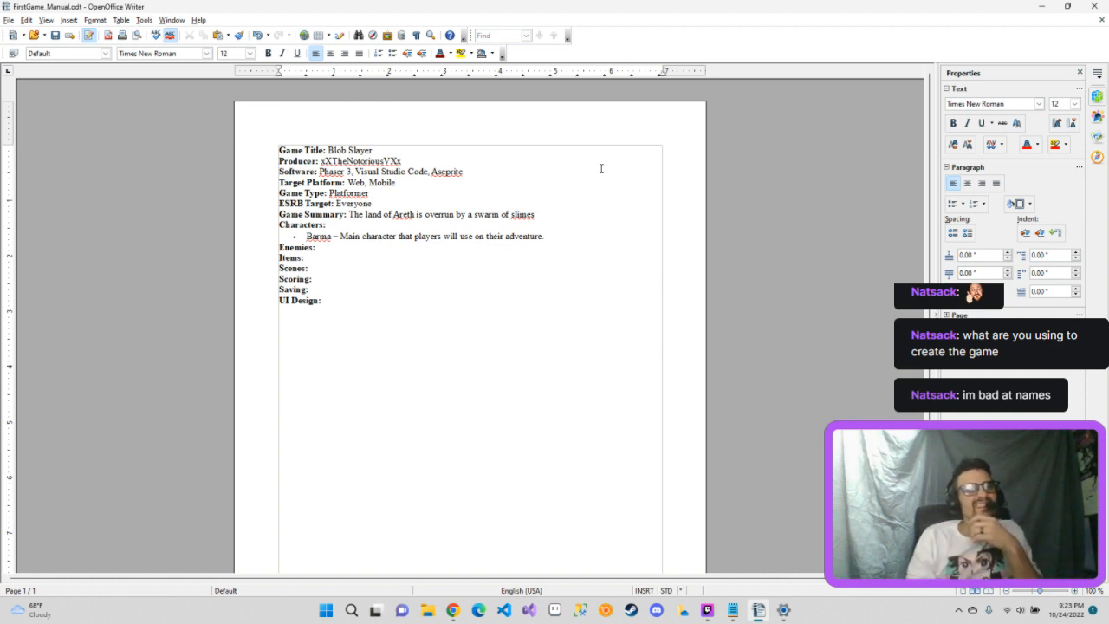
# Step: Finish the Game Summary sentence with "and the only hope for humanity is a single person named Barma."
pyautogui.write('and')
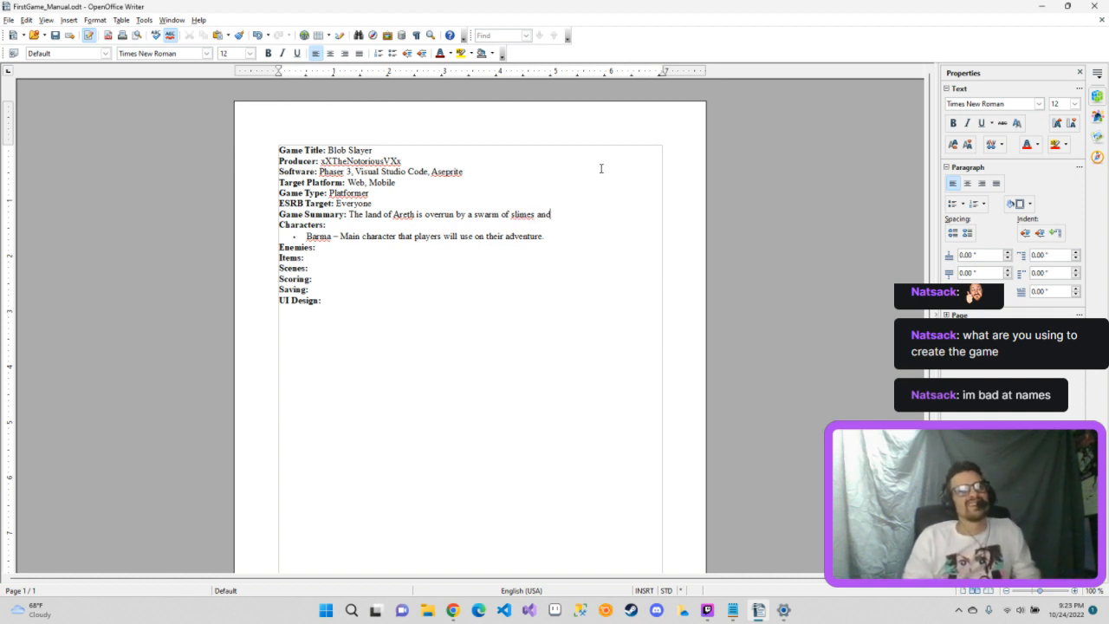
pyautogui.write(' the only ')
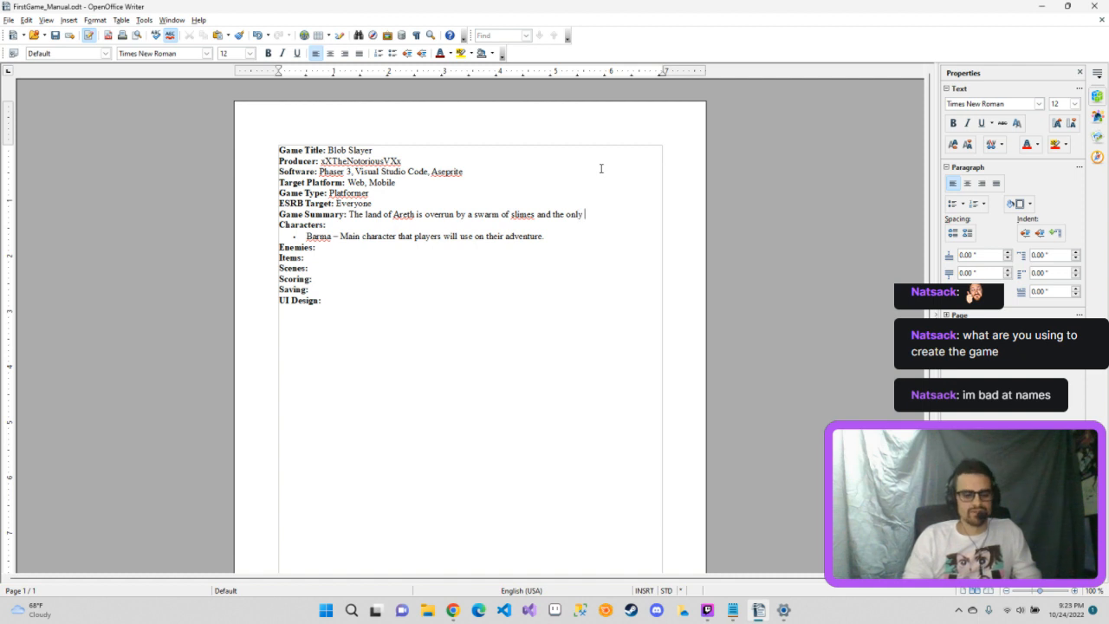
pyautogui.write('hope for h')
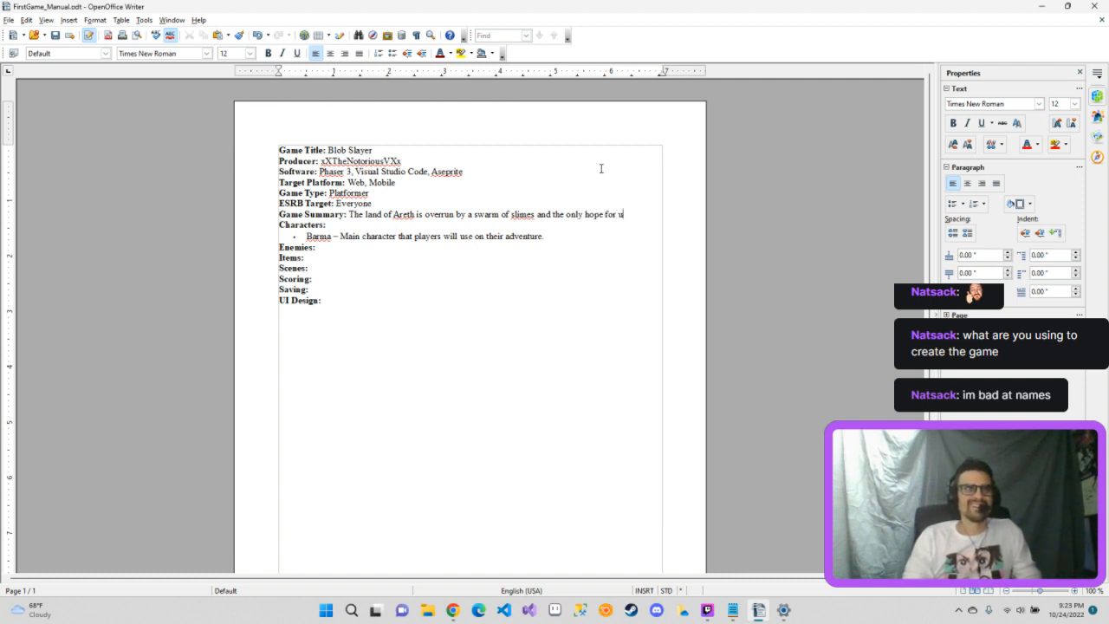
pyautogui.write('umanity')
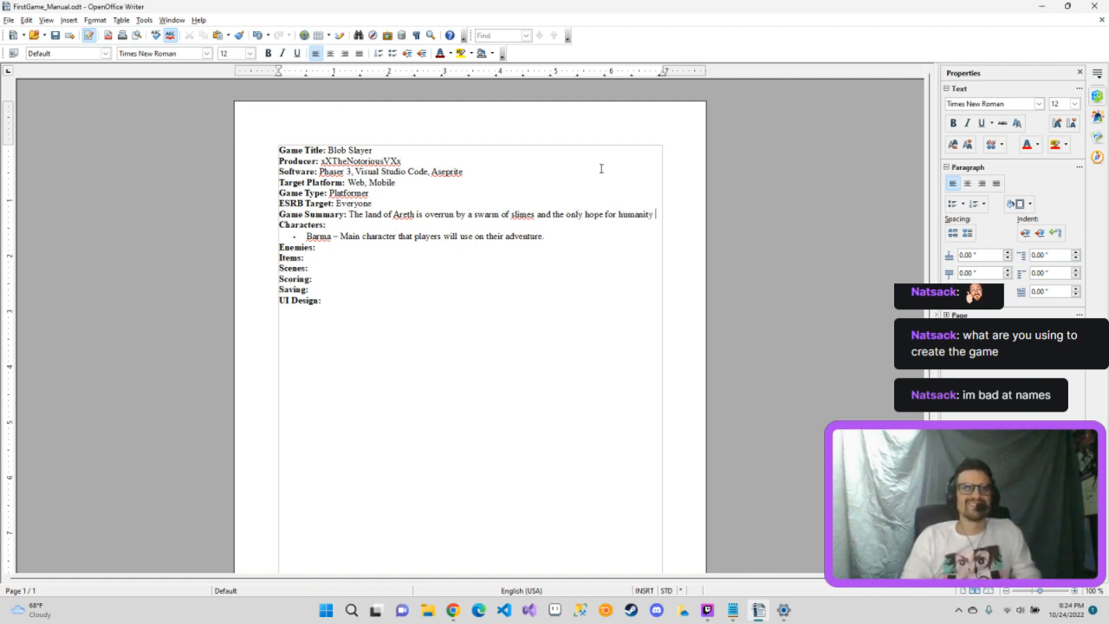
pyautogui.write(' is a sing')
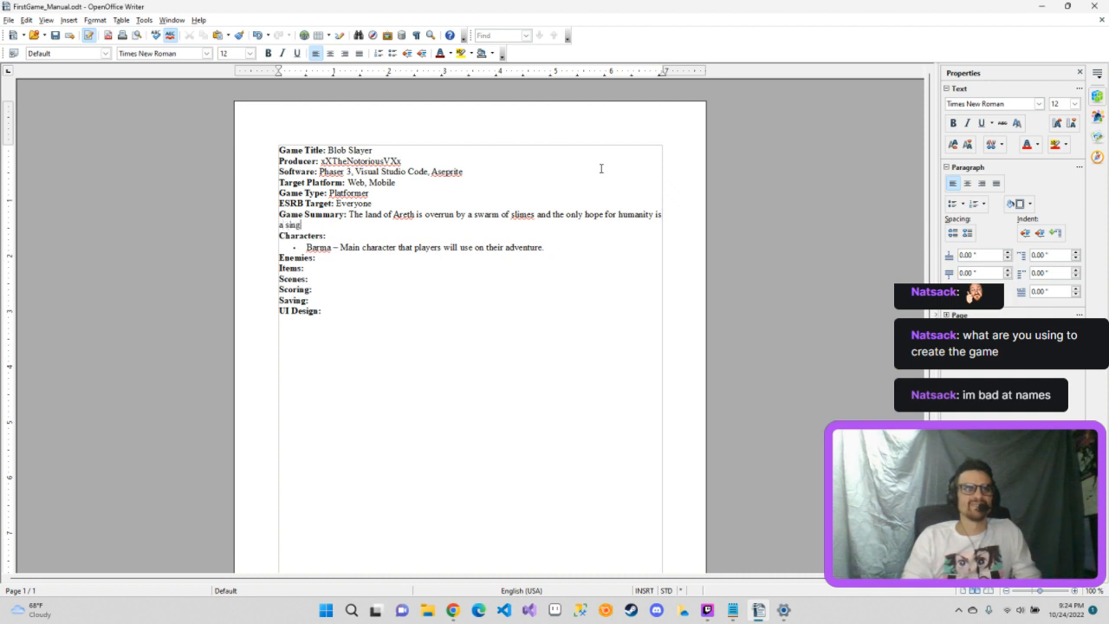
pyautogui.write('le')
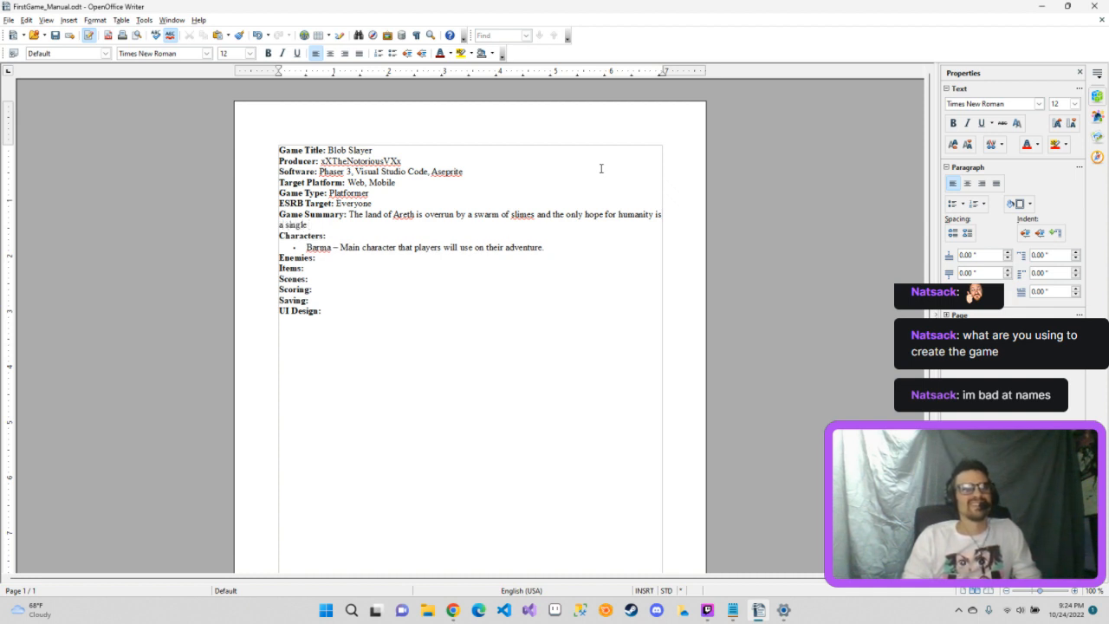
pyautogui.write(' person name')
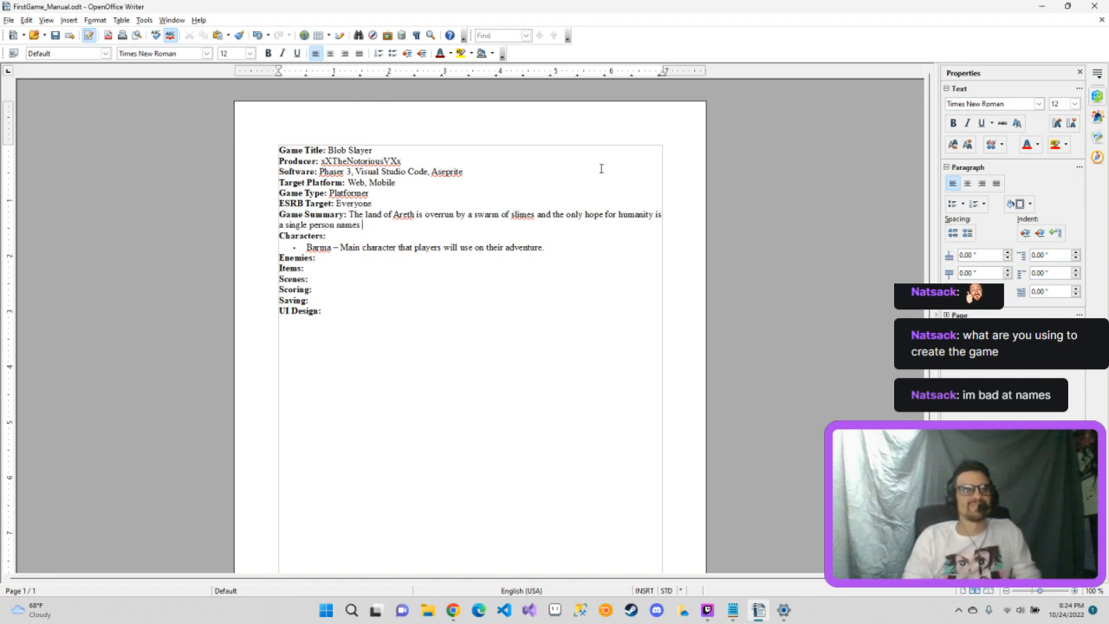
pyautogui.write('d Barma.')
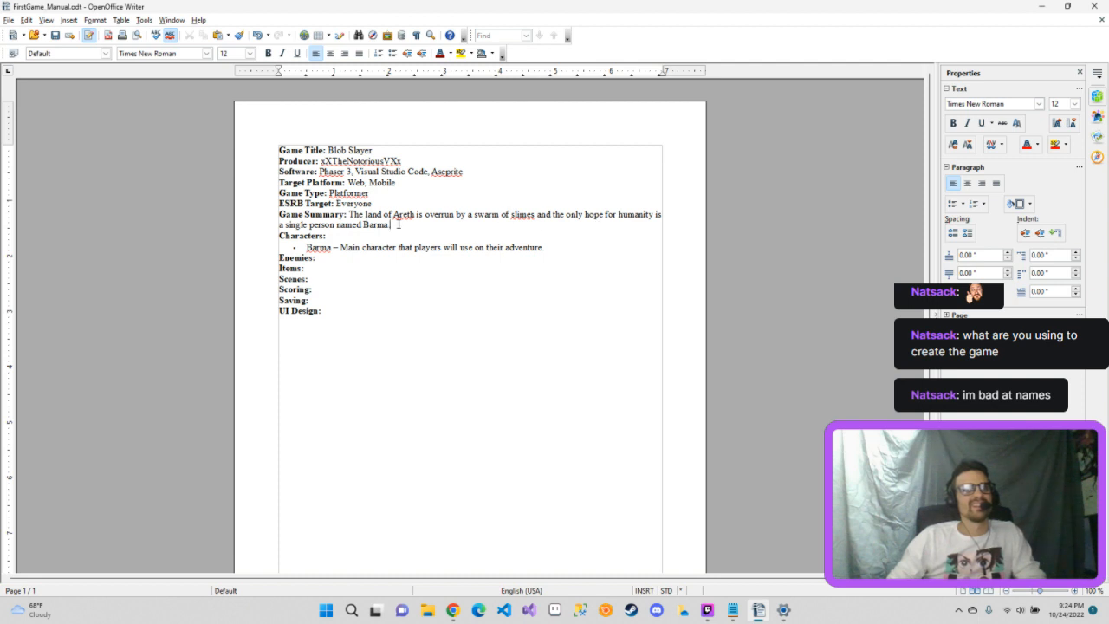
# Step: Add an empty bullet point directly below the Enemies label, with no blank line in between
pyautogui.click(376, 259)
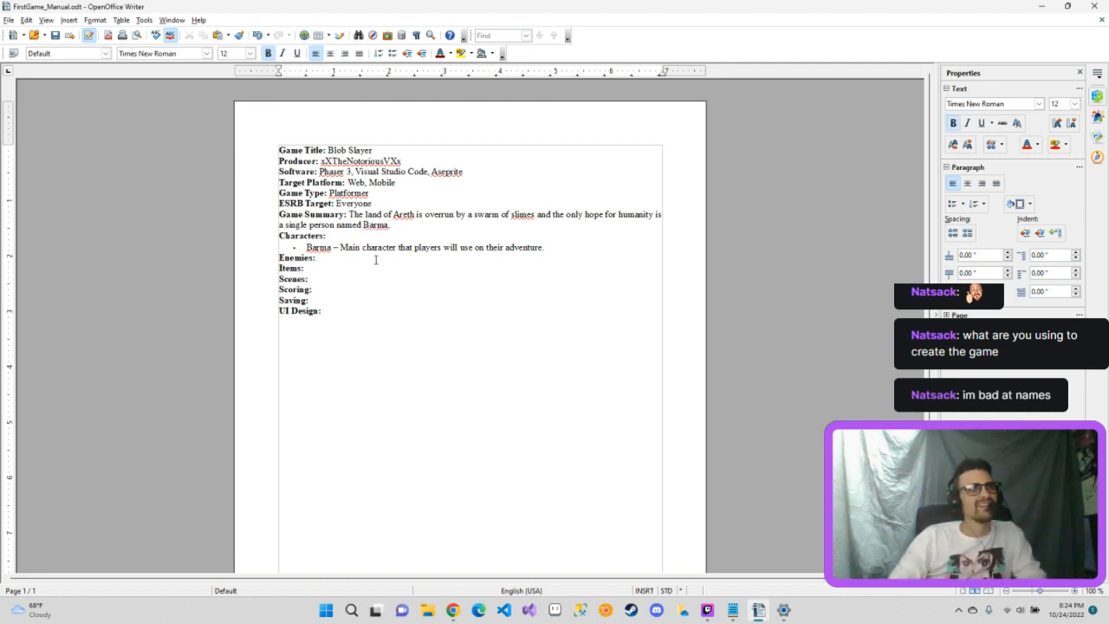
pyautogui.press('Return')
pyautogui.press('Return')
pyautogui.click(393, 53)
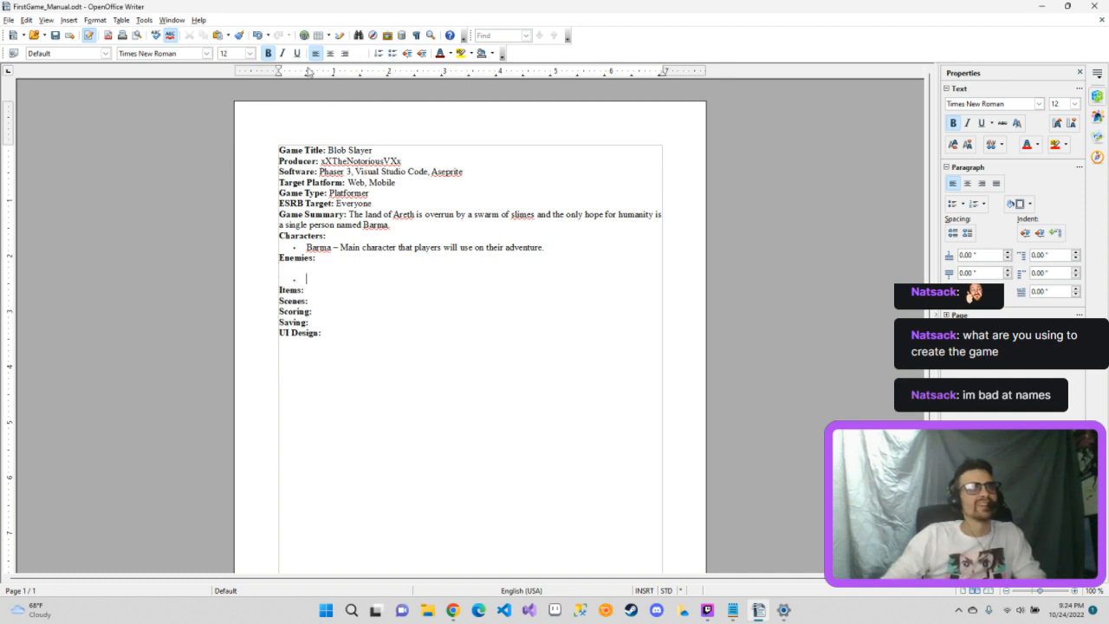
pyautogui.click(309, 269)
pyautogui.press('BackSpace')
pyautogui.write('\\')
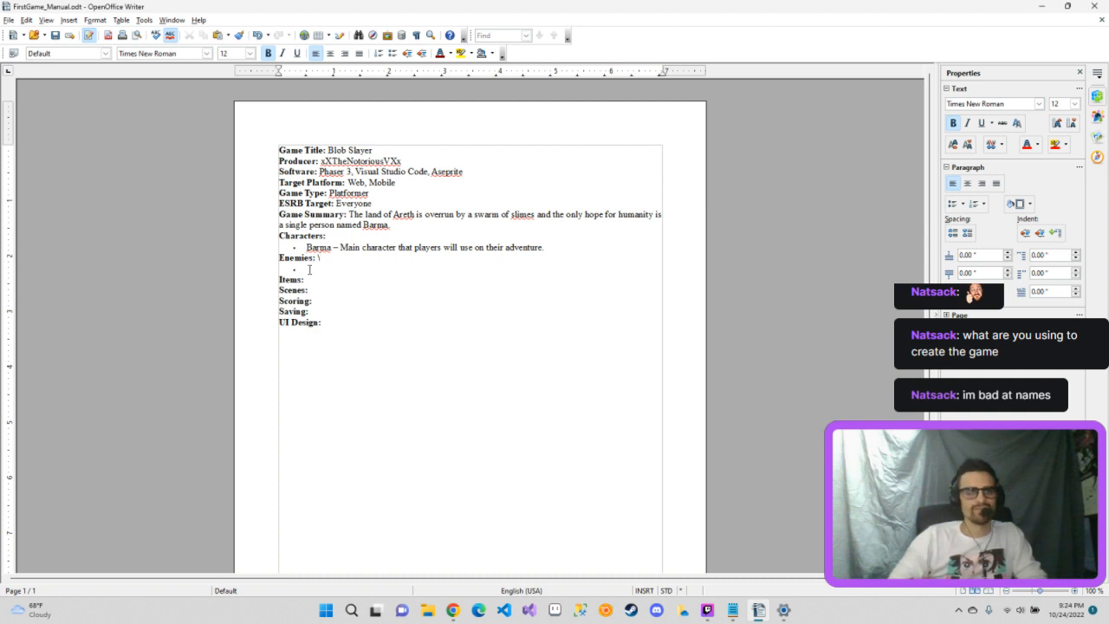
pyautogui.press('BackSpace')
pyautogui.click(332, 276)
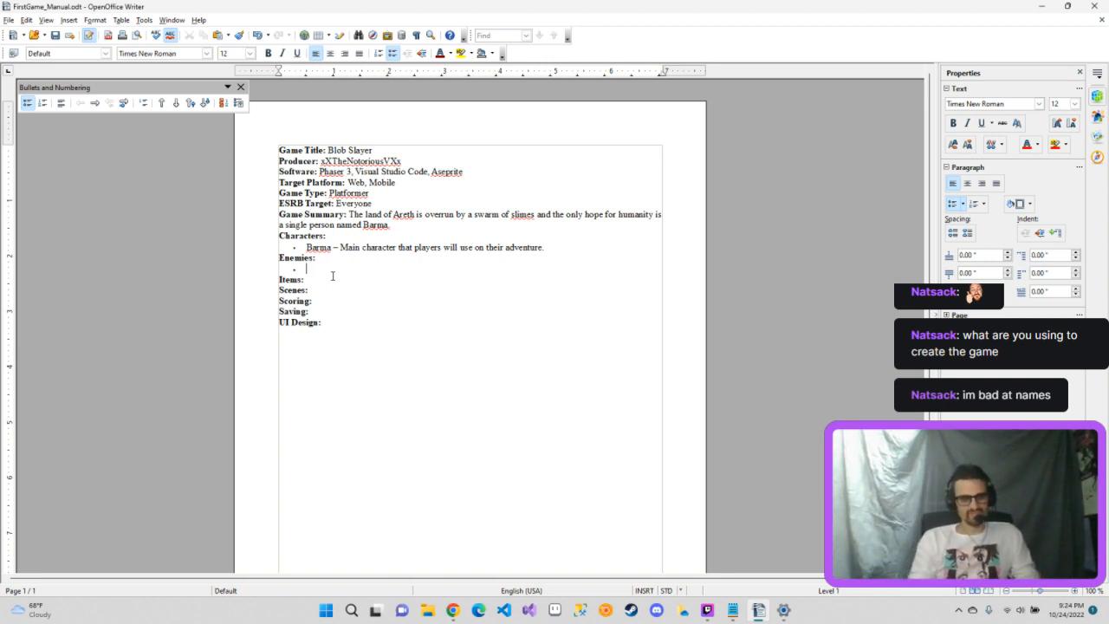
# Step: Enter "Green Slime – Basic enemy slime" as the first bullet under Enemies
pyautogui.write('Gr')
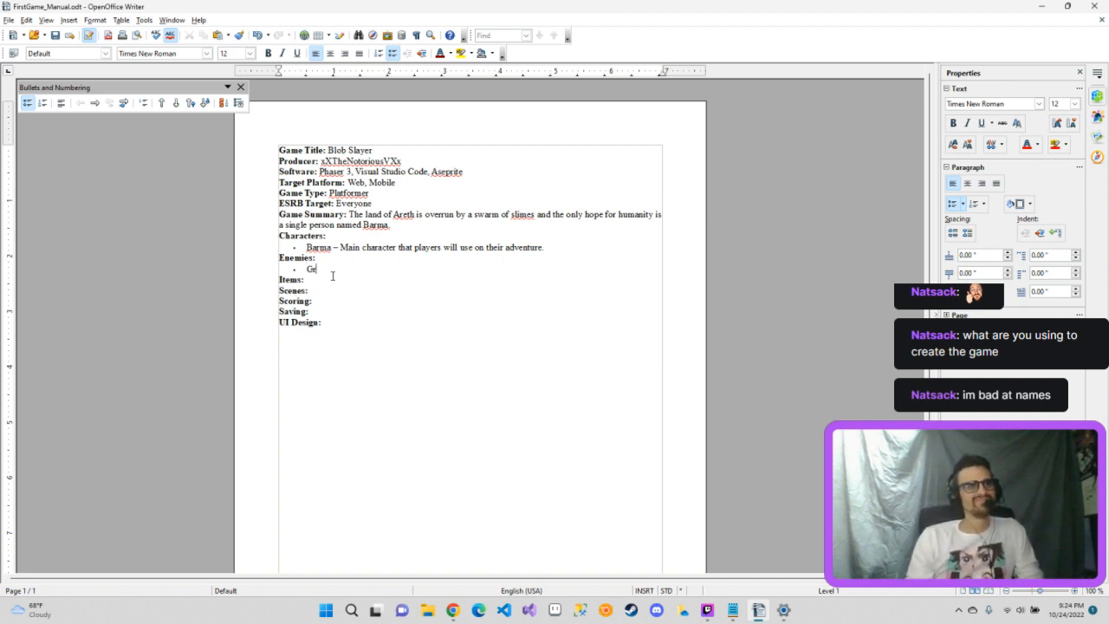
pyautogui.write('een Sl')
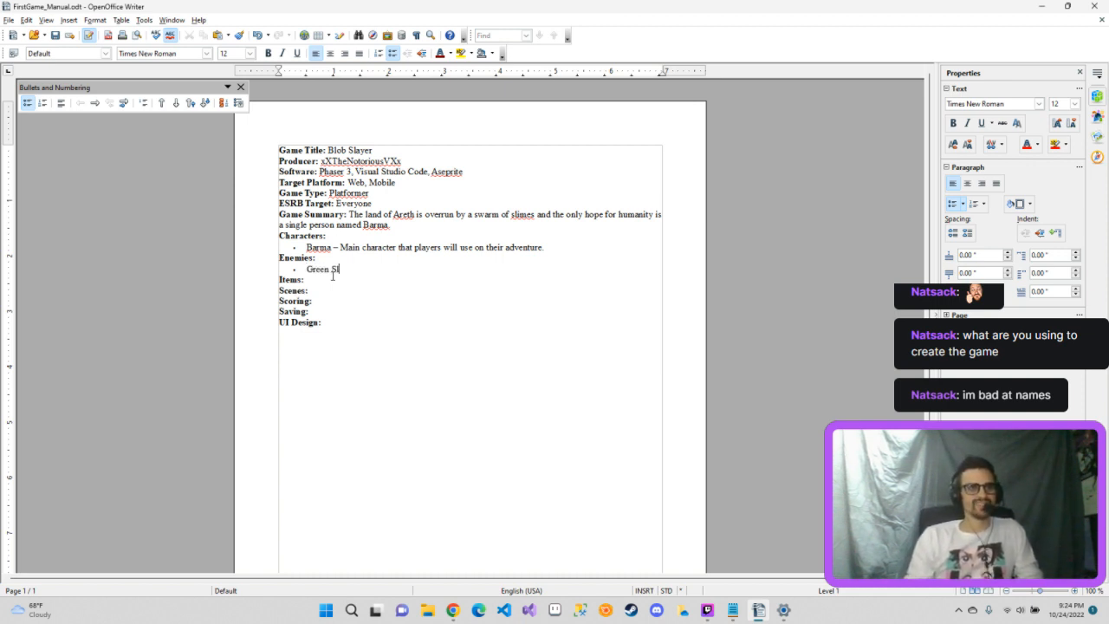
pyautogui.write('ime')
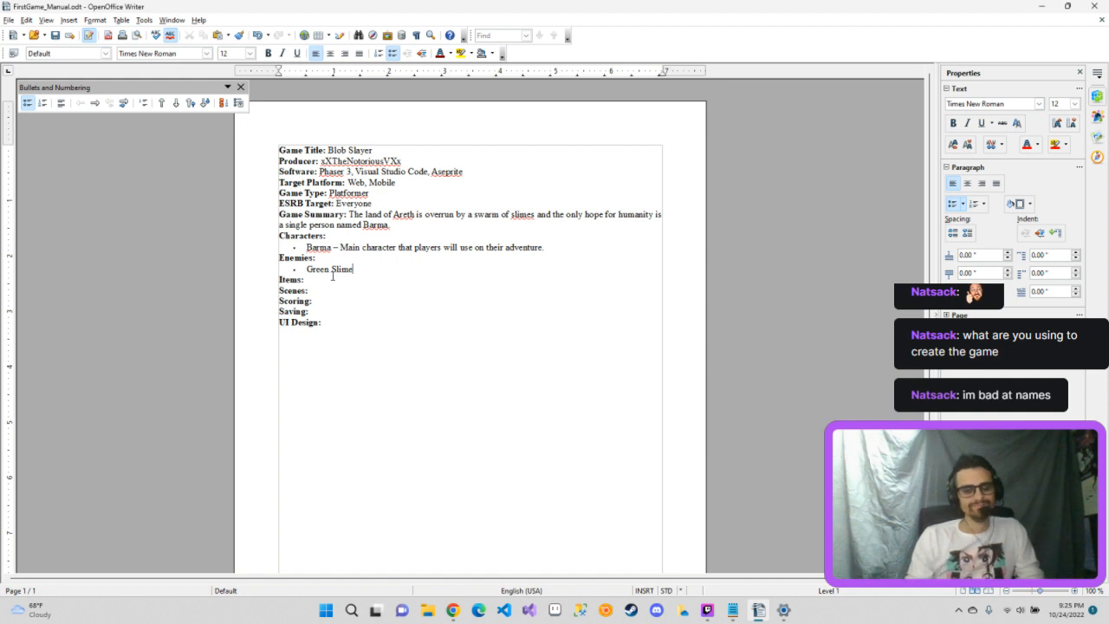
pyautogui.write(' - B')
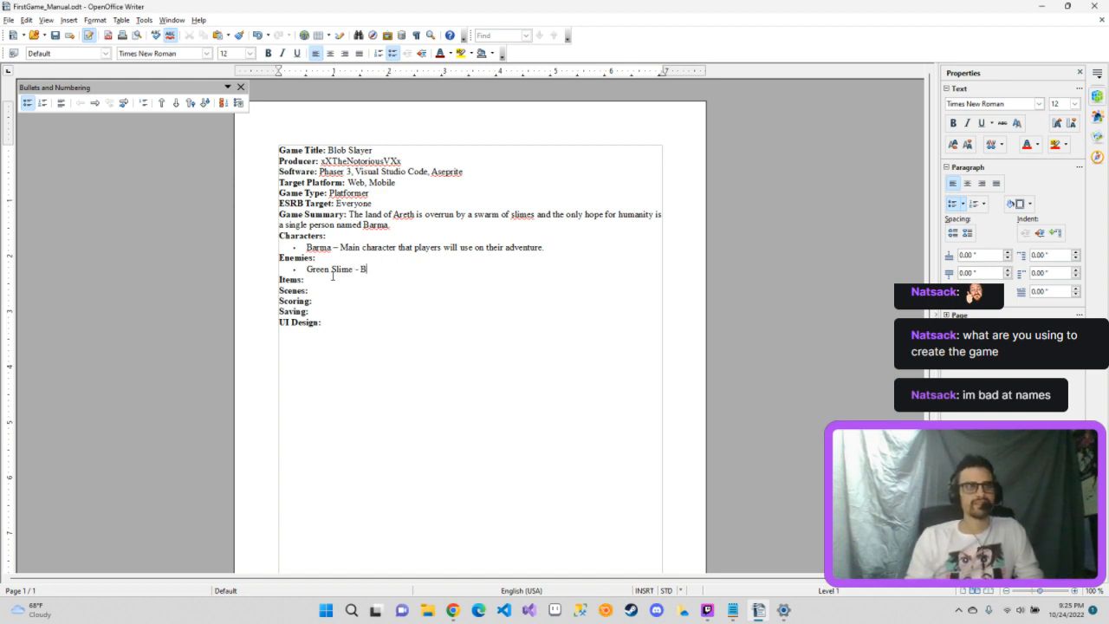
pyautogui.write('asic slime')
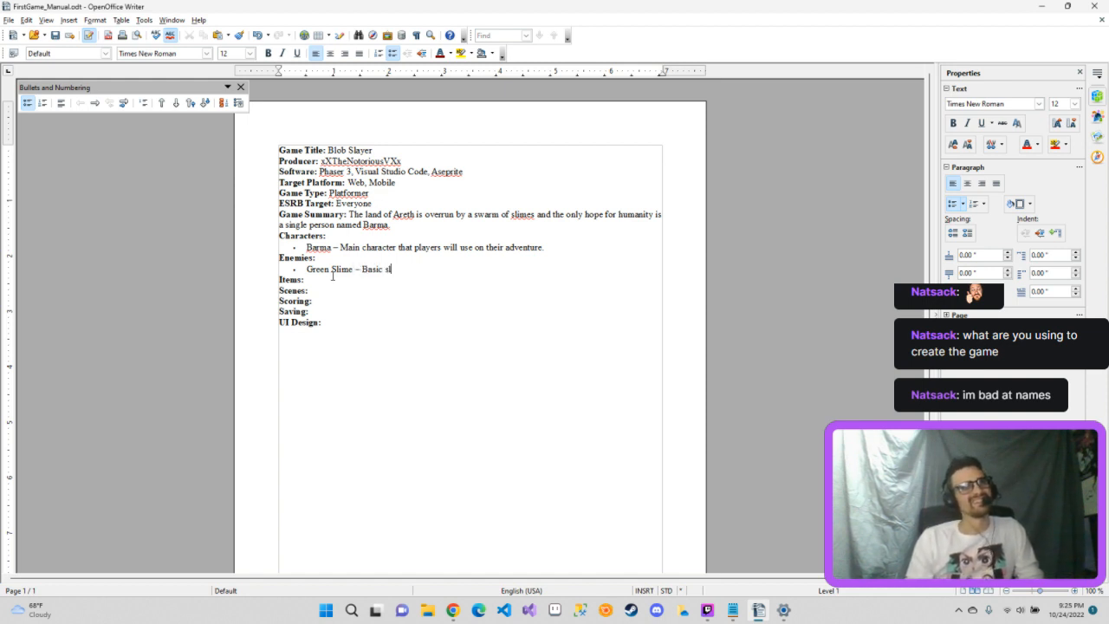
pyautogui.press('BackSpace')
pyautogui.press('BackSpace')
pyautogui.press('BackSpace')
pyautogui.press('BackSpace')
pyautogui.press('BackSpace')
pyautogui.press('BackSpace')
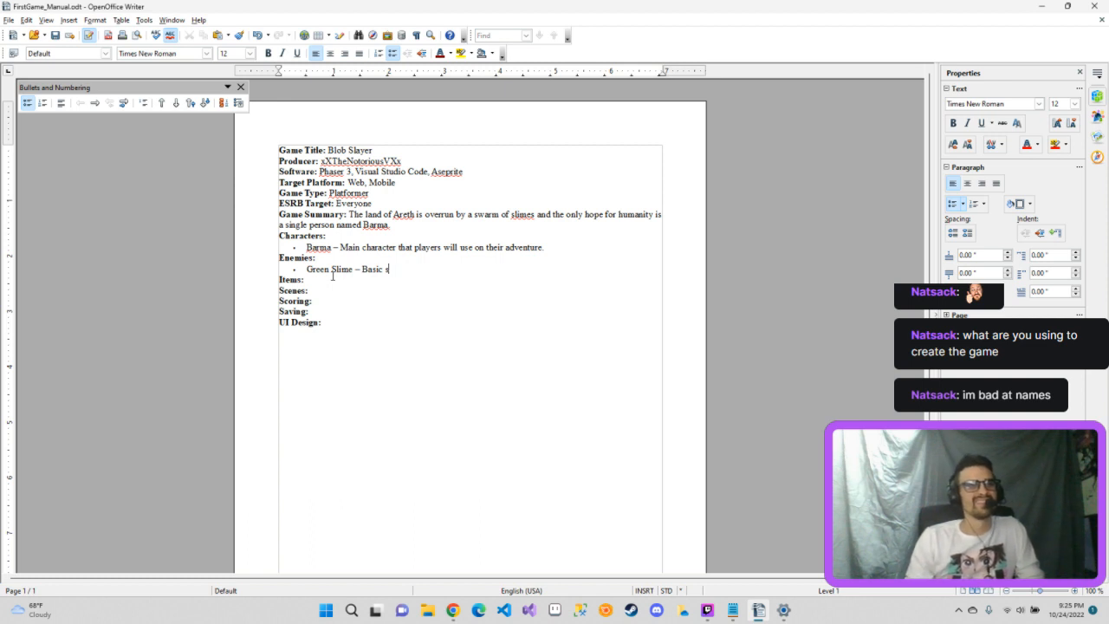
pyautogui.write('enemy')
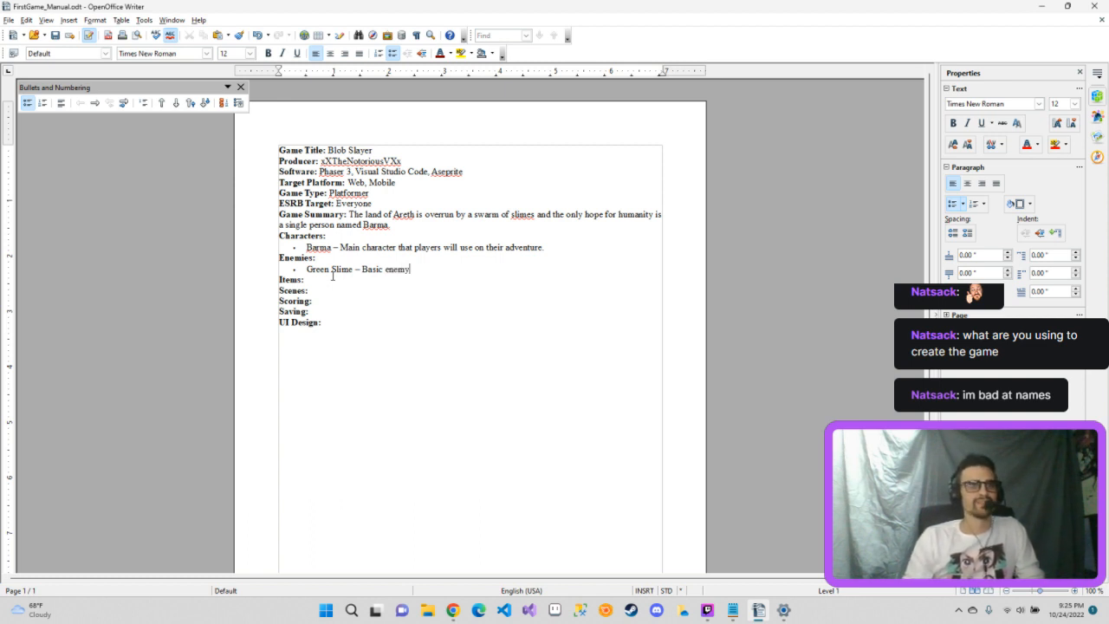
pyautogui.write(' slime')
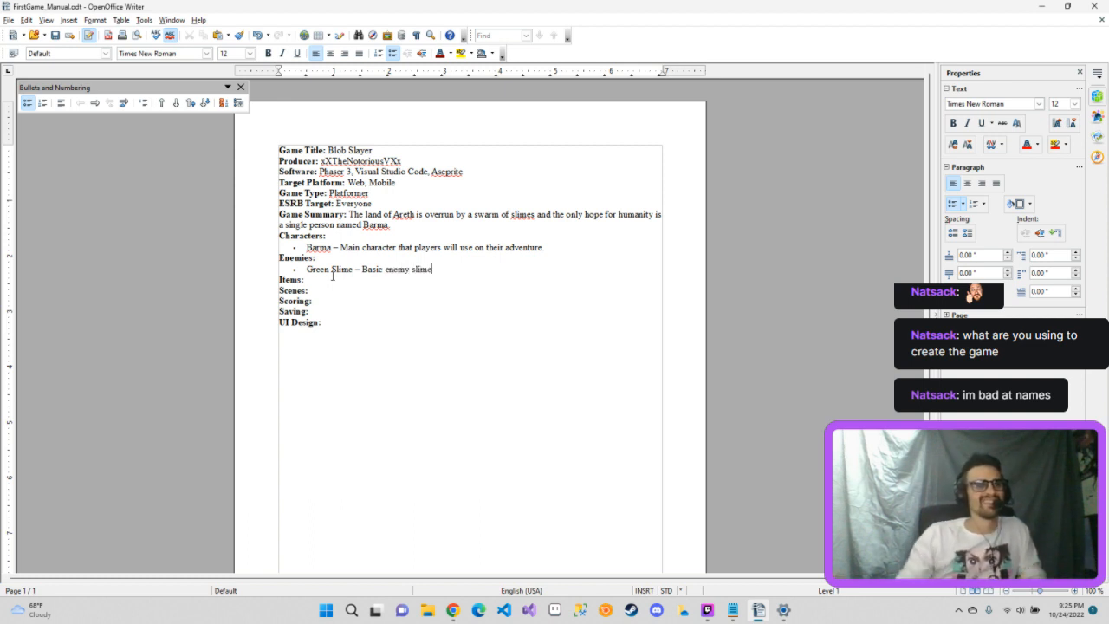
pyautogui.click(308, 271)
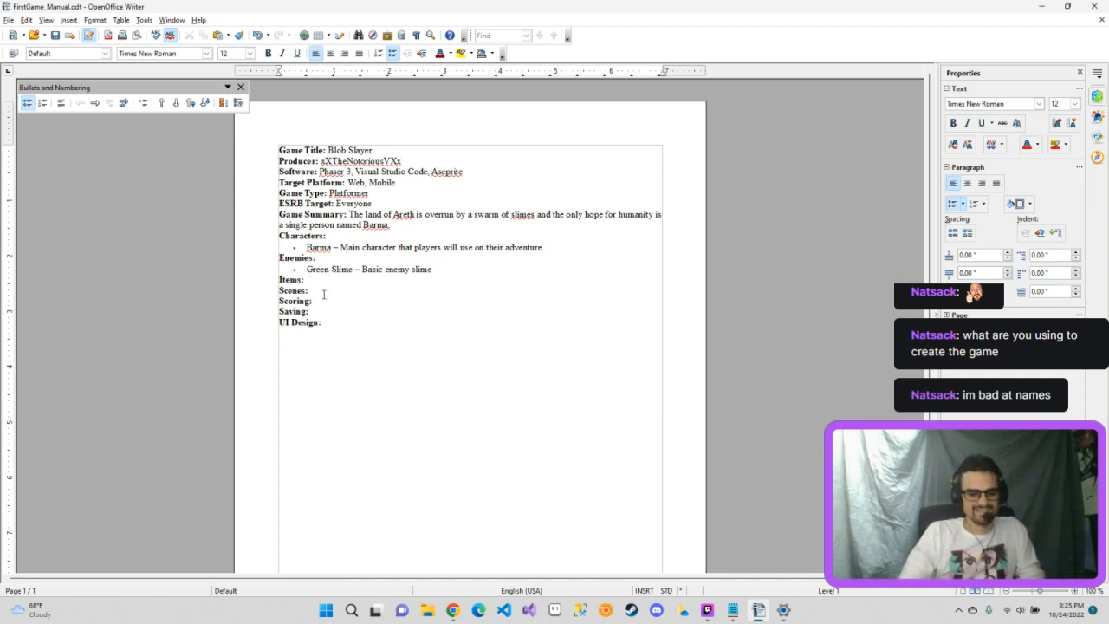
# Step: Insert "Little" before "Green Slime" in the Enemies bullet so the enemy's name reads "Little Green Slime"
pyautogui.write('little')
pyautogui.press('BackSpace')
pyautogui.press('BackSpace')
pyautogui.press('BackSpace')
pyautogui.press('BackSpace')
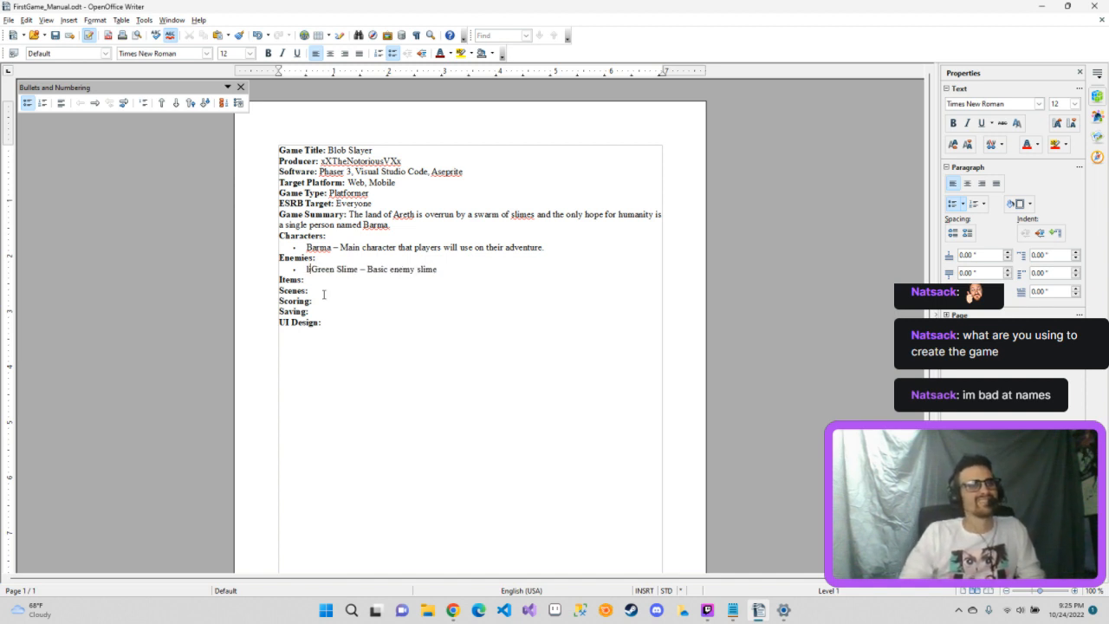
pyautogui.press('BackSpace')
pyautogui.press('BackSpace')
pyautogui.write('Little')
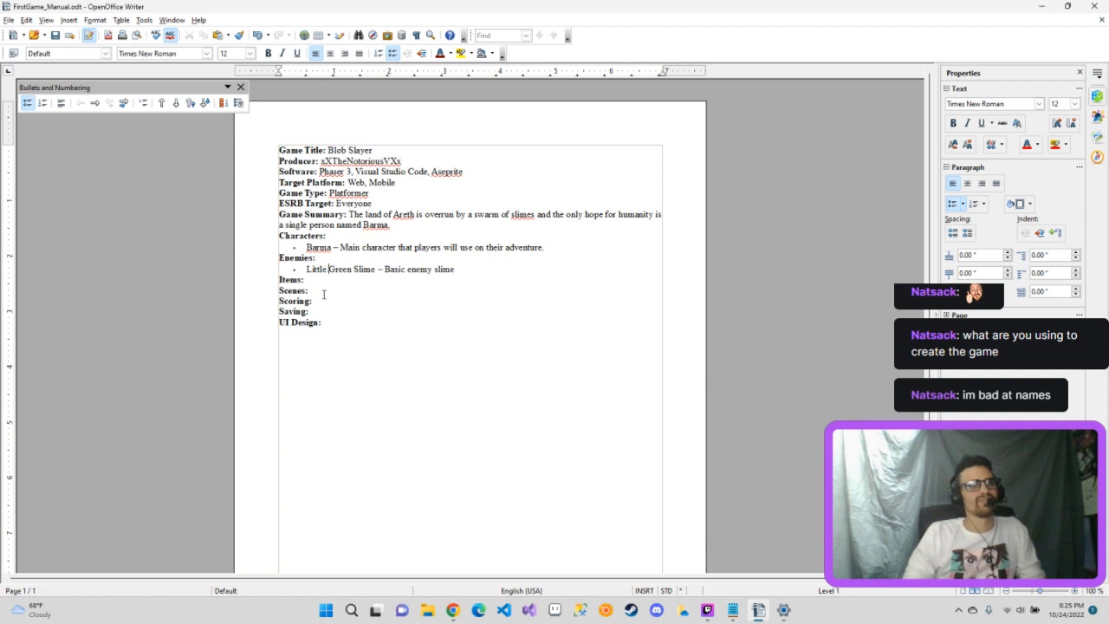
pyautogui.click(487, 274)
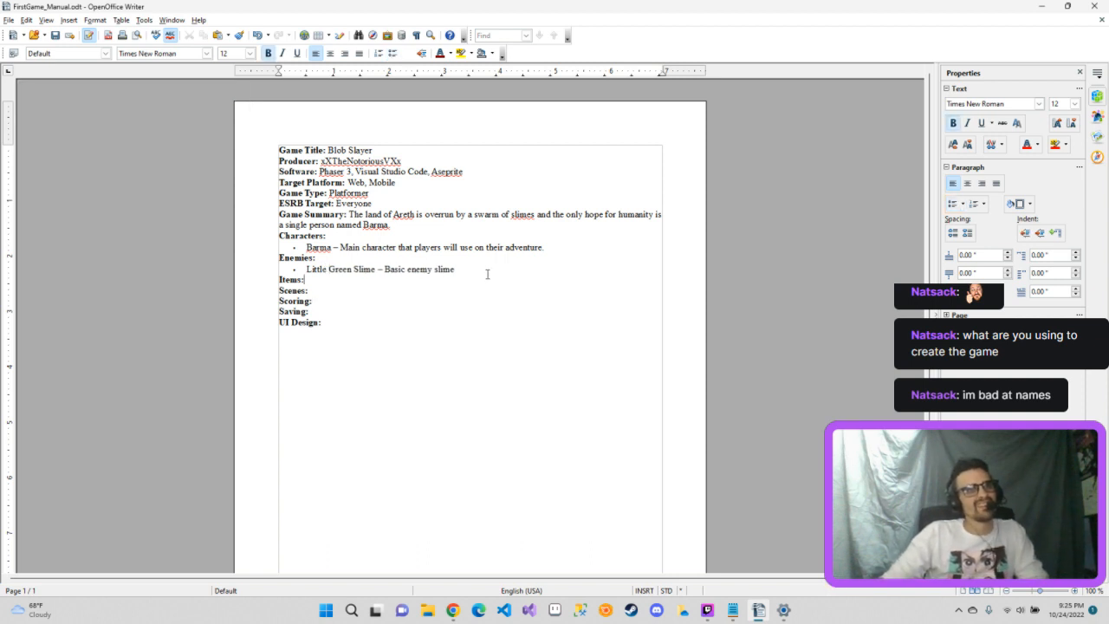
pyautogui.click(487, 268)
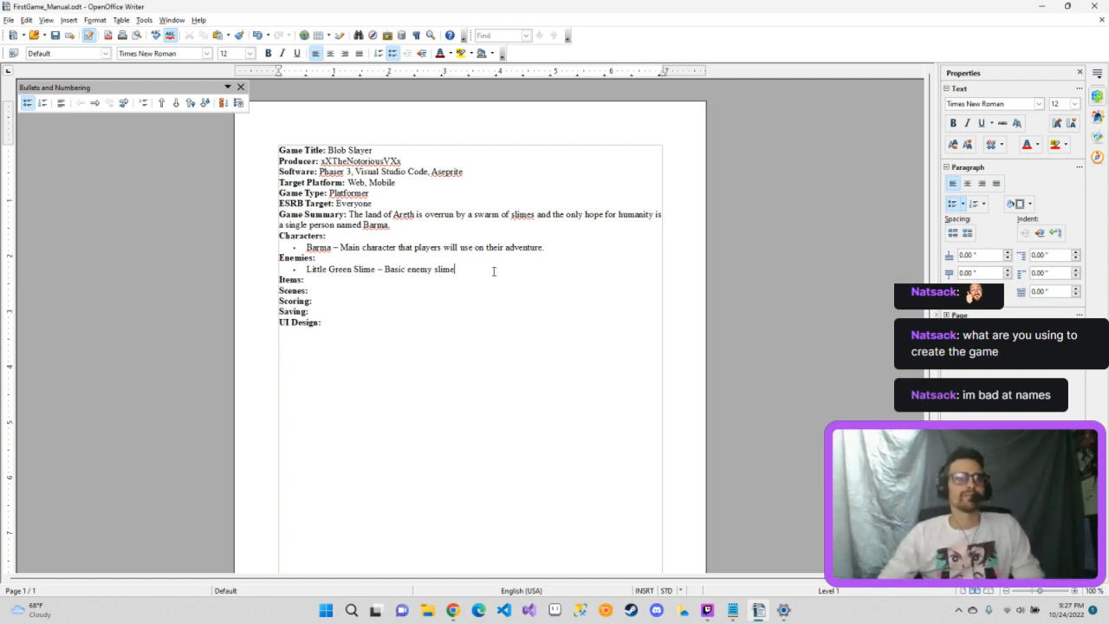
# Step: Add an empty bullet point directly below the Items label, with no blank line in between
pyautogui.click(442, 279)
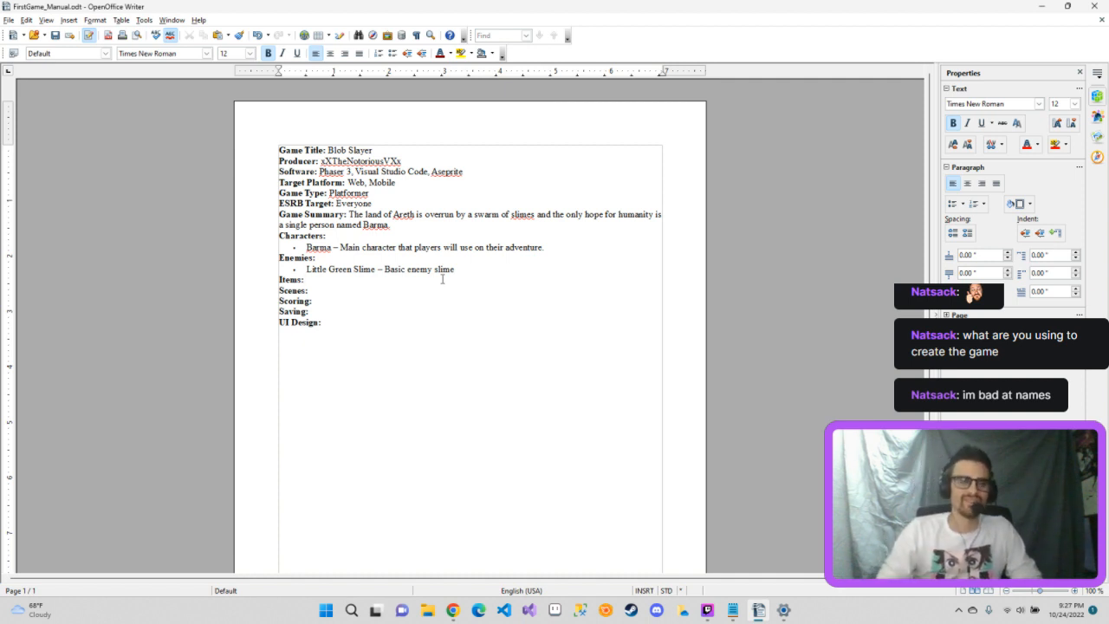
pyautogui.press('Return')
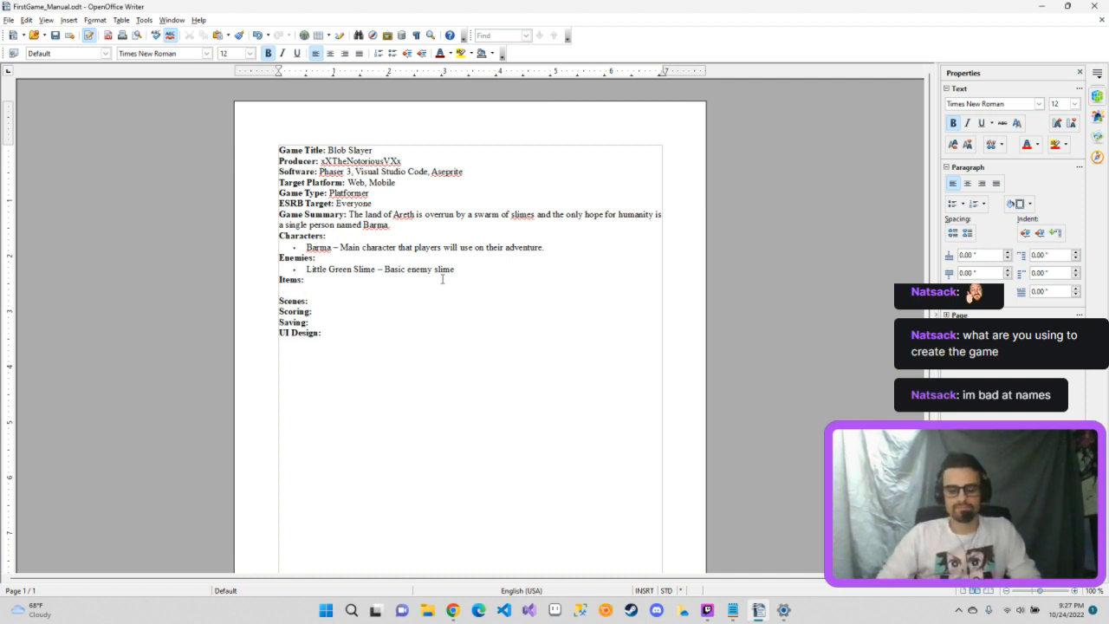
pyautogui.press('Return')
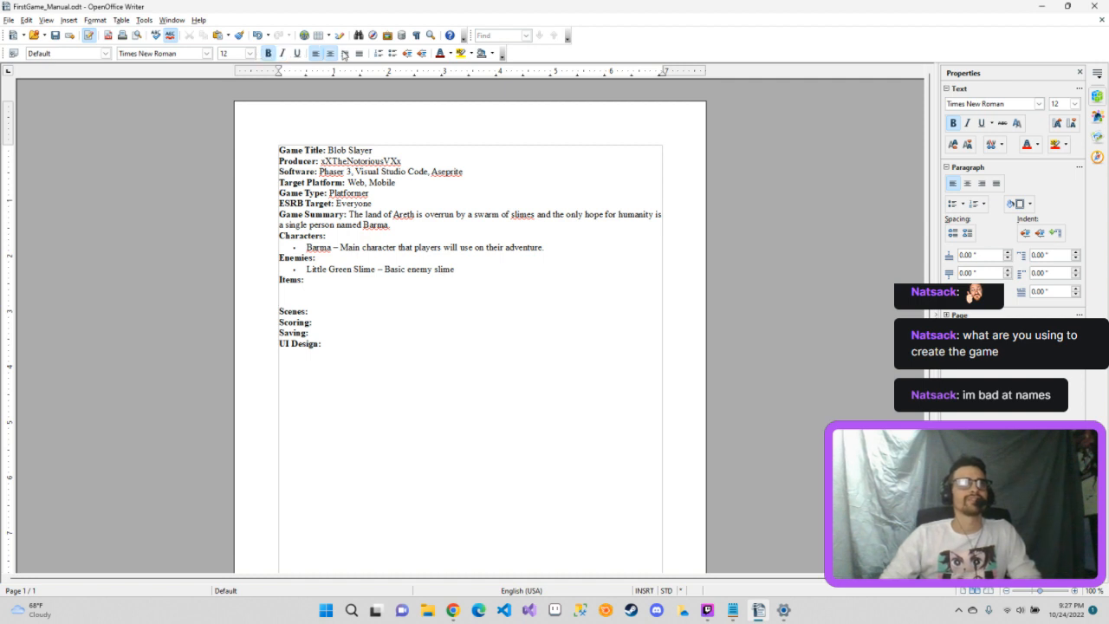
pyautogui.click(390, 53)
pyautogui.click(303, 290)
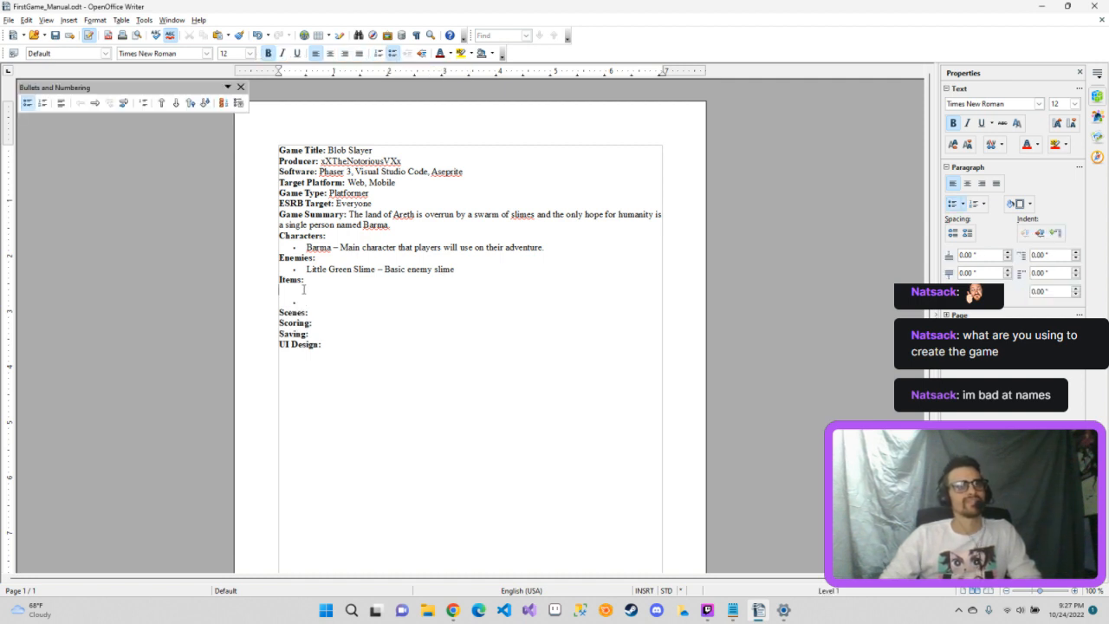
pyautogui.press('Delete')
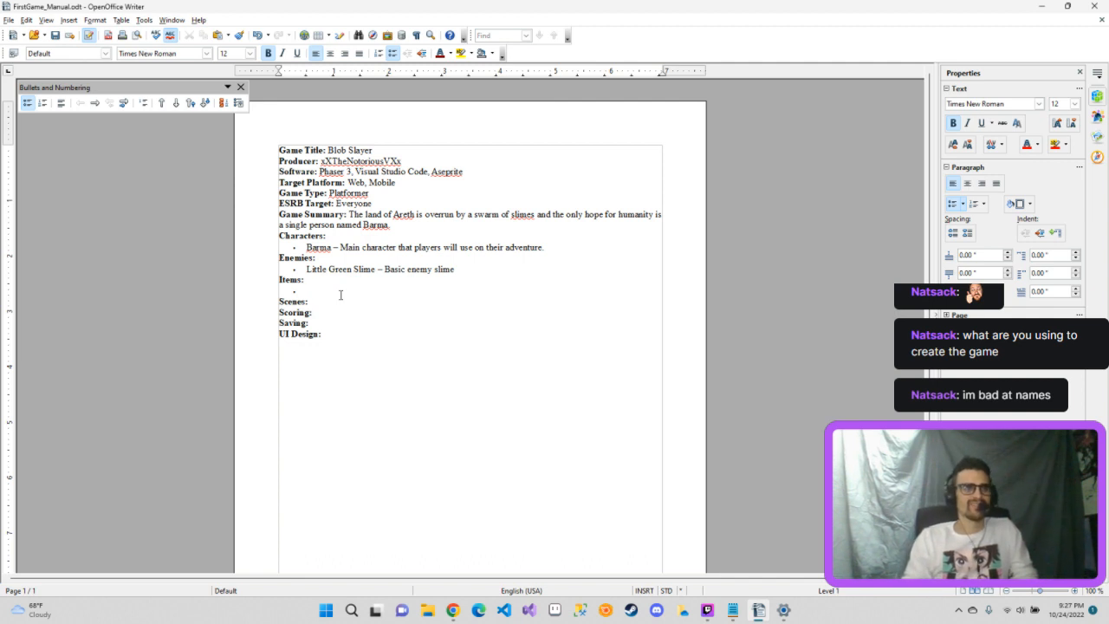
# Step: Enter "Gold Piece – Adds 5 points to score" in non-bold text as the first bullet under Items
pyautogui.write('G')
pyautogui.press('BackSpace')
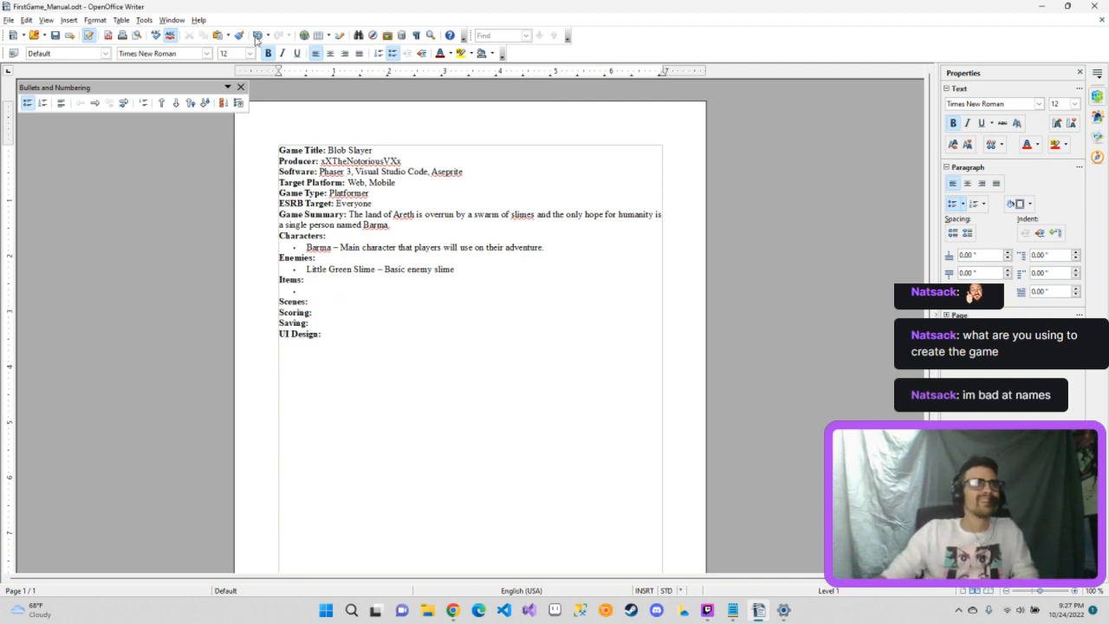
pyautogui.write('Gol')
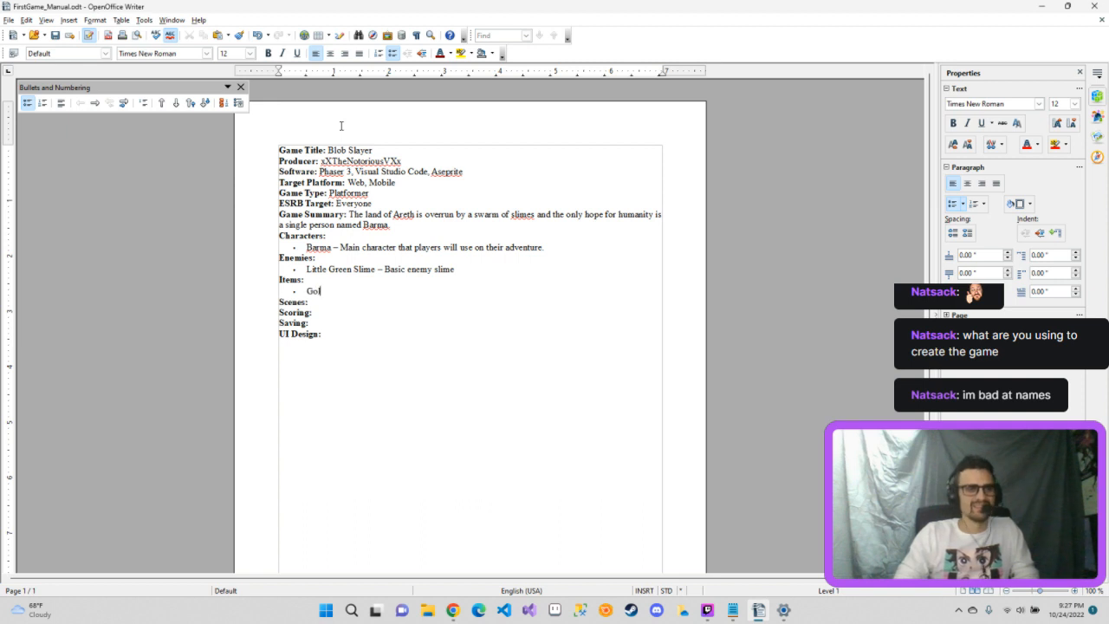
pyautogui.write('d Piece ')
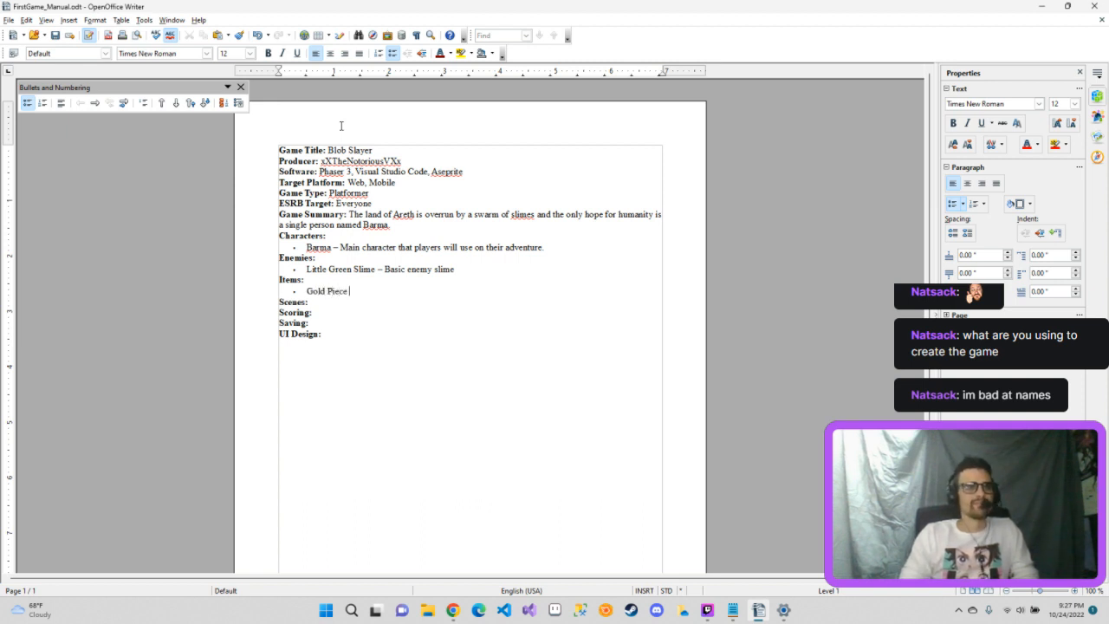
pyautogui.write('- A')
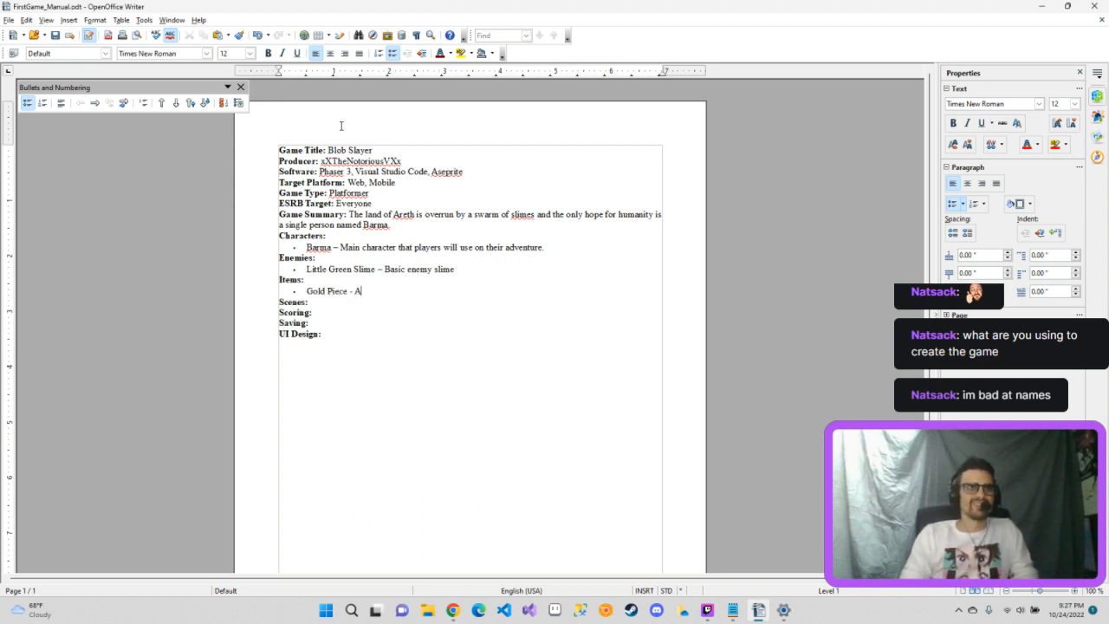
pyautogui.write('dds')
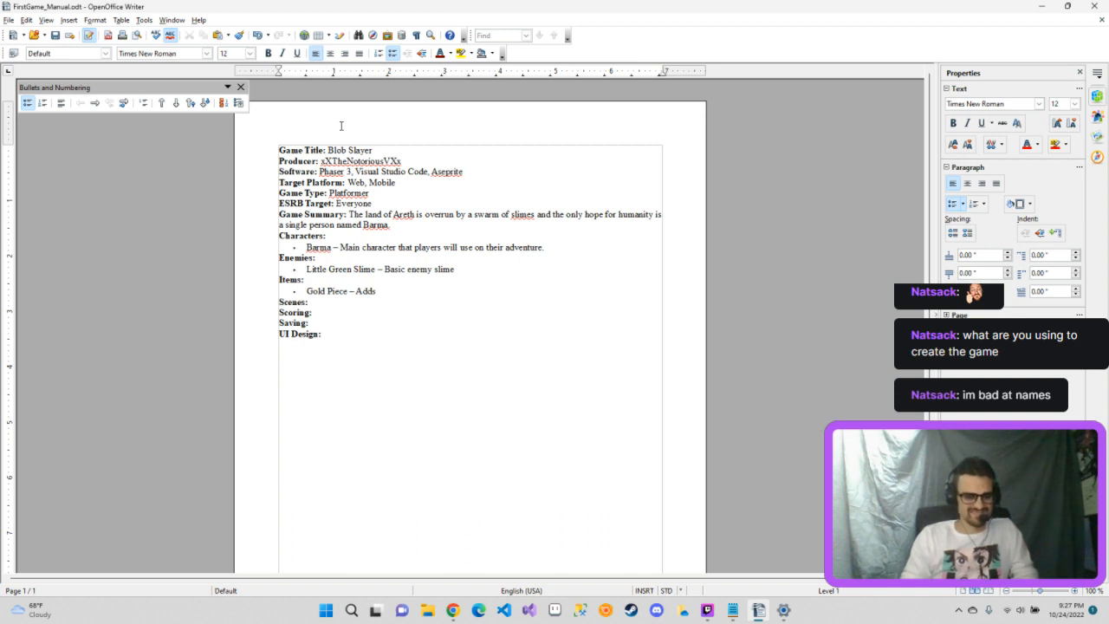
pyautogui.write(' +5')
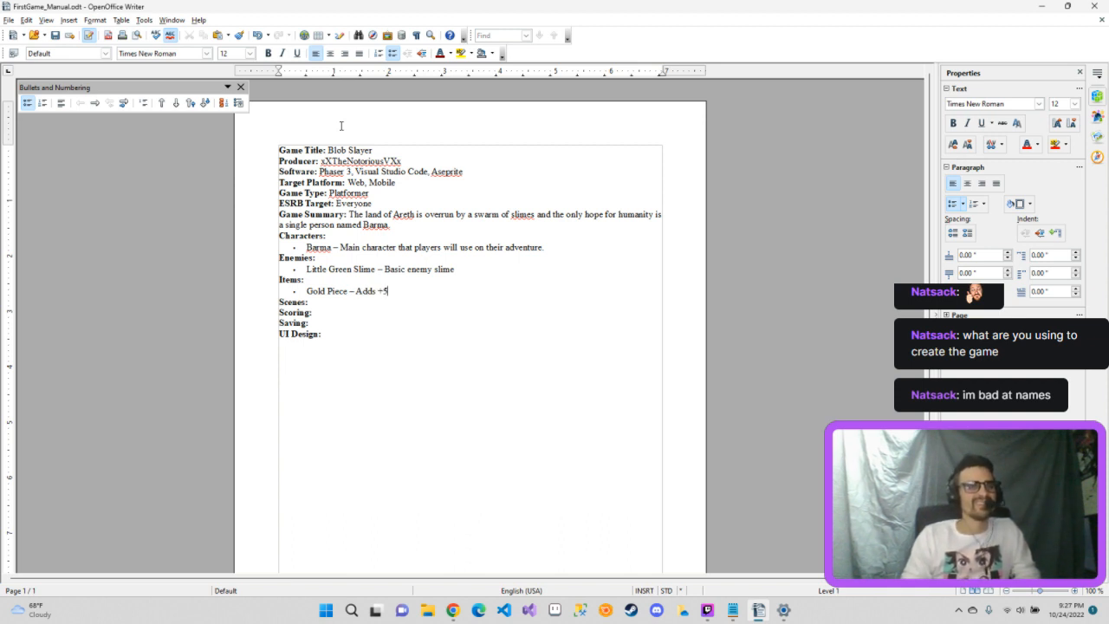
pyautogui.press('BackSpace')
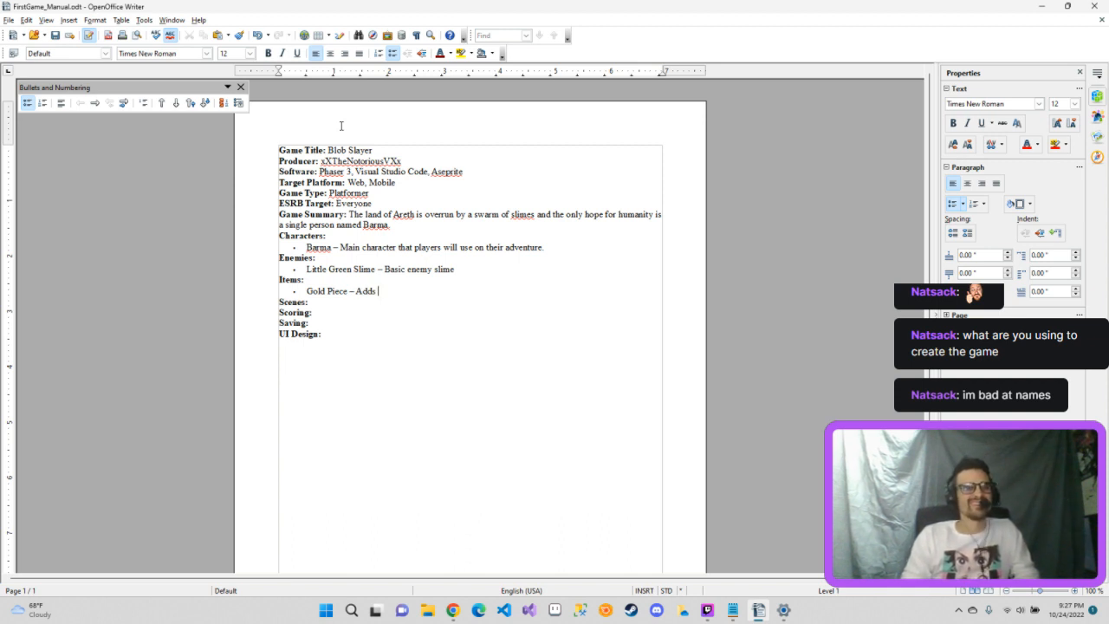
pyautogui.write('5 ')
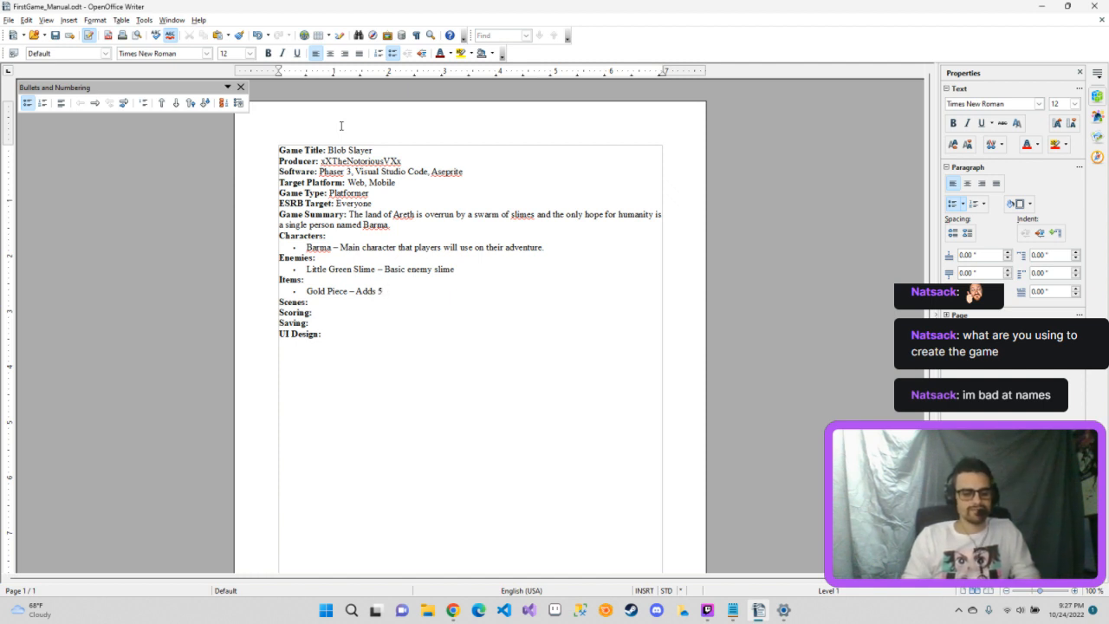
pyautogui.write('points to')
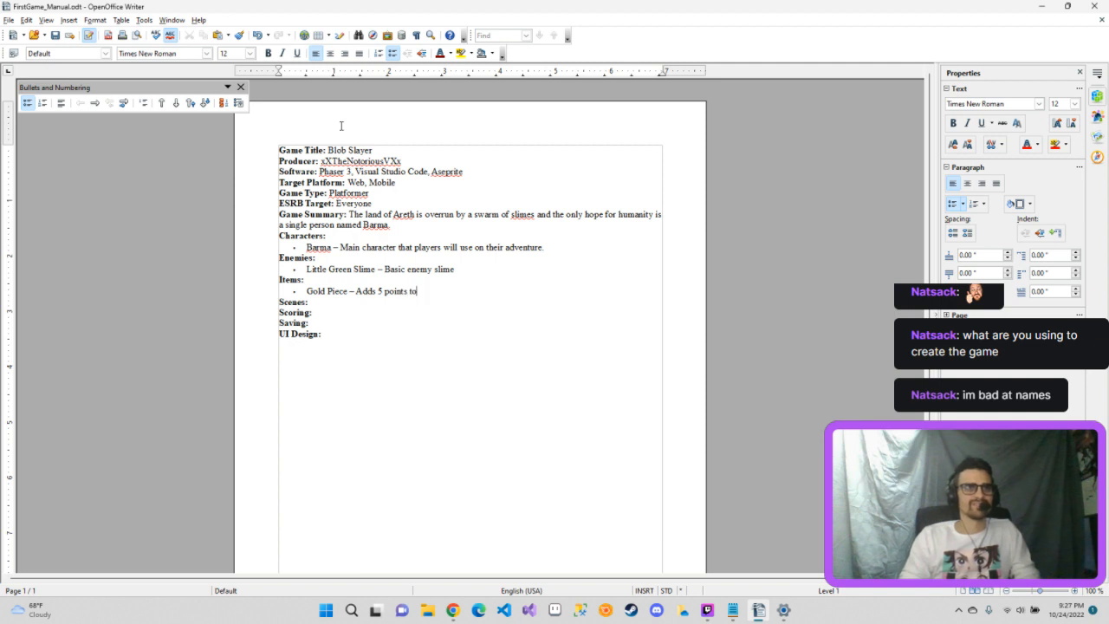
pyautogui.write(' score')
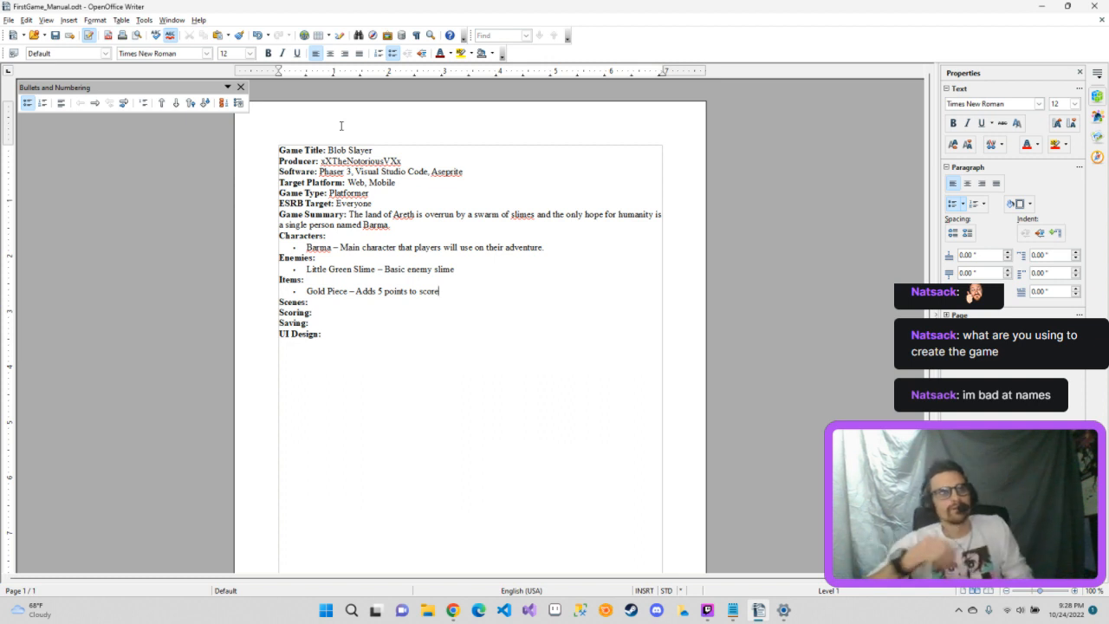
# Step: Add a second bullet under Items reading "Health Potion – Adds a heart point"
pyautogui.press('Return')
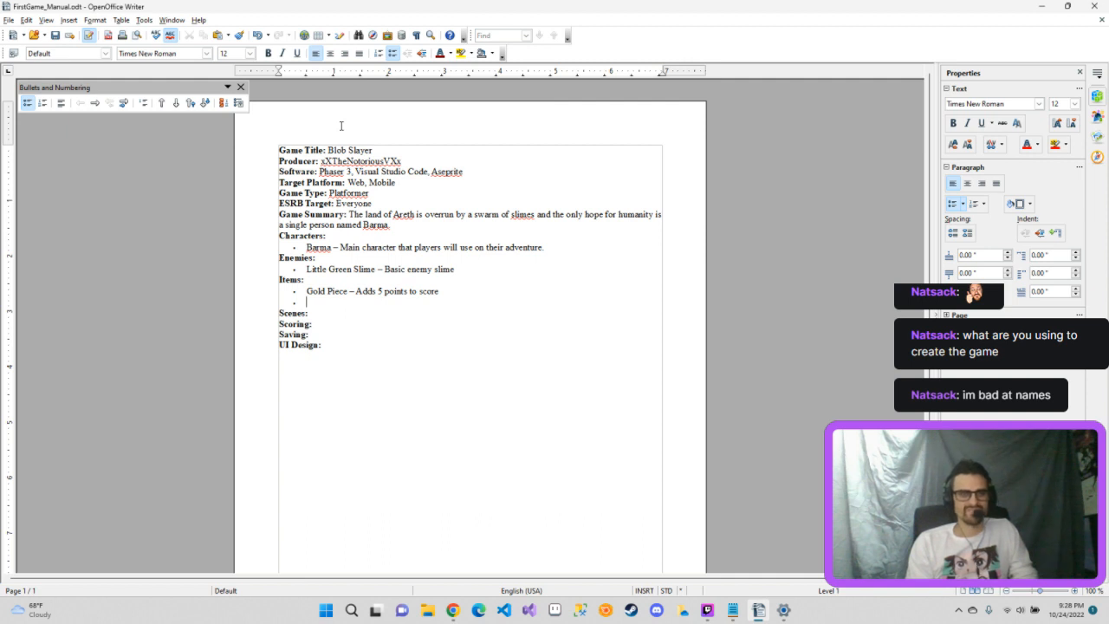
pyautogui.write('Health')
pyautogui.press('BackSpace')
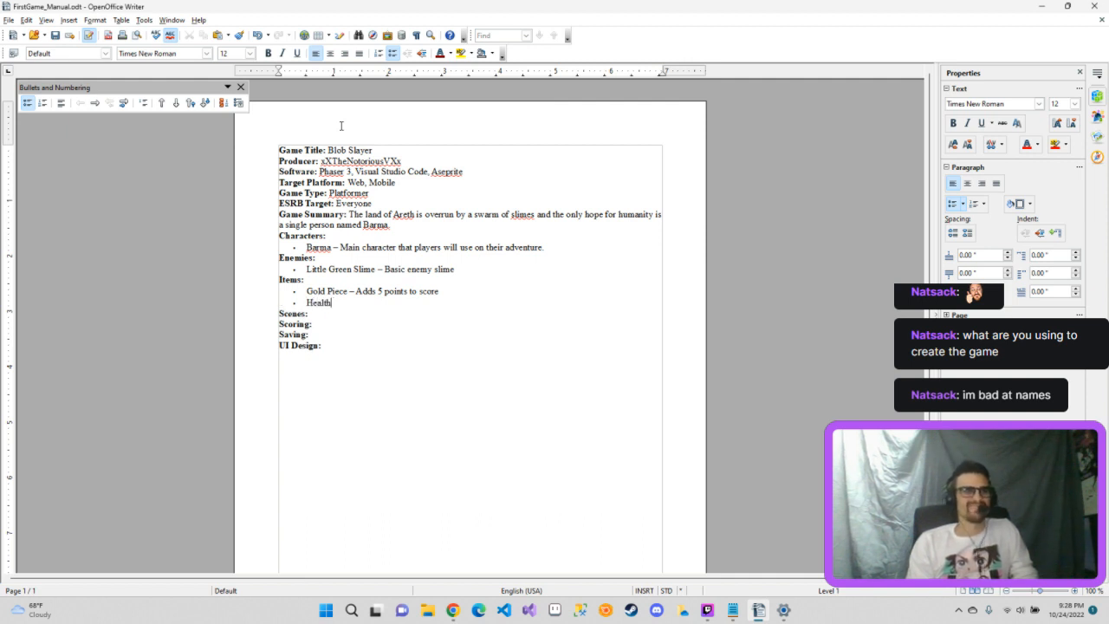
pyautogui.write('Potion')
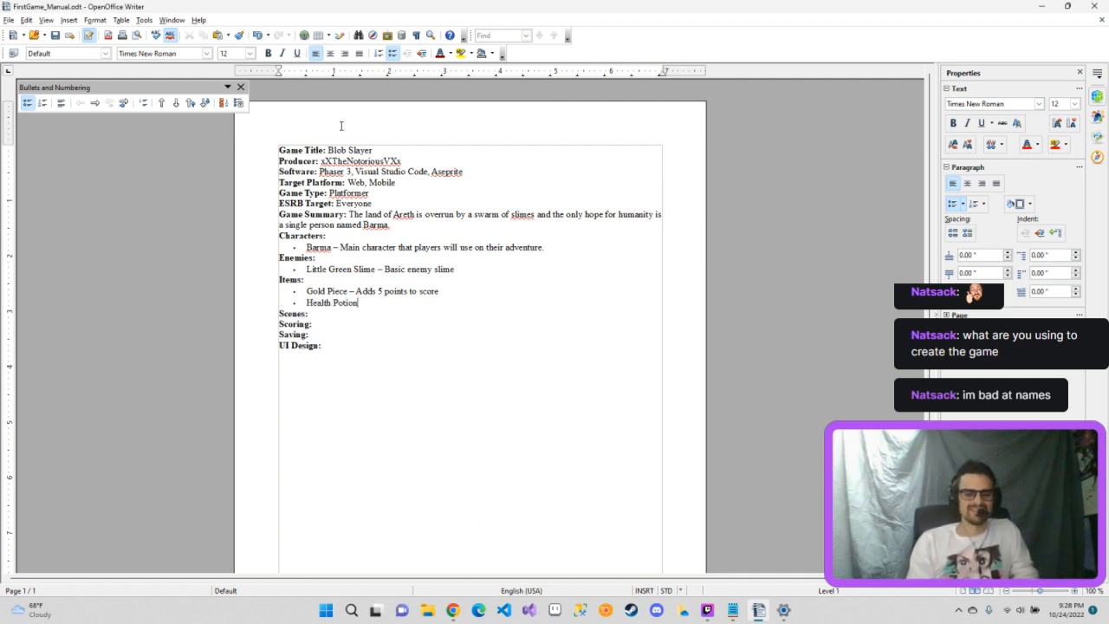
pyautogui.write(' - Ad')
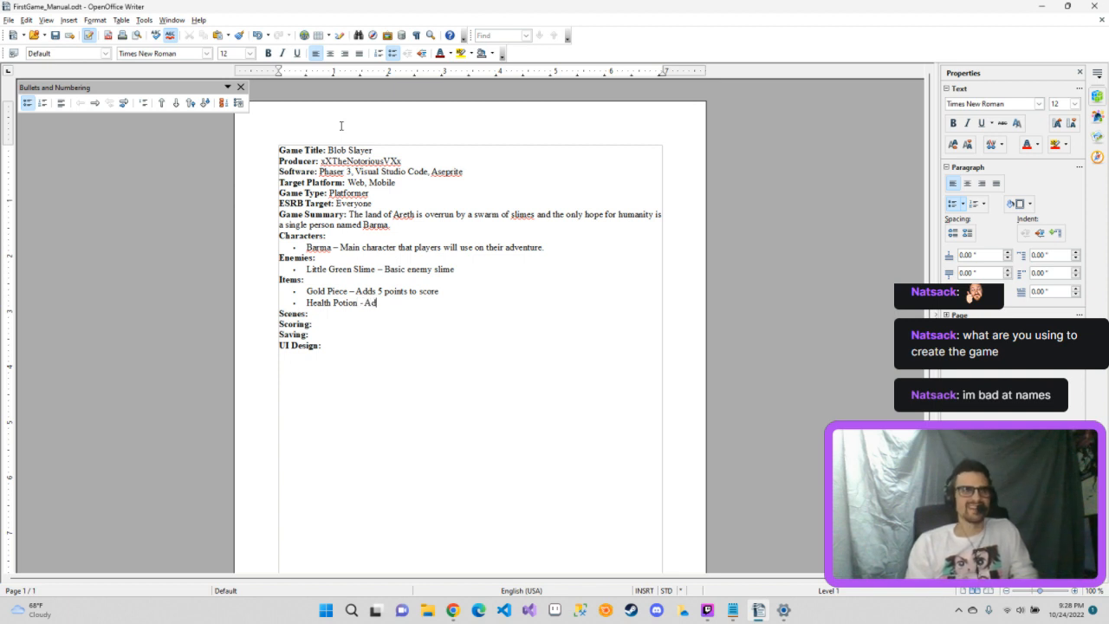
pyautogui.write('ds a heart')
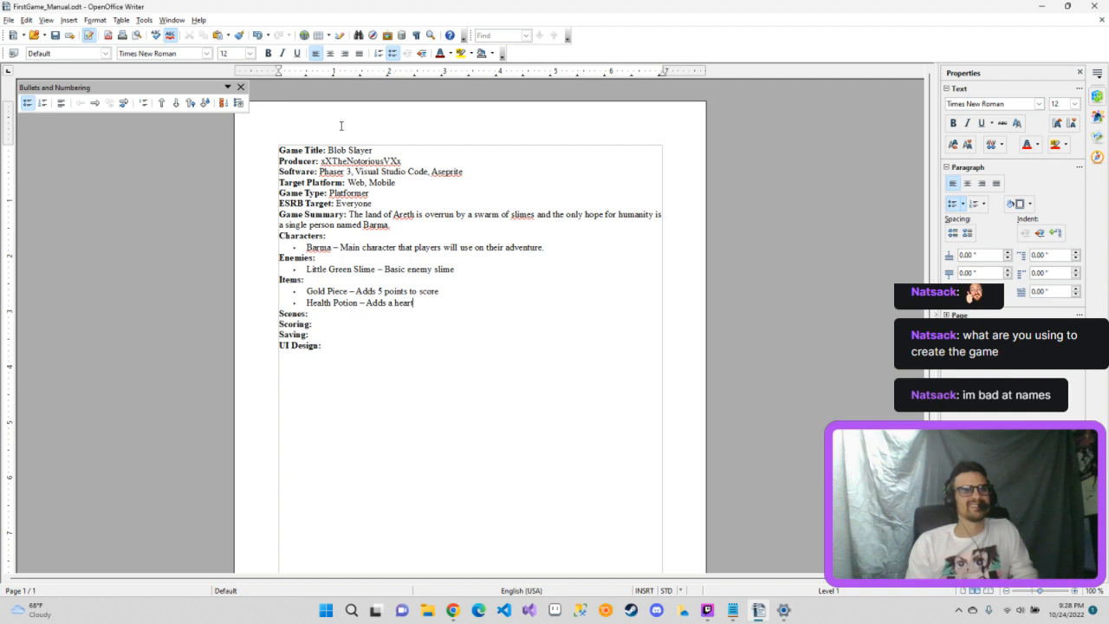
pyautogui.write(' point')
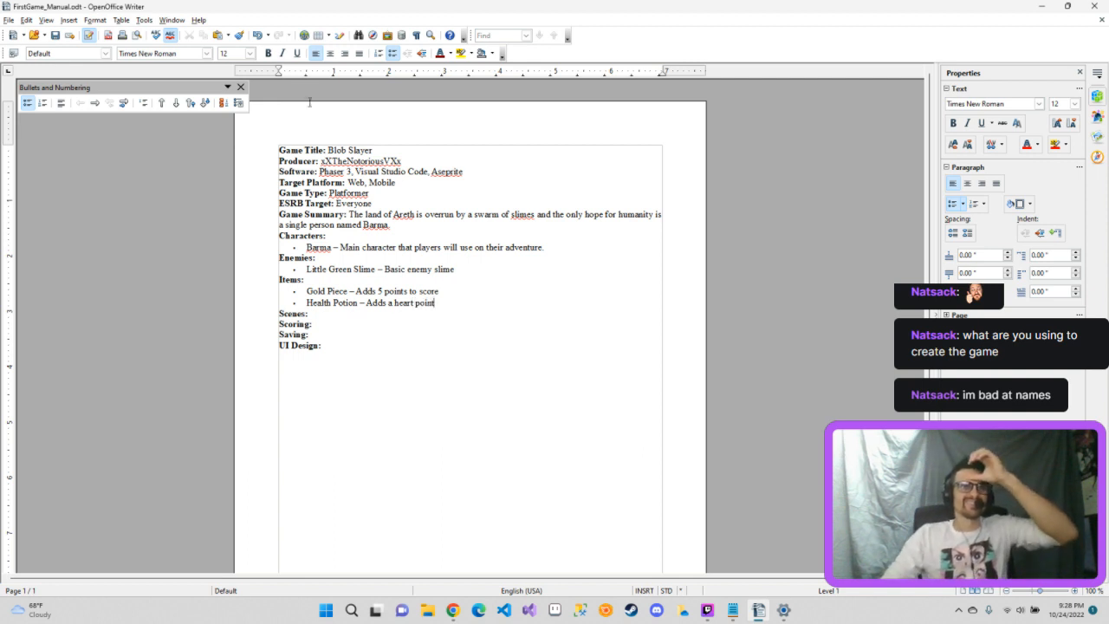
# Step: Add a period at the end of the Little Green Slime, Gold Piece and Health Potion bullets
pyautogui.click(555, 250)
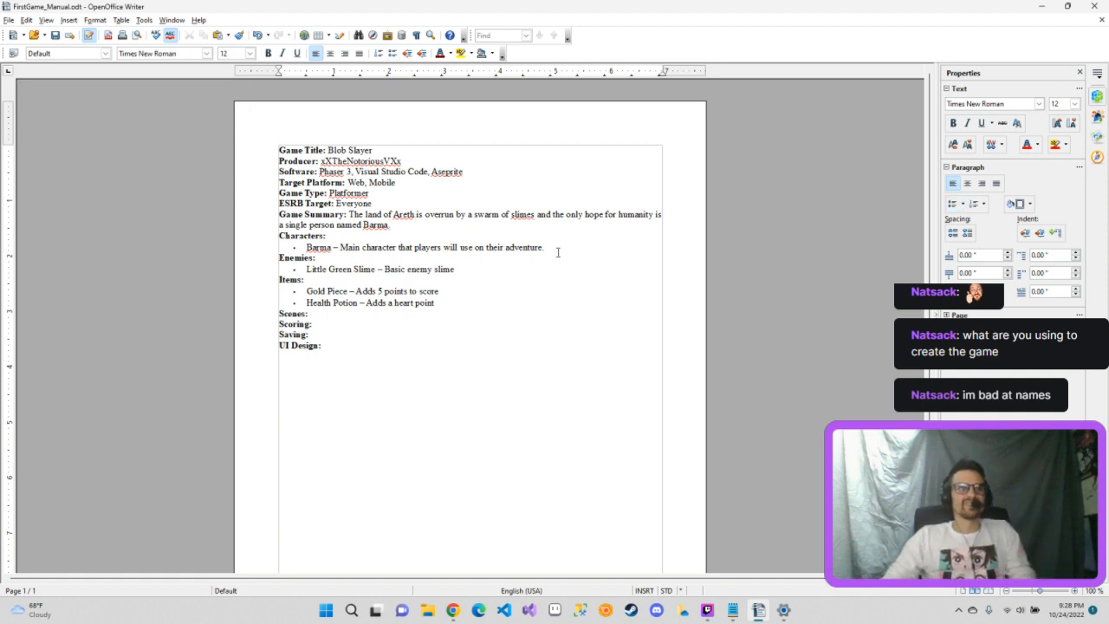
pyautogui.click(523, 269)
pyautogui.write('.')
pyautogui.click(491, 288)
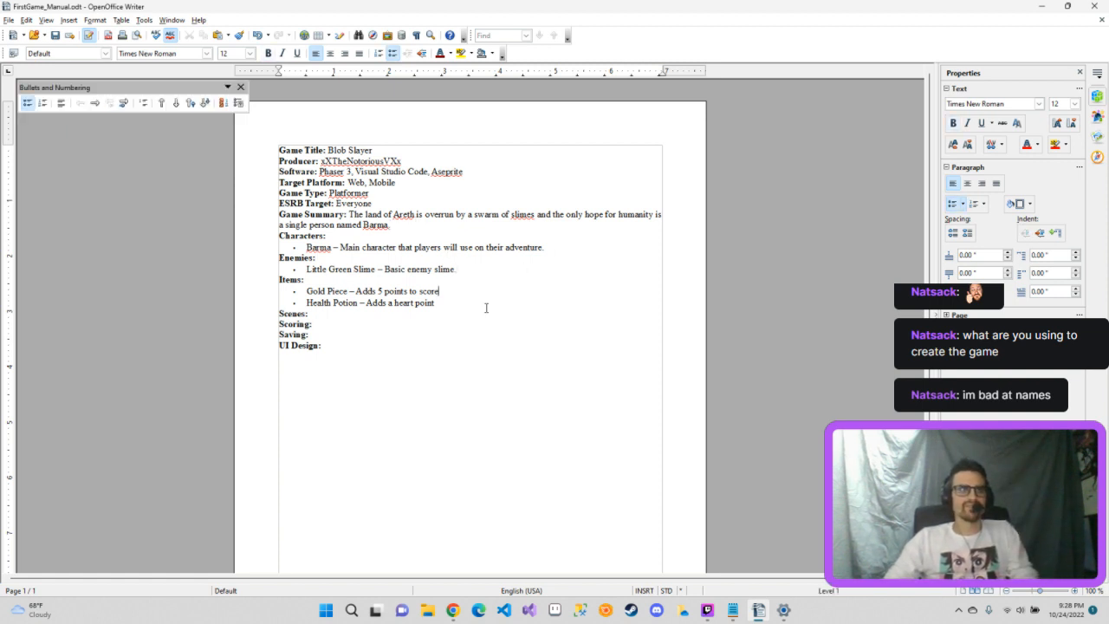
pyautogui.write('.')
pyautogui.click(483, 305)
pyautogui.write('.')
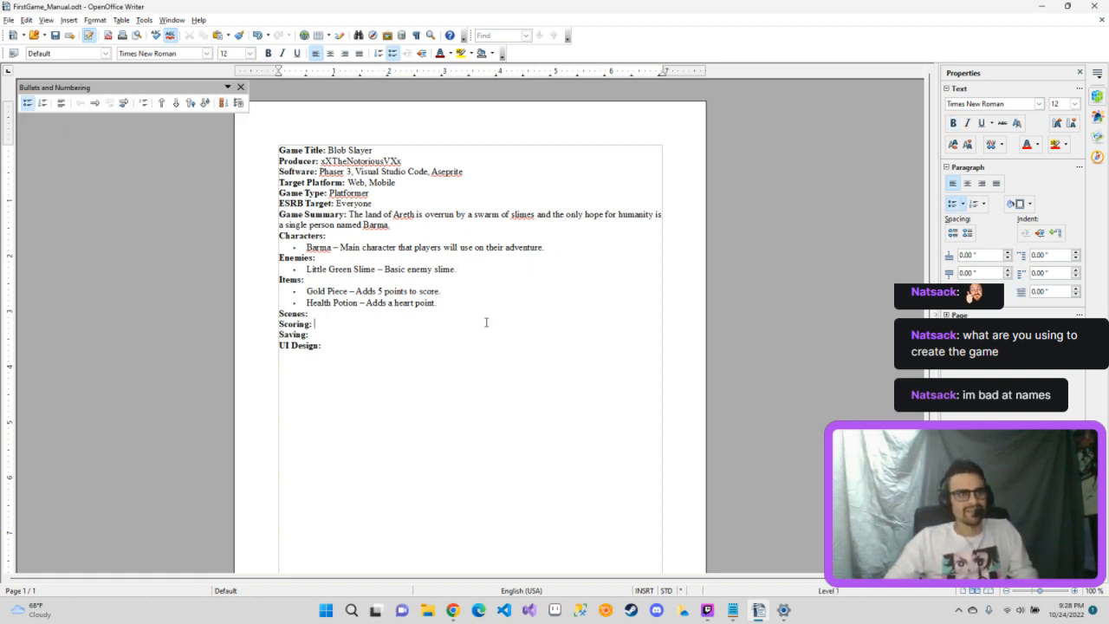
# Step: Enter "Main Menu, Level 1, Level 2, Level 3," in non-bold text after the Scenes label
pyautogui.click(485, 319)
pyautogui.click(461, 317)
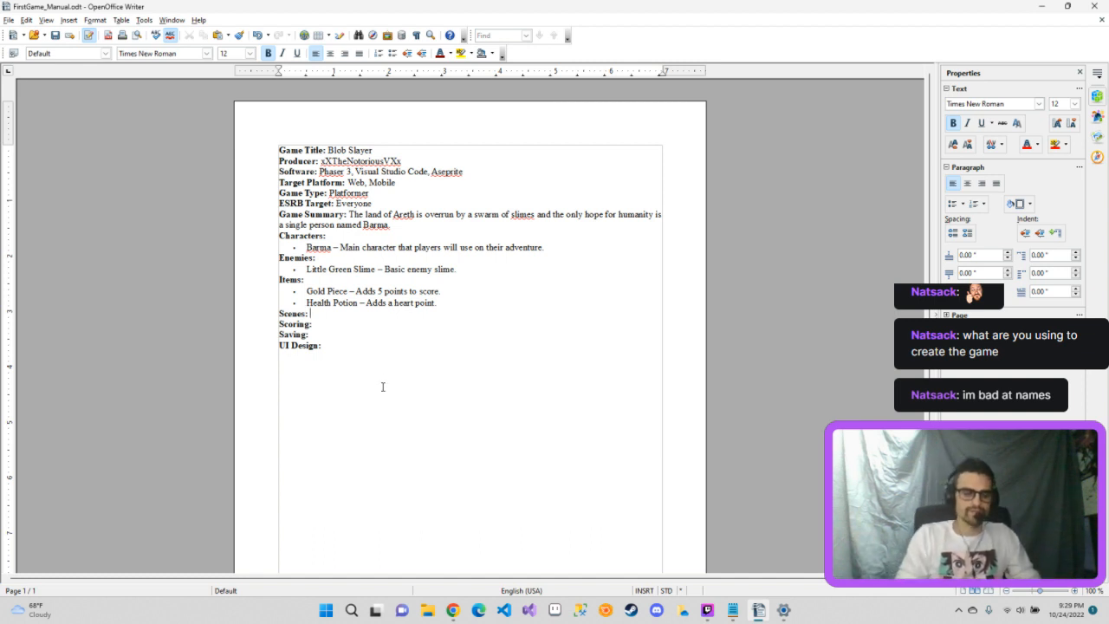
pyautogui.click(264, 58)
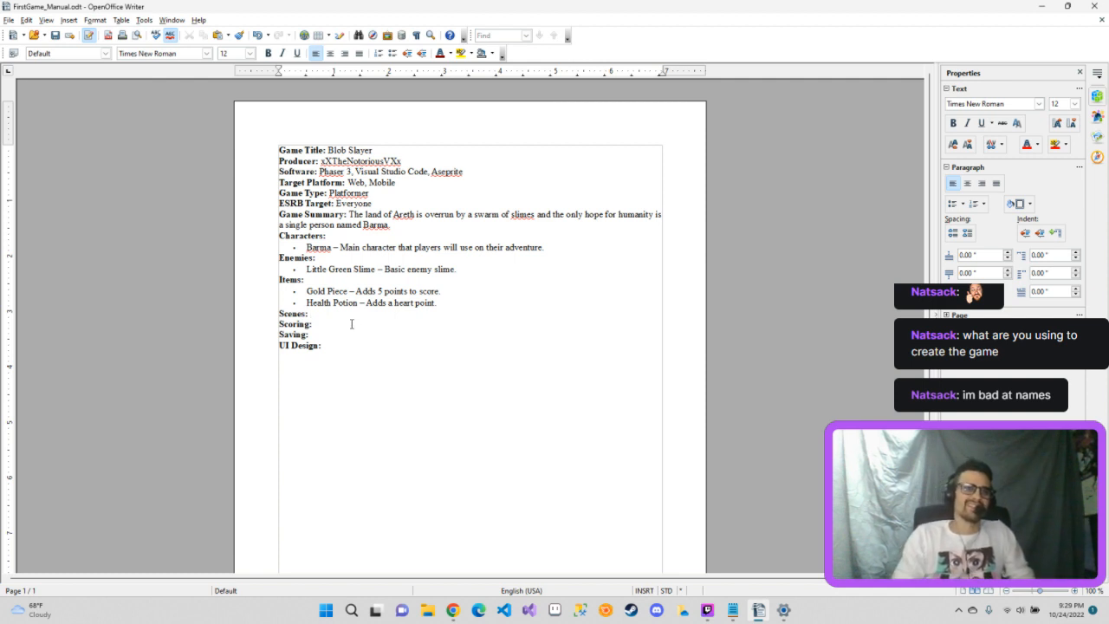
pyautogui.write('Main Menu')
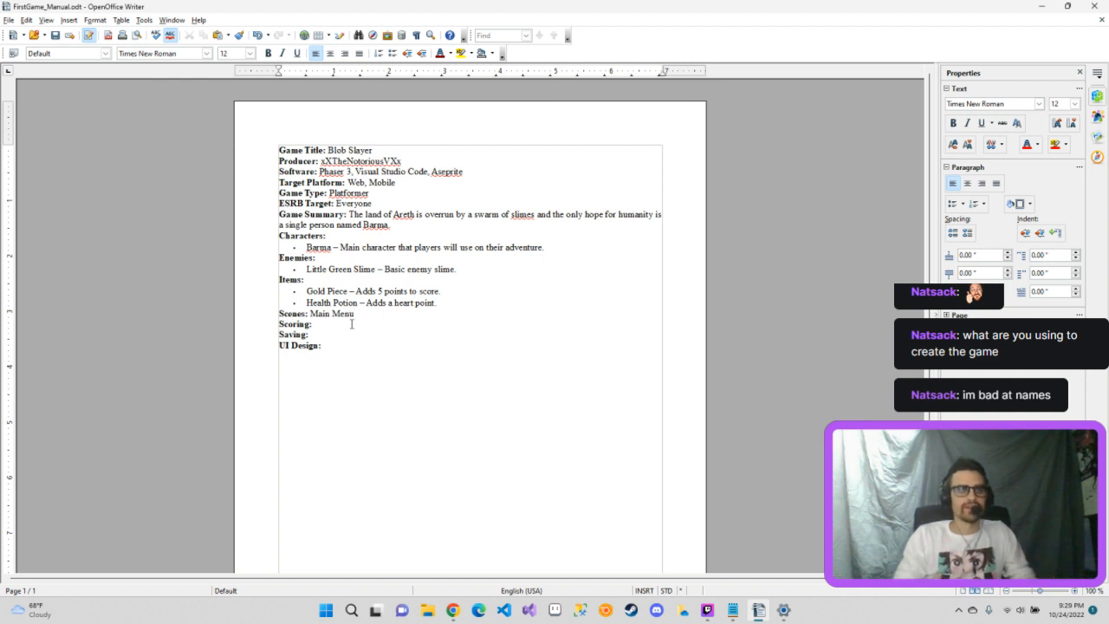
pyautogui.write(', Level')
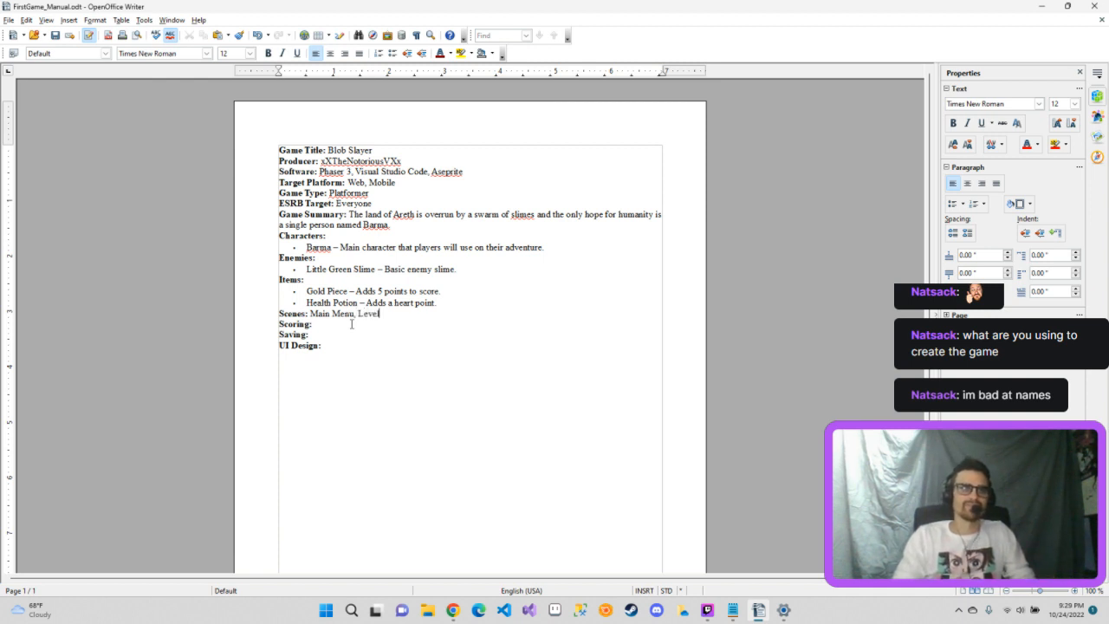
pyautogui.write(' 1-')
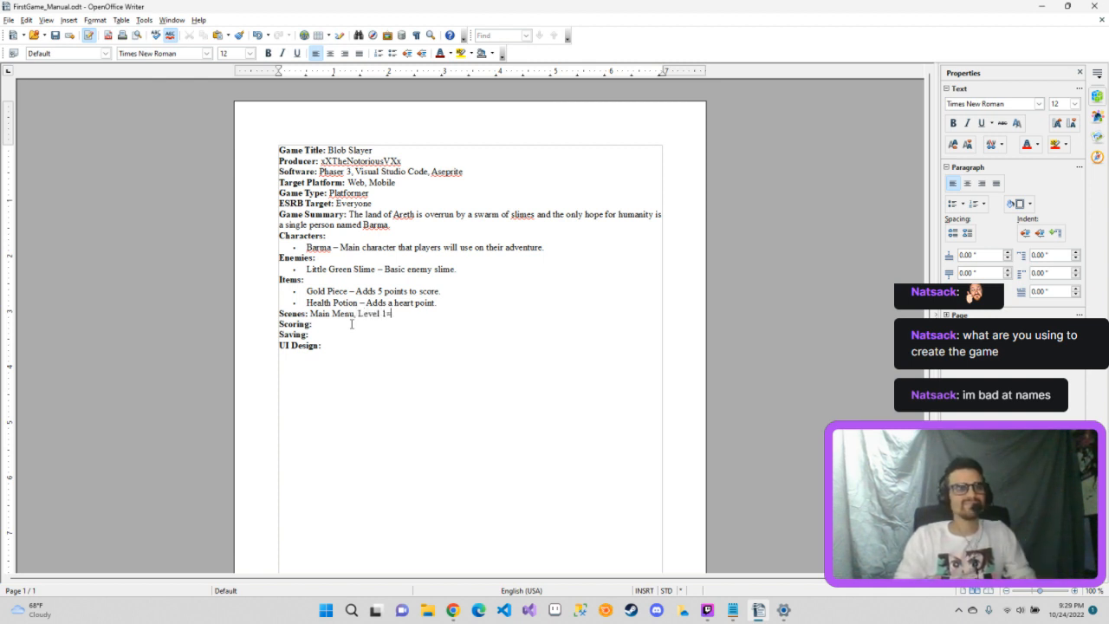
pyautogui.press('BackSpace')
pyautogui.write(', ')
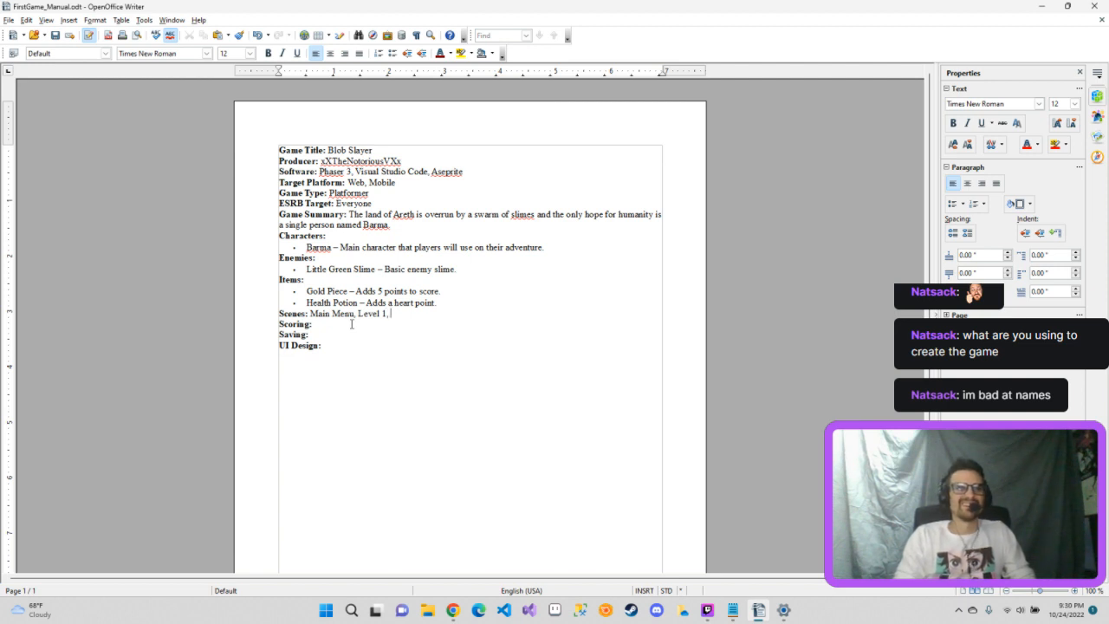
pyautogui.write('Level 2')
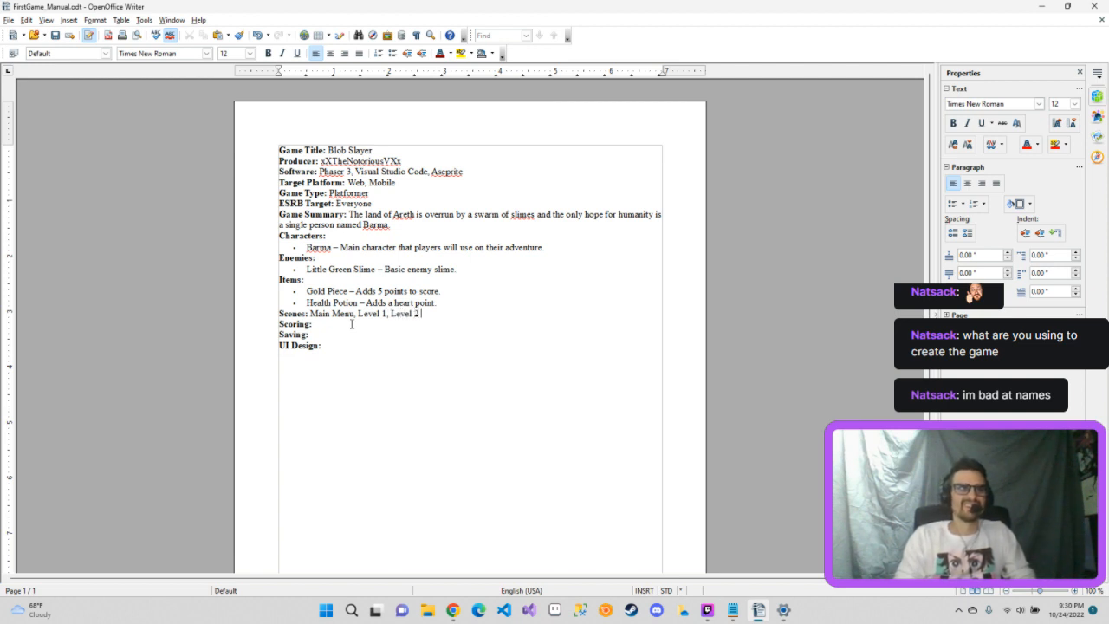
pyautogui.press('BackSpace')
pyautogui.write(', Level 3')
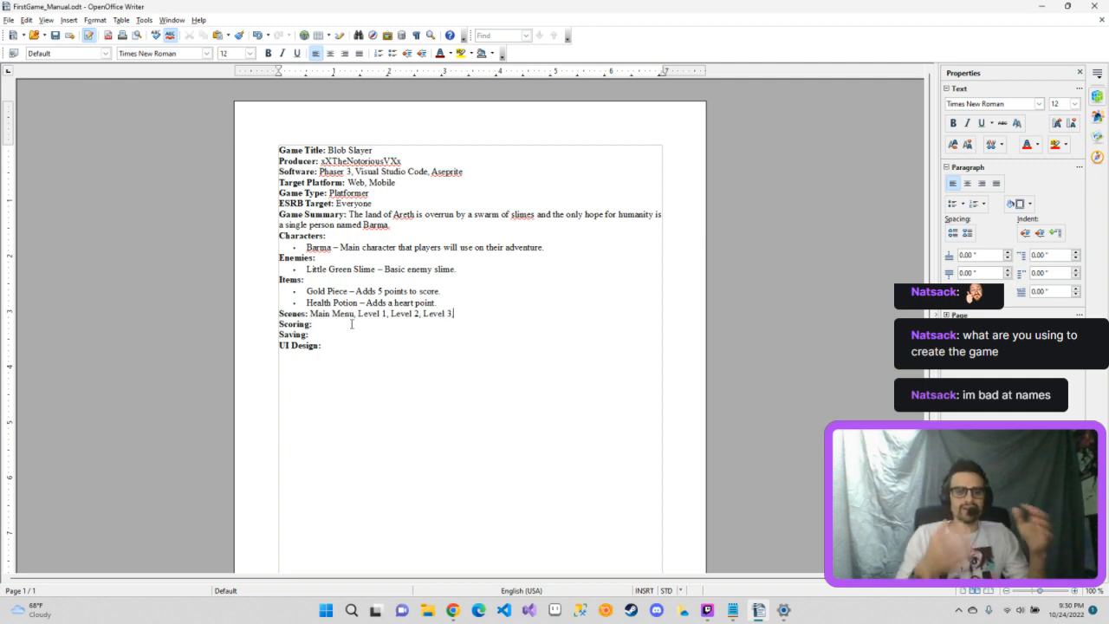
pyautogui.write(',')
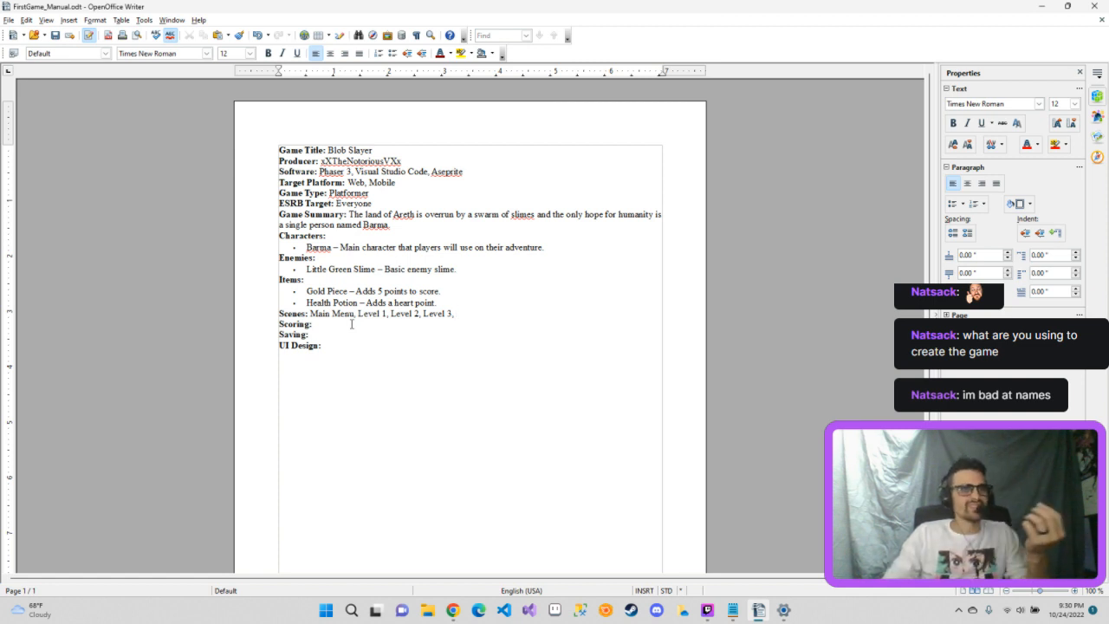
# Step: Put Main Menu on its own line below the Scenes label, with the levels on the following line and no comma between them
pyautogui.moveTo(456, 313); pyautogui.dragTo(310, 316)
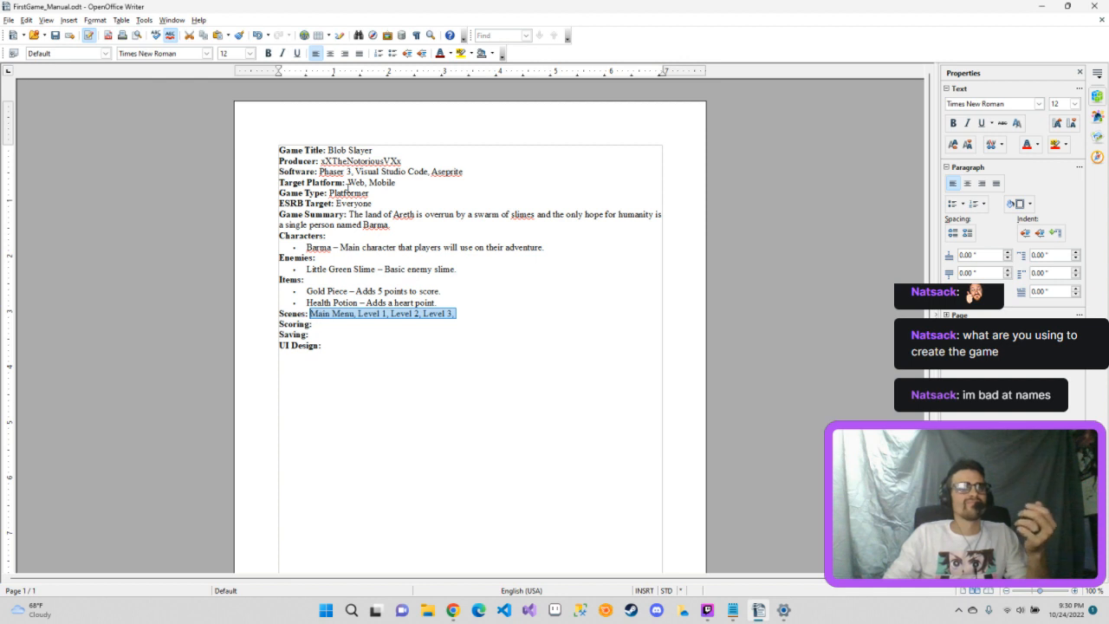
pyautogui.click(356, 313)
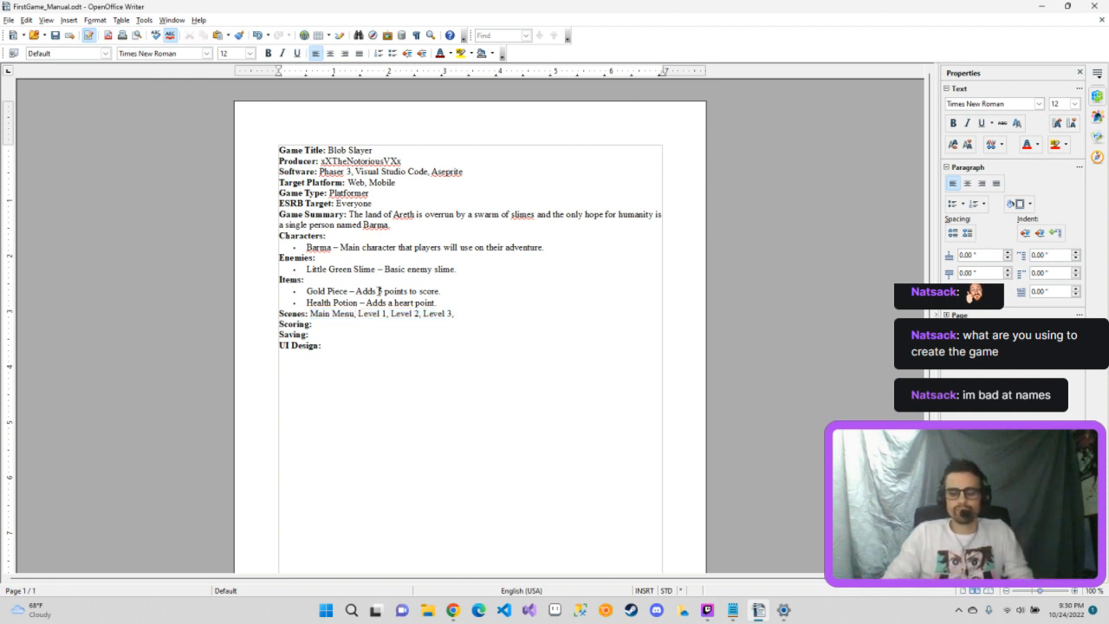
pyautogui.press('Delete')
pyautogui.press('Delete')
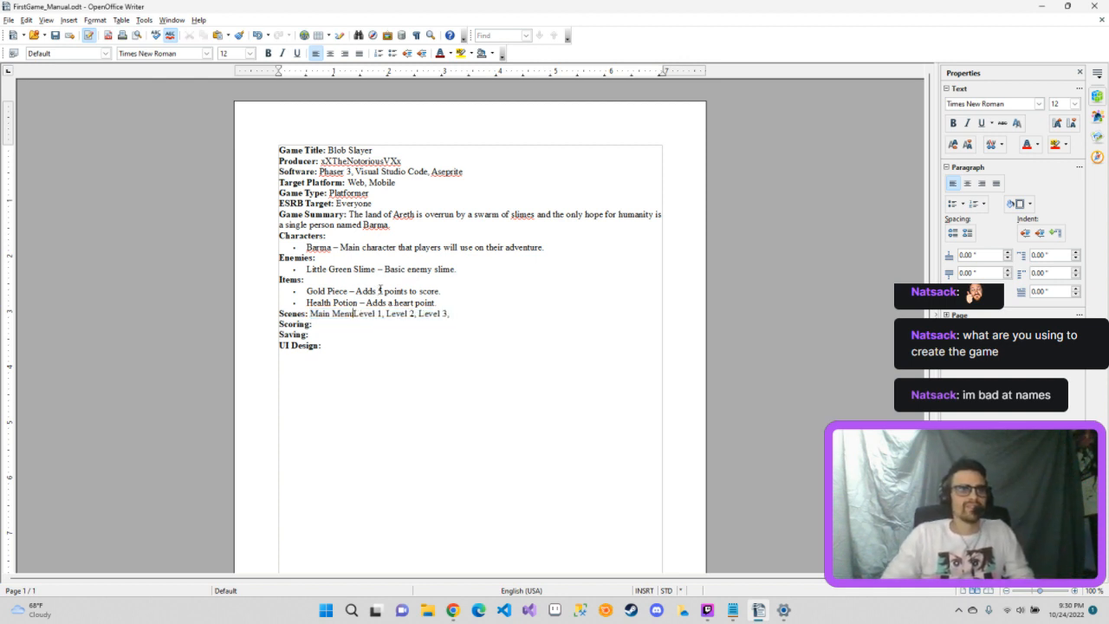
pyautogui.press('Return')
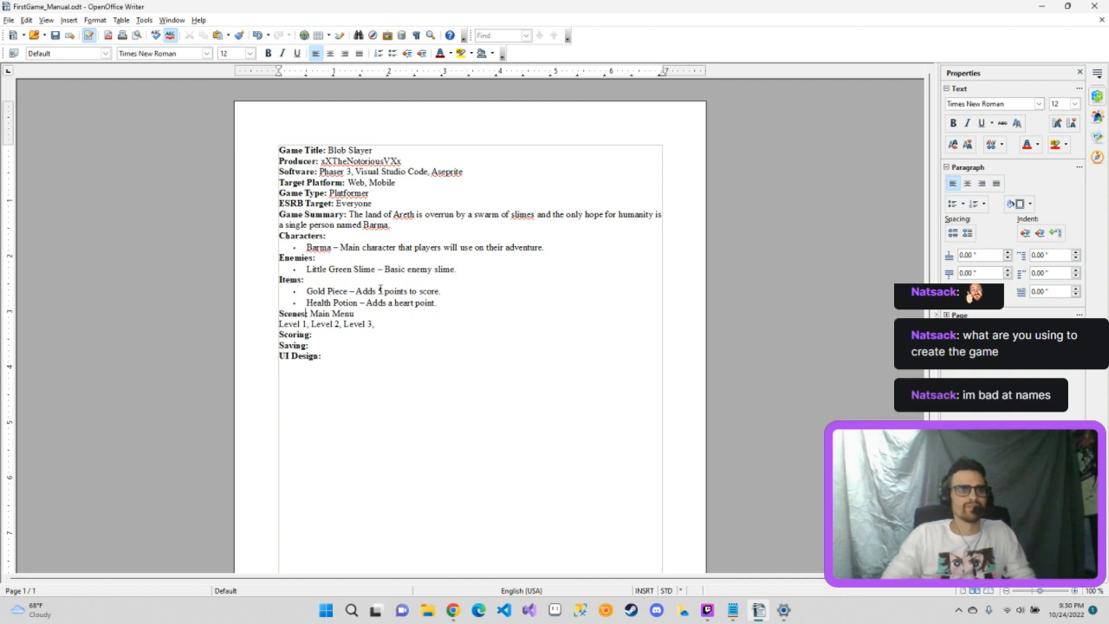
pyautogui.press('Return')
# Step: Split Level 1, Level 2 and Level 3 onto separate lines, removing the commas between them
pyautogui.press('Down')
pyautogui.press('Down')
pyautogui.press('Right')
pyautogui.press('Right')
pyautogui.press('Right')
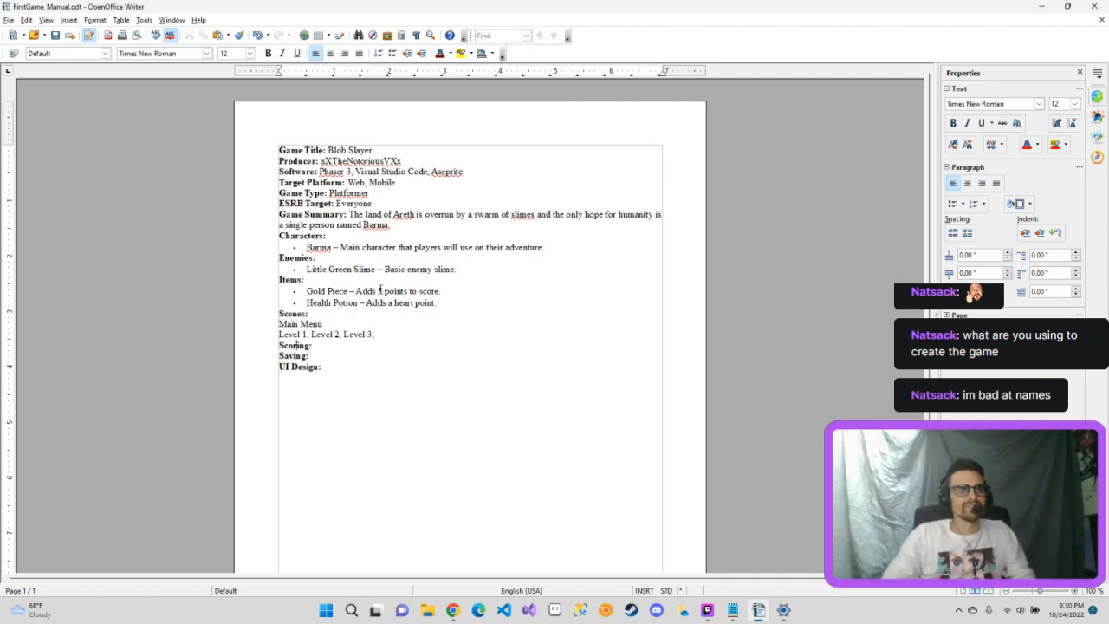
pyautogui.press('End')
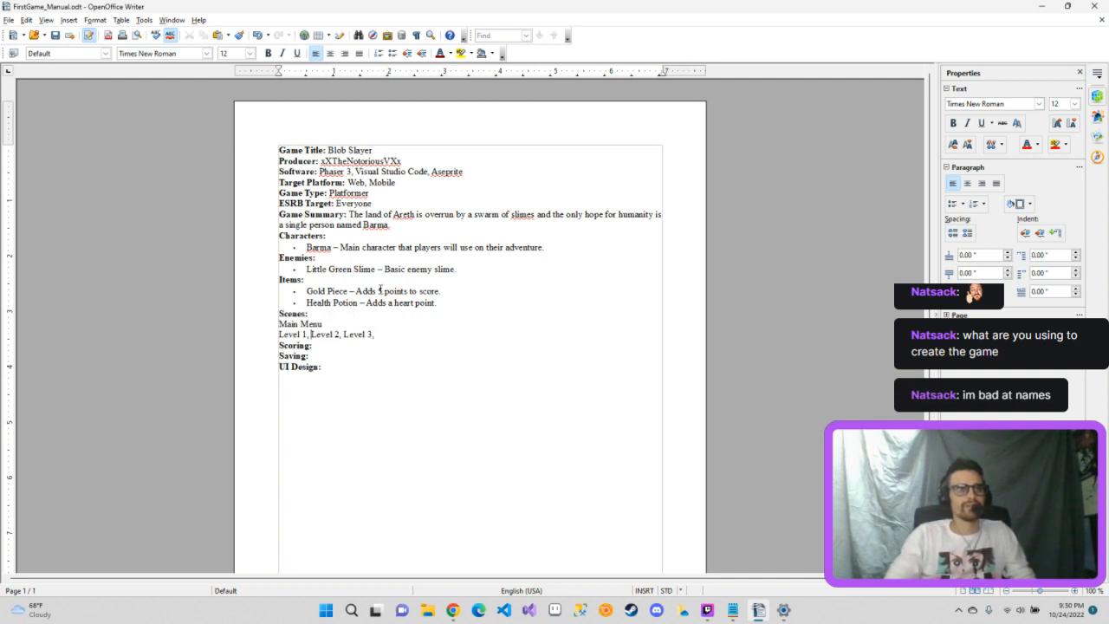
pyautogui.press('BackSpace')
pyautogui.press('BackSpace')
pyautogui.press('Return')
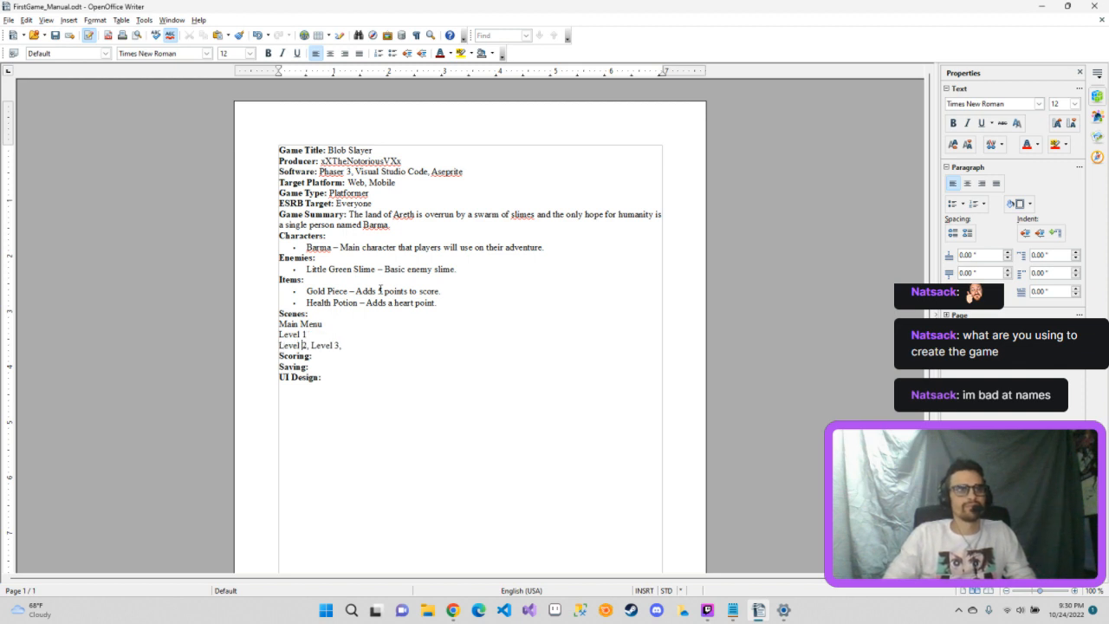
pyautogui.press('BackSpace')
pyautogui.press('BackSpace')
pyautogui.press('Return')
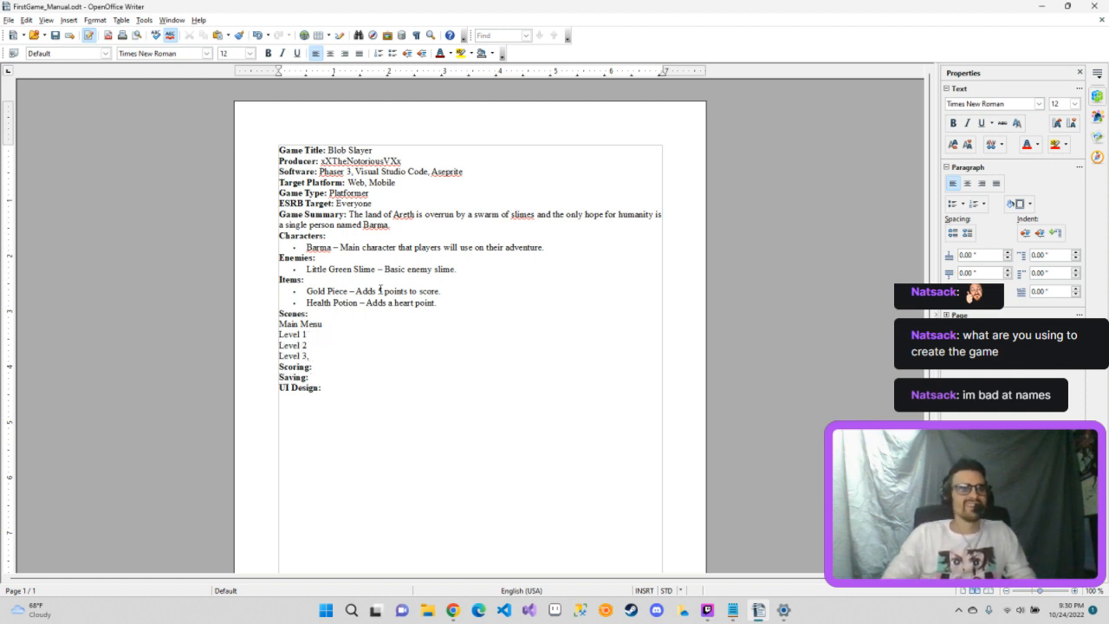
# Step: Turn the four scene lines into a bulleted list and remove the comma after Level 3
pyautogui.press('End')
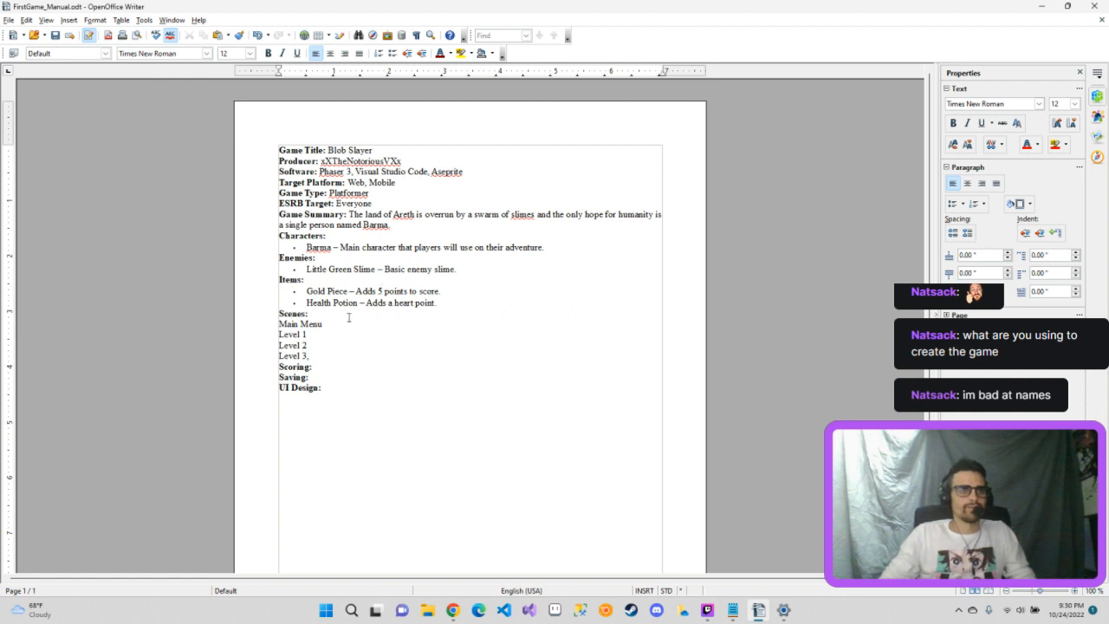
pyautogui.moveTo(314, 355); pyautogui.dragTo(279, 325)
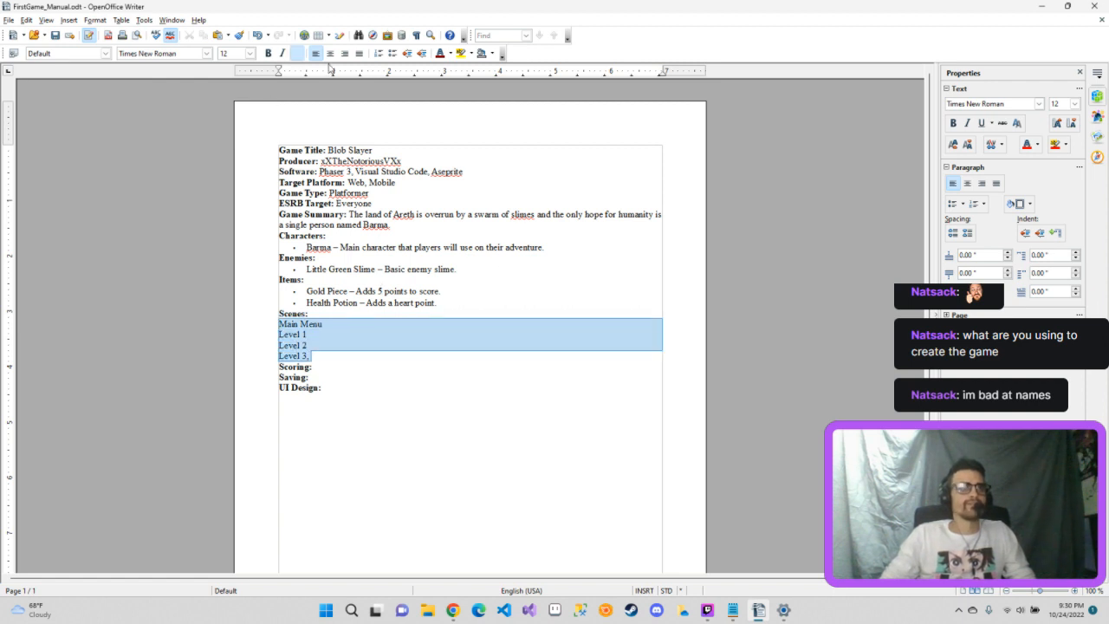
pyautogui.click(392, 53)
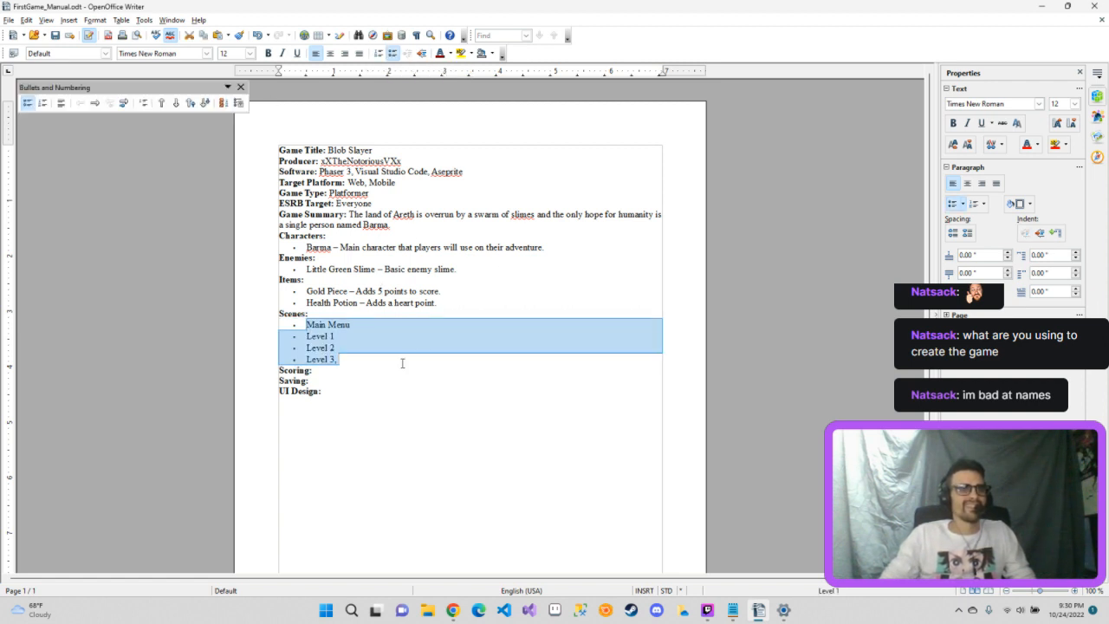
pyautogui.click(404, 364)
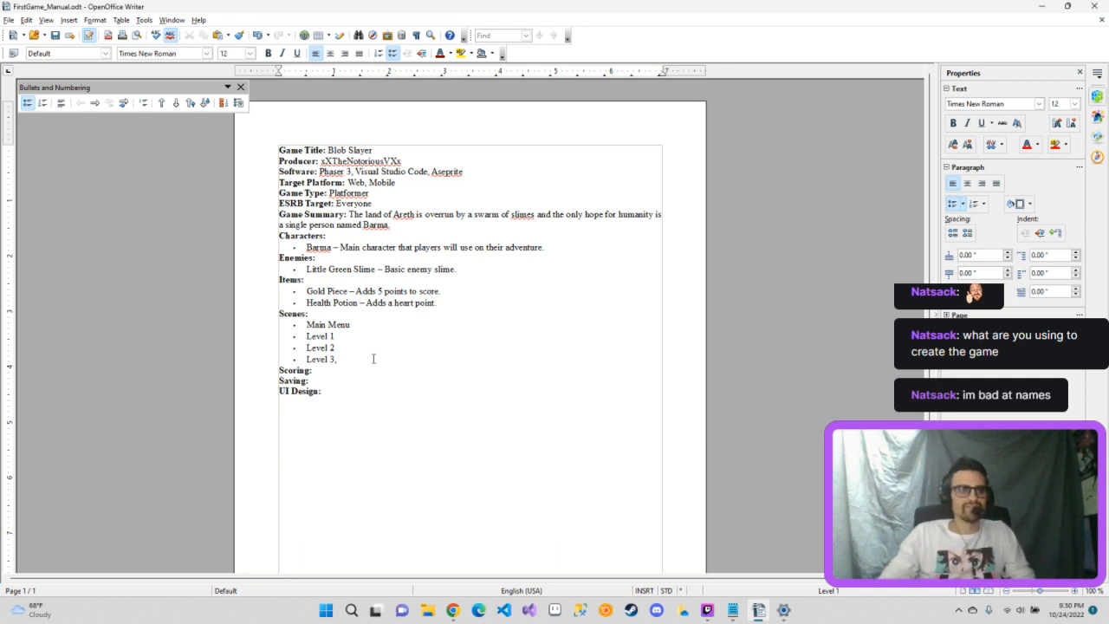
pyautogui.press('BackSpace')
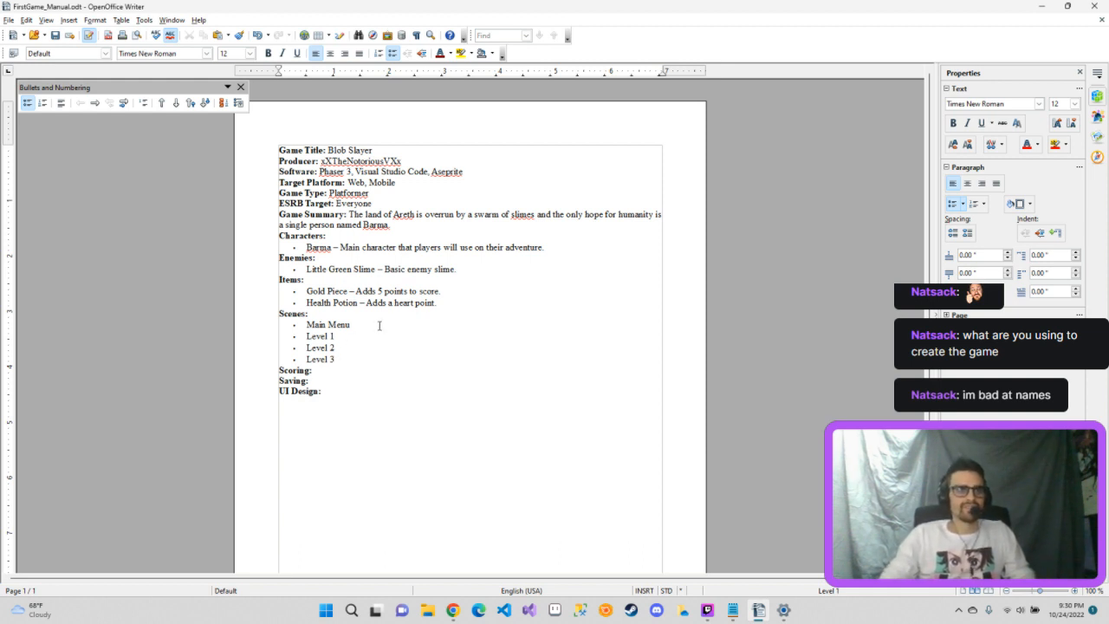
# Step: Extend the Main Menu bullet with the description "– The first scene in the game that lets players choose starting options."
pyautogui.write('-')
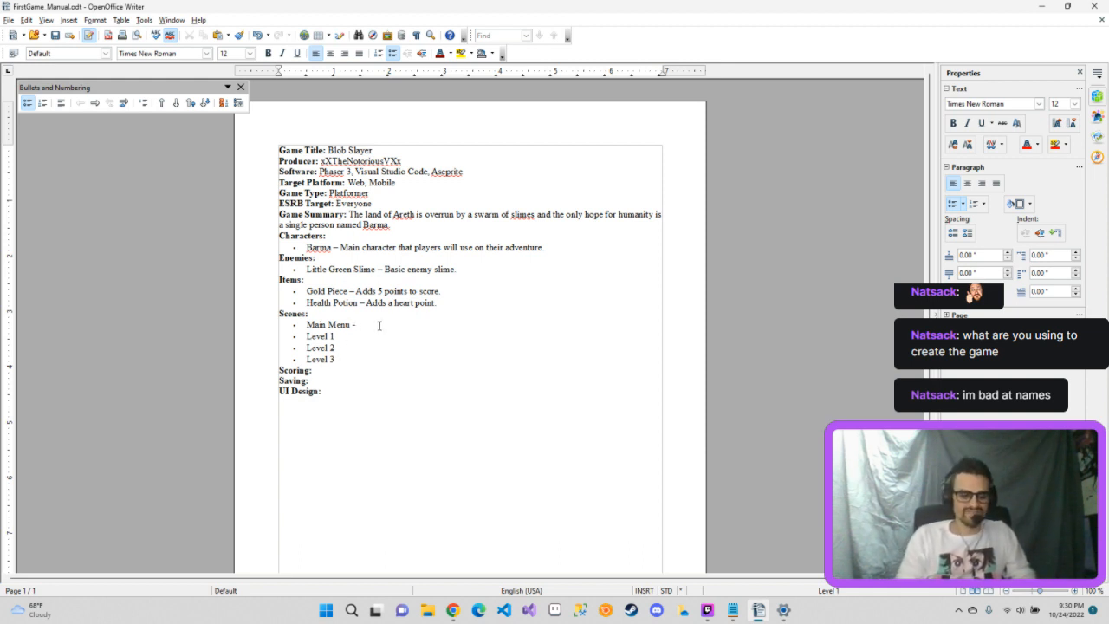
pyautogui.write('This')
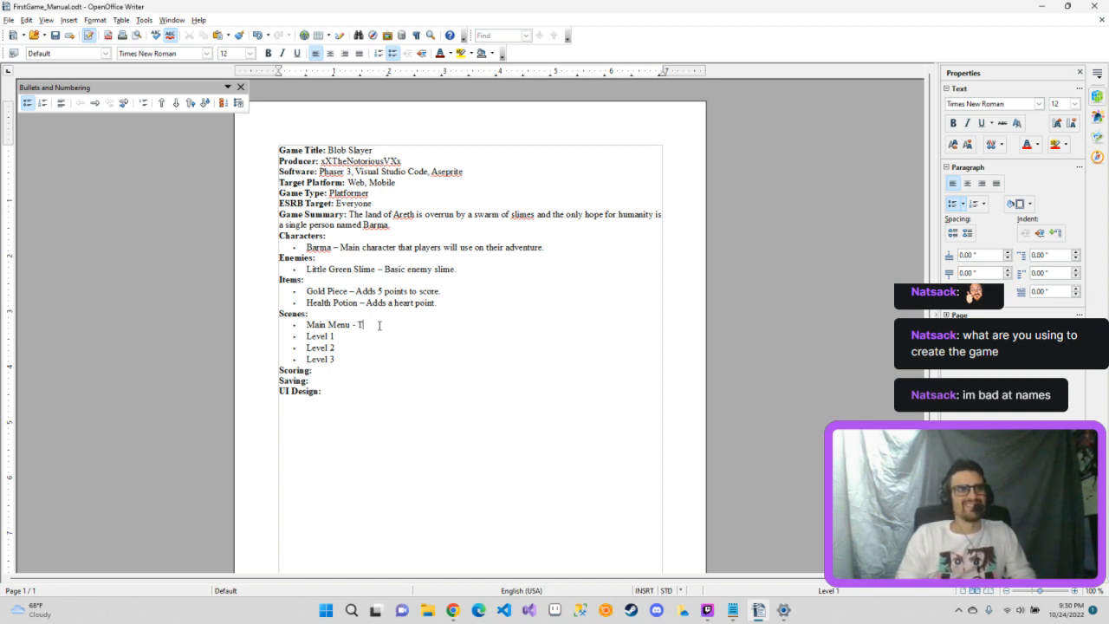
pyautogui.press('BackSpace')
pyautogui.press('BackSpace')
pyautogui.press('BackSpace')
pyautogui.press('BackSpace')
pyautogui.write('The first')
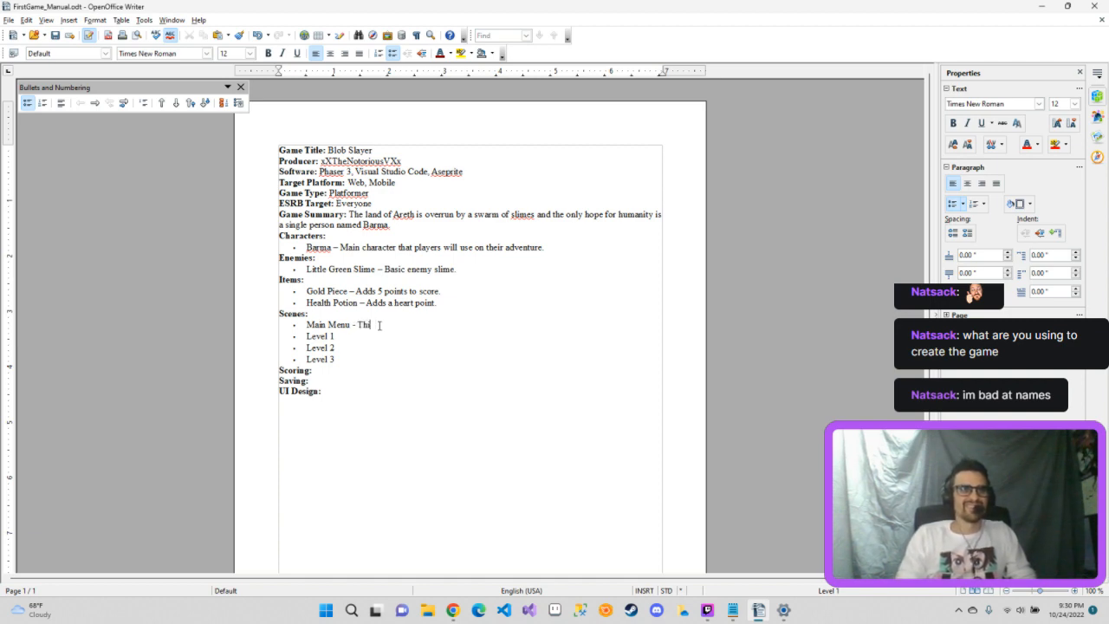
pyautogui.write(' sc')
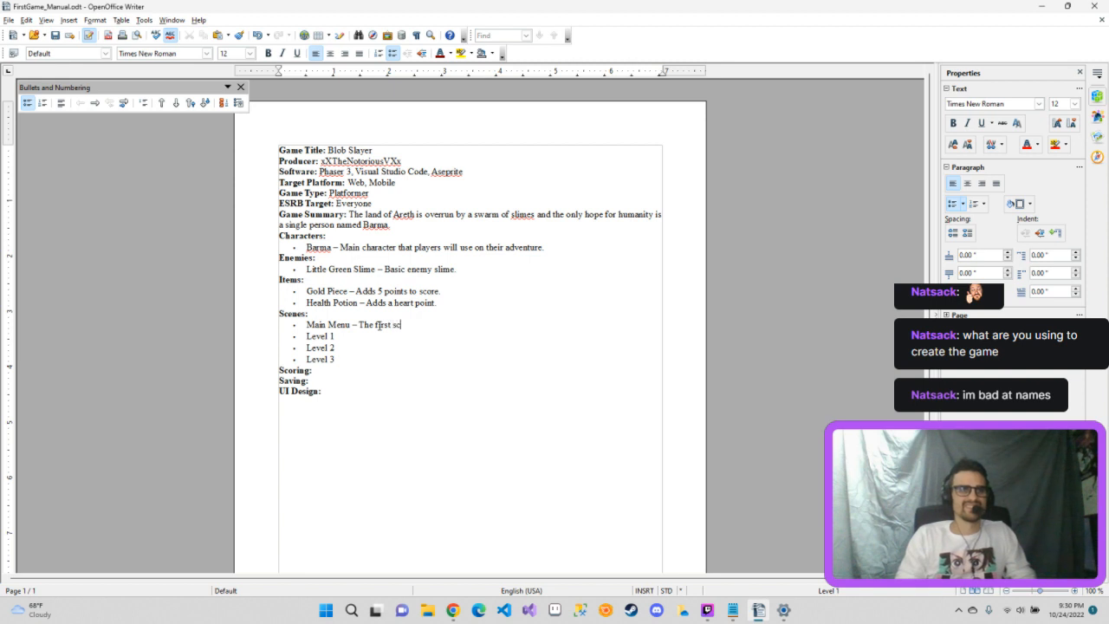
pyautogui.write('ene in the game that lets p')
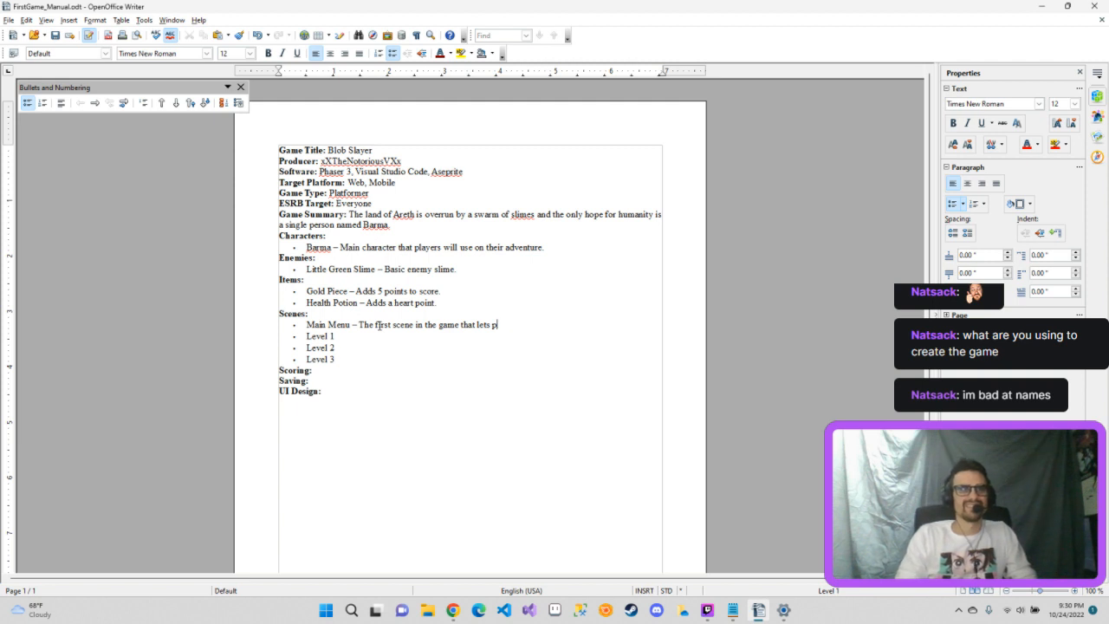
pyautogui.write('layers')
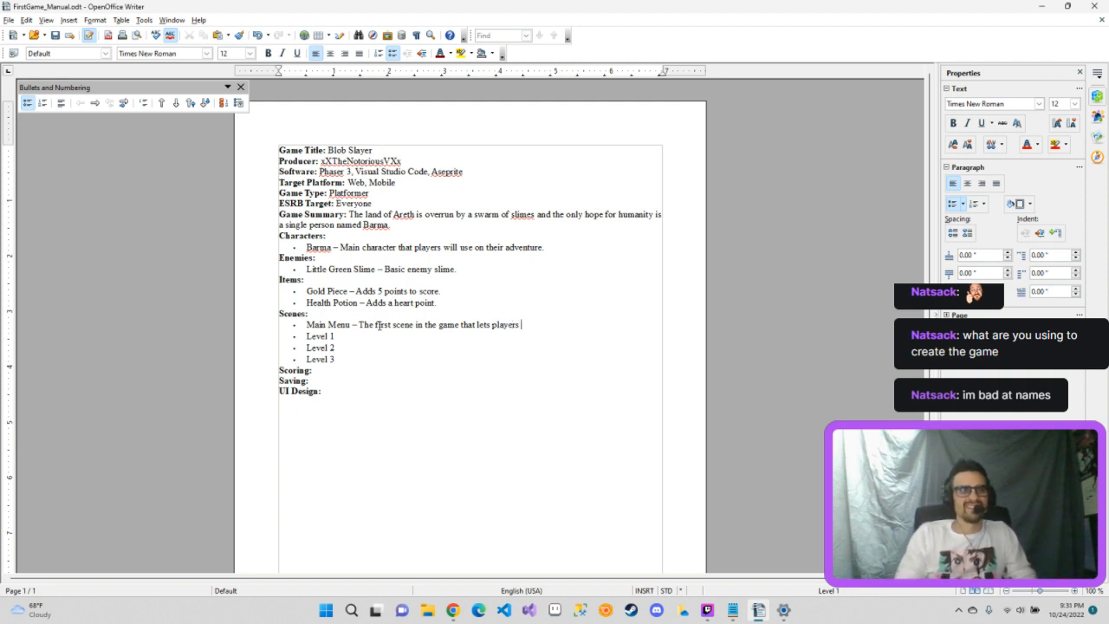
pyautogui.write(' choose')
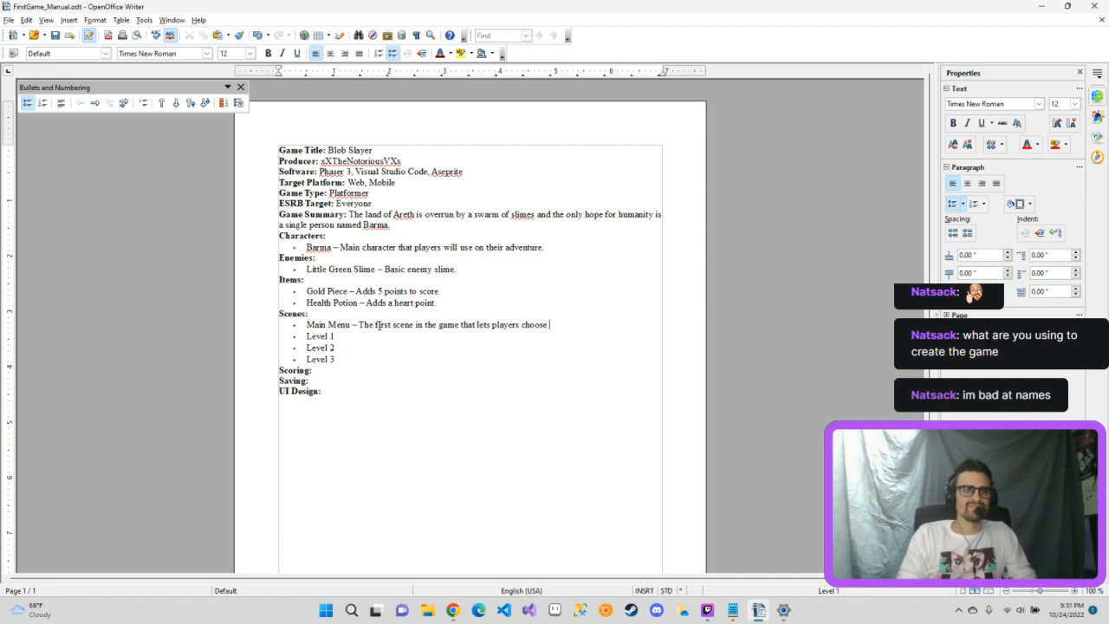
pyautogui.write('starting opt')
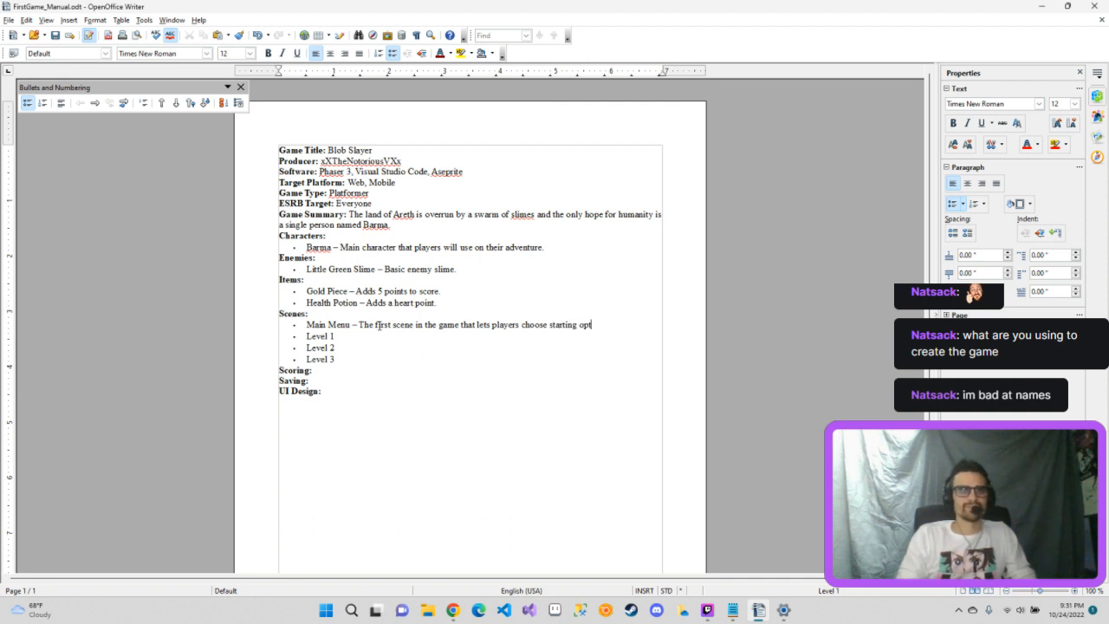
pyautogui.write('ions.')
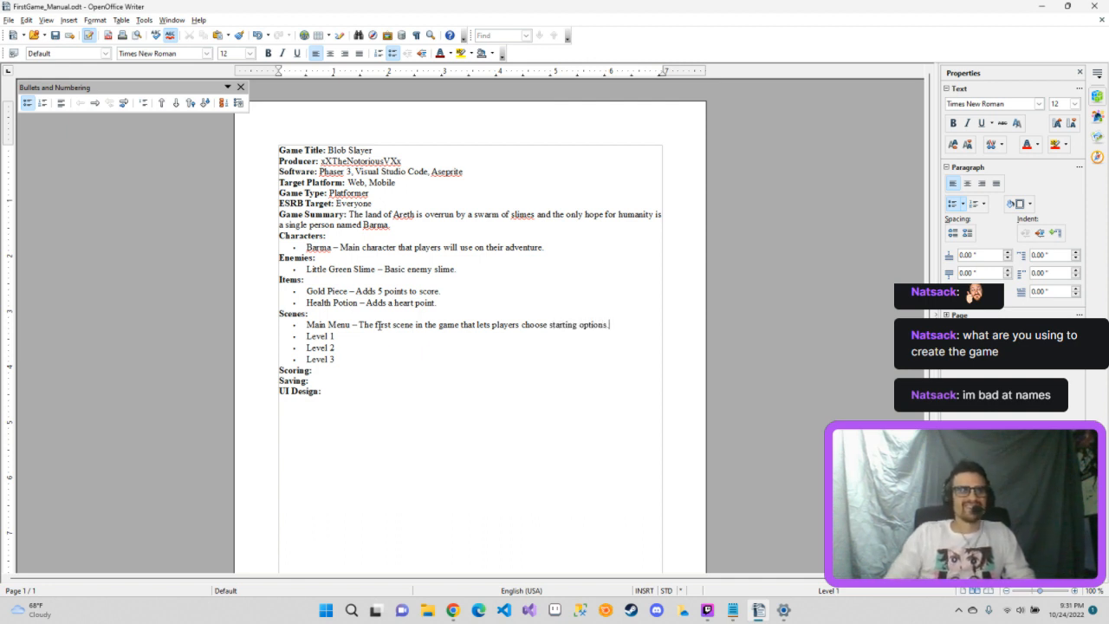
# Step: Add a space and a dash after the Level 1, Level 2 and Level 3 bullets under Scenes
pyautogui.press('Down')
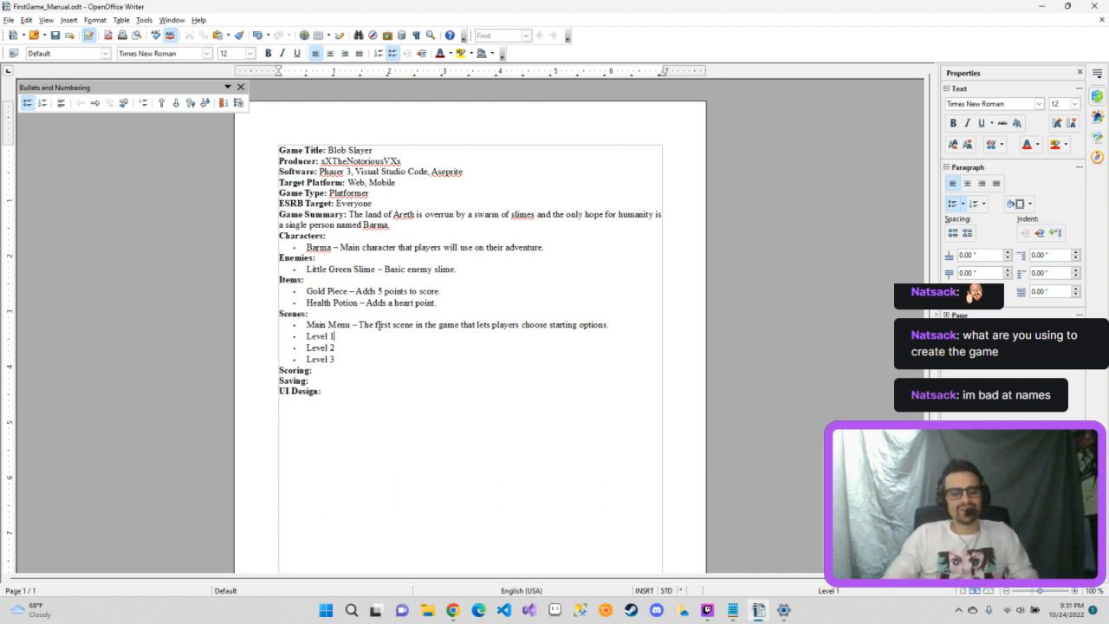
pyautogui.write('- ')
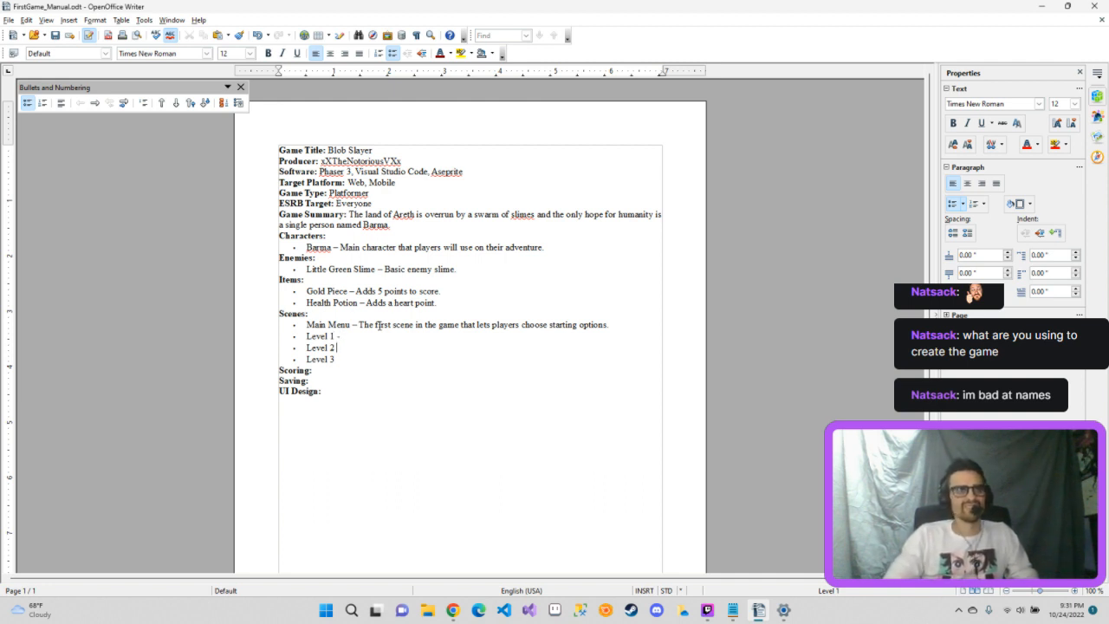
pyautogui.write(' -')
pyautogui.press('Down')
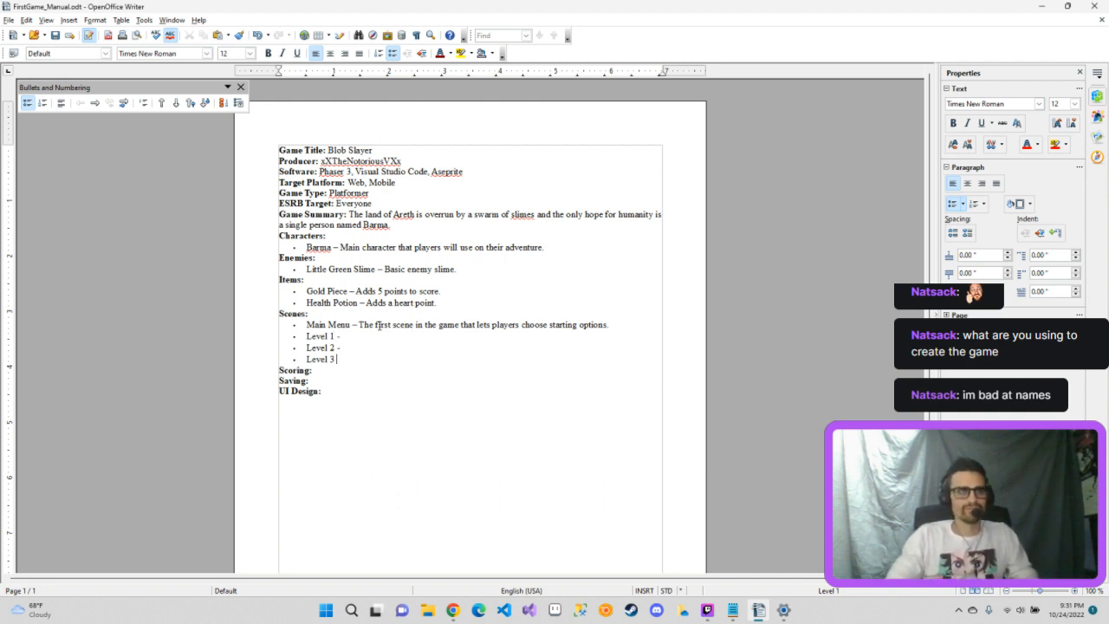
pyautogui.write('-')
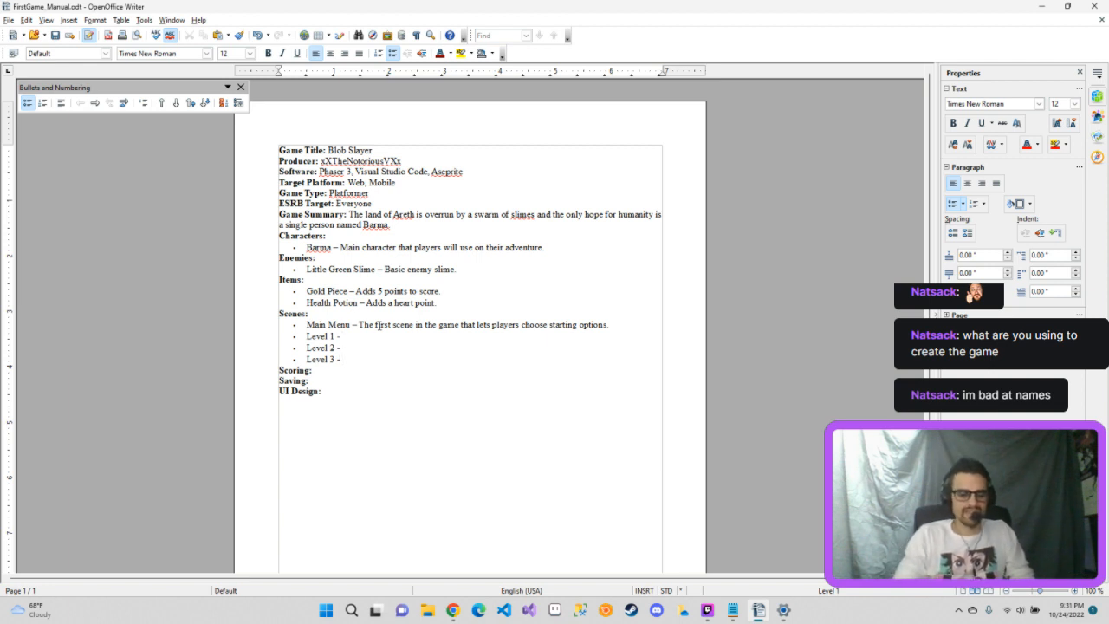
# Step: Describe the Level 1 bullet under Scenes as "Field level in day."
pyautogui.press('Up')
pyautogui.press('Up')
pyautogui.write('Field ')
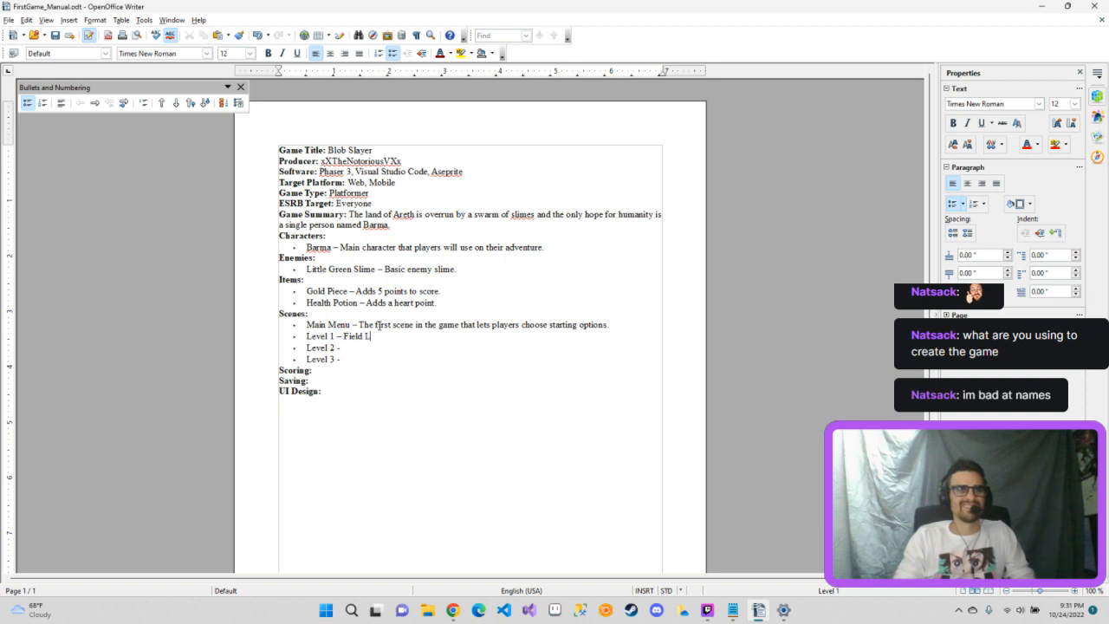
pyautogui.write('level')
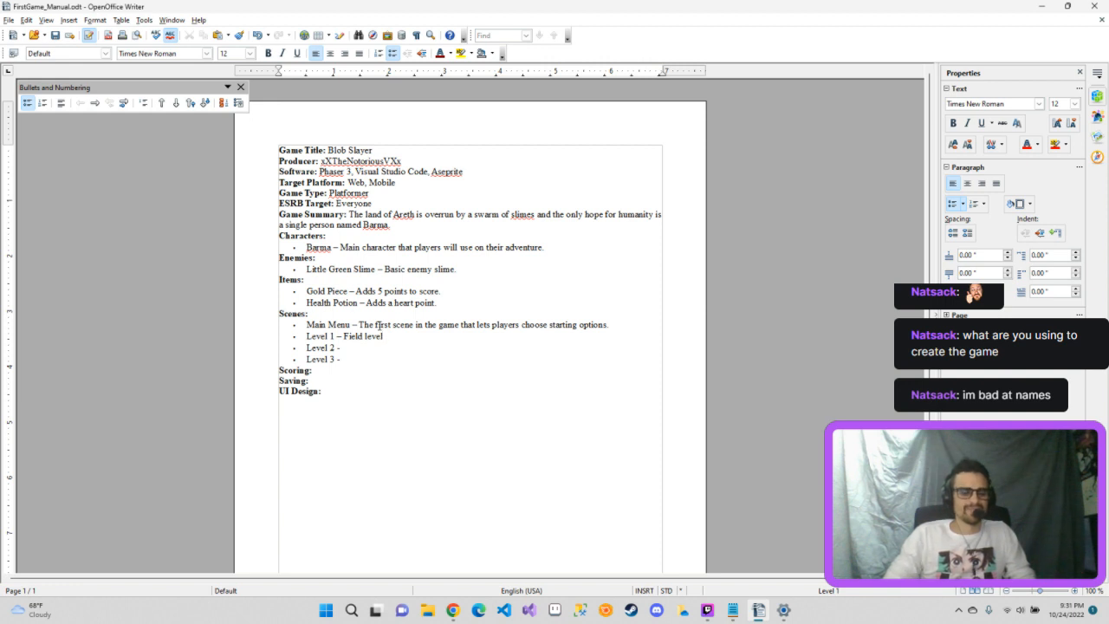
pyautogui.press('Down')
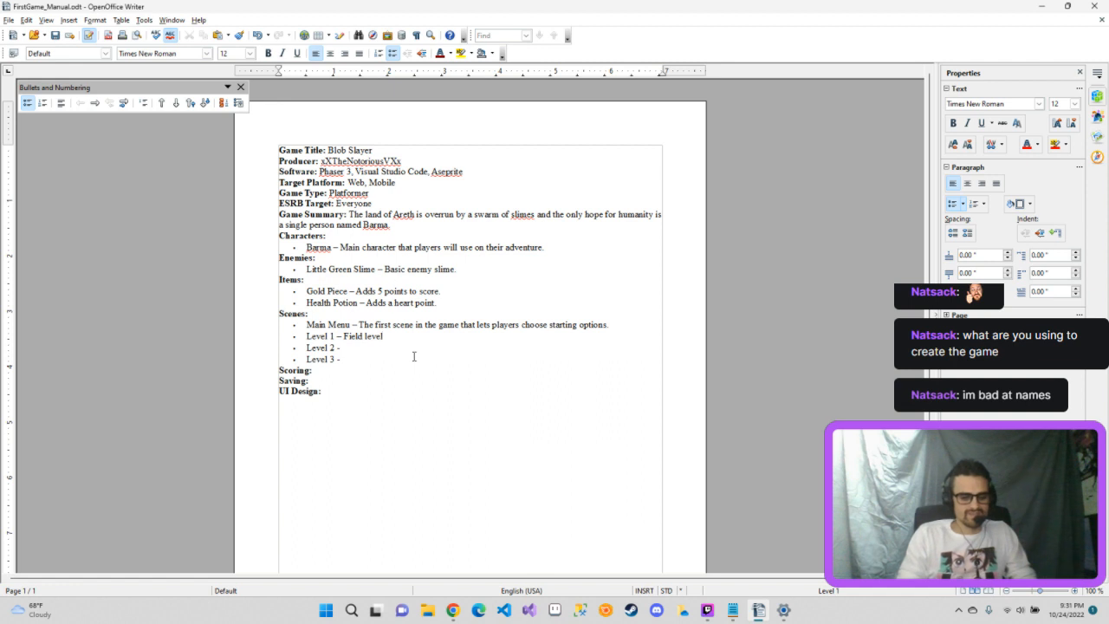
pyautogui.write('in day')
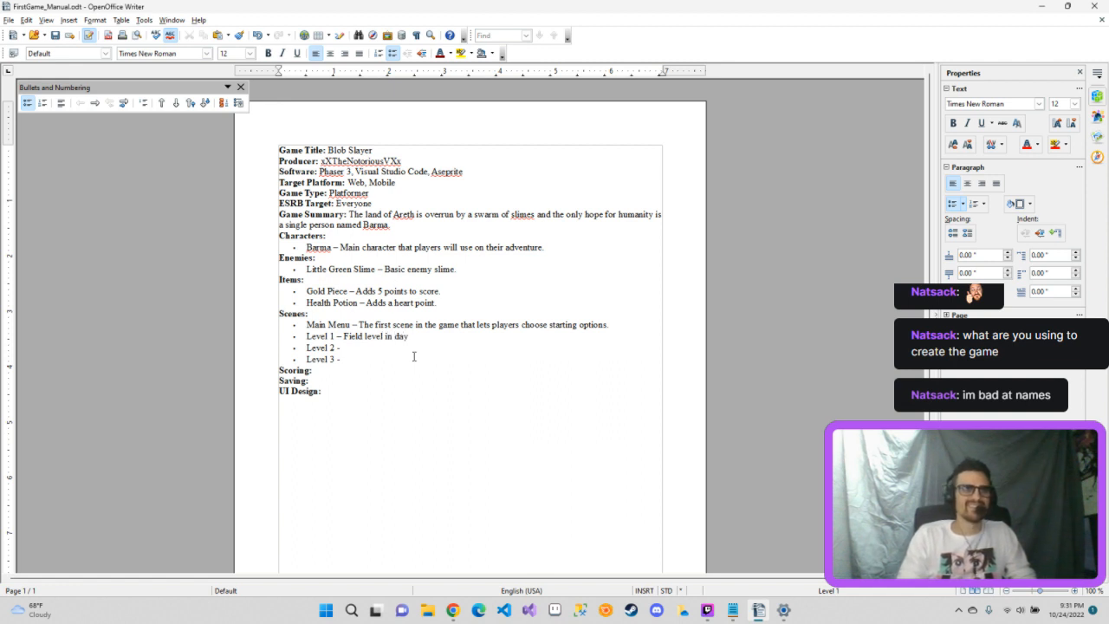
pyautogui.write('.')
pyautogui.press('Down')
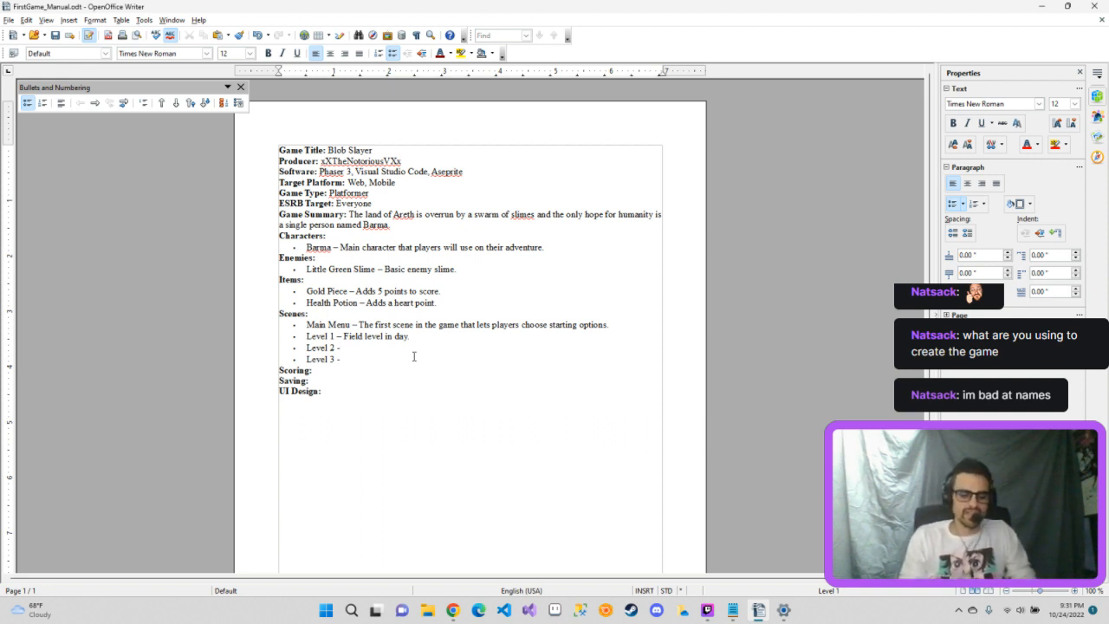
# Step: Describe the Level 2 bullet as "Cave Level"
pyautogui.write('Cave Lef')
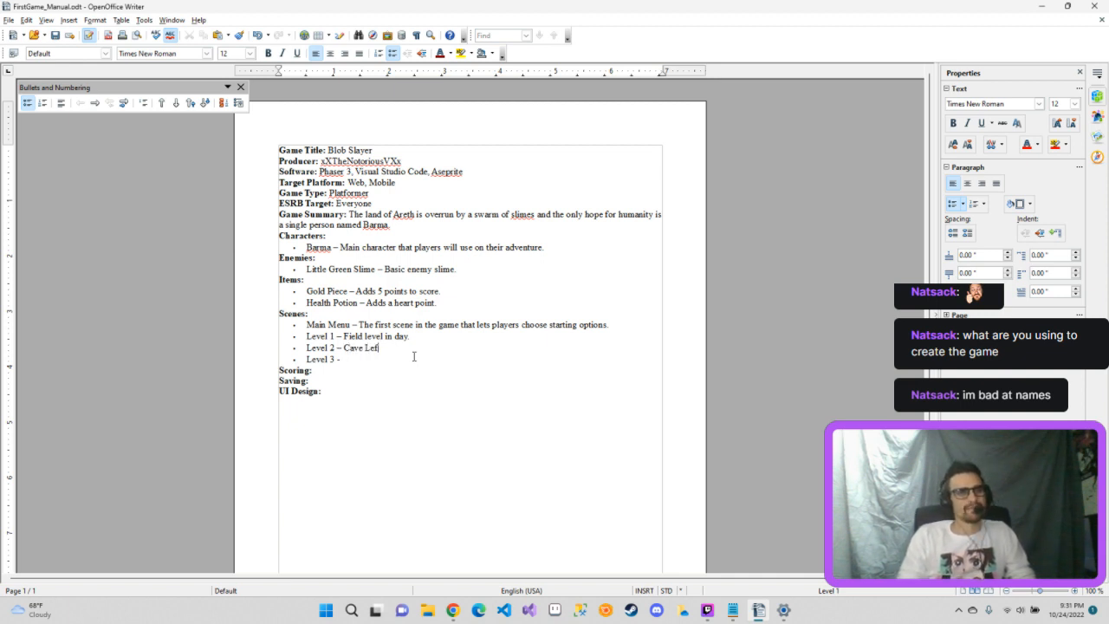
pyautogui.press('BackSpace')
pyautogui.write('vel')
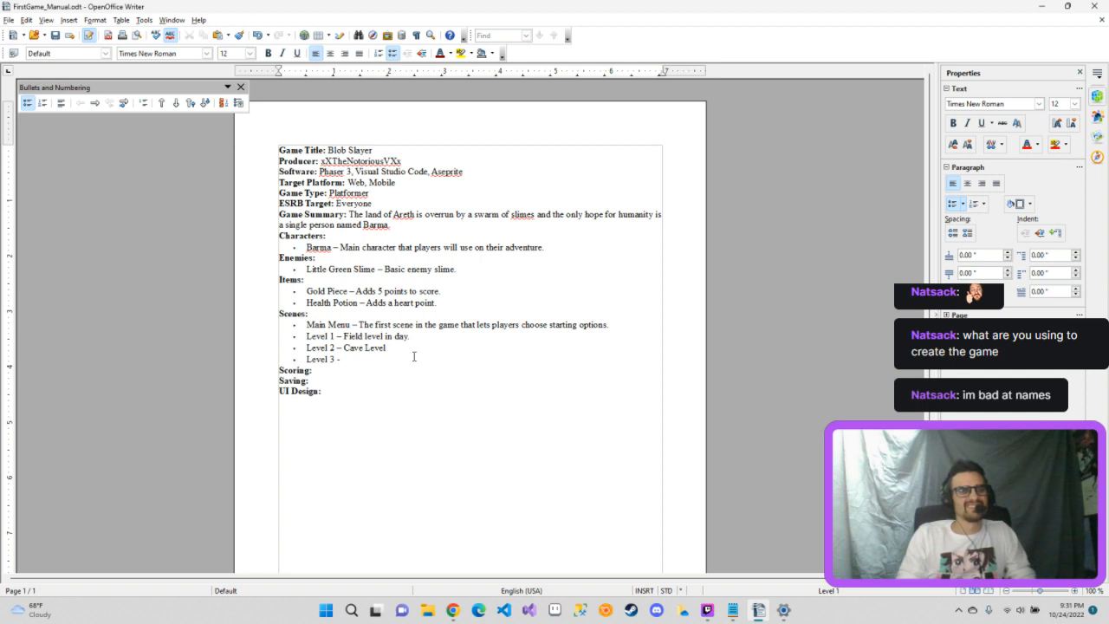
# Step: Replace the Level 2 description with "Field level part 2 dusk."
pyautogui.moveTo(395, 349); pyautogui.dragTo(346, 351)
pyautogui.write('F')
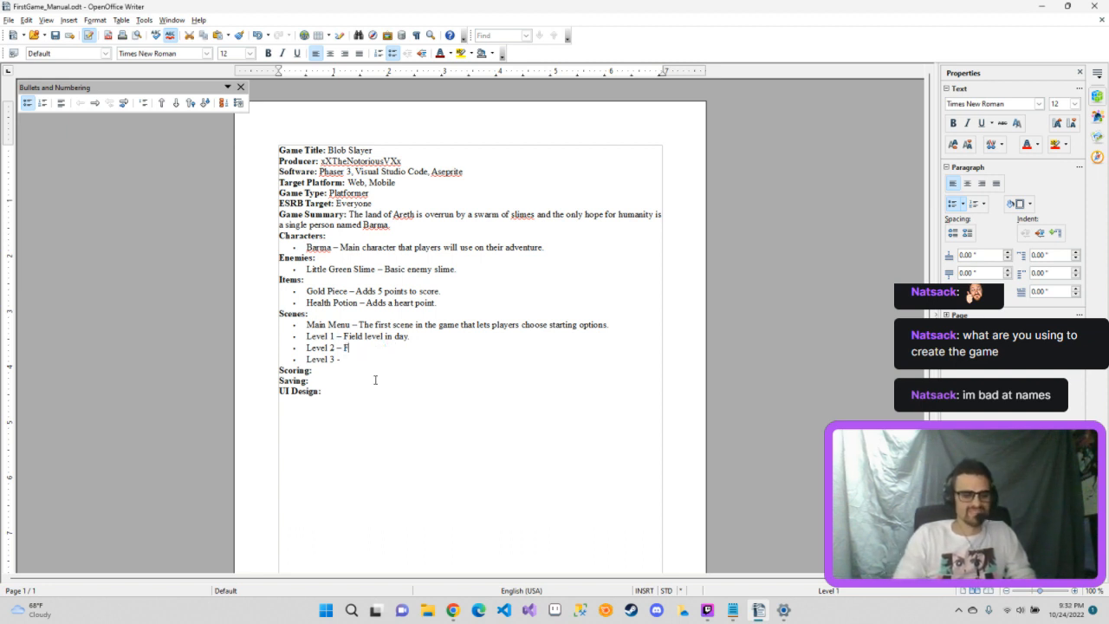
pyautogui.write('ield le')
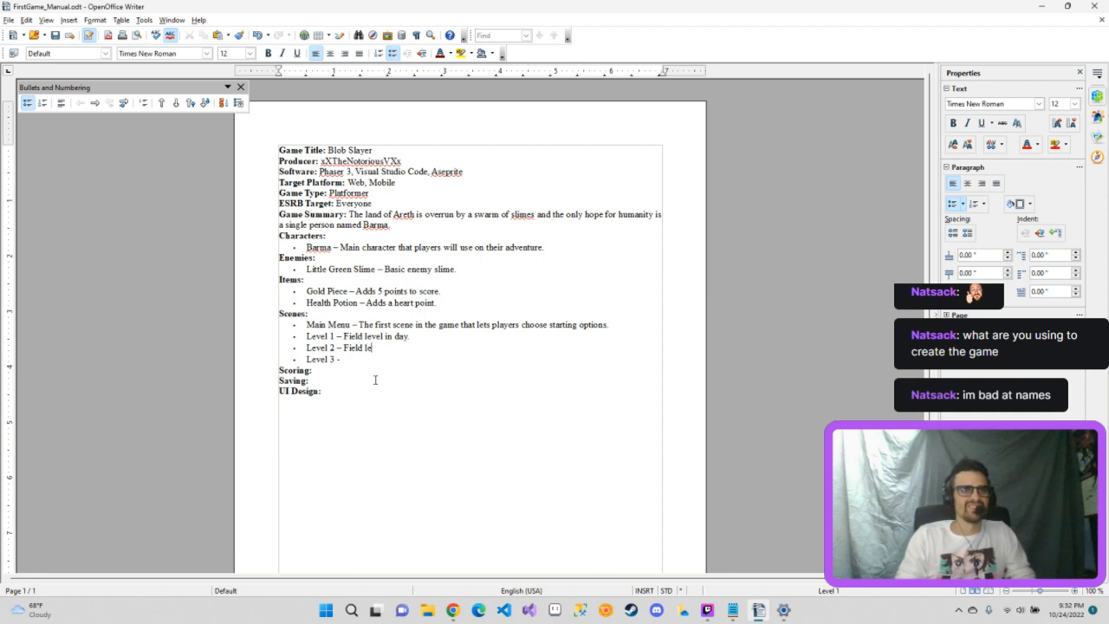
pyautogui.write('vel part 2')
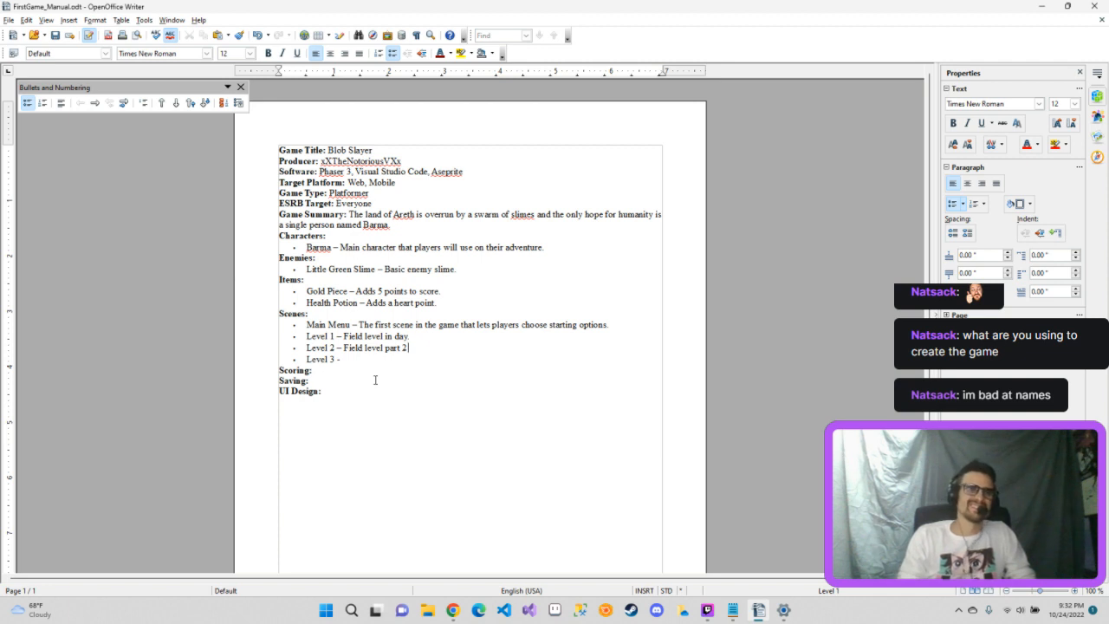
pyautogui.write('dus')
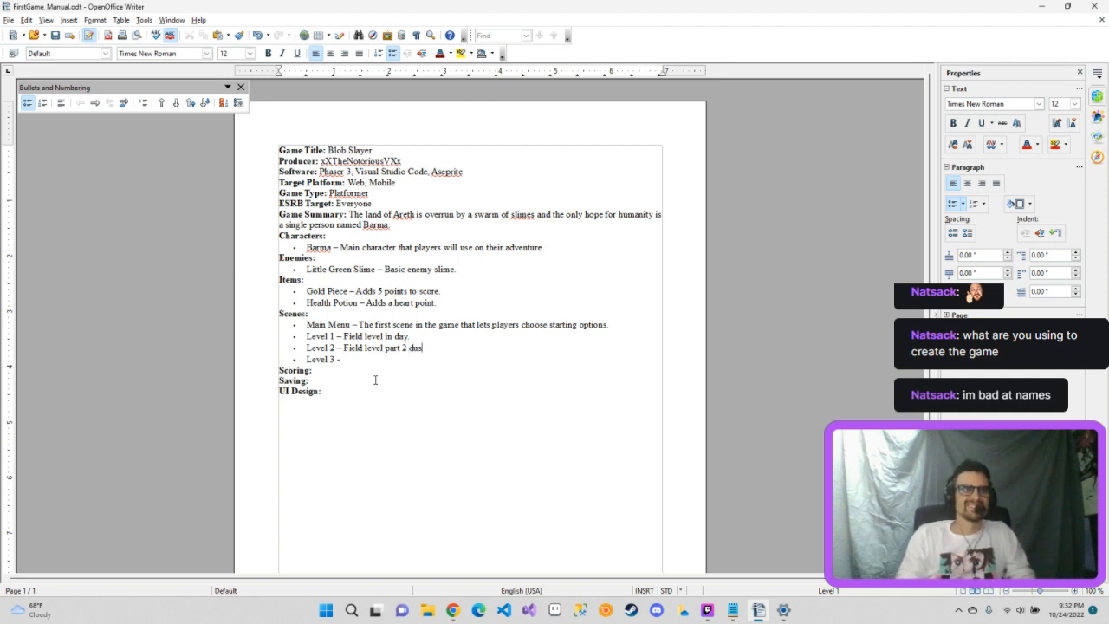
pyautogui.write('k. Level 3 – ')
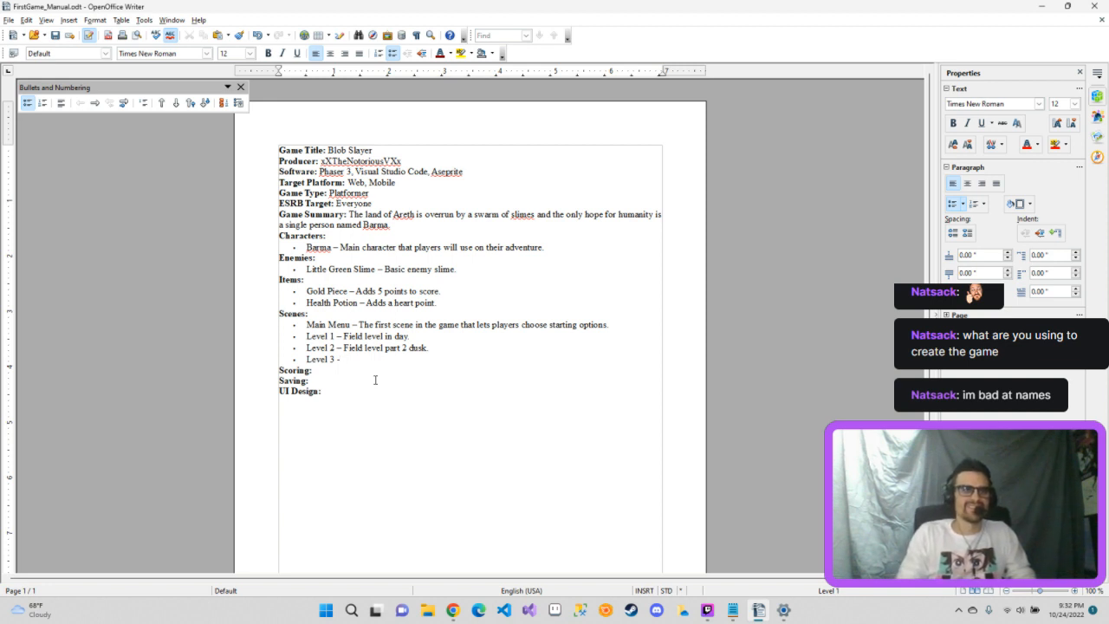
# Step: Describe the Level 3 bullet as "Cave level."
pyautogui.write('Cav')
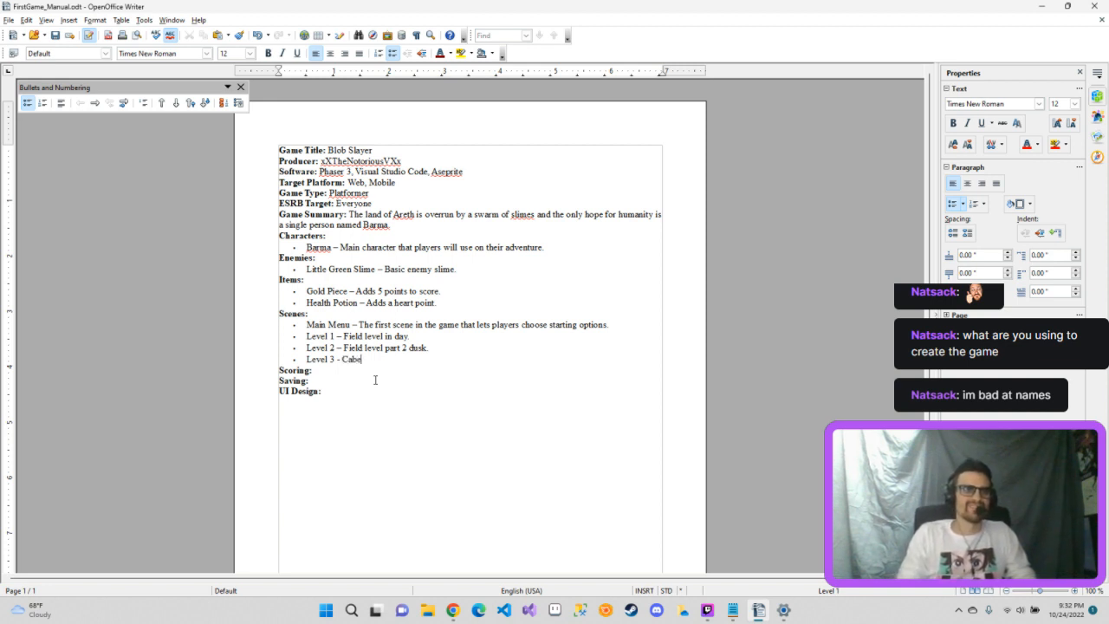
pyautogui.write('e level')
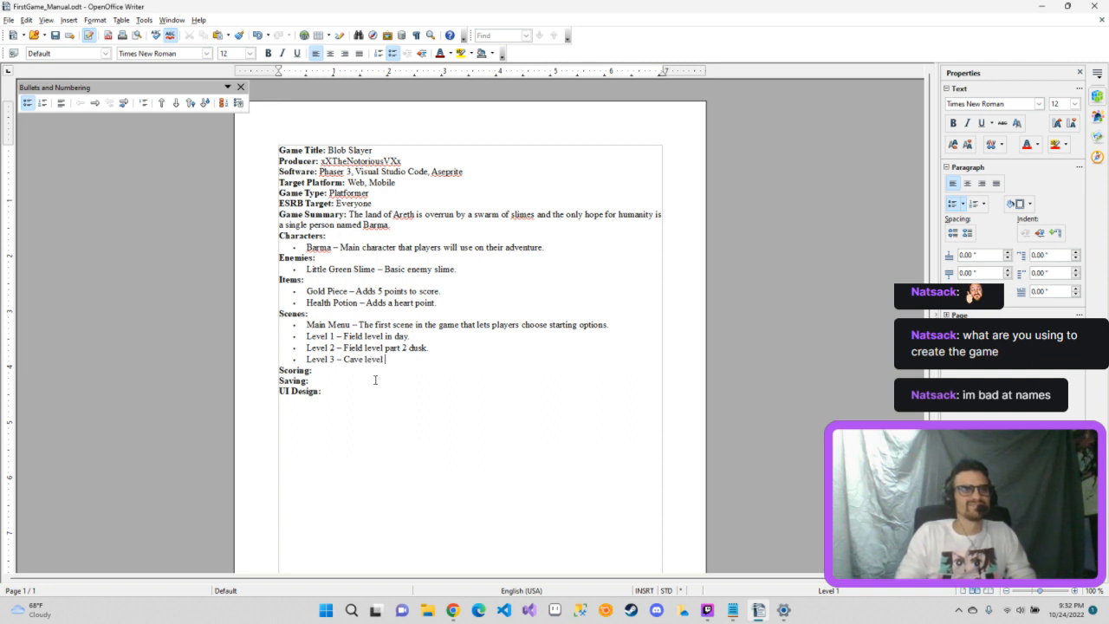
pyautogui.press('BackSpace')
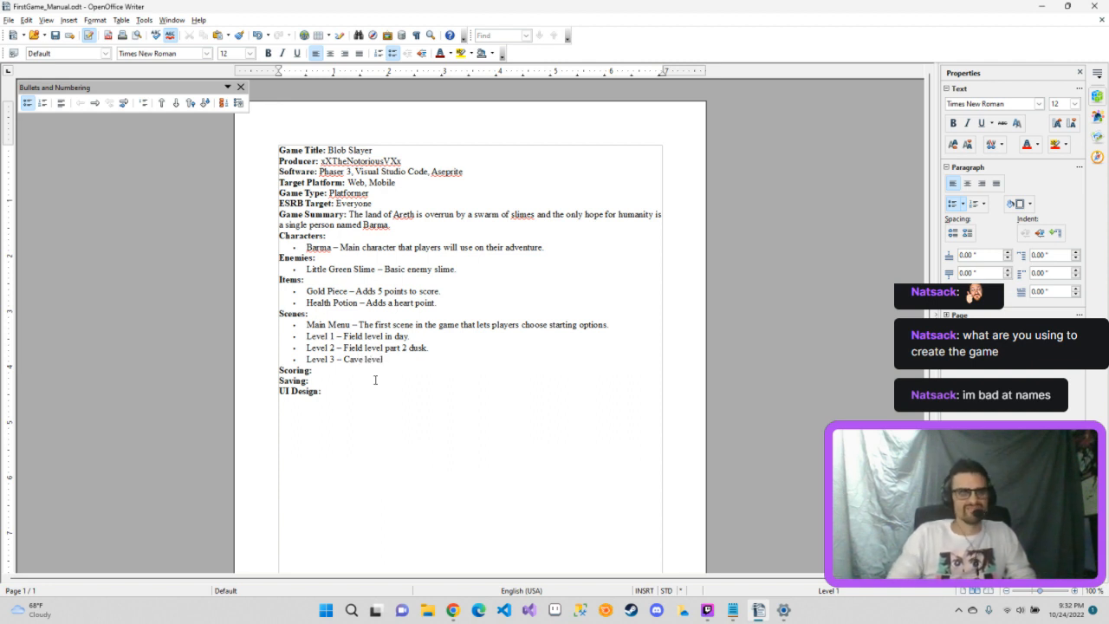
pyautogui.write('.')
# Step: Add a new bullet "Level 4 -" below Level 3 in the Scenes list
pyautogui.press('Return')
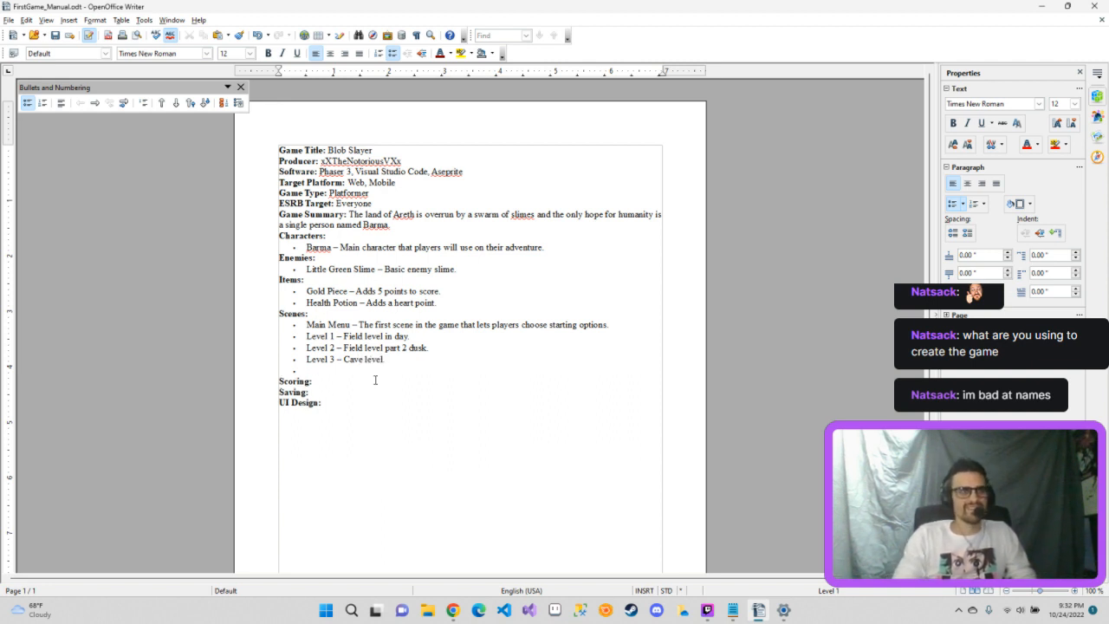
pyautogui.write('Level')
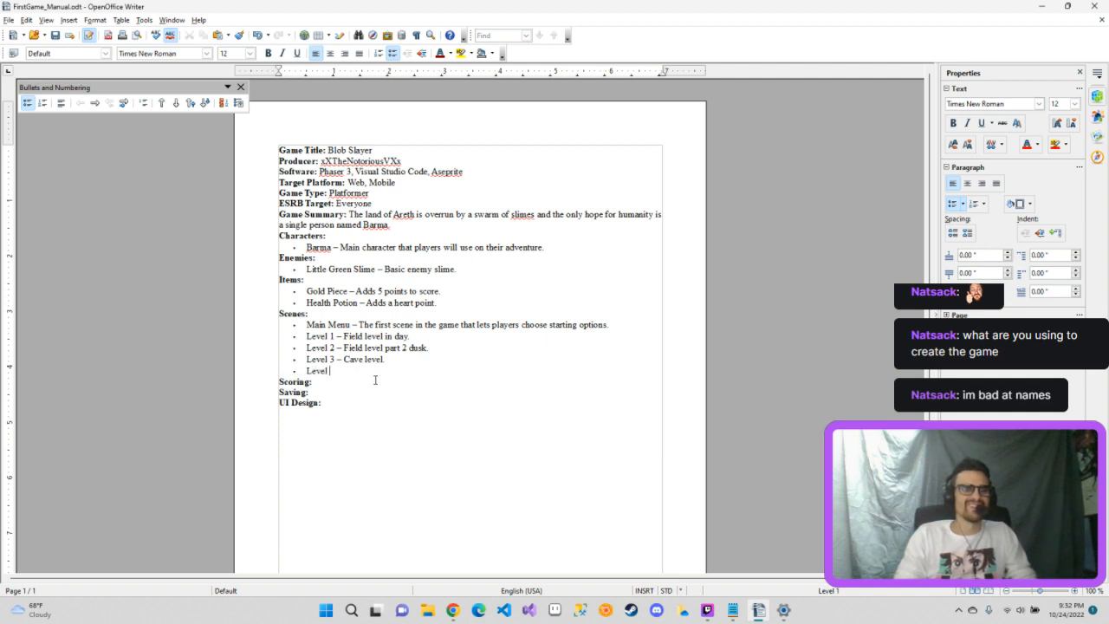
pyautogui.write(' 4 -')
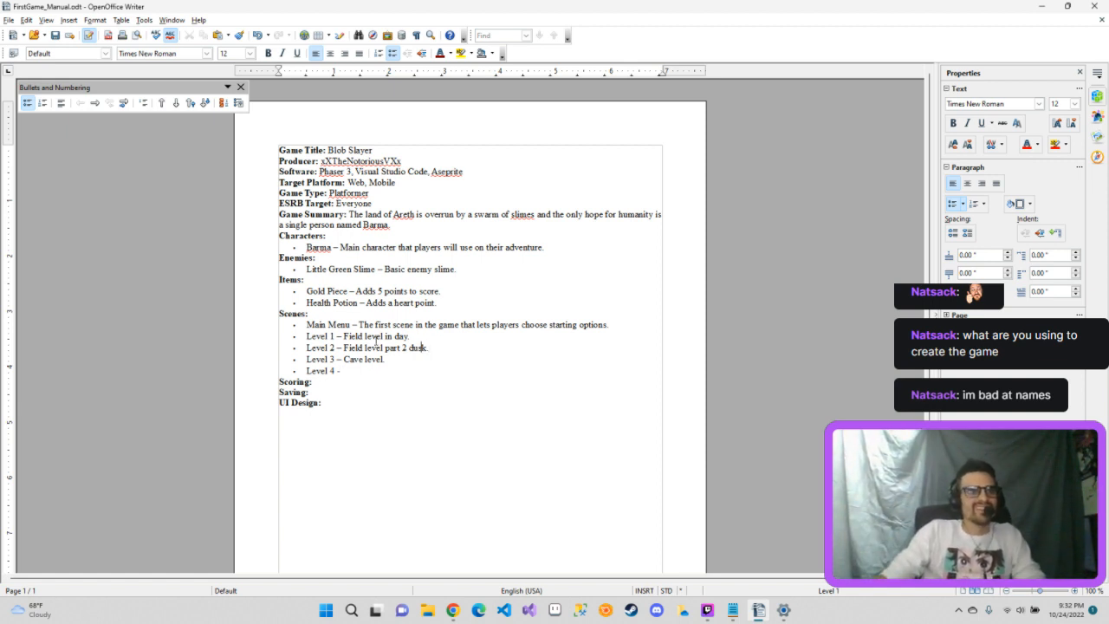
# Step: Delete the Level 2 description and move "Cave level." from Level 3 to Level 2
pyautogui.moveTo(428, 348); pyautogui.dragTo(344, 347)
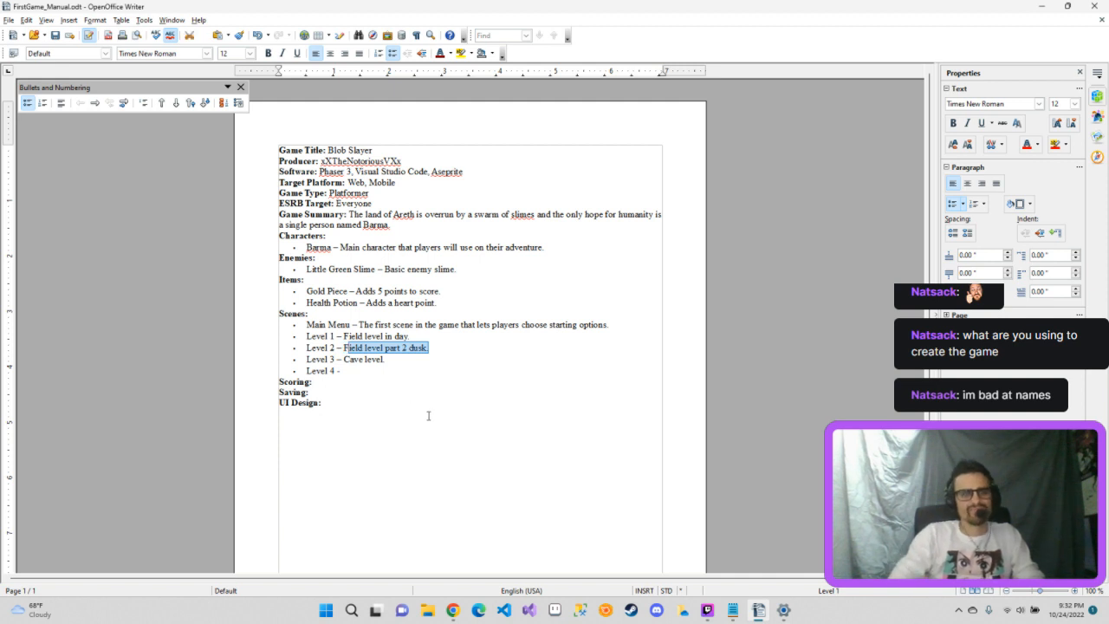
pyautogui.press('BackSpace')
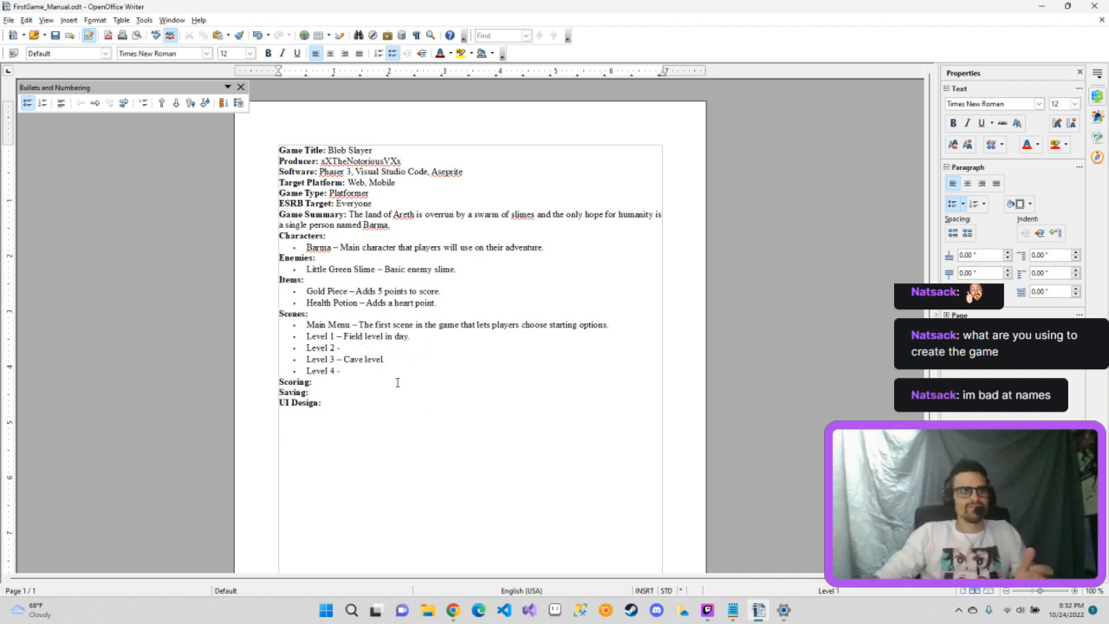
pyautogui.moveTo(386, 359); pyautogui.dragTo(343, 358)
pyautogui.hotkey('ctrl', 'c')
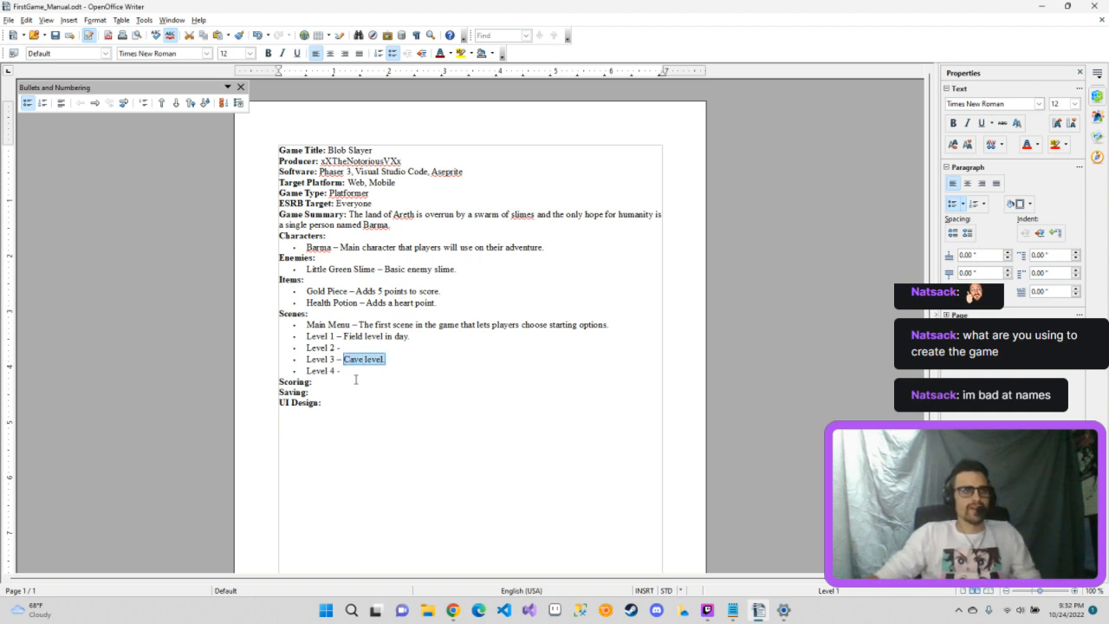
pyautogui.press('BackSpace')
pyautogui.click(358, 350)
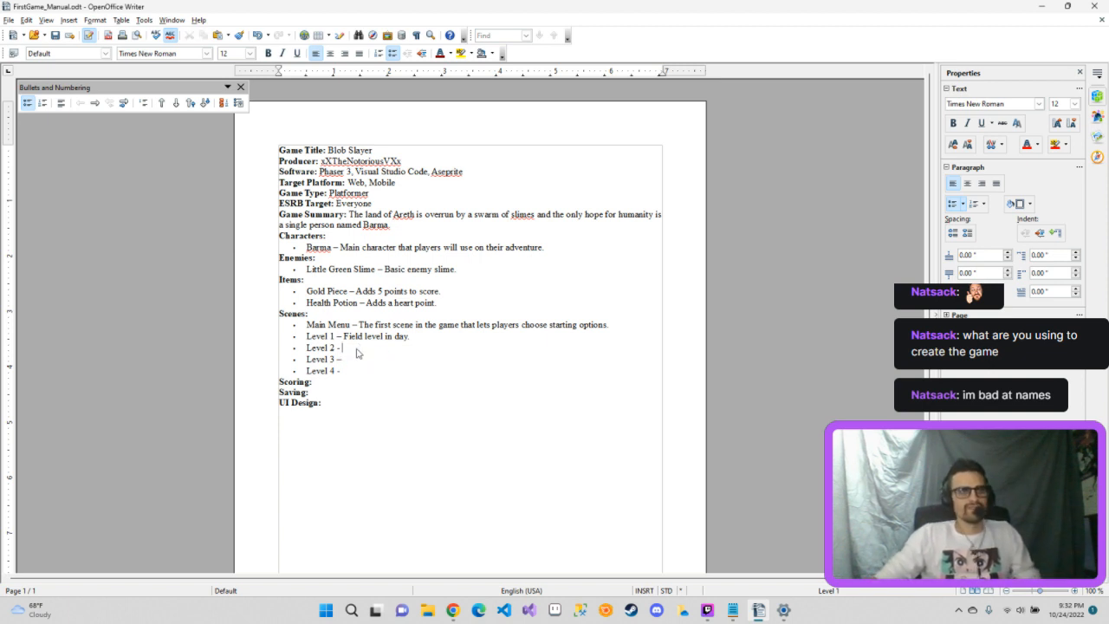
pyautogui.hotkey('ctrl', 'v')
# Step: Shorten the Level 1 description to "Field level." and describe Level 3 as "Forest level."
pyautogui.click(404, 360)
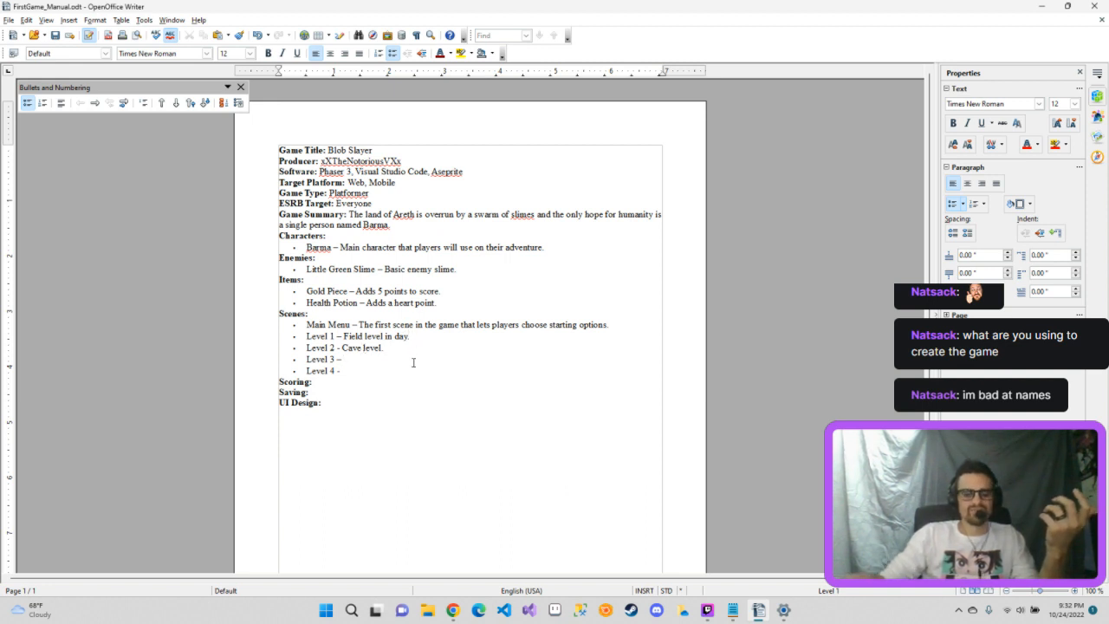
pyautogui.press('F11')
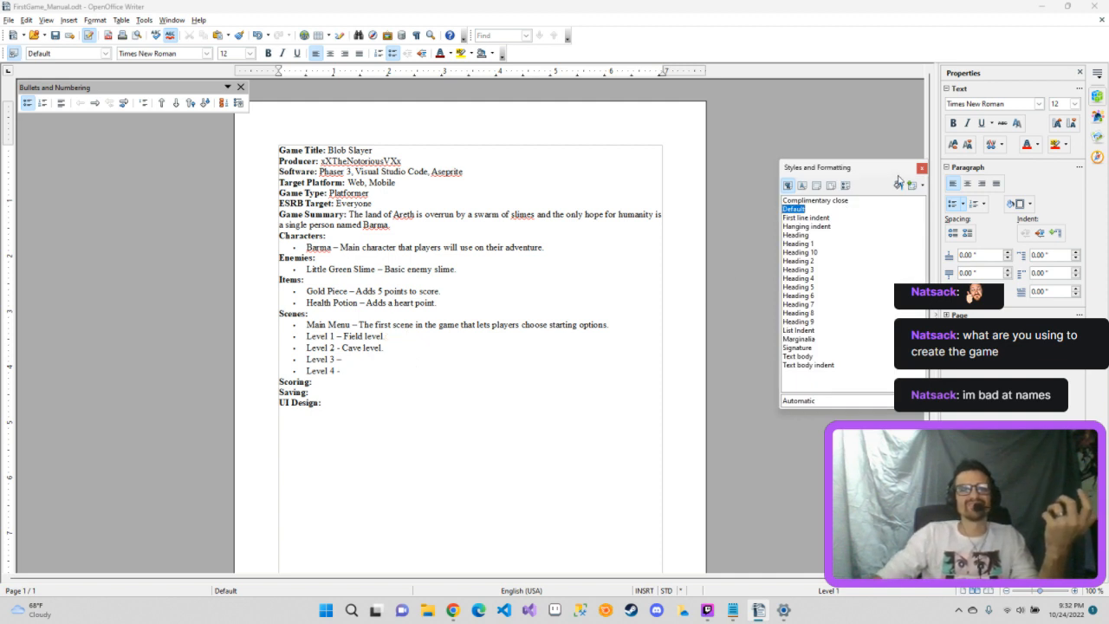
pyautogui.click(922, 168)
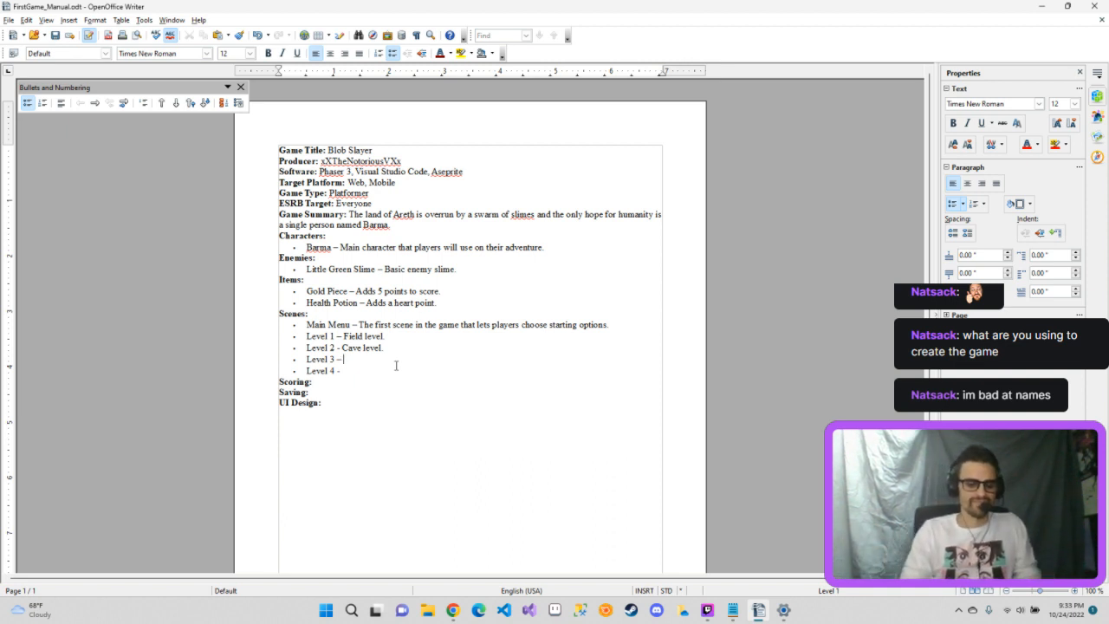
pyautogui.write('F')
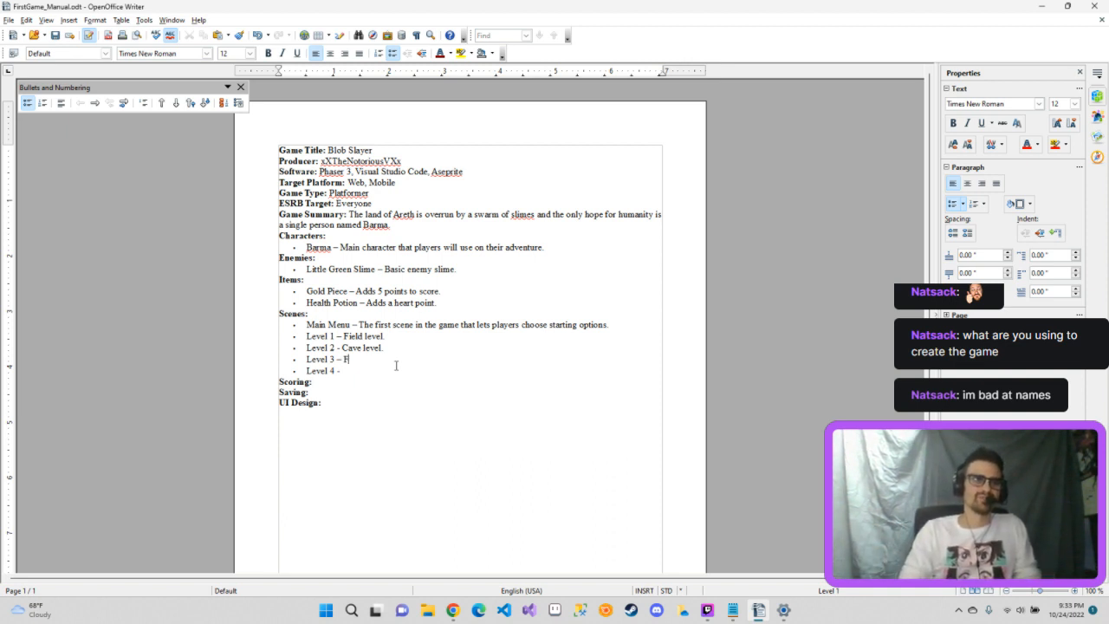
pyautogui.write('orest Lev')
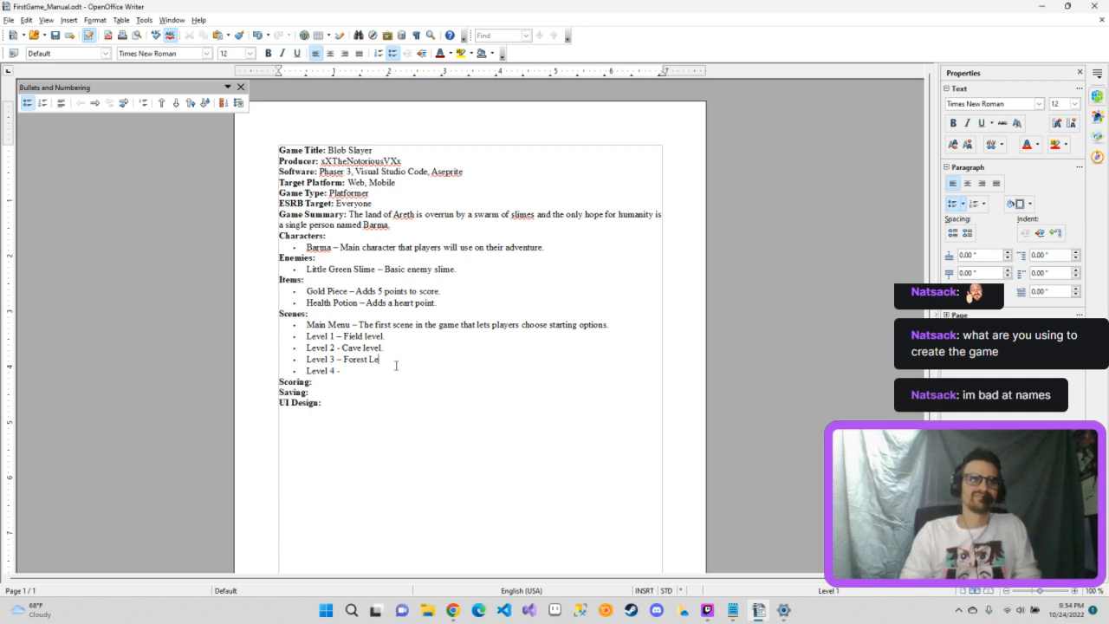
pyautogui.press('BackSpace')
pyautogui.press('BackSpace')
pyautogui.press('BackSpace')
pyautogui.press('BackSpace')
pyautogui.write('.')
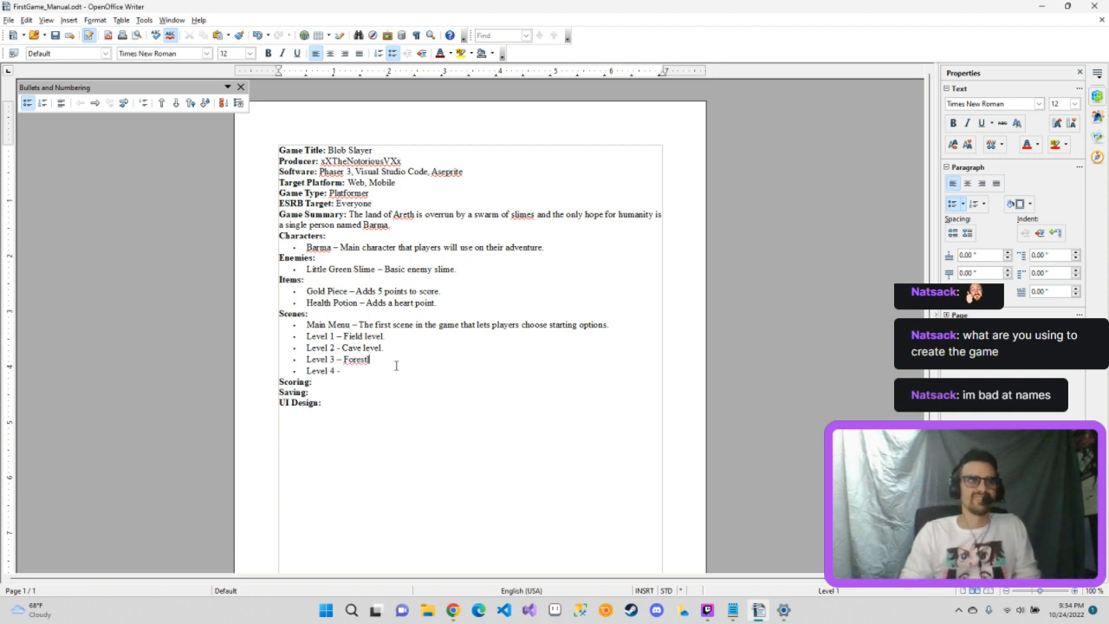
pyautogui.write(' level.')
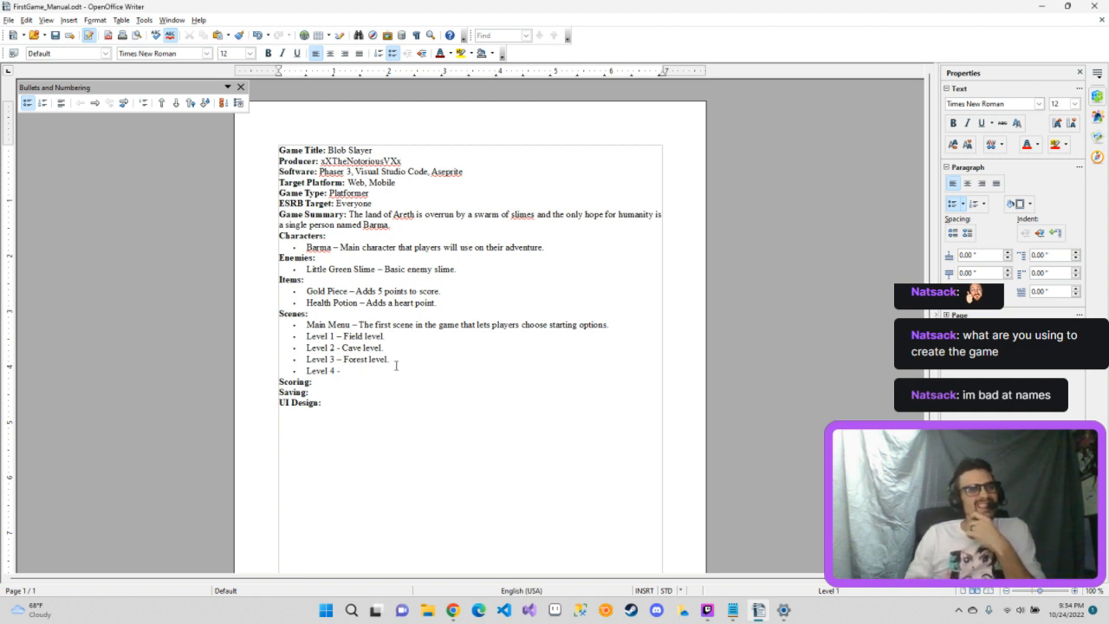
# Step: Expand the level descriptions to "Green Field level.", "Dark Cave level." and "Creepy Forest level." for Levels 1, 2 and 3
pyautogui.press('Up')
pyautogui.press('Up')
pyautogui.press('Up')
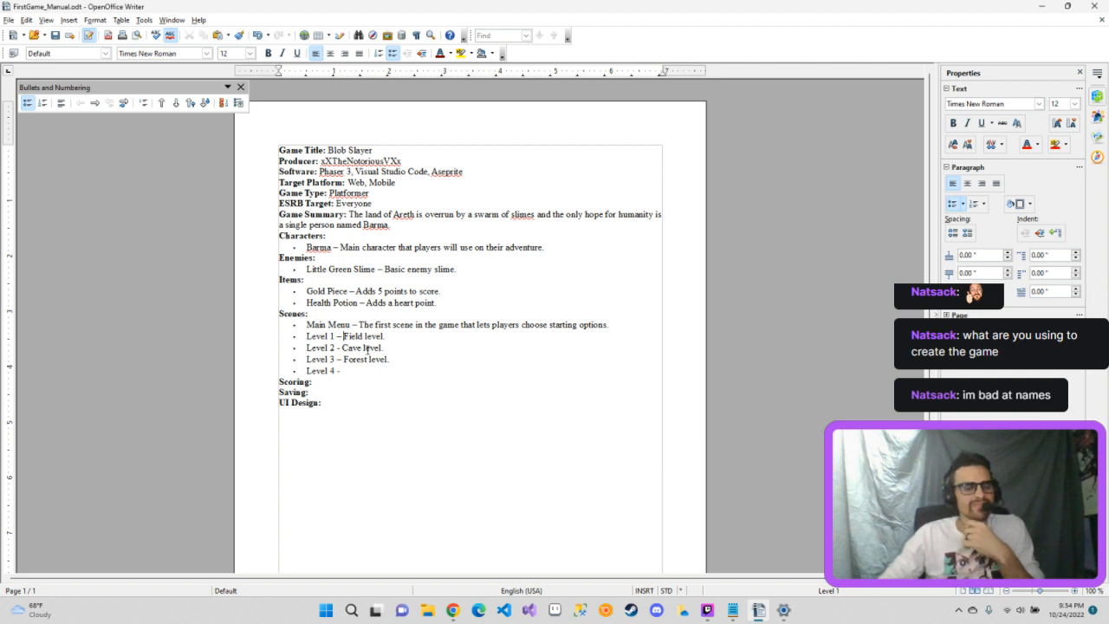
pyautogui.write('Green')
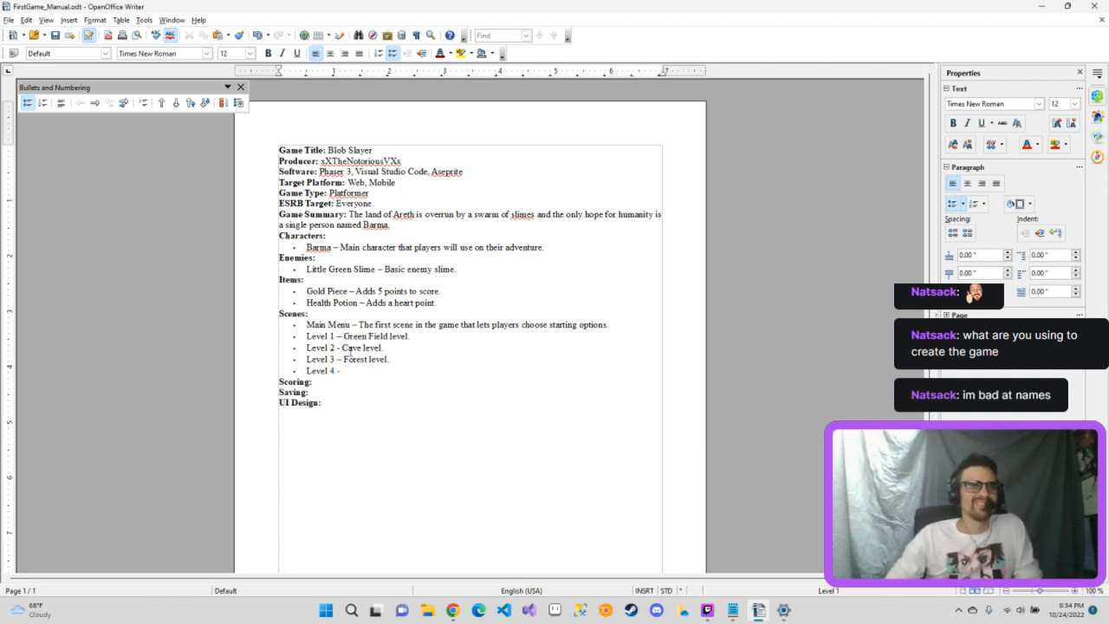
pyautogui.click(343, 348)
pyautogui.write('Dark')
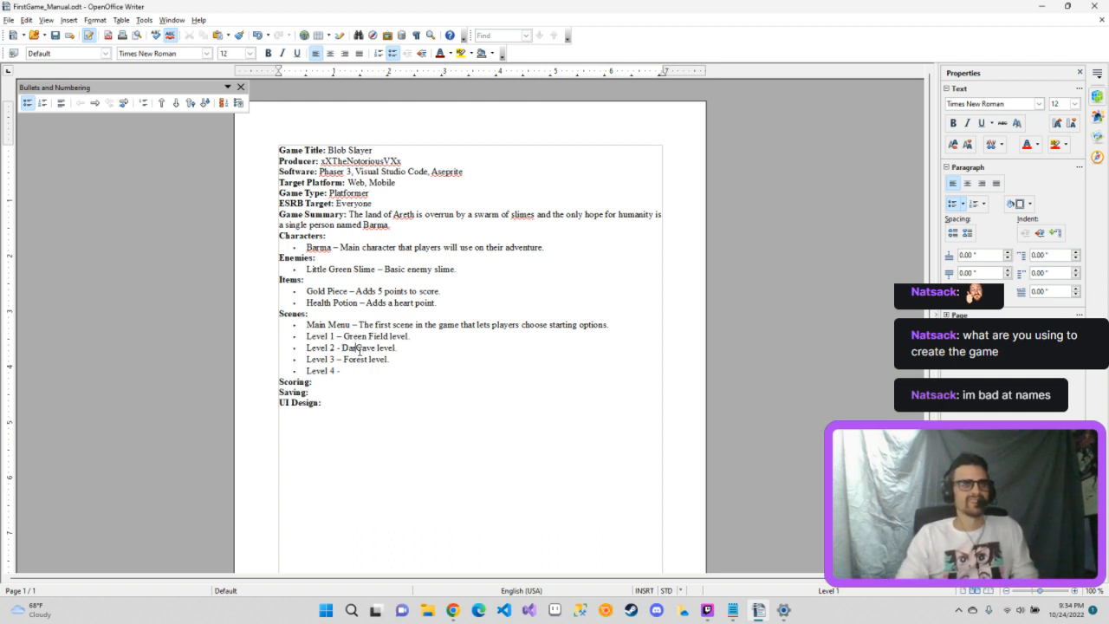
pyautogui.click(344, 358)
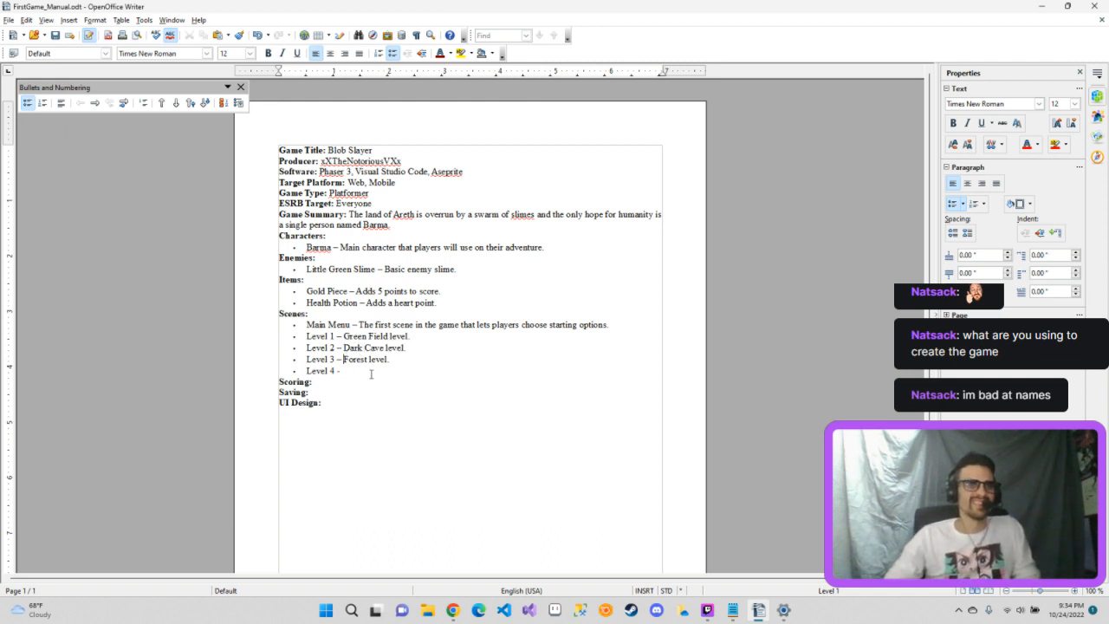
pyautogui.write('Creepy')
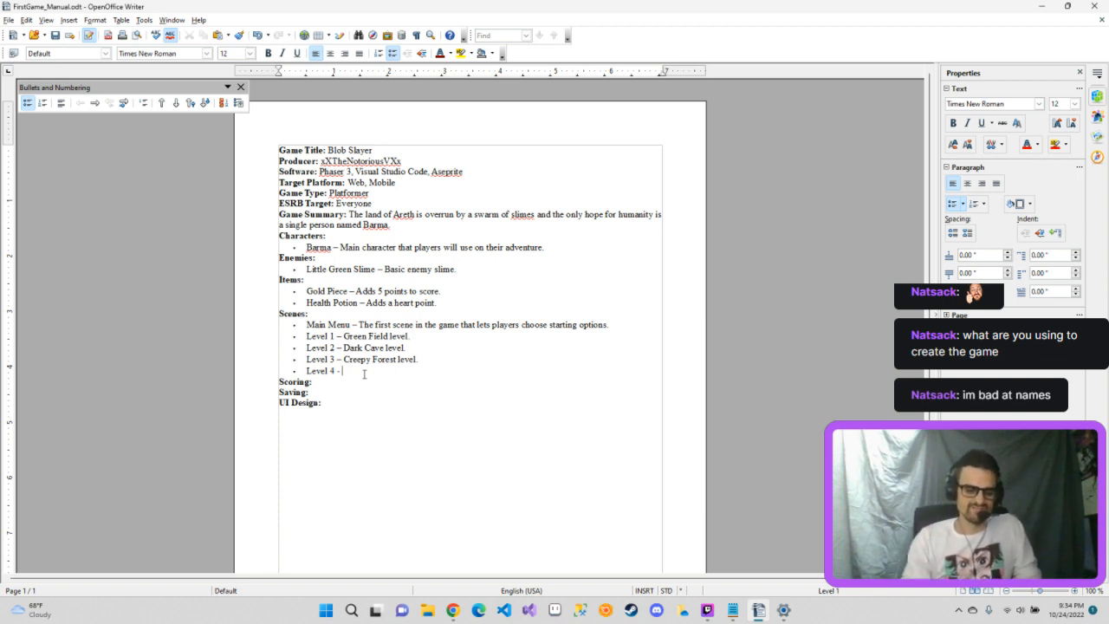
# Step: Describe Level 4 in the Scenes list as "Burning Fields level."
pyautogui.write('Burning ')
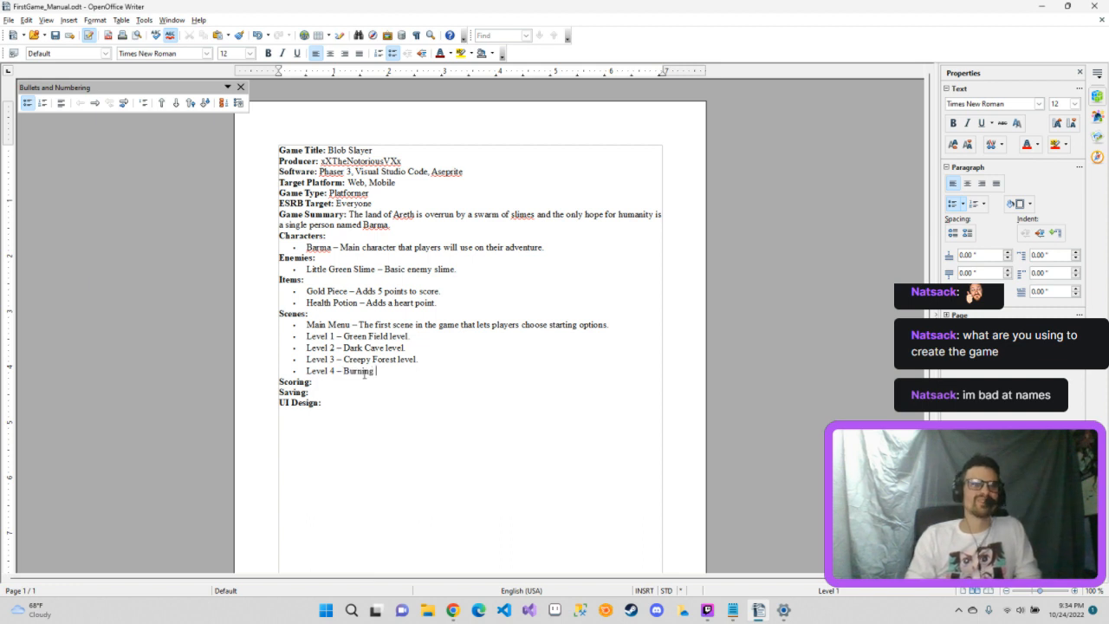
pyautogui.write('F')
pyautogui.press('BackSpace')
pyautogui.press('BackSpace')
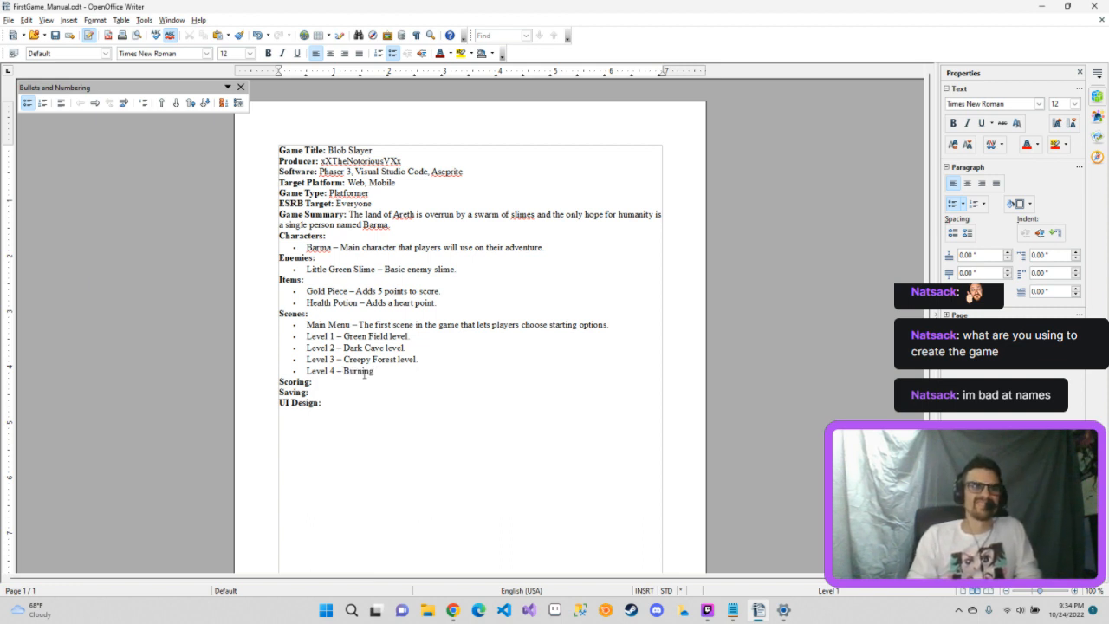
pyautogui.write('fie')
pyautogui.press('BackSpace')
pyautogui.press('BackSpace')
pyautogui.press('BackSpace')
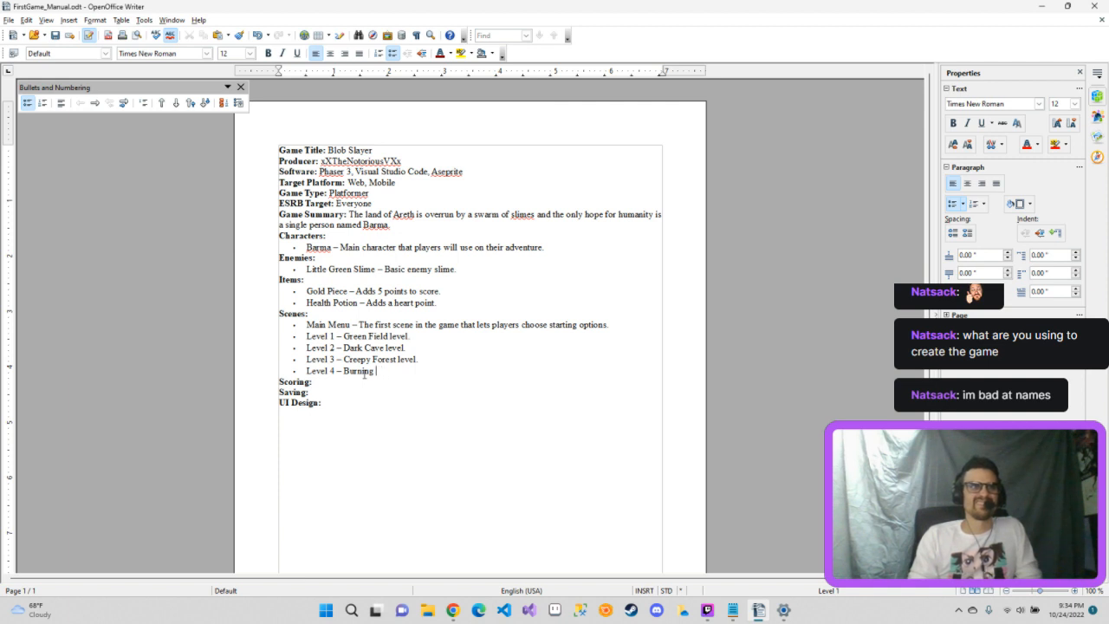
pyautogui.write('Fields')
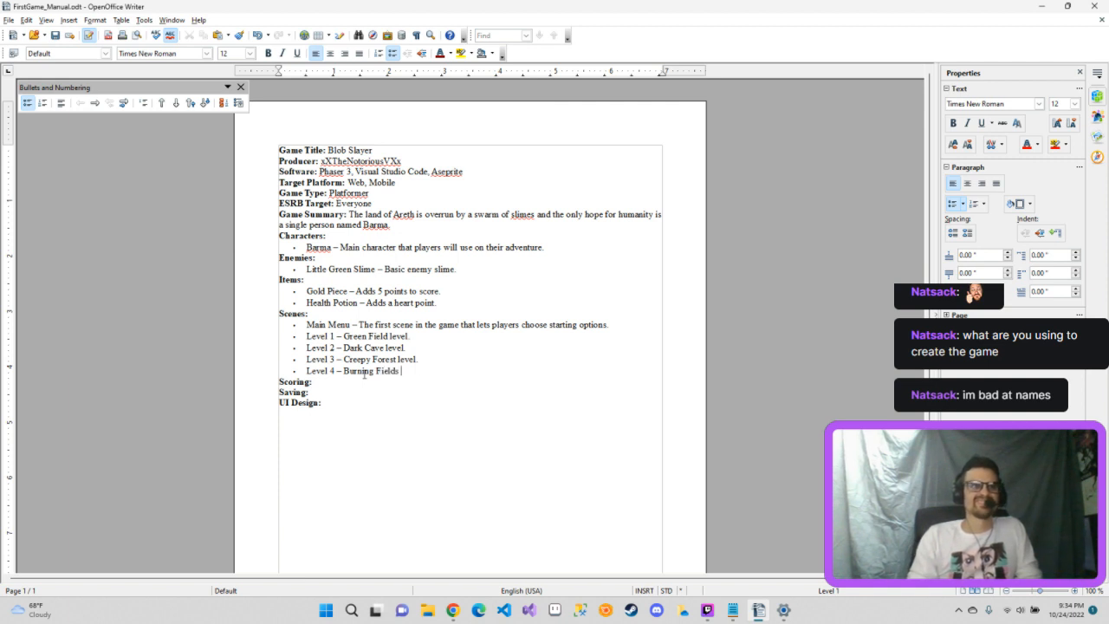
pyautogui.write(' level.')
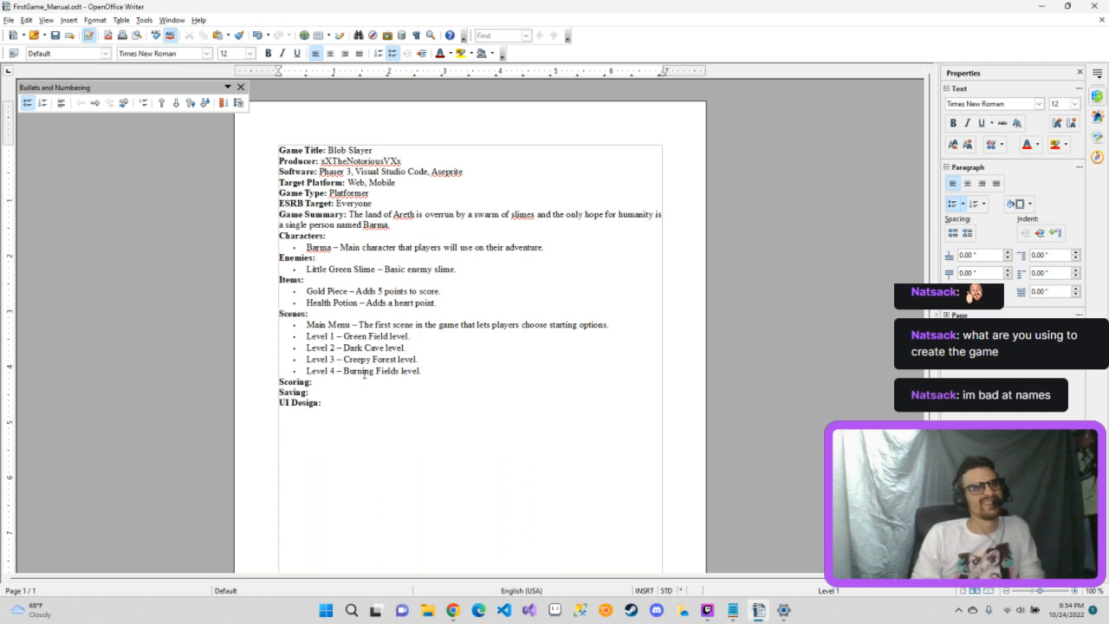
# Step: Add a new bullet "Level 5 – Castle level." below Level 4 in the Scenes list
pyautogui.press('Return')
pyautogui.write('L')
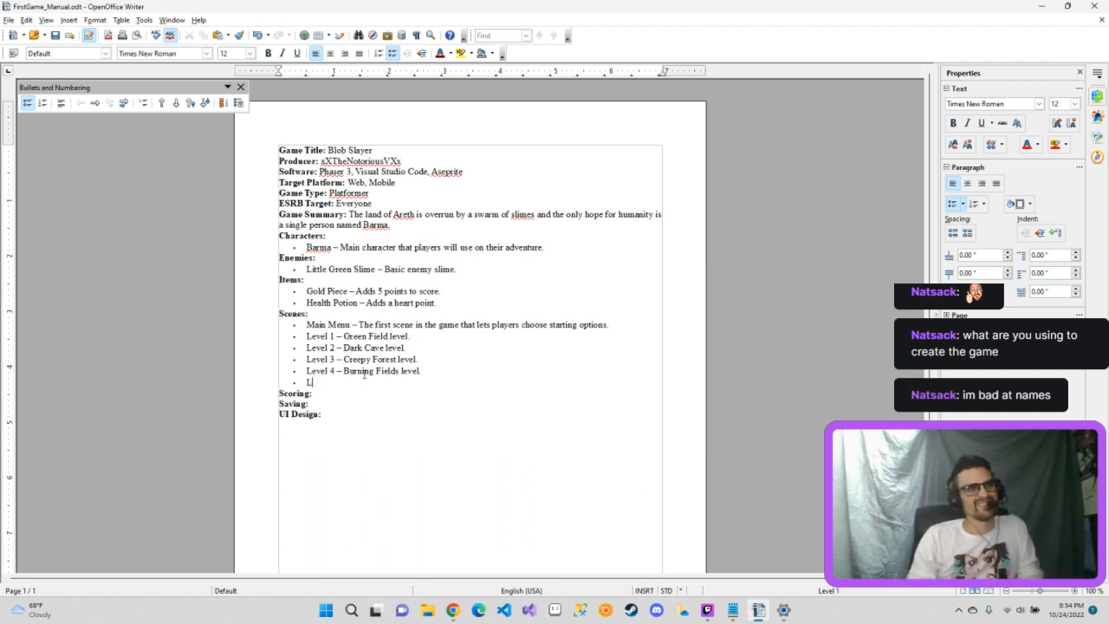
pyautogui.write('evel 5')
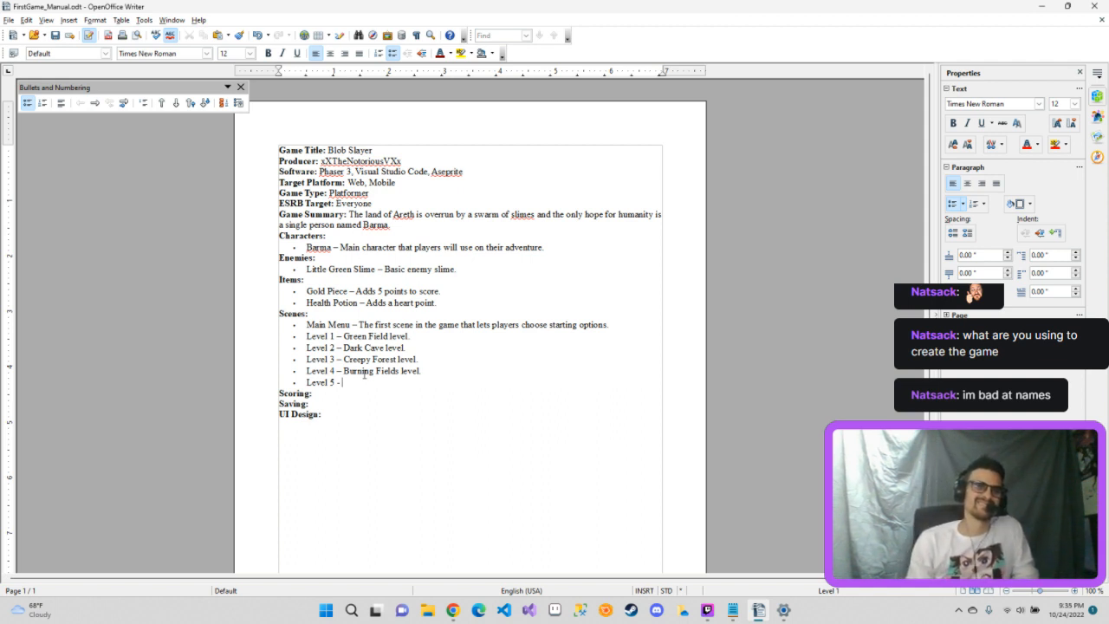
pyautogui.write('- Ca')
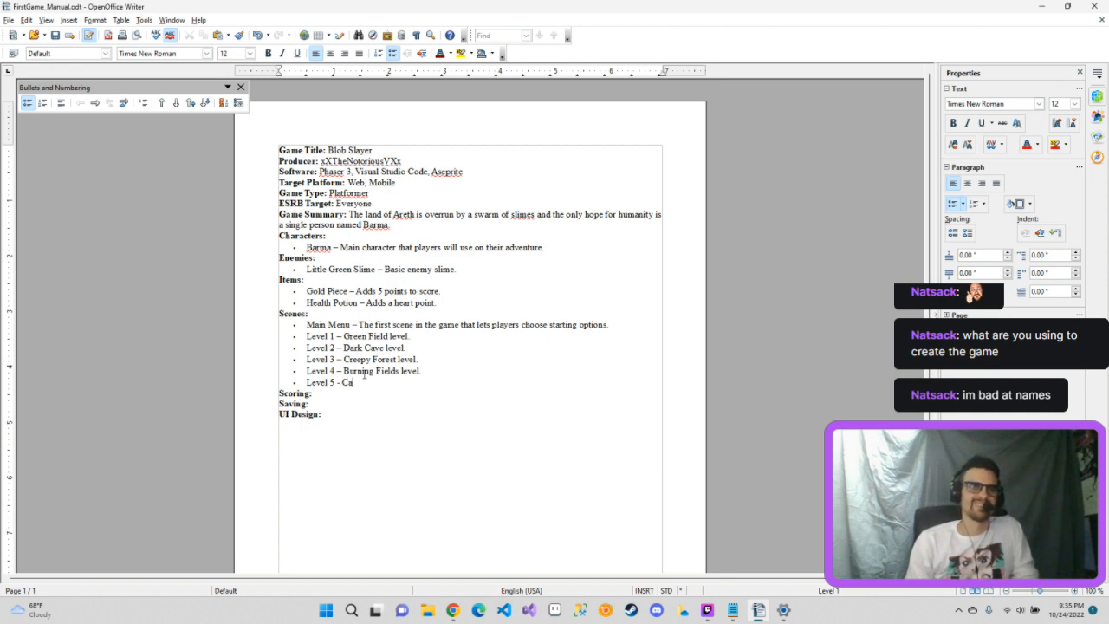
pyautogui.write('stle level')
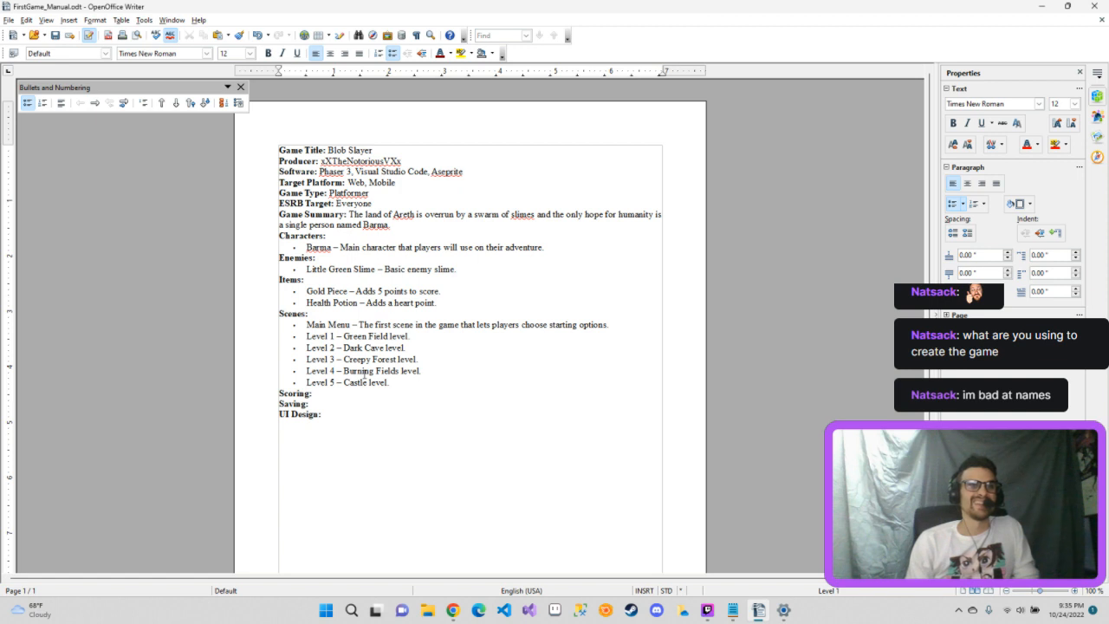
# Step: Add a new bullet "Level 6 -" below Level 5 in the Scenes list
pyautogui.press('Return')
pyautogui.write('Leve')
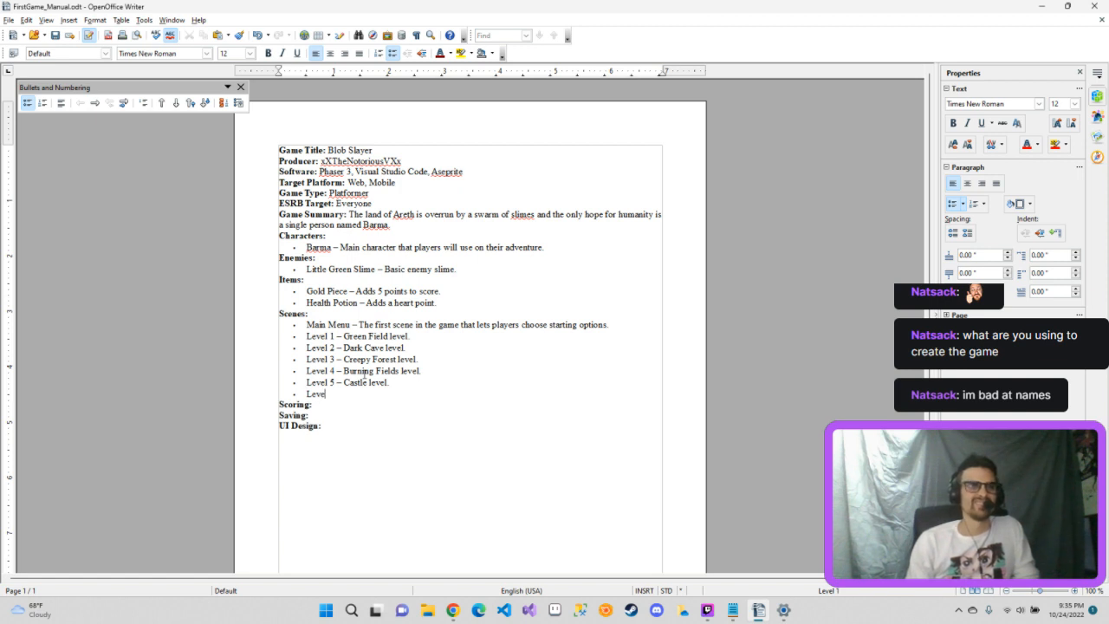
pyautogui.write('l 6 -')
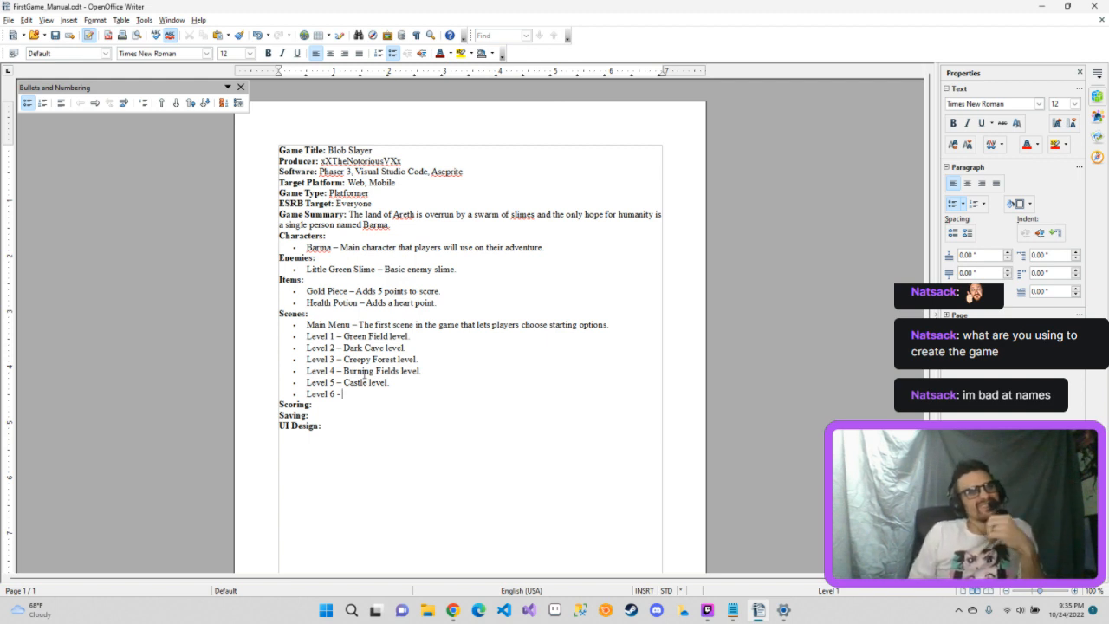
# Step: Expand the Level 5 description to "Climb Castle level."
pyautogui.press('Up')
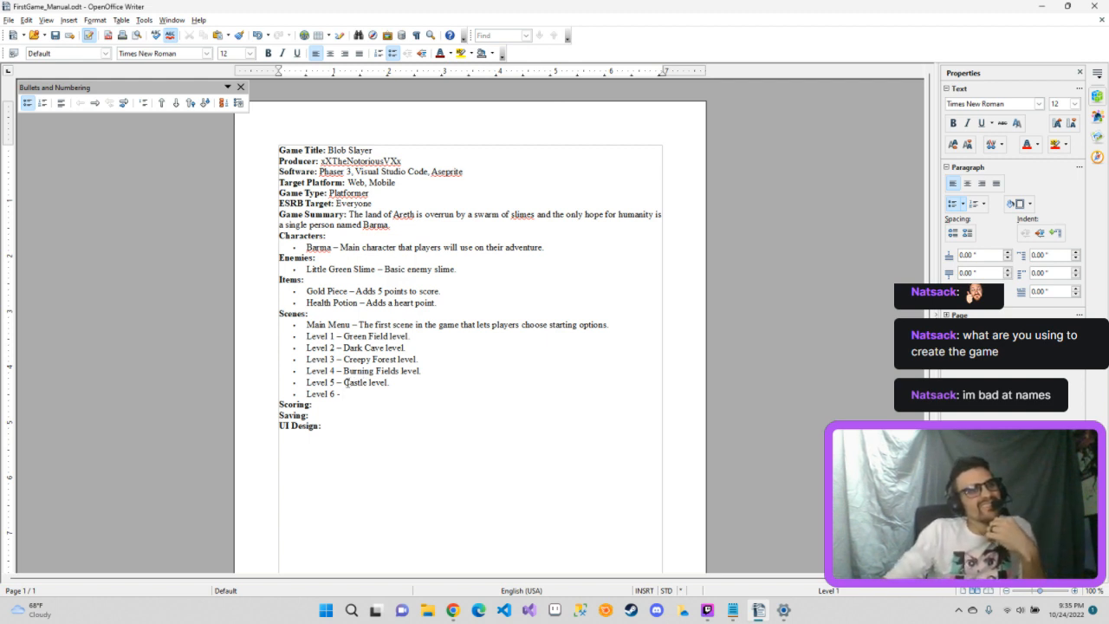
pyautogui.write('Clim')
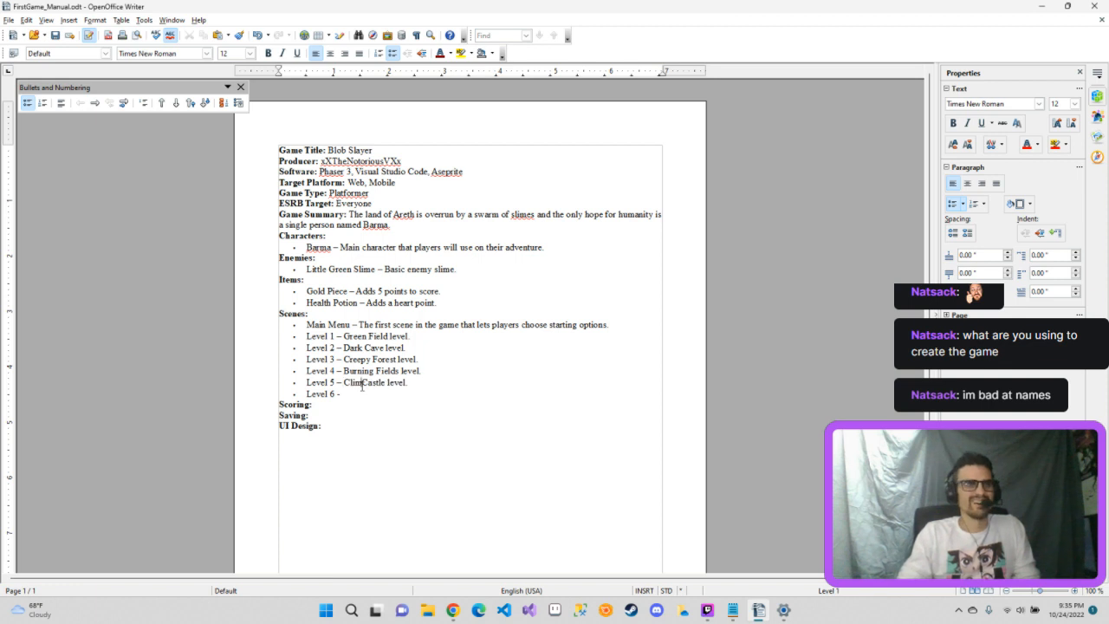
pyautogui.write('b ')
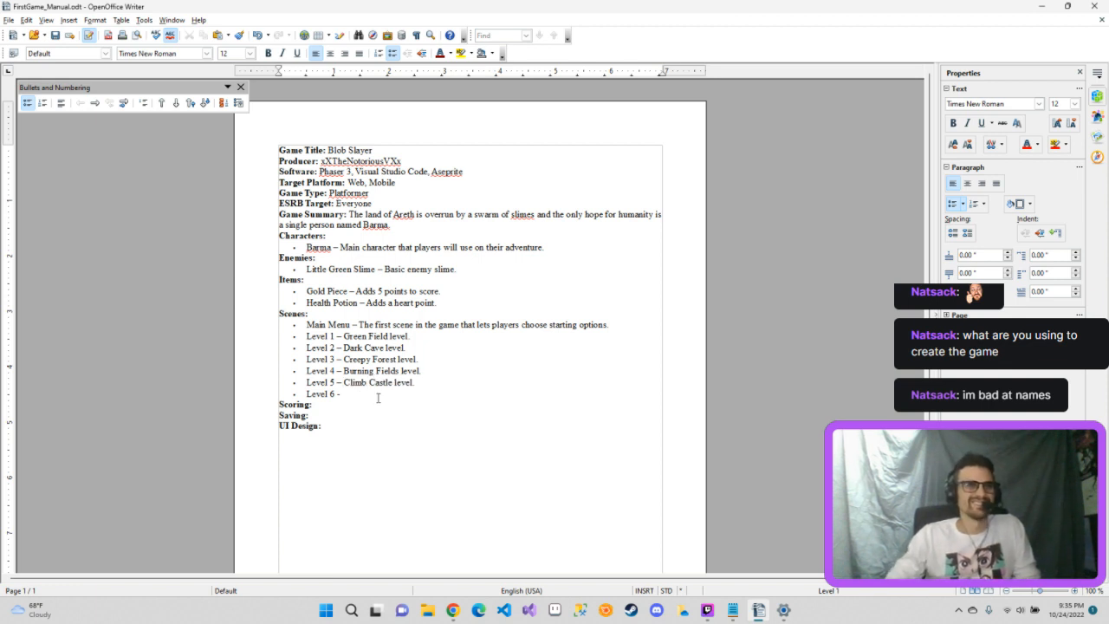
# Step: Describe Level 6 as "Top of Castle (Boss Battle)." and change the Level 1 description to "Green Fields level."
pyautogui.write('/lol')
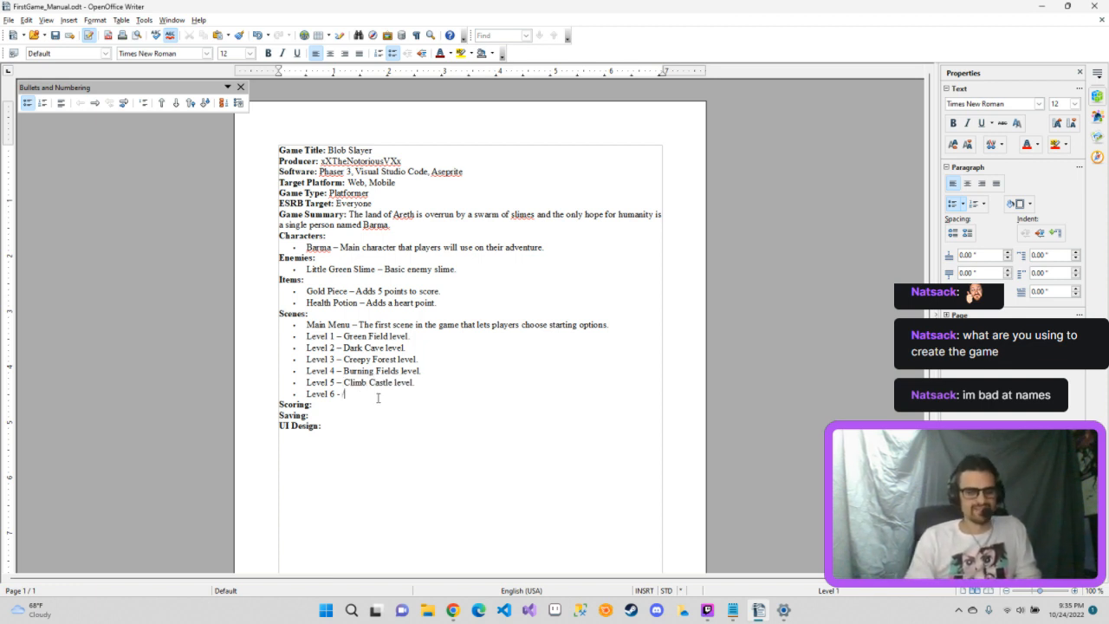
pyautogui.press('BackSpace')
pyautogui.press('BackSpace')
pyautogui.press('BackSpace')
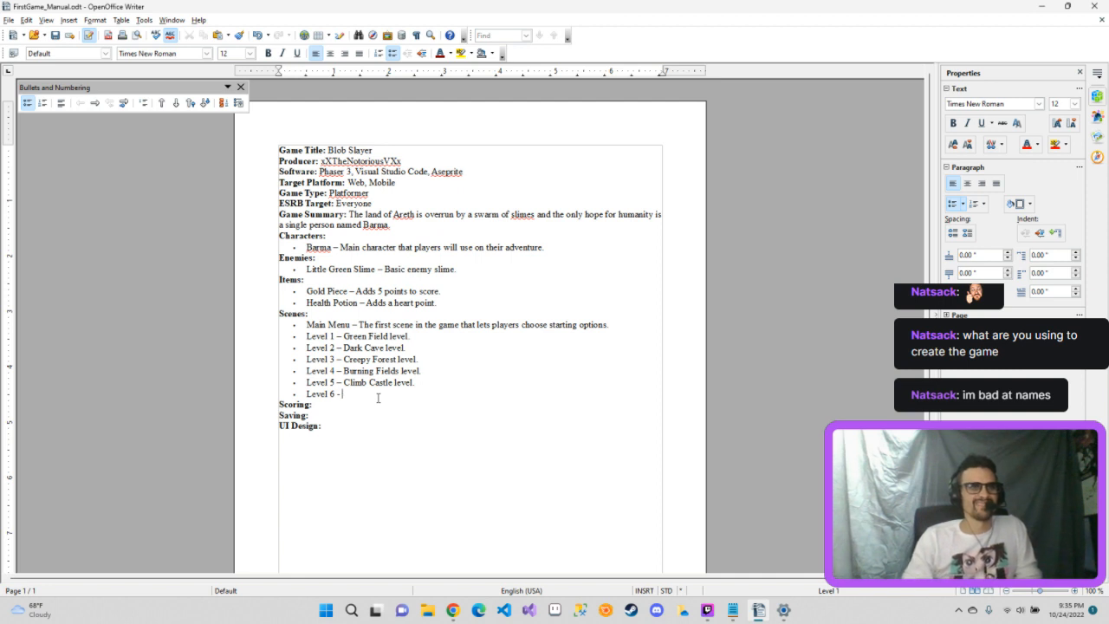
pyautogui.press('BackSpace')
pyautogui.write('Top of ')
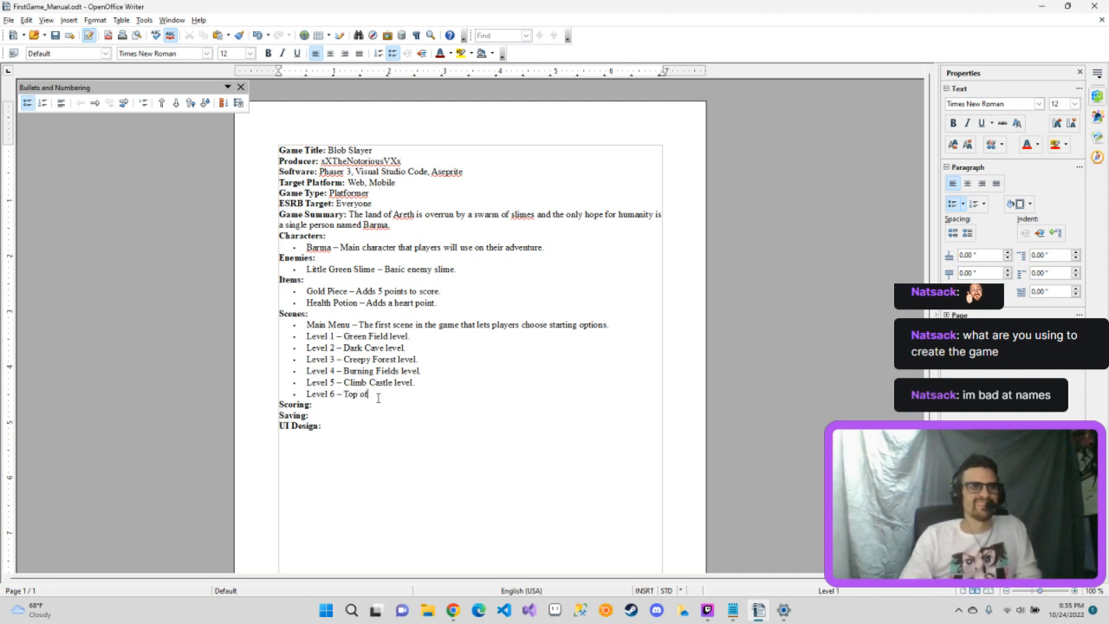
pyautogui.write('Castle ')
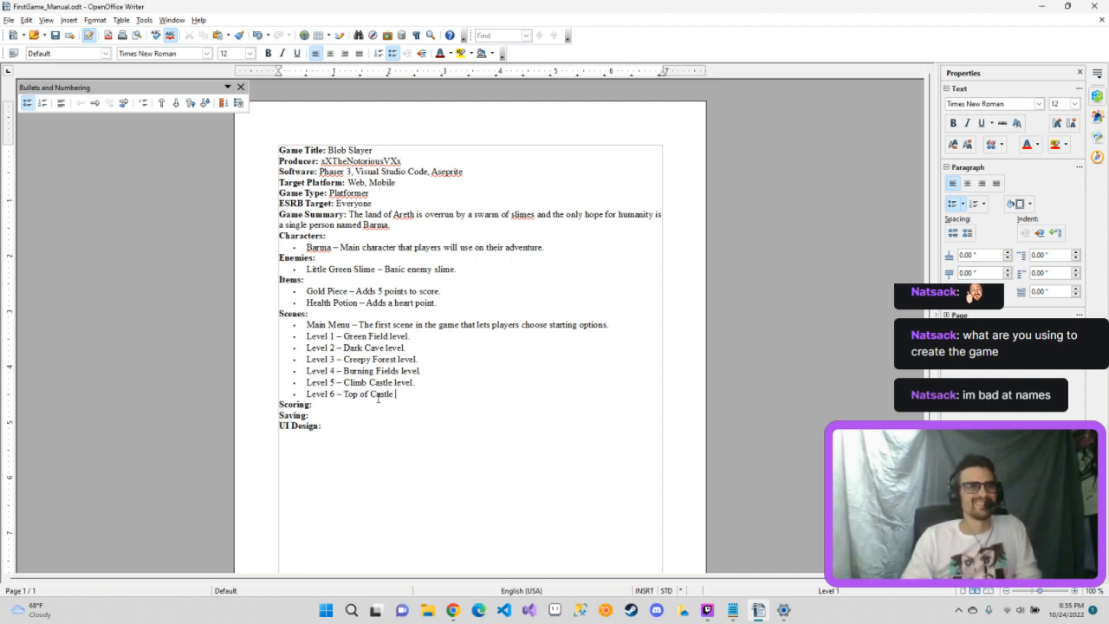
pyautogui.write('(Bos')
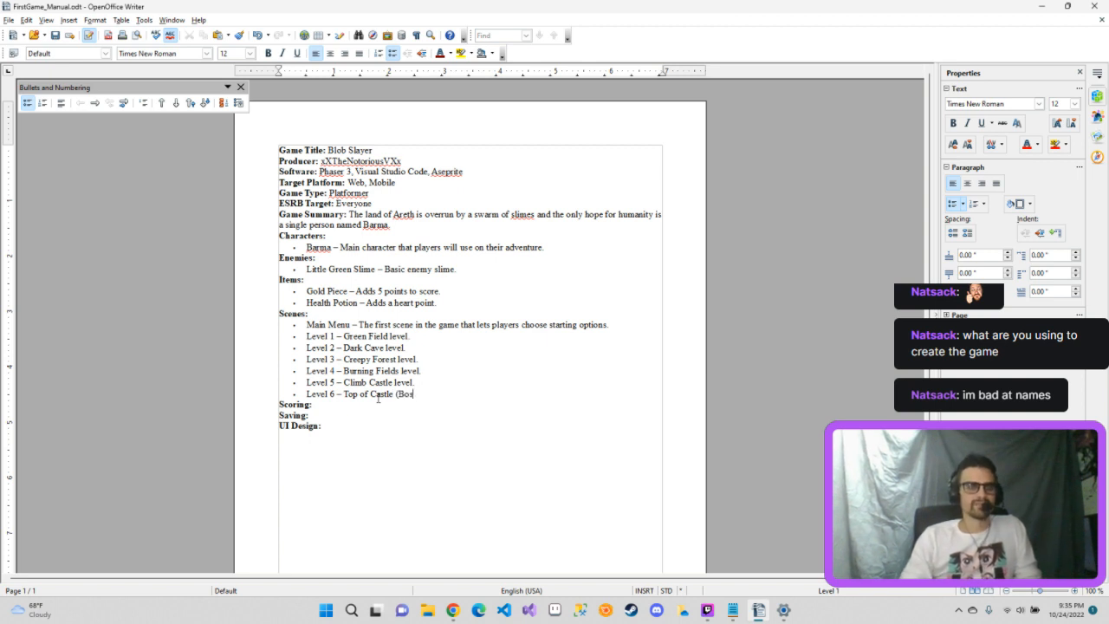
pyautogui.write('s ')
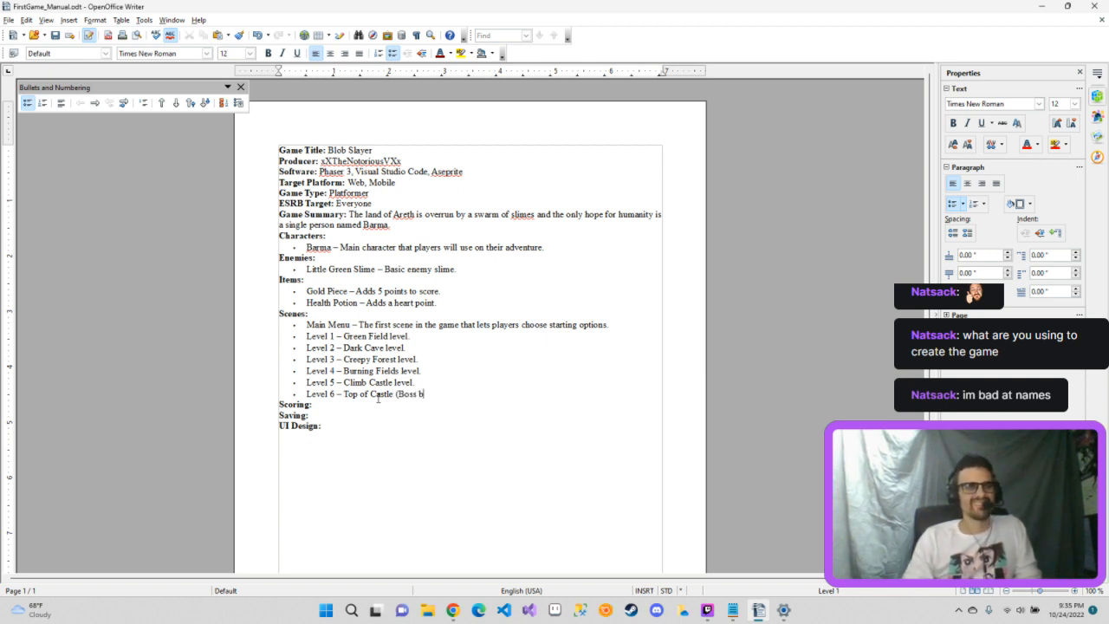
pyautogui.write('b')
pyautogui.press('BackSpace')
pyautogui.write('Battl')
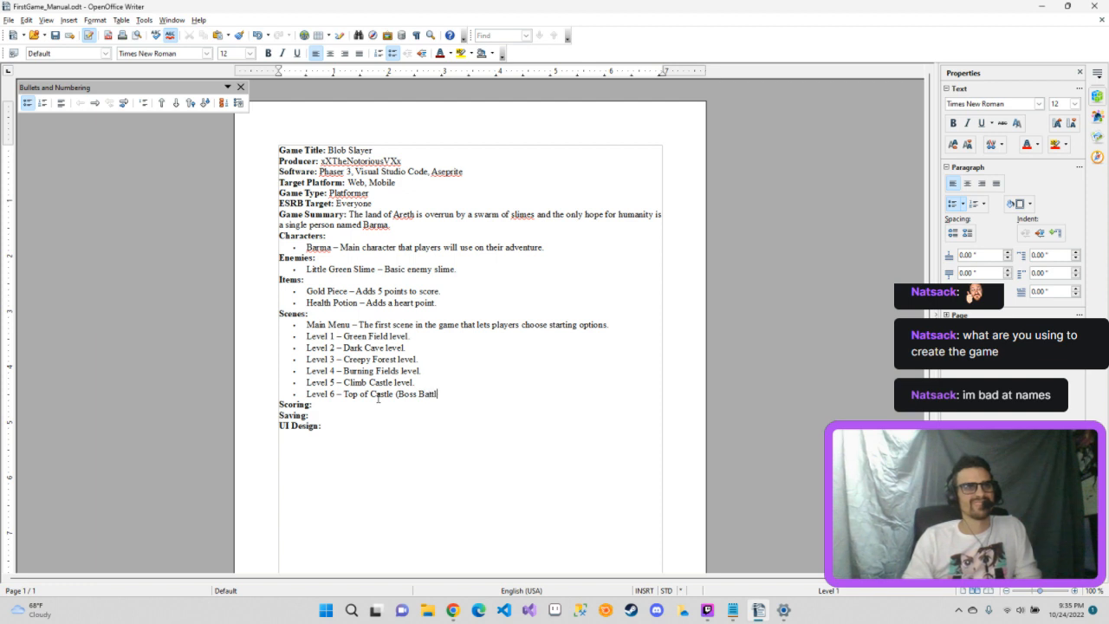
pyautogui.write('e)')
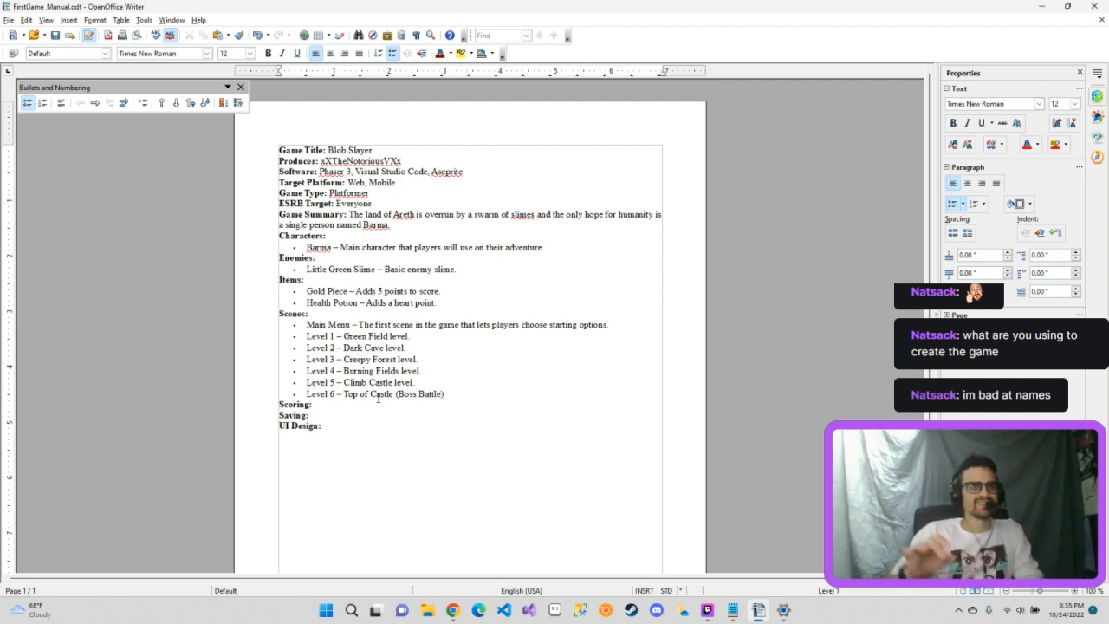
pyautogui.write('.')
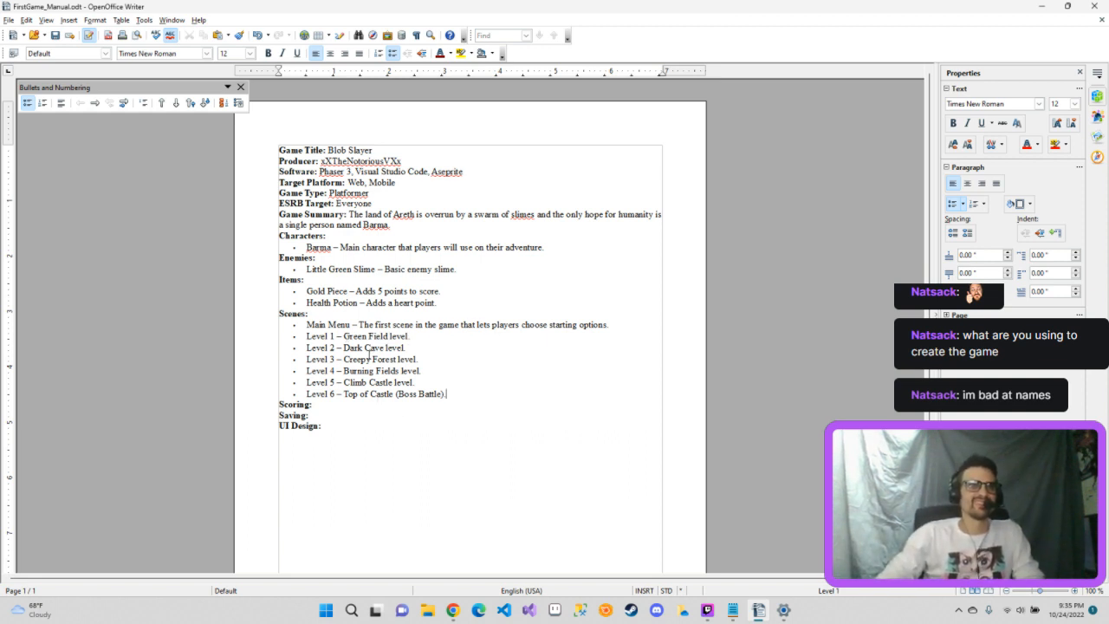
pyautogui.click(390, 336)
pyautogui.write('s')
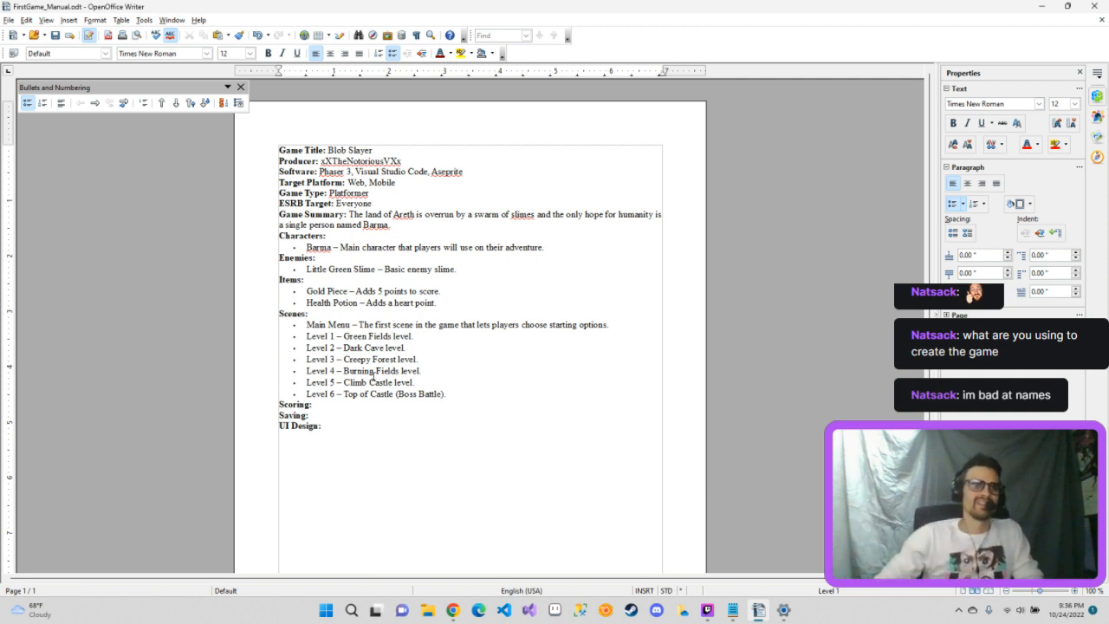
# Step: Fill in the Scoring entry with the non-bold text "Collecting coins and defeating monsters"
pyautogui.click(340, 404)
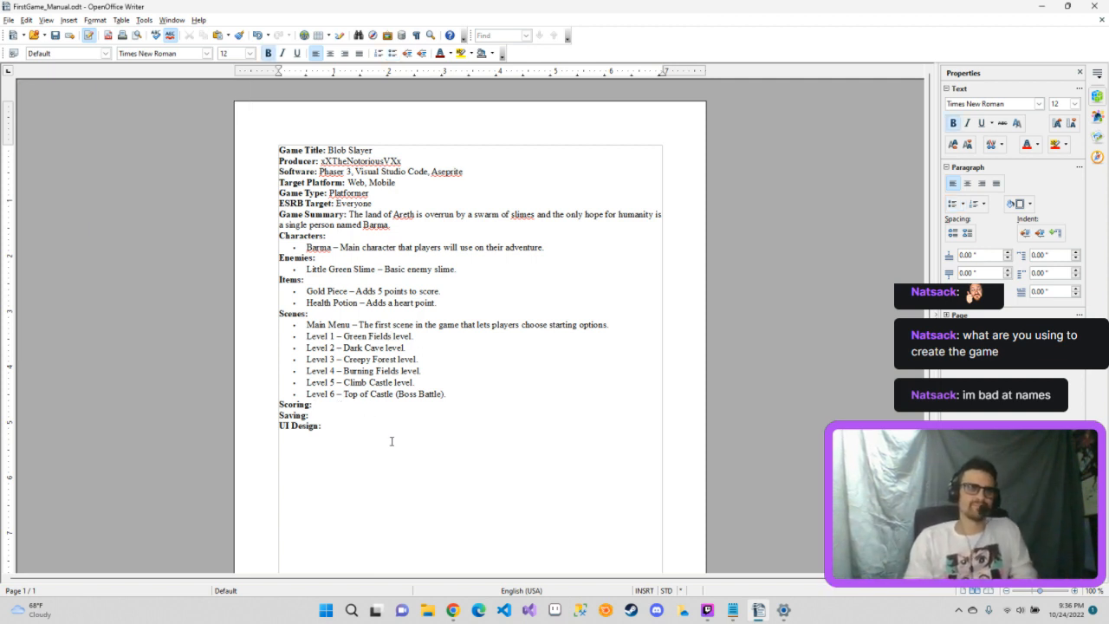
pyautogui.write('Col')
pyautogui.press('BackSpace')
pyautogui.press('BackSpace')
pyautogui.press('BackSpace')
pyautogui.press('BackSpace')
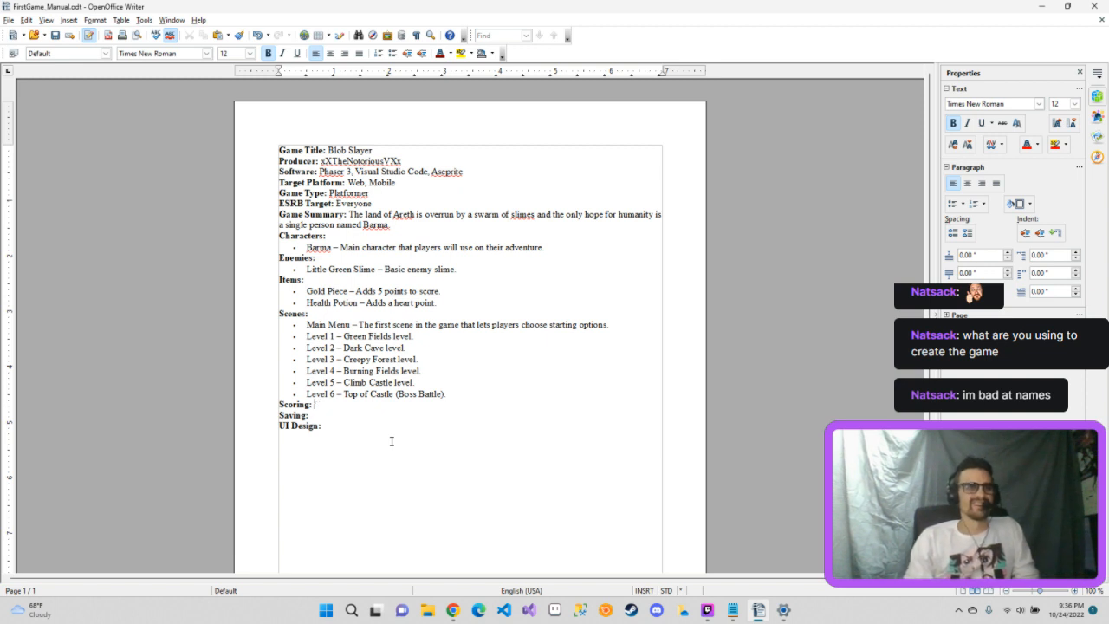
pyautogui.click(267, 53)
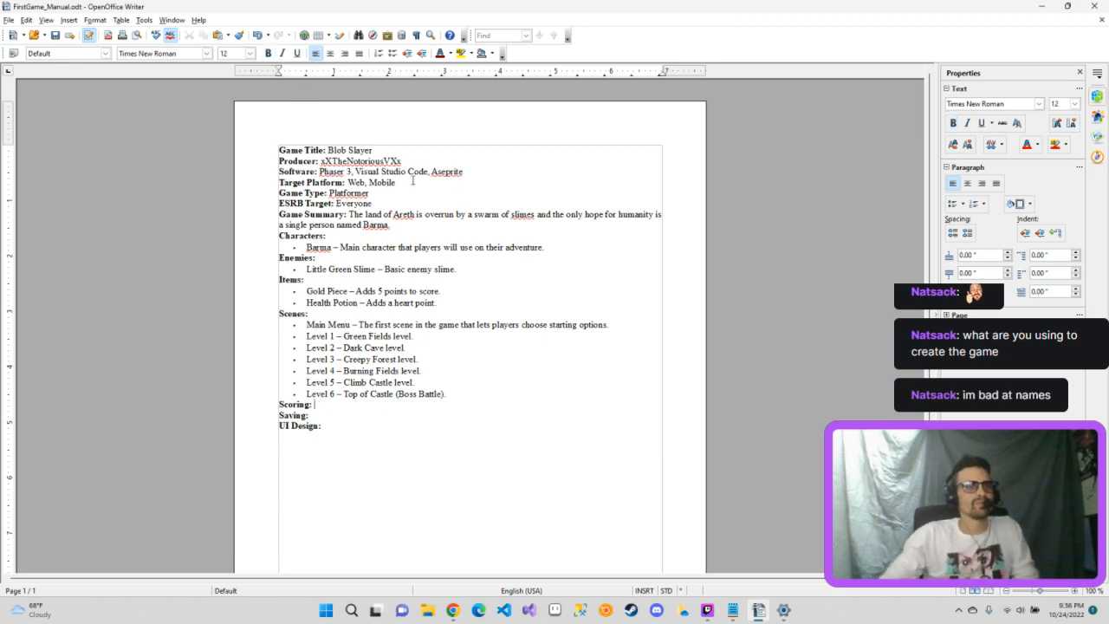
pyautogui.write('Collec')
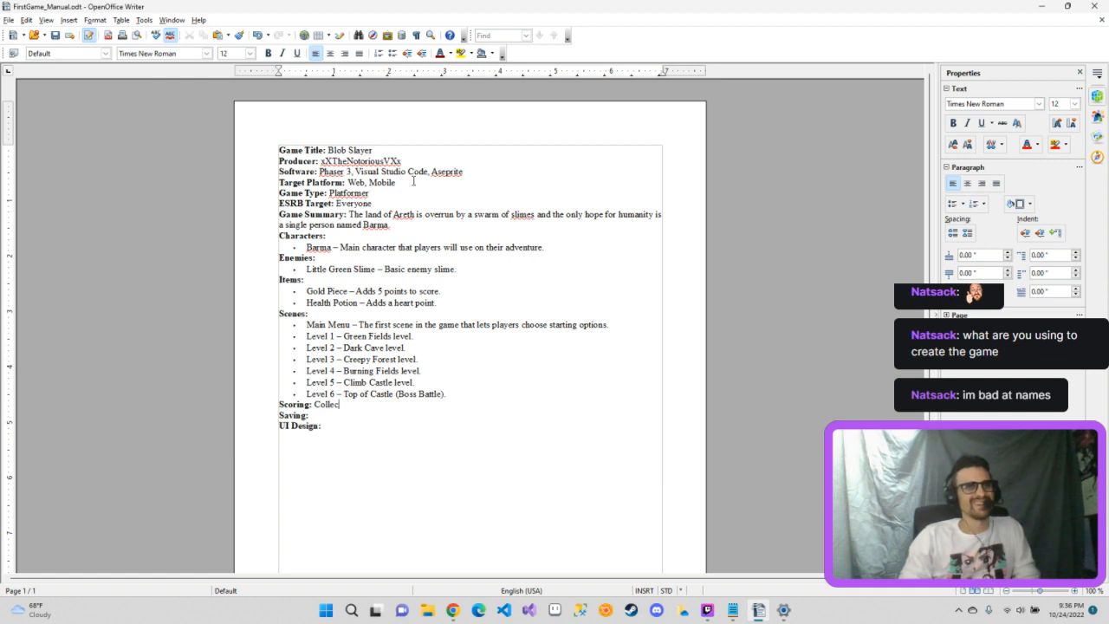
pyautogui.write('ting coins and')
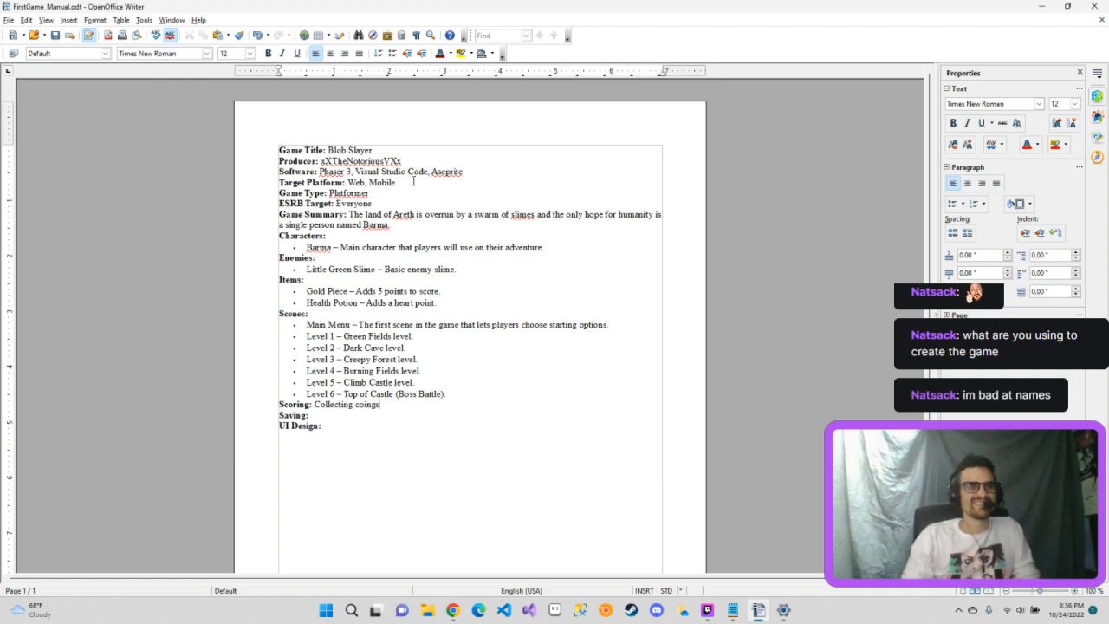
pyautogui.write(' defea')
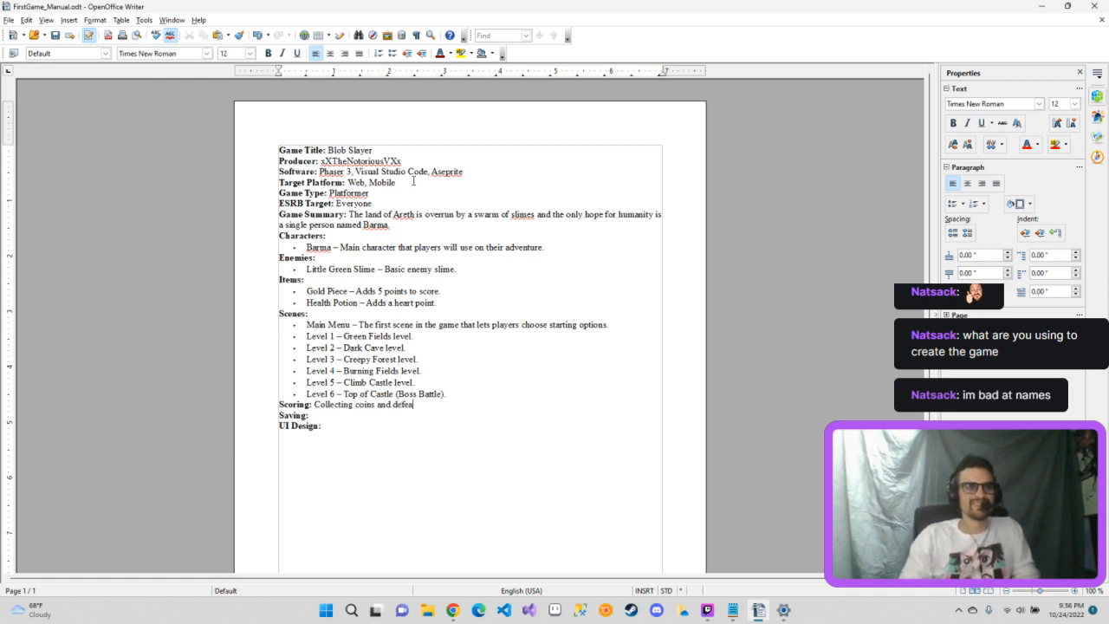
pyautogui.write('ting monsters')
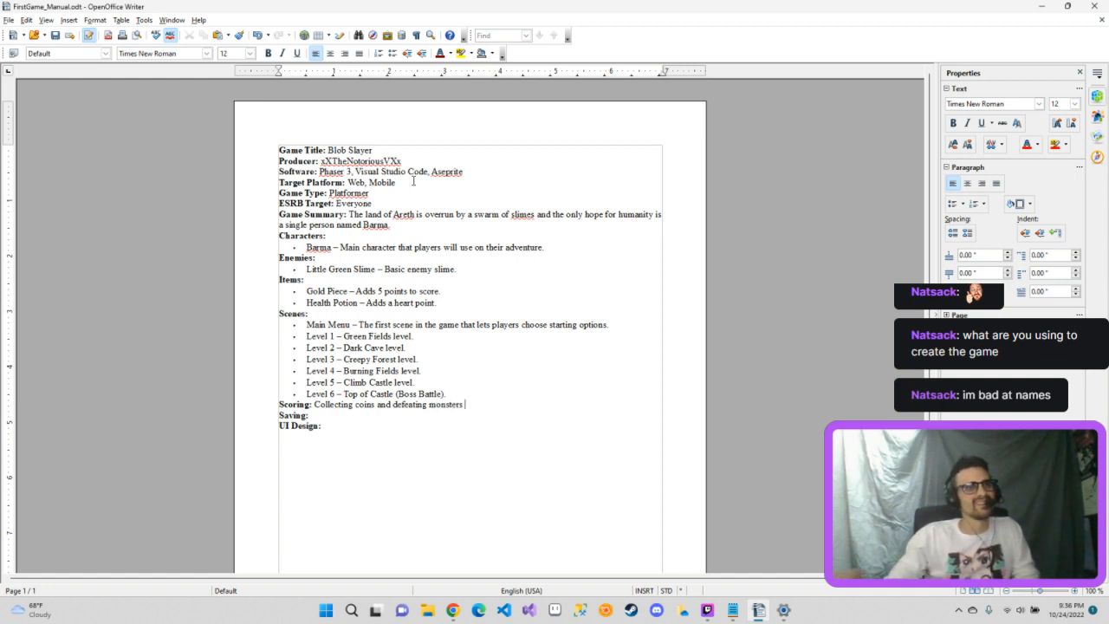
# Step: Insert an unbulleted blank line after the last bullet of the Scenes, Items, Enemies and Characters lists
pyautogui.click(453, 396)
pyautogui.hotkey('shift', 'Return')
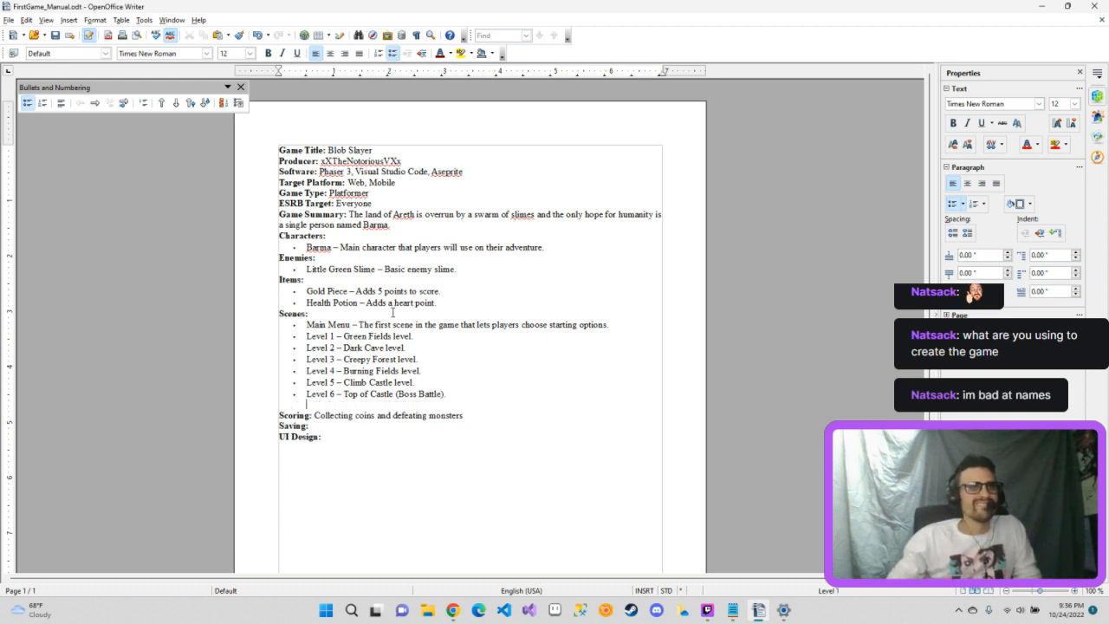
pyautogui.click(447, 302)
pyautogui.hotkey('shift', 'Return')
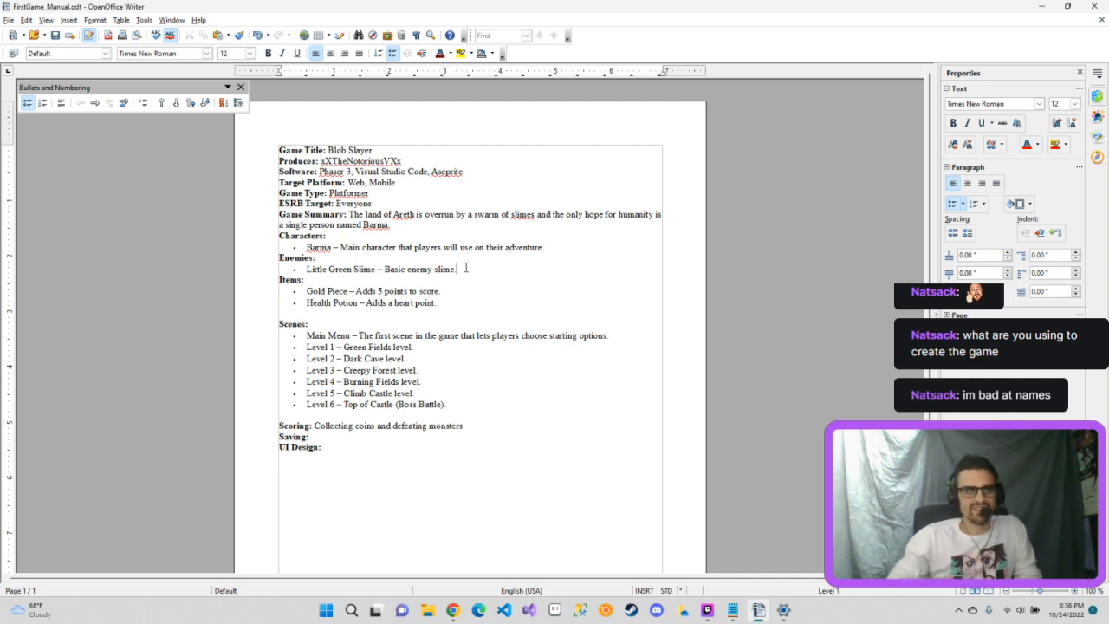
pyautogui.press('Return')
pyautogui.click(555, 248)
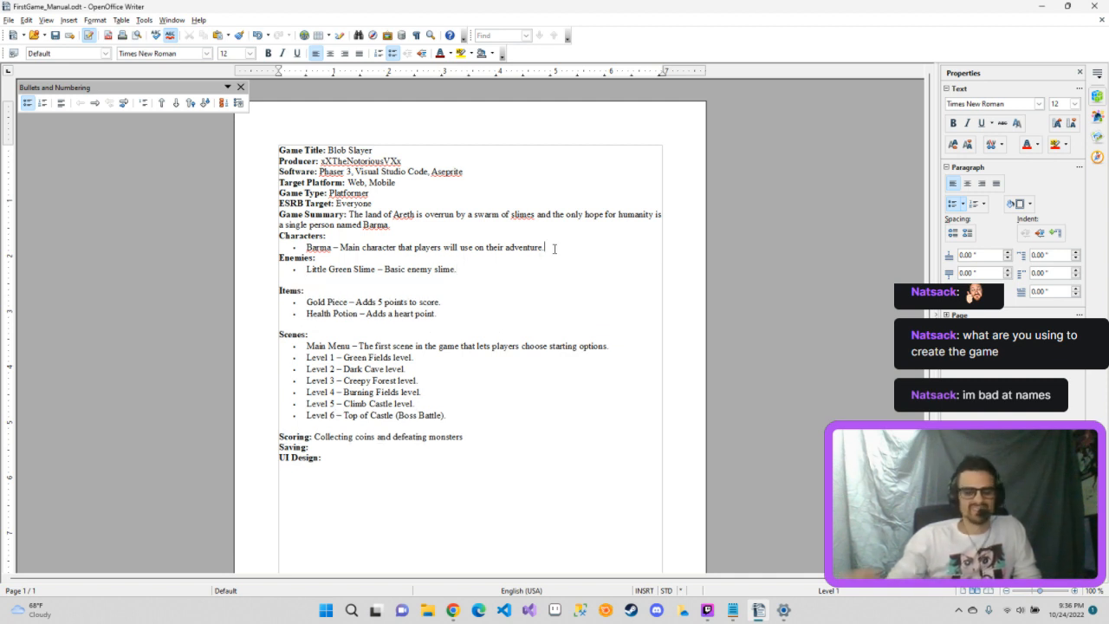
pyautogui.press('Return')
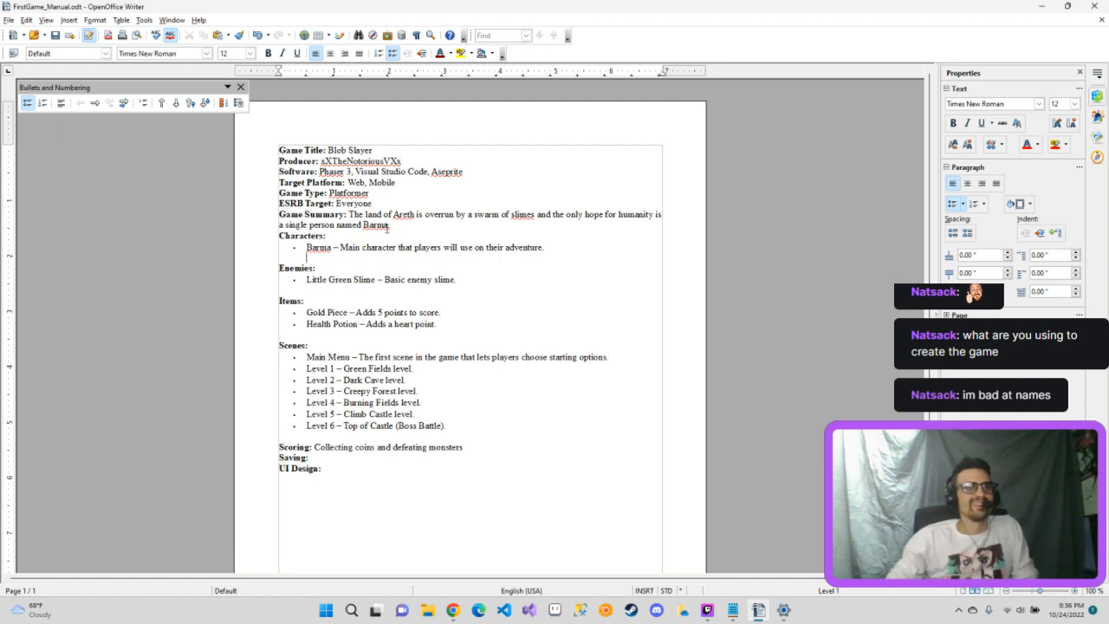
# Step: Insert a blank line after the Game Summary paragraph
pyautogui.click(389, 226)
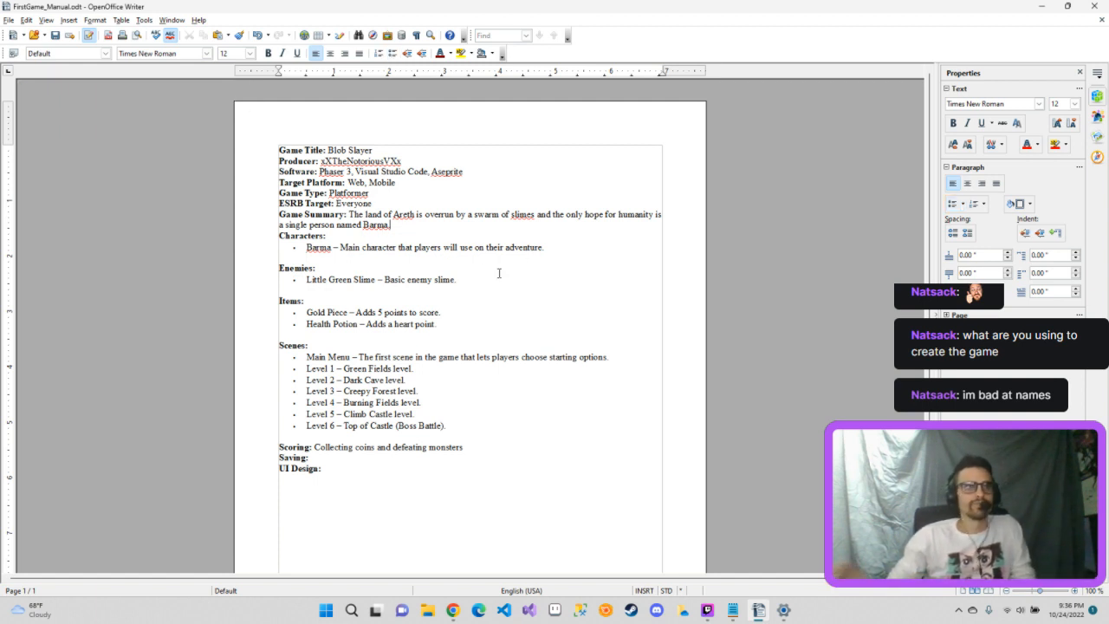
pyautogui.press('Return')
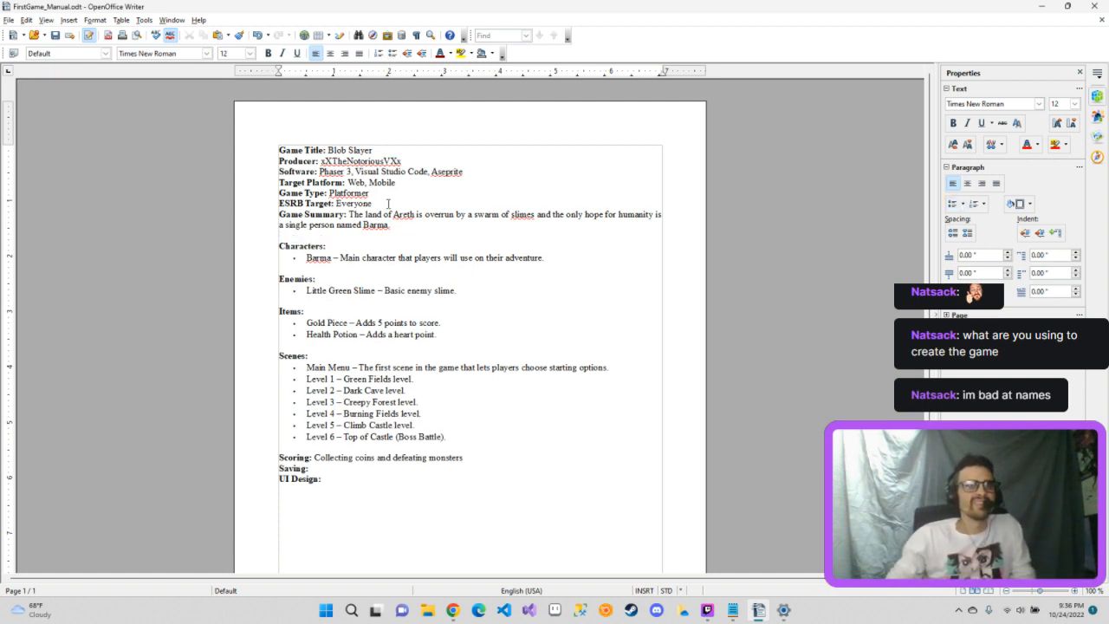
pyautogui.press('Return')
pyautogui.click(378, 196)
pyautogui.press('Return')
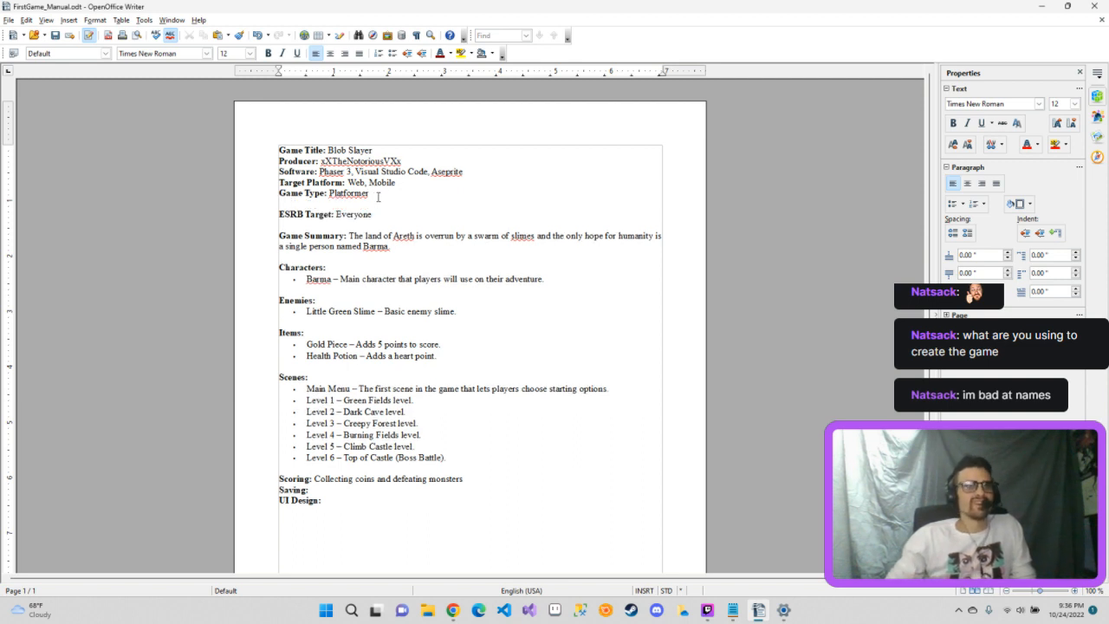
pyautogui.click(376, 226)
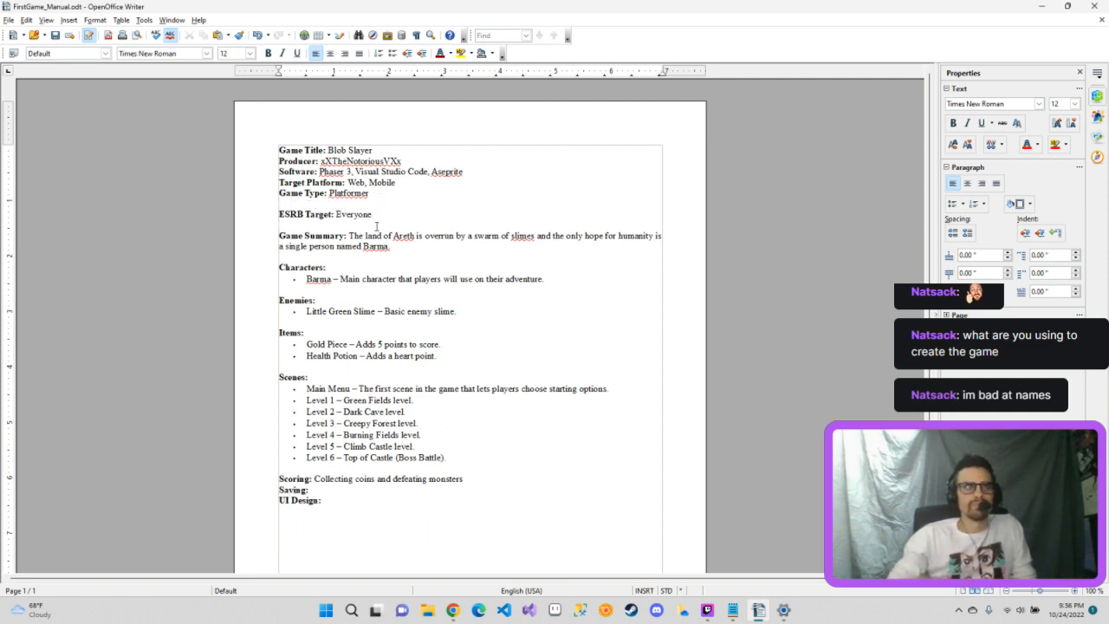
pyautogui.press('BackSpace')
pyautogui.click(352, 203)
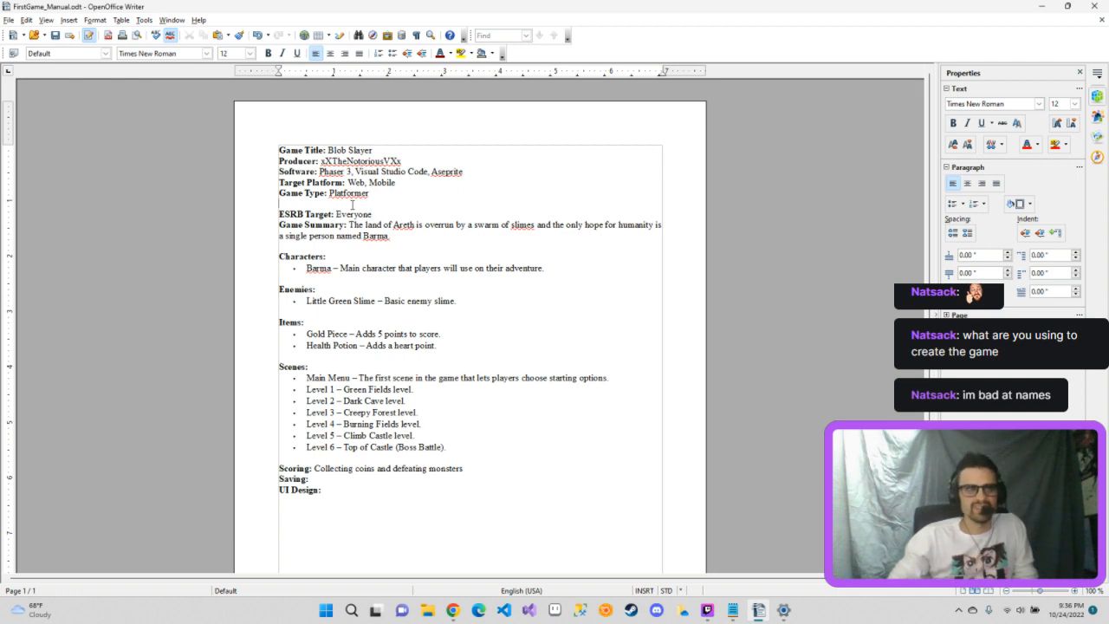
pyautogui.press('BackSpace')
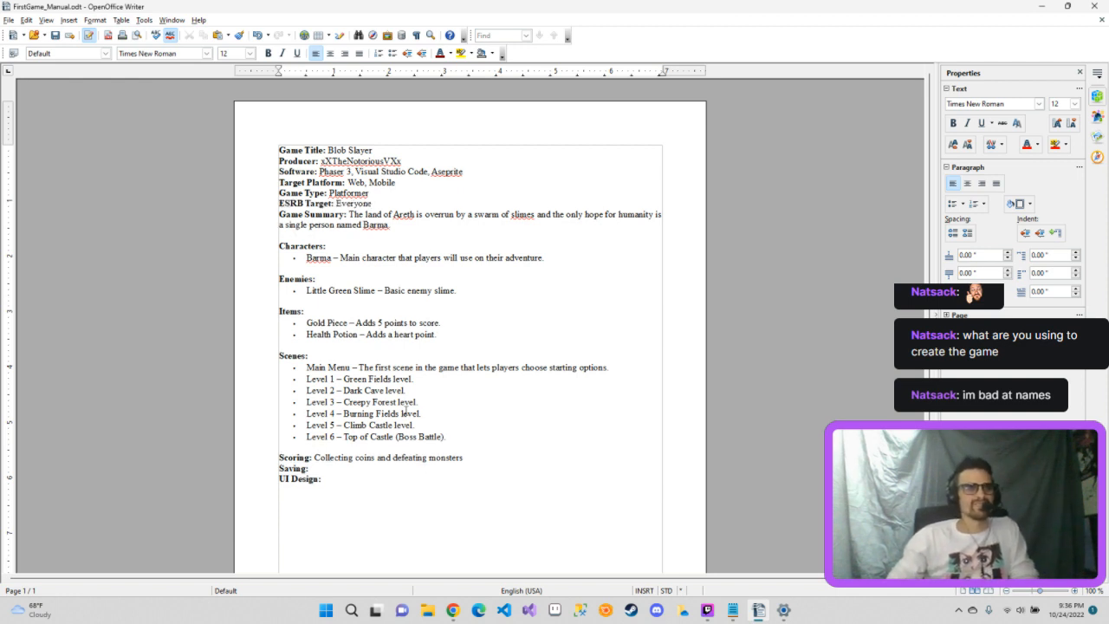
pyautogui.click(391, 496)
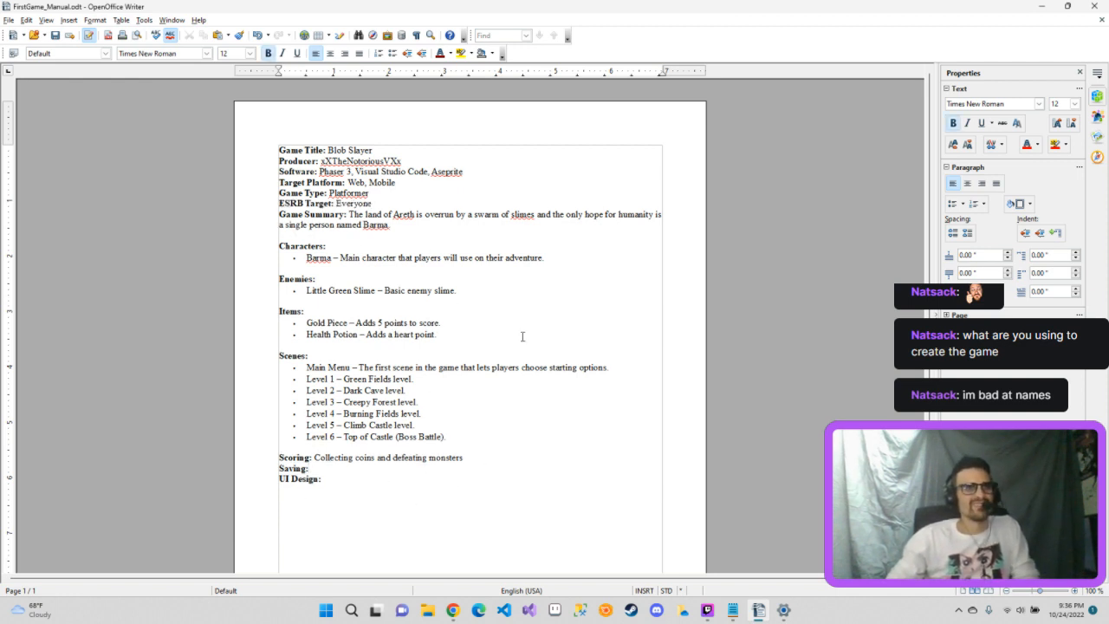
# Step: Insert a blank line after the ESRB Target entry and another above the Game Title entry
pyautogui.click(382, 202)
pyautogui.press('Return')
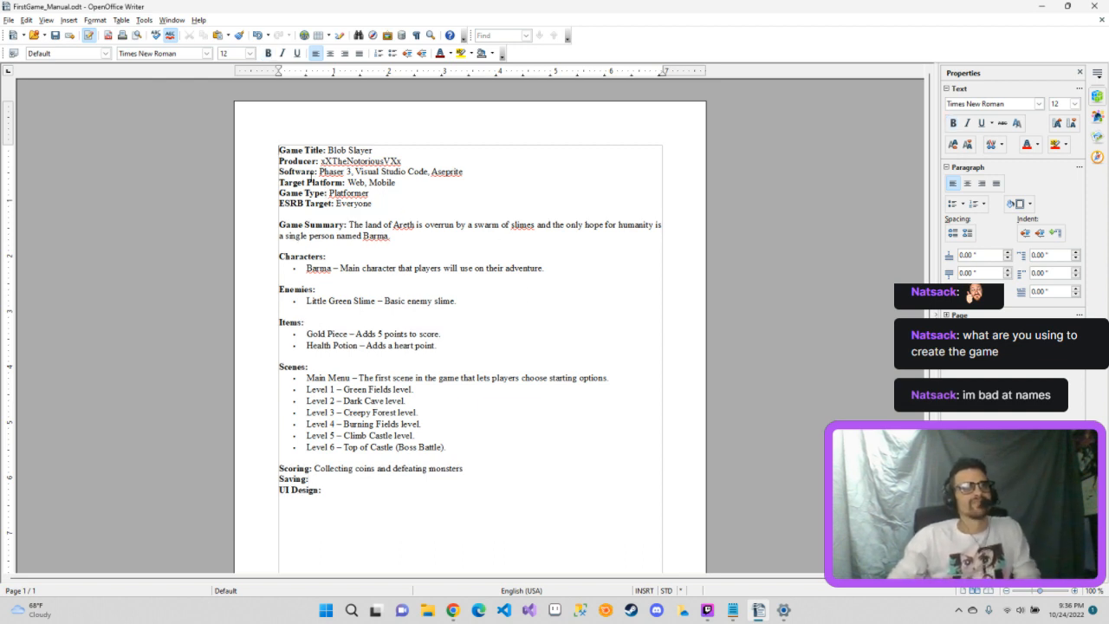
pyautogui.hotkey('ctrl', 'b')
pyautogui.press('Return')
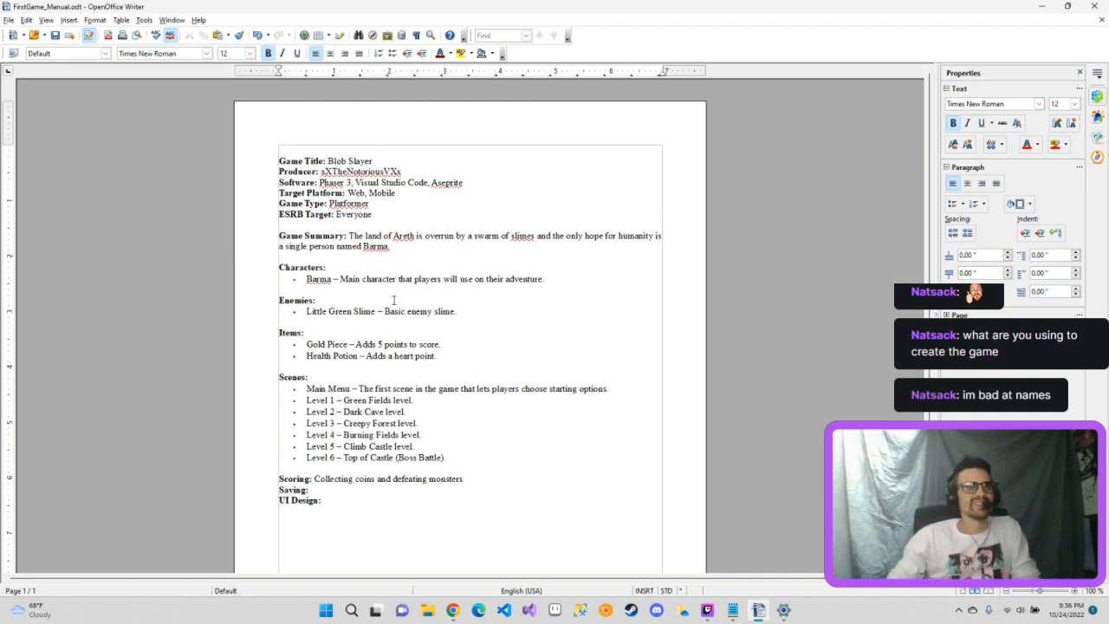
# Step: Insert a blank line between the Saving and UI Design entries
pyautogui.click(587, 369)
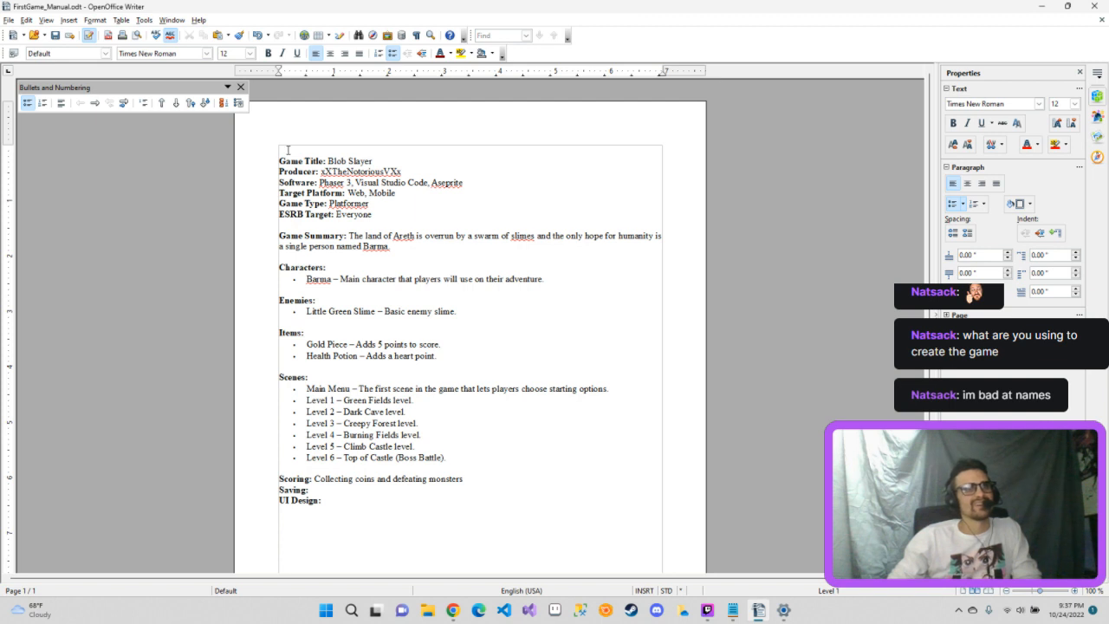
pyautogui.click(417, 525)
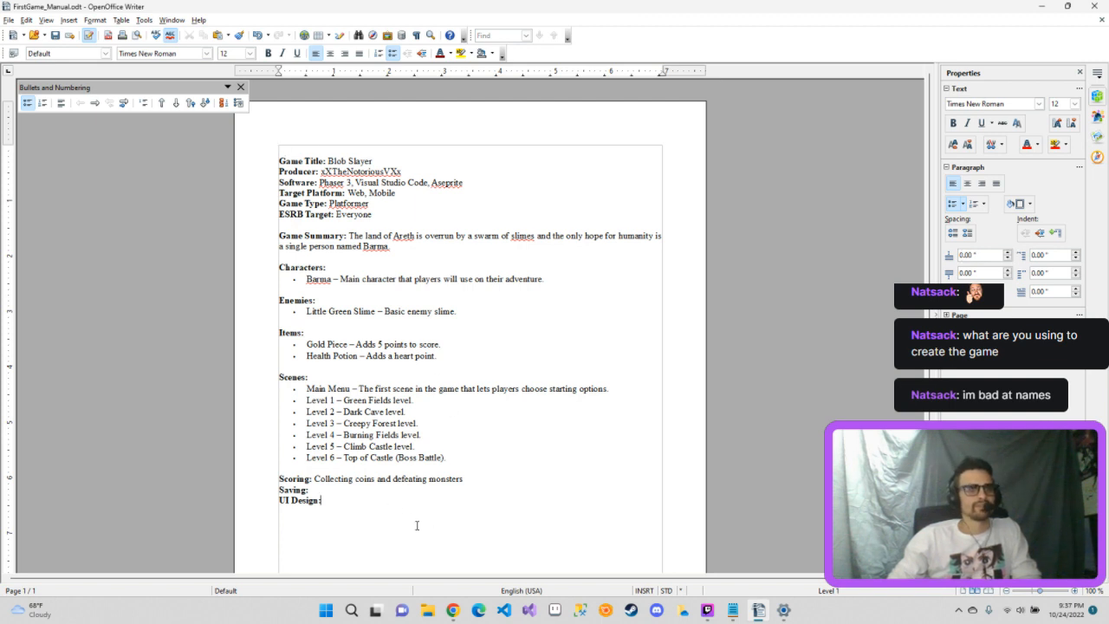
pyautogui.click(388, 487)
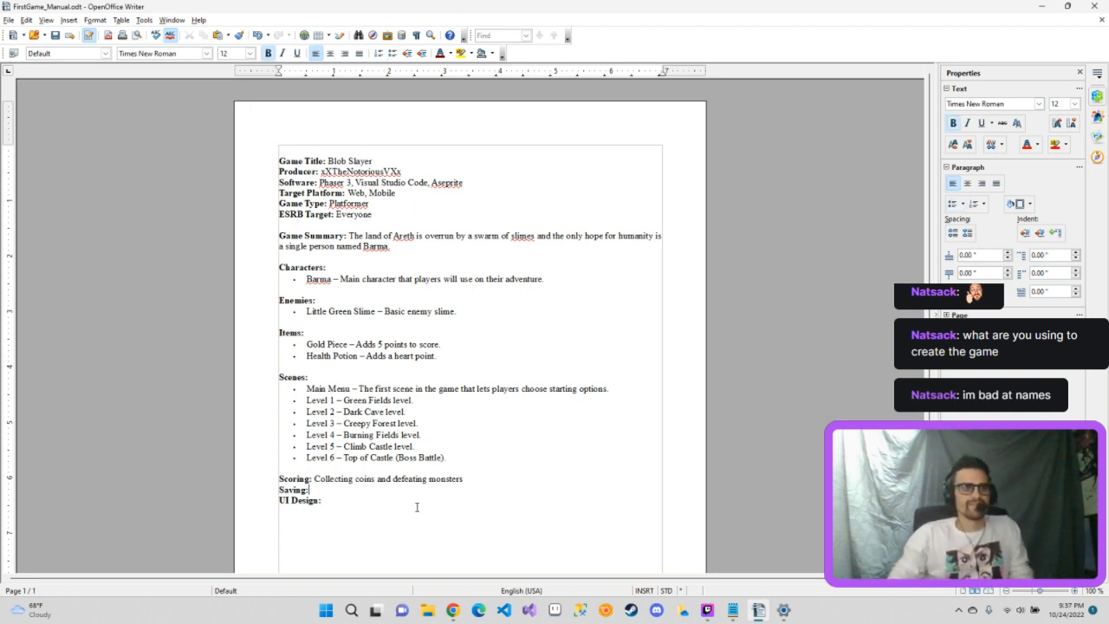
pyautogui.press('Return')
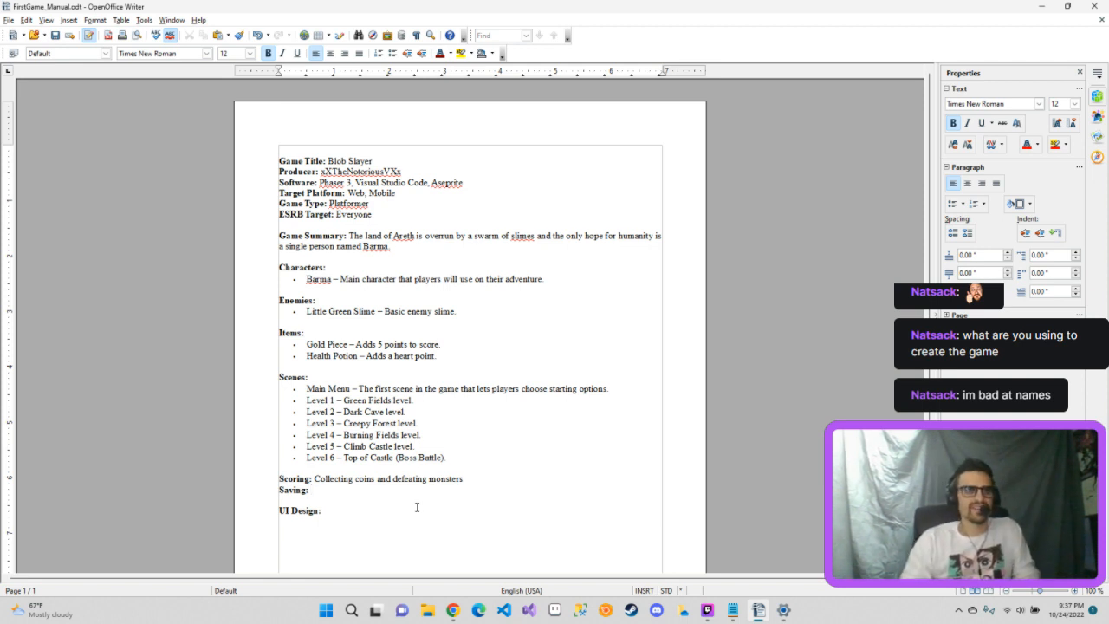
# Step: Fill in the Saving entry with the non-bold text "No save feature implemented."
pyautogui.click(267, 54)
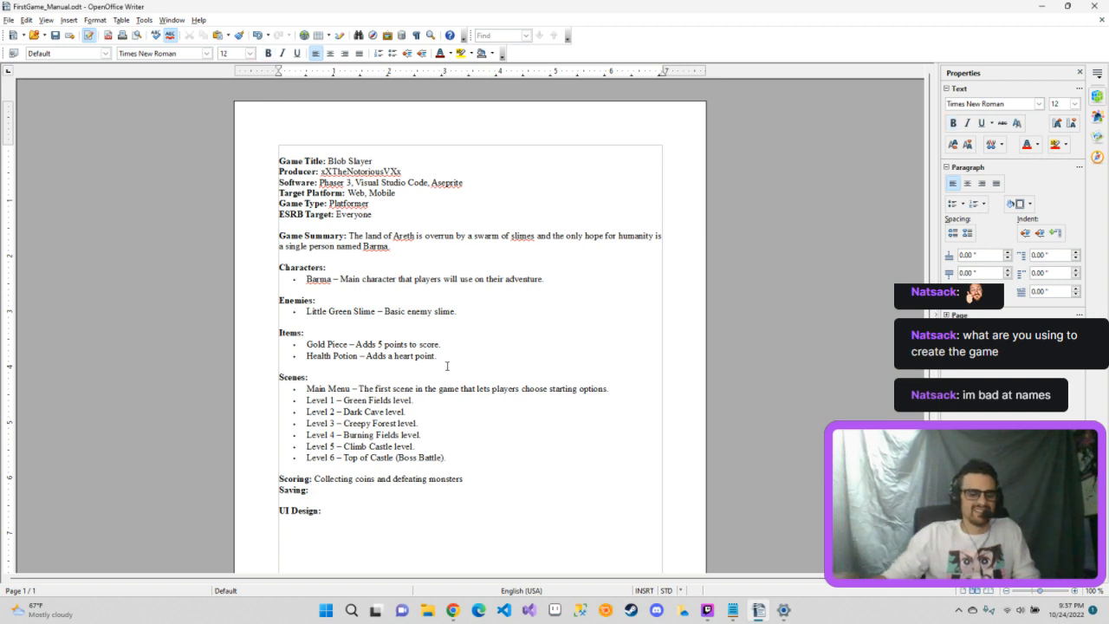
pyautogui.write('No save')
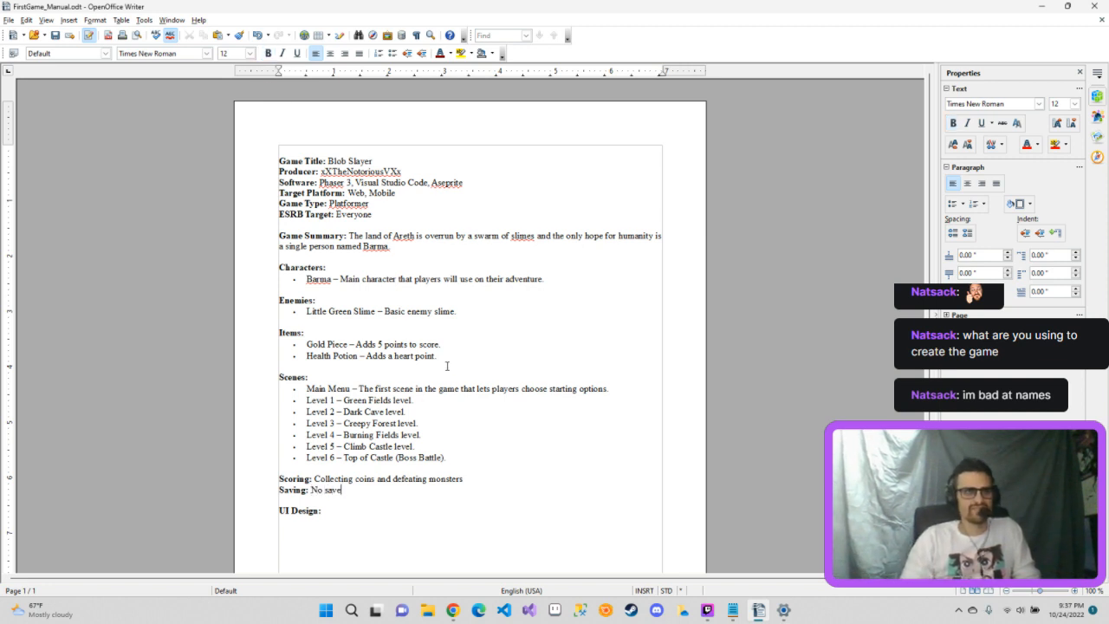
pyautogui.write(' feature')
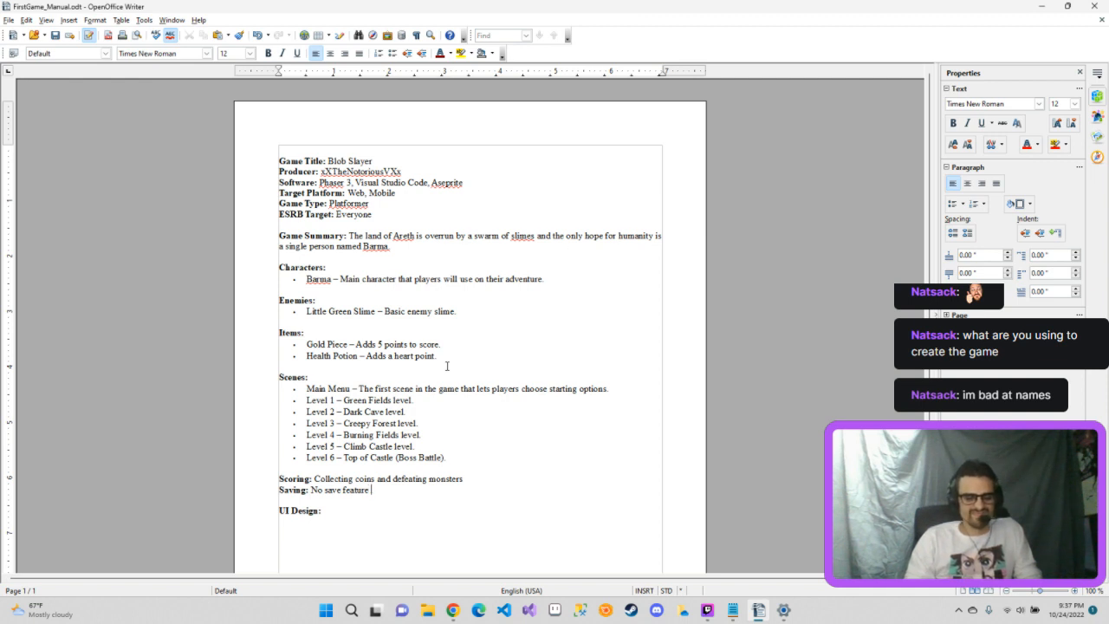
pyautogui.write('incorp')
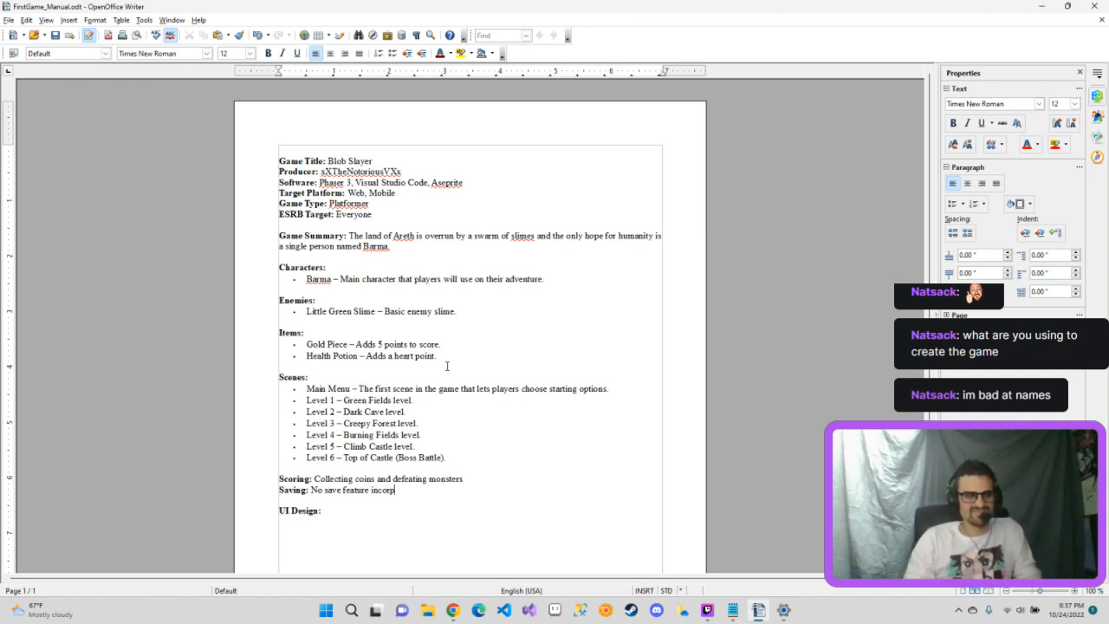
pyautogui.write('orate')
pyautogui.press('BackSpace')
pyautogui.press('BackSpace')
pyautogui.press('BackSpace')
pyautogui.press('BackSpace')
pyautogui.press('BackSpace')
pyautogui.press('BackSpace')
pyautogui.press('BackSpace')
pyautogui.press('BackSpace')
pyautogui.press('BackSpace')
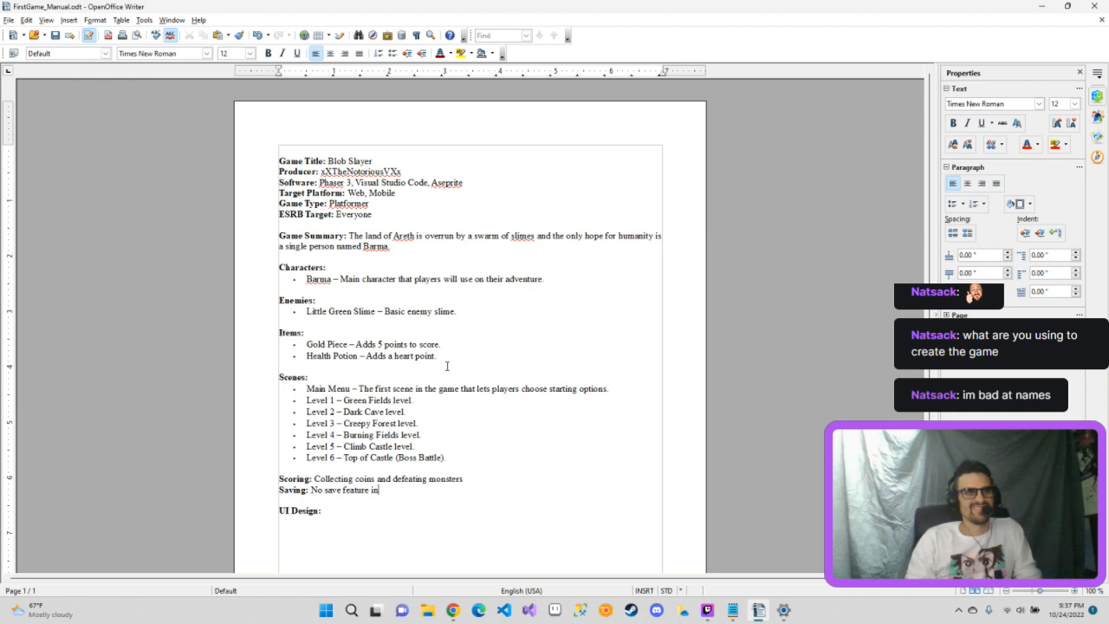
pyautogui.press('BackSpace')
pyautogui.write('mplemen')
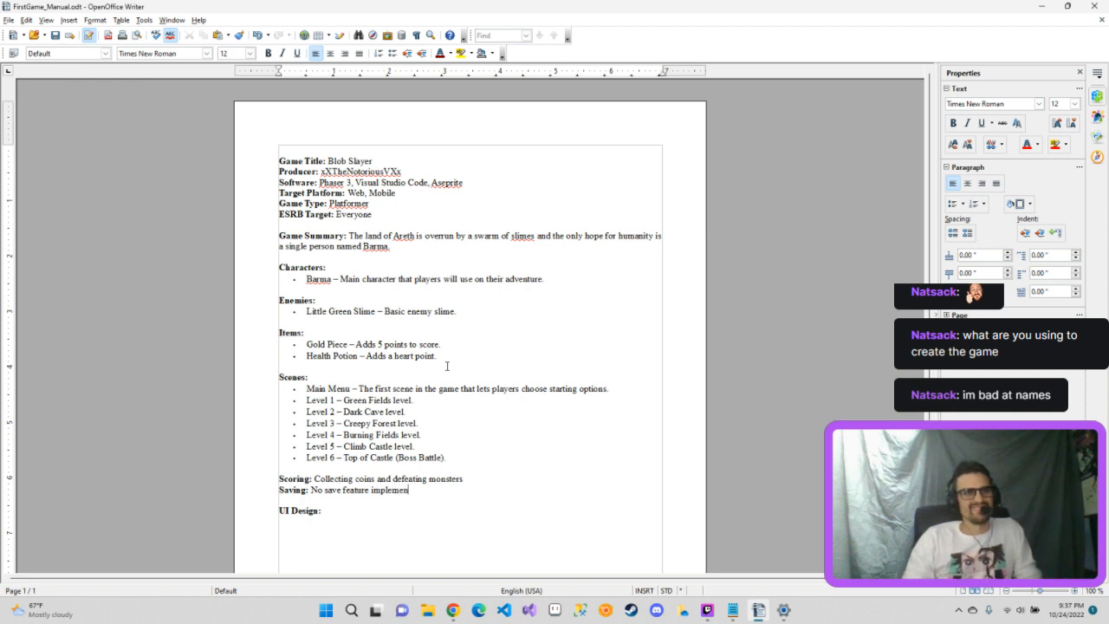
pyautogui.write('ted.')
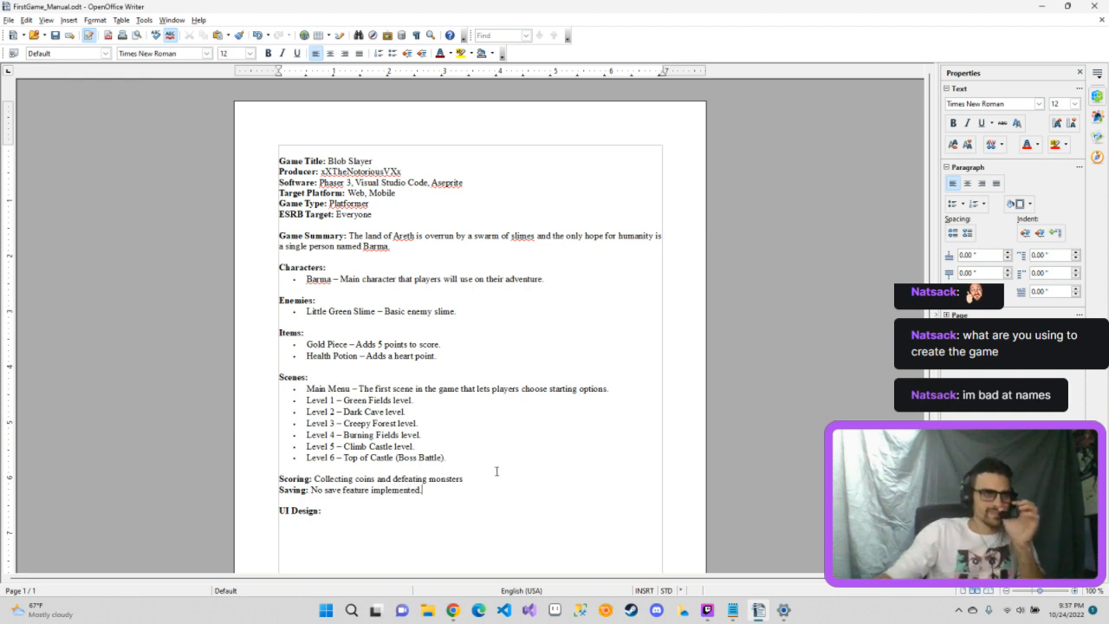
# Step: Continue the Scoring text with "will give the player a higher score which will produce on a leaderboard."
pyautogui.click(499, 476)
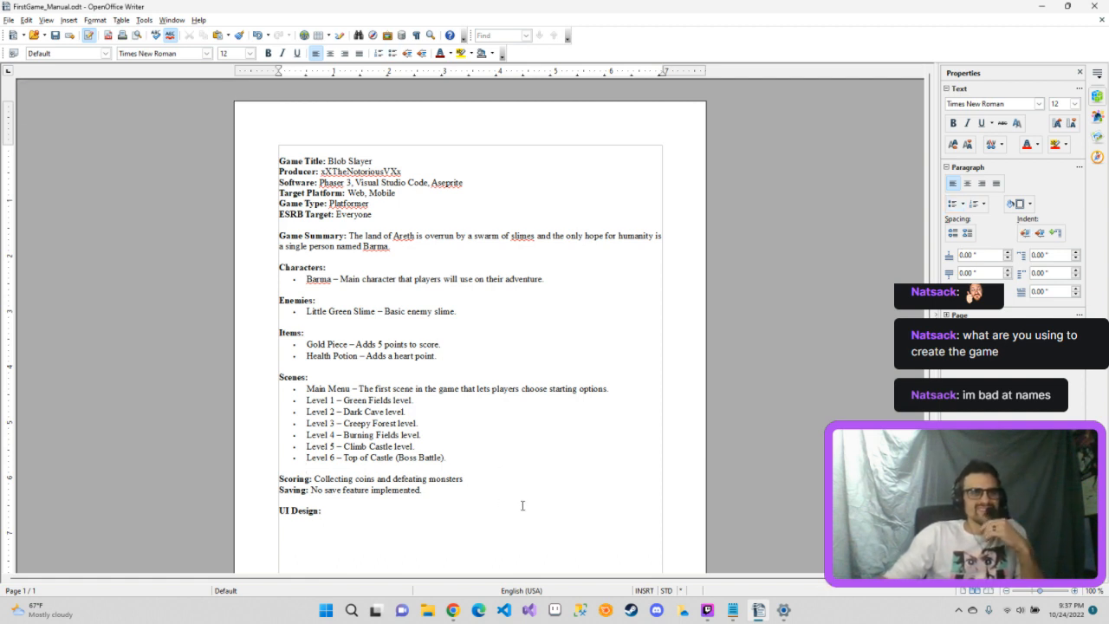
pyautogui.write('will ')
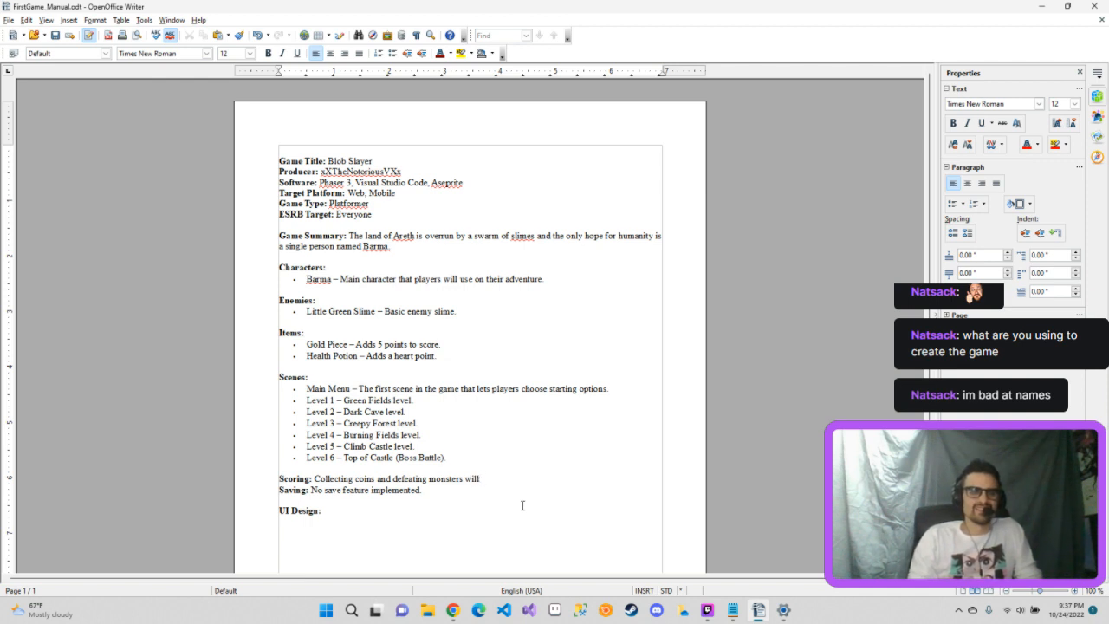
pyautogui.write('give the p')
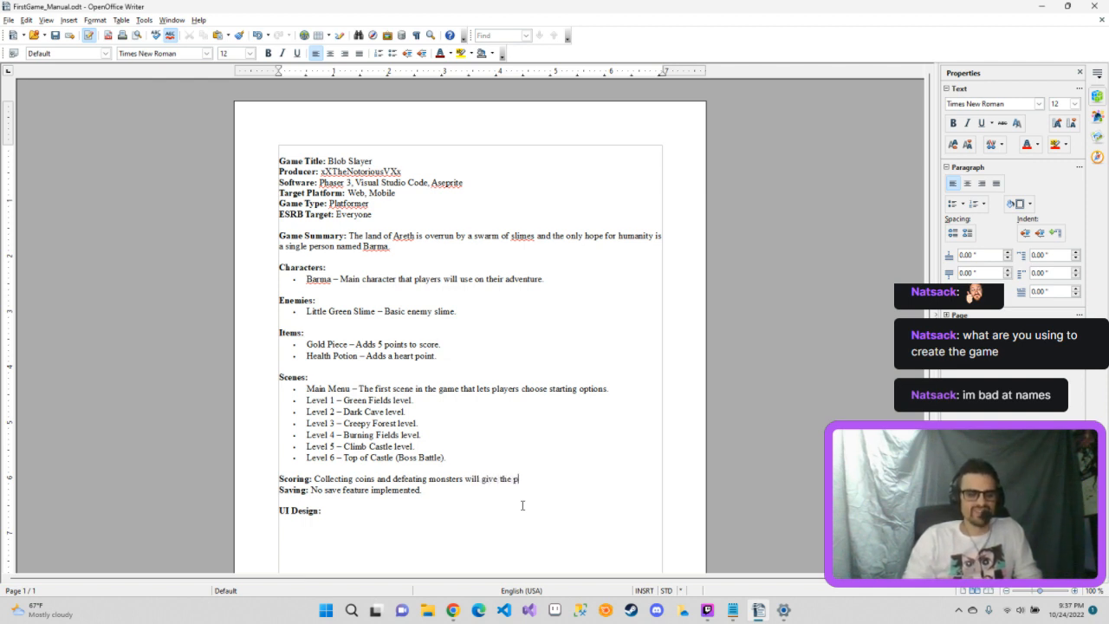
pyautogui.write('layer a higher sc')
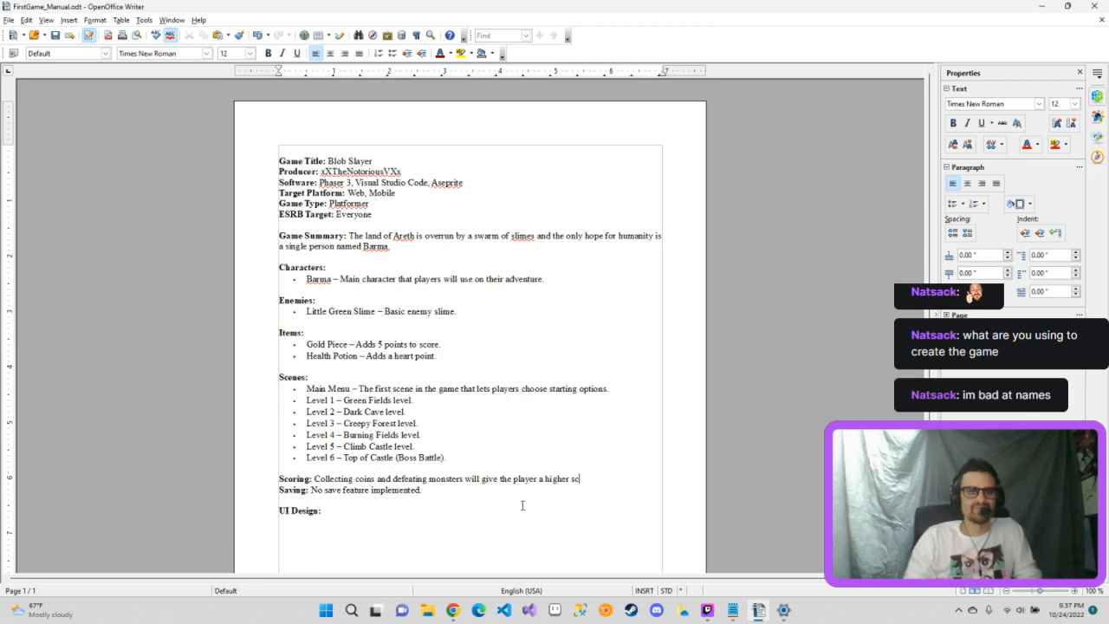
pyautogui.write('ore')
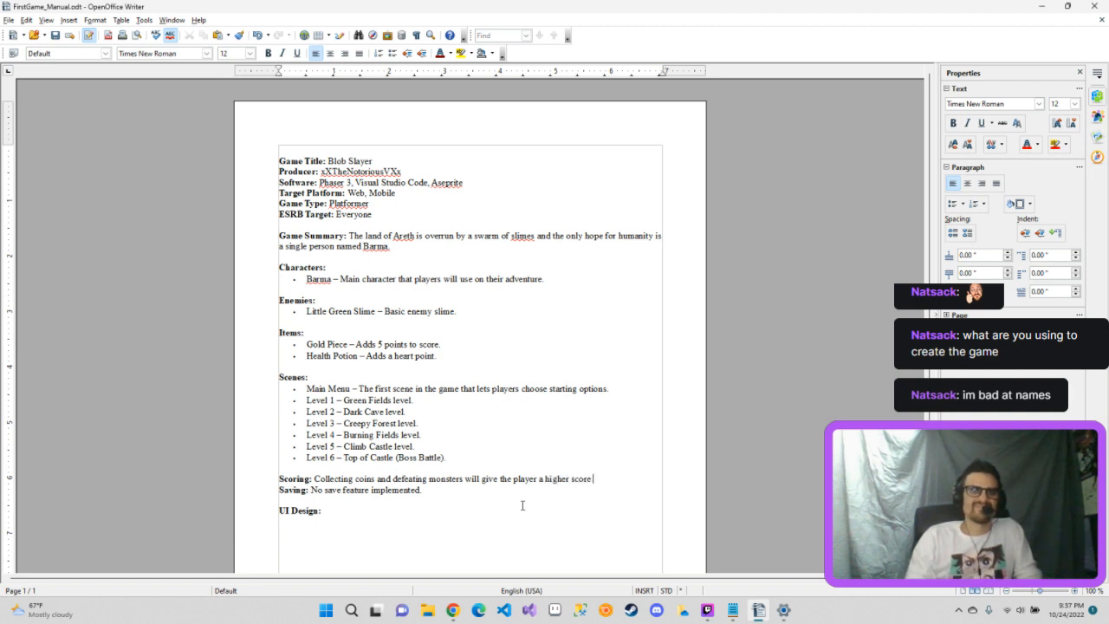
pyautogui.write(' which will')
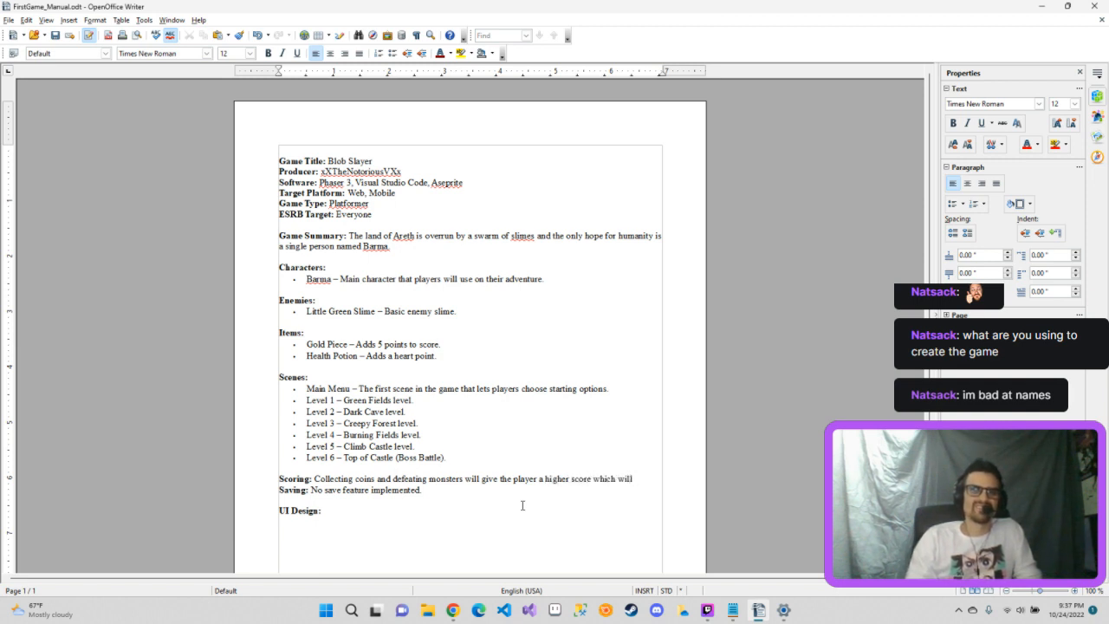
pyautogui.write(' produce on a')
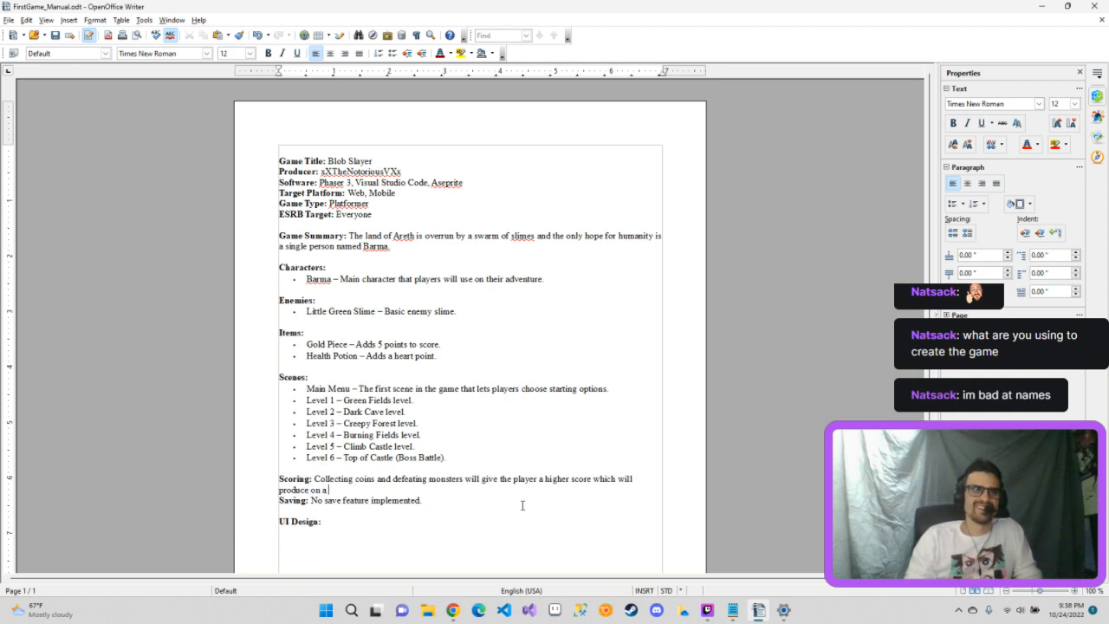
pyautogui.write(' leaderboard.')
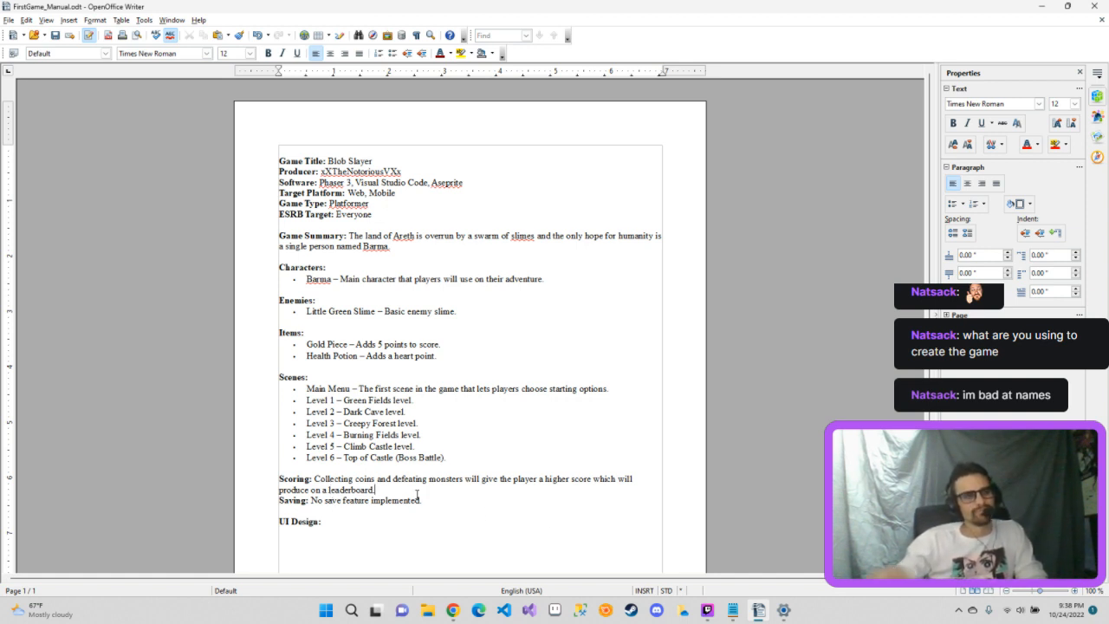
# Step: Remove the blank line between the Saving and UI Design entries
pyautogui.click(344, 506)
pyautogui.press('BackSpace')
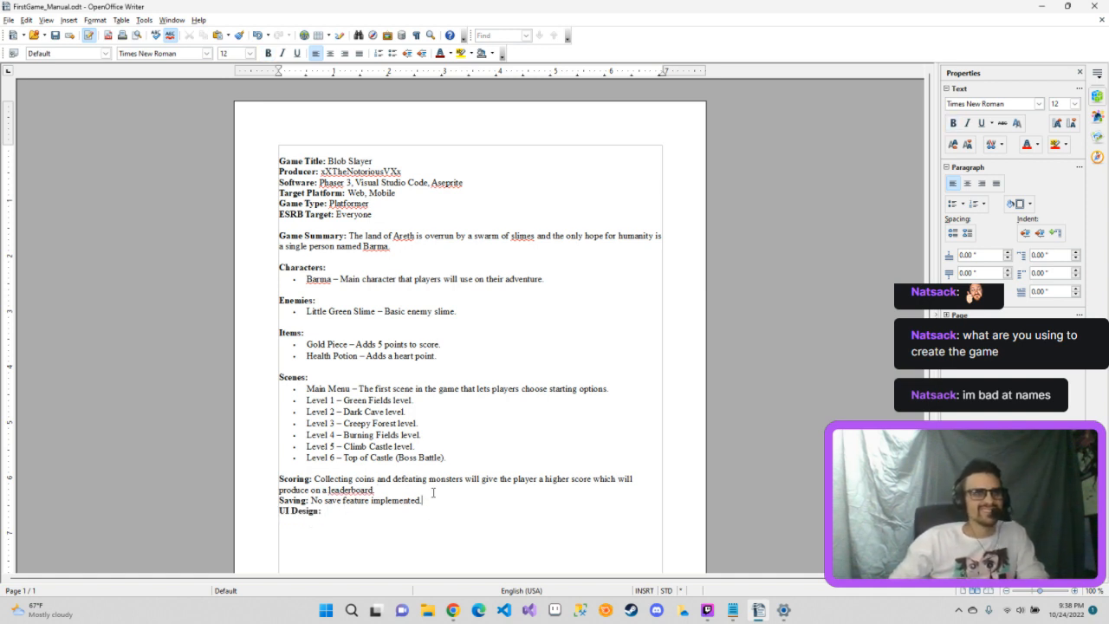
pyautogui.click(468, 509)
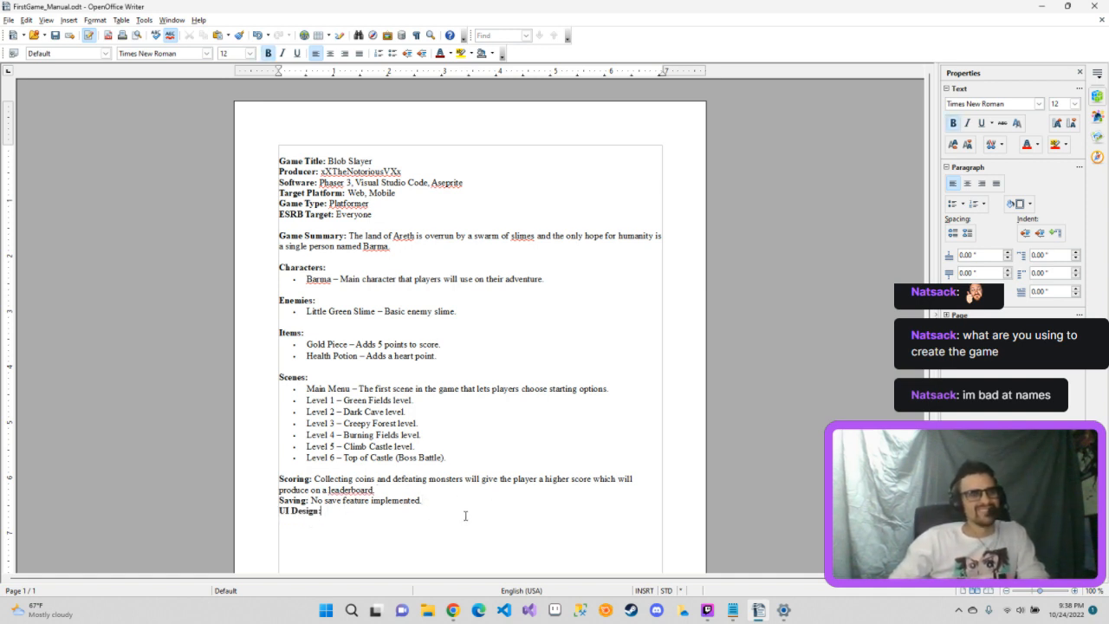
pyautogui.scroll(-2, 472, 509)
pyautogui.scroll(2, 476, 509)
pyautogui.scroll(-4, 478, 498)
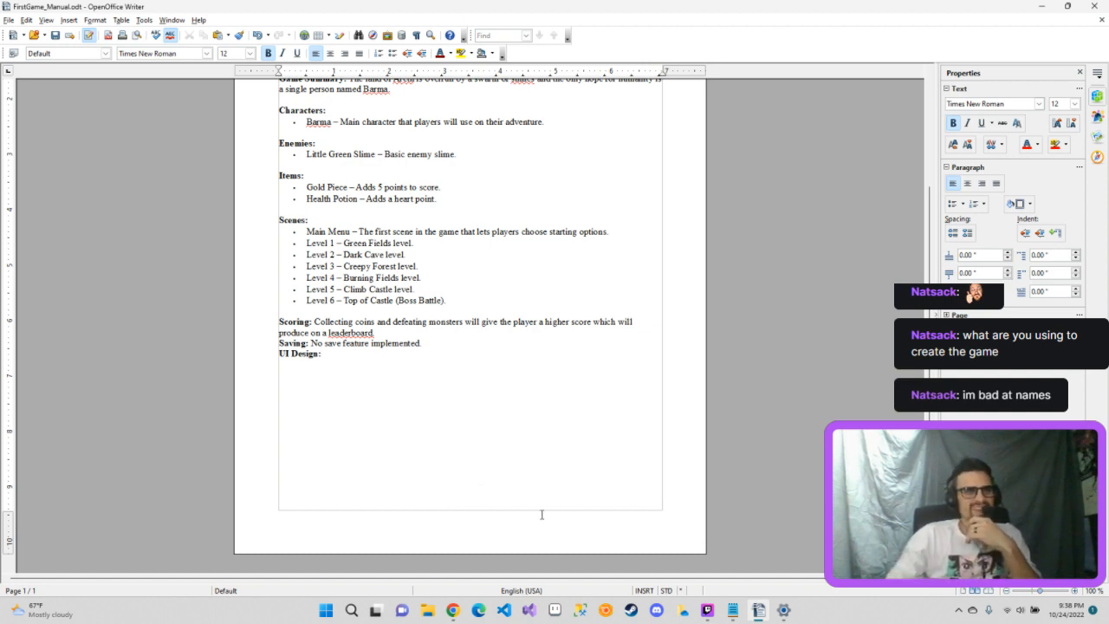
pyautogui.scroll(4, 541, 515)
pyautogui.scroll(-2, 542, 515)
pyautogui.scroll(-1, 542, 515)
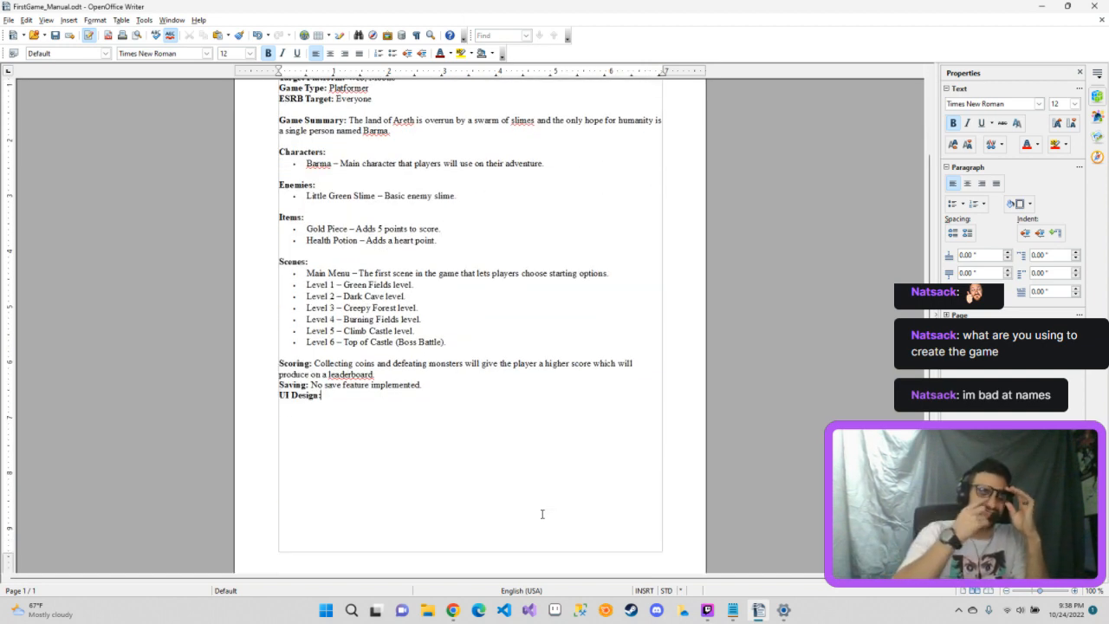
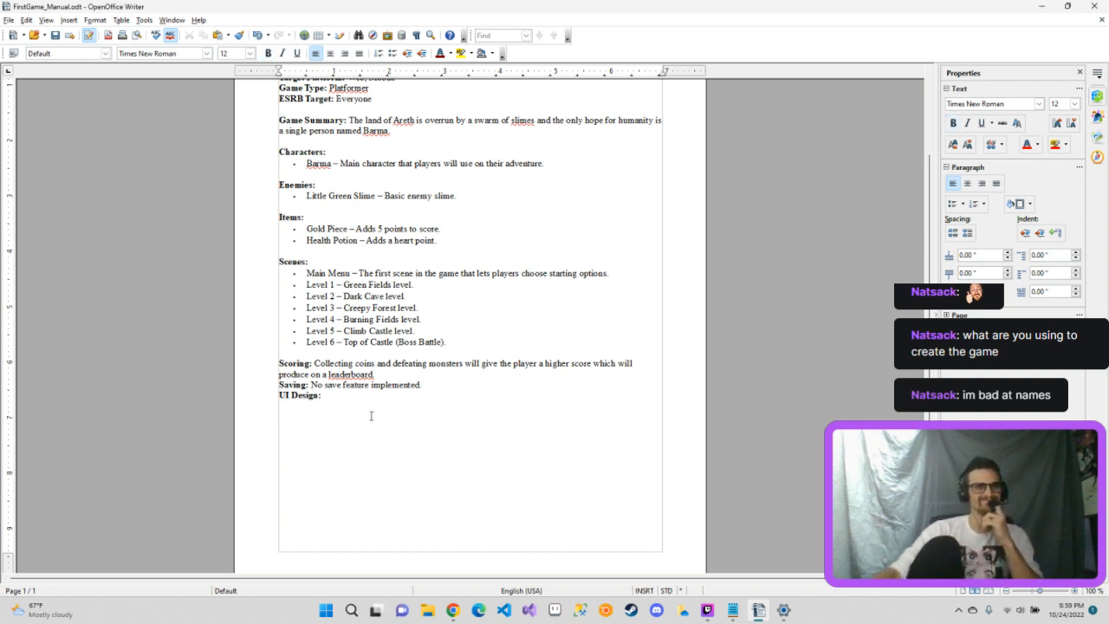
# Step: Switch to Google Chrome on a new tab page
pyautogui.click(350, 394)
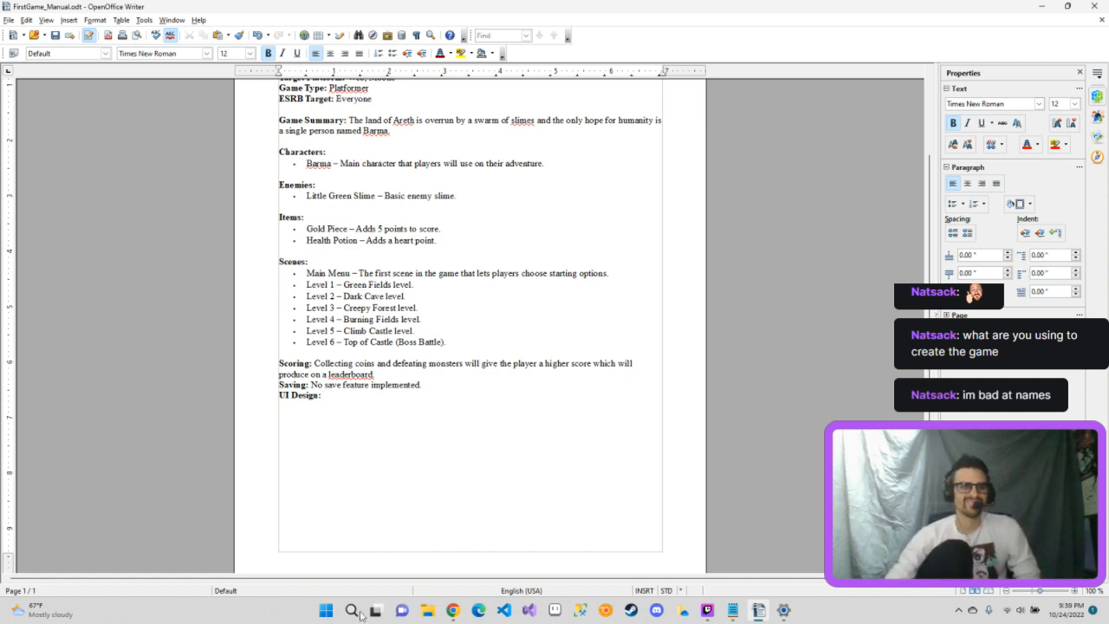
pyautogui.hotkey('alt', 'Tab')
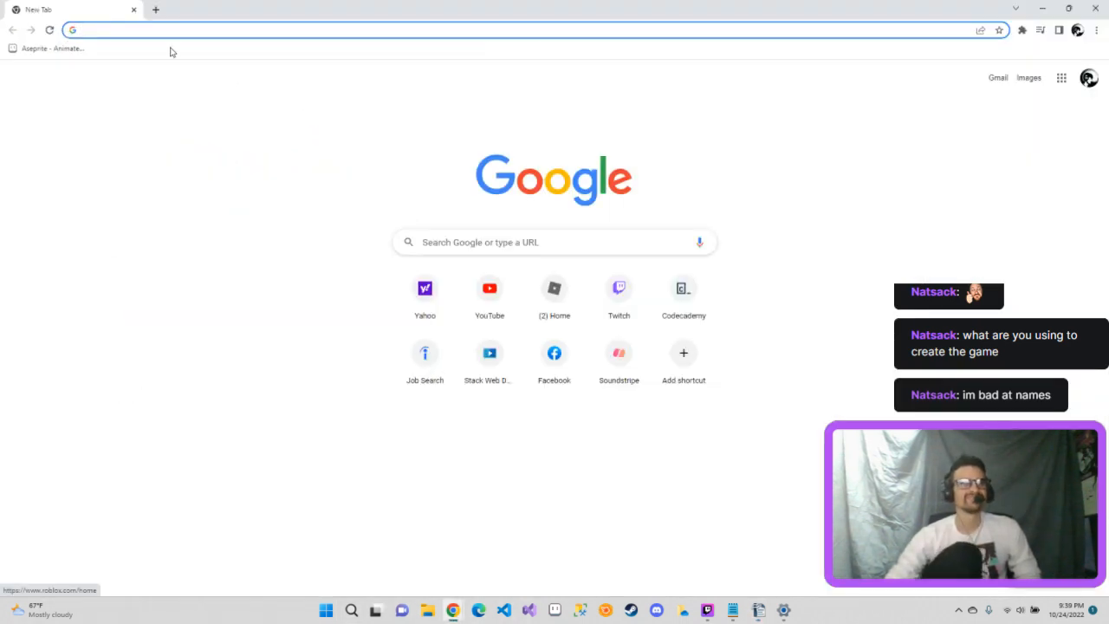
# Step: Search the web for "wireframe creator"
pyautogui.click(126, 31)
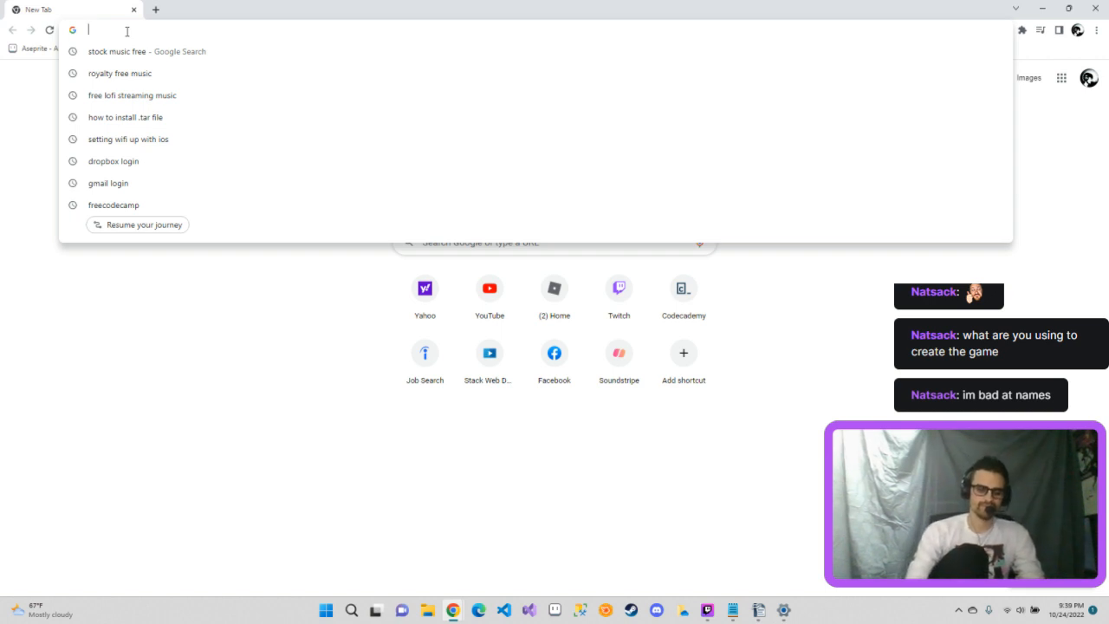
pyautogui.write('wireframe')
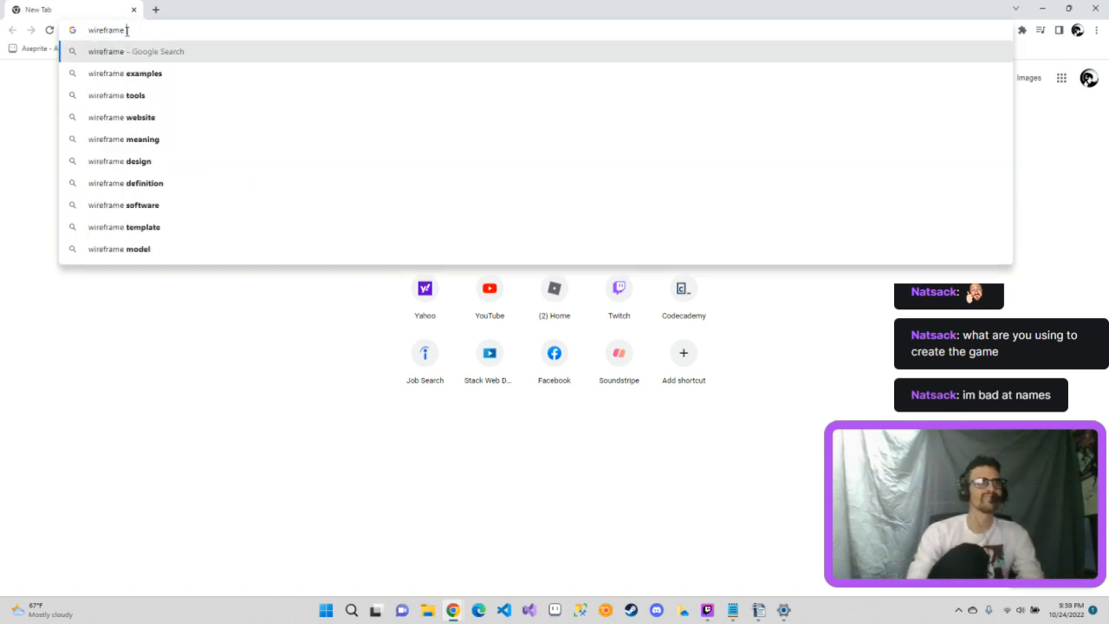
pyautogui.write(' crea')
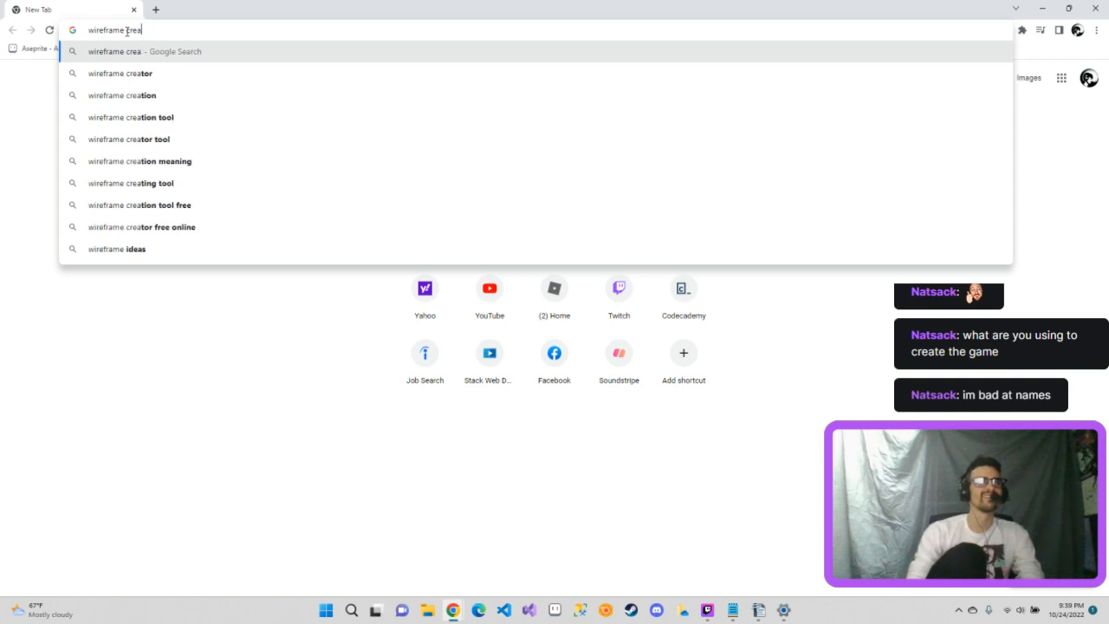
pyautogui.write('tor')
pyautogui.press('Return')
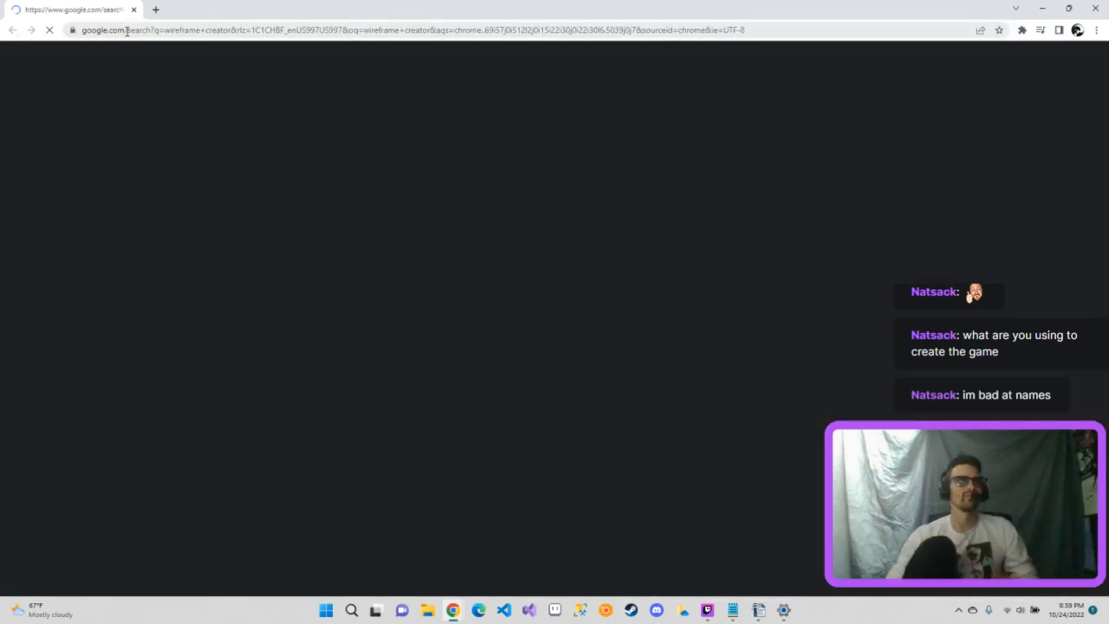
pyautogui.moveTo(102, 17); pyautogui.dragTo(176, 57)
pyautogui.doubleClick(200, 45)
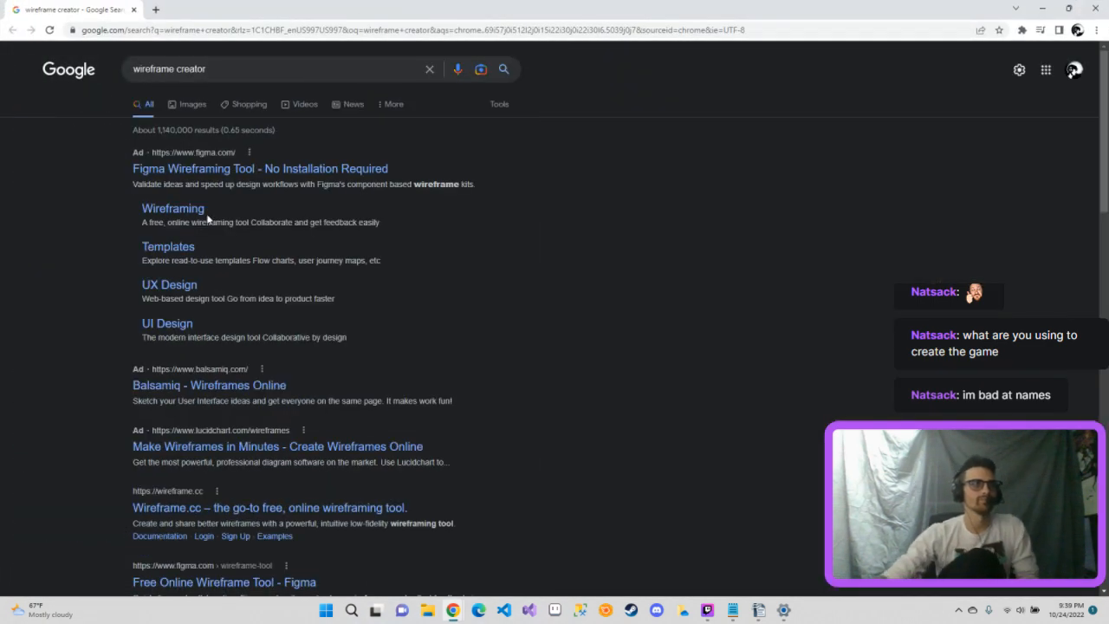
# Step: Open the Wireframe.cc result and look through its landing page, including the free trial section
pyautogui.scroll(-2, 419, 359)
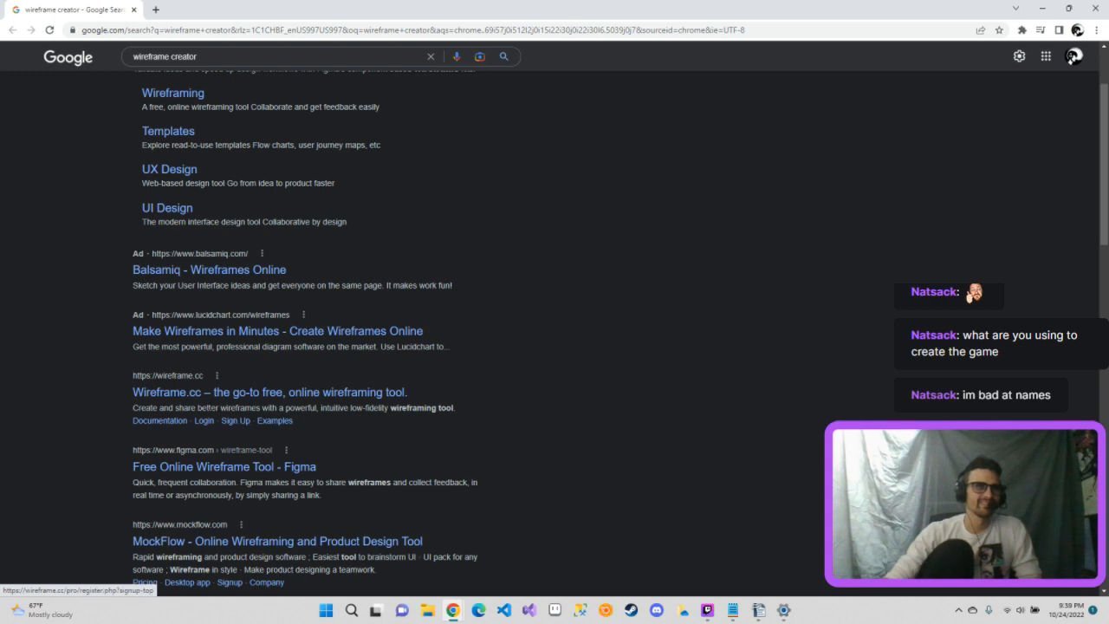
pyautogui.click(347, 395)
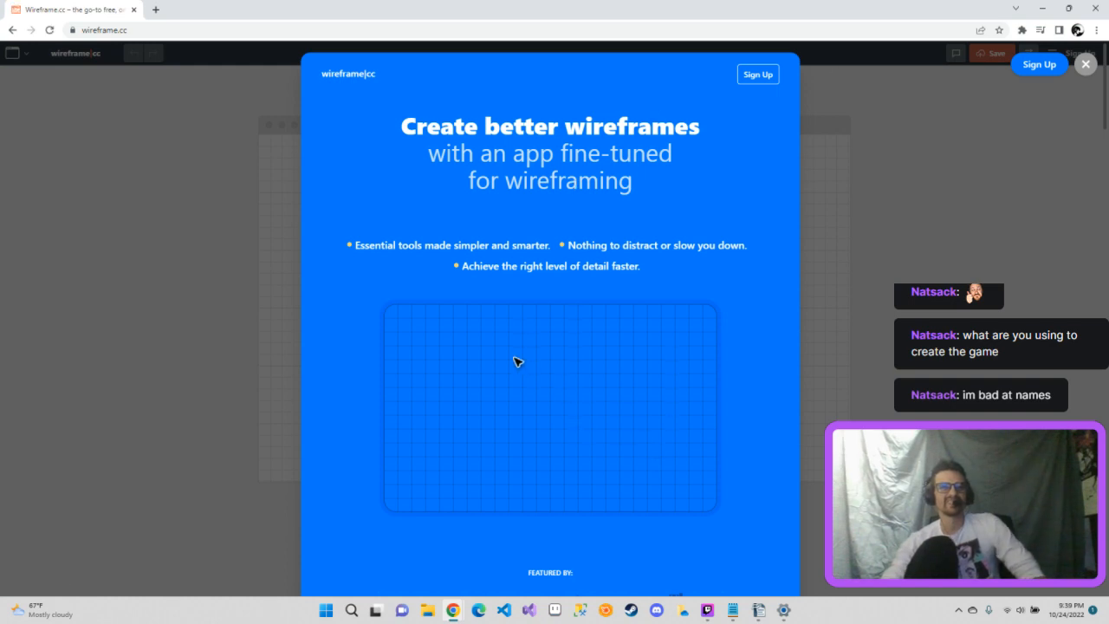
pyautogui.scroll(-14, 491, 184)
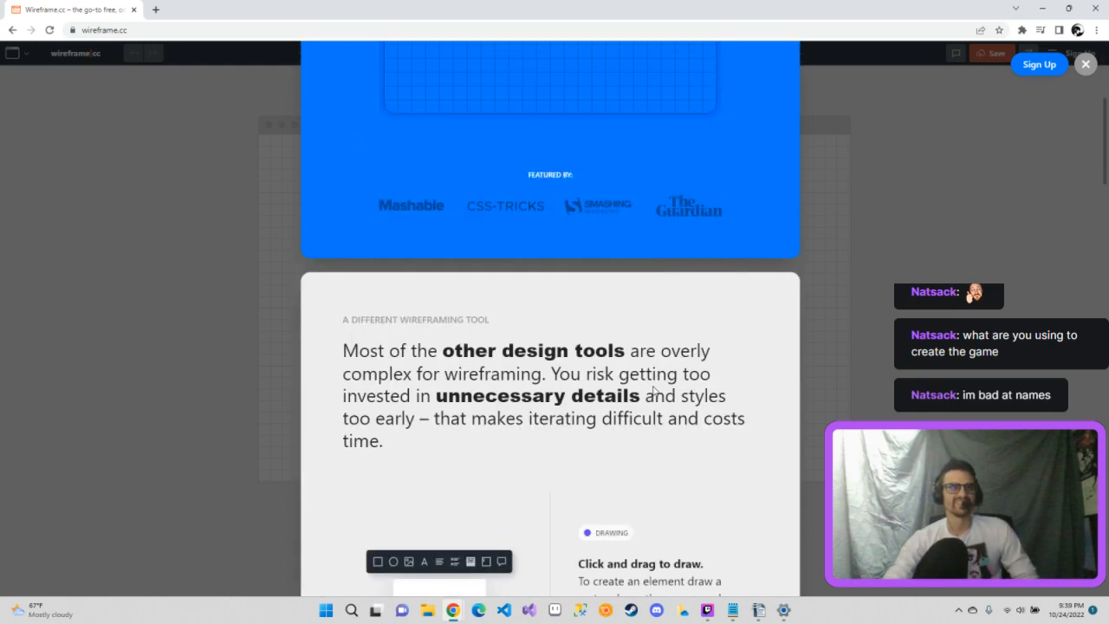
pyautogui.scroll(-10, 667, 384)
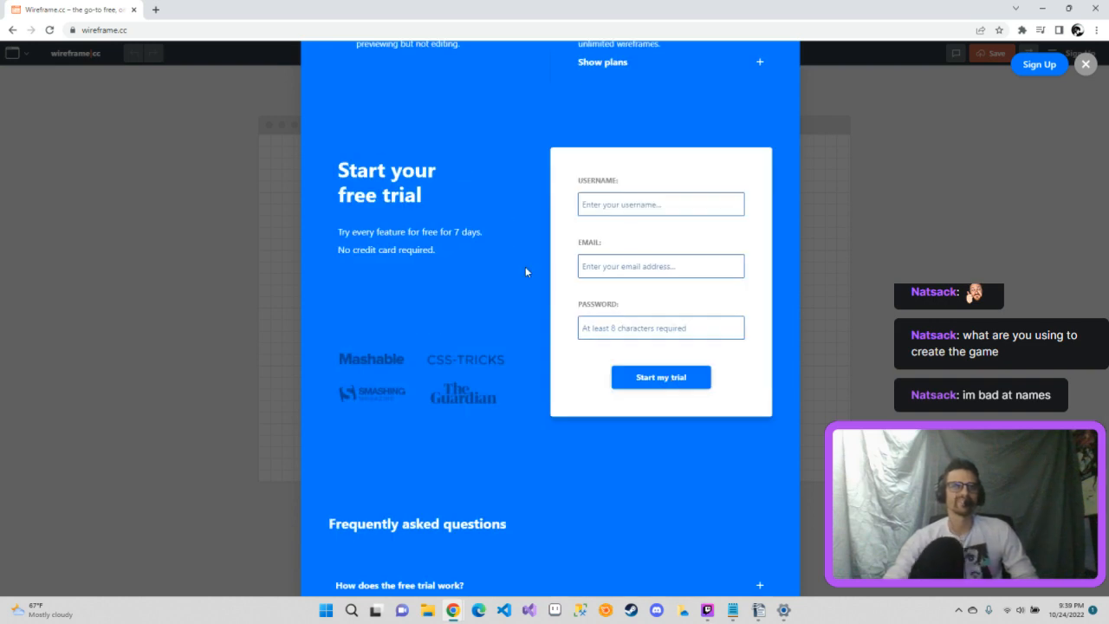
pyautogui.scroll(10, 570, 303)
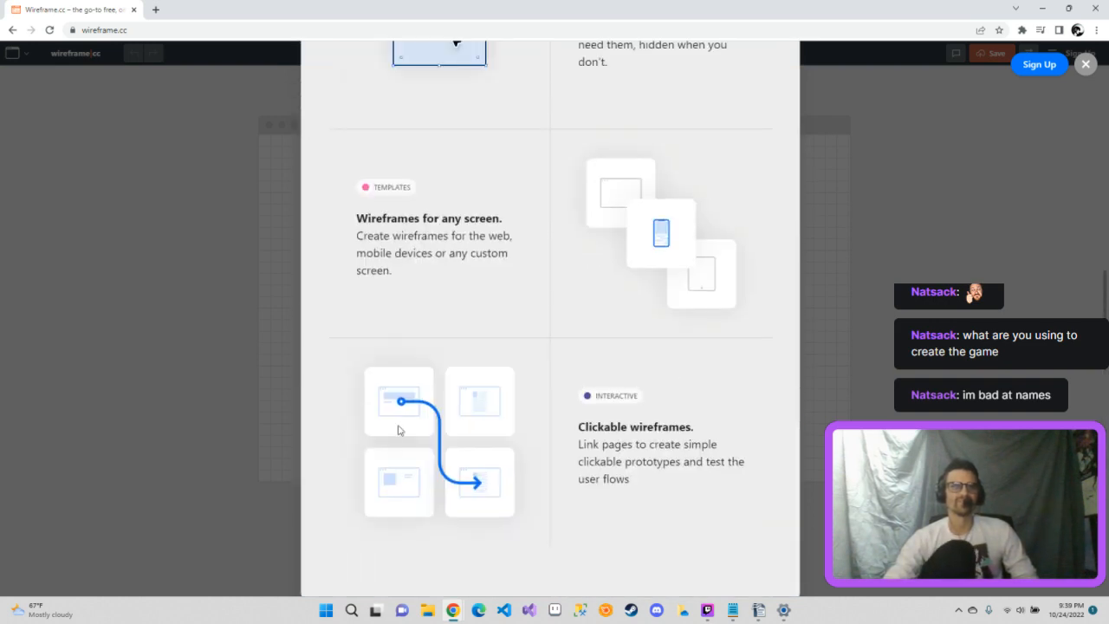
pyautogui.scroll(14, 729, 356)
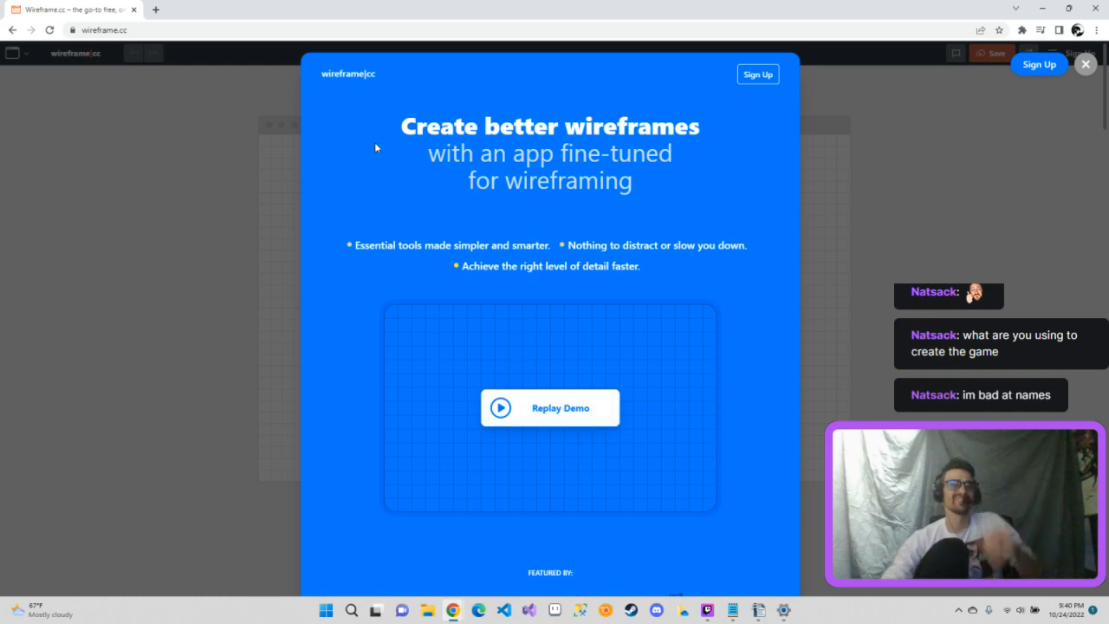
# Step: Return to the "wireframe creator" search results and look over the other wireframing tools listed
pyautogui.click(10, 29)
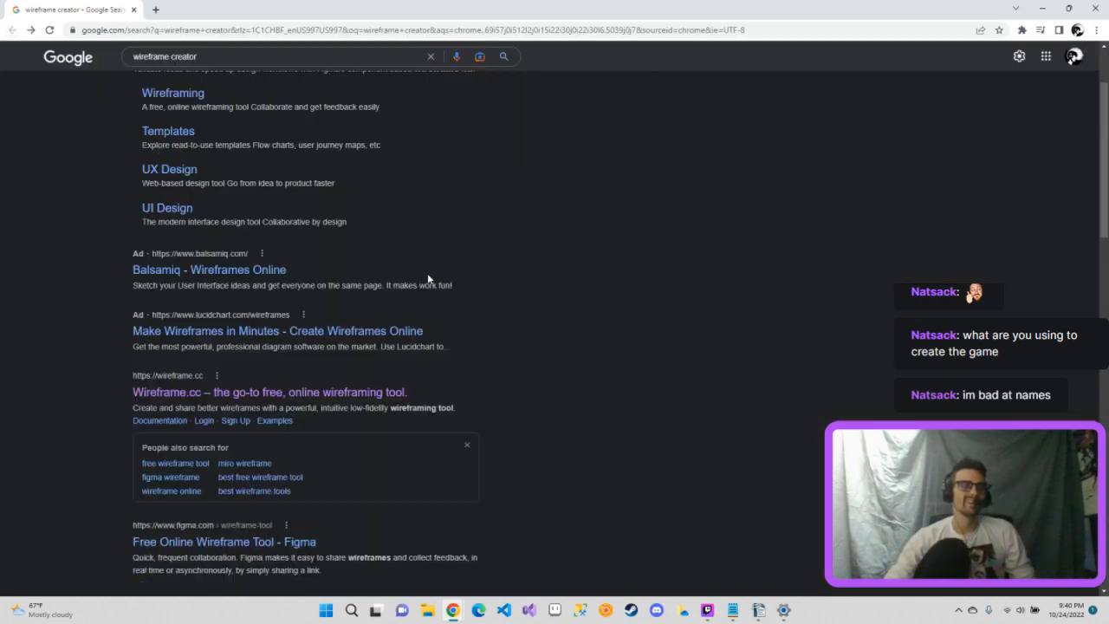
pyautogui.scroll(-5, 279, 231)
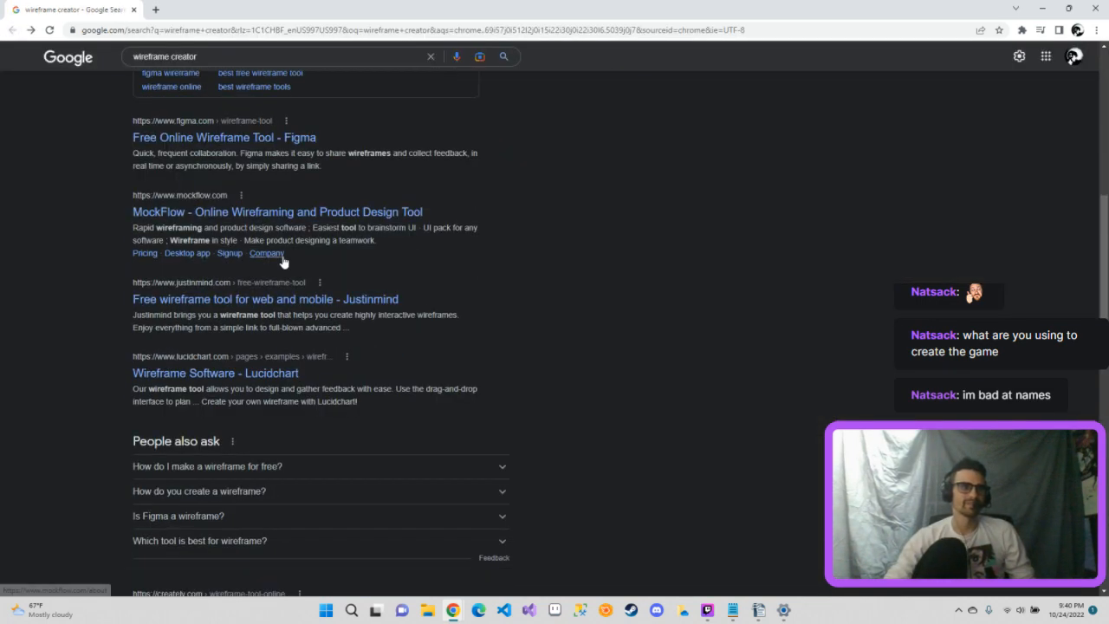
pyautogui.scroll(2, 280, 263)
pyautogui.scroll(4, 279, 263)
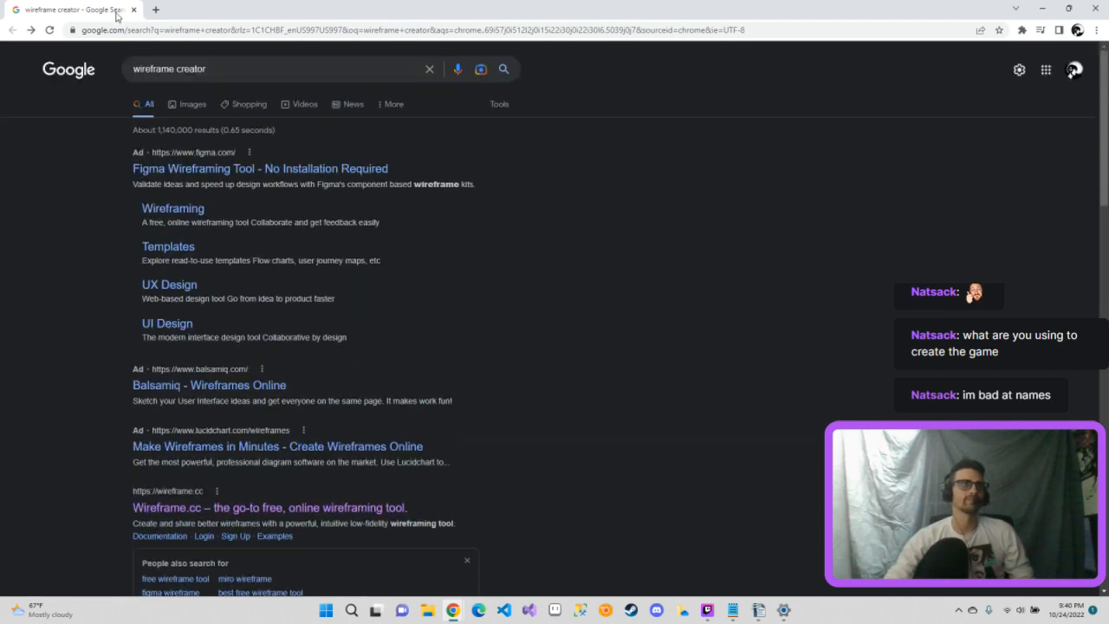
# Step: Check the UI Design entry in the OpenOffice Writer manual, and go back to Google Chrome on a new tab page
pyautogui.hotkey('alt', 'Tab')
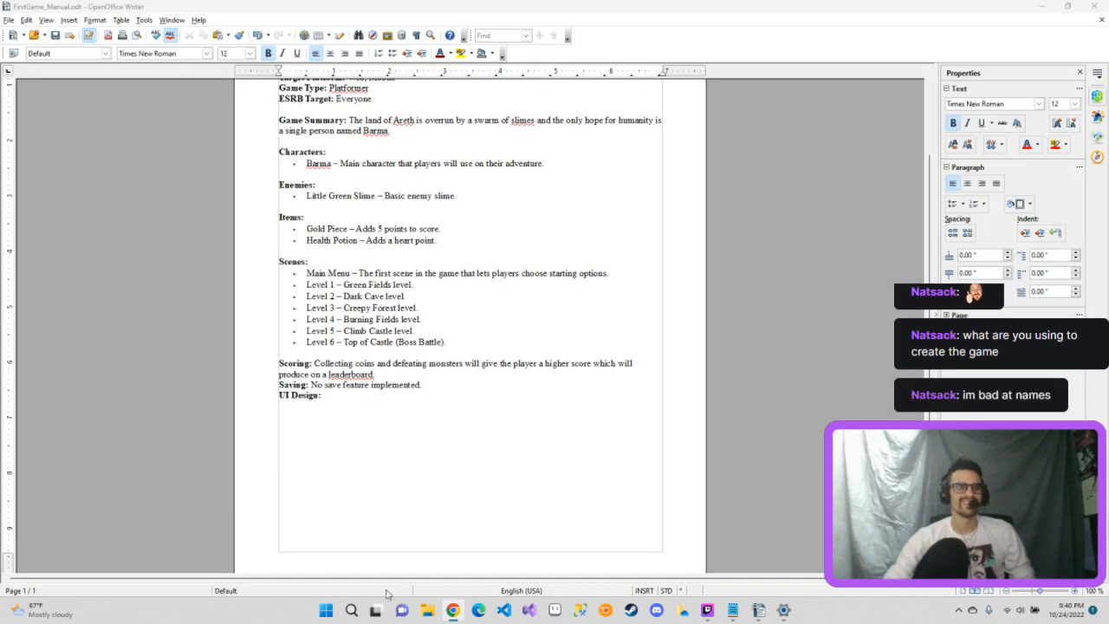
pyautogui.click(460, 610)
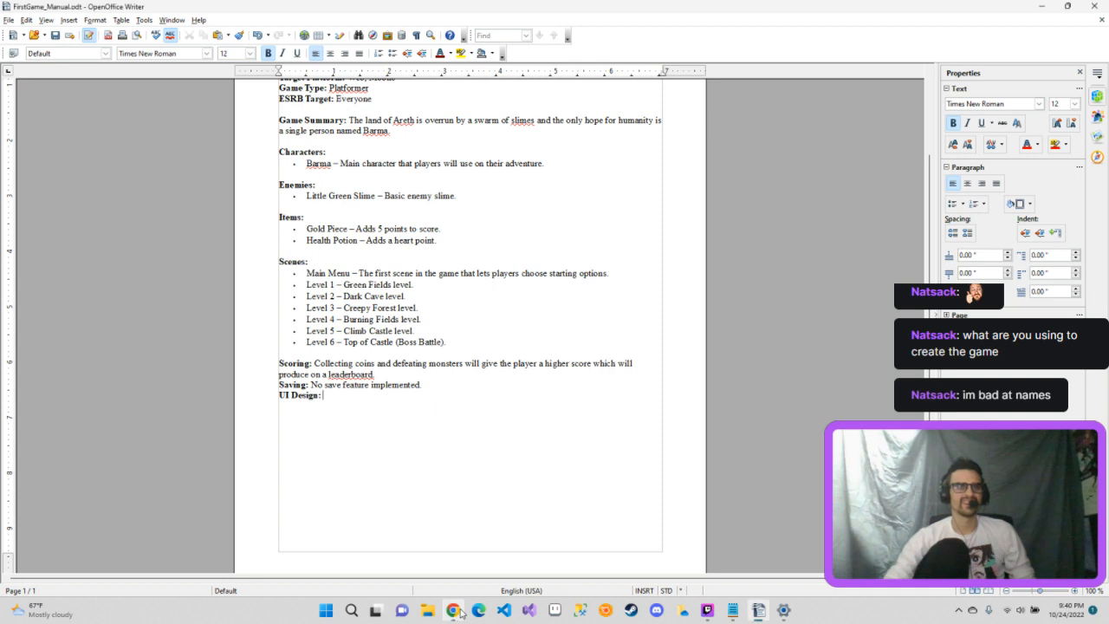
pyautogui.click(460, 611)
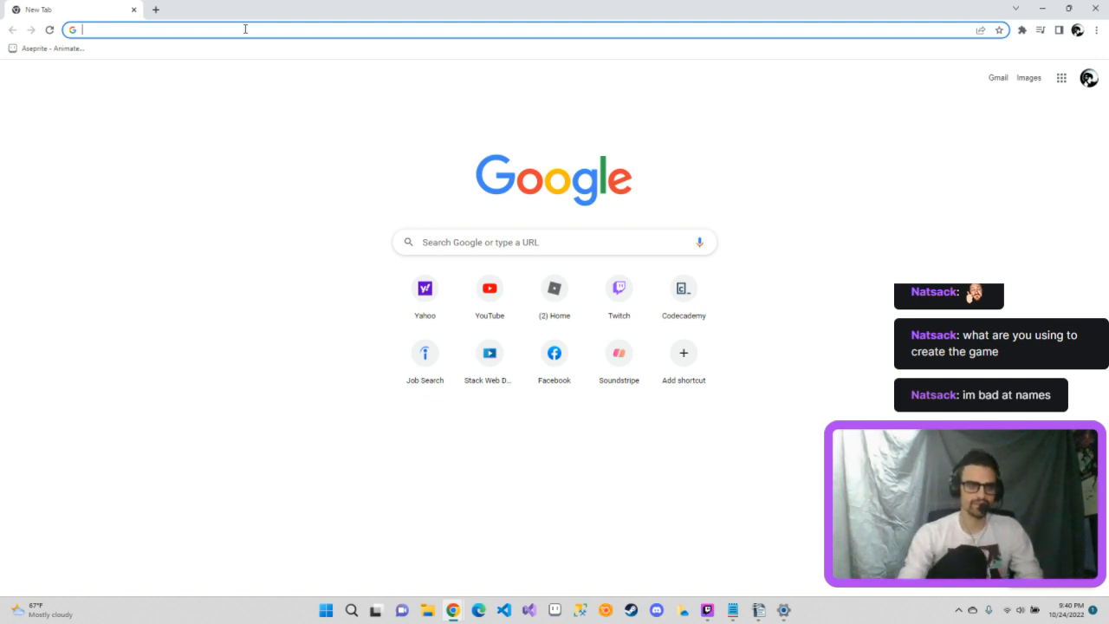
# Step: Search the web for "pencil sketch" using the suggested query
pyautogui.write('pencil')
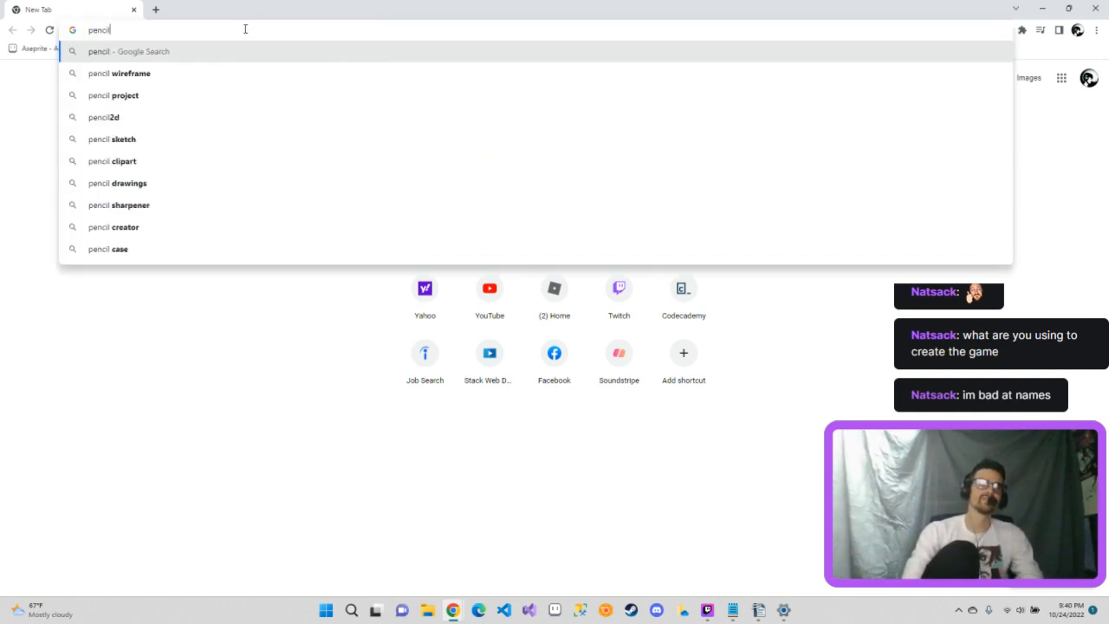
pyautogui.press('Down')
pyautogui.press('Down')
pyautogui.press('Down')
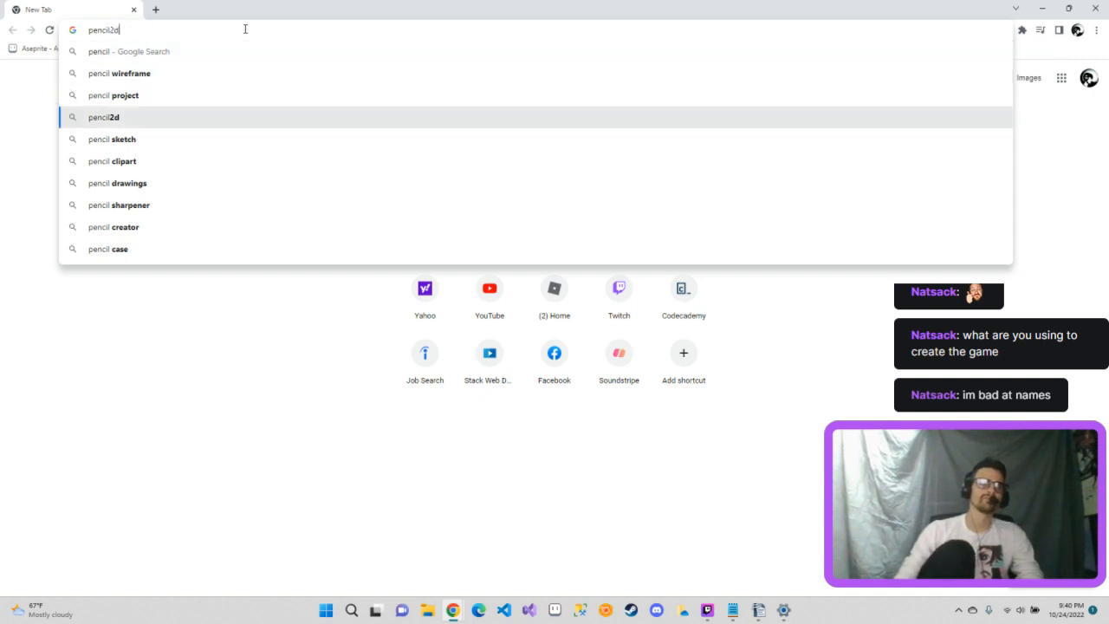
pyautogui.press('Down')
pyautogui.press('Return')
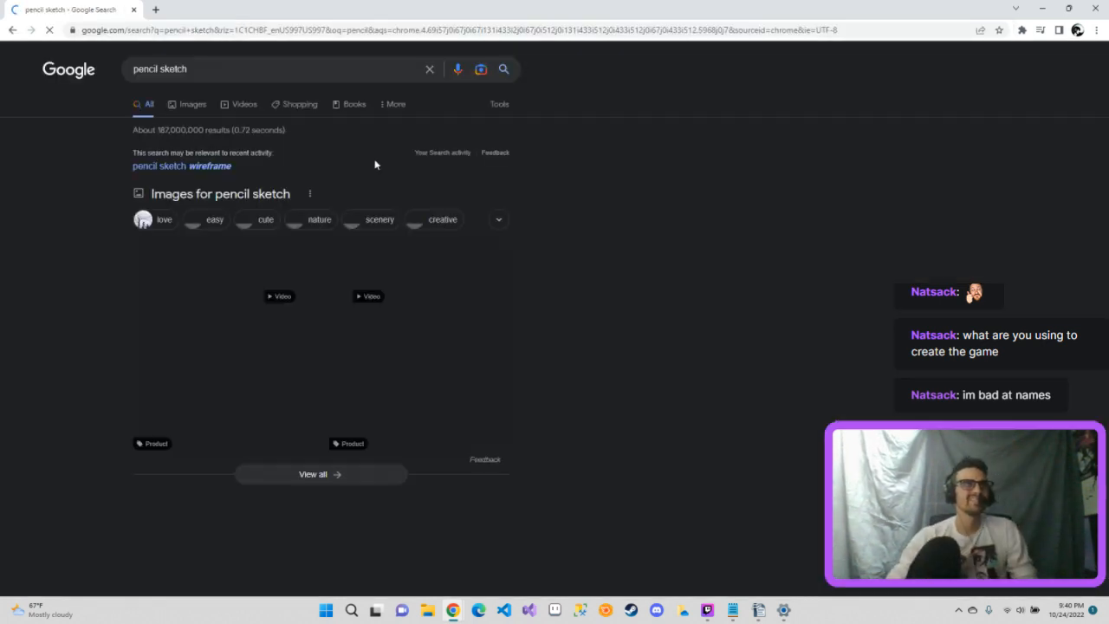
# Step: Change the search query to "pencil wireframe" and run the search
pyautogui.click(207, 72)
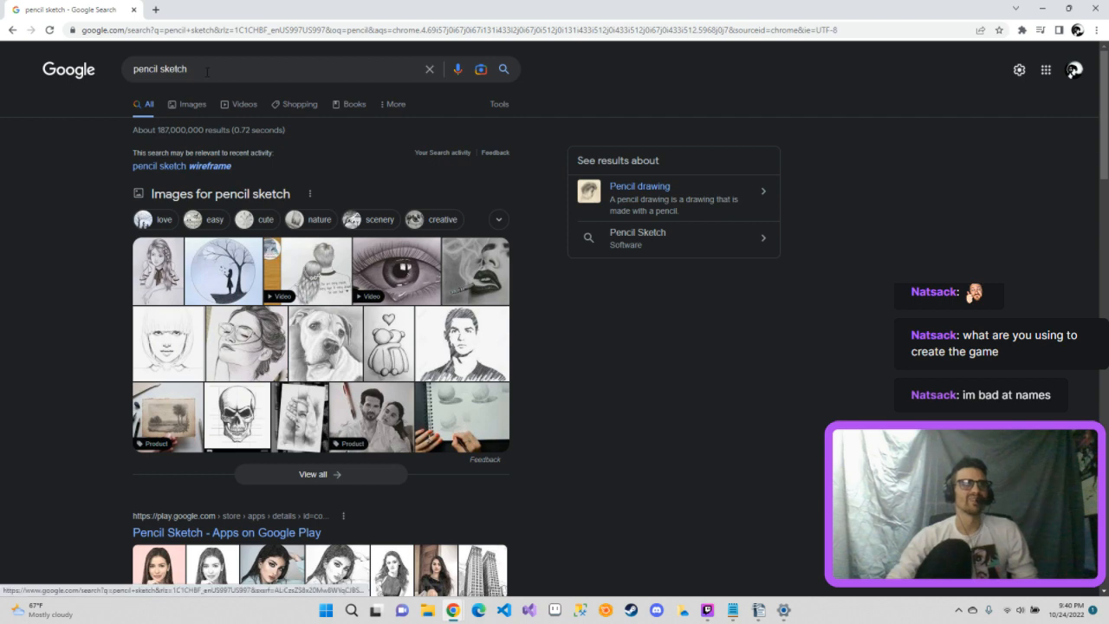
pyautogui.press('BackSpace')
pyautogui.press('BackSpace')
pyautogui.press('BackSpace')
pyautogui.press('BackSpace')
pyautogui.press('BackSpace')
pyautogui.press('BackSpace')
pyautogui.press('BackSpace')
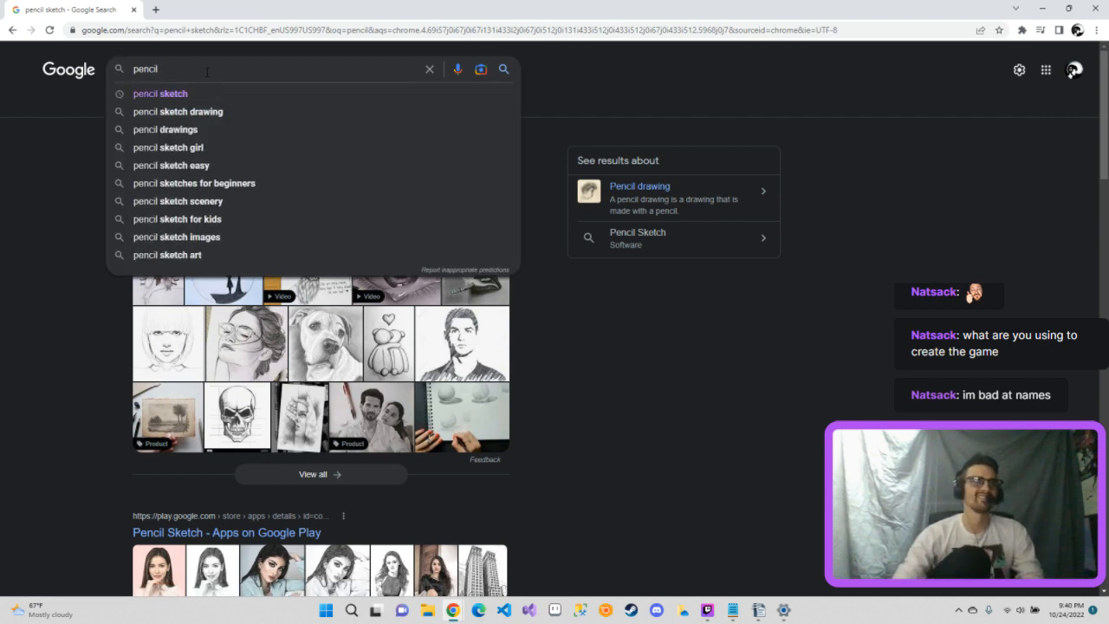
pyautogui.write('wireframe')
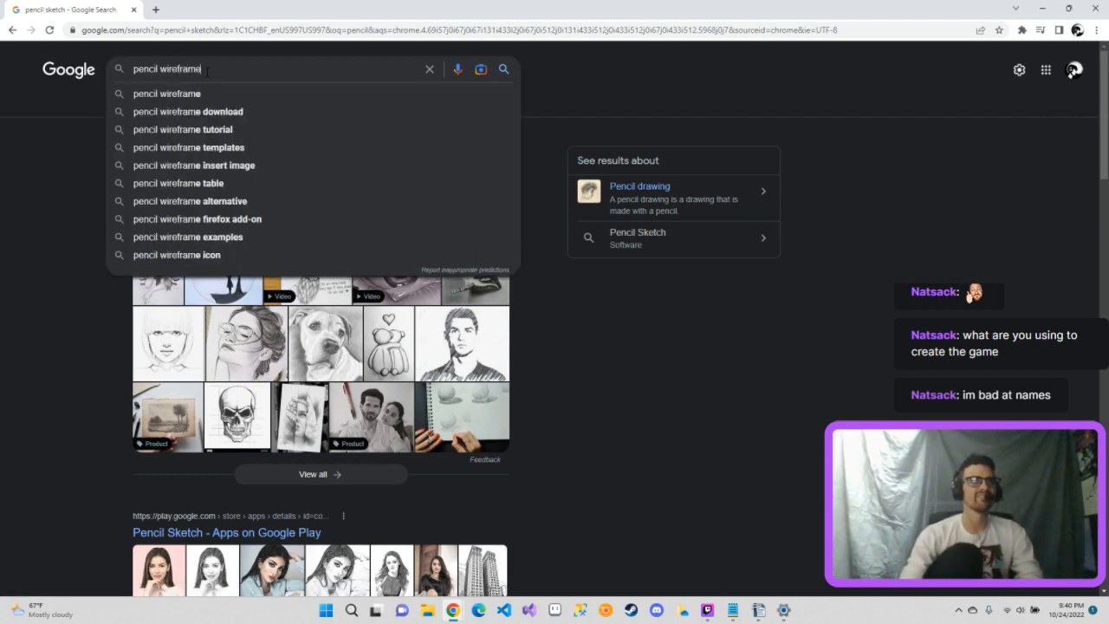
pyautogui.press('Return')
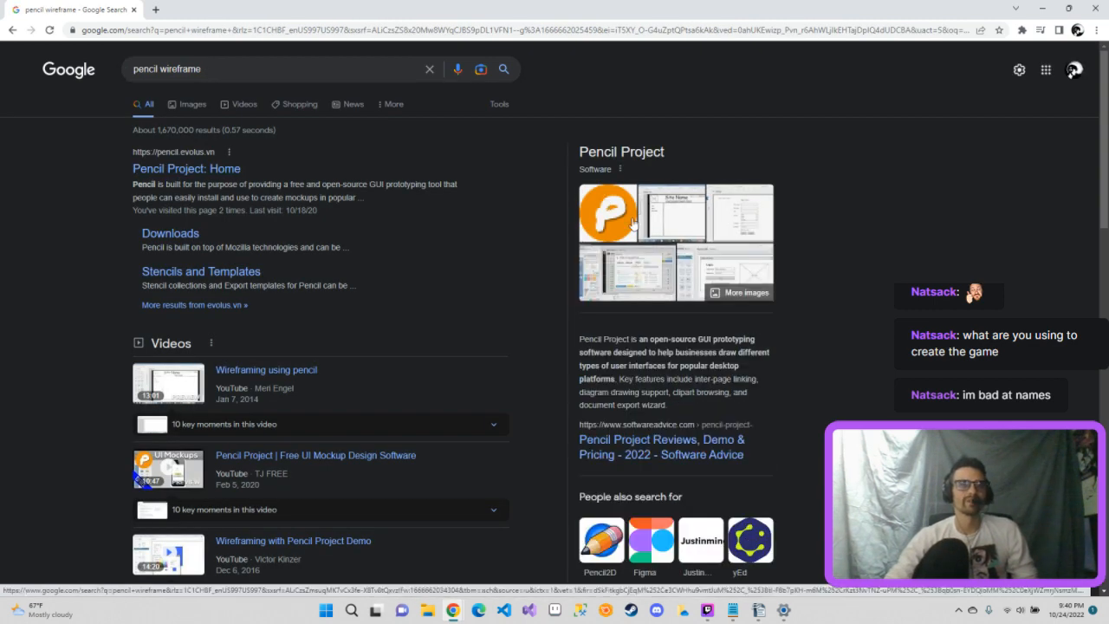
# Step: Browse the Pencil Project image results and open the source page of the Prototyping Resources login wireframe image
pyautogui.click(671, 229)
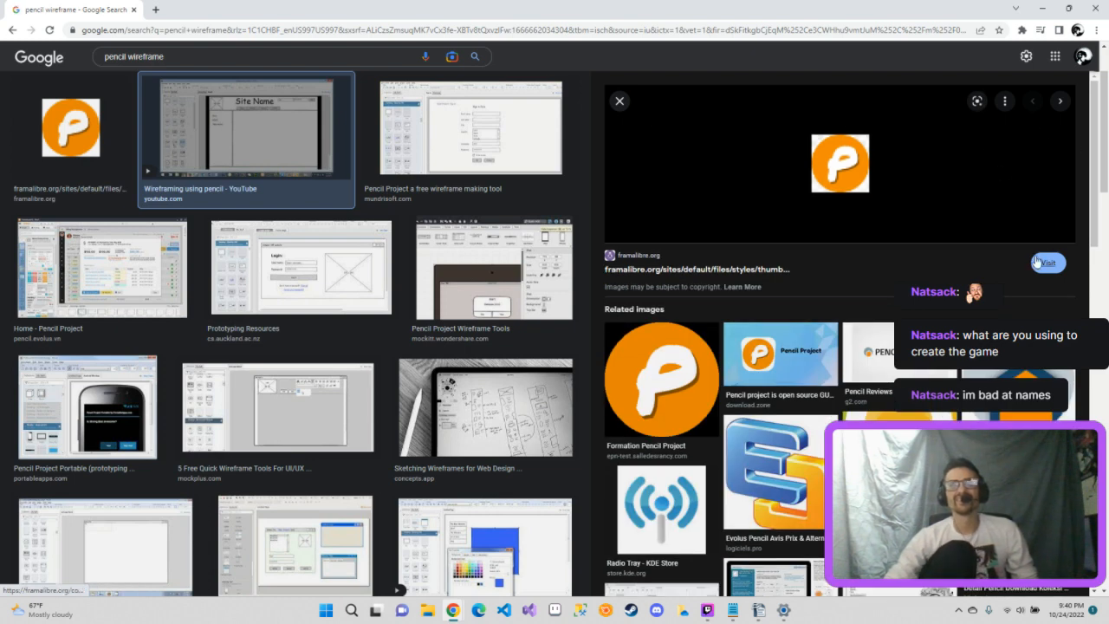
pyautogui.click(310, 291)
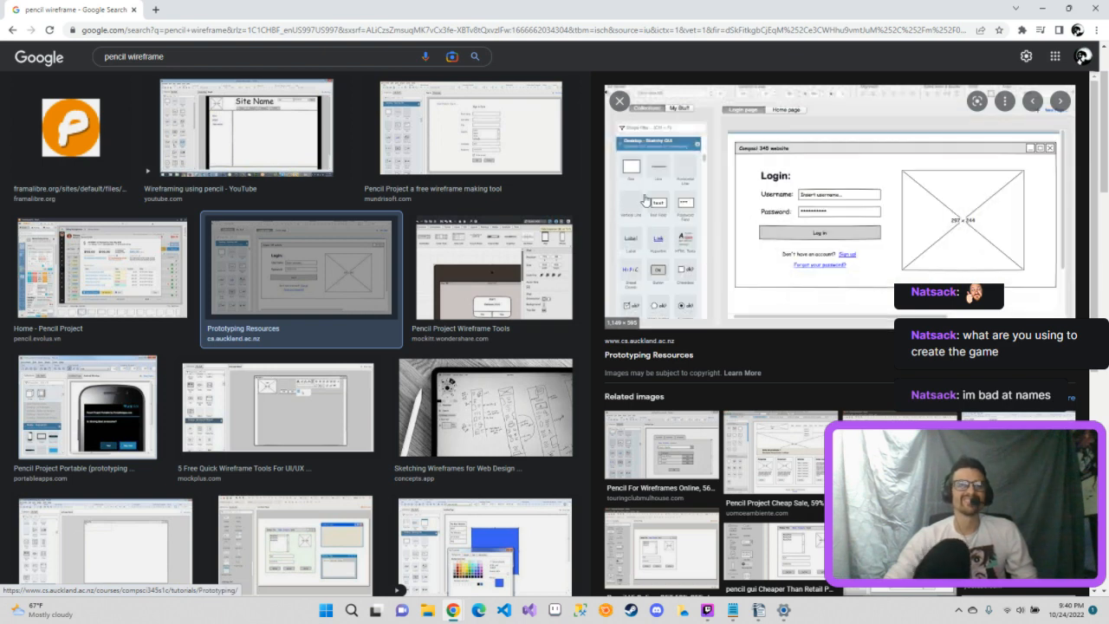
pyautogui.click(776, 200)
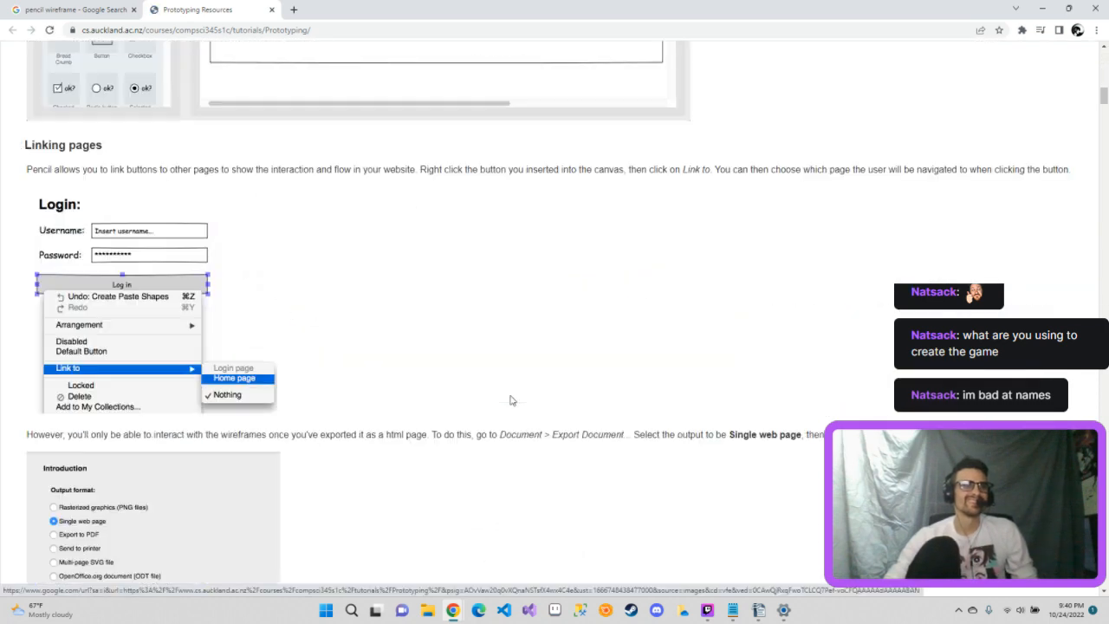
# Step: Read through the Prototyping Resources page, examining the Pencil interface, page linking, export, stencil collections, Mockingbird and InVision sections
pyautogui.scroll(3, 510, 400)
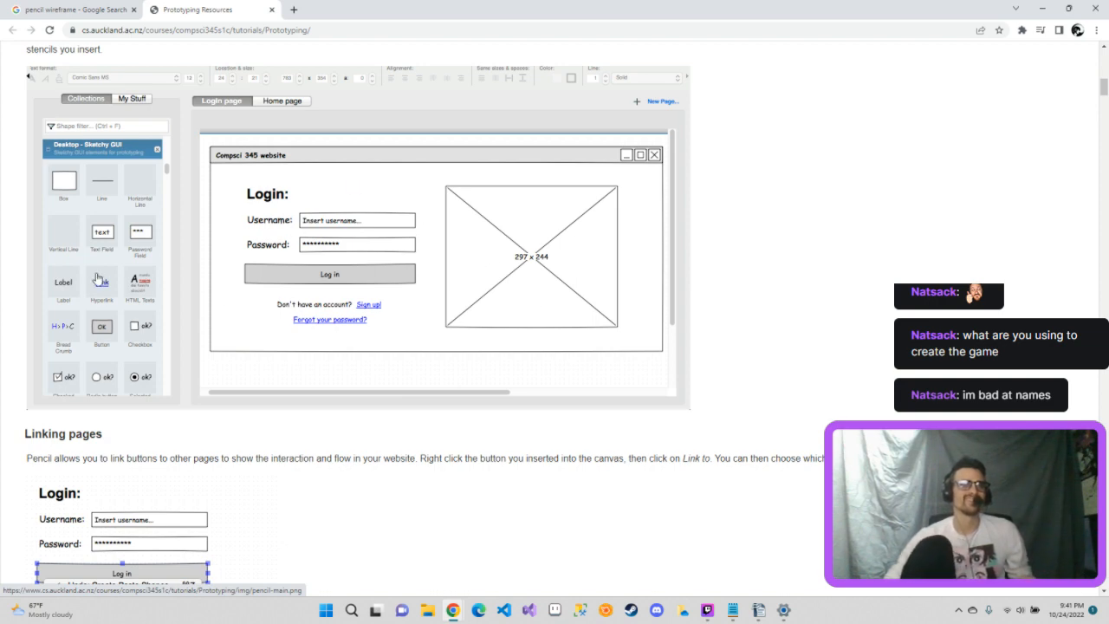
pyautogui.scroll(-7, 95, 274)
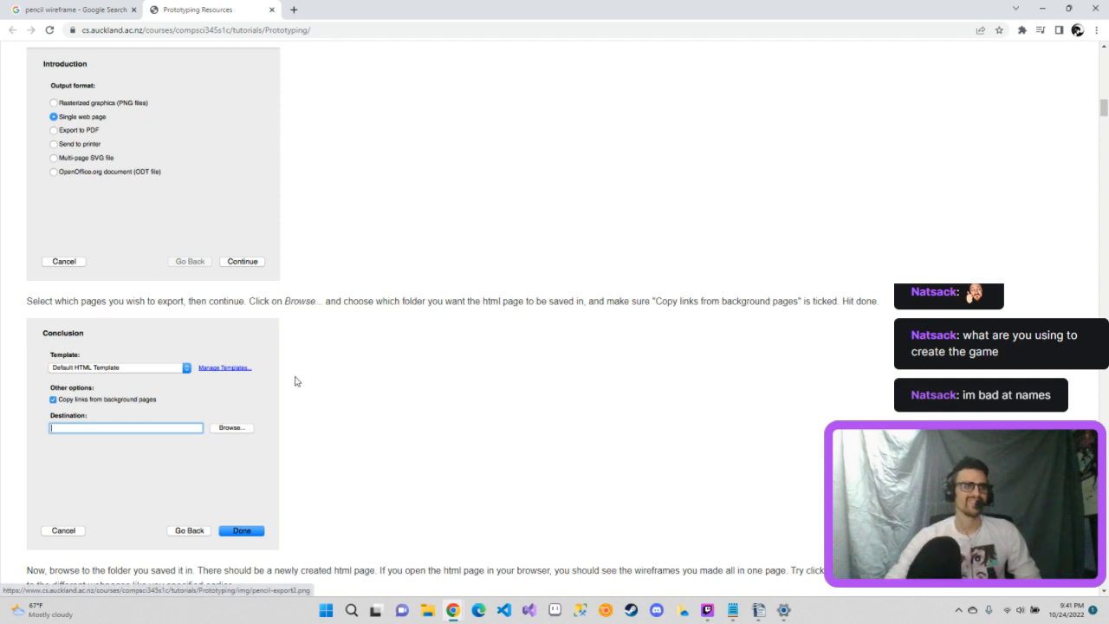
pyautogui.scroll(-8, 295, 382)
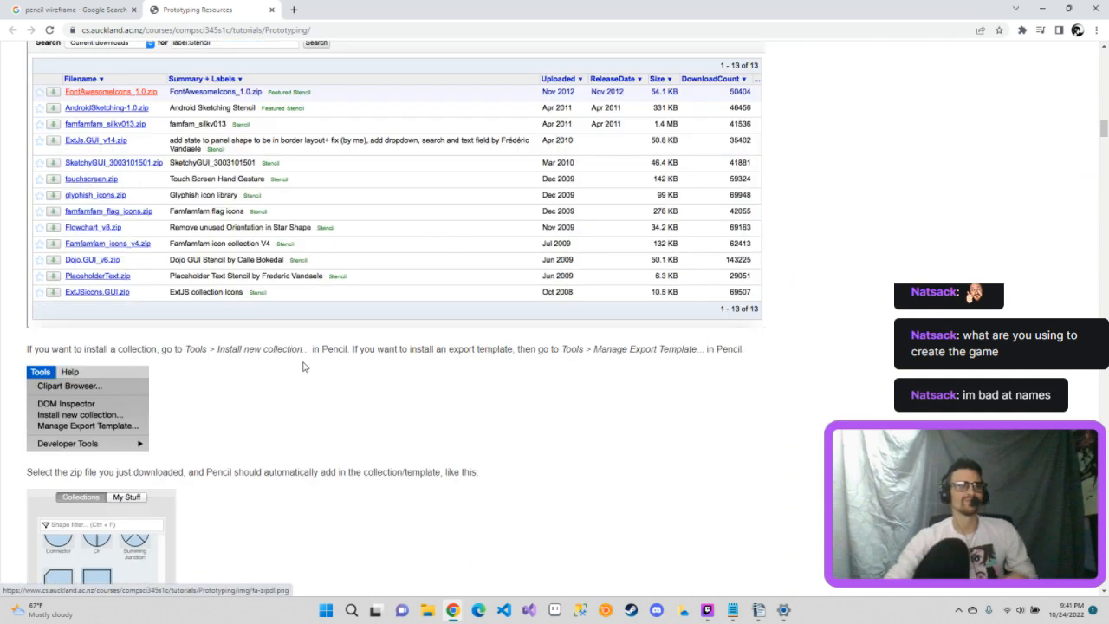
pyautogui.scroll(-4, 390, 391)
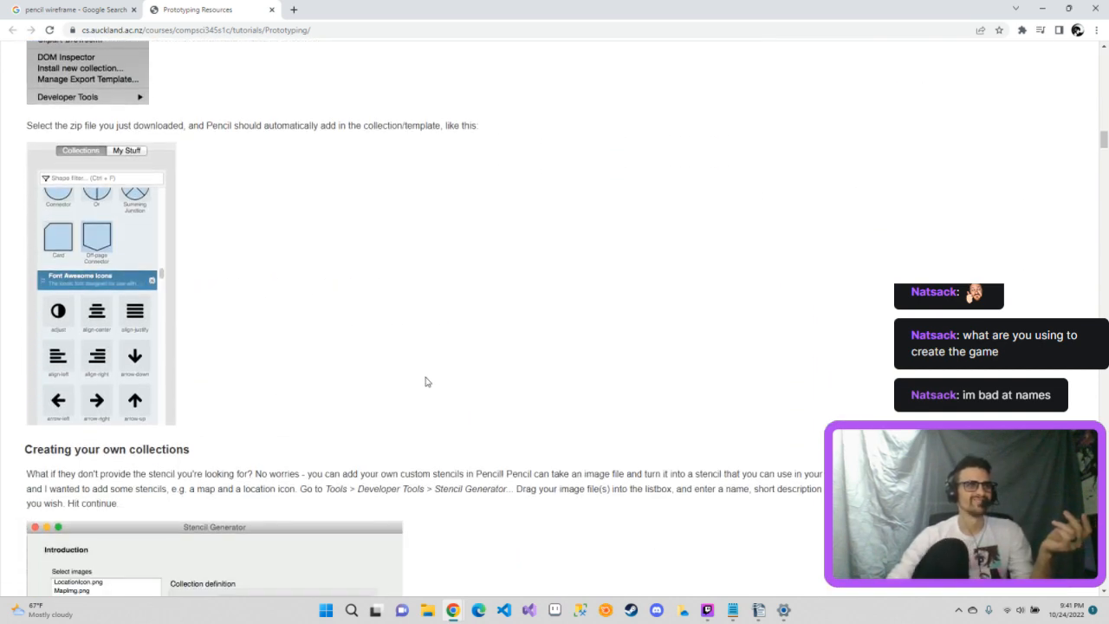
pyautogui.scroll(-1, 426, 381)
pyautogui.scroll(-5, 425, 377)
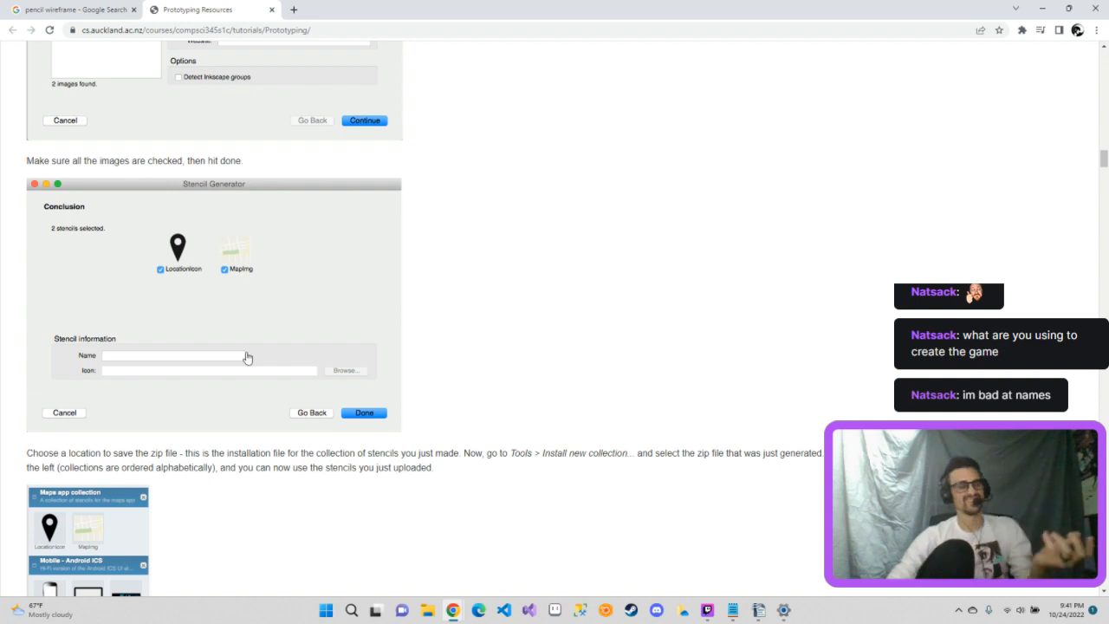
pyautogui.scroll(-3, 255, 353)
pyautogui.scroll(-5, 258, 358)
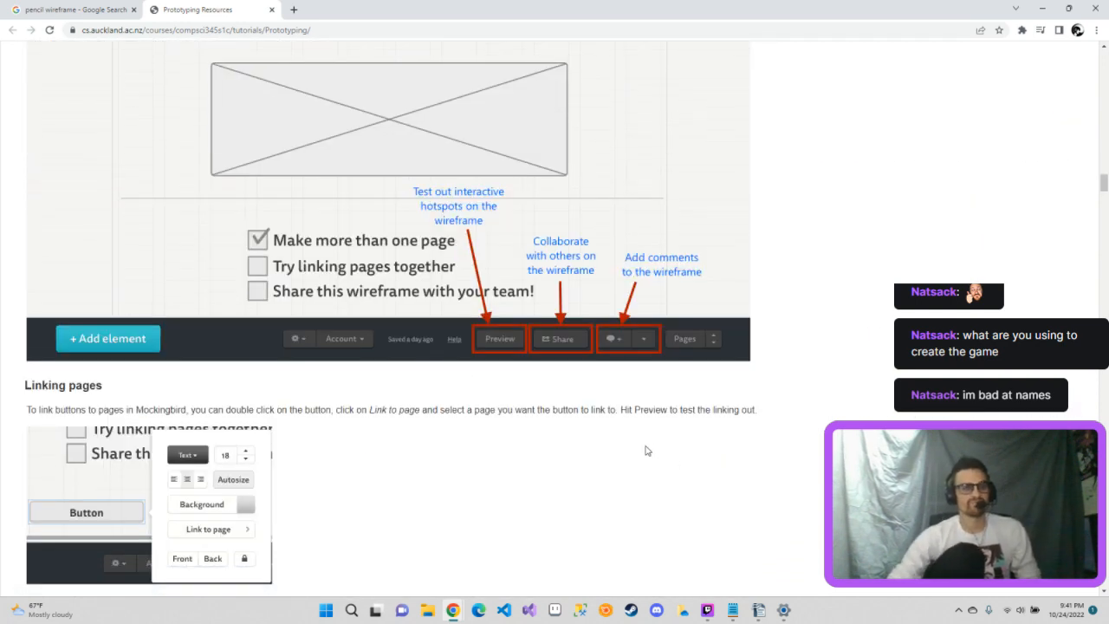
pyautogui.scroll(-3, 647, 448)
pyautogui.scroll(-4, 371, 369)
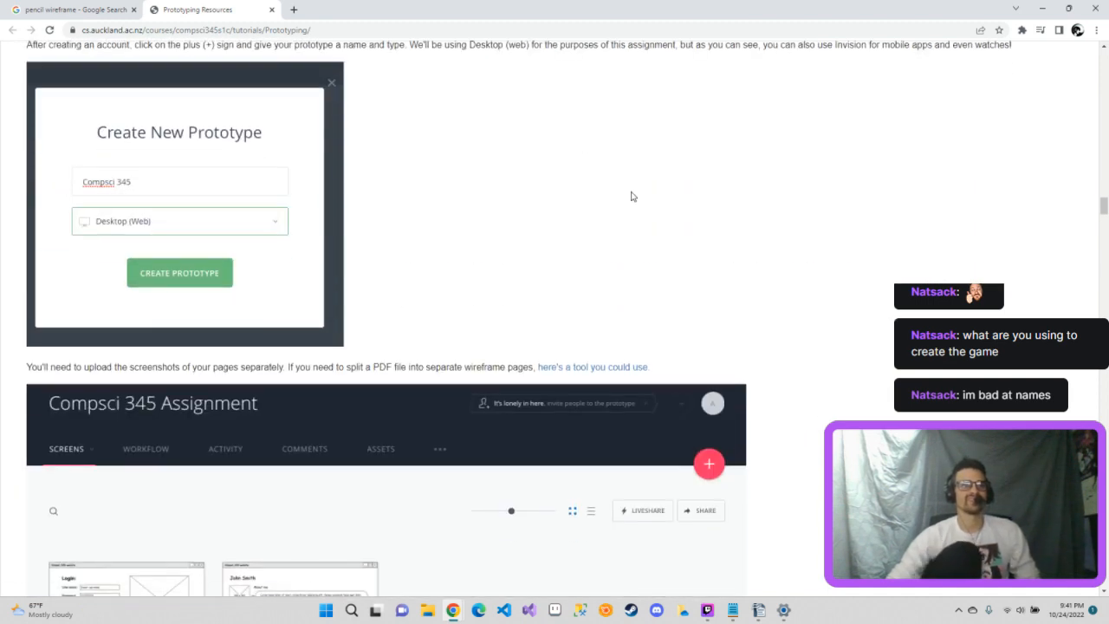
pyautogui.scroll(-6, 657, 227)
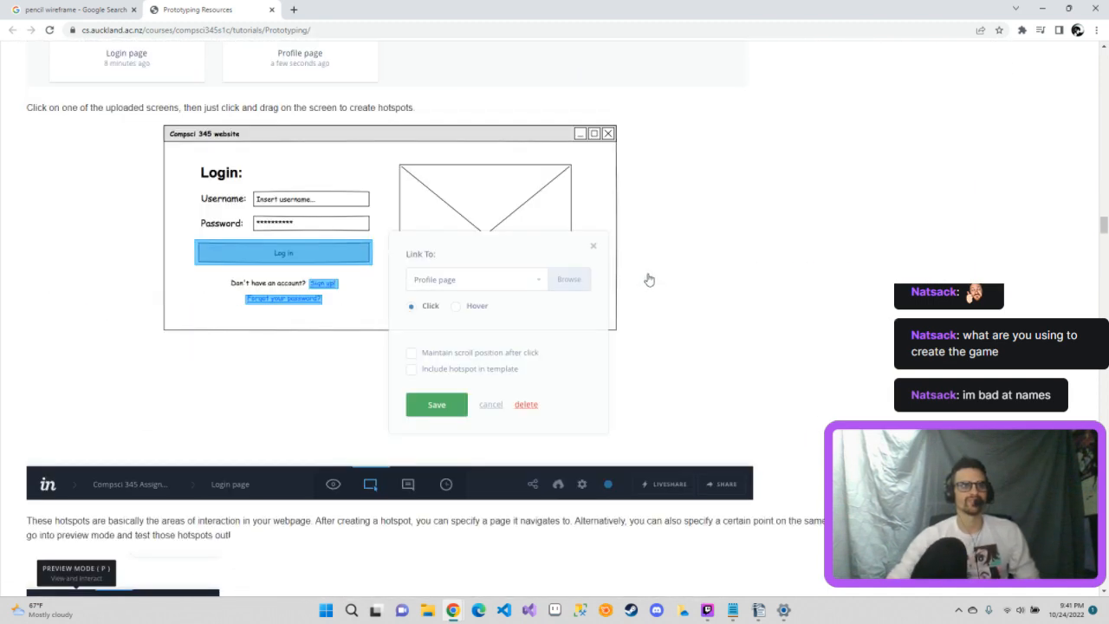
# Step: Review the hotspot instructions and the start of the Prototyping Resources page, and close the page
pyautogui.scroll(-3, 647, 277)
pyautogui.scroll(-2, 701, 264)
pyautogui.scroll(15, 700, 263)
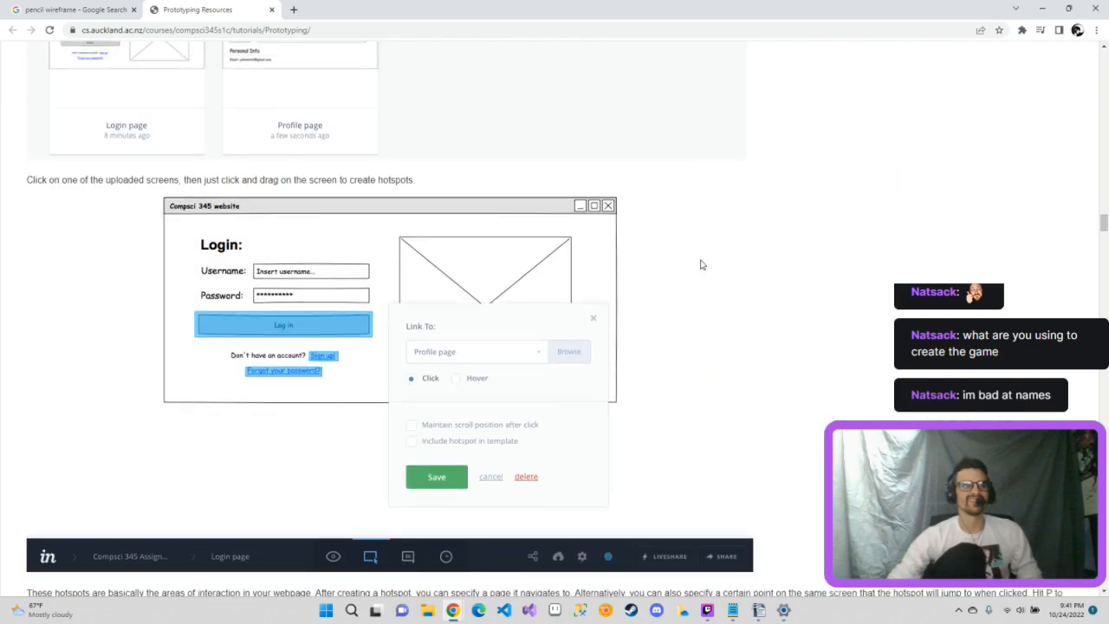
pyautogui.scroll(20, 703, 265)
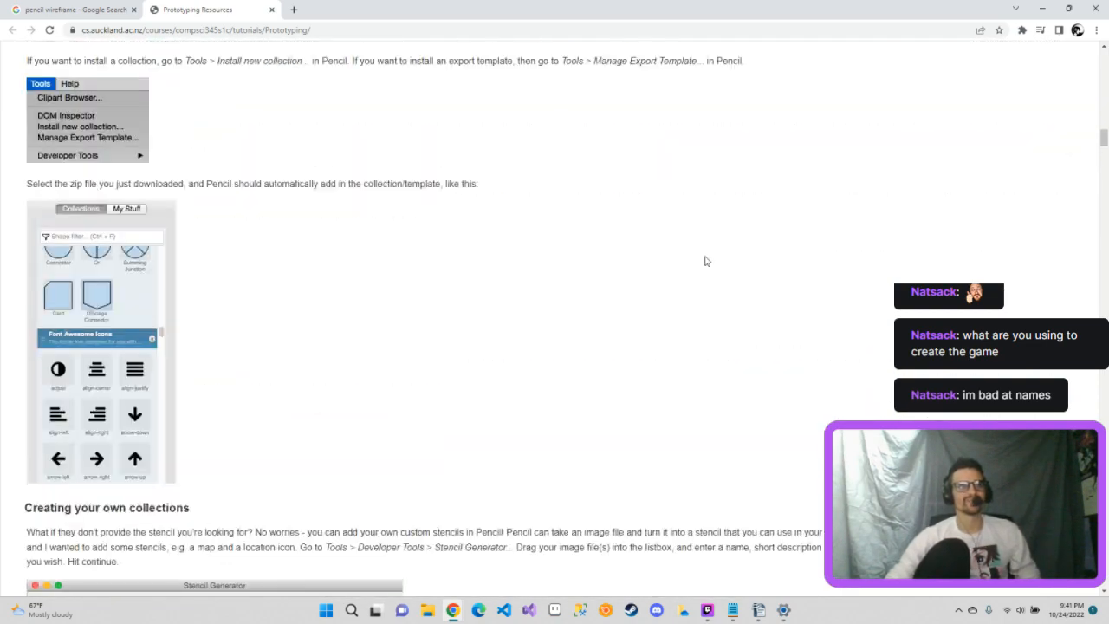
pyautogui.scroll(20, 706, 260)
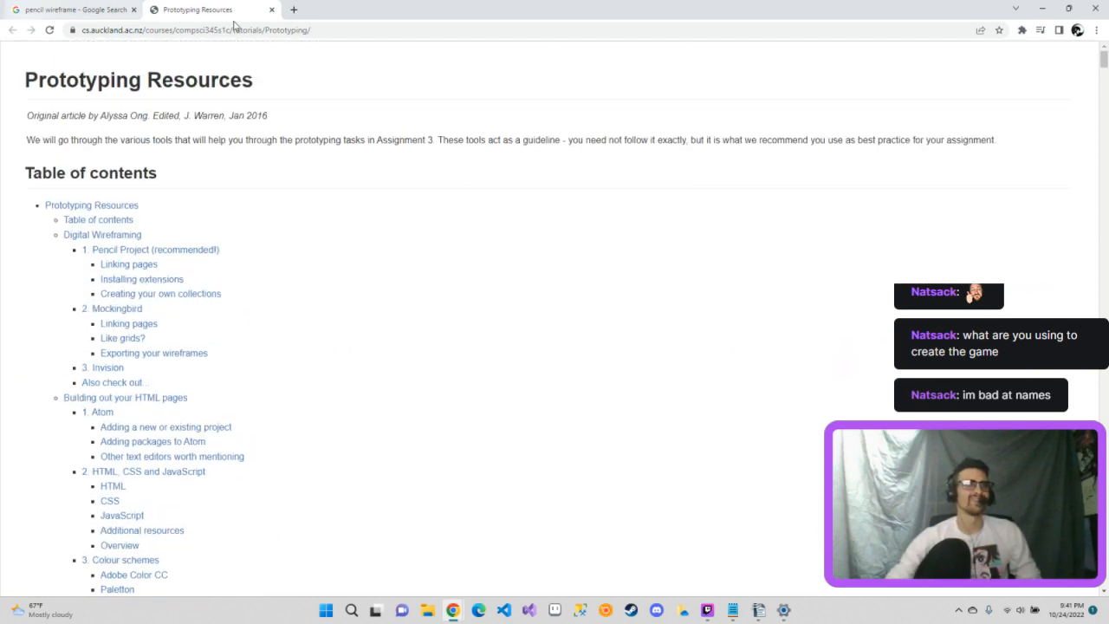
pyautogui.click(271, 9)
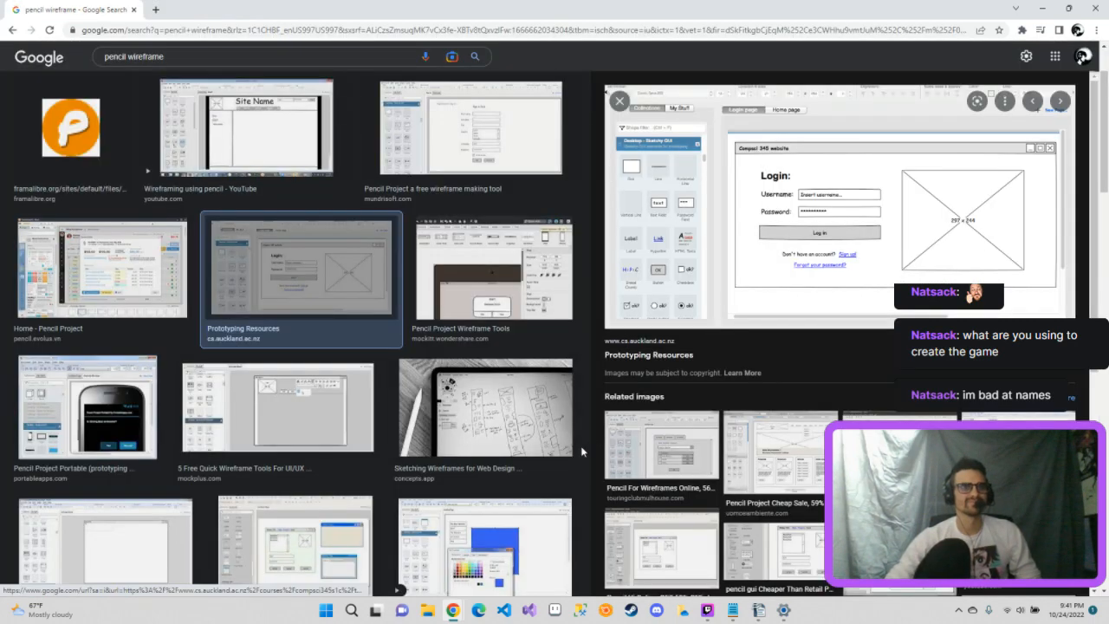
# Step: Browse the "pencil wireframe" image results and related images for examples of wireframe layouts and tools
pyautogui.scroll(-8, 579, 445)
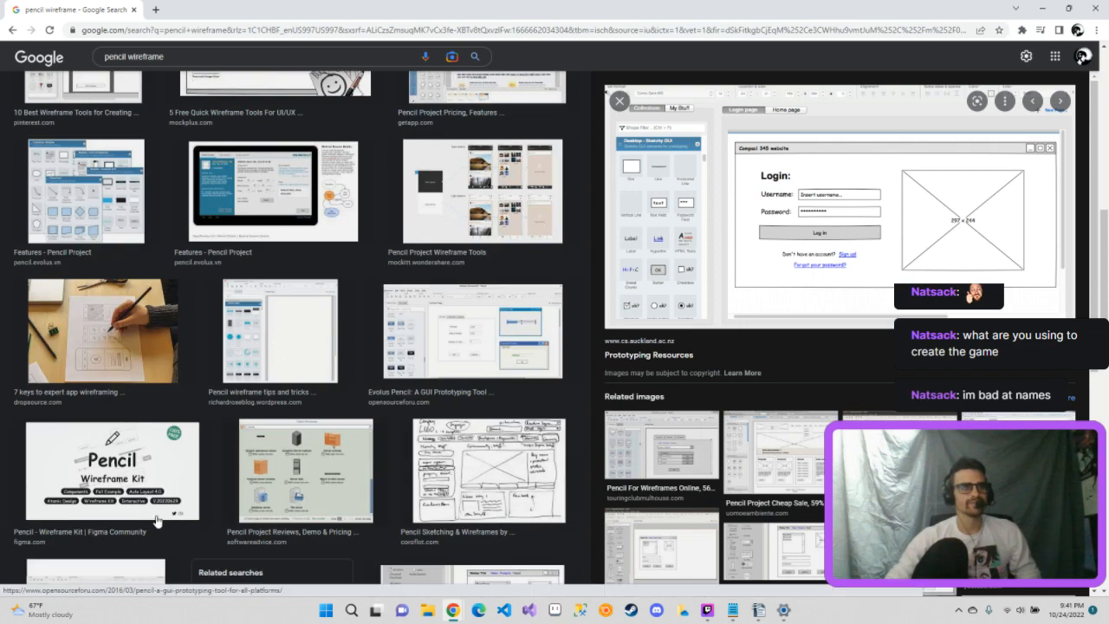
pyautogui.scroll(-2, 595, 503)
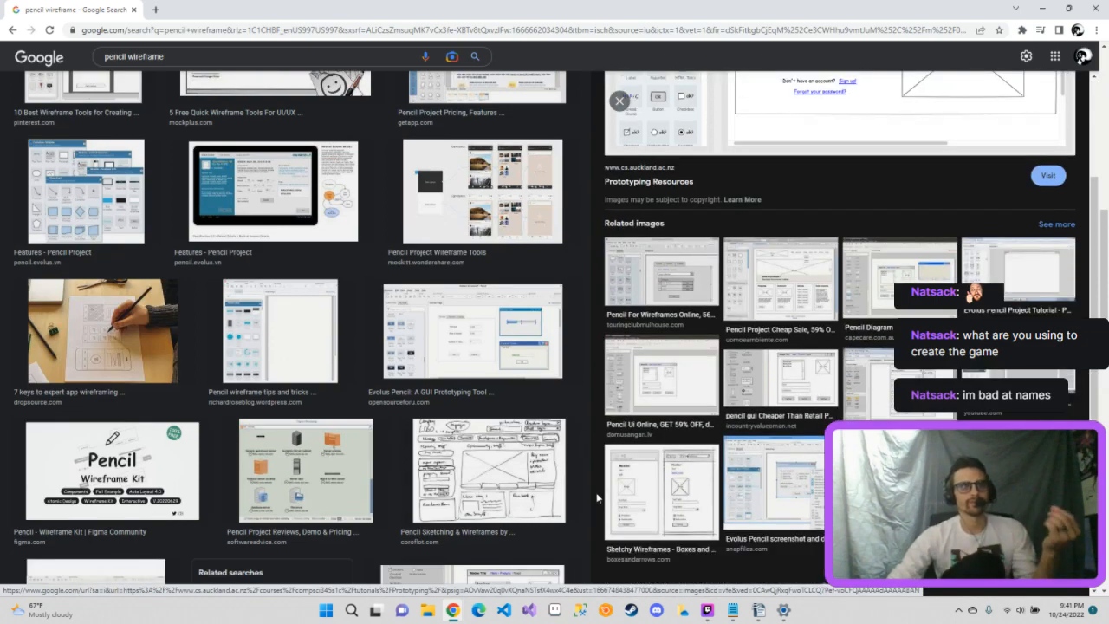
pyautogui.scroll(-2, 596, 497)
pyautogui.scroll(3, 594, 493)
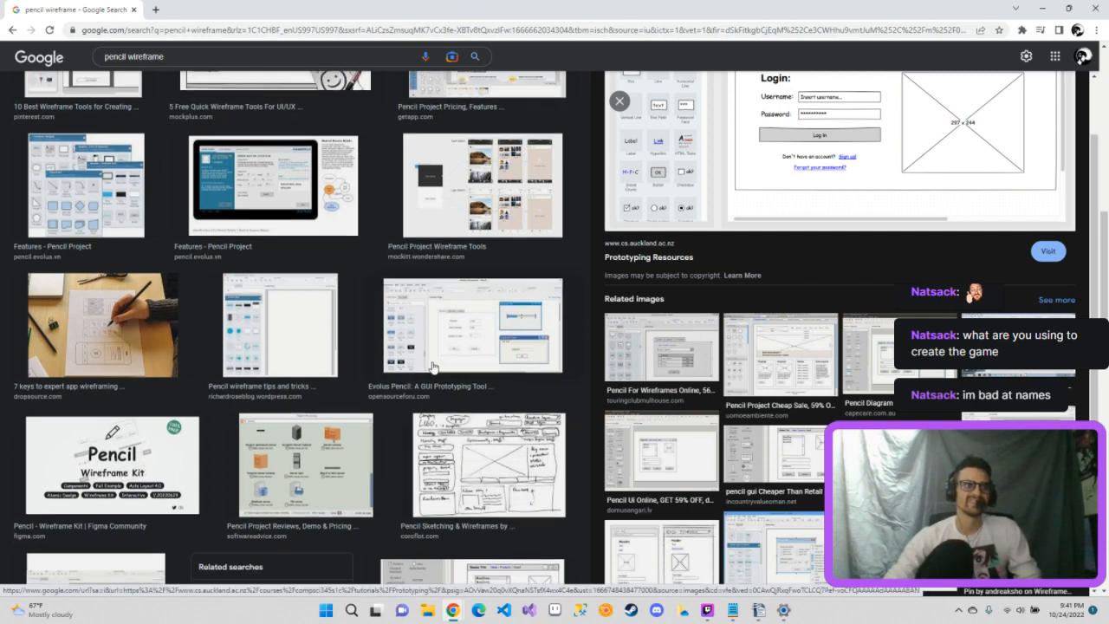
pyautogui.scroll(-4, 407, 354)
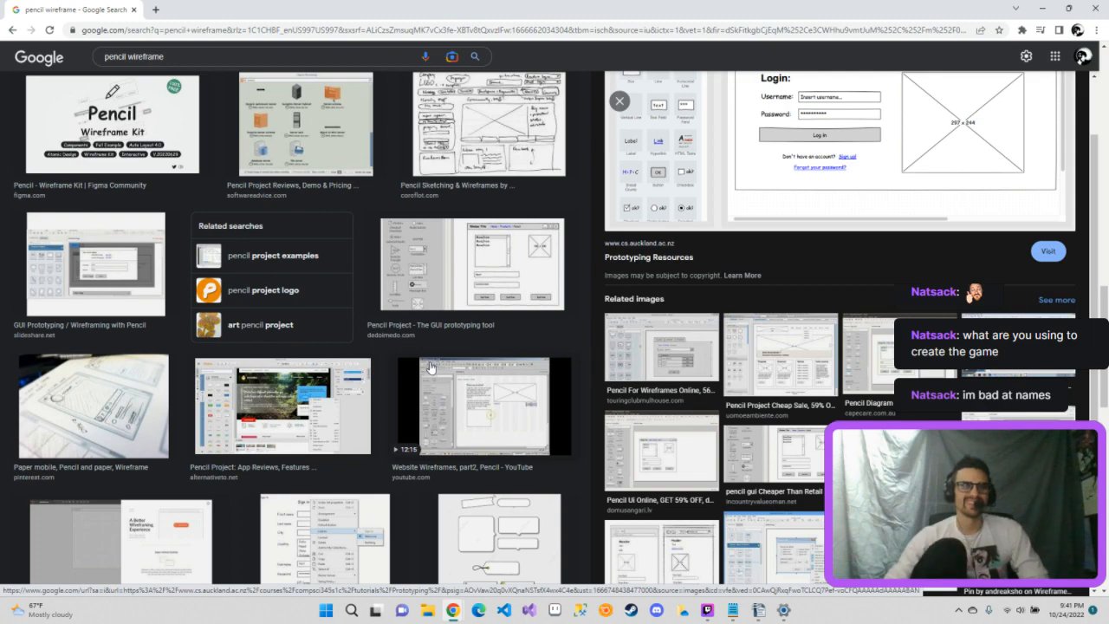
pyautogui.scroll(-2, 250, 489)
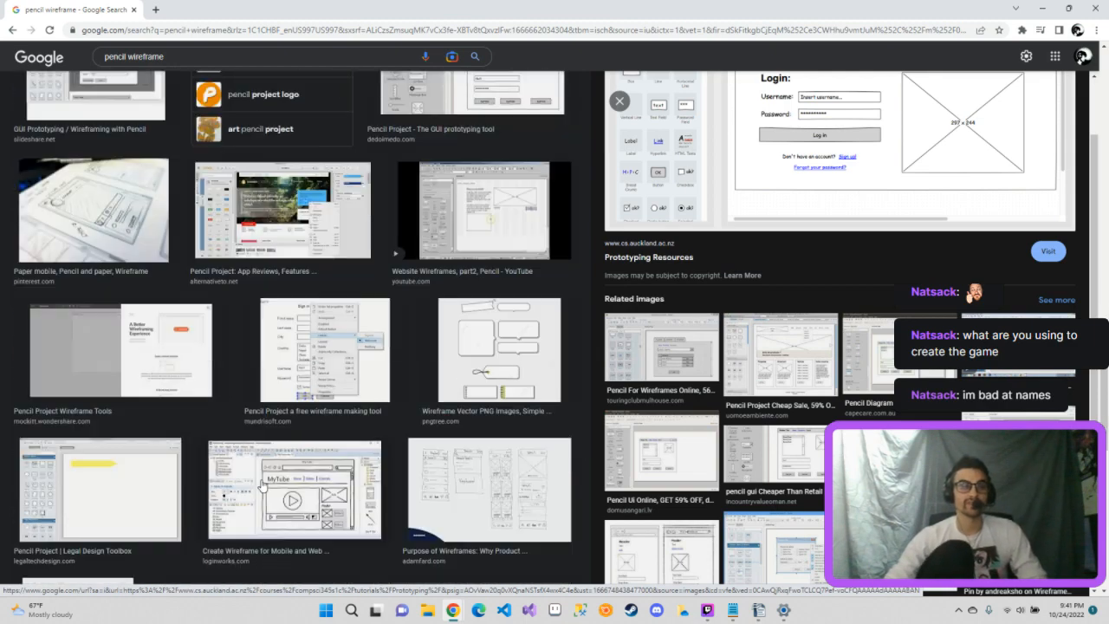
pyautogui.scroll(-1, 263, 485)
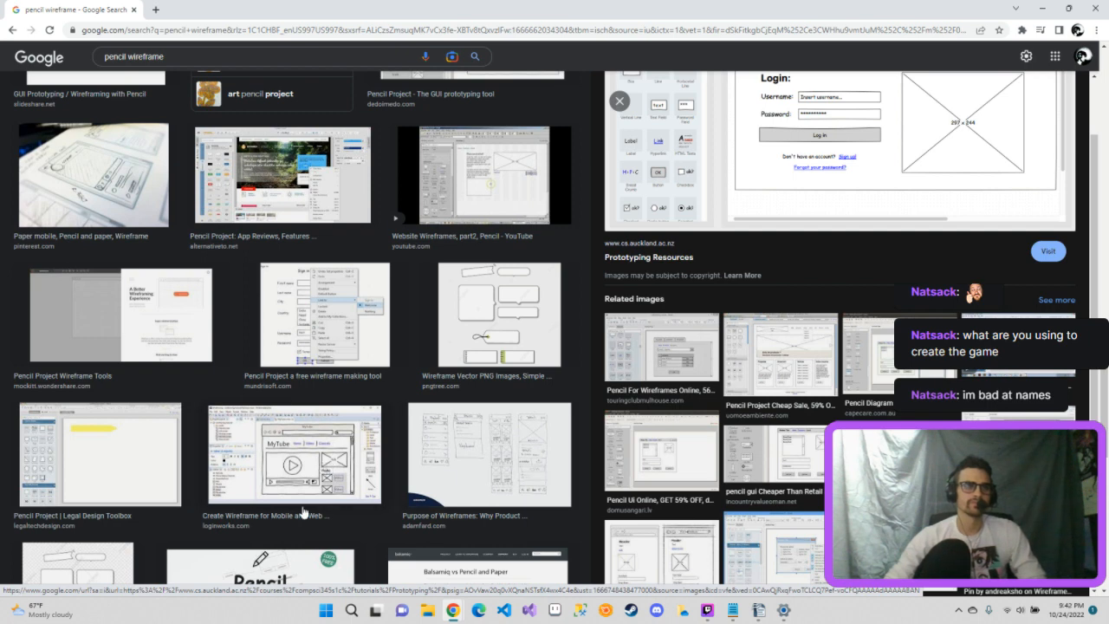
pyautogui.scroll(-1, 292, 487)
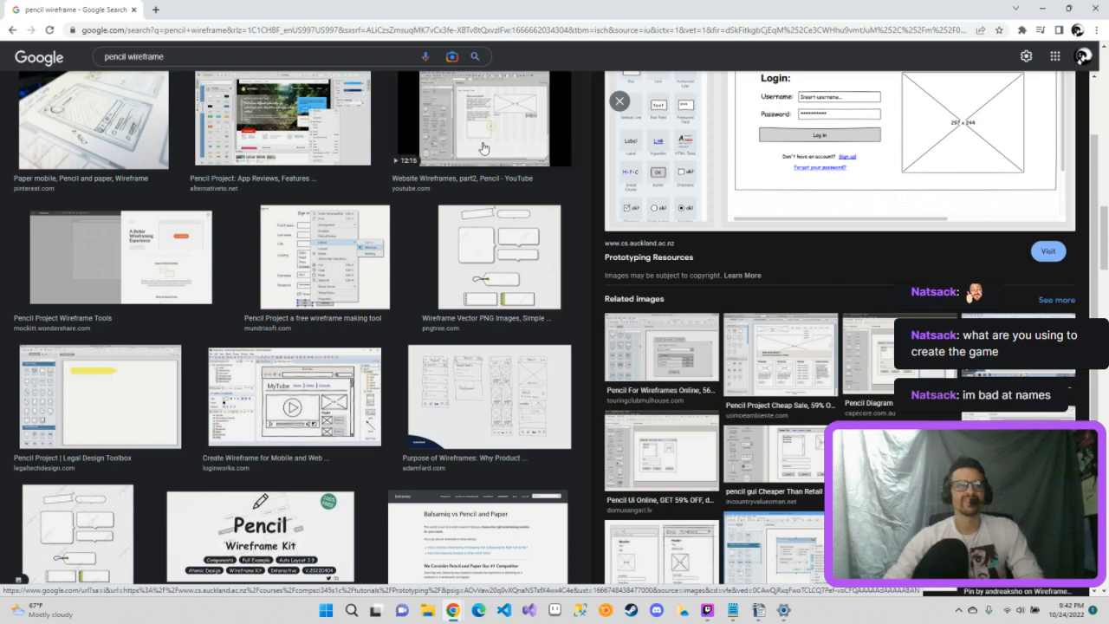
# Step: Switch to the FirstGame_Manual.odt document in OpenOffice Writer and select the "UI Design:" heading
pyautogui.hotkey('alt', 'Tab')
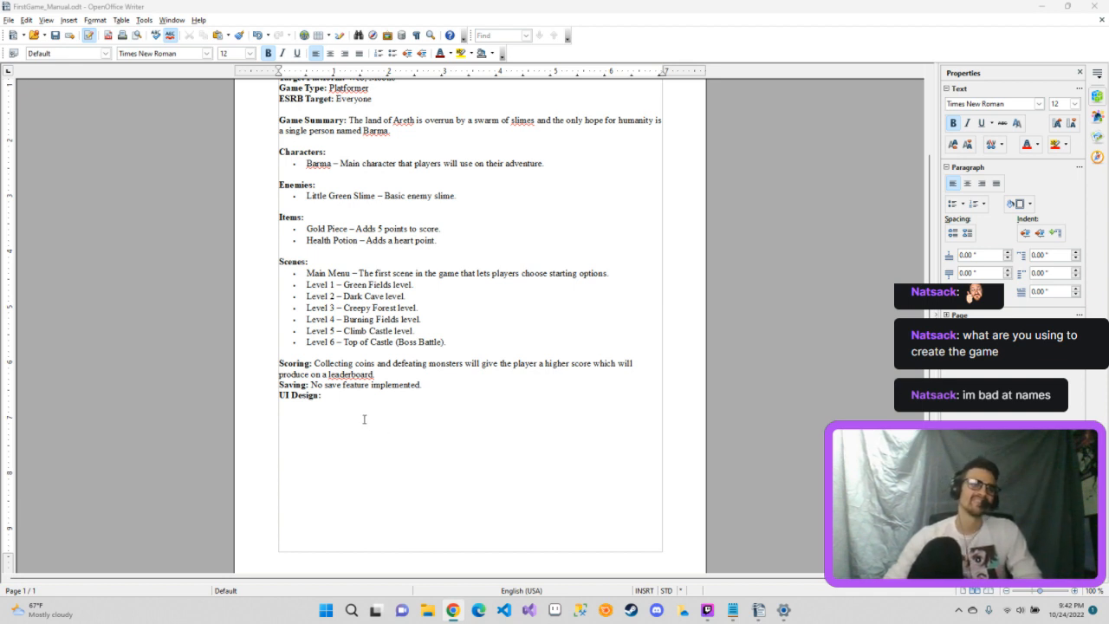
pyautogui.moveTo(339, 401); pyautogui.dragTo(278, 395)
pyautogui.click(340, 395)
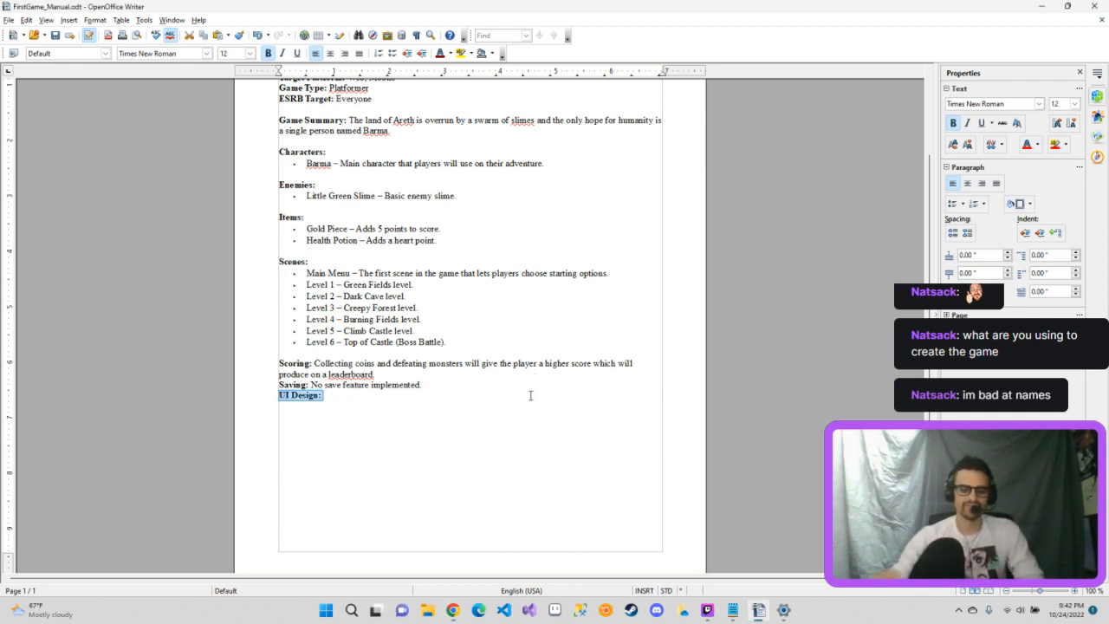
# Step: Delete the UI Design heading below the Saving line
pyautogui.press('BackSpace')
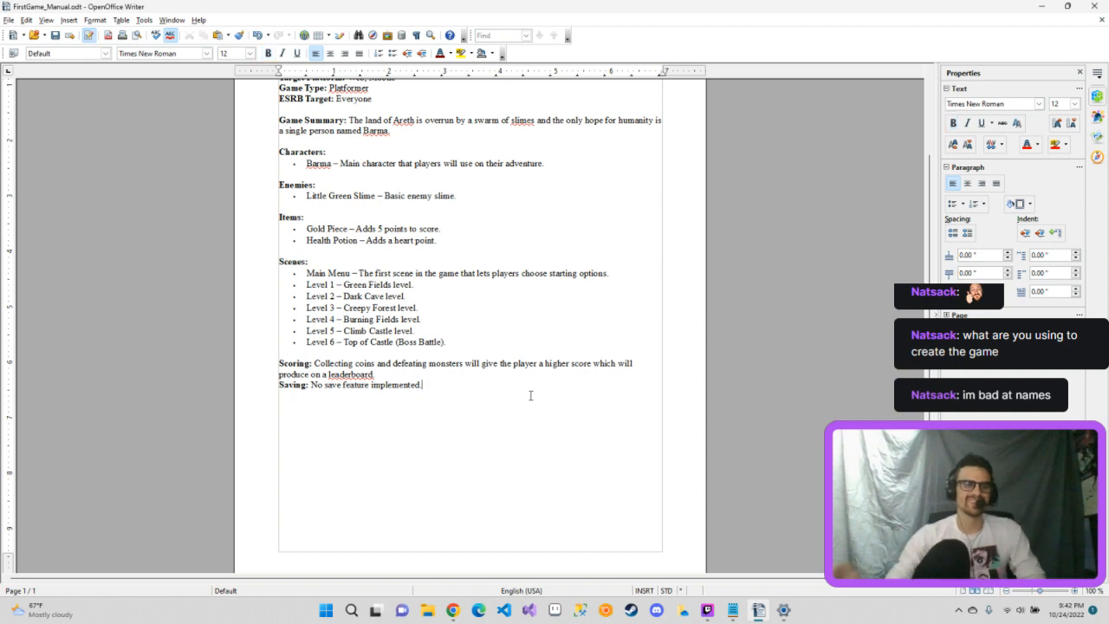
pyautogui.scroll(3, 530, 395)
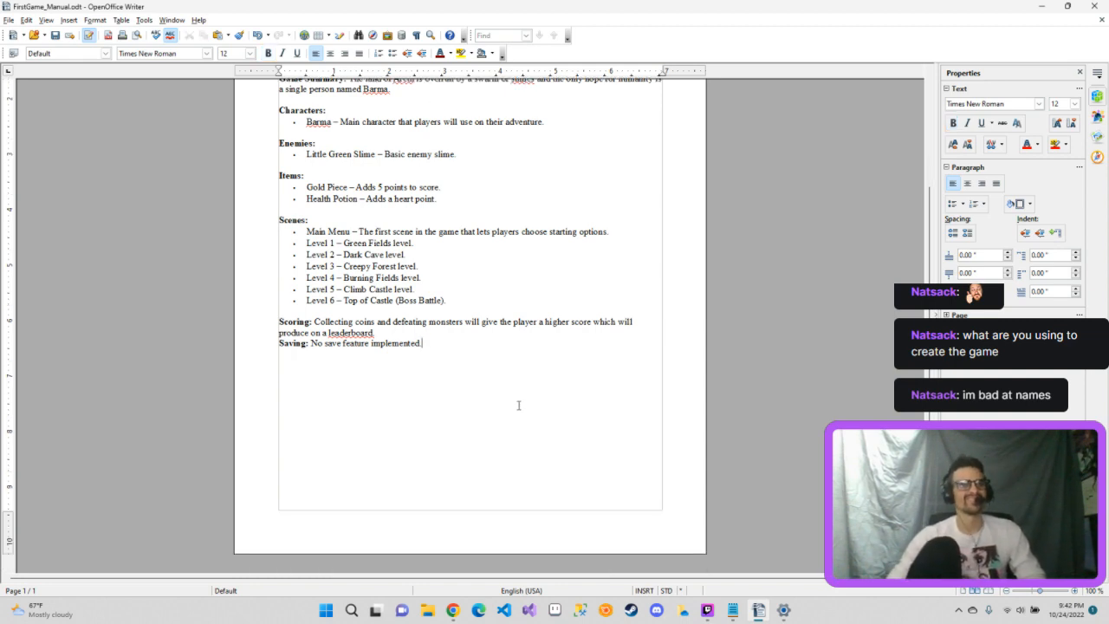
pyautogui.scroll(1, 518, 404)
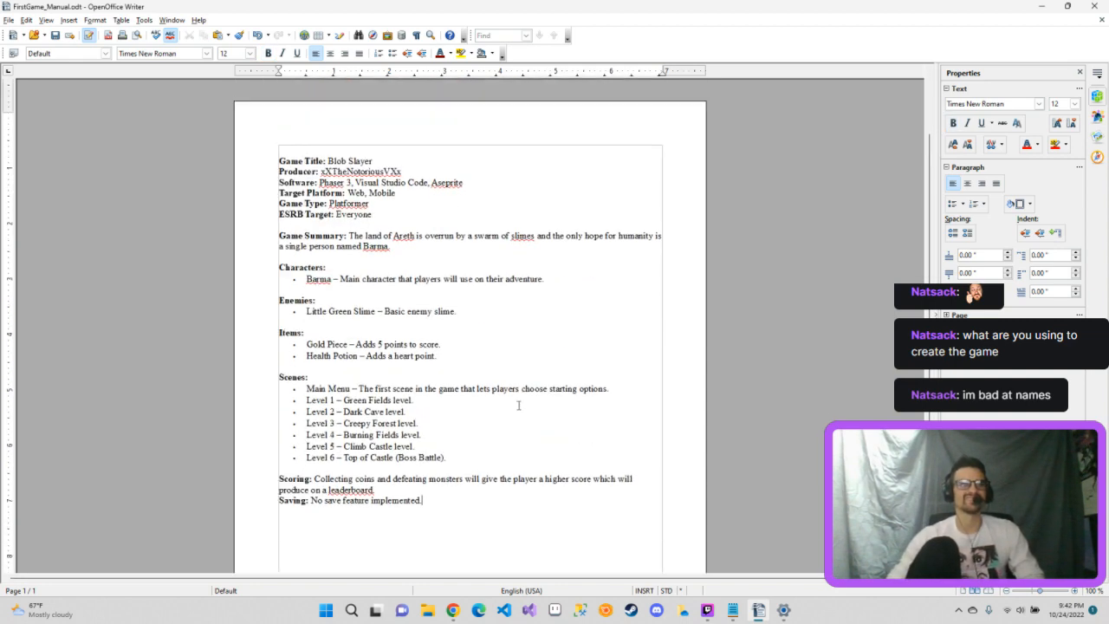
pyautogui.scroll(-1, 451, 299)
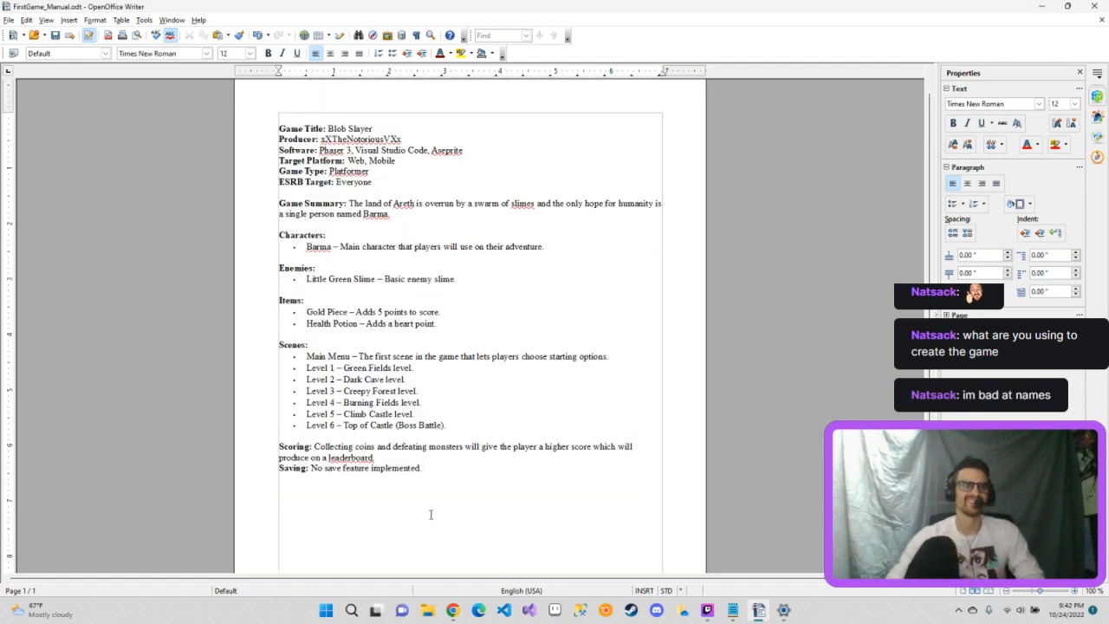
pyautogui.scroll(-2, 437, 526)
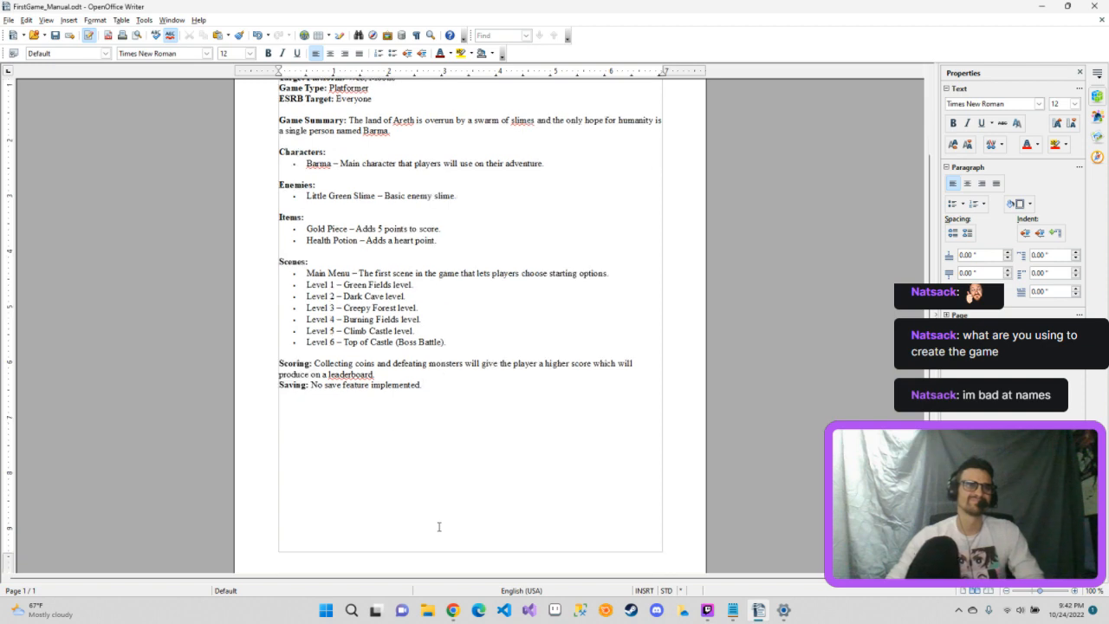
pyautogui.scroll(2, 440, 526)
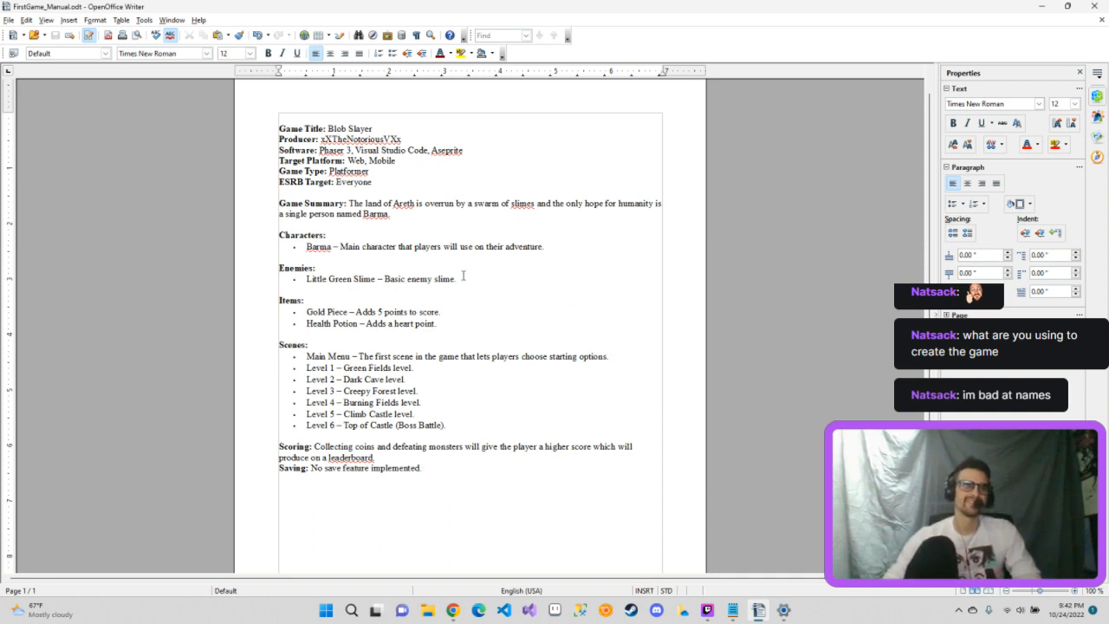
# Step: Start a "Green Slime -" bullet under Enemies and insert "beginner" after "Basic" in the Little Green Slime description
pyautogui.click(489, 314)
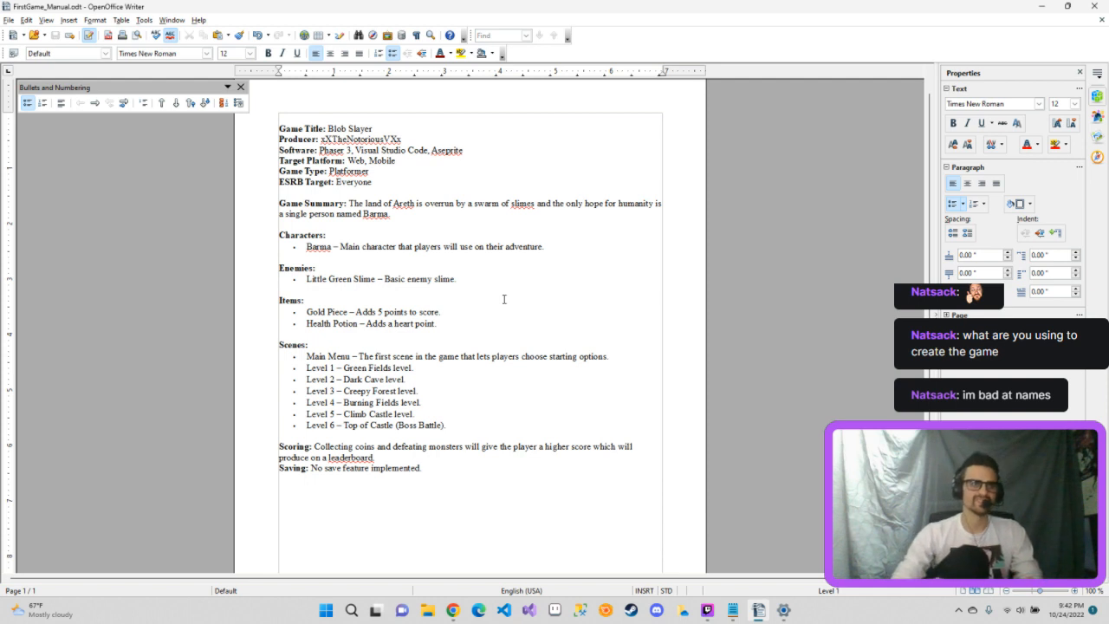
pyautogui.press('Return')
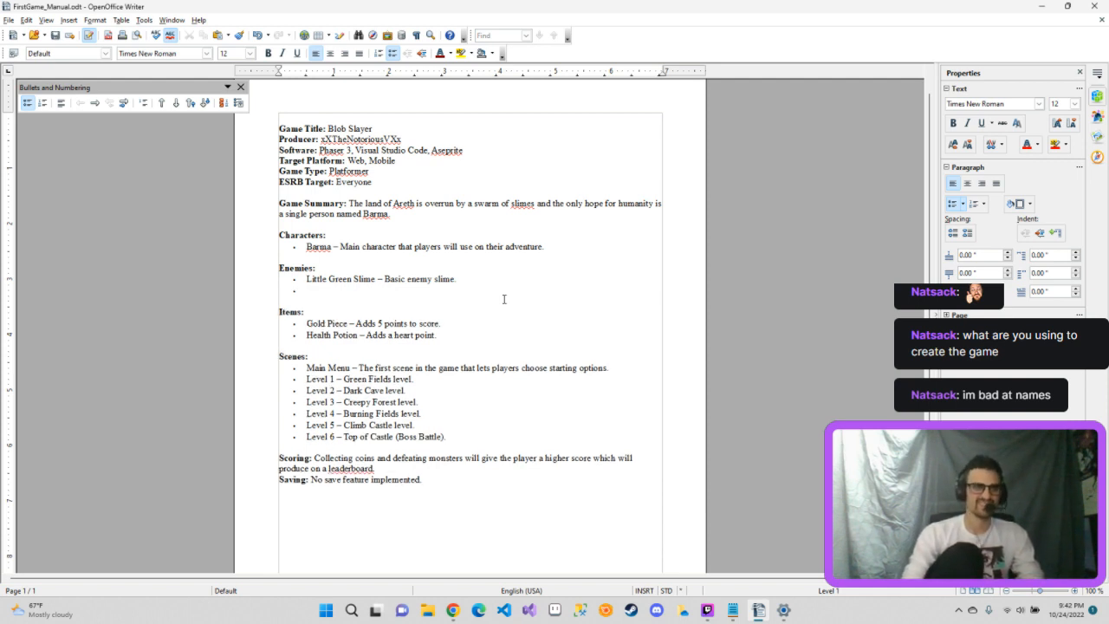
pyautogui.write('Green Slime -')
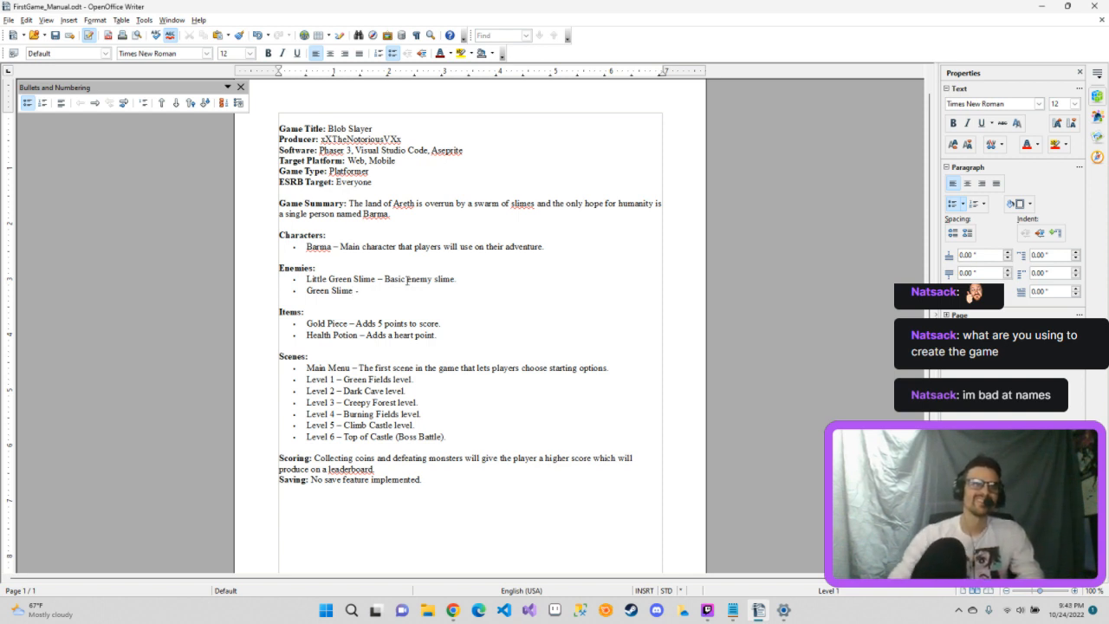
pyautogui.write('beginner')
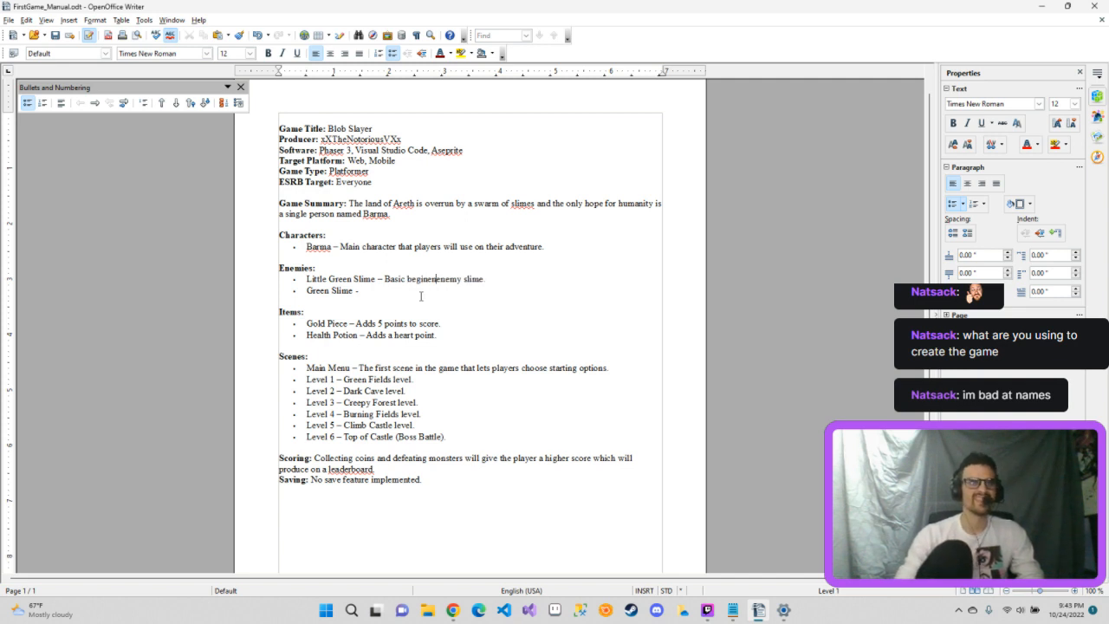
pyautogui.press('BackSpace')
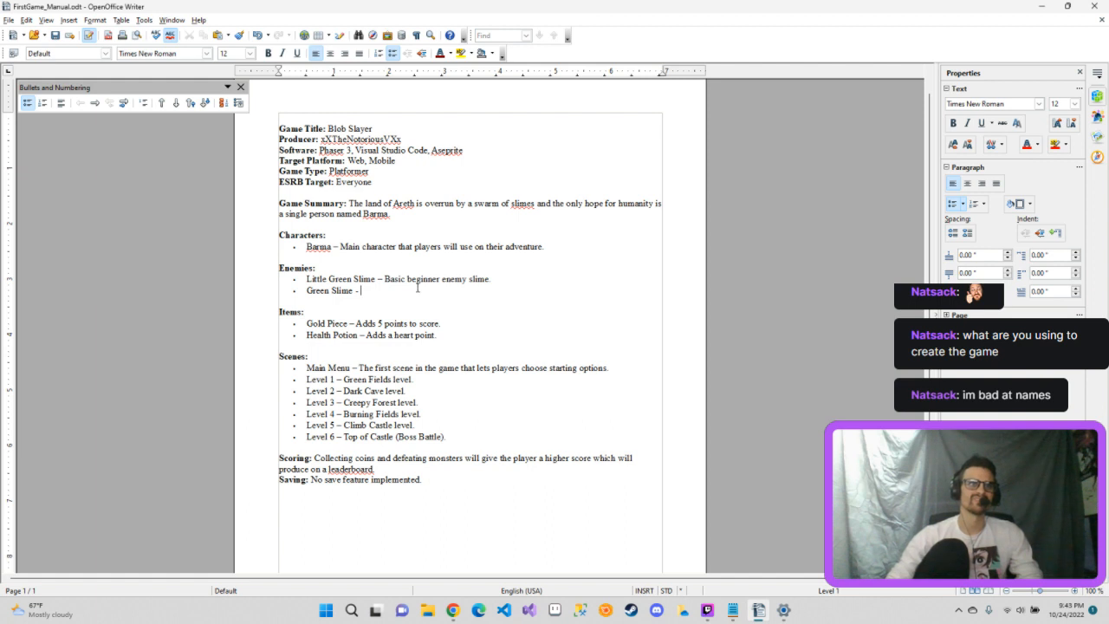
# Step: Complete the Green Slime bullet with the description "Basic enemy slime."
pyautogui.write('Basi')
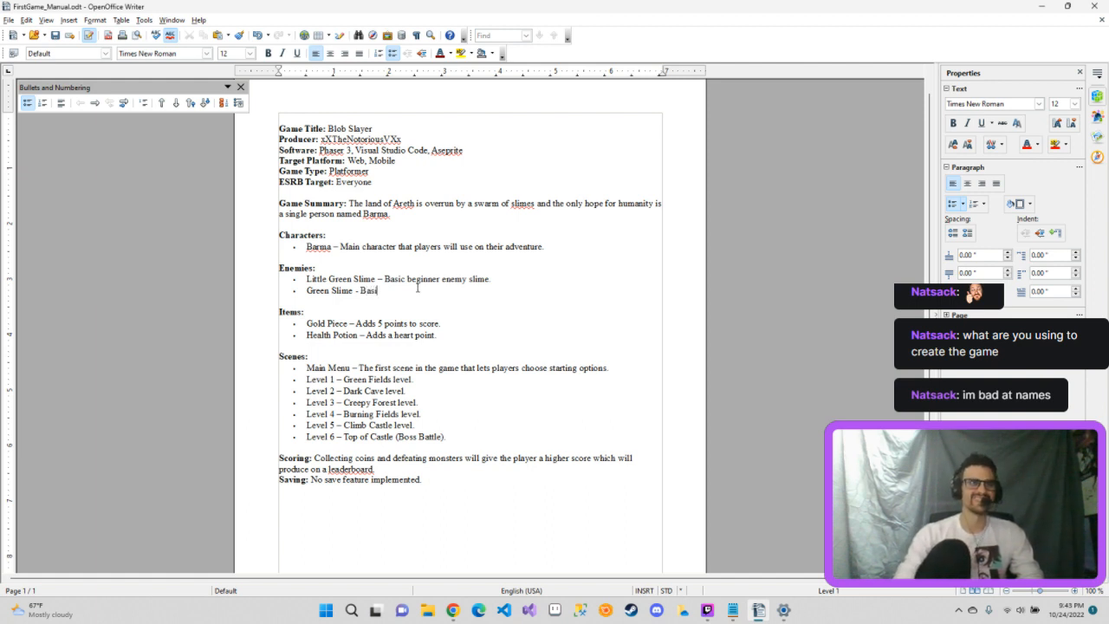
pyautogui.write('c en')
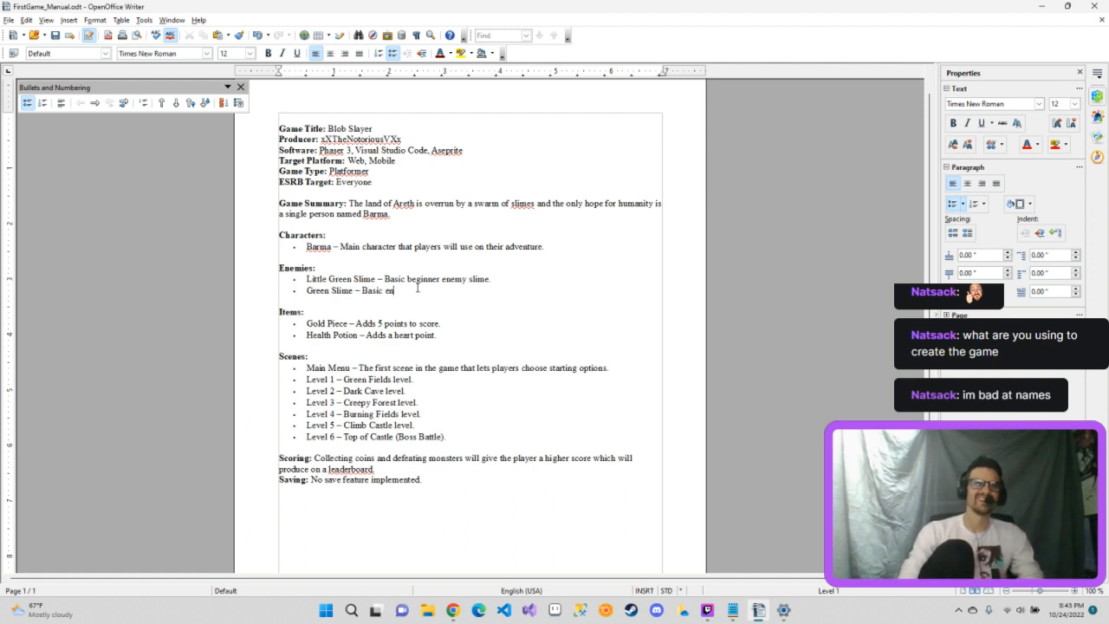
pyautogui.write('emy ')
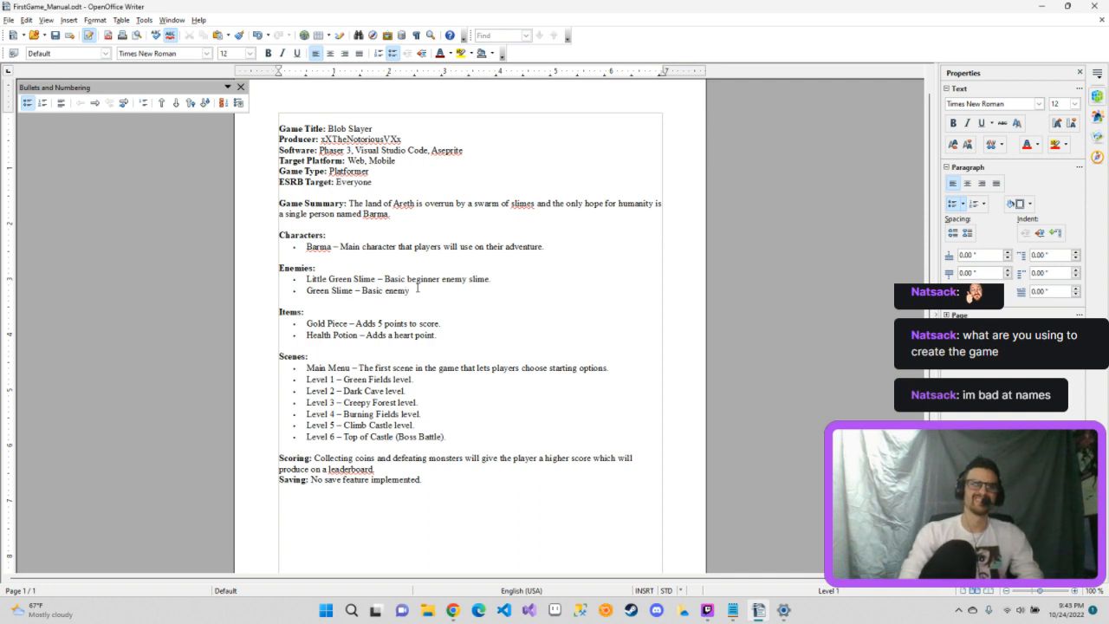
pyautogui.write('slime.')
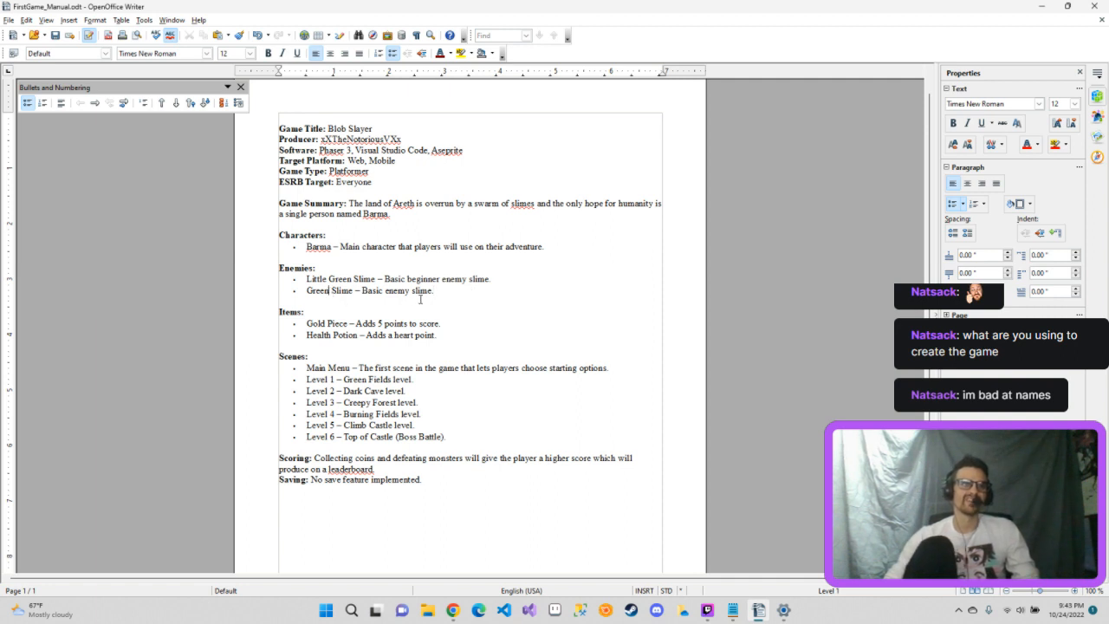
# Step: Rename the Green Slime in the second Enemies bullet to Blue Slime
pyautogui.press('BackSpace')
pyautogui.press('BackSpace')
pyautogui.press('BackSpace')
pyautogui.press('BackSpace')
pyautogui.press('BackSpace')
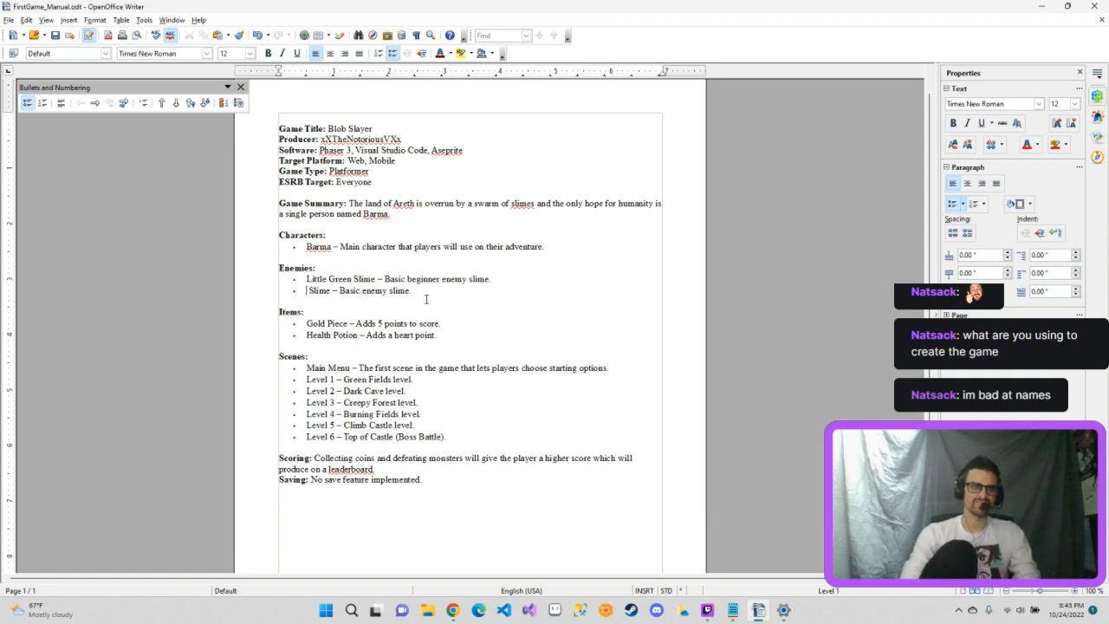
pyautogui.write('Blue')
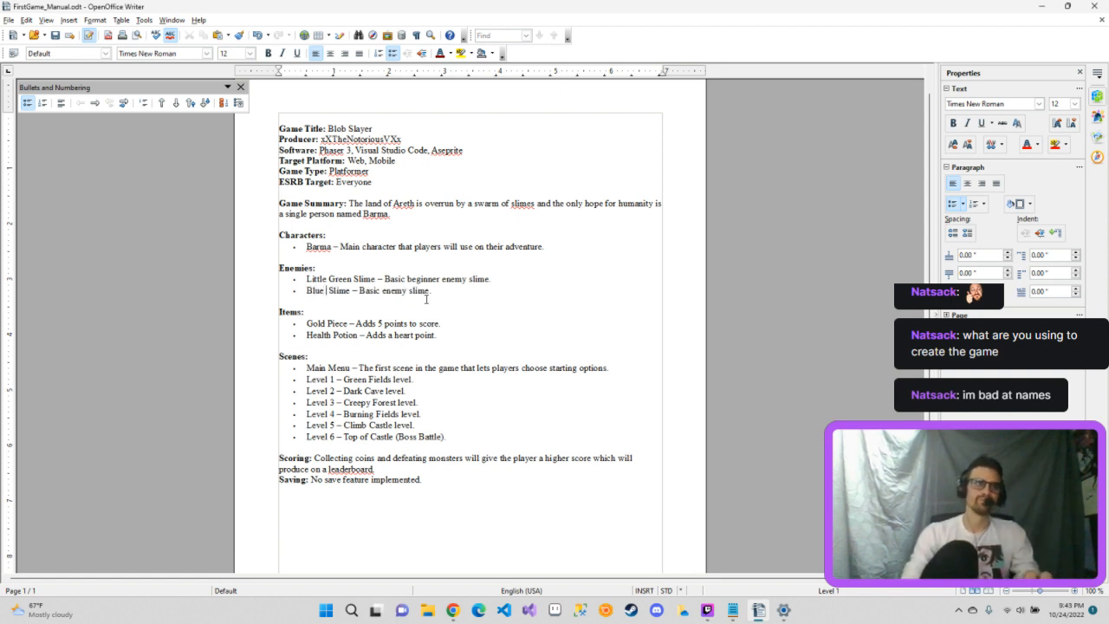
# Step: Add the bullet "Red Slime – Medium enemy slime." below Blue Slime in the Enemies list
pyautogui.click(438, 294)
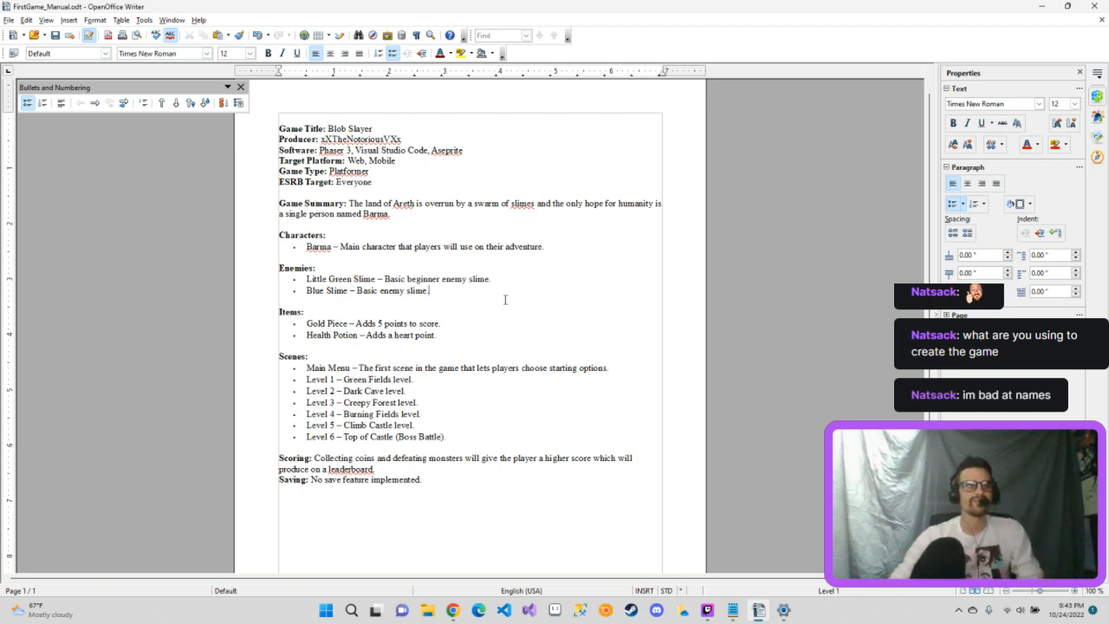
pyautogui.press('Return')
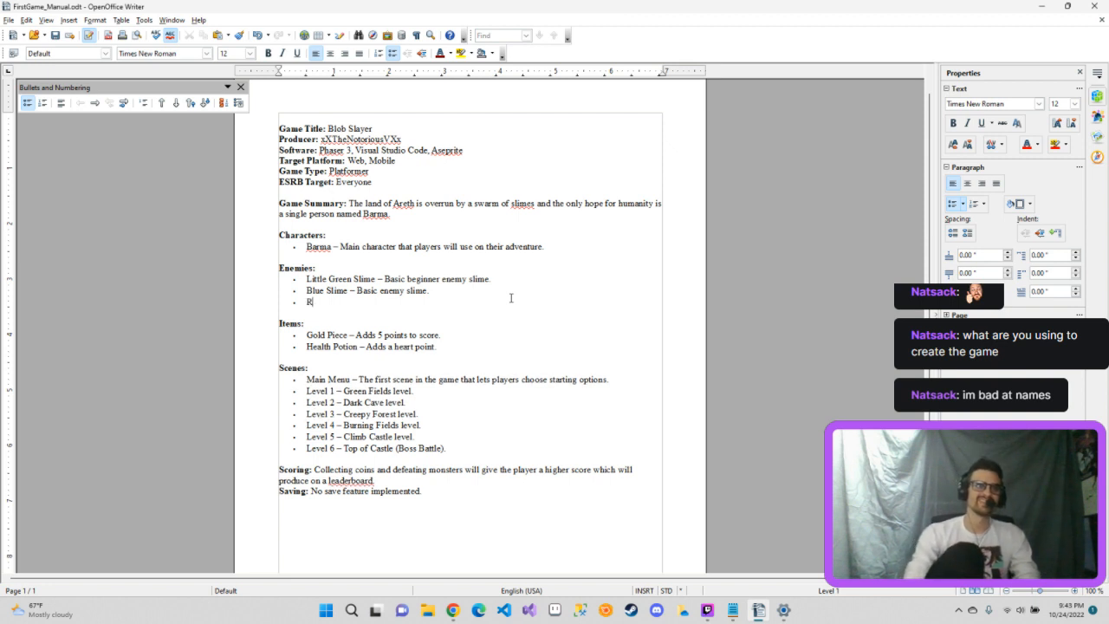
pyautogui.write('Red Slim')
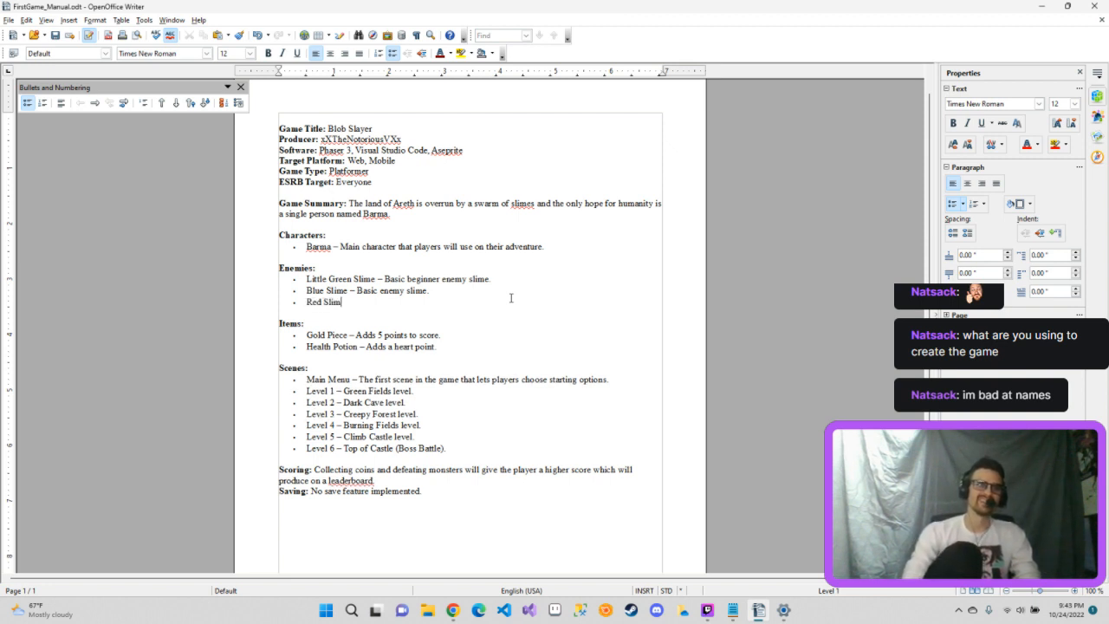
pyautogui.write('e -')
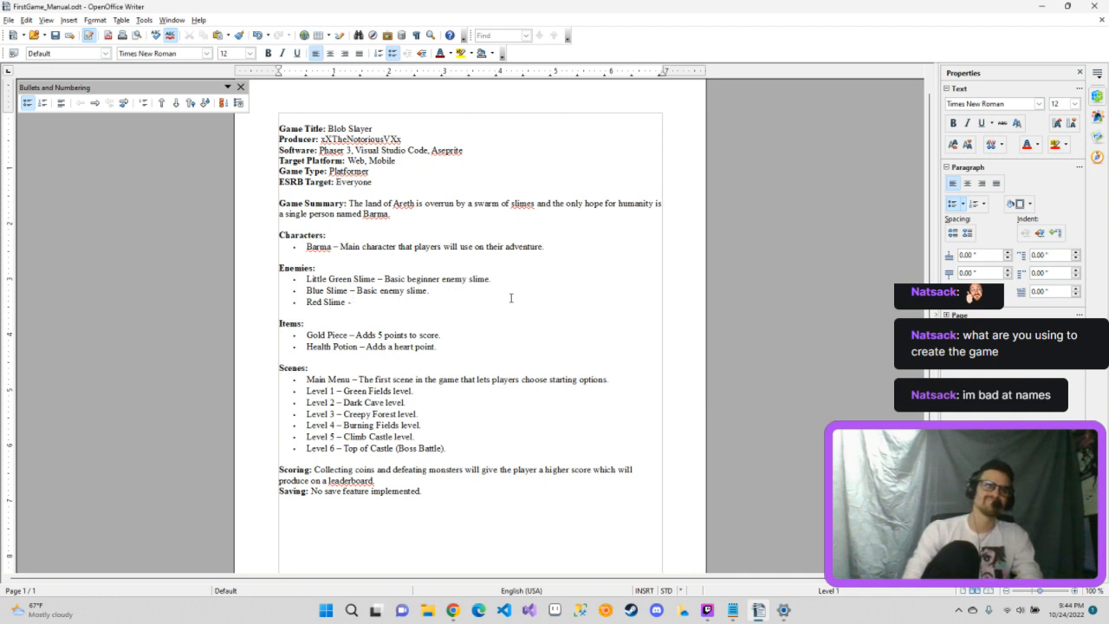
pyautogui.write('Medi')
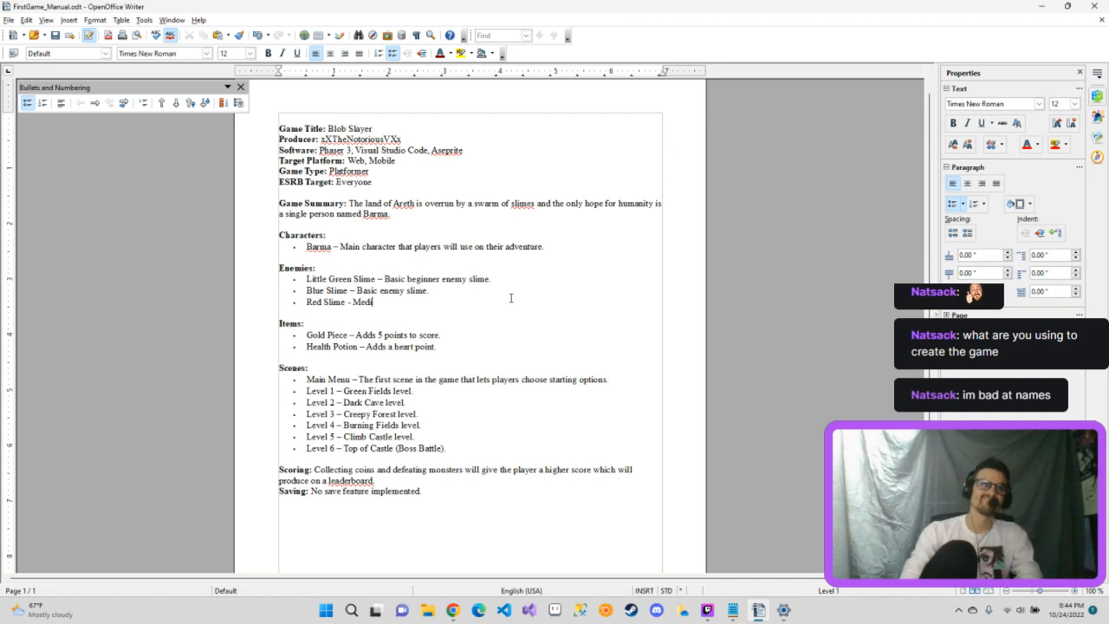
pyautogui.write('um enemy')
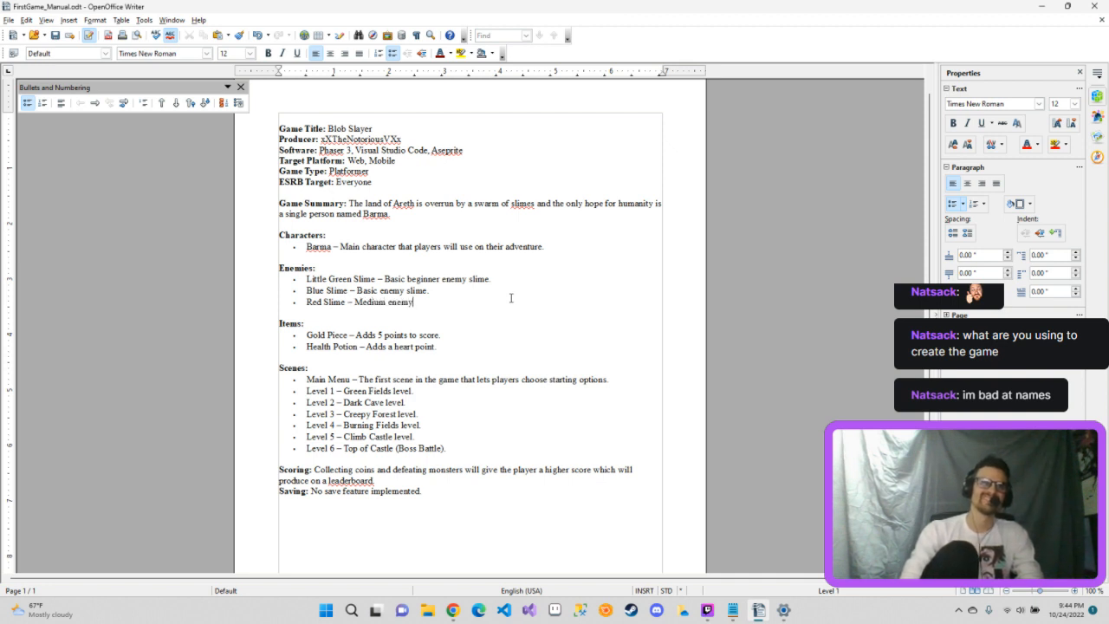
pyautogui.write(' slime')
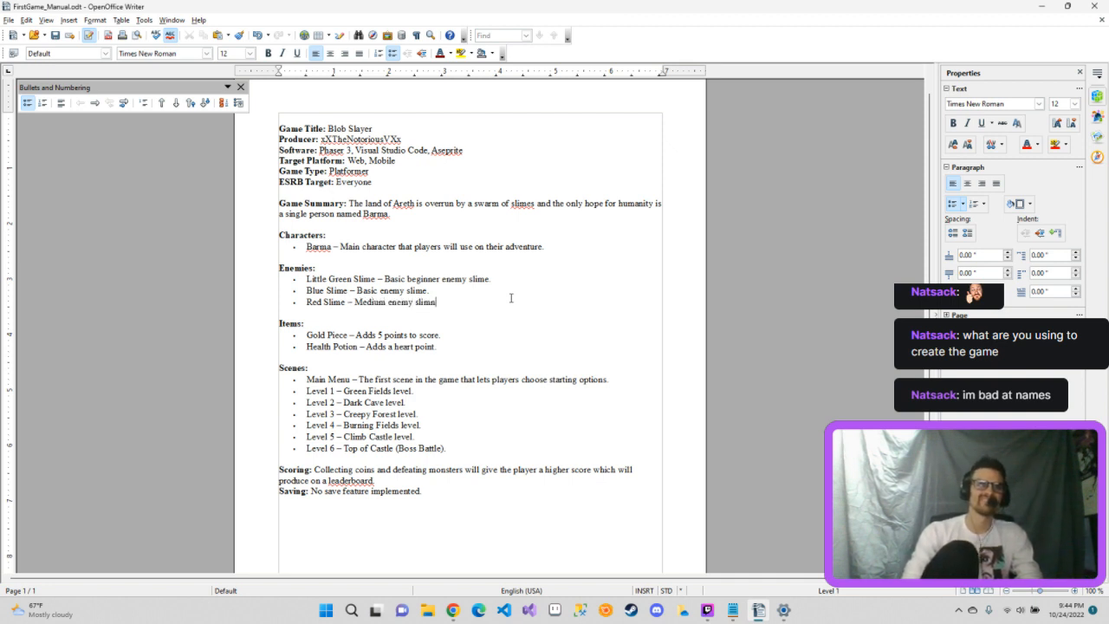
pyautogui.write('.')
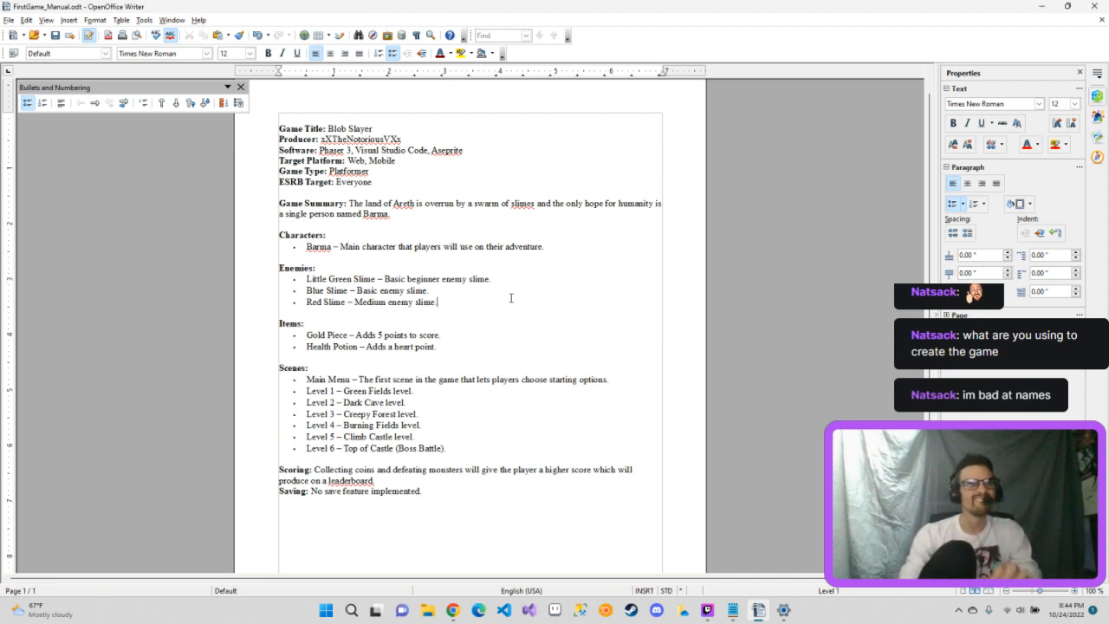
# Step: Add the bullet "Grey Slime – Hard enemy slime." below Red Slime in the Enemies list
pyautogui.press('Return')
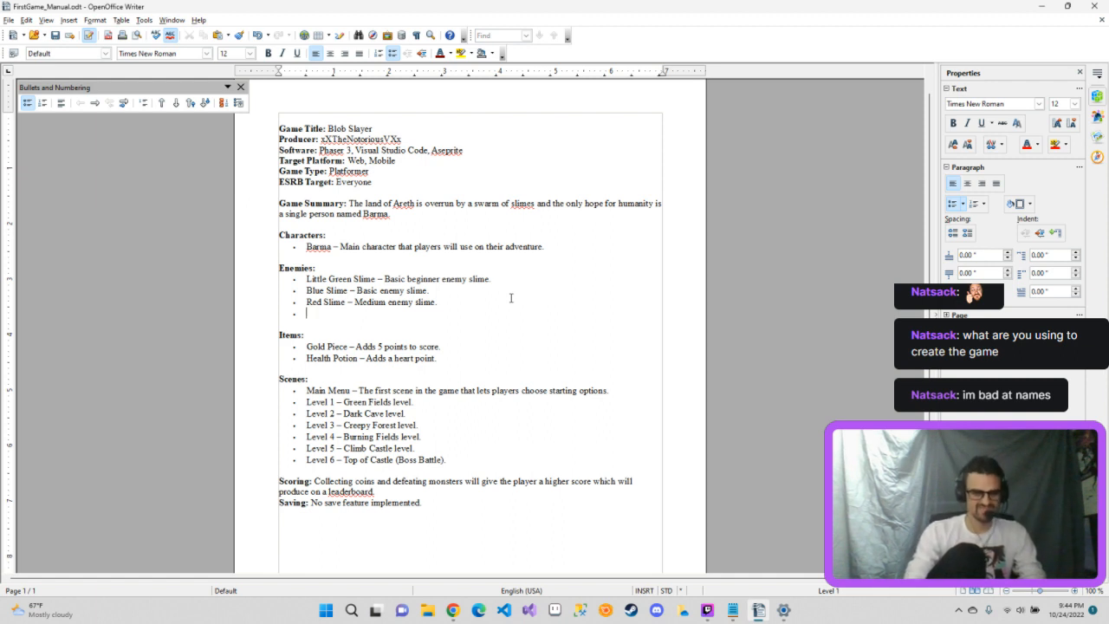
pyautogui.write('Ger')
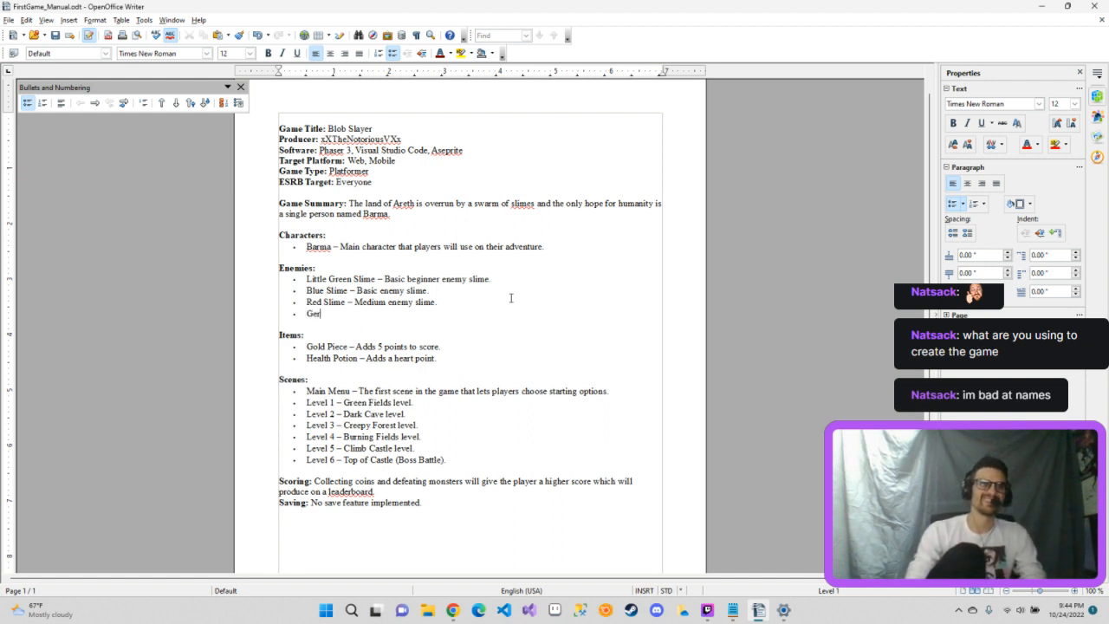
pyautogui.press('BackSpace')
pyautogui.press('BackSpace')
pyautogui.write('rey Sli')
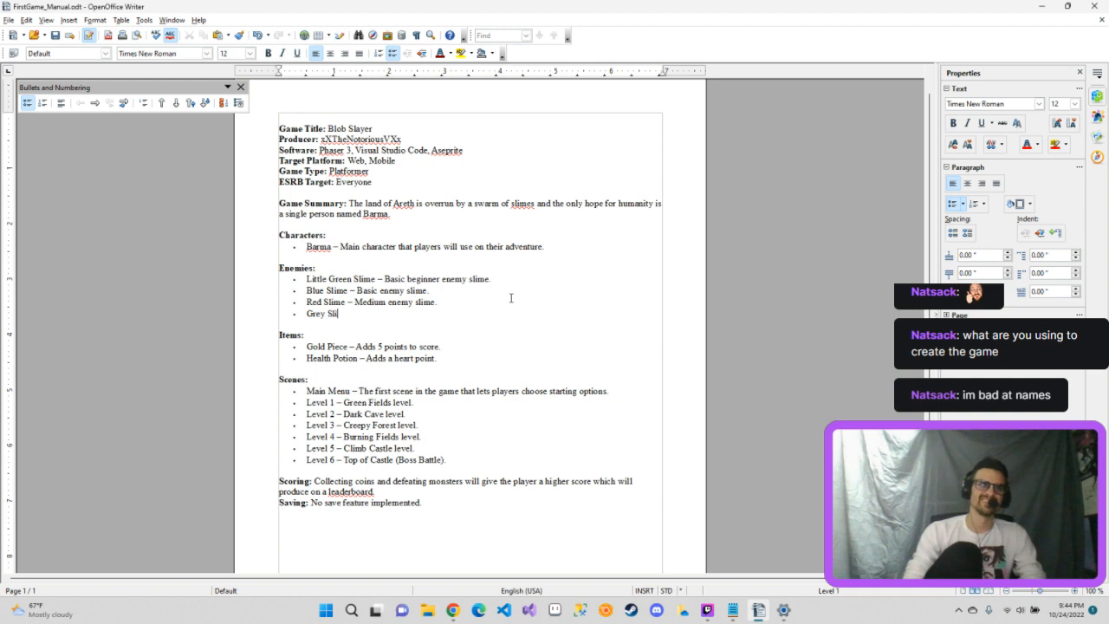
pyautogui.write('me -')
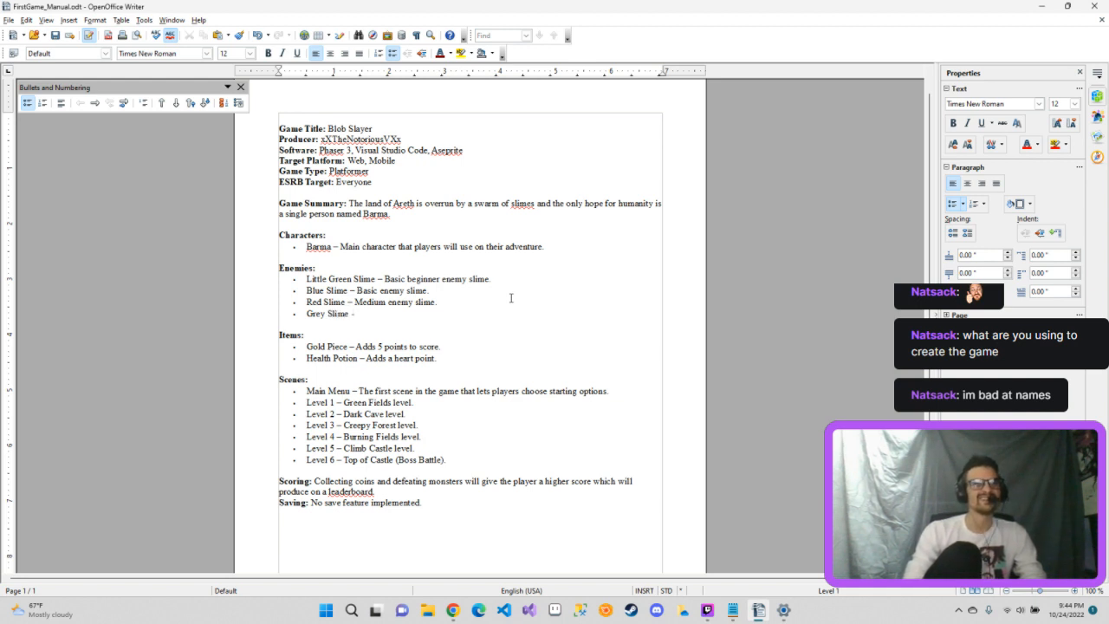
pyautogui.write(' Hard Sli')
pyautogui.write('me')
pyautogui.press('BackSpace')
pyautogui.press('BackSpace')
pyautogui.press('BackSpace')
pyautogui.press('BackSpace')
pyautogui.press('BackSpace')
pyautogui.press('BackSpace')
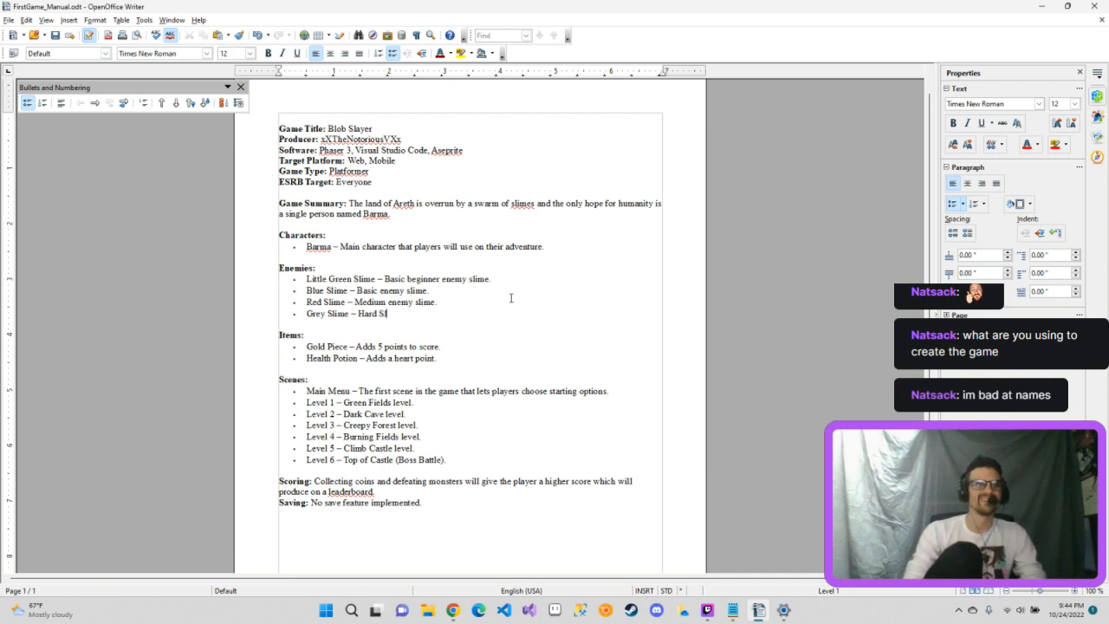
pyautogui.write('enemy s')
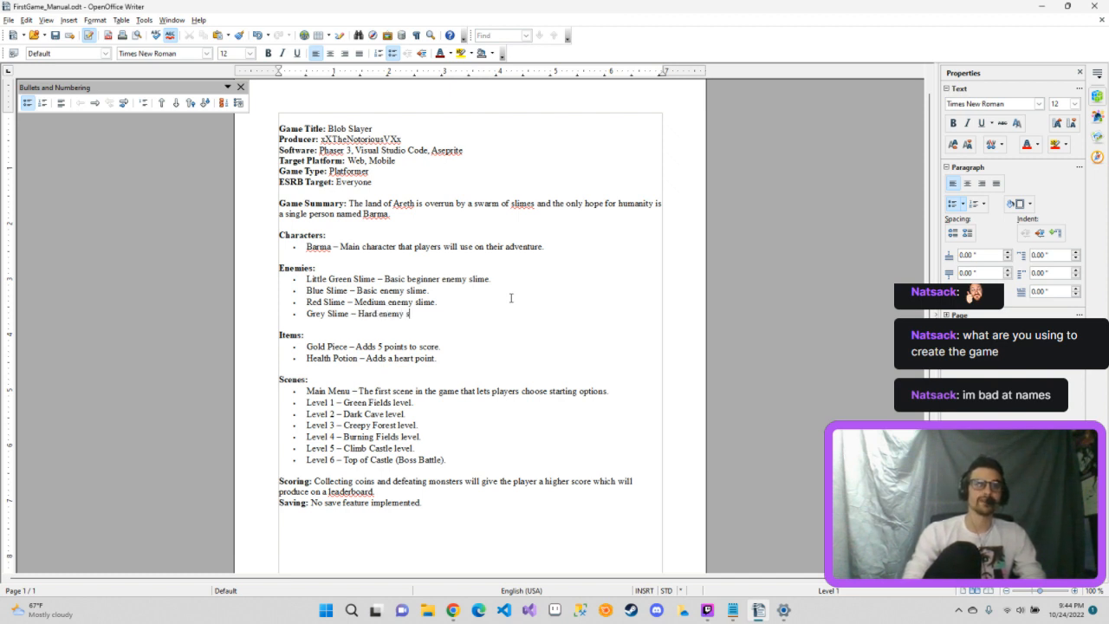
pyautogui.write('lime.')
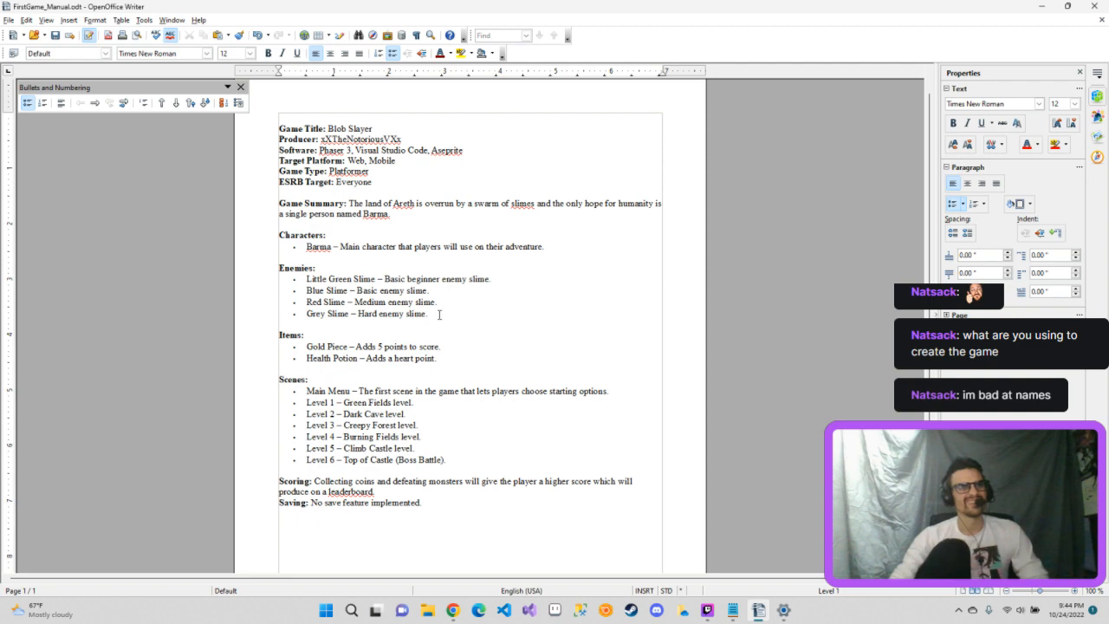
# Step: Add the bullet "Purple Slime – Harder enemy slime." below Grey Slime in the Enemies list
pyautogui.press('Return')
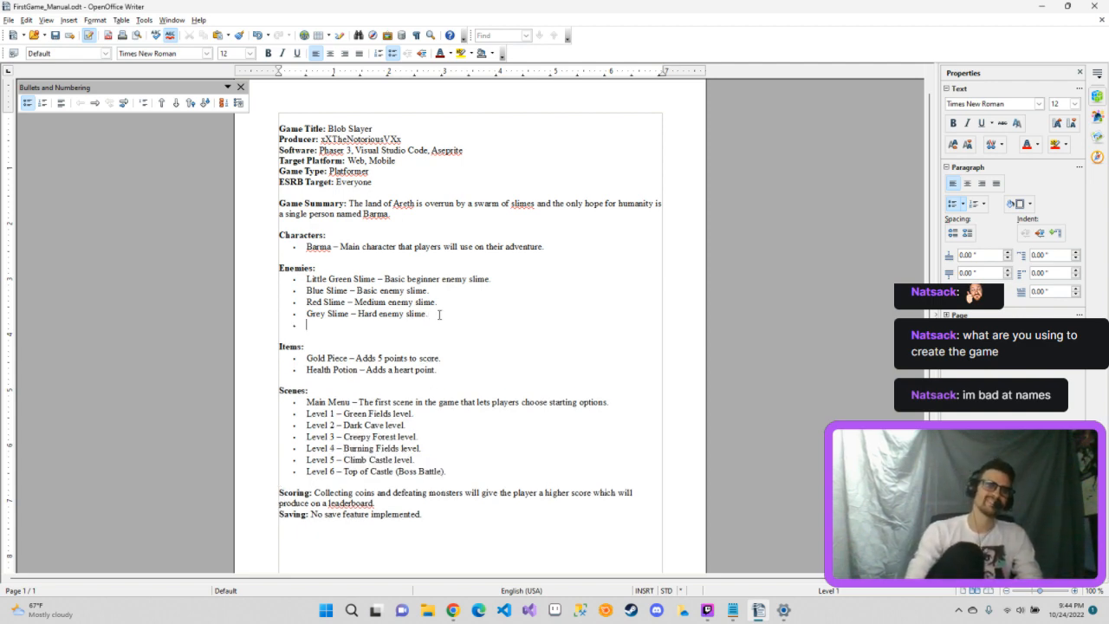
pyautogui.write('Pu')
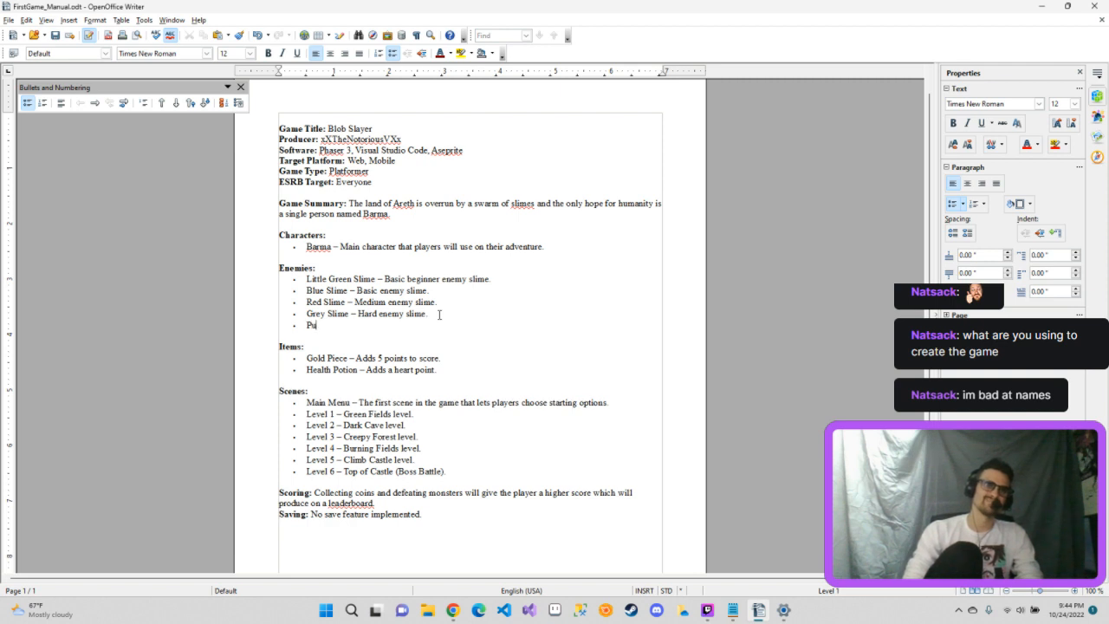
pyautogui.write('rple Slime ')
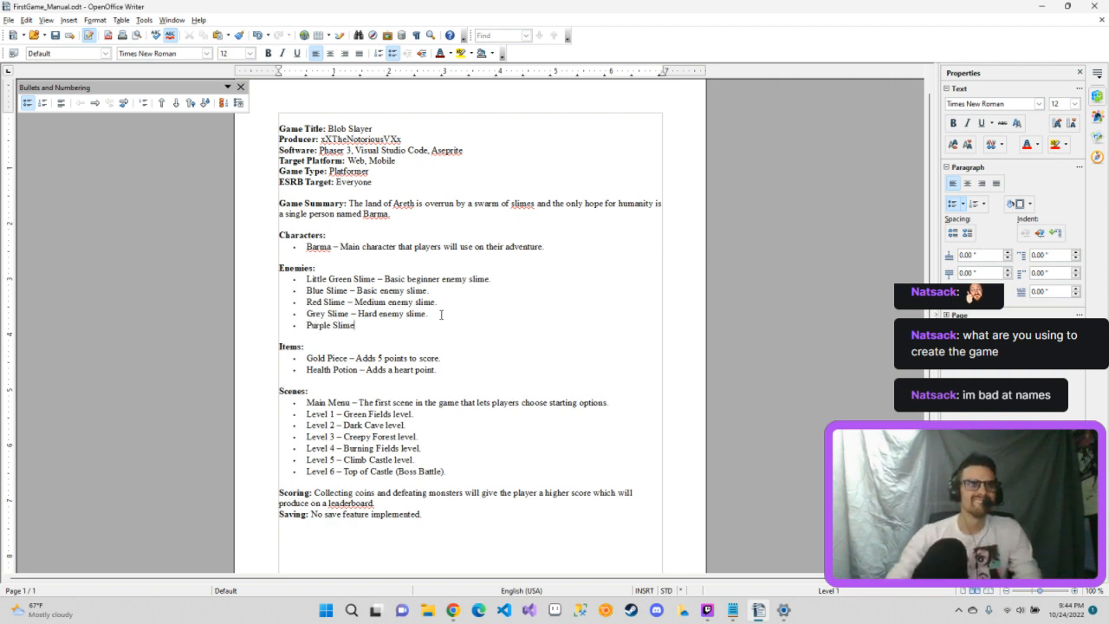
pyautogui.write('-')
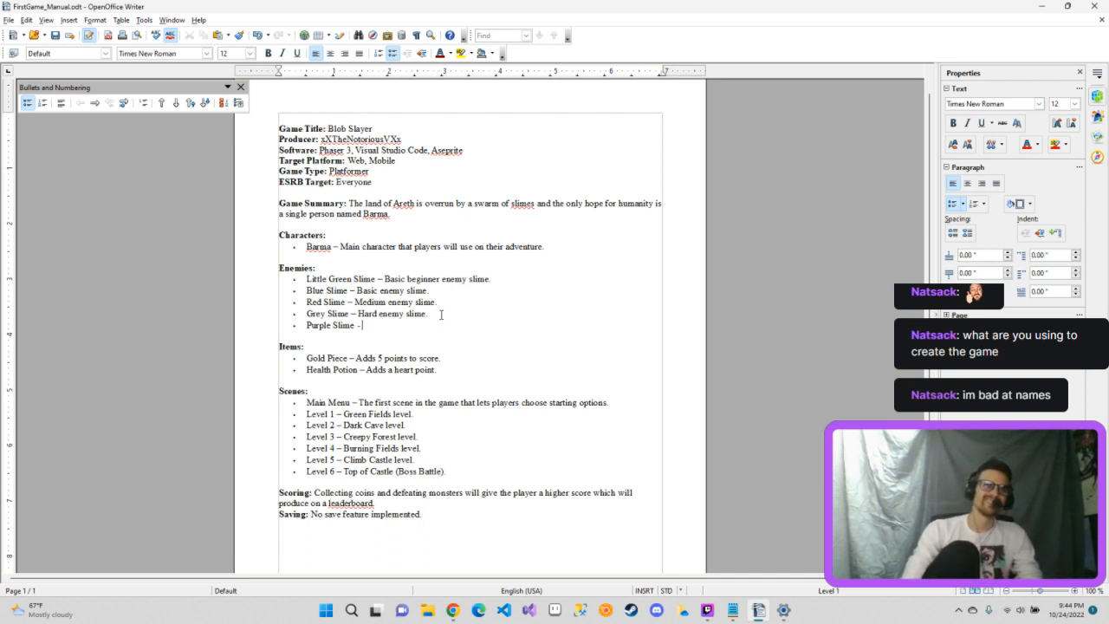
pyautogui.write(' Har')
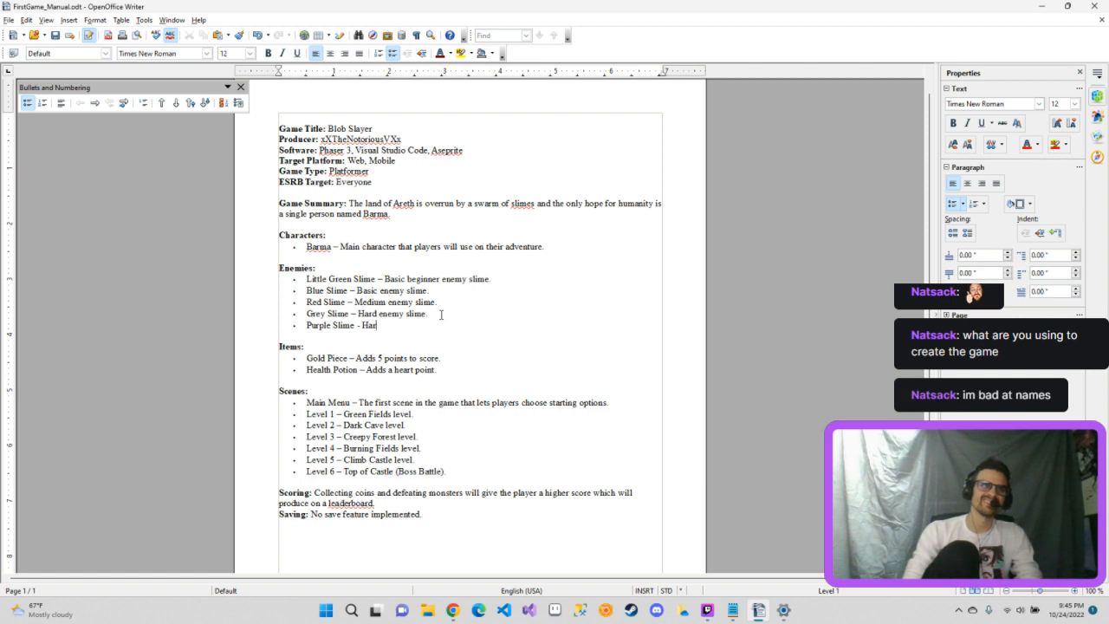
pyautogui.write('der enemy')
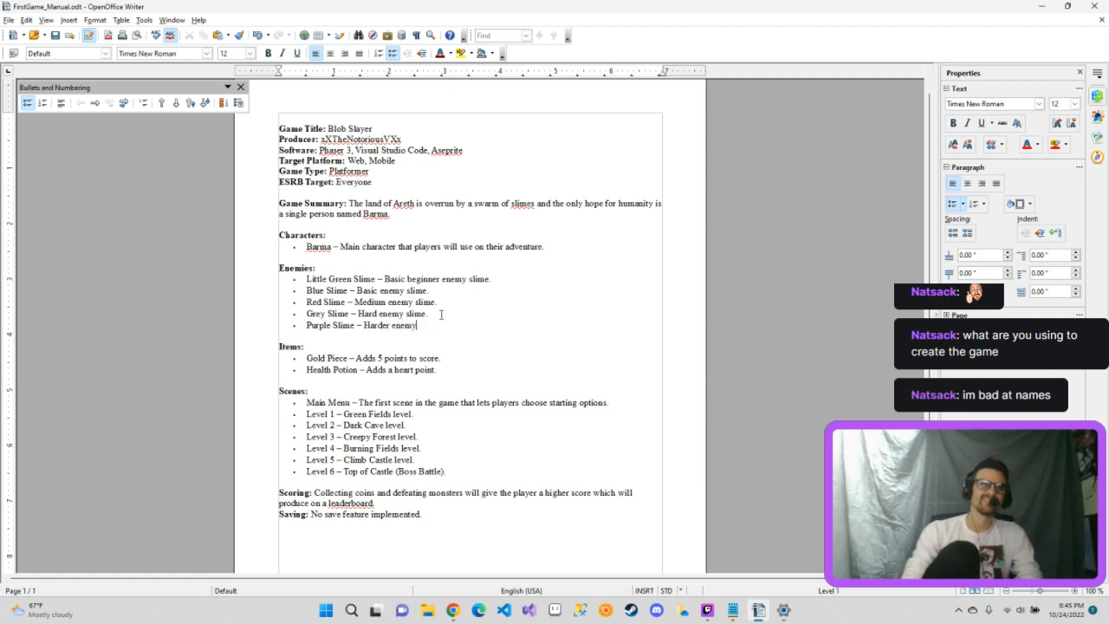
pyautogui.write(' slime.')
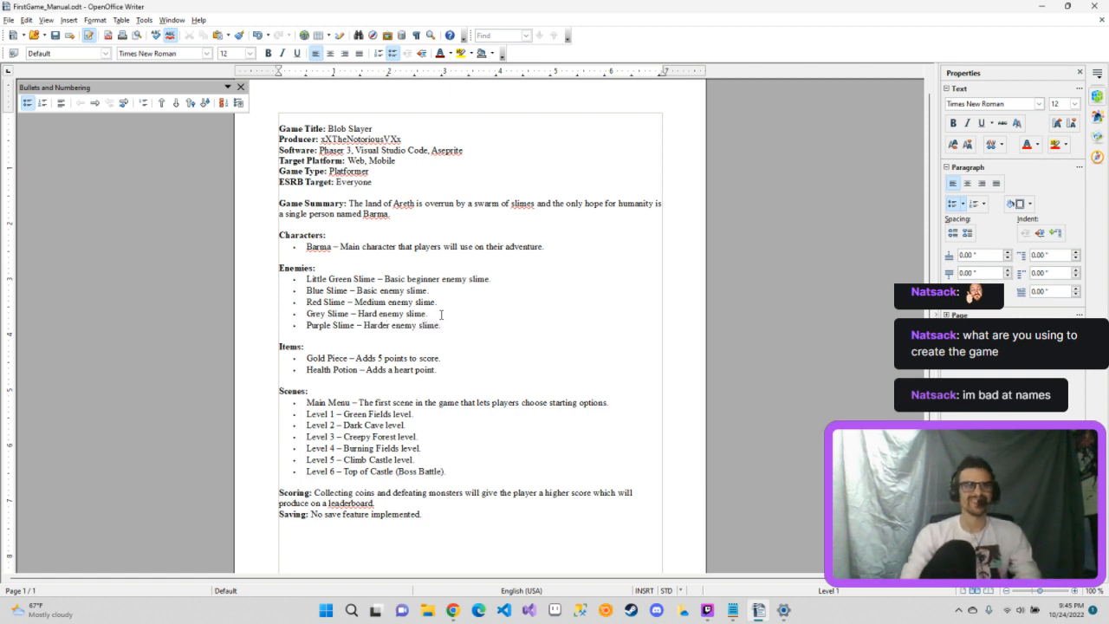
# Step: Add the bullet "King Slime – End game boss slime." below Purple Slime in the Enemies list
pyautogui.press('Return')
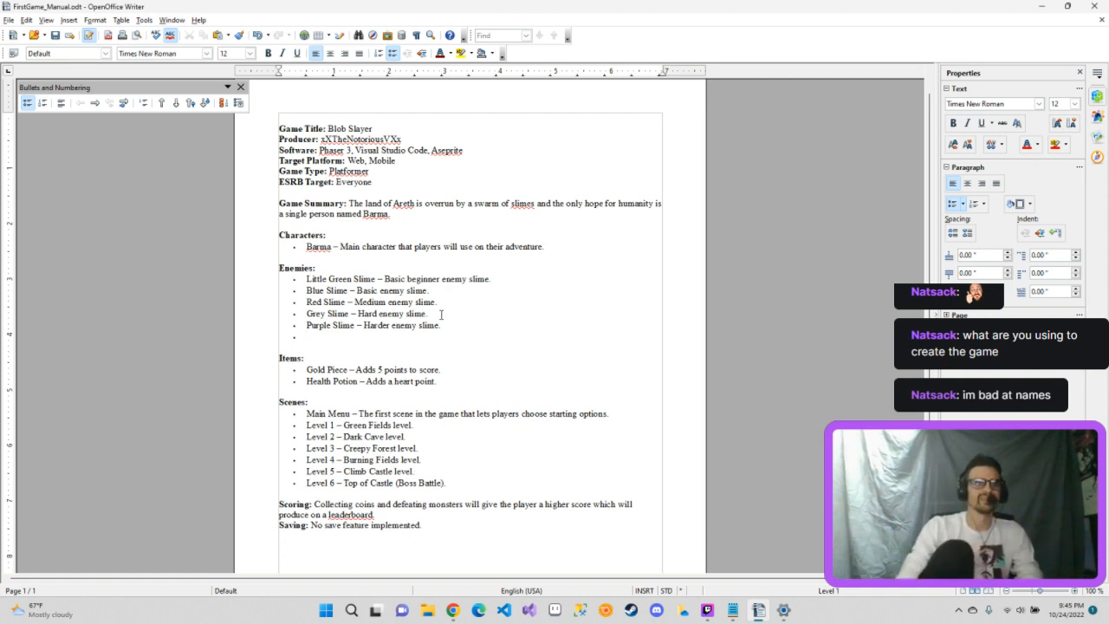
pyautogui.write('King ')
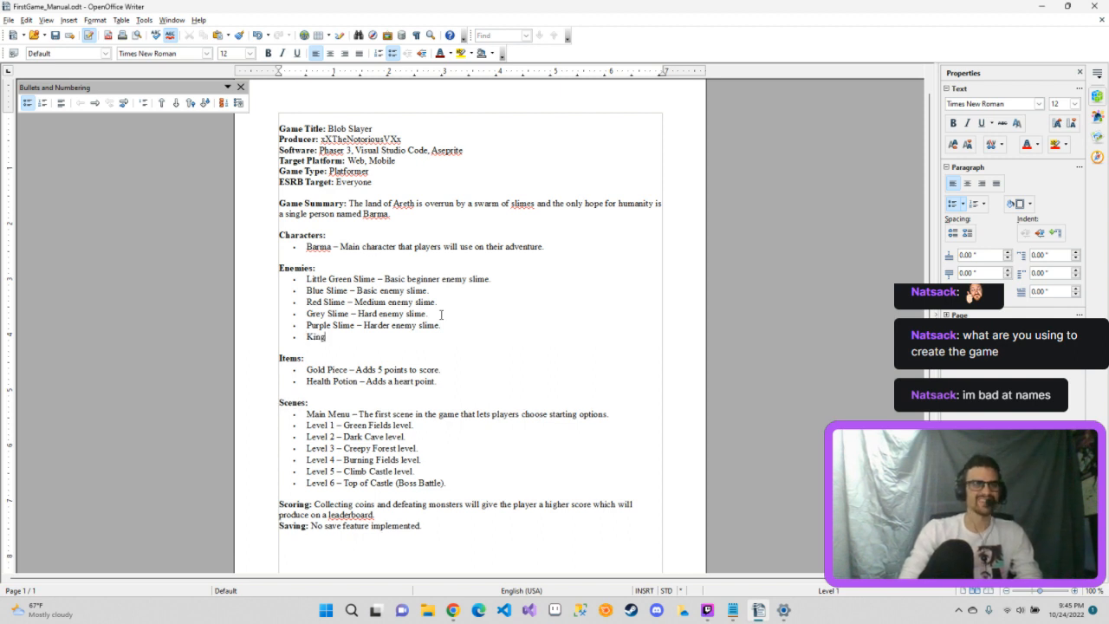
pyautogui.write('Slime -')
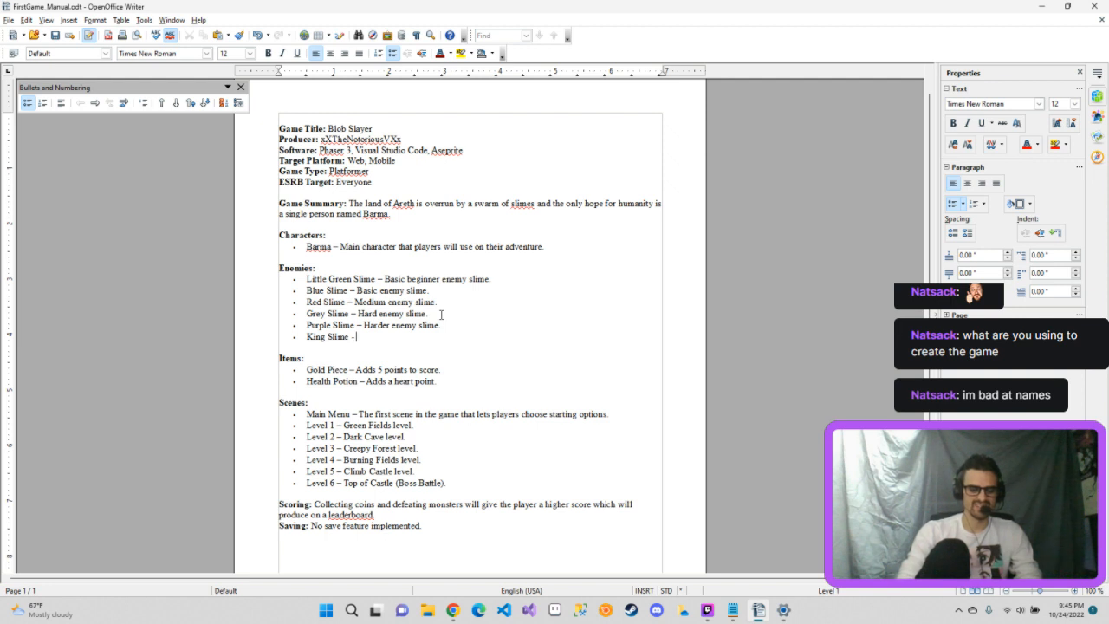
pyautogui.write(' End game ')
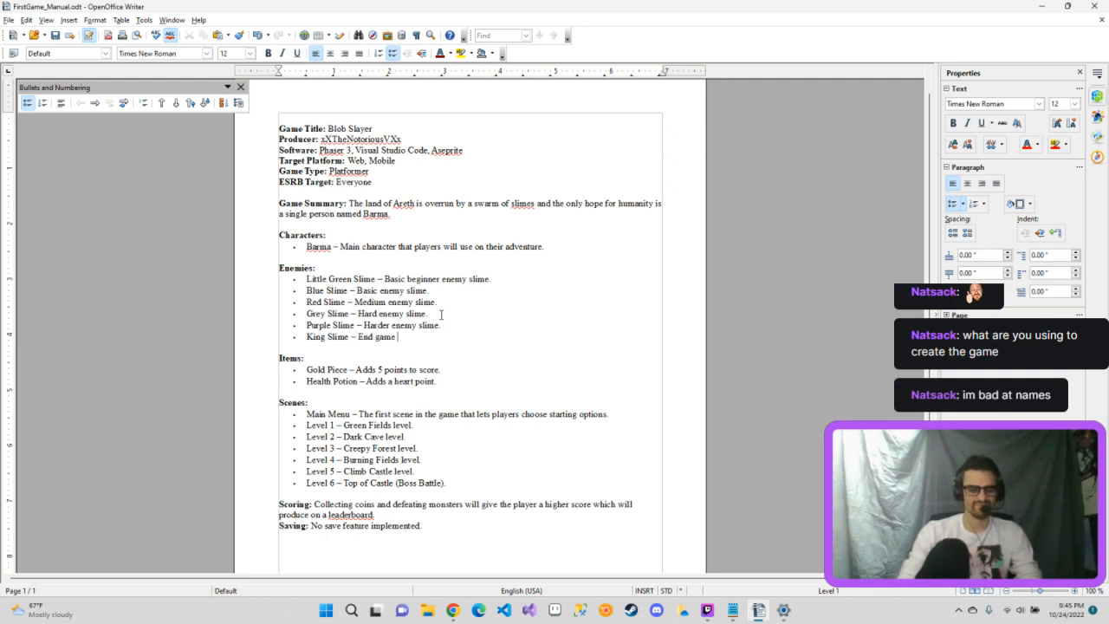
pyautogui.write('boss')
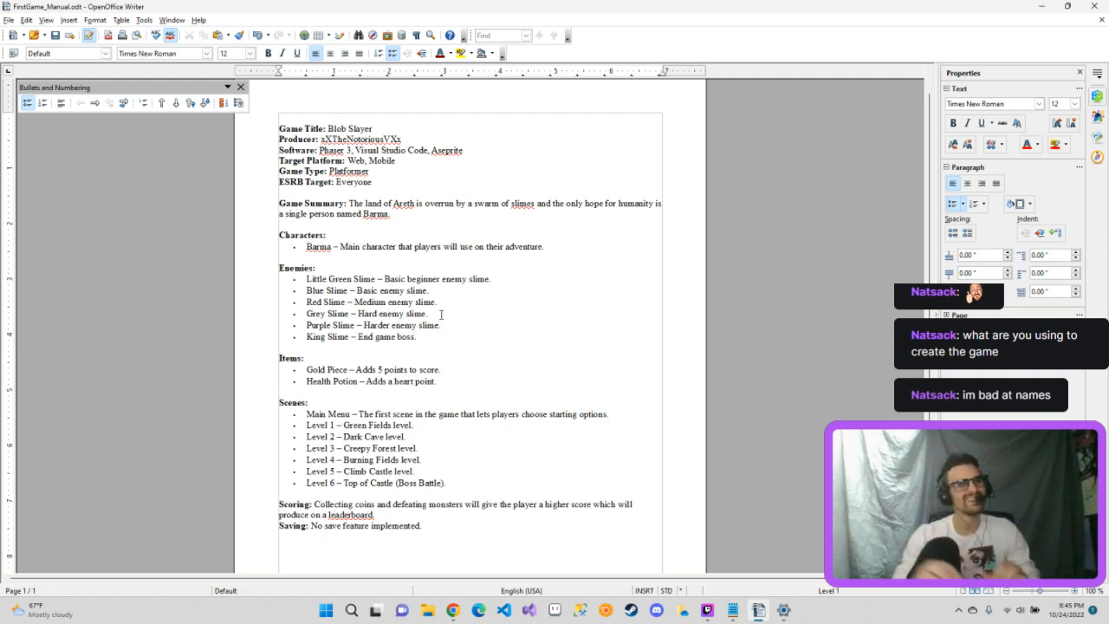
pyautogui.write(' slime')
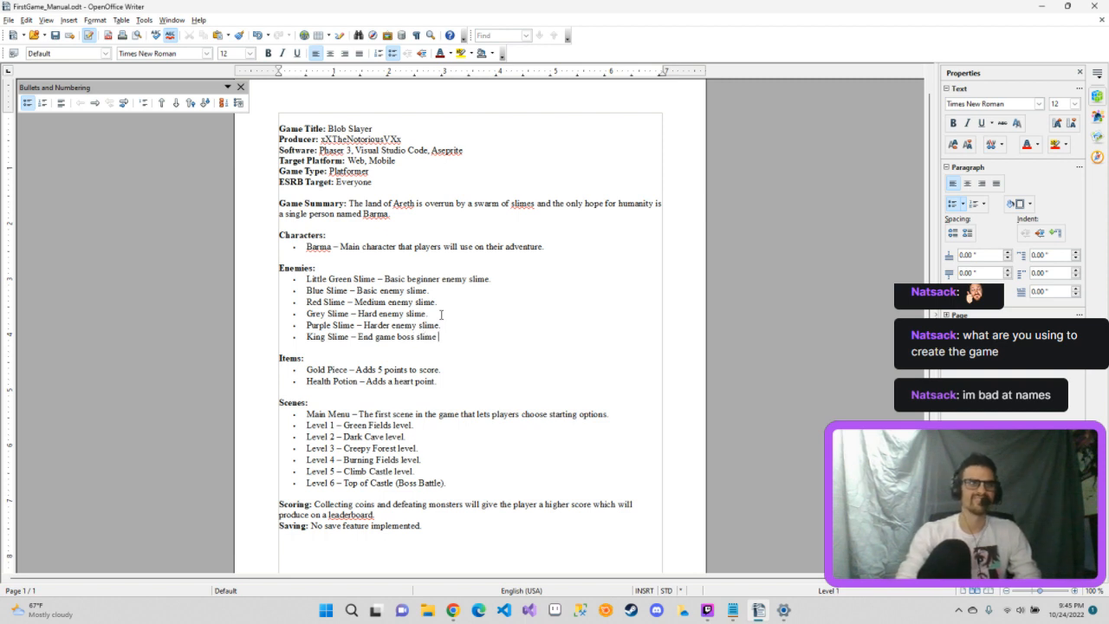
pyautogui.write('.')
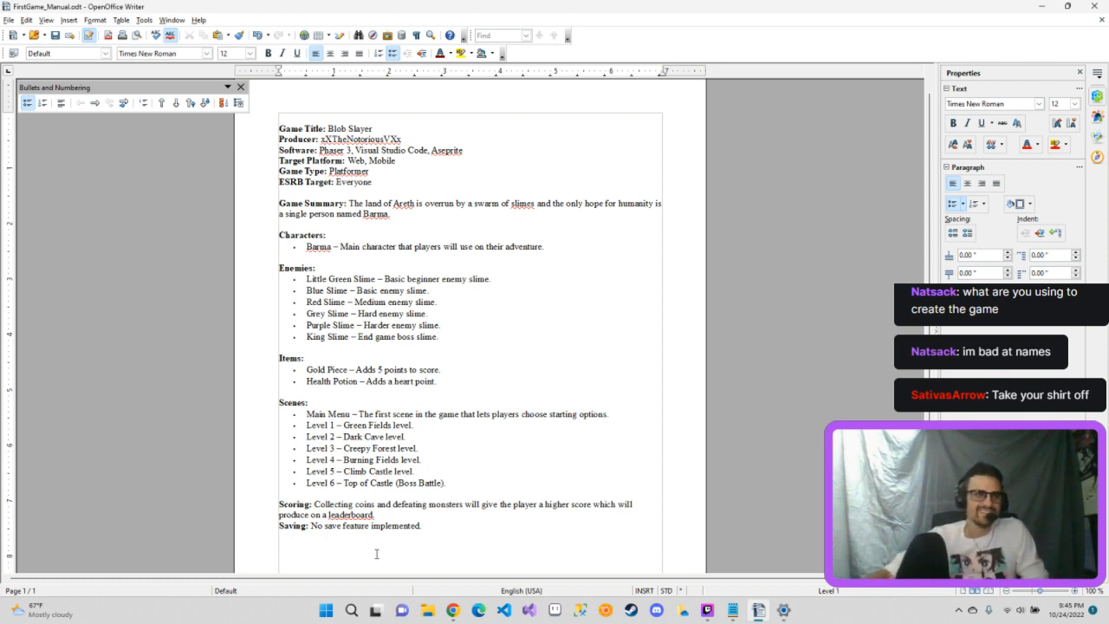
pyautogui.click(378, 514)
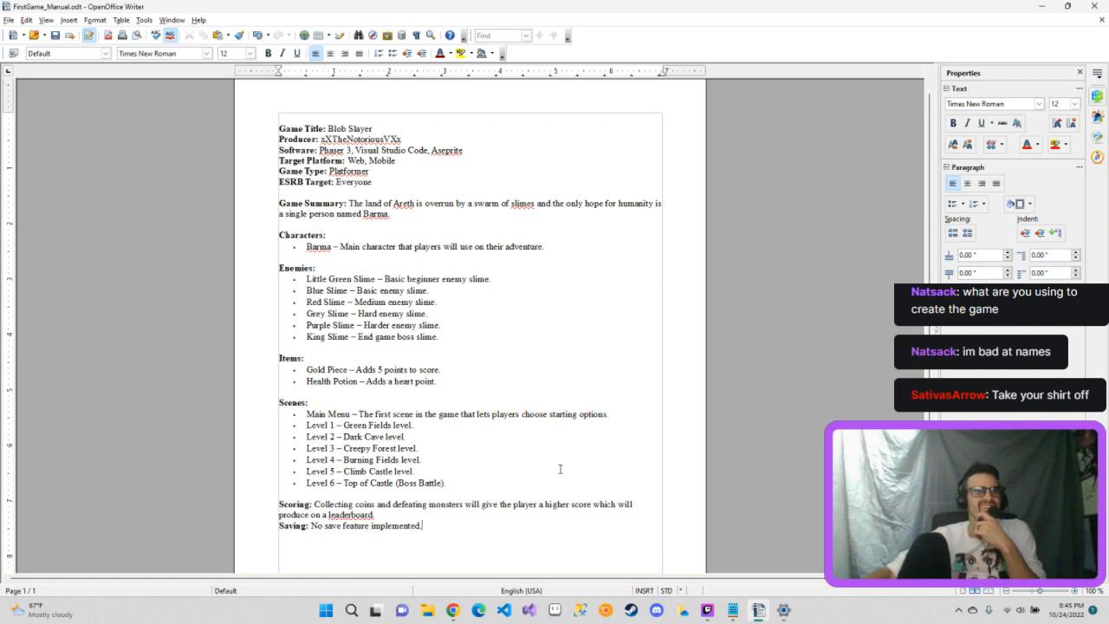
pyautogui.scroll(-2, 560, 469)
pyautogui.scroll(2, 559, 466)
pyautogui.scroll(-2, 558, 464)
pyautogui.scroll(1, 557, 460)
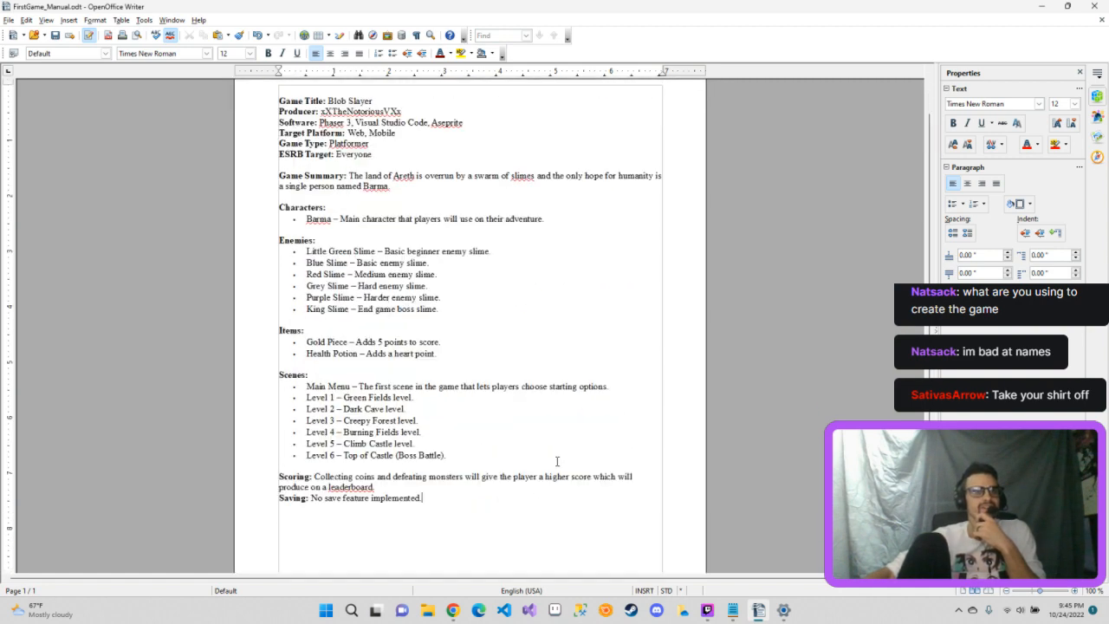
pyautogui.scroll(1, 557, 461)
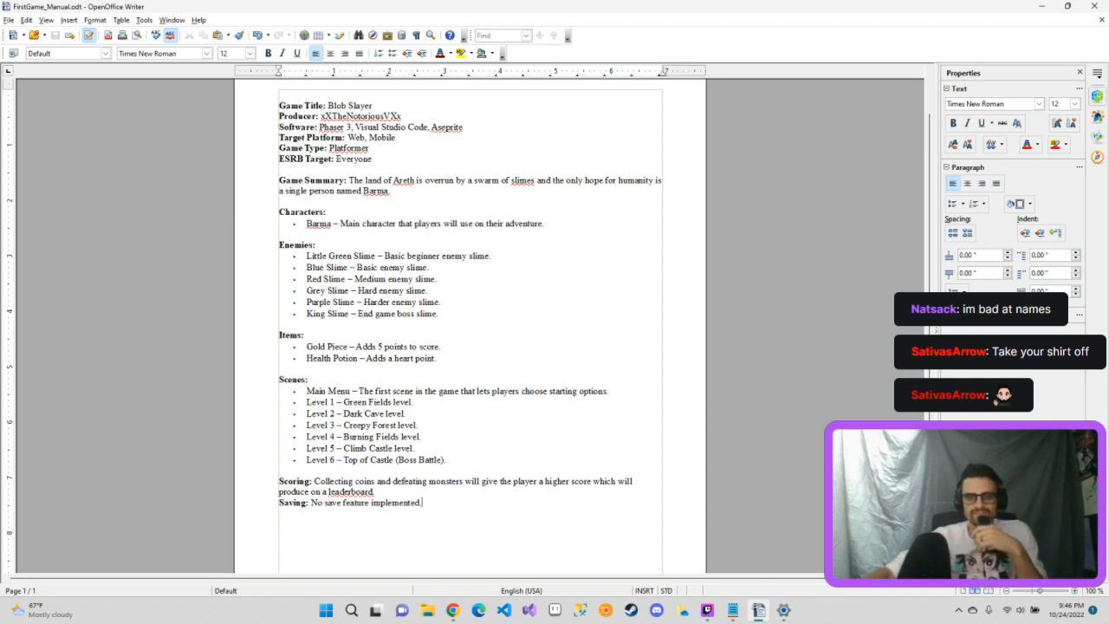
pyautogui.hotkey('alt', 'Tab')
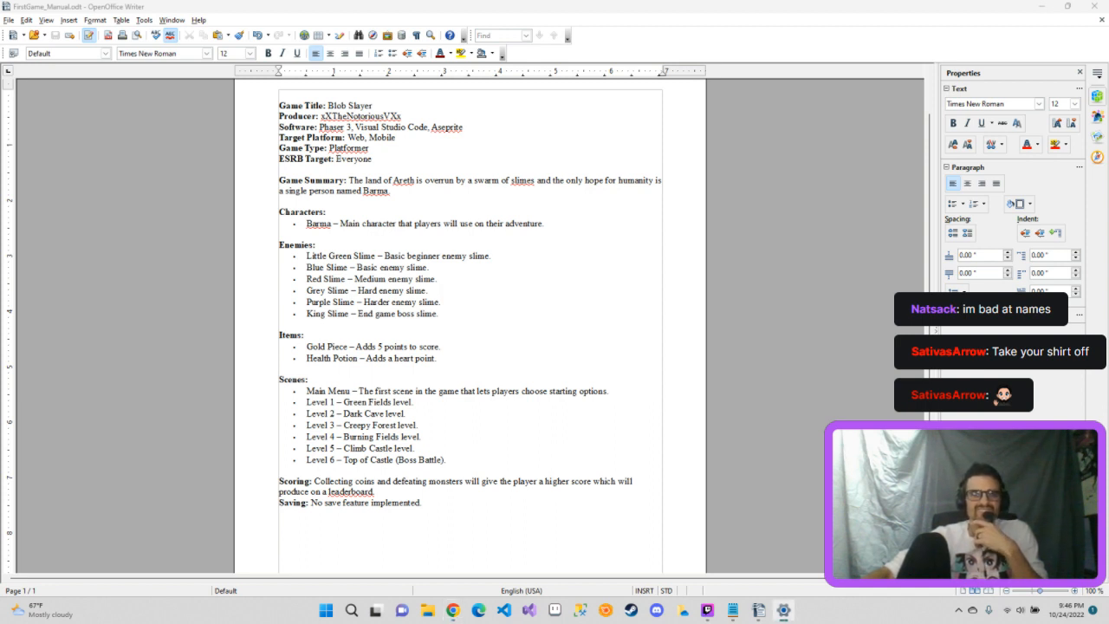
pyautogui.hotkey('alt', 'Tab')
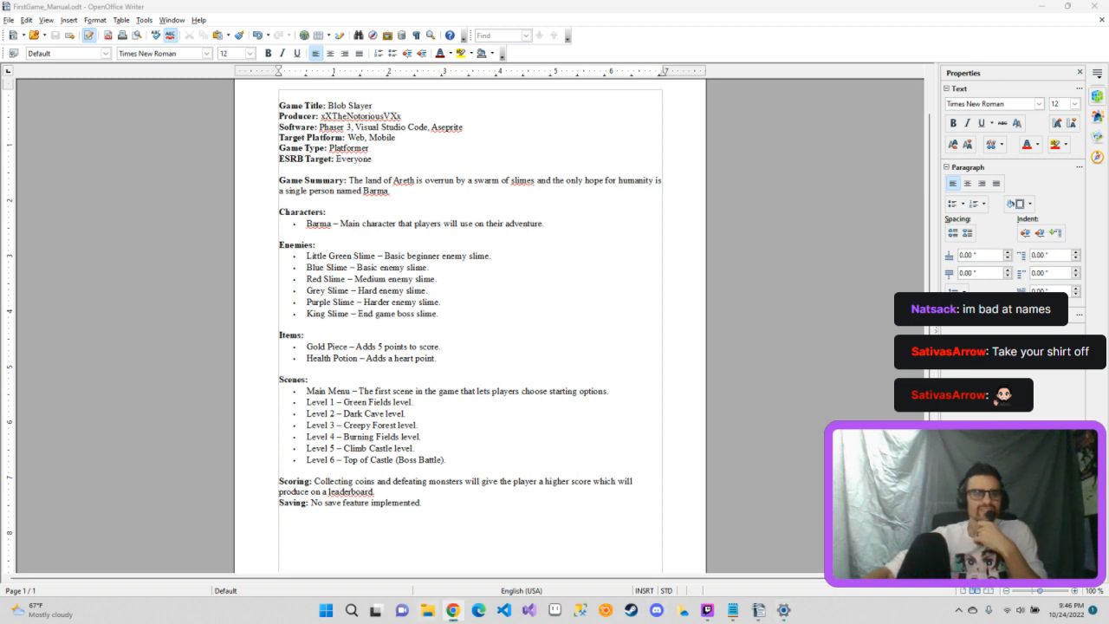
pyautogui.hotkey('alt', 'Tab')
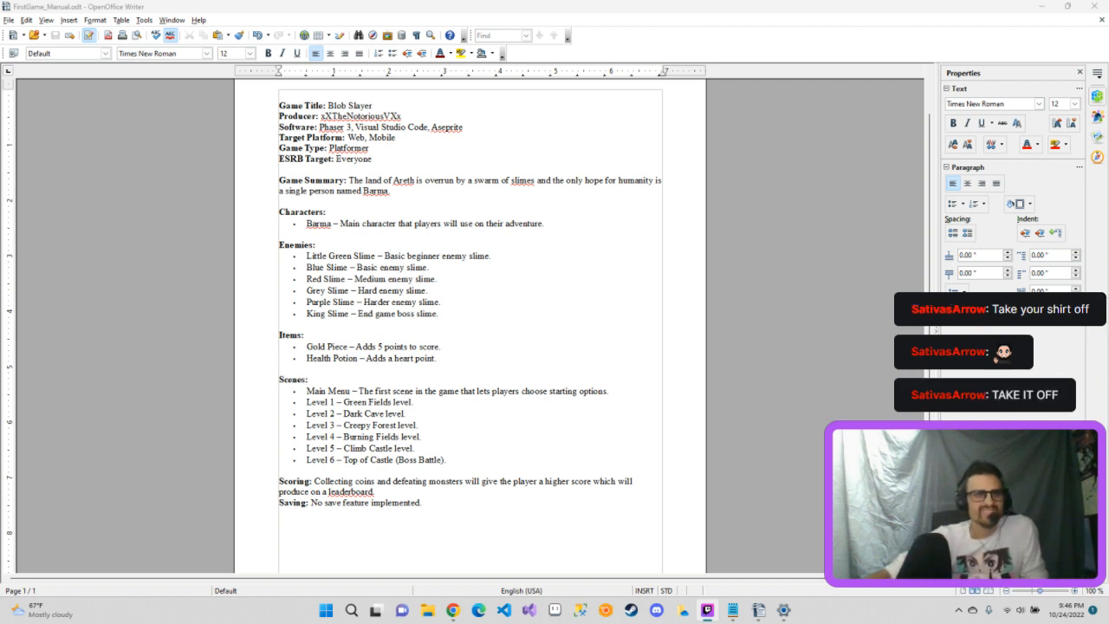
pyautogui.click(778, 389)
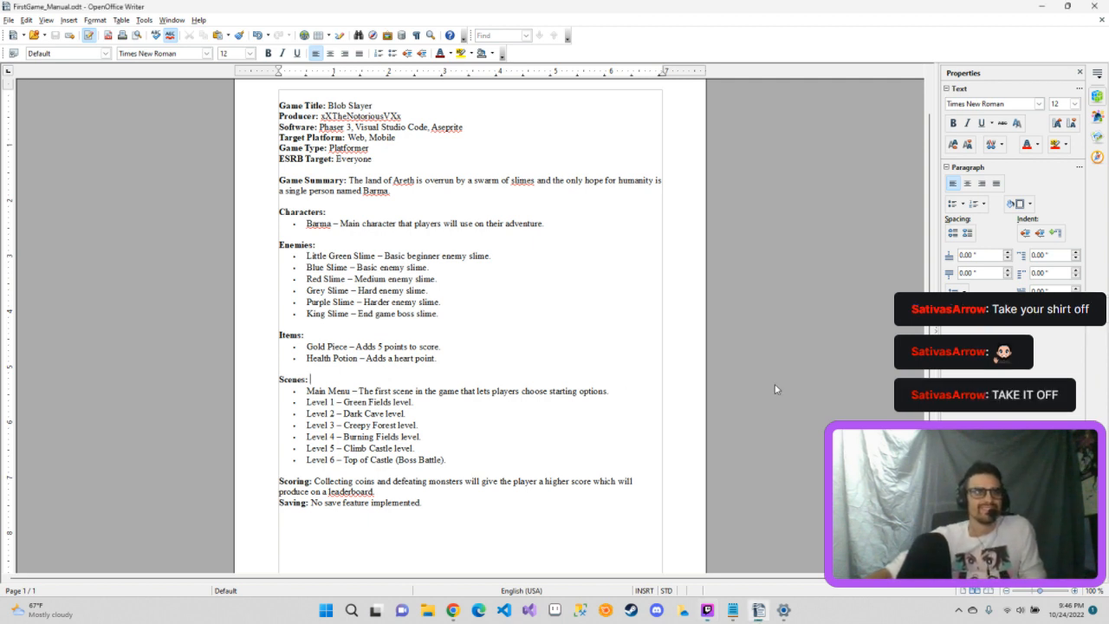
pyautogui.click(542, 494)
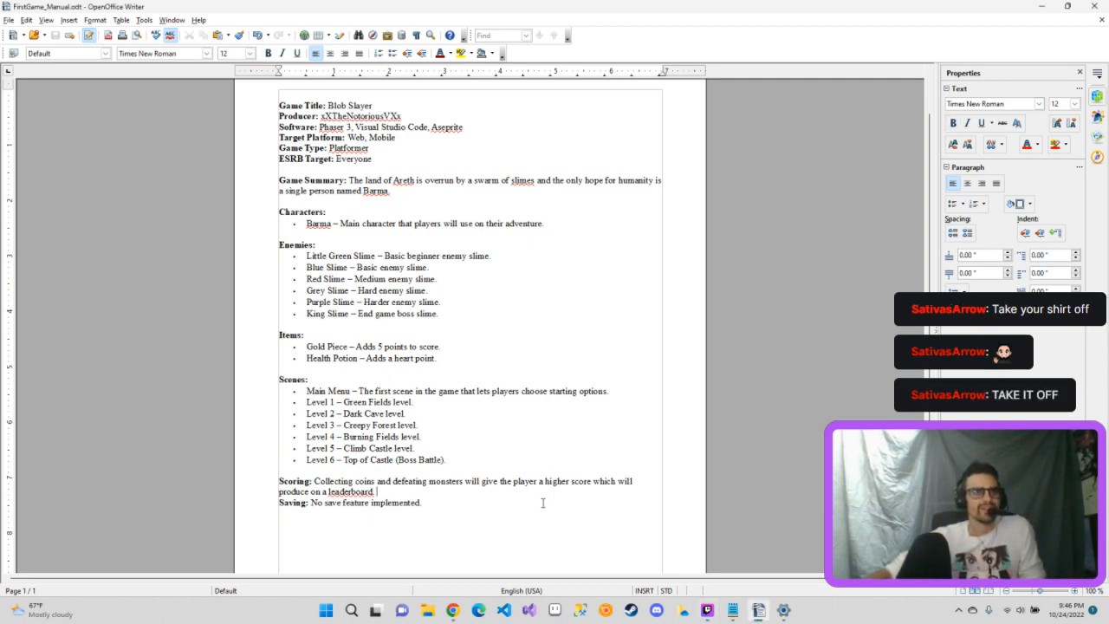
# Step: Restore the manual window from full screen, move it out of the way and switch to Aseprite
pyautogui.moveTo(496, 25); pyautogui.dragTo(320, 113)
pyautogui.moveTo(399, 89); pyautogui.dragTo(456, 77)
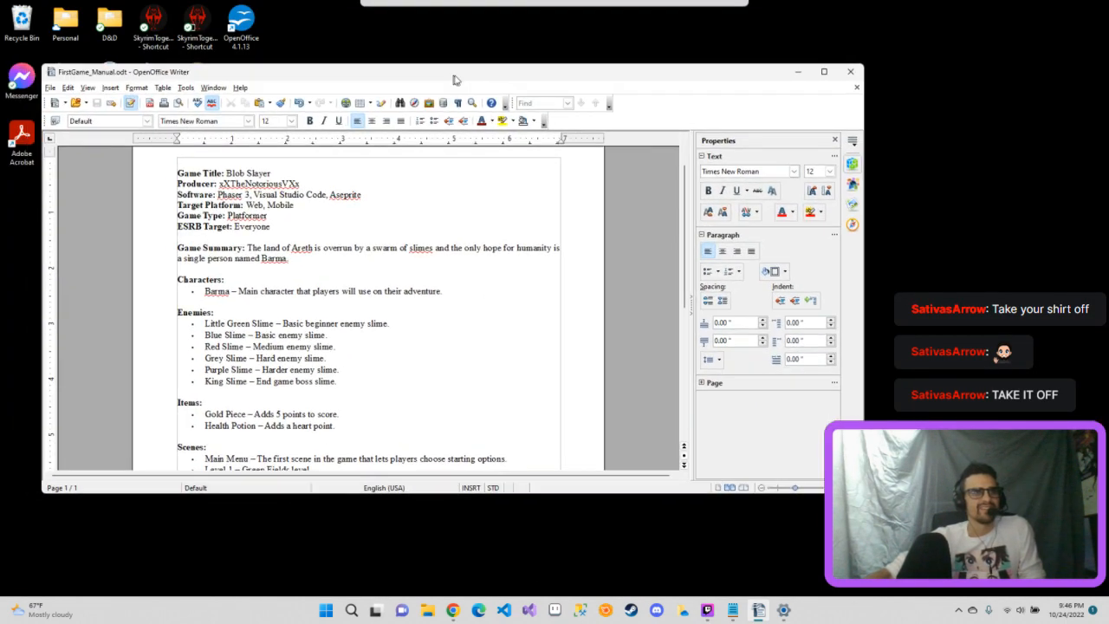
pyautogui.moveTo(373, 77); pyautogui.dragTo(745, 619)
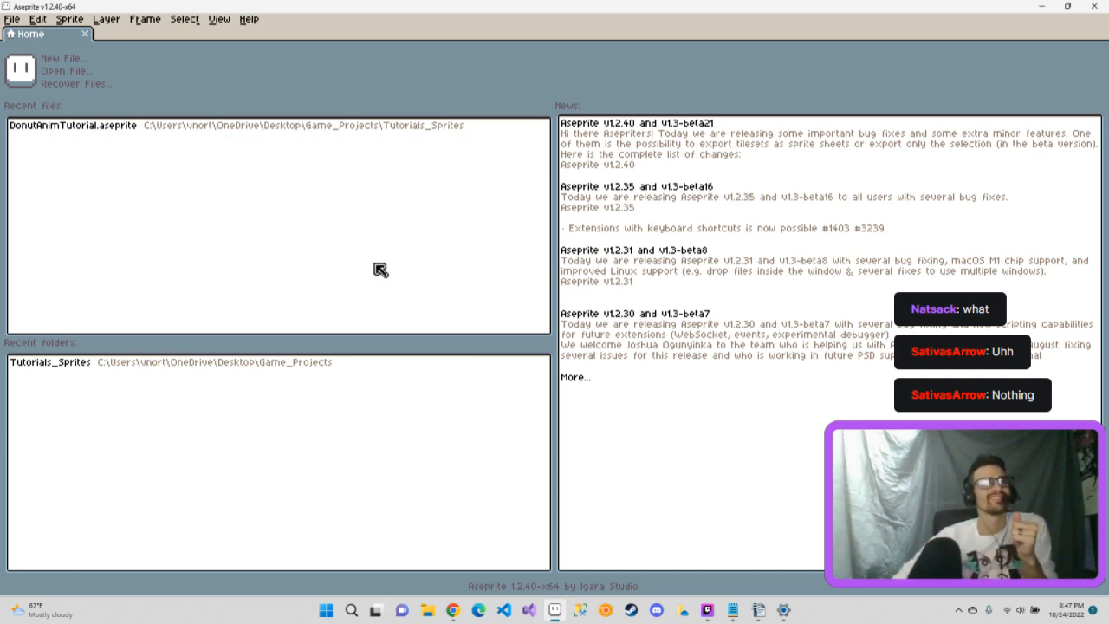
pyautogui.click(12, 19)
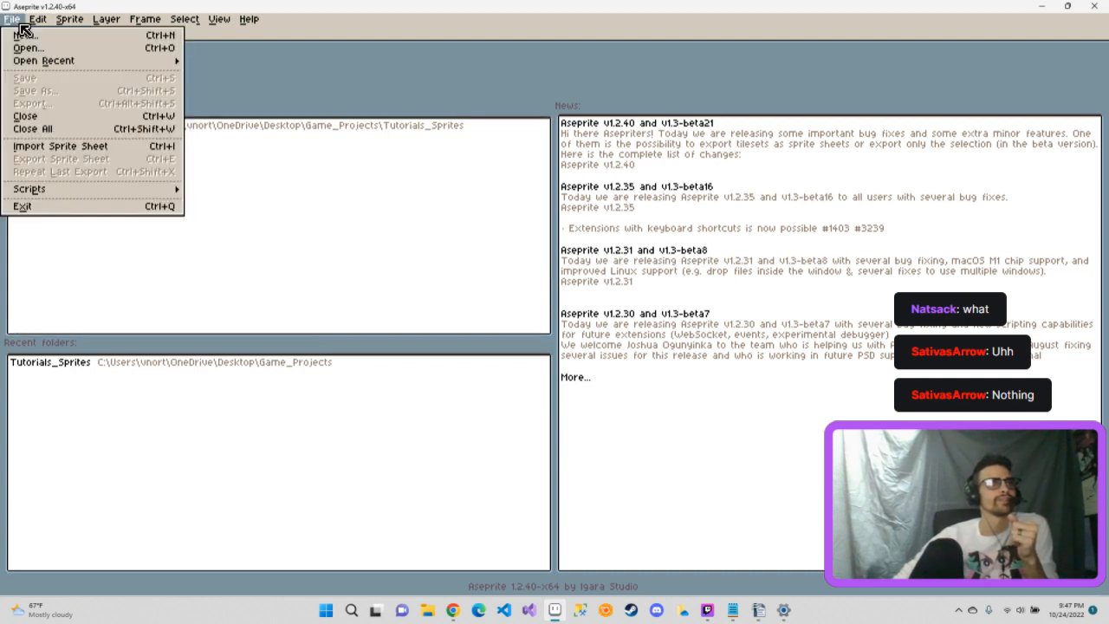
pyautogui.moveTo(37, 19)
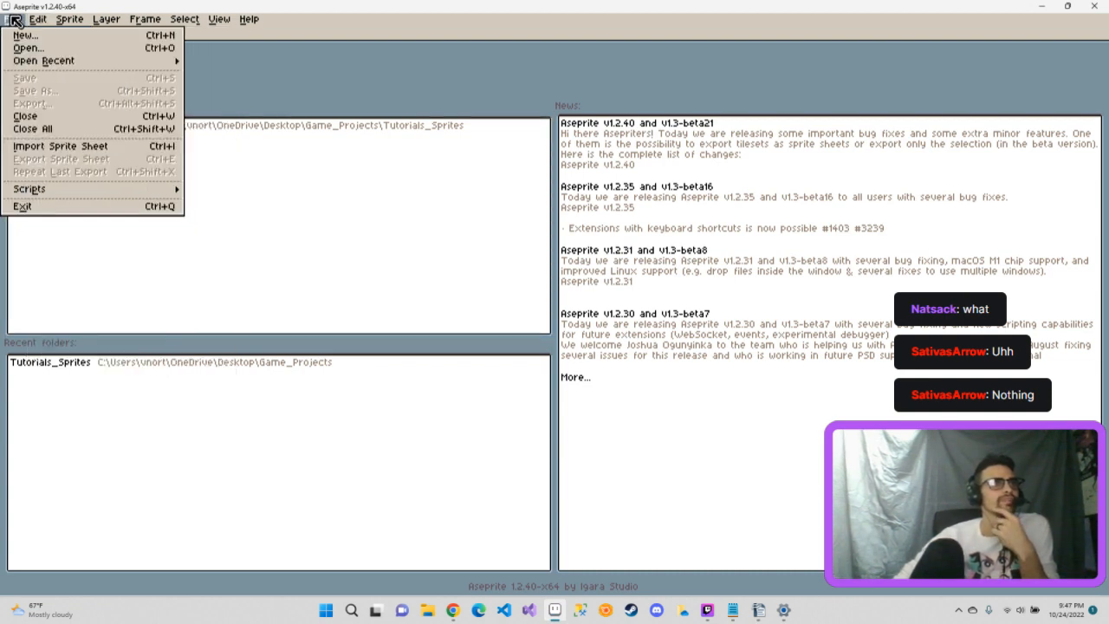
pyautogui.click(313, 192)
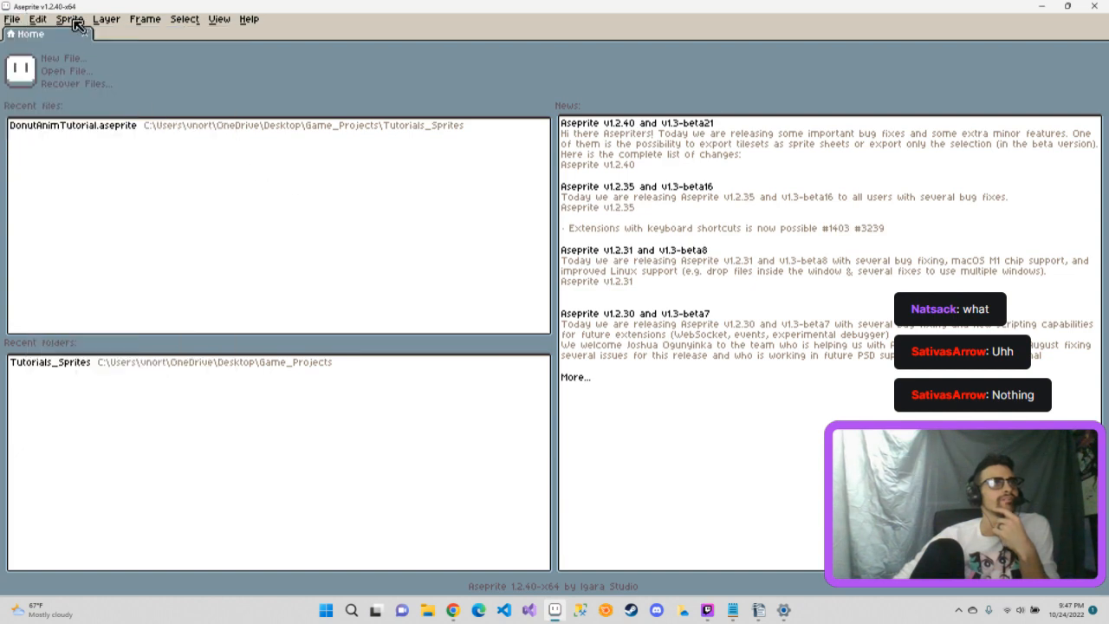
# Step: Create a new 32 × 32 px sprite in RGBA color mode with a transparent background
pyautogui.click(75, 65)
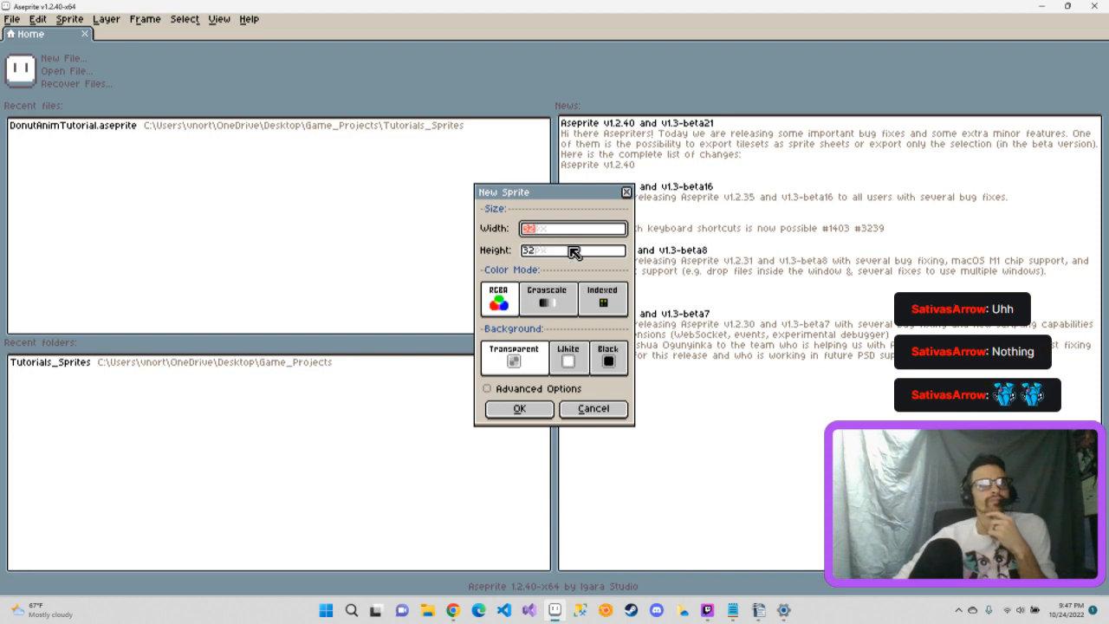
pyautogui.click(555, 297)
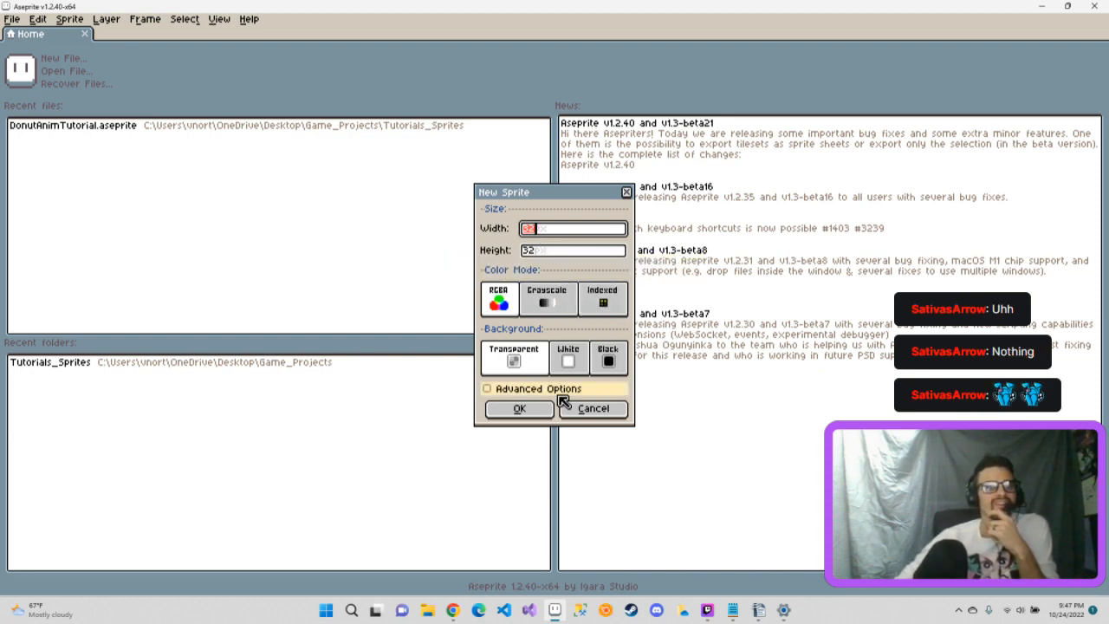
pyautogui.click(537, 415)
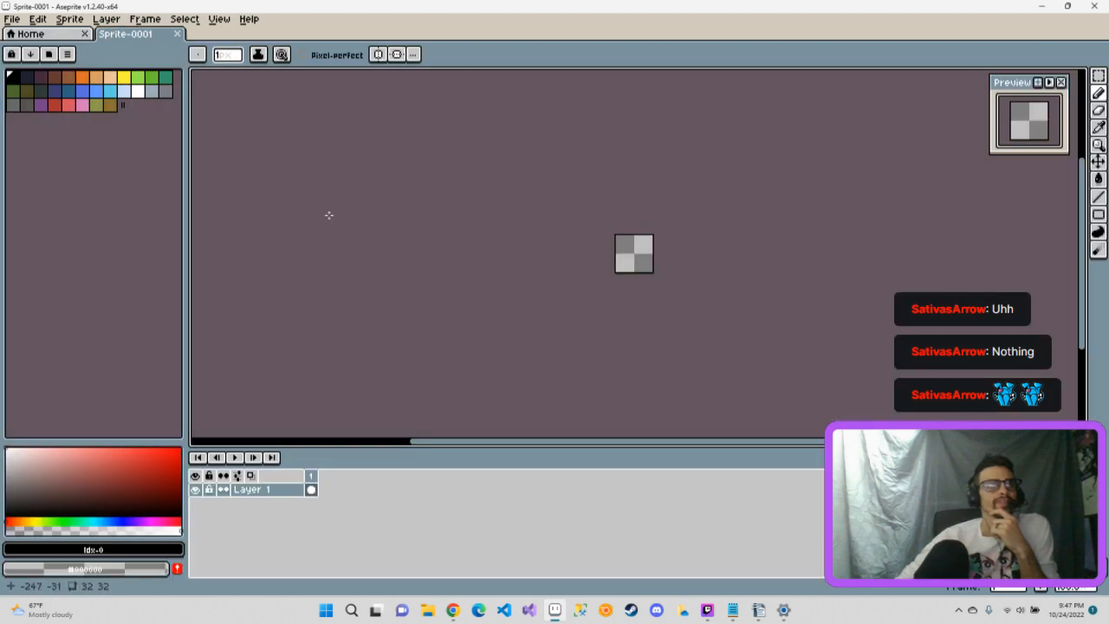
pyautogui.scroll(5, 615, 249)
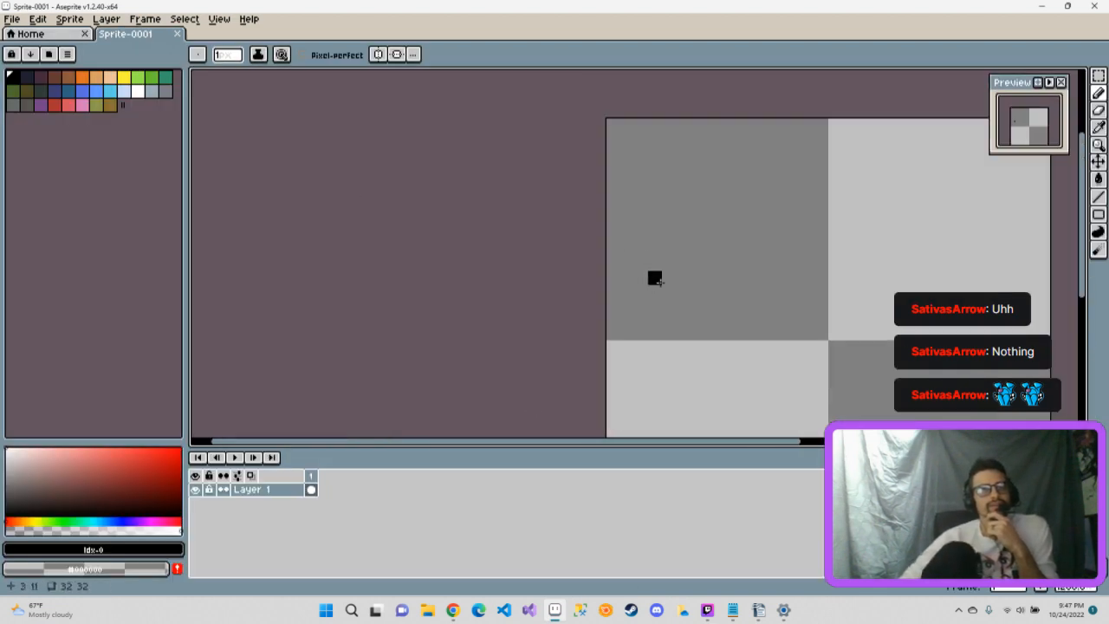
pyautogui.scroll(-3, 668, 272)
pyautogui.scroll(1, 692, 275)
pyautogui.scroll(2, 693, 275)
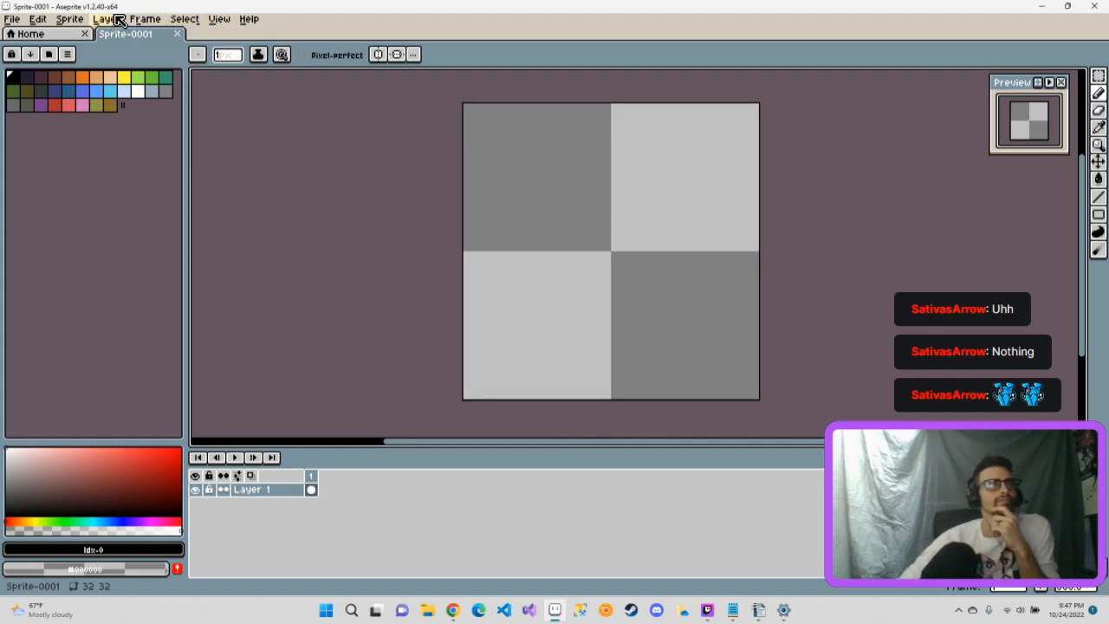
# Step: Open the background preferences for the active document and set the checkered background's size to Custom
pyautogui.click(73, 19)
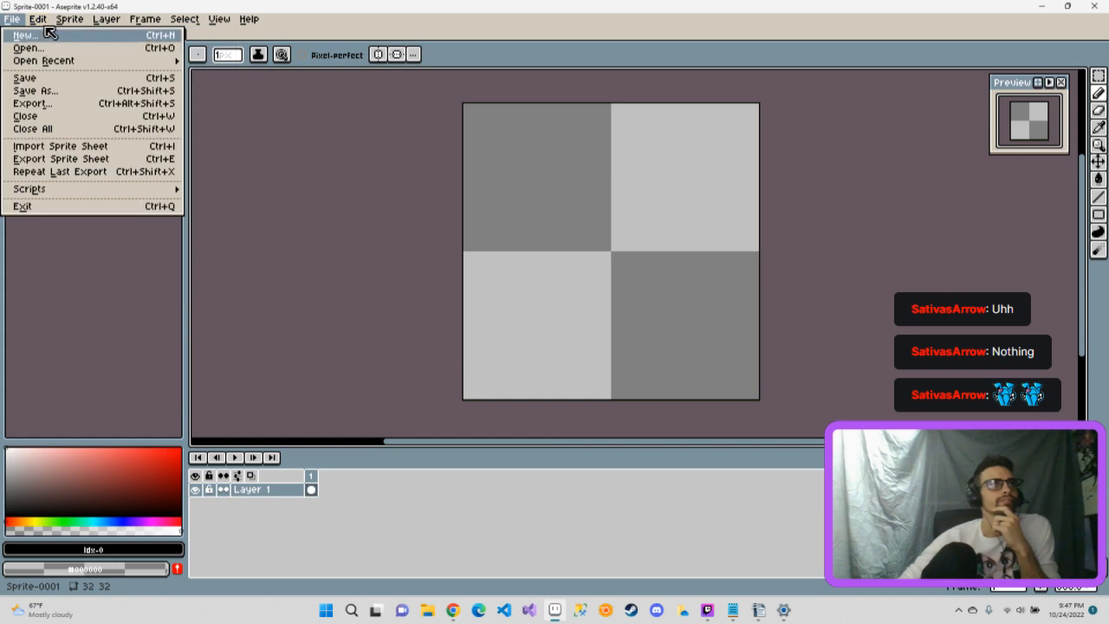
pyautogui.moveTo(38, 19)
pyautogui.click(94, 367)
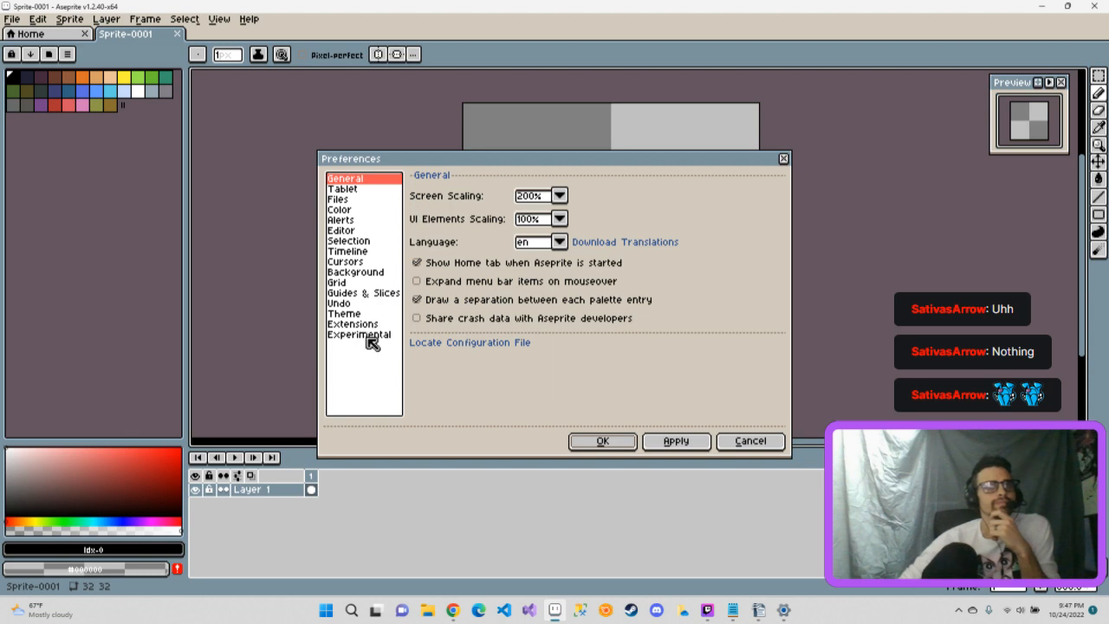
pyautogui.click(350, 262)
pyautogui.click(359, 272)
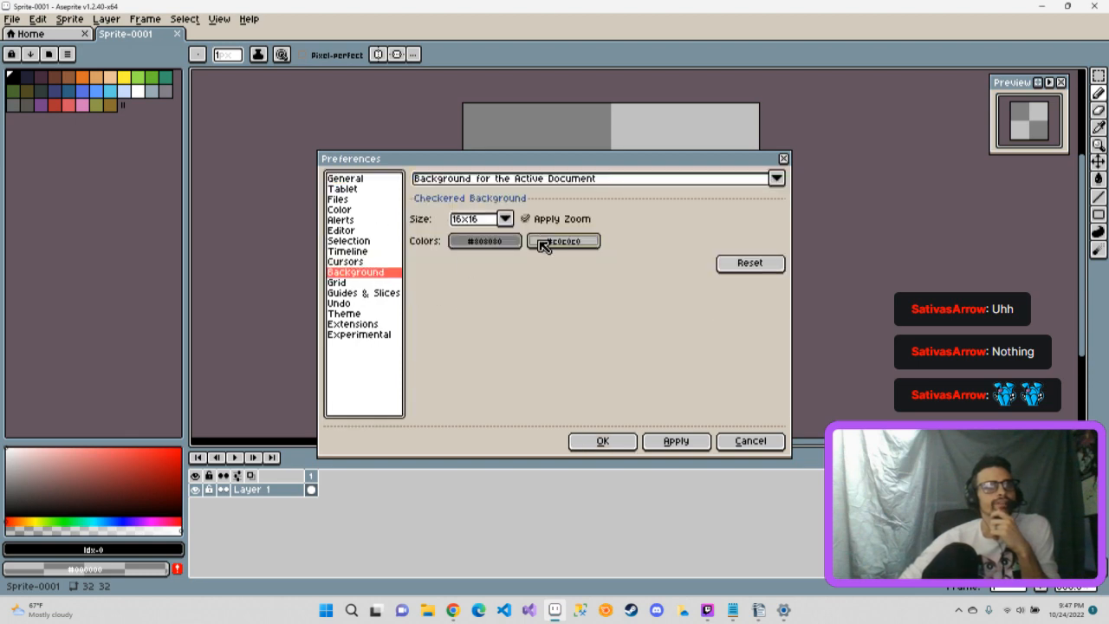
pyautogui.click(506, 220)
pyautogui.click(485, 290)
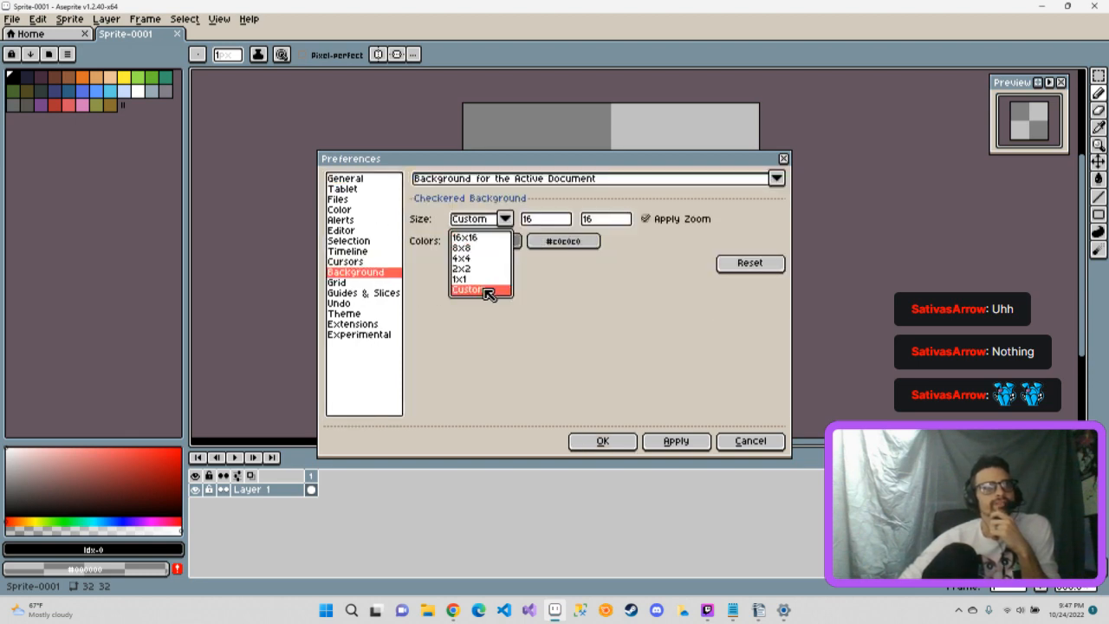
# Step: Set the custom checkered background size to 32 × 32 and apply the preferences
pyautogui.click(562, 218)
pyautogui.moveTo(562, 218); pyautogui.dragTo(525, 222)
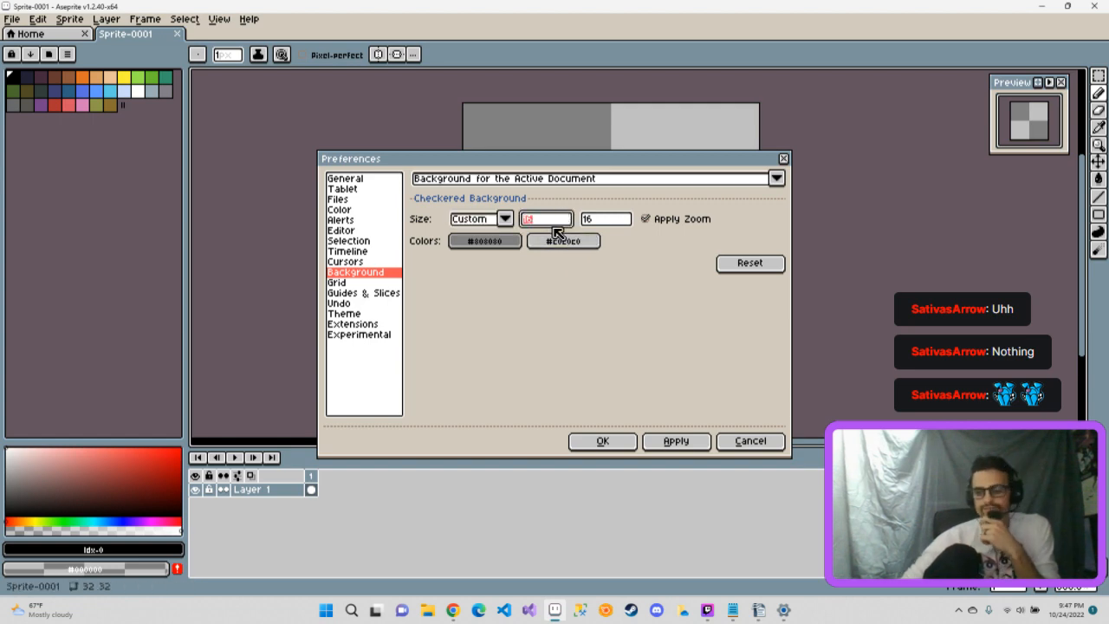
pyautogui.write('32')
pyautogui.doubleClick(589, 219)
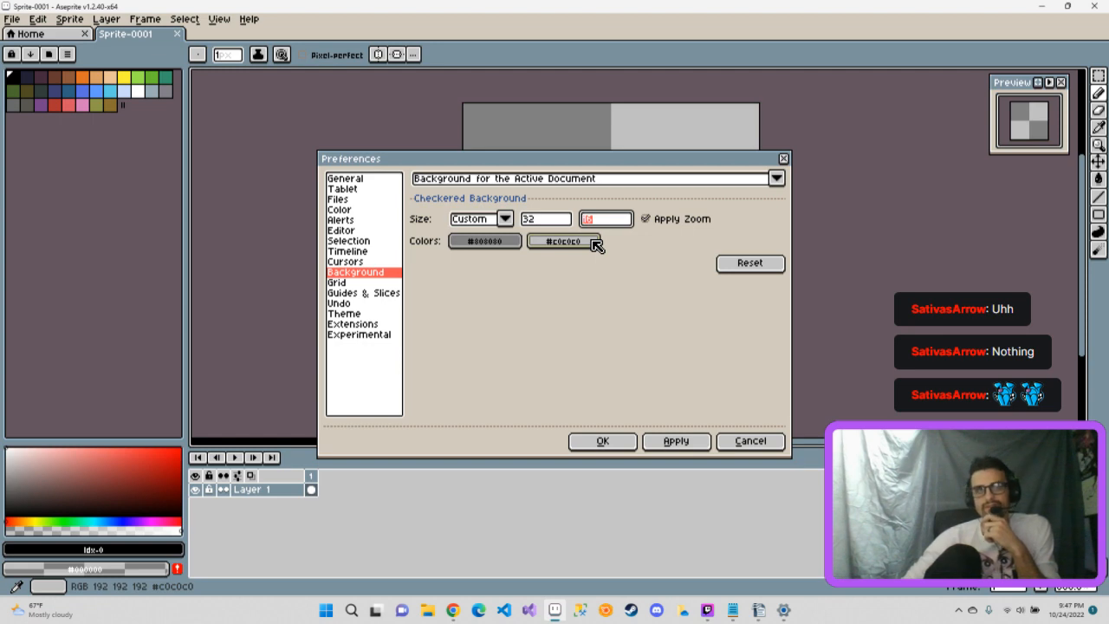
pyautogui.write('32')
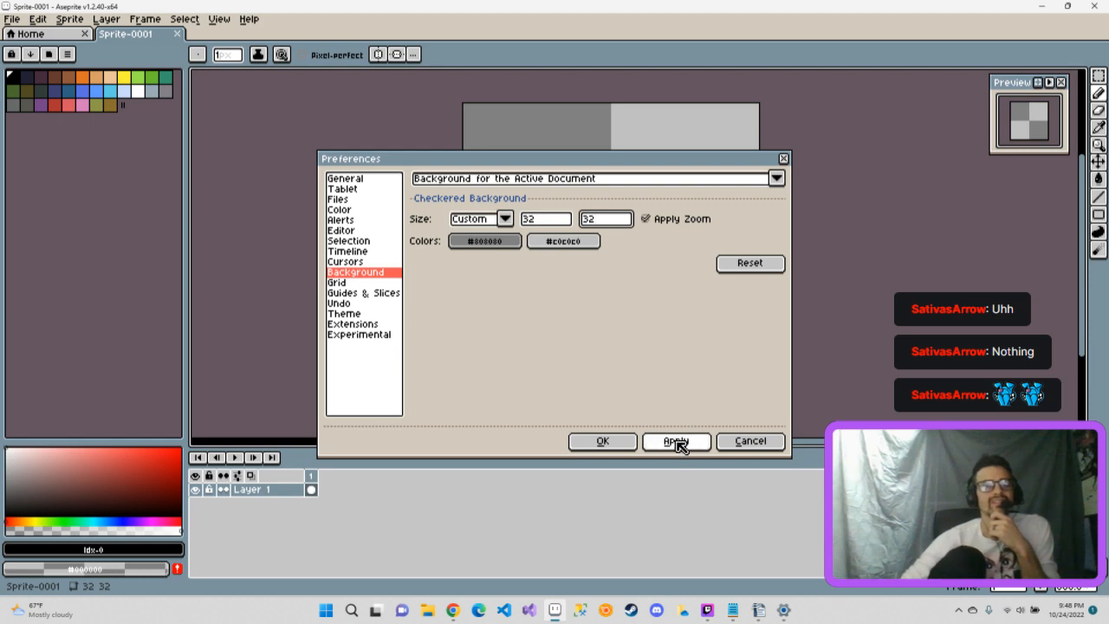
pyautogui.click(683, 443)
pyautogui.click(602, 441)
pyautogui.click(559, 209)
pyautogui.hotkey('ctrl', 'z')
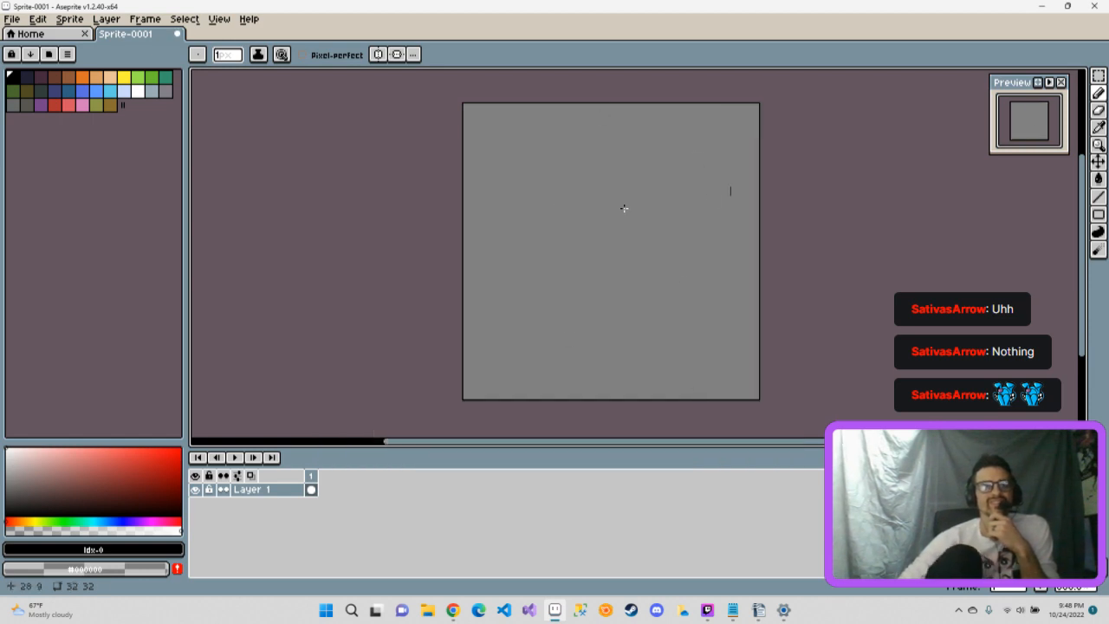
pyautogui.scroll(-2, 797, 329)
pyautogui.moveTo(810, 306); pyautogui.dragTo(556, 268)
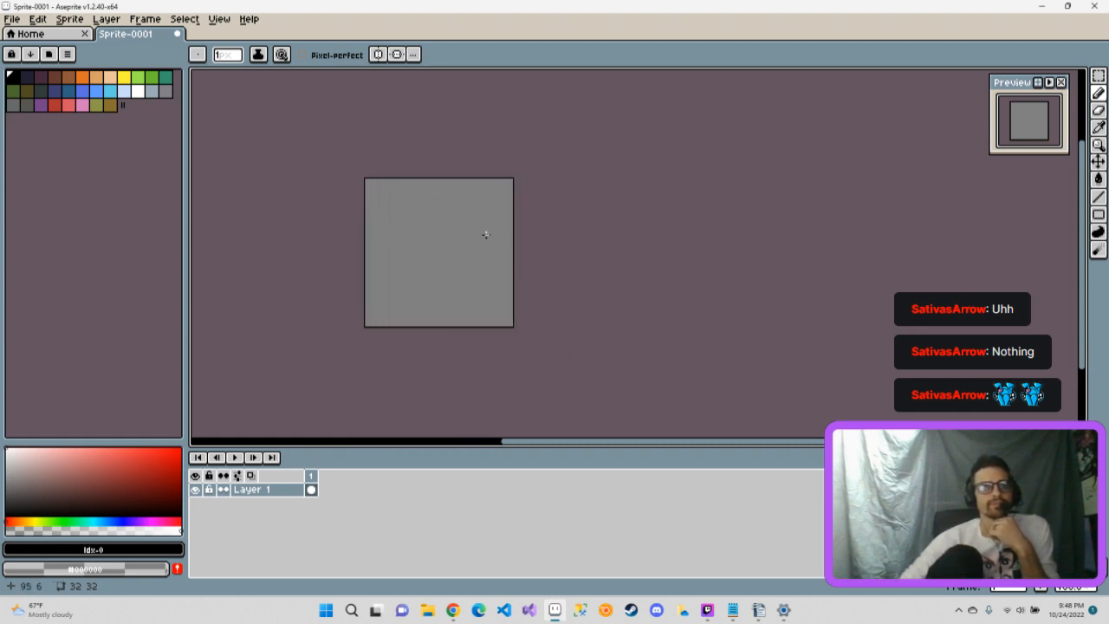
pyautogui.scroll(-2, 733, 292)
pyautogui.scroll(1, 607, 285)
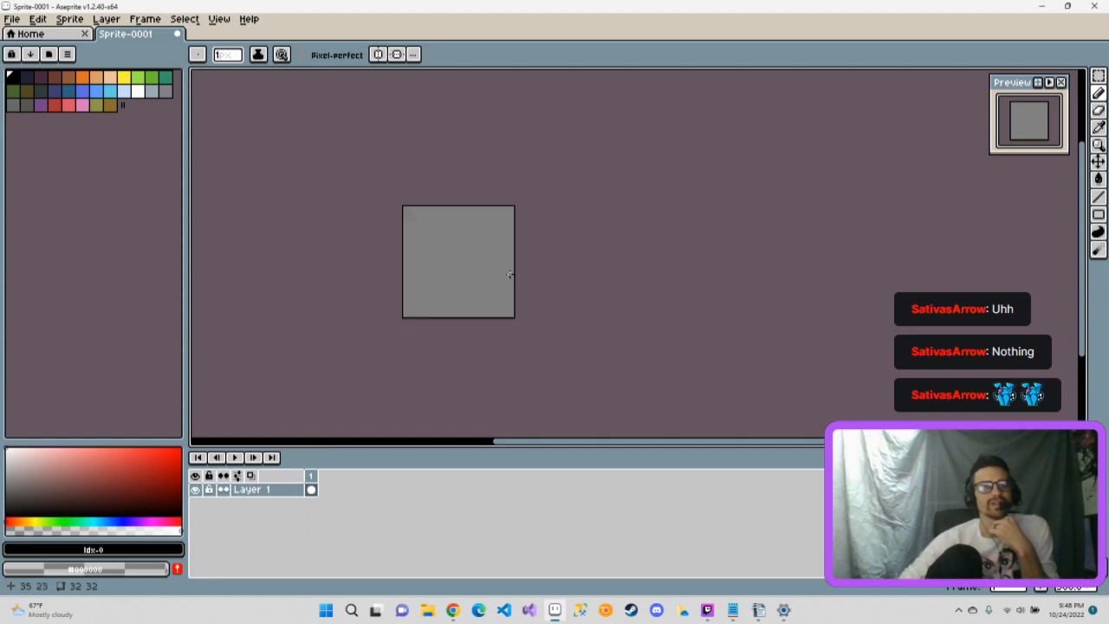
pyautogui.scroll(3, 562, 285)
pyautogui.scroll(-1, 573, 278)
pyautogui.moveTo(574, 278); pyautogui.dragTo(723, 307)
pyautogui.scroll(4, 730, 303)
pyautogui.scroll(-5, 741, 299)
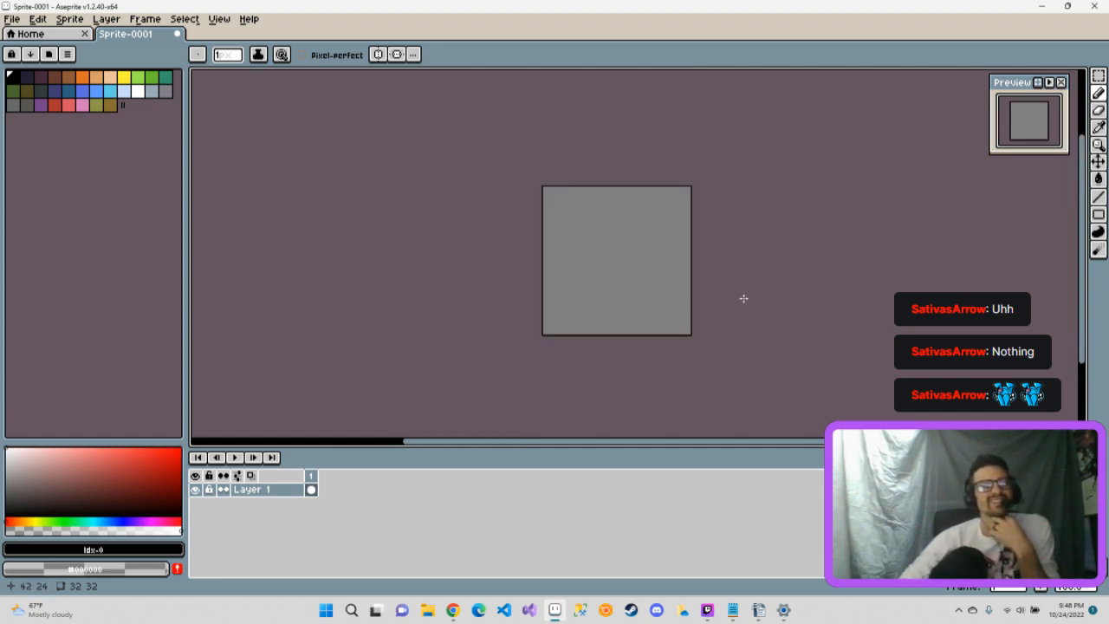
pyautogui.scroll(1, 693, 296)
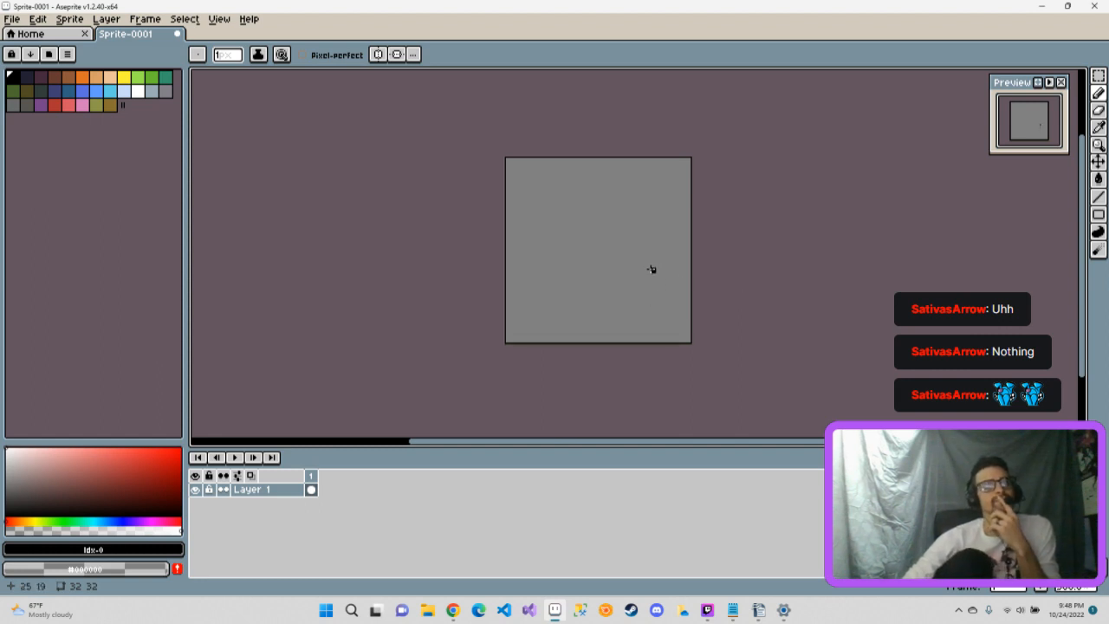
pyautogui.scroll(-7, 654, 269)
pyautogui.scroll(5, 662, 266)
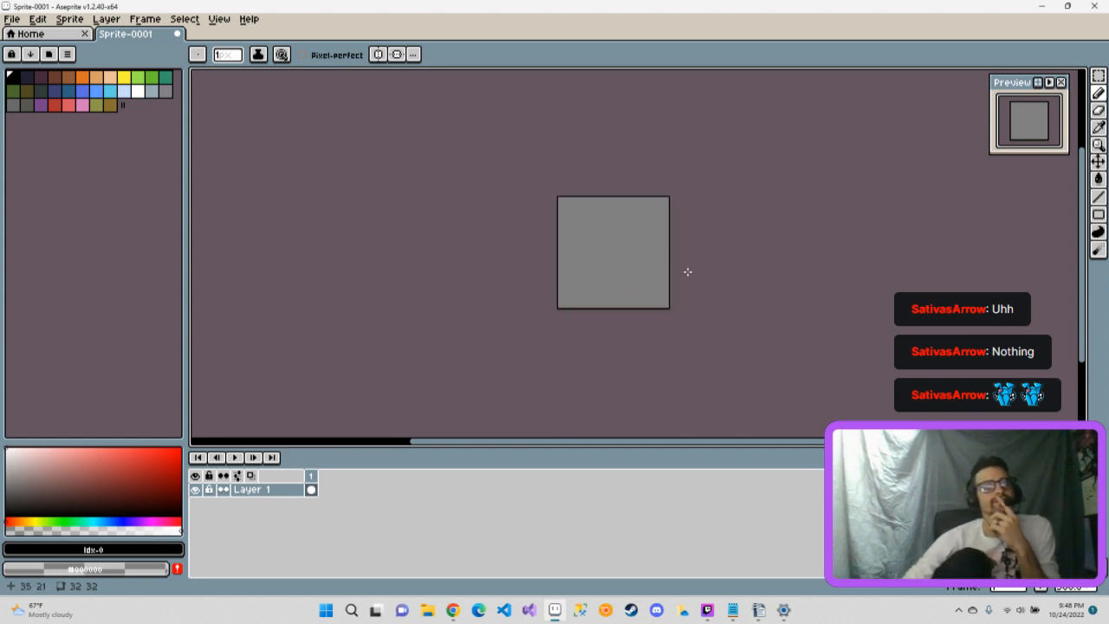
pyautogui.moveTo(709, 270); pyautogui.dragTo(738, 268)
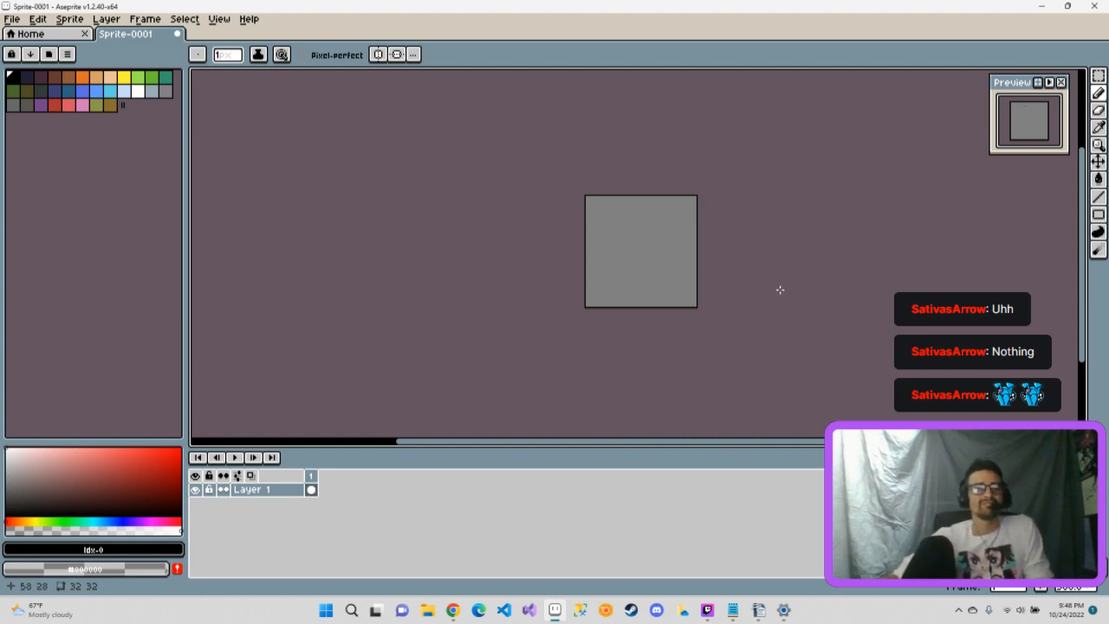
pyautogui.scroll(1, 765, 282)
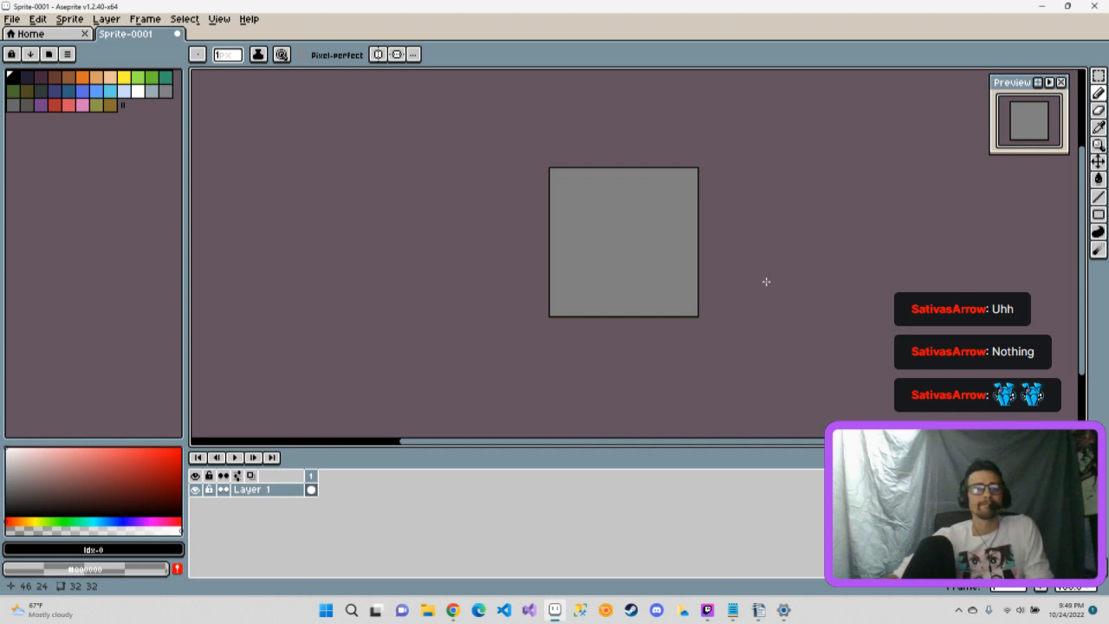
pyautogui.scroll(1, 766, 282)
pyautogui.click(14, 21)
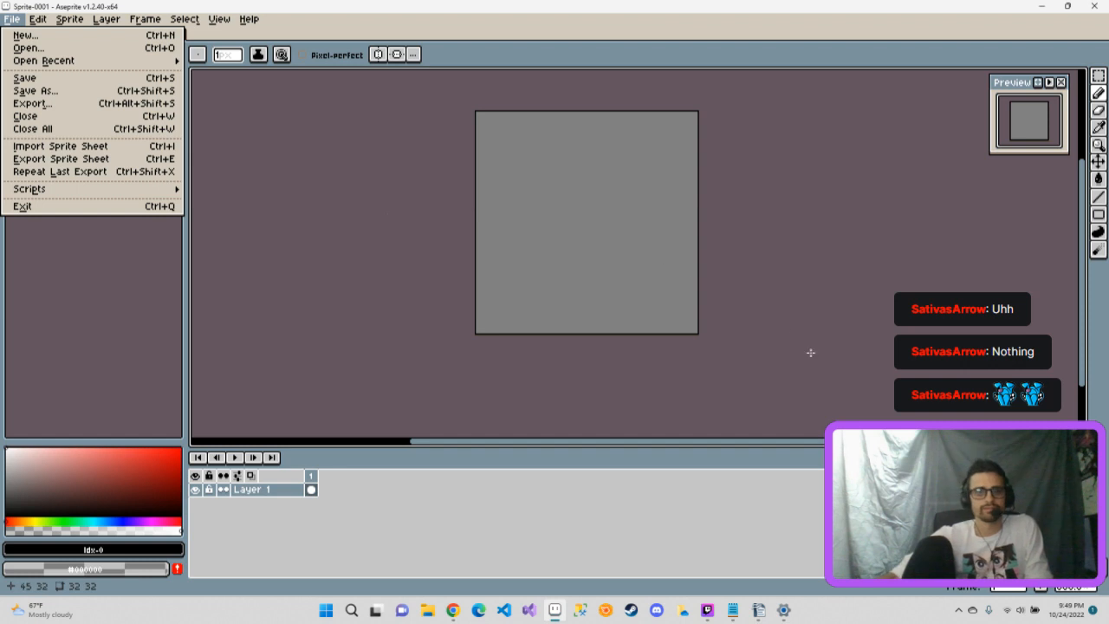
pyautogui.moveTo(252, 21)
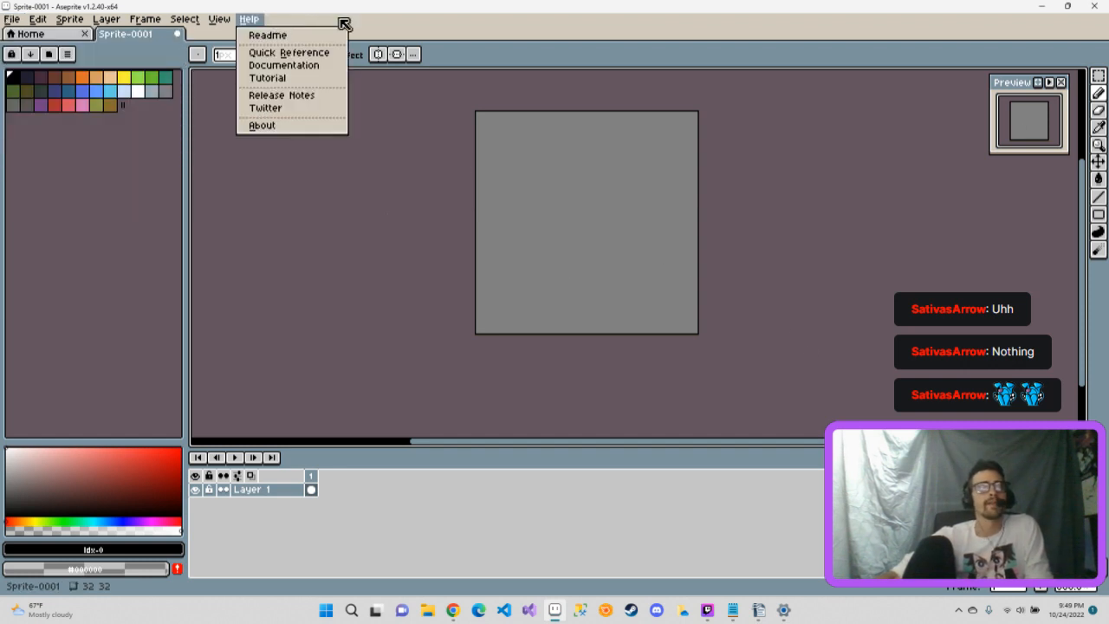
pyautogui.click(490, 27)
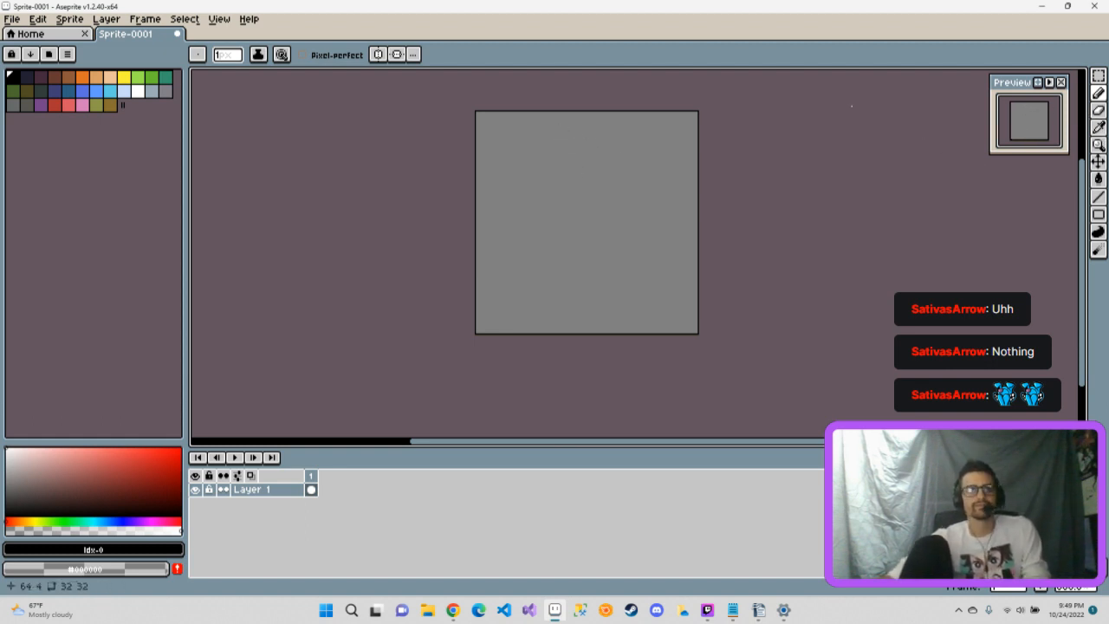
# Step: Draw a black ellipse outline about 11 × 9 px in the upper middle of the sprite
pyautogui.press('m')
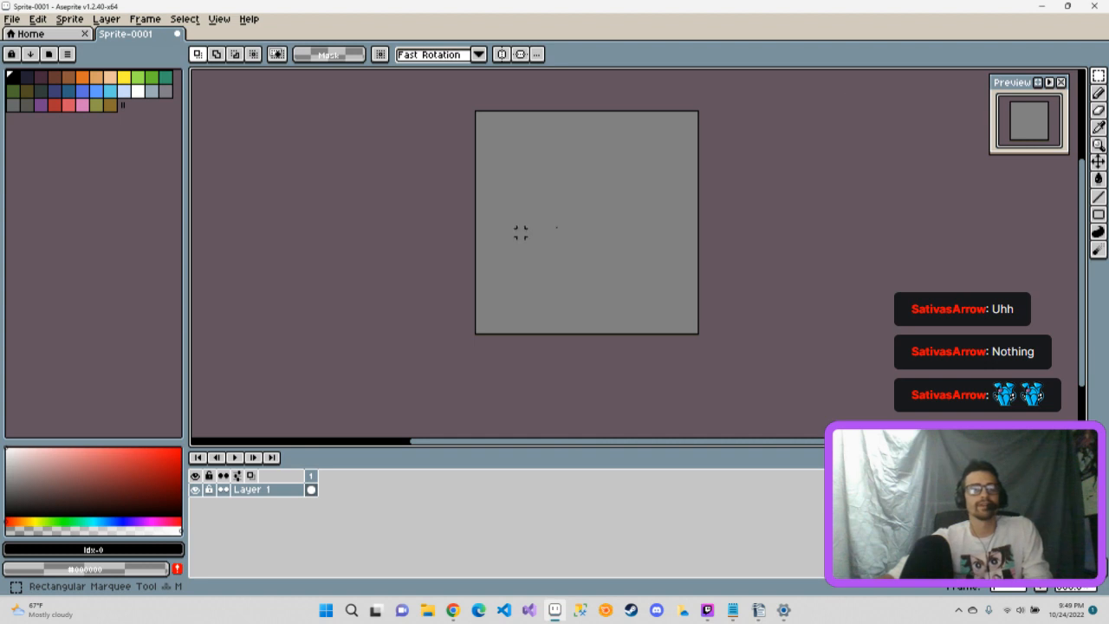
pyautogui.click(1099, 83)
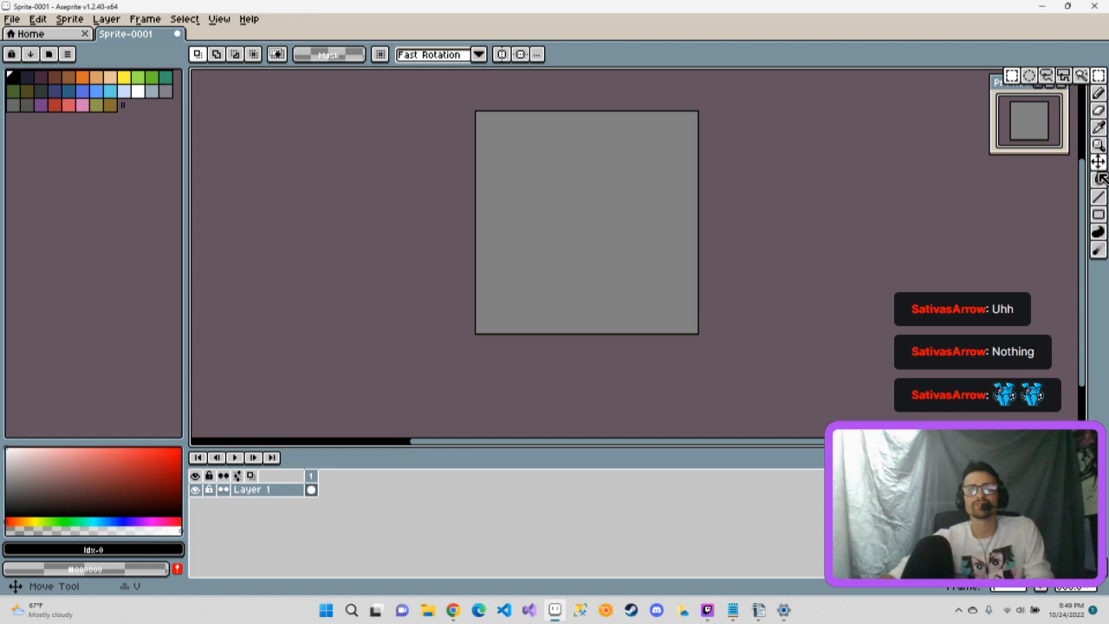
pyautogui.click(1098, 214)
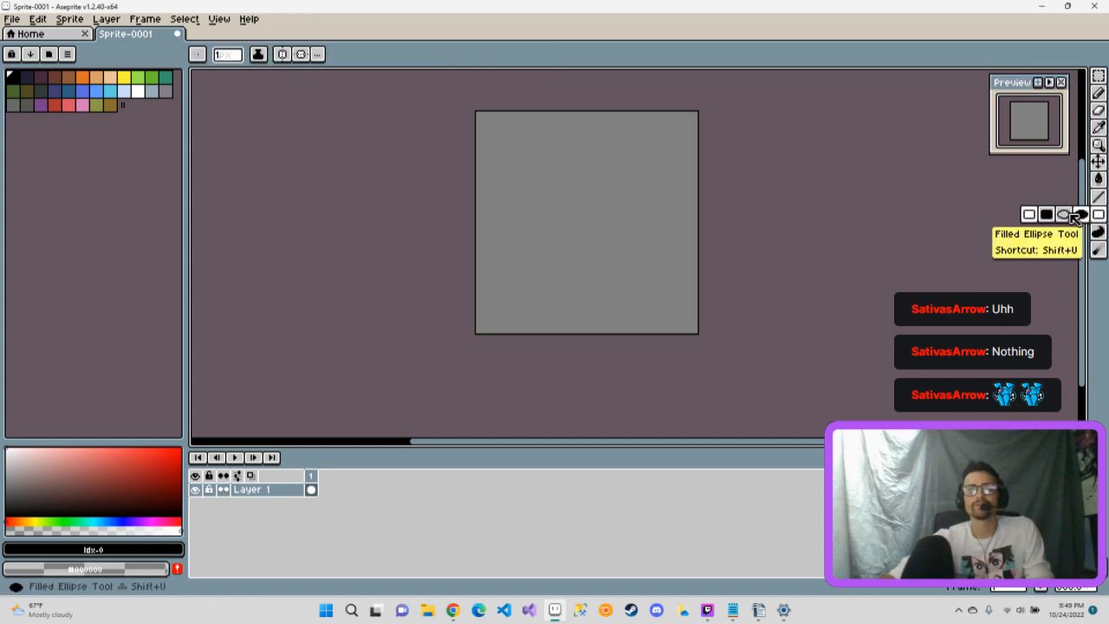
pyautogui.click(1075, 217)
pyautogui.moveTo(552, 162); pyautogui.dragTo(621, 217)
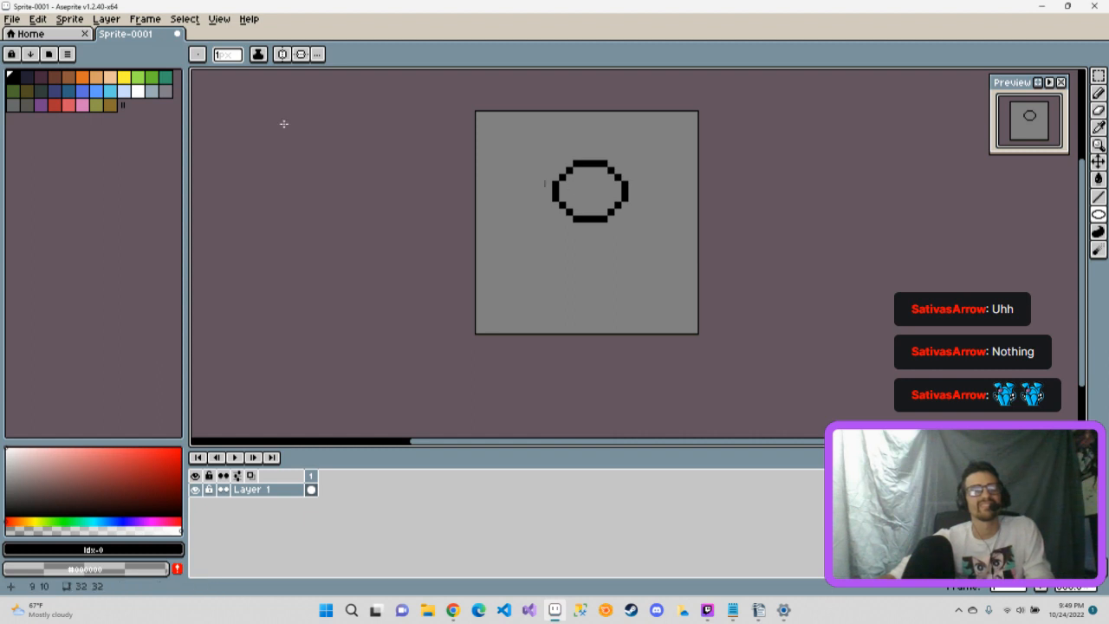
# Step: Select the ellipse with the Rectangular Marquee, move it one pixel to the left and deselect it
pyautogui.press('m')
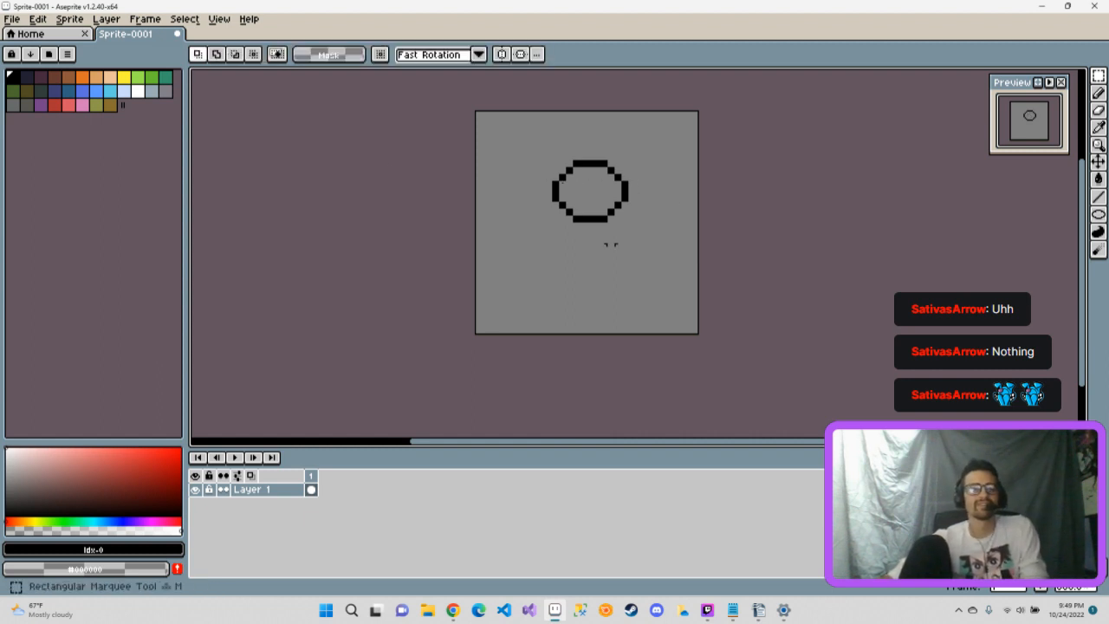
pyautogui.moveTo(523, 131); pyautogui.dragTo(659, 253)
pyautogui.moveTo(581, 196); pyautogui.dragTo(585, 194)
pyautogui.click(649, 272)
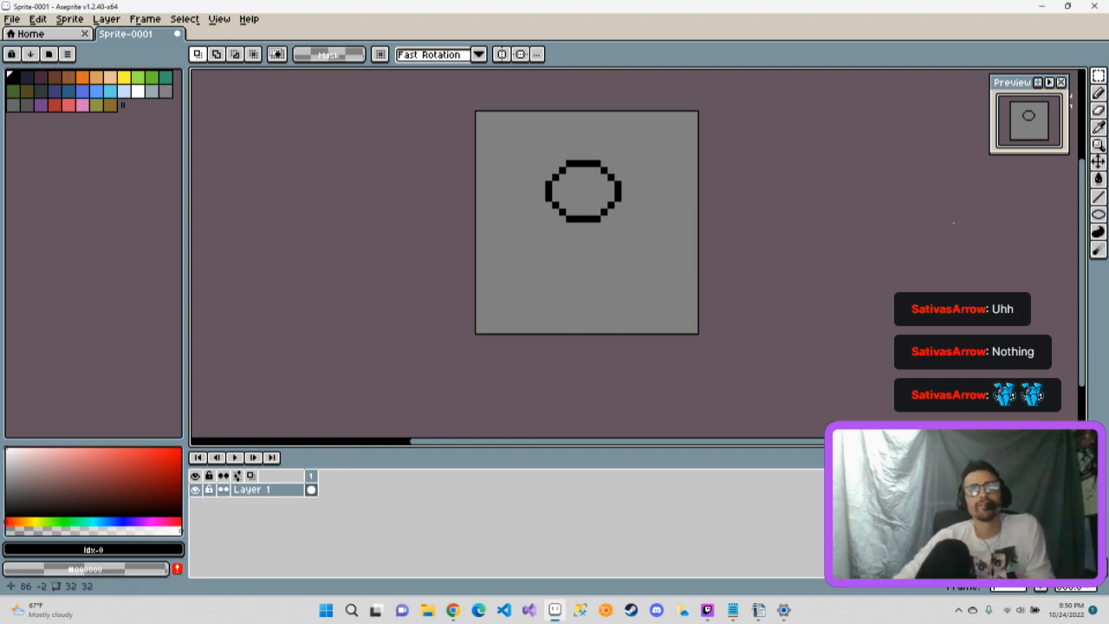
# Step: Paint the ellipse solid black and add a wider black body below it with a 6 px Pencil brush
pyautogui.click(1100, 97)
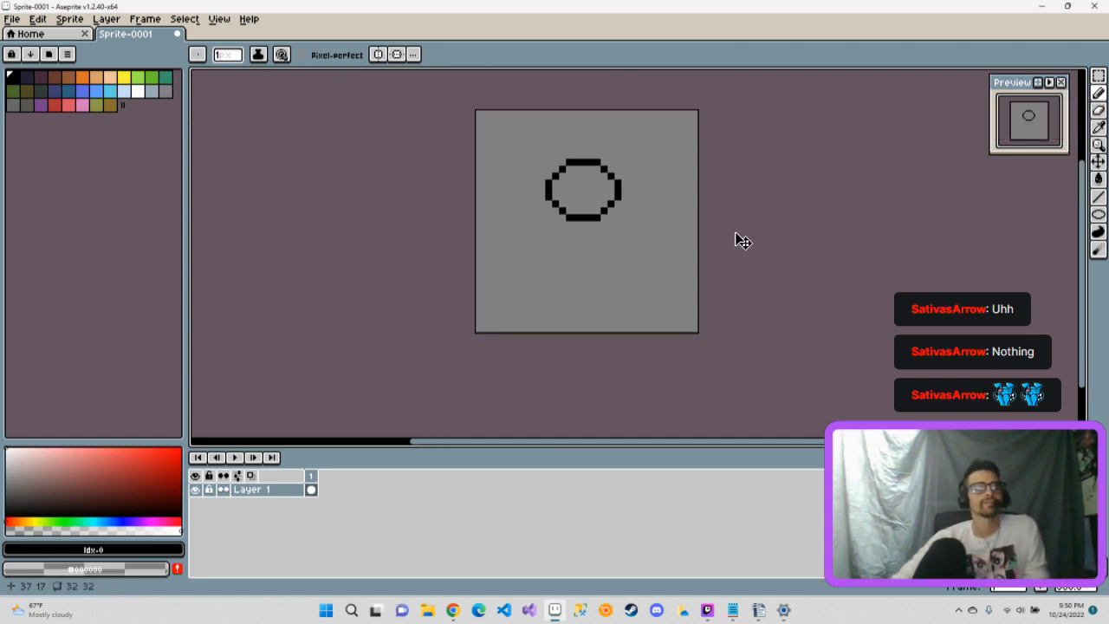
pyautogui.scroll(-4, 735, 233)
pyautogui.scroll(-3, 738, 233)
pyautogui.scroll(2, 747, 232)
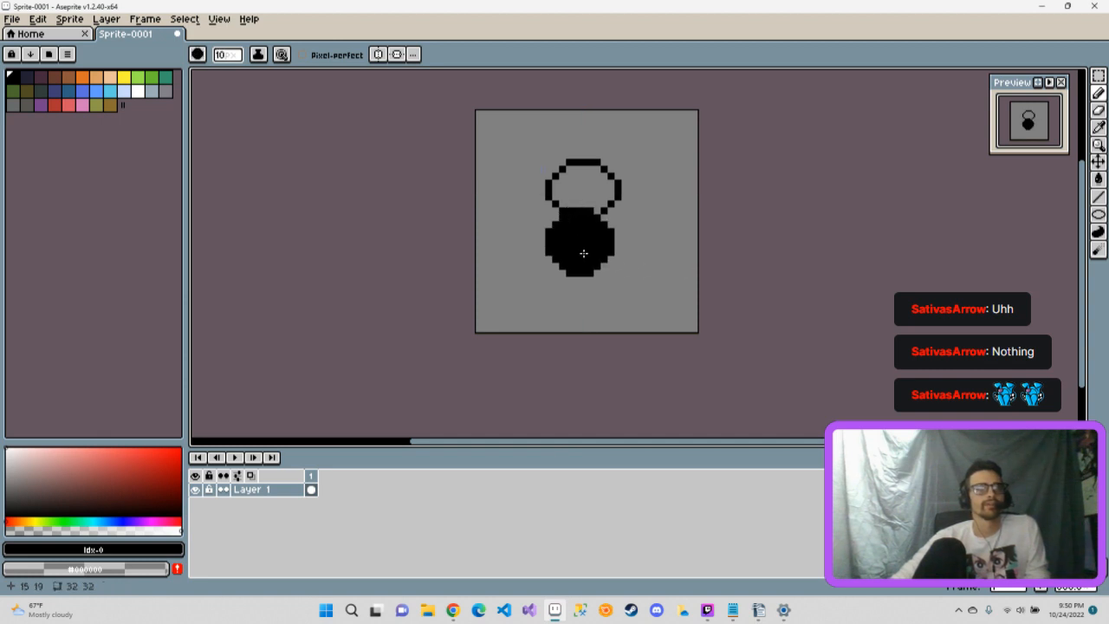
pyautogui.scroll(3, 576, 258)
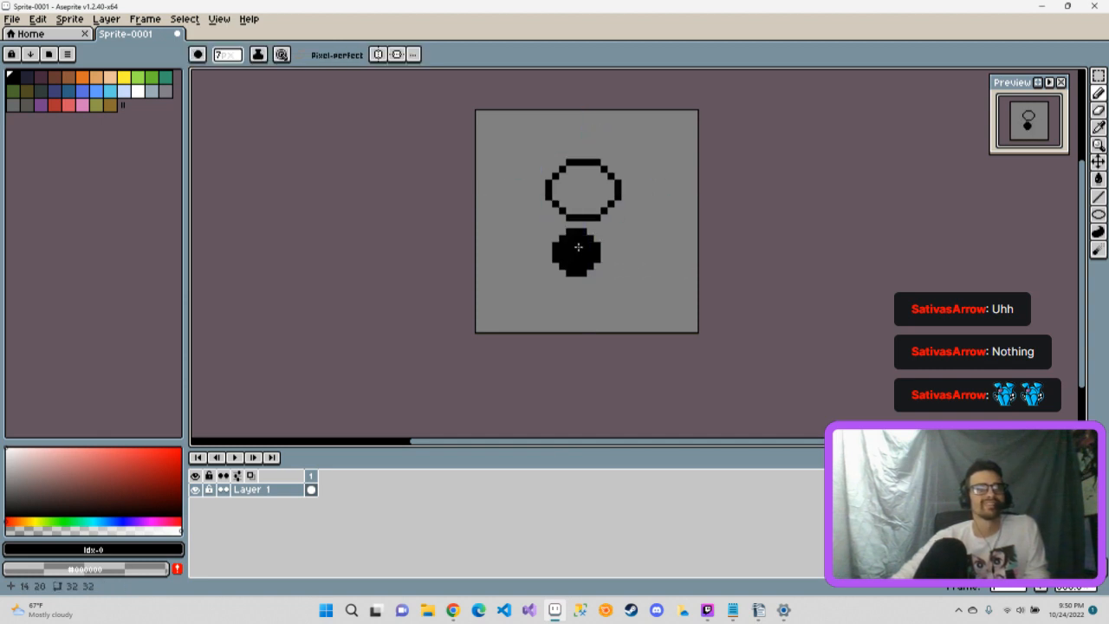
pyautogui.scroll(1, 576, 245)
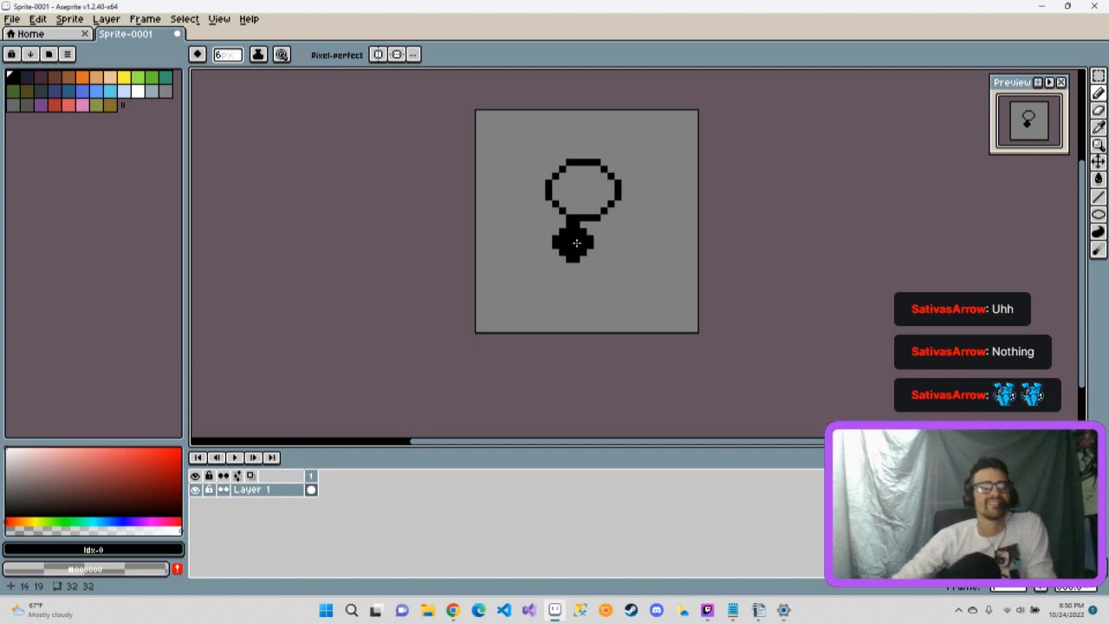
pyautogui.moveTo(575, 243)
pyautogui.mouseDown()
pyautogui.moveTo(606, 257)
pyautogui.moveTo(594, 258)
pyautogui.moveTo(577, 250)
pyautogui.moveTo(583, 239)
pyautogui.moveTo(558, 234)
pyautogui.moveTo(597, 220)
pyautogui.moveTo(611, 235)
pyautogui.moveTo(600, 196)
pyautogui.mouseUp()
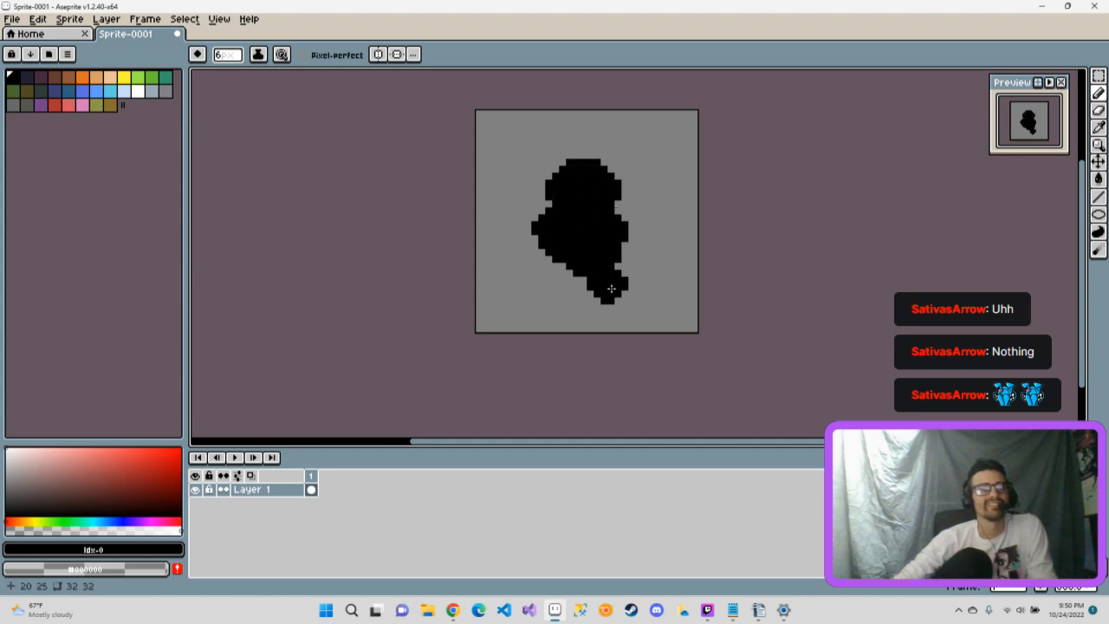
pyautogui.moveTo(605, 250)
pyautogui.mouseDown()
pyautogui.moveTo(618, 248)
pyautogui.moveTo(617, 230)
pyautogui.moveTo(613, 275)
pyautogui.moveTo(569, 279)
pyautogui.moveTo(554, 260)
pyautogui.moveTo(610, 299)
pyautogui.moveTo(568, 312)
pyautogui.moveTo(570, 302)
pyautogui.mouseUp()
pyautogui.moveTo(546, 208)
pyautogui.mouseDown()
pyautogui.moveTo(525, 236)
pyautogui.moveTo(523, 264)
pyautogui.moveTo(646, 278)
pyautogui.mouseUp()
pyautogui.hotkey('ctrl', 'z')
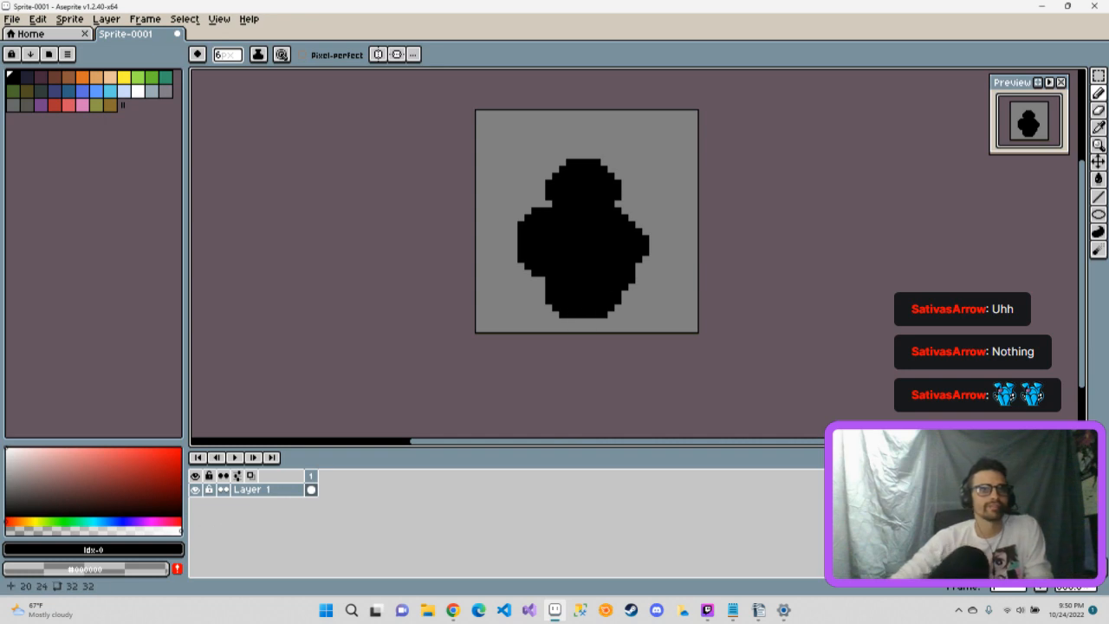
# Step: Reshape the black silhouette by erasing along the sides of its body and head with the 6 px brush
pyautogui.rightClick(613, 277)
pyautogui.hotkey('ctrl', 'z')
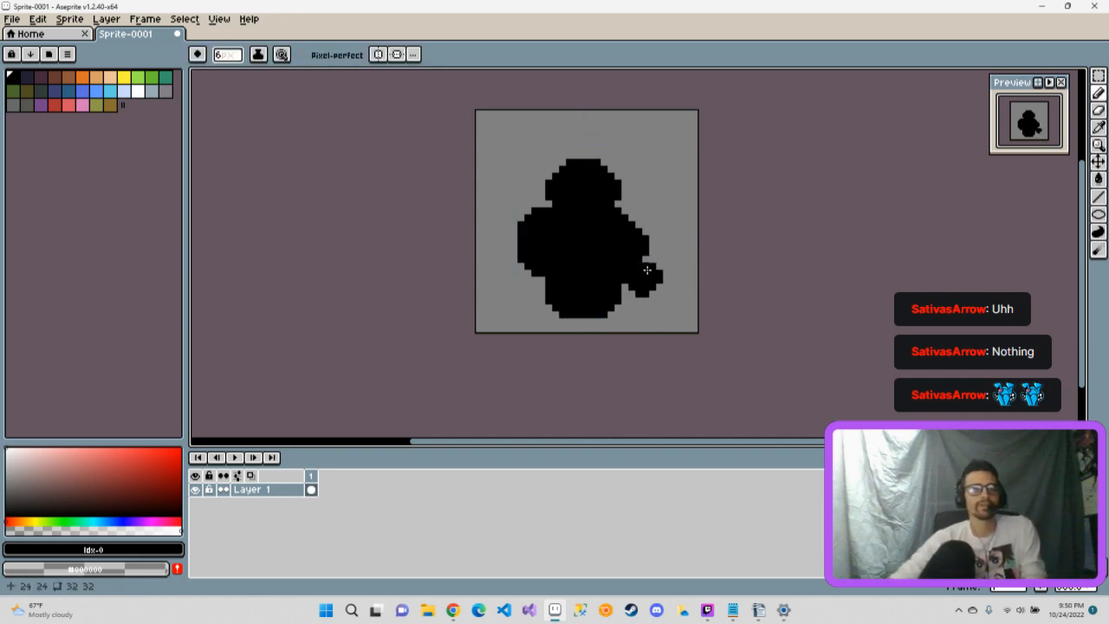
pyautogui.rightClick(658, 223)
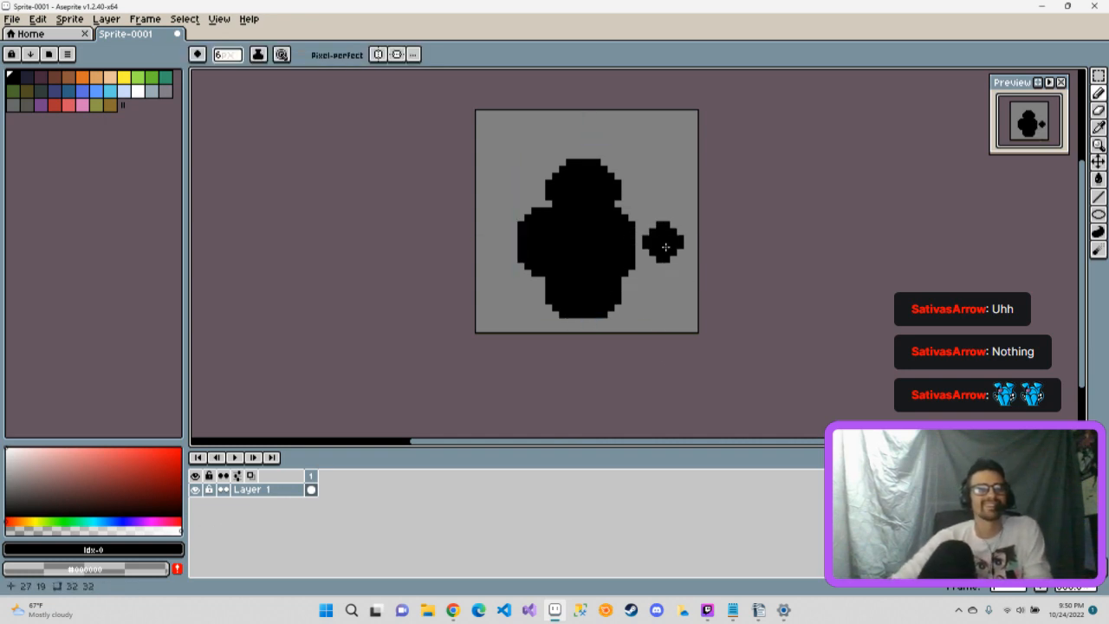
pyautogui.rightClick(662, 242)
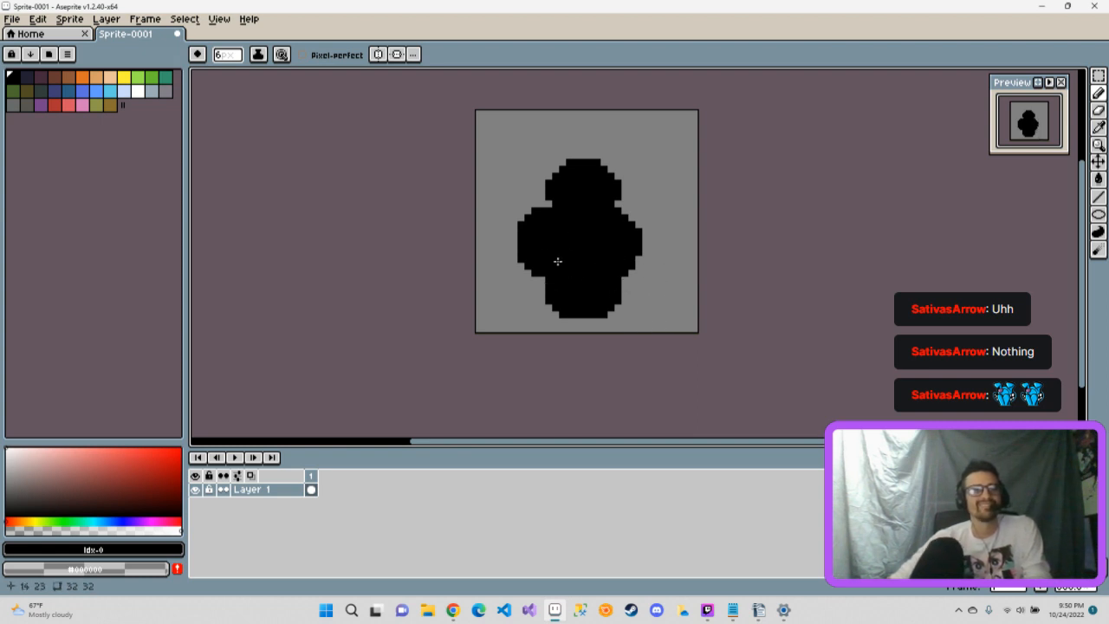
pyautogui.click(517, 219)
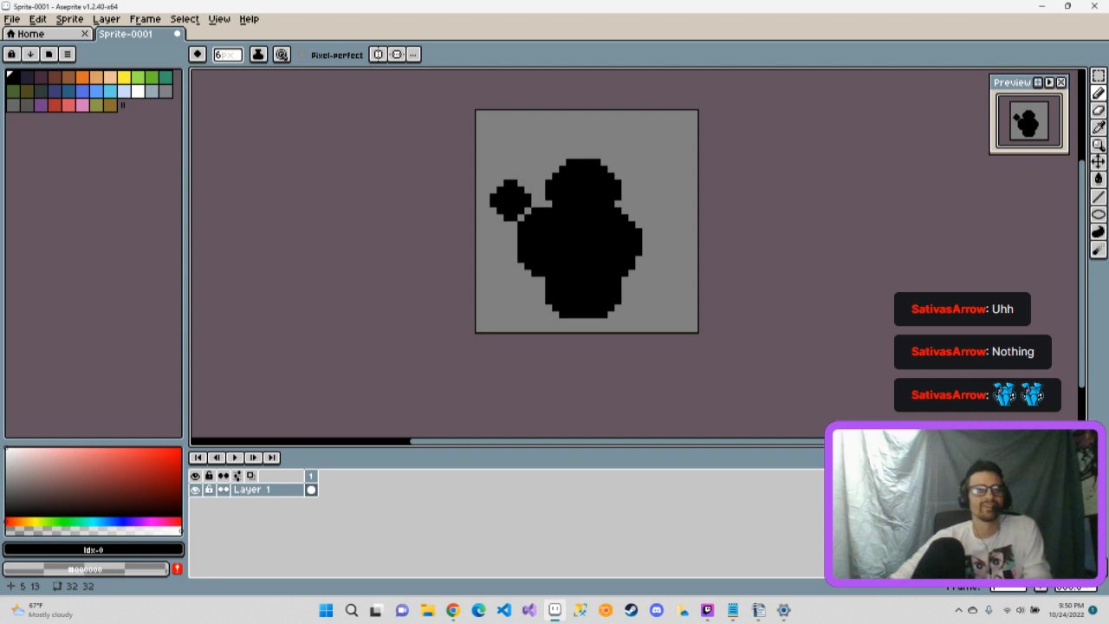
pyautogui.rightClick(512, 202)
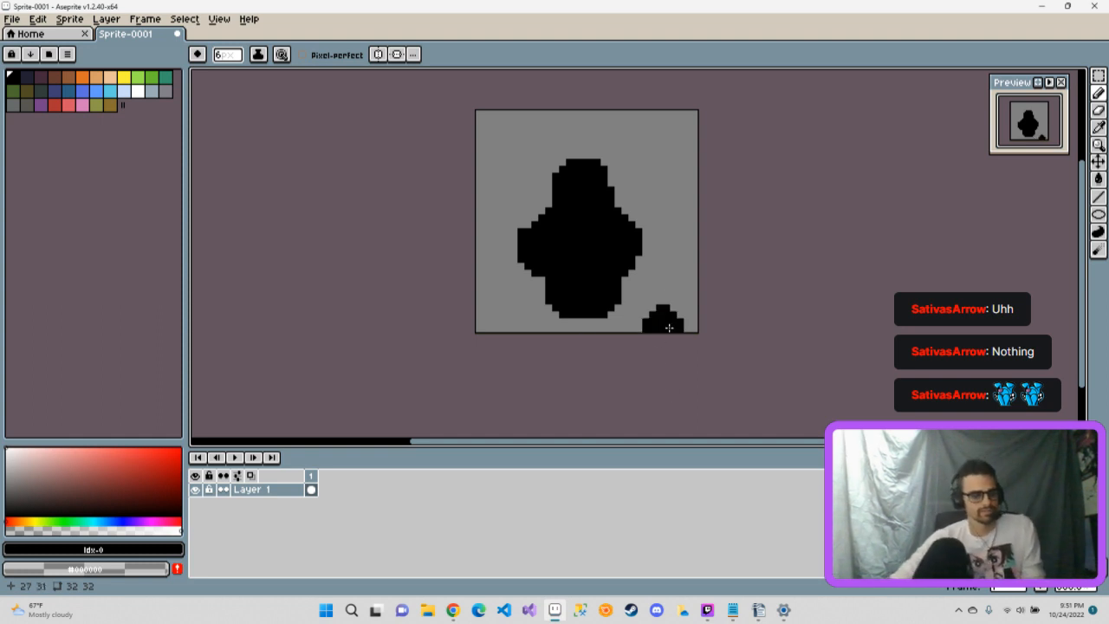
# Step: Trim the silhouette's shoulders and sides with a 3 px Pencil brush and paint a wider foot base along the canvas bottom
pyautogui.press('v')
pyautogui.press('b')
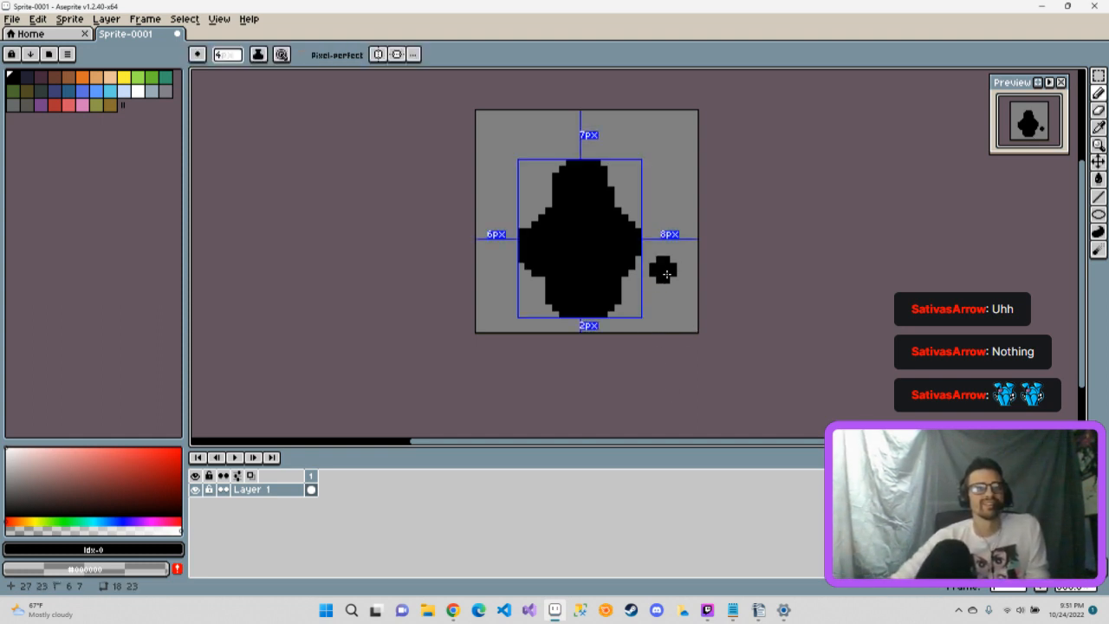
pyautogui.click(530, 208)
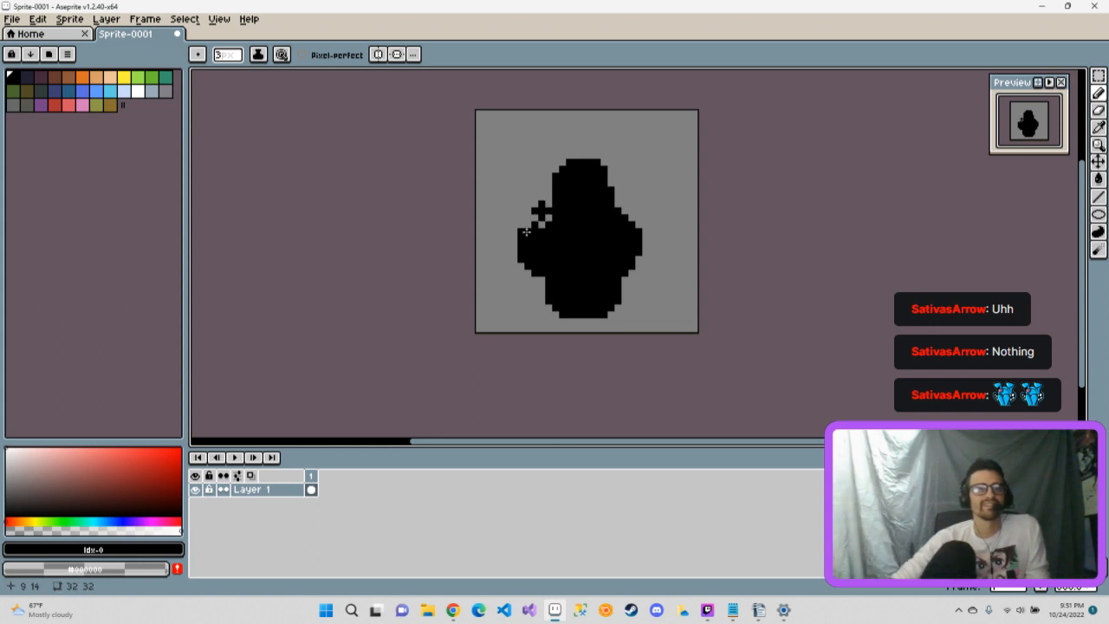
pyautogui.hotkey('ctrl', 'z')
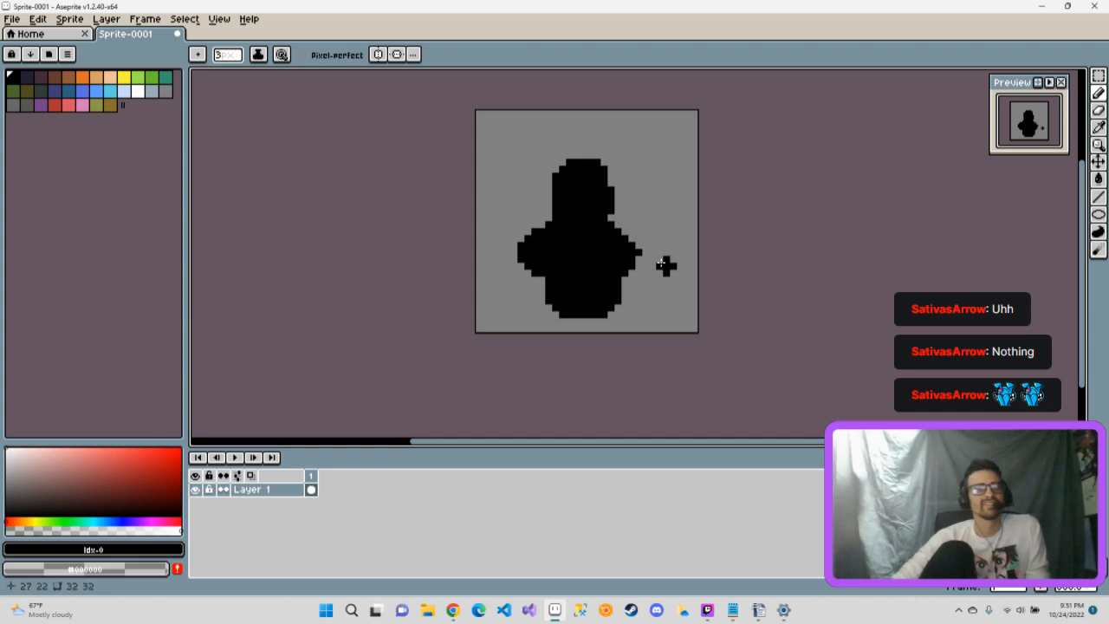
pyautogui.rightClick(643, 252)
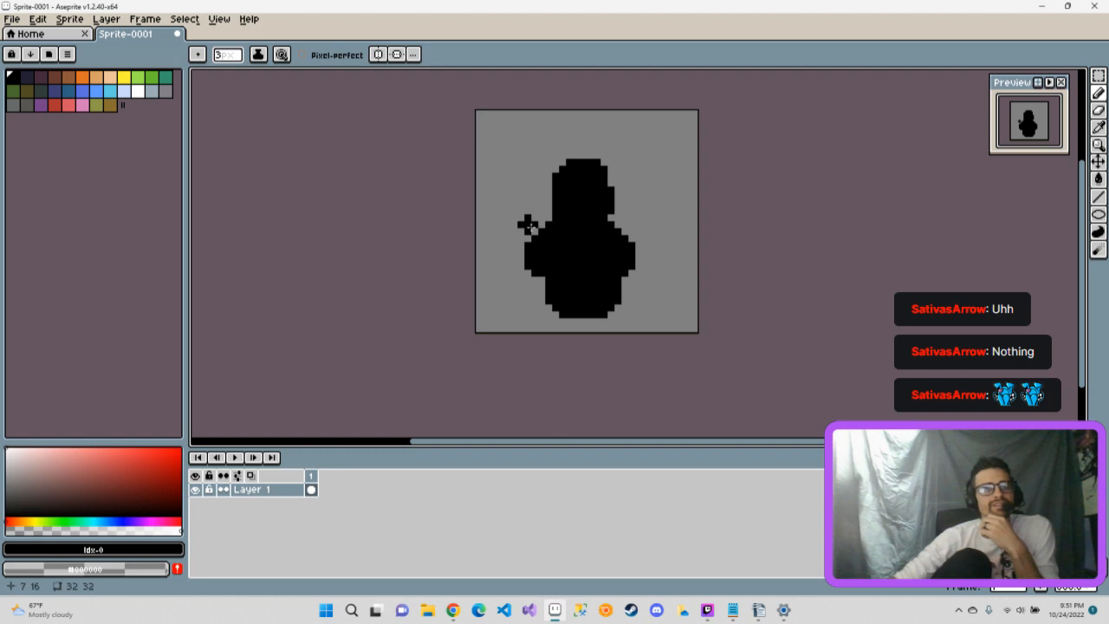
pyautogui.moveTo(582, 328)
pyautogui.mouseDown()
pyautogui.moveTo(541, 315)
pyautogui.moveTo(625, 321)
pyautogui.moveTo(592, 321)
pyautogui.moveTo(636, 346)
pyautogui.mouseUp()
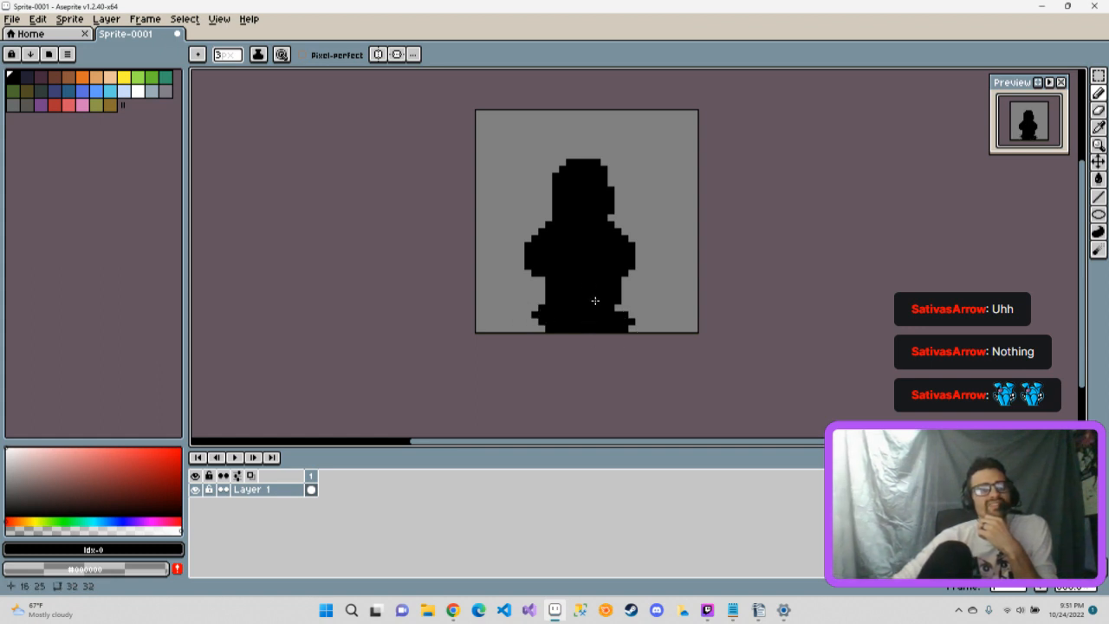
# Step: Select the whole silhouette with the Rectangular Marquee, move it three pixels up and deselect it
pyautogui.press('m')
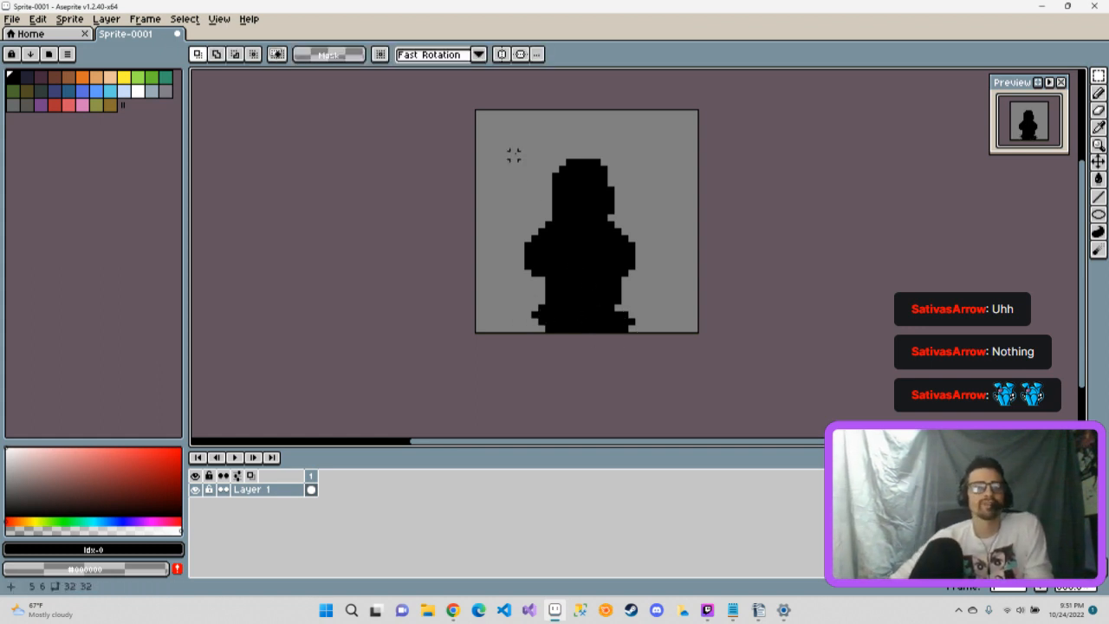
pyautogui.moveTo(512, 154)
pyautogui.mouseDown()
pyautogui.moveTo(639, 273)
pyautogui.moveTo(673, 331)
pyautogui.mouseUp()
pyautogui.moveTo(614, 290); pyautogui.dragTo(613, 269)
pyautogui.click(728, 287)
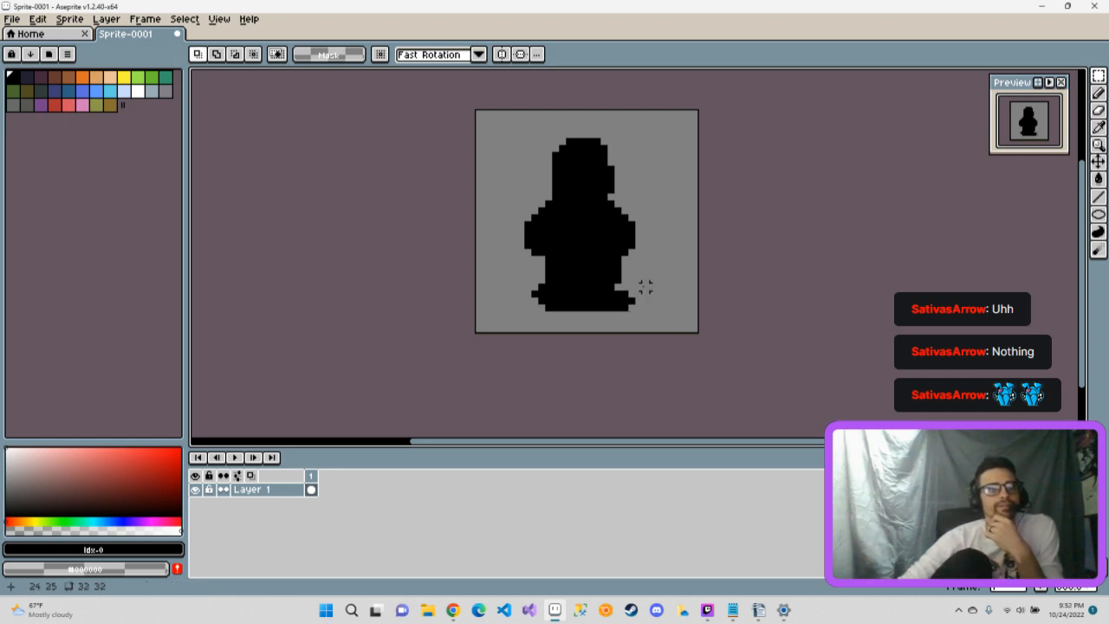
# Step: Erase along both sides of the lower body and foot base with the 3 px Pencil brush to narrow them
pyautogui.click(1099, 92)
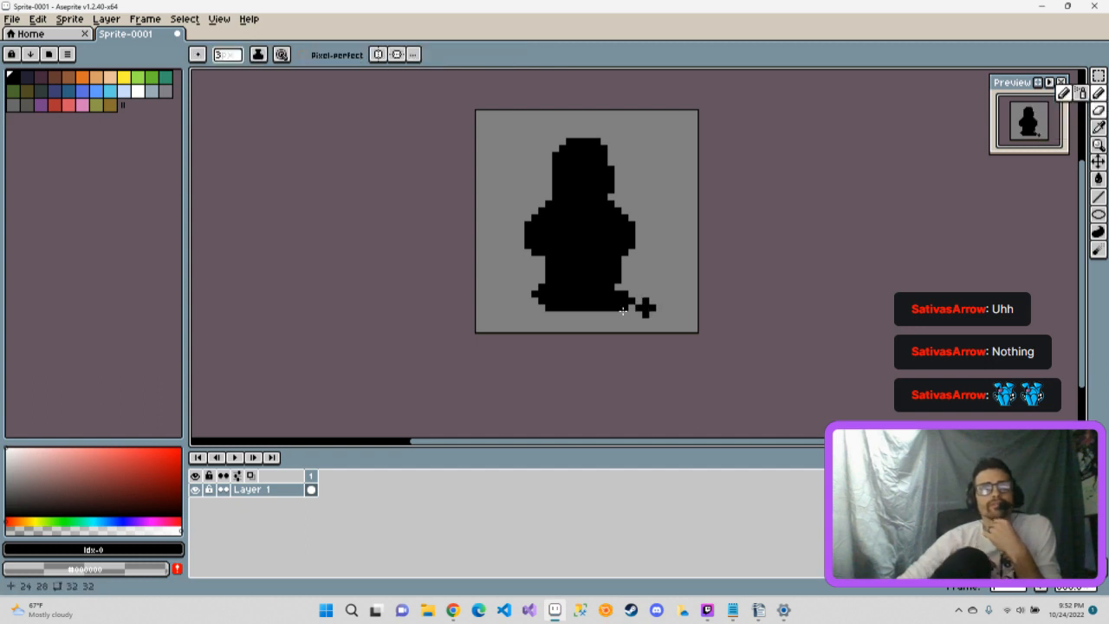
pyautogui.rightClick(533, 292)
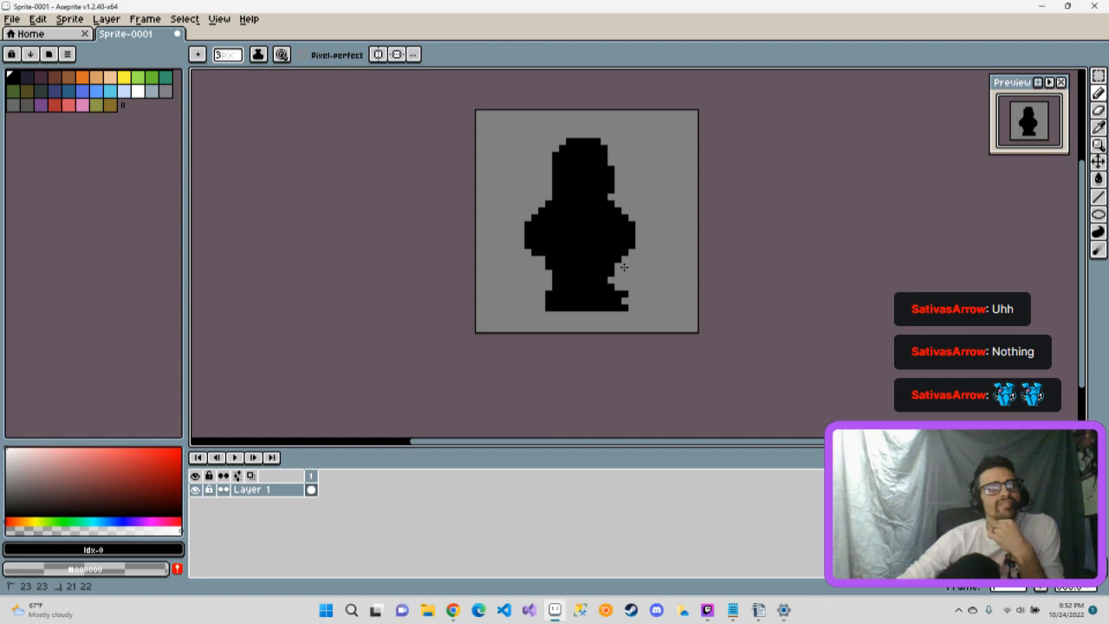
pyautogui.click(653, 273)
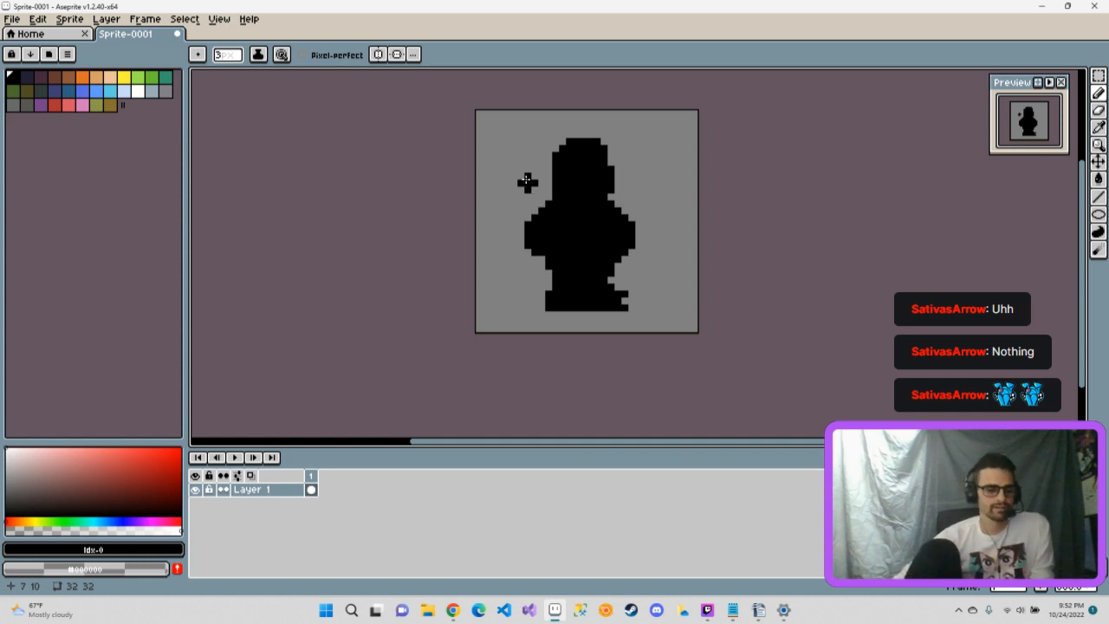
# Step: Narrow the back of the head and carve a slim neck above the shoulders with a 2 px Pencil brush
pyautogui.press('v')
pyautogui.press('b')
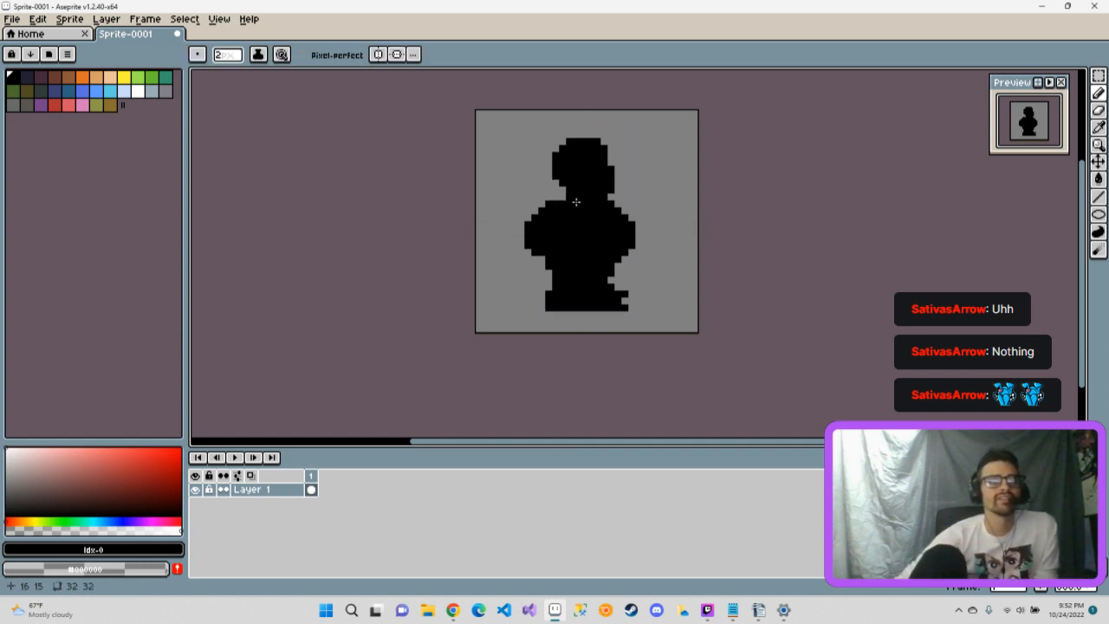
pyautogui.click(550, 161)
pyautogui.hotkey('ctrl', 'z')
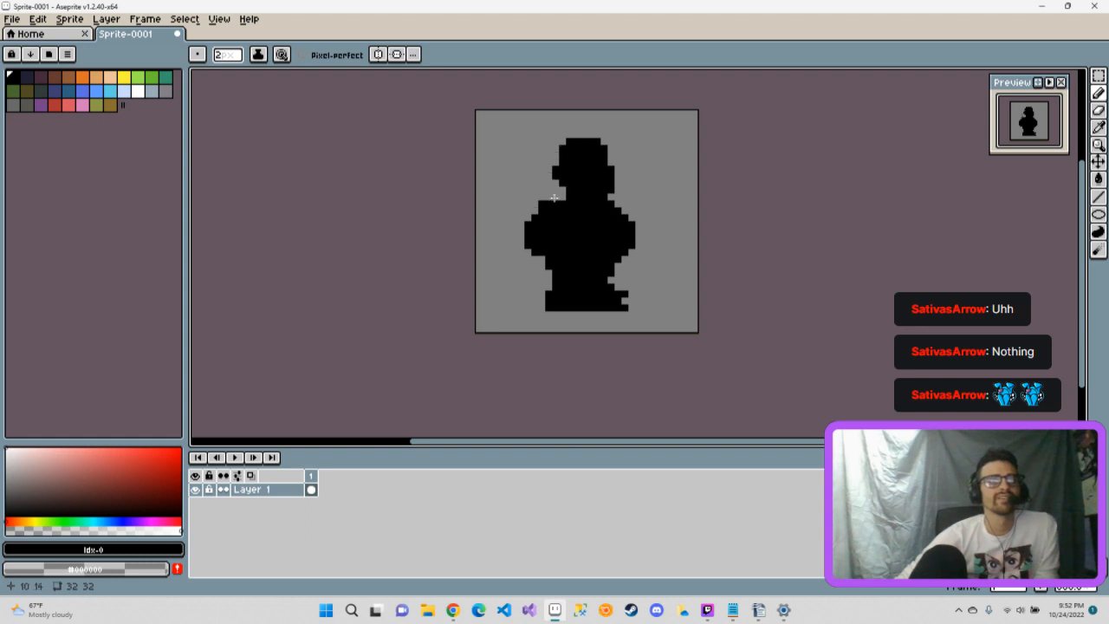
pyautogui.click(549, 176)
pyautogui.hotkey('ctrl', 'z')
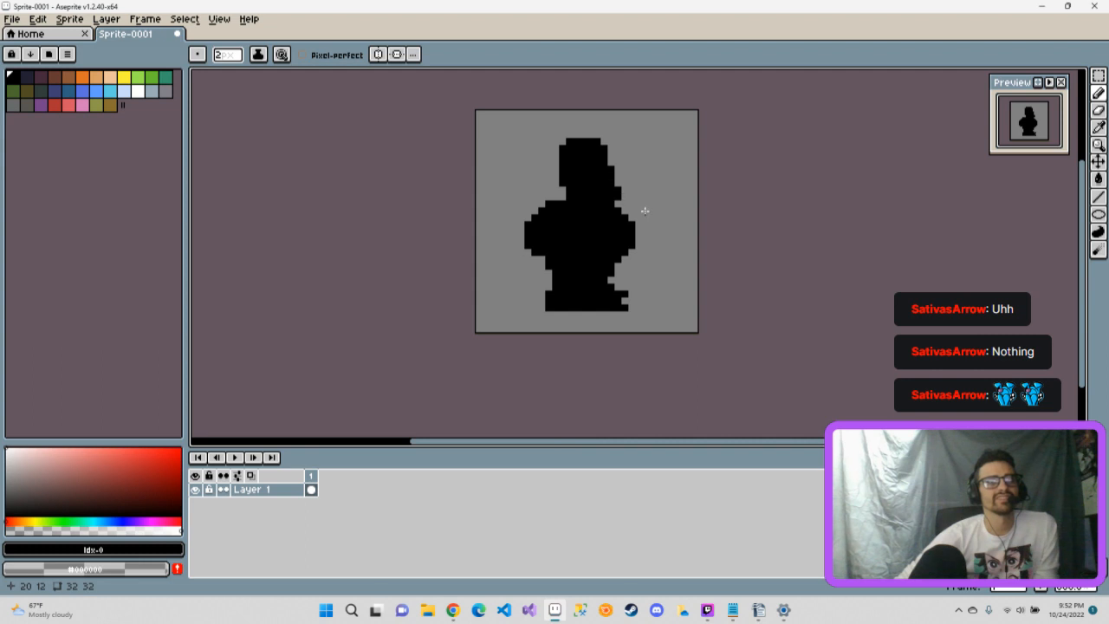
pyautogui.rightClick(611, 197)
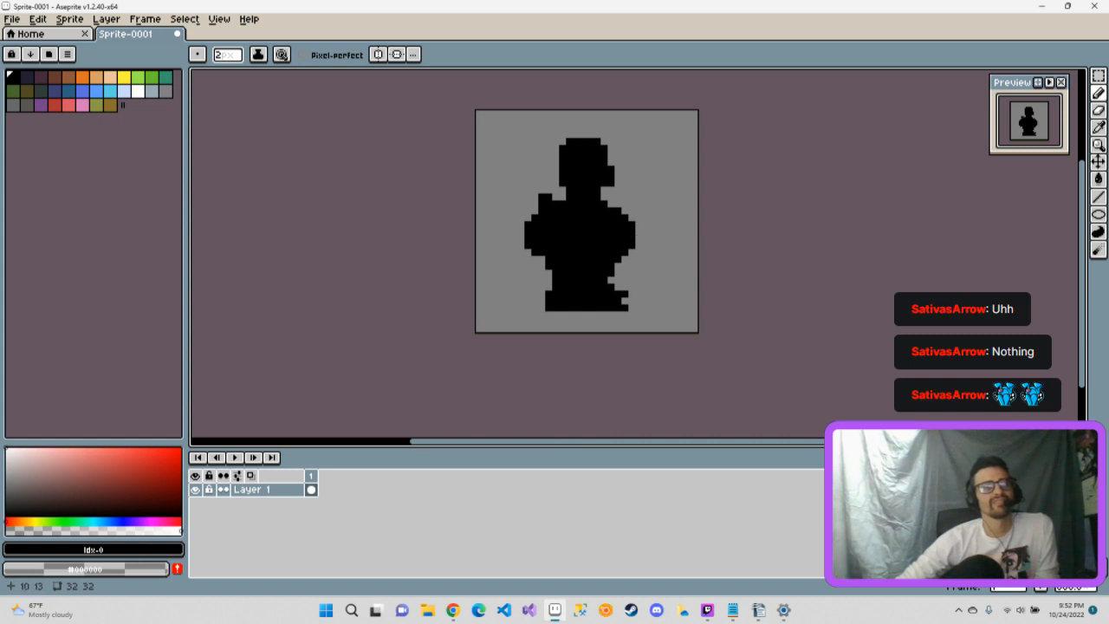
pyautogui.rightClick(545, 200)
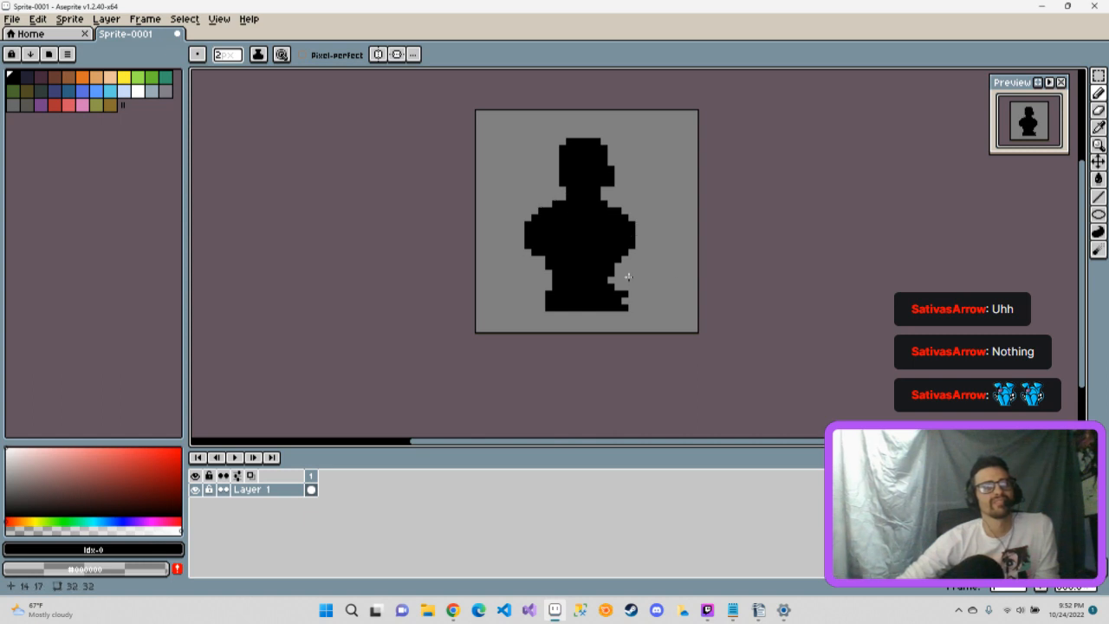
# Step: Carve two separate legs under the torso with the 2 px brush and even out the flat rectangular foot base
pyautogui.rightClick(550, 284)
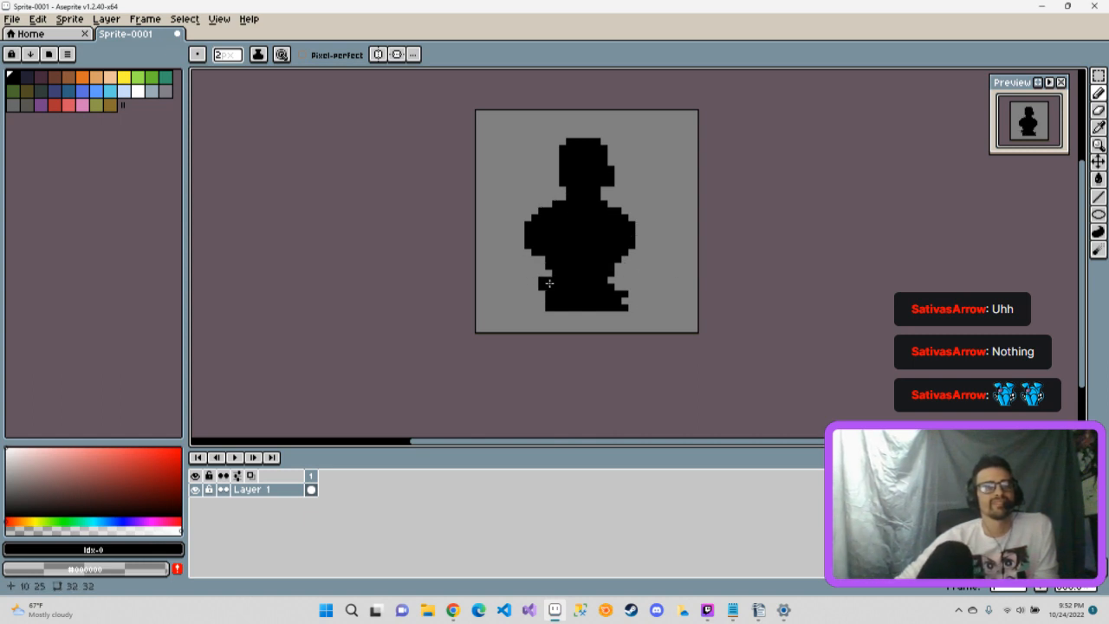
pyautogui.rightClick(559, 284)
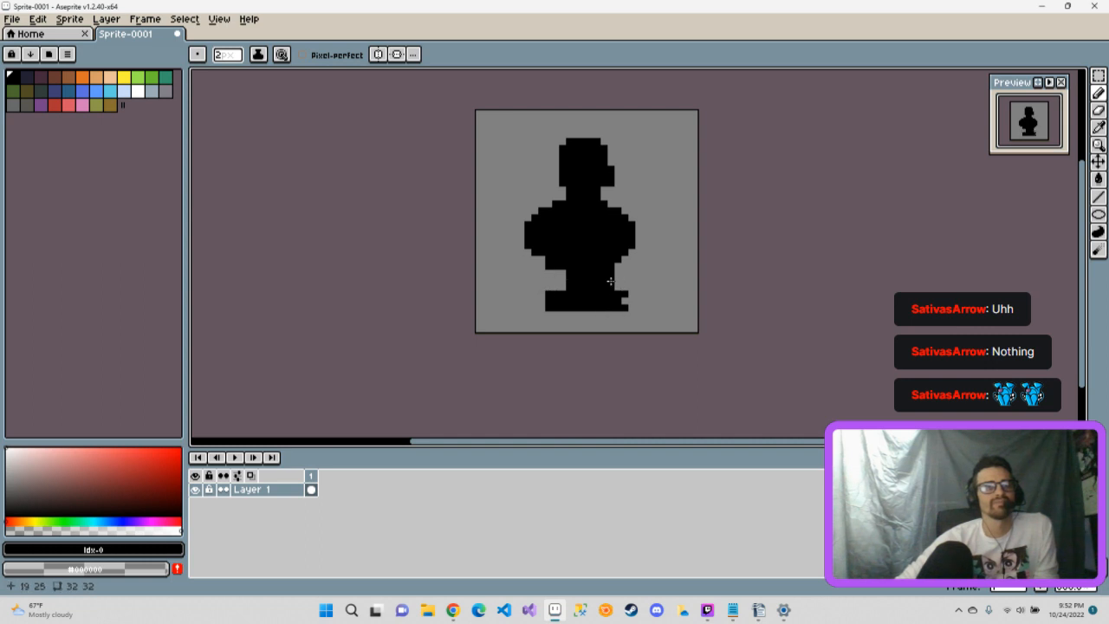
pyautogui.rightClick(608, 276)
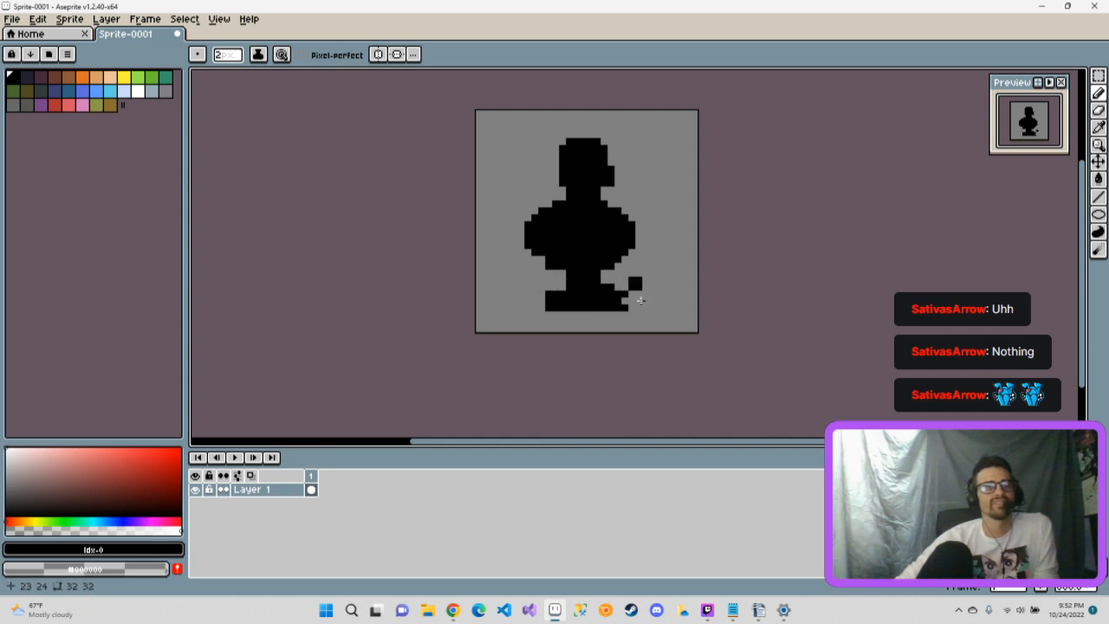
pyautogui.rightClick(589, 279)
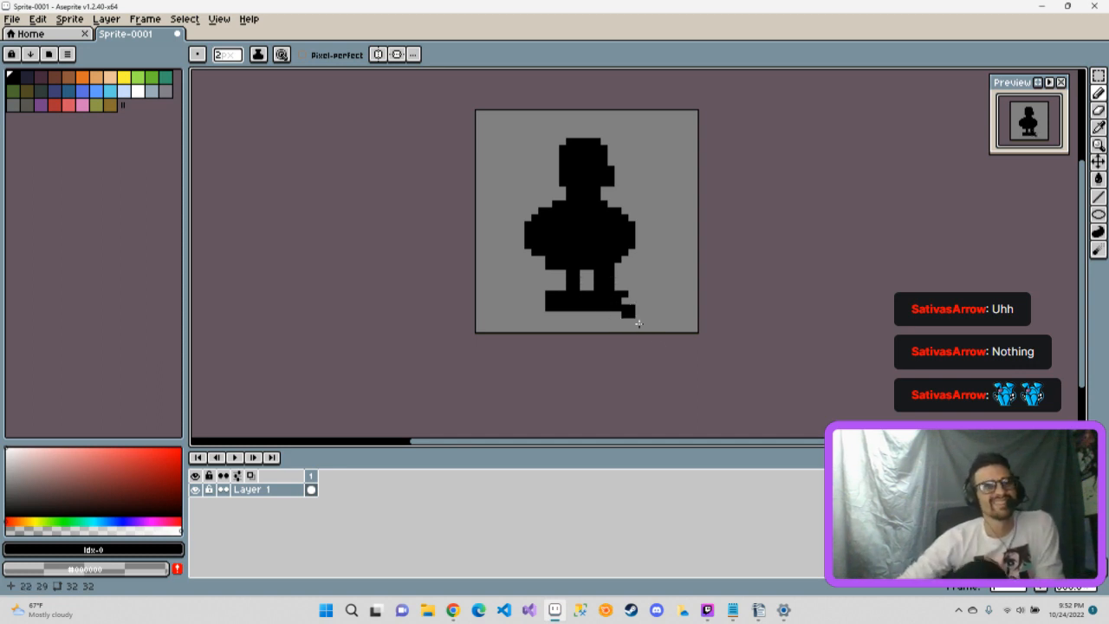
pyautogui.press('ctrl')
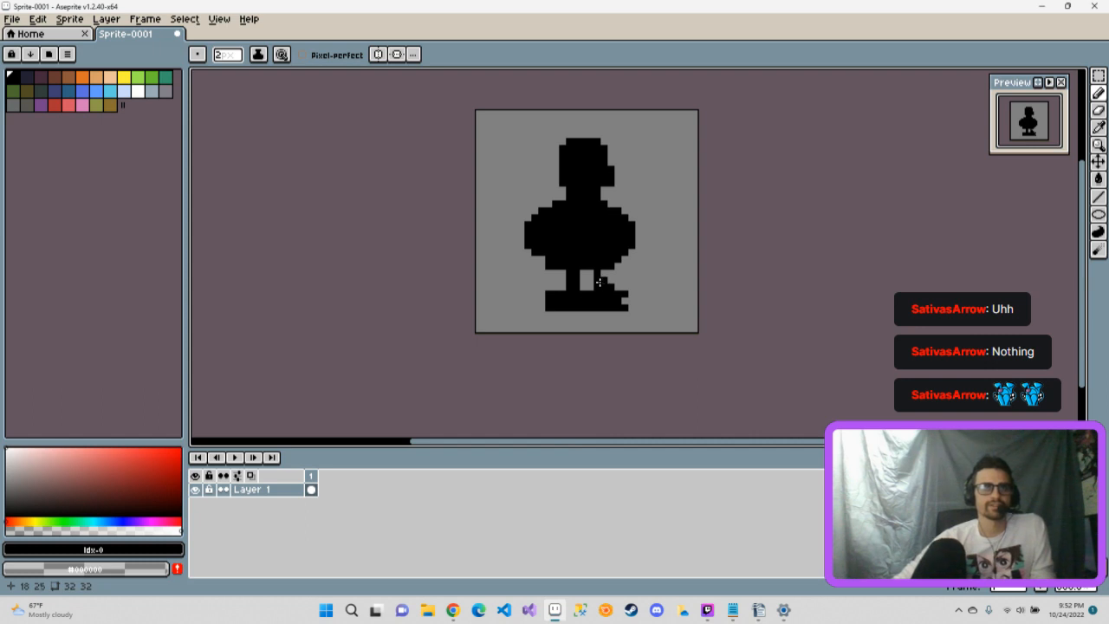
pyautogui.moveTo(609, 301); pyautogui.dragTo(620, 307)
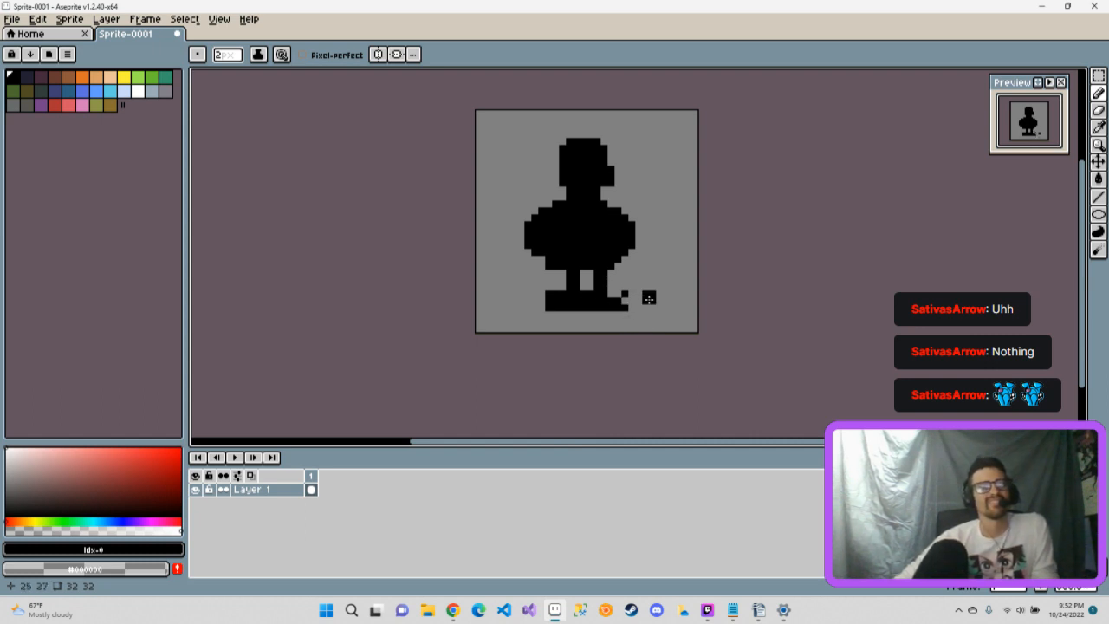
pyautogui.click(625, 292)
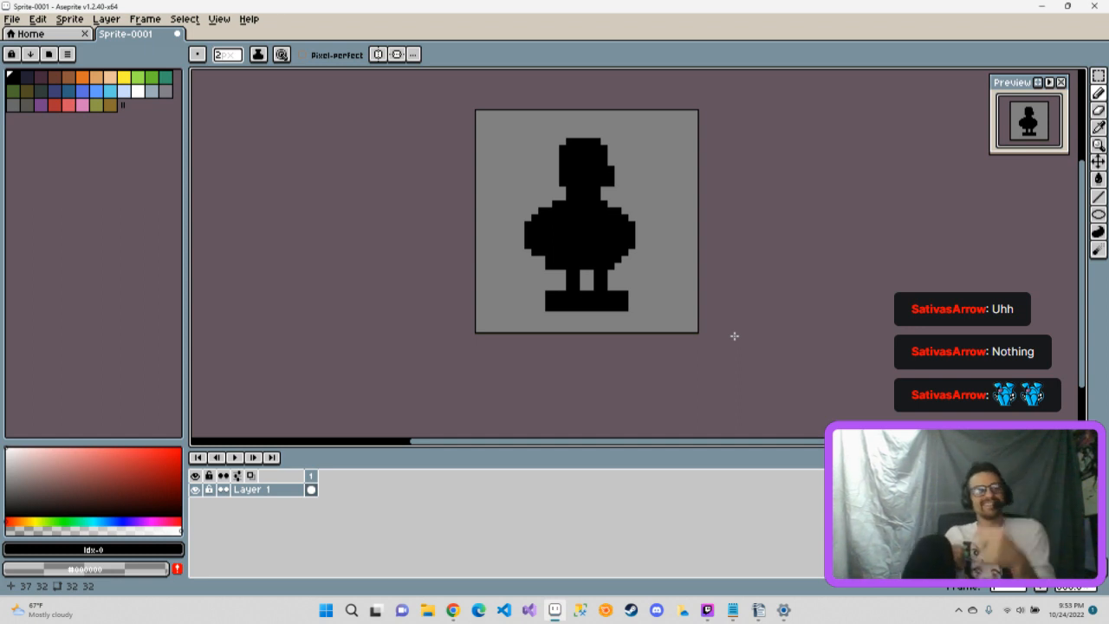
# Step: Add a small nose to the right side of the head and thicken both legs, leaving a one-pixel gap between them
pyautogui.click(537, 270)
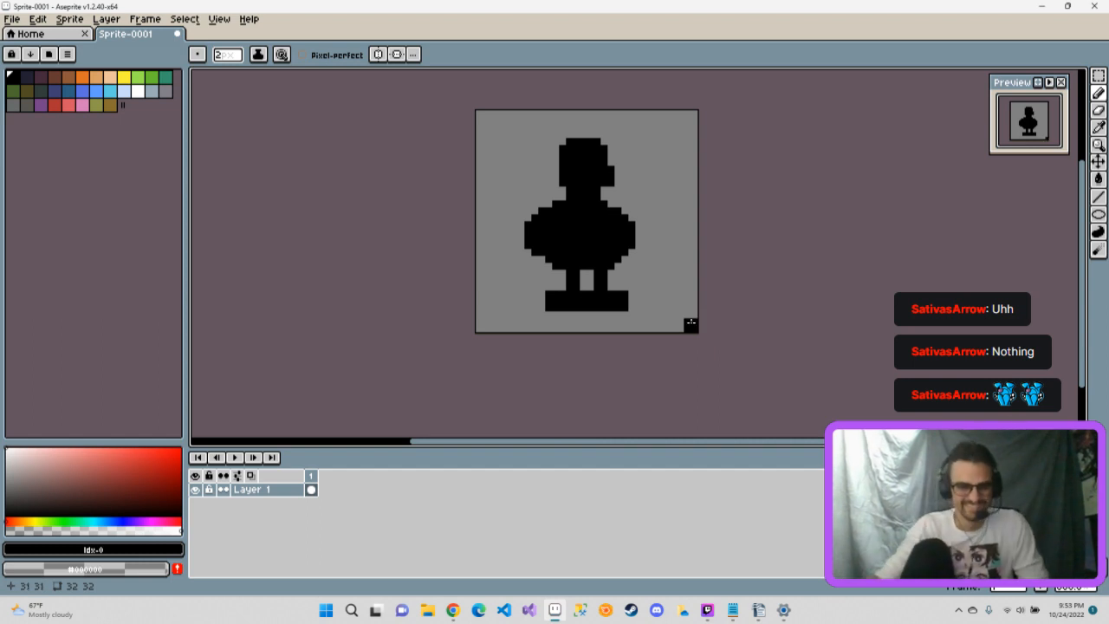
pyautogui.click(618, 171)
pyautogui.click(683, 256)
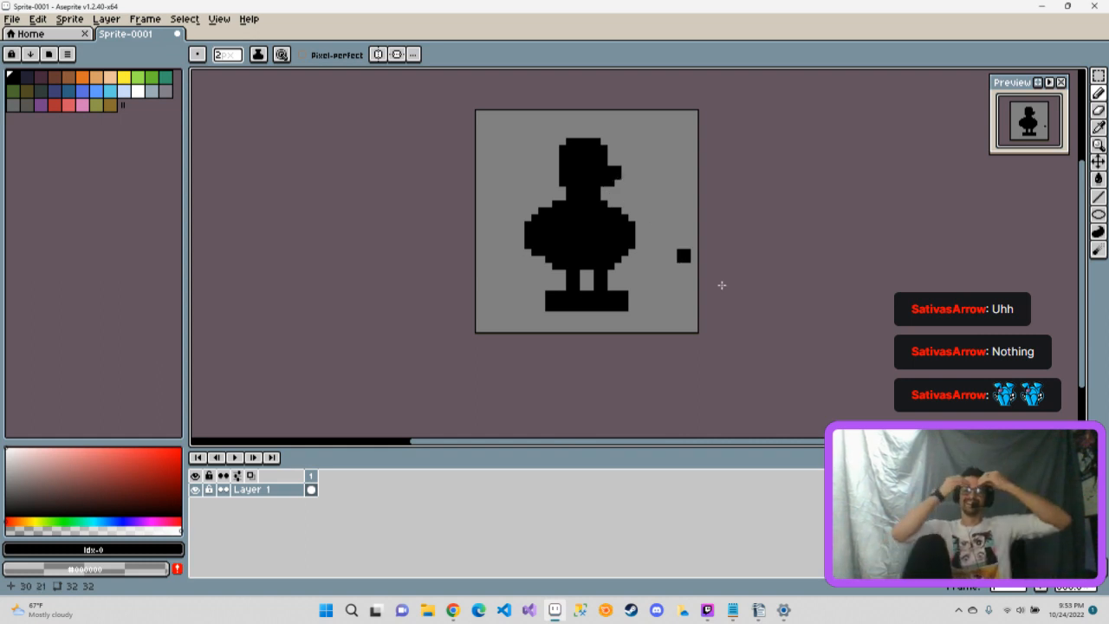
pyautogui.hotkey('ctrl', 'z')
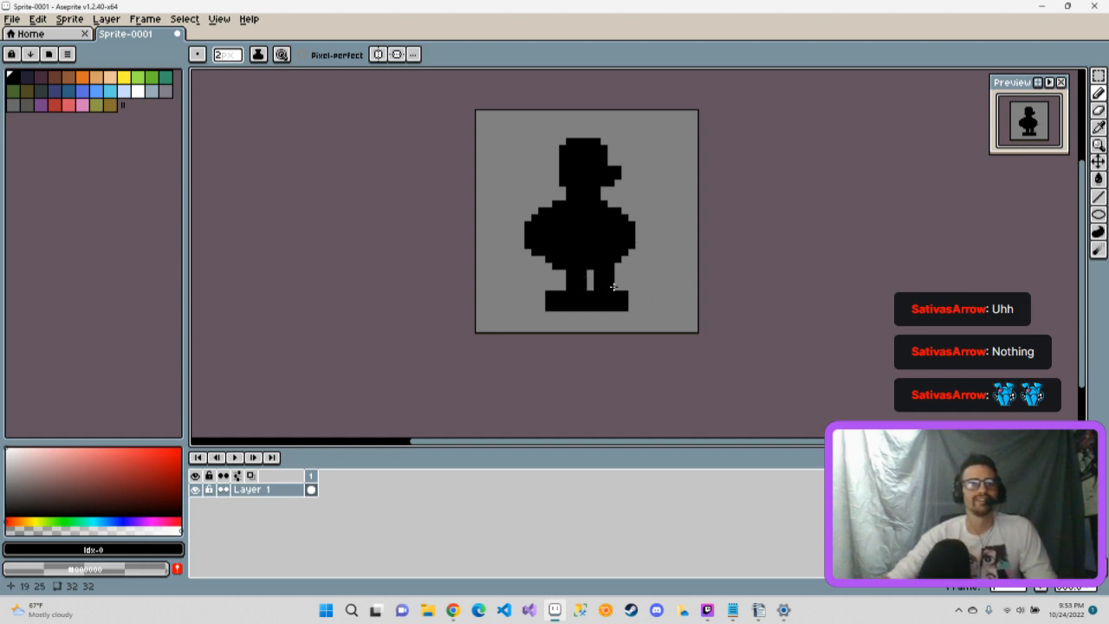
pyautogui.hotkey('ctrl', 'z')
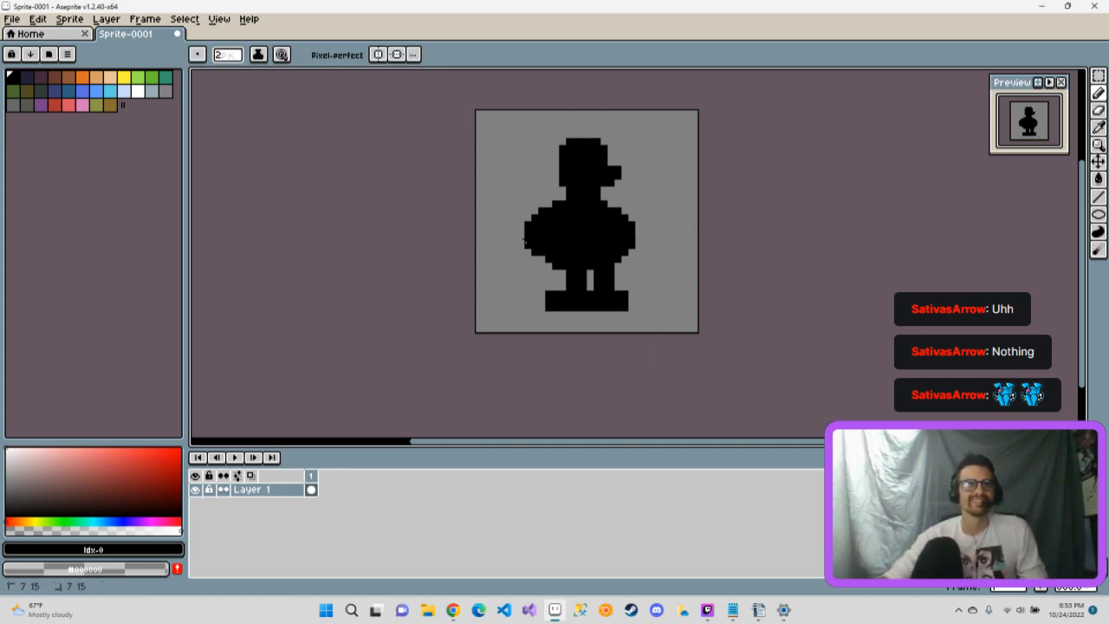
# Step: Slim the torso's left side and reshape its right side into a small arm bulge with the 2 px brush
pyautogui.moveTo(525, 240)
pyautogui.mouseDown()
pyautogui.moveTo(526, 209)
pyautogui.moveTo(530, 268)
pyautogui.moveTo(540, 202)
pyautogui.moveTo(537, 244)
pyautogui.mouseUp()
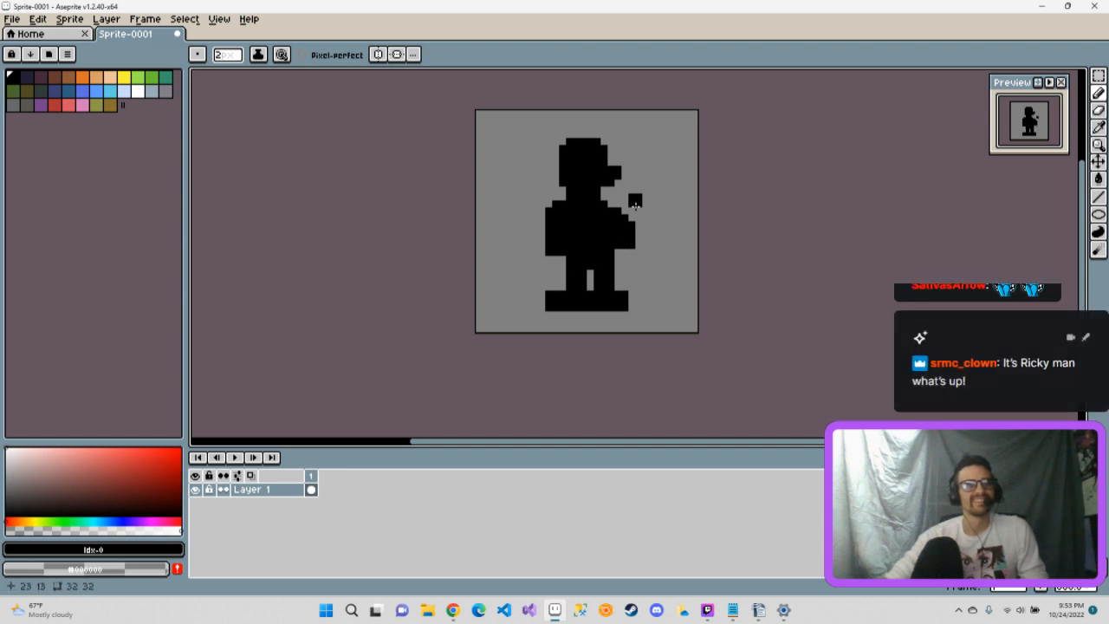
pyautogui.moveTo(632, 205); pyautogui.dragTo(633, 214)
pyautogui.click(637, 216)
pyautogui.rightClick(637, 198)
pyautogui.rightClick(633, 198)
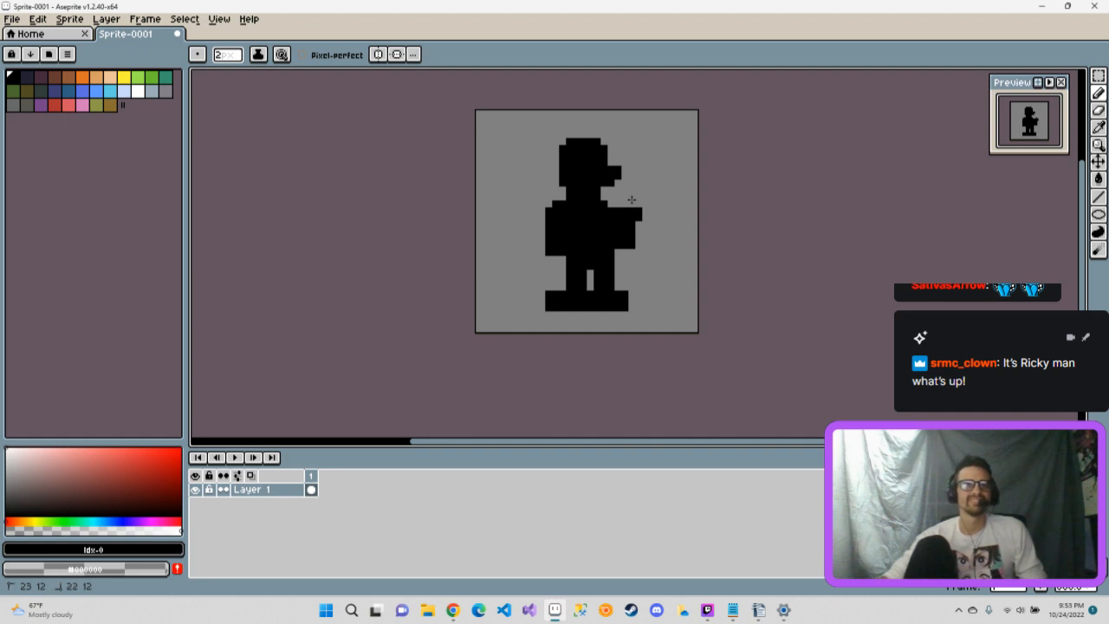
pyautogui.rightClick(639, 216)
pyautogui.moveTo(645, 249); pyautogui.dragTo(631, 216)
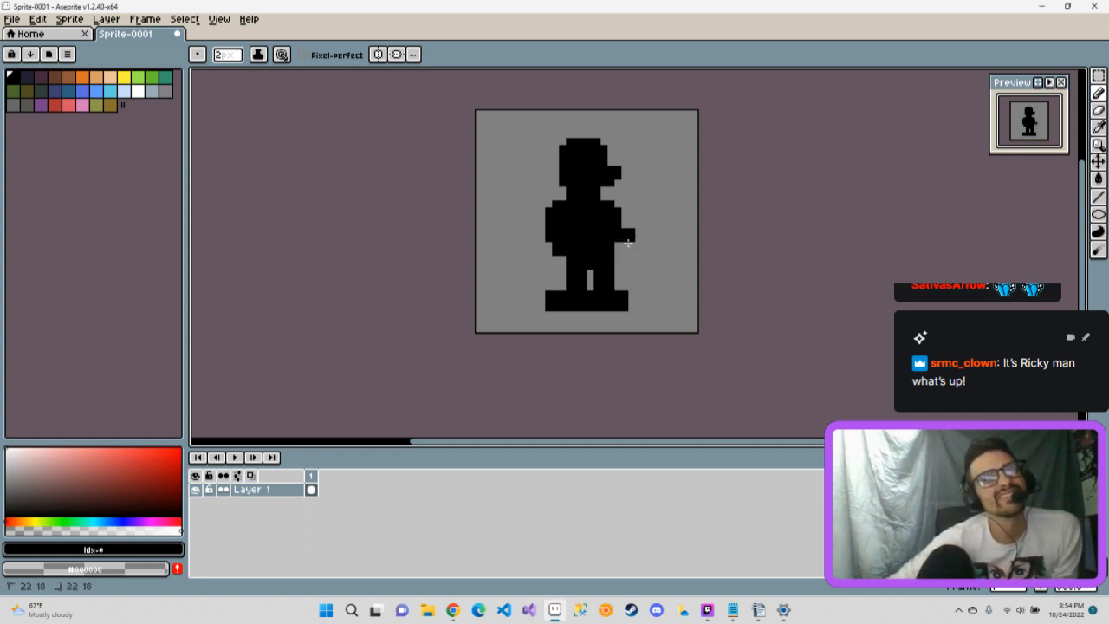
pyautogui.moveTo(629, 245); pyautogui.dragTo(636, 231)
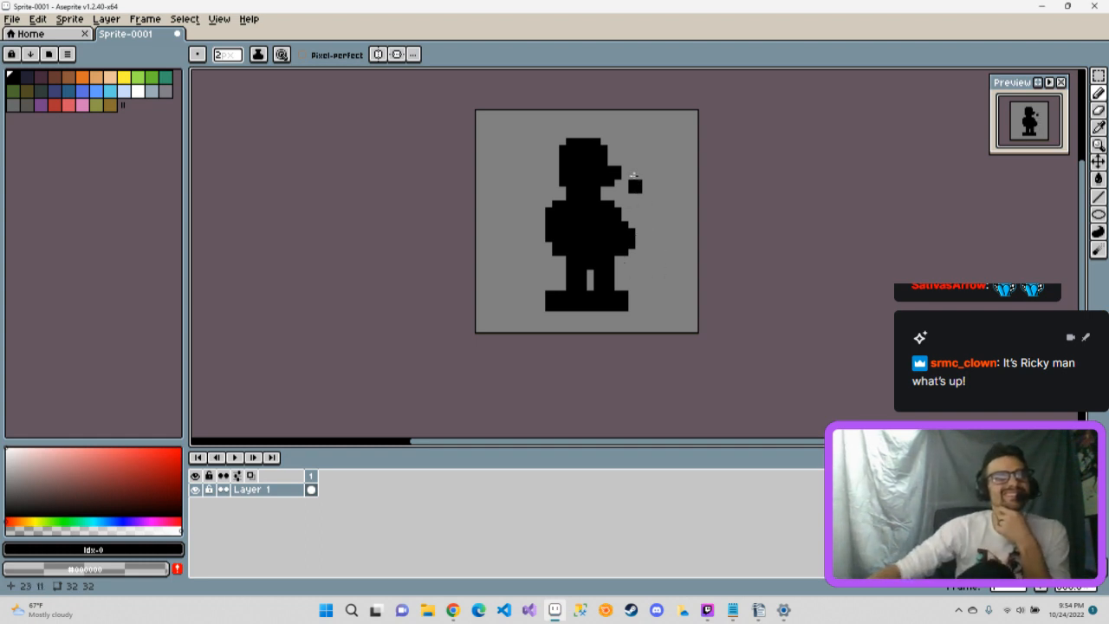
# Step: Erase the nose and reshape the head with a lower top edge, then flatten the arm bulge with a 1 px brush
pyautogui.rightClick(623, 170)
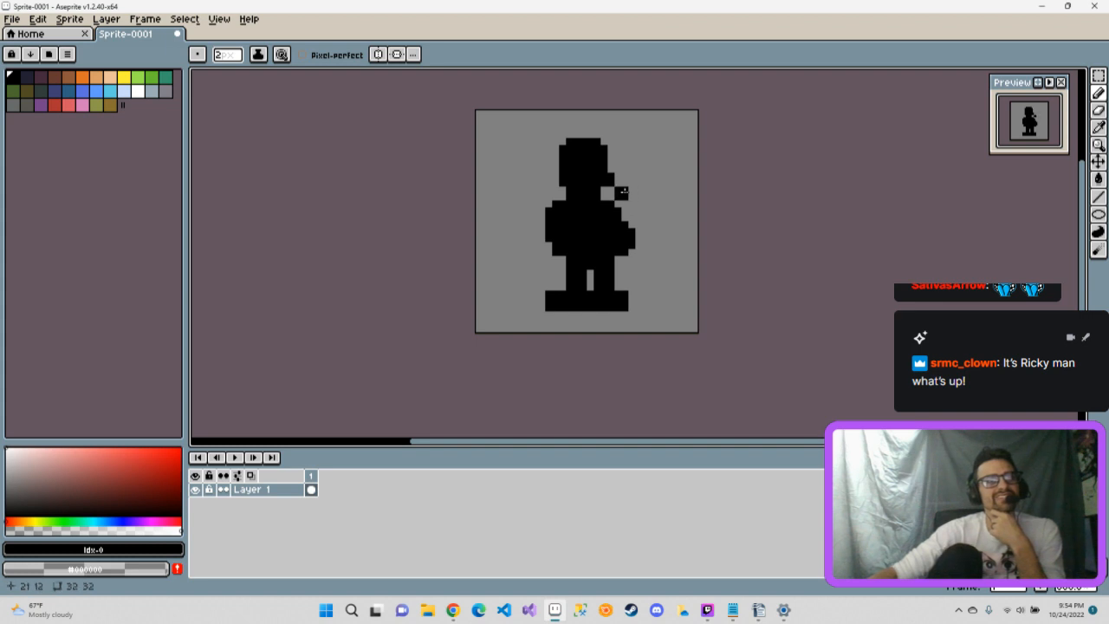
pyautogui.moveTo(610, 179); pyautogui.dragTo(623, 179)
pyautogui.rightClick(621, 178)
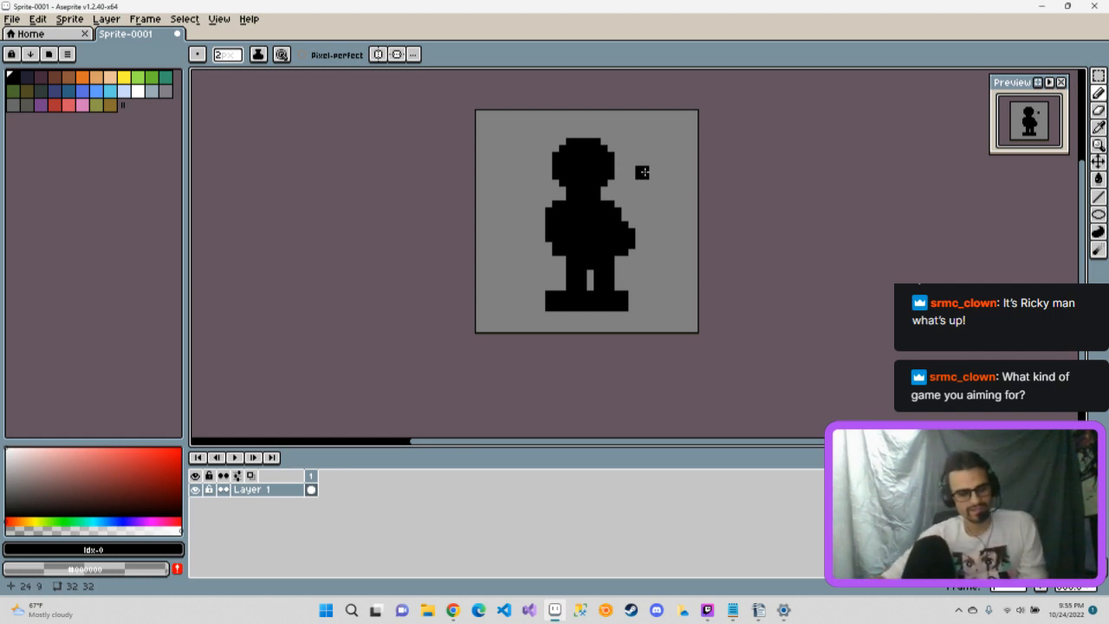
pyautogui.scroll(1, 643, 195)
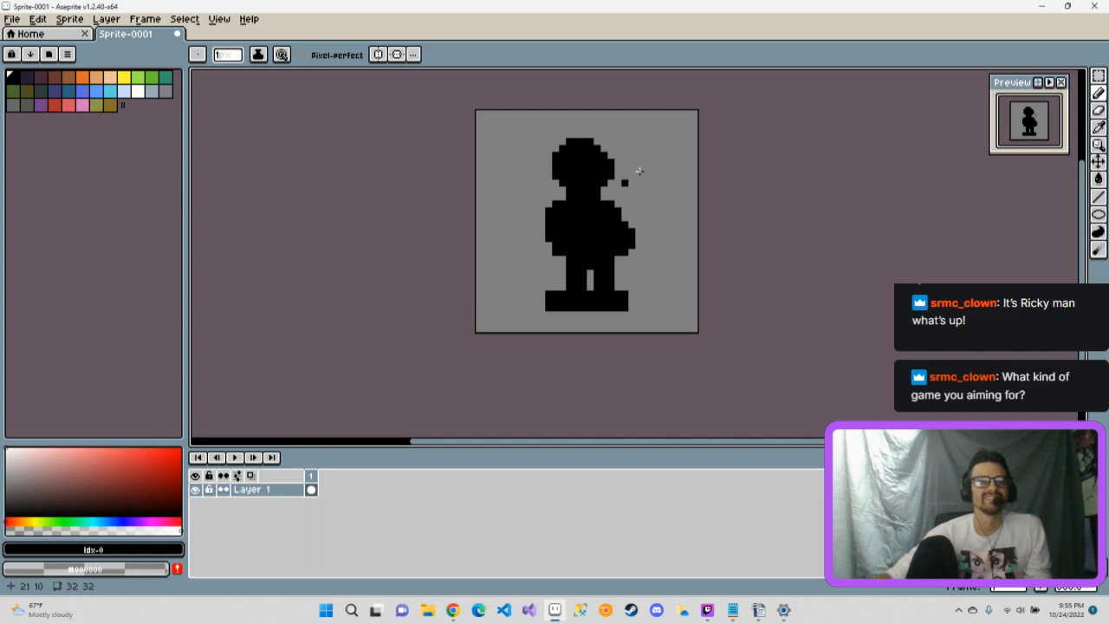
pyautogui.moveTo(595, 140); pyautogui.dragTo(563, 140)
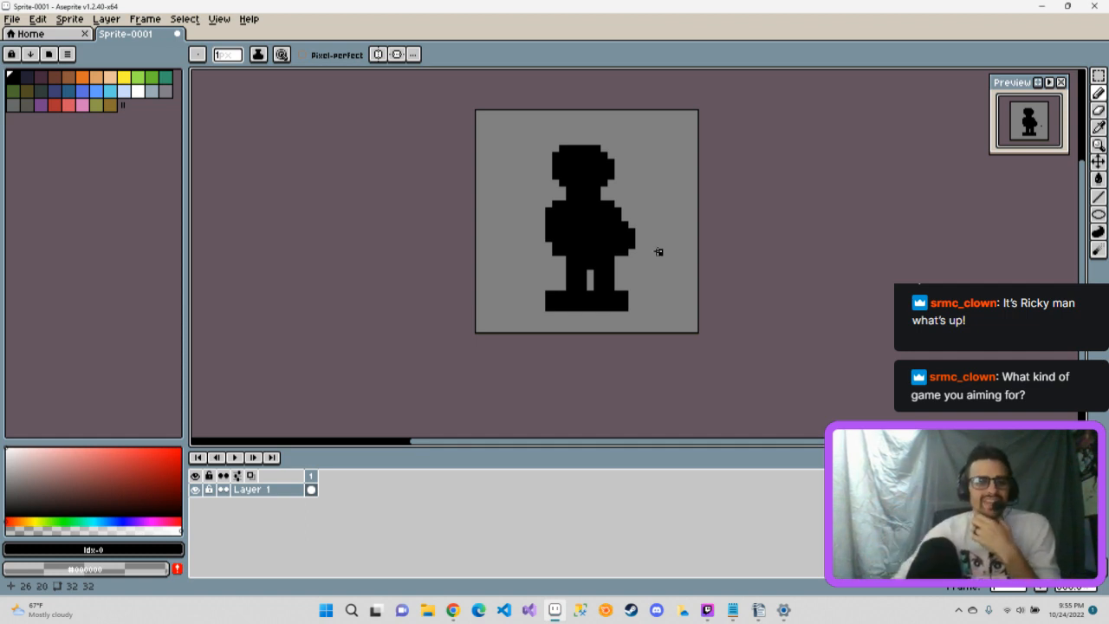
pyautogui.moveTo(632, 218)
pyautogui.mouseDown()
pyautogui.moveTo(644, 252)
pyautogui.moveTo(631, 244)
pyautogui.mouseUp()
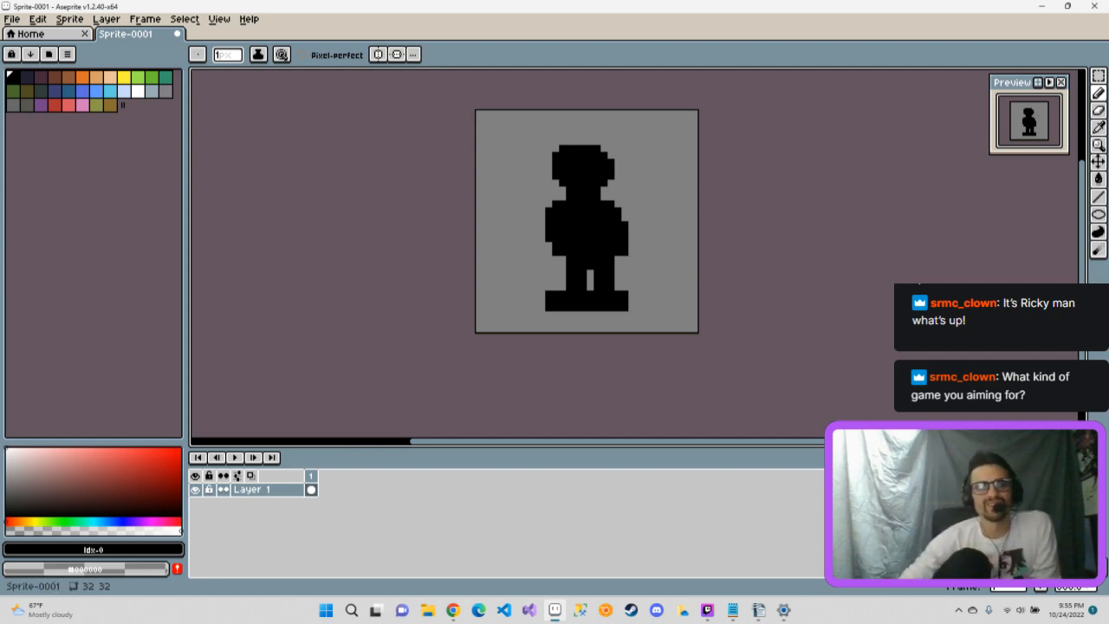
# Step: Arrange the FirstGame_Manual document and the sprite editor side by side at full height, with the whole character silhouette in view
pyautogui.moveTo(698, 394); pyautogui.dragTo(2, 91)
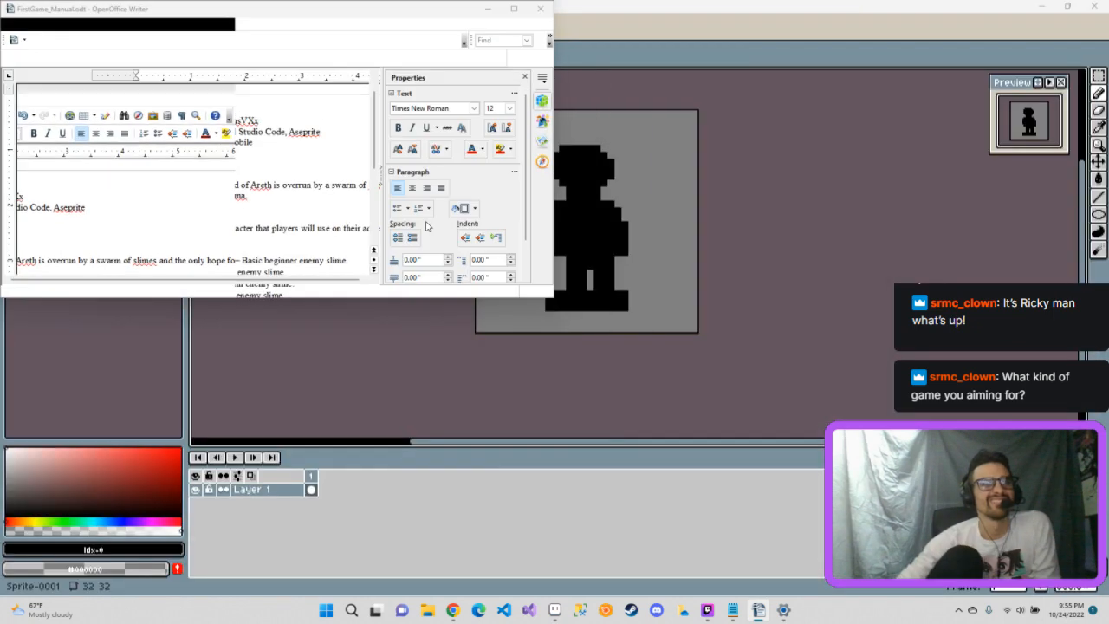
pyautogui.click(759, 74)
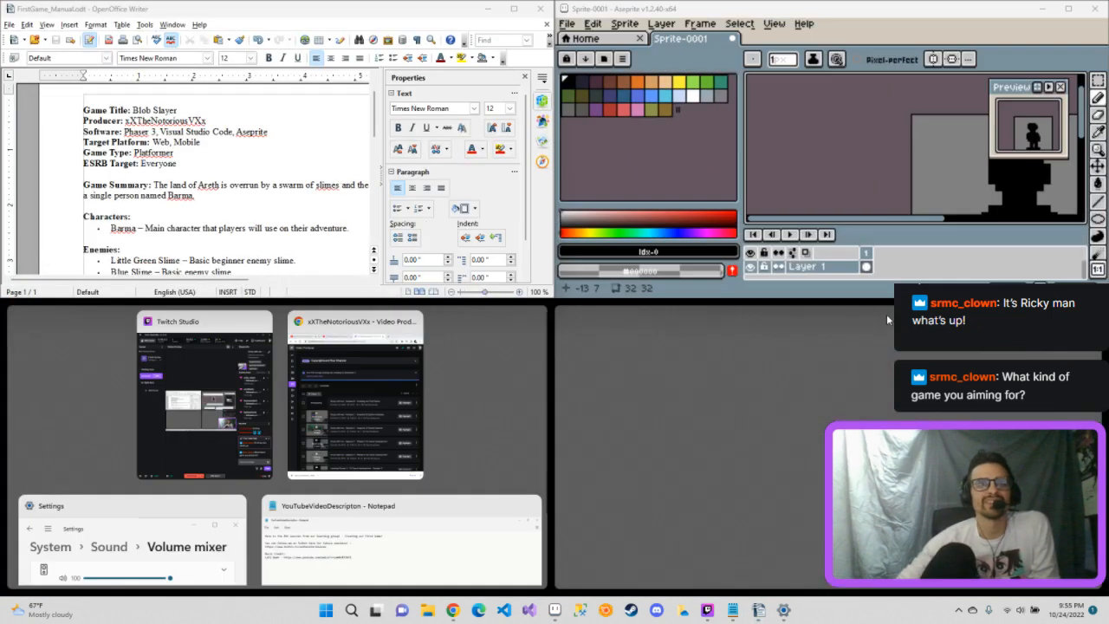
pyautogui.click(814, 14)
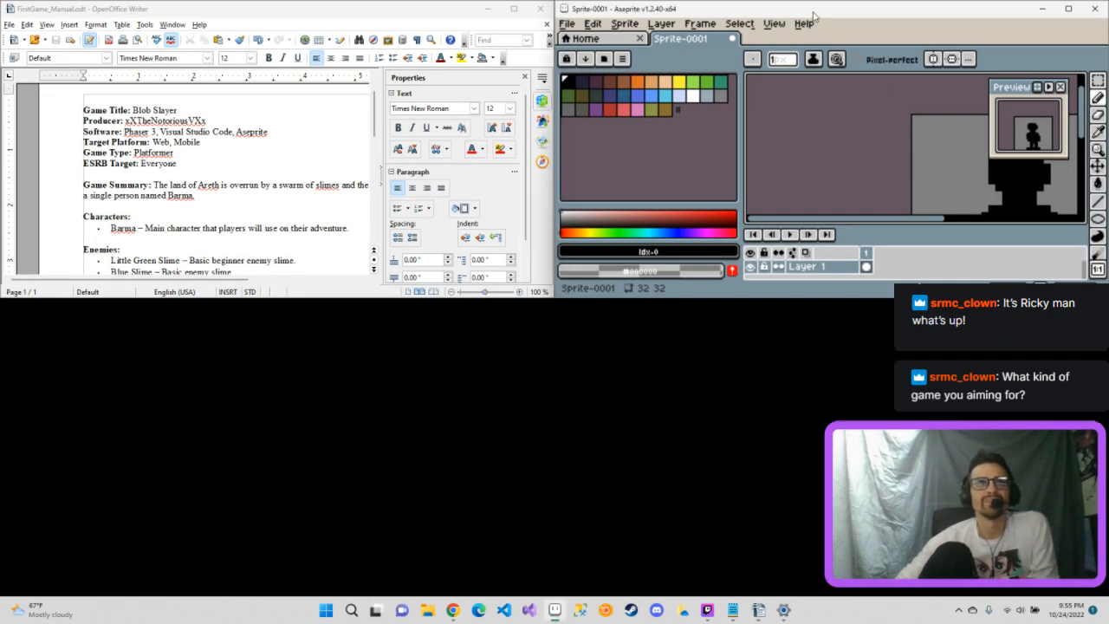
pyautogui.doubleClick(396, 6)
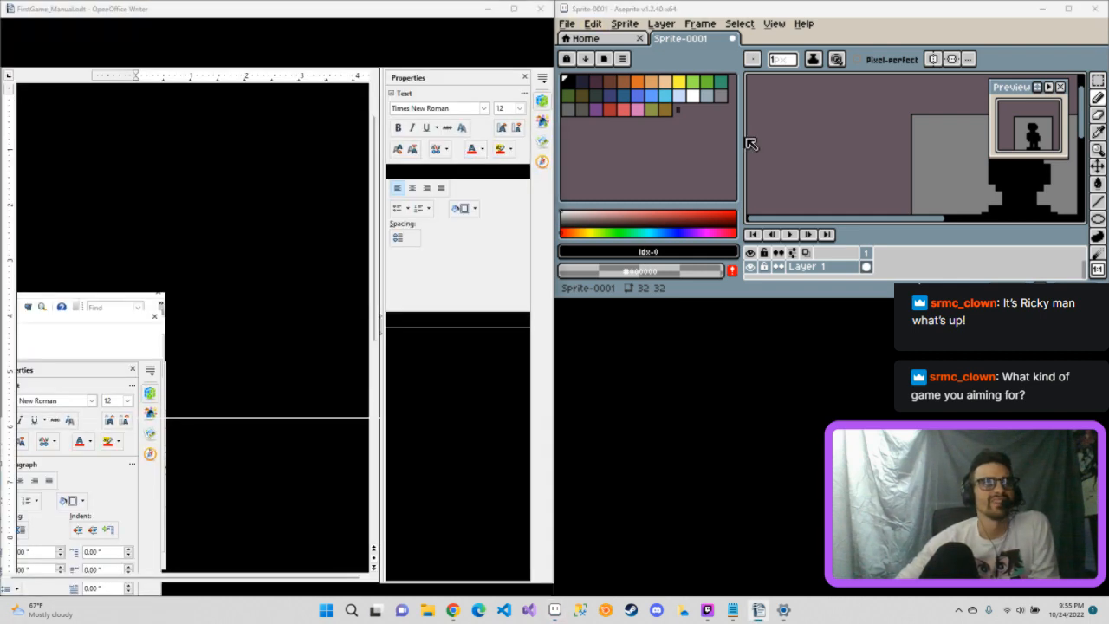
pyautogui.moveTo(699, 9); pyautogui.dragTo(1108, 165)
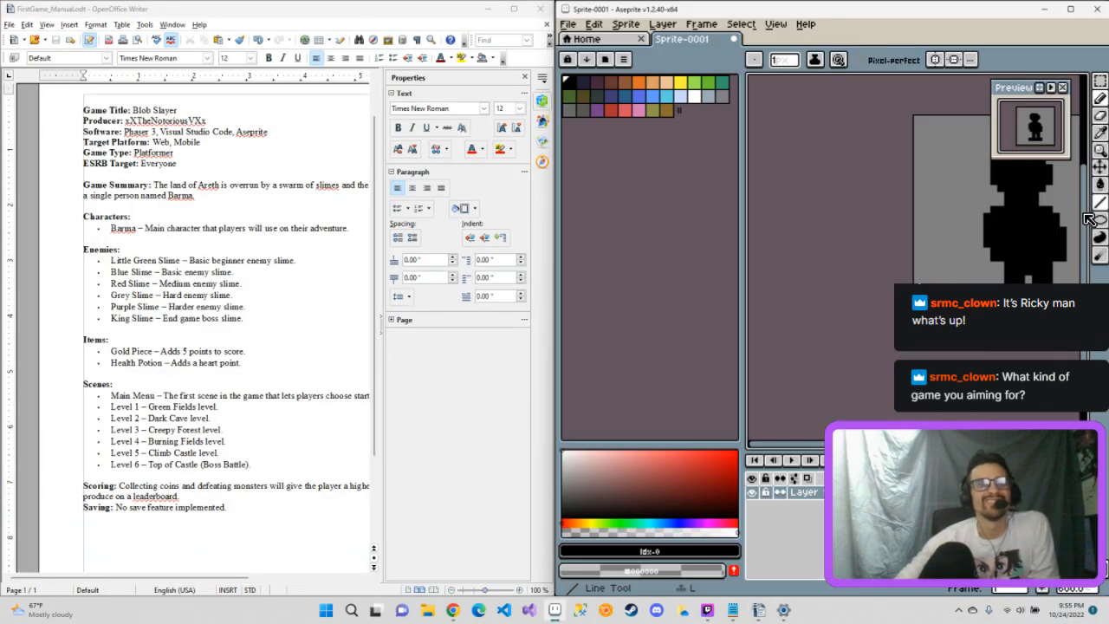
pyautogui.moveTo(854, 442); pyautogui.dragTo(942, 442)
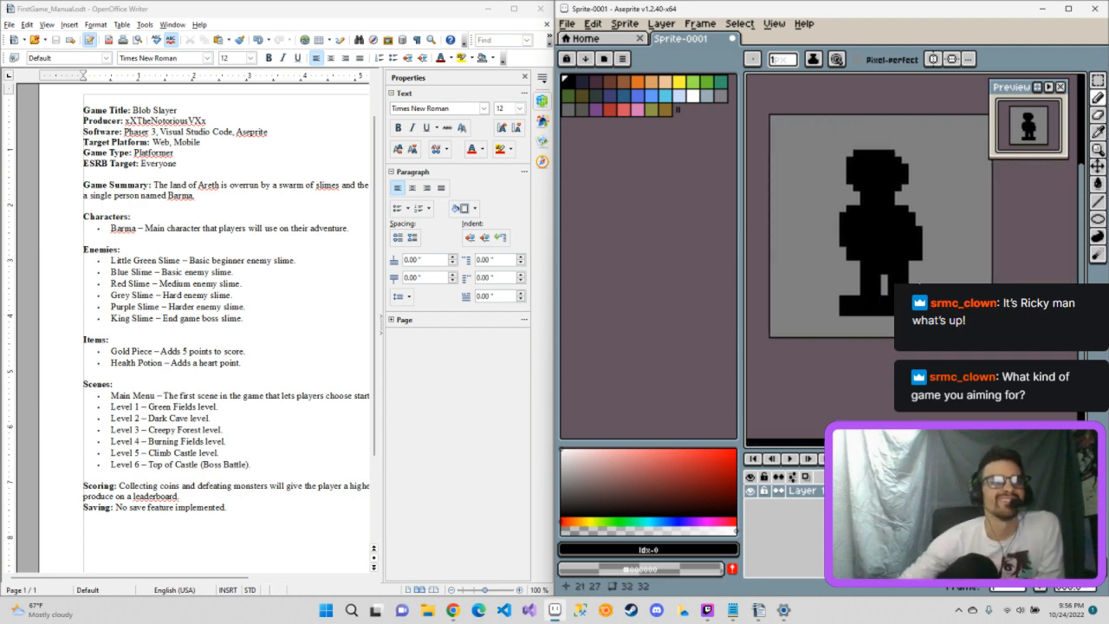
# Step: Make the name "Barma" bold in the manual's Characters list and dismiss the floating Bullets and Numbering tools
pyautogui.click(111, 228)
pyautogui.moveTo(111, 228); pyautogui.dragTo(135, 228)
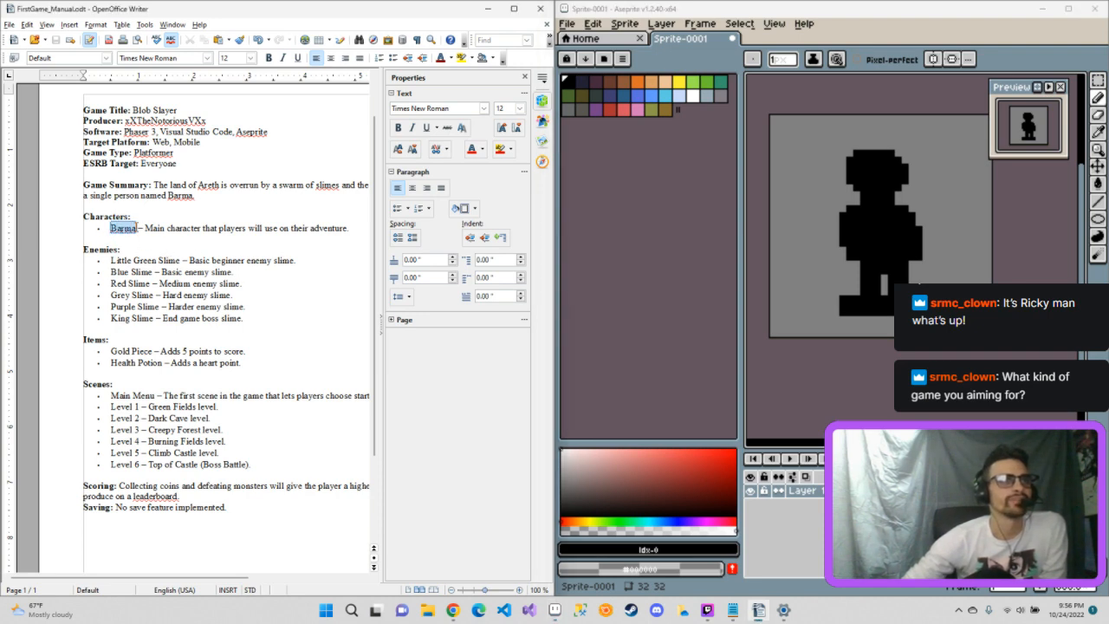
pyautogui.click(269, 58)
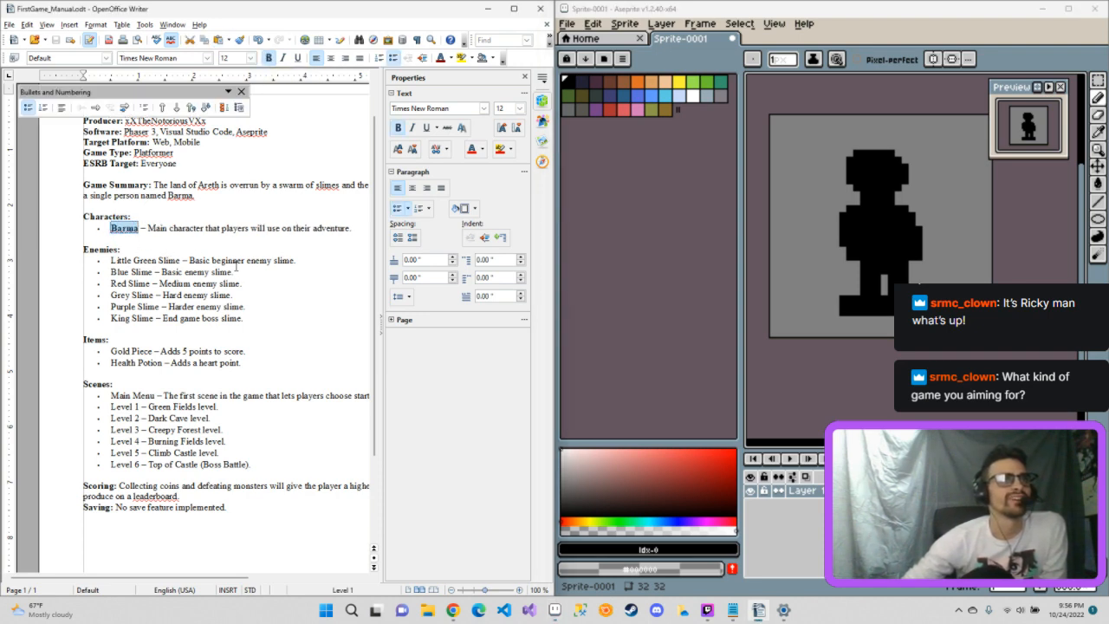
pyautogui.click(286, 271)
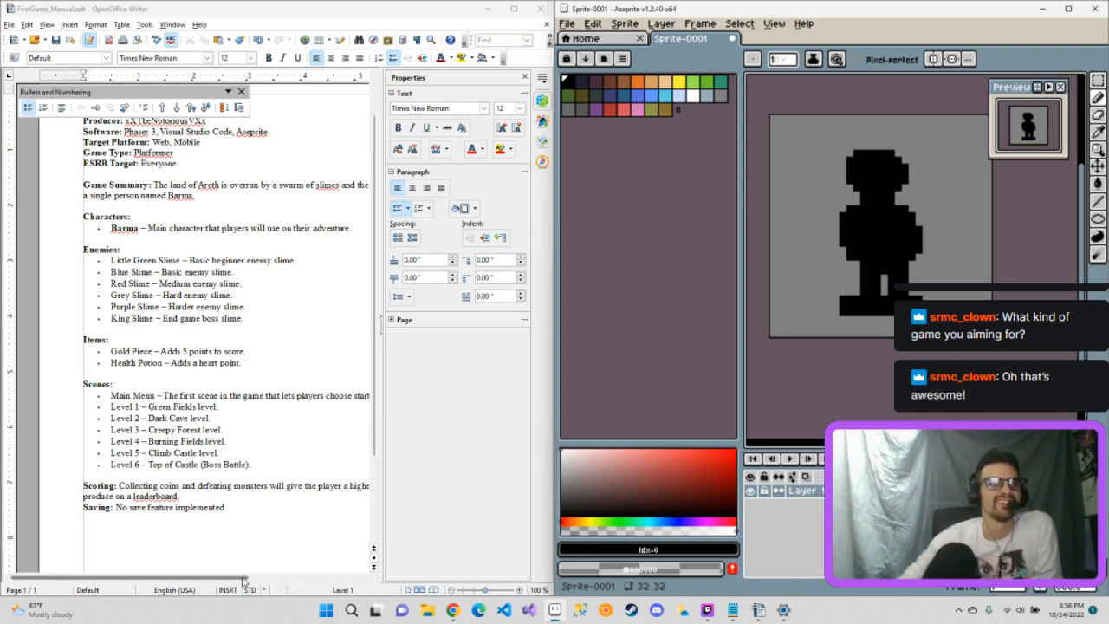
pyautogui.moveTo(250, 578); pyautogui.dragTo(280, 585)
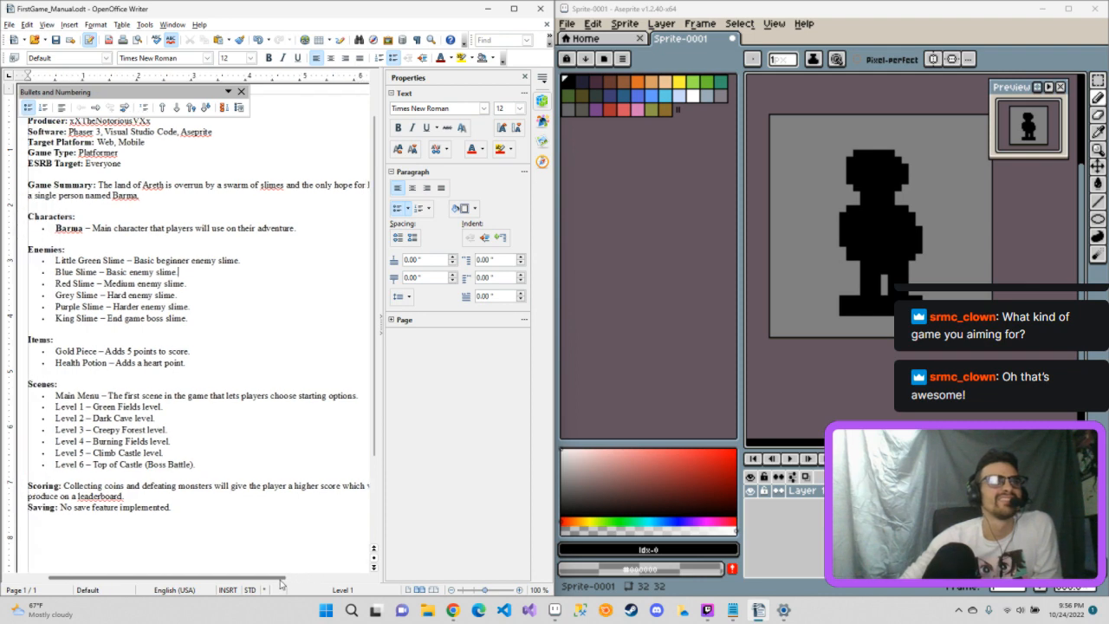
pyautogui.click(241, 91)
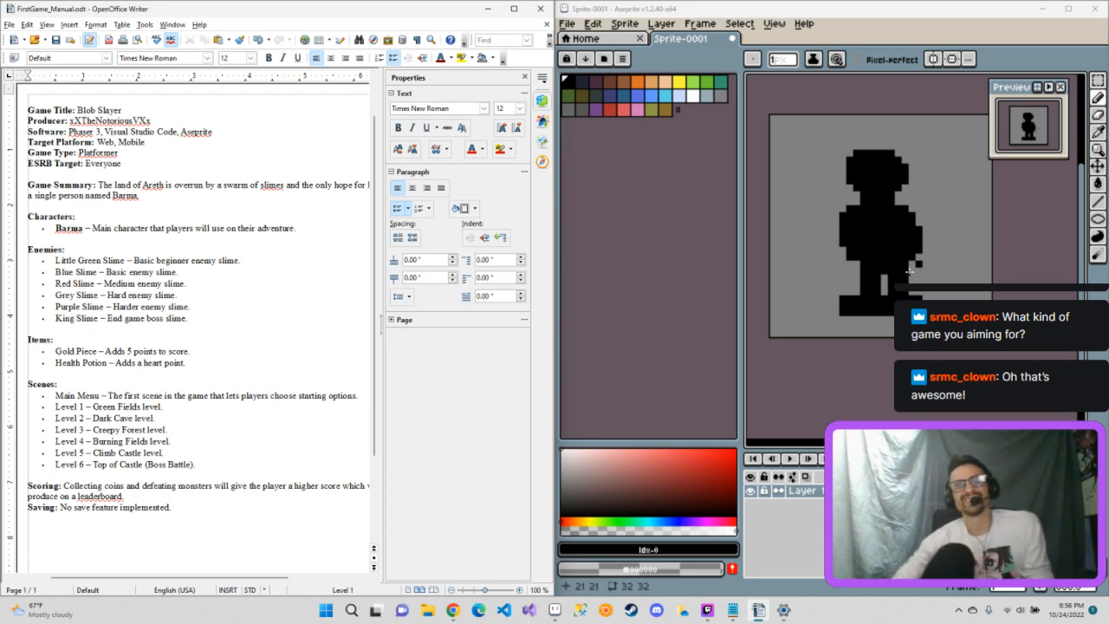
# Step: Square off the torso's lower-left edge and trim the one-pixel bulge from its right side with the 1 px brush
pyautogui.click(848, 251)
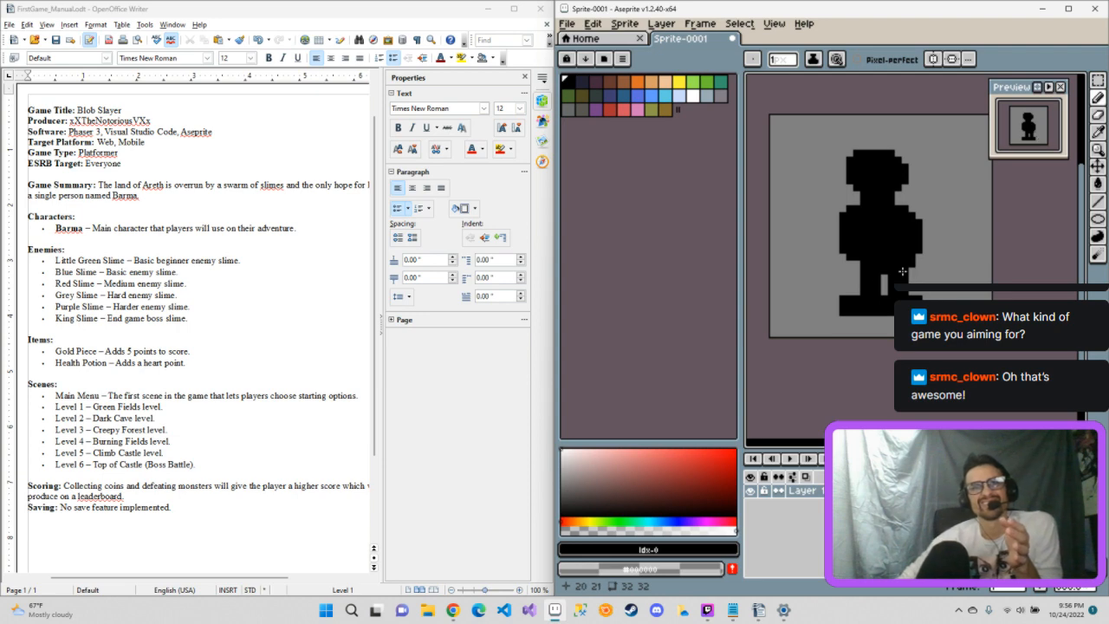
pyautogui.click(850, 264)
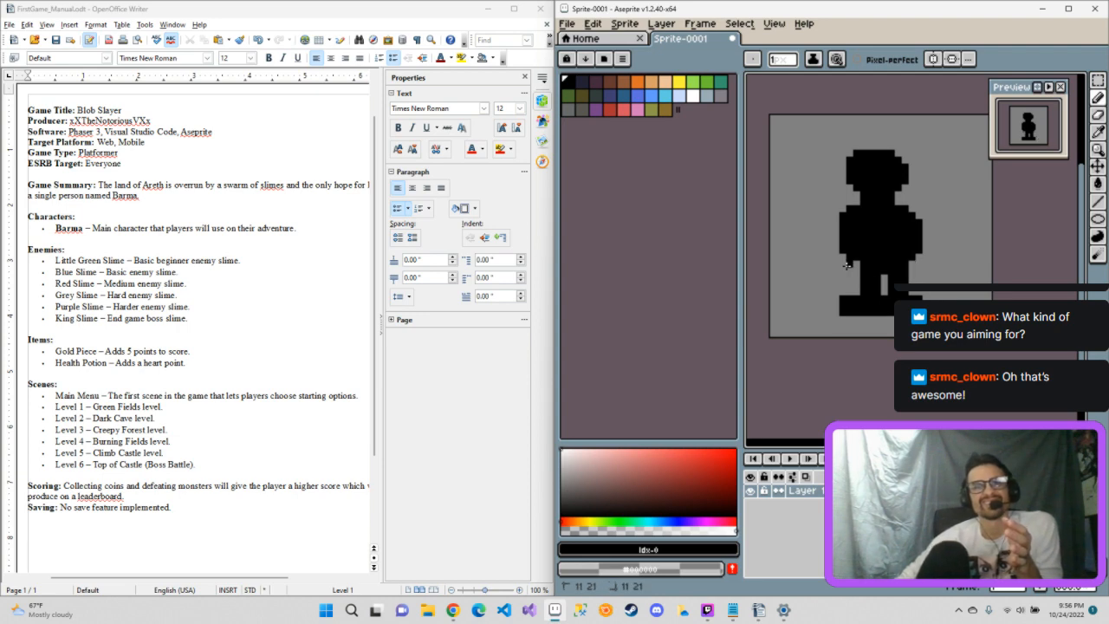
pyautogui.moveTo(847, 265); pyautogui.dragTo(856, 263)
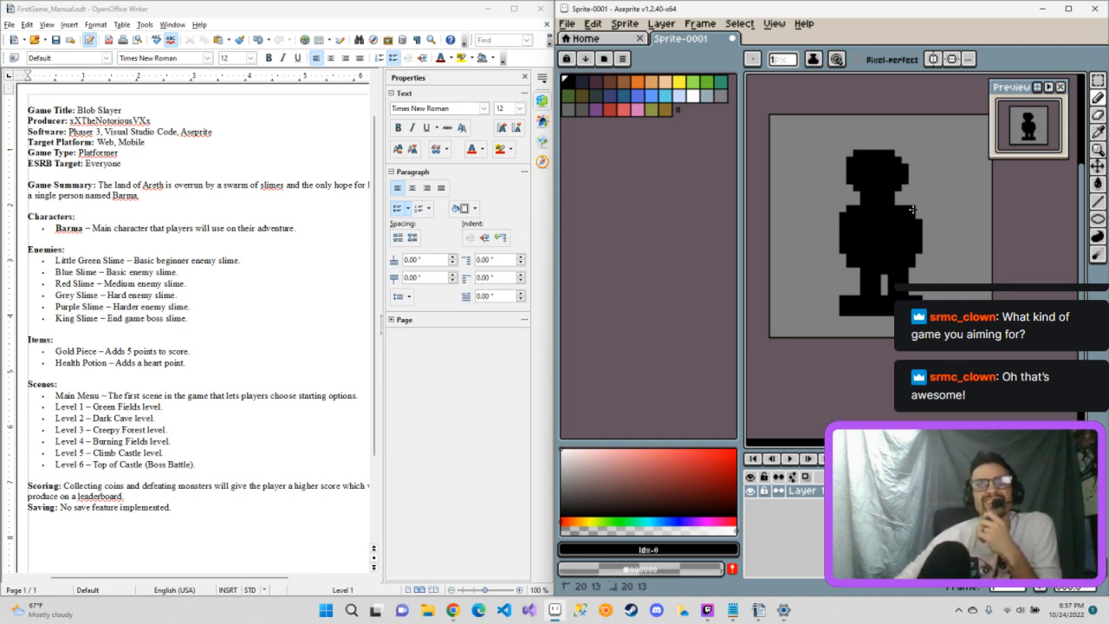
pyautogui.click(925, 250)
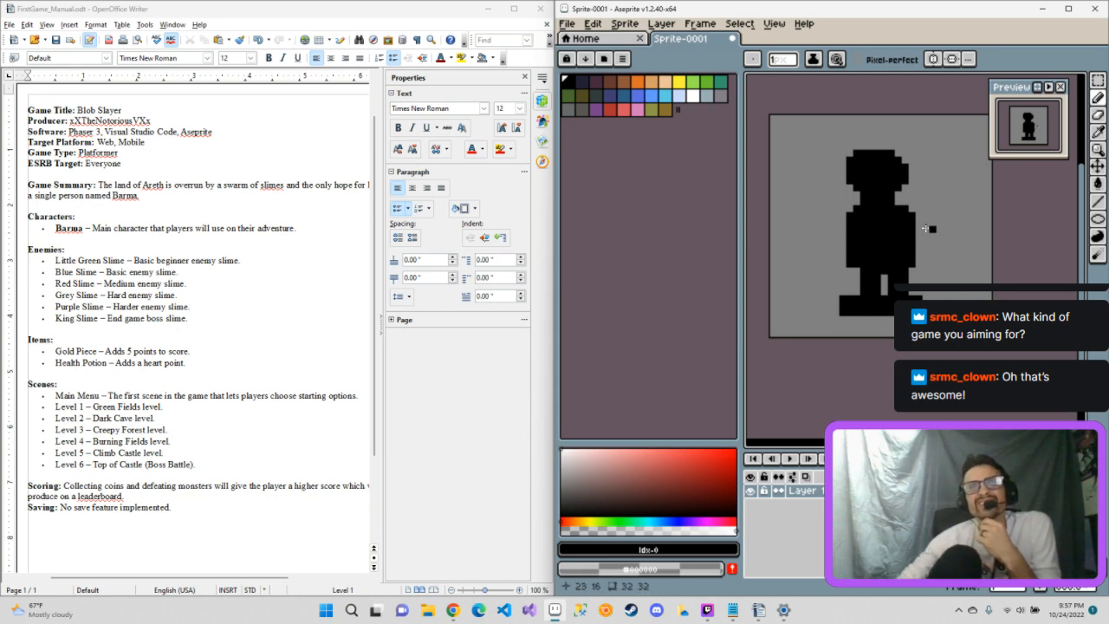
pyautogui.moveTo(850, 222); pyautogui.dragTo(843, 253)
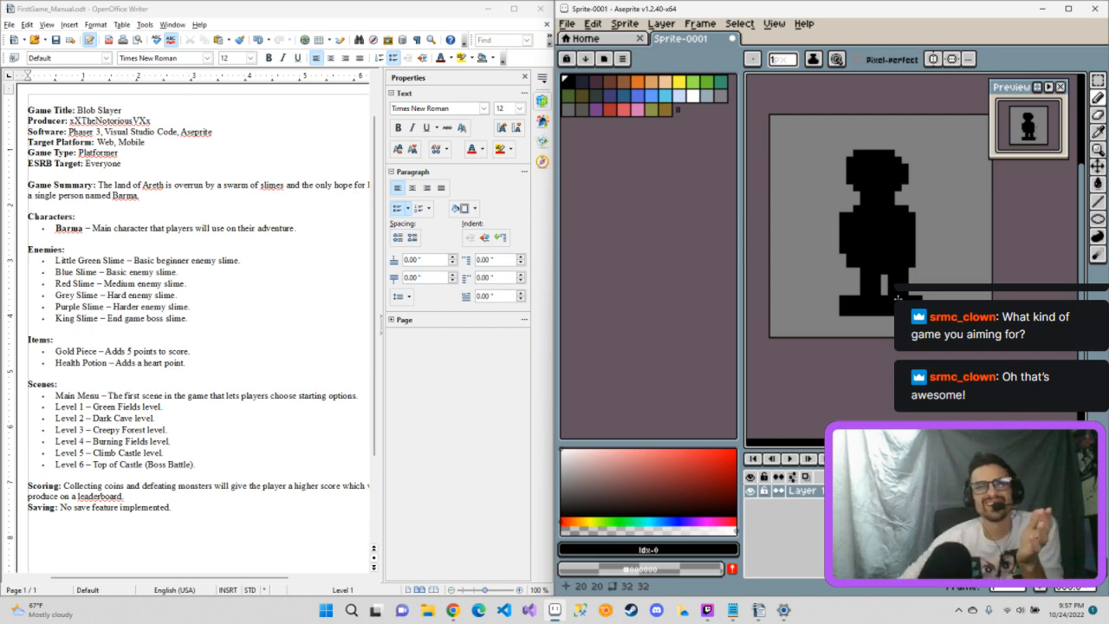
# Step: Erase the protruding feet and the base's lowest row, and fill the gap between the legs to form one solid block
pyautogui.moveTo(841, 309); pyautogui.dragTo(928, 312)
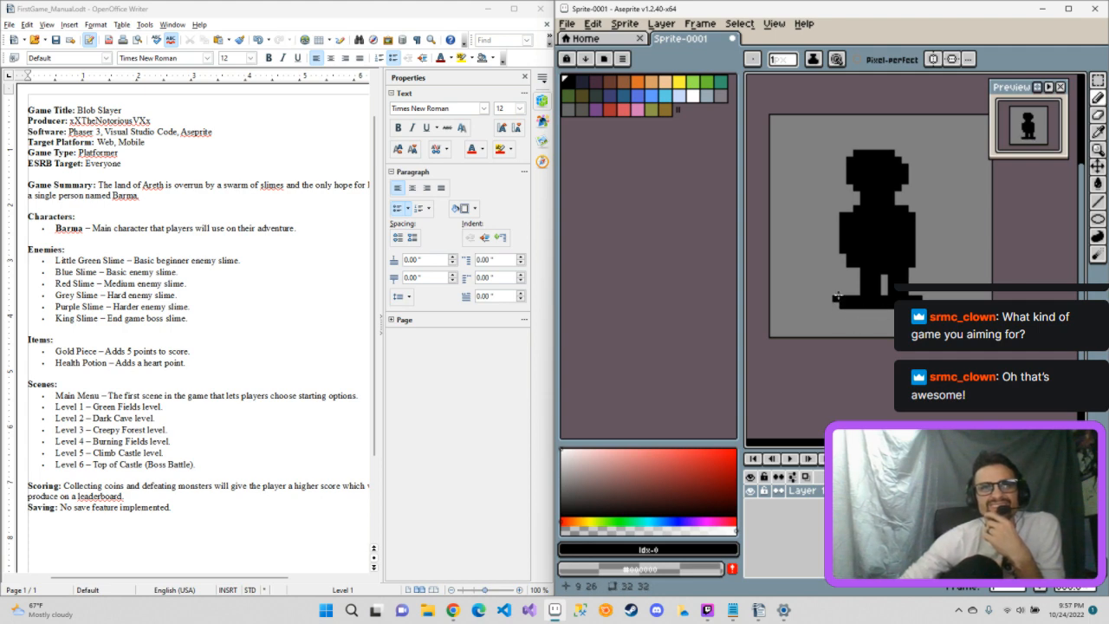
pyautogui.moveTo(836, 294)
pyautogui.mouseDown()
pyautogui.moveTo(857, 308)
pyautogui.moveTo(893, 309)
pyautogui.mouseUp()
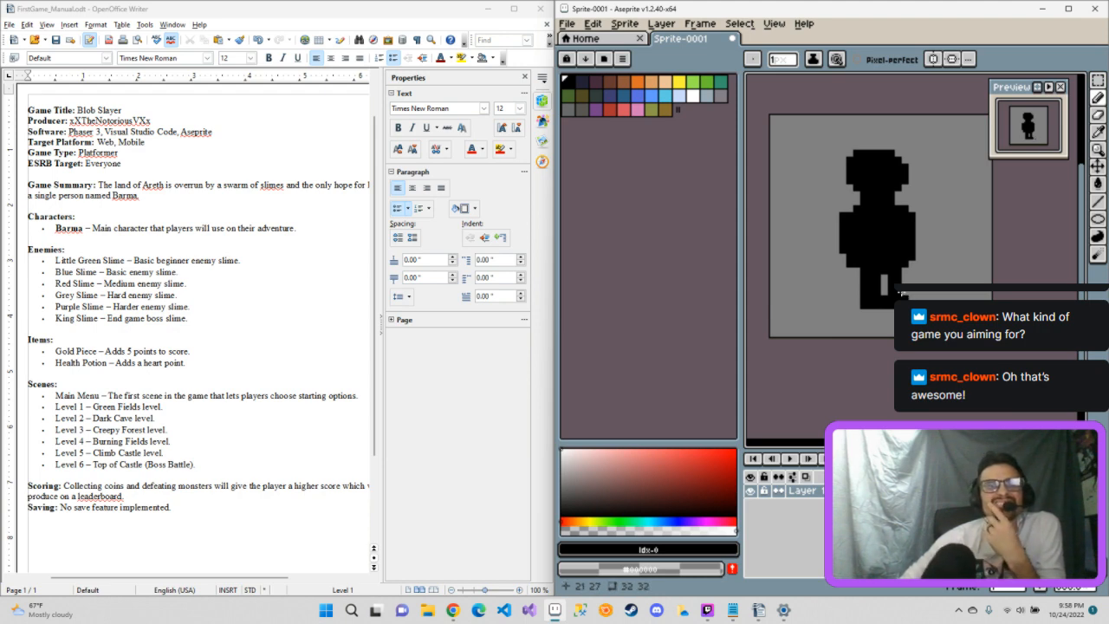
pyautogui.moveTo(883, 277); pyautogui.dragTo(885, 297)
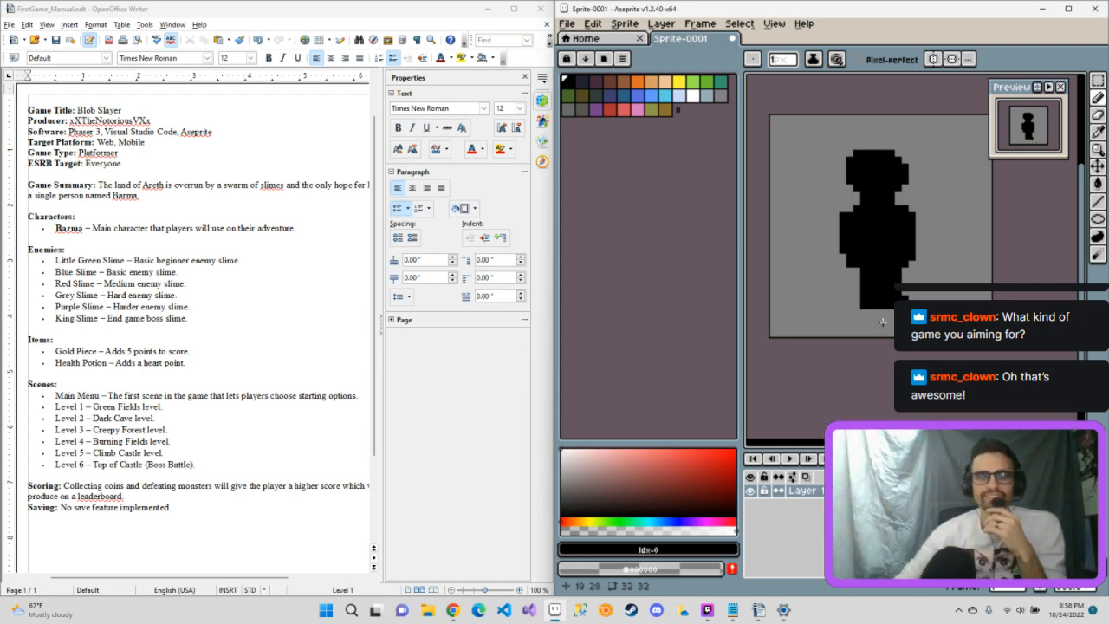
pyautogui.click(953, 180)
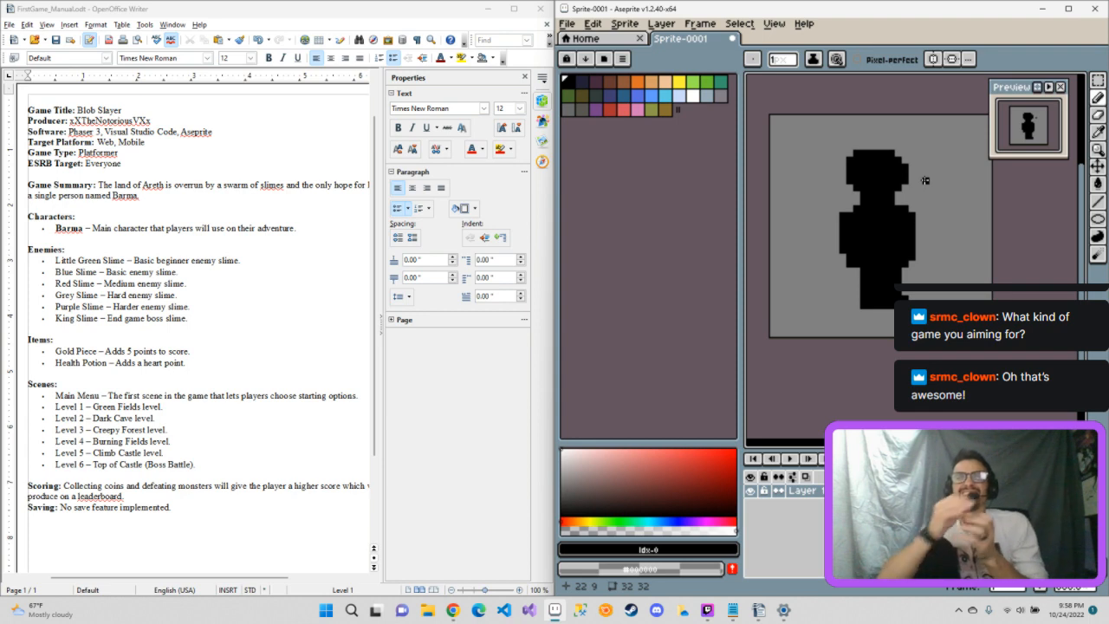
# Step: Fill the whole silhouette with the light skin tone at palette index 7 using the Paint Bucket
pyautogui.click(669, 90)
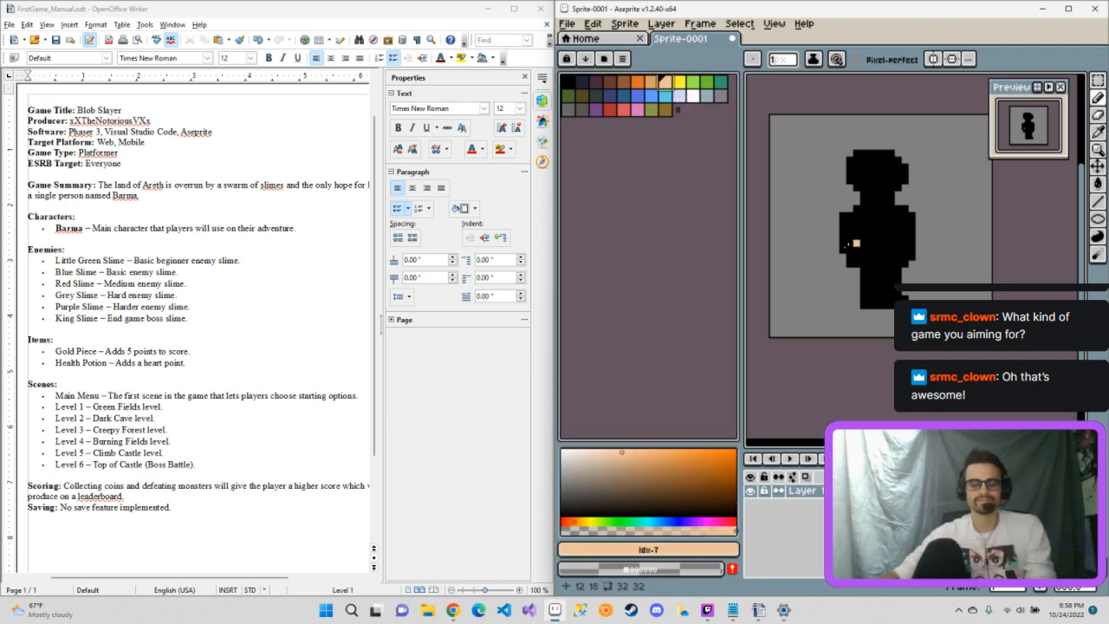
pyautogui.press('g')
pyautogui.click(851, 252)
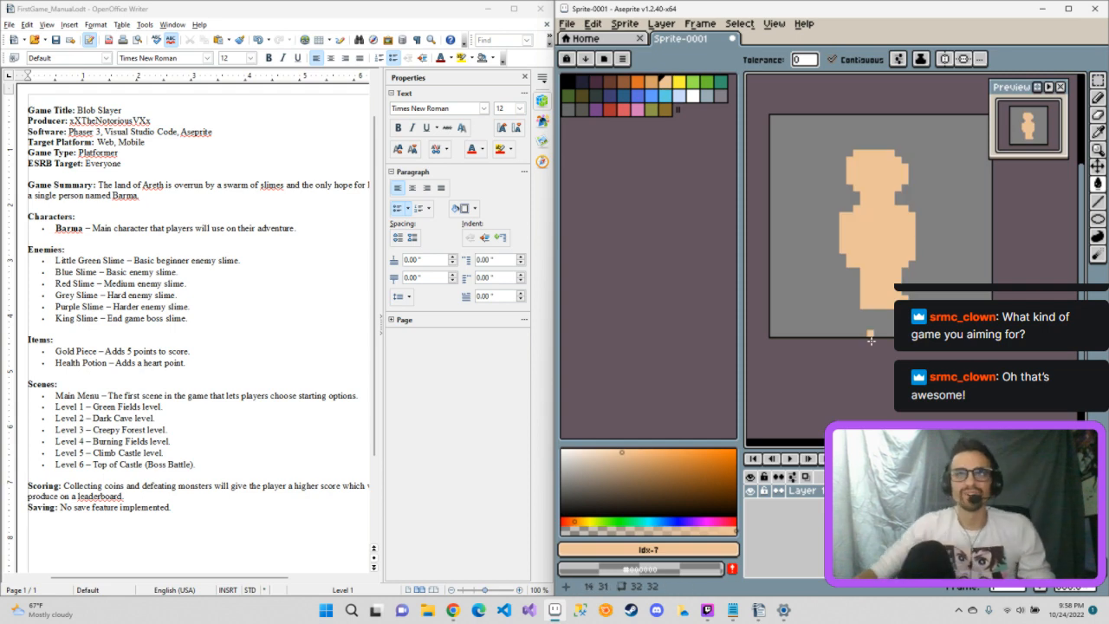
pyautogui.press('super')
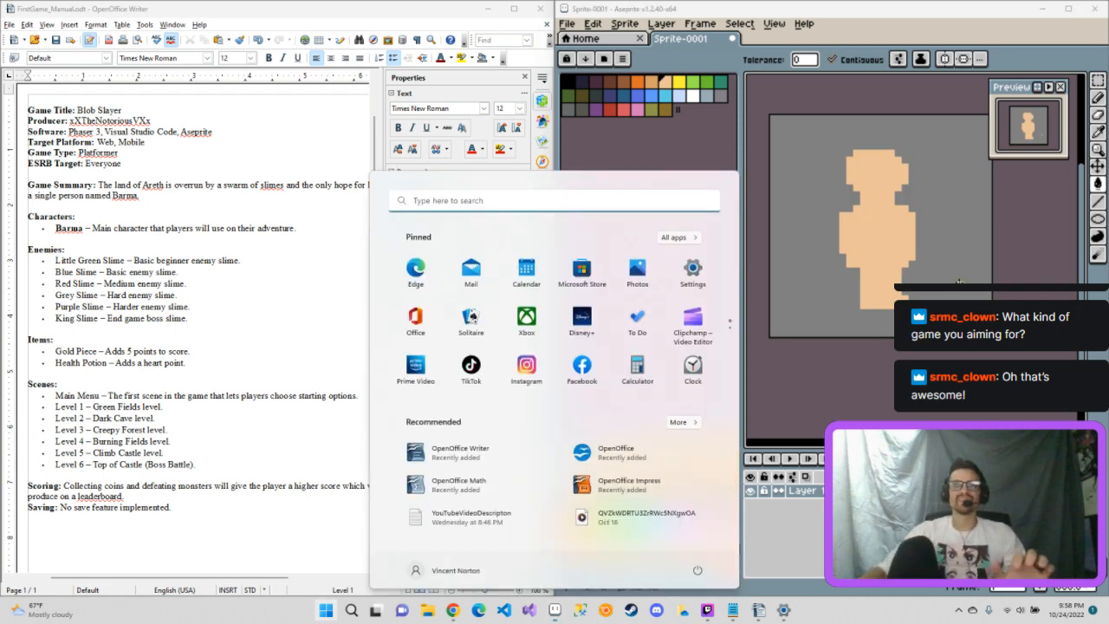
pyautogui.click(747, 14)
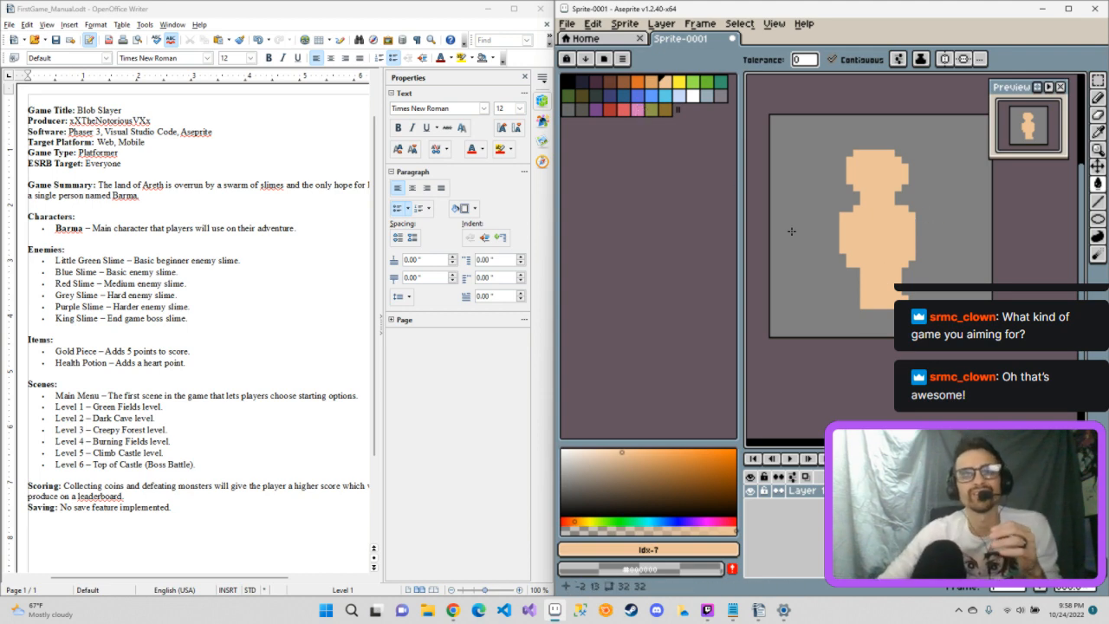
# Step: Select an 8 × 4 px band across the legs and fill it with the blue-grey #9badb7
pyautogui.click(1094, 80)
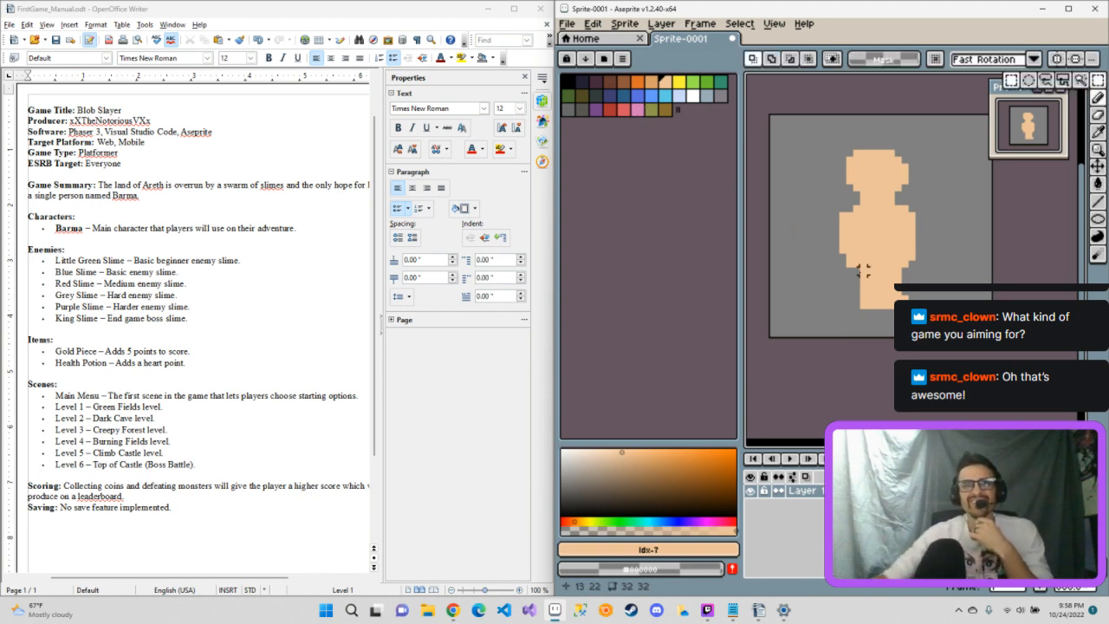
pyautogui.moveTo(853, 267); pyautogui.dragTo(909, 296)
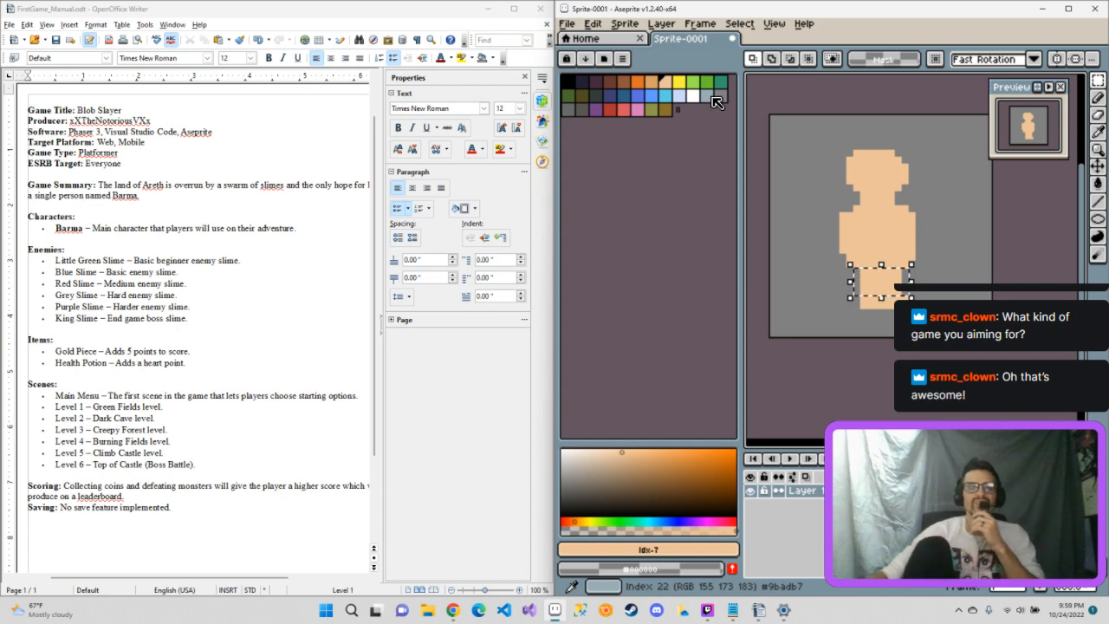
pyautogui.click(716, 101)
pyautogui.press('g')
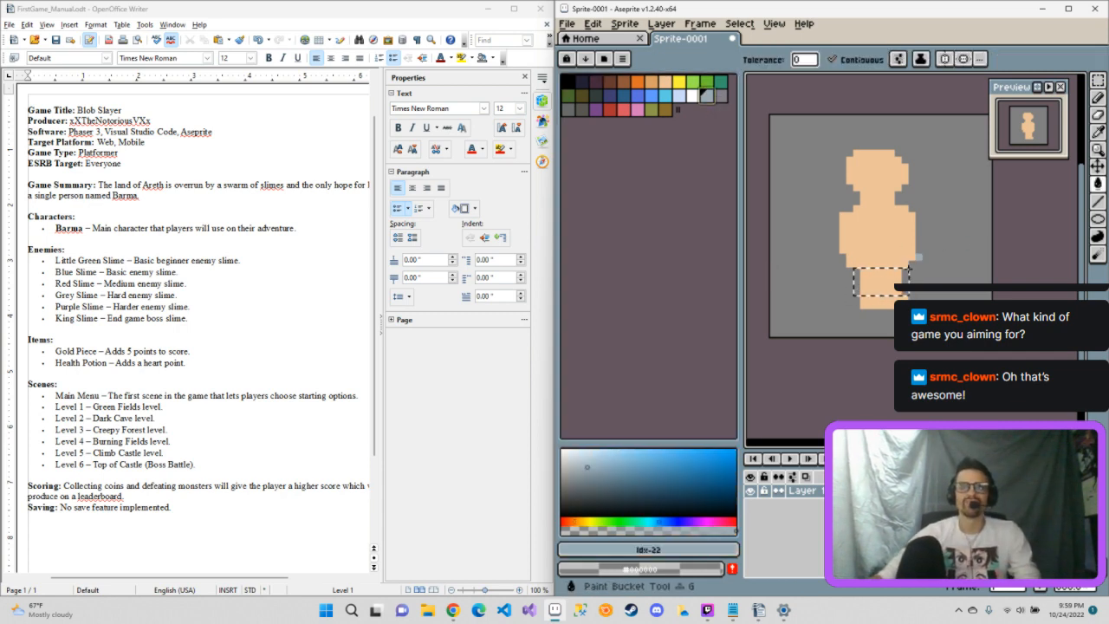
pyautogui.click(896, 275)
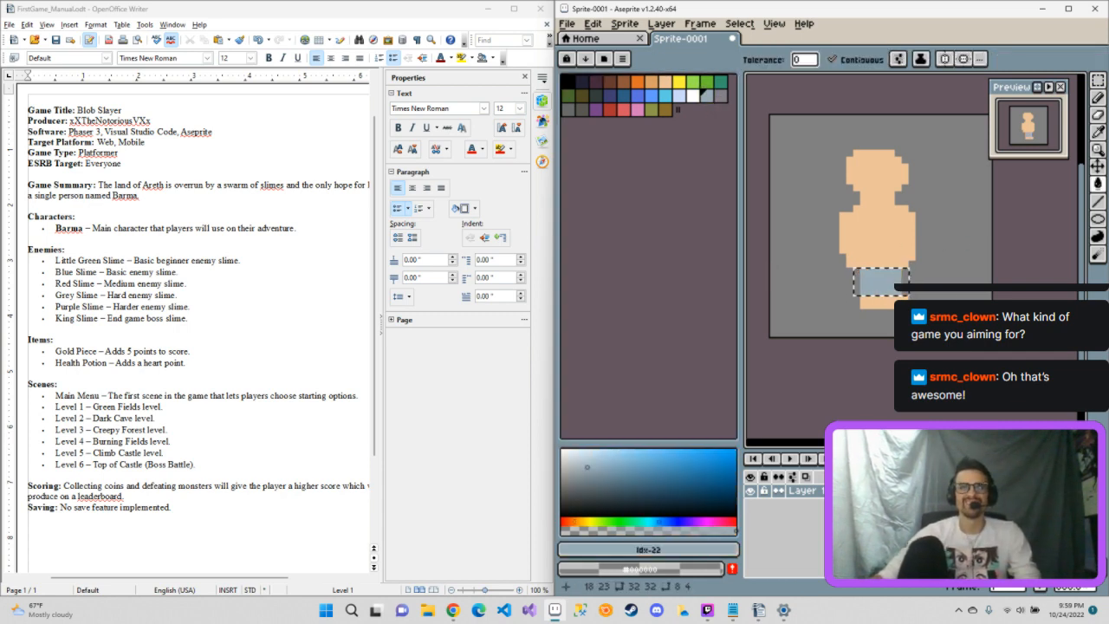
# Step: Refill the selected leg band with the dark grey at palette index 24 and choose a slightly lighter custom grey
pyautogui.click(569, 110)
pyautogui.click(880, 282)
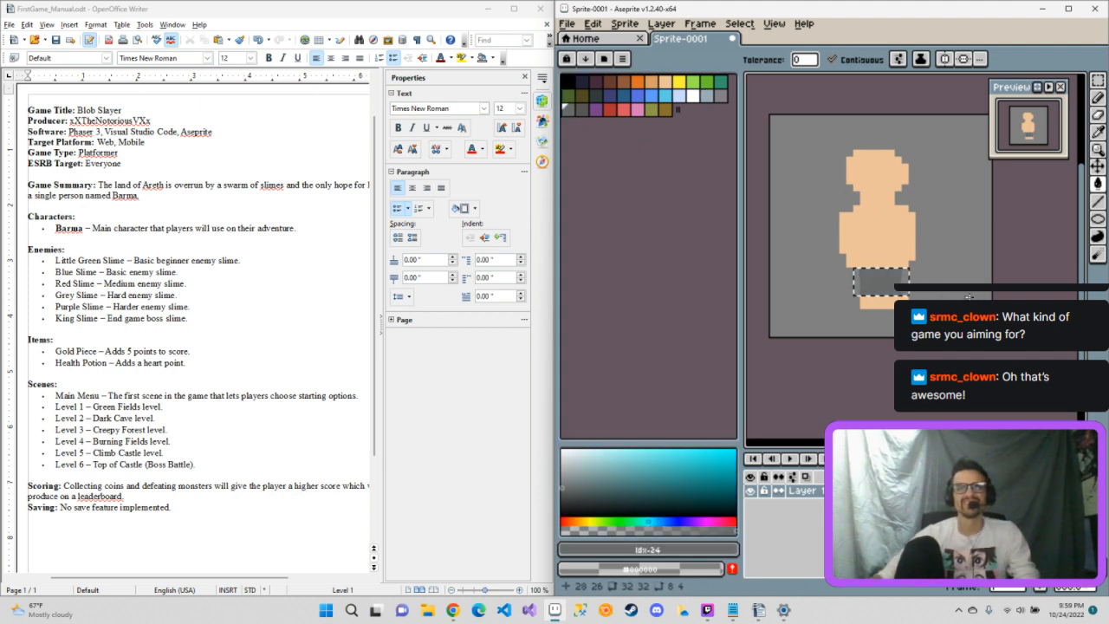
pyautogui.click(568, 482)
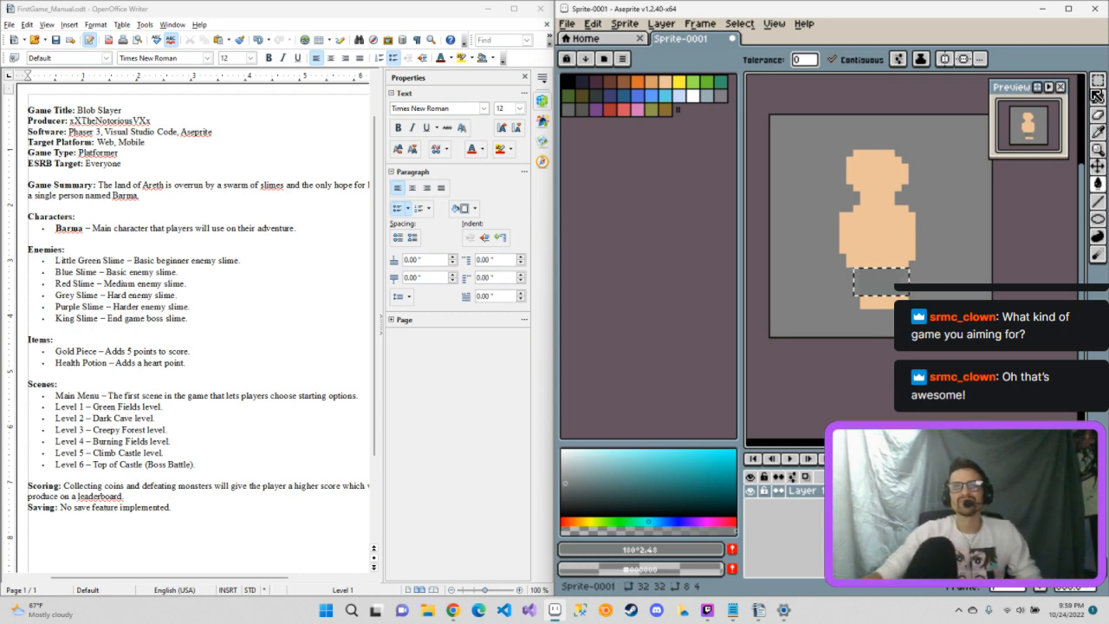
# Step: Select a 17 × 18 px area covering everything below the head, fill the body inside it with the custom grey, and deselect
pyautogui.click(1097, 80)
pyautogui.moveTo(830, 202); pyautogui.dragTo(950, 312)
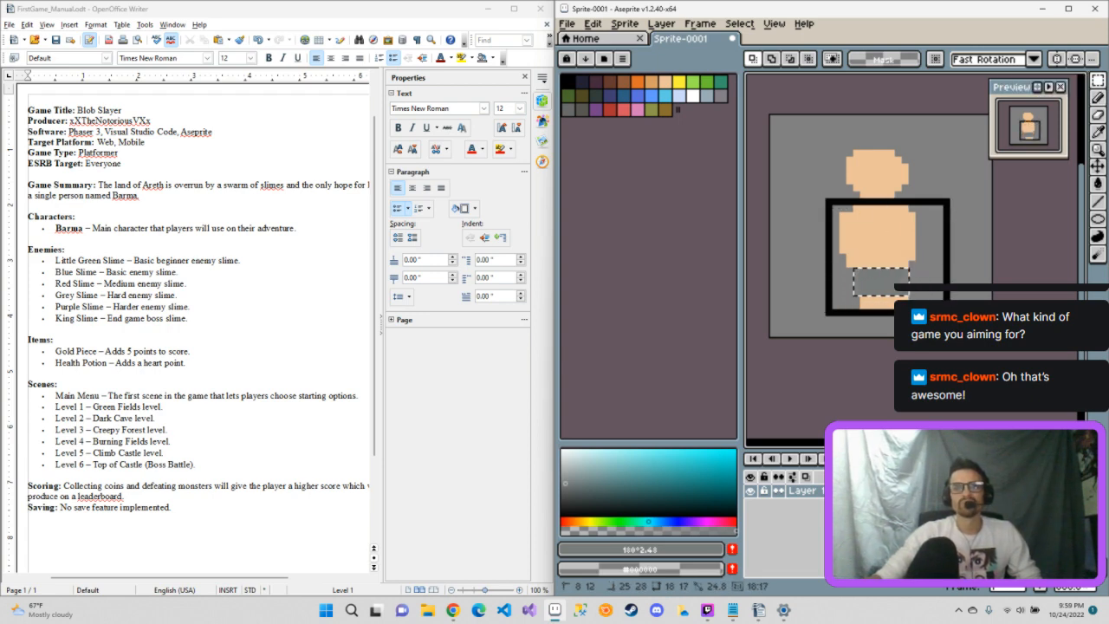
pyautogui.hotkey('ctrl', 'z')
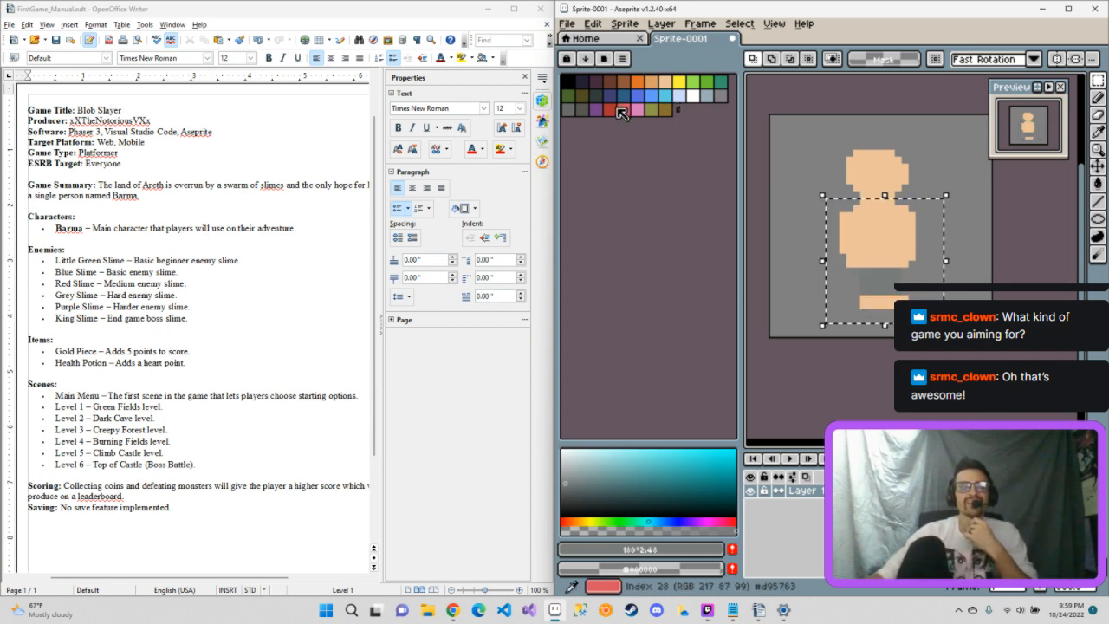
pyautogui.press('Delete')
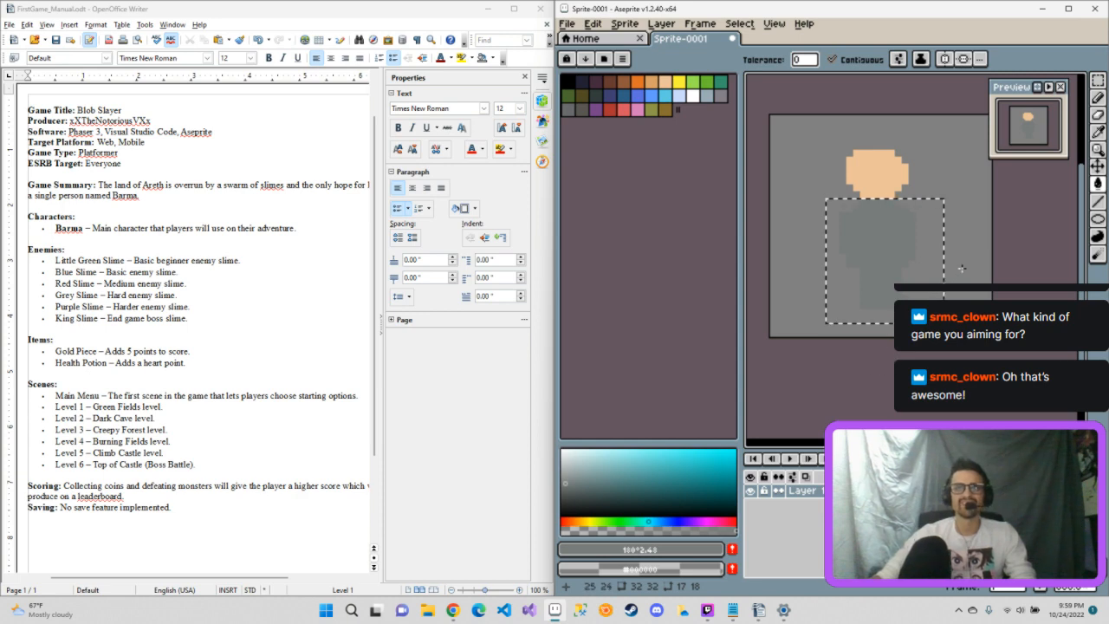
pyautogui.press('m')
pyautogui.click(877, 361)
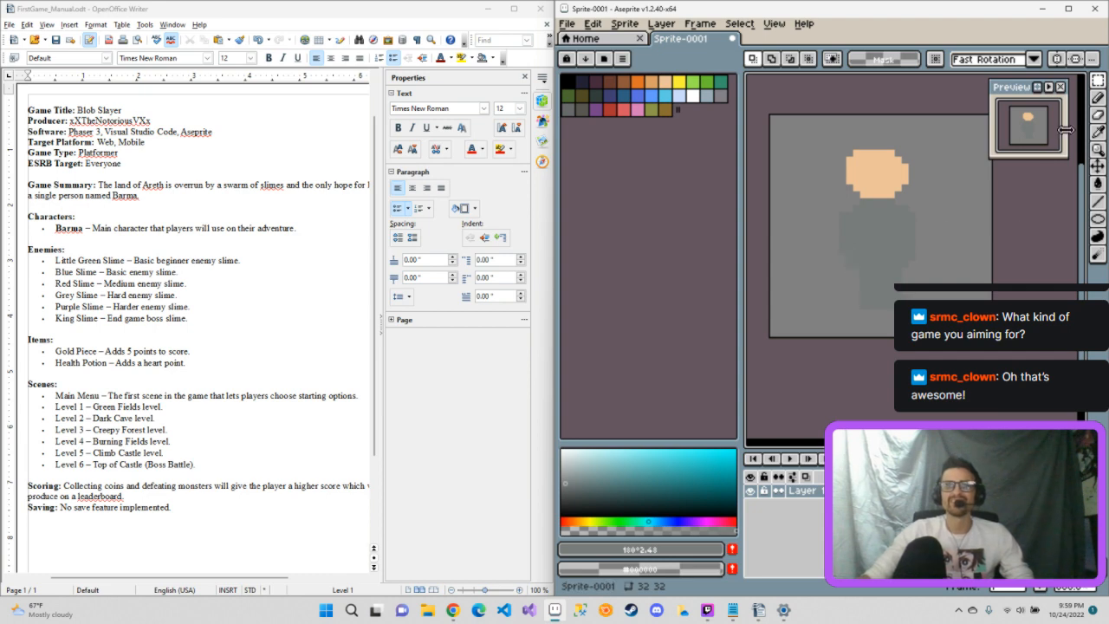
# Step: Draw two small hands at the ends of the arms with the Pencil in the light skin tone at palette index 7
pyautogui.click(1097, 98)
pyautogui.click(664, 82)
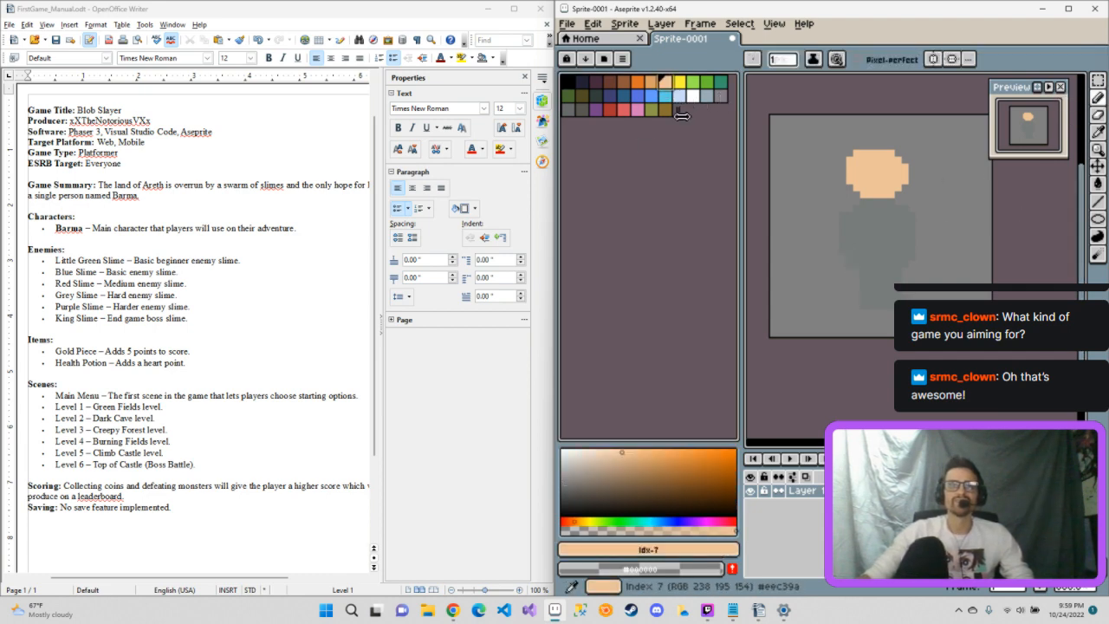
pyautogui.moveTo(851, 263); pyautogui.dragTo(849, 256)
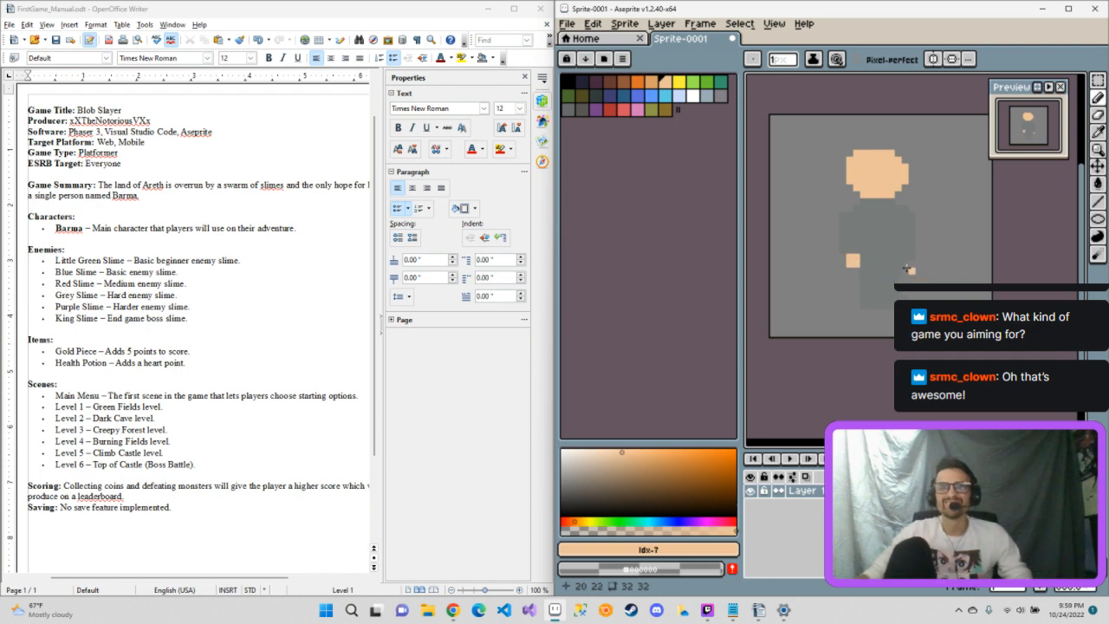
pyautogui.click(903, 262)
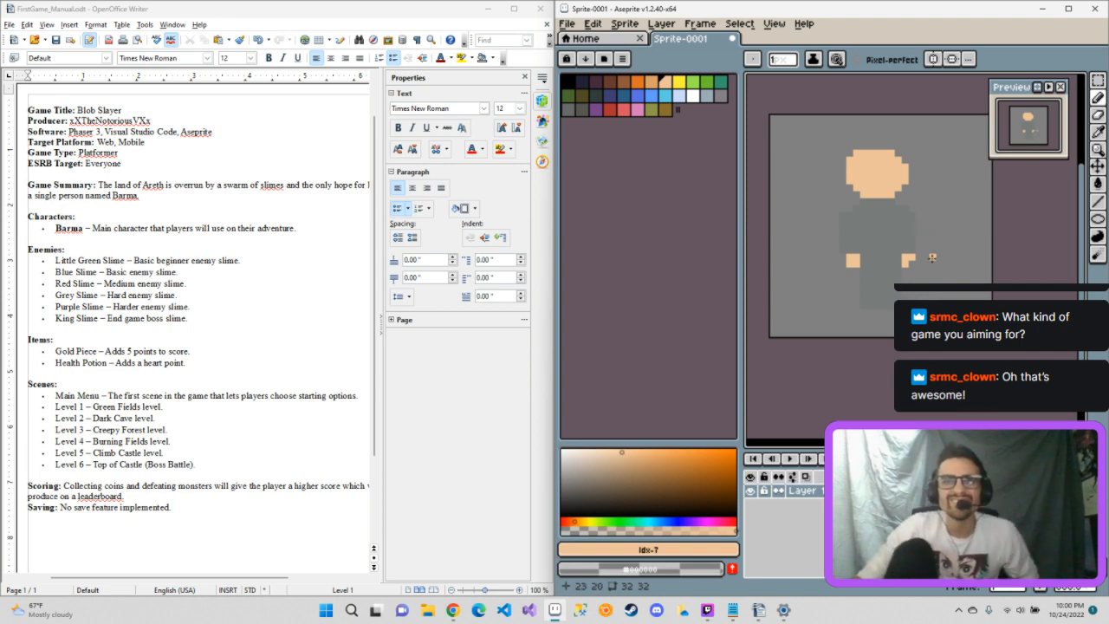
pyautogui.click(931, 264)
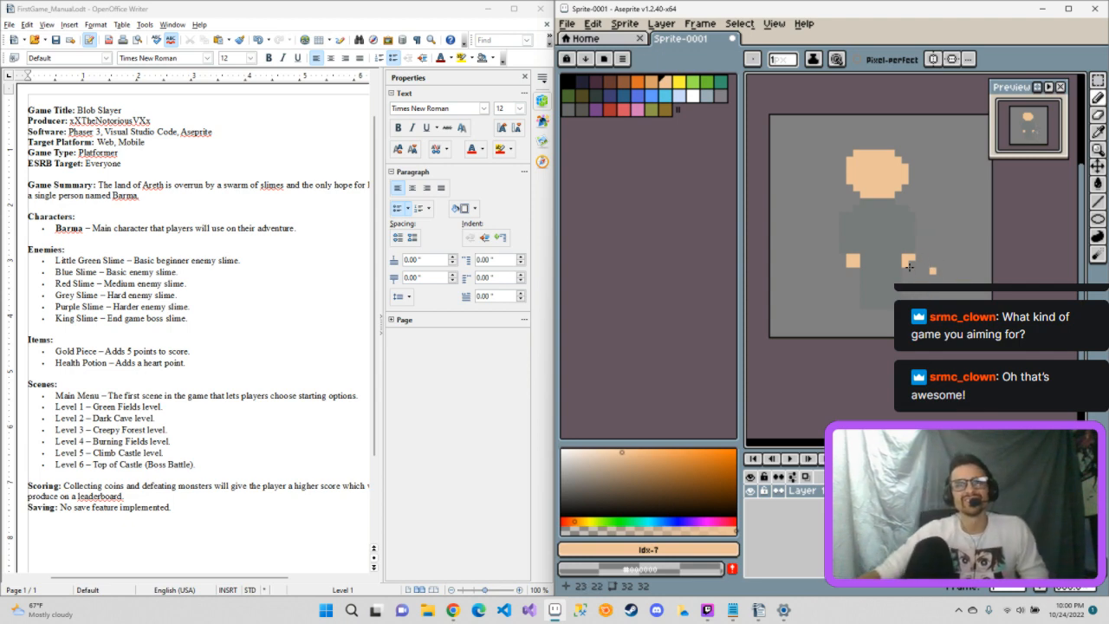
pyautogui.hotkey('ctrl', 'z')
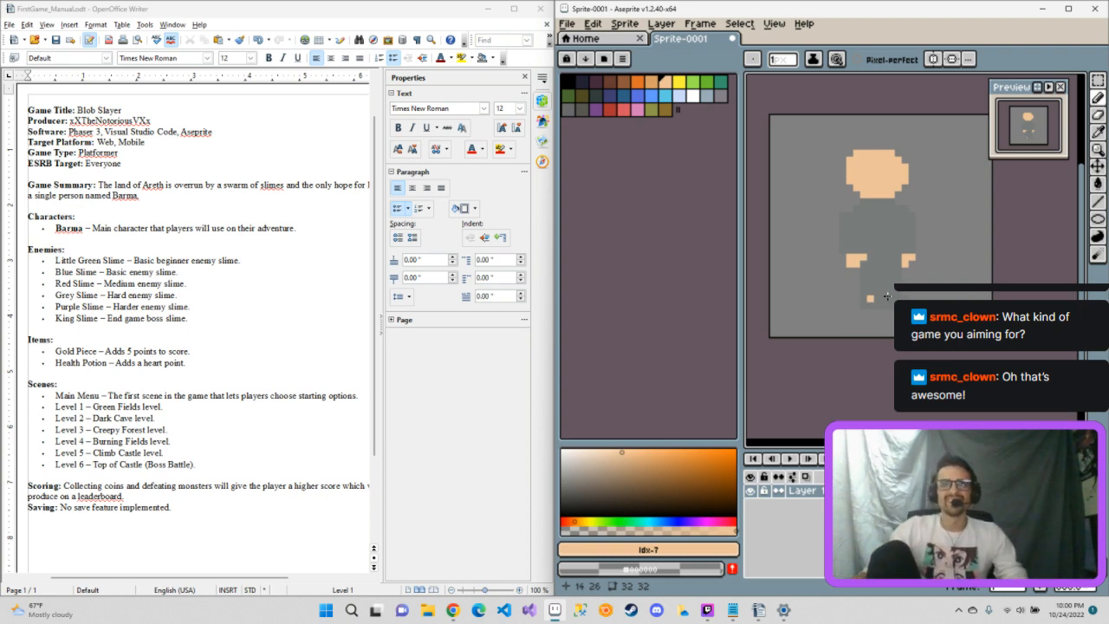
# Step: Draw a dark dividing line between the legs with the dark grey at palette index 14
pyautogui.click(596, 98)
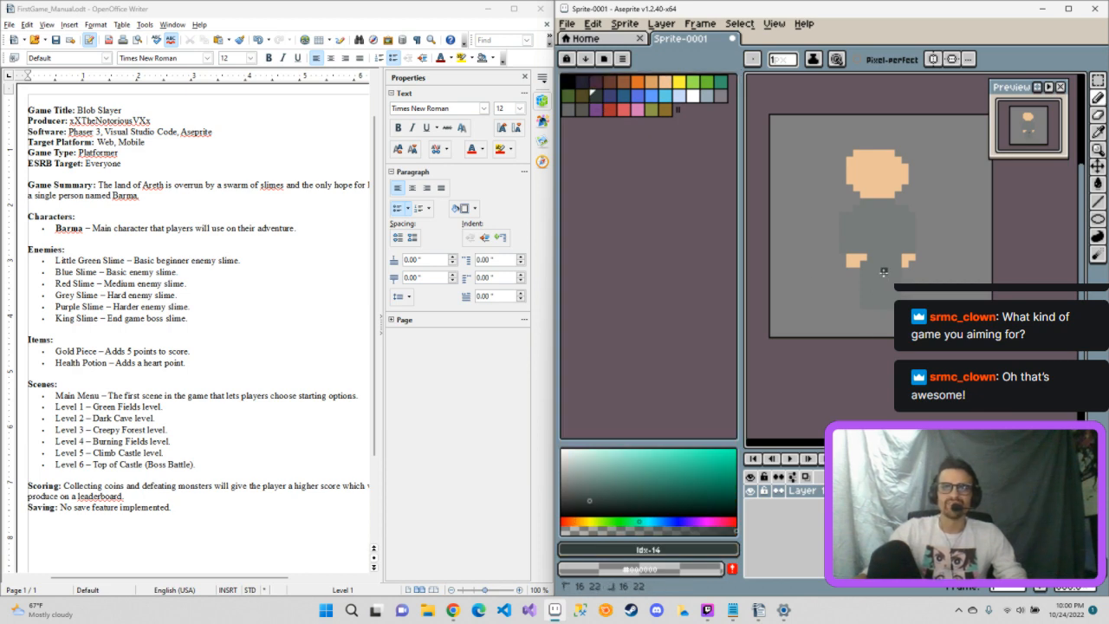
pyautogui.moveTo(882, 273)
pyautogui.mouseDown()
pyautogui.moveTo(881, 286)
pyautogui.moveTo(896, 292)
pyautogui.mouseUp()
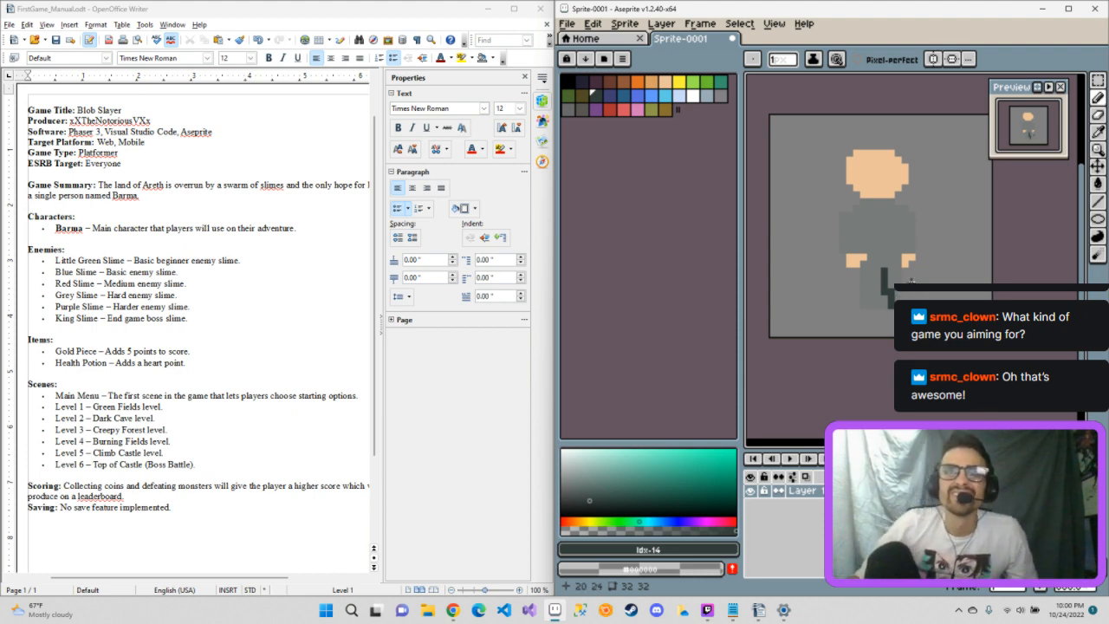
pyautogui.press('i')
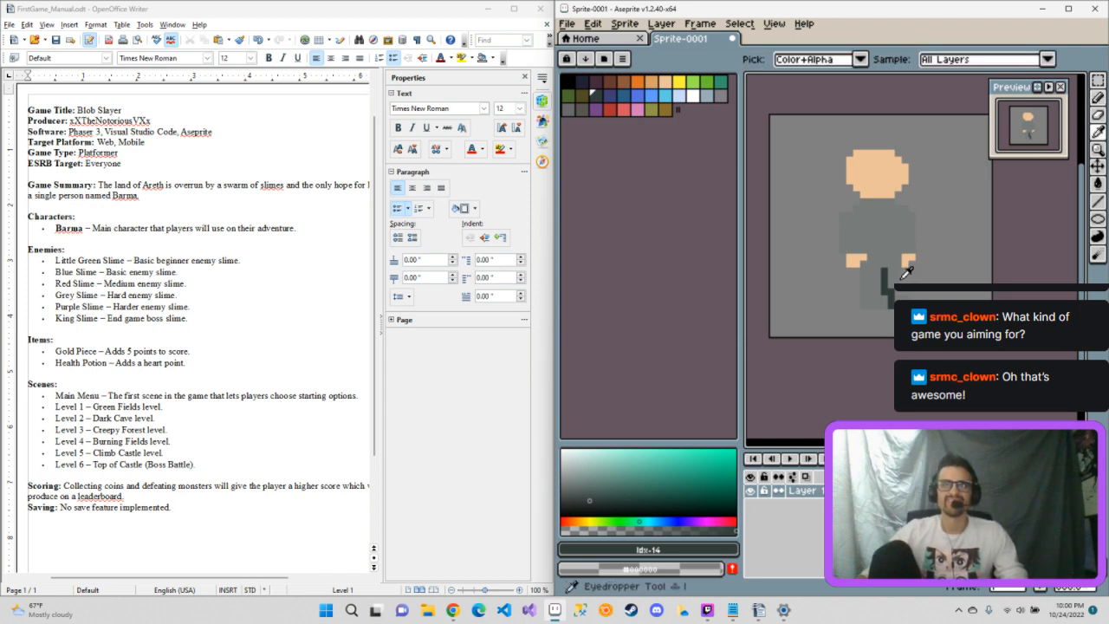
pyautogui.click(893, 252)
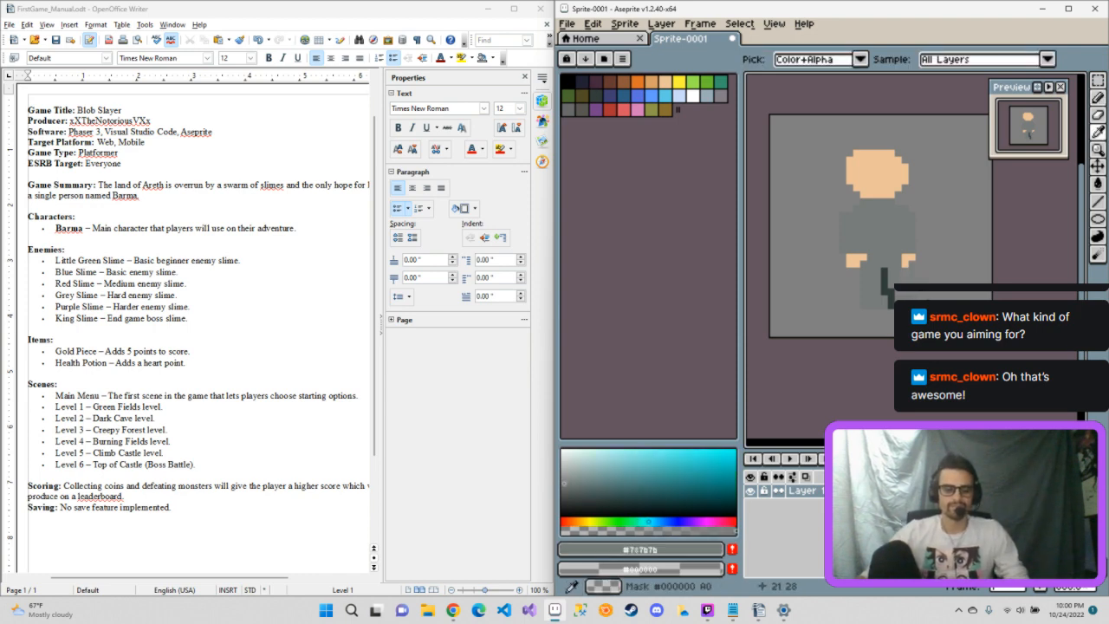
pyautogui.press('b')
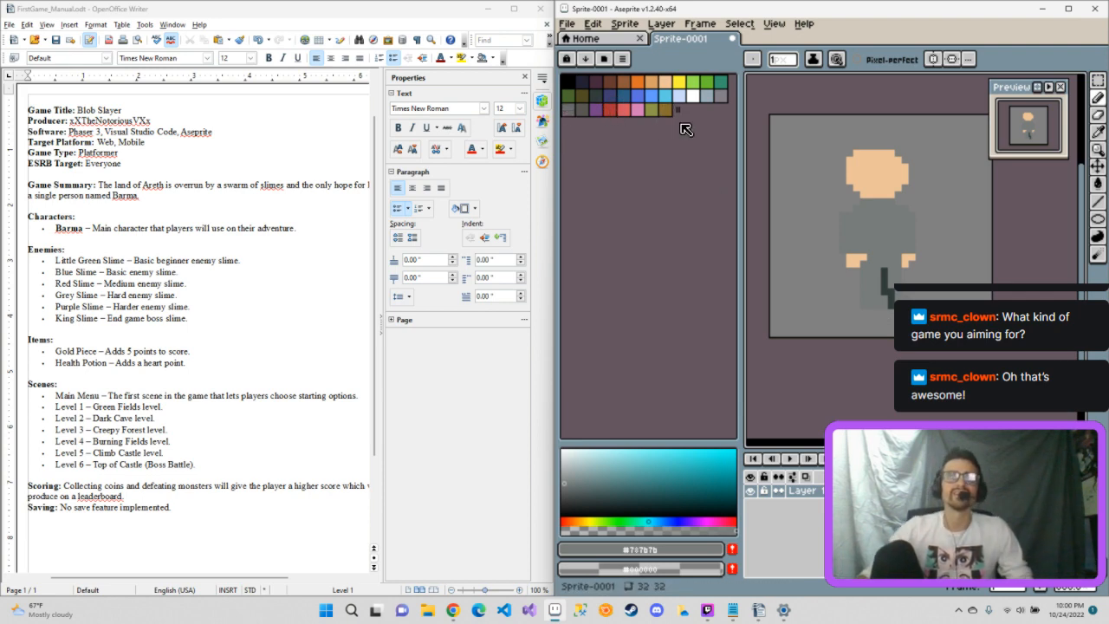
pyautogui.click(596, 96)
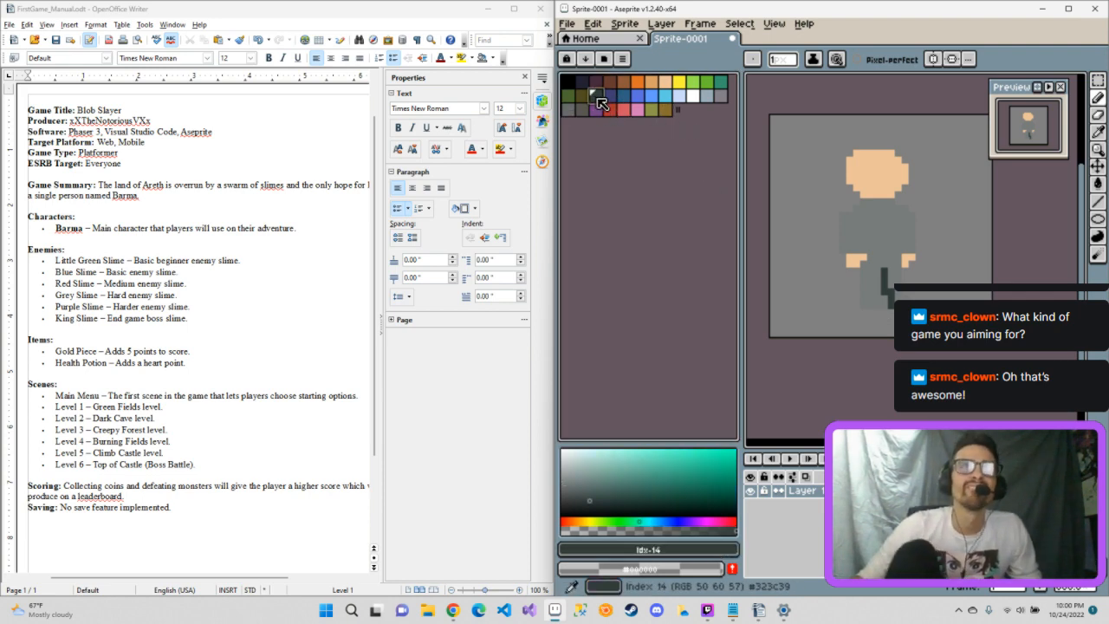
# Step: Change the background colour to opaque black and then to palette index 14
pyautogui.click(641, 569)
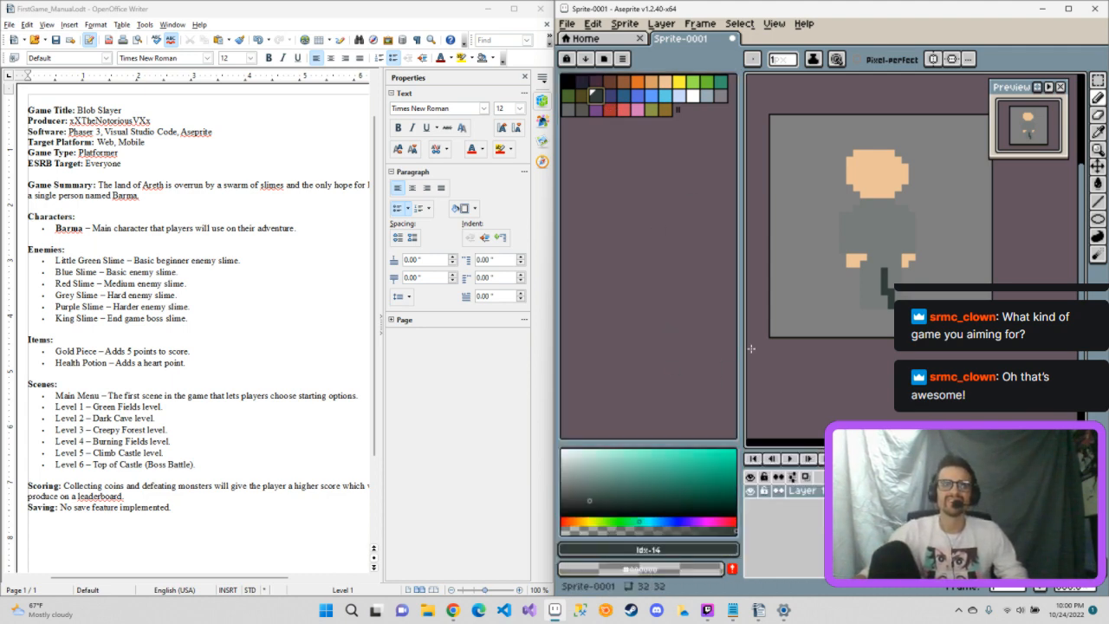
pyautogui.click(719, 569)
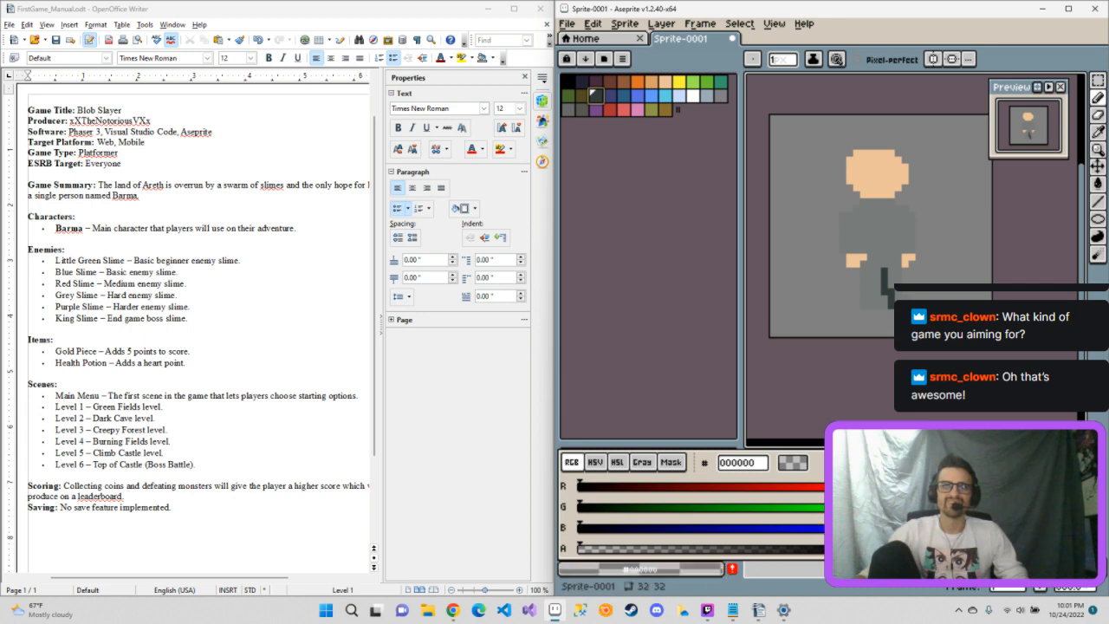
pyautogui.click(672, 572)
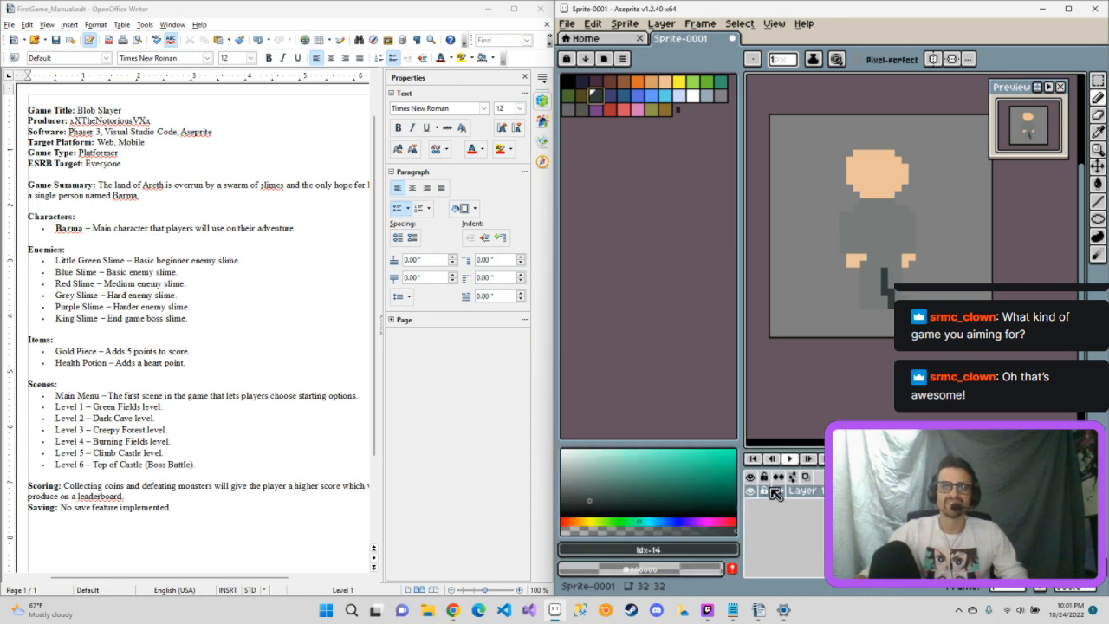
pyautogui.click(692, 572)
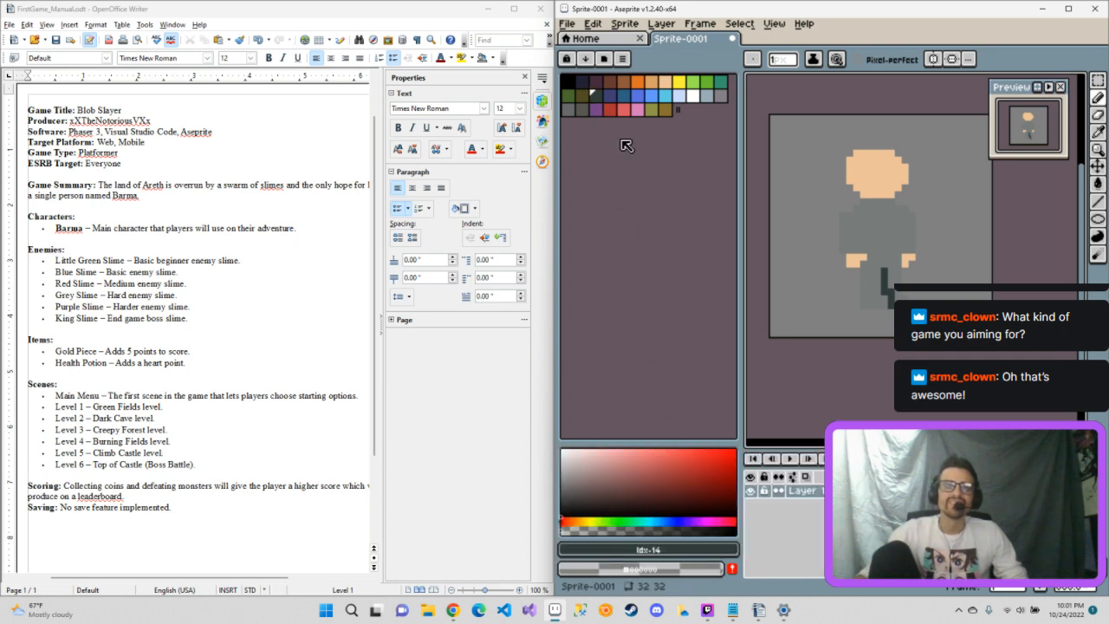
pyautogui.click(596, 94)
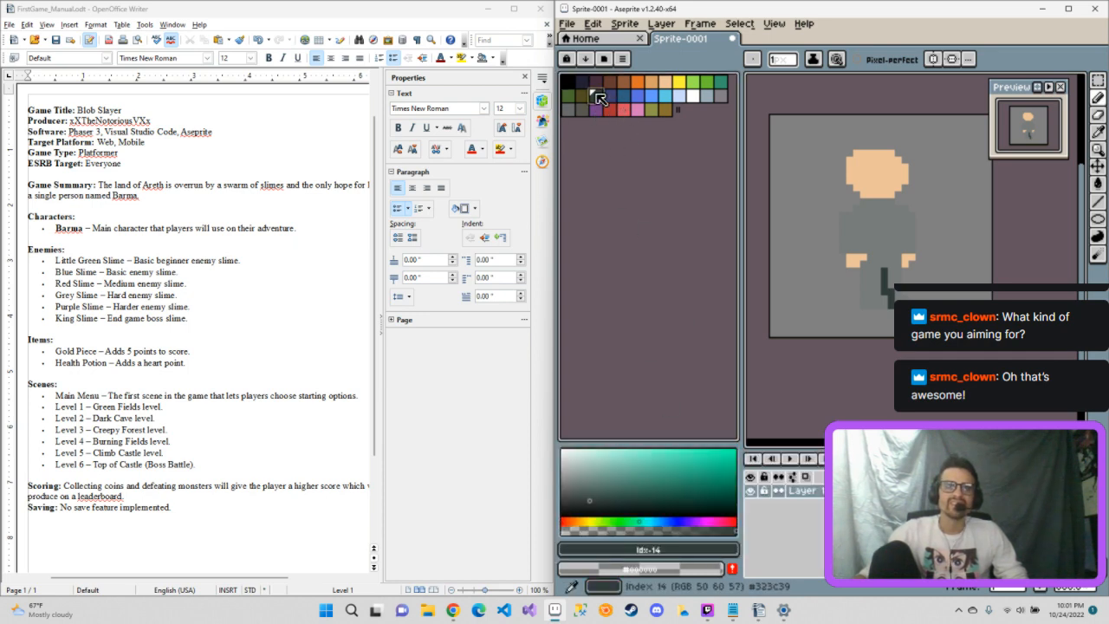
pyautogui.click(678, 570)
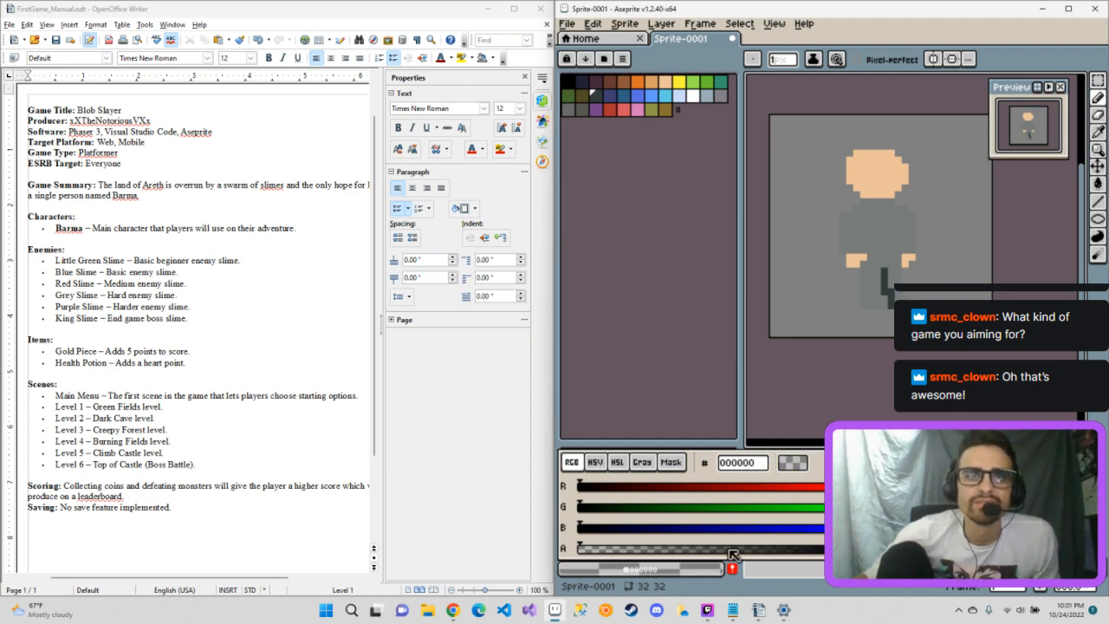
pyautogui.moveTo(608, 551); pyautogui.dragTo(1040, 554)
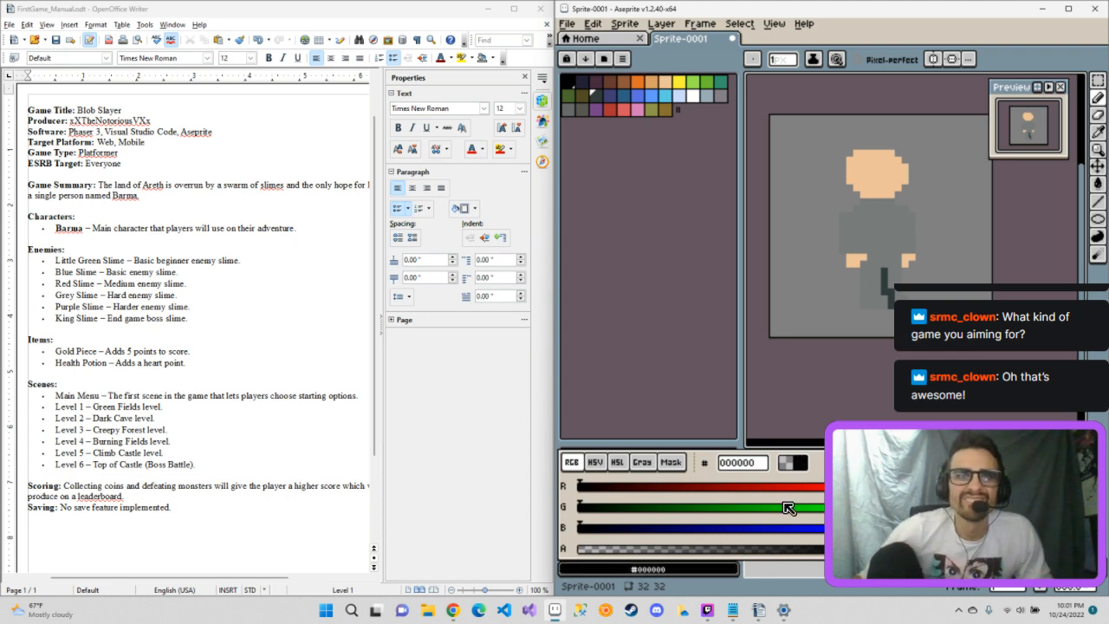
pyautogui.click(803, 468)
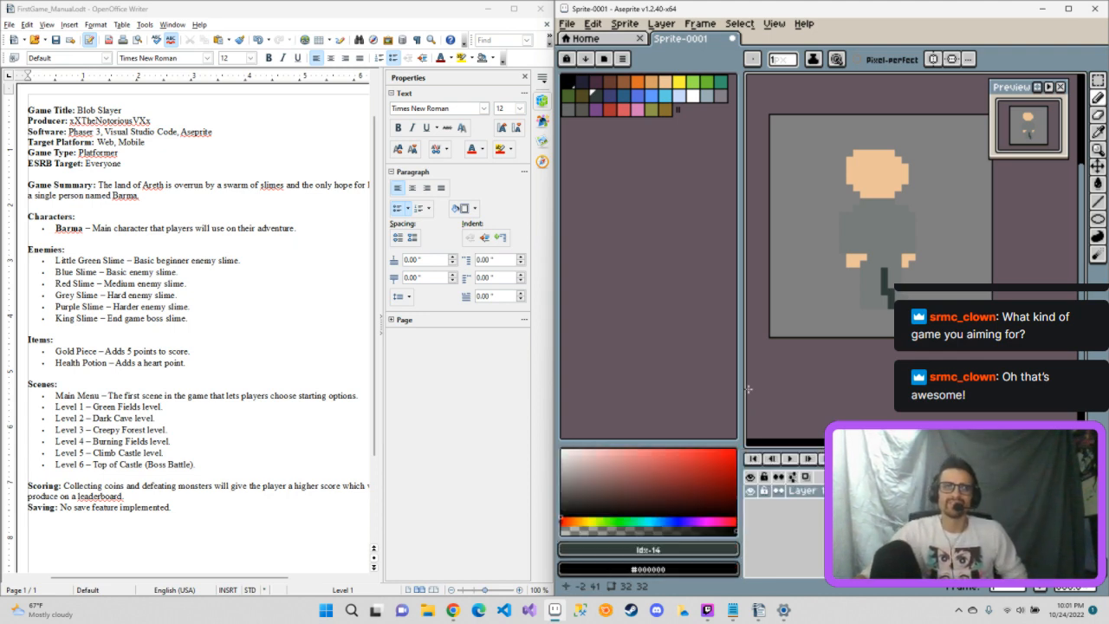
pyautogui.click(600, 98)
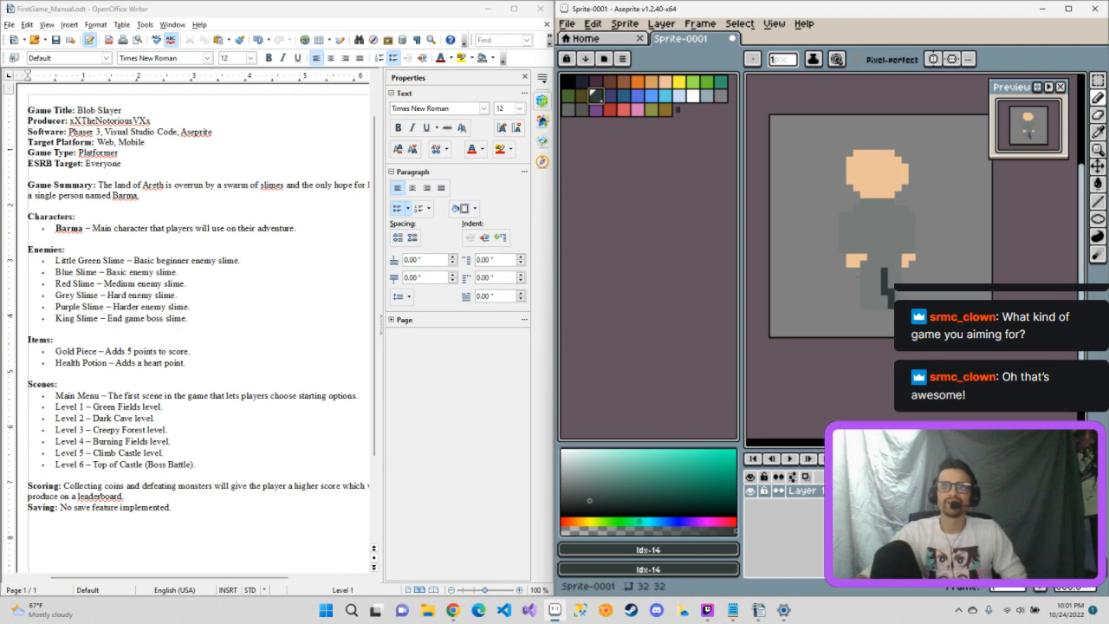
pyautogui.click(815, 228)
pyautogui.hotkey('ctrl', 'z')
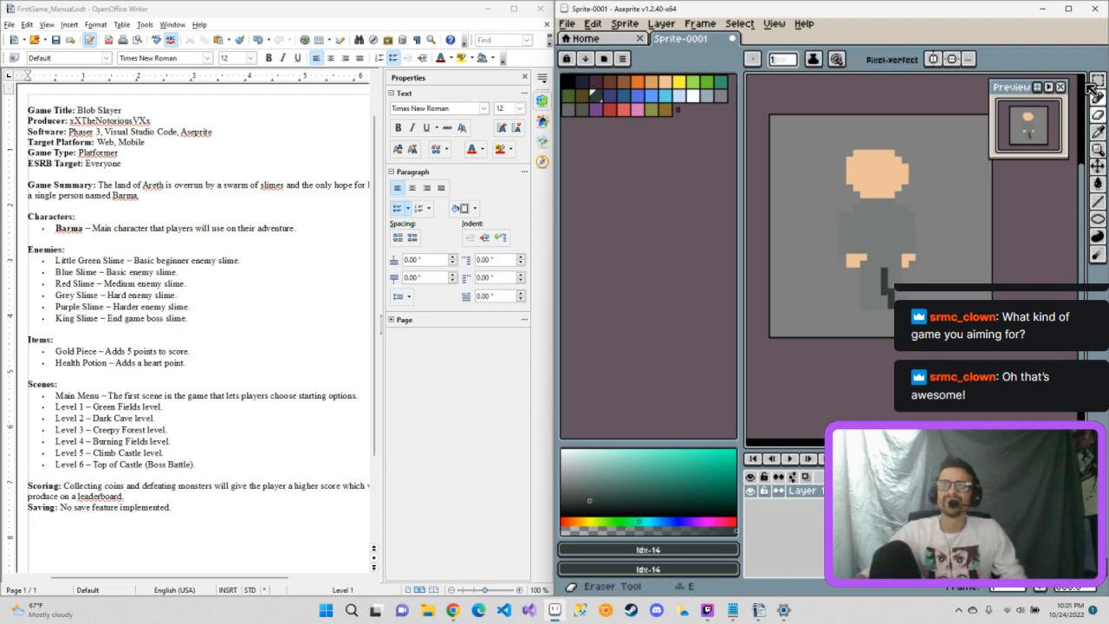
# Step: Sample the body grey #787b7b as the background colour, keep palette index 14 as the foreground, and return to the Pencil
pyautogui.click(1099, 134)
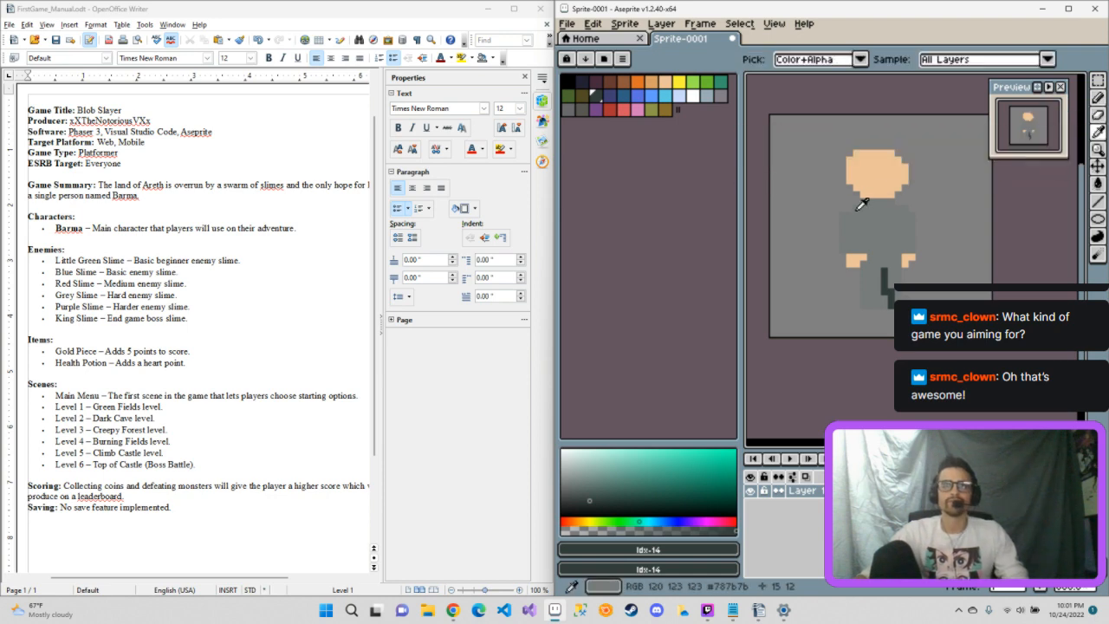
pyautogui.click(857, 221)
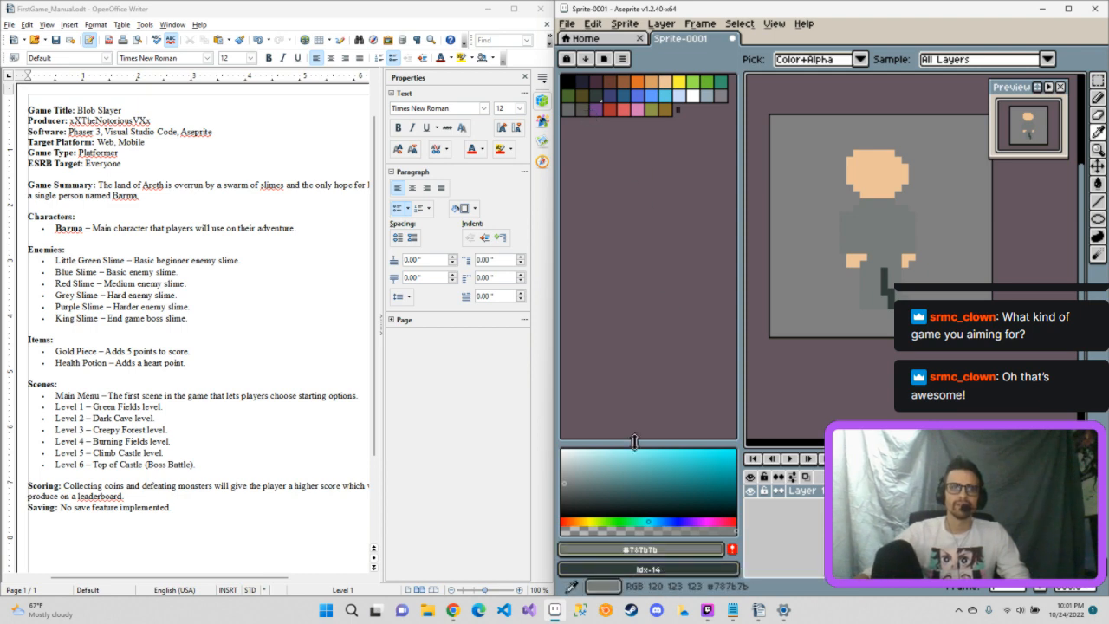
pyautogui.click(598, 98)
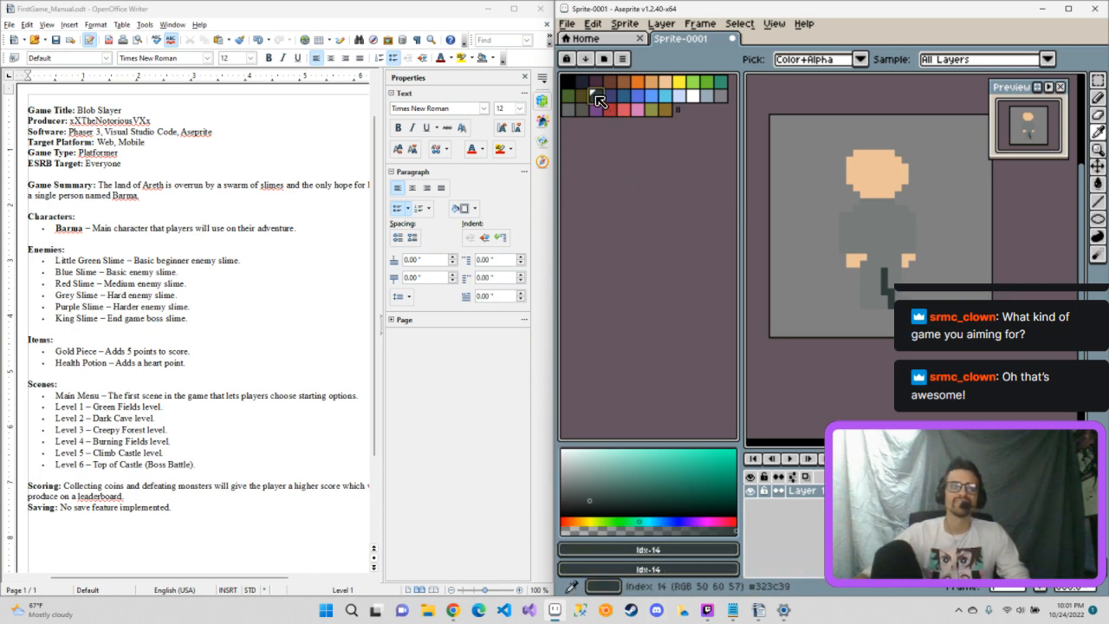
pyautogui.click(646, 571)
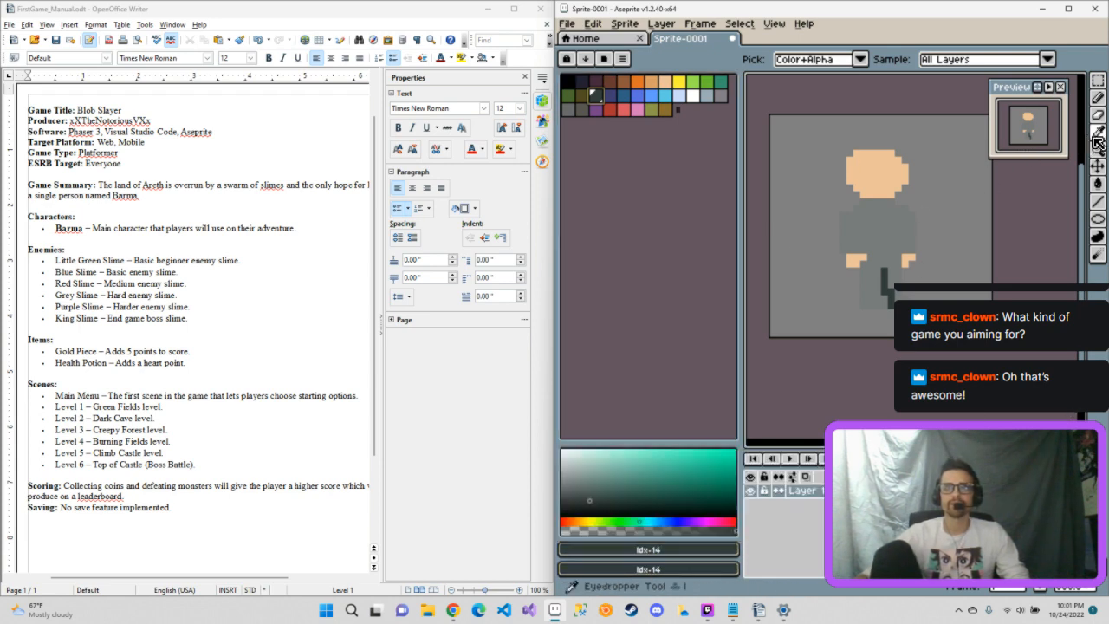
pyautogui.rightClick(876, 219)
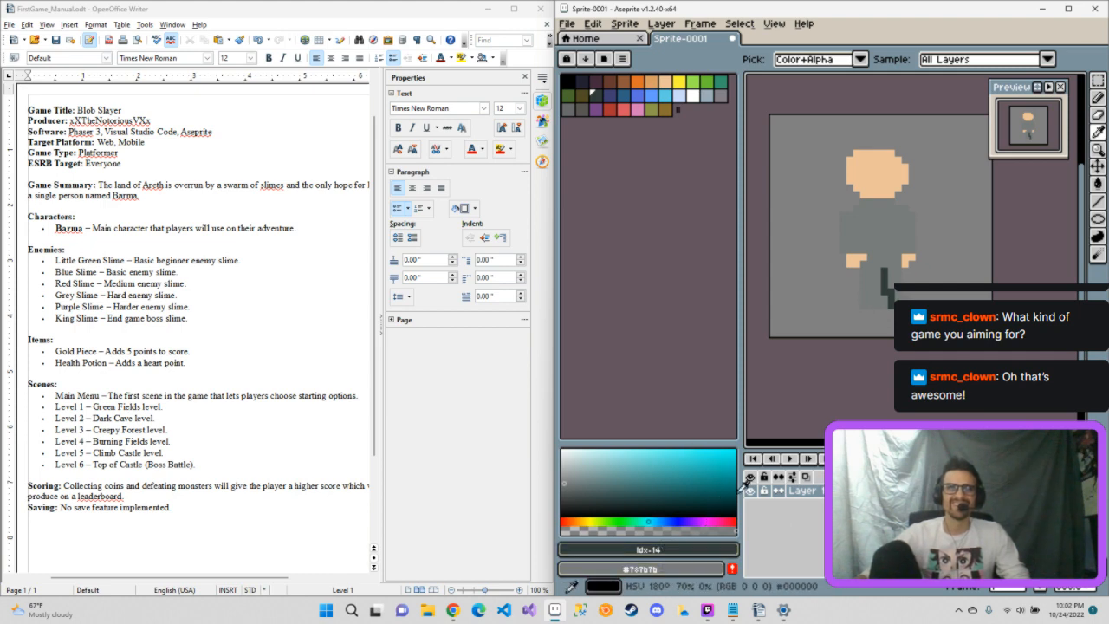
pyautogui.press('b')
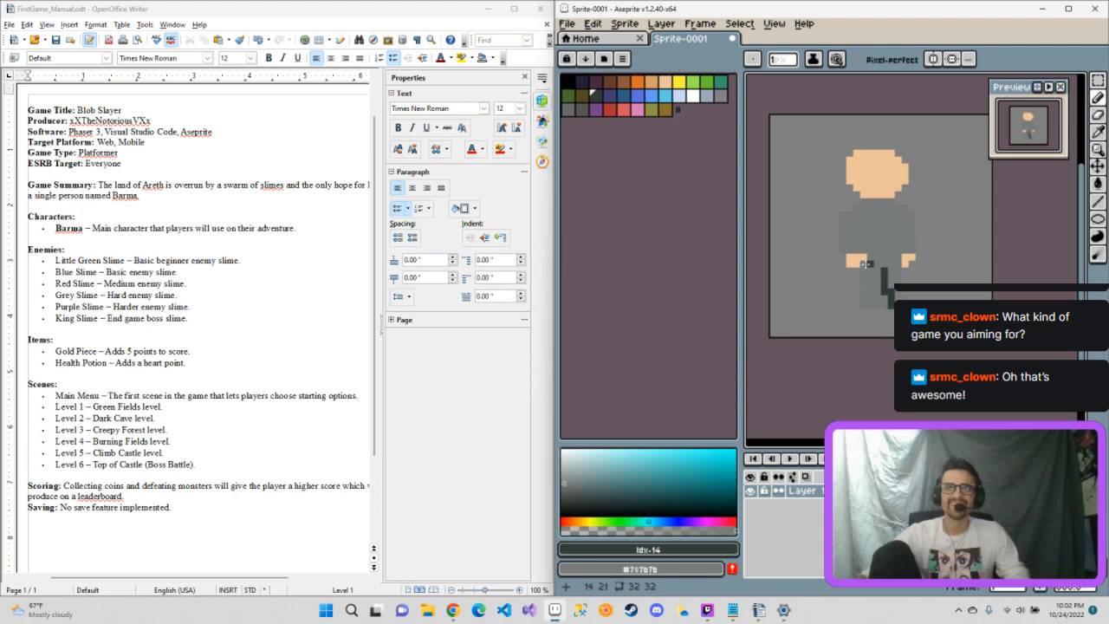
# Step: Try a dark outline around the legs in palette index 14 and undo it
pyautogui.click(869, 300)
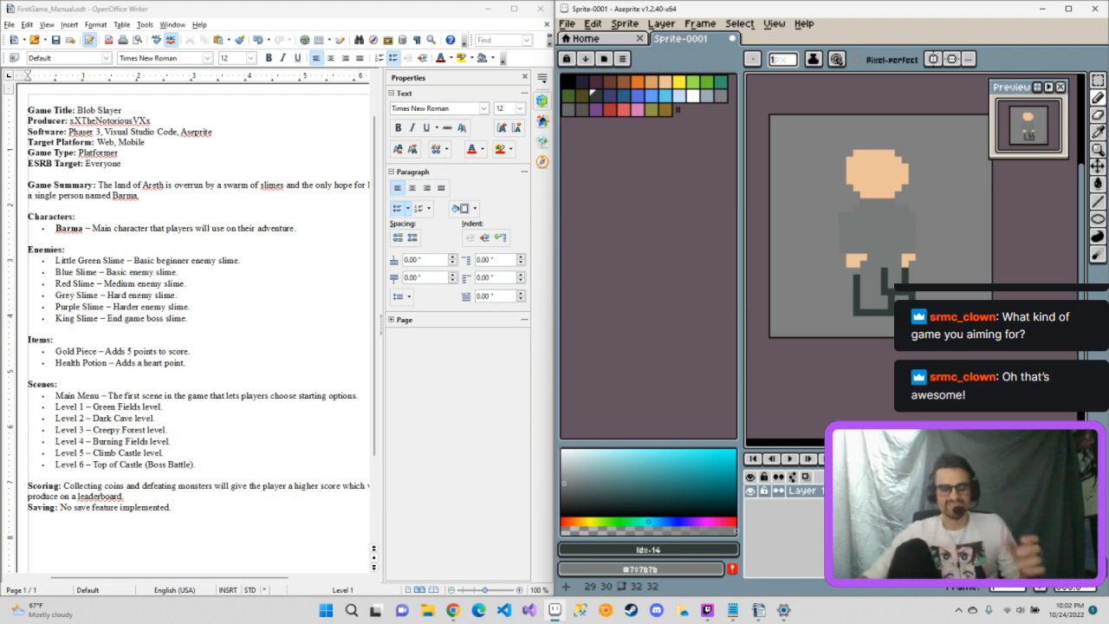
pyautogui.press('ctrl')
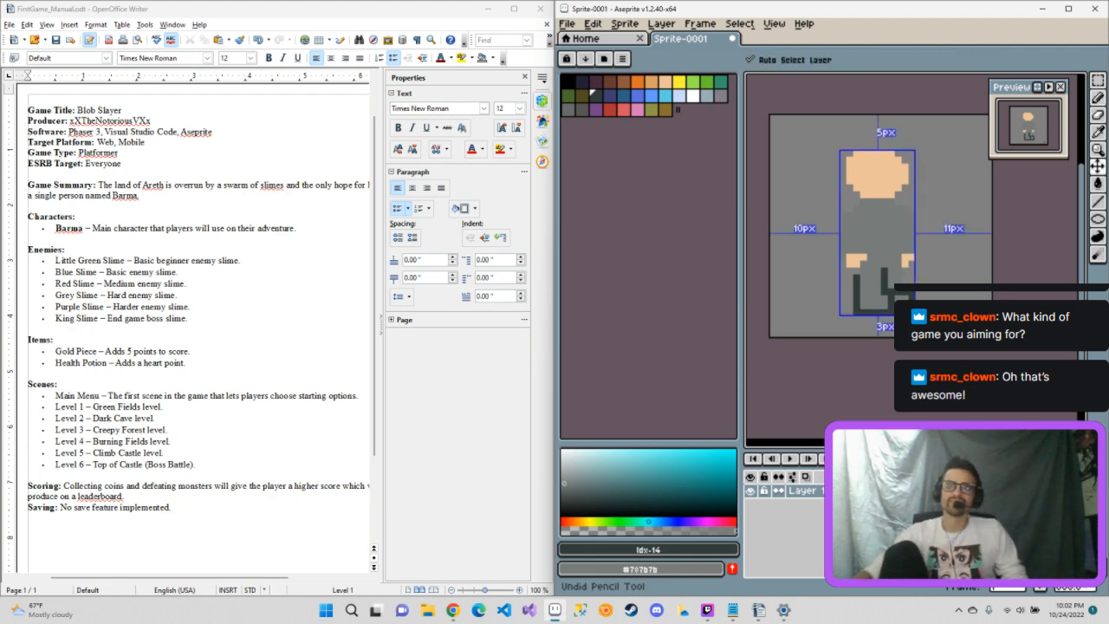
pyautogui.hotkey('ctrl', 'z')
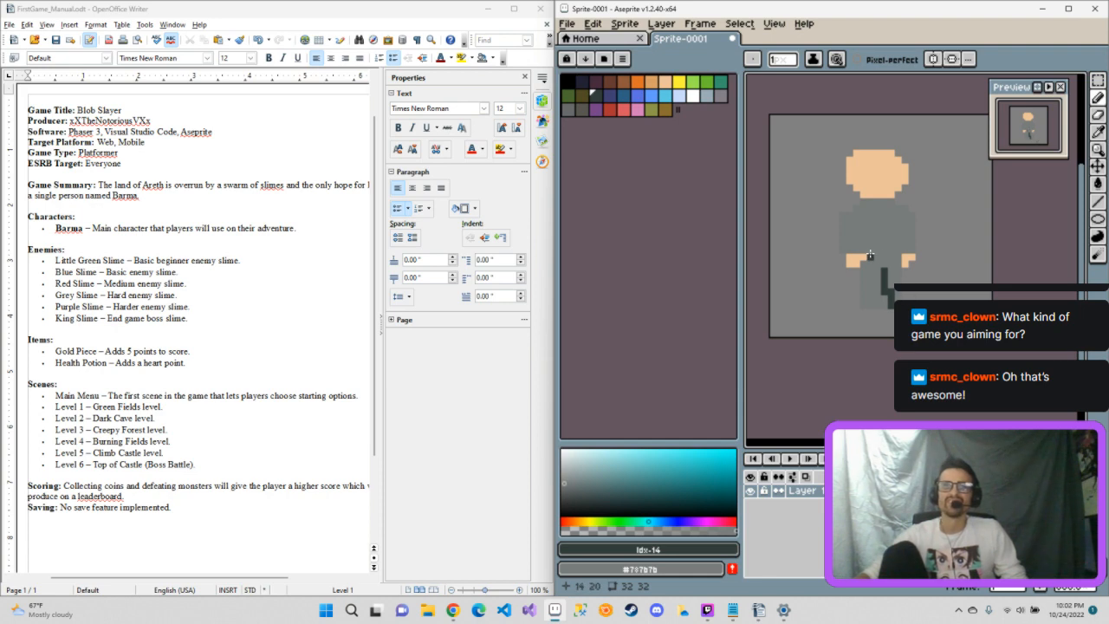
# Step: Draw a dark waistline between the hands and dark inner lines separating both arms from the torso
pyautogui.moveTo(870, 256); pyautogui.dragTo(900, 256)
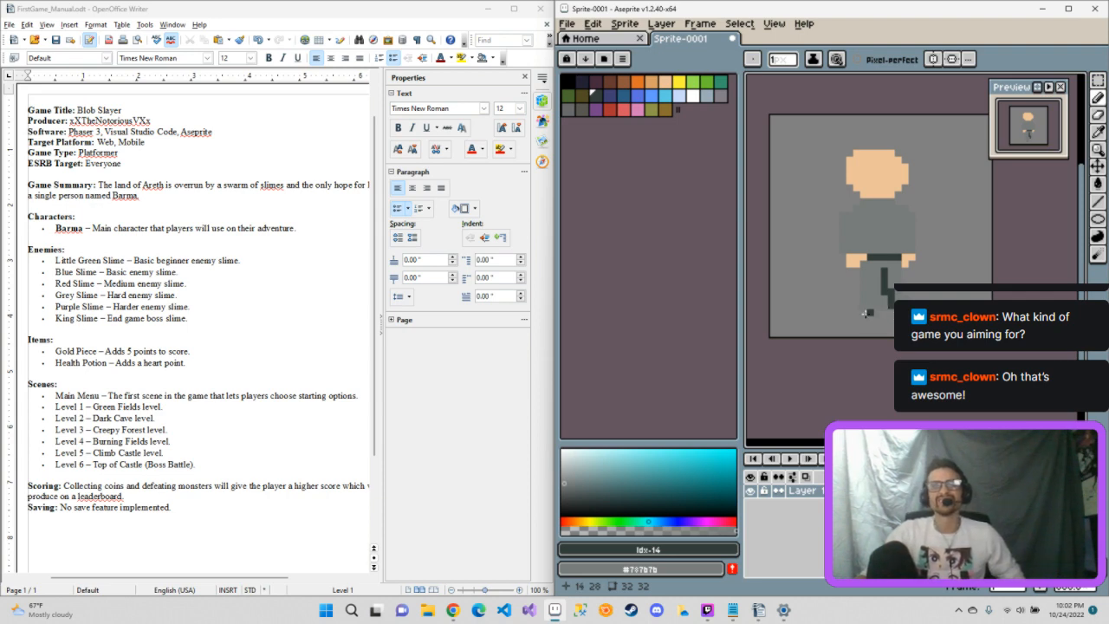
pyautogui.moveTo(869, 222); pyautogui.dragTo(864, 234)
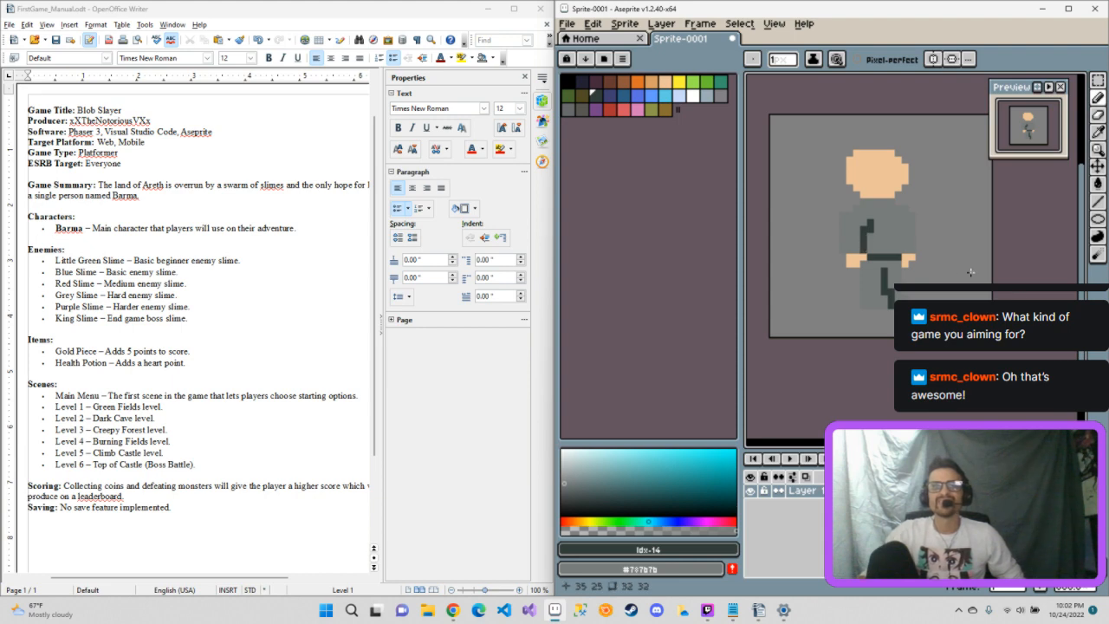
pyautogui.moveTo(899, 223); pyautogui.dragTo(899, 253)
pyautogui.click(905, 230)
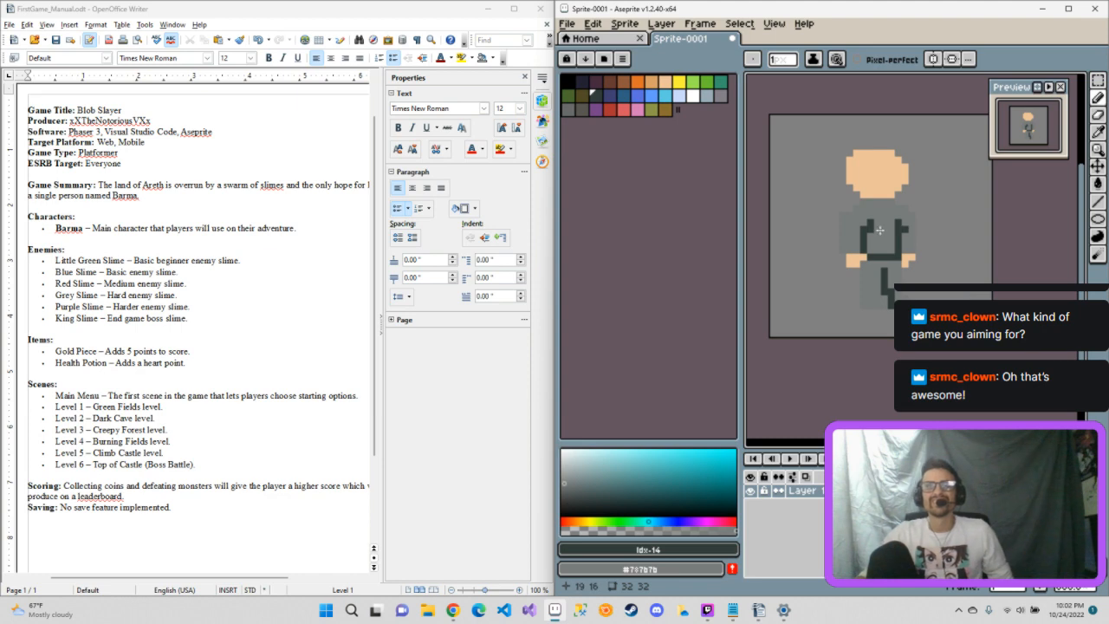
# Step: Add a dark collar line just below the head and a dark band across the lower legs
pyautogui.moveTo(862, 202); pyautogui.dragTo(877, 203)
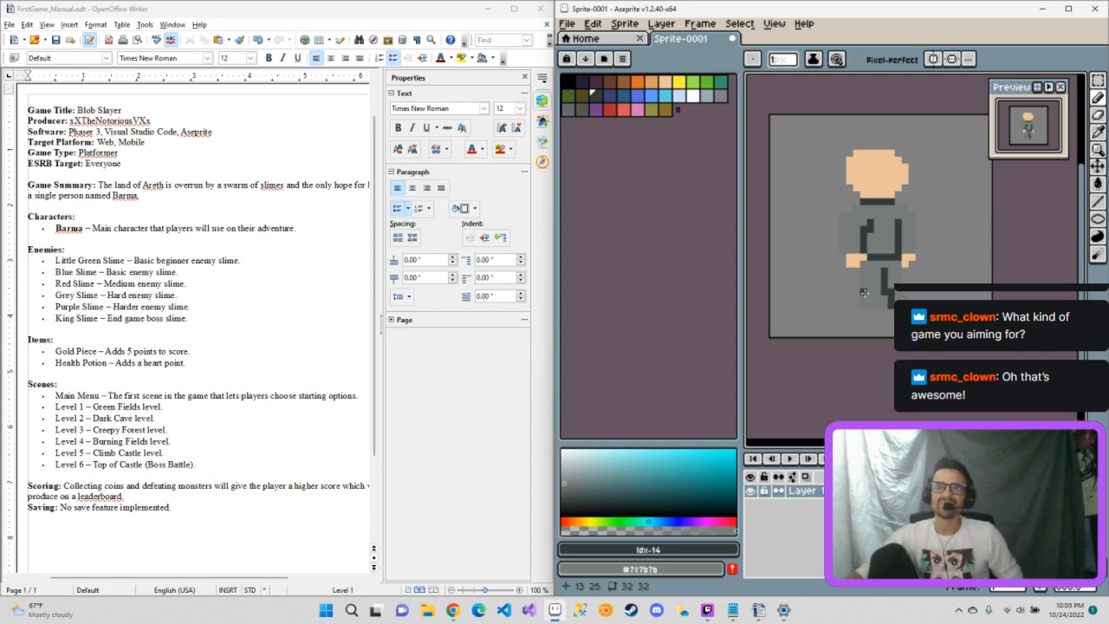
pyautogui.moveTo(863, 292)
pyautogui.mouseDown()
pyautogui.moveTo(941, 298)
pyautogui.moveTo(901, 296)
pyautogui.mouseUp()
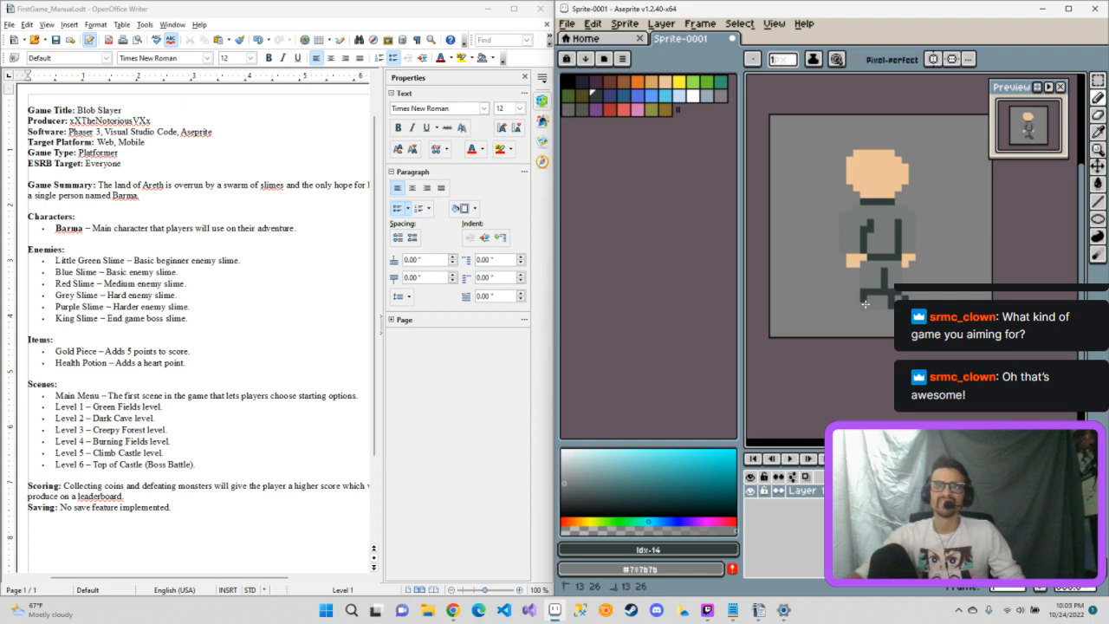
# Step: Draw a dark line along the bottom of the feet and recolour the line between the legs in a lighter grey
pyautogui.moveTo(865, 303); pyautogui.dragTo(892, 305)
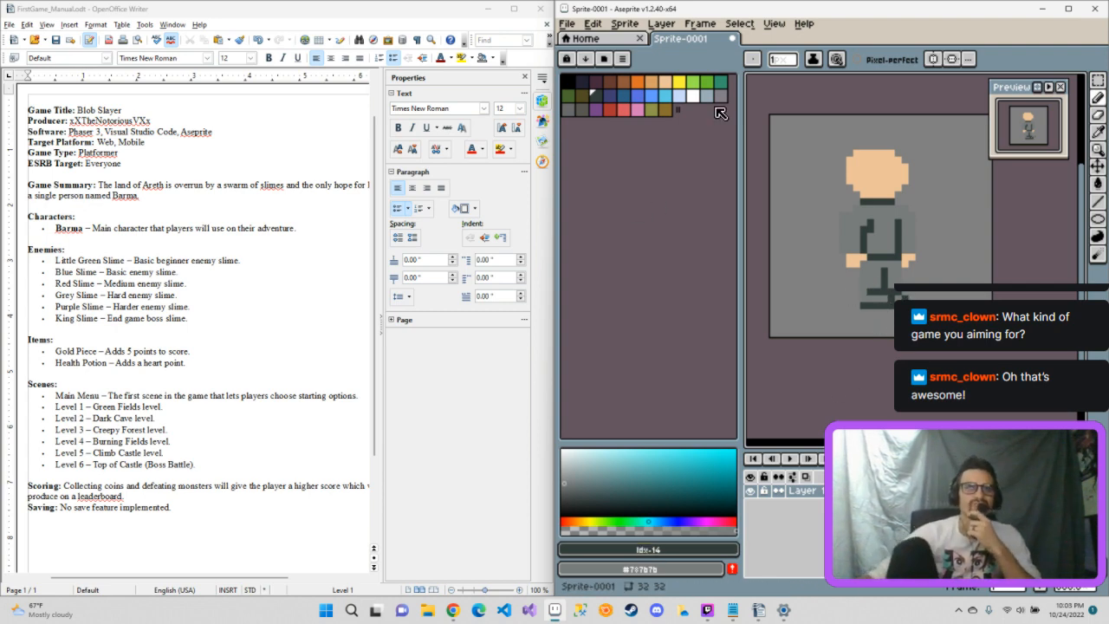
pyautogui.click(574, 494)
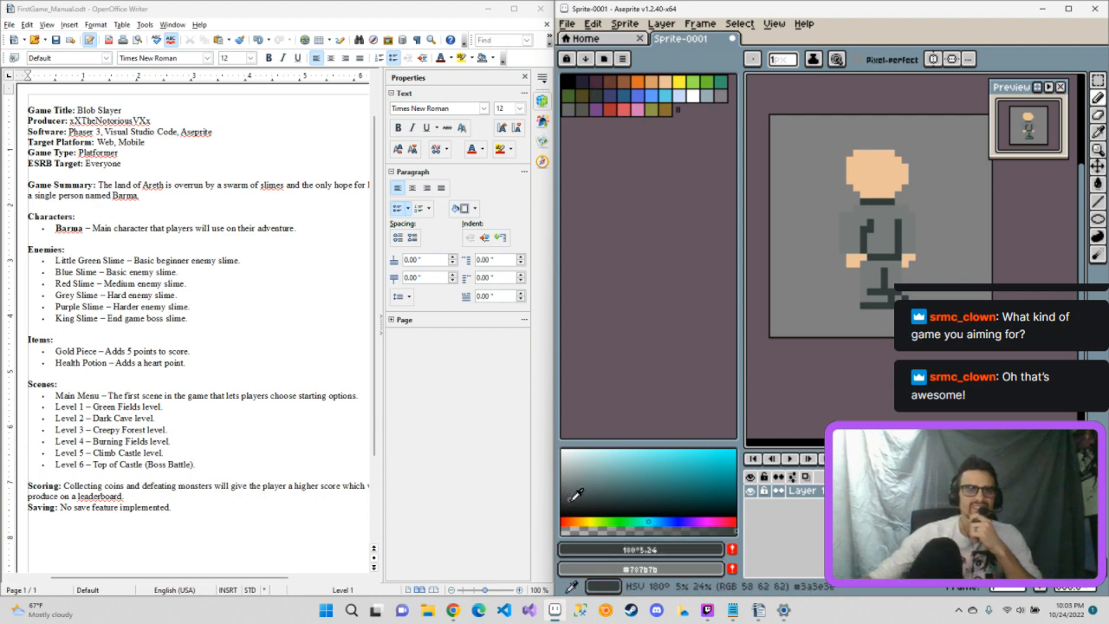
pyautogui.moveTo(574, 495); pyautogui.dragTo(567, 479)
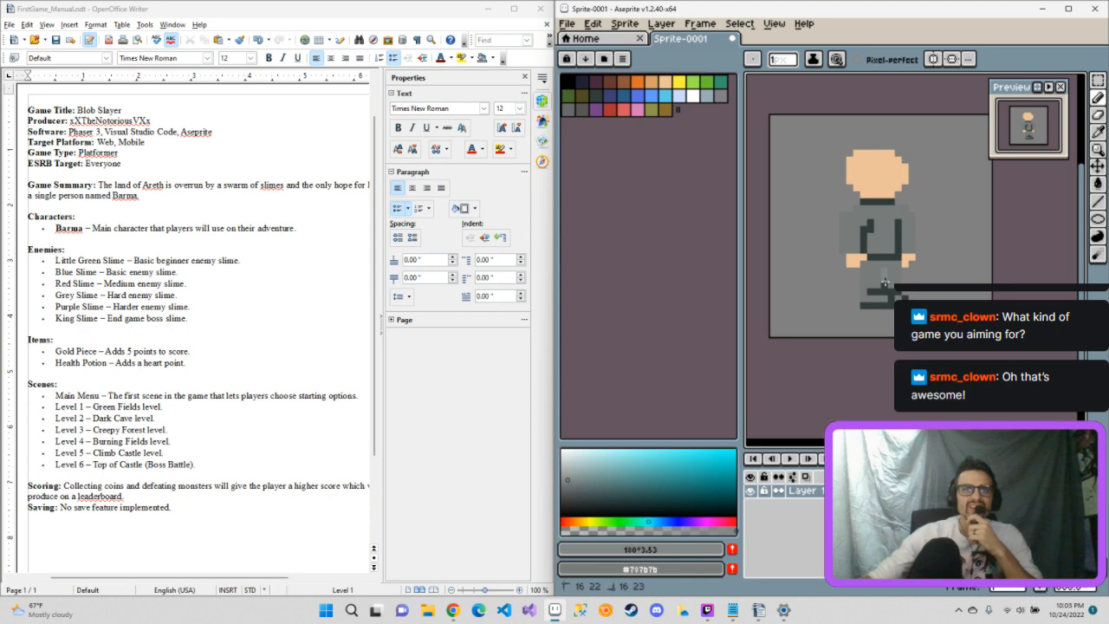
# Step: Select all dark outfit lines with the Magic Wand, fill them with palette index 24, and deselect using the Rectangular Marquee
pyautogui.click(1098, 80)
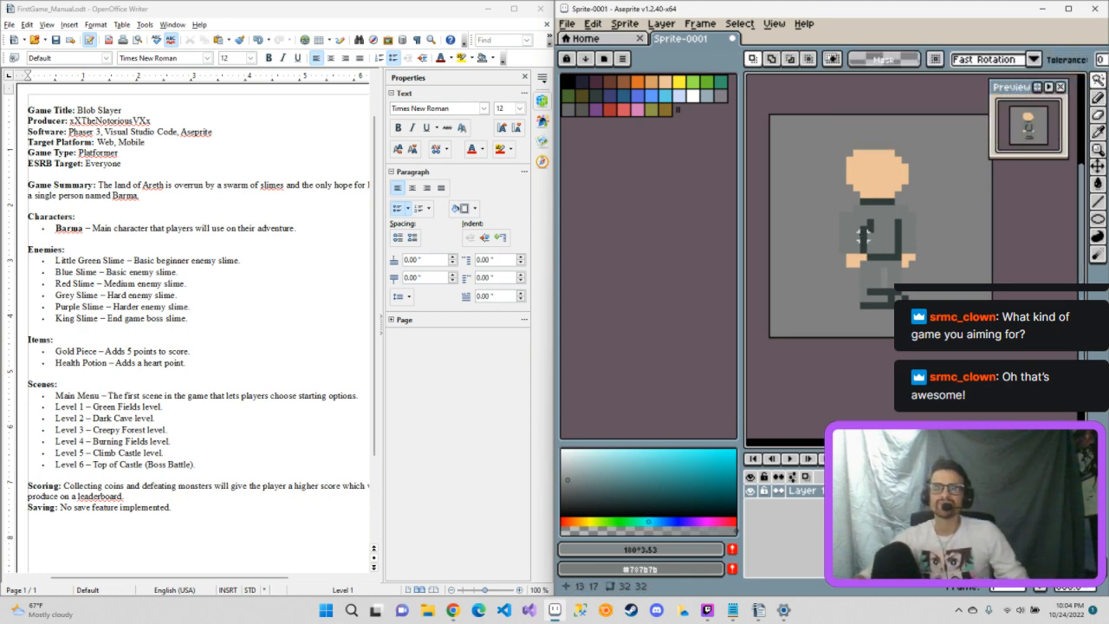
pyautogui.click(571, 110)
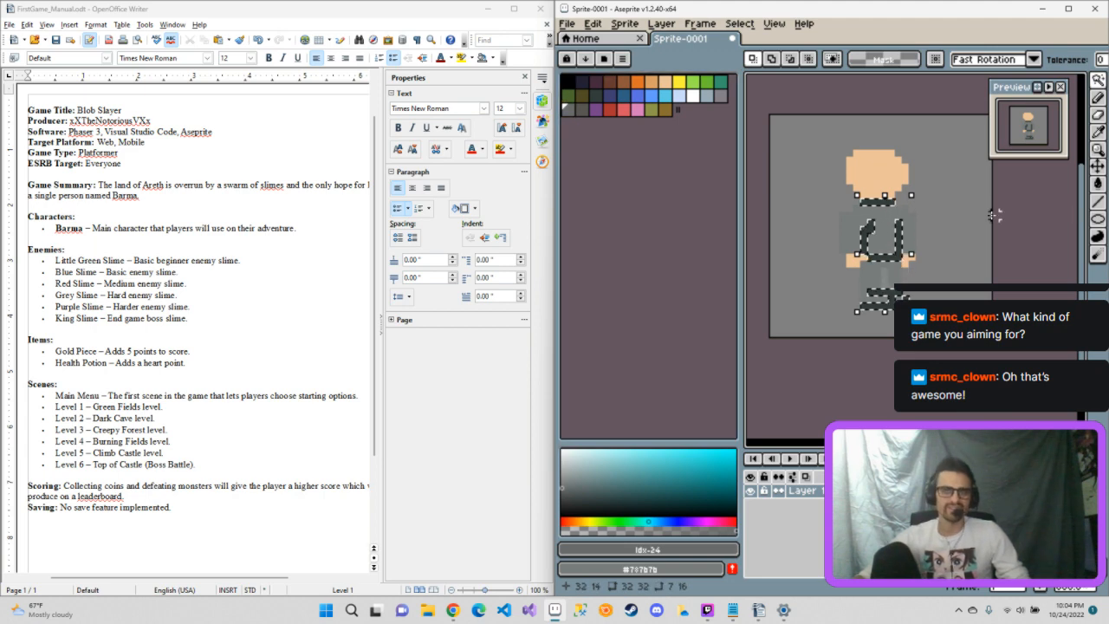
pyautogui.press('b')
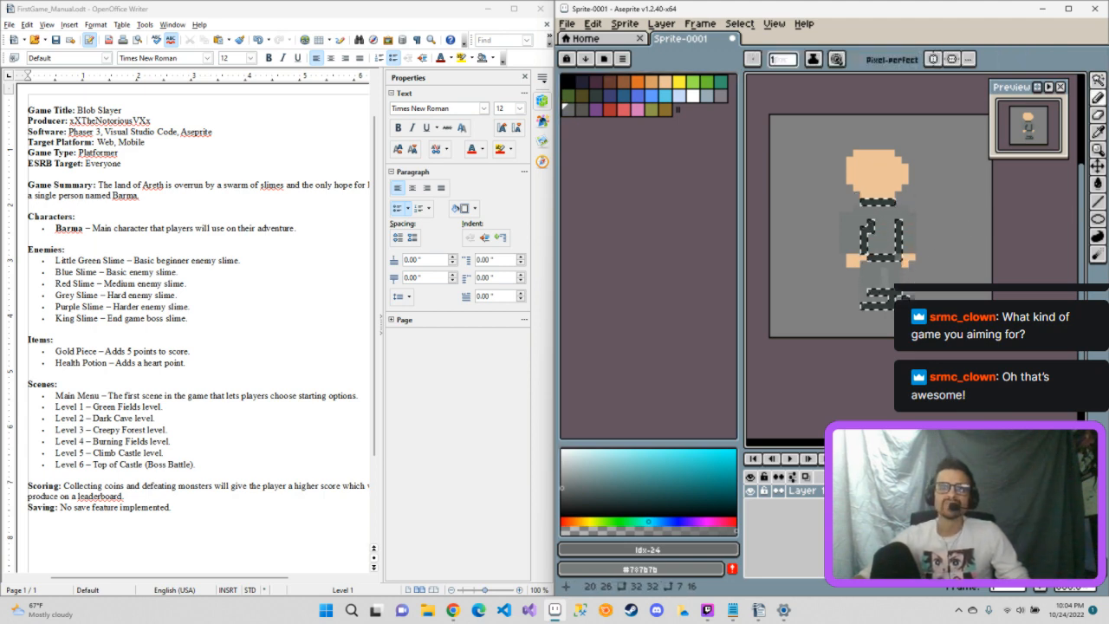
pyautogui.press('g')
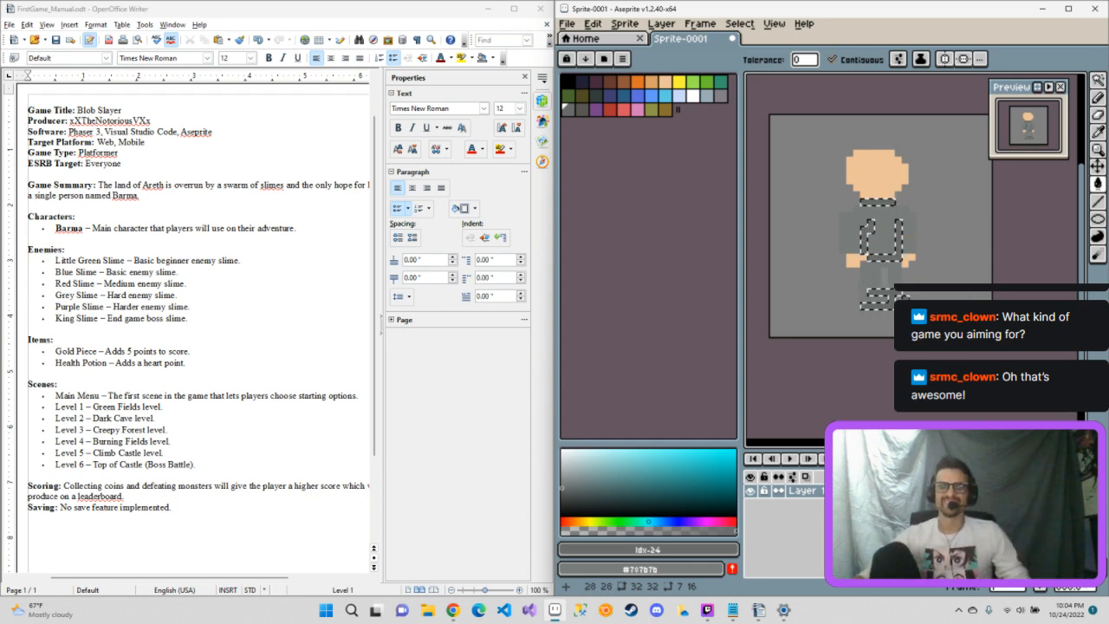
pyautogui.click(1097, 81)
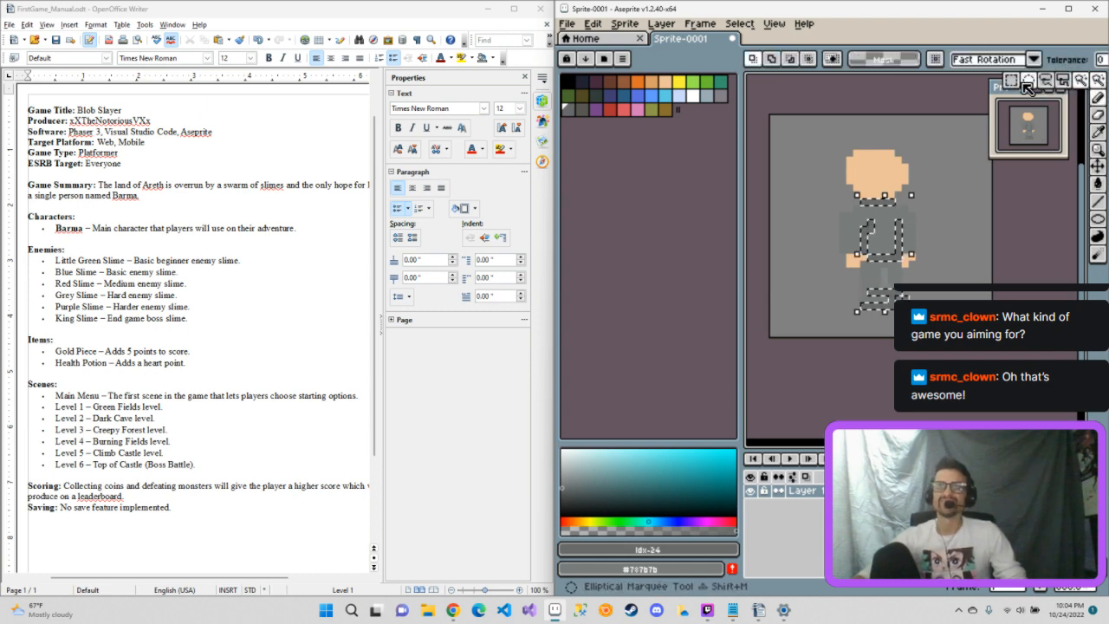
pyautogui.click(1011, 81)
pyautogui.click(947, 263)
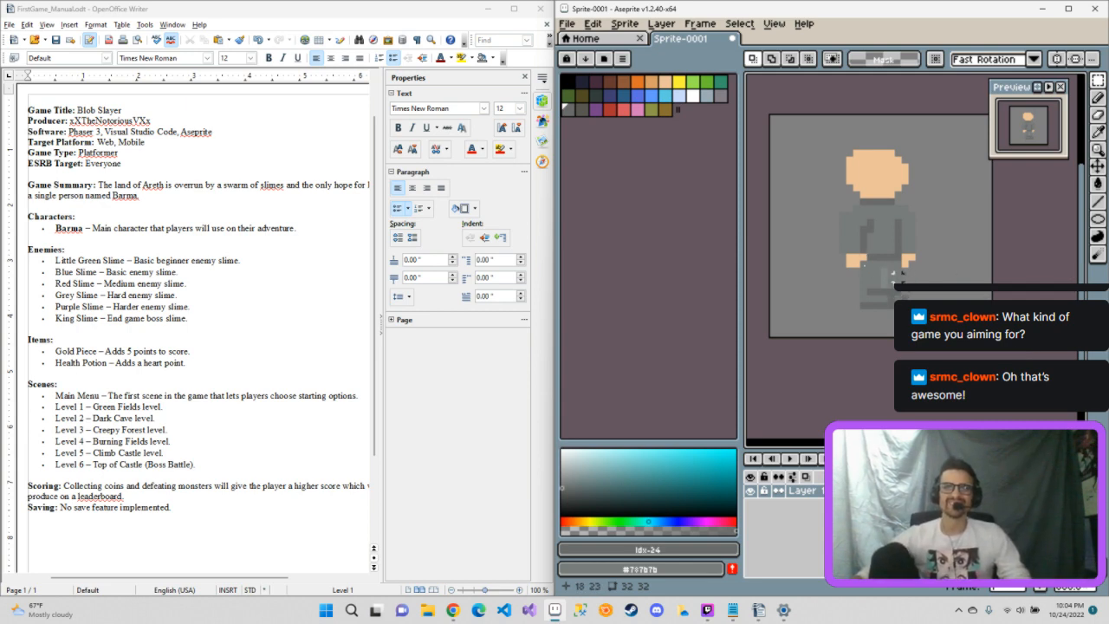
# Step: Paint two white eyes on the face with the Pencil in palette index 21 and trim them with skin colour #eec39a
pyautogui.press('b')
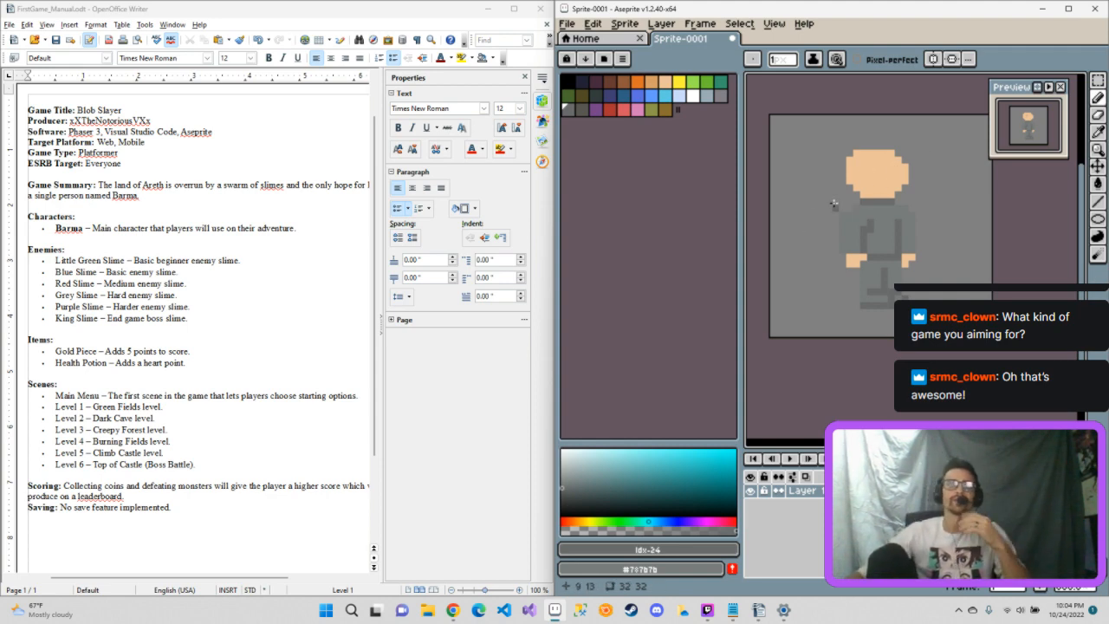
pyautogui.click(695, 98)
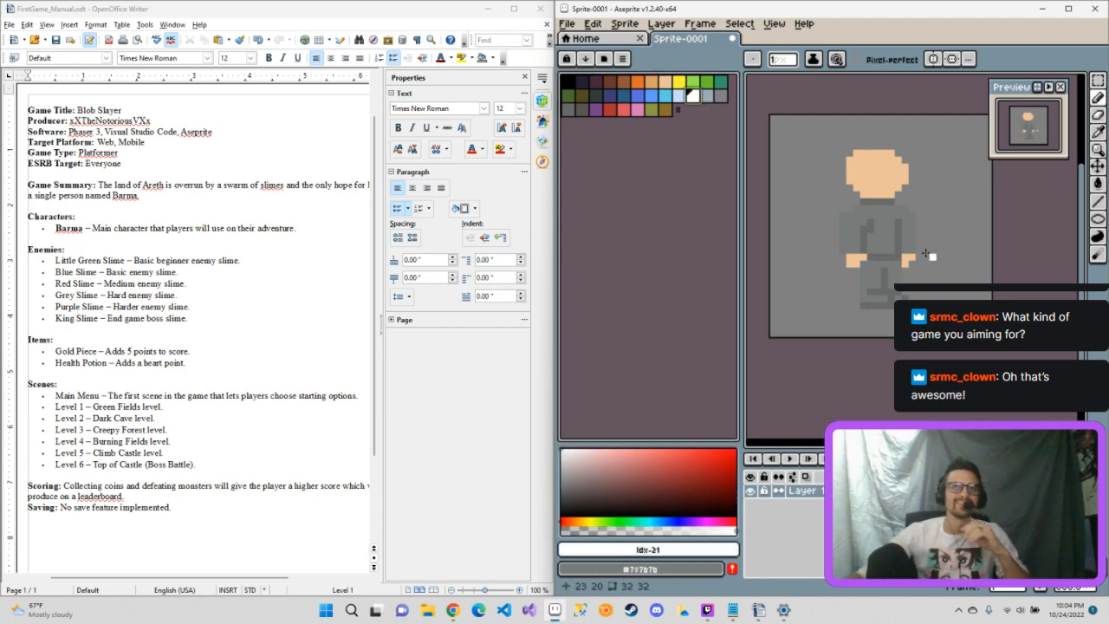
pyautogui.click(867, 169)
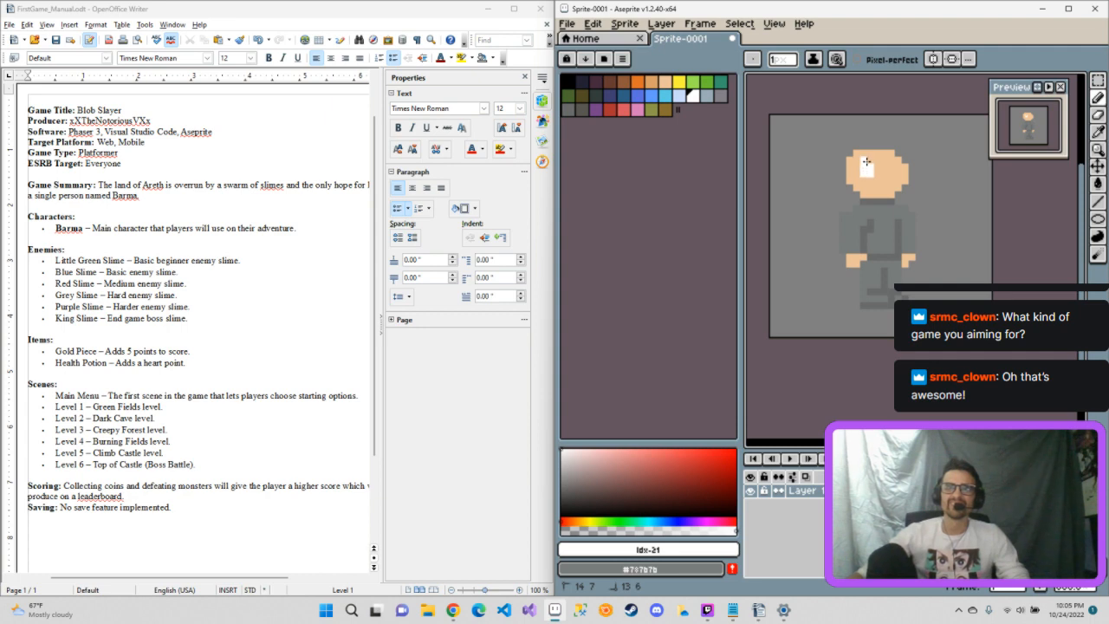
pyautogui.moveTo(866, 161); pyautogui.dragTo(891, 161)
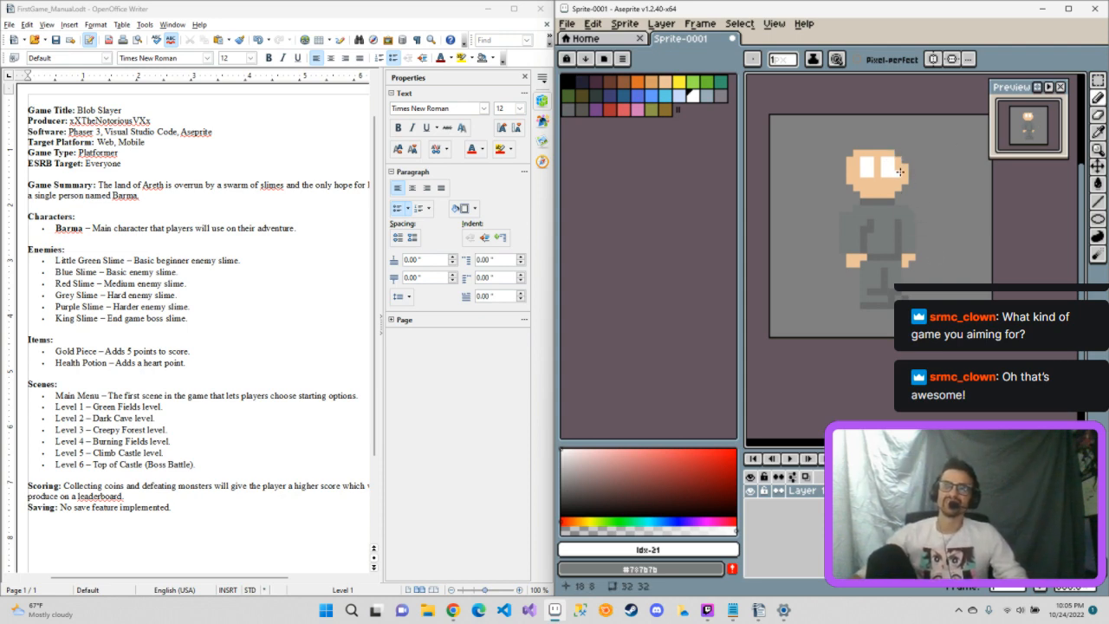
pyautogui.keyDown('alt'); pyautogui.click(901, 173); pyautogui.keyUp('alt')
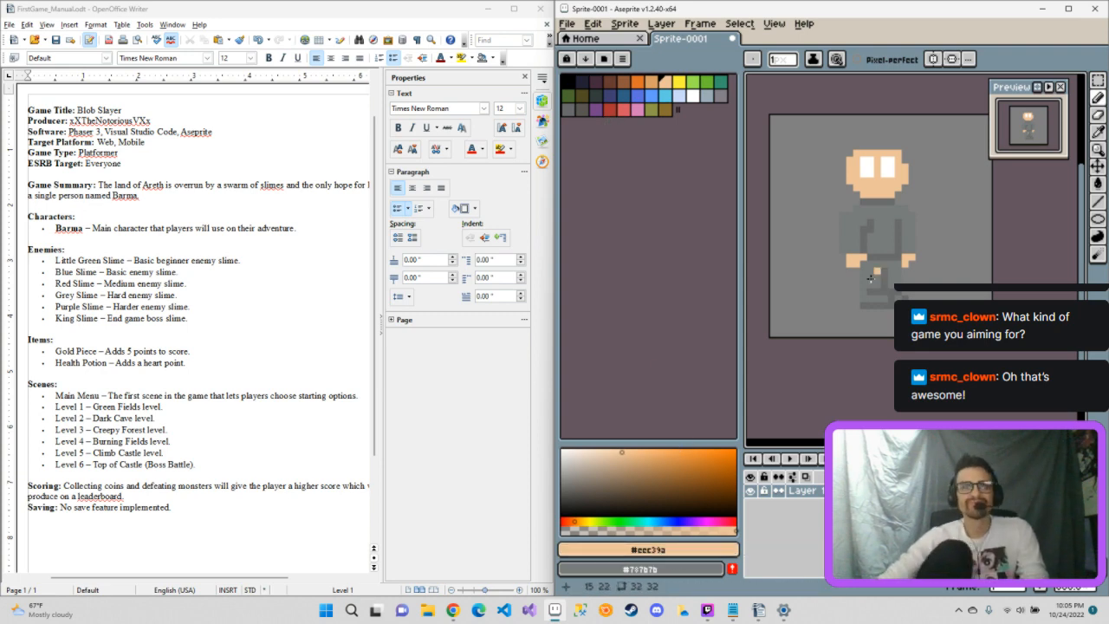
# Step: Add a one-pixel pupil to each white eye in black, palette index 0
pyautogui.click(572, 84)
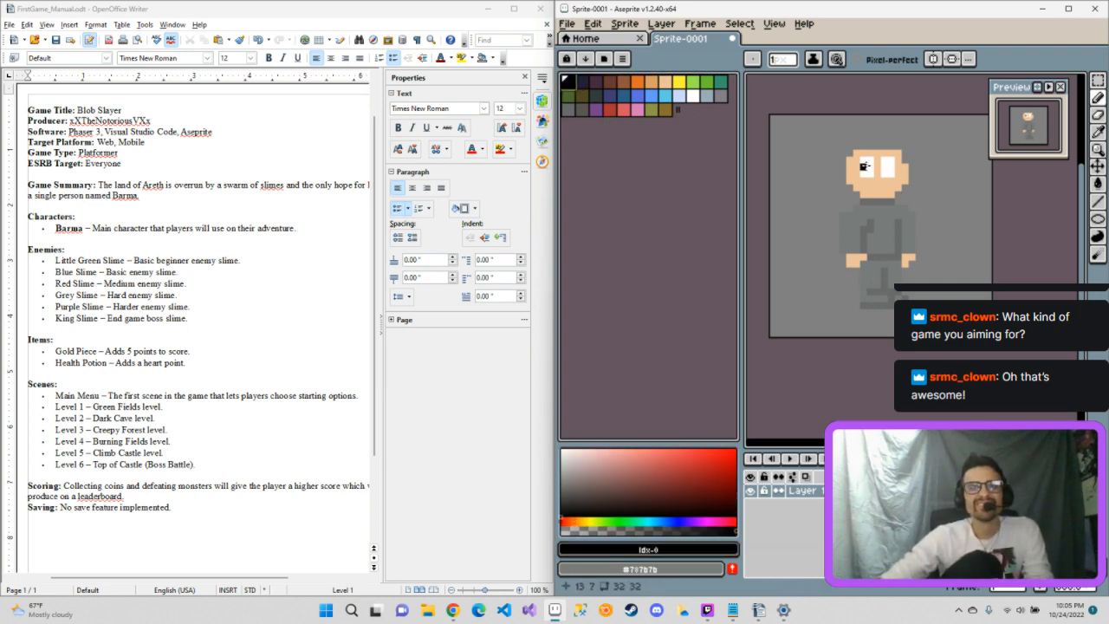
pyautogui.click(870, 167)
pyautogui.click(891, 166)
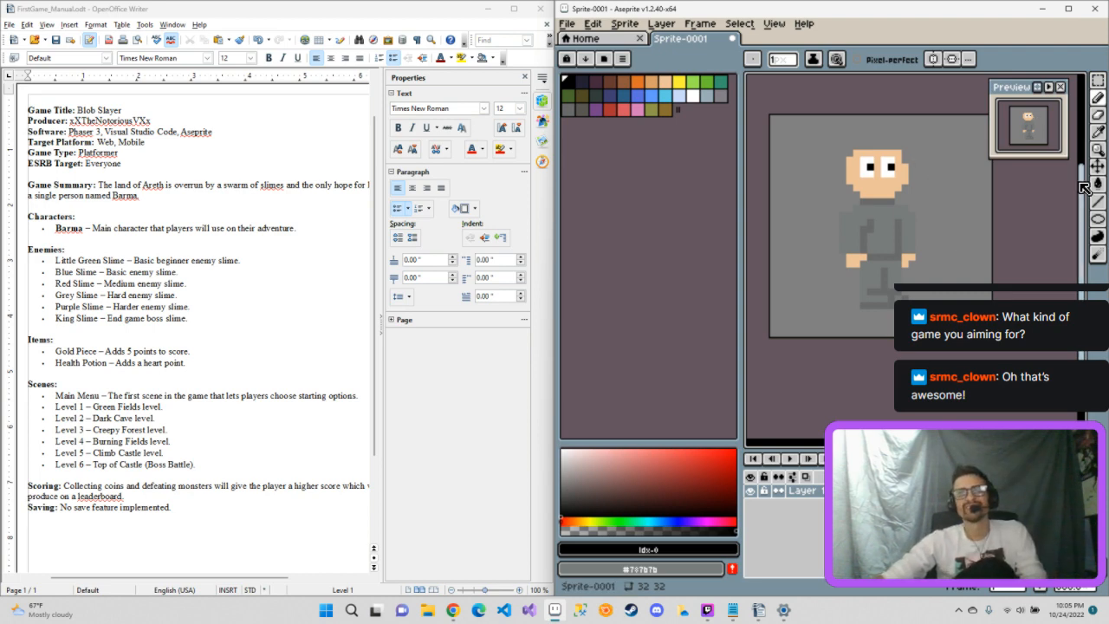
# Step: Erase the protruding pixels along the right side of the head and refill the gap at the mouth with skin colour #eec39a
pyautogui.press('e')
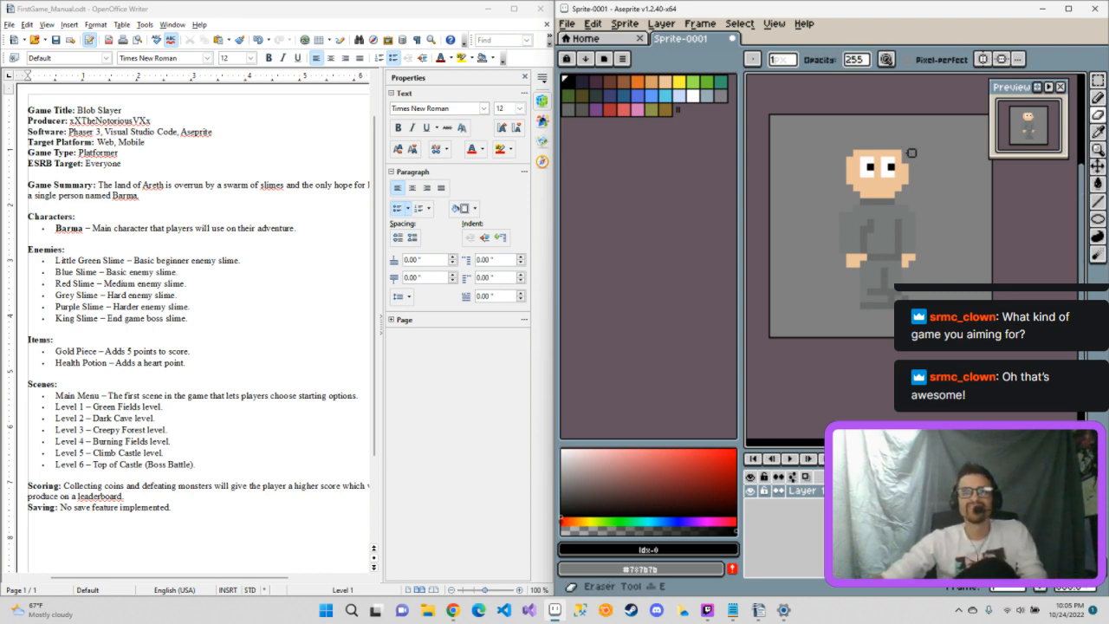
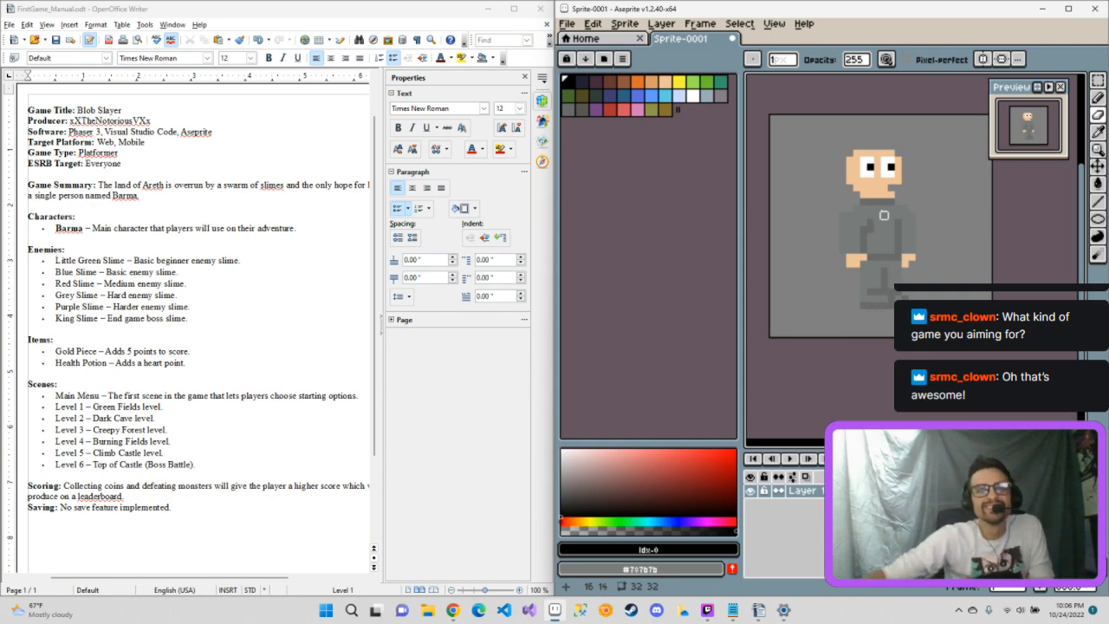
pyautogui.moveTo(893, 187); pyautogui.dragTo(856, 187)
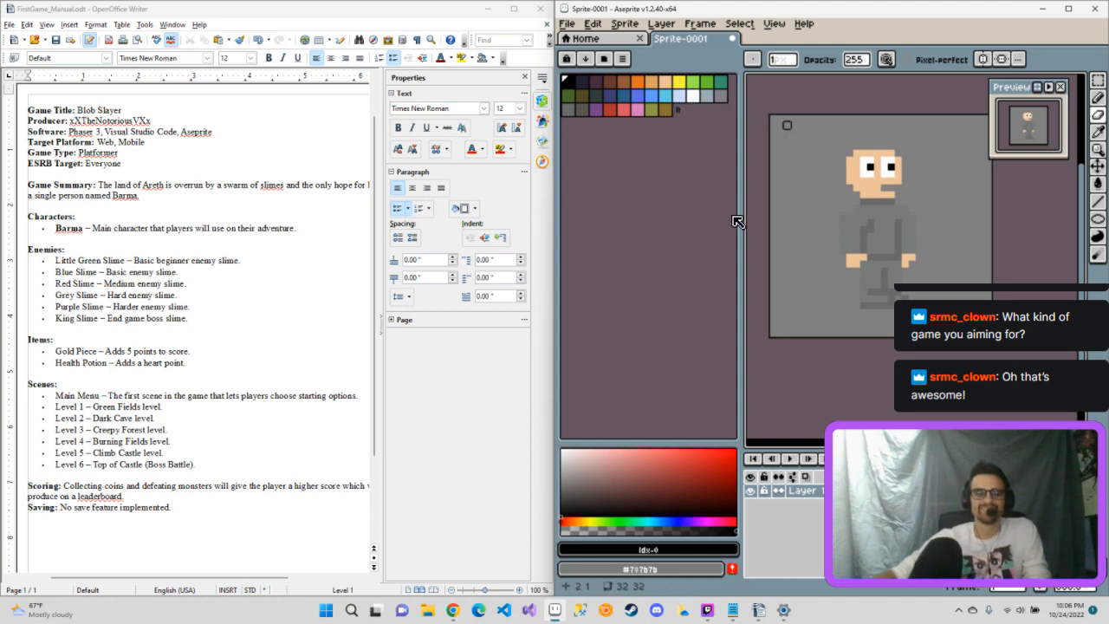
pyautogui.keyDown('alt'); pyautogui.click(875, 193); pyautogui.keyUp('alt')
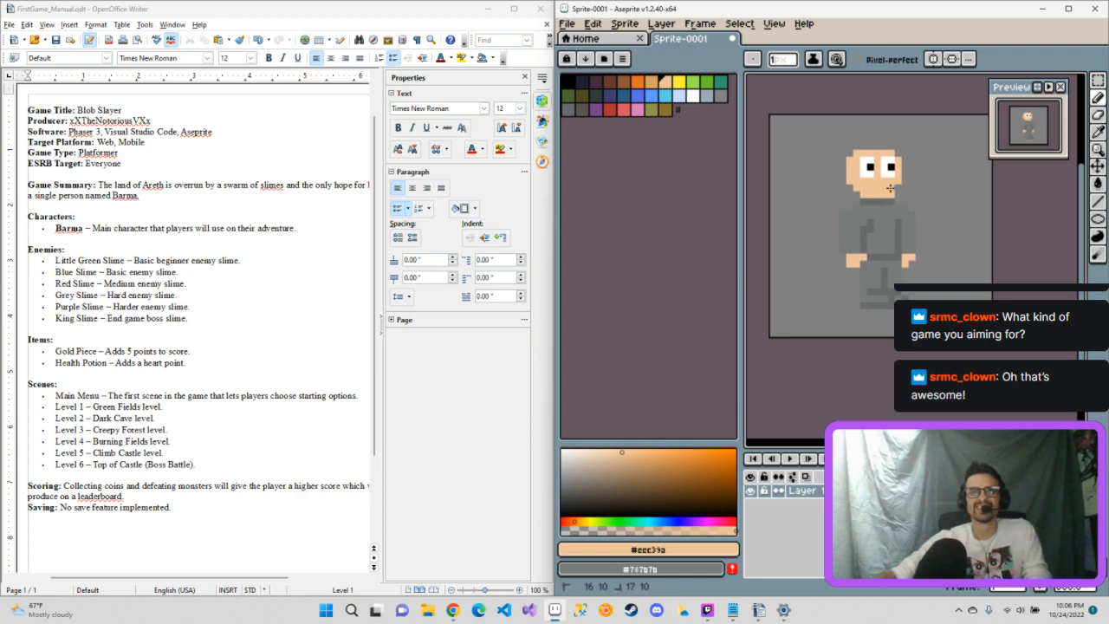
# Step: Draw a black mouth on the lower face, undoing the first attempt and redrawing it three pixels wide
pyautogui.click(576, 80)
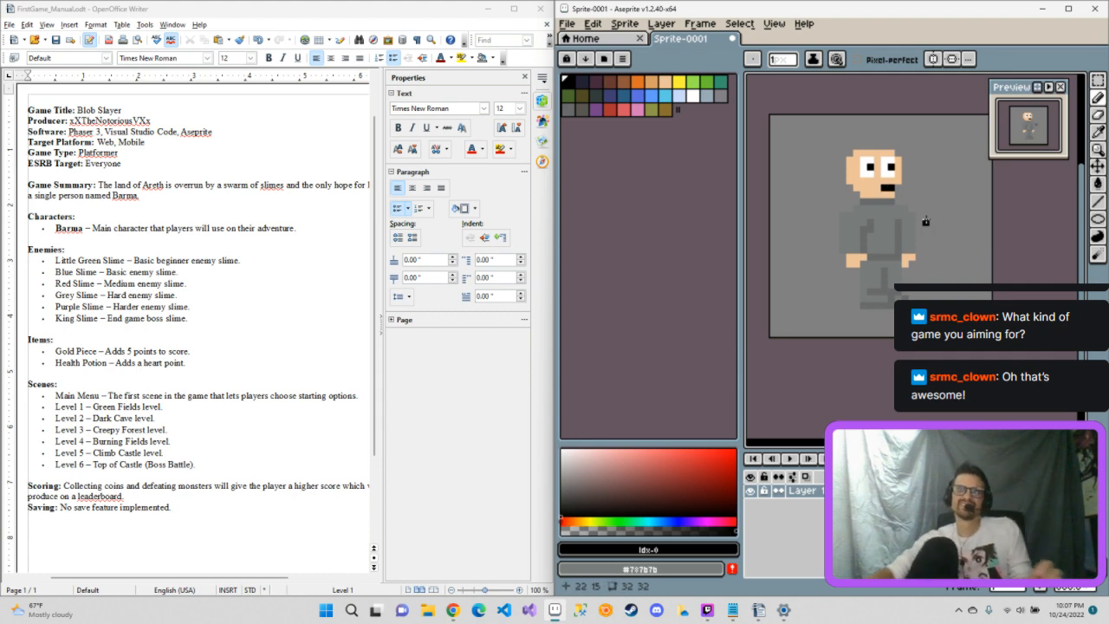
pyautogui.hotkey('ctrl', 'z')
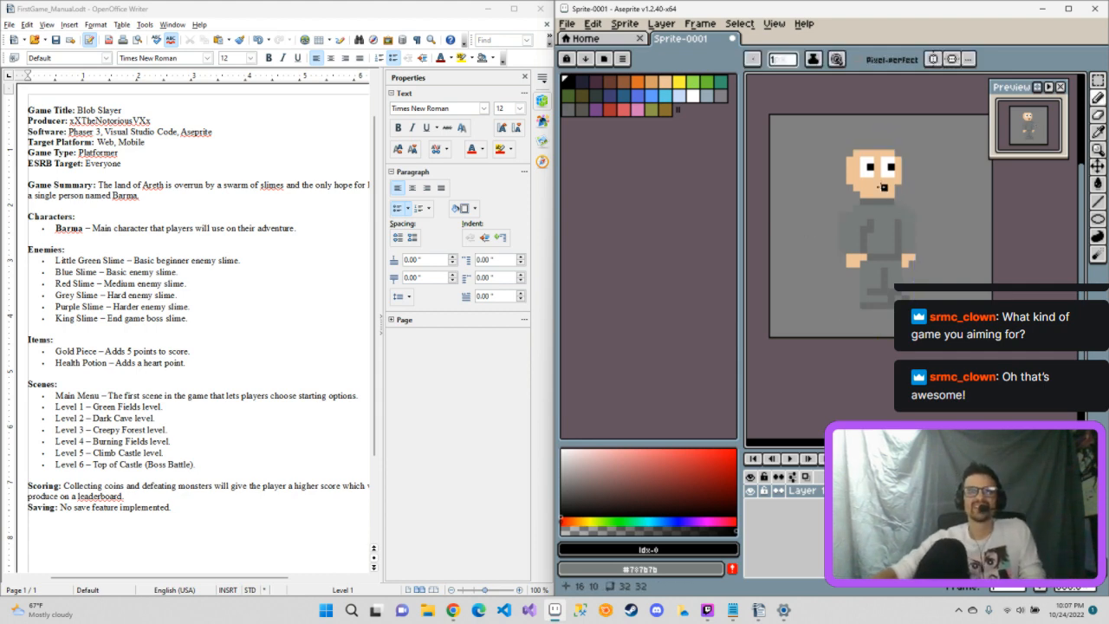
pyautogui.click(877, 187)
pyautogui.moveTo(877, 187); pyautogui.dragTo(892, 187)
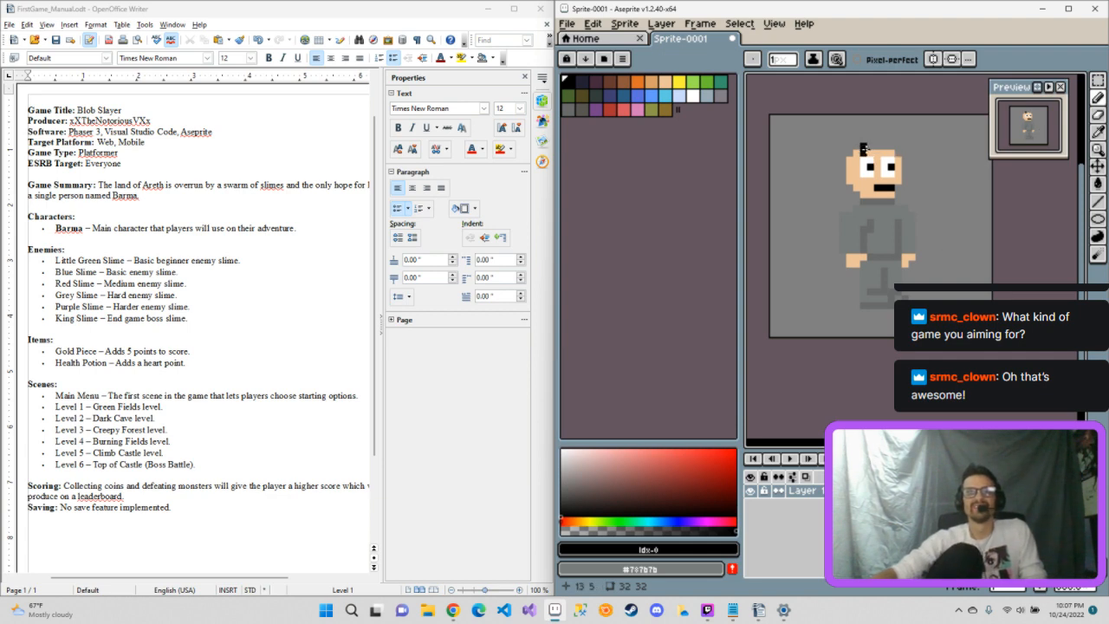
# Step: Draw black slanted eyebrows above both eyes and undo the stray pixel beside the shoulder
pyautogui.click(863, 147)
pyautogui.click(887, 146)
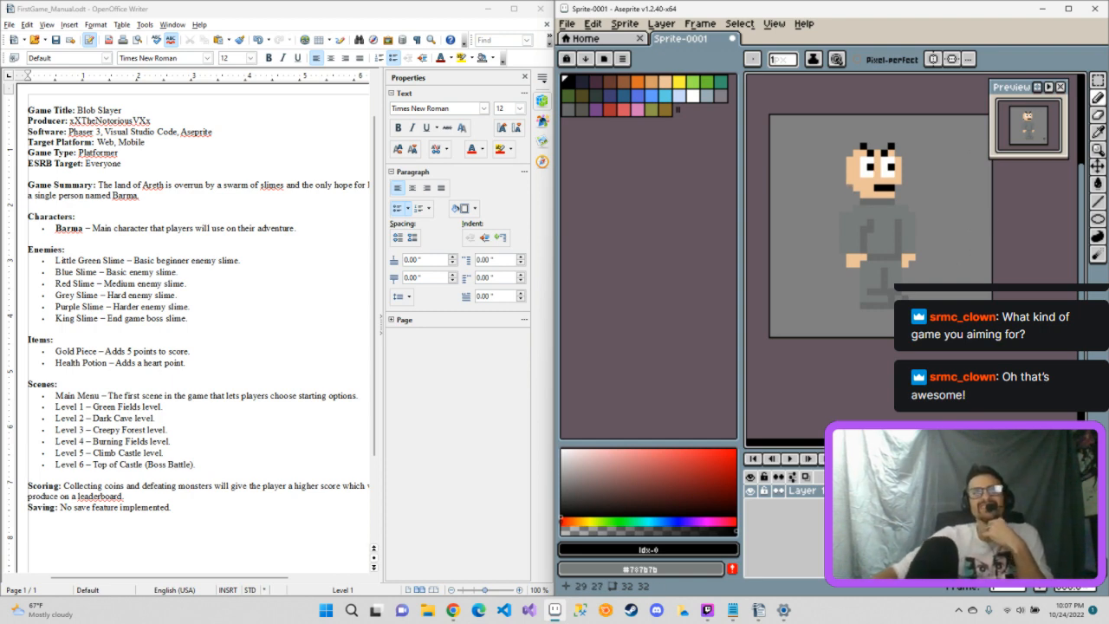
pyautogui.click(919, 202)
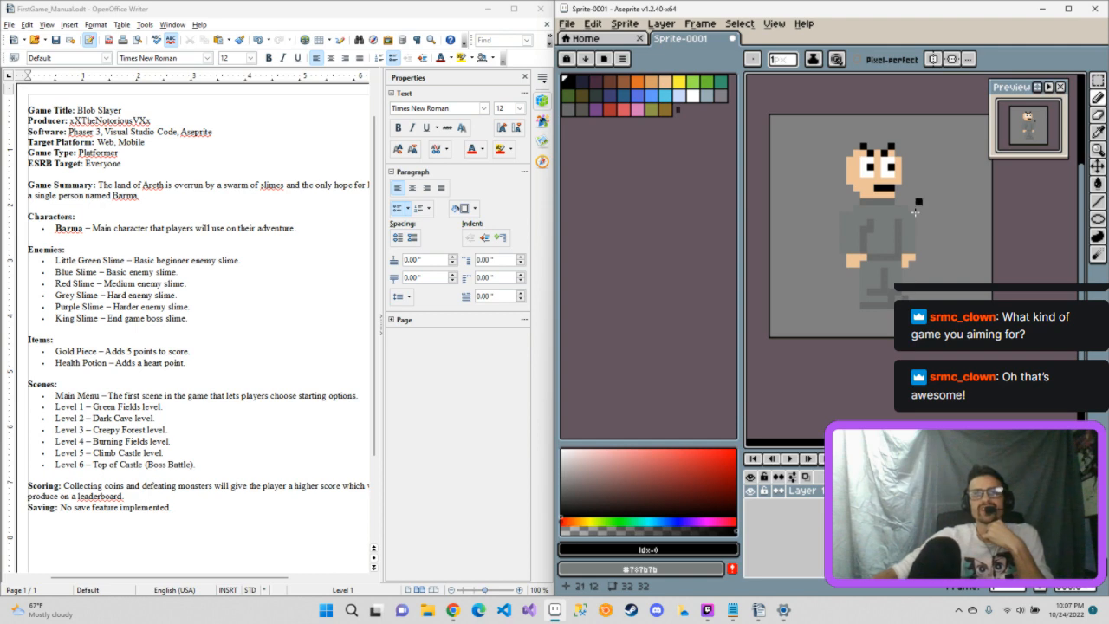
pyautogui.hotkey('ctrl', 'z')
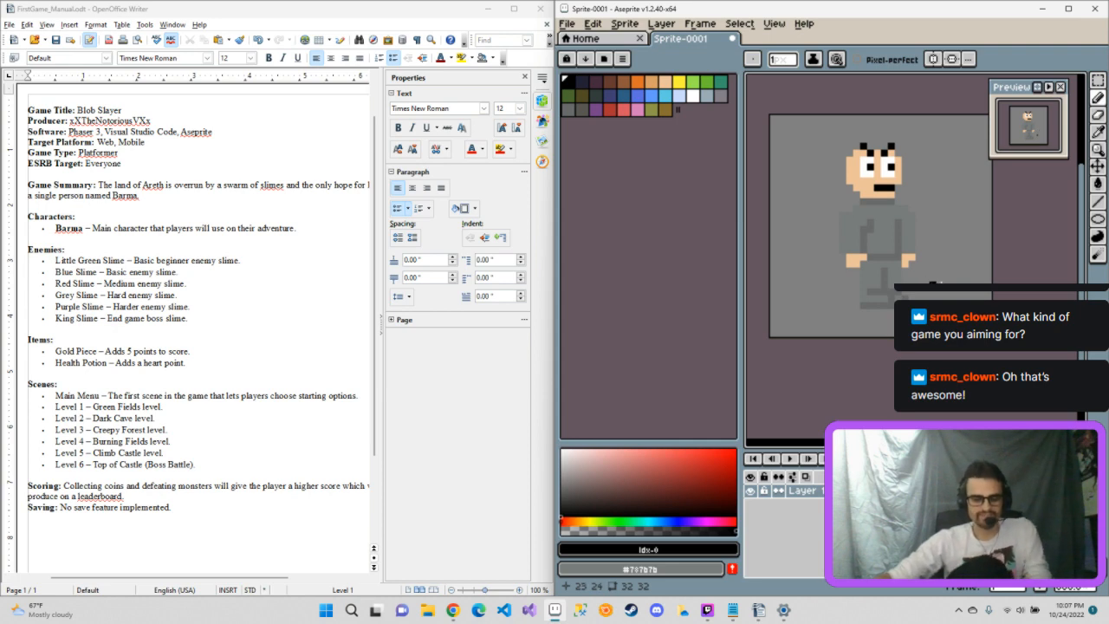
# Step: Touch up the face with the sampled skin colour #eec39a and trim the outer shoulder corners with the Eraser
pyautogui.press('i')
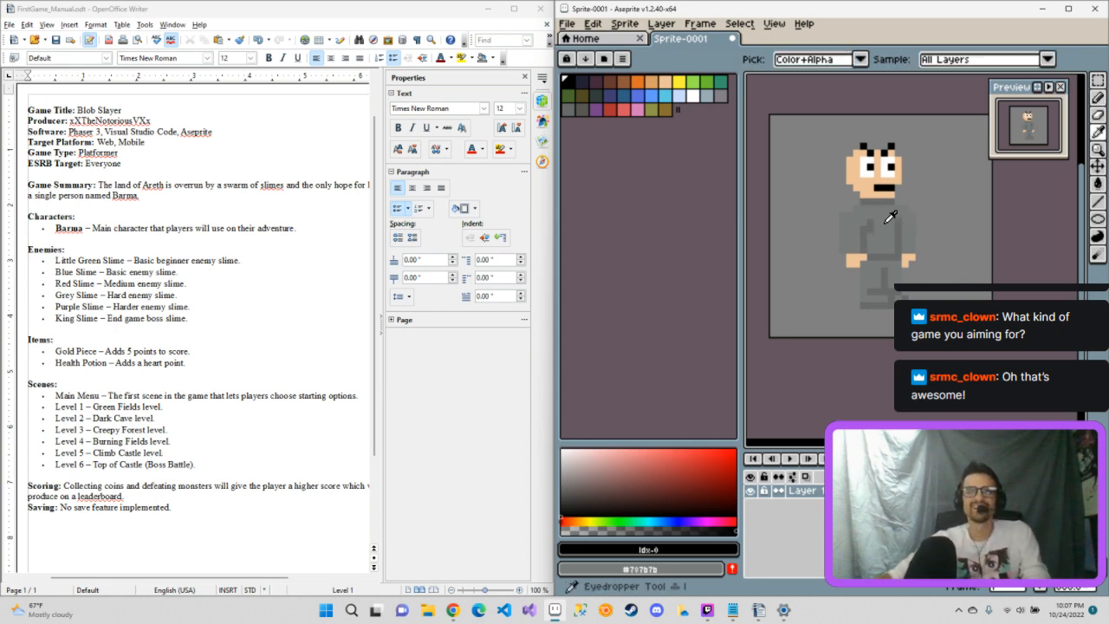
pyautogui.click(890, 218)
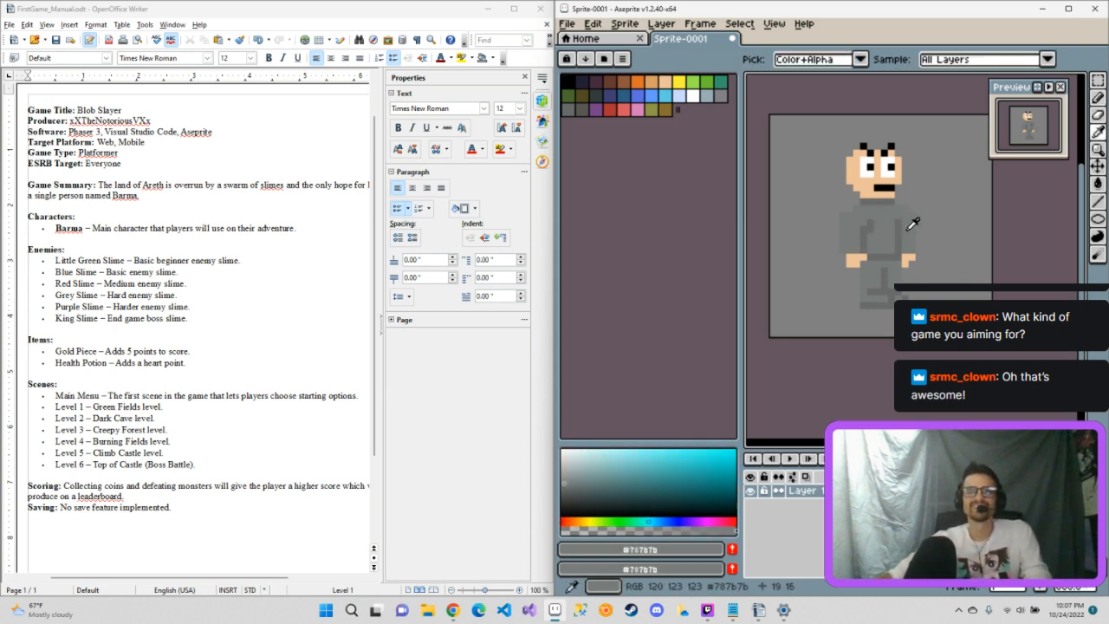
pyautogui.click(871, 175)
pyautogui.press('b')
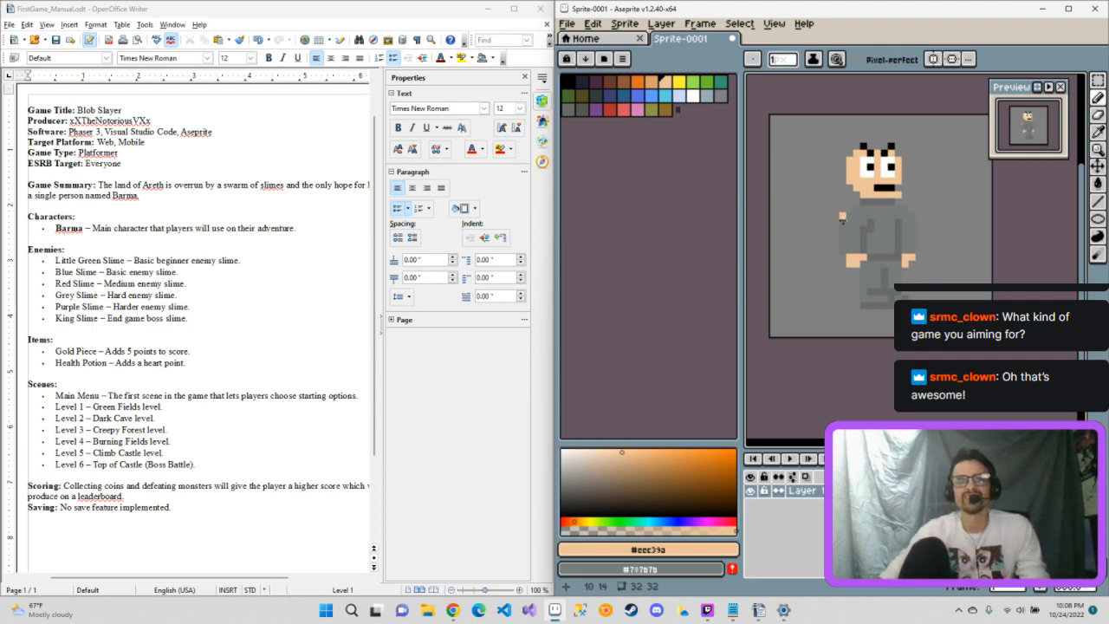
pyautogui.press('e')
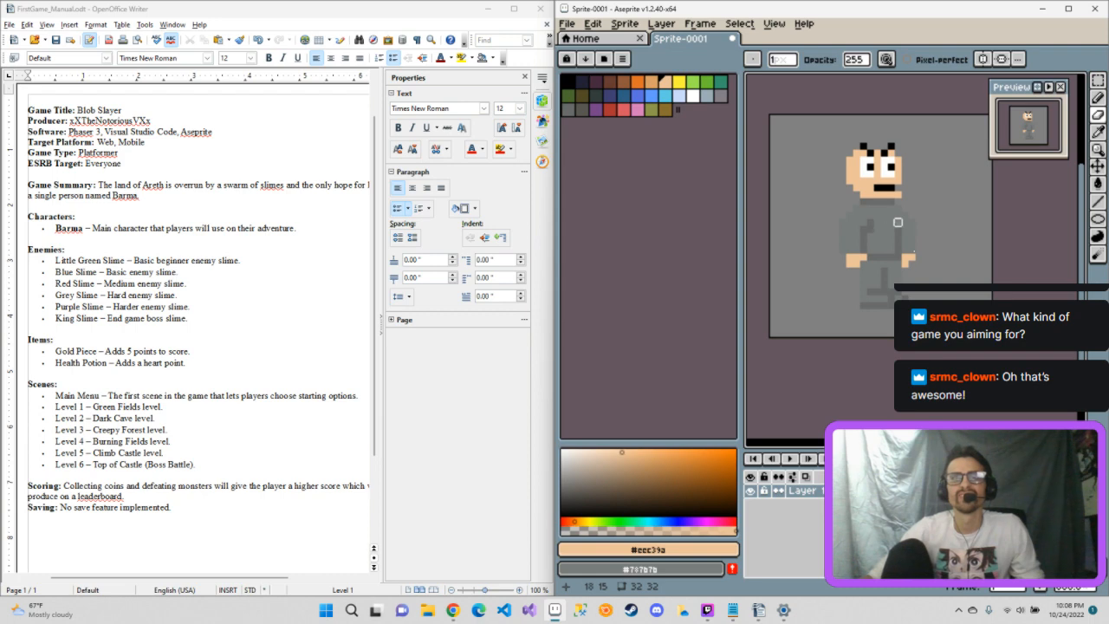
# Step: Outline the torso and legs with the sampled outfit grey #696a6a, and undo the outline strokes on the legs
pyautogui.press('b')
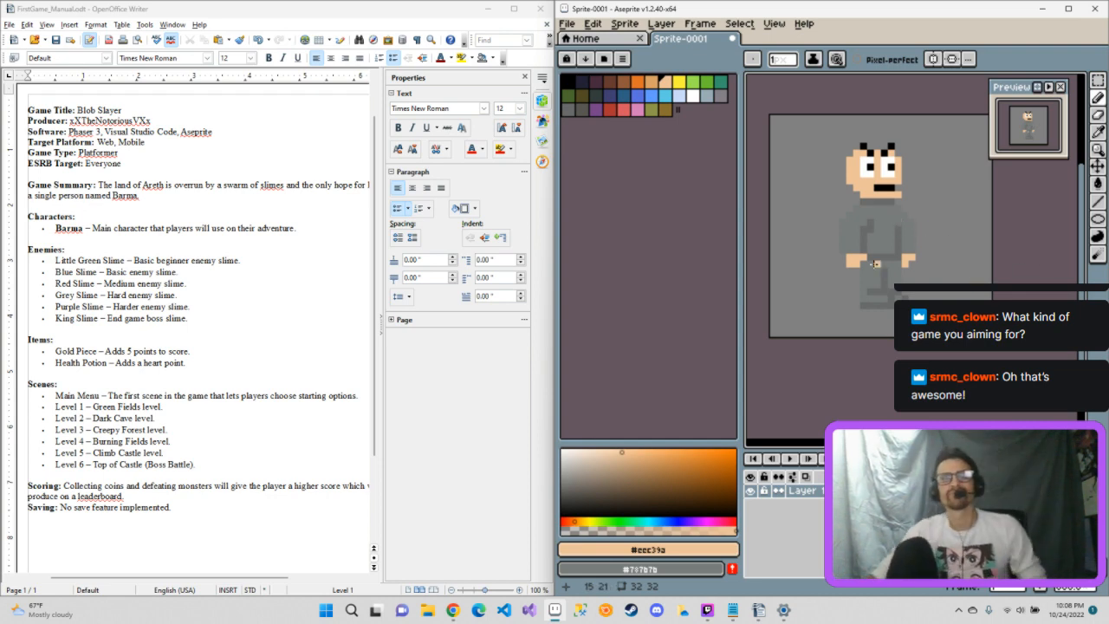
pyautogui.press('i')
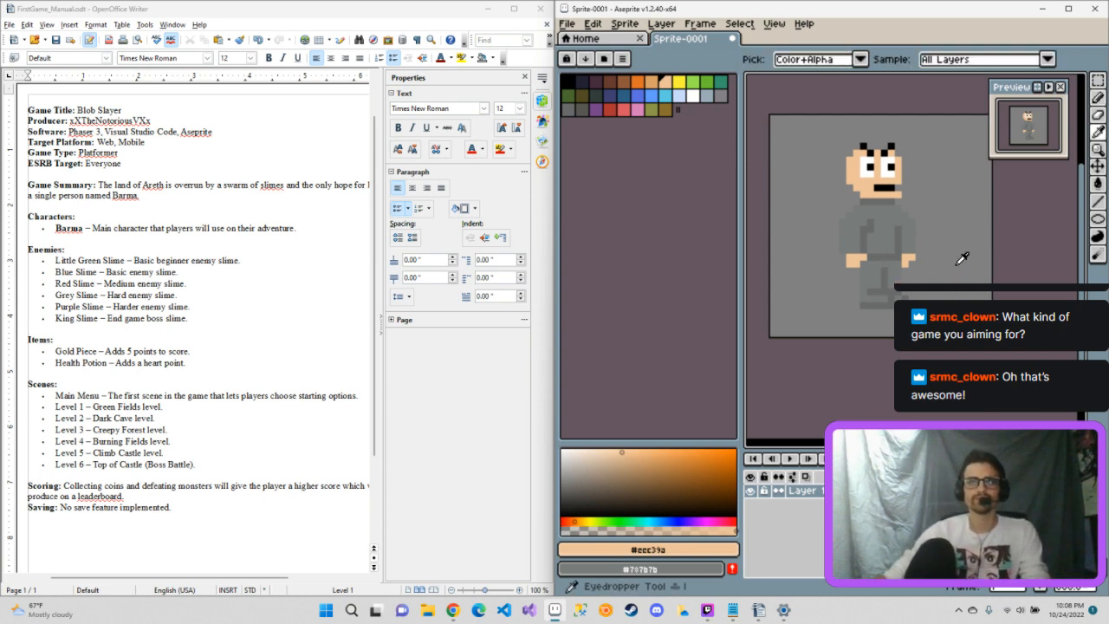
pyautogui.click(885, 287)
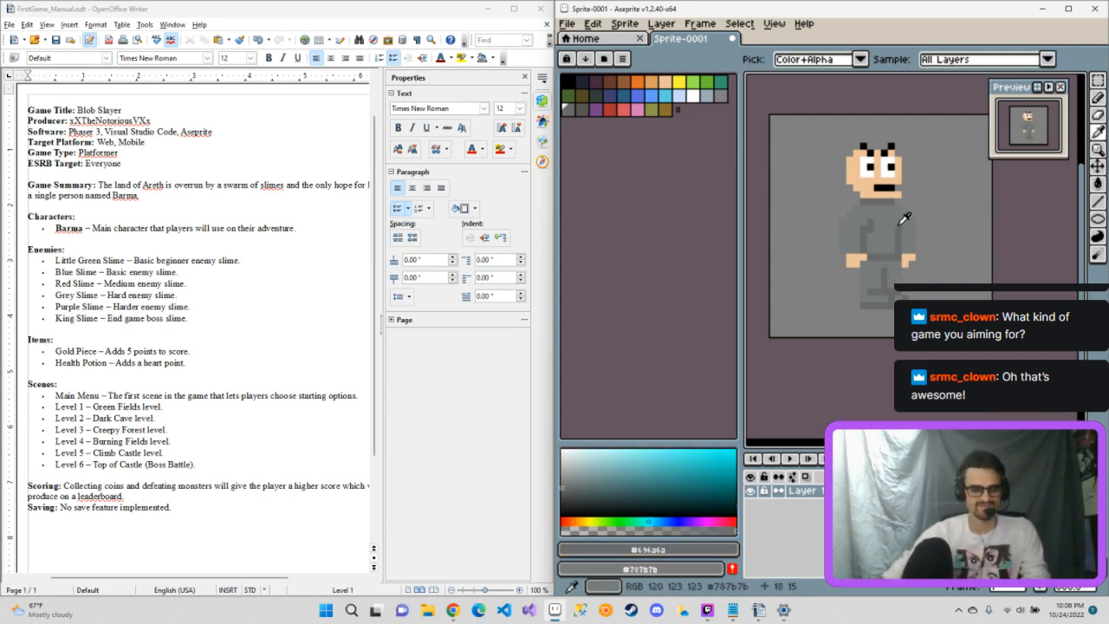
pyautogui.press('b')
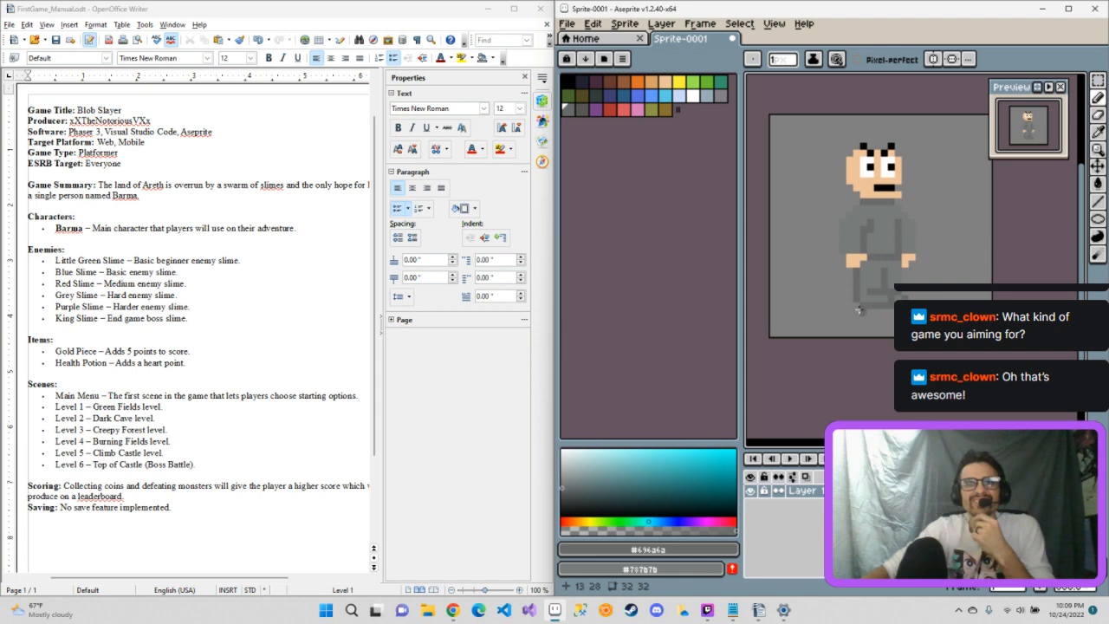
pyautogui.click(903, 276)
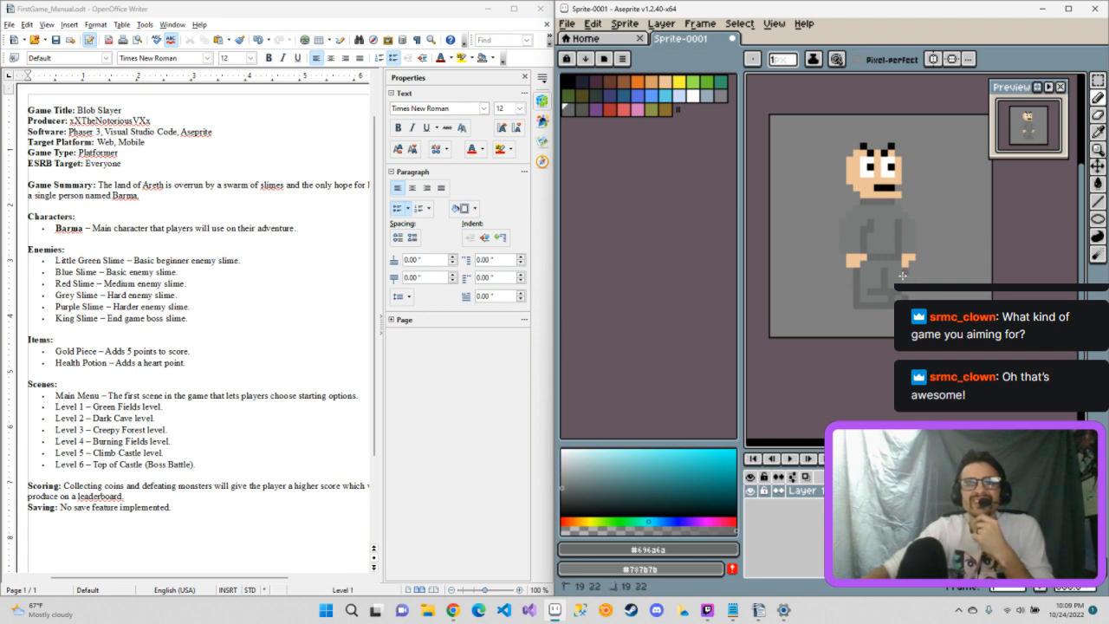
pyautogui.moveTo(902, 275); pyautogui.dragTo(903, 296)
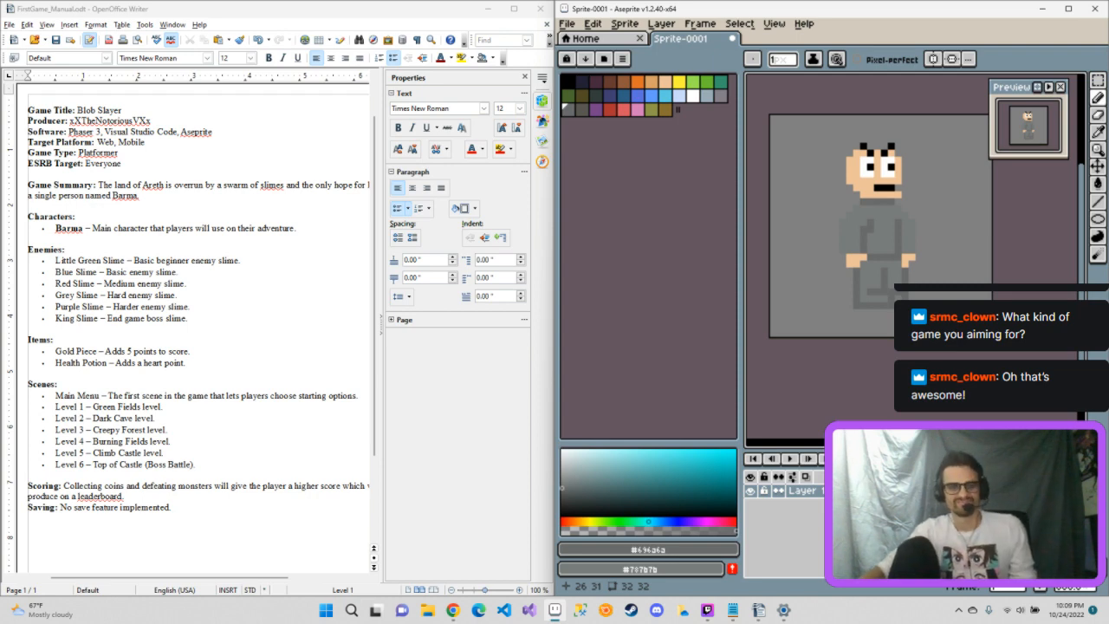
pyautogui.hotkey('ctrl', 'z')
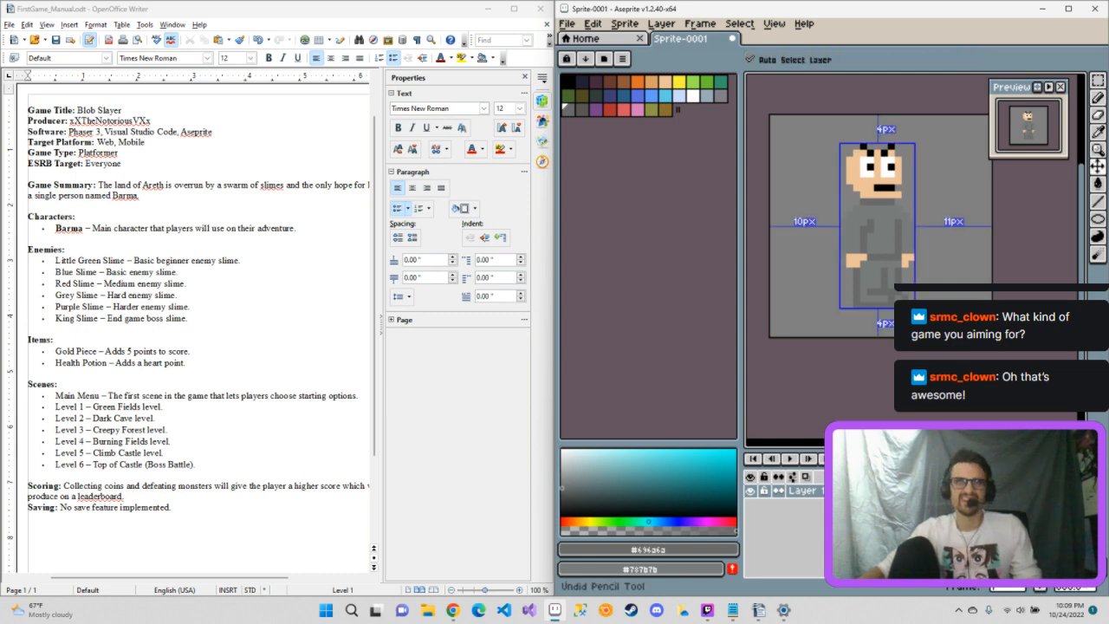
pyautogui.hotkey('ctrl', 'z')
pyautogui.hotkey('ctrl', 'z')
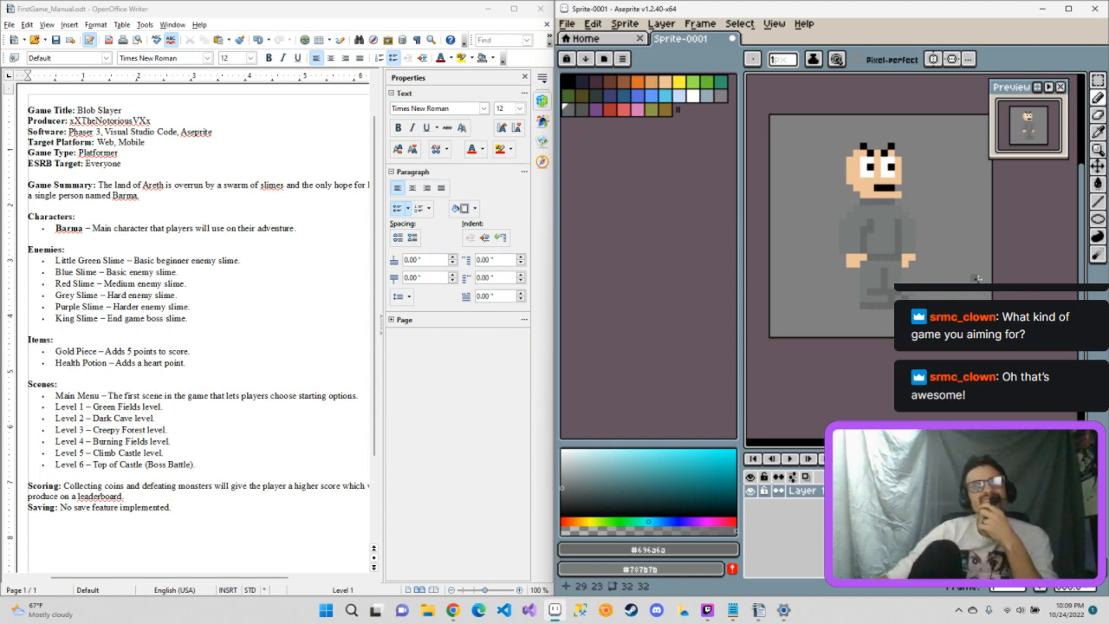
# Step: Complete the dark grey #696a6a lines on the torso and fill the enclosed torso area with the Paint Bucket
pyautogui.scroll(1, 946, 269)
pyautogui.scroll(-1, 945, 269)
pyautogui.scroll(4, 995, 303)
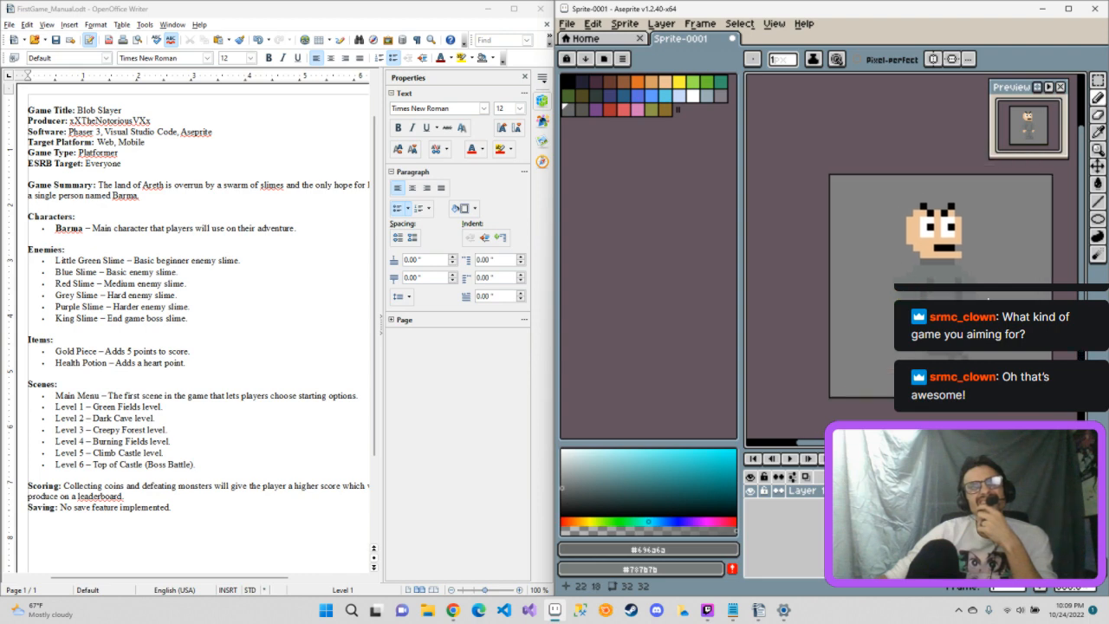
pyautogui.scroll(-4, 926, 279)
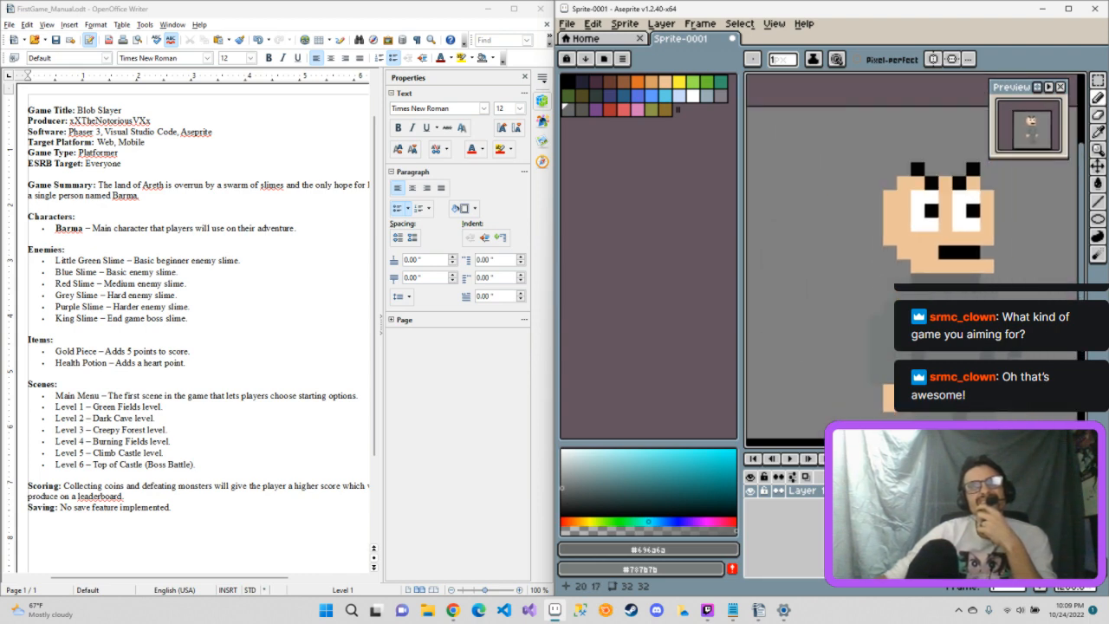
pyautogui.scroll(2, 927, 279)
pyautogui.moveTo(926, 279)
pyautogui.mouseDown()
pyautogui.moveTo(899, 299)
pyautogui.moveTo(930, 290)
pyautogui.mouseUp()
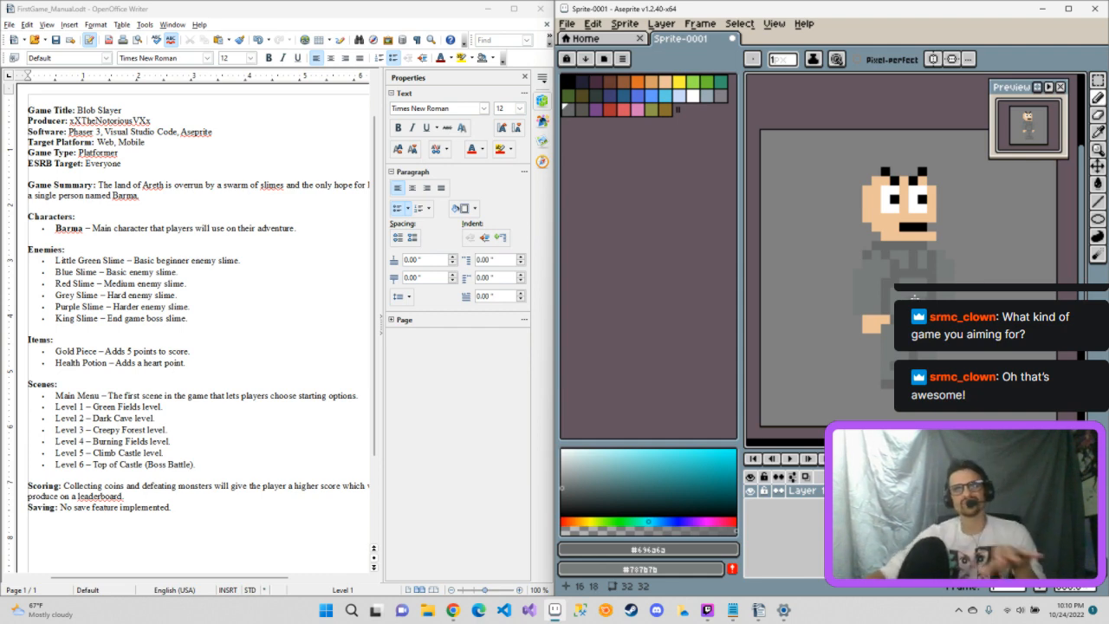
pyautogui.press('g')
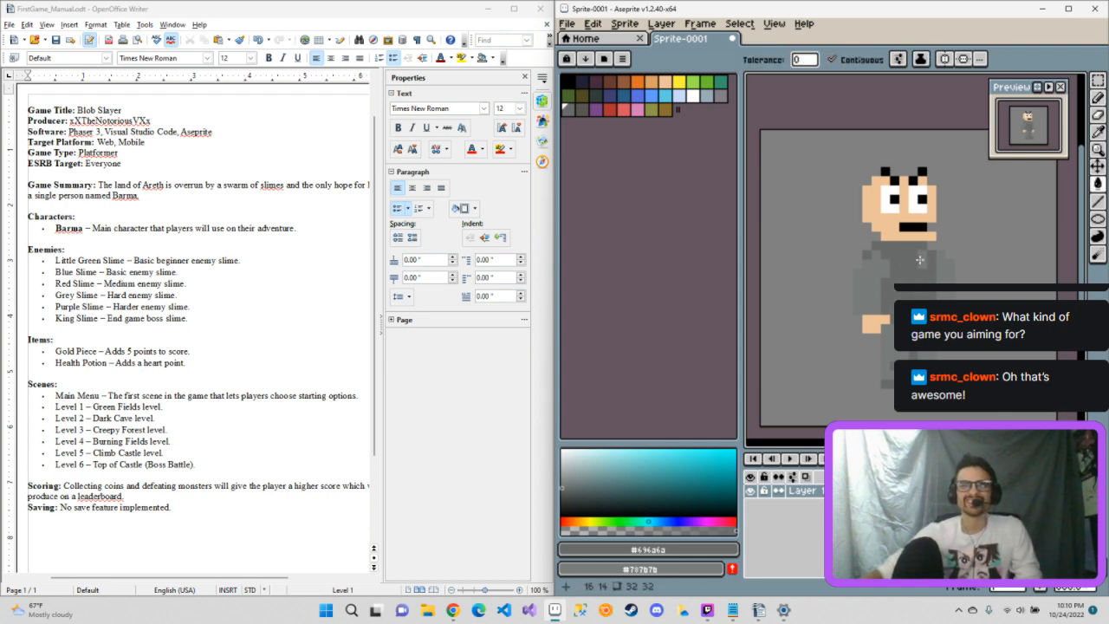
# Step: Try filling the rear sleeve with the dark grey #696a6a, undoing each fill
pyautogui.click(875, 261)
pyautogui.hotkey('ctrl', 'z')
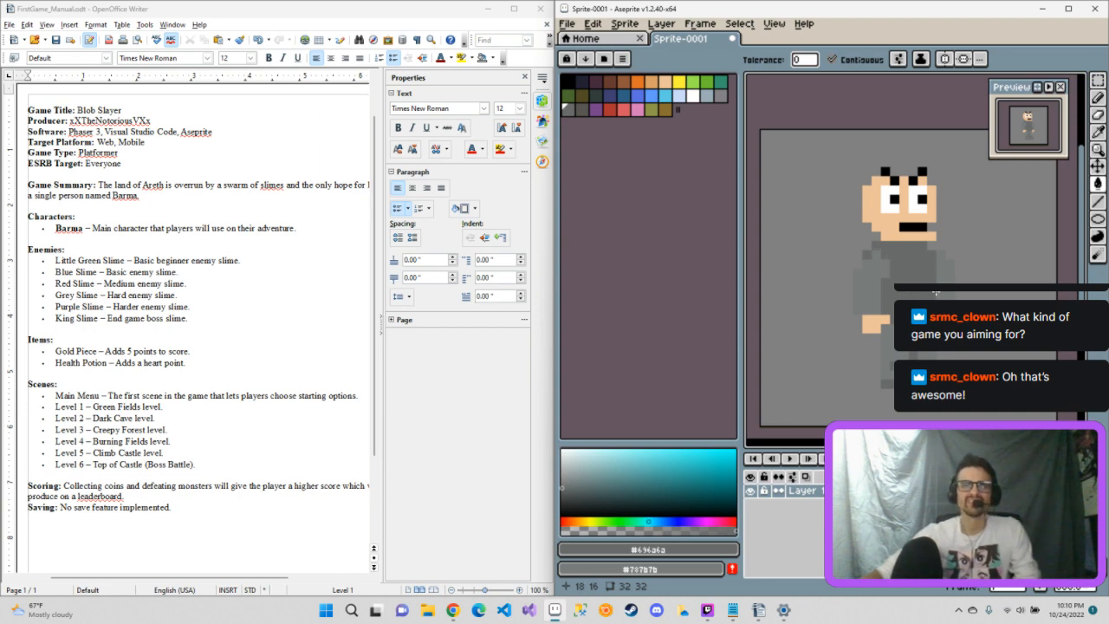
pyautogui.click(877, 260)
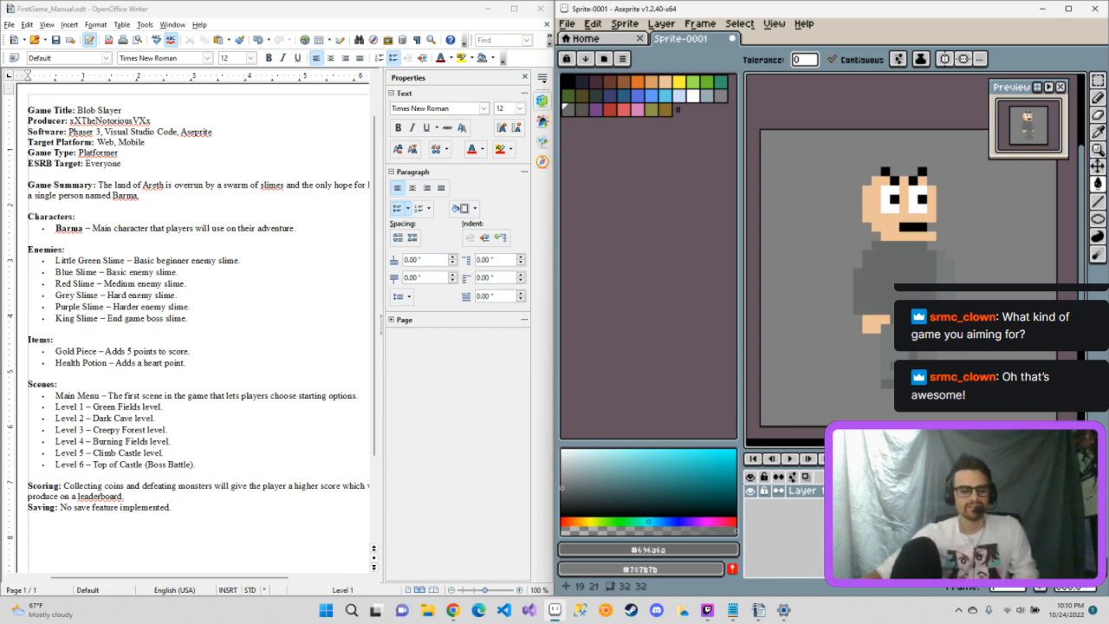
pyautogui.hotkey('ctrl', 'z')
pyautogui.press('b')
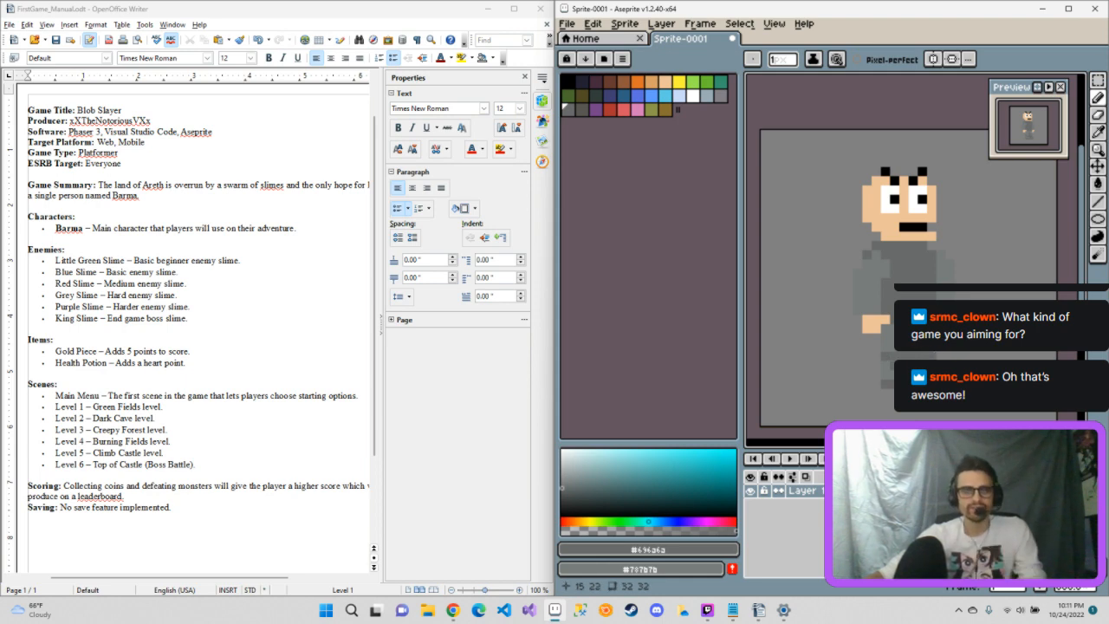
# Step: Set the drawing colour to near-white (hue 180°, saturation 0, value 91) and try filling the outfit with it, undoing the fill
pyautogui.press('g')
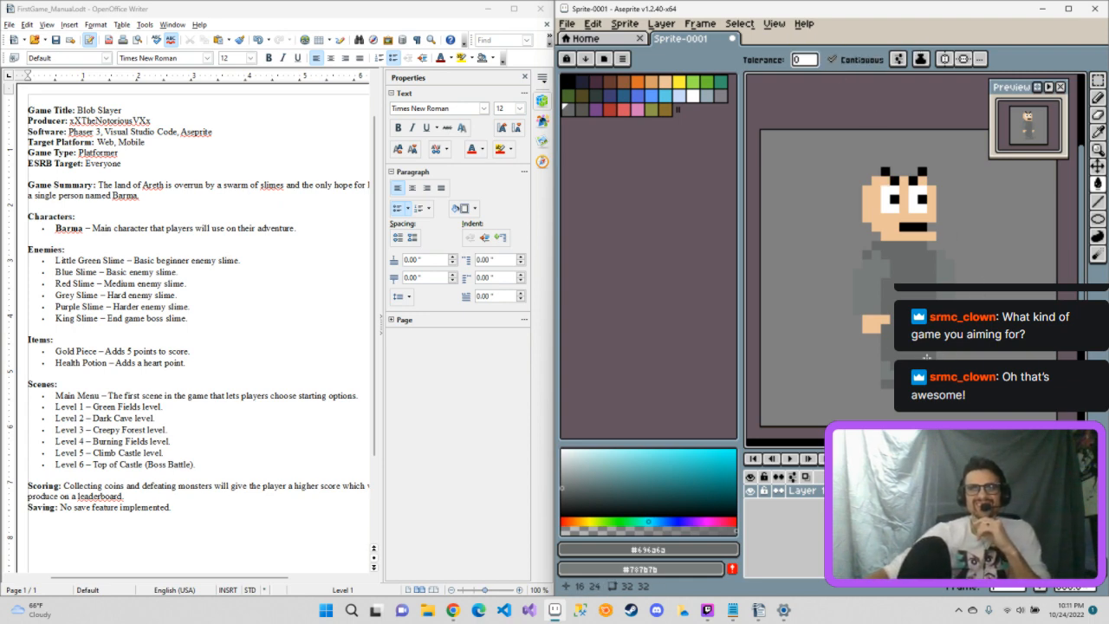
pyautogui.click(570, 457)
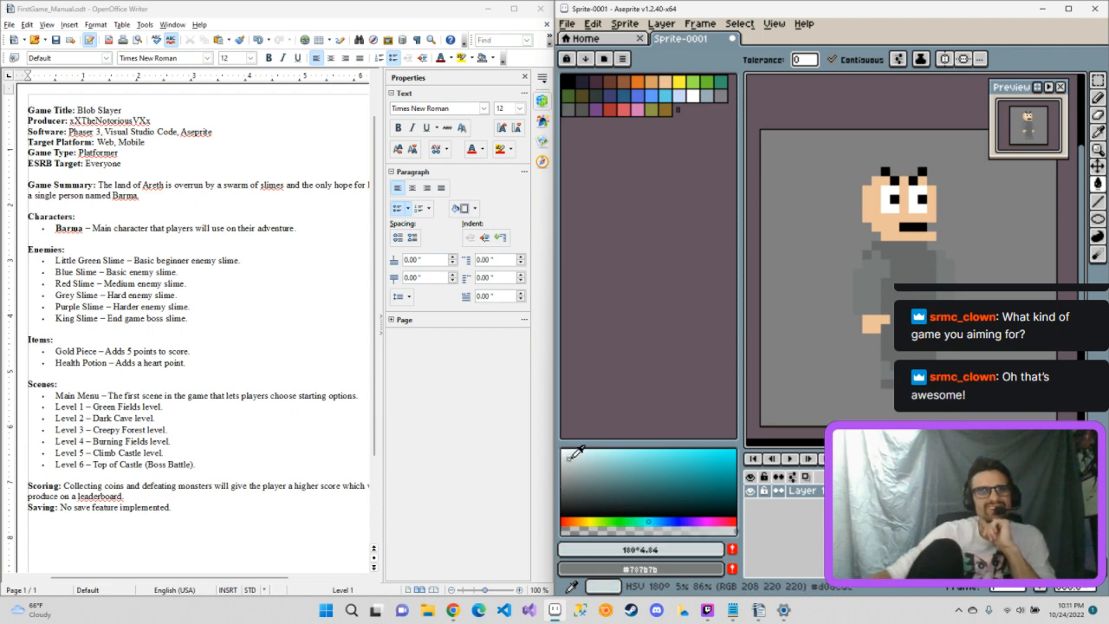
pyautogui.moveTo(571, 453); pyautogui.dragTo(549, 459)
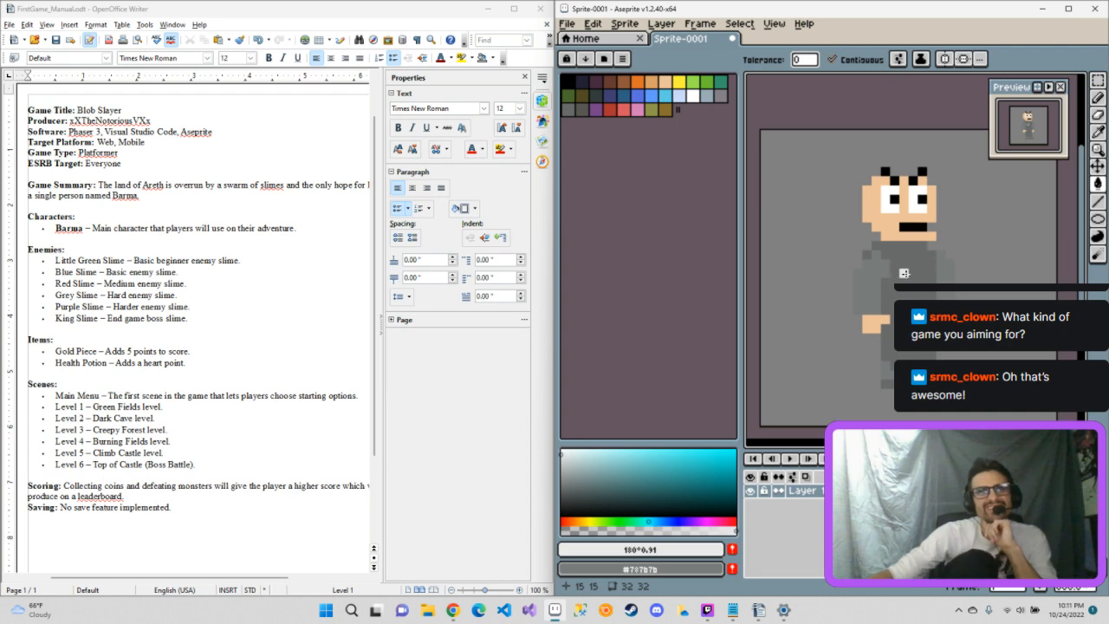
pyautogui.click(922, 273)
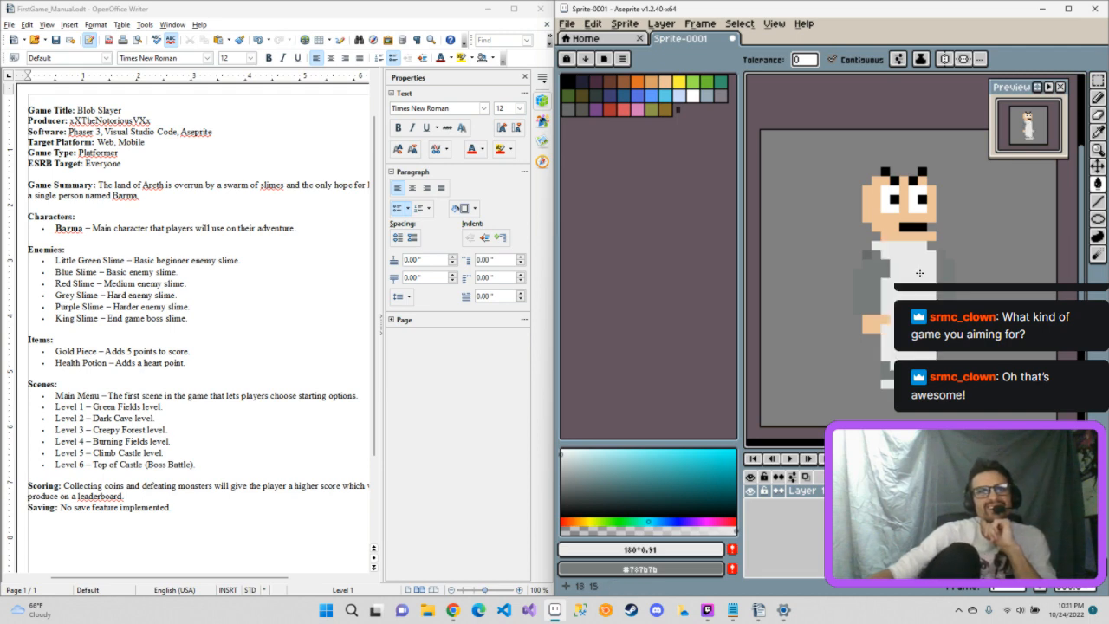
pyautogui.hotkey('ctrl', 'z')
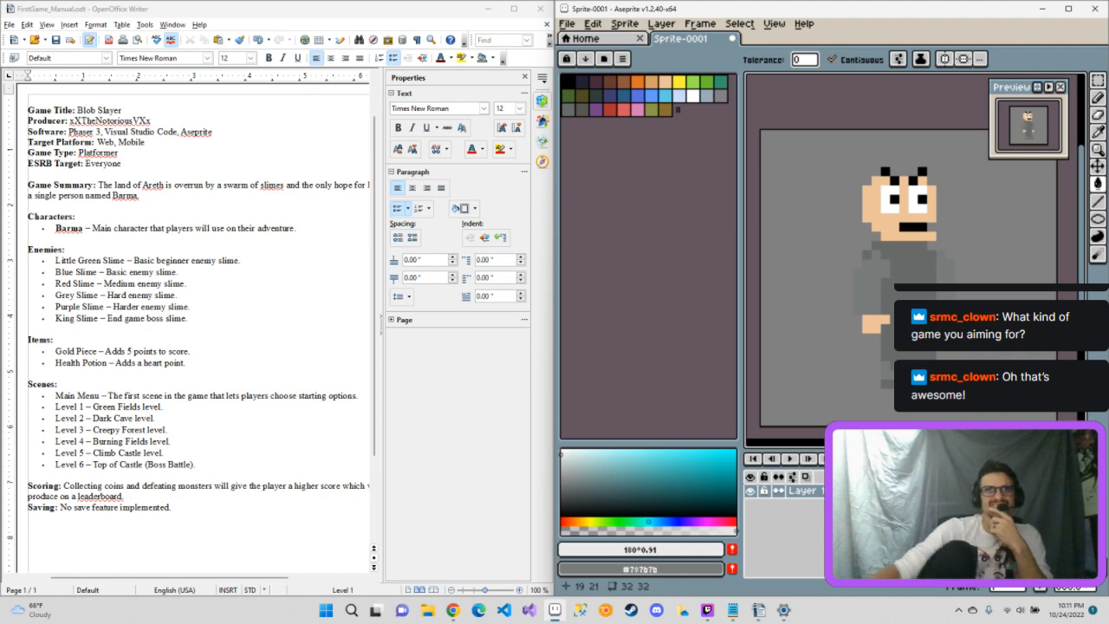
# Step: Draw a near-white vertical stripe down the chest below the mouth and a horizontal band across its lower end
pyautogui.press('b')
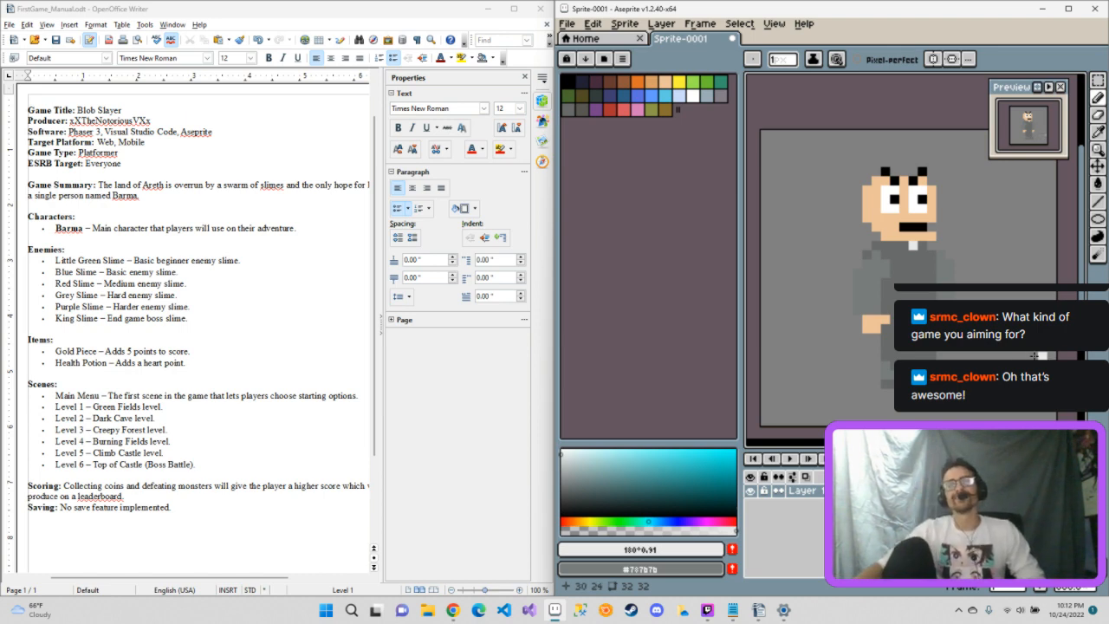
pyautogui.moveTo(912, 246); pyautogui.dragTo(910, 280)
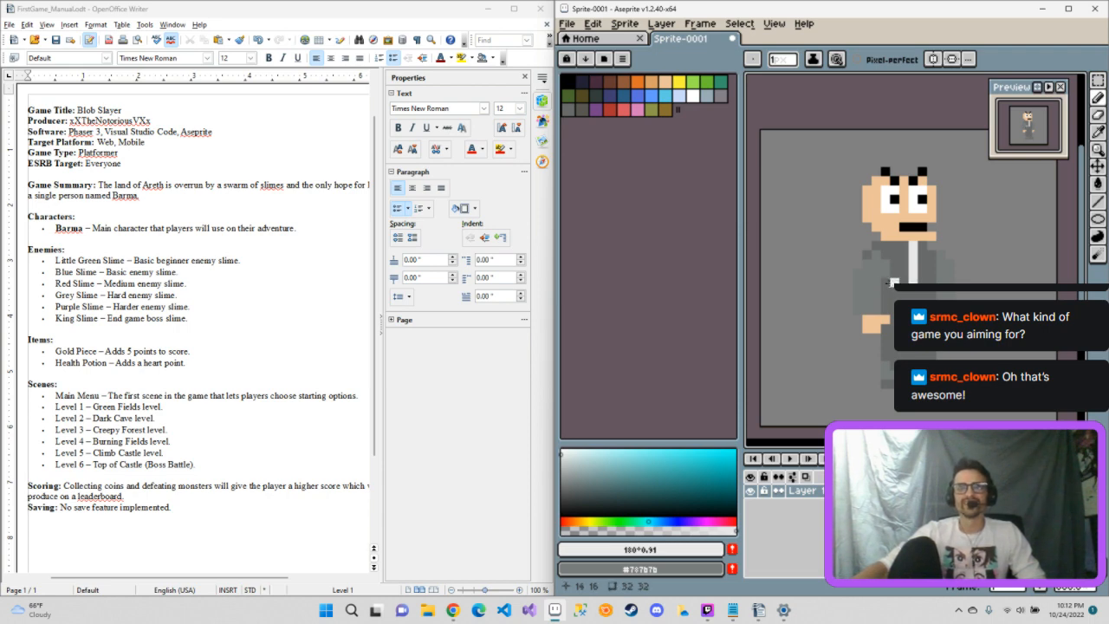
pyautogui.moveTo(894, 283); pyautogui.dragTo(921, 283)
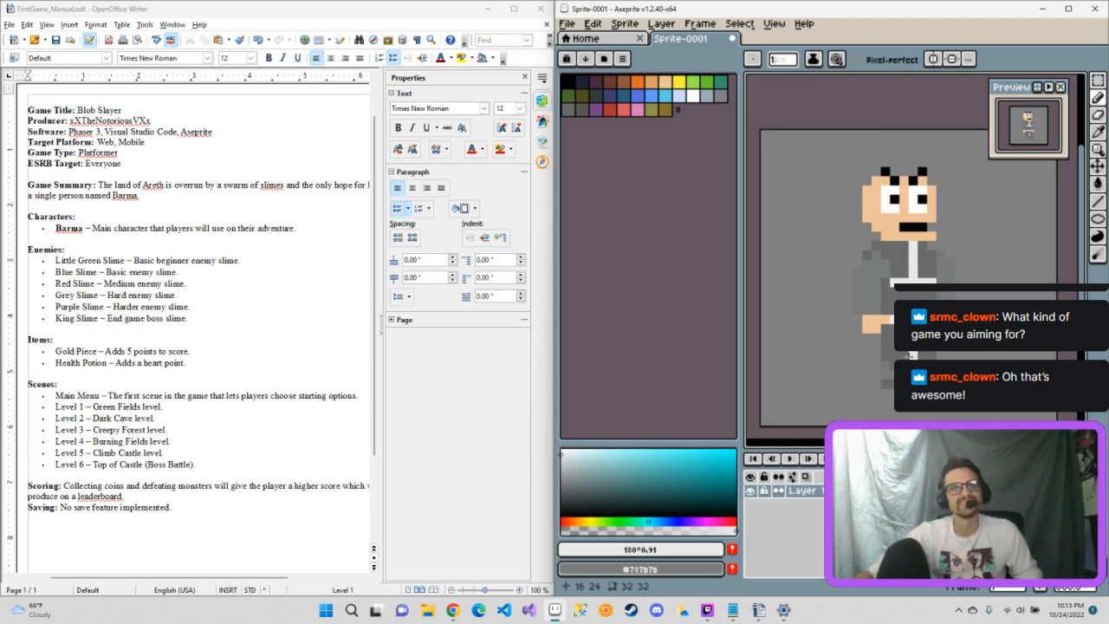
# Step: Draw near-white boots at the bottom of both legs
pyautogui.click(893, 366)
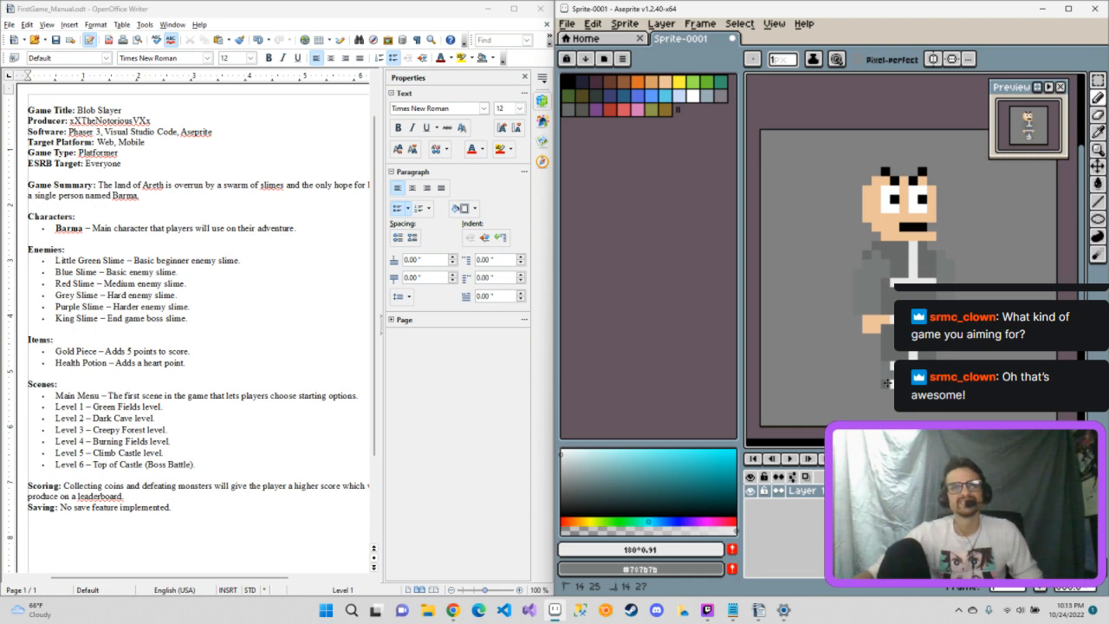
pyautogui.moveTo(888, 383); pyautogui.dragTo(892, 375)
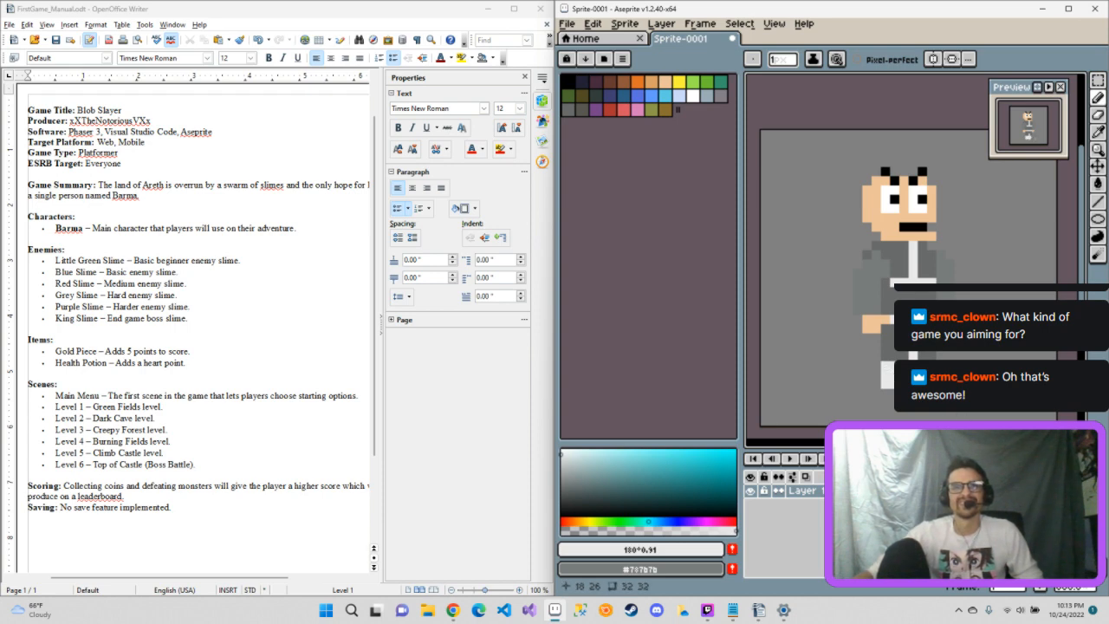
pyautogui.click(931, 365)
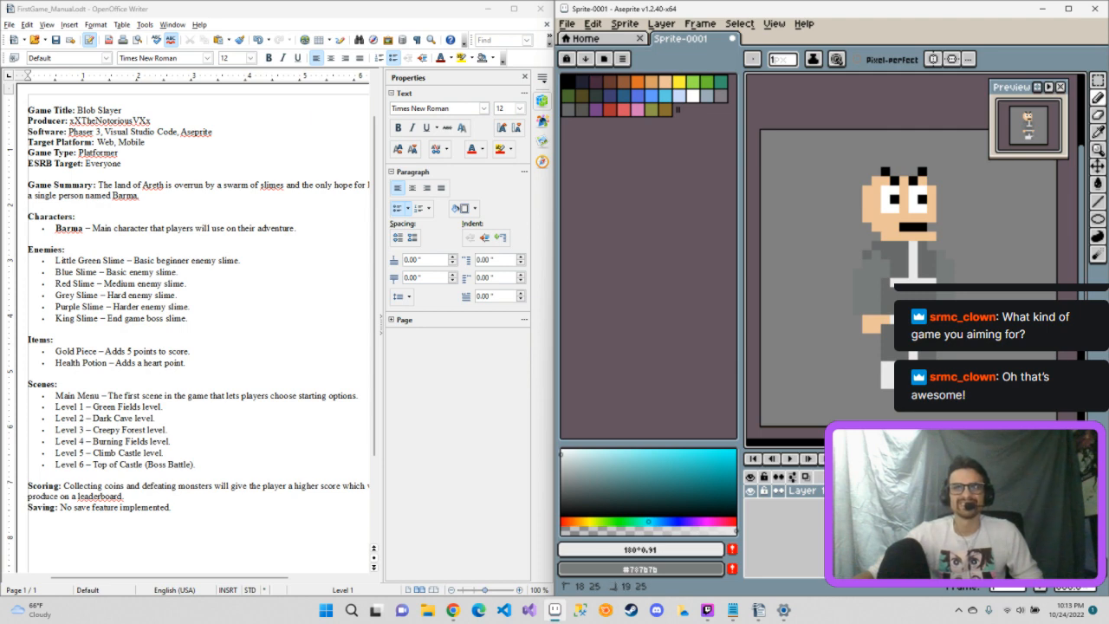
pyautogui.moveTo(931, 383); pyautogui.dragTo(931, 393)
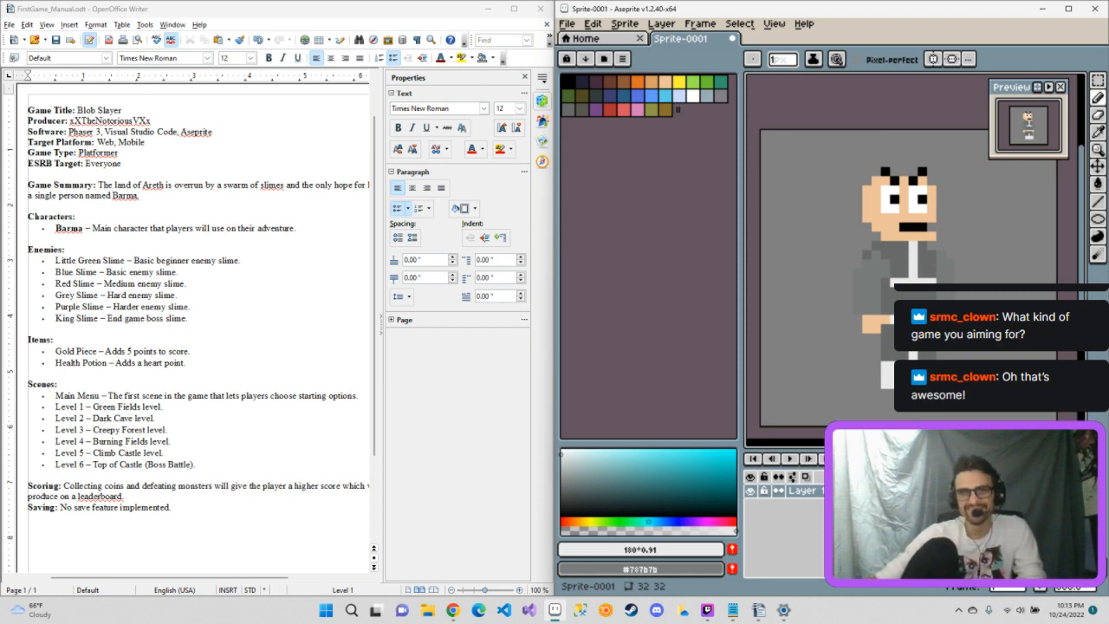
# Step: Erase the bottom pixel row of the boots, and set the Pencil colour to pure white (value 100)
pyautogui.press('e')
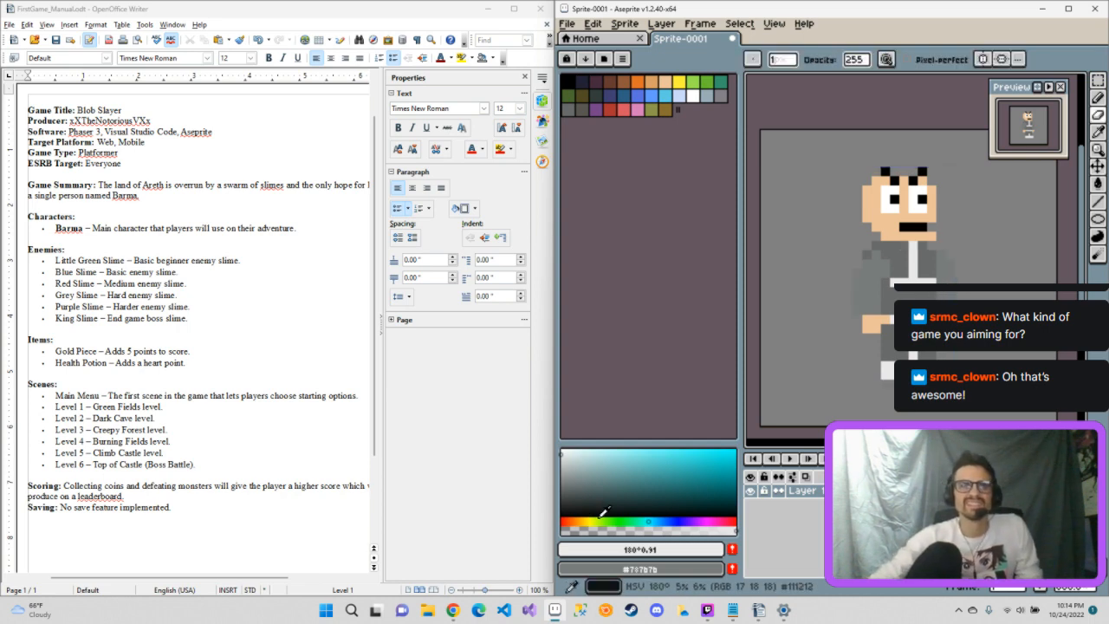
pyautogui.moveTo(570, 467); pyautogui.dragTo(561, 448)
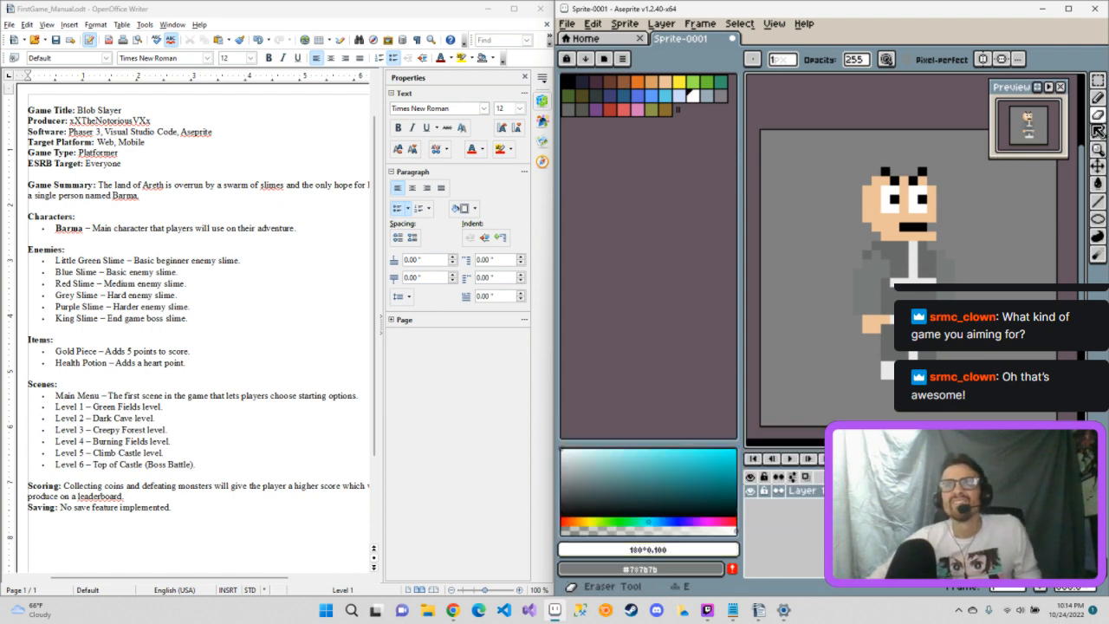
pyautogui.click(1098, 98)
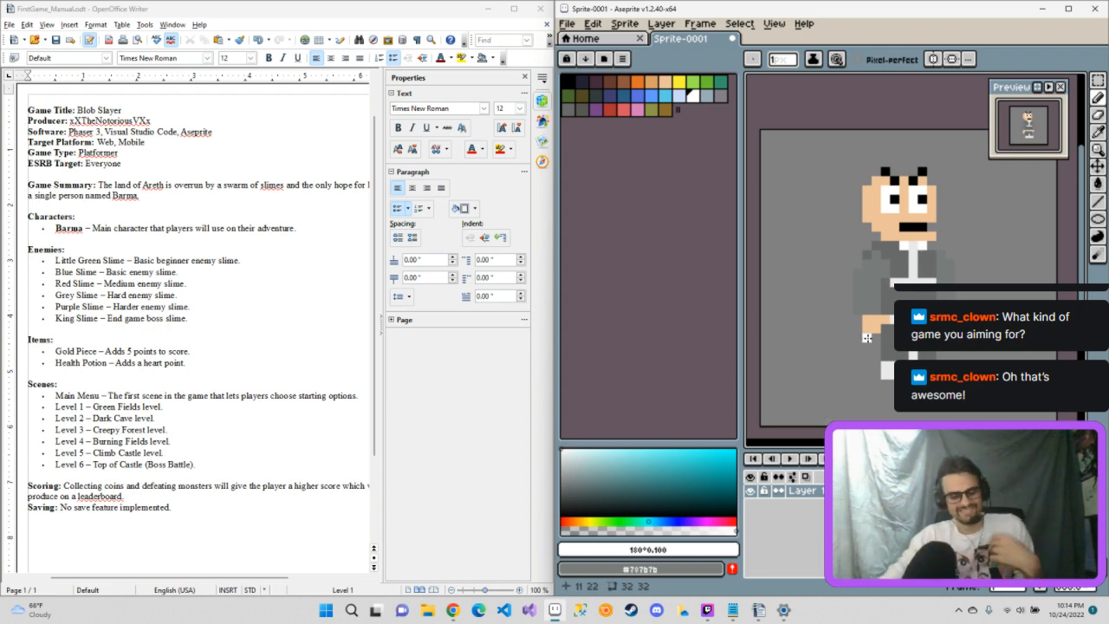
# Step: Sample the boots' near-white #e9e9e9 and widen the shirt collar under the chin with it
pyautogui.press('i')
pyautogui.click(892, 371)
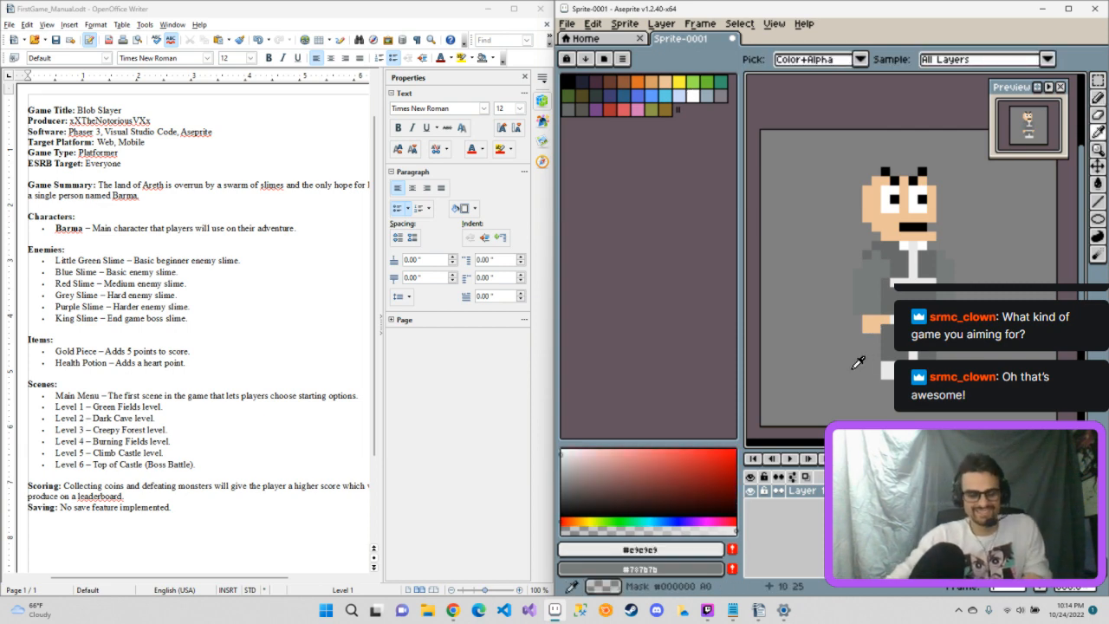
pyautogui.press('b')
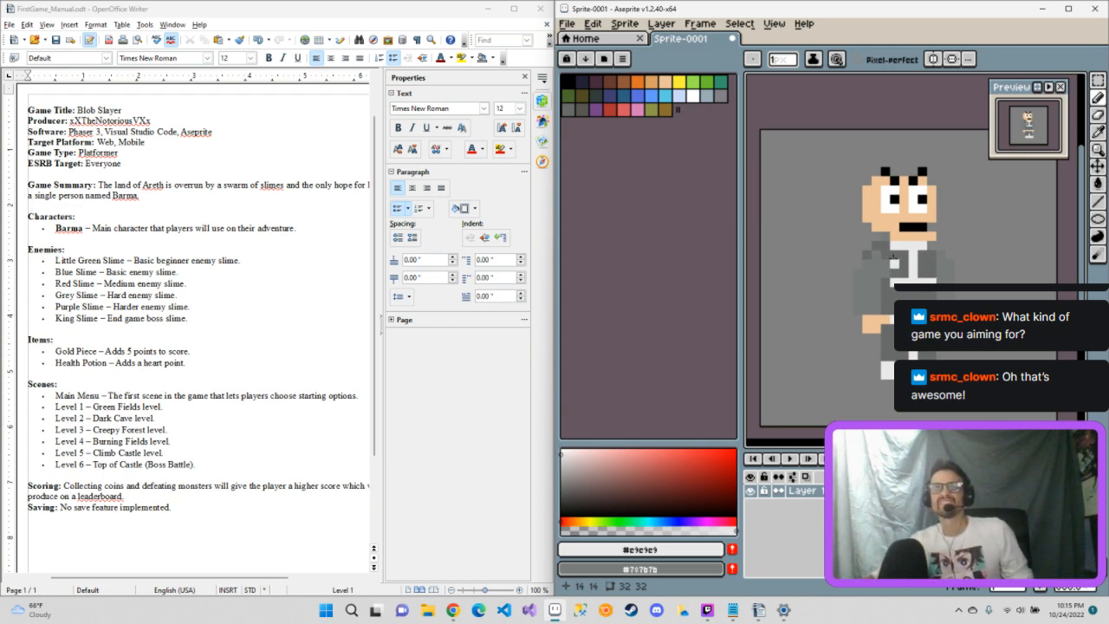
# Step: Sample the jacket's dark grey #696a6a and trim the near-white shirt collar under the chin with the Pencil
pyautogui.keyDown('alt'); pyautogui.click(891, 227); pyautogui.keyUp('alt')
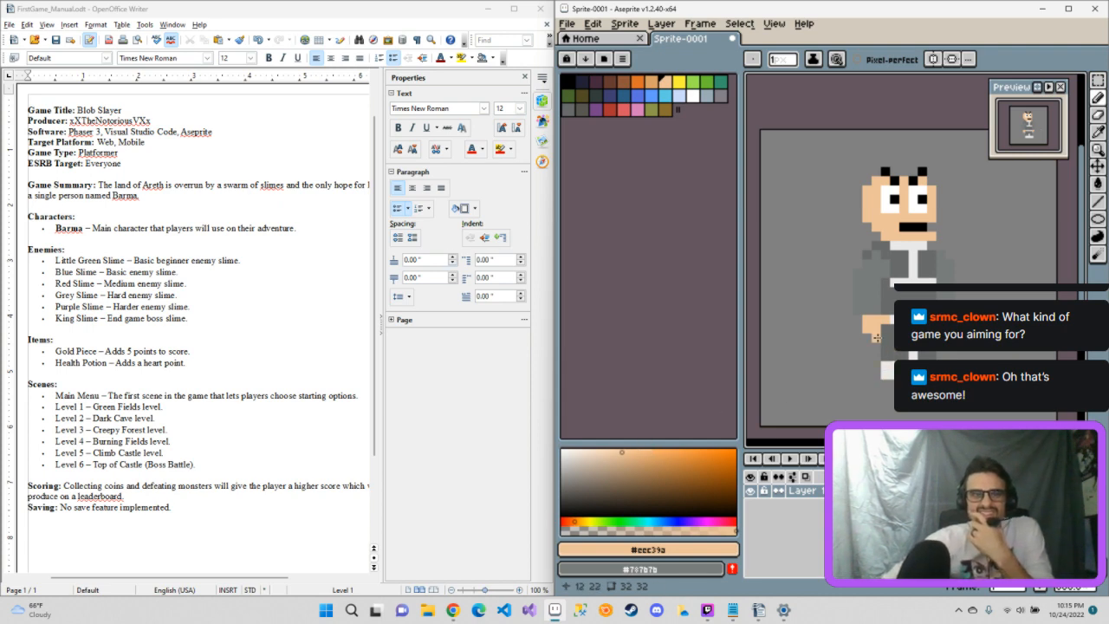
pyautogui.moveTo(1031, 91)
pyautogui.mouseDown()
pyautogui.moveTo(922, 174)
pyautogui.moveTo(995, 134)
pyautogui.moveTo(1020, 92)
pyautogui.moveTo(1031, 97)
pyautogui.mouseUp()
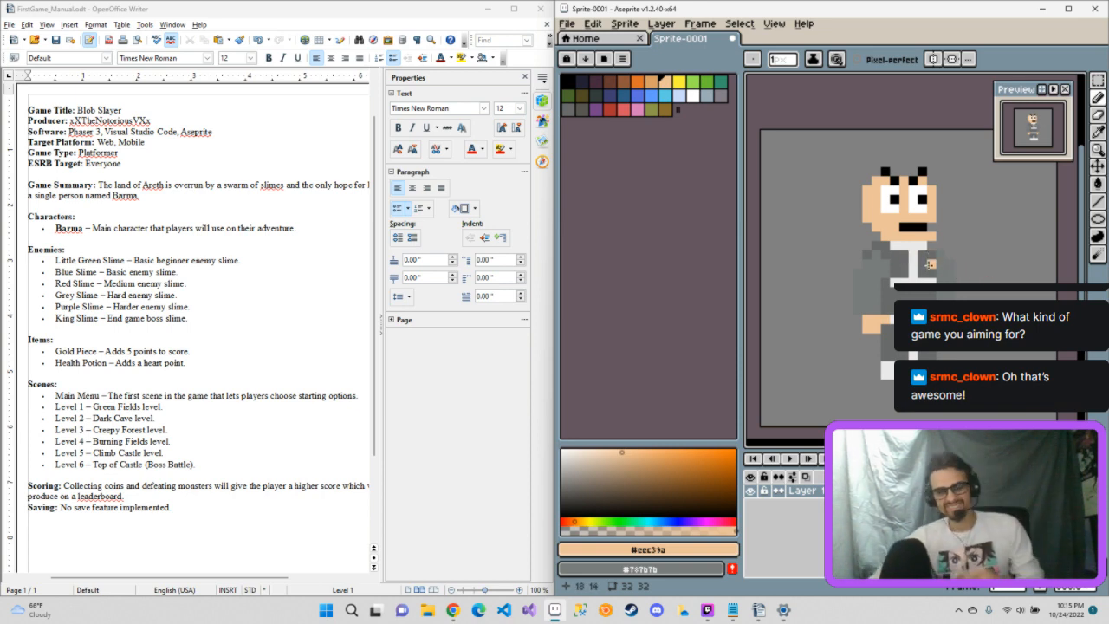
pyautogui.press('i')
pyautogui.click(933, 262)
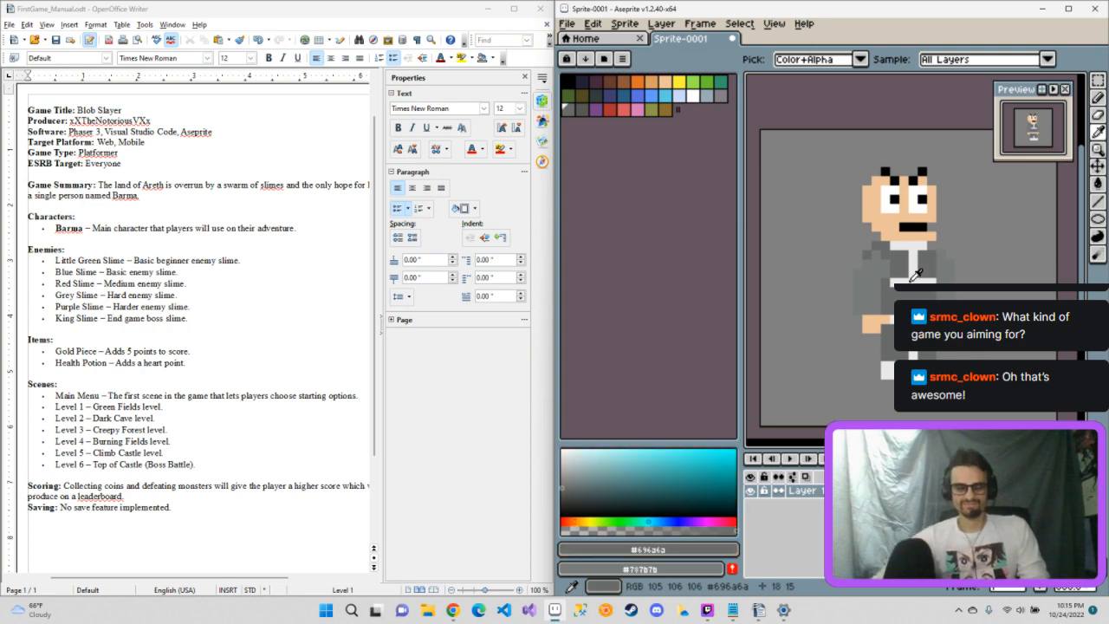
pyautogui.press('b')
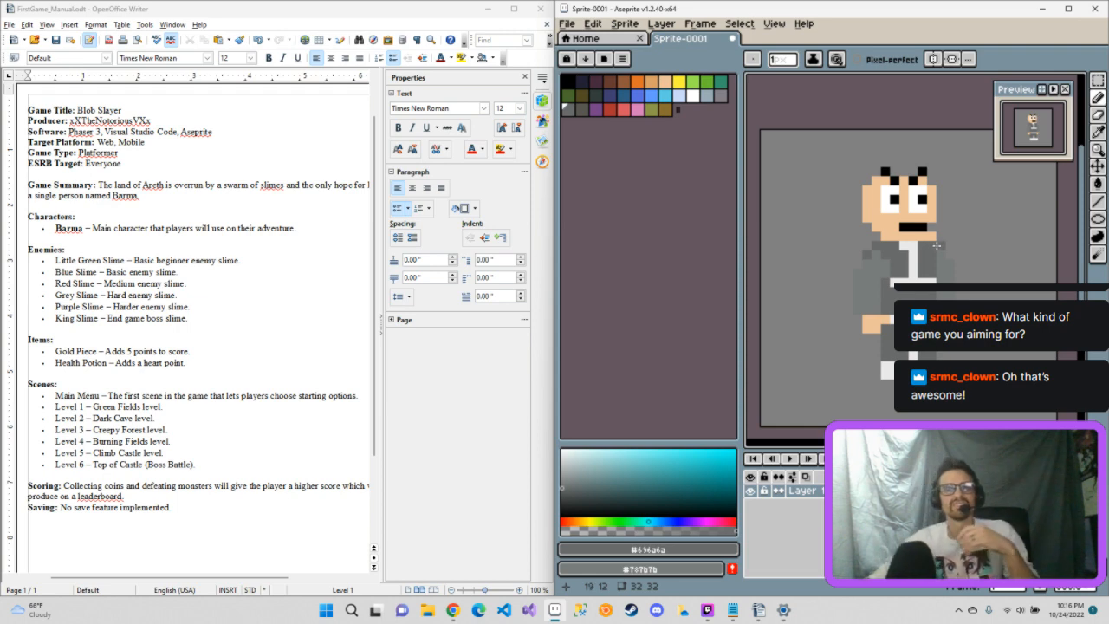
# Step: Try a second near-white #e9e9e9 vertical stripe along the jacket's front edge, and undo it
pyautogui.keyDown('alt'); pyautogui.click(926, 273); pyautogui.keyUp('alt')
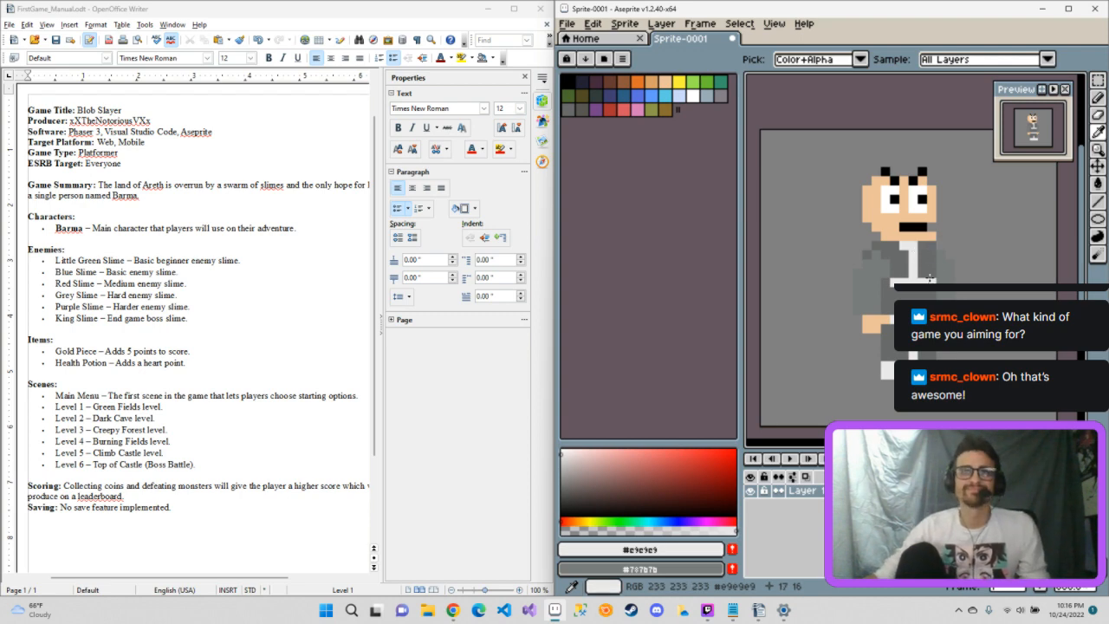
pyautogui.press('b')
pyautogui.moveTo(933, 246); pyautogui.dragTo(927, 278)
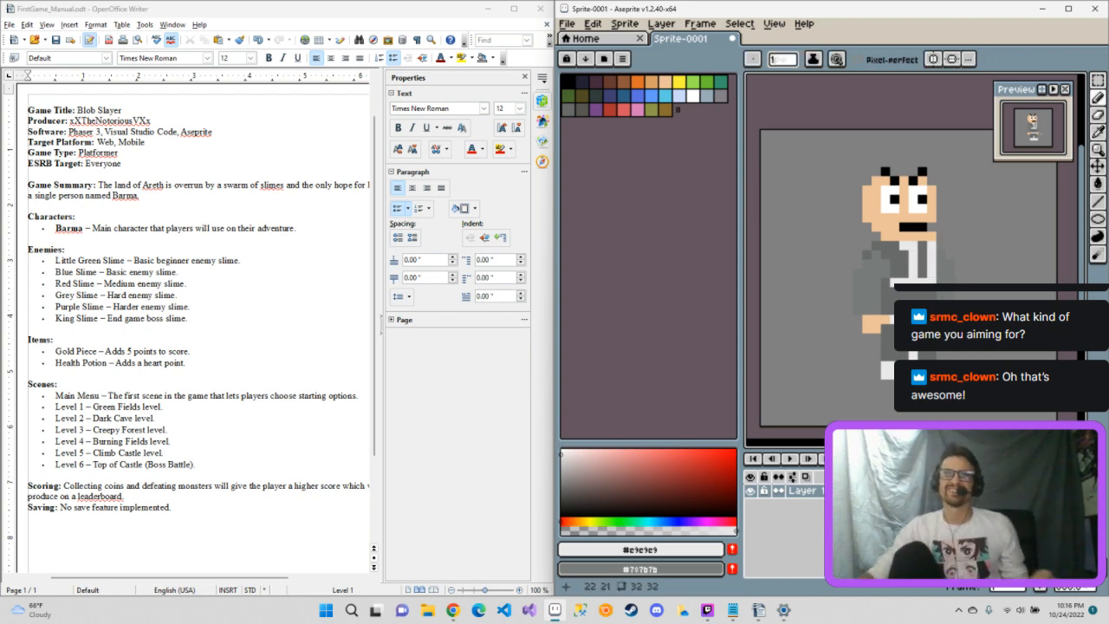
pyautogui.press('ctrl')
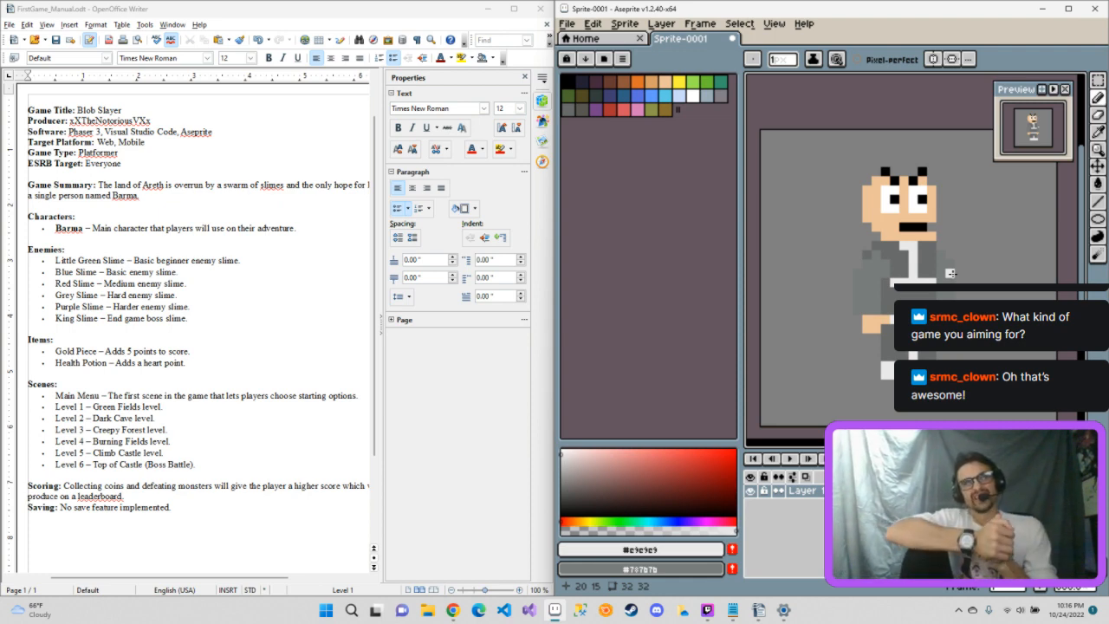
# Step: Sample the dark grey #696a6a again and paint over the leftover collar pixel beside the shirt stripe
pyautogui.press('i')
pyautogui.click(903, 248)
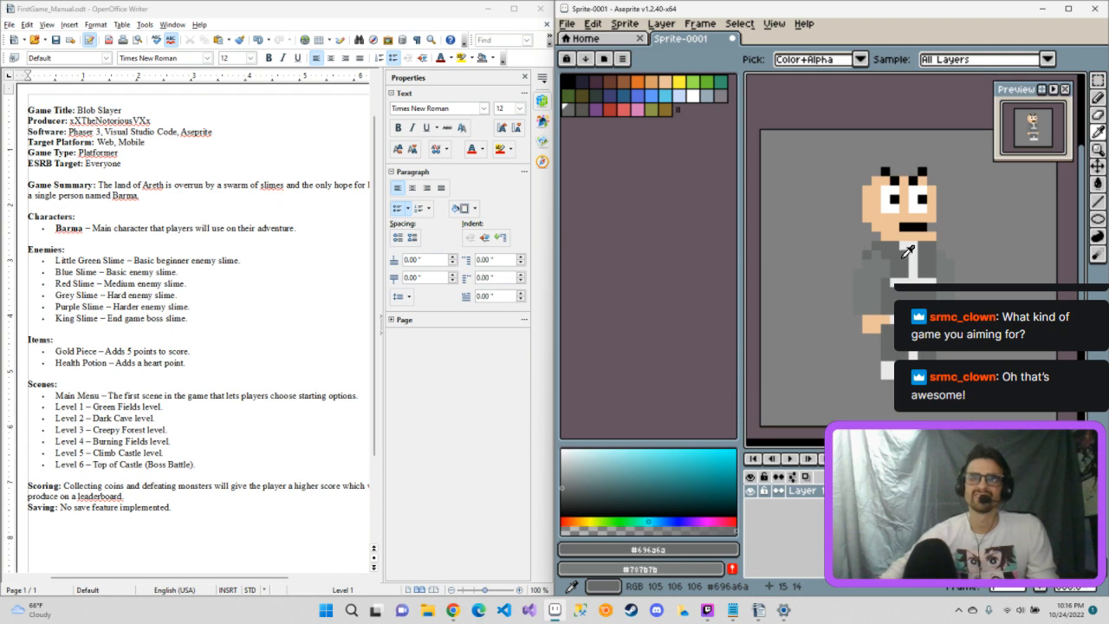
pyautogui.press('b')
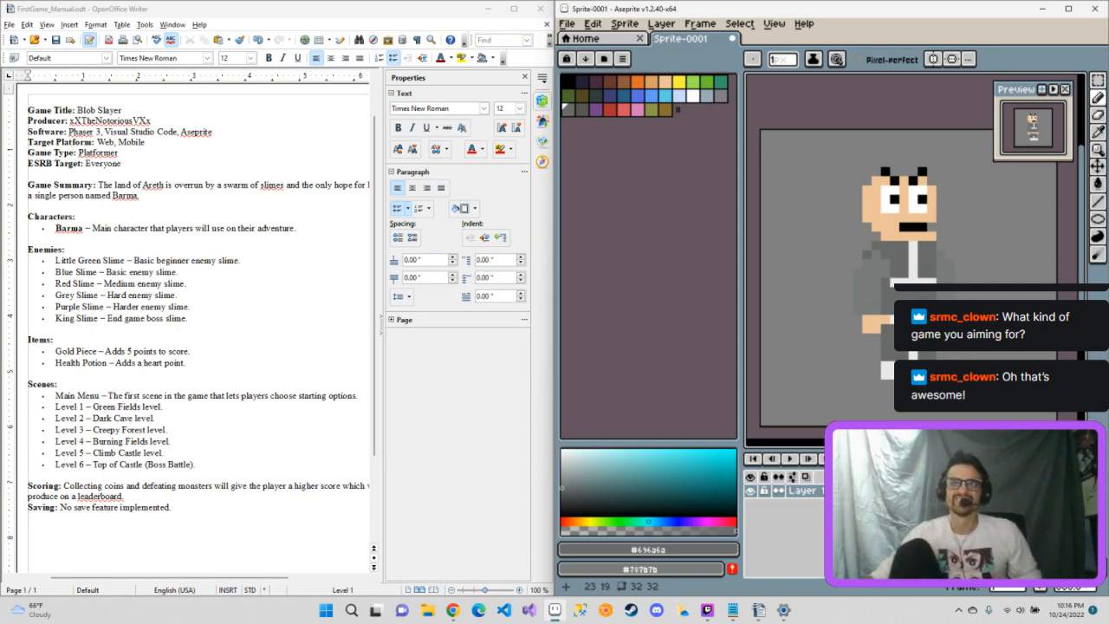
# Step: Add a new layer above Layer 1 and rename Layer 1 to "gloss"
pyautogui.rightClick(797, 490)
pyautogui.click(812, 478)
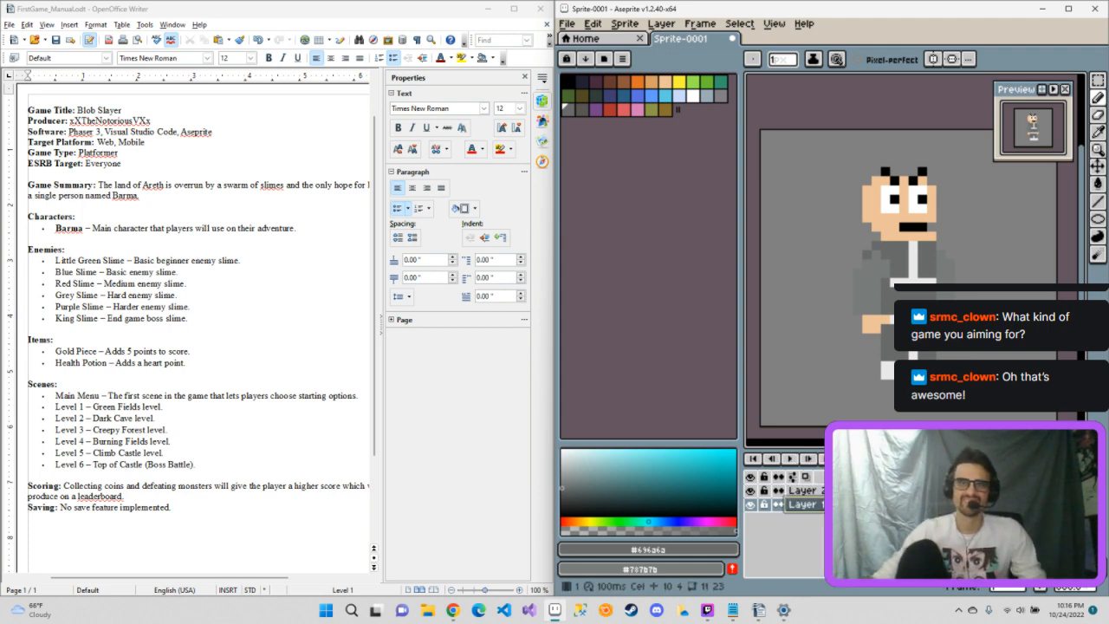
pyautogui.press('g')
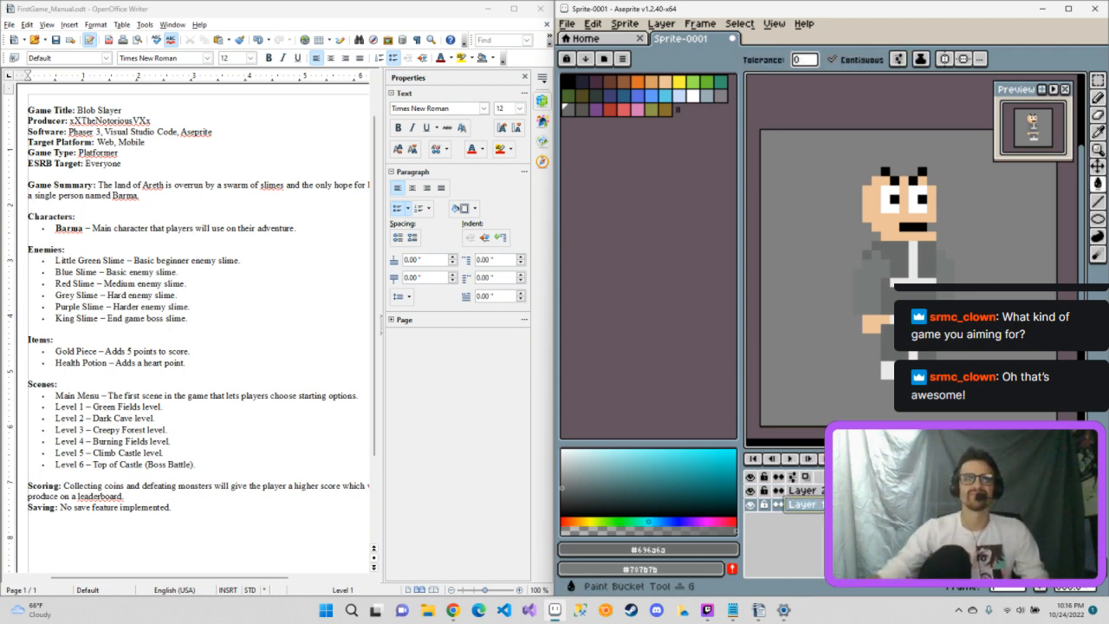
pyautogui.doubleClick(802, 505)
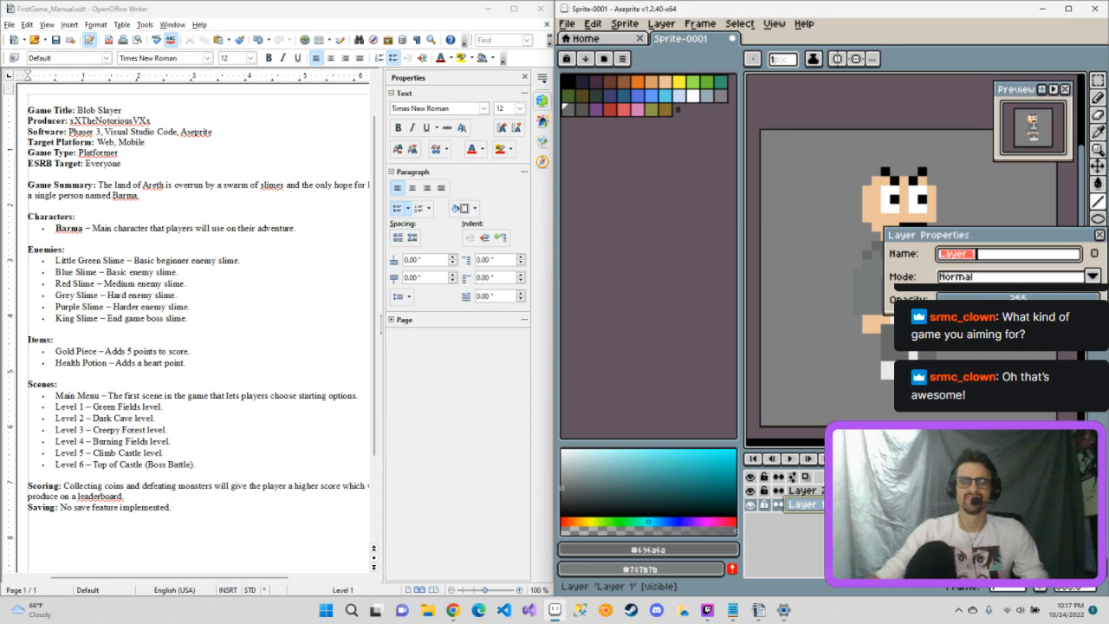
pyautogui.write('gloss')
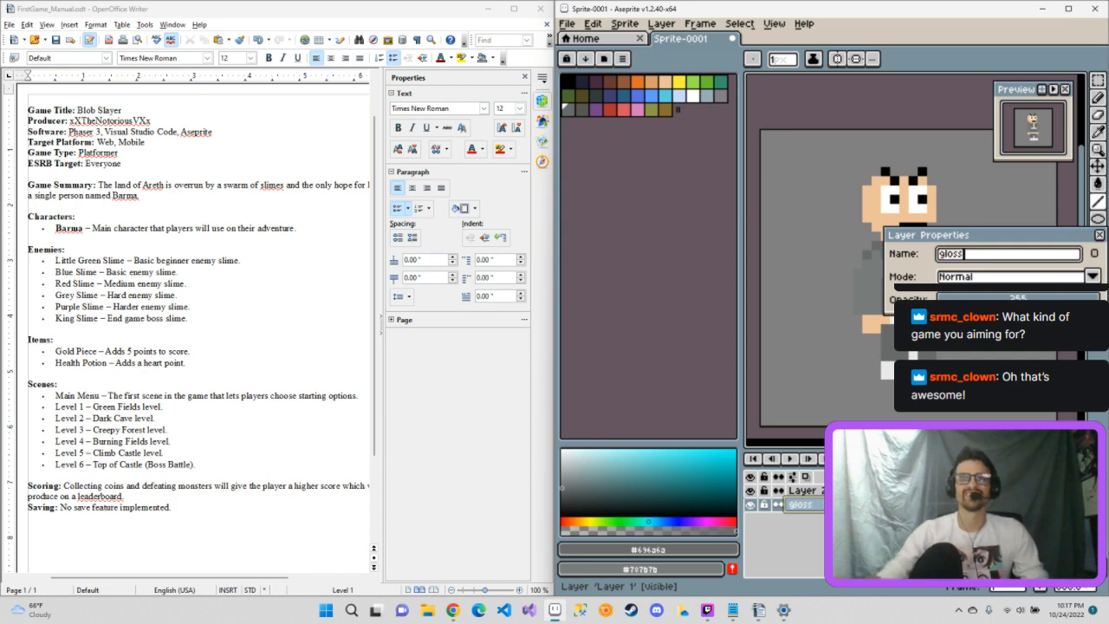
pyautogui.press('Return')
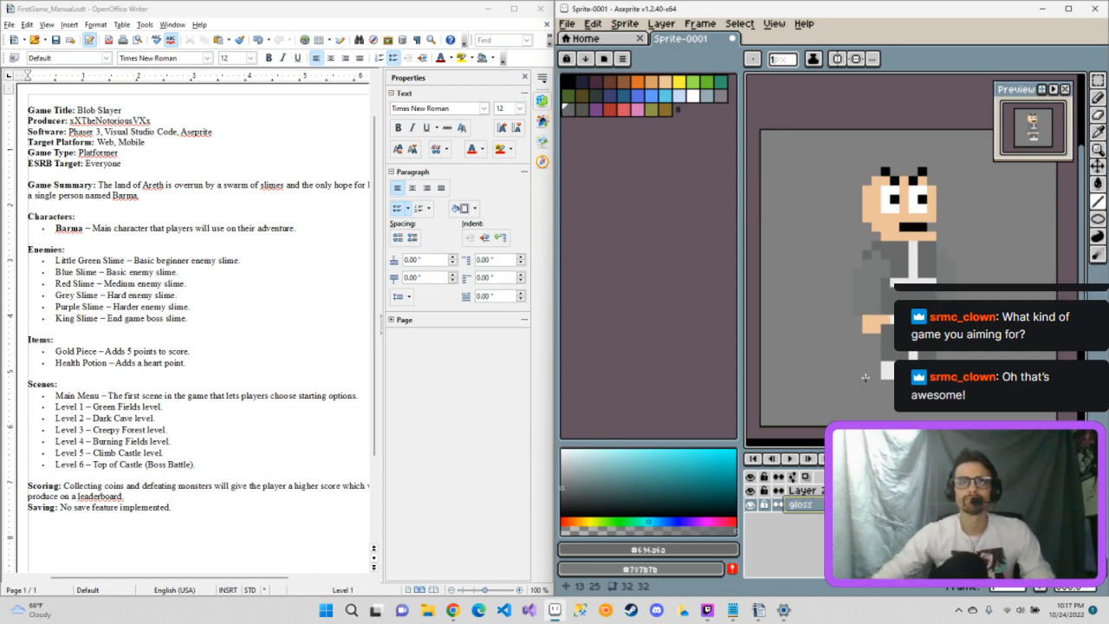
# Step: Draw a pure white horizontal line about 5 pixels long across the chest, just above the shirt's lower band
pyautogui.click(691, 96)
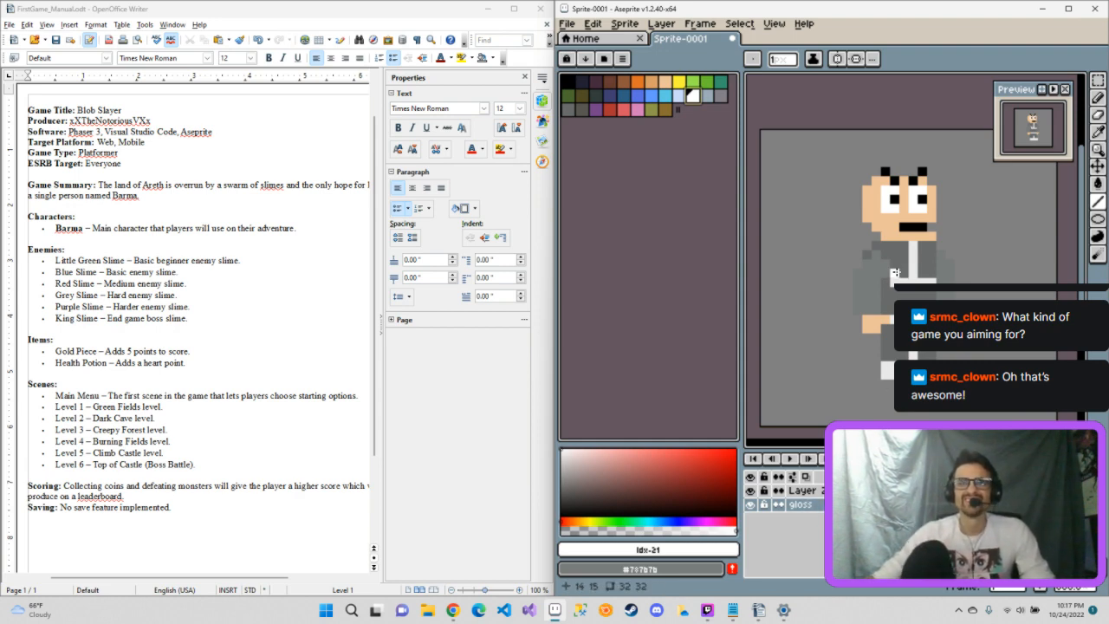
pyautogui.moveTo(895, 274); pyautogui.dragTo(932, 273)
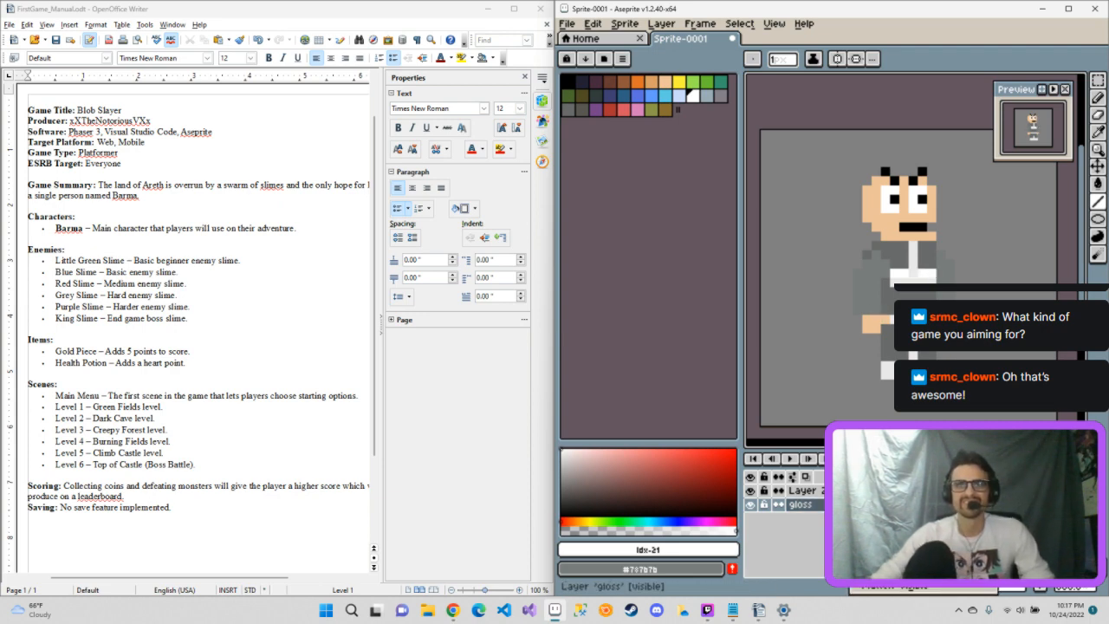
# Step: Set the gloss layer's blend mode to Soft Light
pyautogui.doubleClick(799, 504)
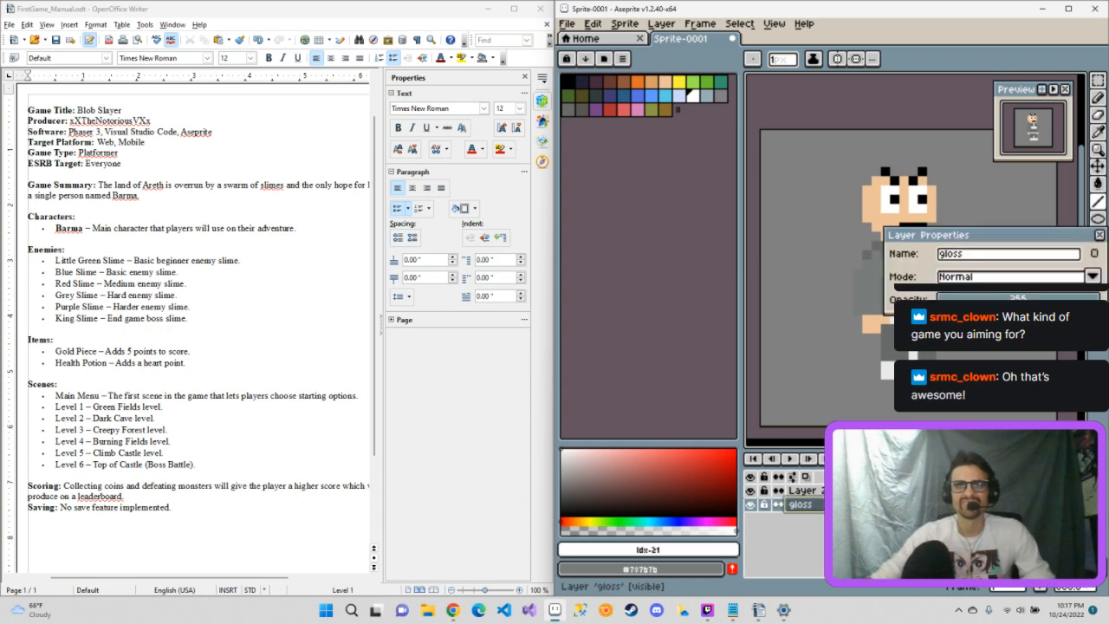
pyautogui.click(1093, 276)
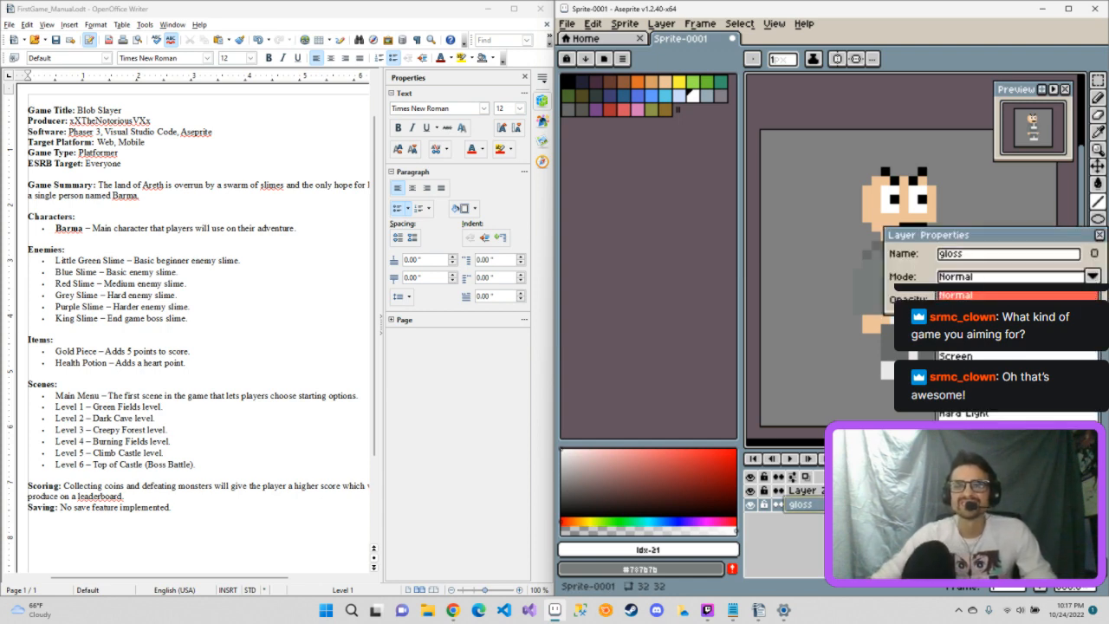
pyautogui.click(973, 403)
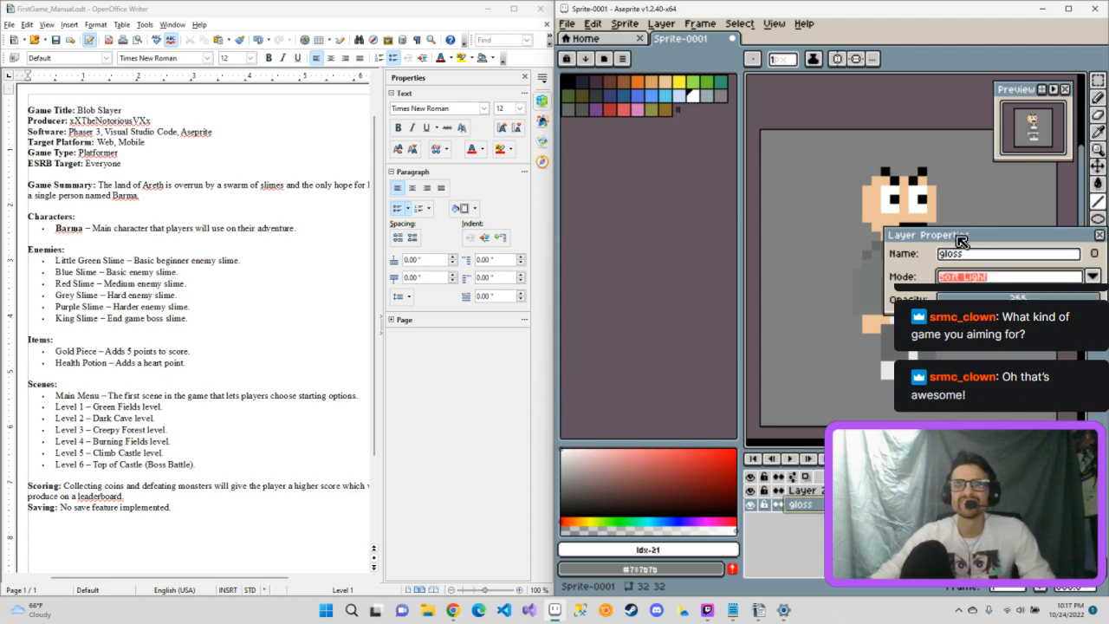
pyautogui.moveTo(959, 236); pyautogui.dragTo(881, 324)
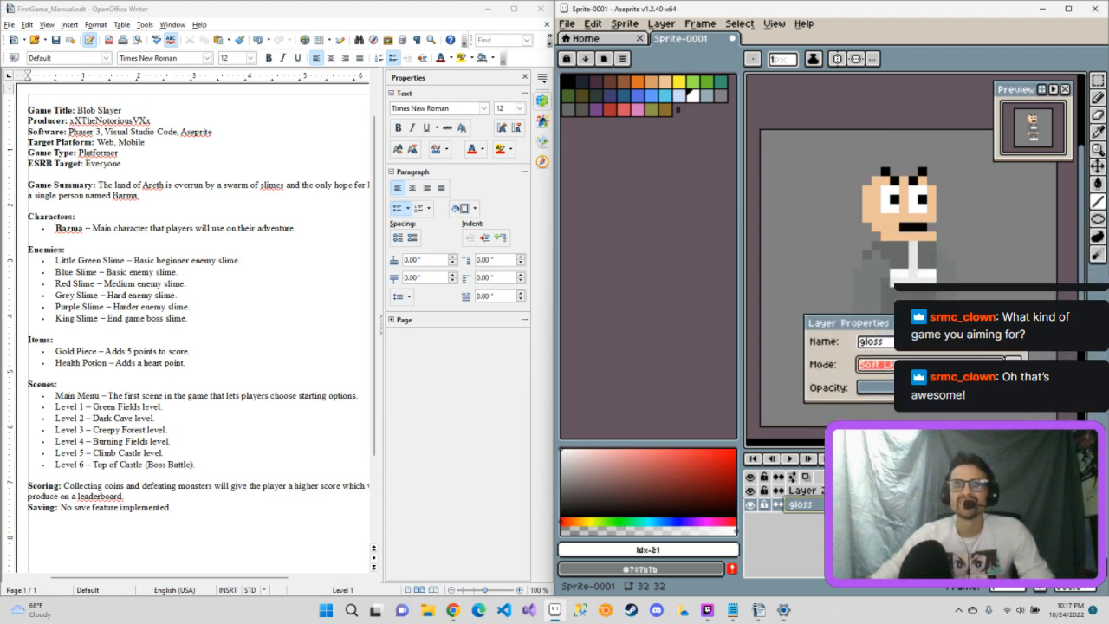
pyautogui.click(1018, 322)
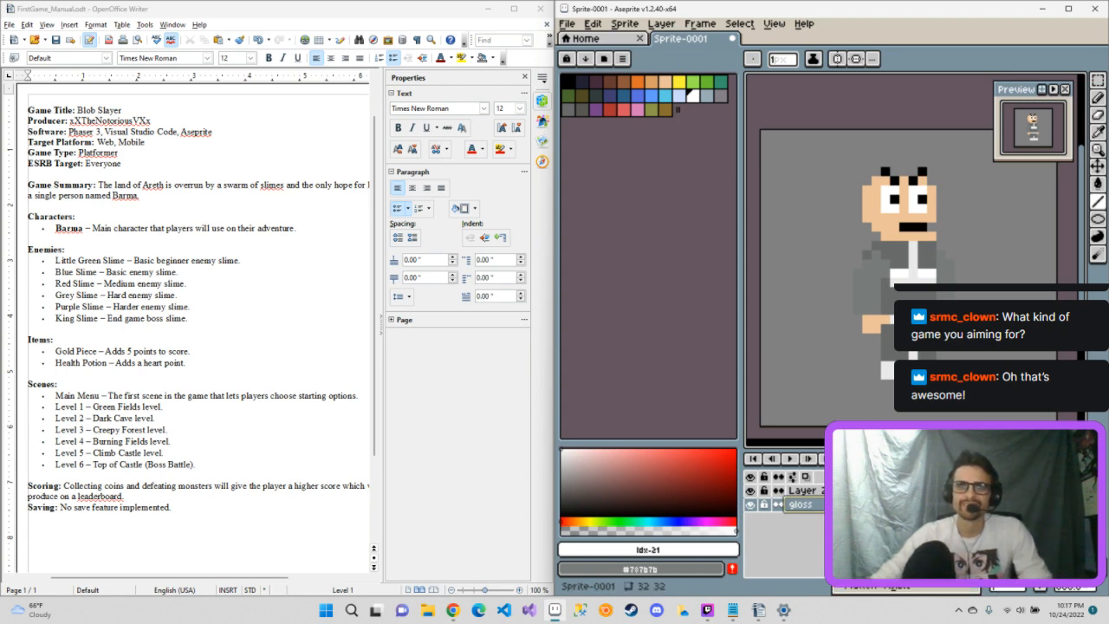
# Step: Change the gloss layer's blend mode to Difference and lower its opacity slightly
pyautogui.doubleClick(801, 505)
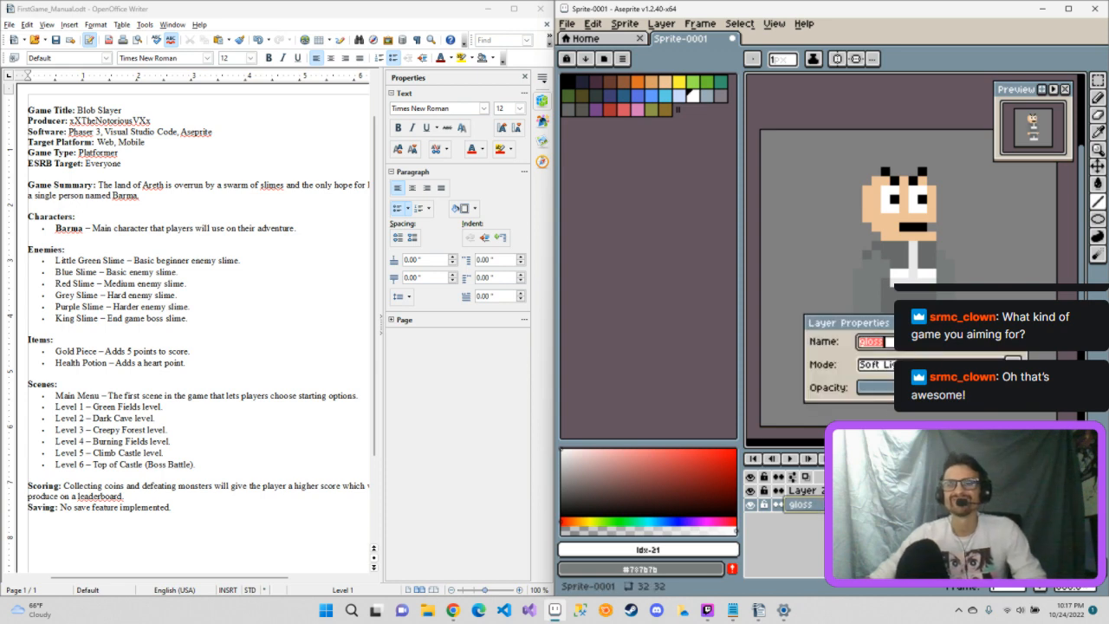
pyautogui.click(953, 364)
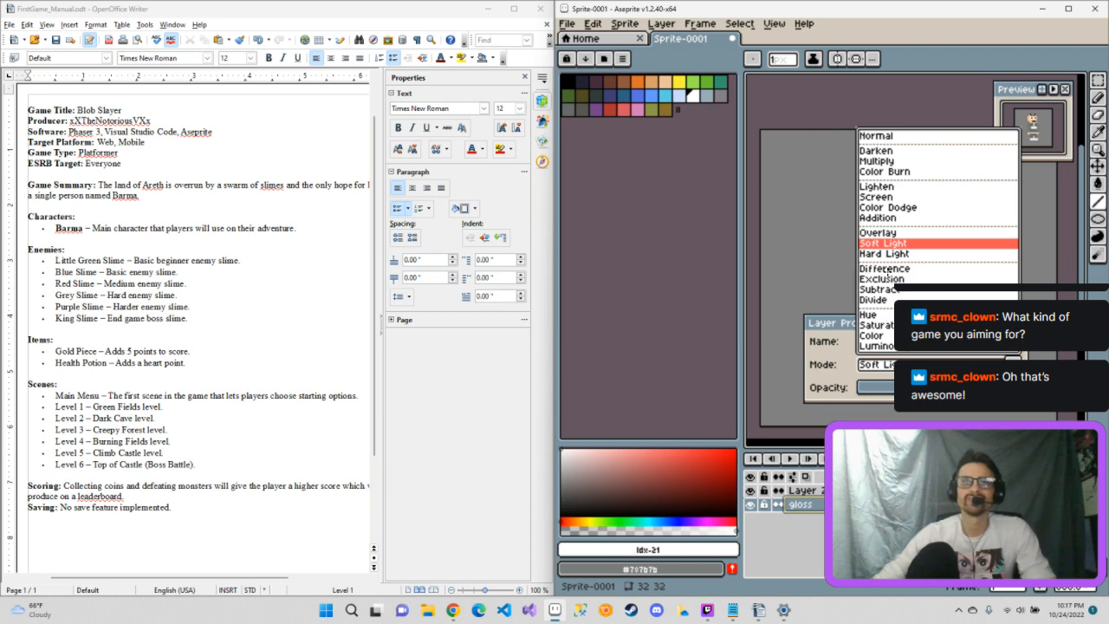
pyautogui.click(887, 269)
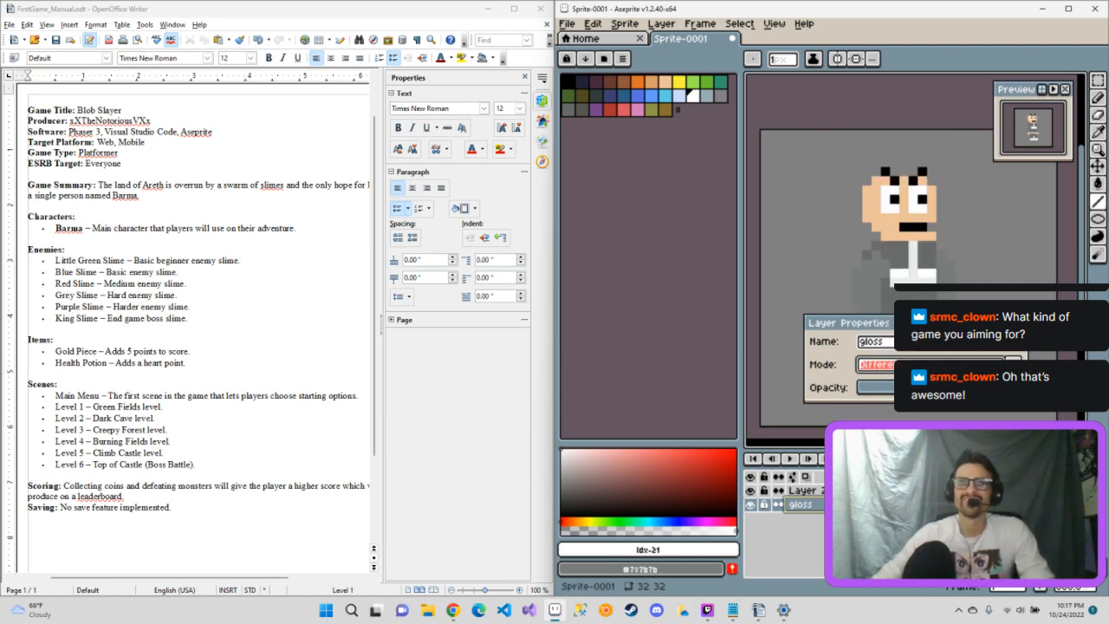
pyautogui.click(977, 388)
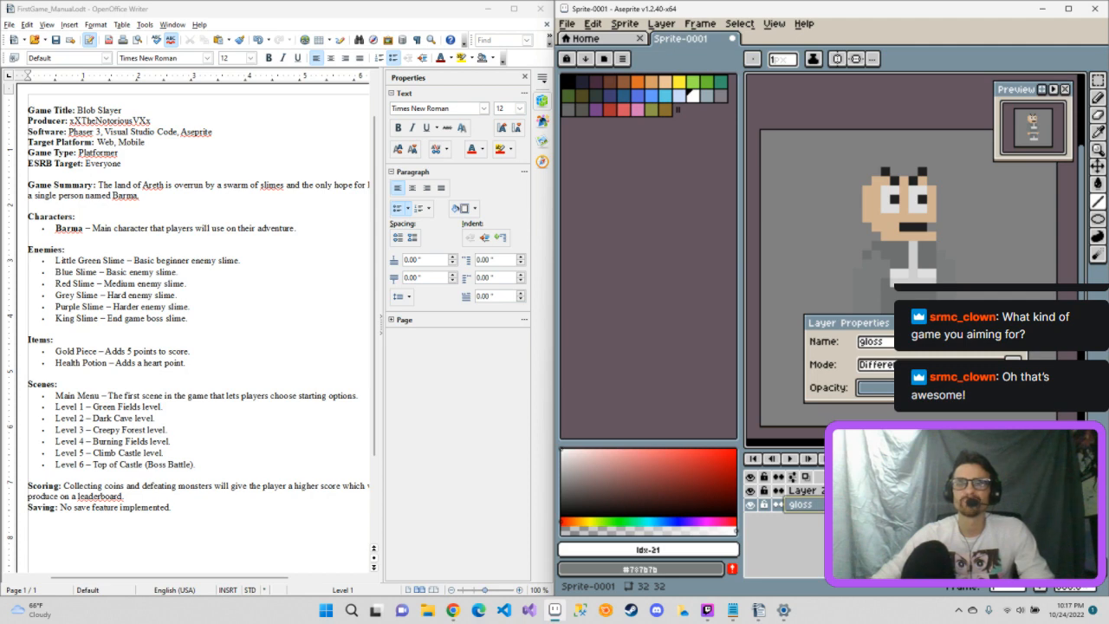
pyautogui.moveTo(977, 387); pyautogui.dragTo(1005, 388)
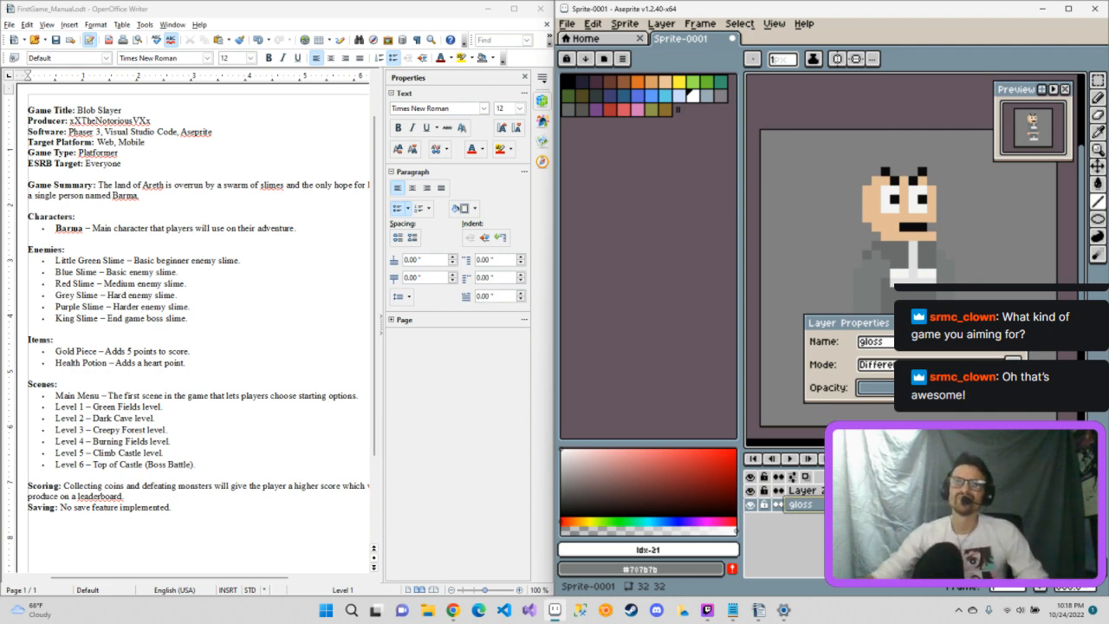
# Step: Rename the lower layer holding Barma's artwork from "gloss" to "character"
pyautogui.doubleClick(951, 342)
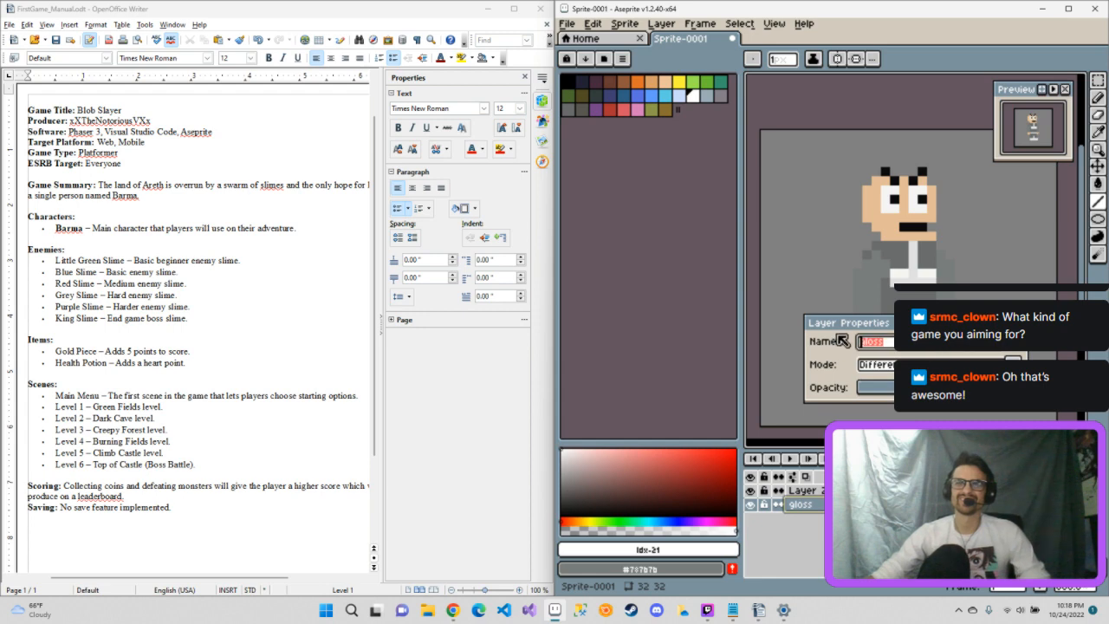
pyautogui.write('Char')
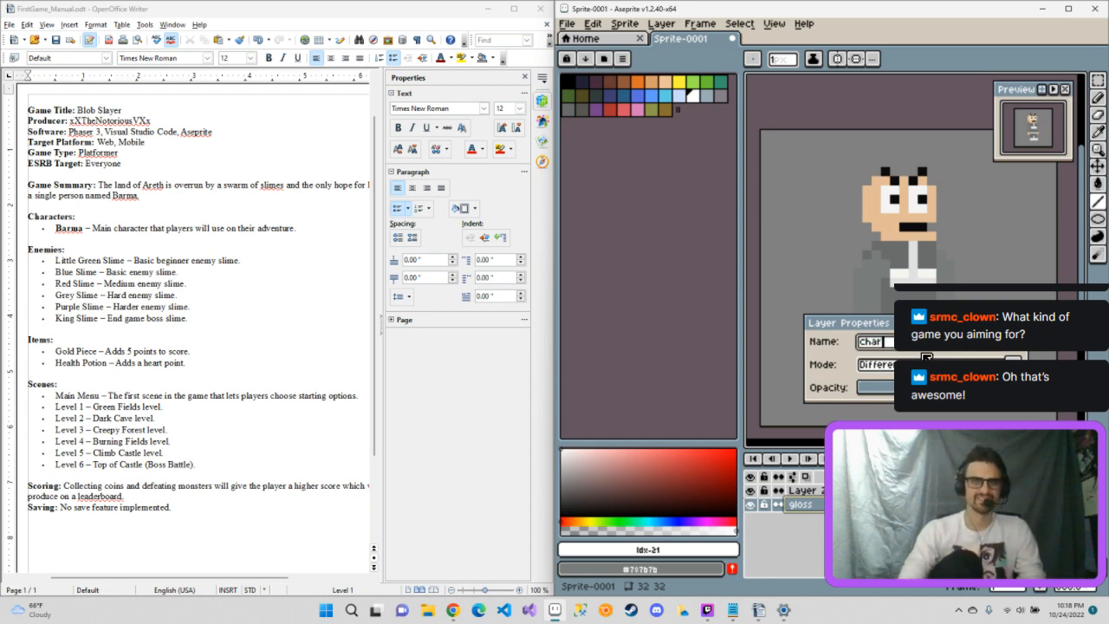
pyautogui.write('ac')
pyautogui.press('Return')
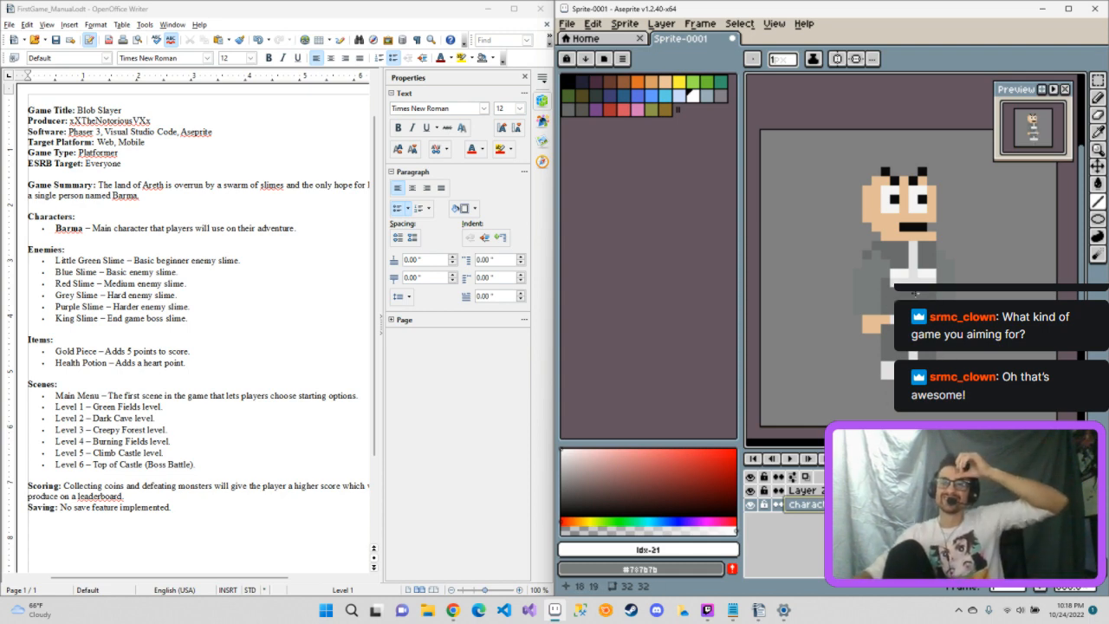
# Step: Sample the shirt's near-white #e9e9e9 and extend its lower band by one pixel toward the near arm
pyautogui.press('i')
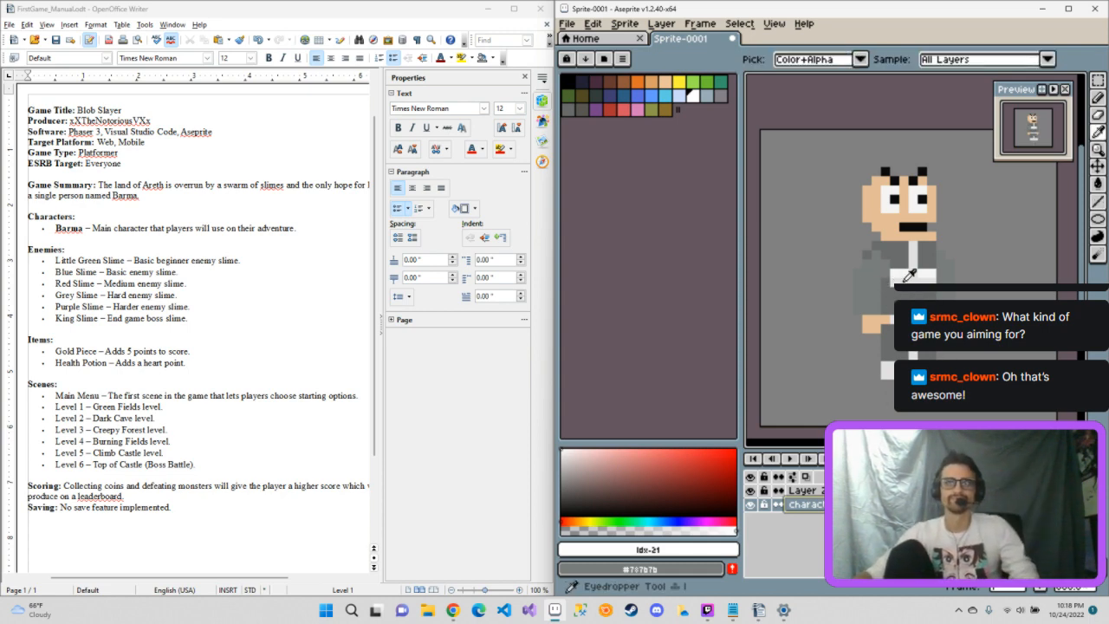
pyautogui.click(891, 281)
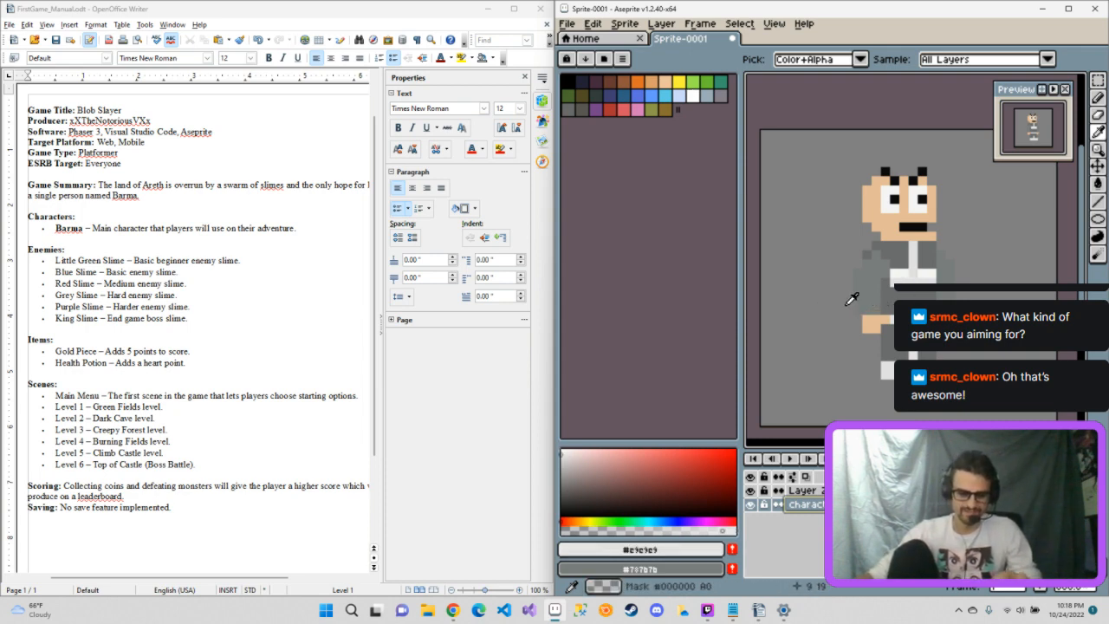
pyautogui.press('b')
pyautogui.click(885, 283)
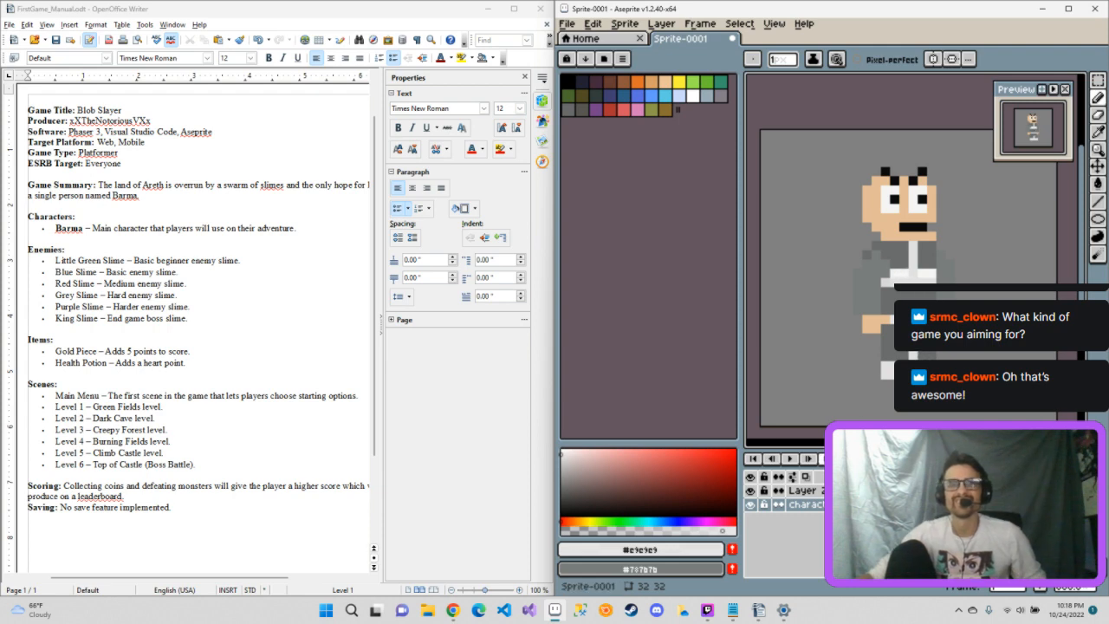
# Step: Rename Layer 2 to "gloss"
pyautogui.doubleClick(801, 490)
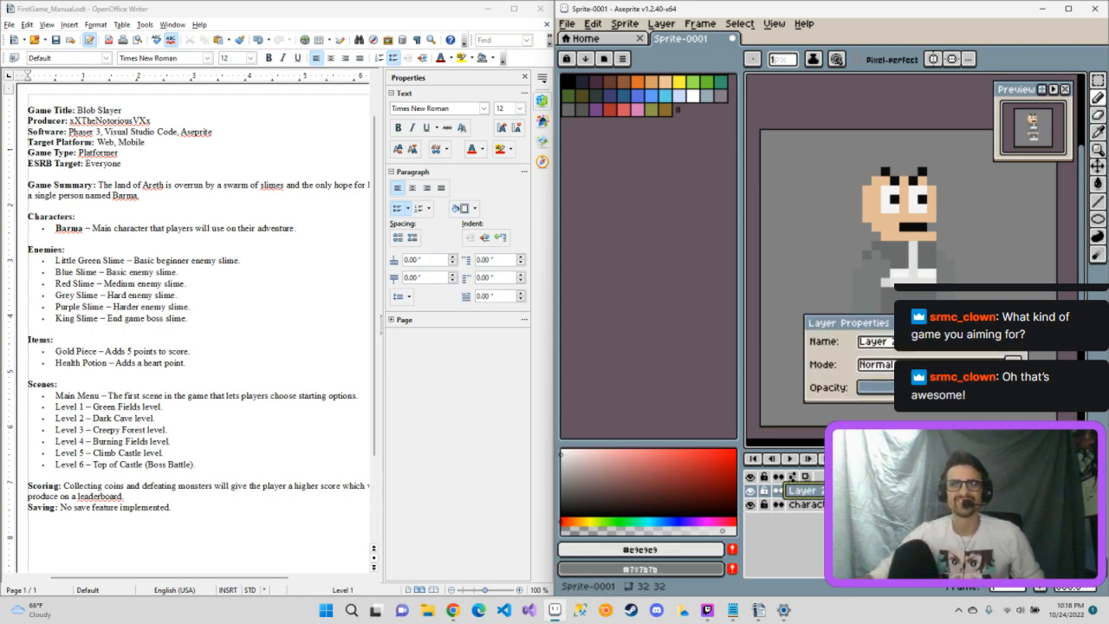
pyautogui.moveTo(899, 350); pyautogui.dragTo(856, 342)
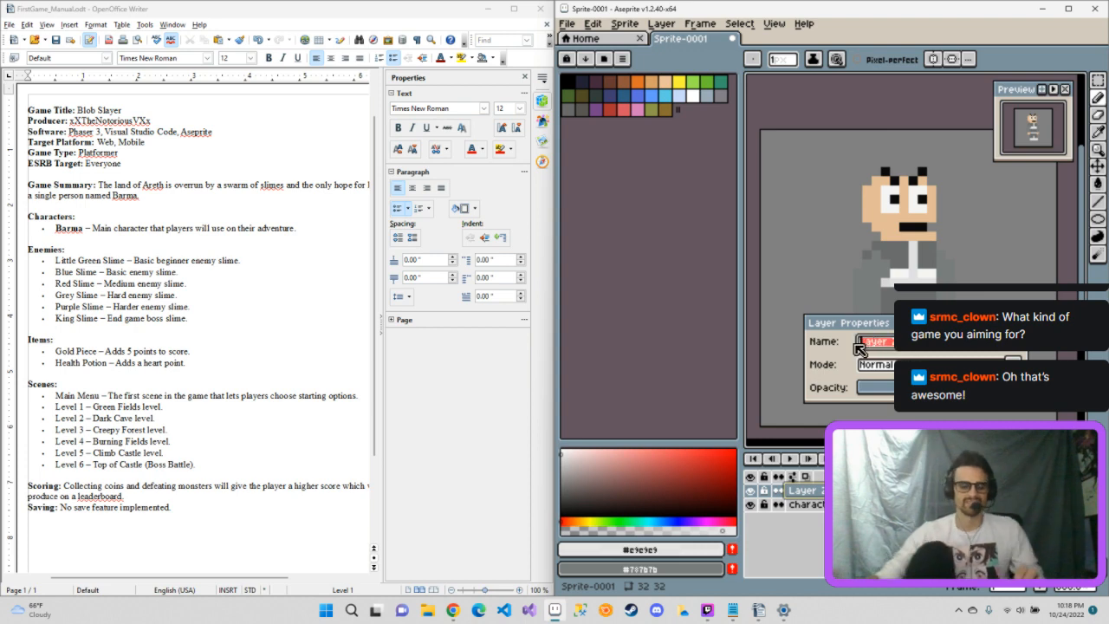
pyautogui.write('gloss')
pyautogui.press('Return')
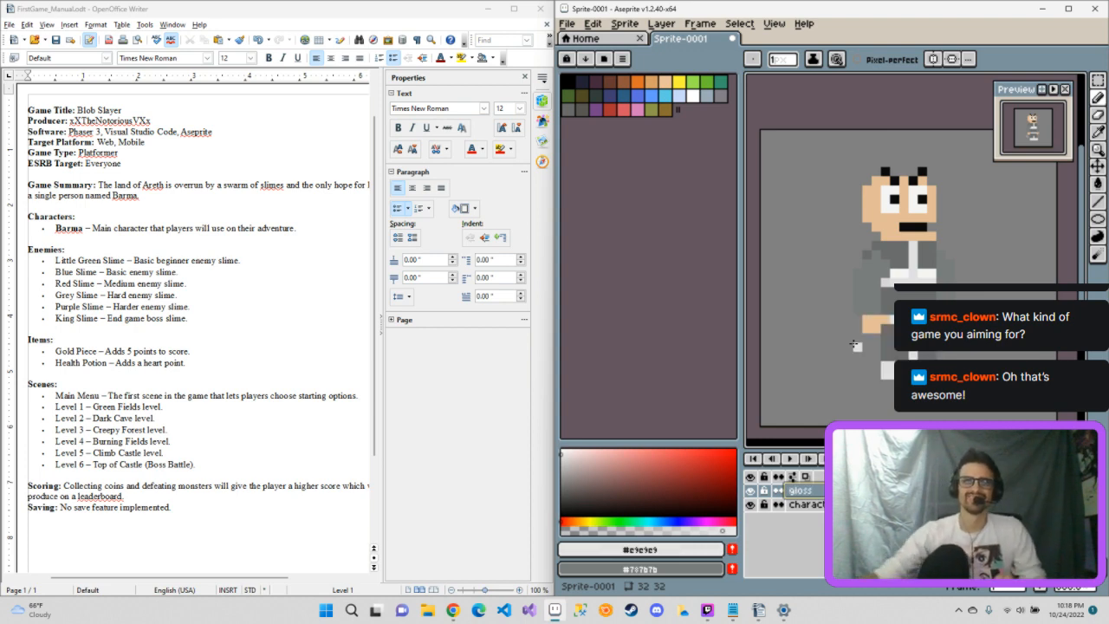
# Step: Set the gloss layer's blend mode to Soft Light in its layer properties
pyautogui.doubleClick(790, 490)
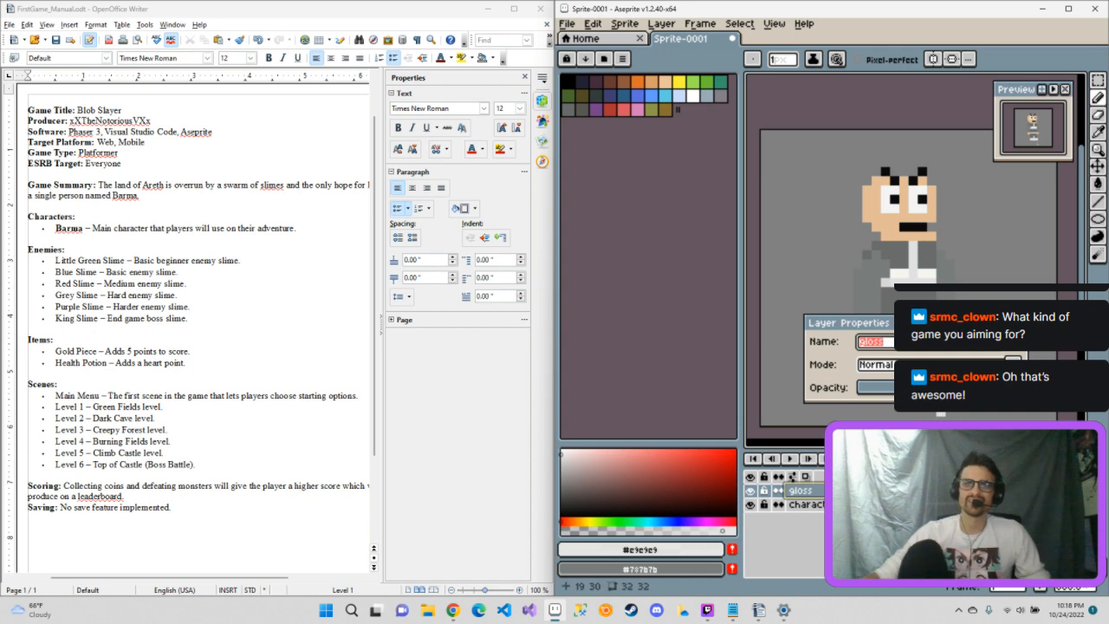
pyautogui.click(879, 365)
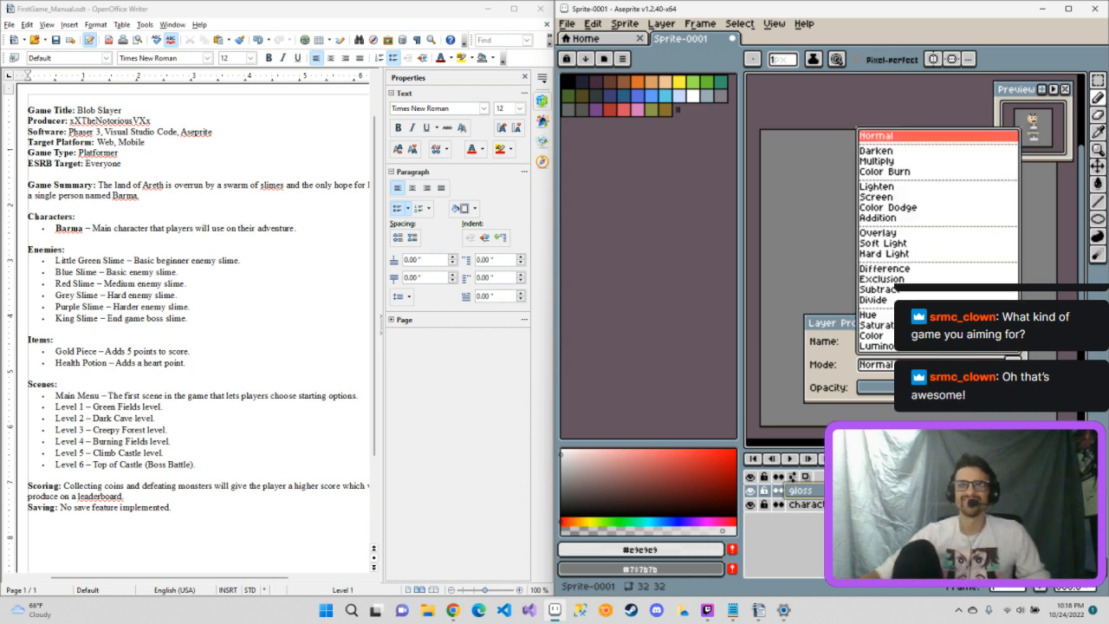
pyautogui.click(884, 244)
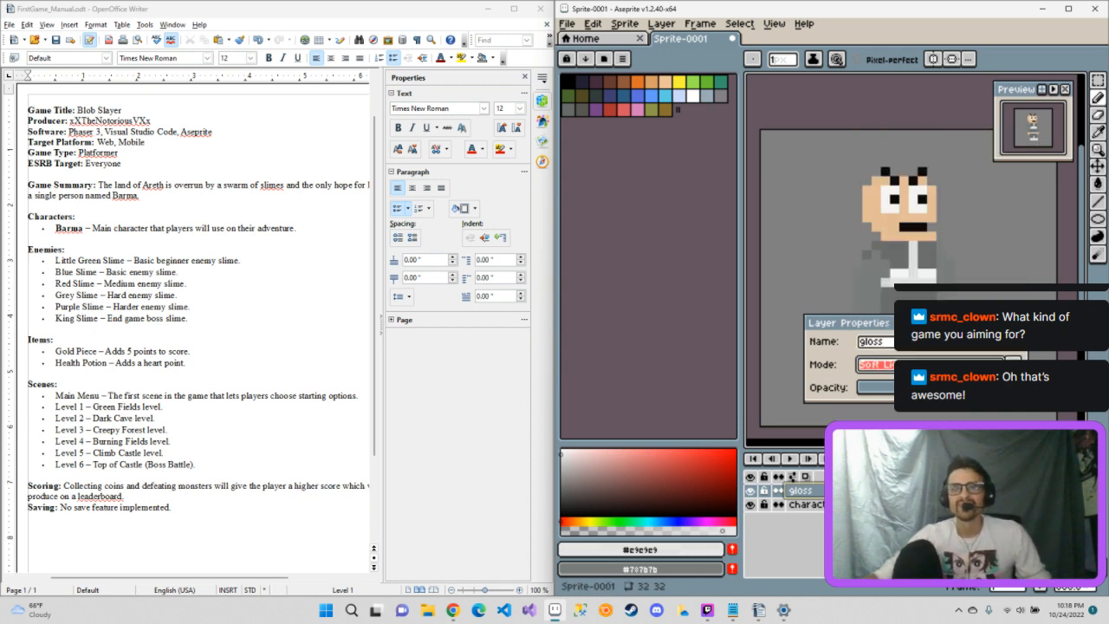
pyautogui.press('Tab')
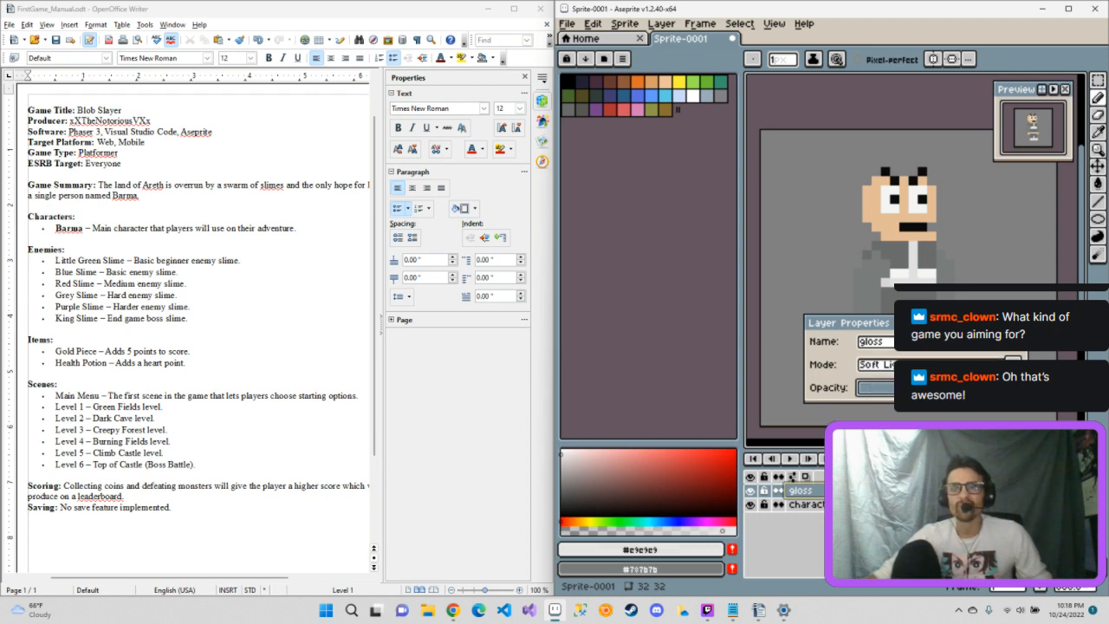
pyautogui.press('Return')
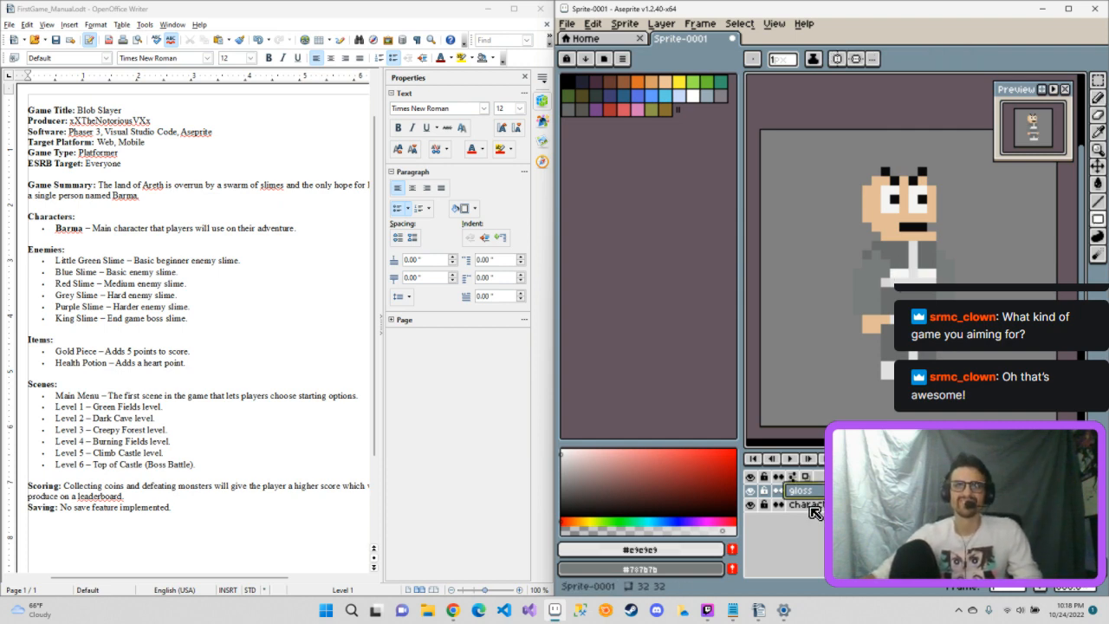
# Step: Sample the dark grey #696a6a on the character layer and paint over the upper row of the shirt's near-white lower band
pyautogui.press('i')
pyautogui.click(907, 249)
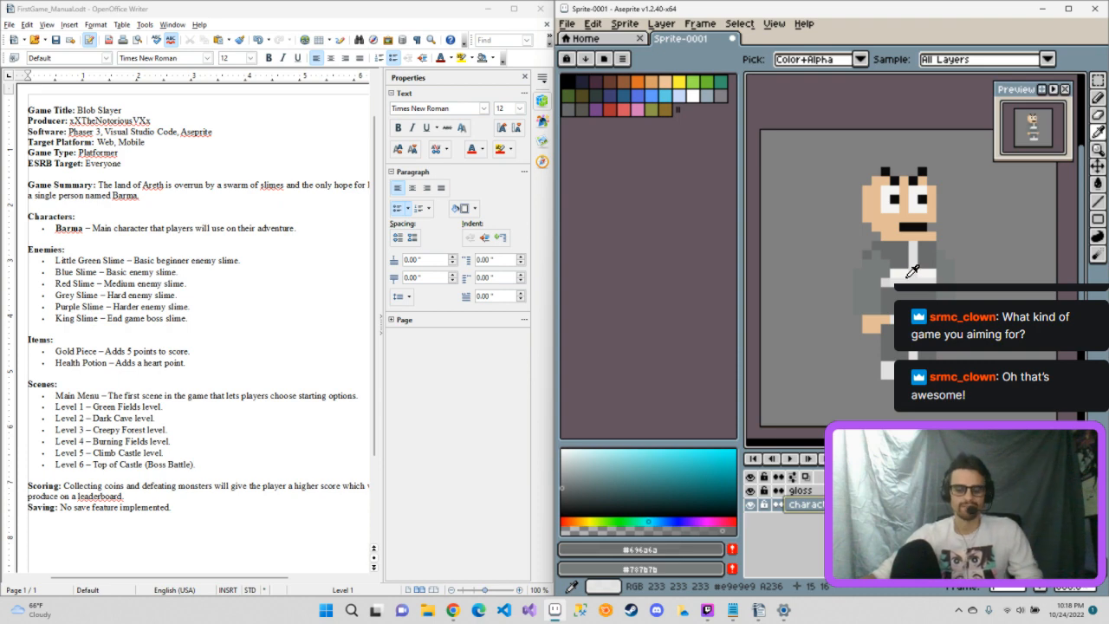
pyautogui.press('b')
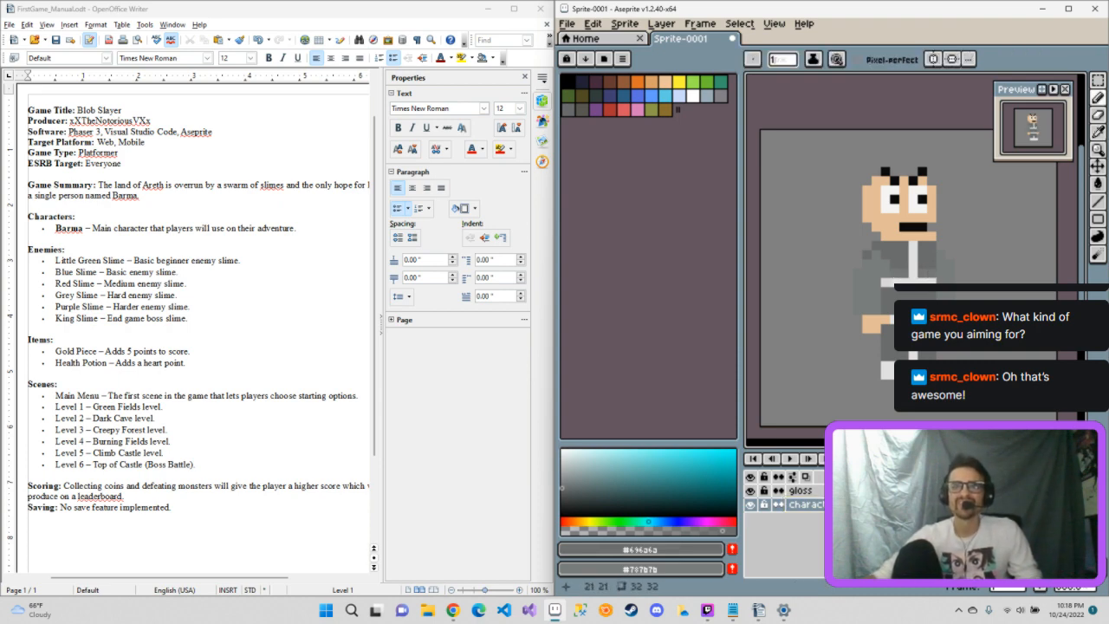
pyautogui.press('i')
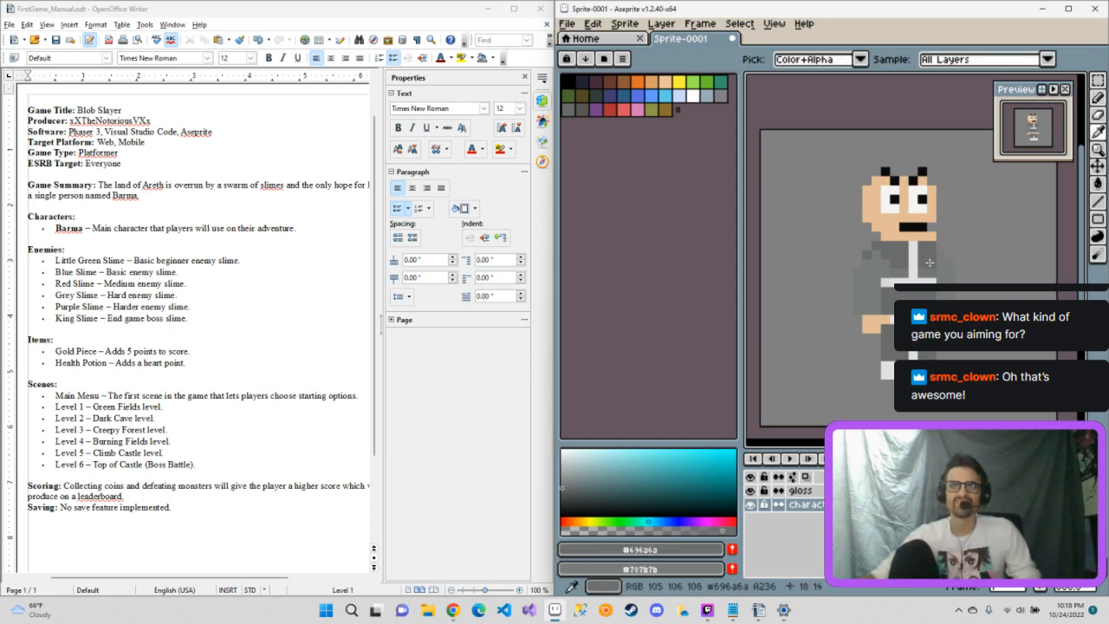
pyautogui.press('b')
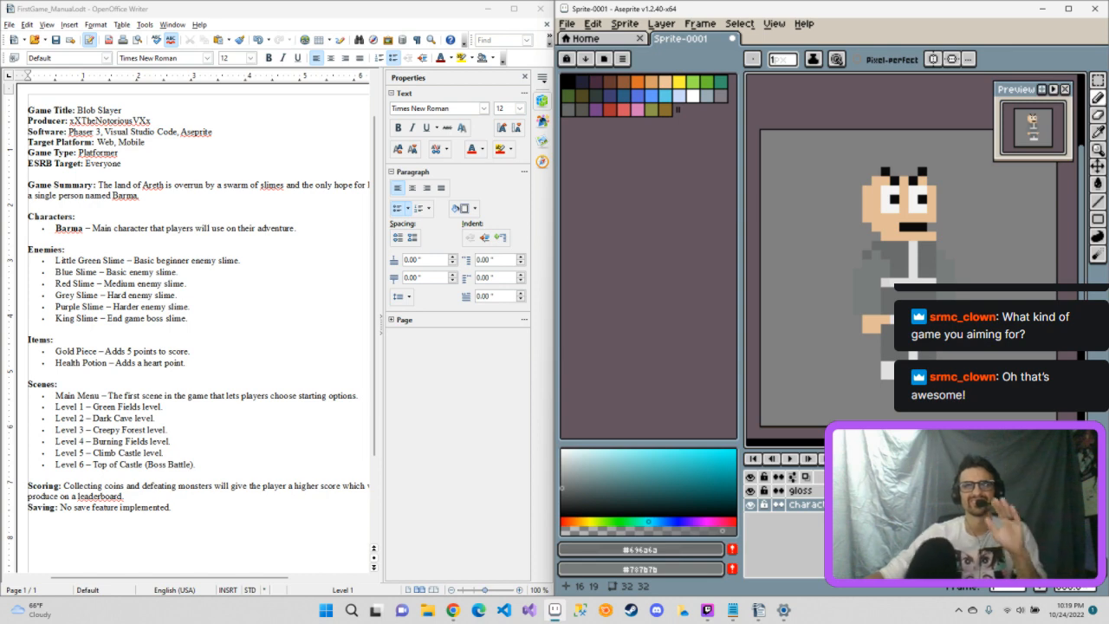
# Step: Paint gloss highlights on the front of Barma's shirt on the gloss layer, using the palette's white
pyautogui.click(817, 489)
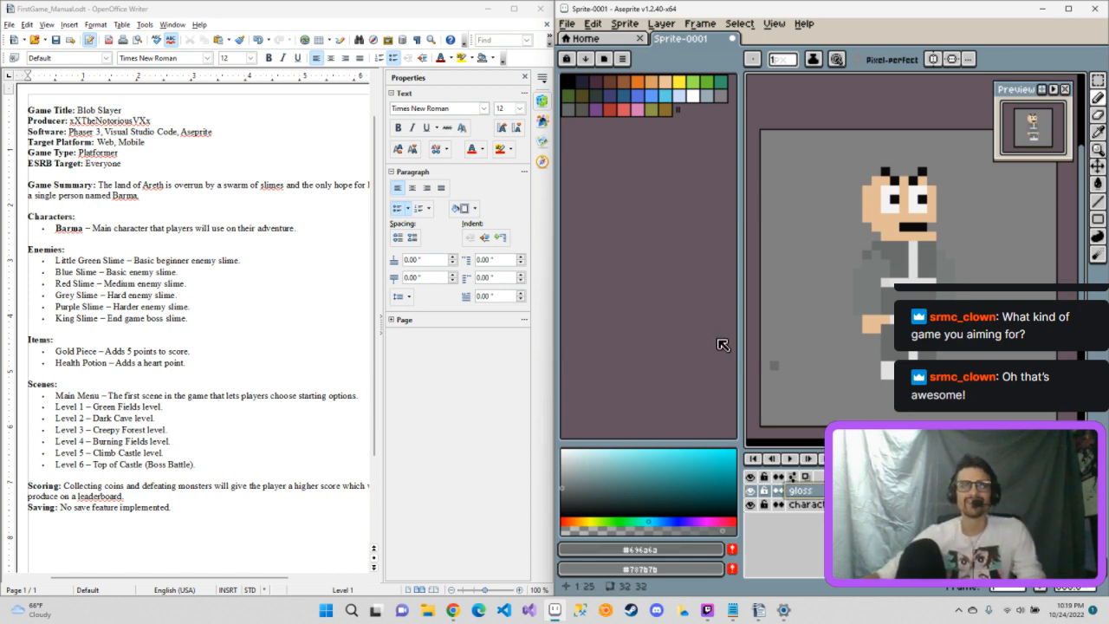
pyautogui.click(693, 96)
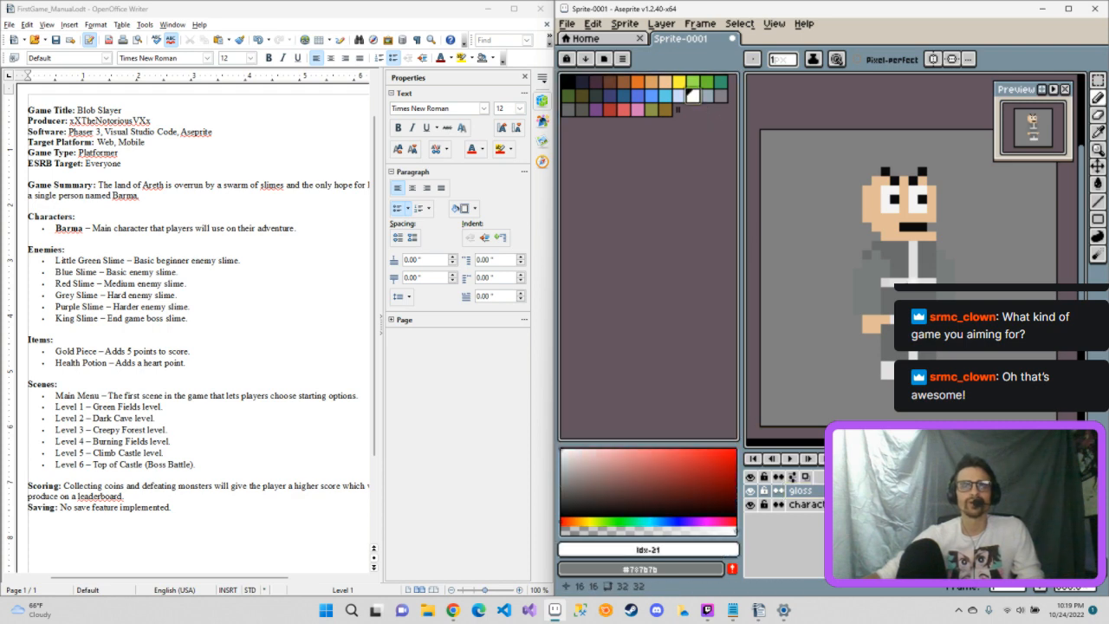
pyautogui.click(896, 270)
pyautogui.moveTo(902, 270)
pyautogui.mouseDown()
pyautogui.moveTo(938, 272)
pyautogui.moveTo(925, 271)
pyautogui.mouseUp()
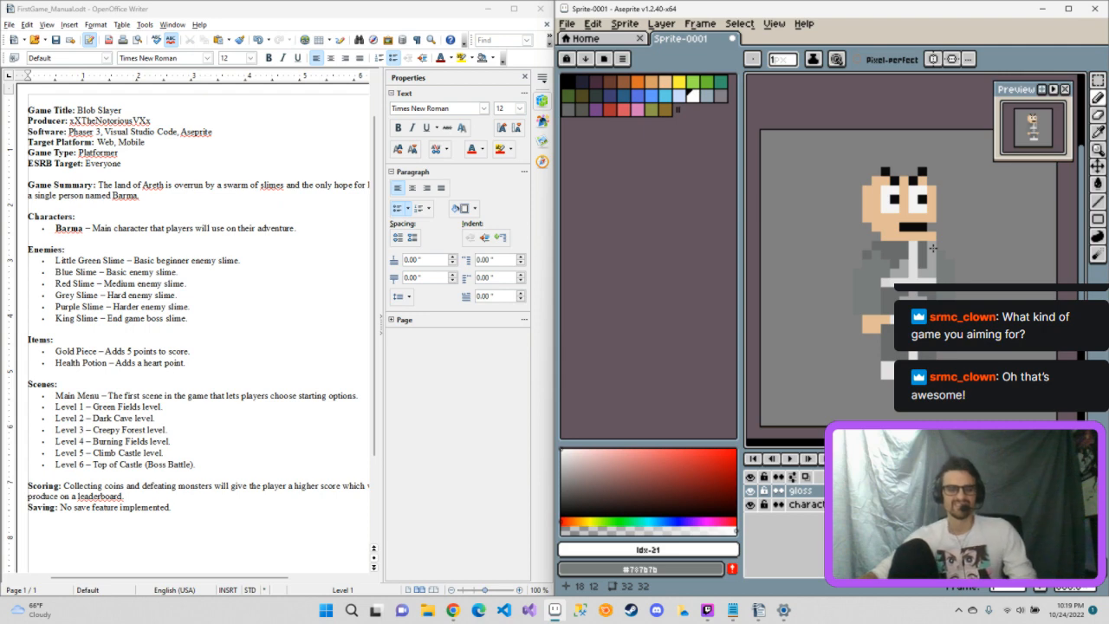
pyautogui.press('b')
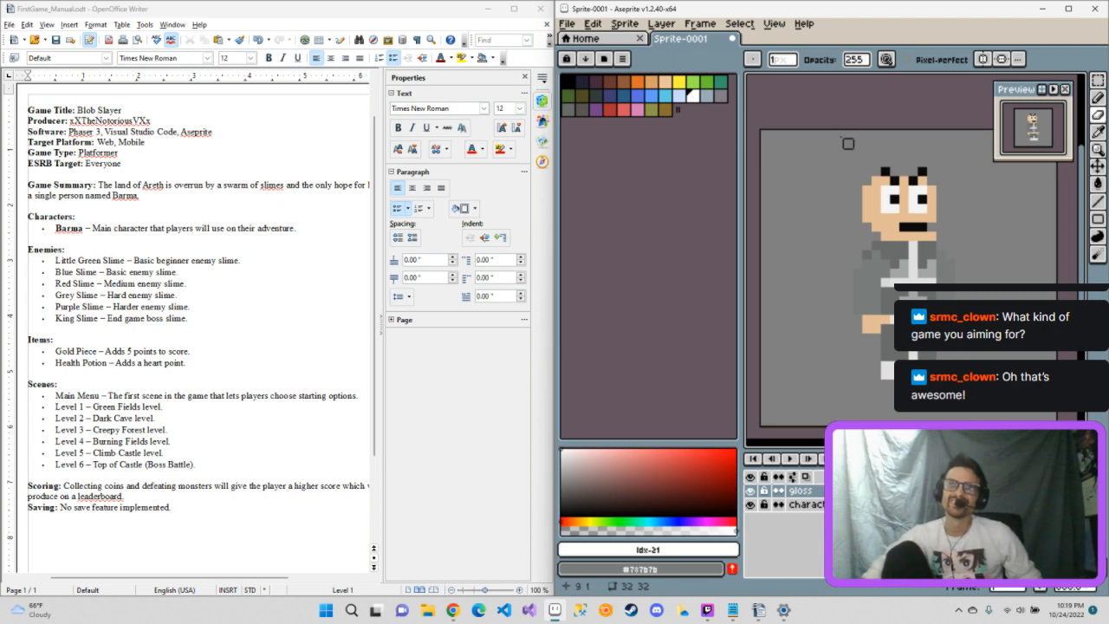
# Step: Try to add a row of skin-coloured #eec39a pixels across the top of Barma's head
pyautogui.keyDown('alt'); pyautogui.click(904, 185); pyautogui.keyUp('alt')
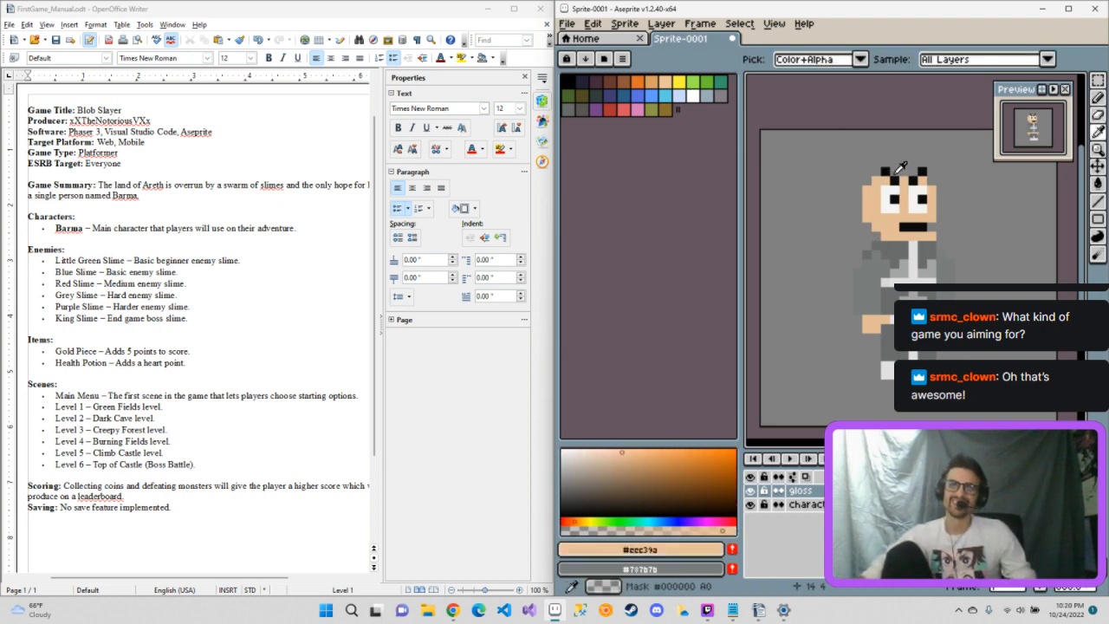
pyautogui.press('b')
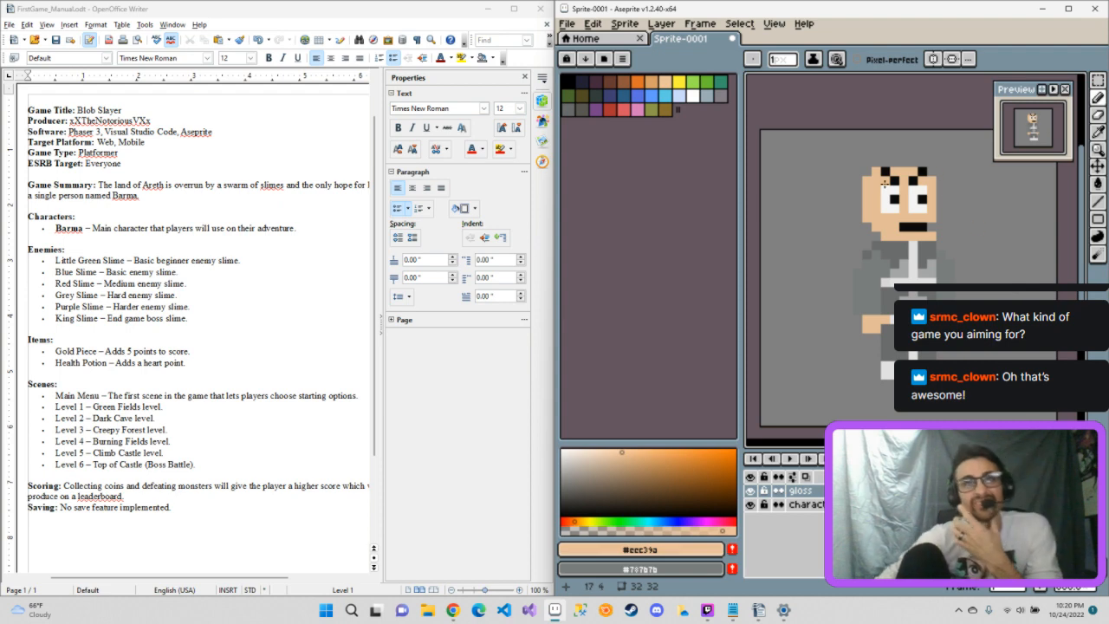
pyautogui.press('b')
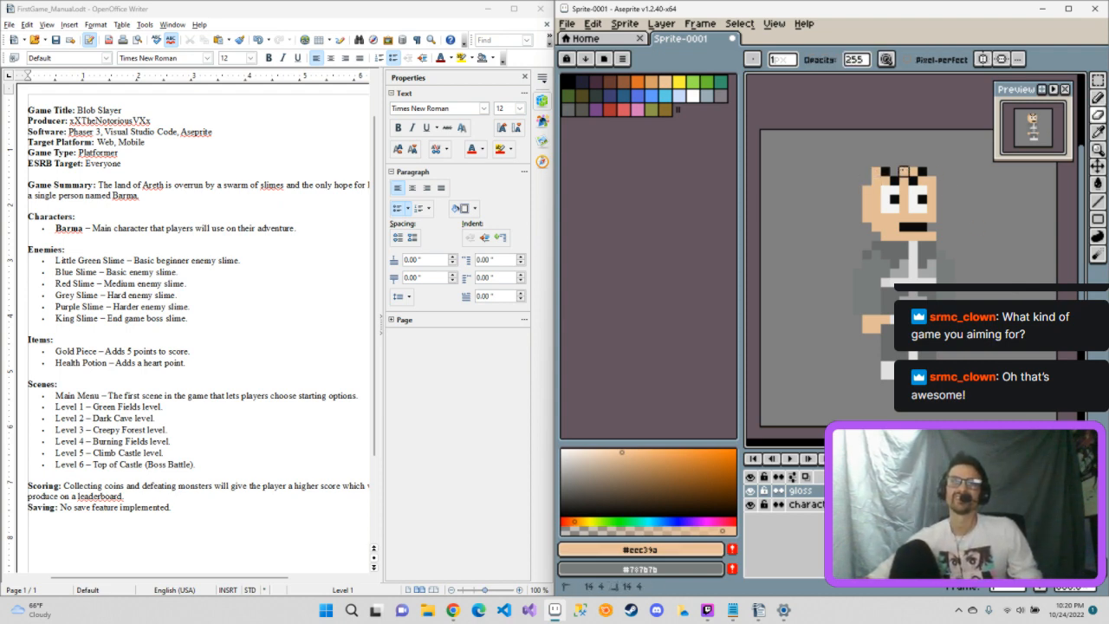
pyautogui.moveTo(904, 171); pyautogui.dragTo(914, 171)
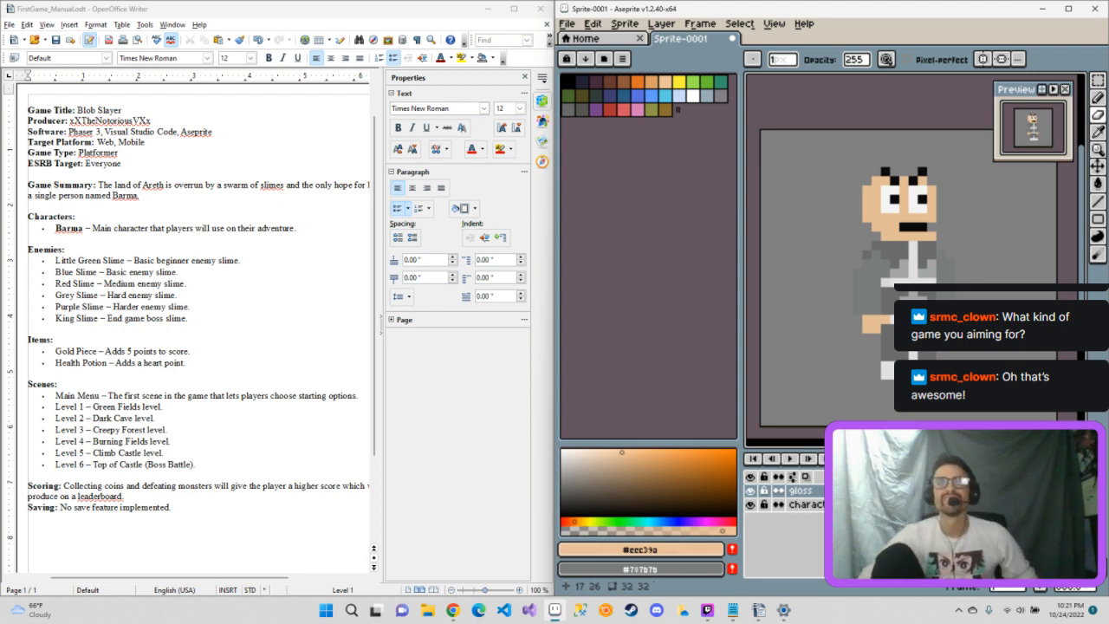
# Step: Choose the palette's dark grey Idx-24, lighten it slightly, and undo the last edit on the character layer
pyautogui.click(567, 109)
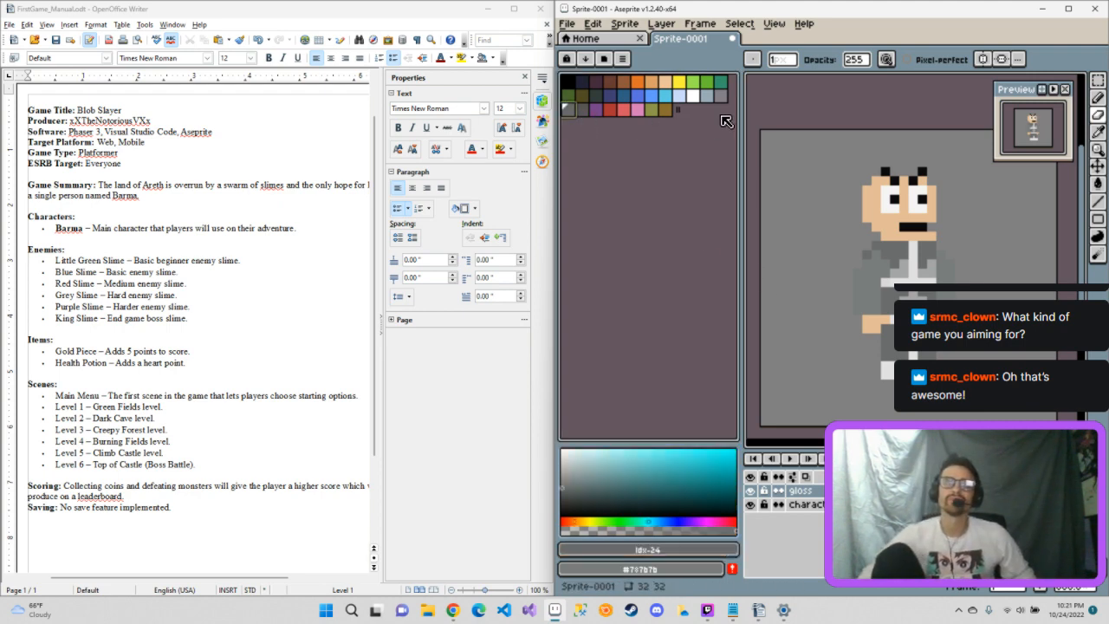
pyautogui.click(562, 473)
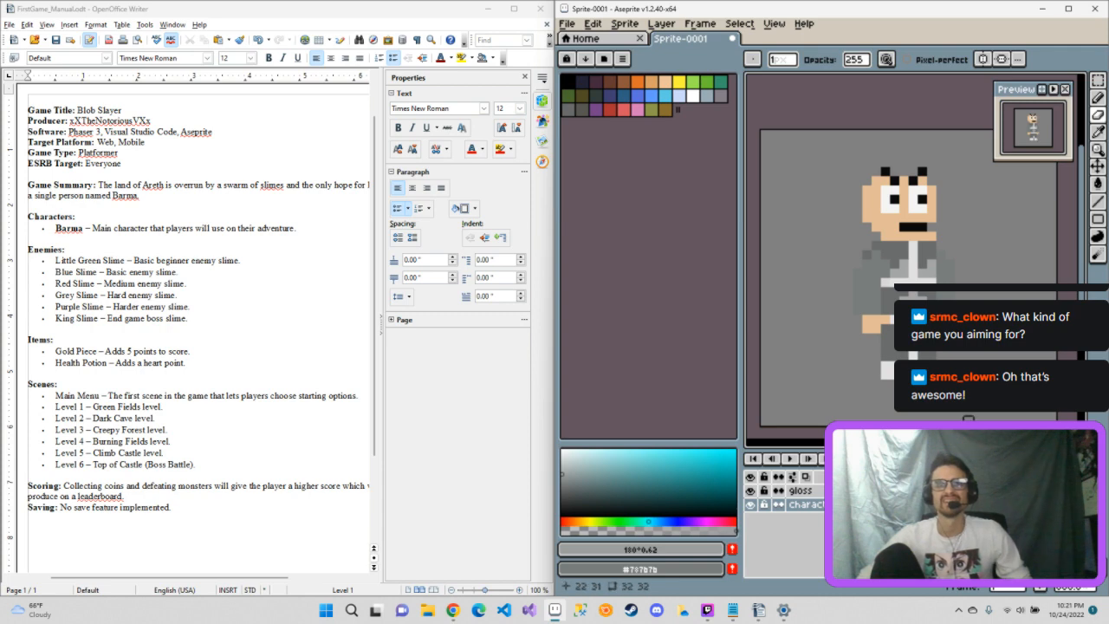
pyautogui.hotkey('ctrl', 'z')
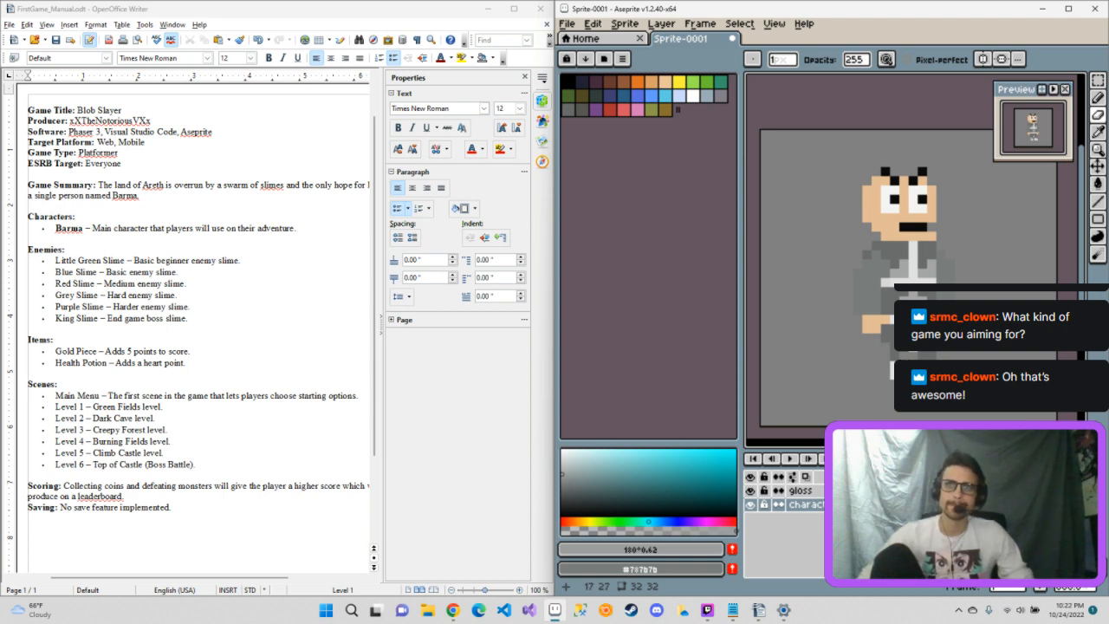
# Step: Sample the near-white #e9e9e9 and try to redraw Barma's feet on the character layer
pyautogui.press('i')
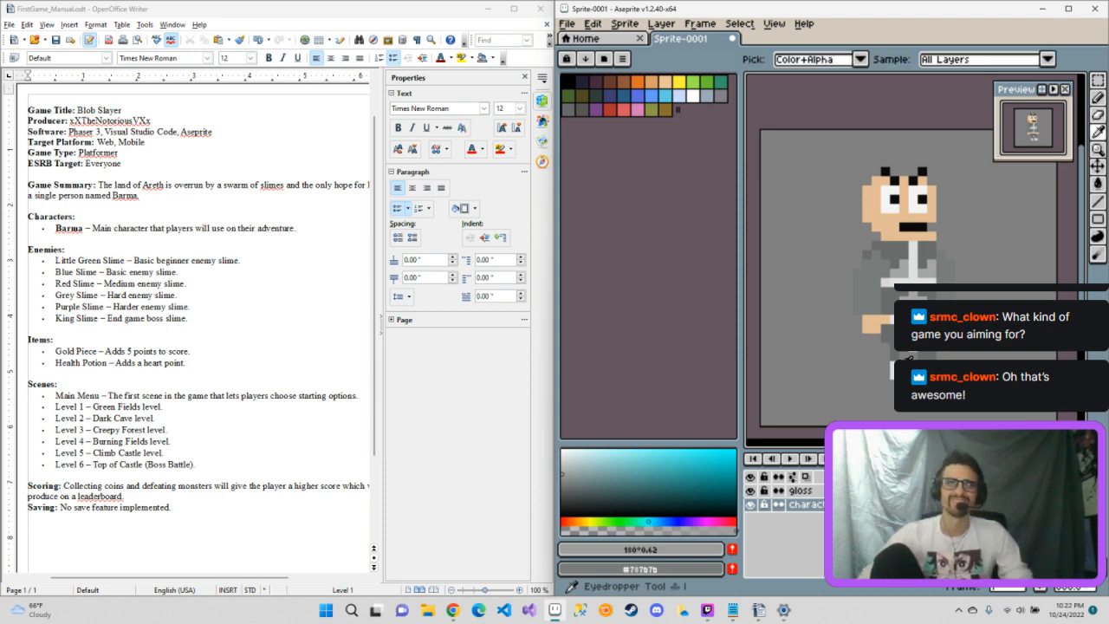
pyautogui.click(904, 365)
pyautogui.click(903, 371)
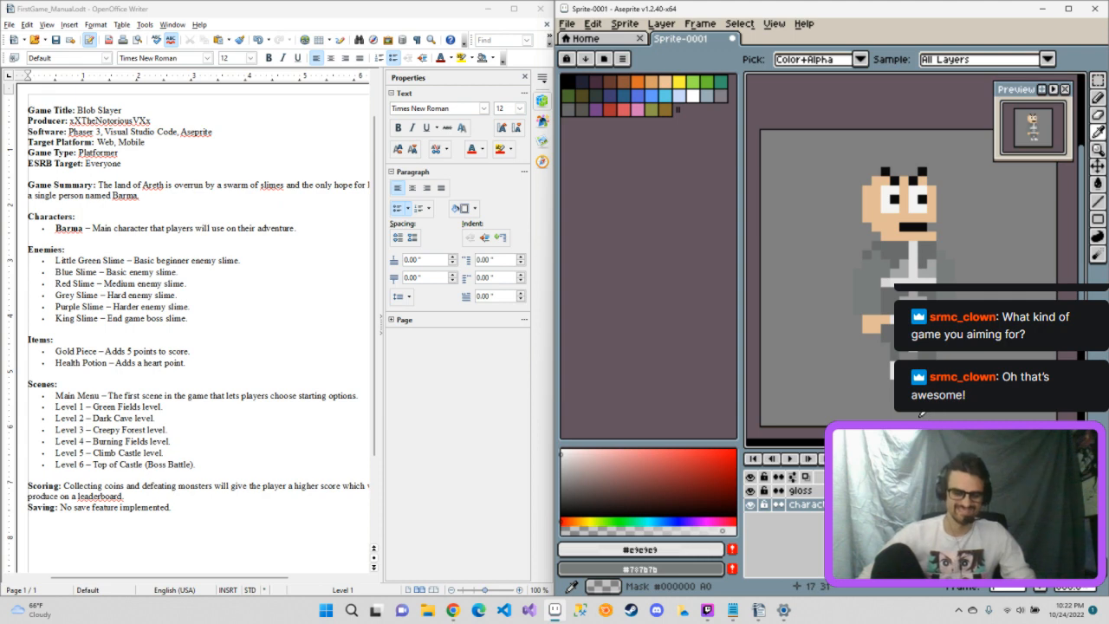
pyautogui.press('b')
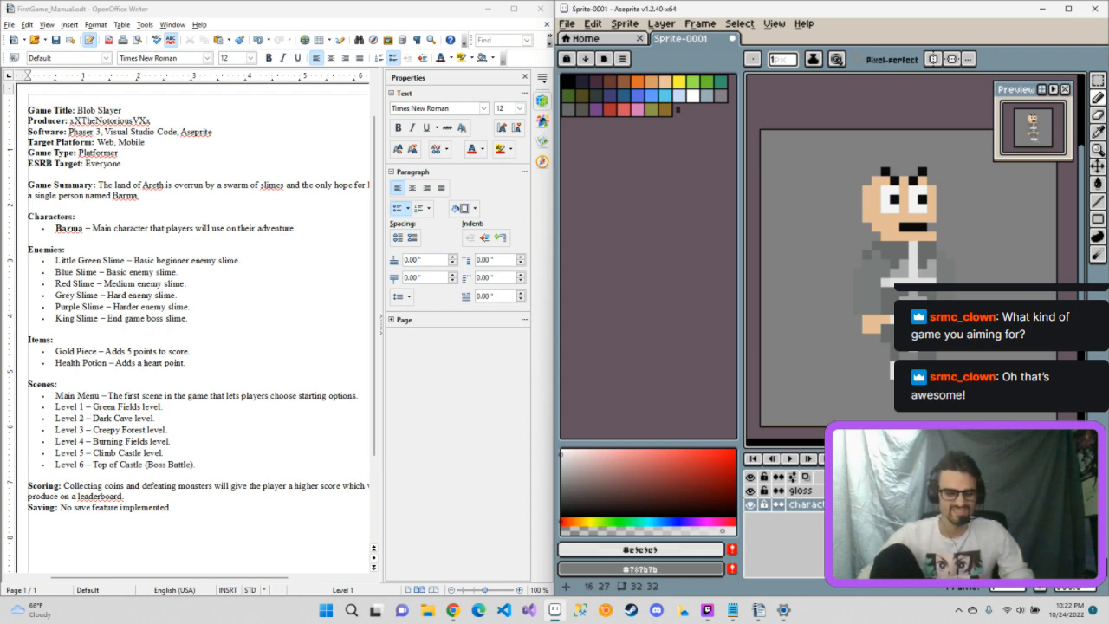
pyautogui.press('i')
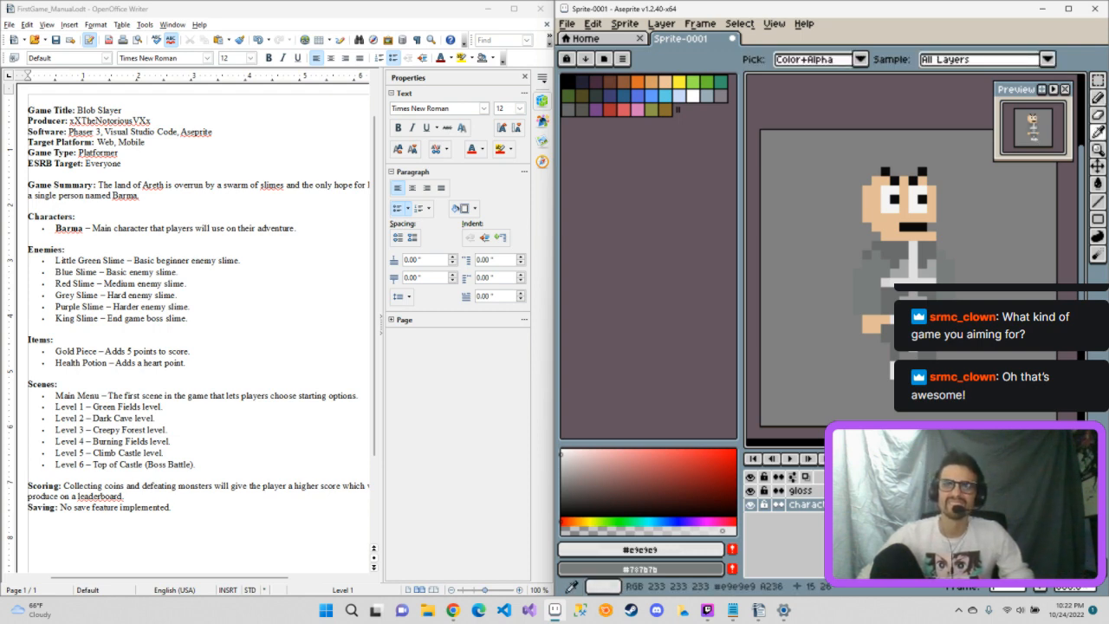
pyautogui.press('b')
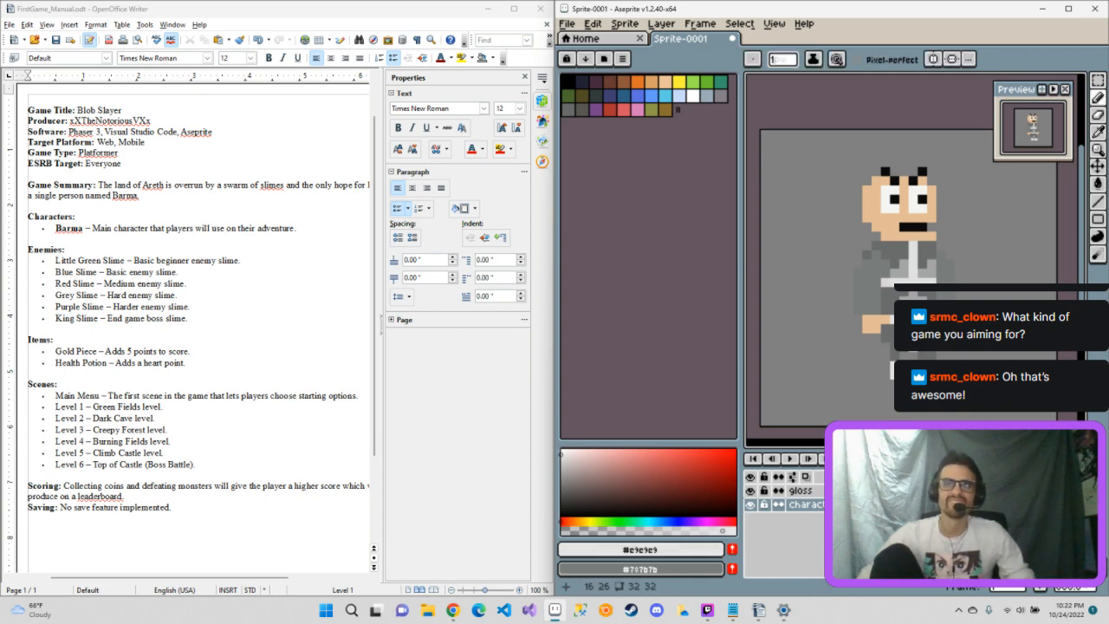
# Step: Sample the dark grey #696a6a and try to reshape Barma's legs with the pencil and eraser
pyautogui.press('i')
pyautogui.click(904, 355)
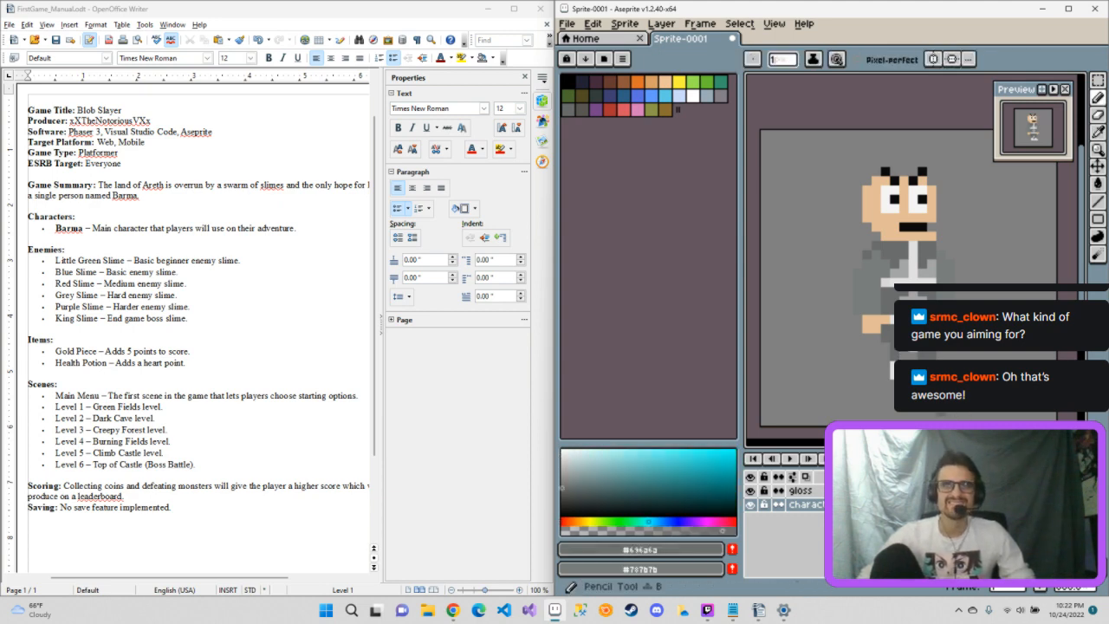
pyautogui.press('b')
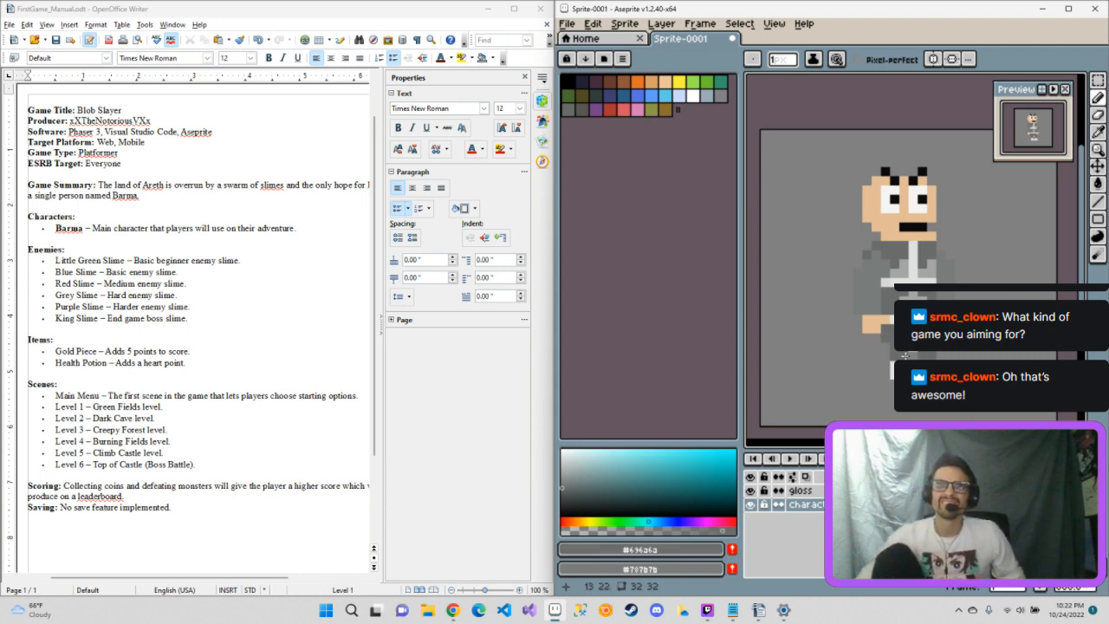
pyautogui.press('e')
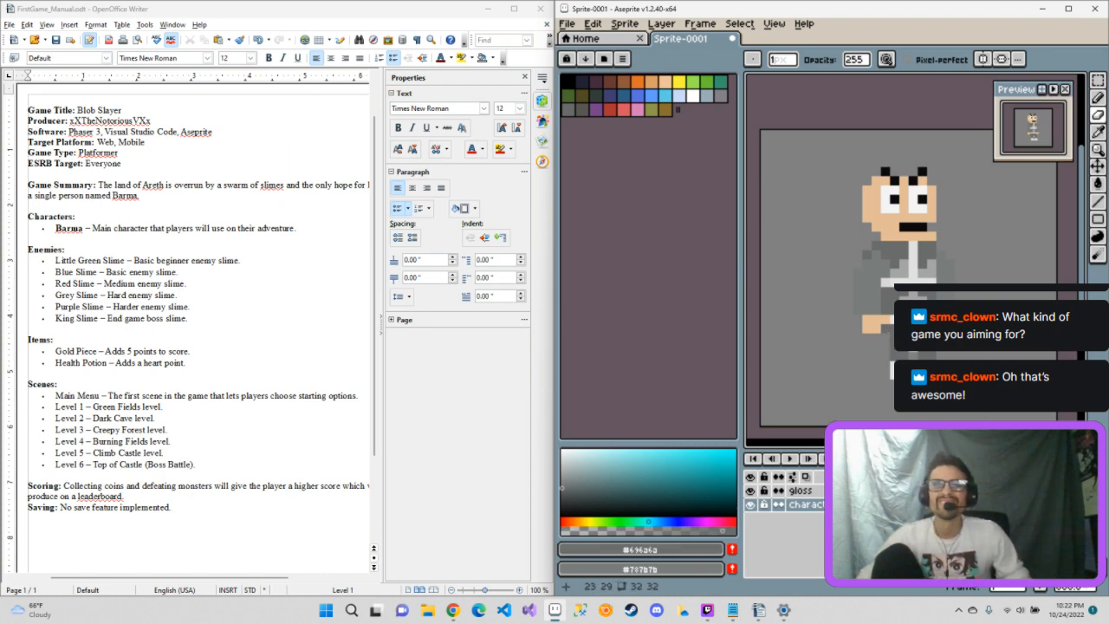
# Step: Try to reposition Barma's legs with rectangular selections of 8 × 7 and 12 × 5 pixels
pyautogui.click(1098, 81)
pyautogui.moveTo(880, 331); pyautogui.dragTo(953, 401)
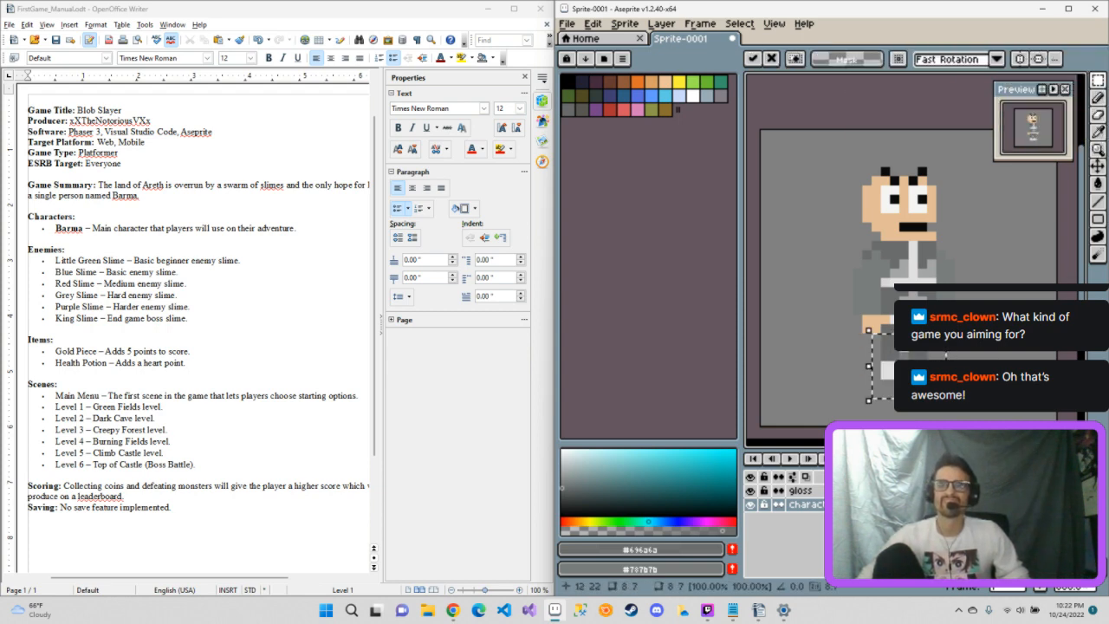
pyautogui.hotkey('ctrl', 'd')
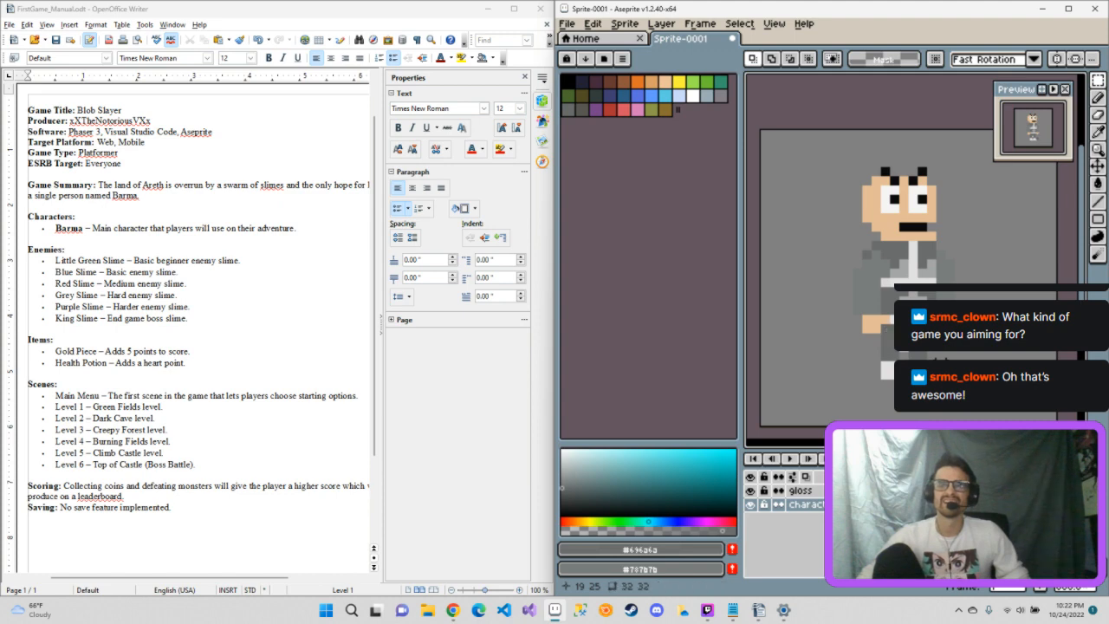
pyautogui.moveTo(871, 343); pyautogui.dragTo(984, 381)
pyautogui.moveTo(899, 356); pyautogui.dragTo(904, 355)
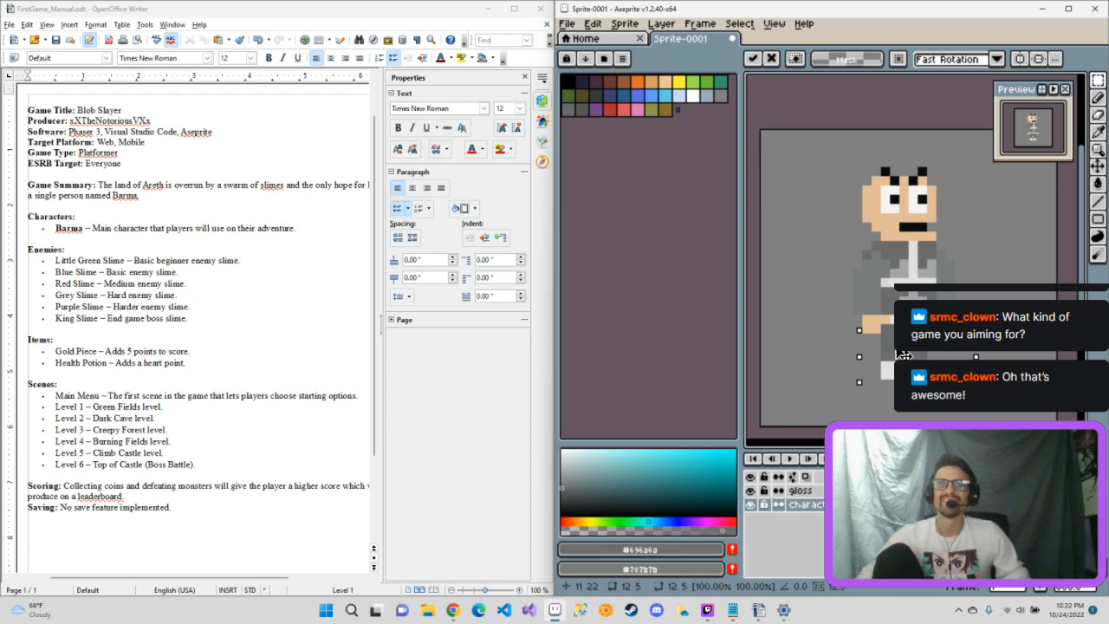
pyautogui.hotkey('ctrl', 'd')
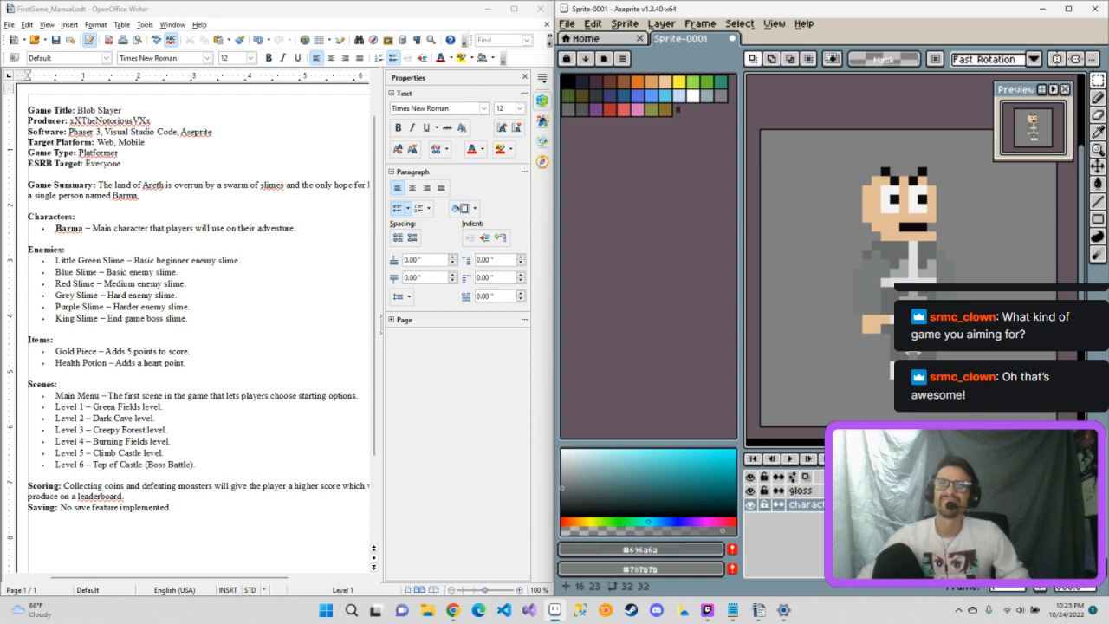
# Step: Try to isolate Barma's near leg and foot with a 5 × 6 pixel rectangular selection
pyautogui.moveTo(885, 338); pyautogui.dragTo(915, 388)
pyautogui.moveTo(922, 384); pyautogui.dragTo(922, 385)
pyautogui.click(922, 384)
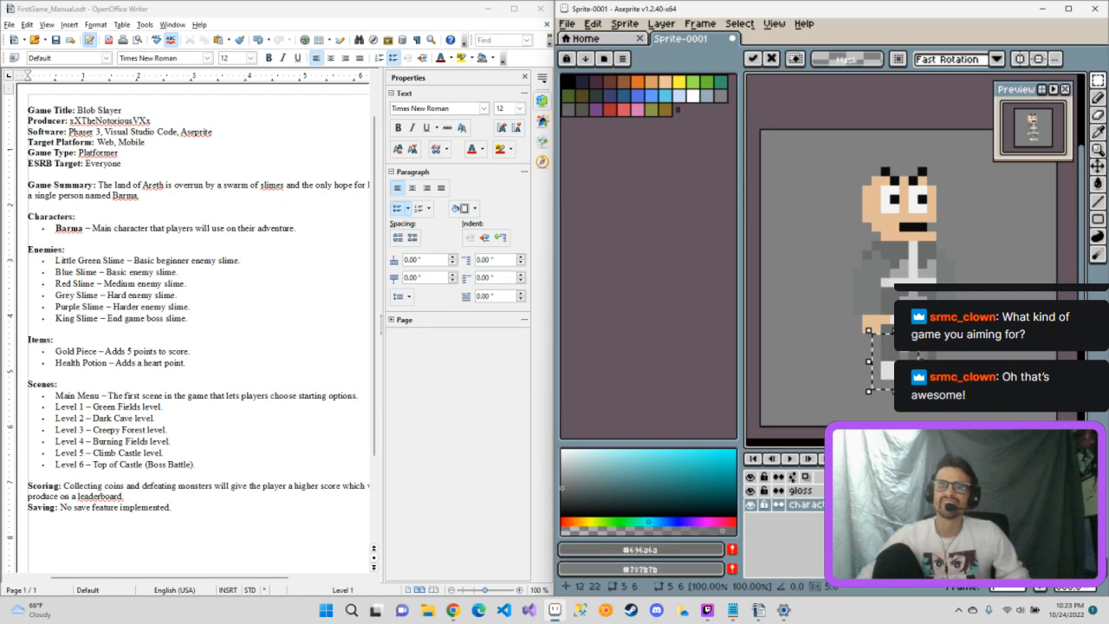
pyautogui.click(941, 393)
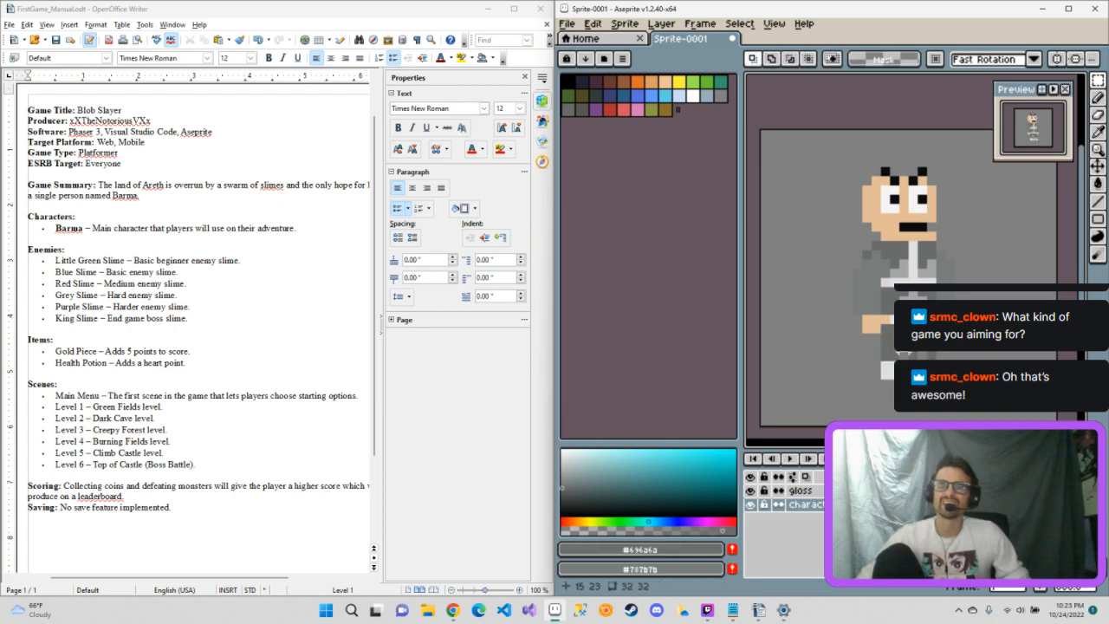
# Step: Try to isolate part of Barma's far leg with a 3 × 4 pixel rectangular selection
pyautogui.moveTo(903, 338); pyautogui.dragTo(929, 356)
pyautogui.click(920, 356)
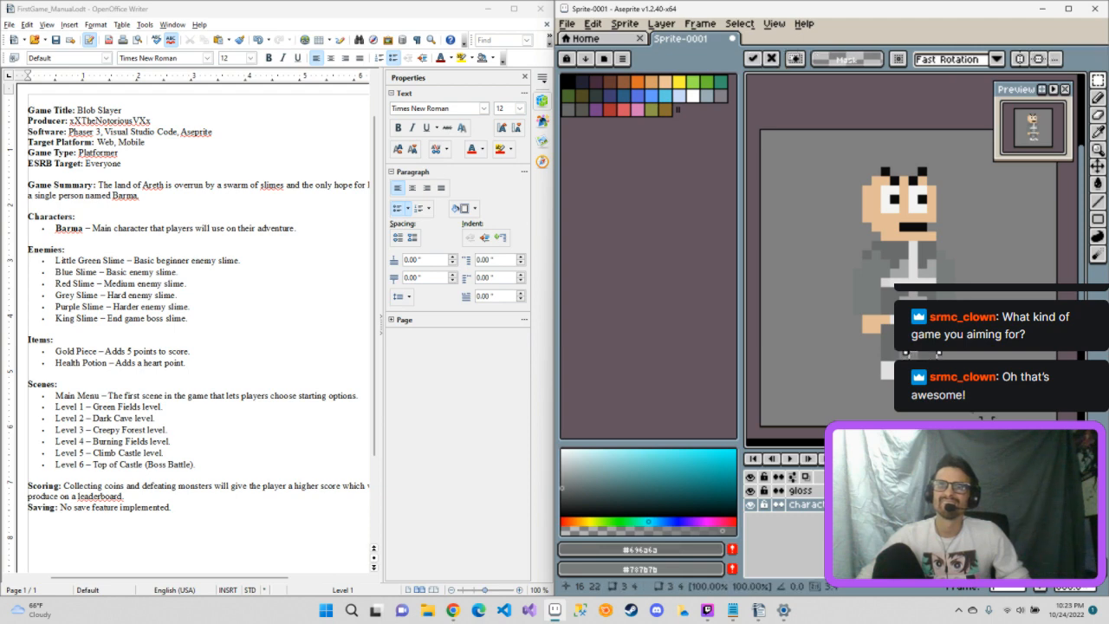
pyautogui.click(968, 401)
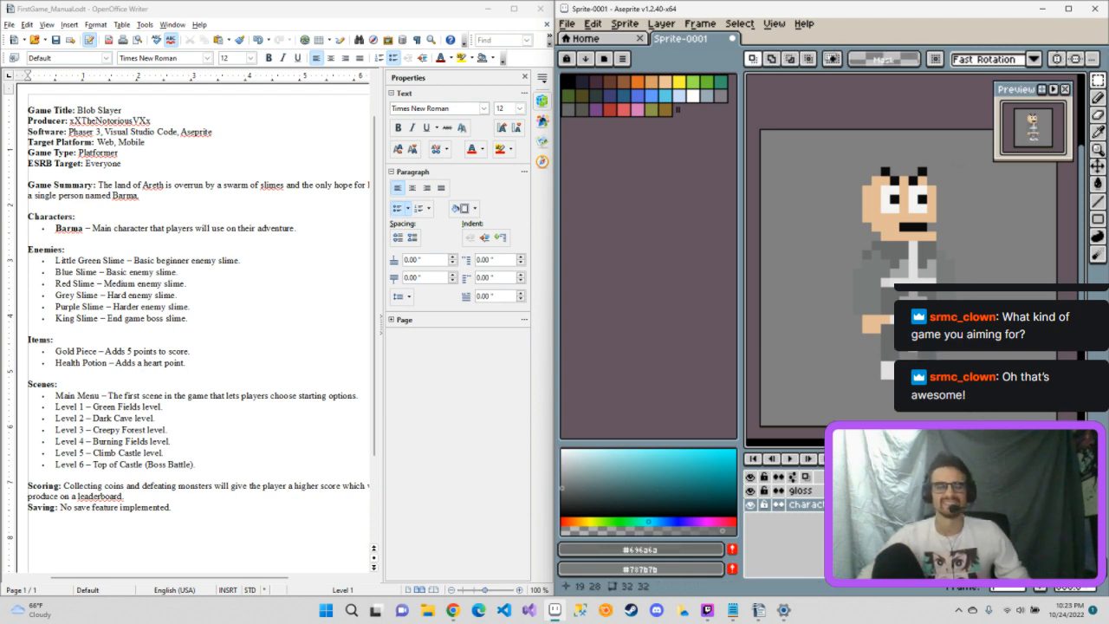
# Step: Undo the latest repositioning and selection changes on Barma's legs and clear the restored selection
pyautogui.hotkey('ctrl', 'z')
pyautogui.hotkey('ctrl', 'z')
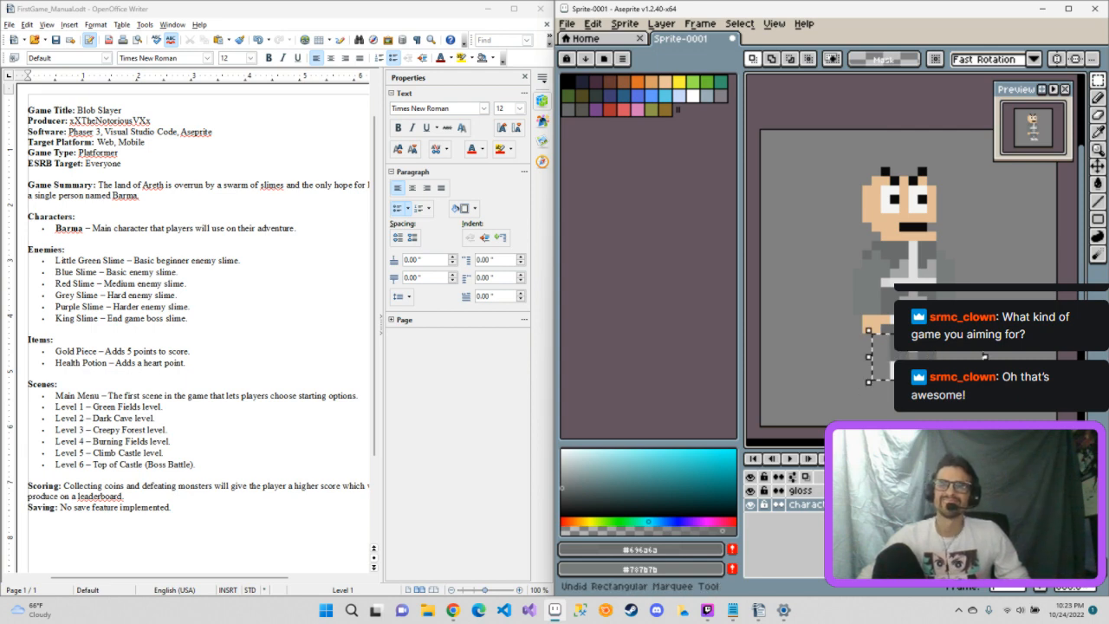
pyautogui.click(987, 402)
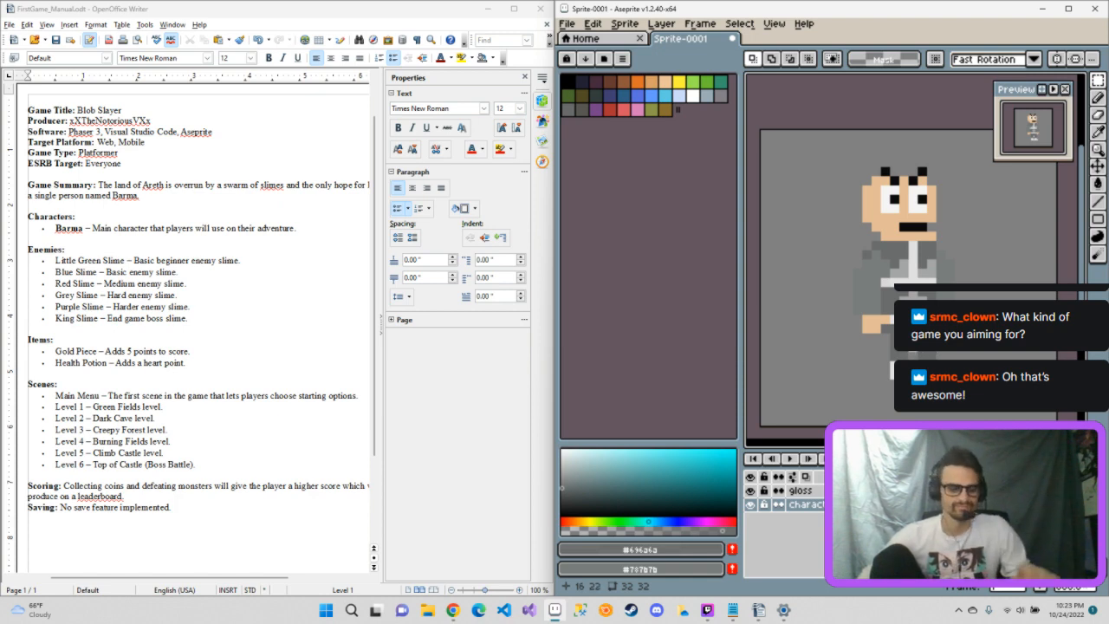
pyautogui.press('e')
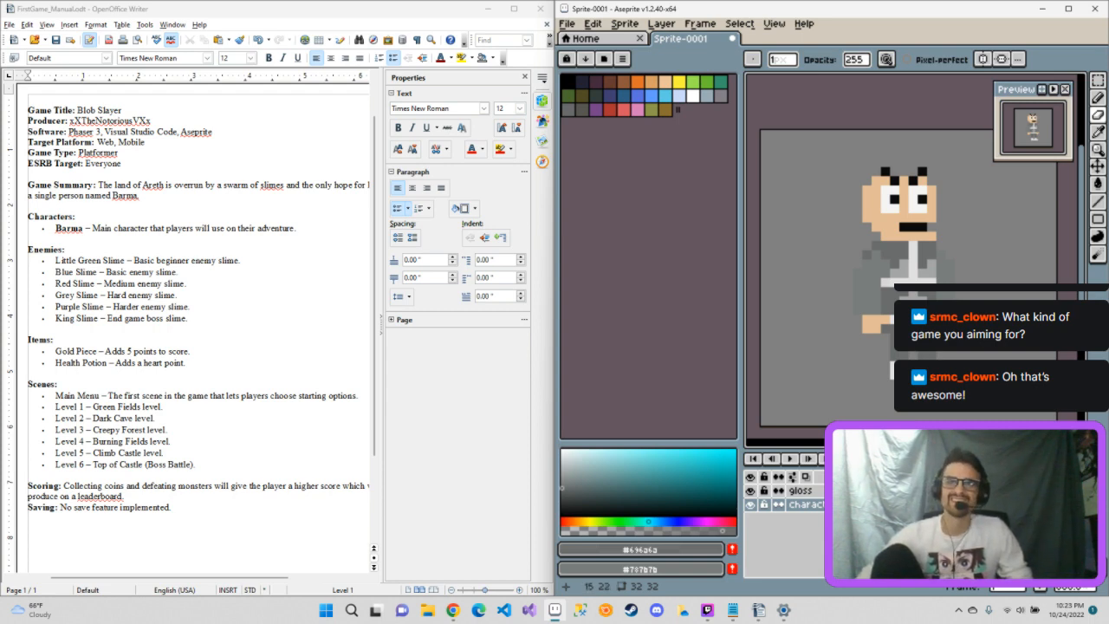
pyautogui.press('i')
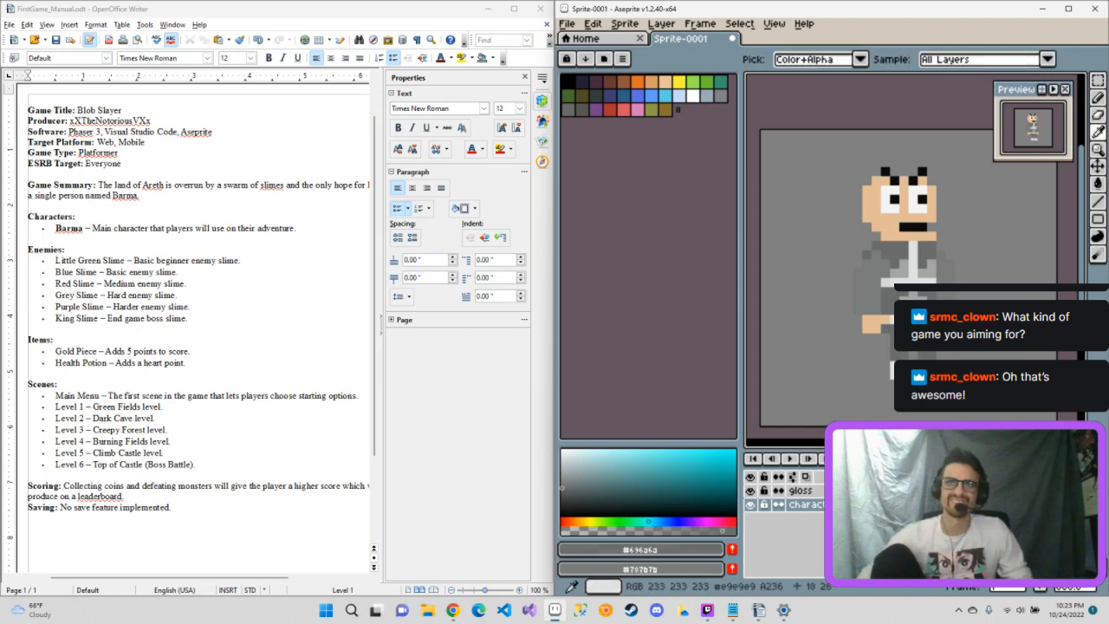
pyautogui.press('b')
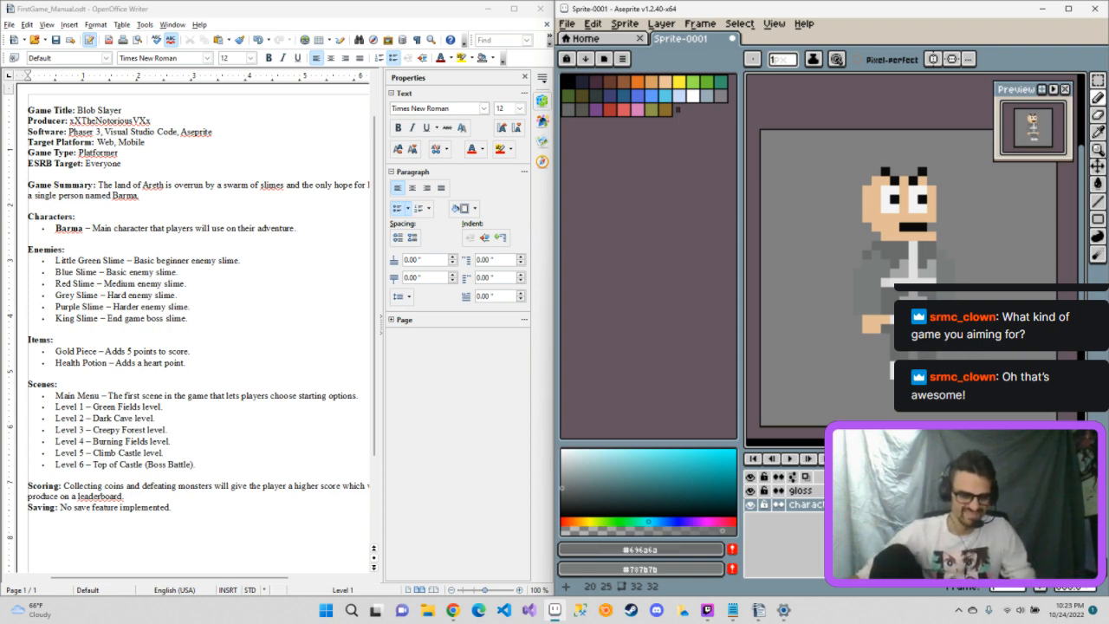
pyautogui.press('e')
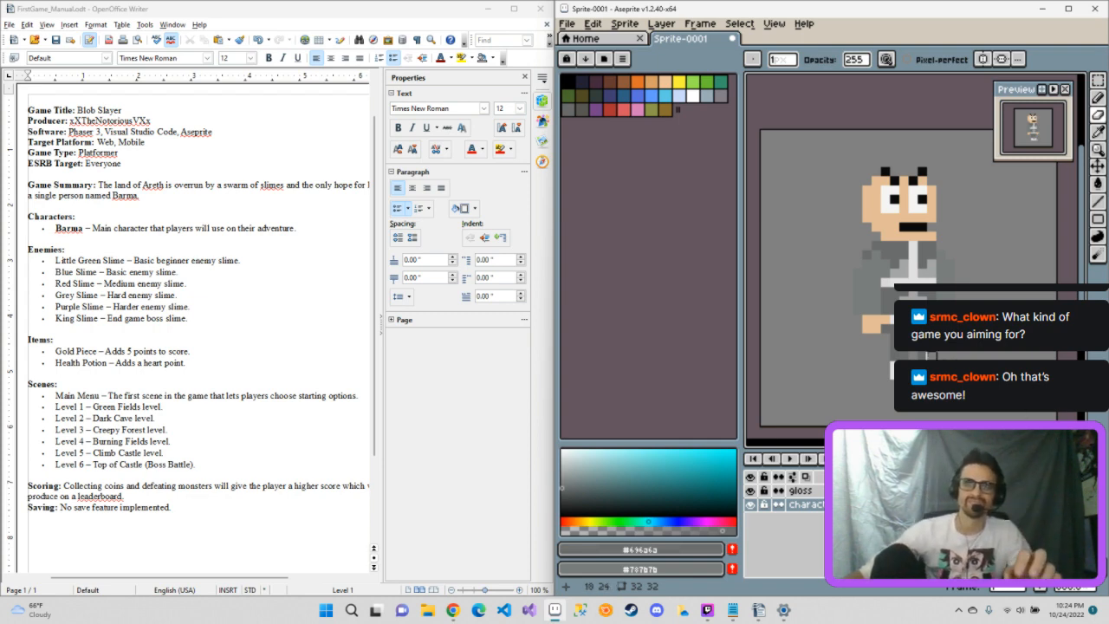
# Step: Sample the light grey #e9e9e9 from the character's boot and return to the Pencil tool
pyautogui.press('i')
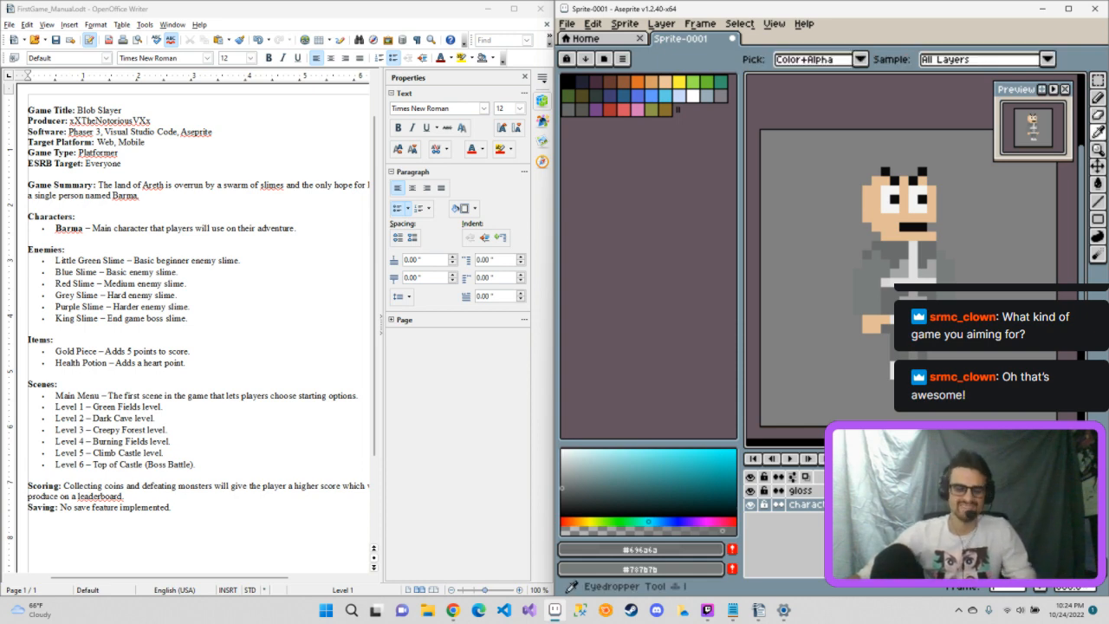
pyautogui.press('b')
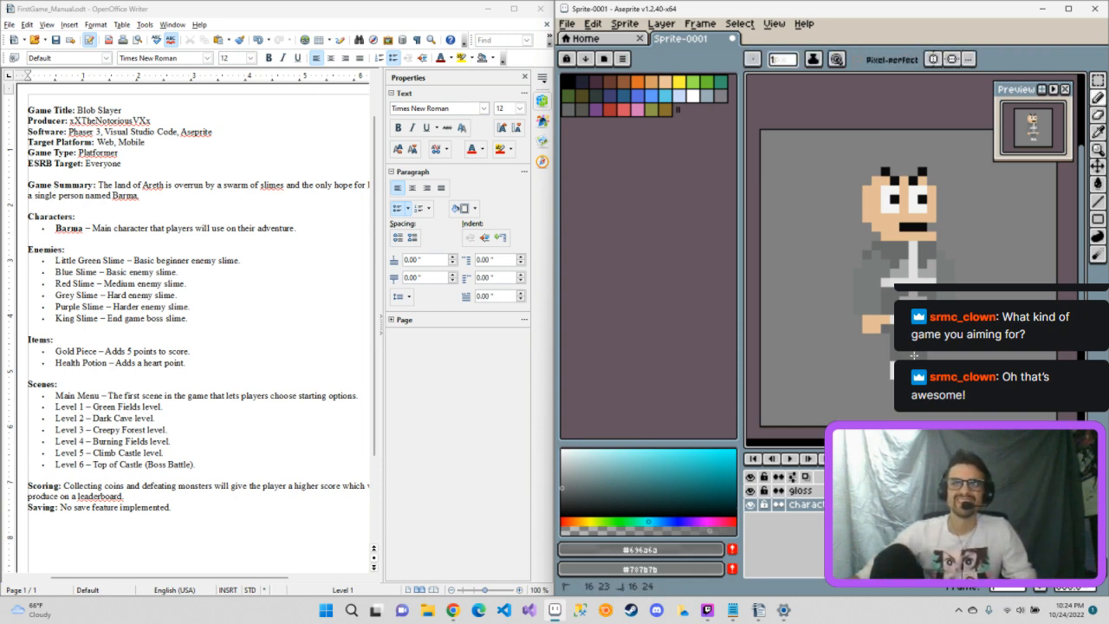
pyautogui.press('i')
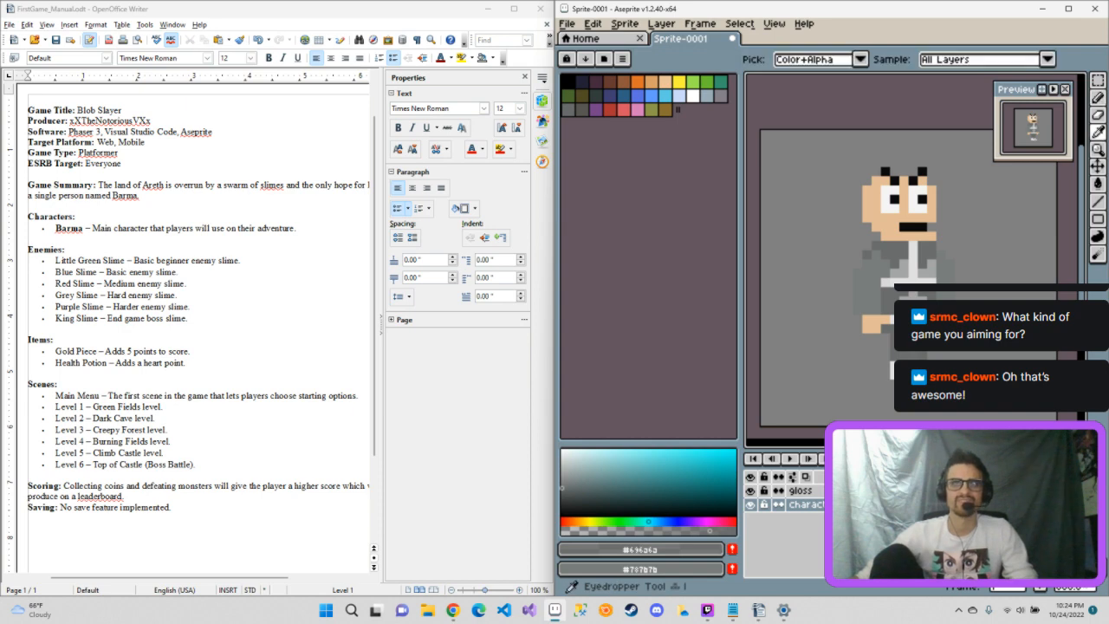
pyautogui.click(903, 376)
pyautogui.press('b')
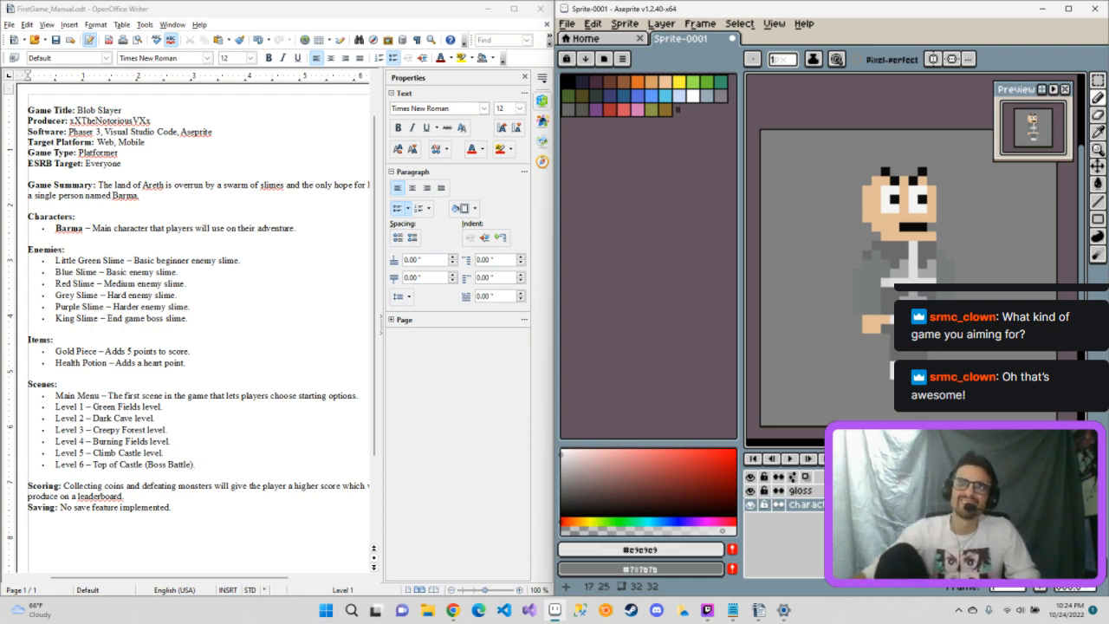
# Step: Set the drawing colour to a neutral dark grey with about 29% brightness
pyautogui.click(794, 491)
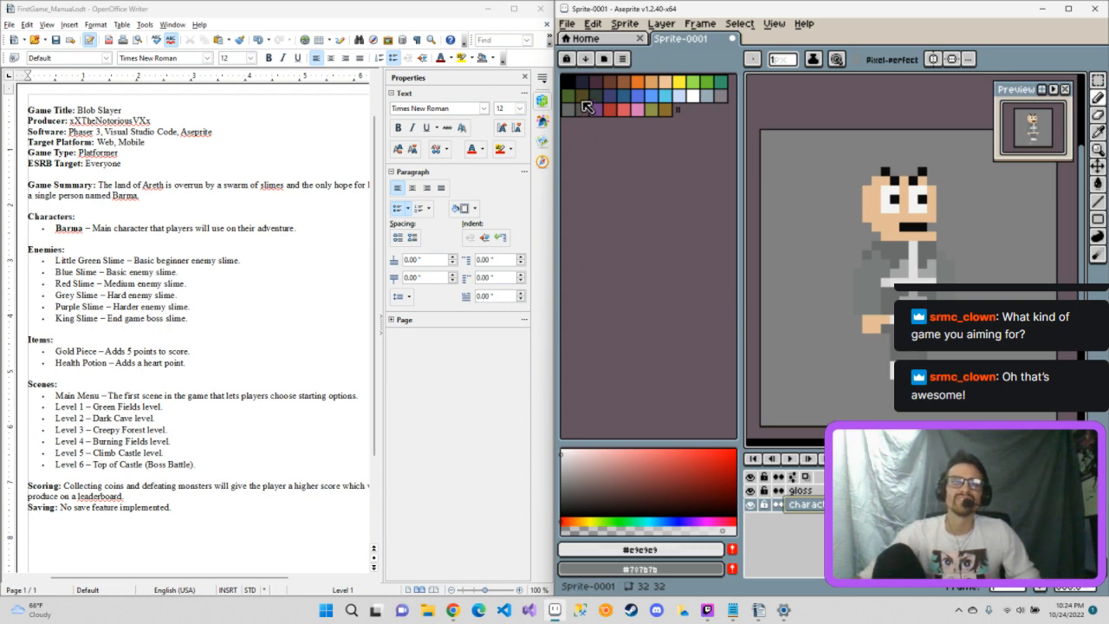
pyautogui.click(563, 489)
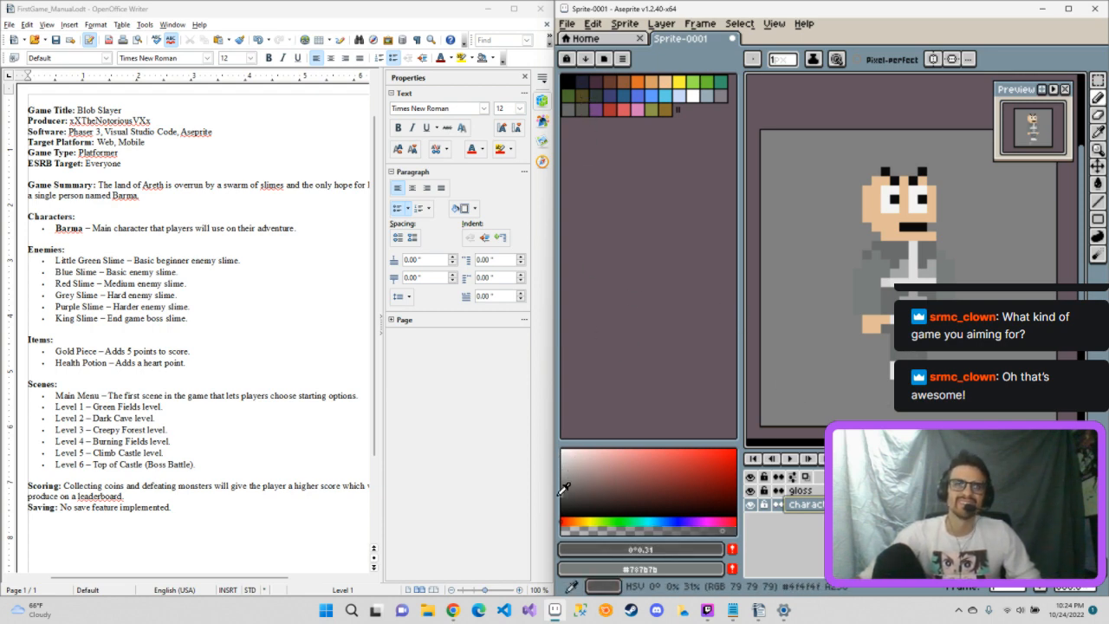
pyautogui.moveTo(559, 495)
pyautogui.mouseDown()
pyautogui.moveTo(560, 480)
pyautogui.moveTo(562, 507)
pyautogui.moveTo(563, 490)
pyautogui.mouseUp()
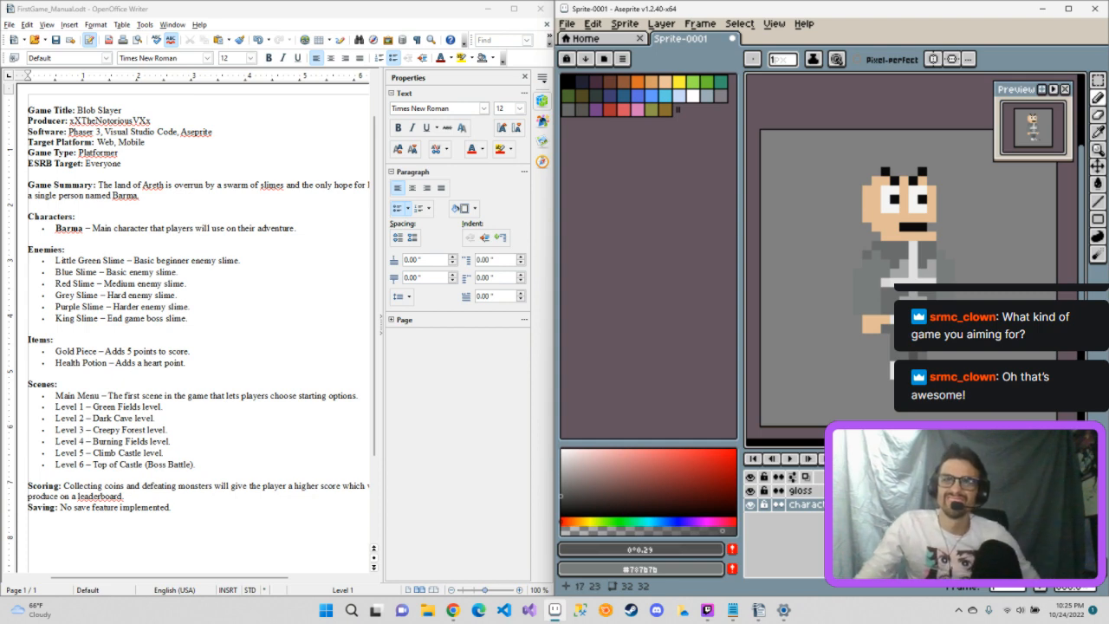
# Step: Resample the light grey #e9e9e9 from the character's leg area and paint pixels beside the character's hand
pyautogui.press('i')
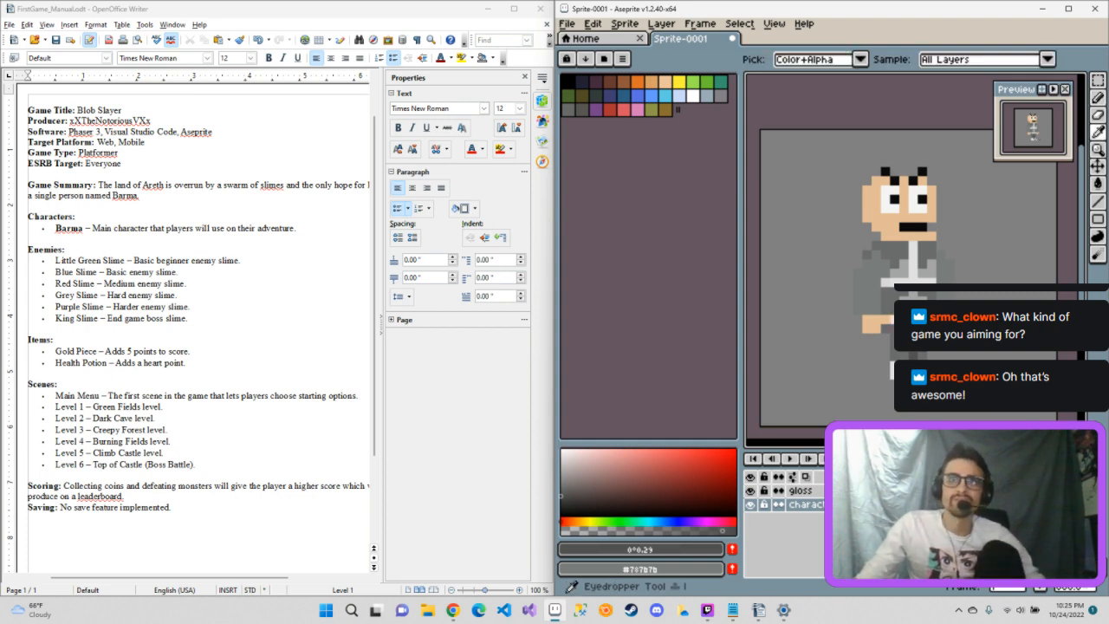
pyautogui.click(917, 355)
pyautogui.press('b')
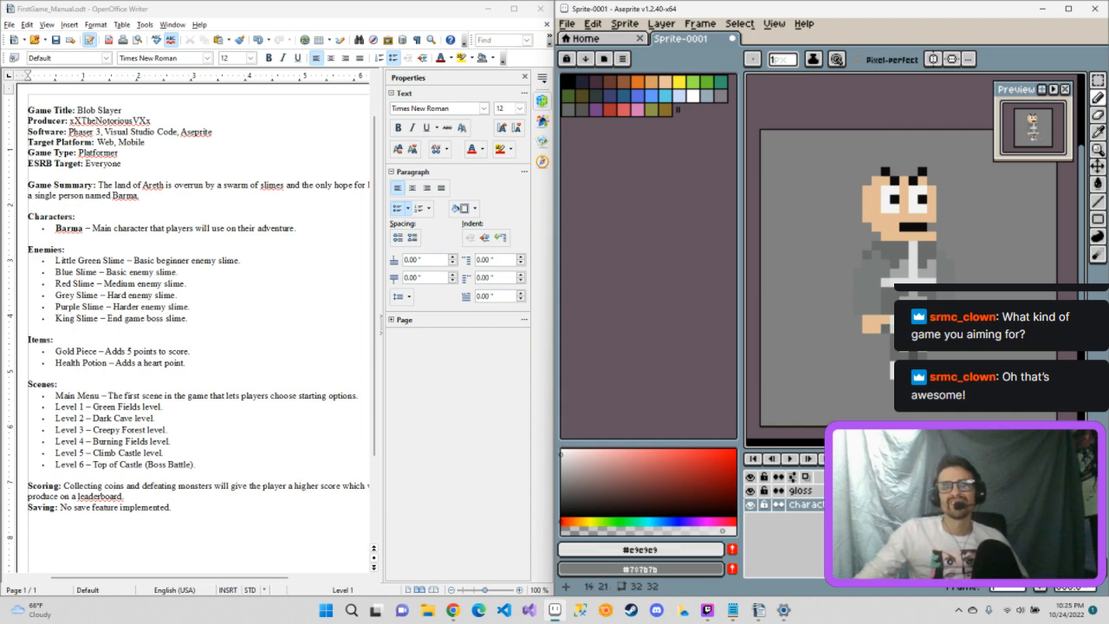
pyautogui.click(886, 327)
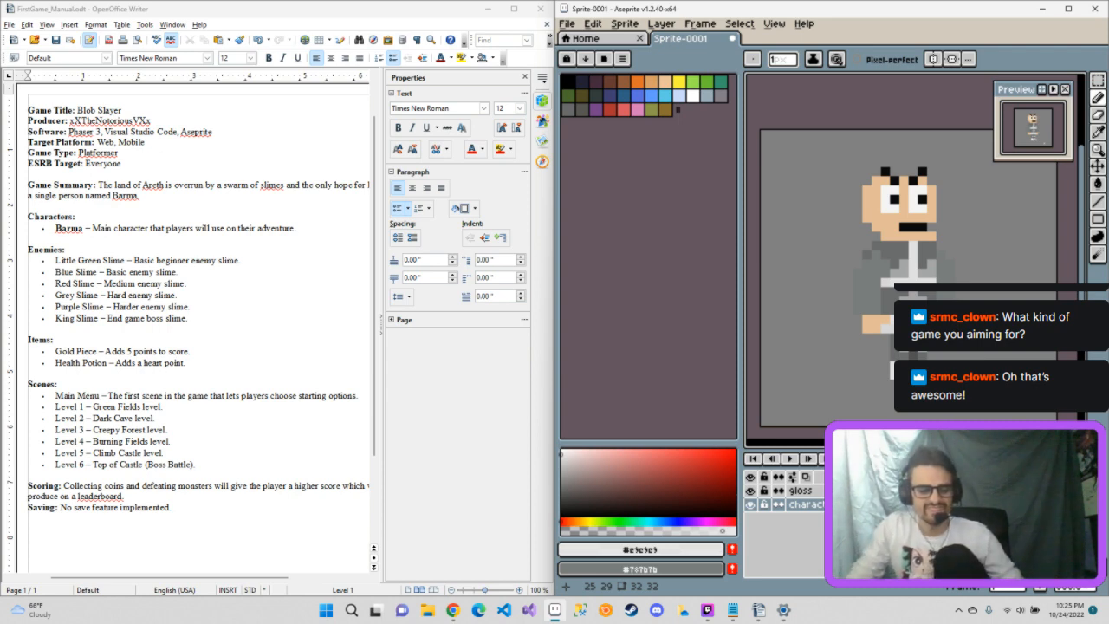
pyautogui.press('i')
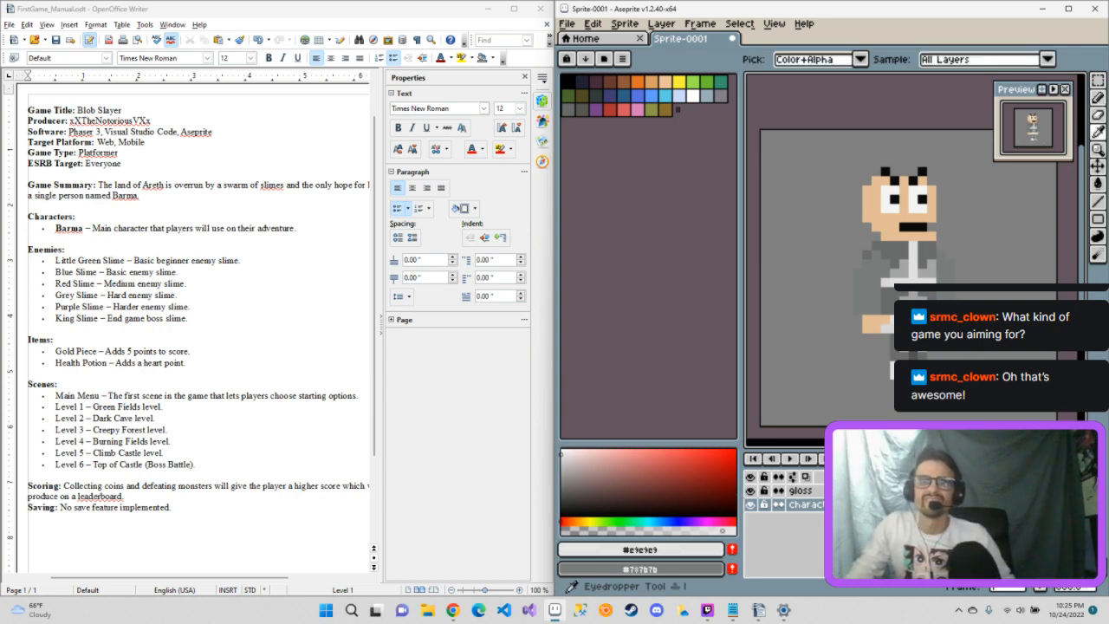
pyautogui.press('b')
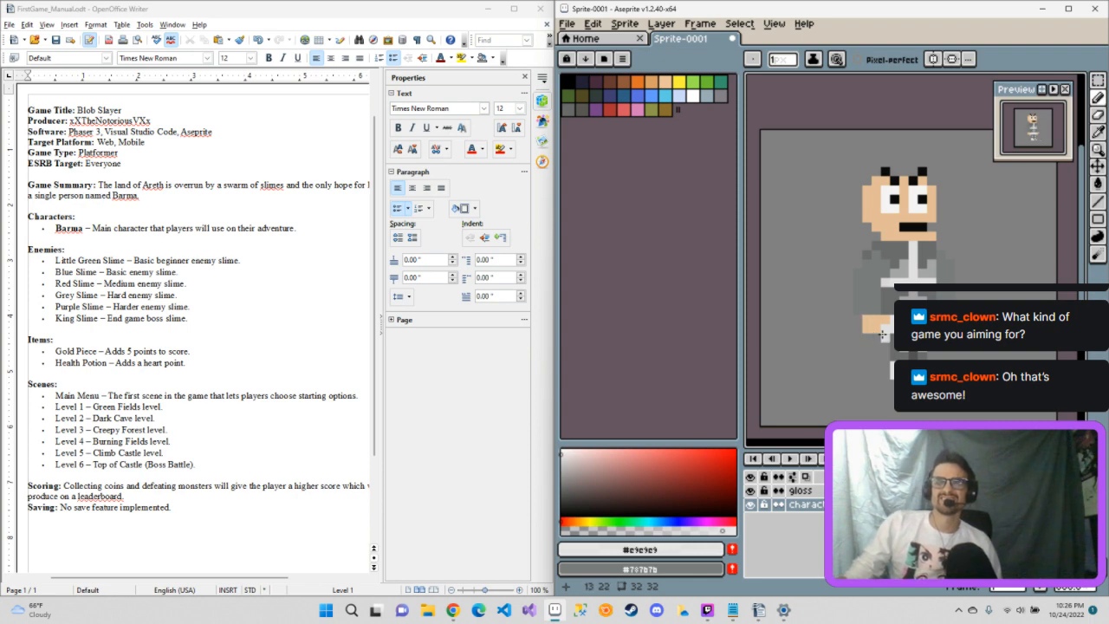
pyautogui.press('b')
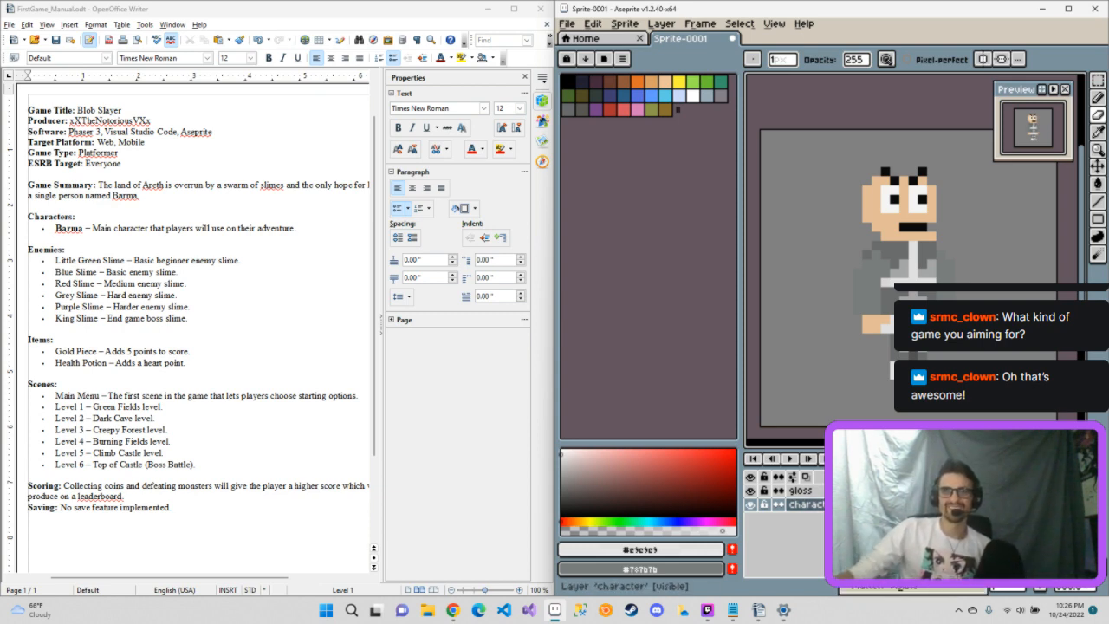
# Step: Add a new layer above the character layer and name it "sword"
pyautogui.hotkey('shift', 'n')
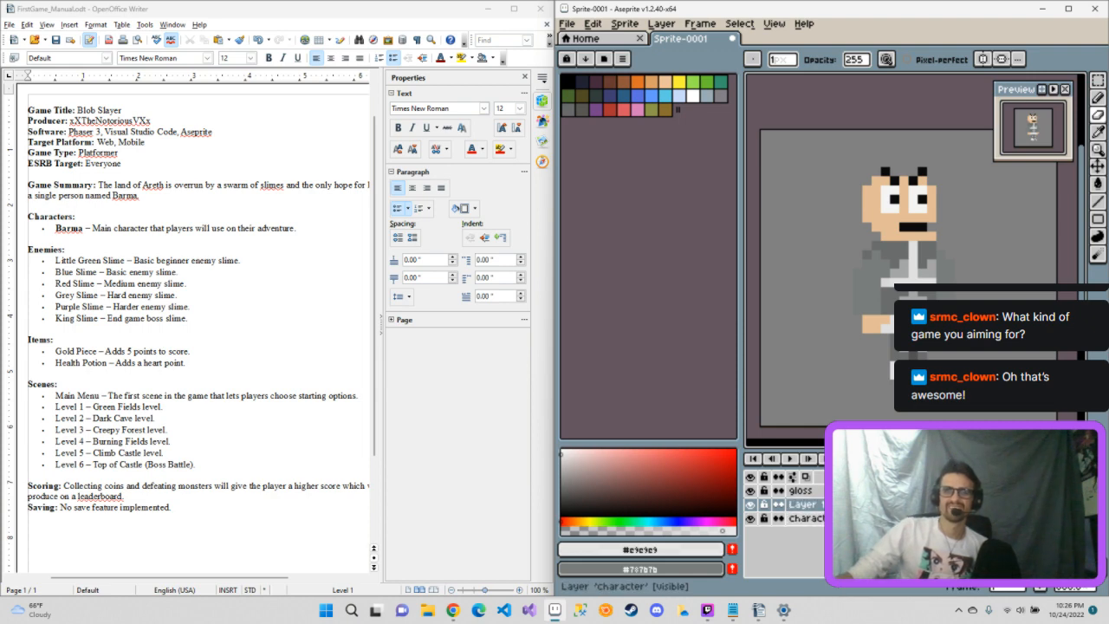
pyautogui.doubleClick(802, 504)
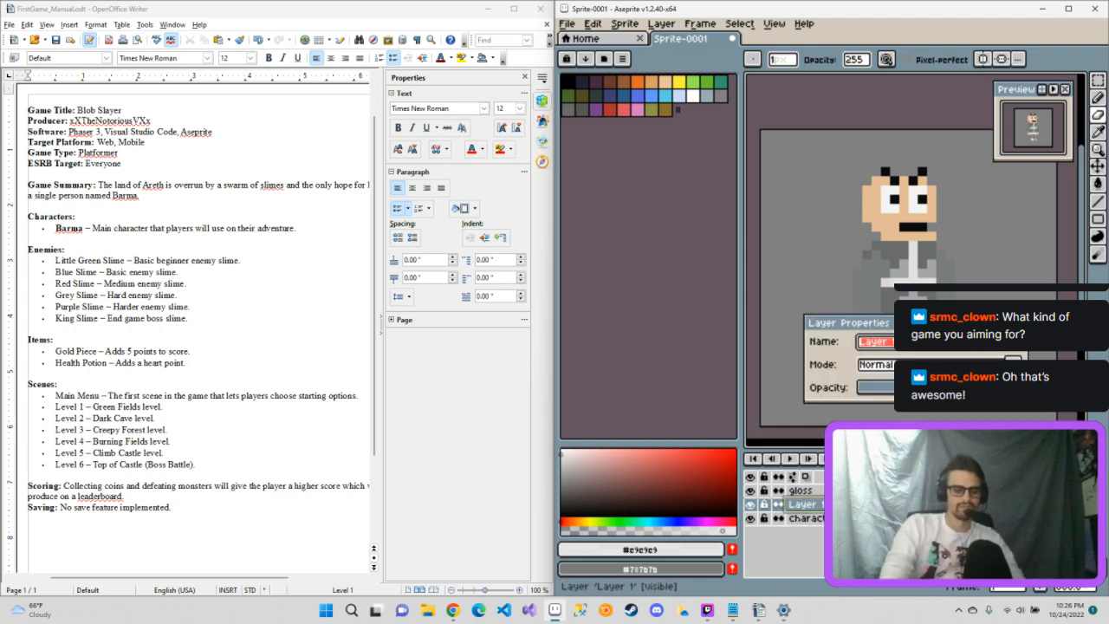
pyautogui.write('sword')
pyautogui.press('Return')
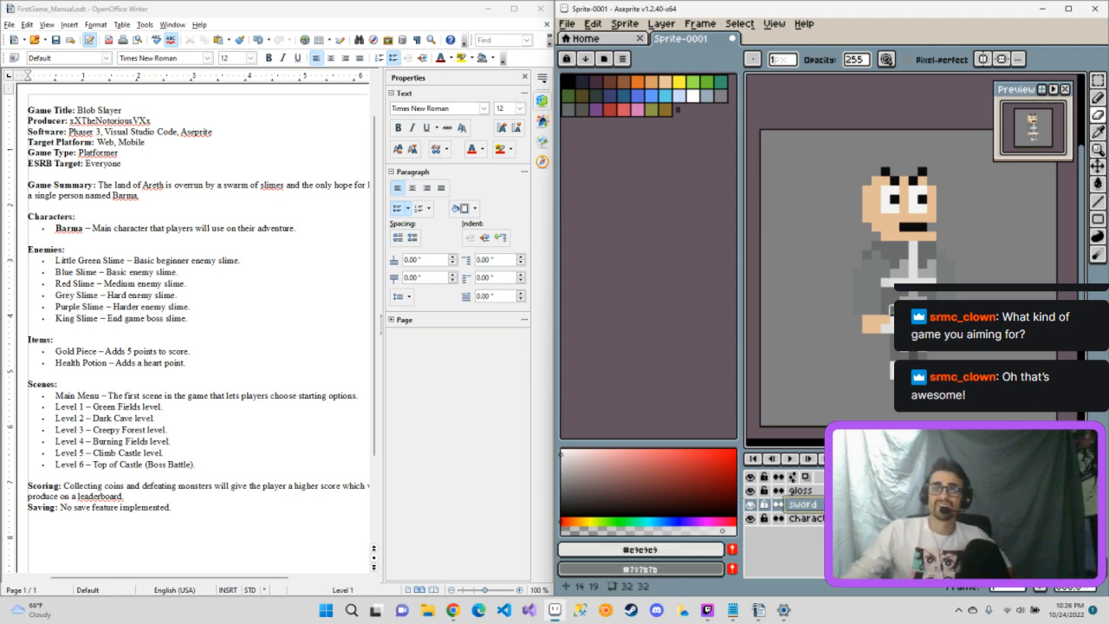
# Step: Choose the blue-grey palette swatch, then undo and redo the latest eraser and layer-naming changes
pyautogui.click(706, 96)
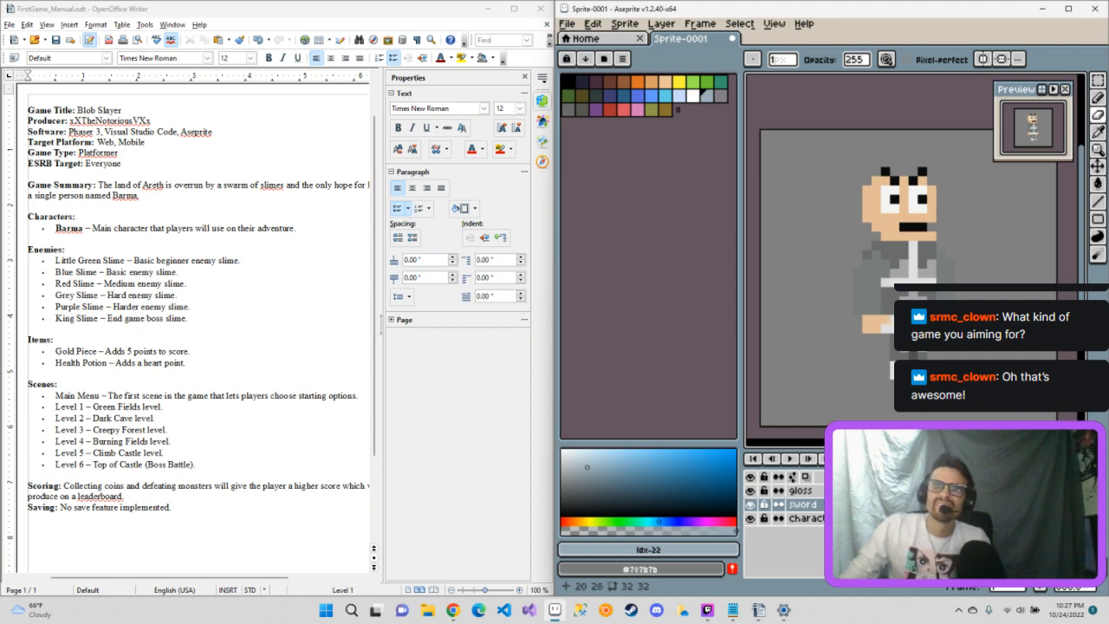
pyautogui.hotkey('ctrl', 'z')
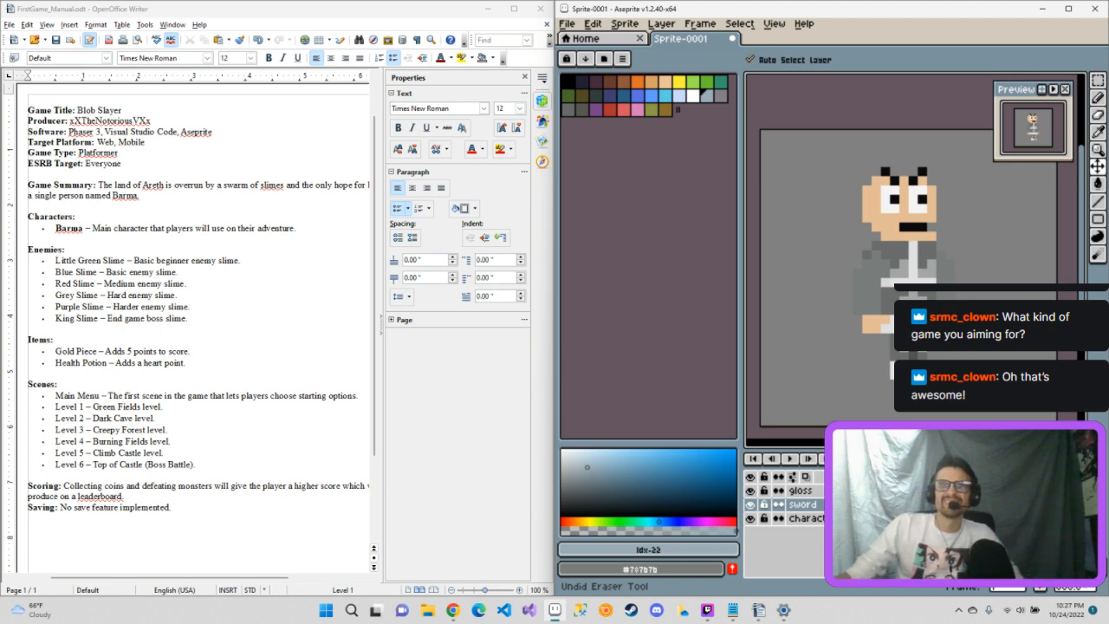
pyautogui.hotkey('ctrl', 'z')
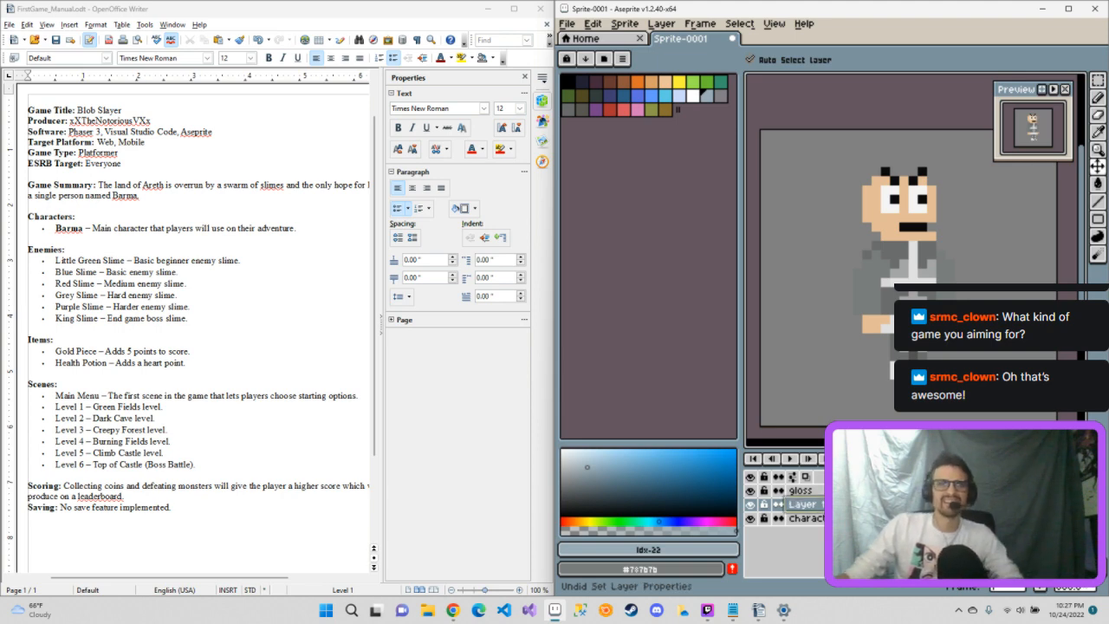
pyautogui.hotkey('ctrl', 'y')
pyautogui.hotkey('ctrl', 'y')
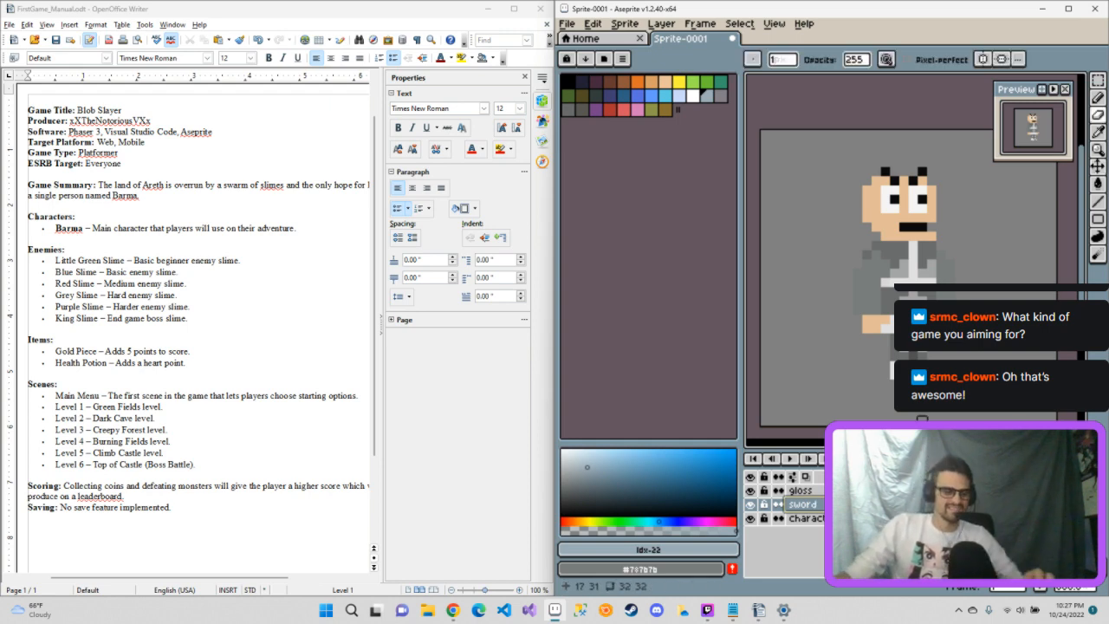
pyautogui.hotkey('ctrl', 'z')
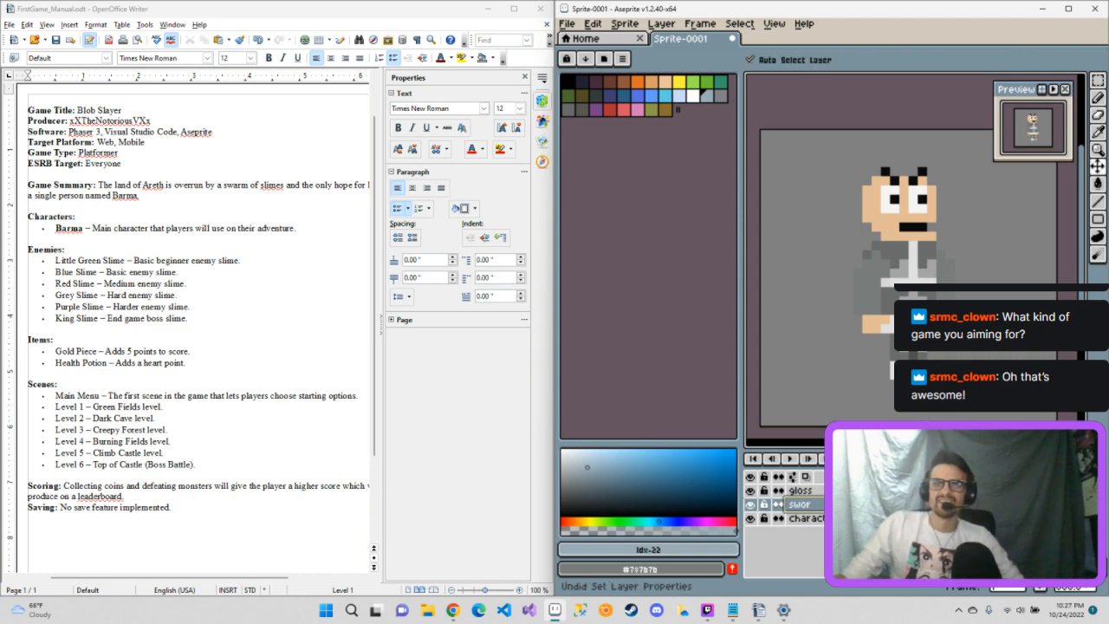
# Step: Correct the new layer's name to "sword"
pyautogui.doubleClick(798, 504)
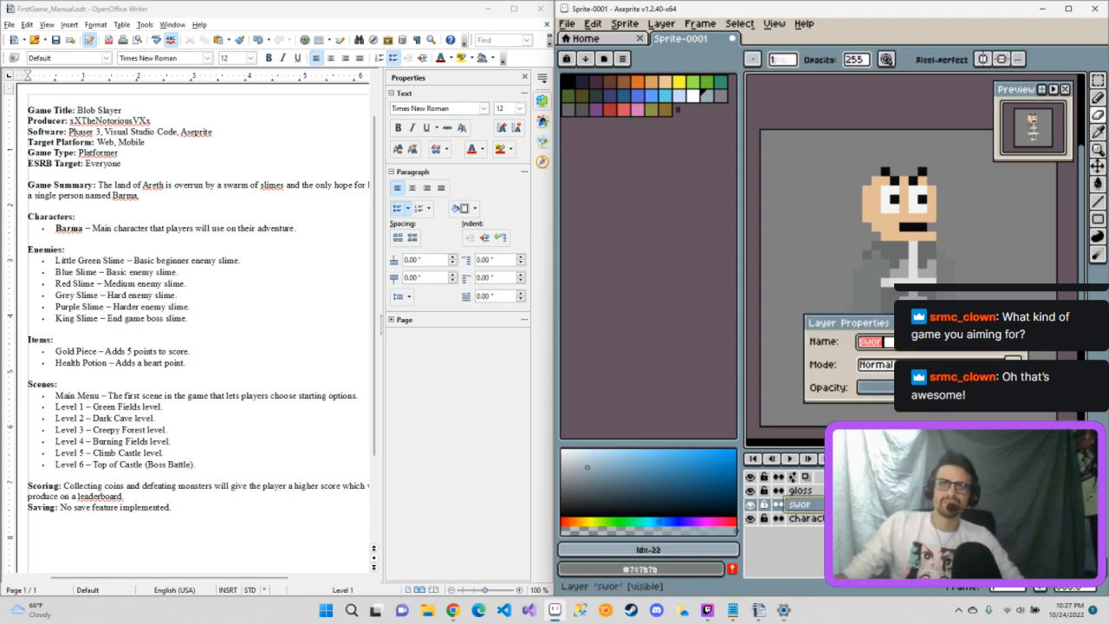
pyautogui.click(962, 351)
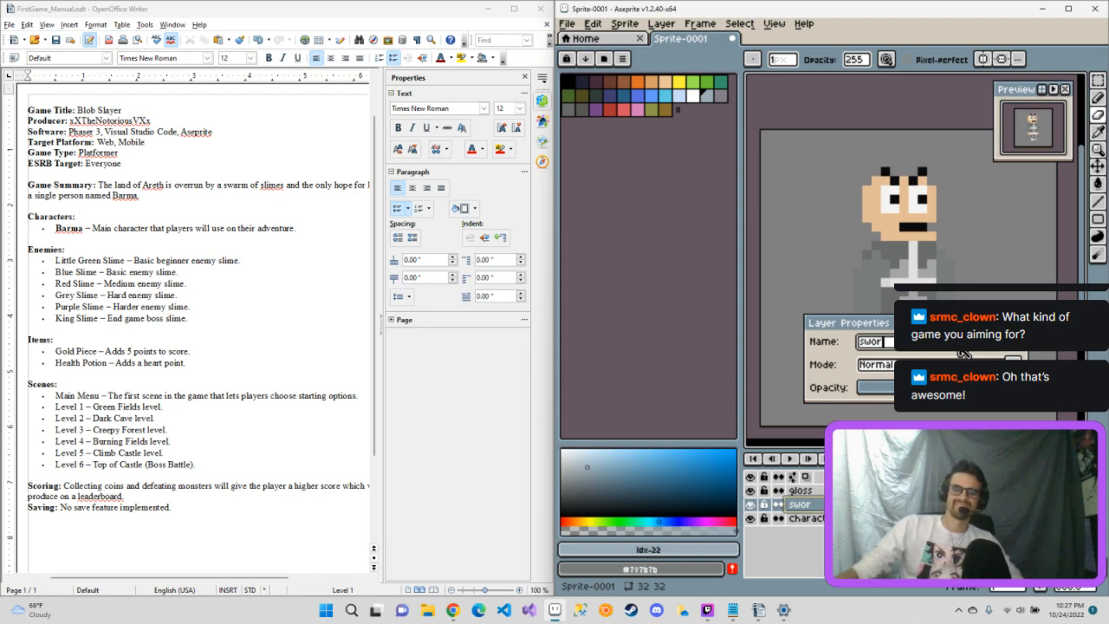
pyautogui.write('d')
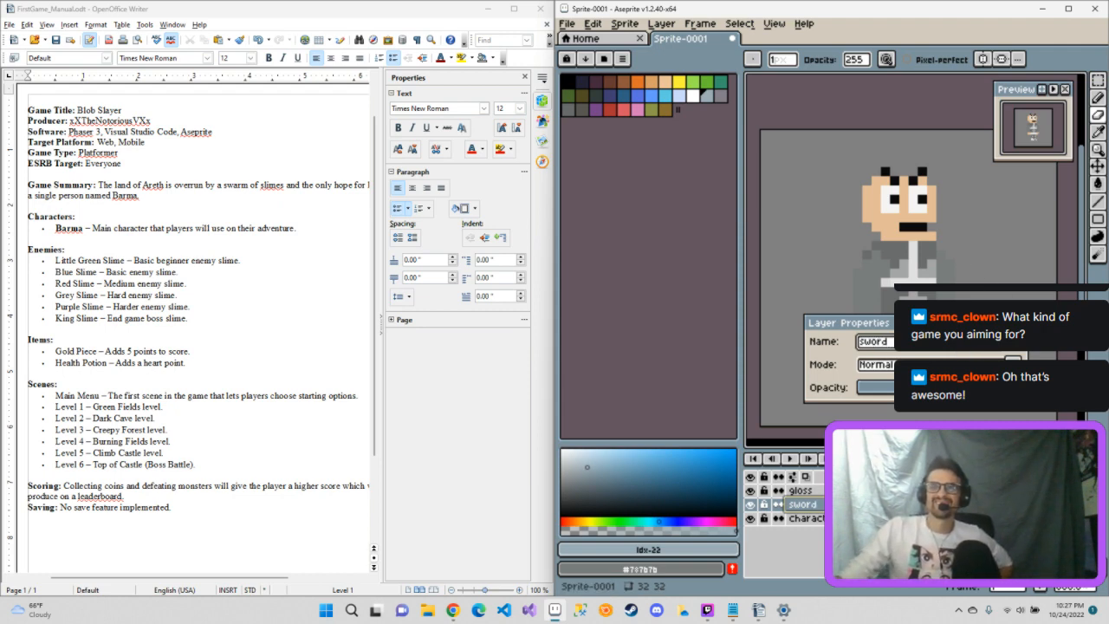
pyautogui.press('Return')
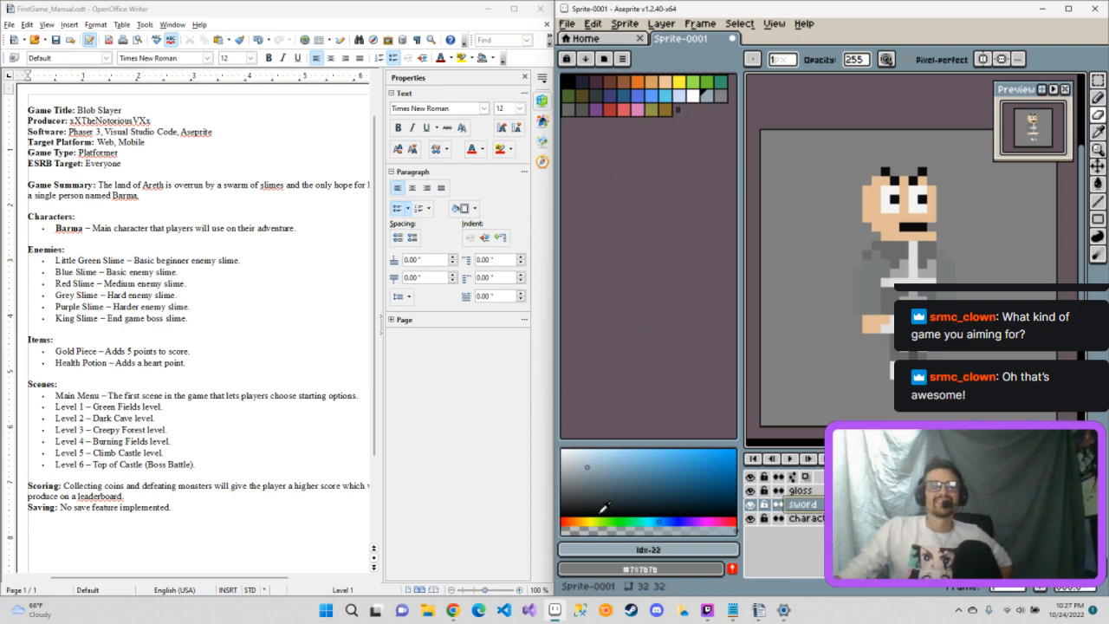
# Step: Paint a diagonal sword blade below the character's hand on the sword layer, using a grey of 63% brightness
pyautogui.click(566, 466)
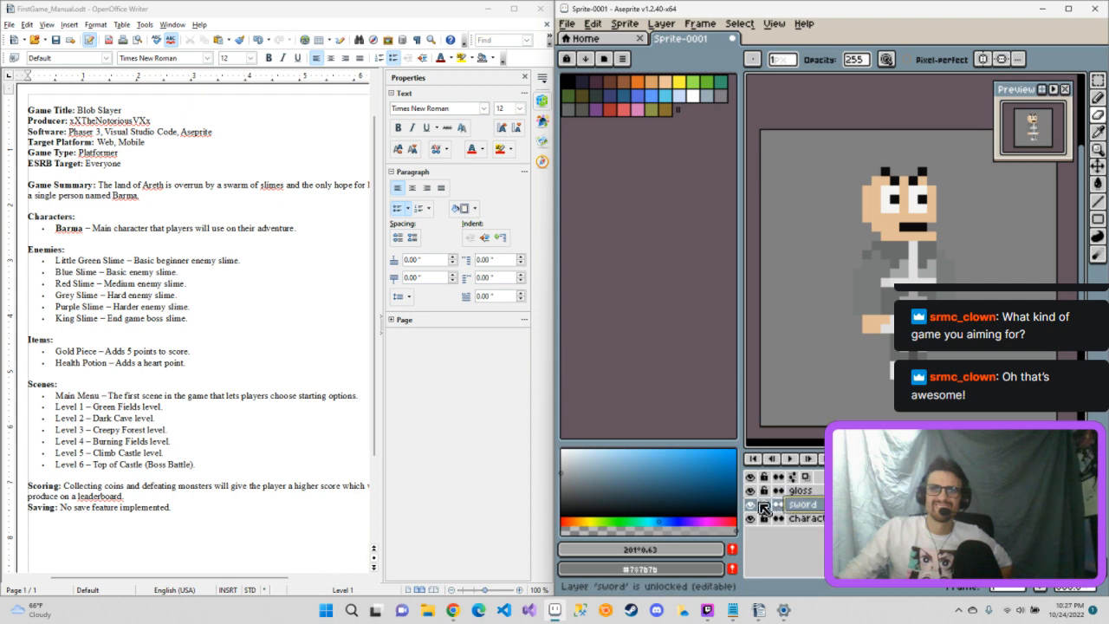
pyautogui.click(751, 491)
pyautogui.click(750, 491)
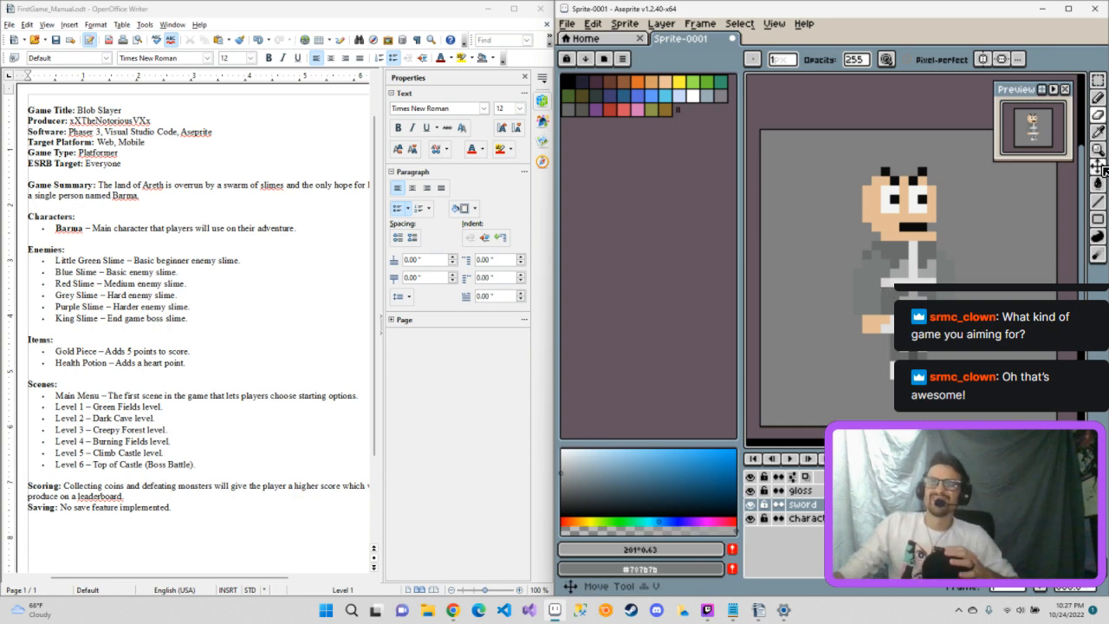
pyautogui.press('e')
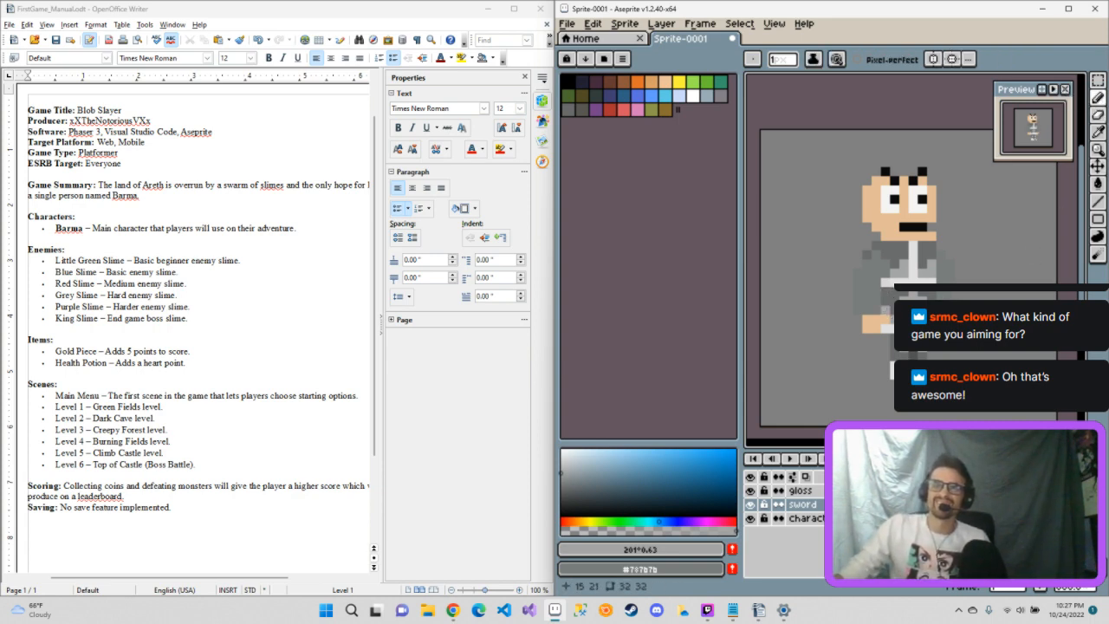
pyautogui.click(858, 346)
pyautogui.click(865, 346)
pyautogui.click(851, 345)
pyautogui.click(857, 354)
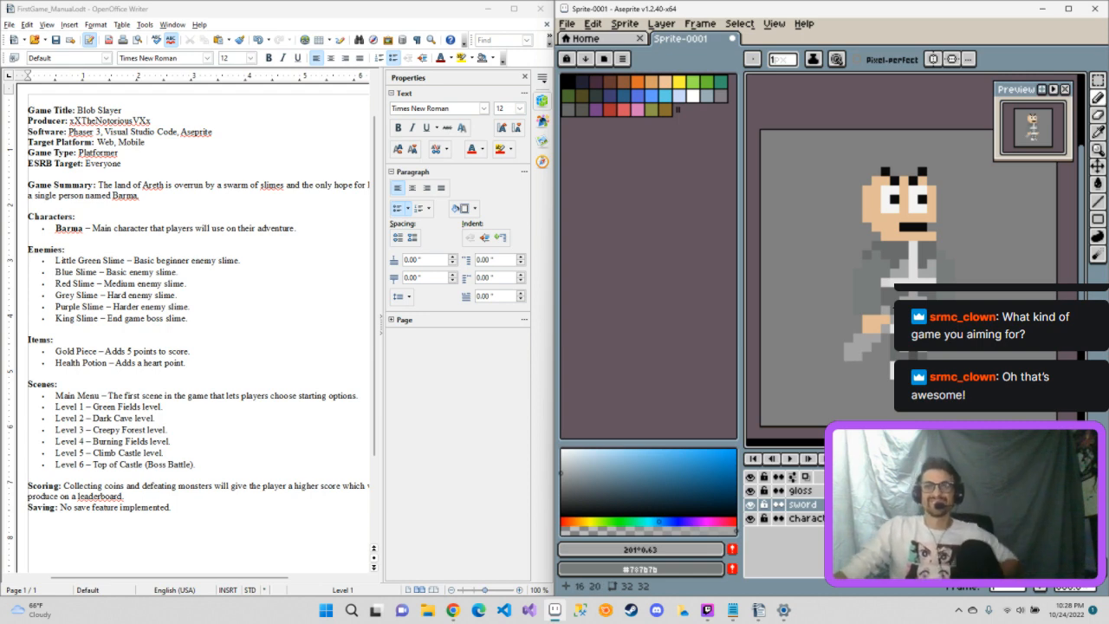
# Step: Paint a yellow sword hilt above the hand at the character's waist and erase its excess pixels
pyautogui.click(679, 83)
pyautogui.click(885, 300)
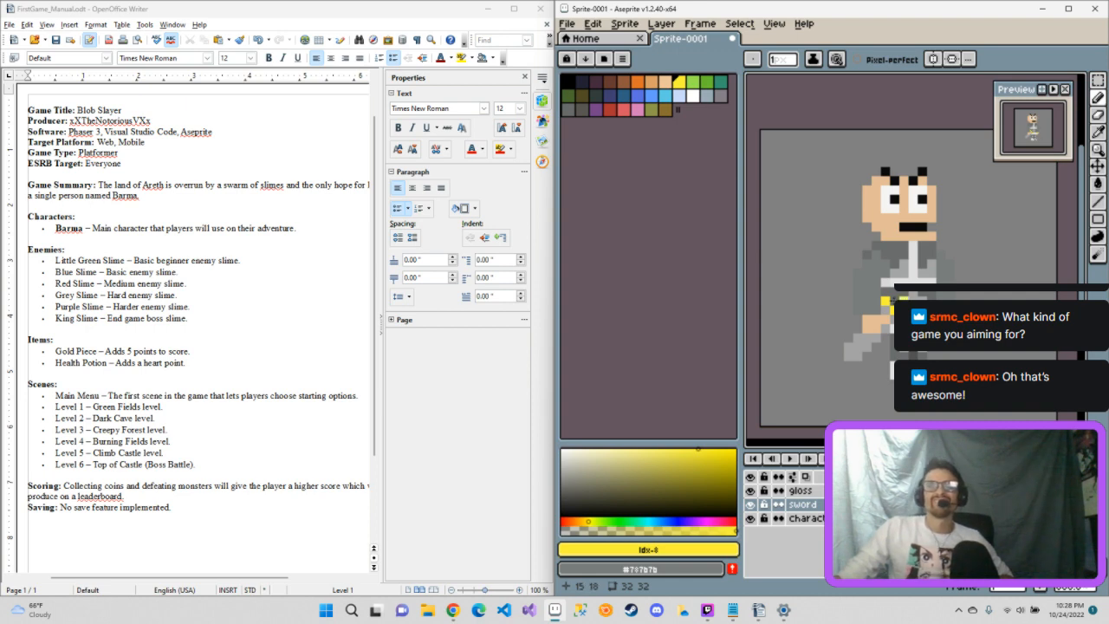
pyautogui.moveTo(903, 301); pyautogui.dragTo(894, 301)
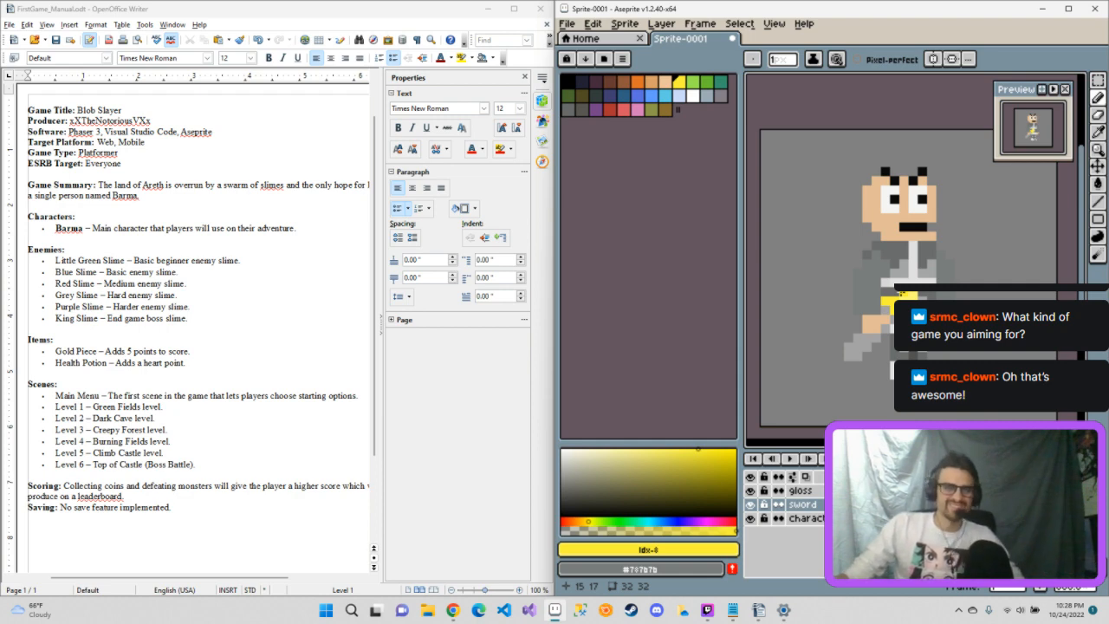
pyautogui.press('e')
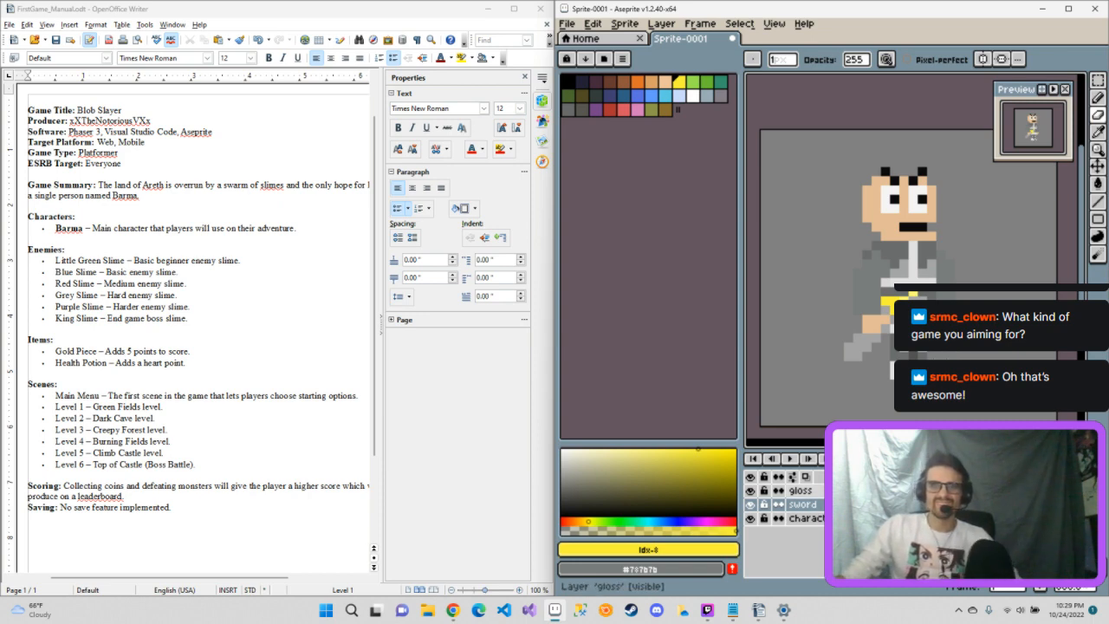
# Step: Select the gloss layer and pick pure white as the drawing colour for the Pencil tool
pyautogui.click(795, 491)
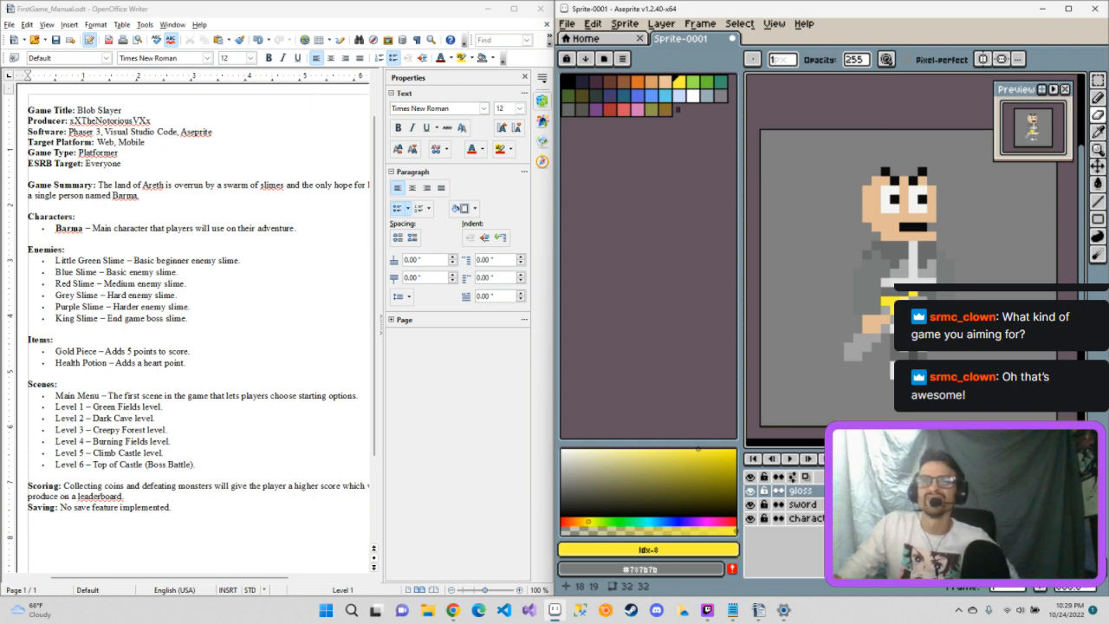
pyautogui.hotkey('ctrl', 'z')
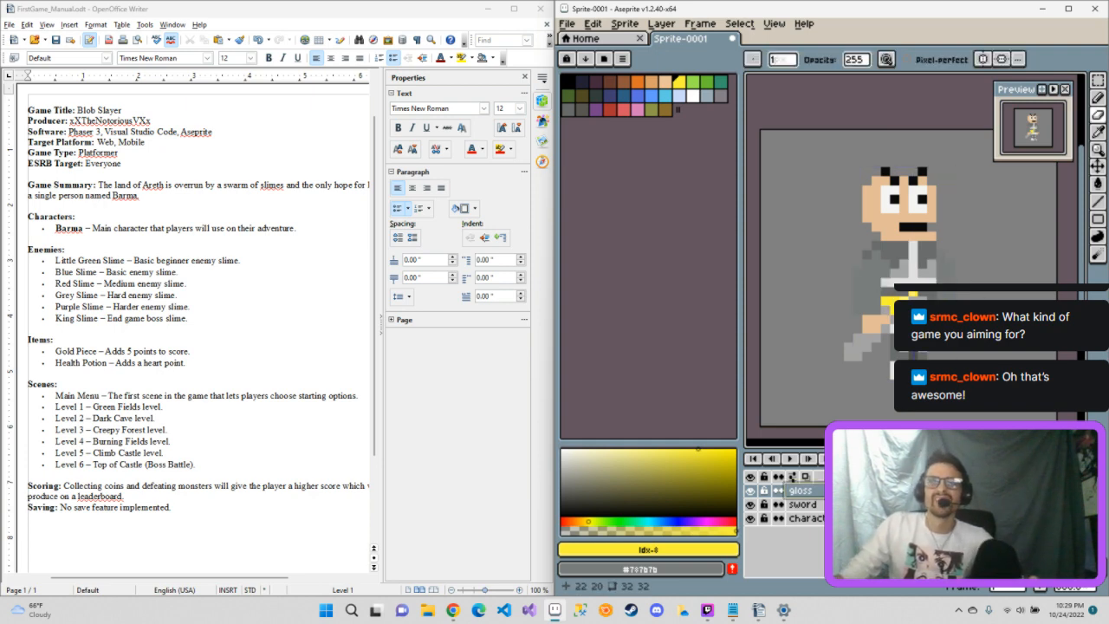
pyautogui.click(1098, 97)
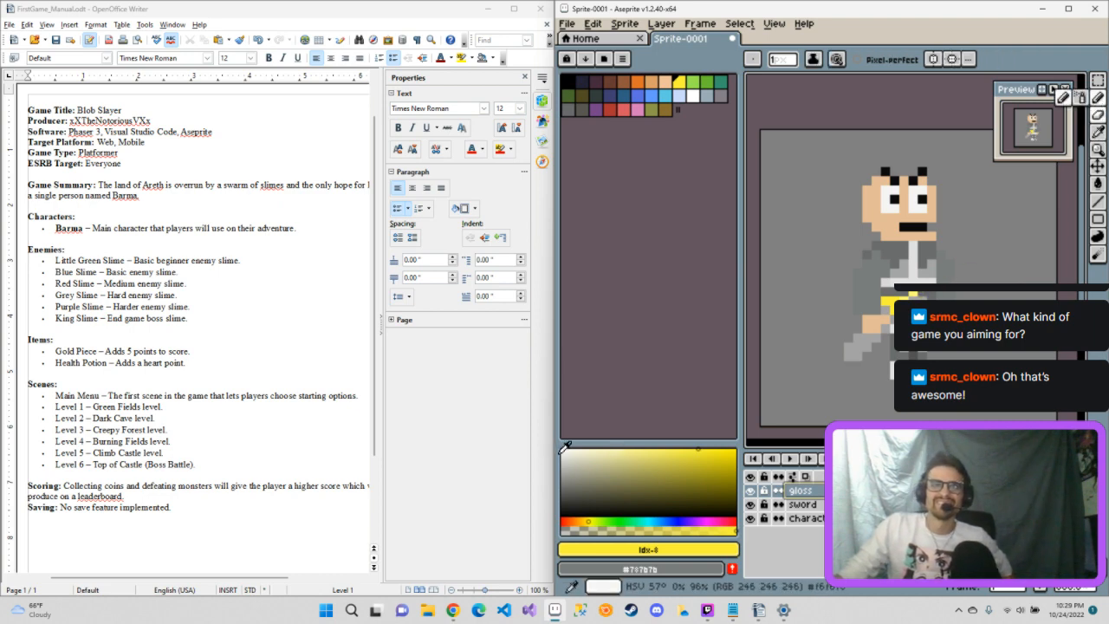
pyautogui.moveTo(565, 453); pyautogui.dragTo(551, 439)
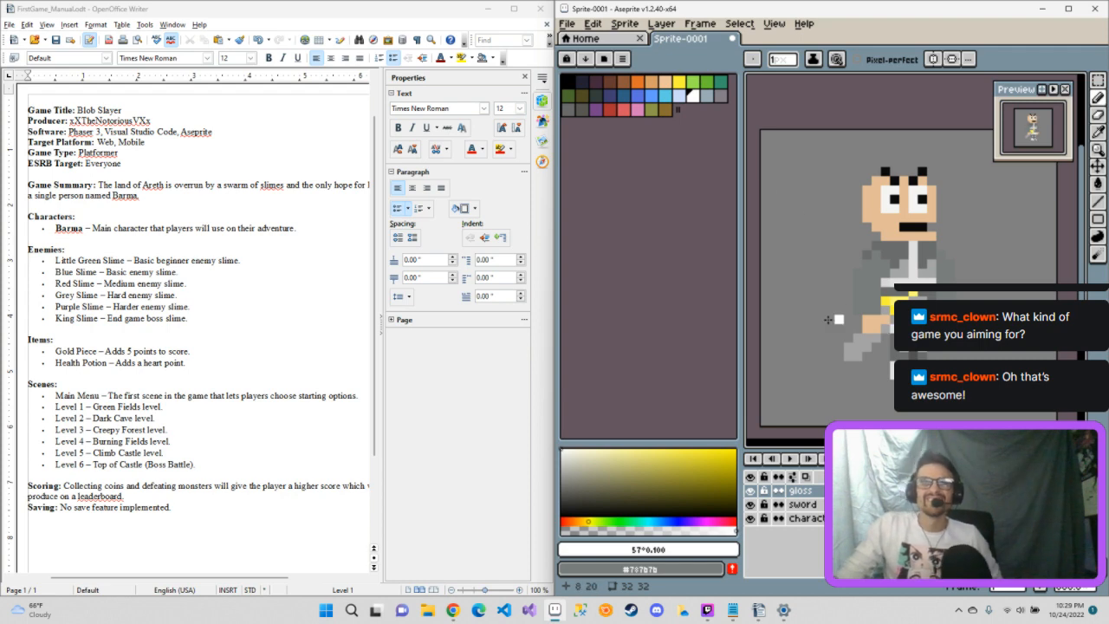
# Step: Try applying a white outside outline to the gloss layer's artwork and undo it
pyautogui.click(674, 27)
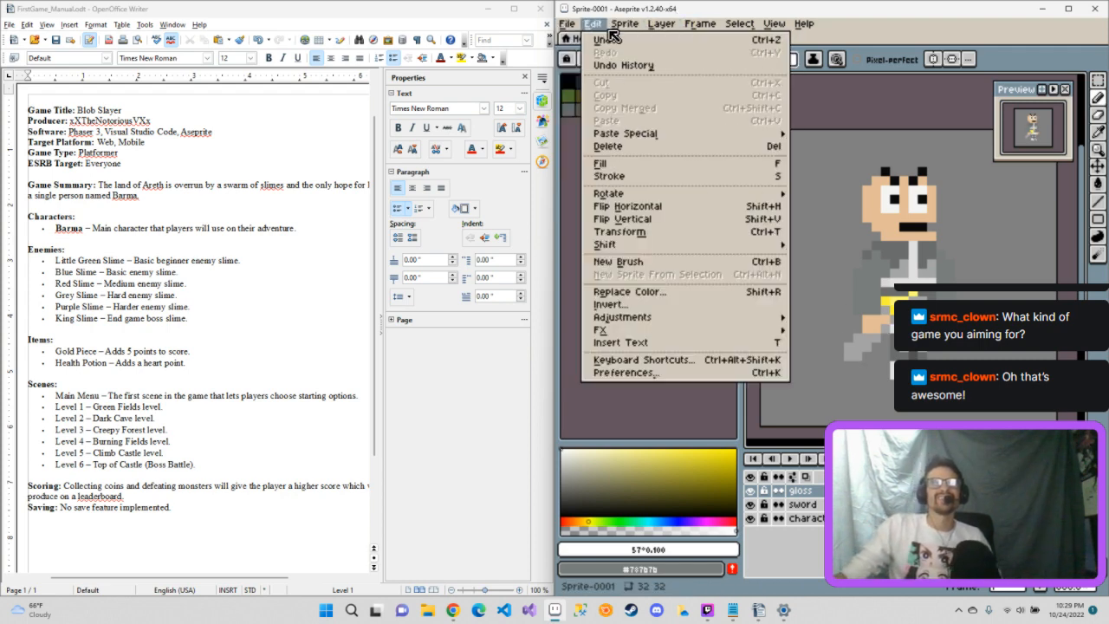
pyautogui.moveTo(630, 34)
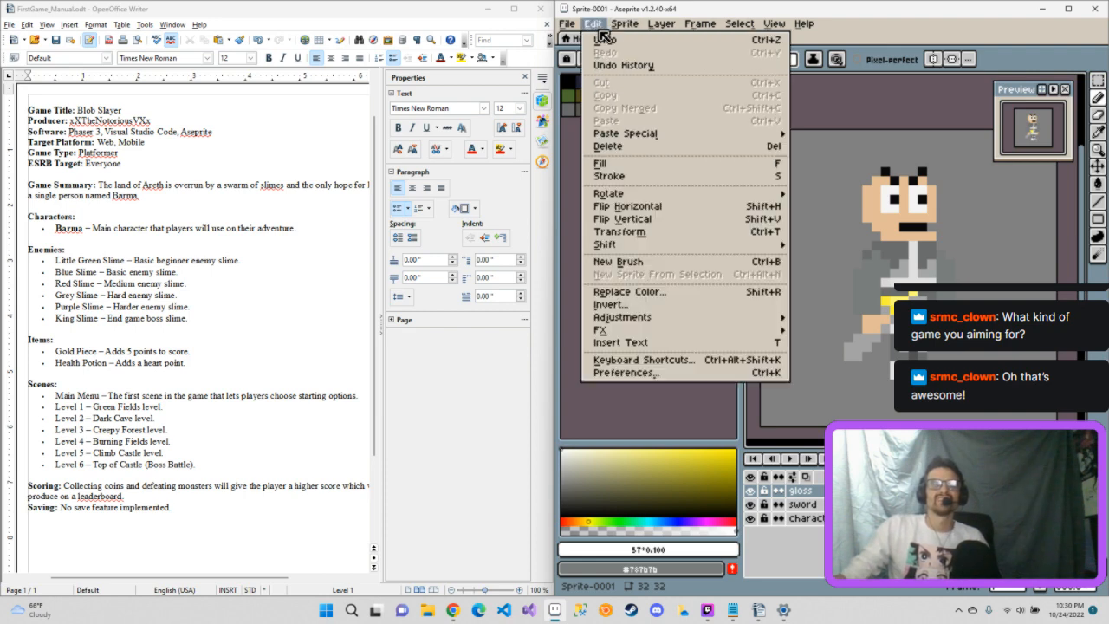
pyautogui.moveTo(658, 330)
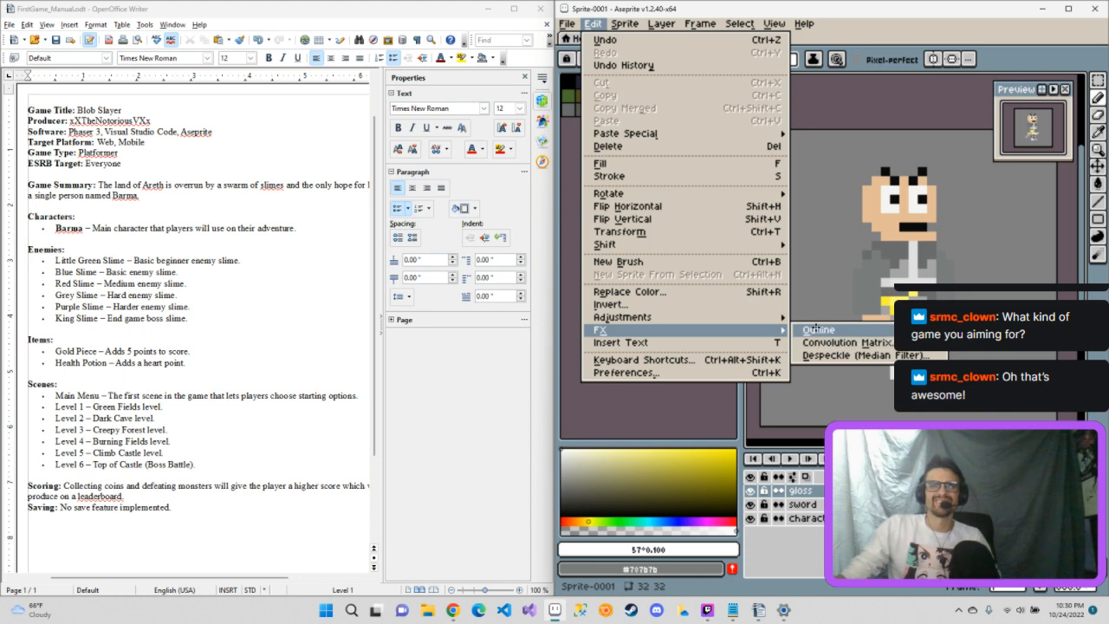
pyautogui.click(815, 329)
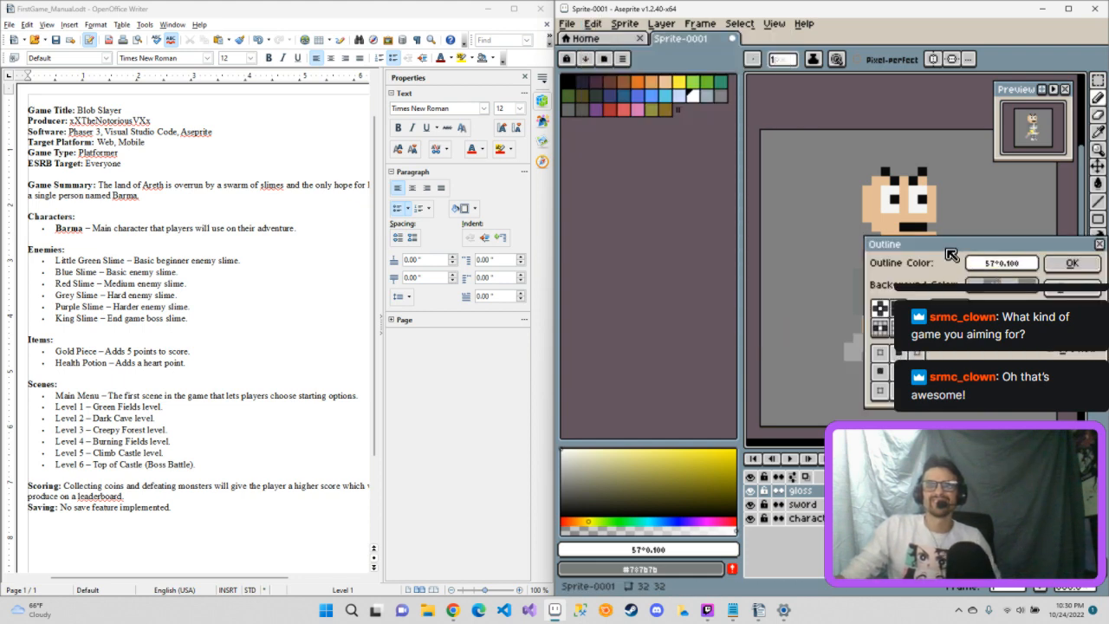
pyautogui.moveTo(950, 254); pyautogui.dragTo(660, 181)
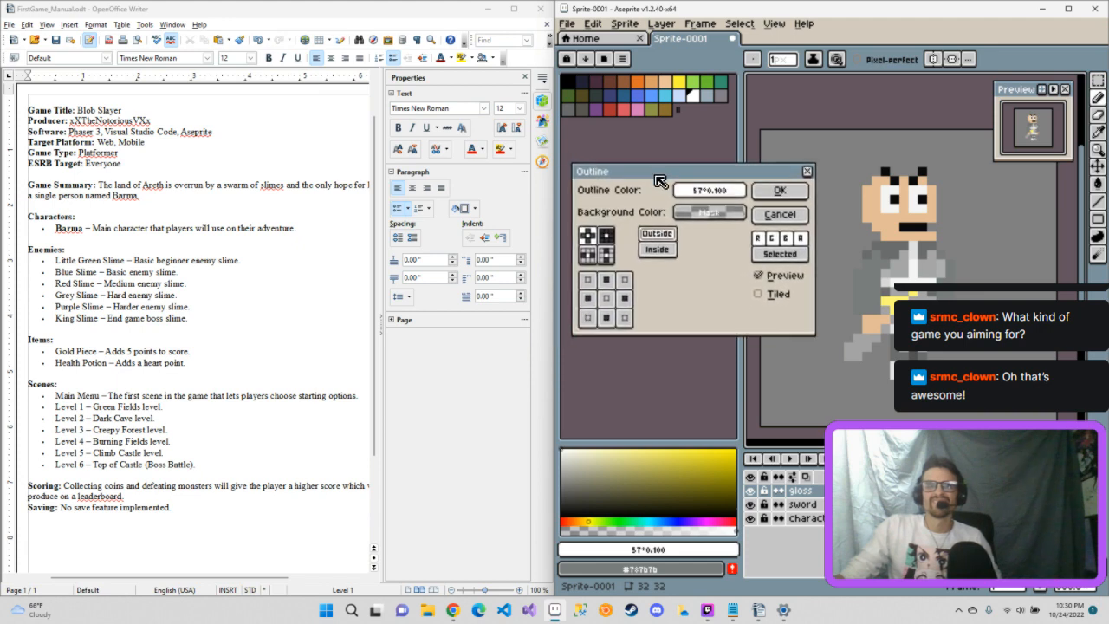
pyautogui.click(781, 192)
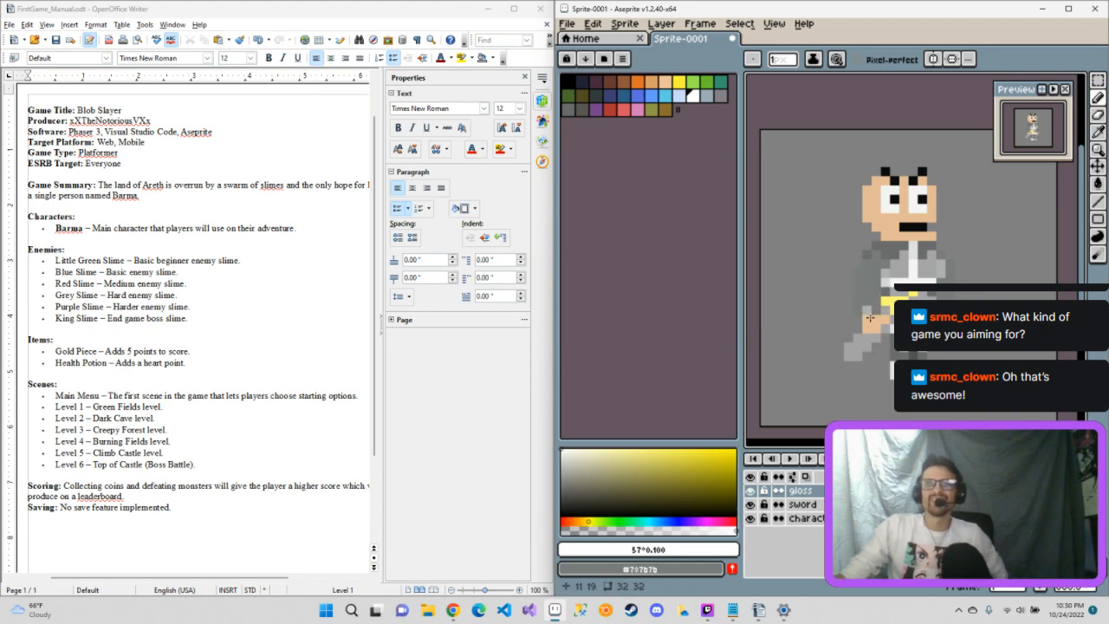
pyautogui.hotkey('ctrl', 'z')
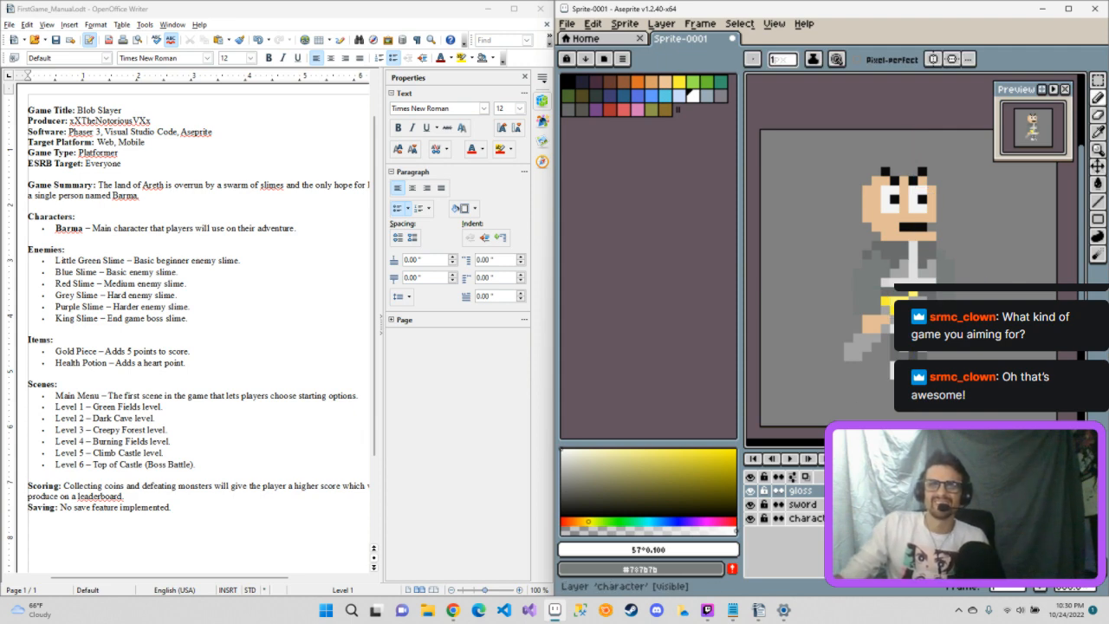
pyautogui.hotkey('ctrl', 'y')
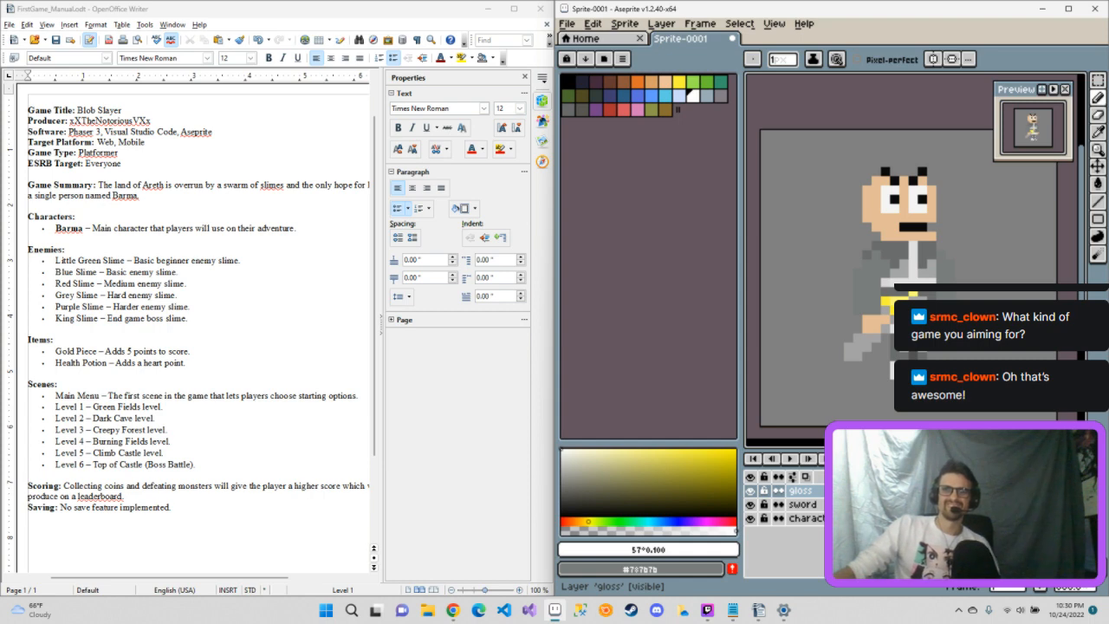
# Step: Select the gloss and sword layers together and toggle the locks on the gloss, sword and character layers
pyautogui.click(805, 490)
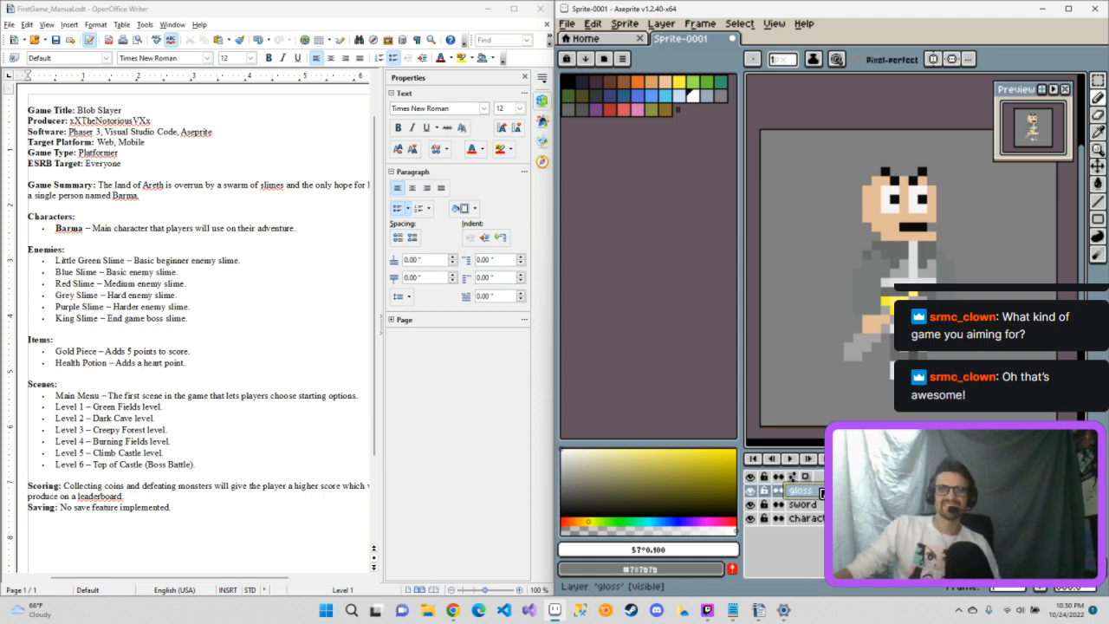
pyautogui.moveTo(821, 492)
pyautogui.mouseDown()
pyautogui.moveTo(822, 520)
pyautogui.moveTo(818, 504)
pyautogui.mouseUp()
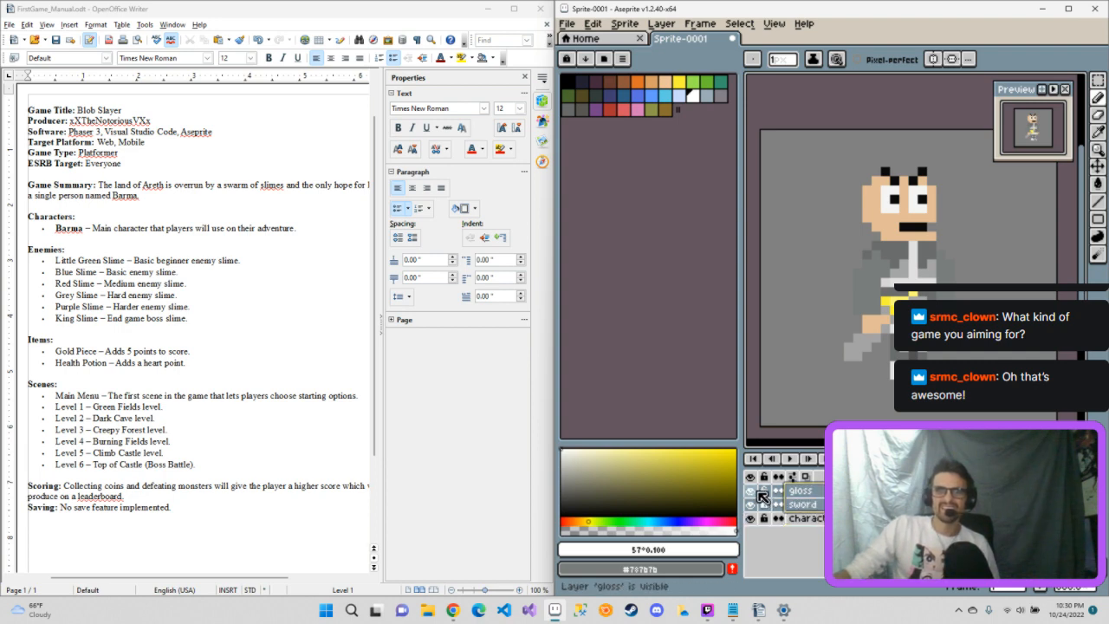
pyautogui.click(764, 490)
pyautogui.click(764, 503)
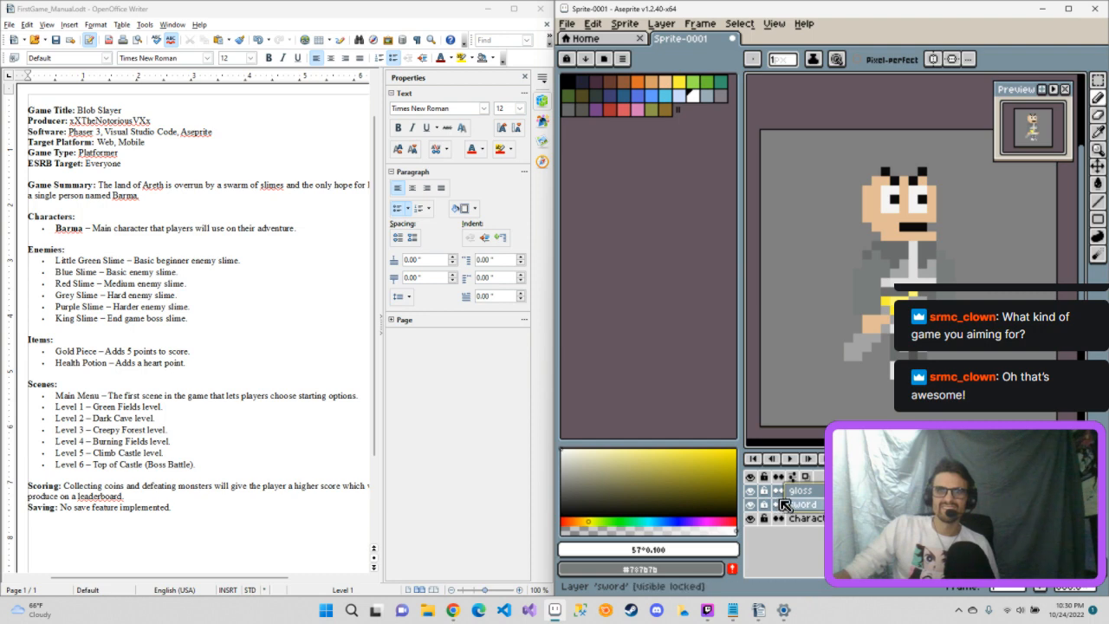
pyautogui.click(764, 491)
pyautogui.click(764, 517)
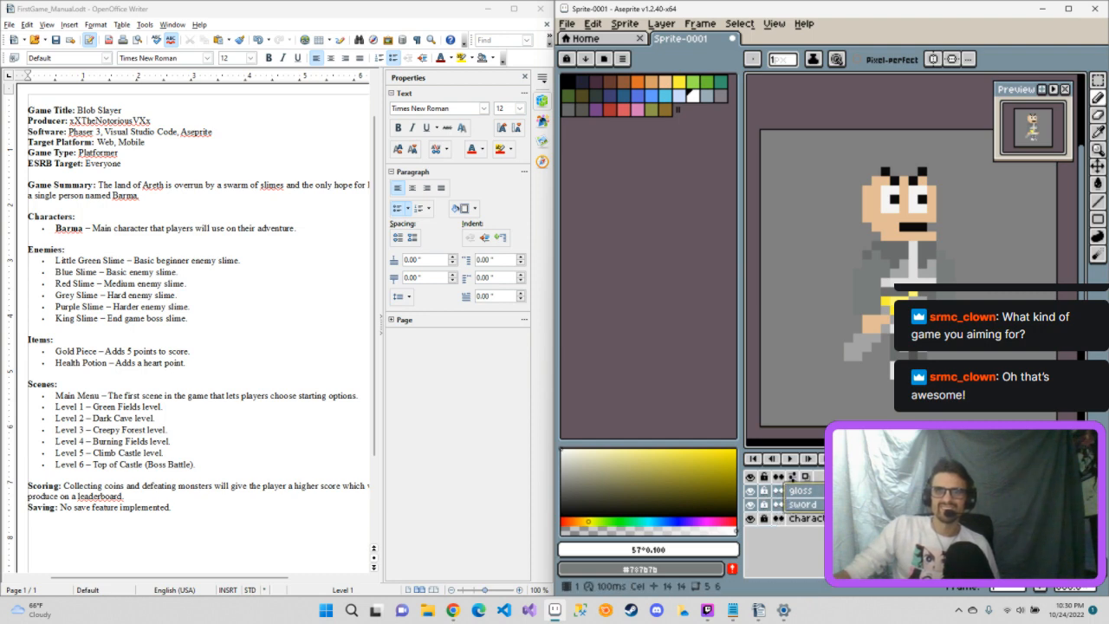
# Step: Move the gloss layer below the sword layer and merge it down into the character layer, undoing a trial flatten
pyautogui.click(791, 488)
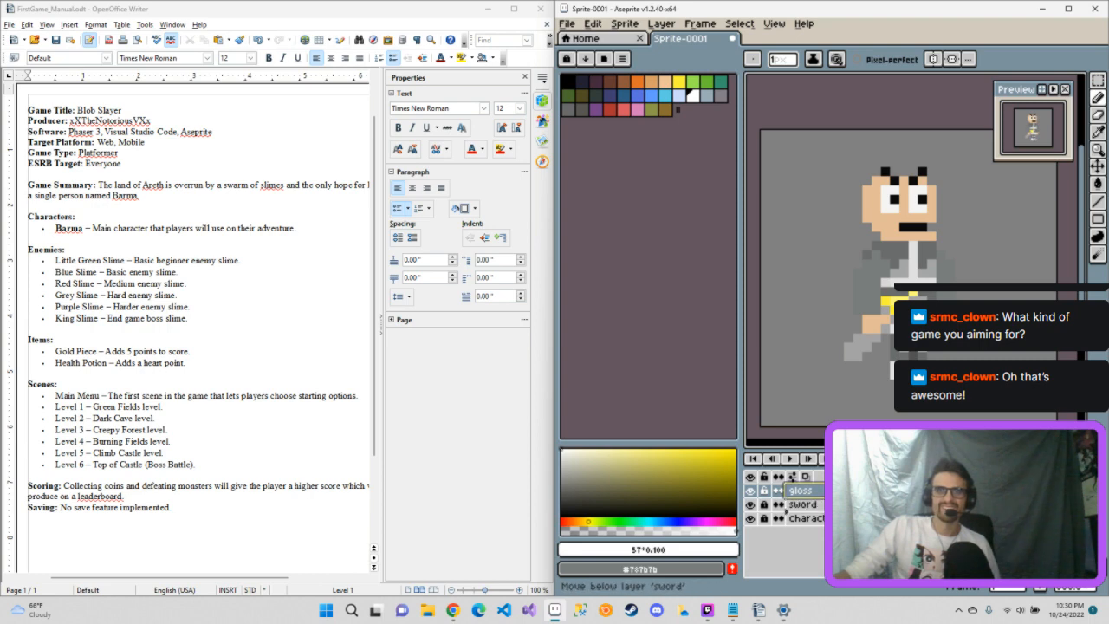
pyautogui.moveTo(795, 491); pyautogui.dragTo(796, 506)
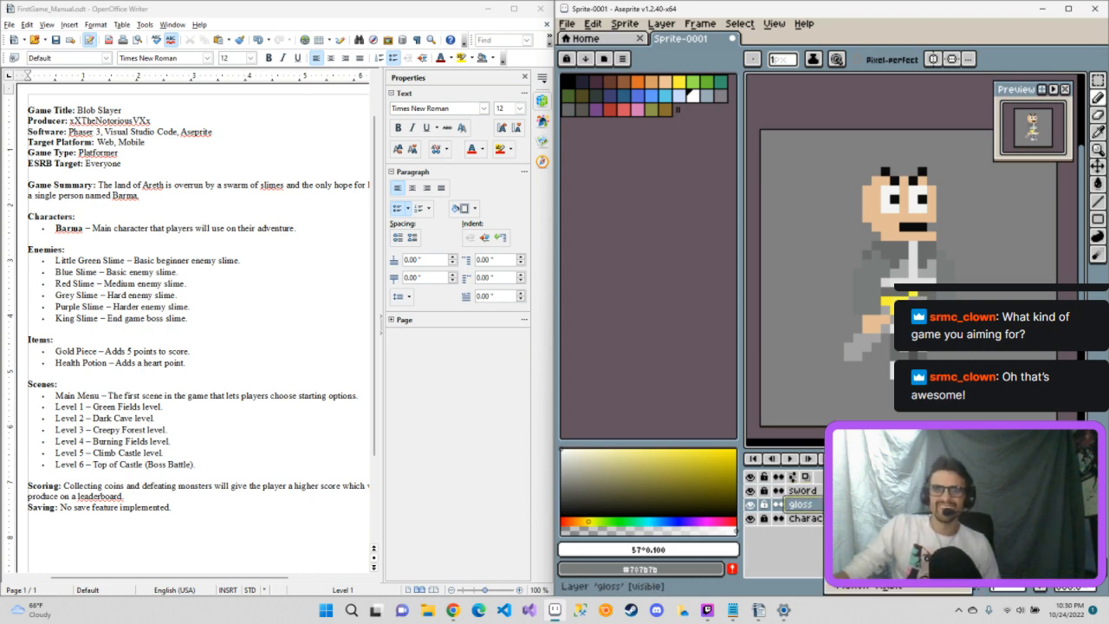
pyautogui.click(866, 587)
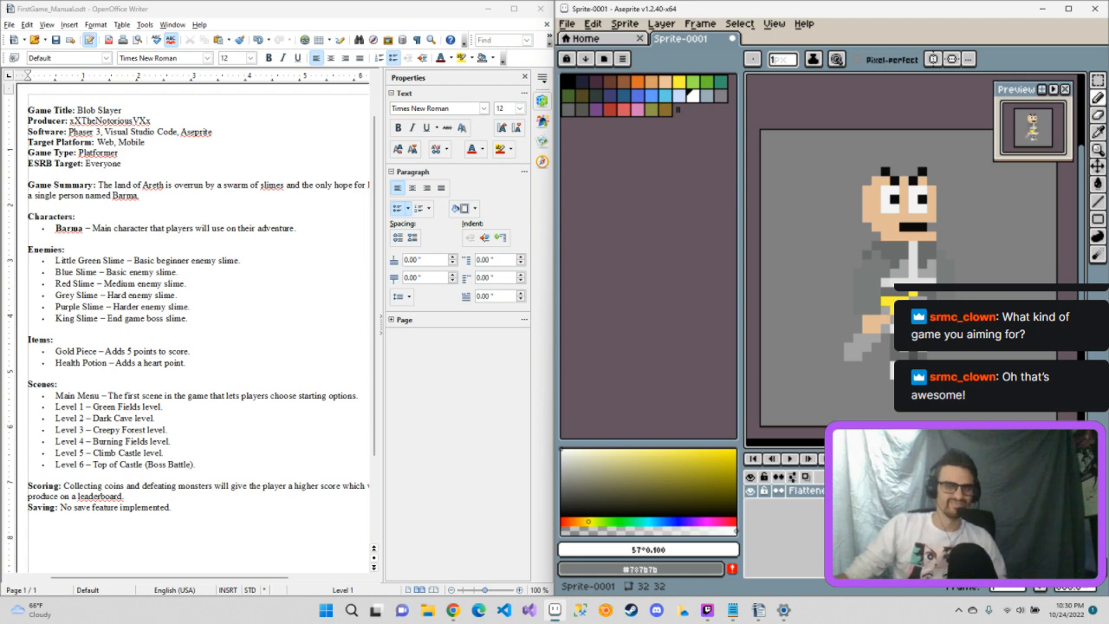
pyautogui.hotkey('ctrl', 'z')
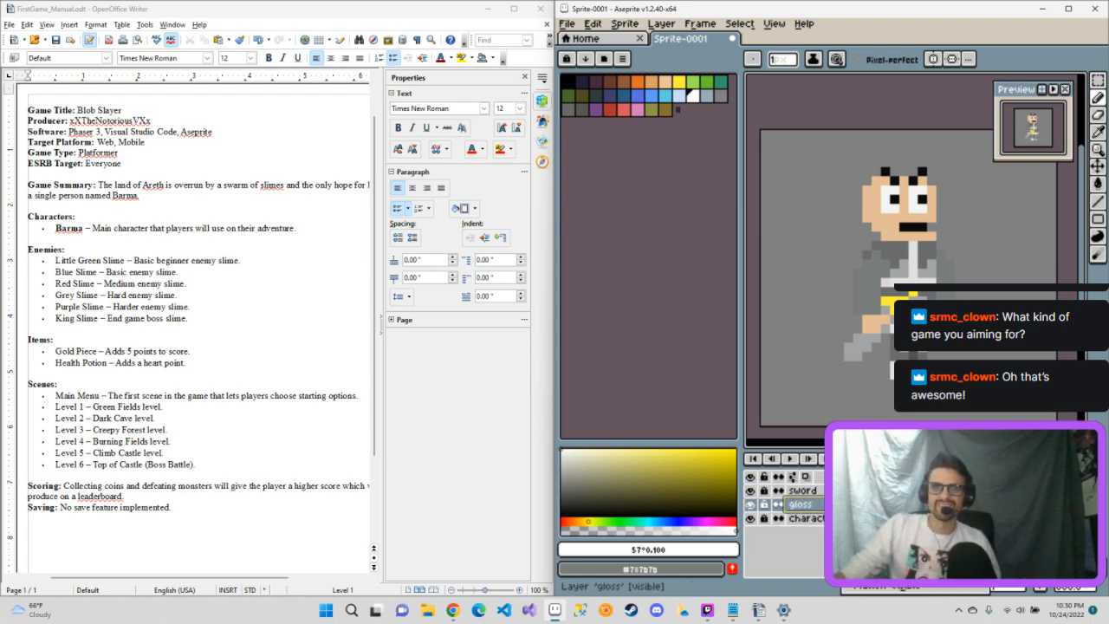
pyautogui.click(880, 558)
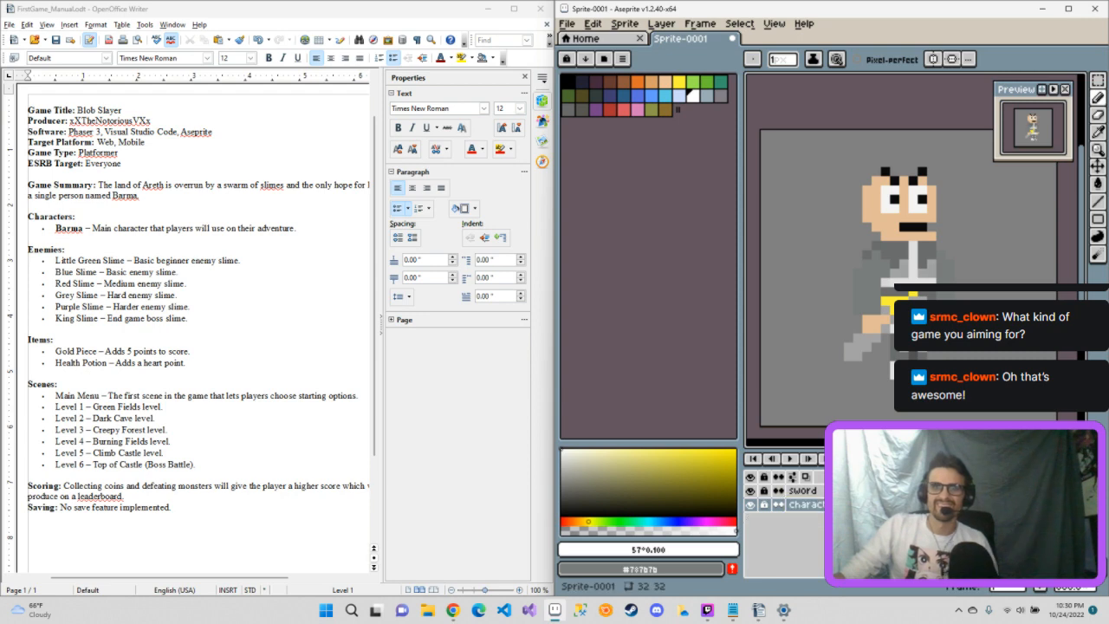
# Step: Select a 16 by 11 pixel area around the sword on its layer and move it clear of the character's right side
pyautogui.click(802, 491)
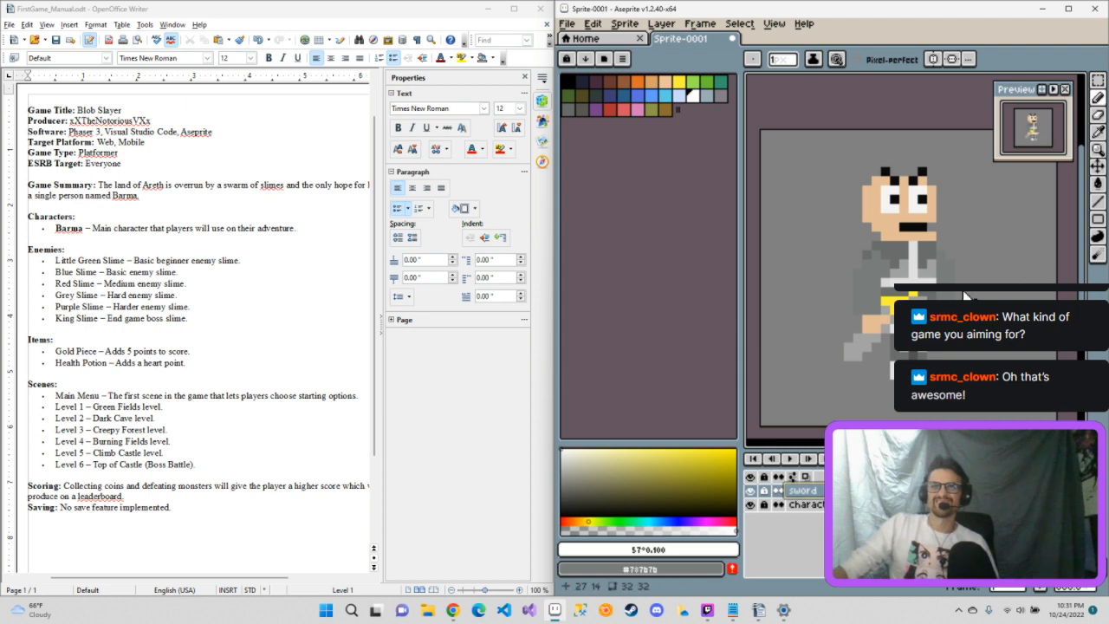
pyautogui.press('m')
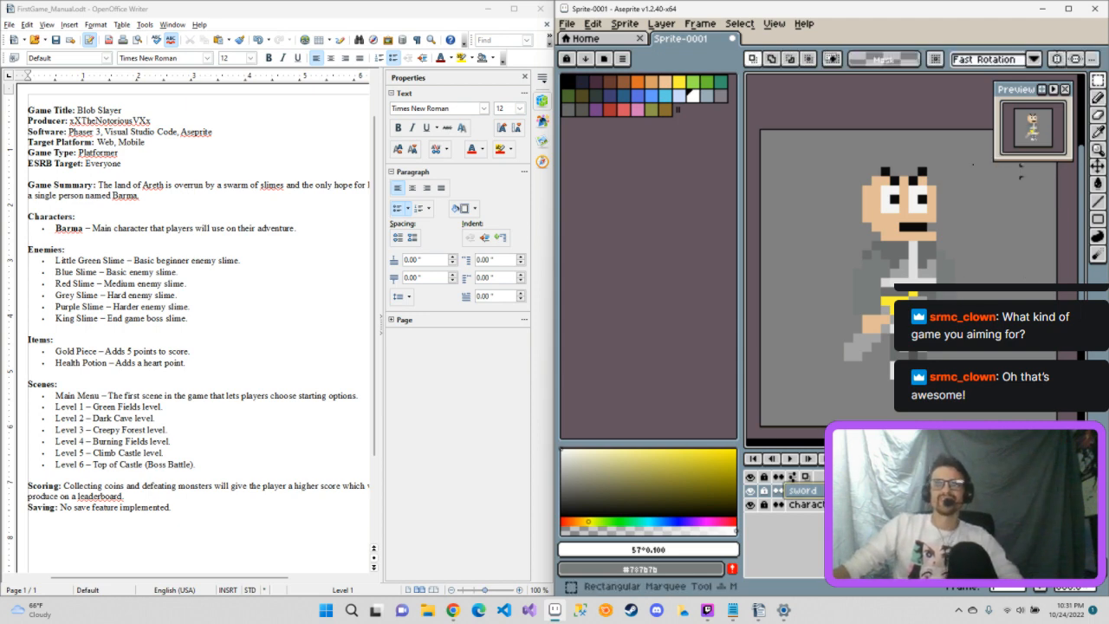
pyautogui.moveTo(819, 282); pyautogui.dragTo(966, 382)
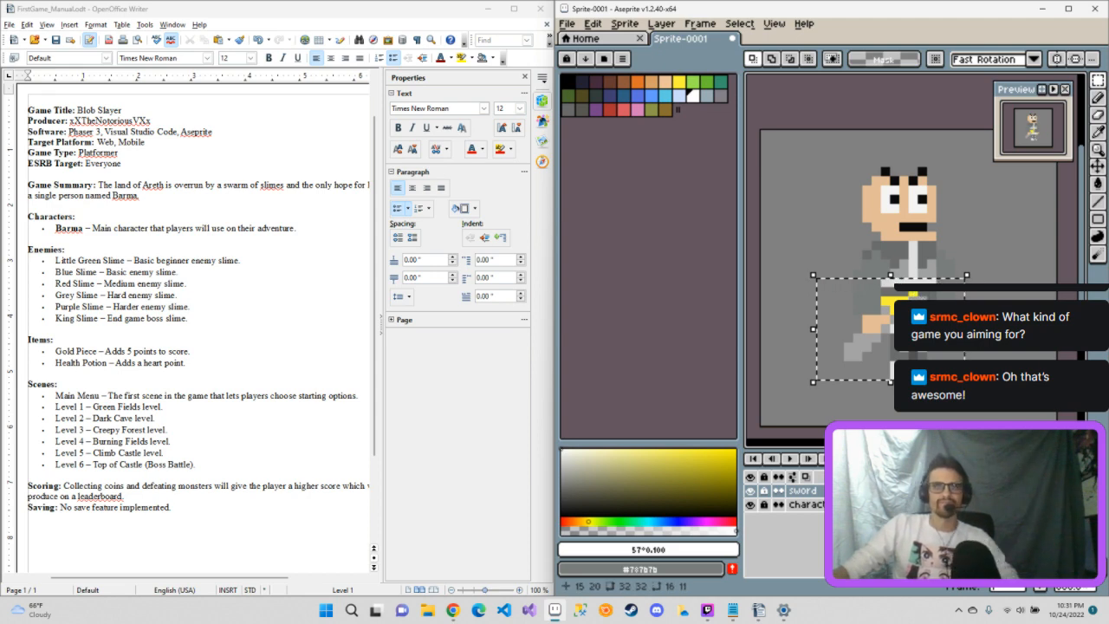
pyautogui.press('v')
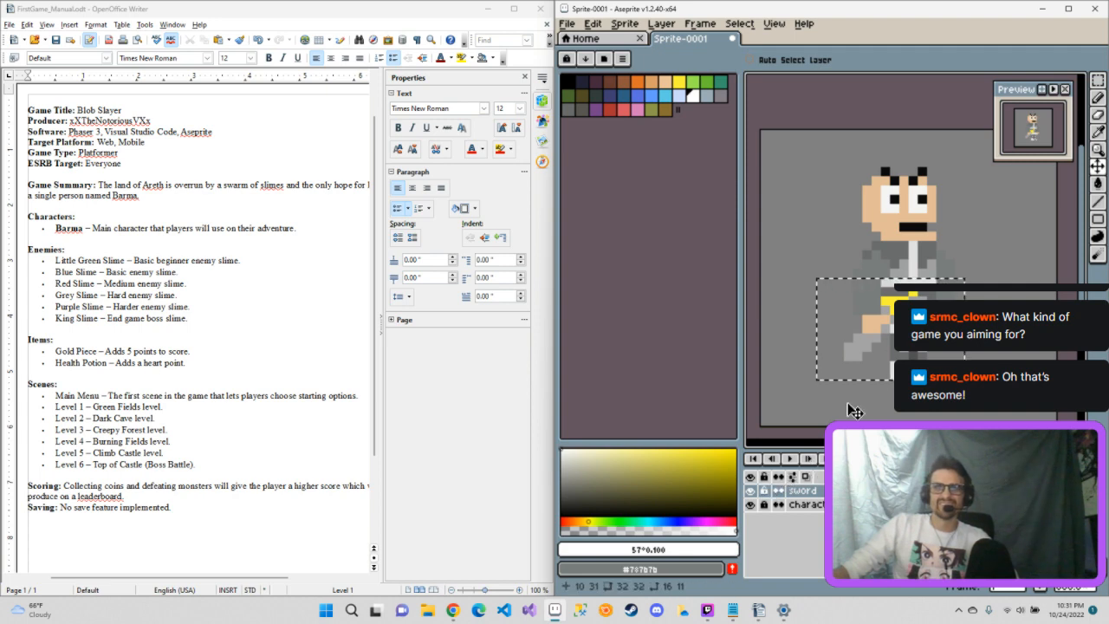
pyautogui.moveTo(882, 329); pyautogui.dragTo(1015, 328)
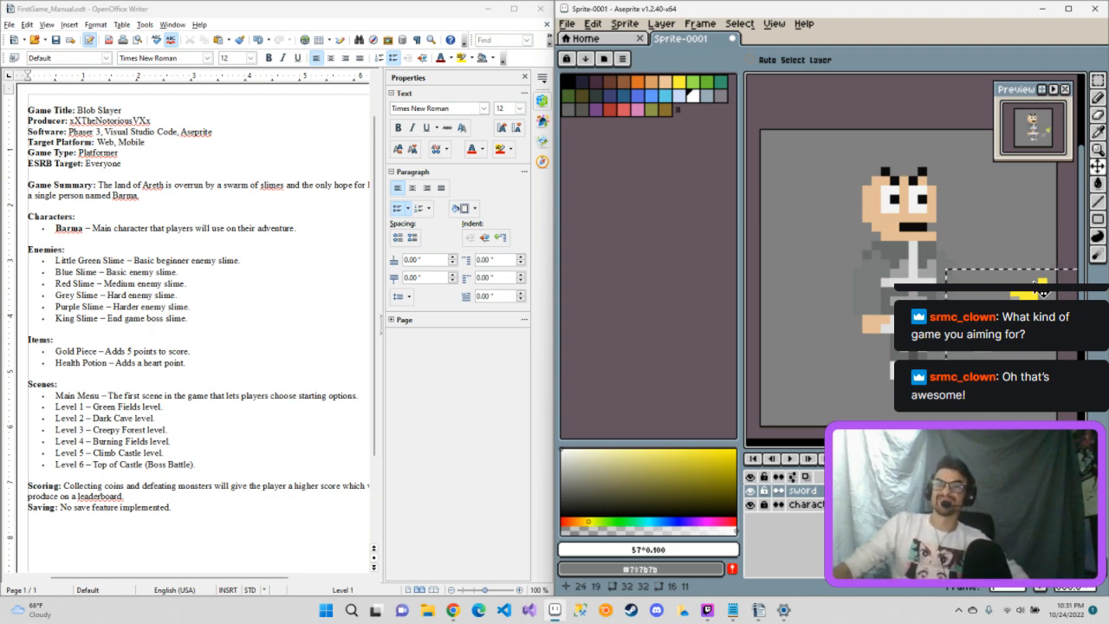
# Step: Sample the blade's grey #a3a3a3 and paint in the missing blade pixels between the blade and the hilt
pyautogui.press('i')
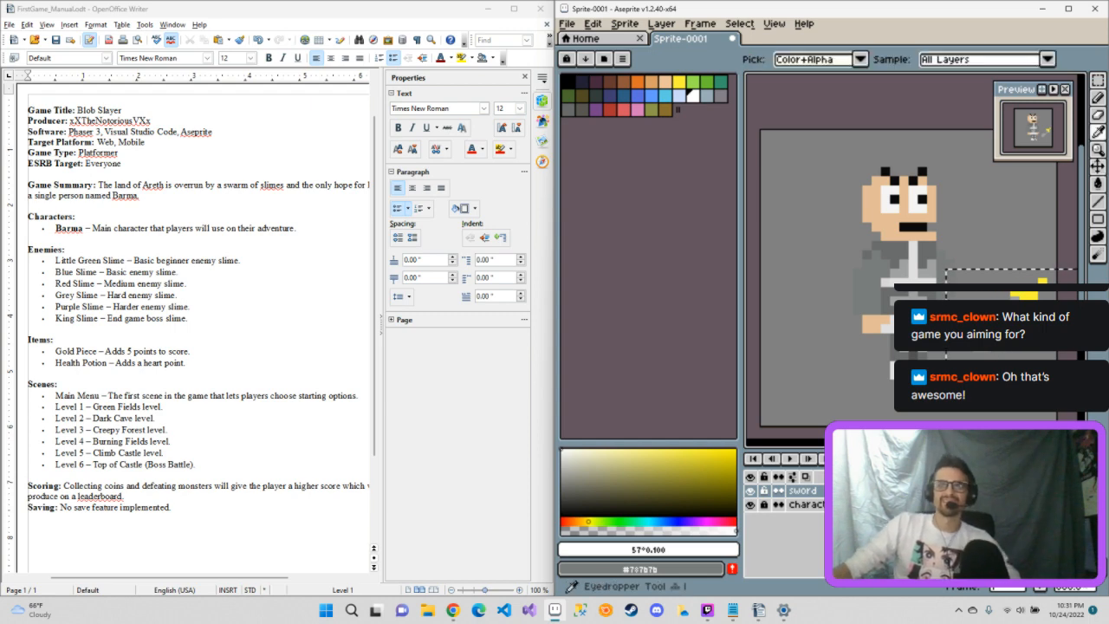
pyautogui.click(927, 418)
pyautogui.click(1098, 98)
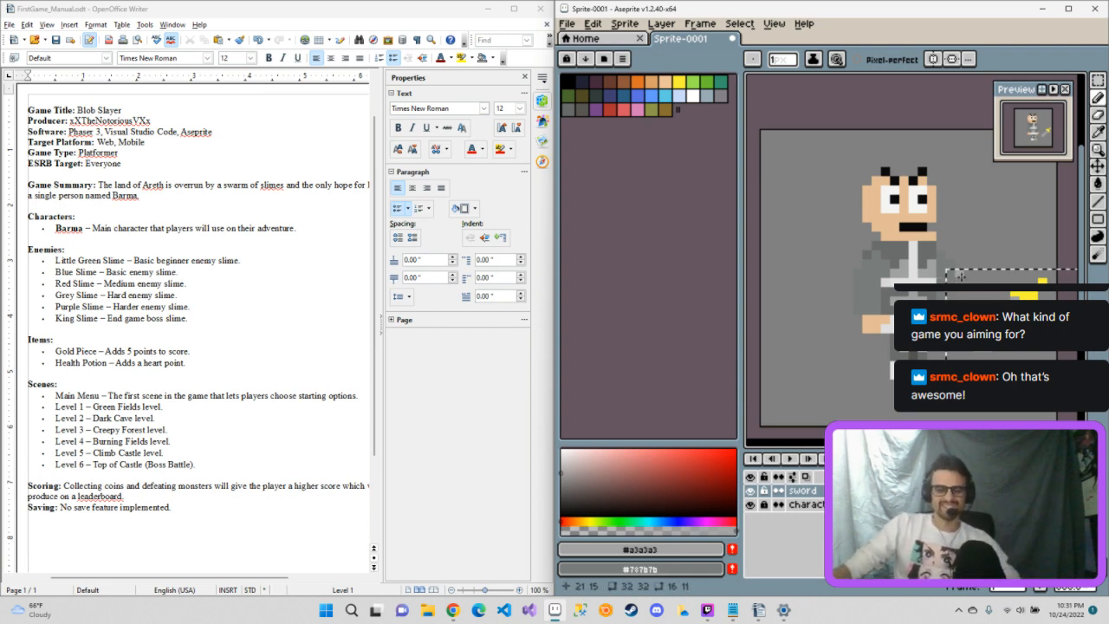
# Step: Test the sword's fit over the character's hand, and move it back to the empty area beside the character
pyautogui.press('v')
pyautogui.moveTo(963, 275); pyautogui.dragTo(838, 272)
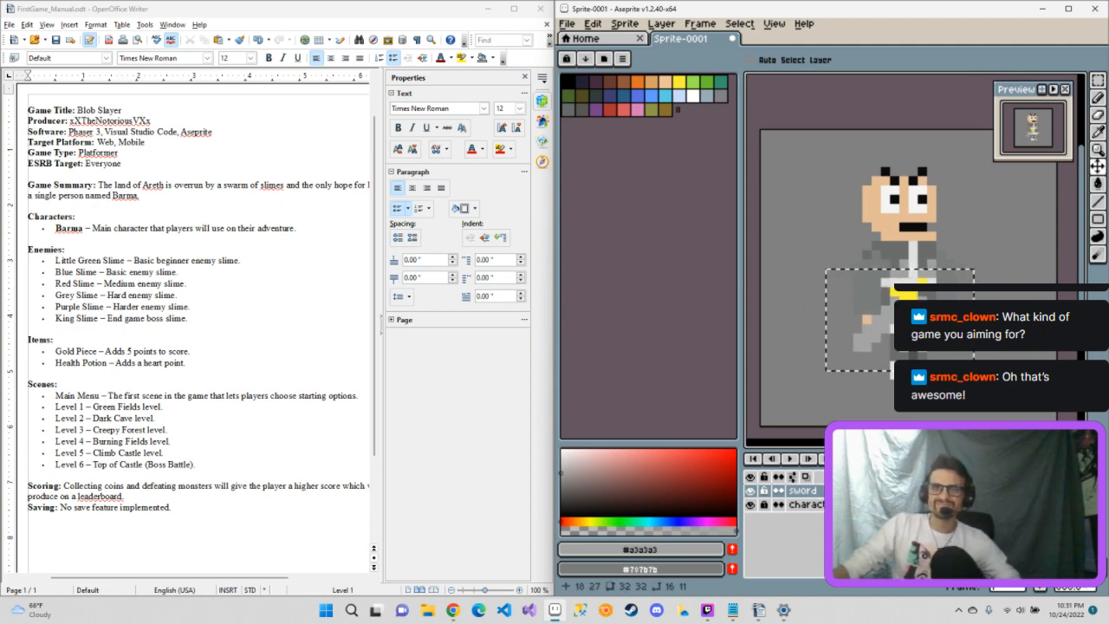
pyautogui.moveTo(914, 294); pyautogui.dragTo(891, 314)
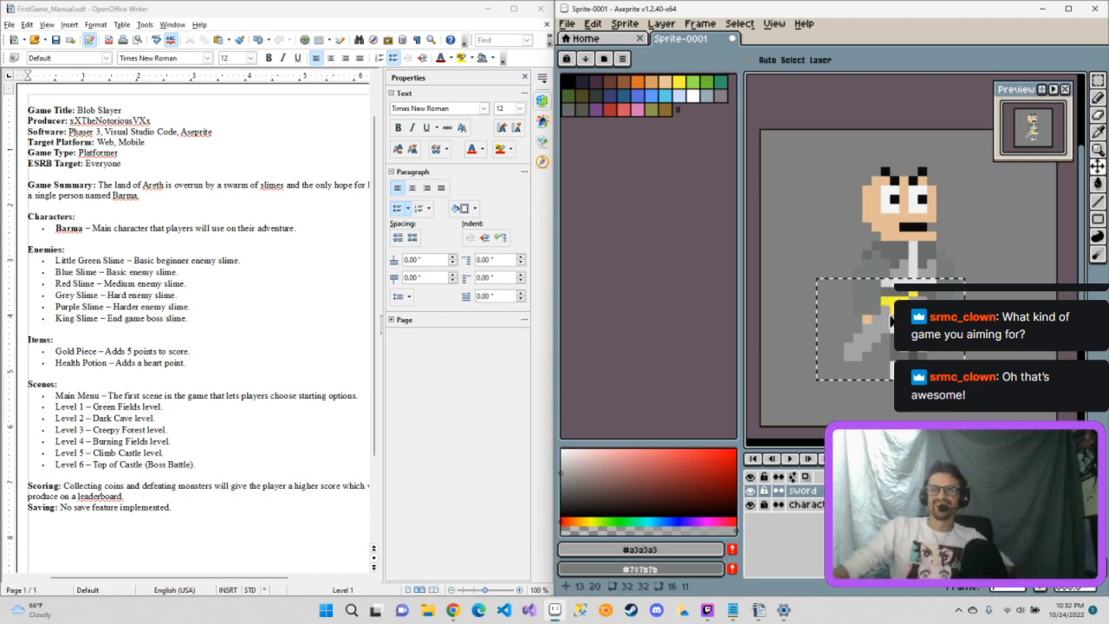
pyautogui.click(890, 316)
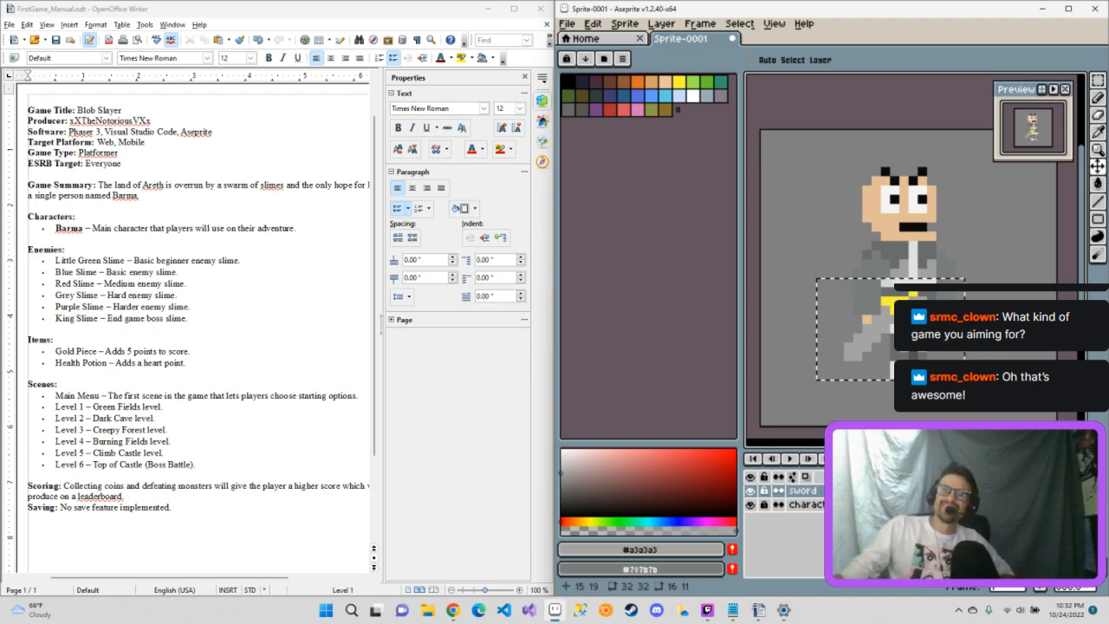
pyautogui.moveTo(926, 313); pyautogui.dragTo(1028, 253)
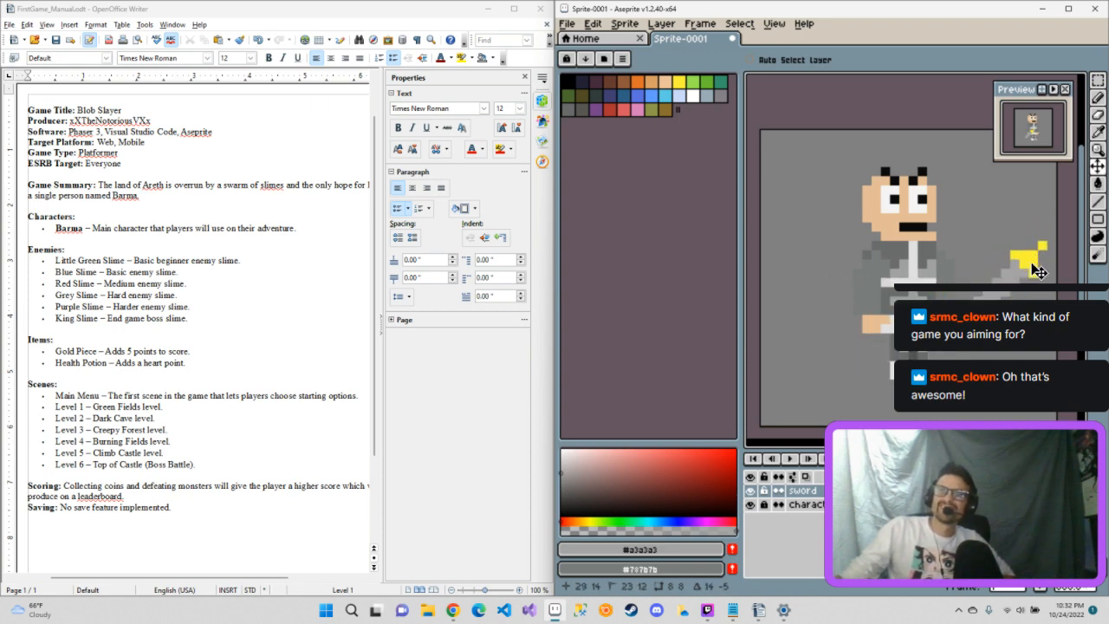
# Step: Lasso the 4 by 9 pixel arm and hand on the character layer, shift the character one pixel right and down, and cut the arm out
pyautogui.click(1098, 80)
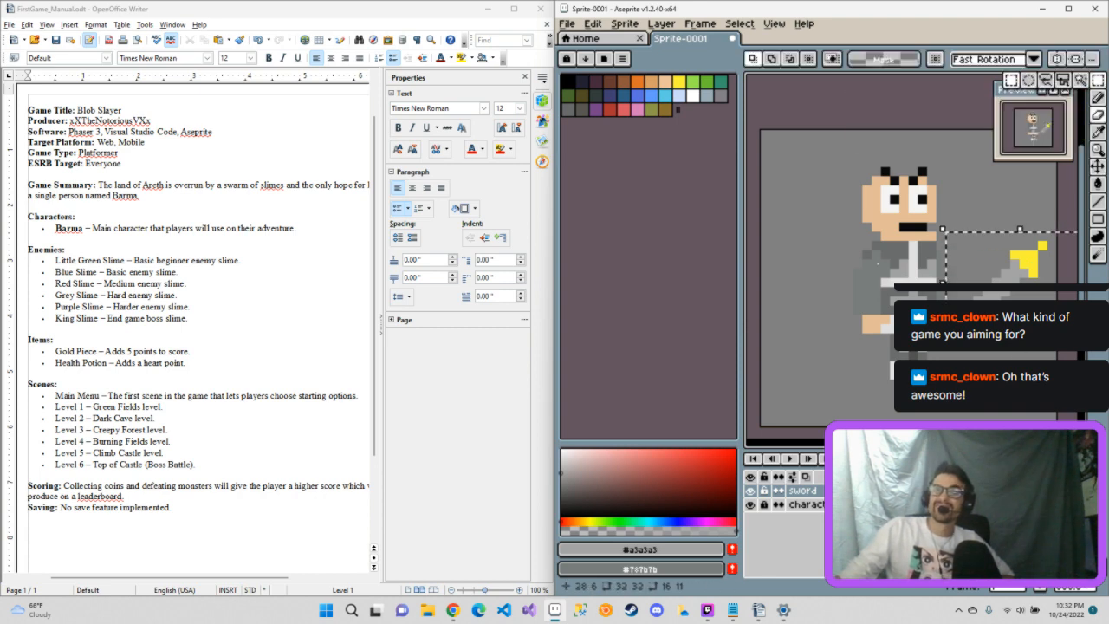
pyautogui.click(1046, 80)
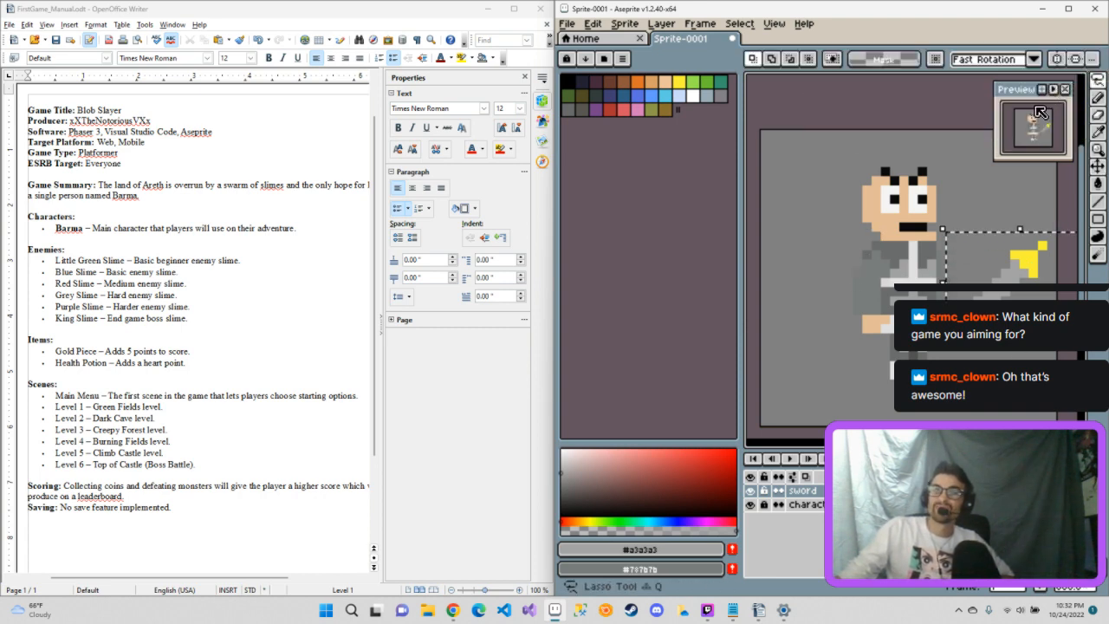
pyautogui.click(804, 505)
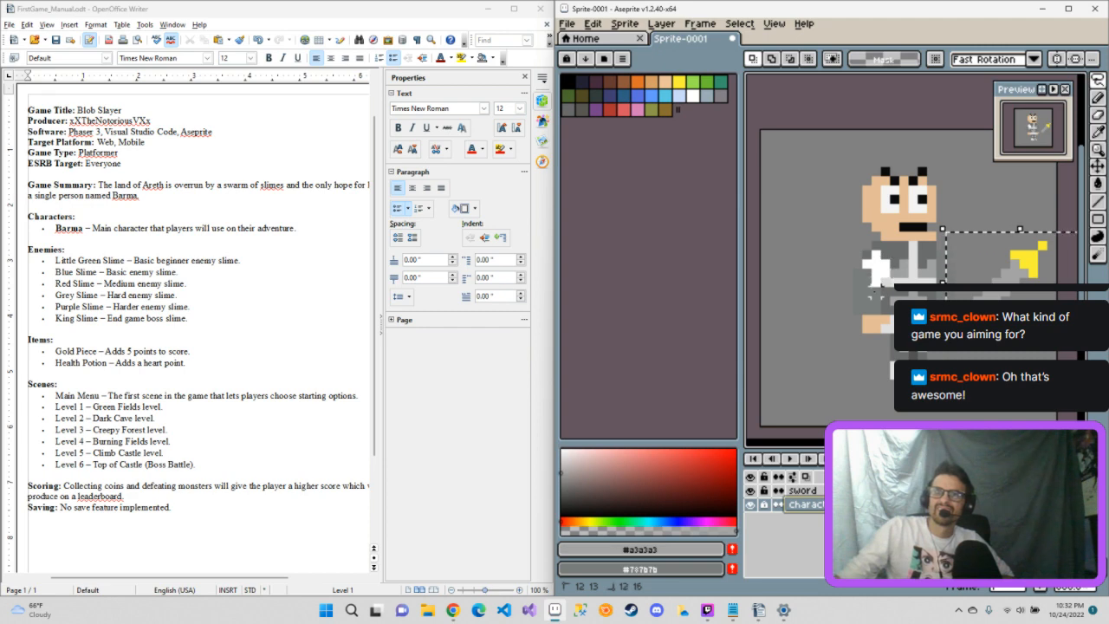
pyautogui.moveTo(875, 279); pyautogui.dragTo(875, 311)
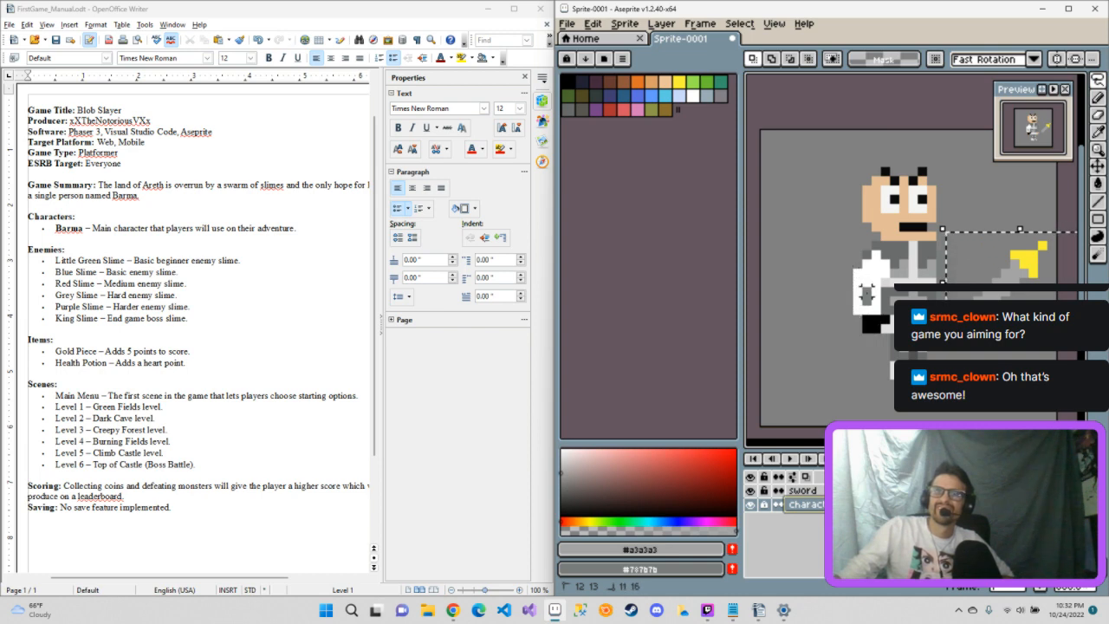
pyautogui.click(866, 298)
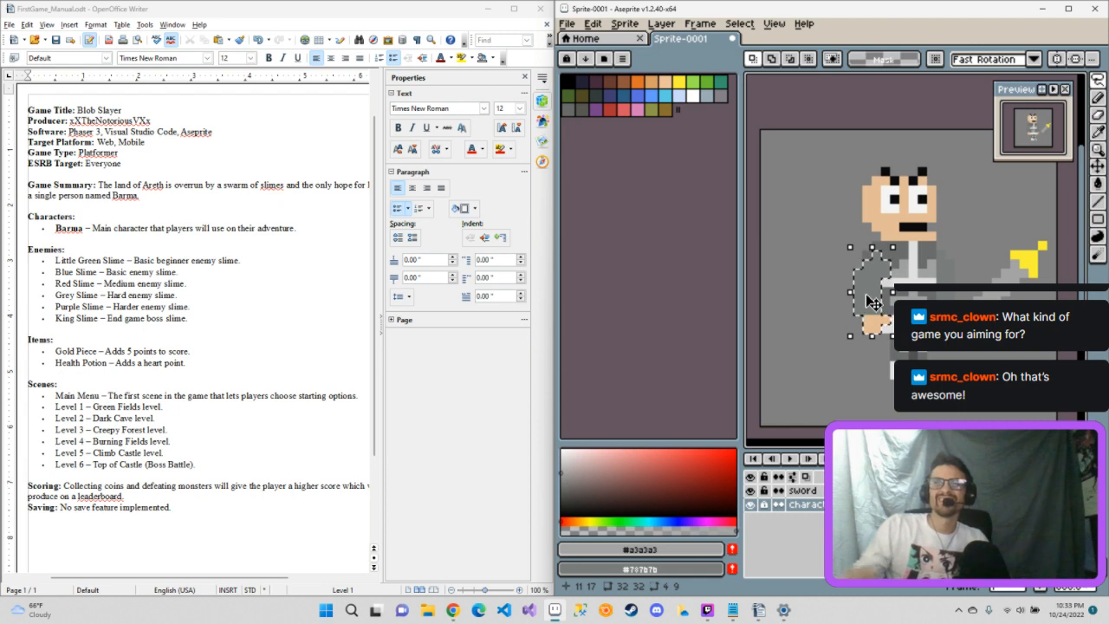
pyautogui.click(1098, 171)
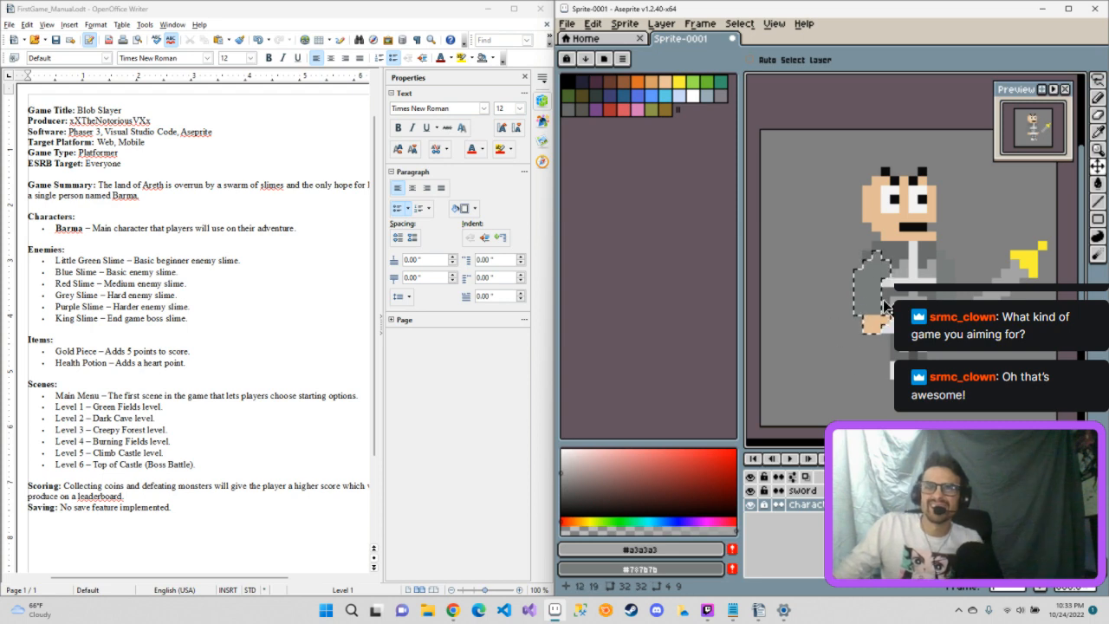
pyautogui.moveTo(877, 287); pyautogui.dragTo(872, 335)
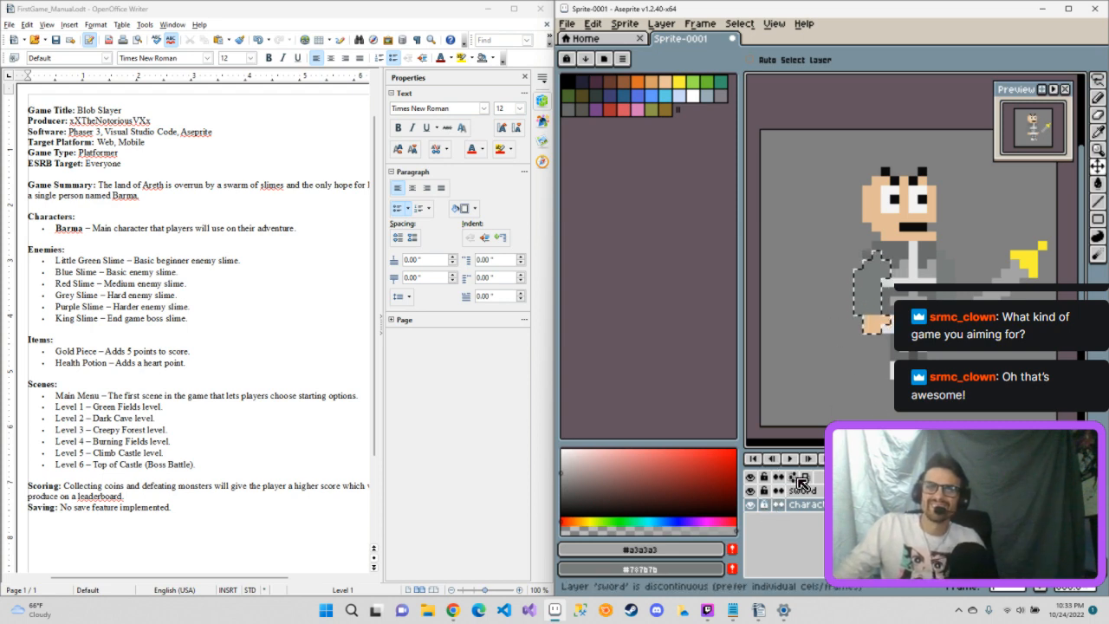
pyautogui.moveTo(874, 293)
pyautogui.mouseDown()
pyautogui.moveTo(817, 319)
pyautogui.moveTo(883, 270)
pyautogui.moveTo(875, 308)
pyautogui.mouseUp()
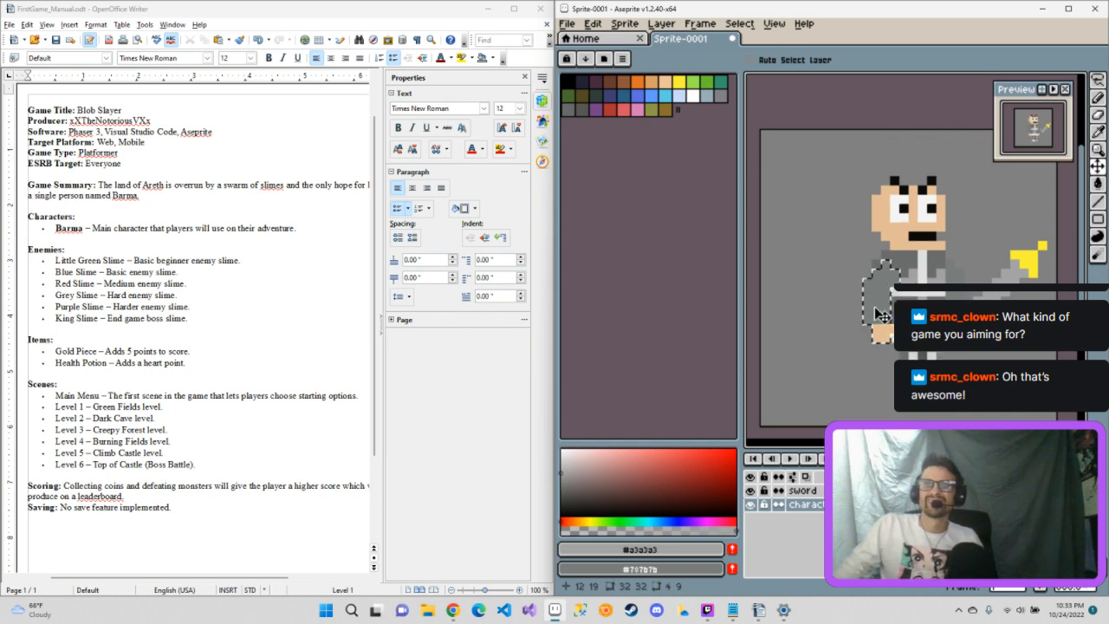
pyautogui.hotkey('ctrl', 'x')
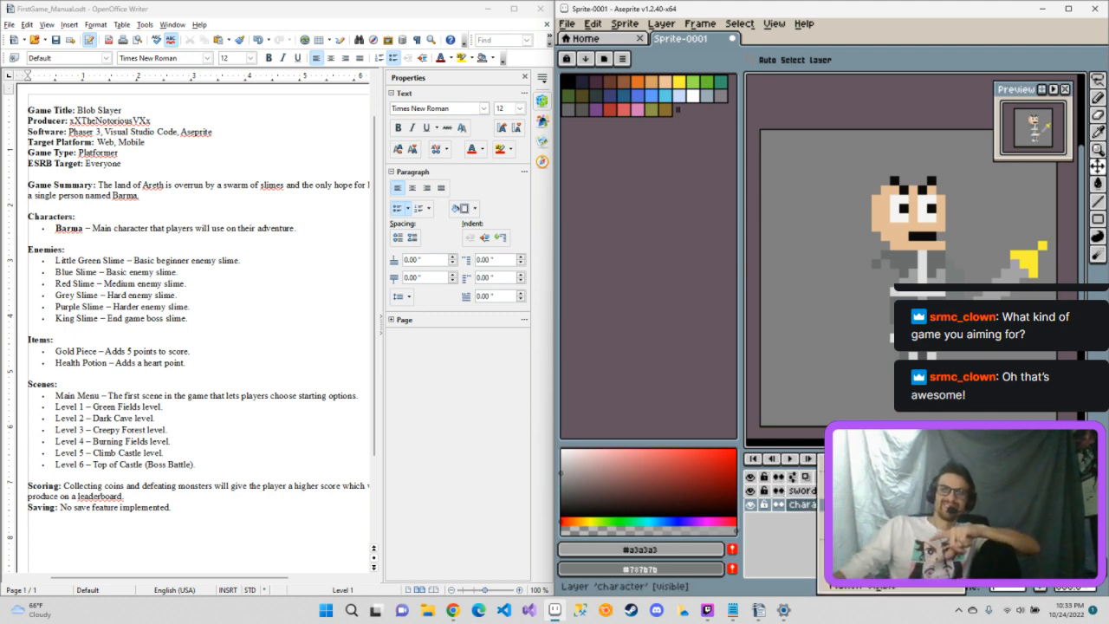
# Step: Add a new layer above the character layer and name it right_arm
pyautogui.click(845, 480)
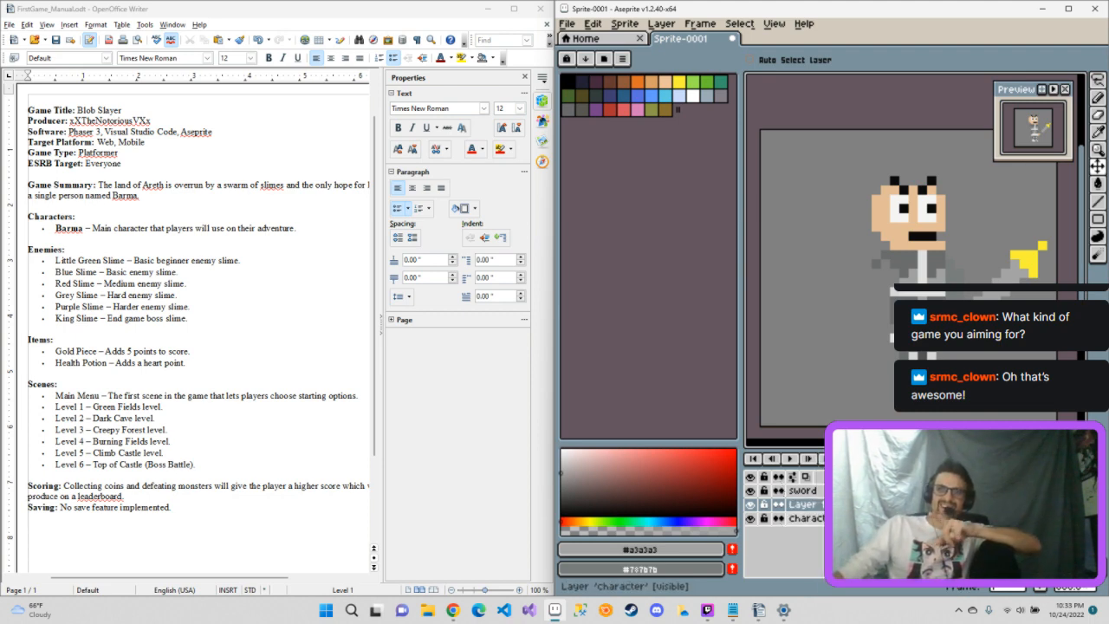
pyautogui.doubleClick(819, 504)
pyautogui.moveTo(902, 346); pyautogui.dragTo(856, 344)
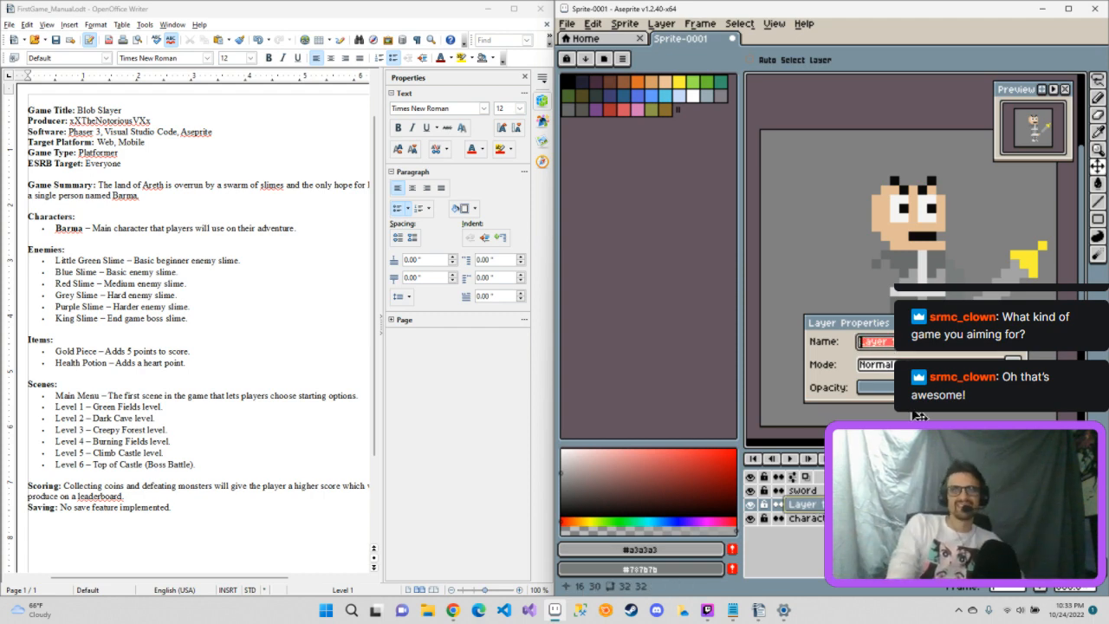
pyautogui.write('Right_A')
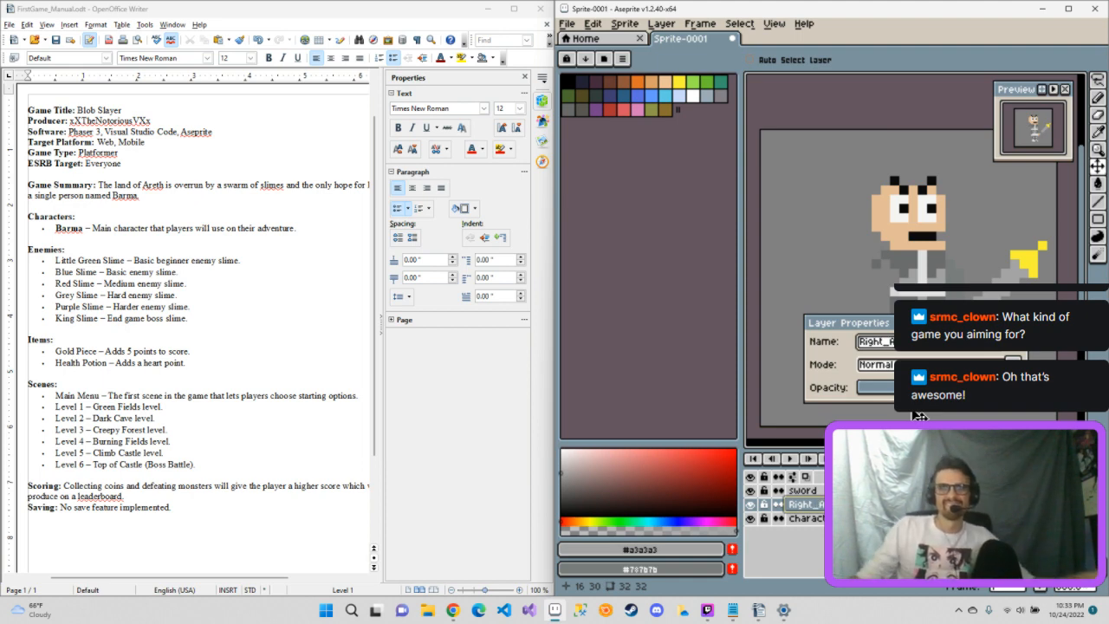
pyautogui.press('Return')
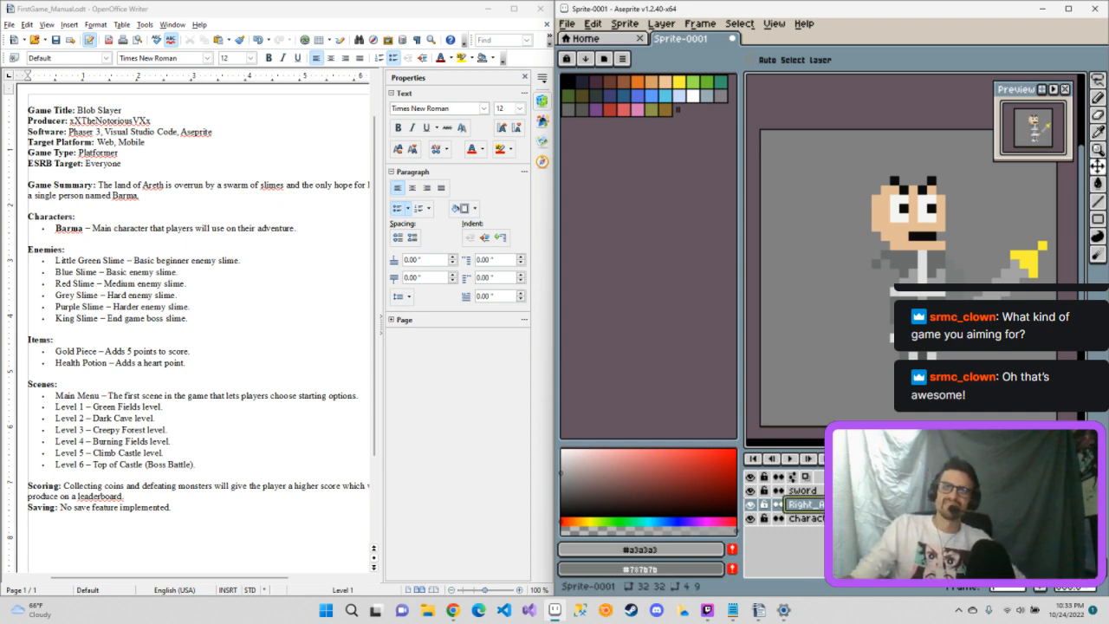
pyautogui.doubleClick(804, 505)
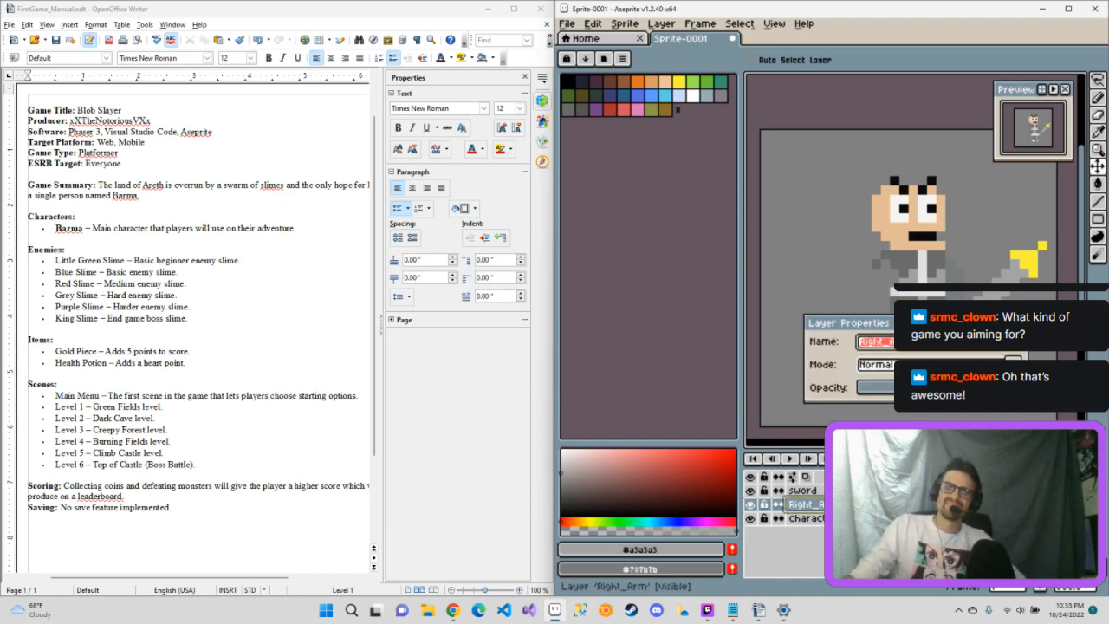
pyautogui.click(899, 345)
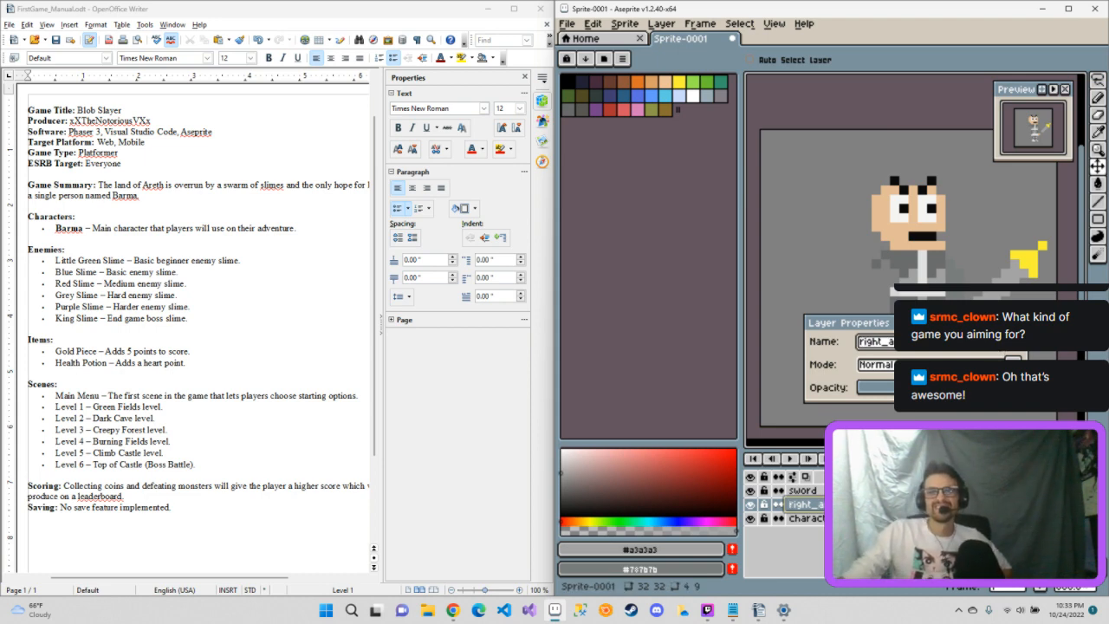
pyautogui.press('Return')
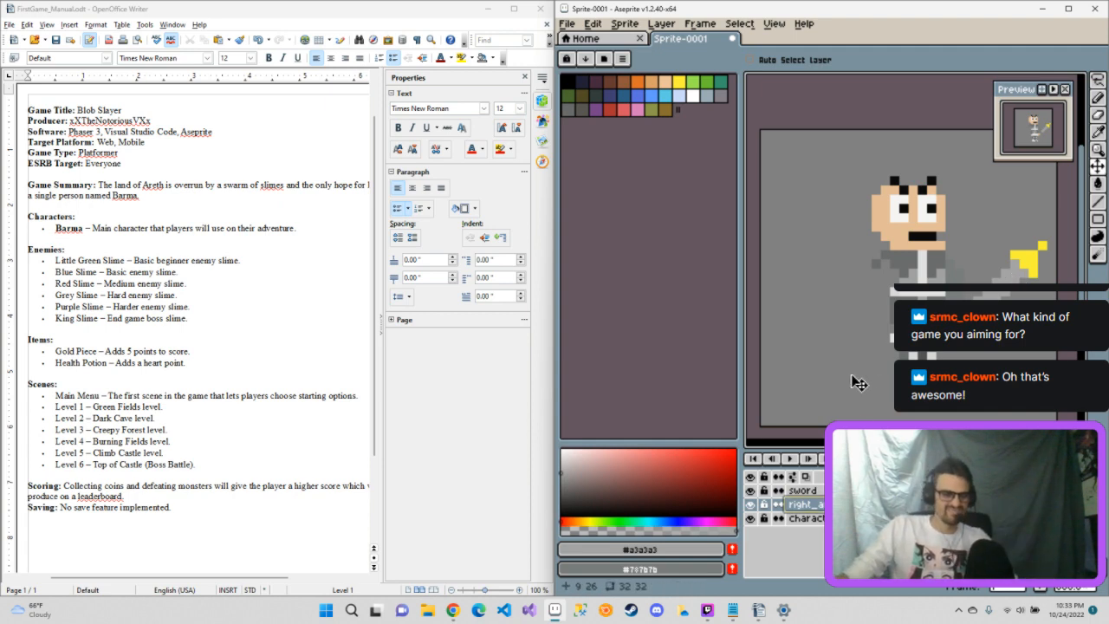
# Step: Paste the cut arm into the right_arm layer and place it in the empty area beside the character's head
pyautogui.hotkey('ctrl', 'v')
pyautogui.moveTo(876, 295); pyautogui.dragTo(821, 196)
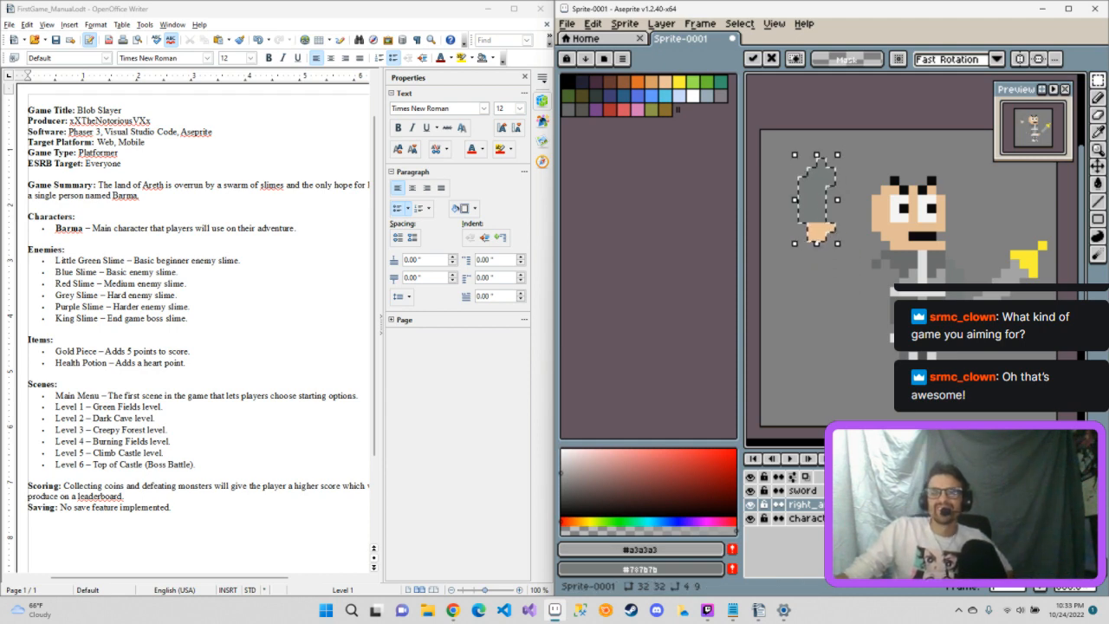
# Step: Move the sword on its layer over to the character's hand area, and set the separated arm back at the shoulder
pyautogui.click(802, 491)
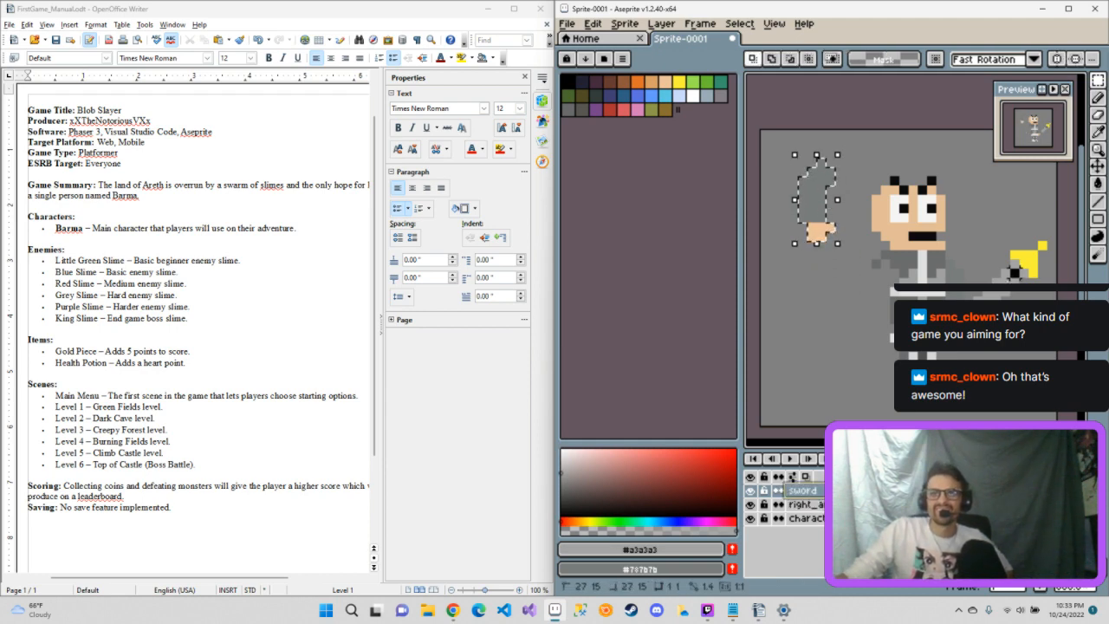
pyautogui.moveTo(1015, 273); pyautogui.dragTo(996, 291)
pyautogui.moveTo(950, 217); pyautogui.dragTo(1043, 319)
pyautogui.hotkey('ctrl', 'd')
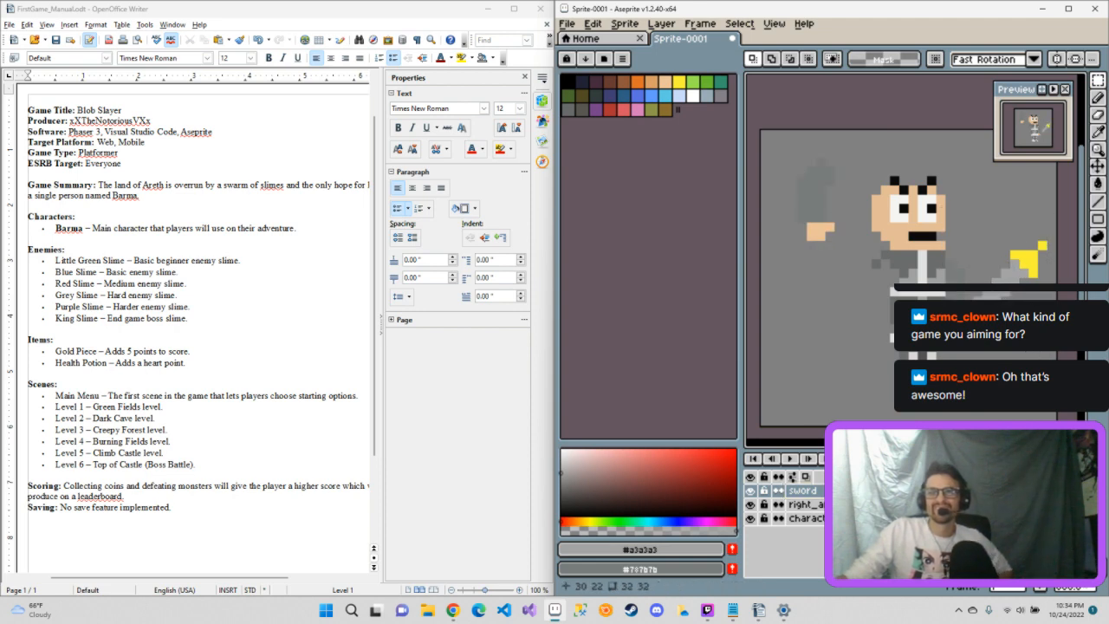
pyautogui.click(1097, 165)
pyautogui.moveTo(1009, 281); pyautogui.dragTo(887, 320)
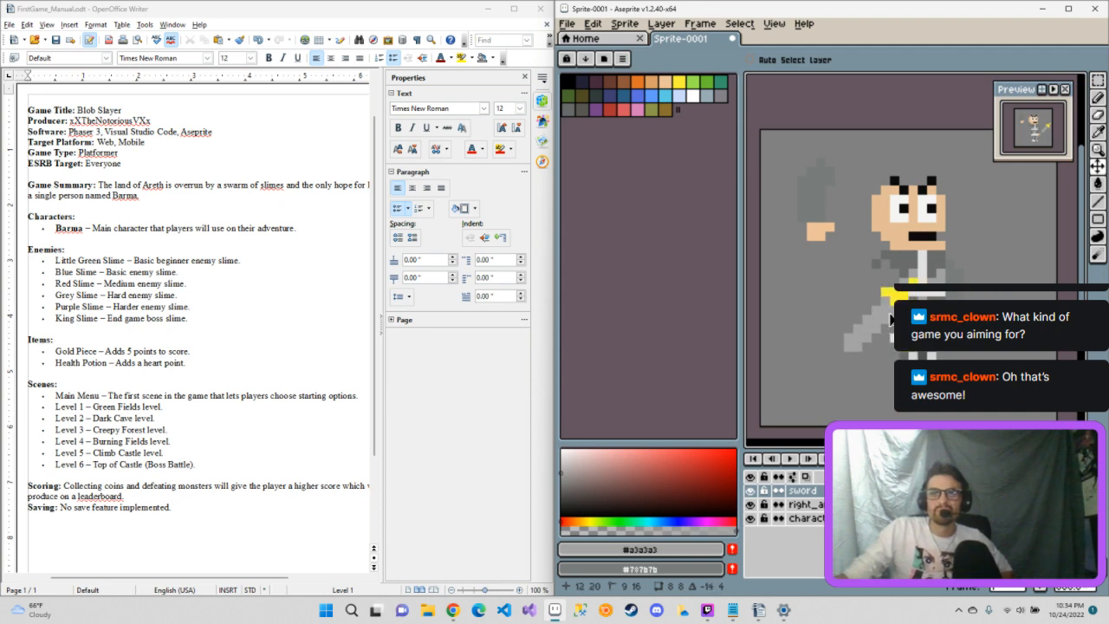
pyautogui.moveTo(820, 205); pyautogui.dragTo(876, 308)
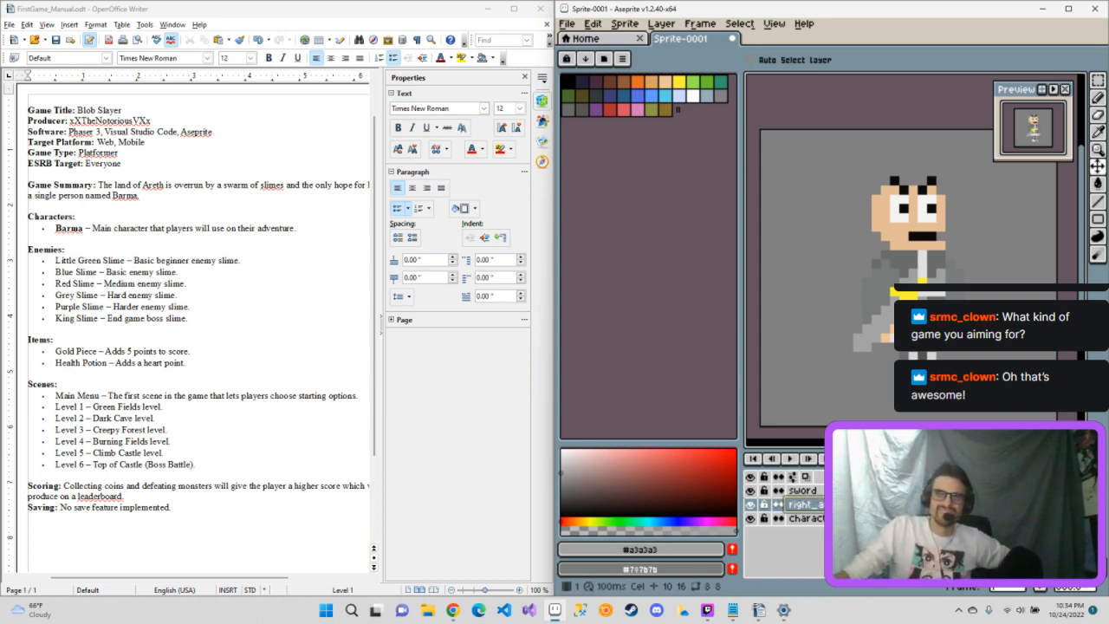
pyautogui.click(802, 491)
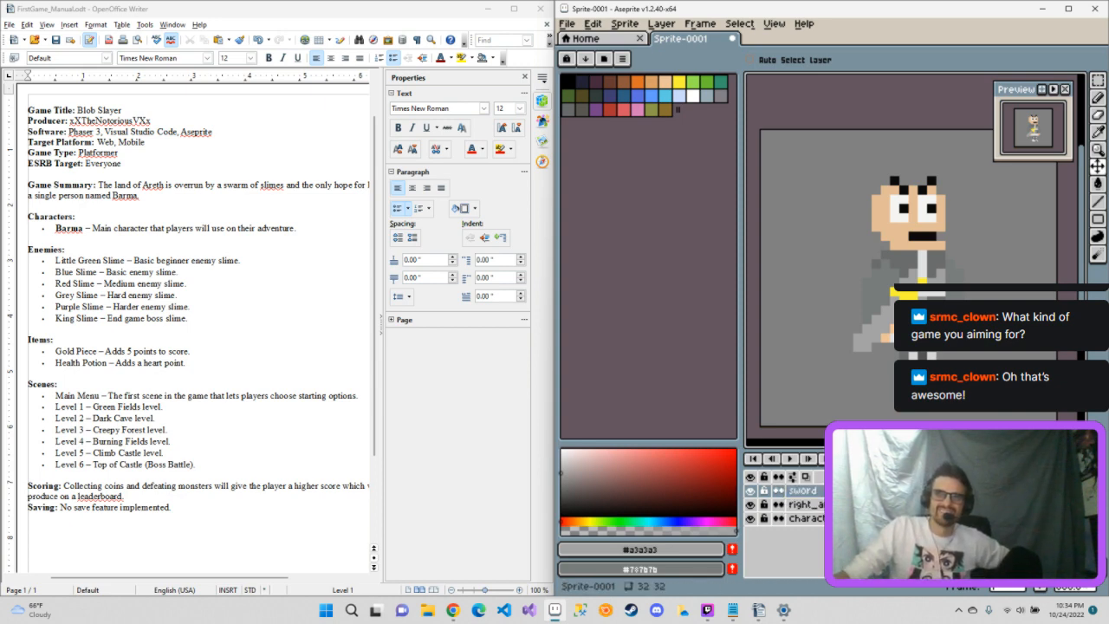
pyautogui.moveTo(867, 491); pyautogui.dragTo(866, 504)
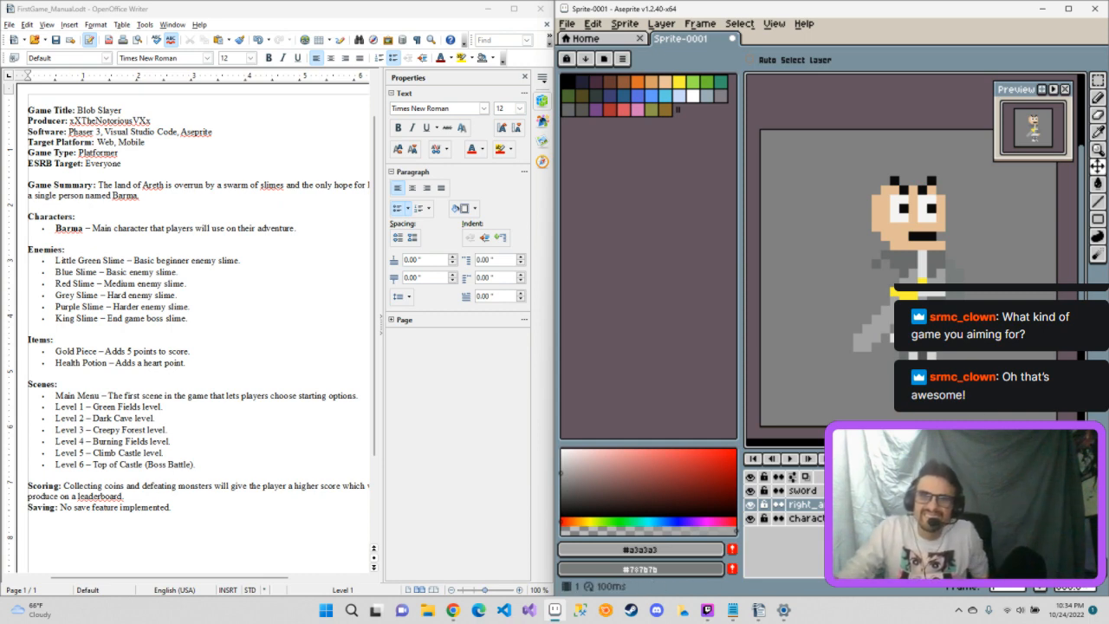
pyautogui.click(867, 490)
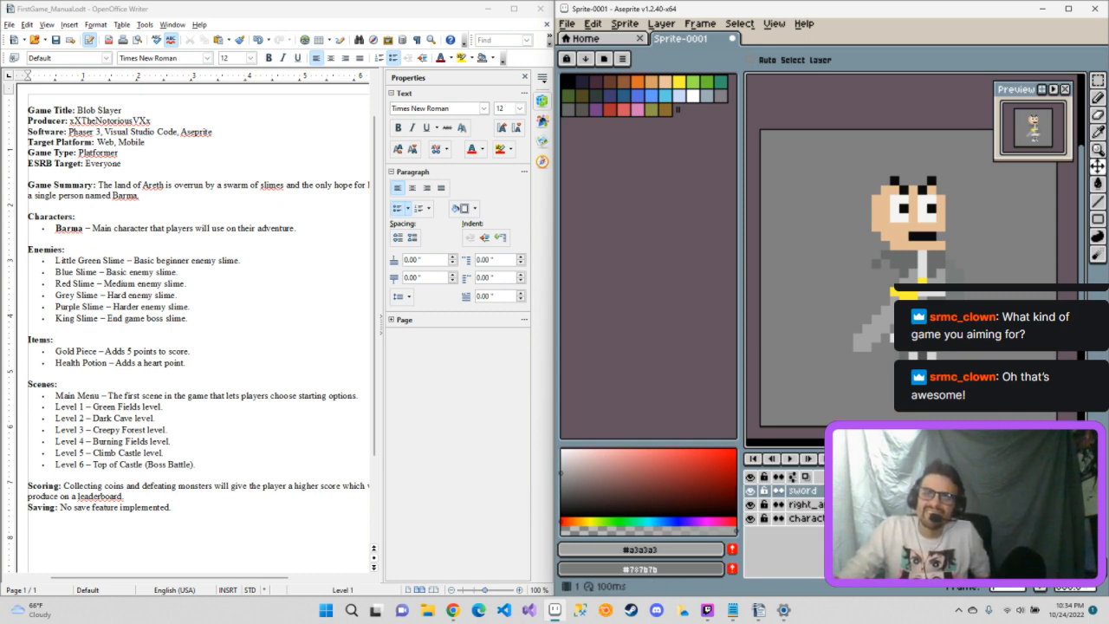
pyautogui.doubleClick(866, 490)
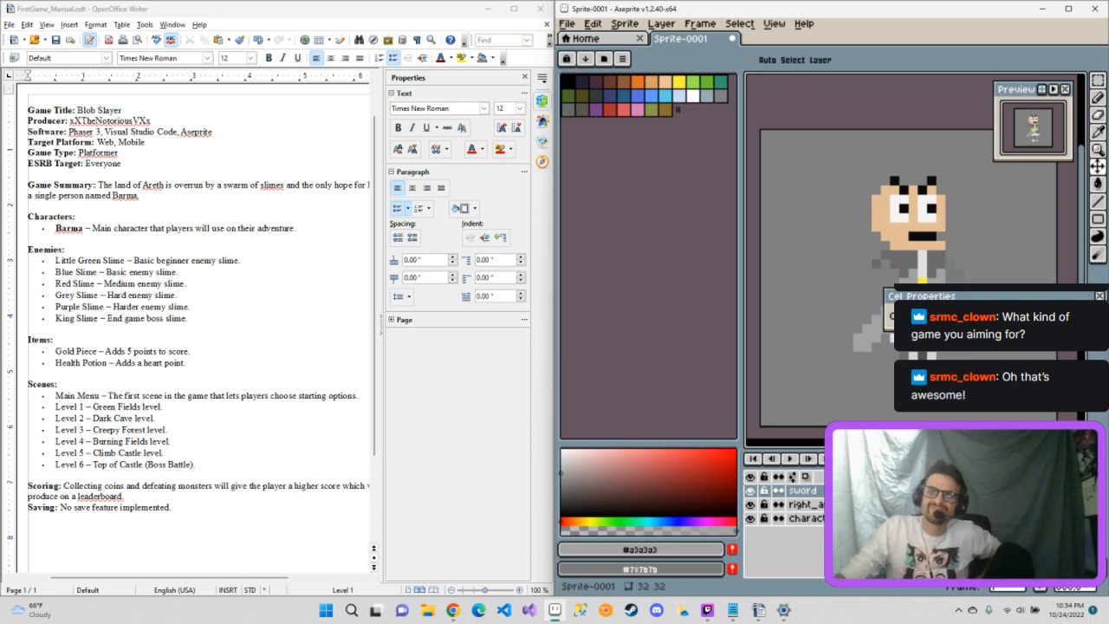
pyautogui.click(1100, 295)
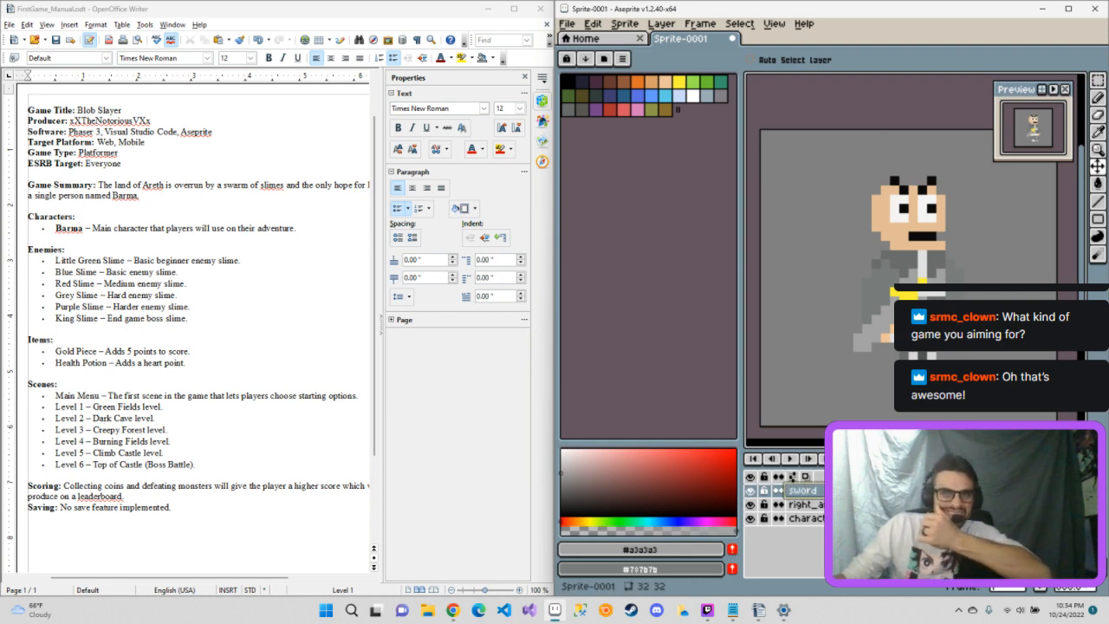
# Step: Place the sword layer below the right_arm layer, and move the sword back to the empty area beside the character
pyautogui.moveTo(792, 481); pyautogui.dragTo(788, 504)
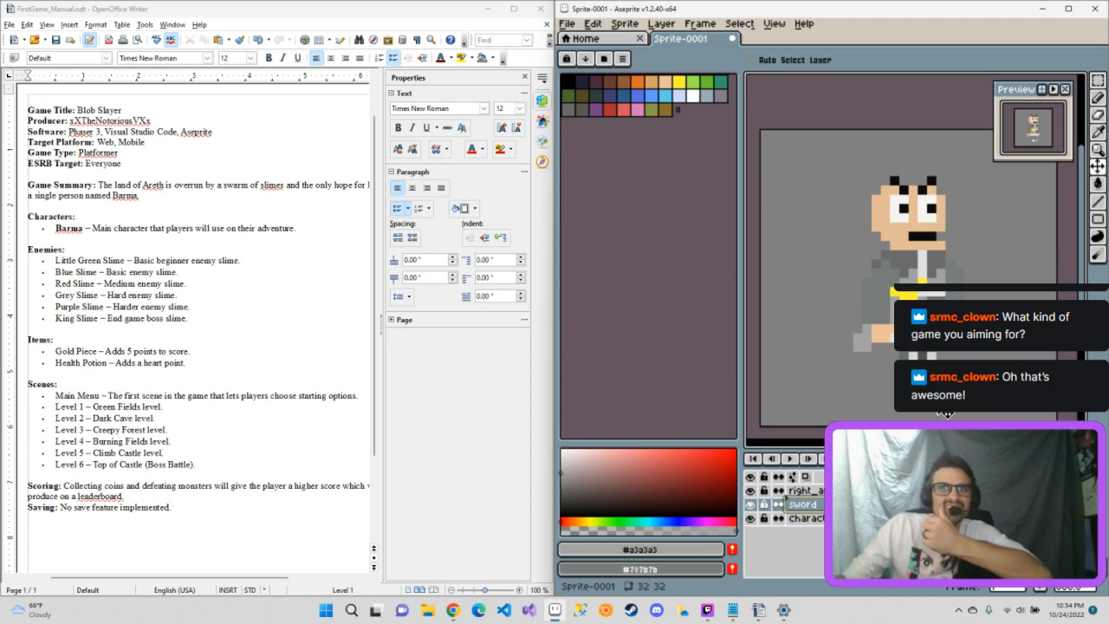
pyautogui.moveTo(903, 294)
pyautogui.mouseDown()
pyautogui.moveTo(931, 312)
pyautogui.moveTo(902, 300)
pyautogui.mouseUp()
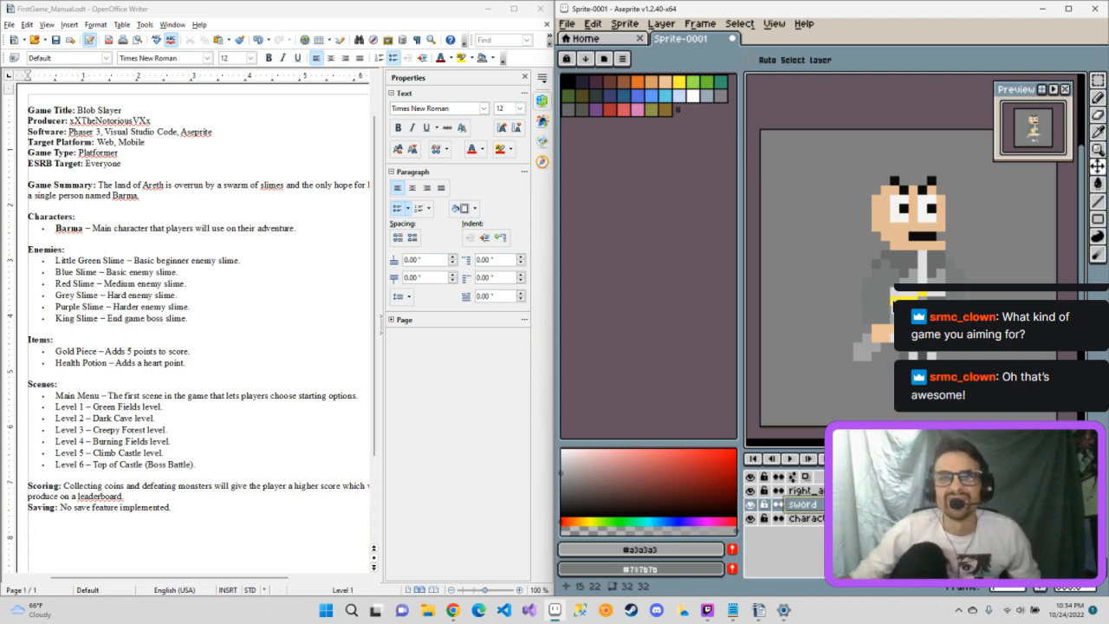
pyautogui.moveTo(911, 325); pyautogui.dragTo(1027, 259)
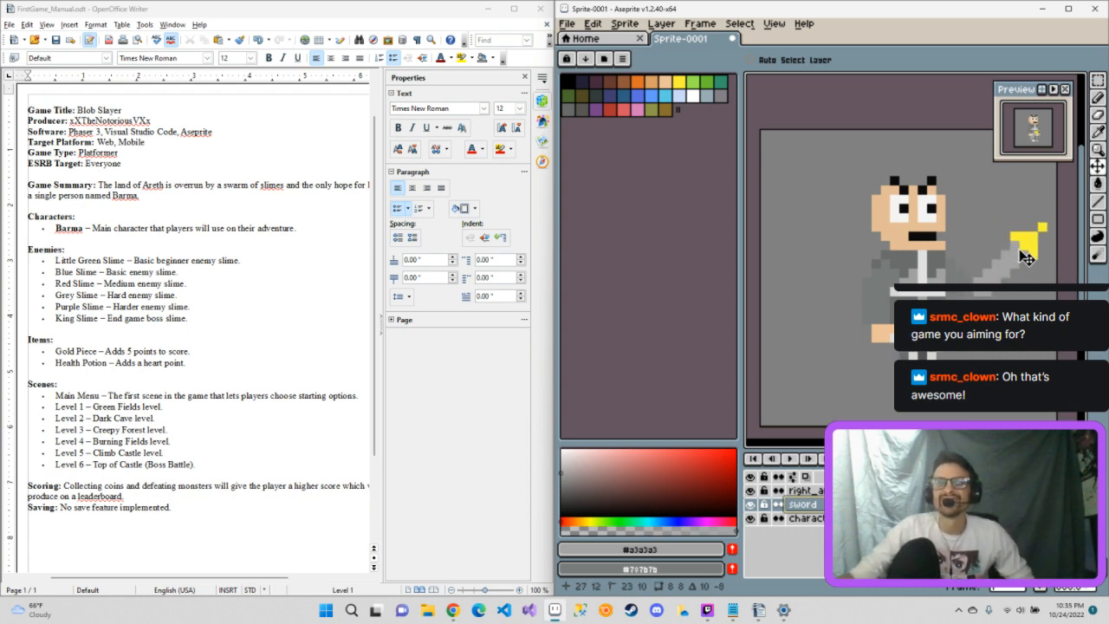
# Step: Select a 9 by 11 pixel area around the sword on its layer and try to transform it
pyautogui.click(1098, 80)
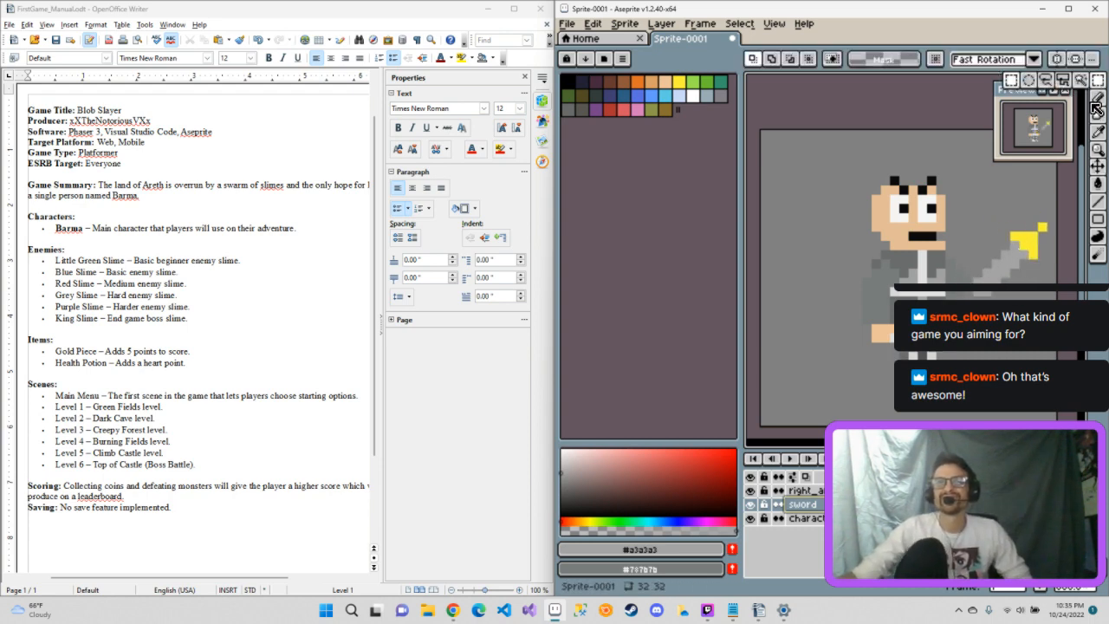
pyautogui.moveTo(968, 217); pyautogui.dragTo(1042, 310)
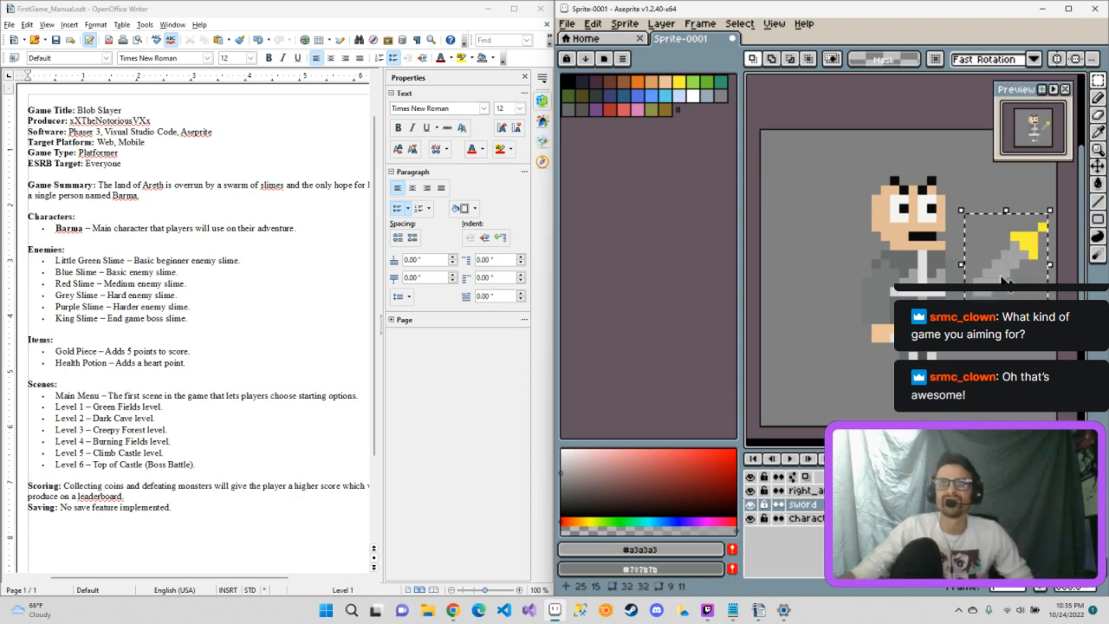
pyautogui.moveTo(967, 272); pyautogui.dragTo(994, 202)
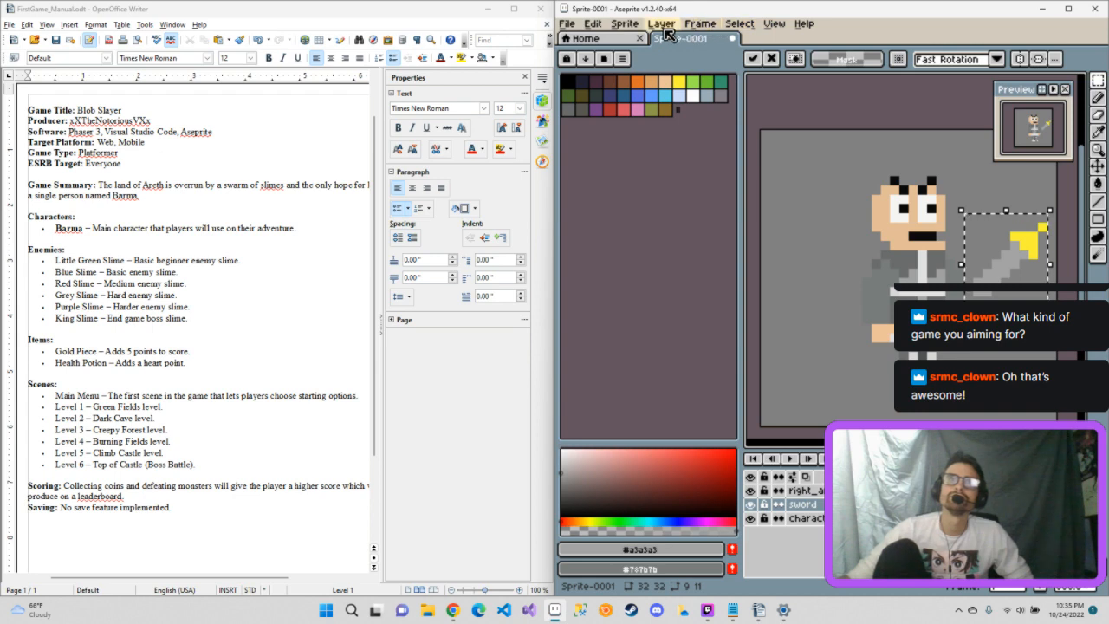
pyautogui.click(740, 24)
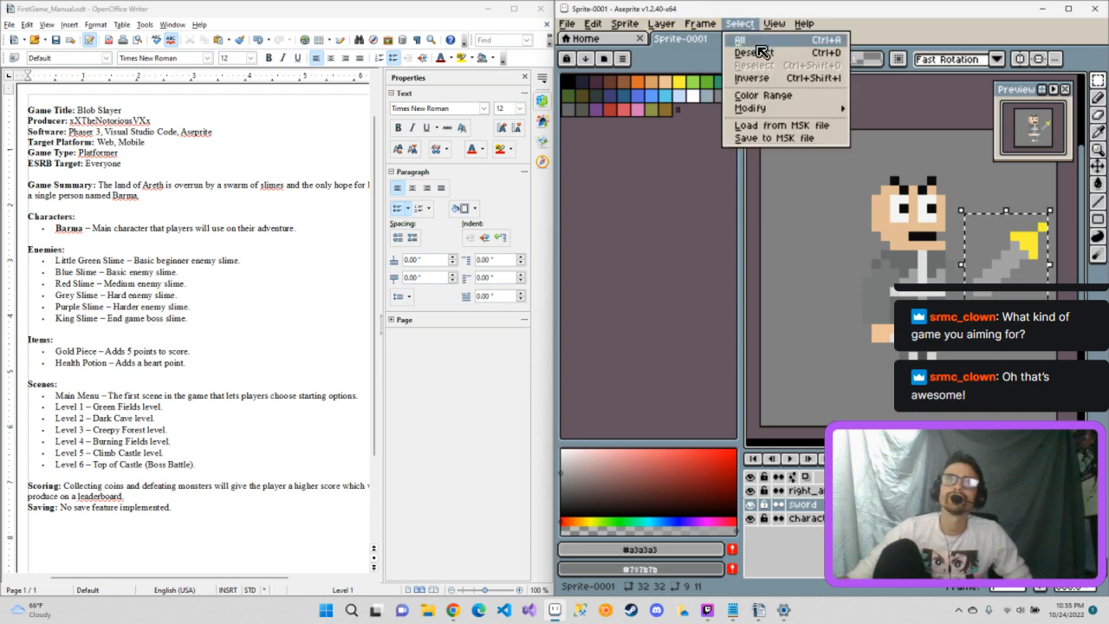
pyautogui.click(748, 28)
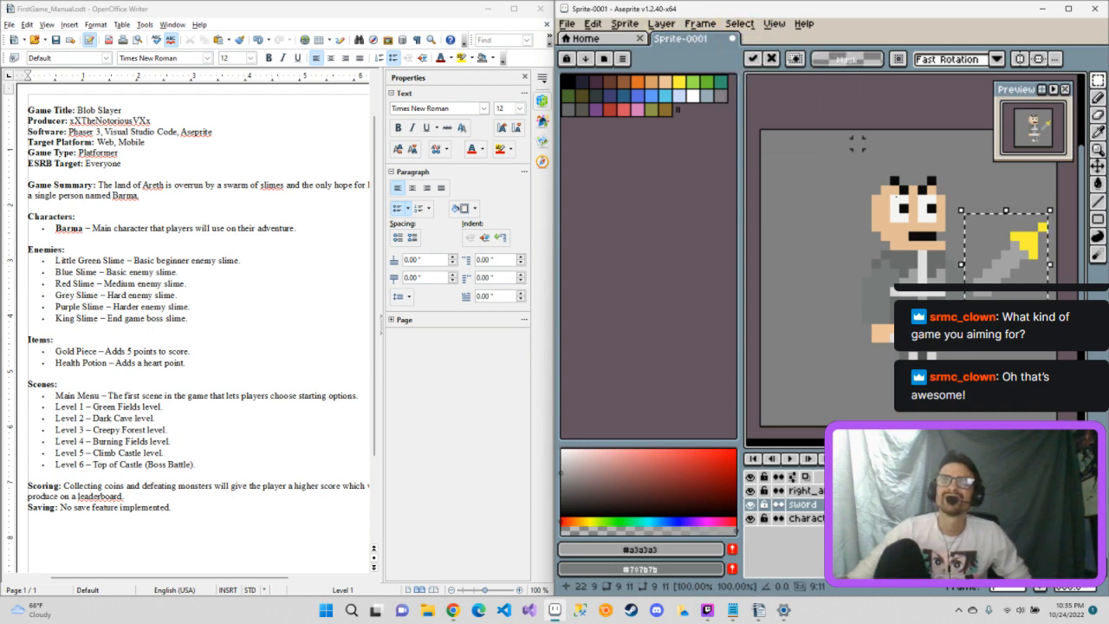
pyautogui.press('Return')
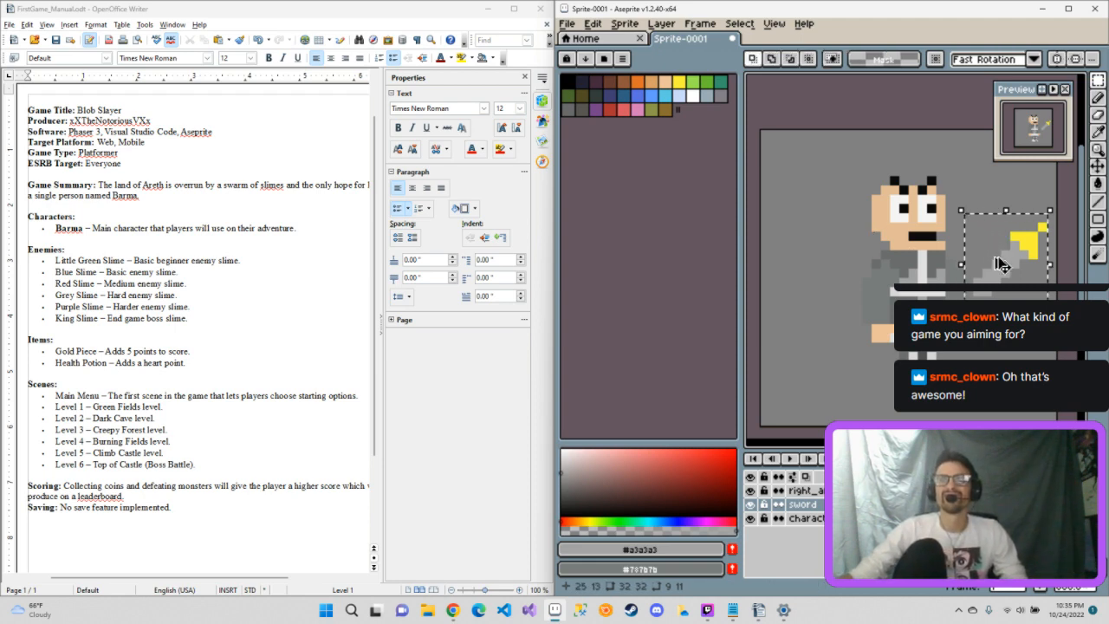
# Step: Nudge the selected sword up by one pixel on the sword layer
pyautogui.moveTo(993, 256); pyautogui.dragTo(996, 240)
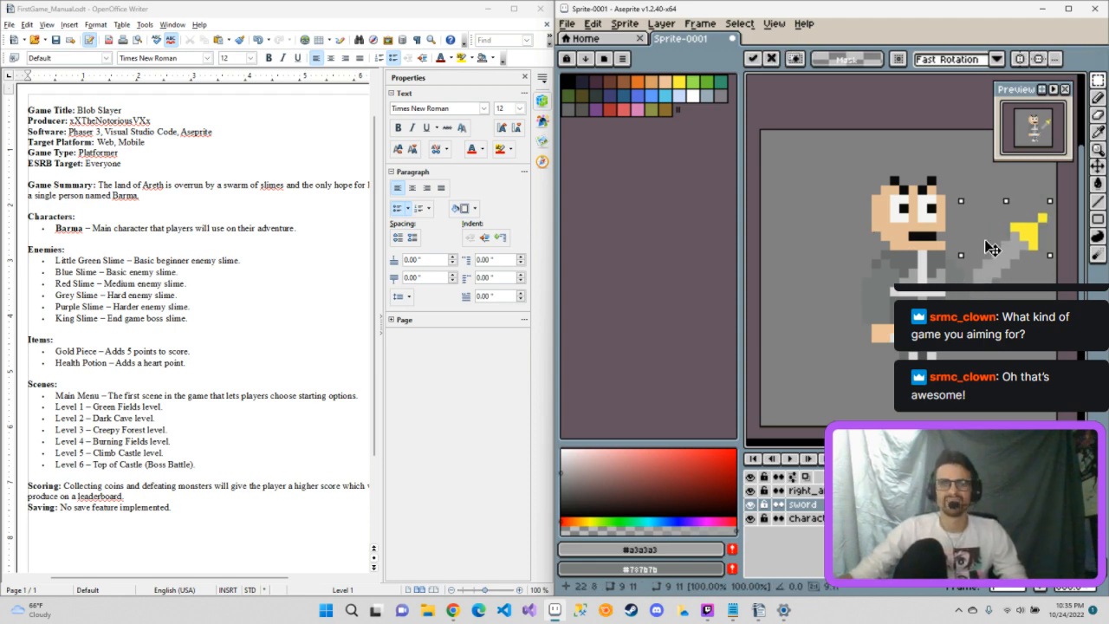
pyautogui.press('Return')
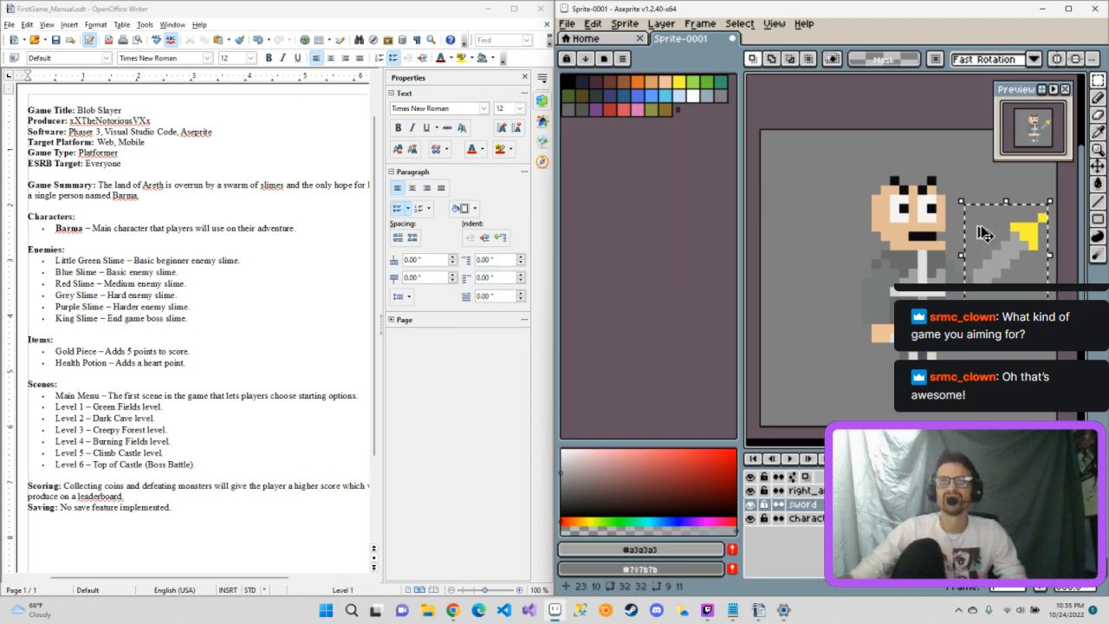
pyautogui.click(1000, 234)
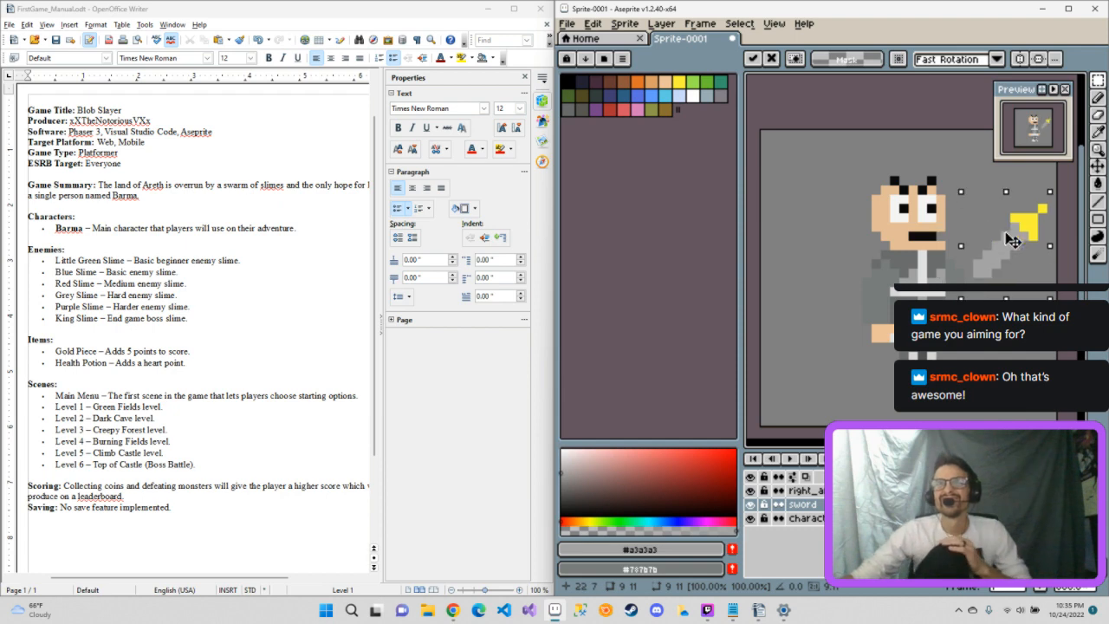
pyautogui.click(1096, 166)
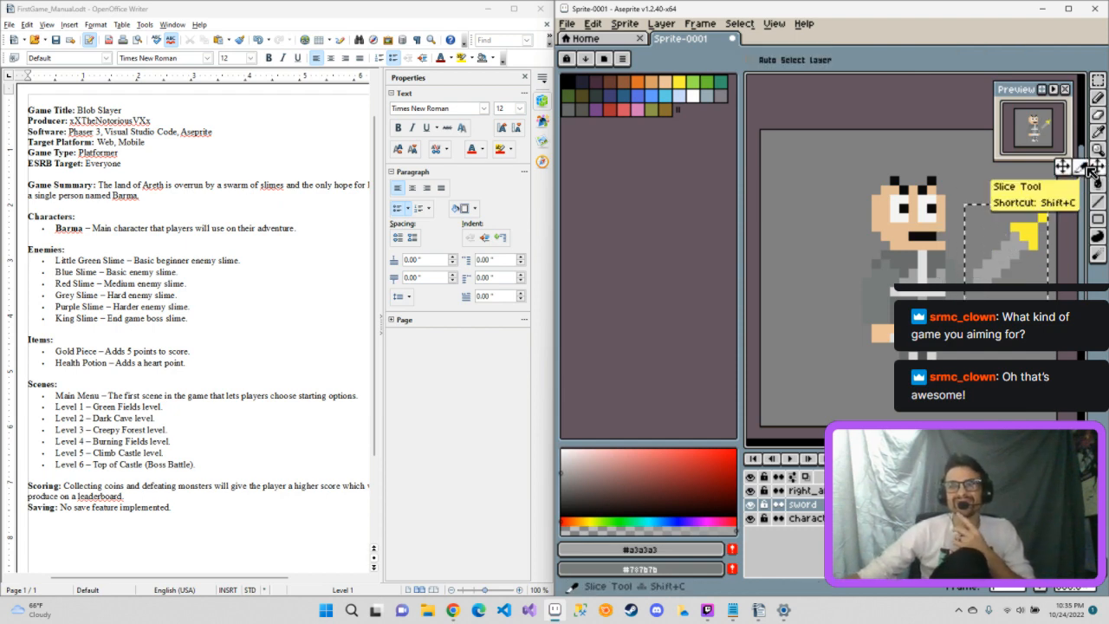
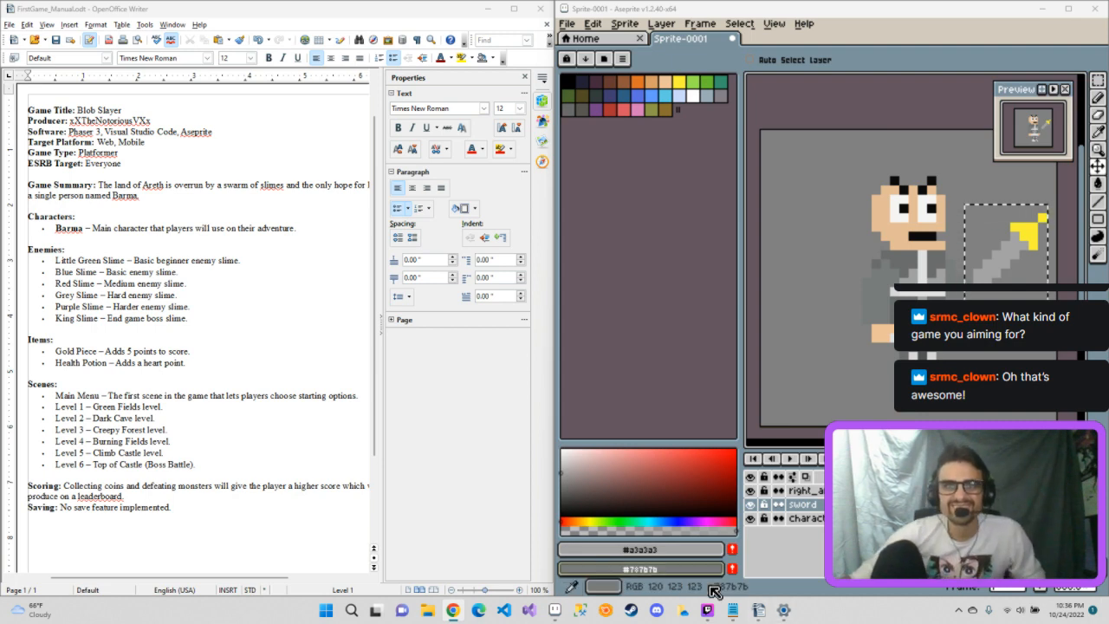
# Step: Rotate the selected sword 90° clockwise twice and place it at the character's hand on the sword's side
pyautogui.click(606, 26)
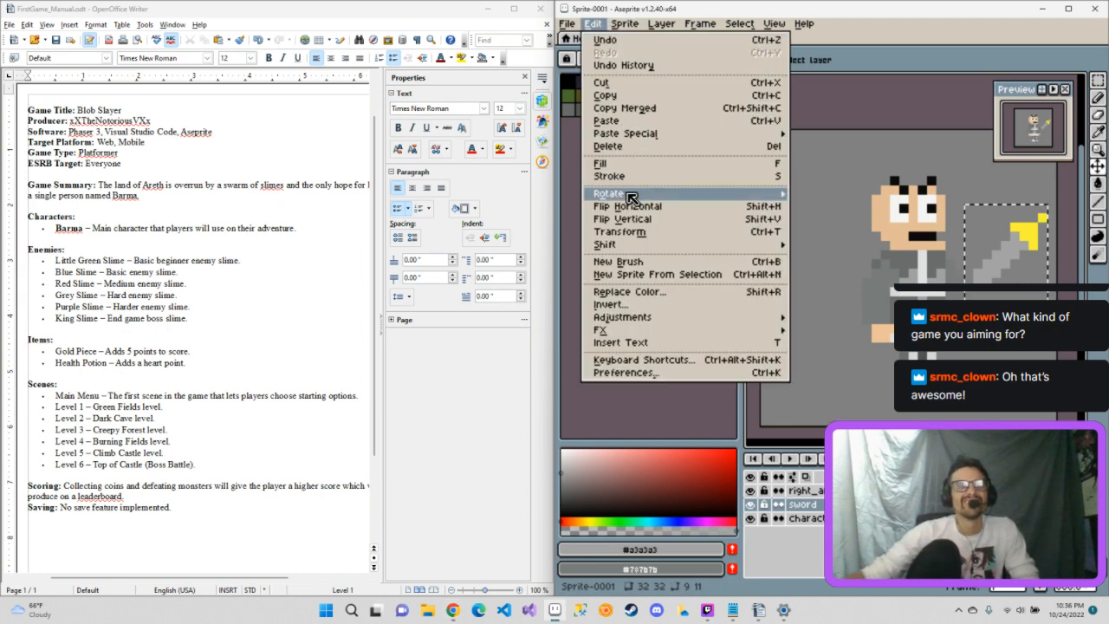
pyautogui.moveTo(630, 198)
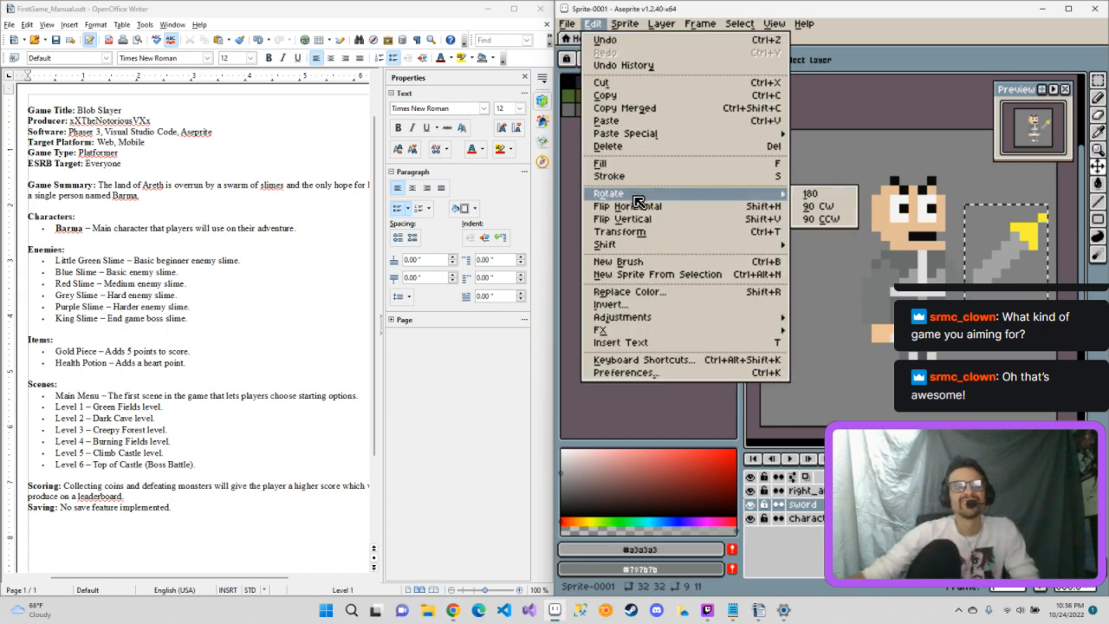
pyautogui.click(833, 207)
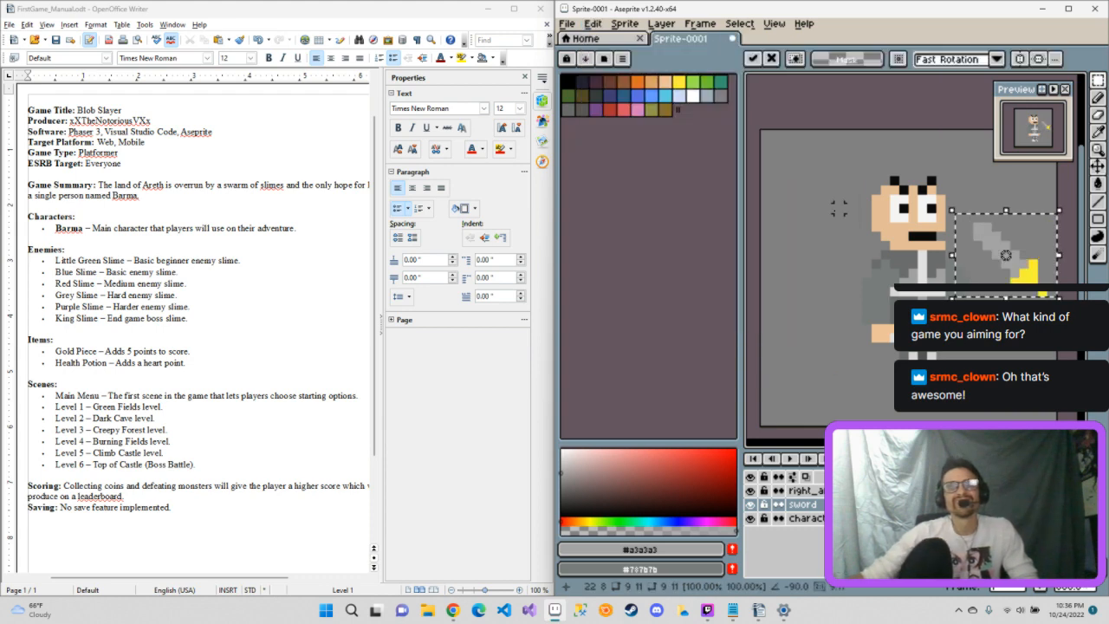
pyautogui.click(595, 24)
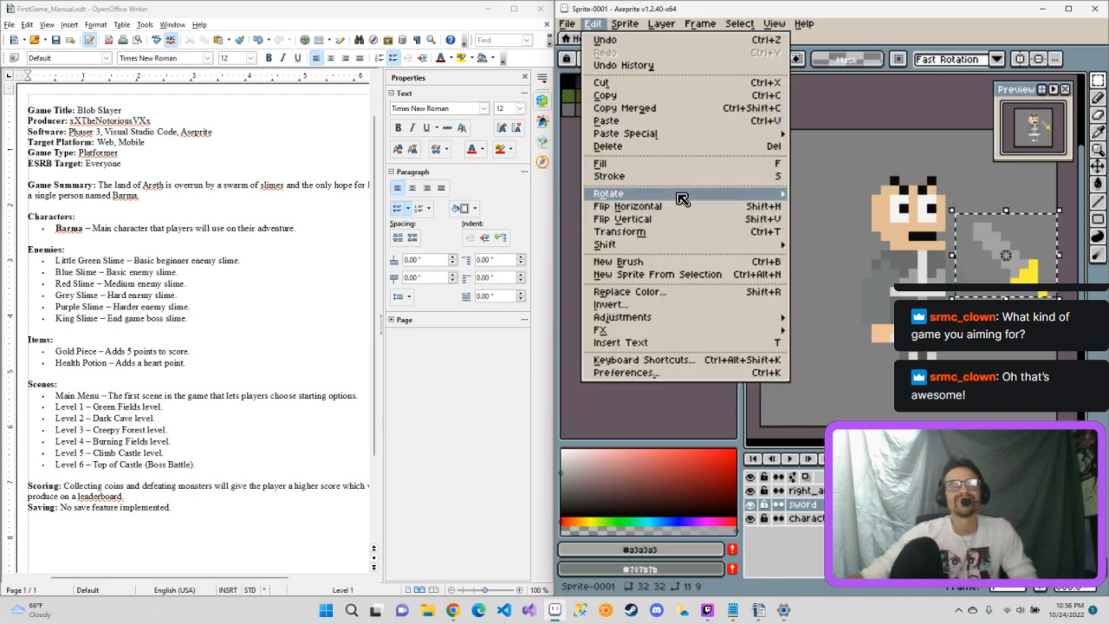
pyautogui.moveTo(683, 196)
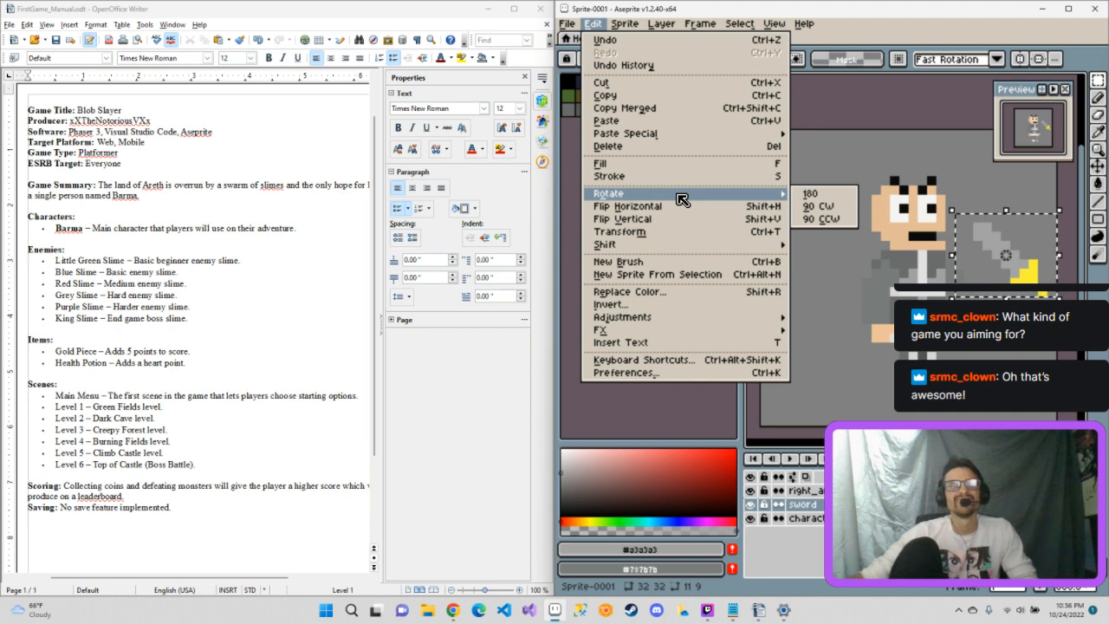
pyautogui.click(817, 207)
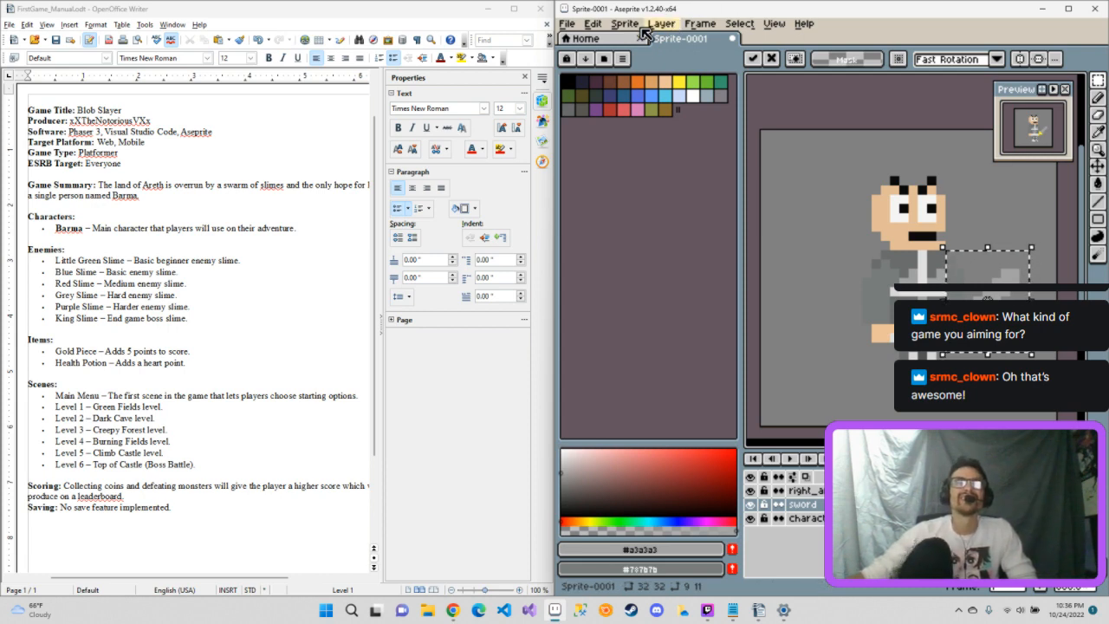
# Step: Shift the rotated sword one pixel to the left and select its 8 by 8 pixel area for transforming
pyautogui.click(592, 24)
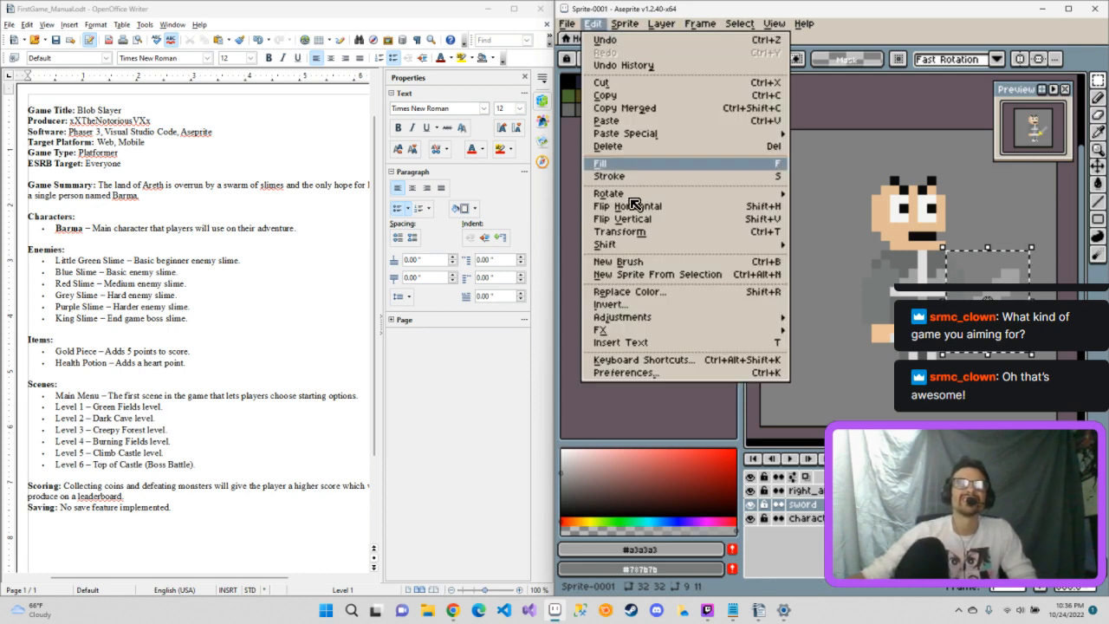
pyautogui.moveTo(631, 198)
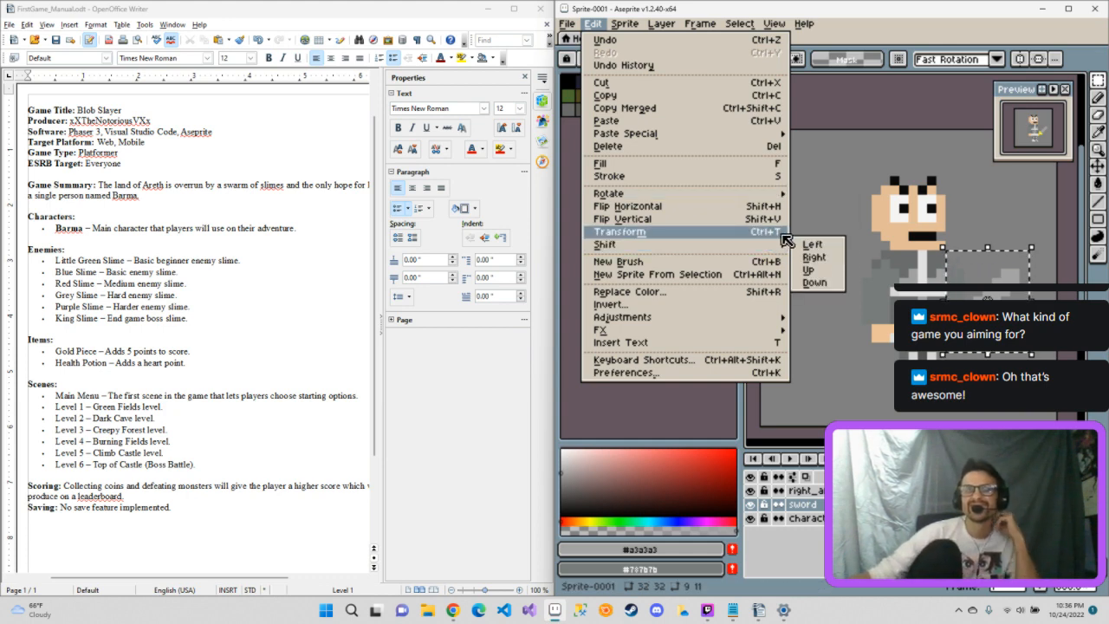
pyautogui.click(810, 254)
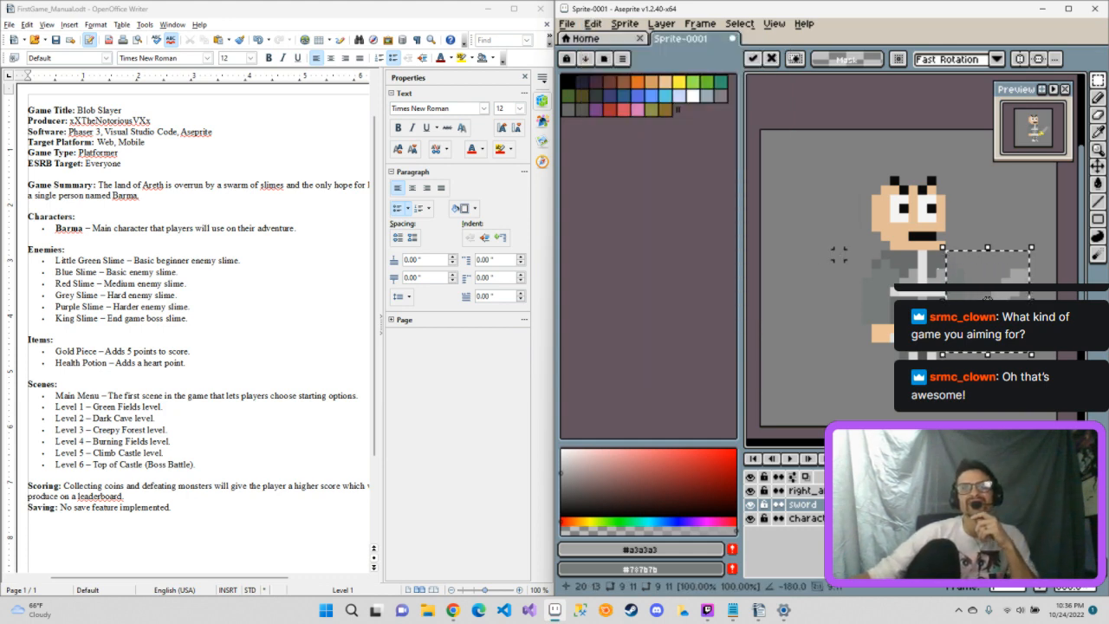
pyautogui.press('Left')
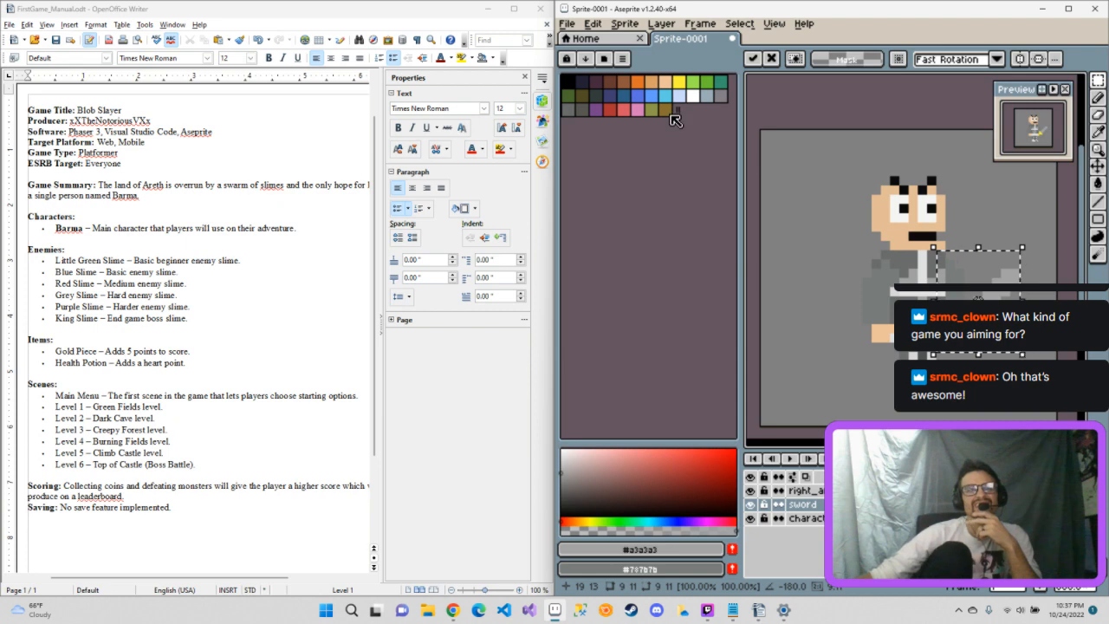
pyautogui.click(594, 24)
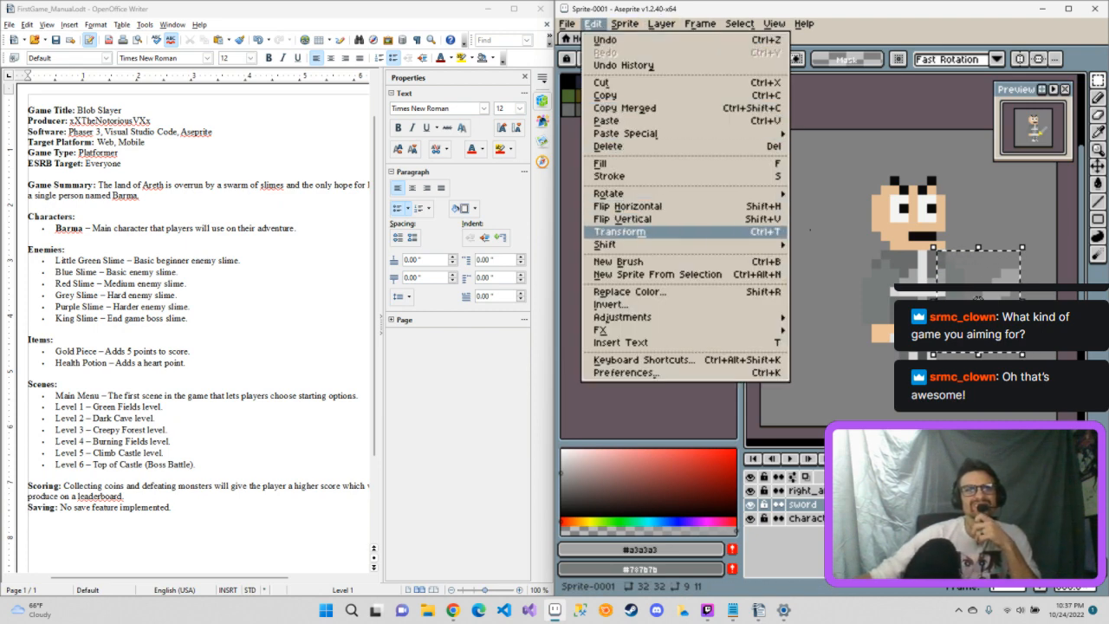
pyautogui.click(619, 232)
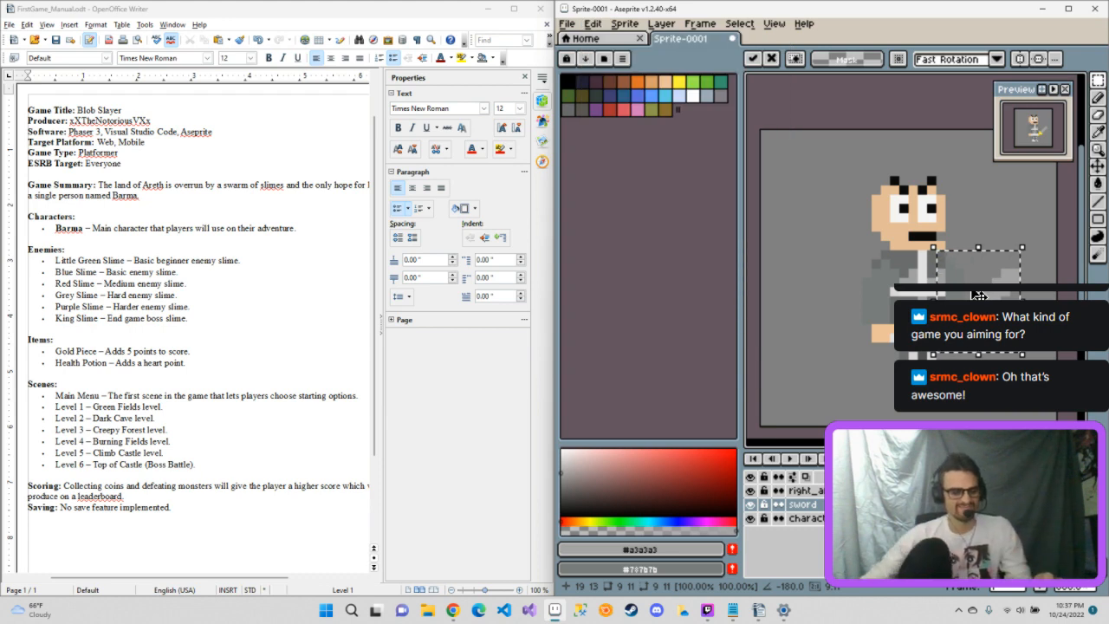
pyautogui.hotkey('ctrl', 'z')
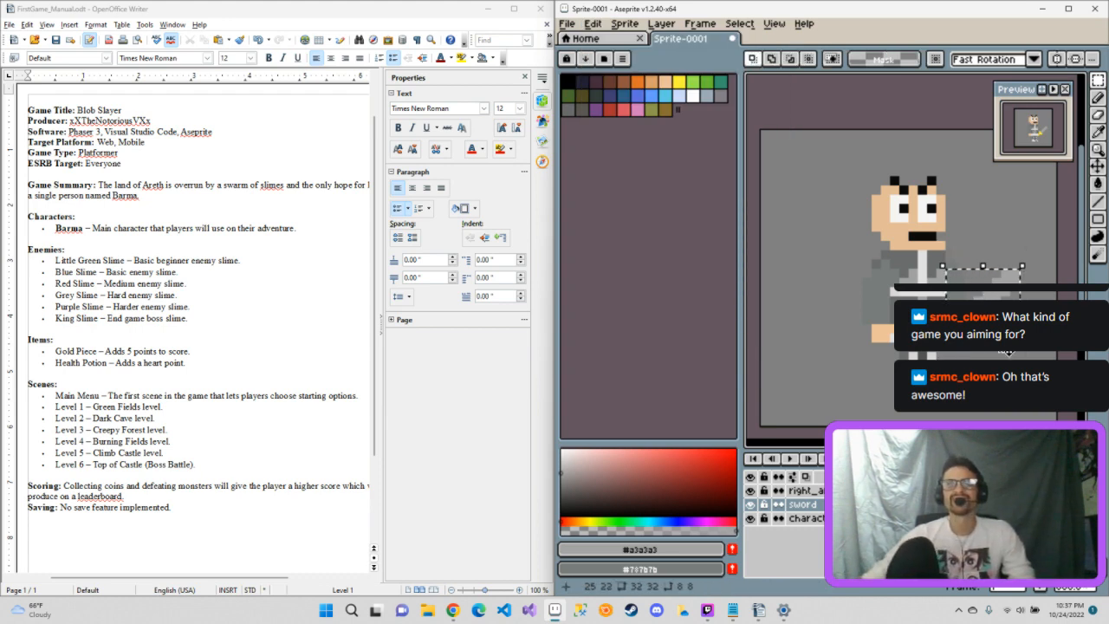
pyautogui.press('m')
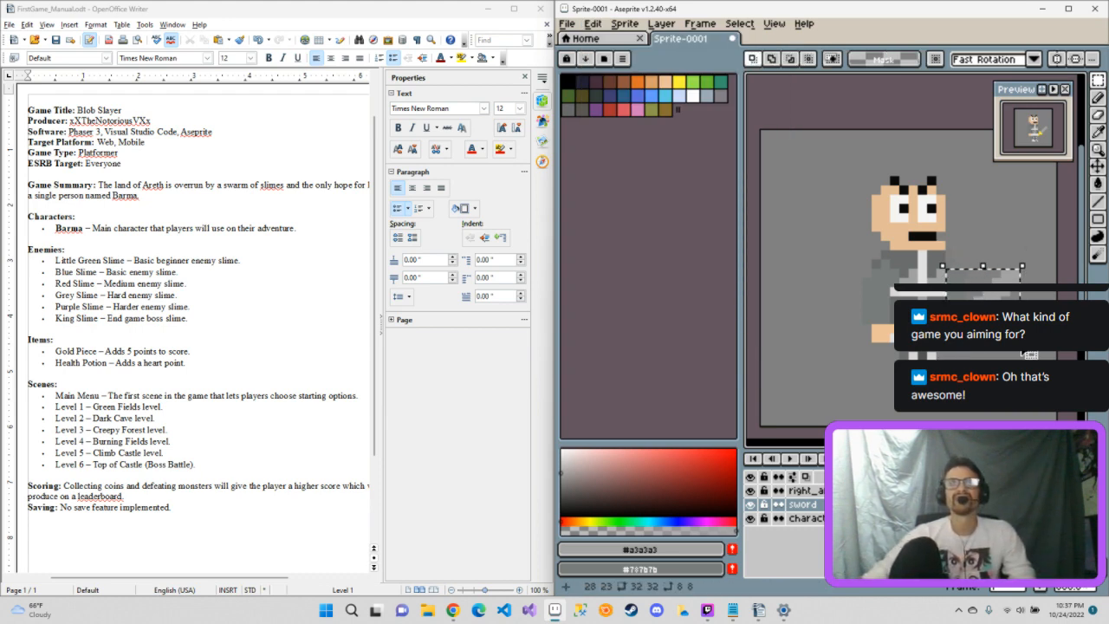
pyautogui.moveTo(1030, 355); pyautogui.dragTo(960, 292)
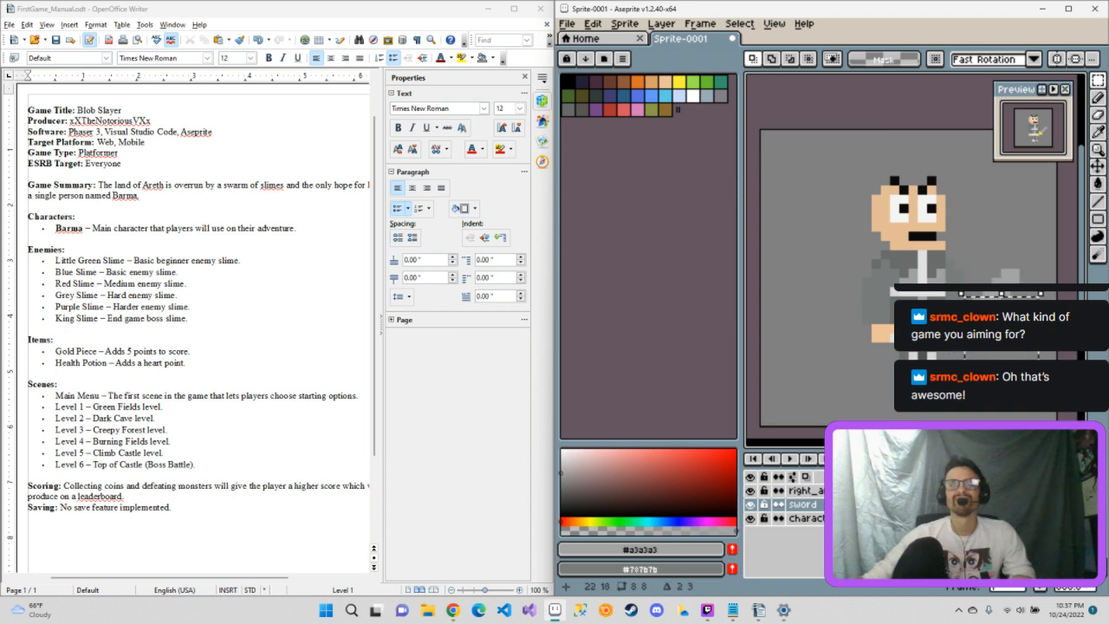
pyautogui.moveTo(1013, 378); pyautogui.dragTo(995, 352)
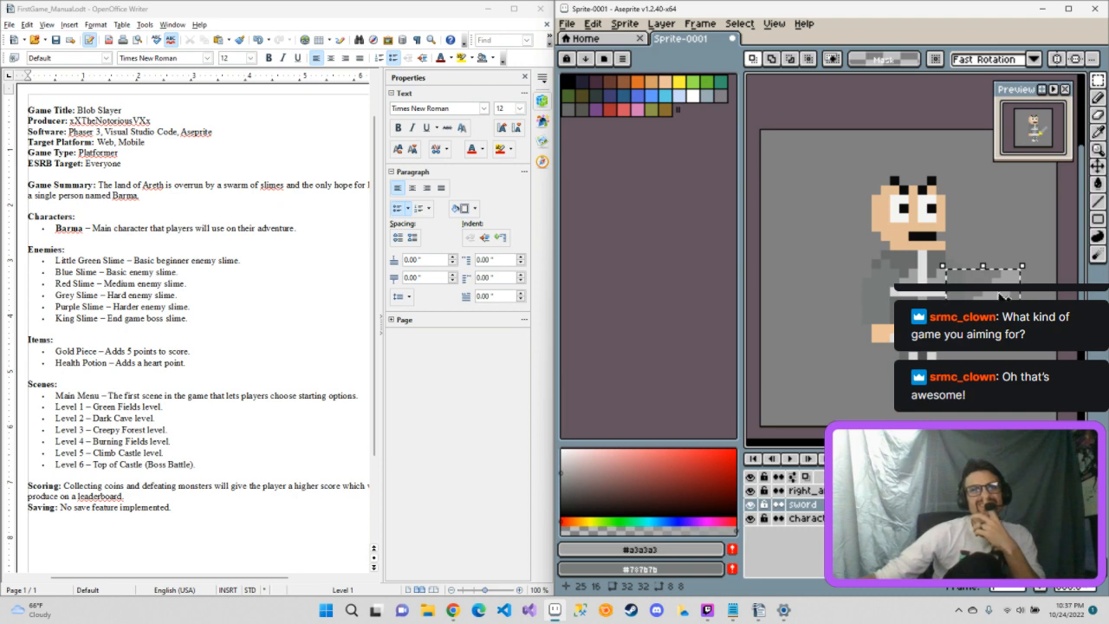
pyautogui.moveTo(1000, 302)
pyautogui.mouseDown()
pyautogui.moveTo(1014, 270)
pyautogui.moveTo(1001, 293)
pyautogui.moveTo(1022, 277)
pyautogui.moveTo(1024, 292)
pyautogui.moveTo(992, 300)
pyautogui.moveTo(1001, 301)
pyautogui.mouseUp()
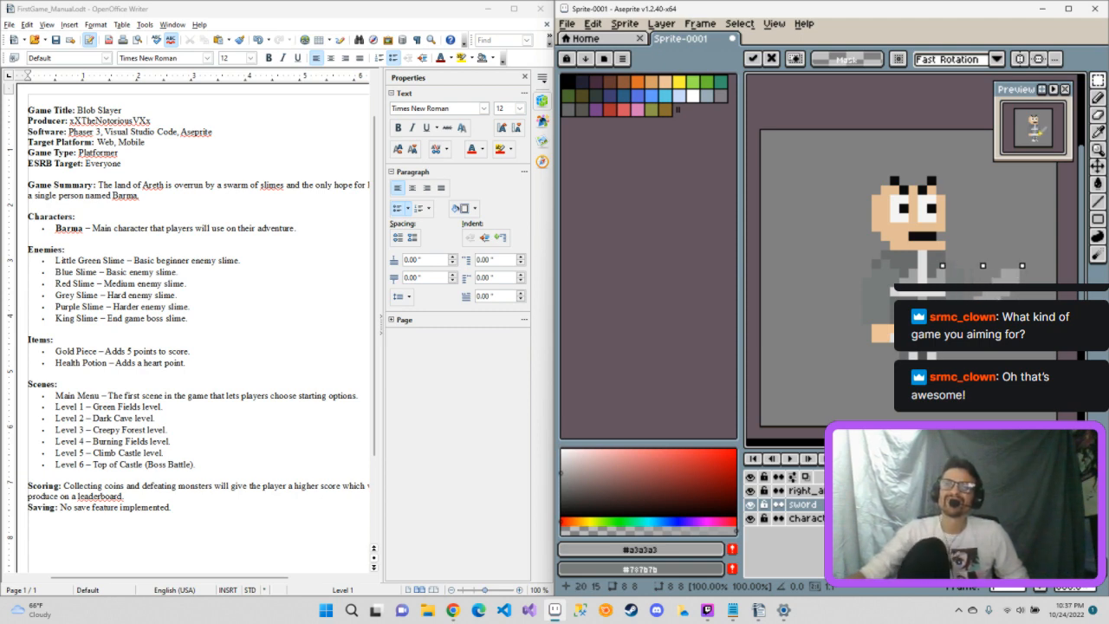
# Step: Place the sword layer below the character layer, at the bottom of the layer stack
pyautogui.click(802, 518)
pyautogui.click(804, 508)
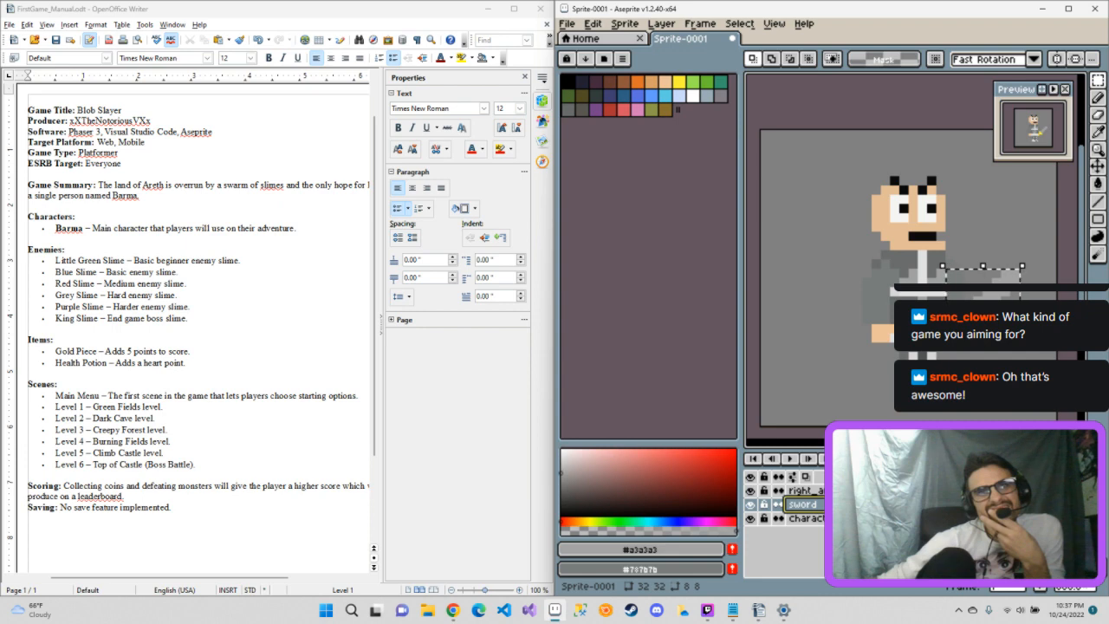
pyautogui.moveTo(802, 504); pyautogui.dragTo(803, 523)
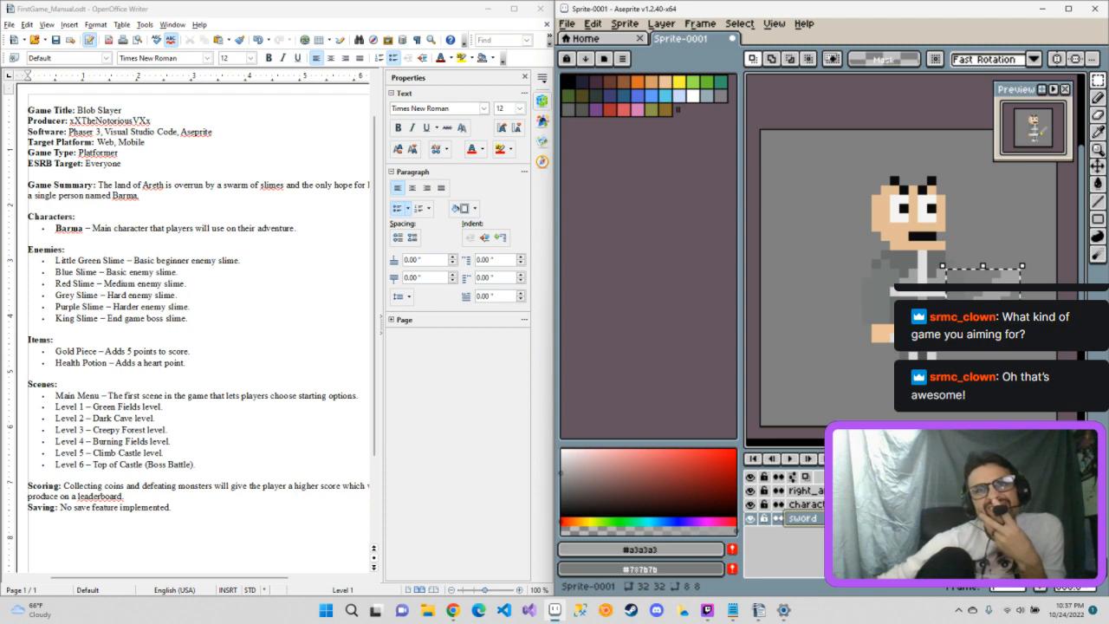
# Step: Clear the old selection, move the sword up to the empty area beside the character's head, and deselect it
pyautogui.hotkey('ctrl', 'd')
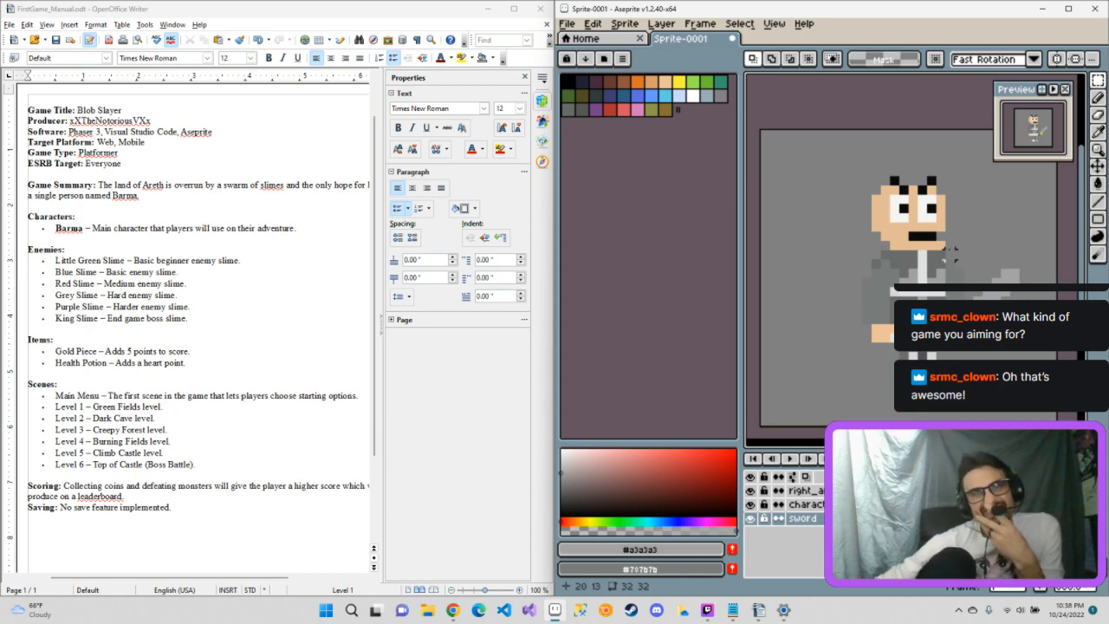
pyautogui.moveTo(967, 260); pyautogui.dragTo(1029, 208)
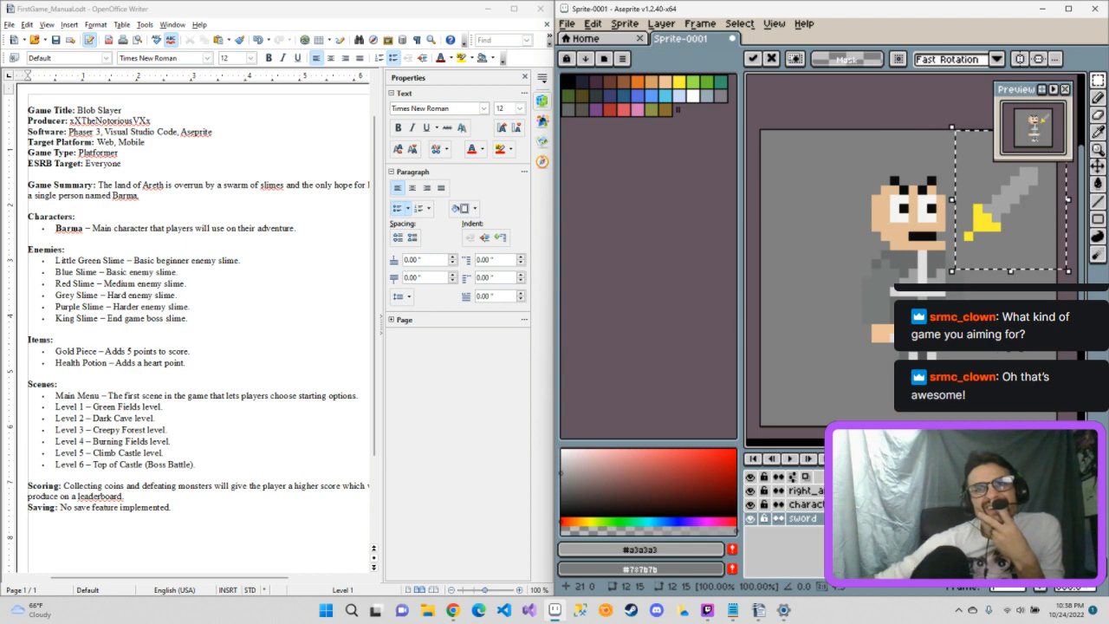
pyautogui.hotkey('ctrl', 'd')
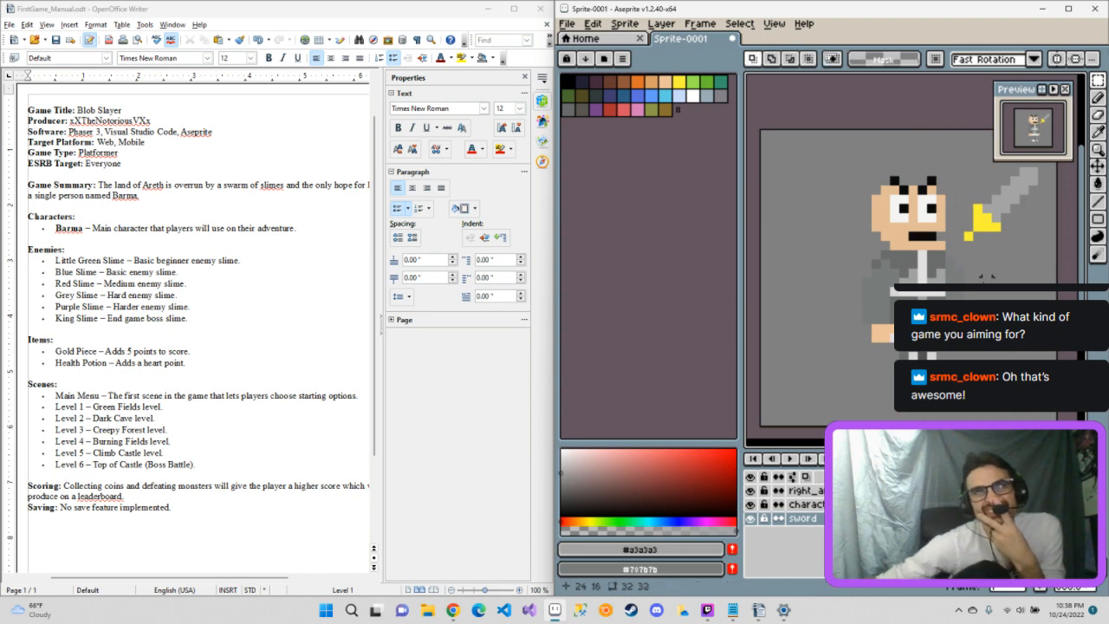
# Step: Select a 2 by 10 pixel area around the arm on the sword's side and cut it from the character layer
pyautogui.click(1098, 80)
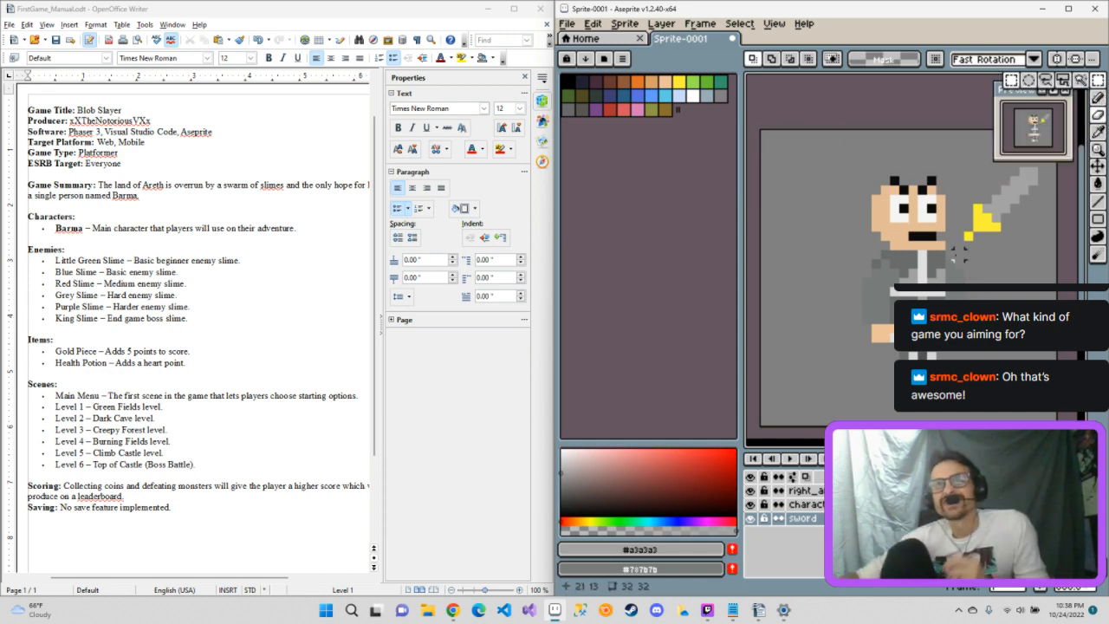
pyautogui.moveTo(951, 262); pyautogui.dragTo(960, 340)
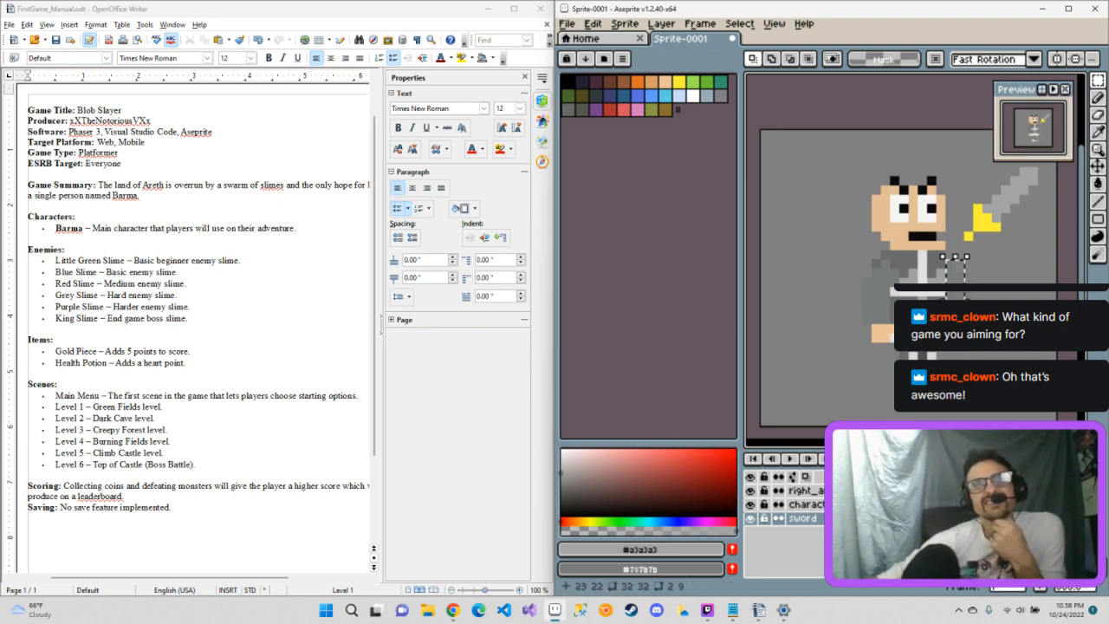
pyautogui.click(977, 338)
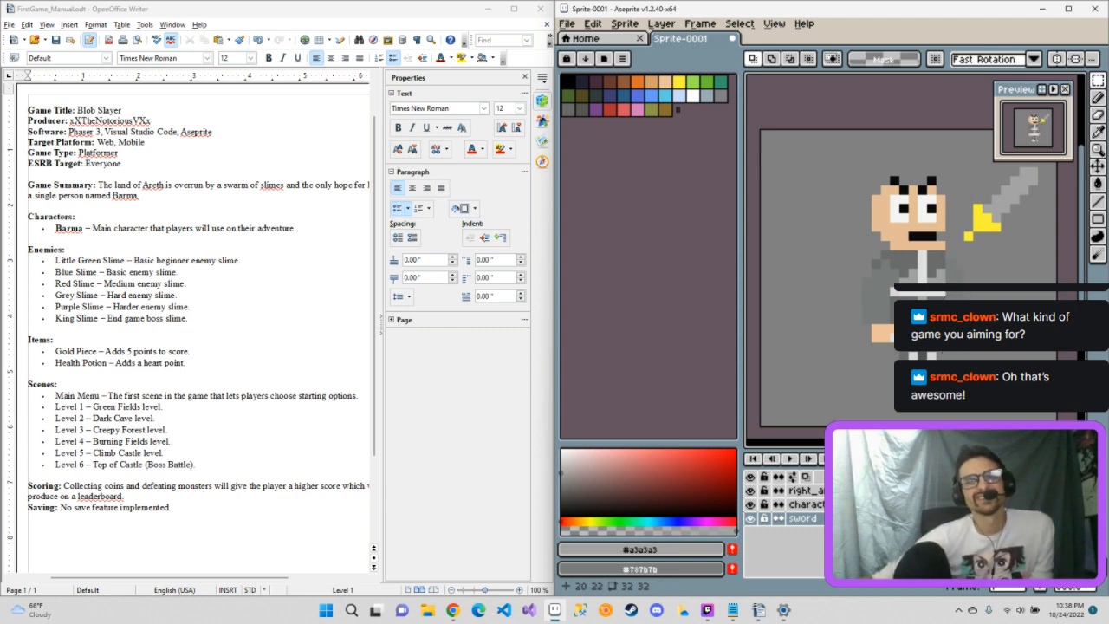
pyautogui.moveTo(950, 338); pyautogui.dragTo(958, 253)
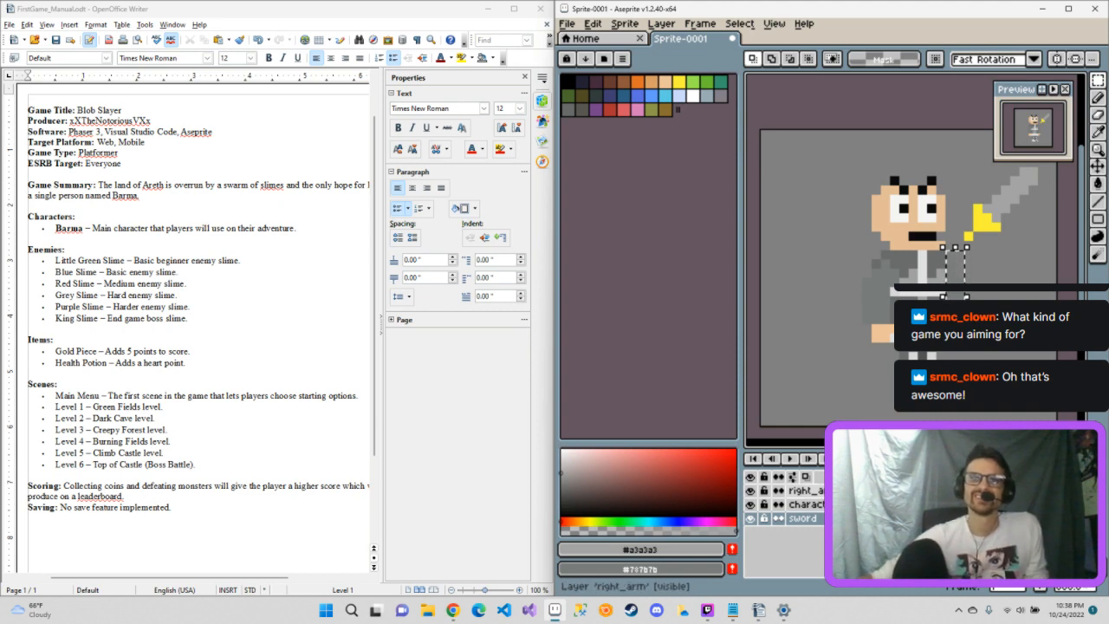
pyautogui.click(804, 491)
pyautogui.click(804, 504)
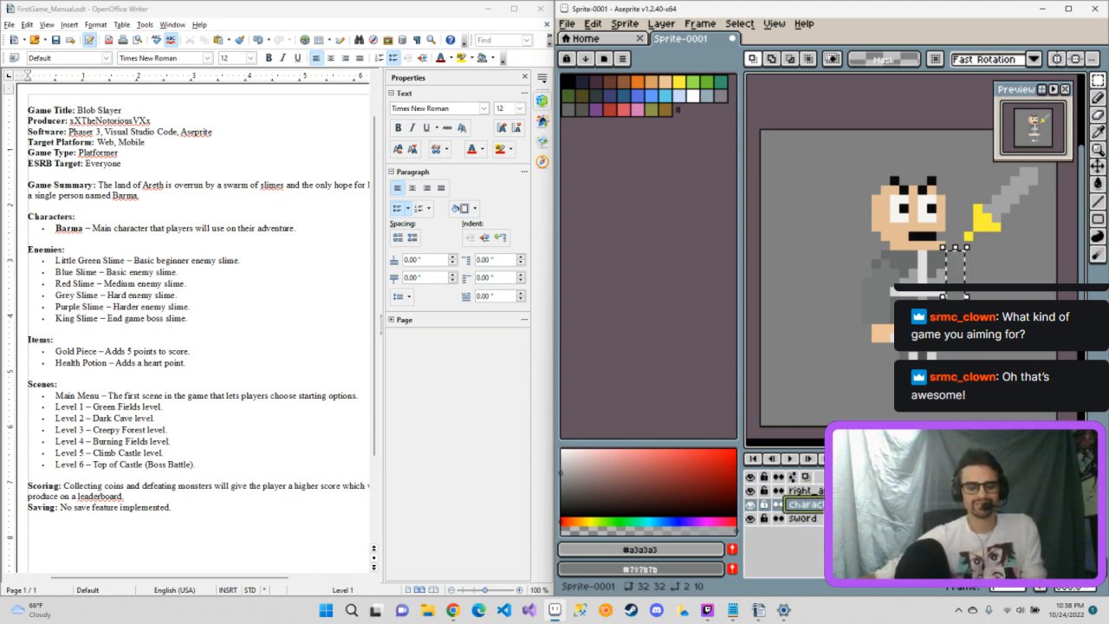
pyautogui.hotkey('ctrl', 'd')
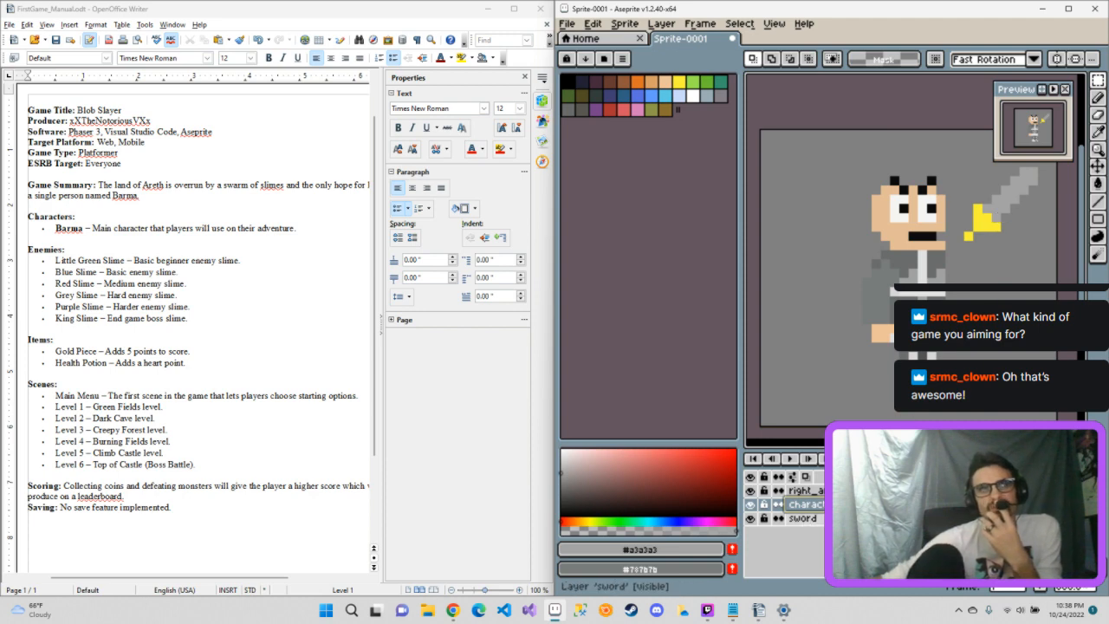
# Step: Add a new layer between the character and sword layers
pyautogui.rightClick(801, 519)
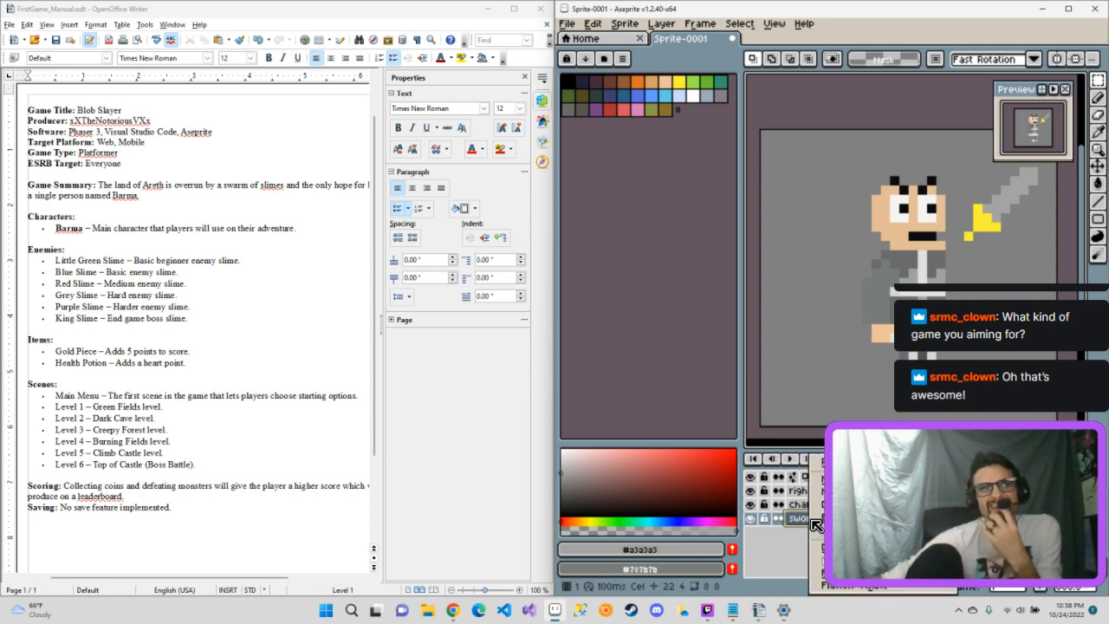
pyautogui.click(818, 479)
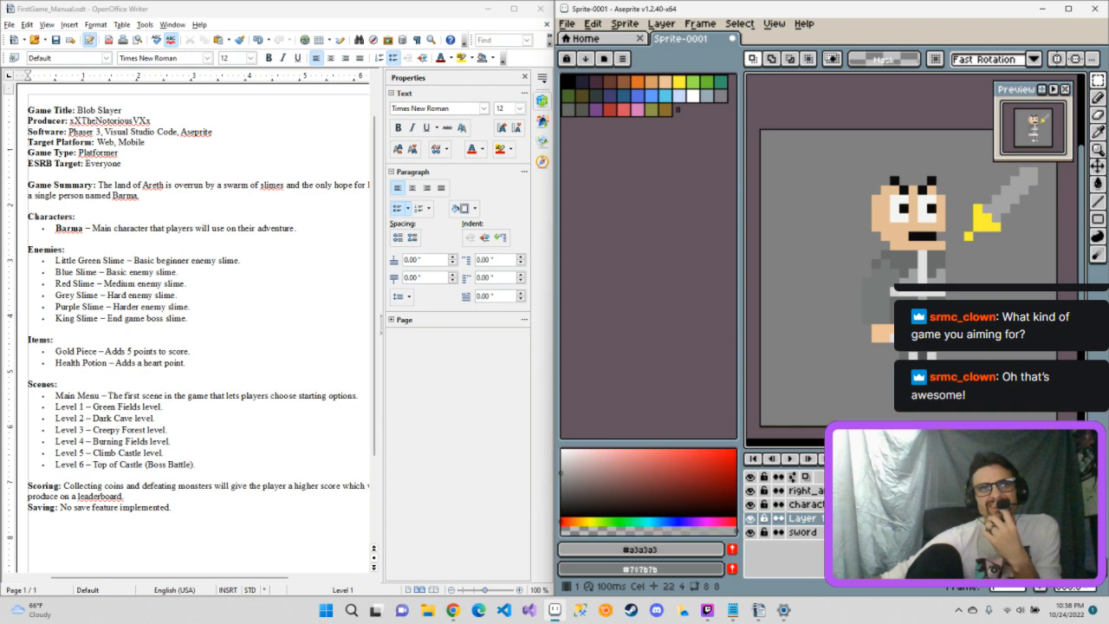
# Step: Name the new layer left_arm and paste the cut arm piece onto it in its original position
pyautogui.doubleClick(816, 519)
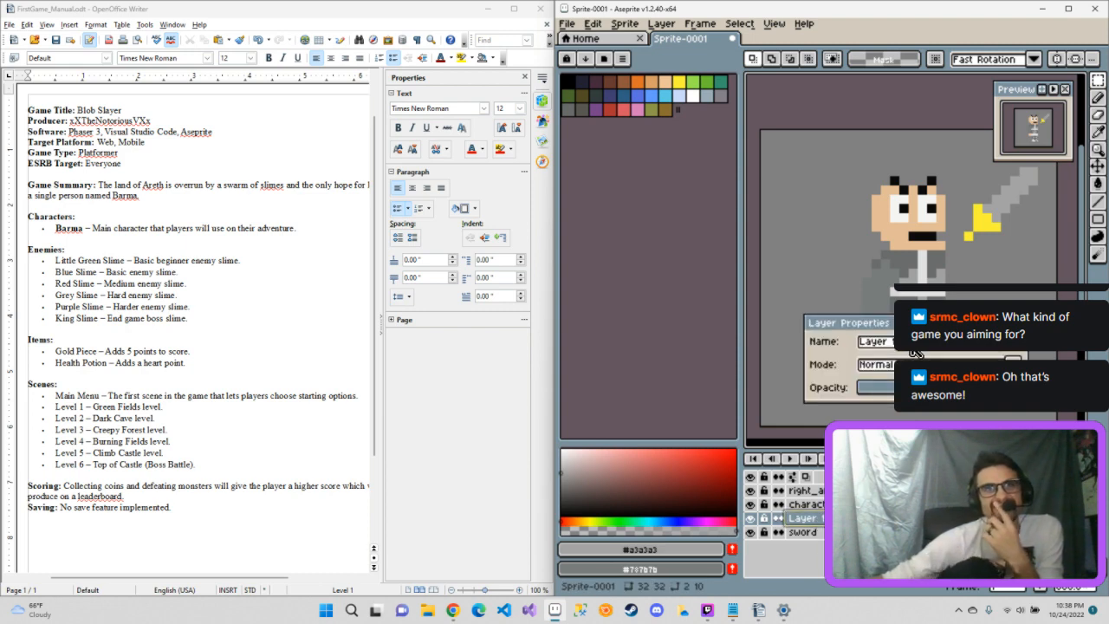
pyautogui.click(872, 343)
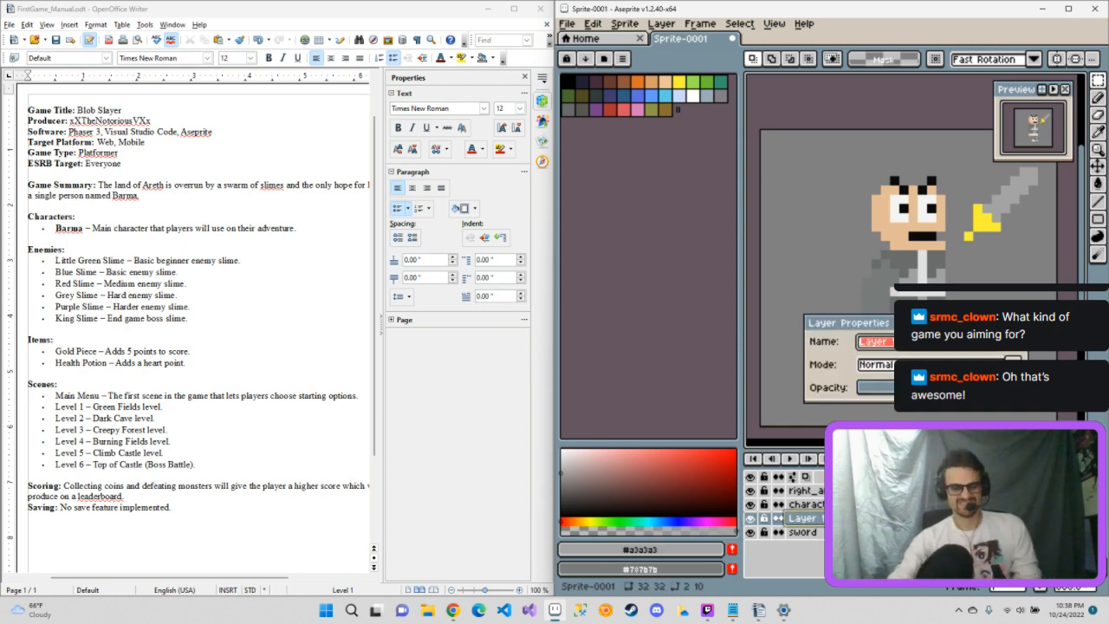
pyautogui.write('left ar')
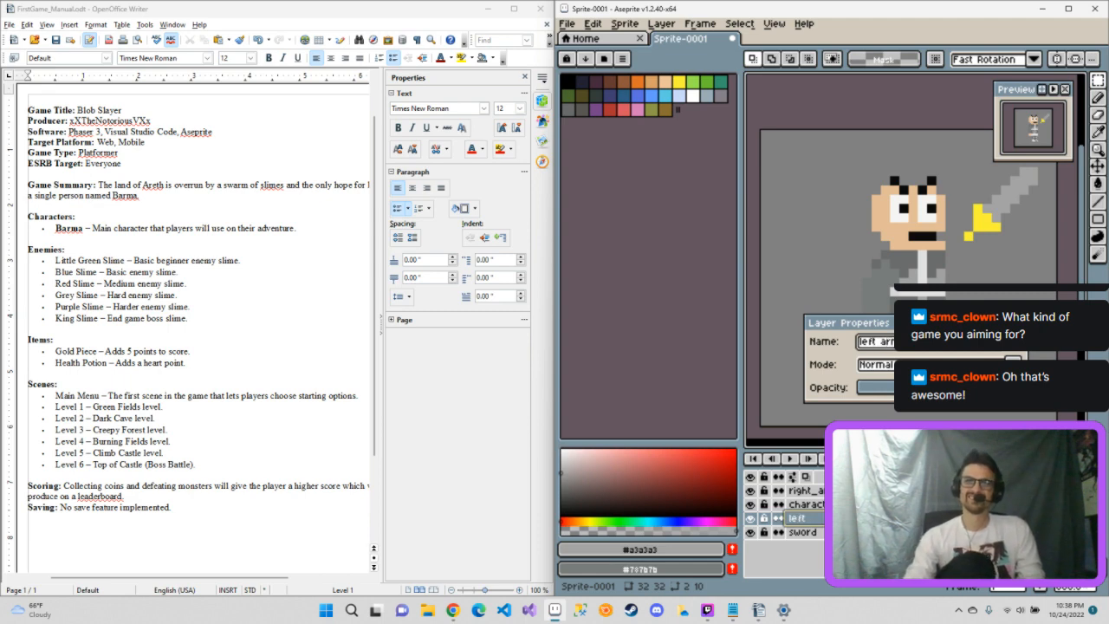
pyautogui.press('BackSpace')
pyautogui.press('BackSpace')
pyautogui.press('BackSpace')
pyautogui.press('BackSpace')
pyautogui.press('BackSpace')
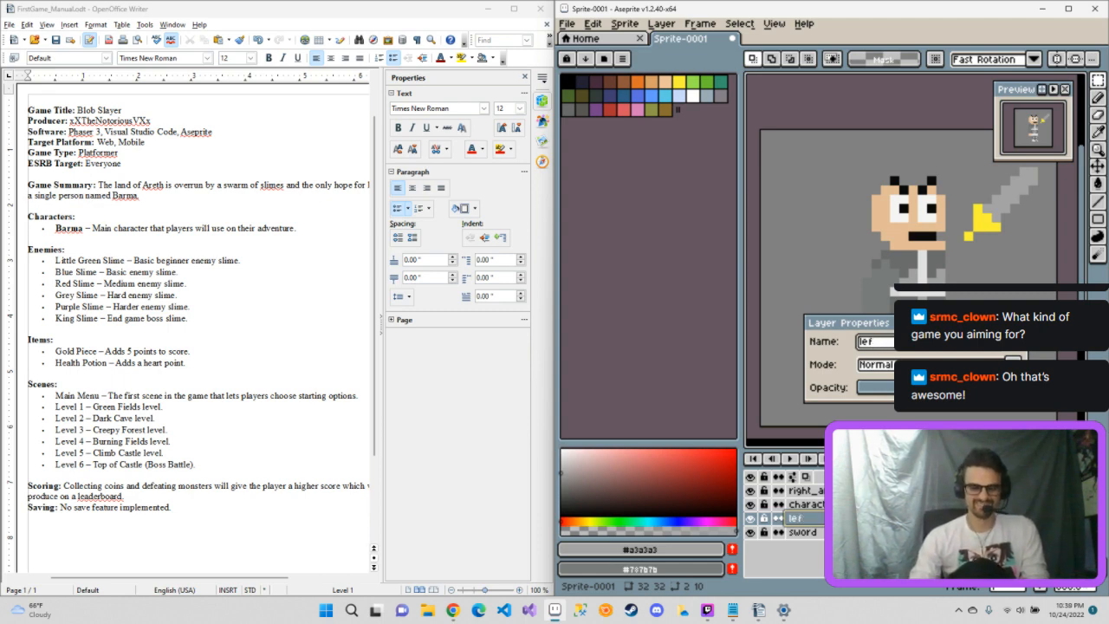
pyautogui.write('t_arm')
pyautogui.press('Return')
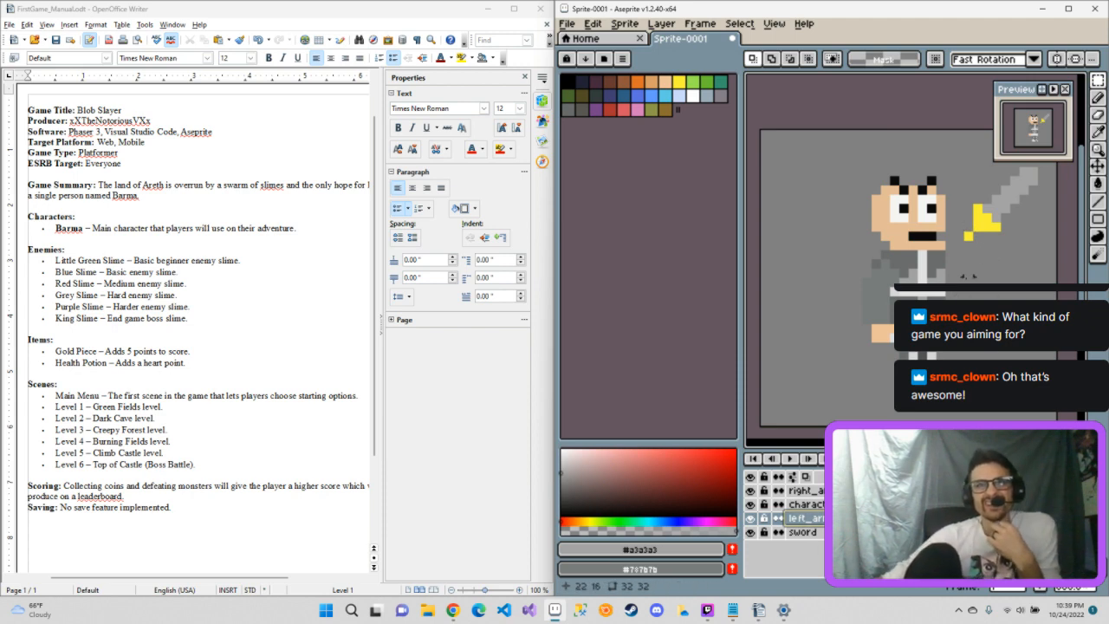
pyautogui.hotkey('ctrl', 't')
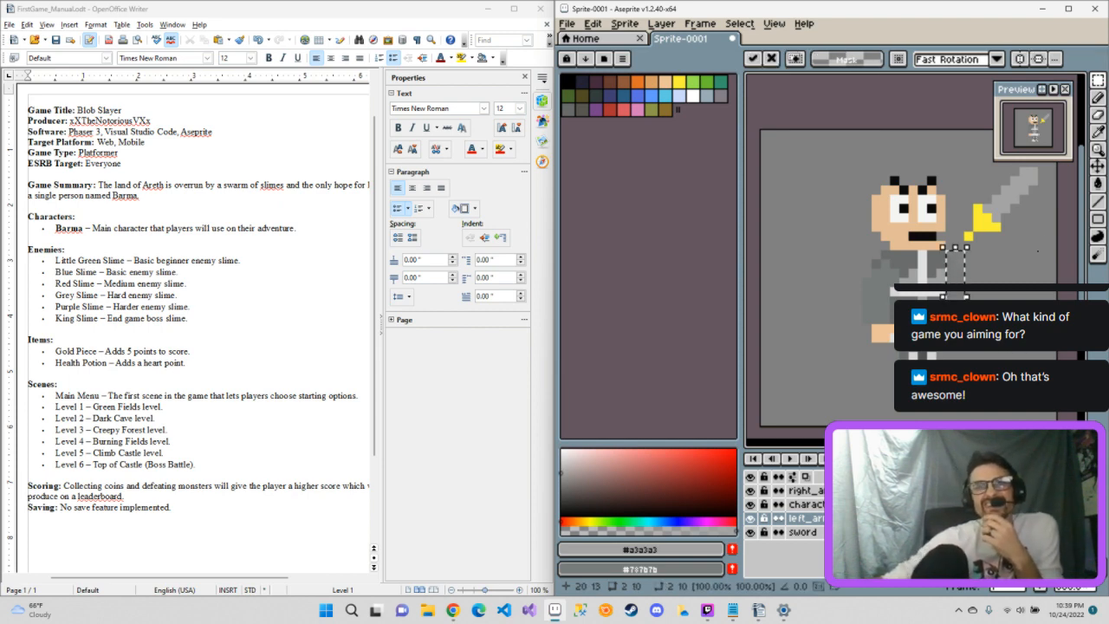
pyautogui.press('Return')
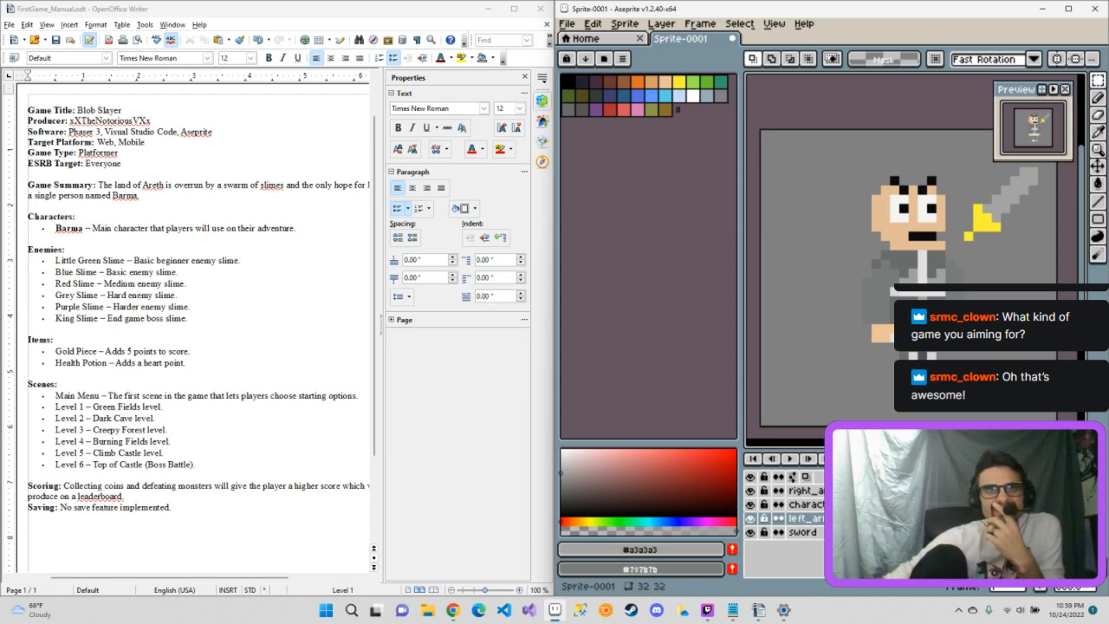
# Step: Place the sword layer directly above the left_arm layer and move the sword down to the hand on that side
pyautogui.doubleClick(803, 532)
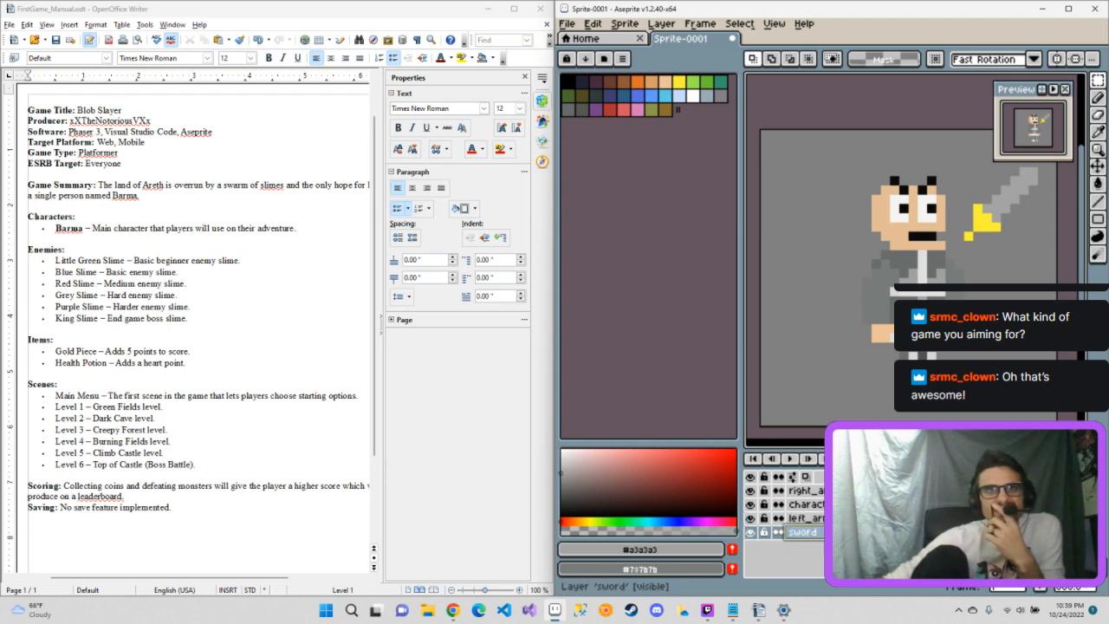
pyautogui.moveTo(802, 532); pyautogui.dragTo(803, 517)
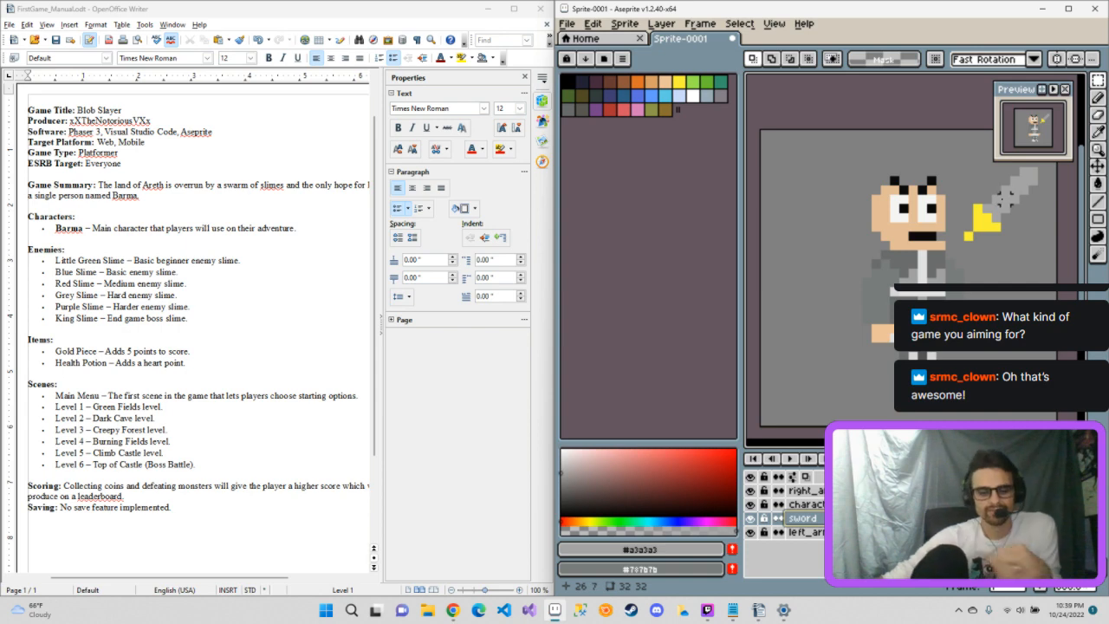
pyautogui.press('v')
pyautogui.moveTo(995, 199); pyautogui.dragTo(966, 297)
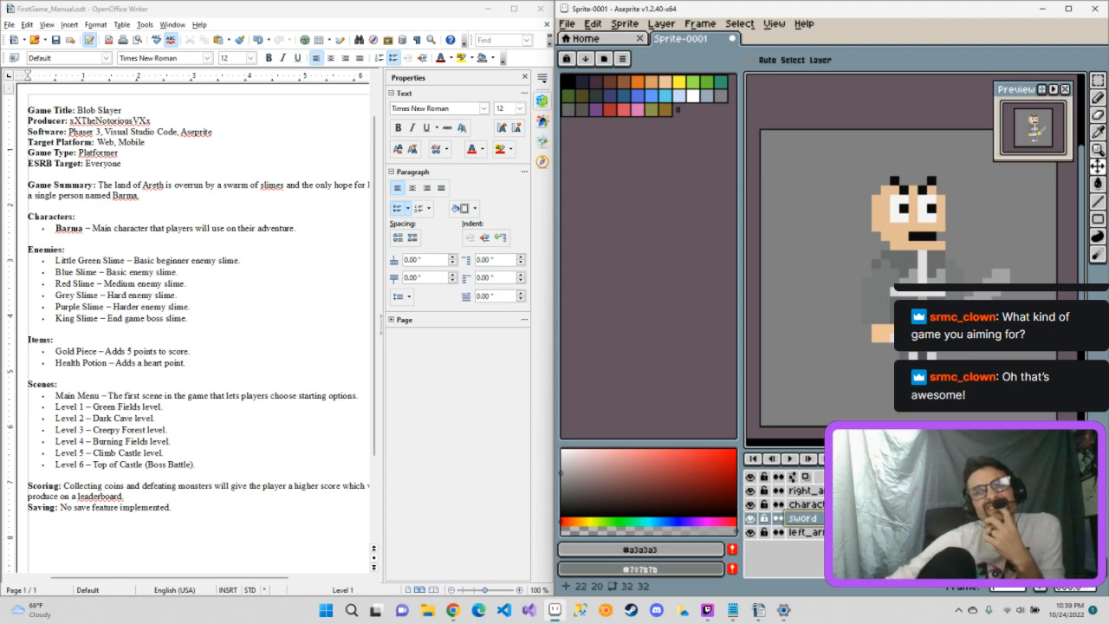
pyautogui.moveTo(959, 328); pyautogui.dragTo(992, 309)
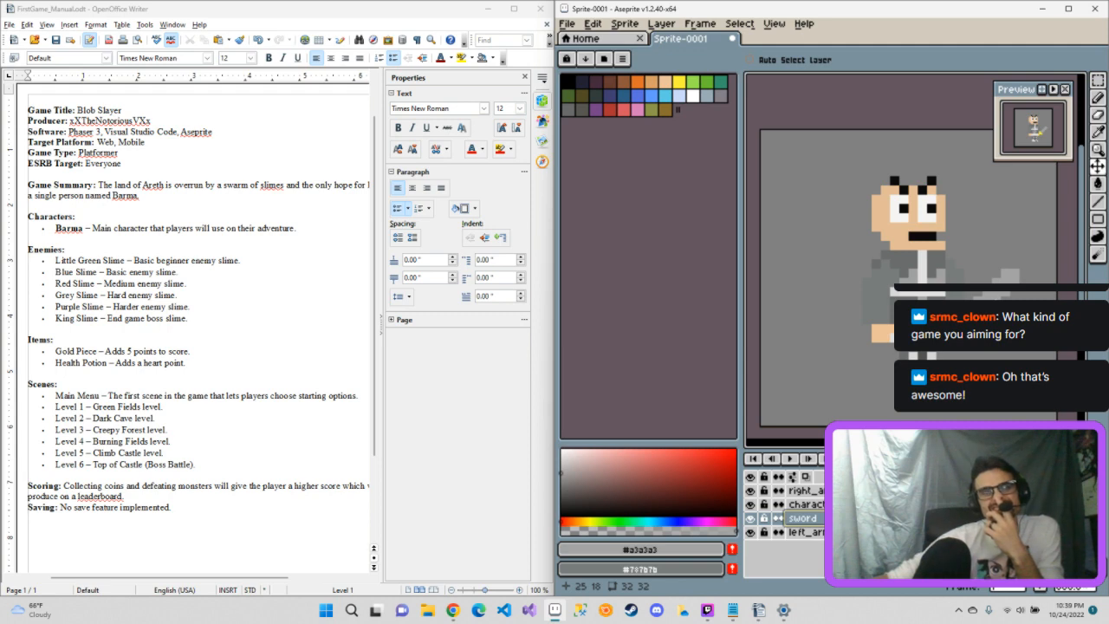
pyautogui.moveTo(1015, 298); pyautogui.dragTo(997, 296)
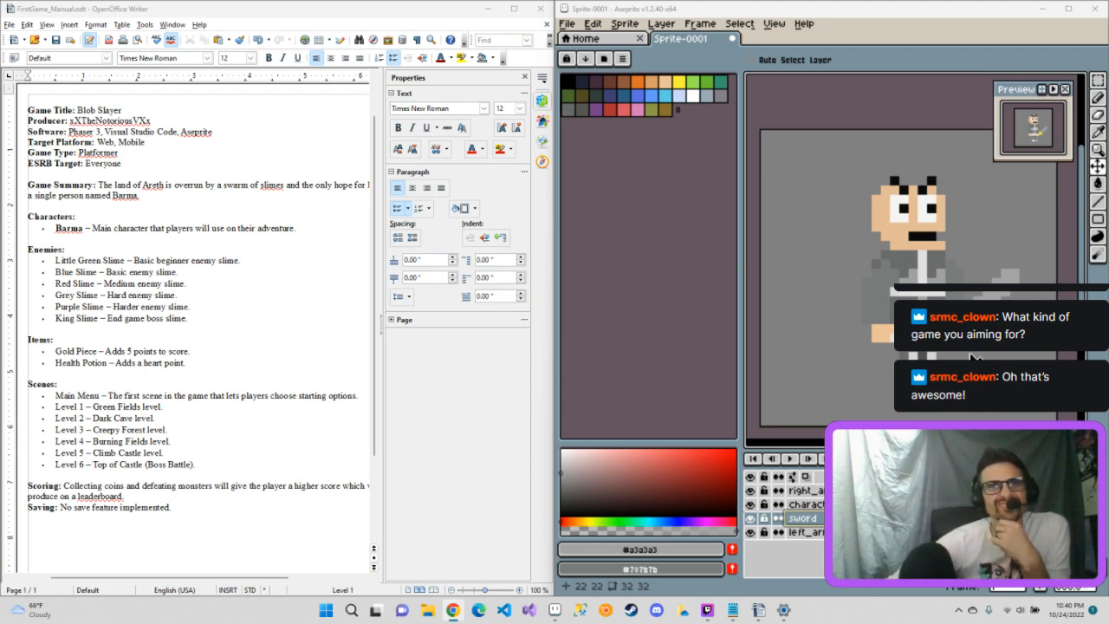
# Step: Try the sword at the right_arm hand and place the sword layer between the right_arm and character layers
pyautogui.moveTo(969, 320); pyautogui.dragTo(903, 338)
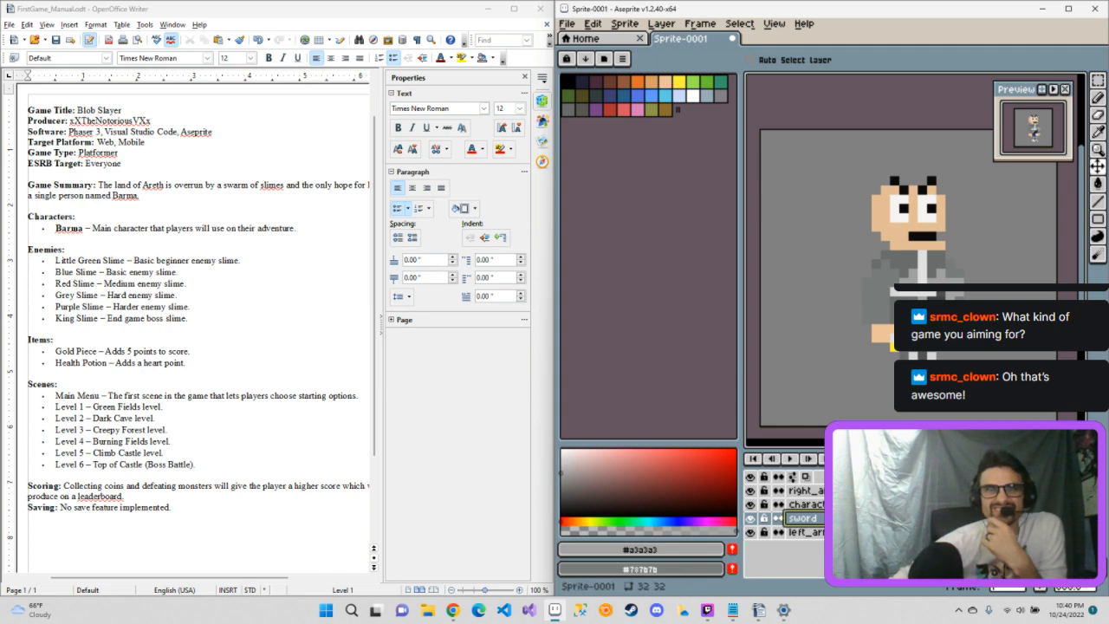
pyautogui.moveTo(804, 518); pyautogui.dragTo(804, 499)
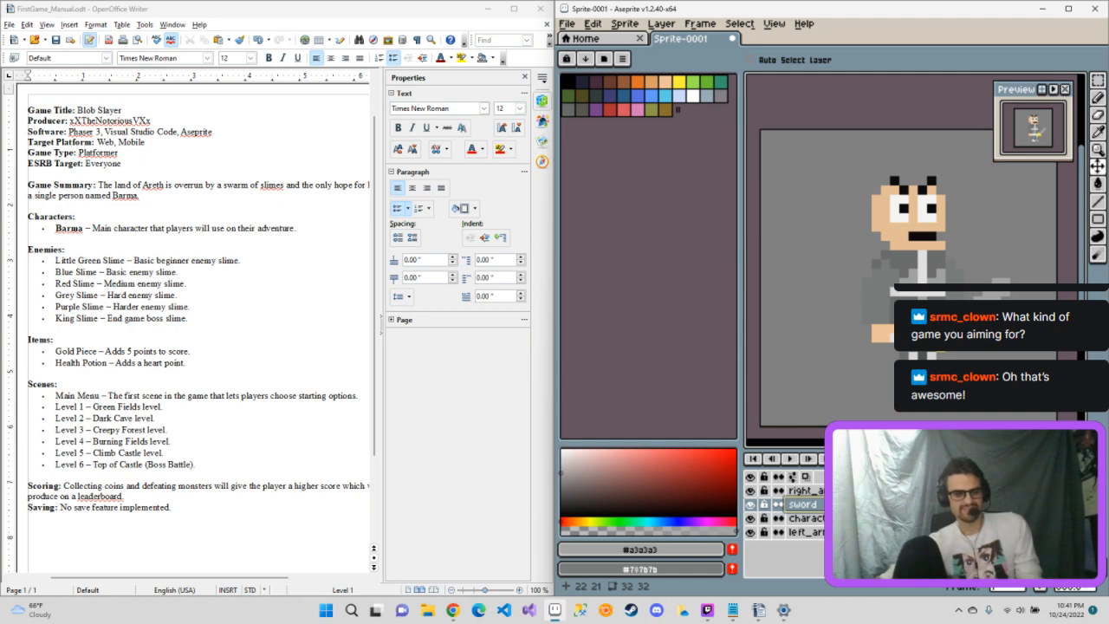
# Step: Try shifting the selected sword across the legs toward the right_arm hand, and undo the moves
pyautogui.hotkey('ctrl', 'z')
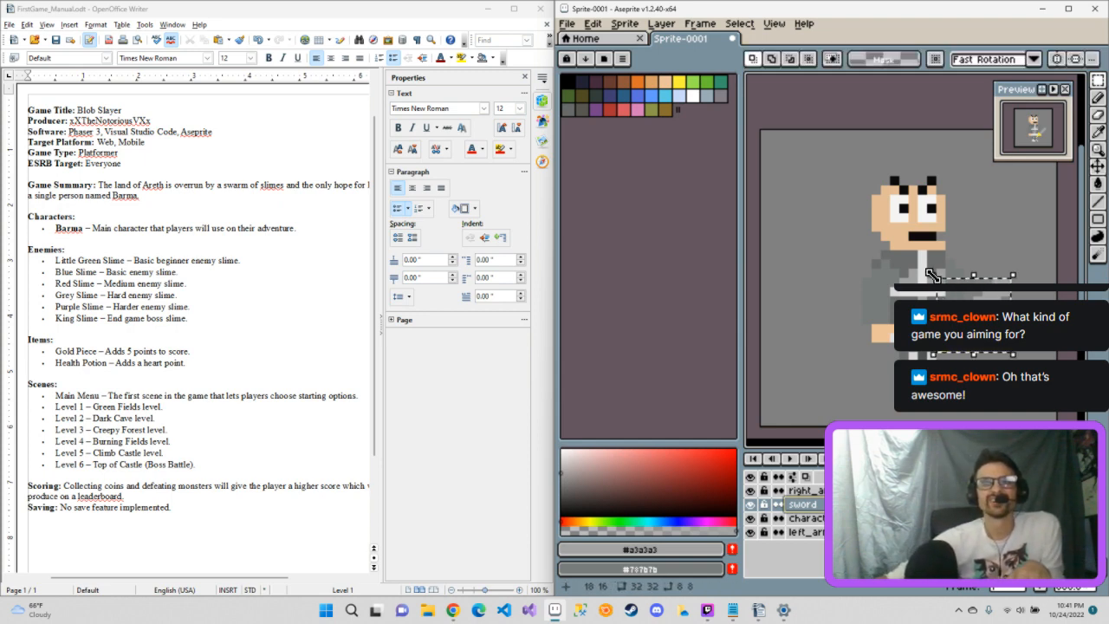
pyautogui.moveTo(935, 278); pyautogui.dragTo(959, 304)
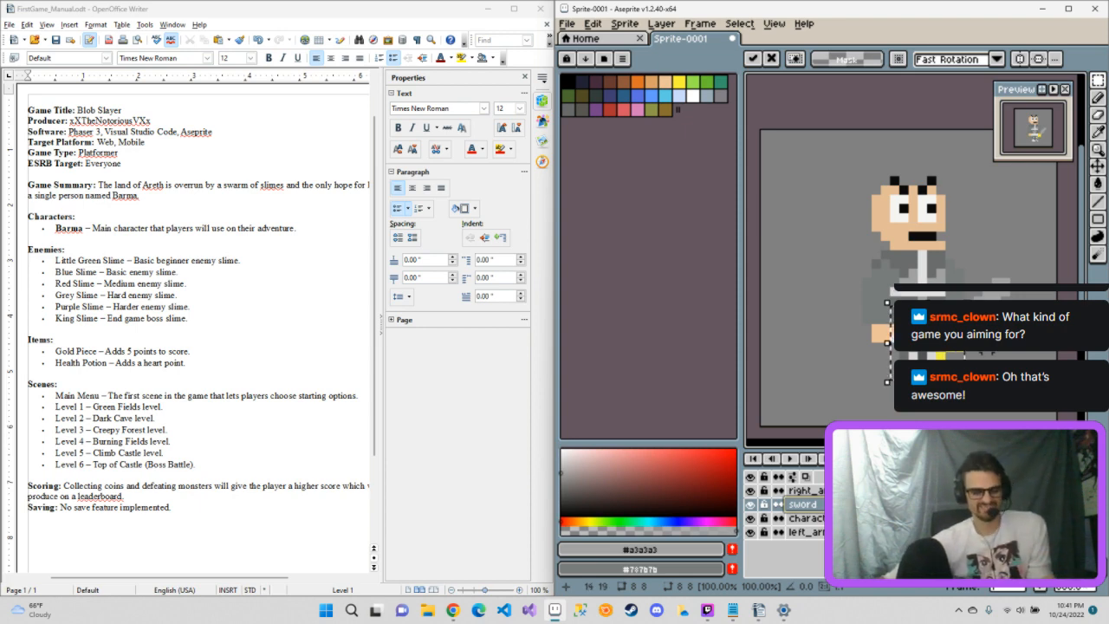
pyautogui.hotkey('ctrl', 'z')
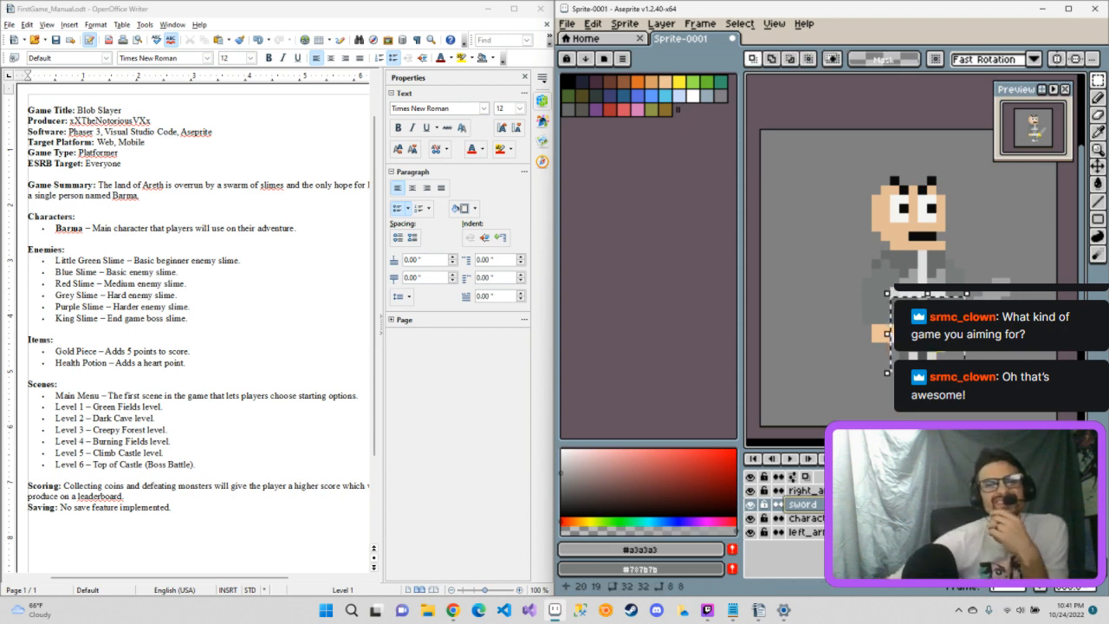
pyautogui.hotkey('ctrl', 'z')
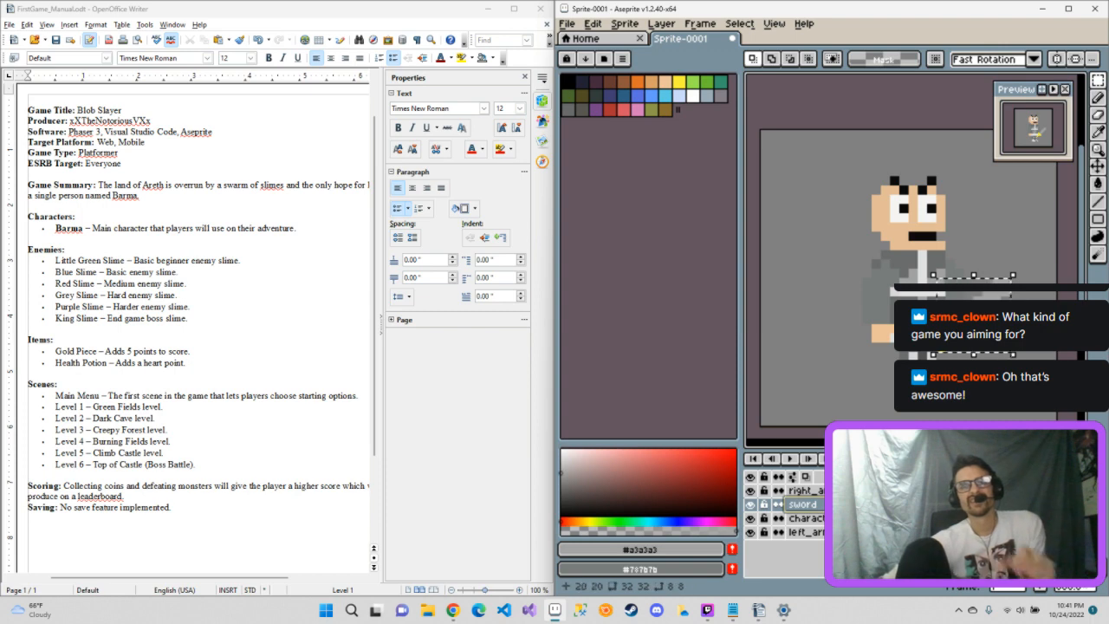
# Step: Move the selected sword slightly closer to the body and rotate it 180 degrees
pyautogui.moveTo(1013, 275)
pyautogui.mouseDown()
pyautogui.moveTo(1025, 259)
pyautogui.moveTo(997, 270)
pyautogui.moveTo(1010, 279)
pyautogui.moveTo(926, 295)
pyautogui.moveTo(788, 280)
pyautogui.moveTo(1023, 290)
pyautogui.moveTo(1025, 277)
pyautogui.moveTo(996, 268)
pyautogui.mouseUp()
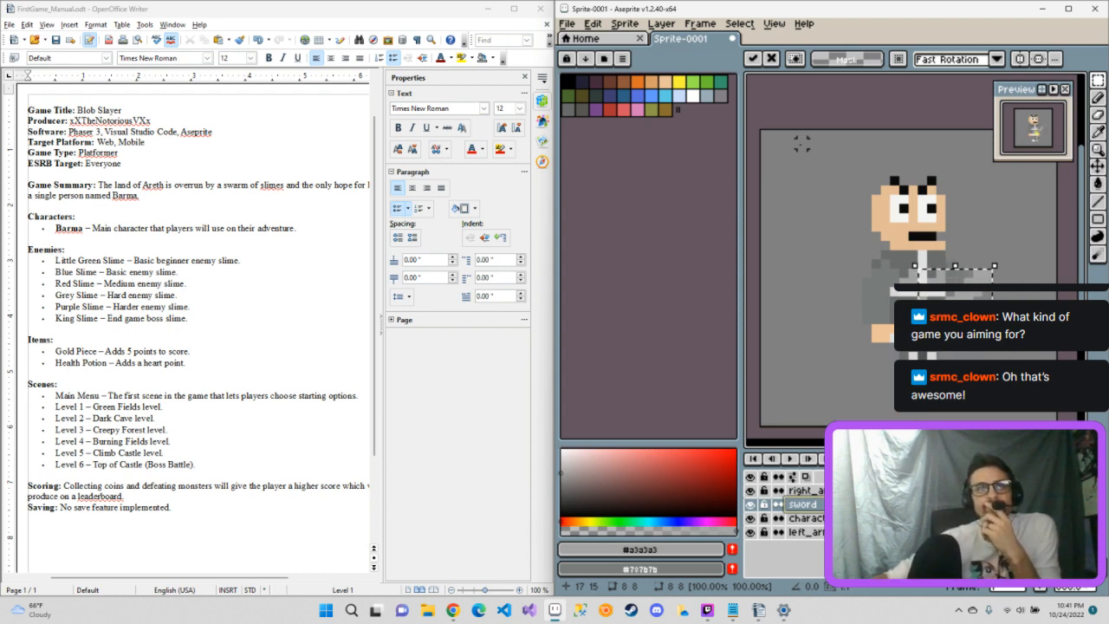
pyautogui.click(608, 28)
pyautogui.moveTo(617, 25)
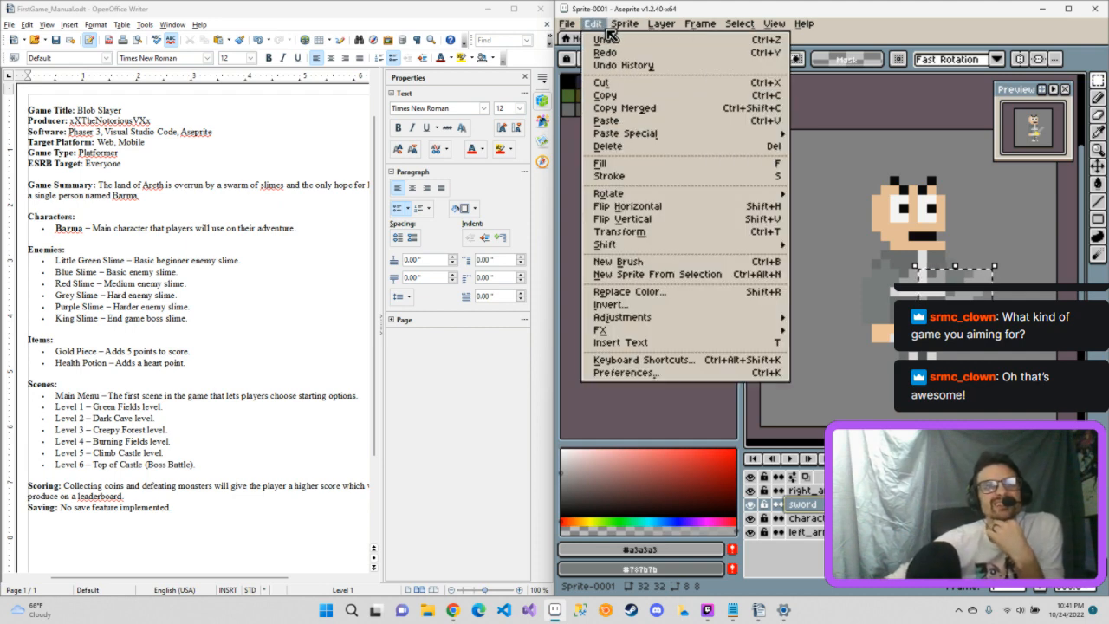
pyautogui.moveTo(635, 196)
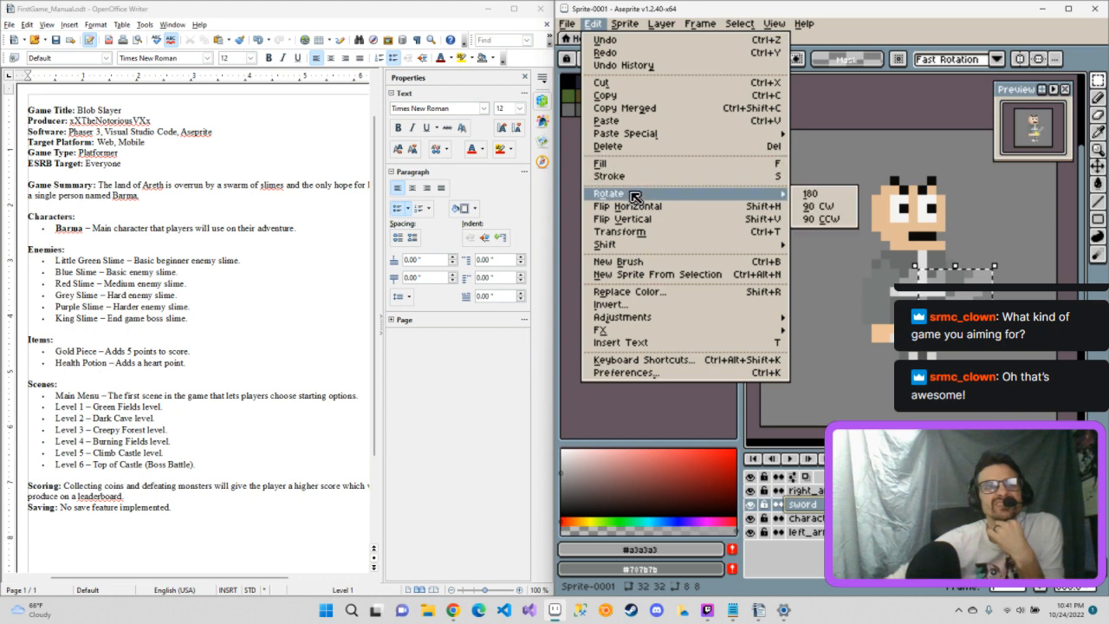
pyautogui.click(810, 193)
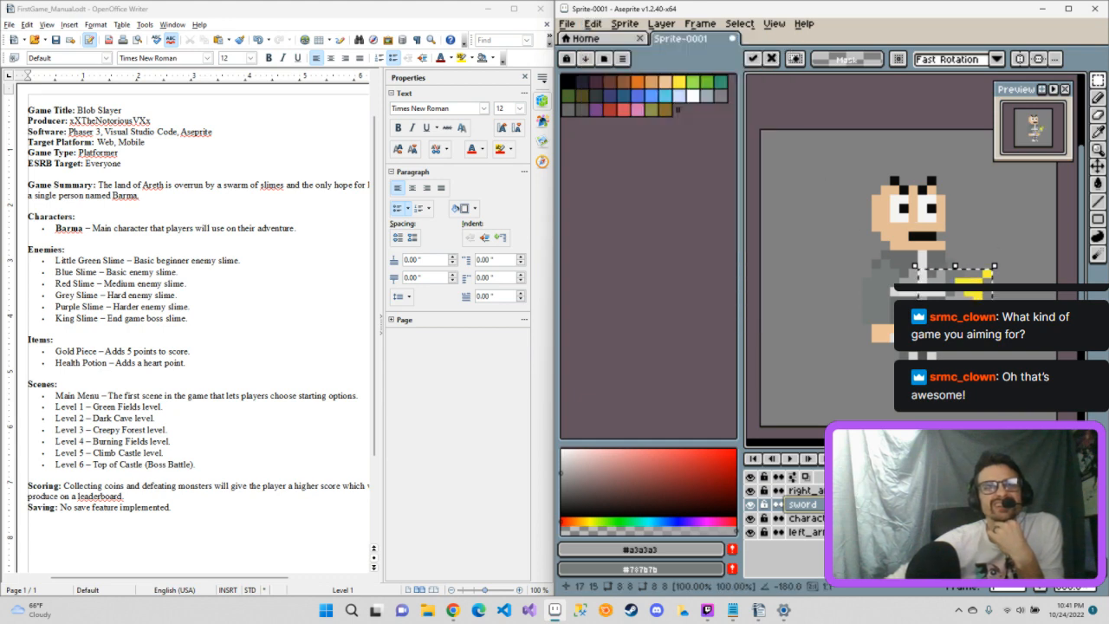
# Step: Move the rotated sword to the right_arm hand, deselect it, and shift it one pixel toward the body
pyautogui.moveTo(971, 290); pyautogui.dragTo(904, 318)
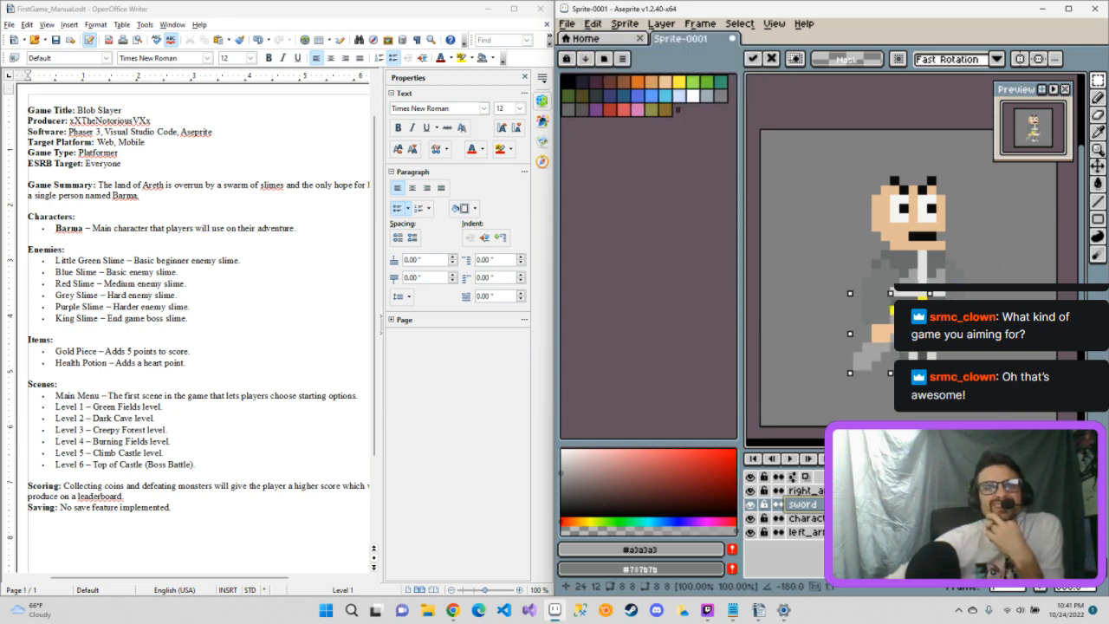
pyautogui.press('Right')
pyautogui.press('Left')
pyautogui.press('Escape')
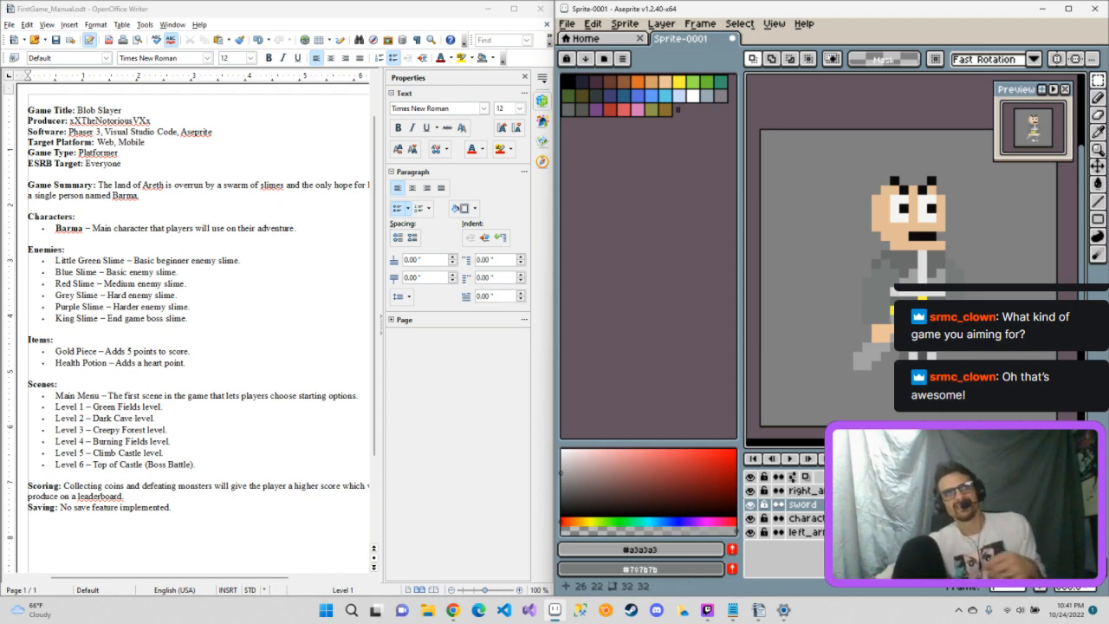
pyautogui.press('v')
pyautogui.moveTo(922, 319)
pyautogui.mouseDown()
pyautogui.moveTo(931, 319)
pyautogui.moveTo(922, 310)
pyautogui.moveTo(912, 328)
pyautogui.moveTo(922, 319)
pyautogui.moveTo(904, 319)
pyautogui.moveTo(923, 319)
pyautogui.moveTo(904, 310)
pyautogui.moveTo(913, 309)
pyautogui.mouseUp()
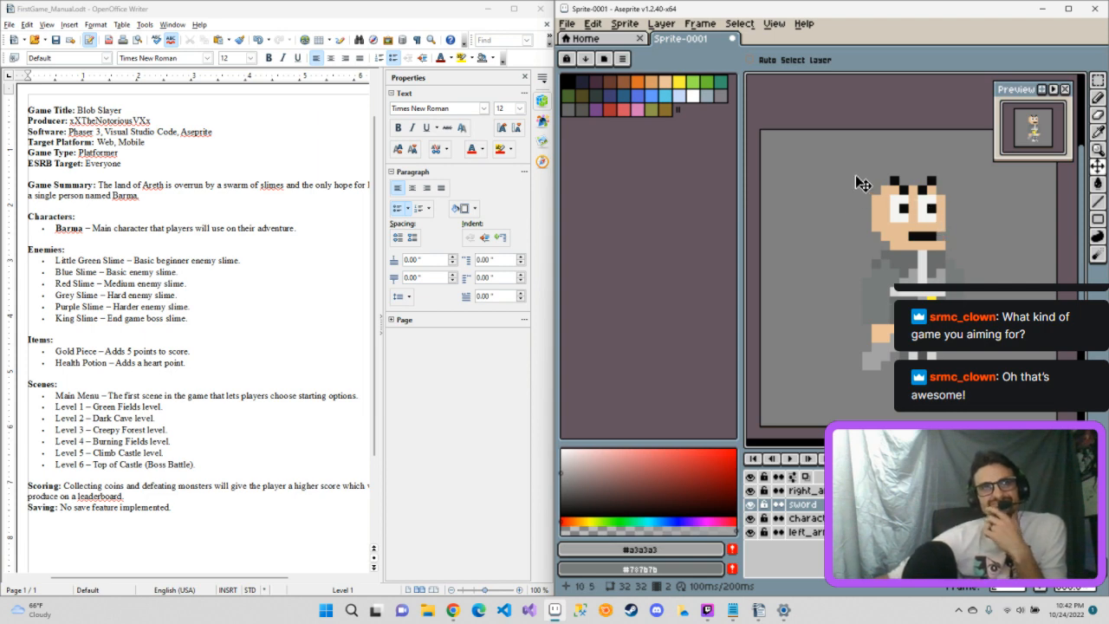
# Step: On the character layer, select an 18 by 12 pixel area around the head, try it one pixel lower, restore it, and deselect
pyautogui.press('m')
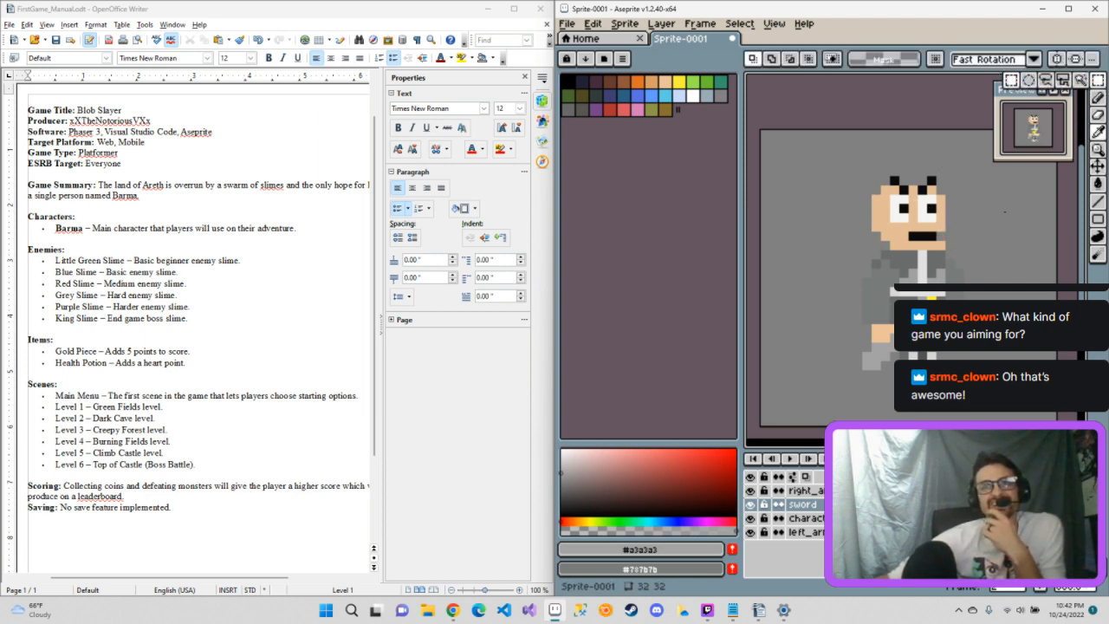
pyautogui.click(804, 518)
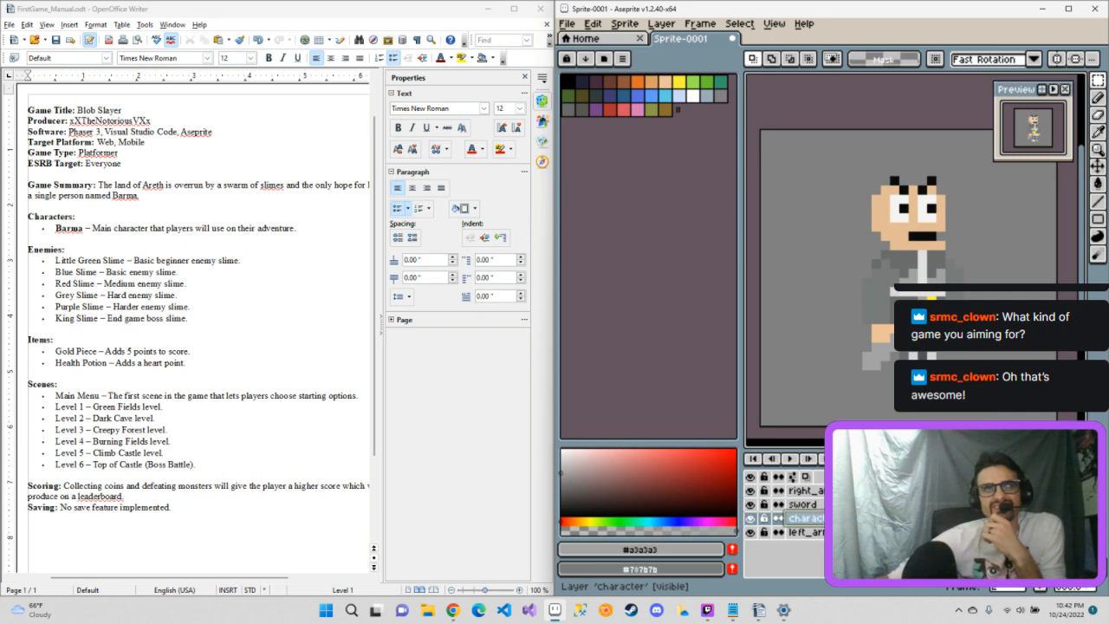
pyautogui.moveTo(838, 162); pyautogui.dragTo(1003, 270)
pyautogui.click(931, 231)
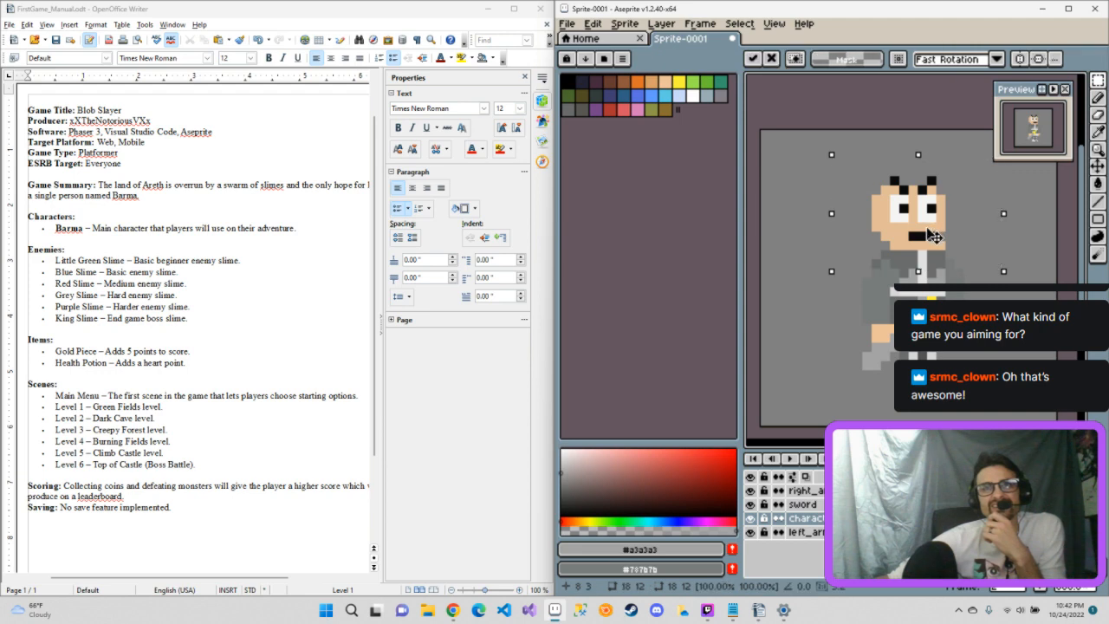
pyautogui.press('Down')
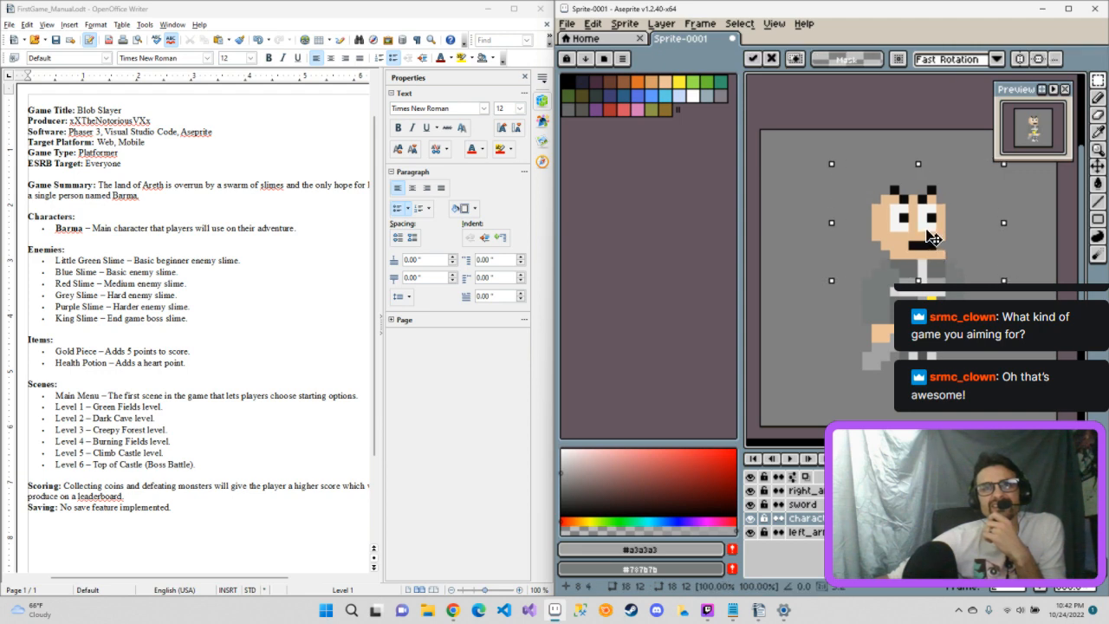
pyautogui.press('Up')
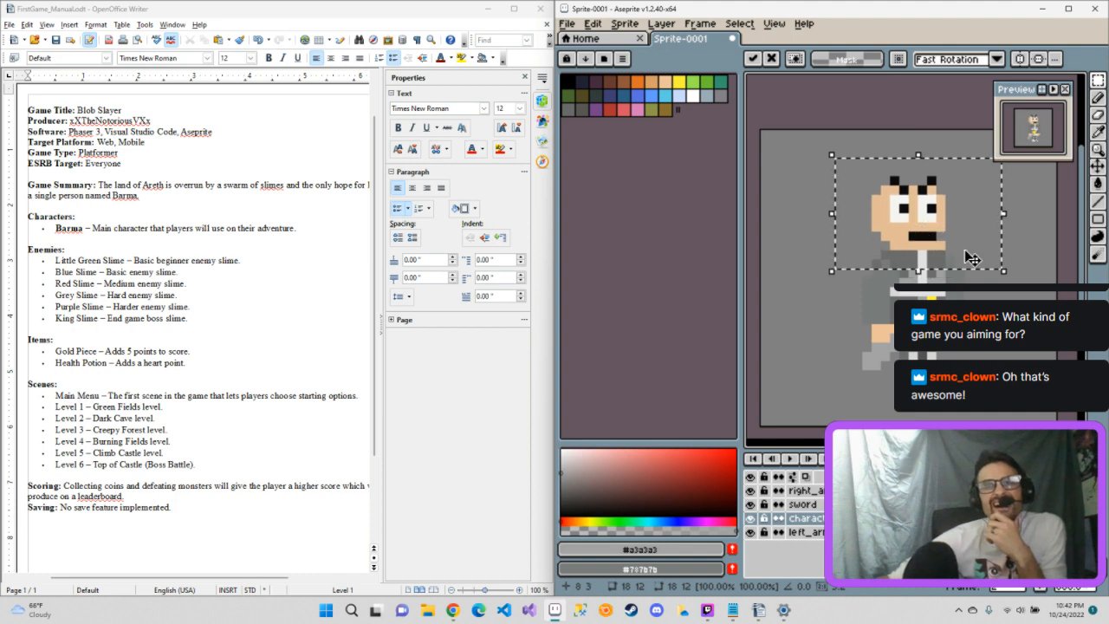
pyautogui.hotkey('ctrl', 'd')
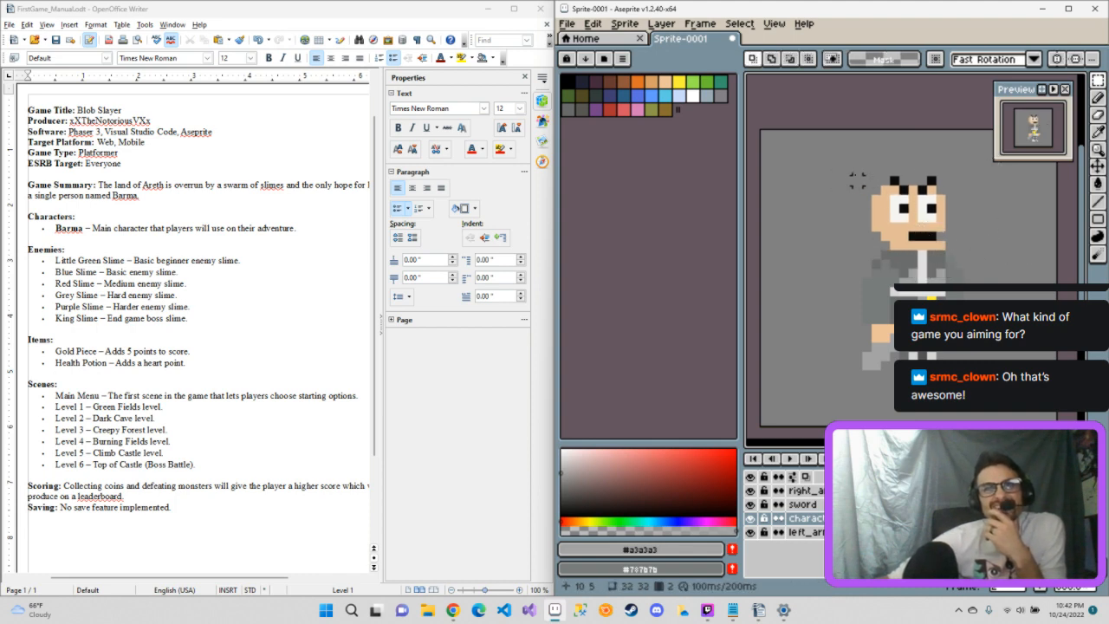
# Step: Select a 13 by 10 pixel area around the head, try shifting it slightly down, and deselect
pyautogui.moveTo(855, 170); pyautogui.dragTo(976, 262)
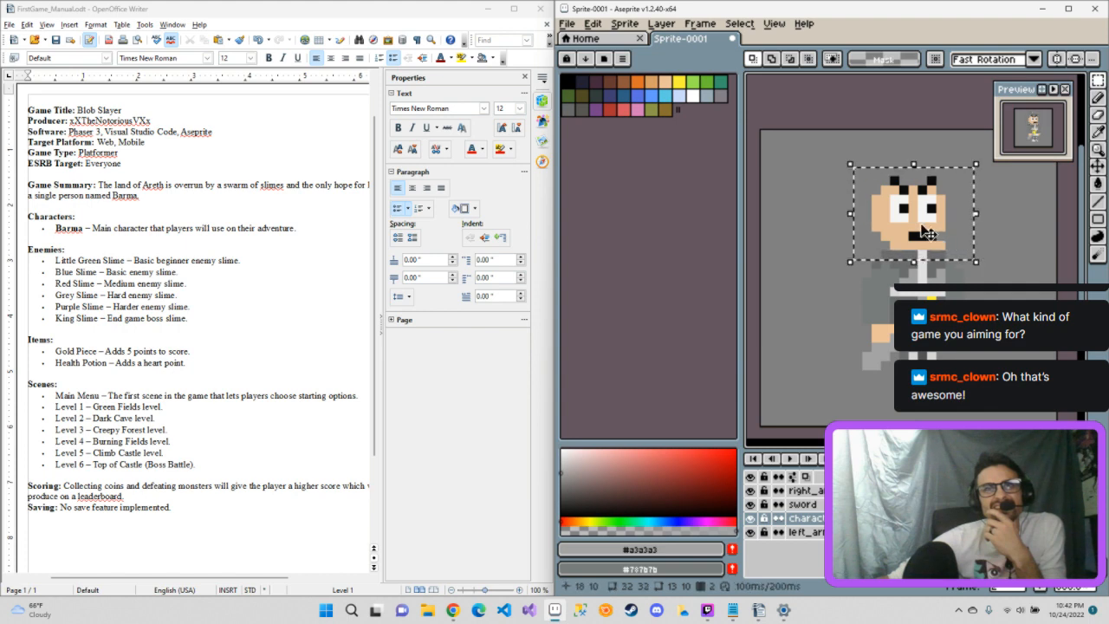
pyautogui.moveTo(926, 232); pyautogui.dragTo(928, 237)
pyautogui.hotkey('ctrl', 'd')
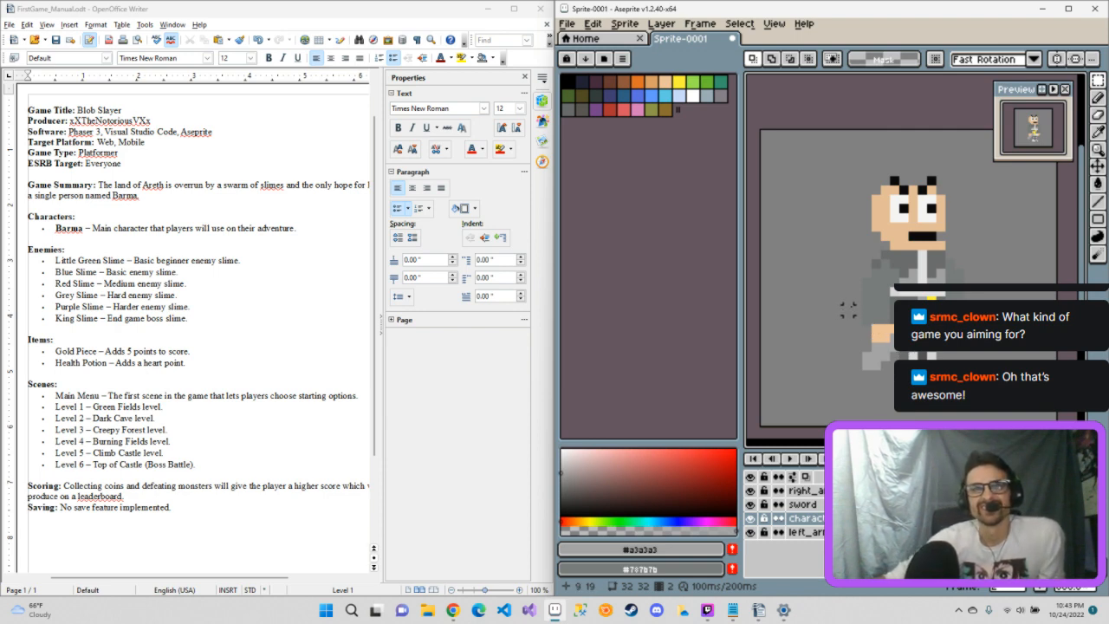
pyautogui.moveTo(849, 309); pyautogui.dragTo(896, 369)
pyautogui.moveTo(986, 374); pyautogui.dragTo(988, 376)
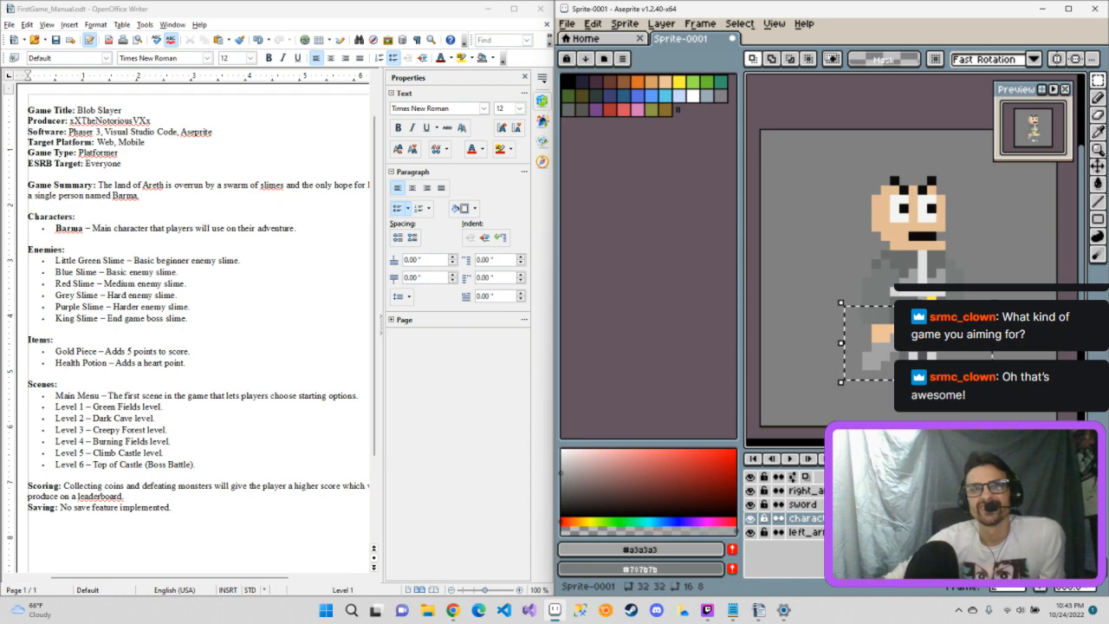
pyautogui.hotkey('ctrl', 'd')
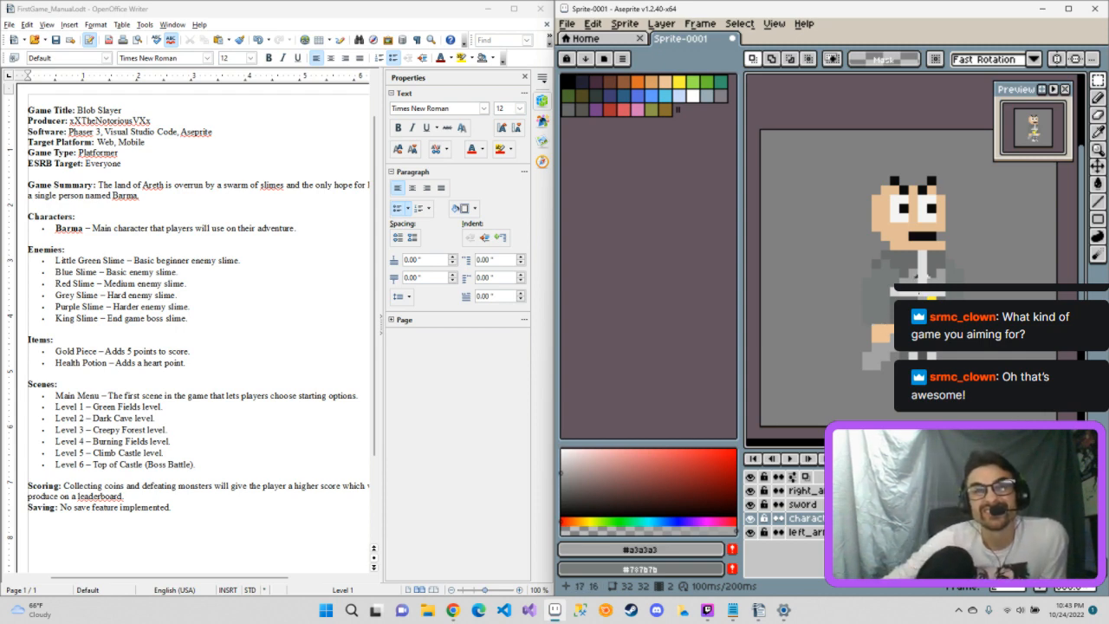
# Step: On the character layer in frame 2, select a 14 by 20 pixel area around the head and torso, try it one pixel lower, and deselect
pyautogui.click(1097, 165)
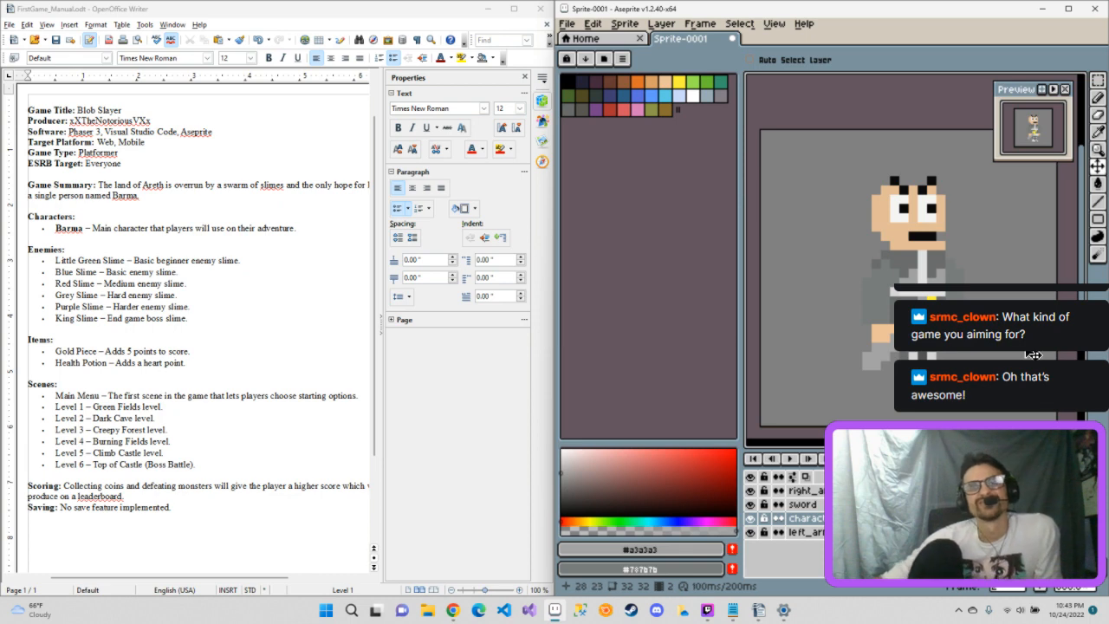
pyautogui.click(1098, 81)
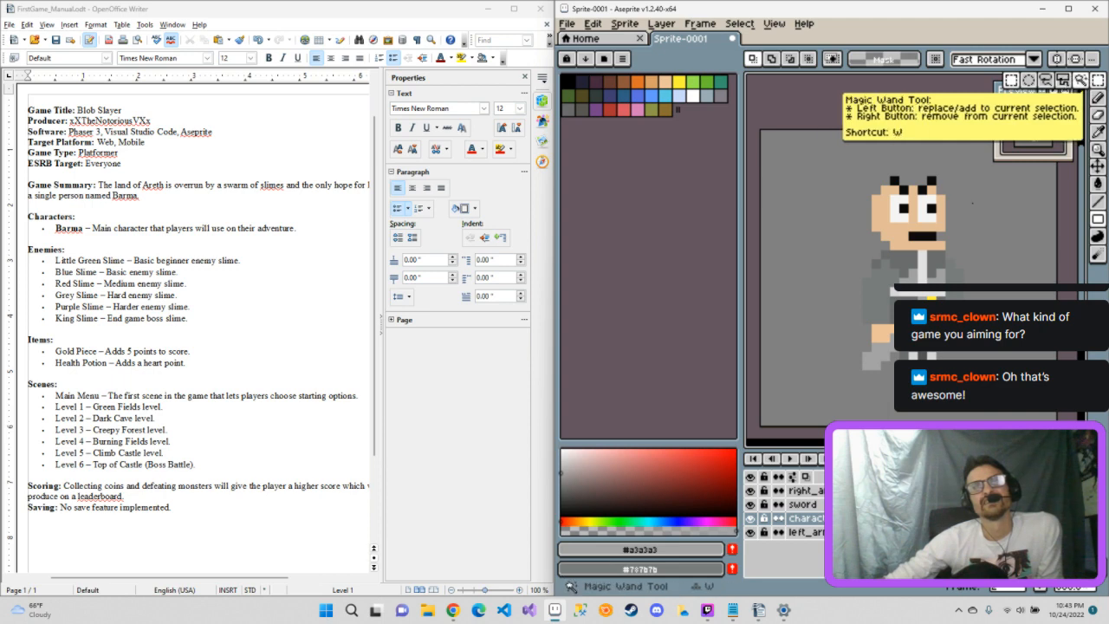
pyautogui.moveTo(857, 171); pyautogui.dragTo(986, 354)
pyautogui.click(914, 258)
pyautogui.moveTo(914, 258); pyautogui.dragTo(918, 267)
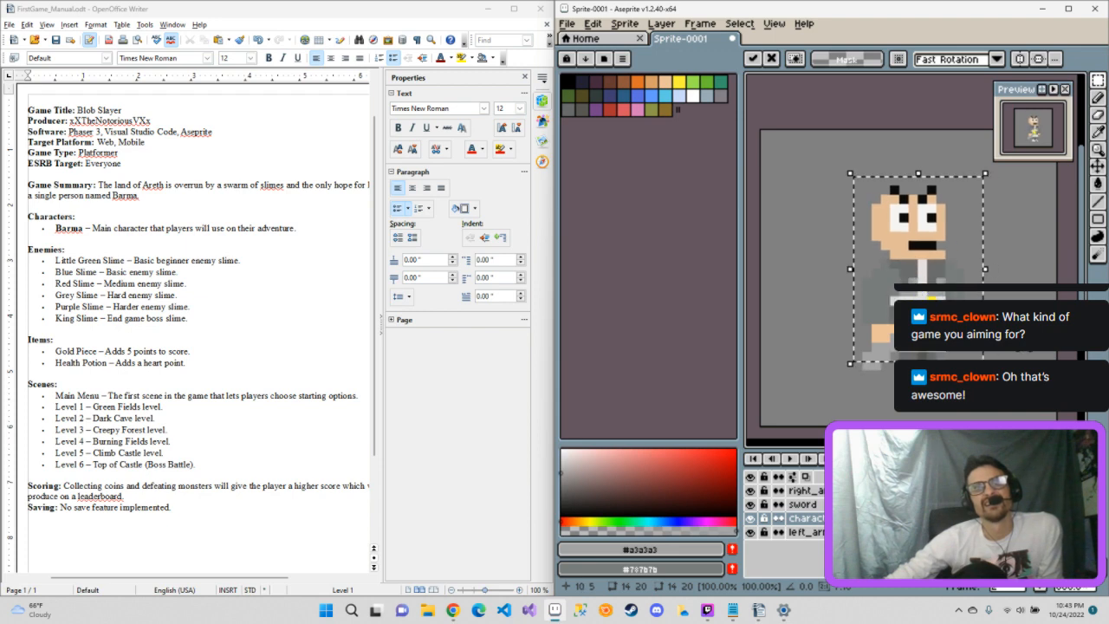
pyautogui.hotkey('ctrl', 'd')
pyautogui.moveTo(955, 353); pyautogui.dragTo(865, 265)
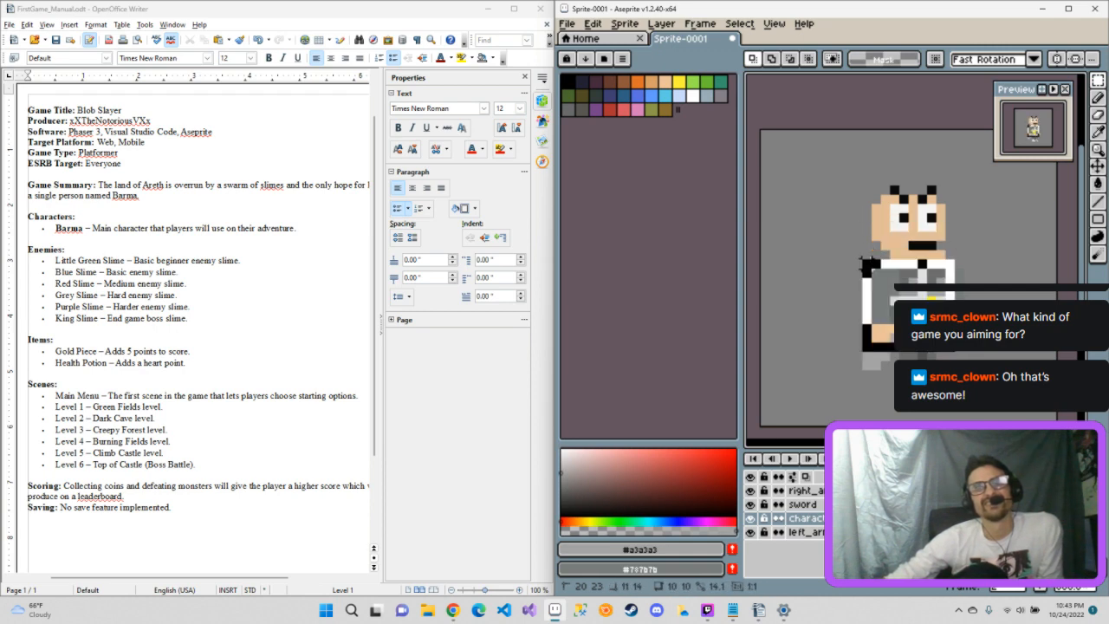
pyautogui.moveTo(865, 261); pyautogui.dragTo(860, 247)
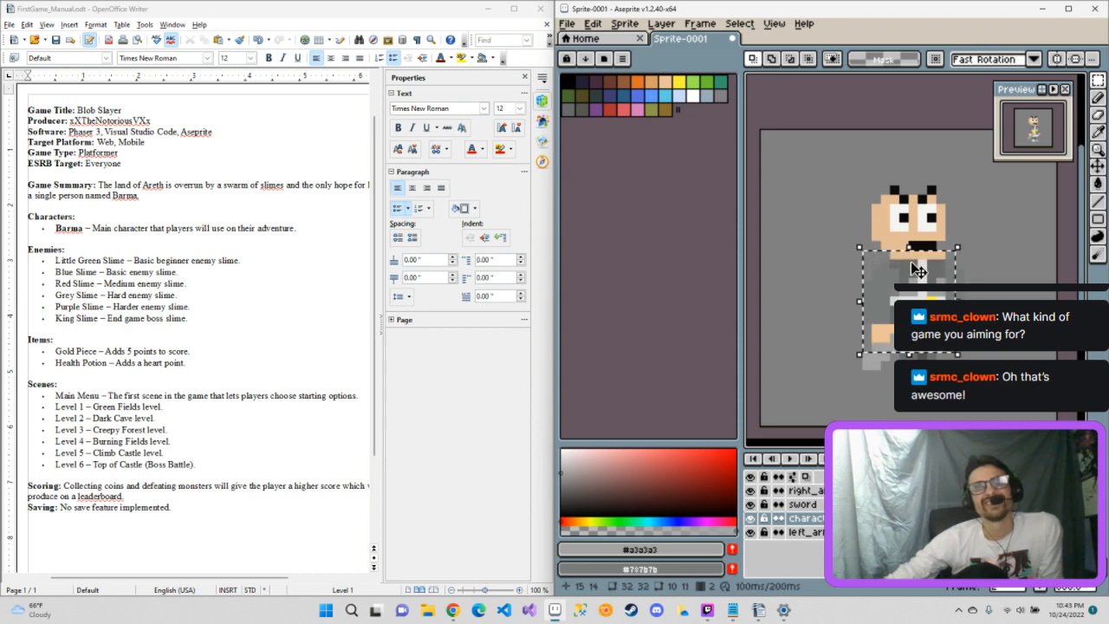
pyautogui.click(894, 209)
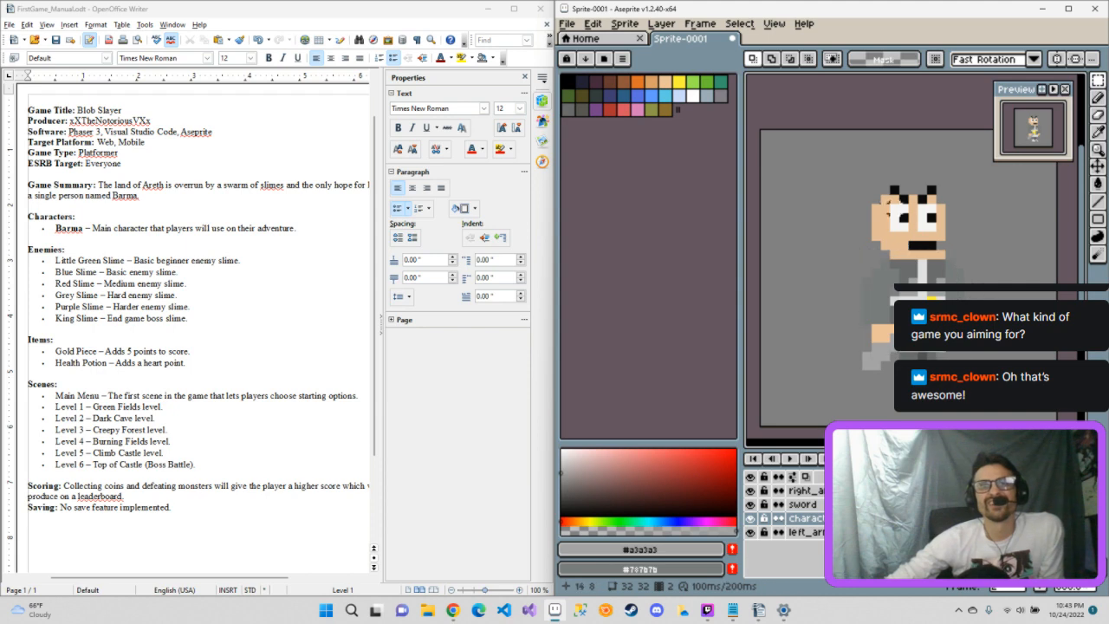
# Step: Select a 13 by 19 pixel area around the head and torso, try shifting it another pixel down, and deselect
pyautogui.moveTo(851, 174); pyautogui.dragTo(977, 355)
pyautogui.moveTo(931, 253); pyautogui.dragTo(935, 257)
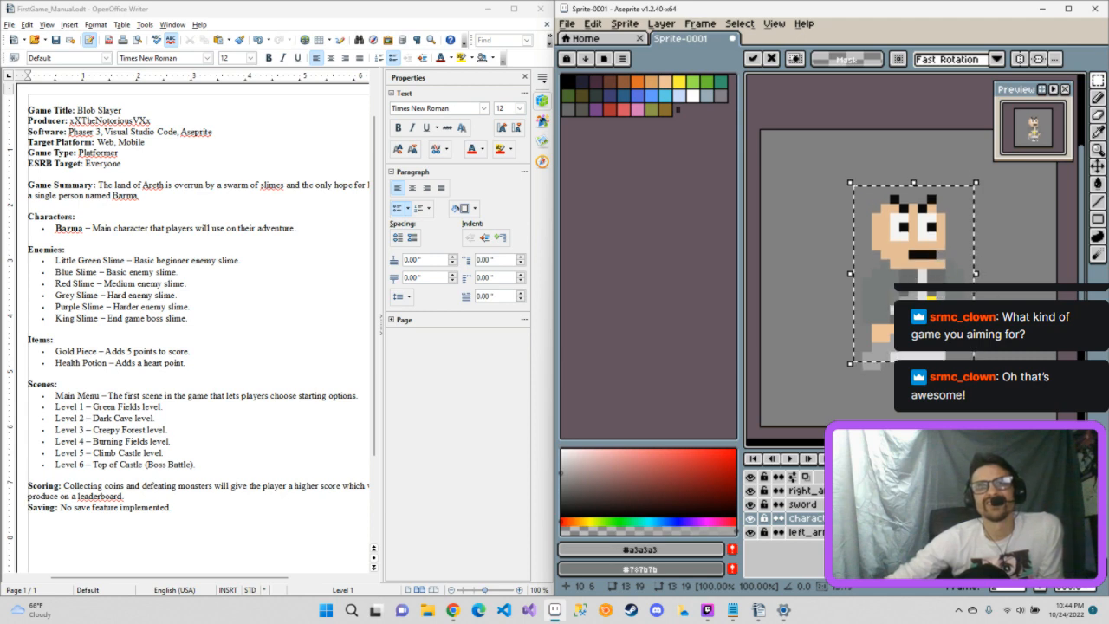
pyautogui.hotkey('ctrl', 'd')
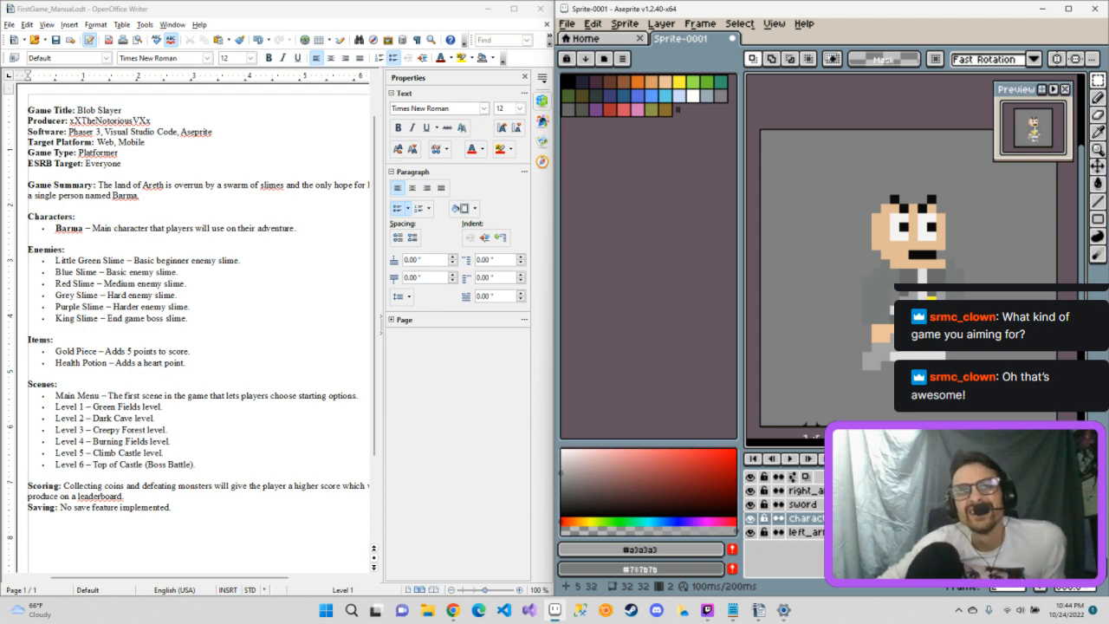
# Step: On the right_arm layer, select an 8 by 13 pixel area around the arm, try it one pixel lower, and deselect
pyautogui.click(814, 490)
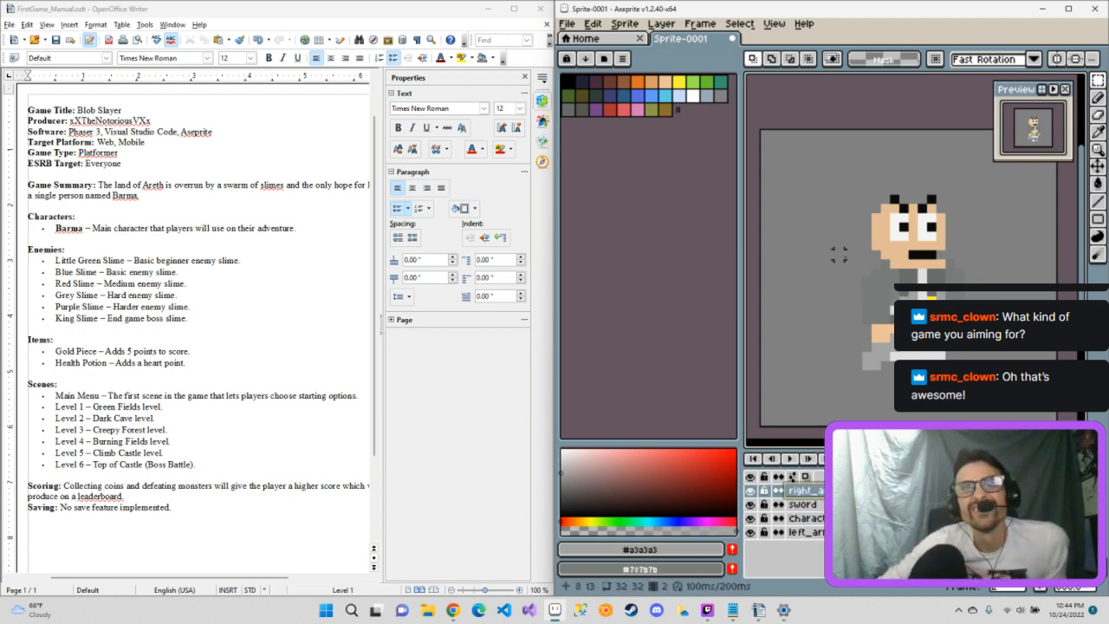
pyautogui.moveTo(840, 248); pyautogui.dragTo(922, 374)
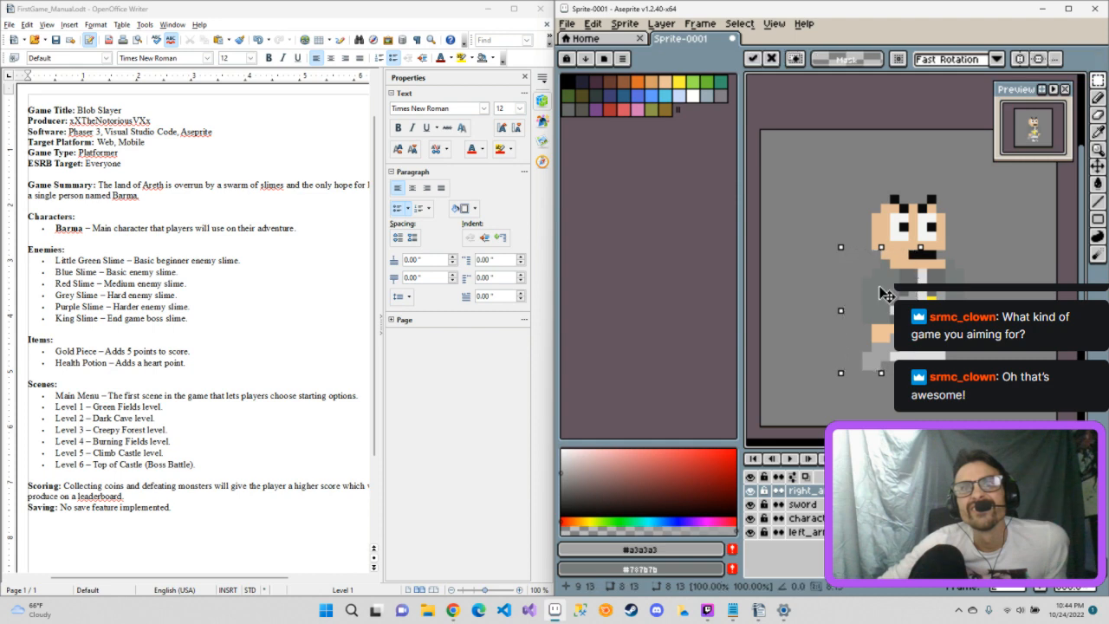
pyautogui.moveTo(880, 289); pyautogui.dragTo(881, 298)
pyautogui.click(941, 264)
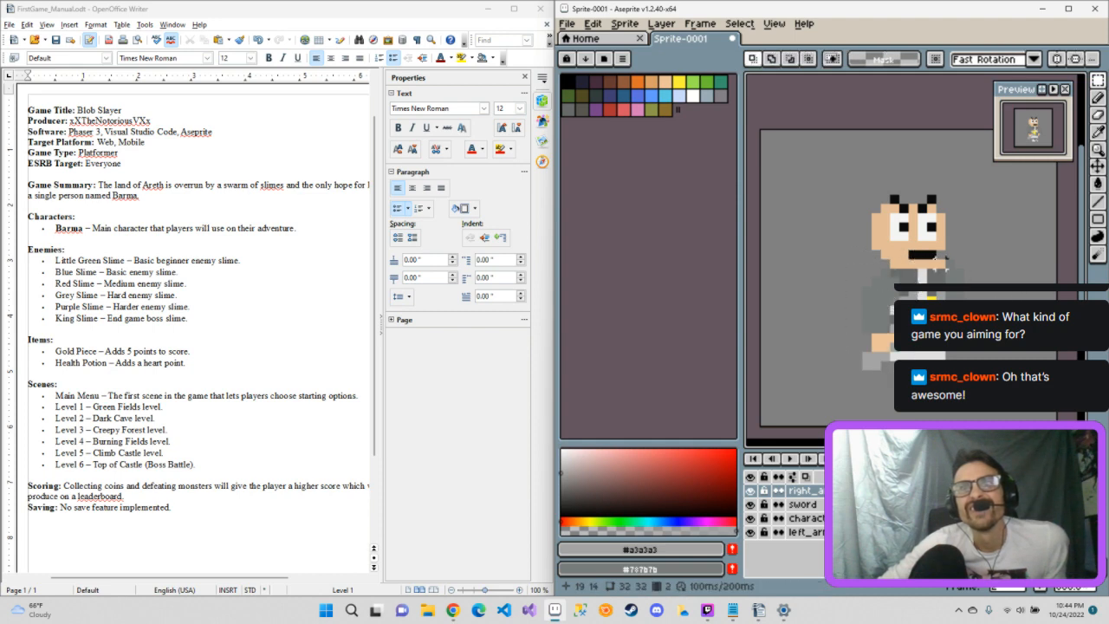
pyautogui.moveTo(924, 248); pyautogui.dragTo(995, 355)
pyautogui.press('Down')
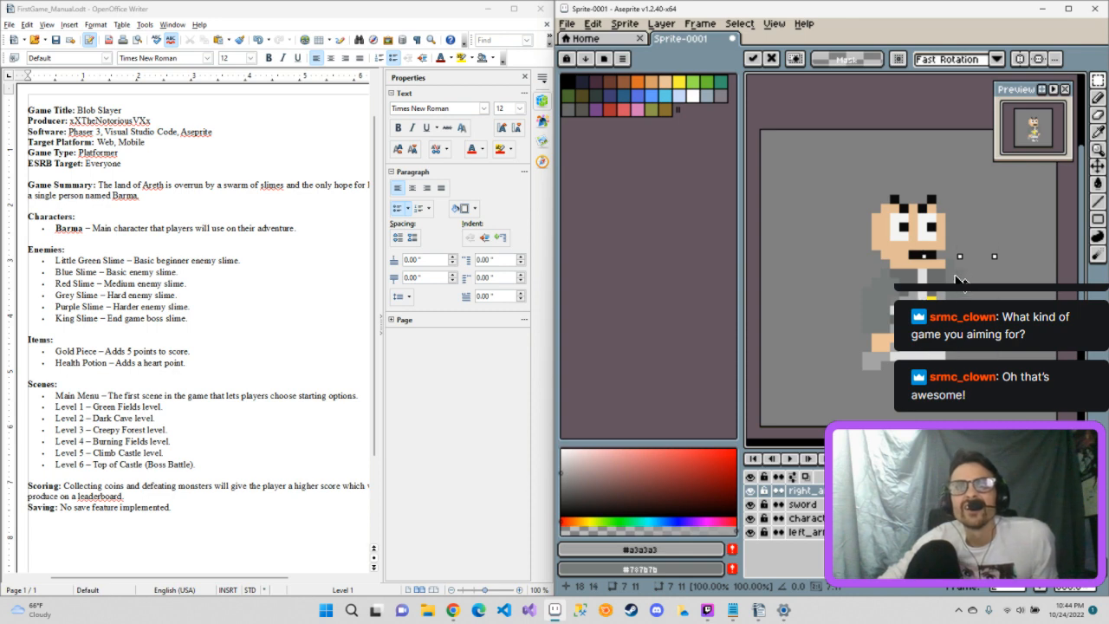
pyautogui.hotkey('ctrl', 'd')
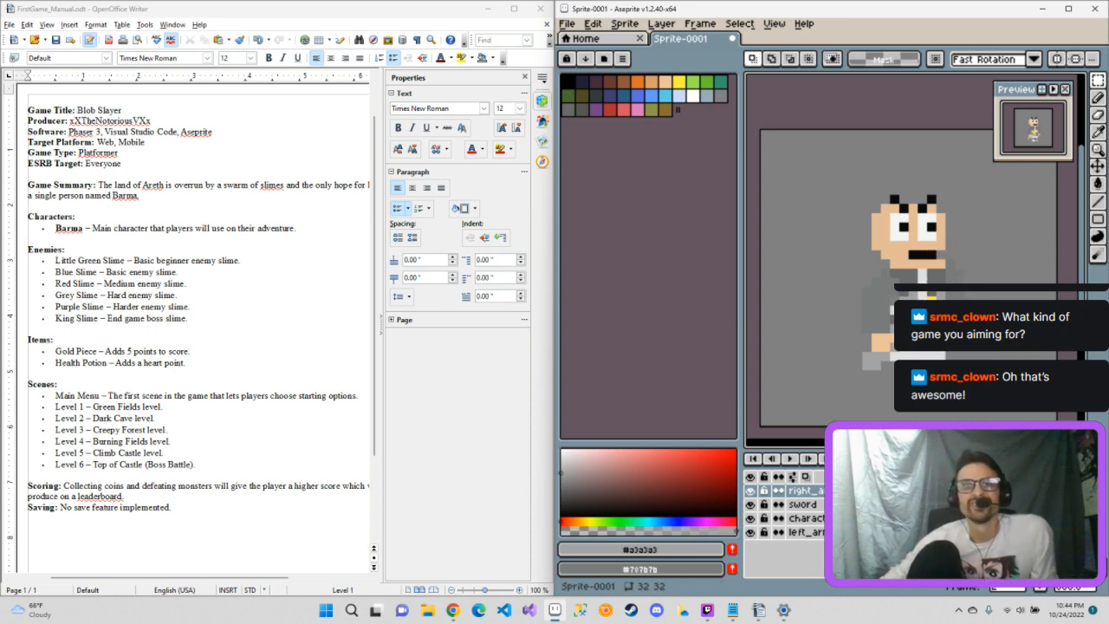
# Step: On the left_arm layer, select a 7 by 13 pixel area around the arm, try shifting it slightly down, and deselect
pyautogui.click(806, 531)
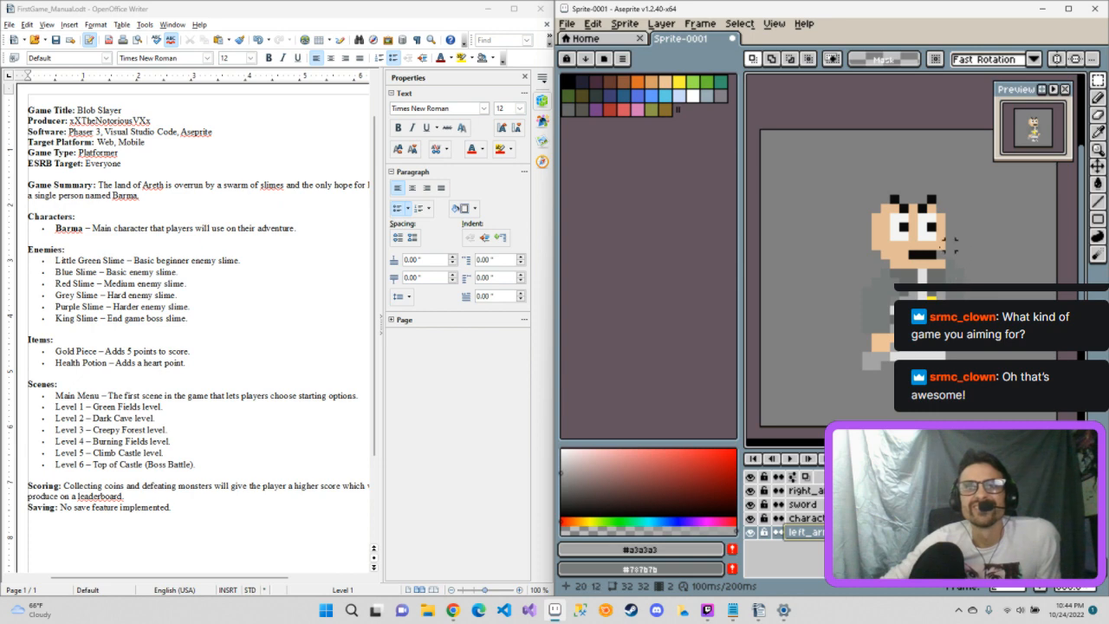
pyautogui.moveTo(931, 245)
pyautogui.mouseDown()
pyautogui.moveTo(988, 356)
pyautogui.moveTo(979, 336)
pyautogui.mouseUp()
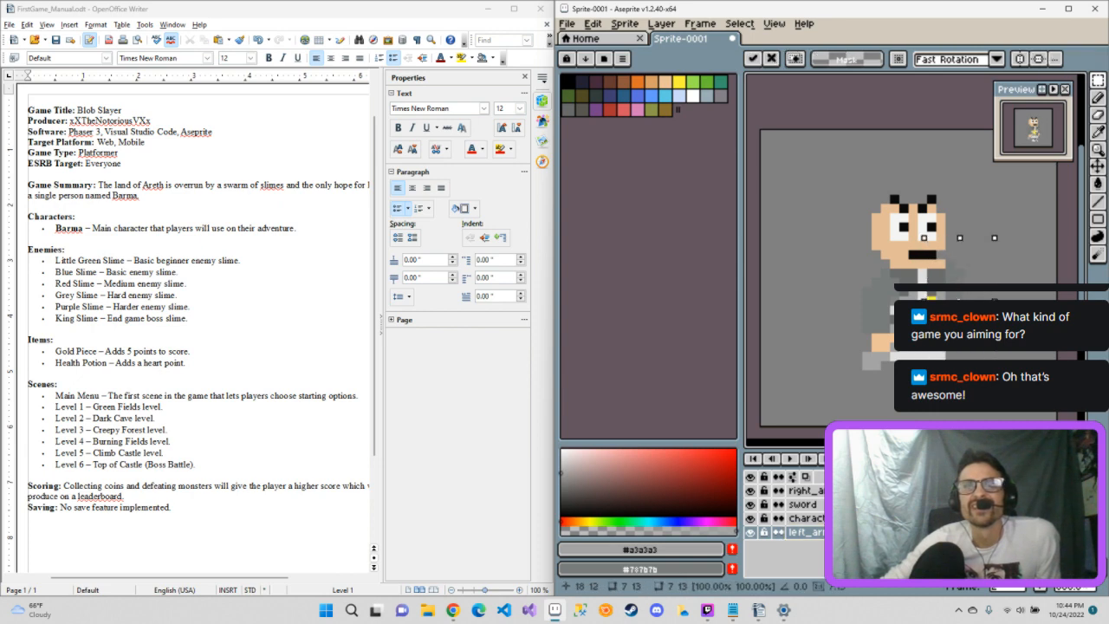
pyautogui.hotkey('ctrl', 'd')
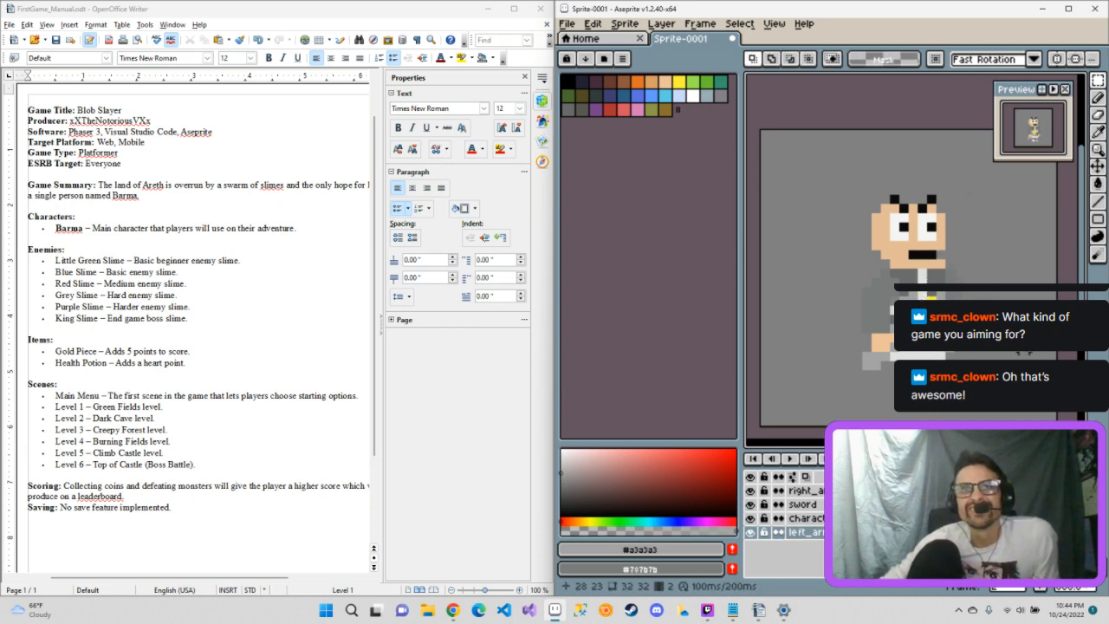
# Step: Flip repeatedly between frames 1 and 2 to examine the character's up-and-down idle motion
pyautogui.press('Left')
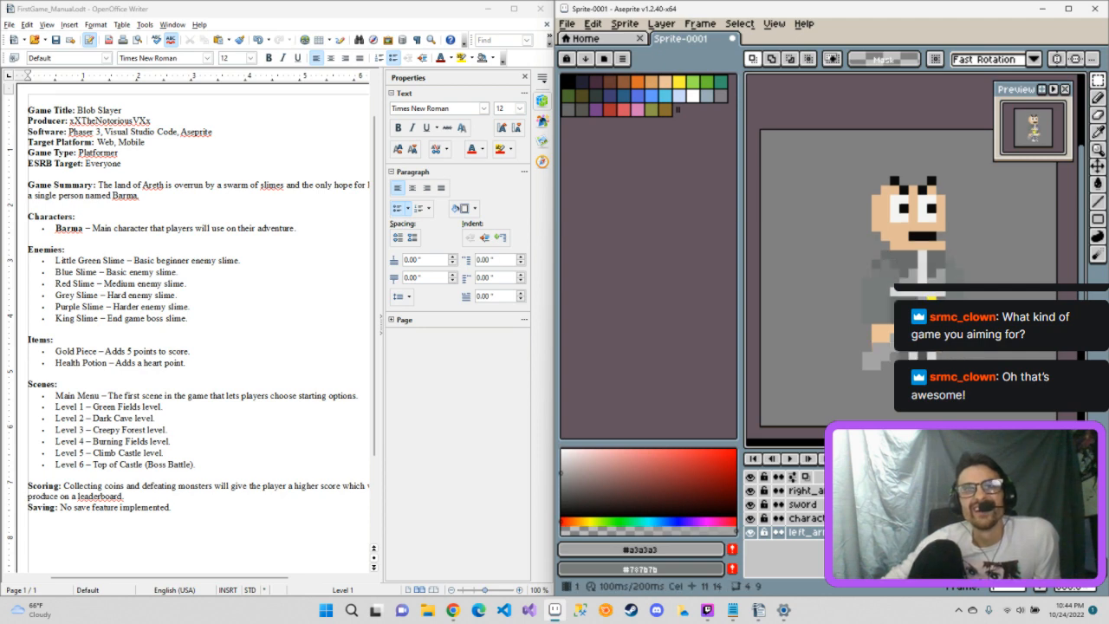
pyautogui.press('Right')
pyautogui.press('Left')
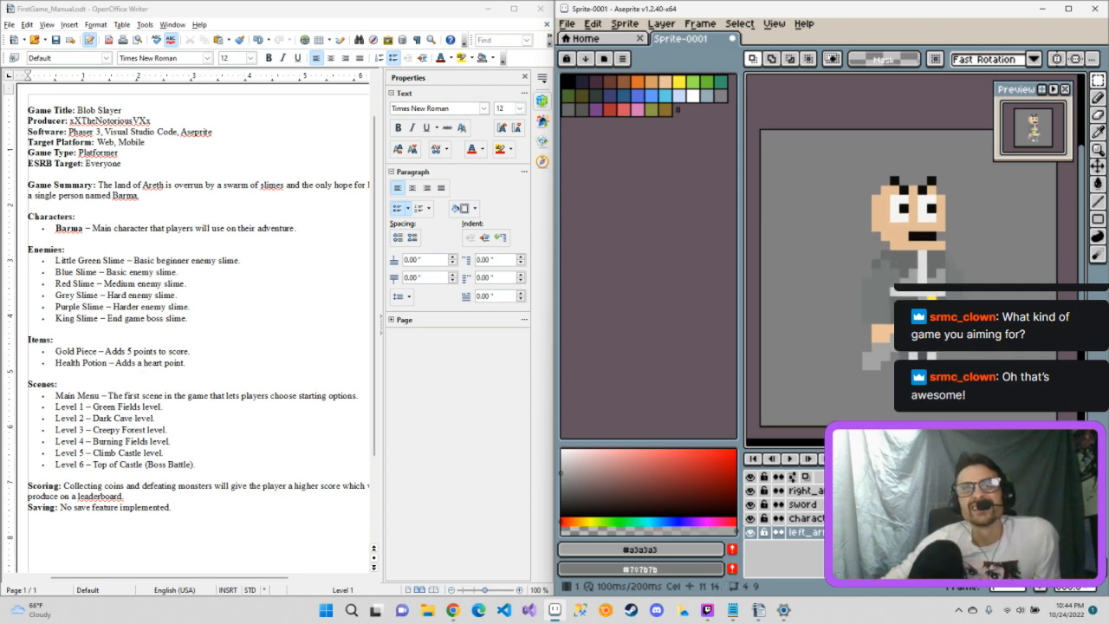
pyautogui.press('Right')
pyautogui.press('Left')
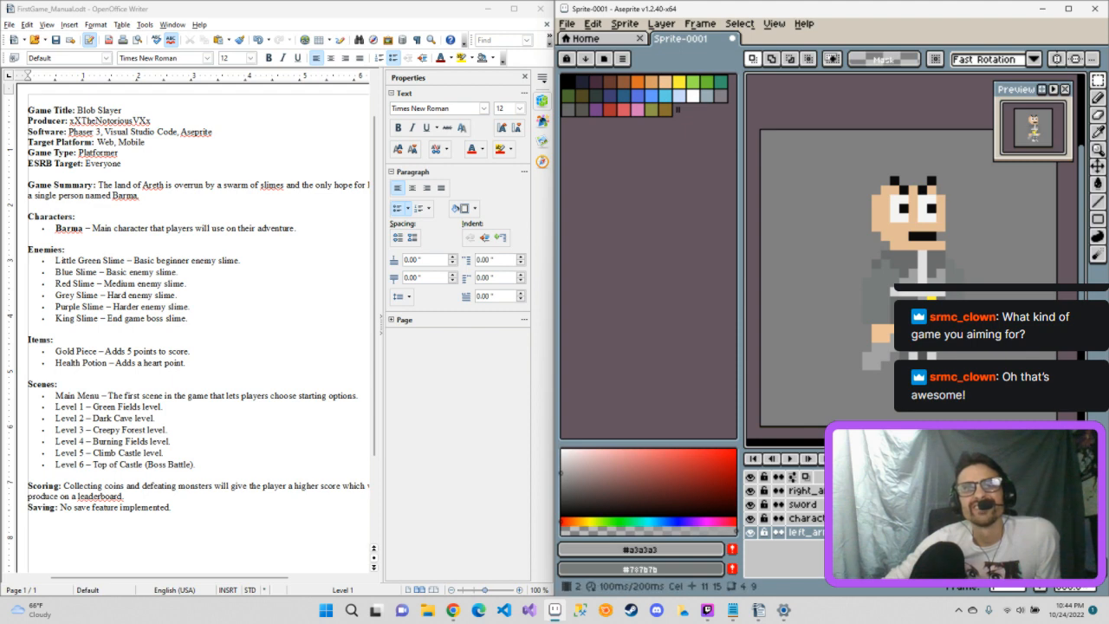
pyautogui.press('Right')
pyautogui.press('Left')
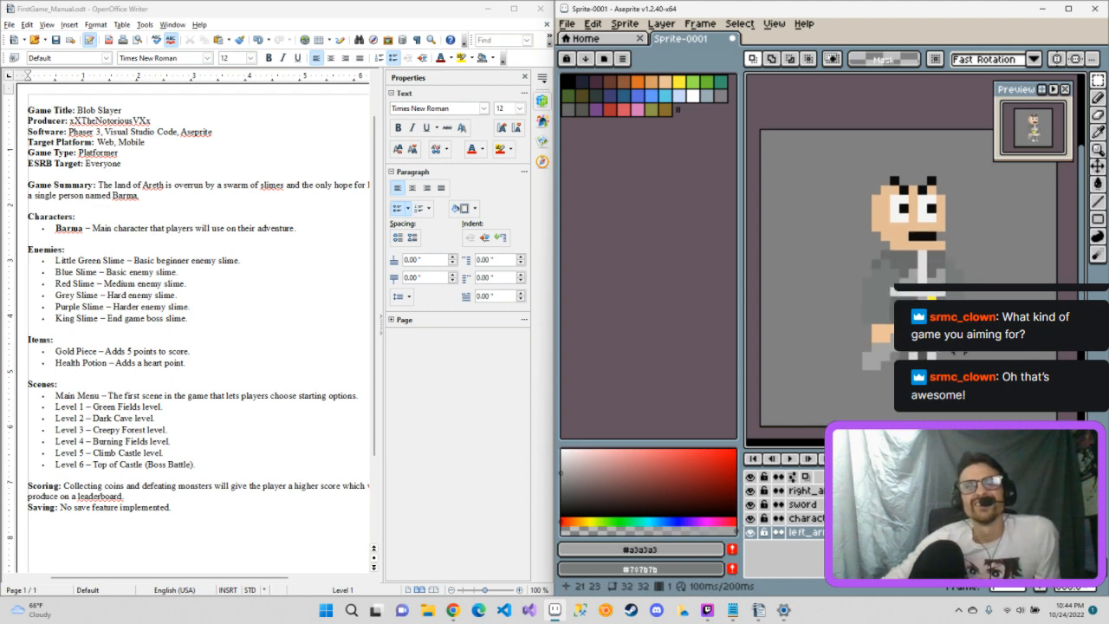
pyautogui.press('Right')
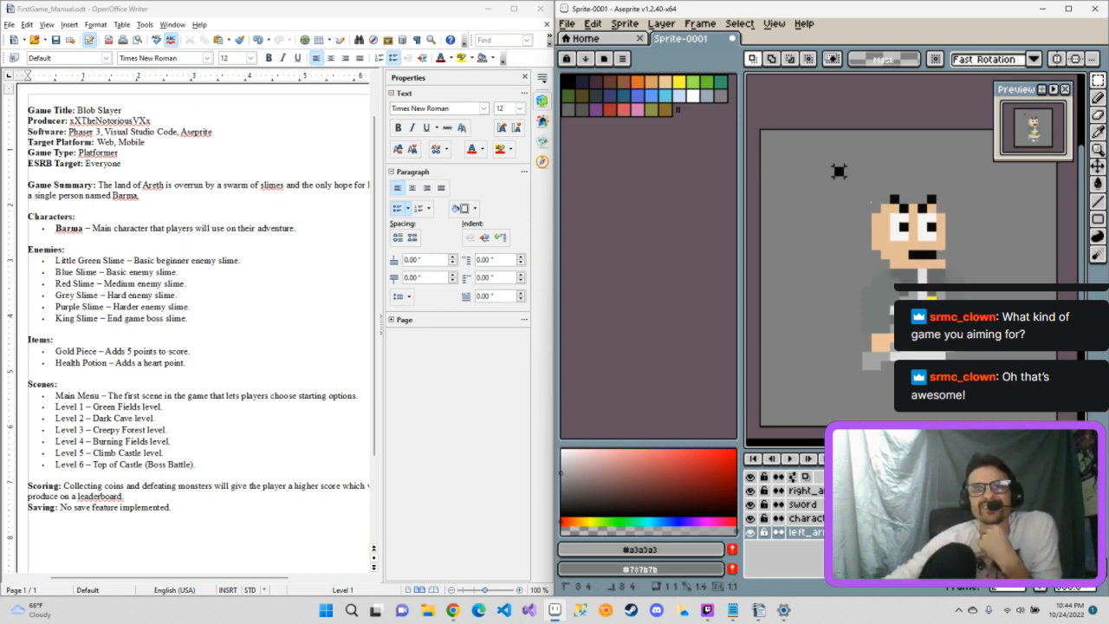
pyautogui.moveTo(837, 170); pyautogui.dragTo(1007, 366)
pyautogui.hotkey('ctrl', 'd')
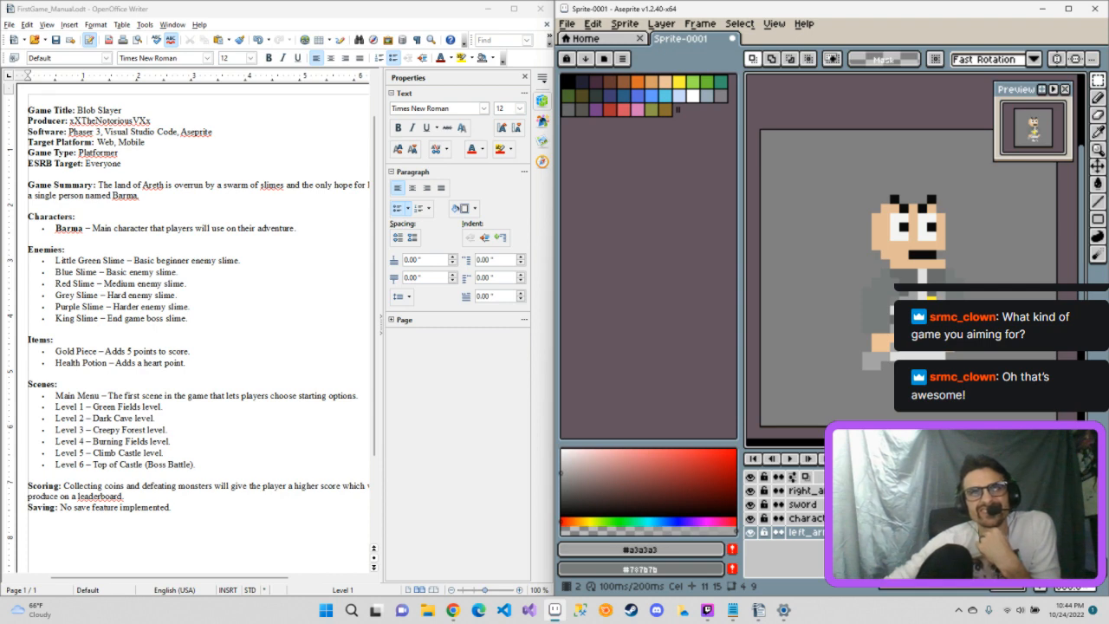
pyautogui.press('Left')
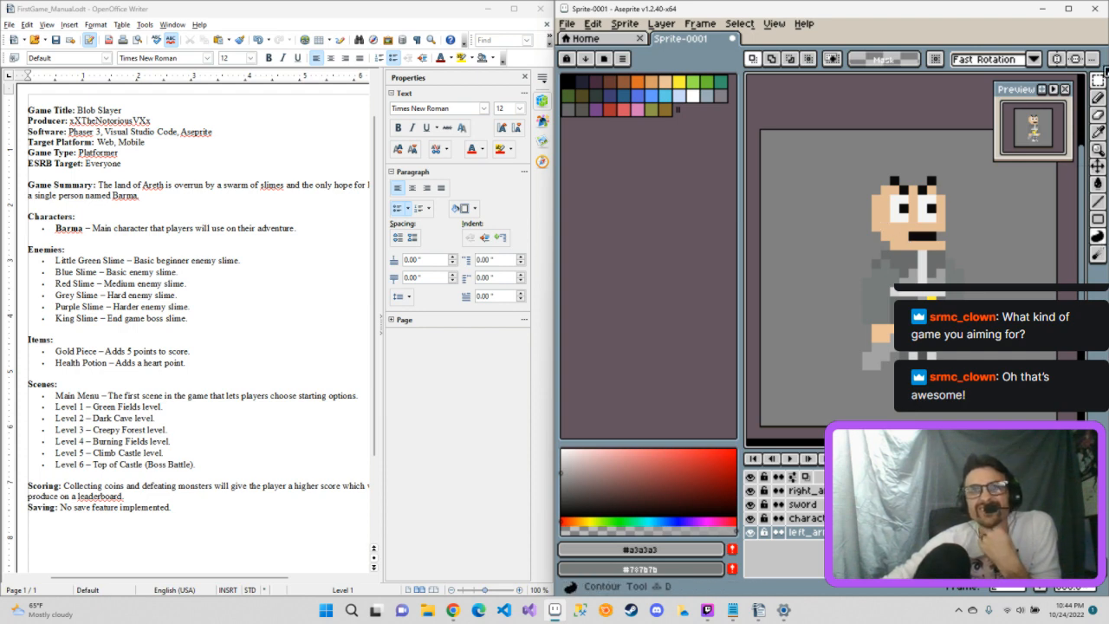
# Step: Select a 12 by 18 pixel area around the head and torso, try it one pixel lower on the character layer, undo the move, and deselect
pyautogui.click(1097, 81)
pyautogui.moveTo(863, 176); pyautogui.dragTo(977, 346)
pyautogui.click(928, 223)
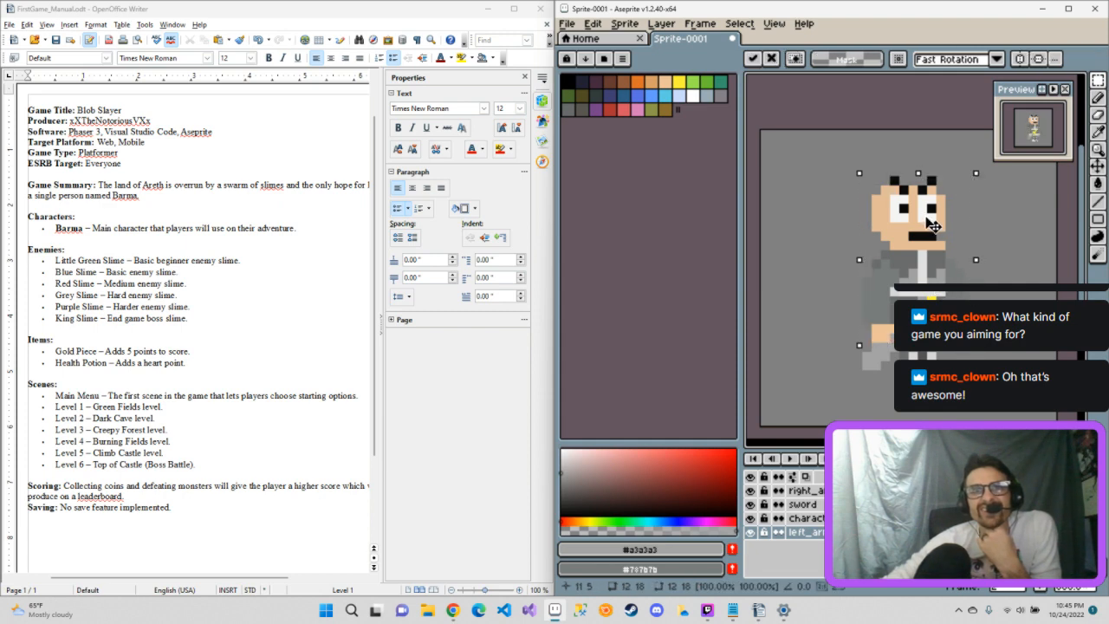
pyautogui.moveTo(930, 227); pyautogui.dragTo(925, 220)
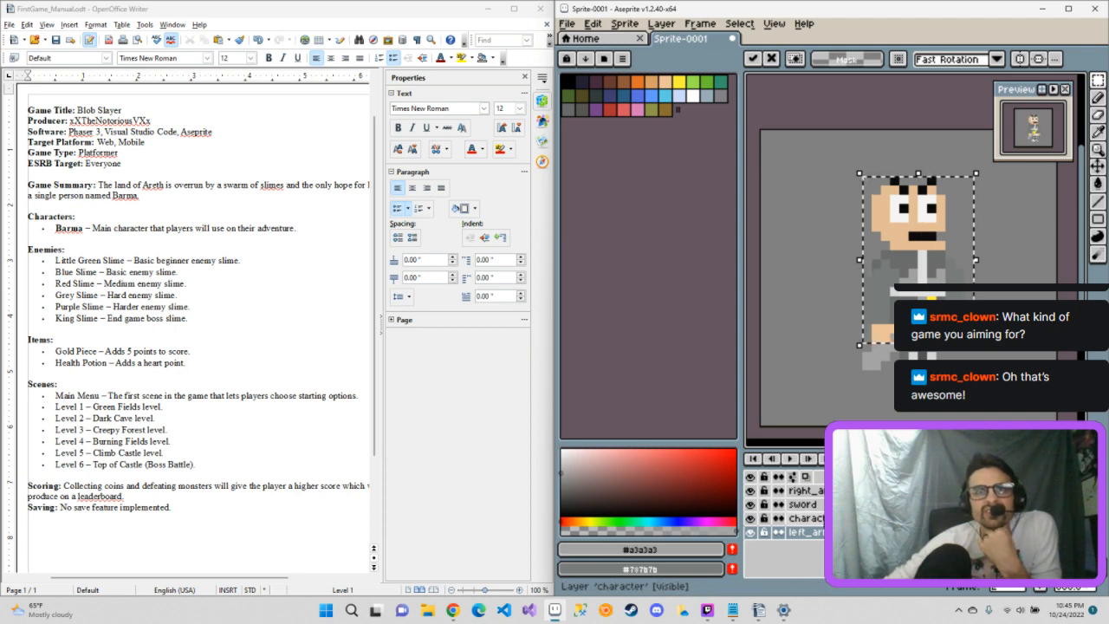
pyautogui.click(814, 518)
pyautogui.click(902, 211)
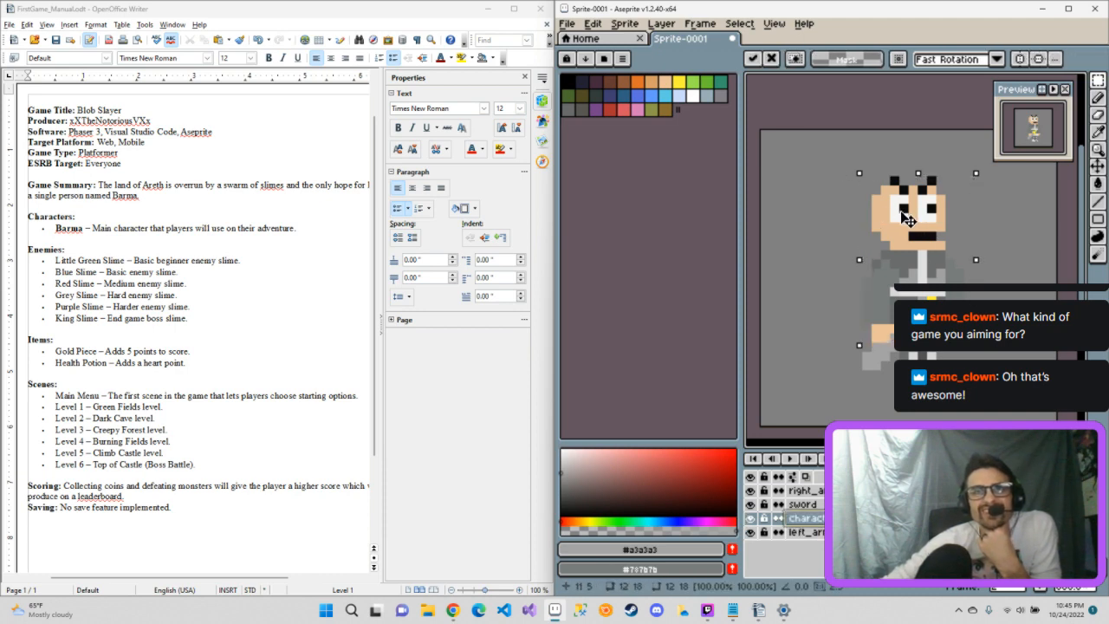
pyautogui.moveTo(901, 216); pyautogui.dragTo(902, 220)
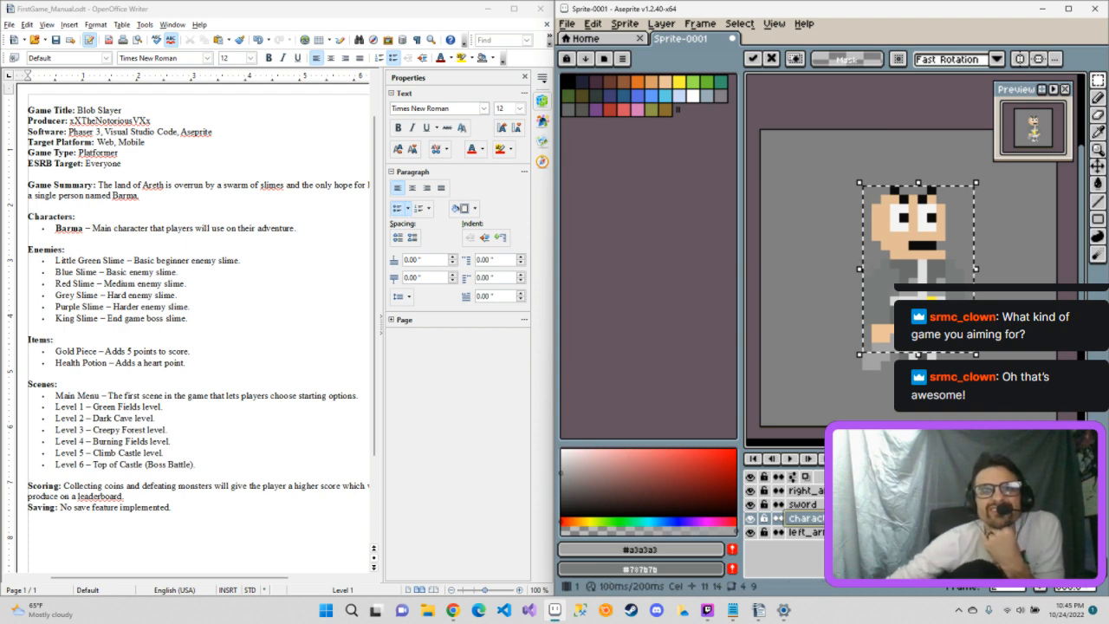
pyautogui.press('Return')
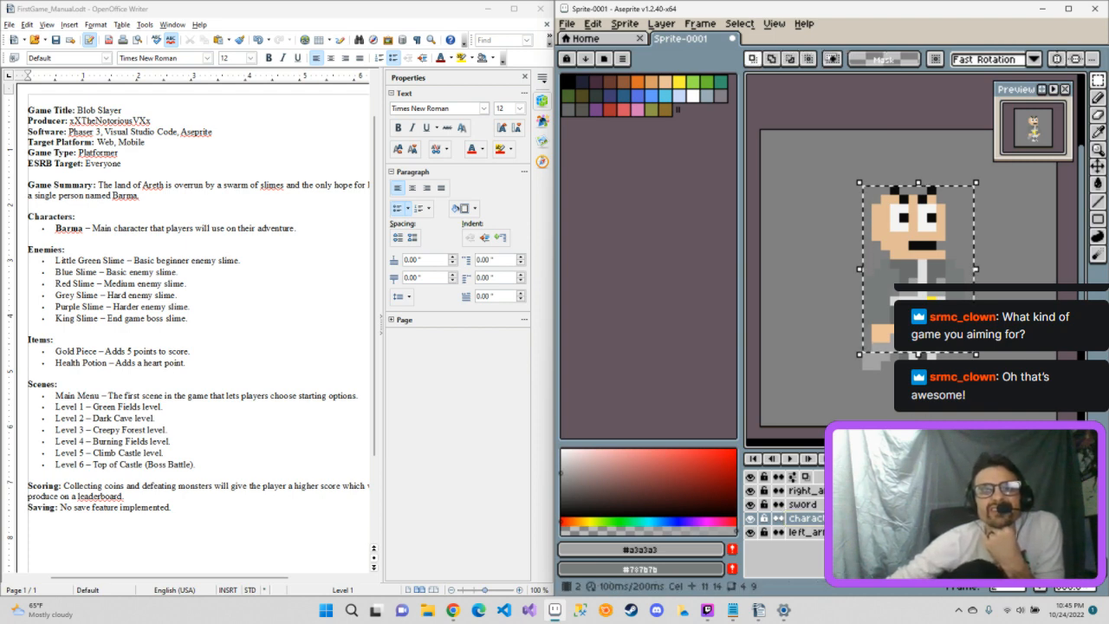
pyautogui.hotkey('ctrl', 'd')
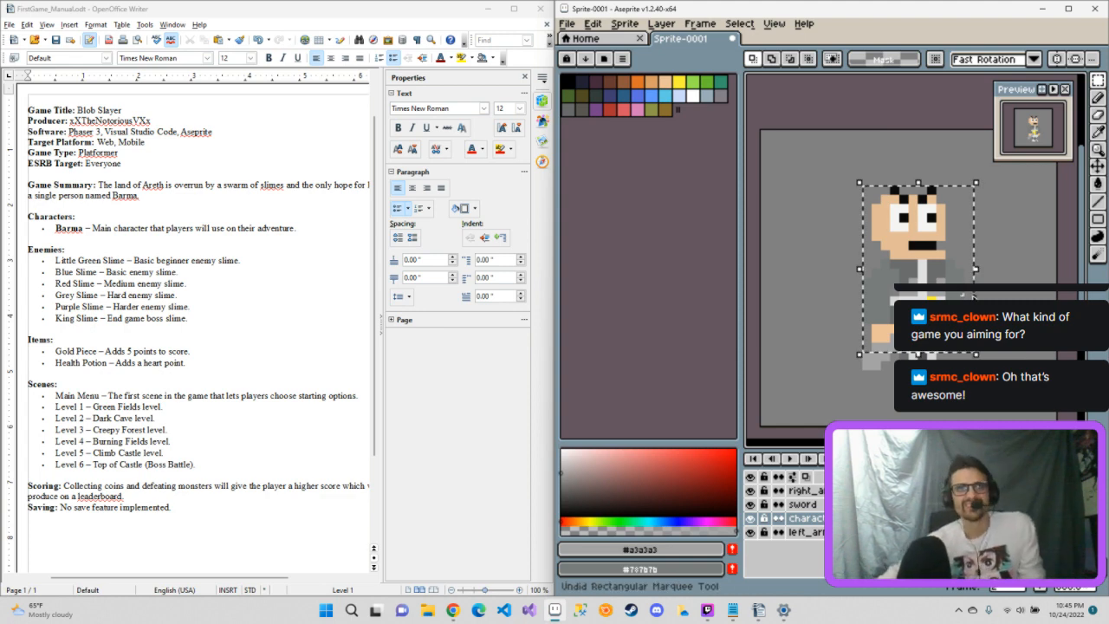
pyautogui.hotkey('ctrl', 'z')
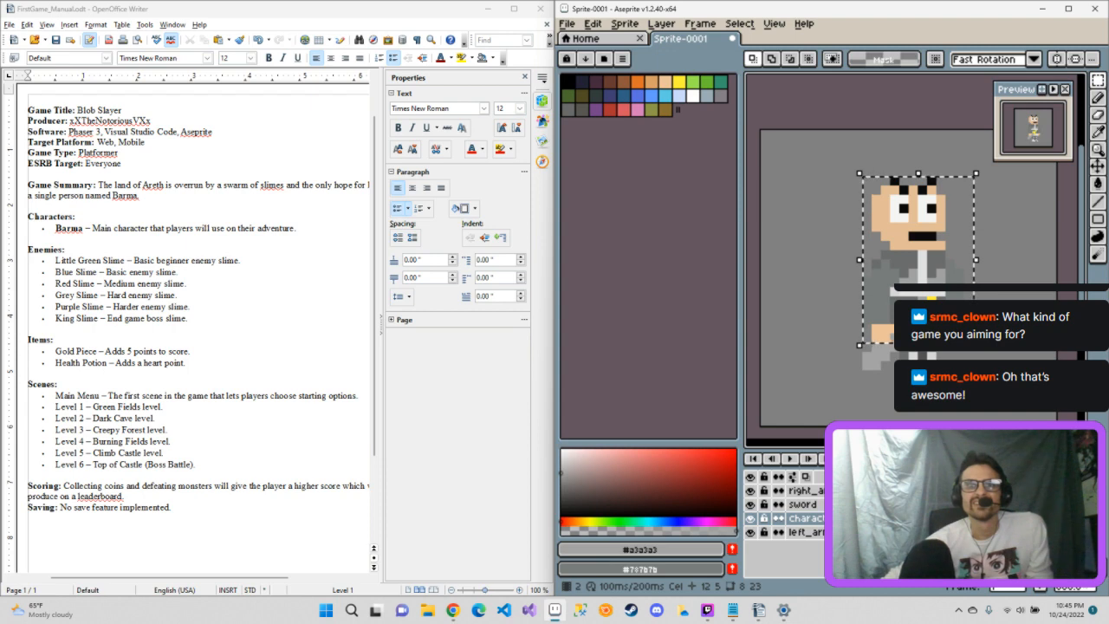
pyautogui.click(804, 532)
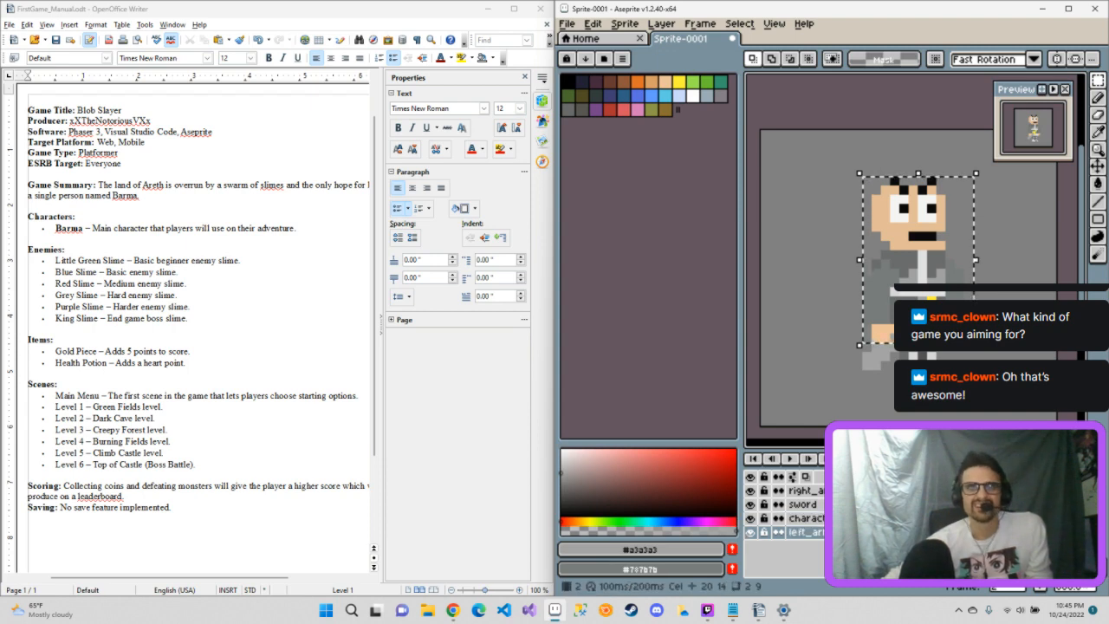
pyautogui.hotkey('ctrl', 'd')
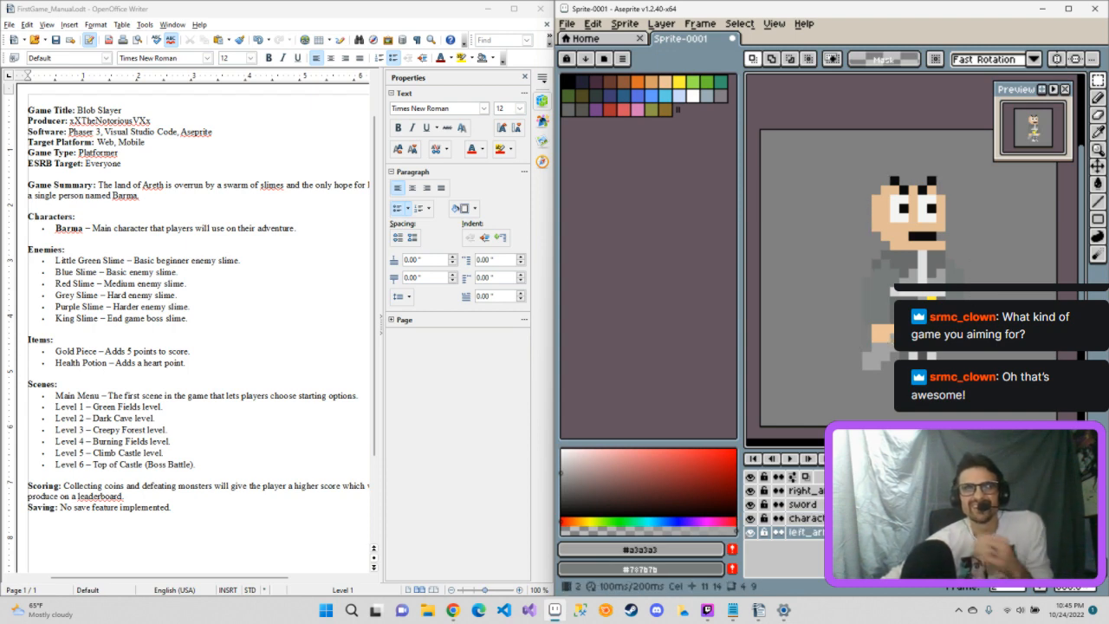
# Step: On the character layer, move a 15 by 20 pixel area around the head and torso one pixel lower in frame 2, compare both frames, and deselect
pyautogui.click(804, 518)
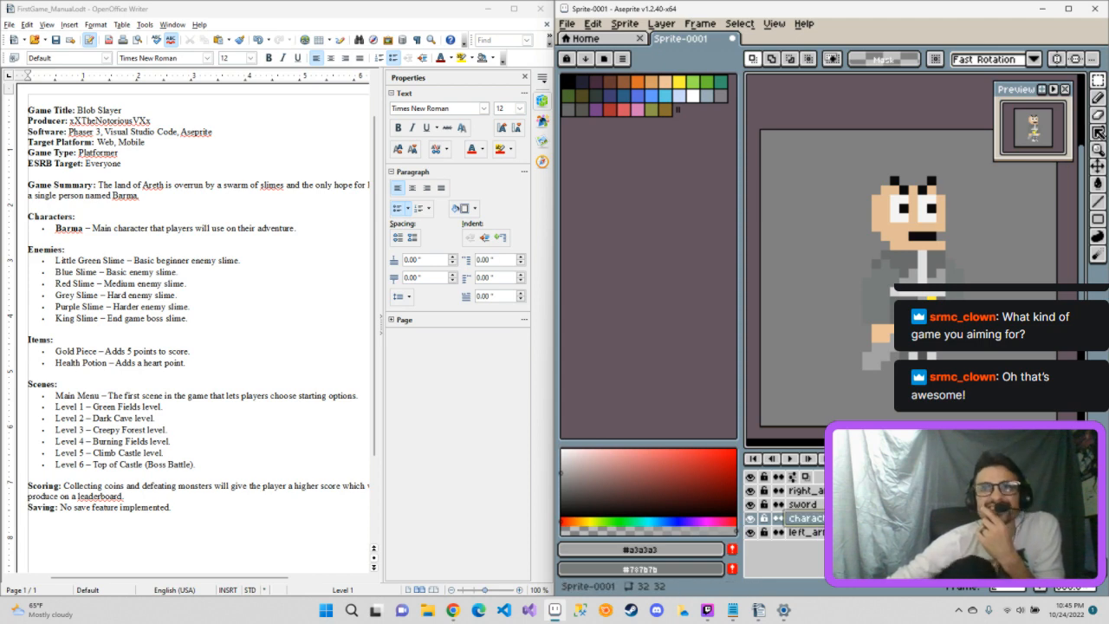
pyautogui.click(1097, 80)
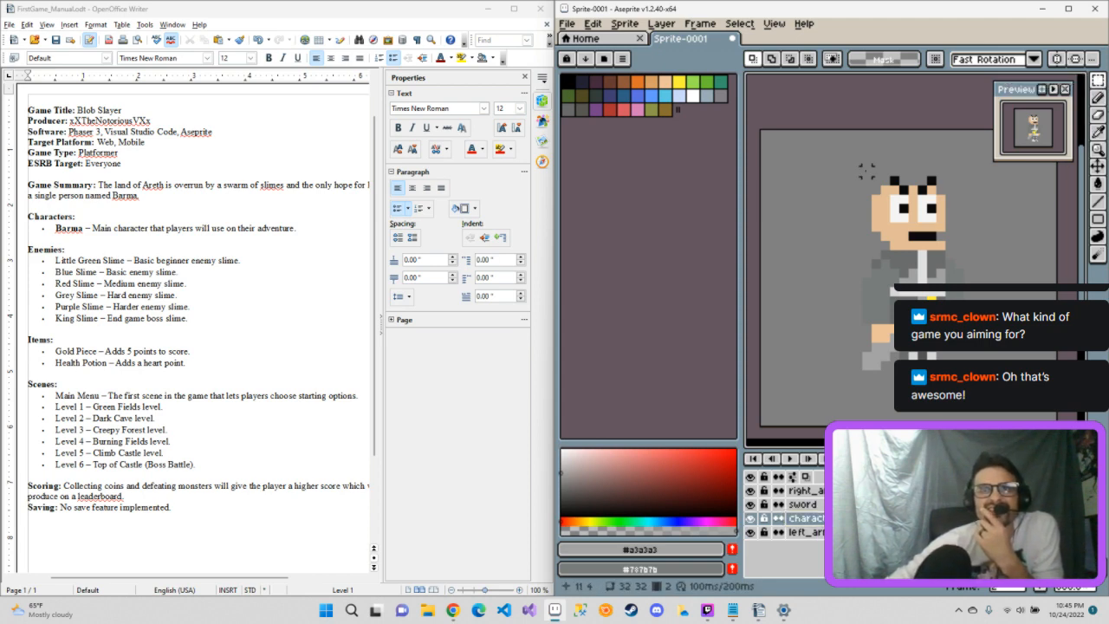
pyautogui.moveTo(855, 160); pyautogui.dragTo(992, 346)
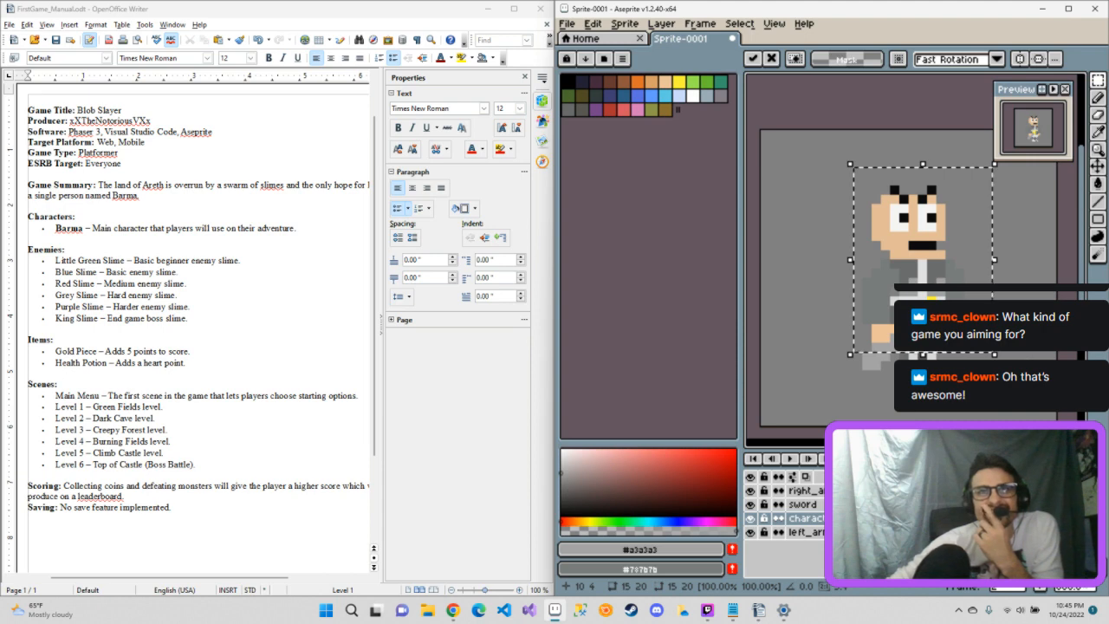
pyautogui.click(858, 477)
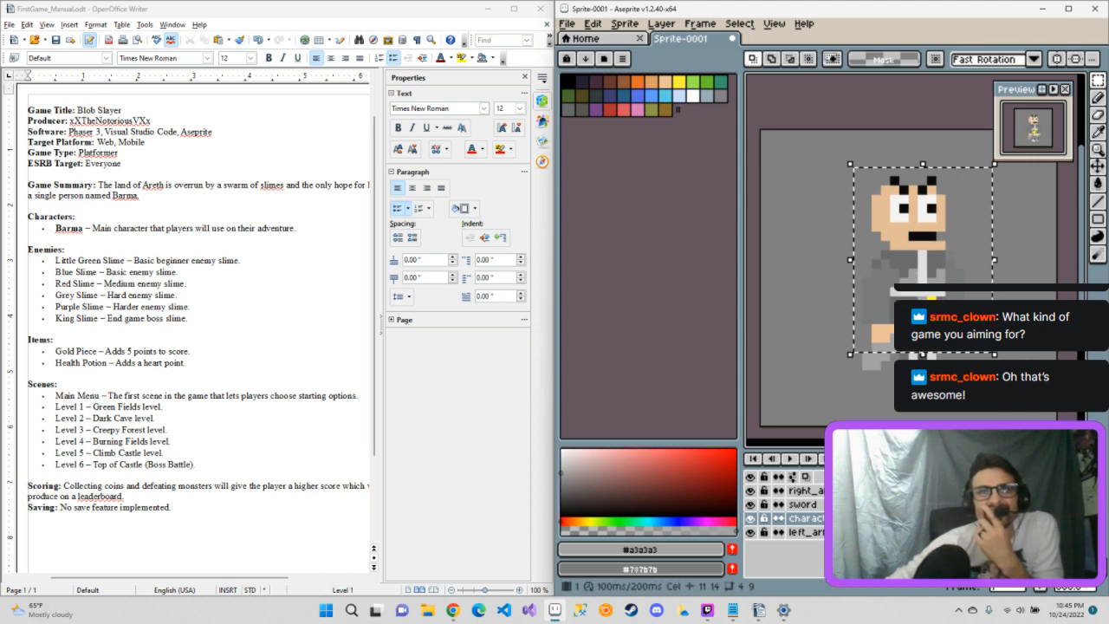
pyautogui.press('Right')
pyautogui.press('Left')
pyautogui.press('Right')
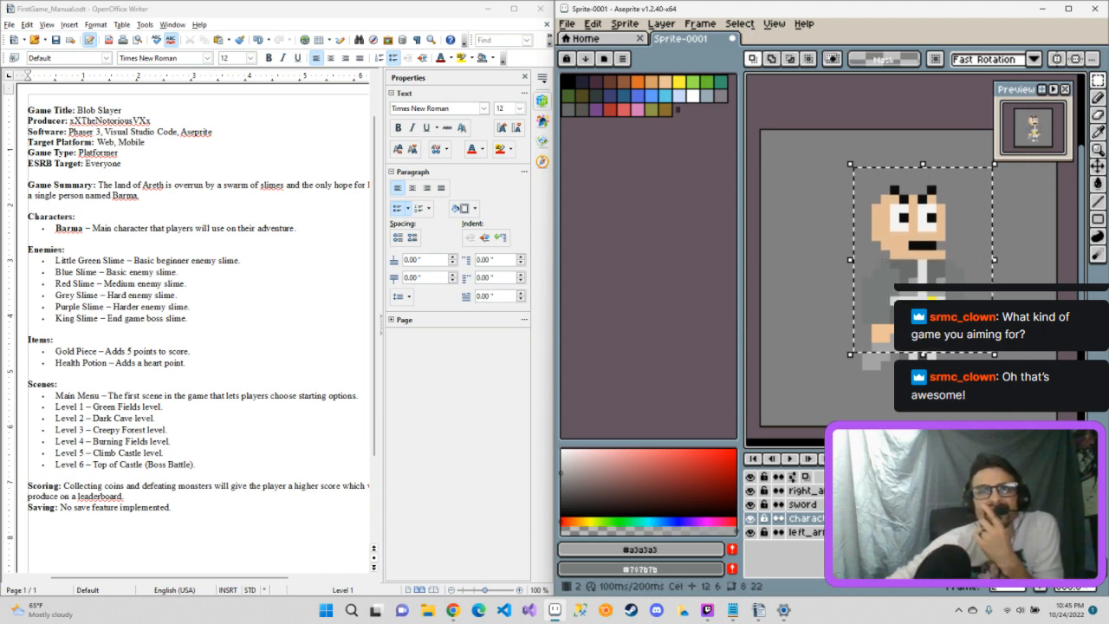
pyautogui.press('Left')
pyautogui.press('Right')
pyautogui.press('Left')
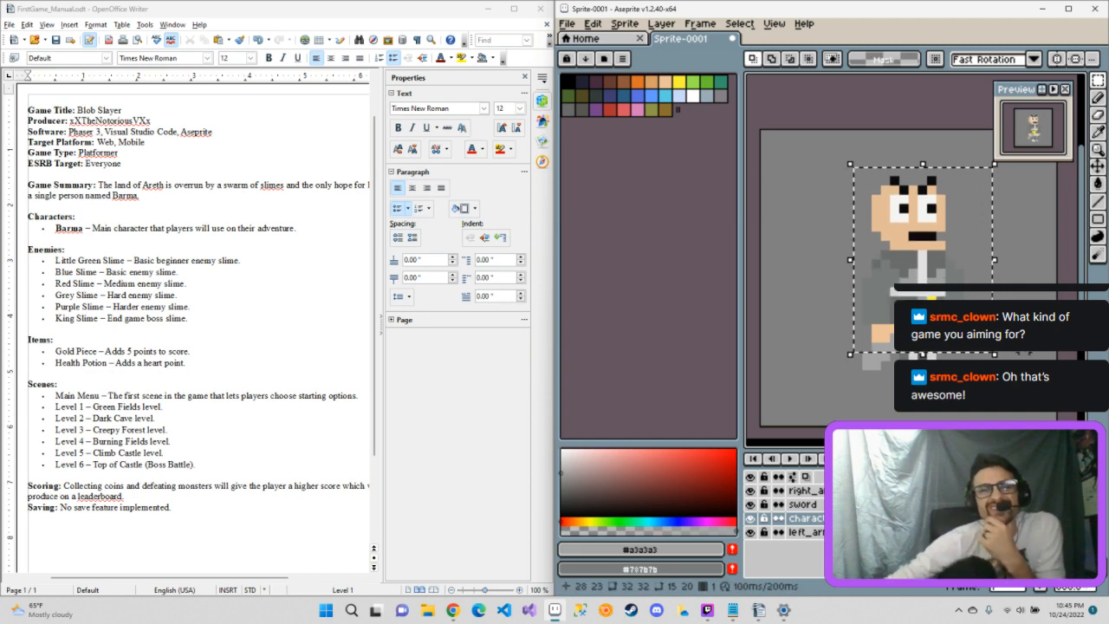
pyautogui.hotkey('ctrl', 'd')
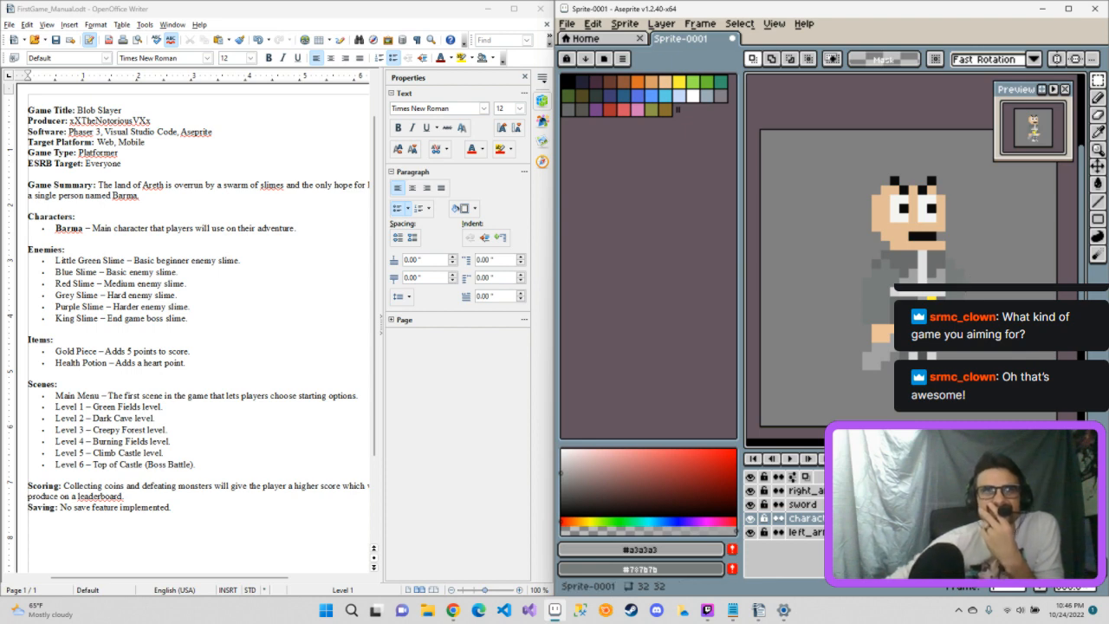
# Step: On the sword layer, move a 12 by 10 pixel area around the sword one pixel lower in frame 2, and play the animation
pyautogui.keyDown('ctrl'); pyautogui.click(870, 379); pyautogui.keyUp('ctrl')
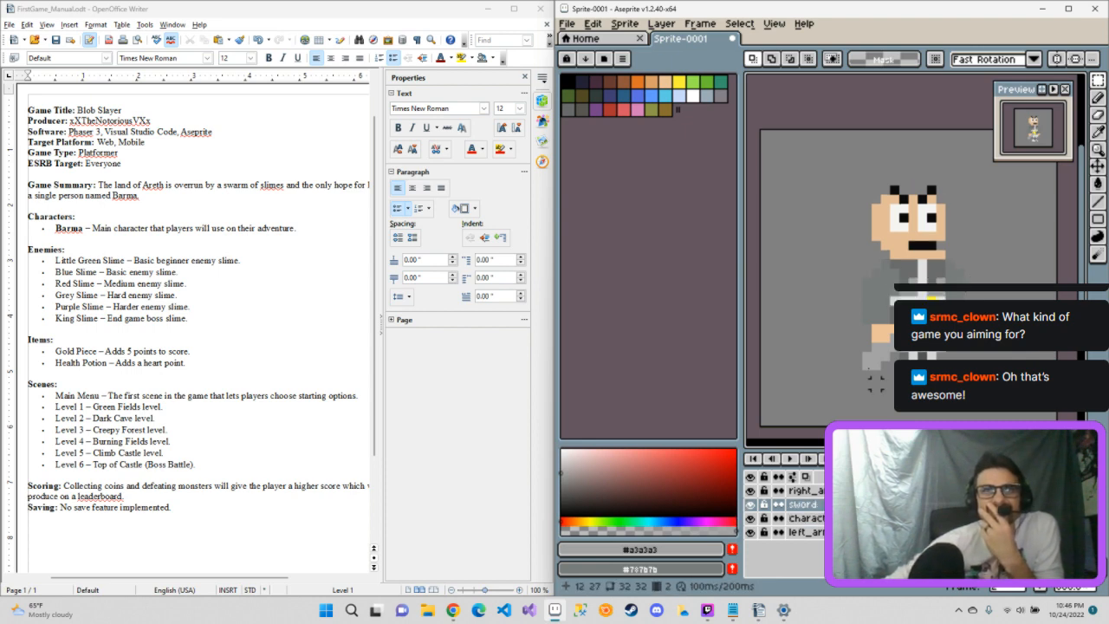
pyautogui.moveTo(847, 290); pyautogui.dragTo(948, 375)
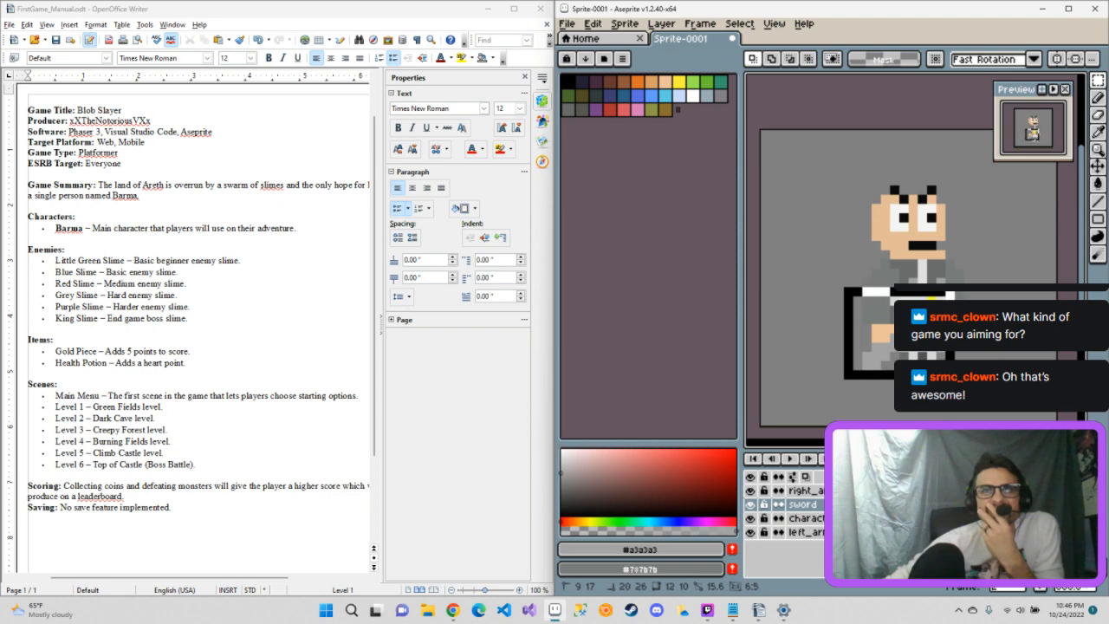
pyautogui.hotkey('ctrl', 't')
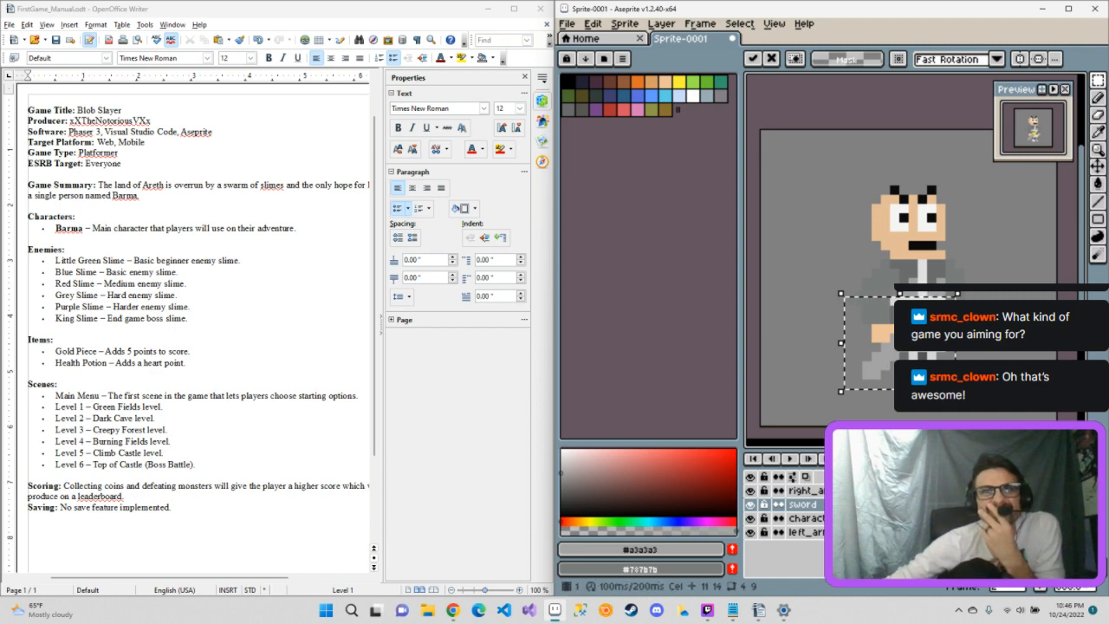
pyautogui.hotkey('ctrl', 'z')
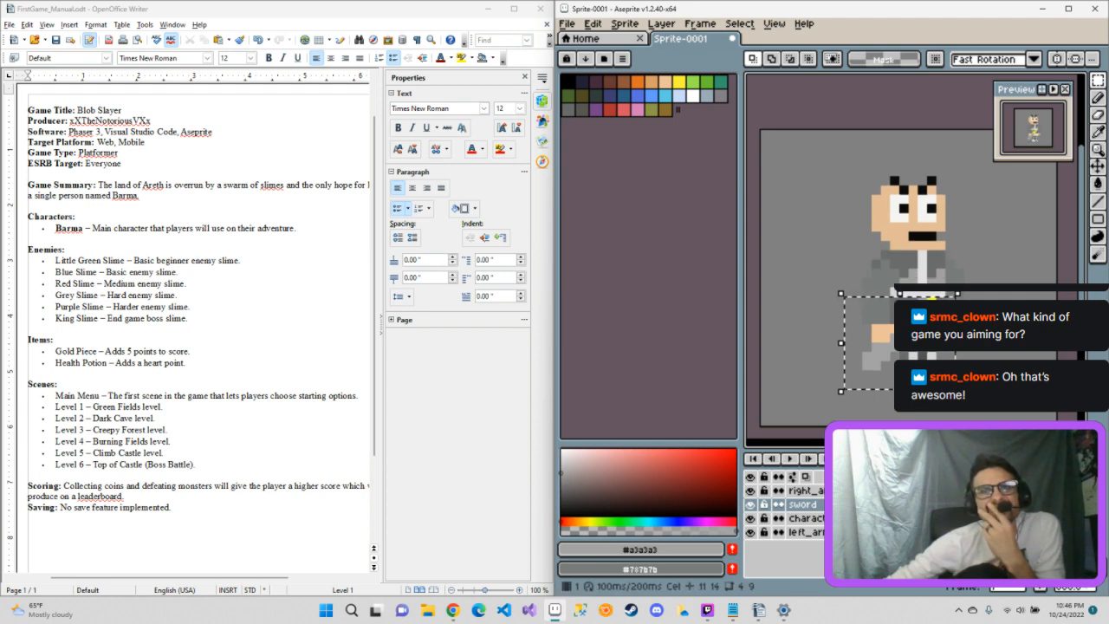
pyautogui.click(791, 460)
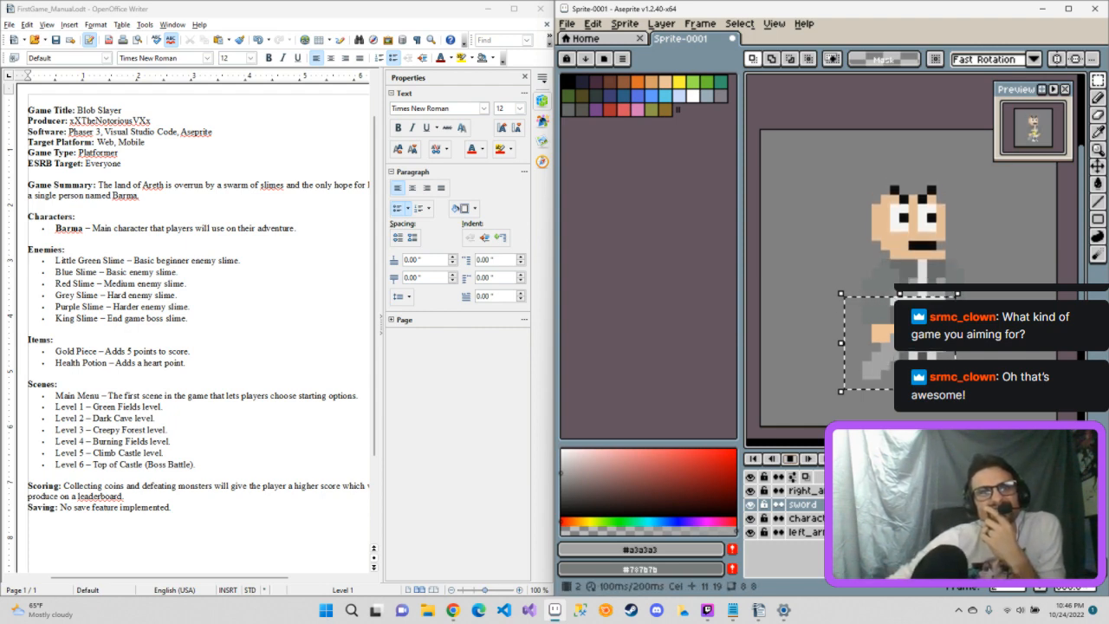
pyautogui.press('Return')
pyautogui.press('Return')
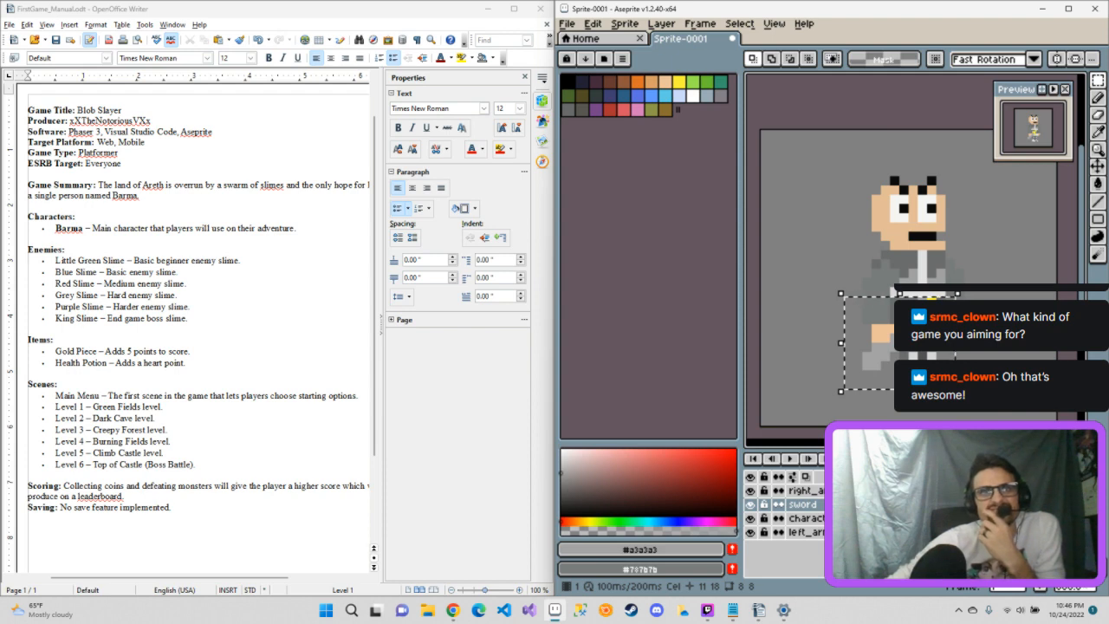
# Step: Set the duration of frame 1 and frame 2 to 1000 milliseconds each
pyautogui.press('p')
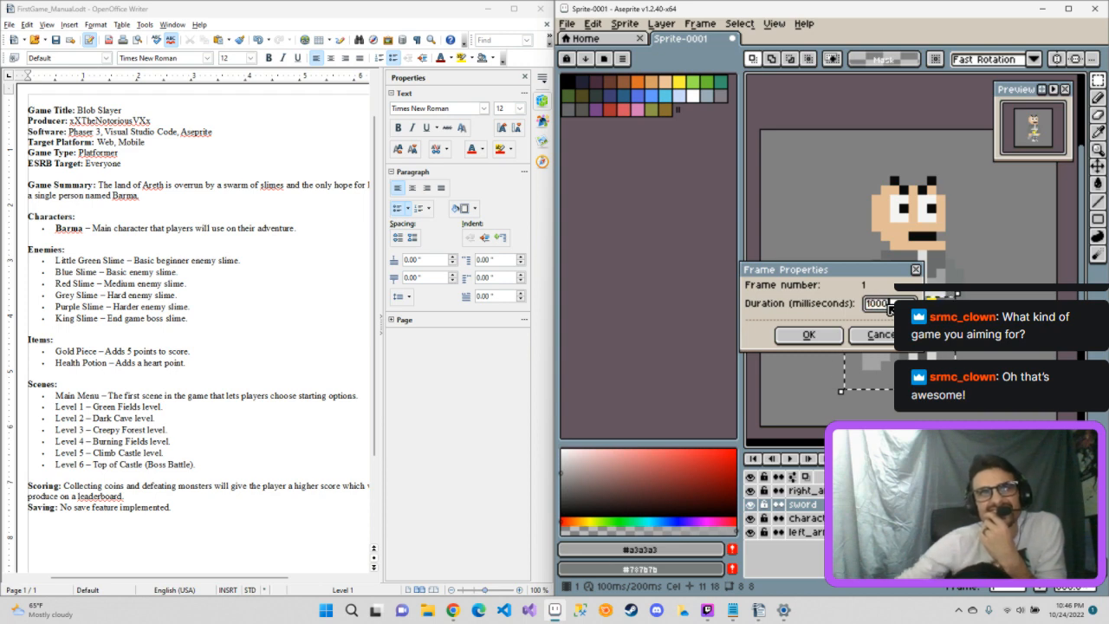
pyautogui.click(817, 338)
pyautogui.press('Right')
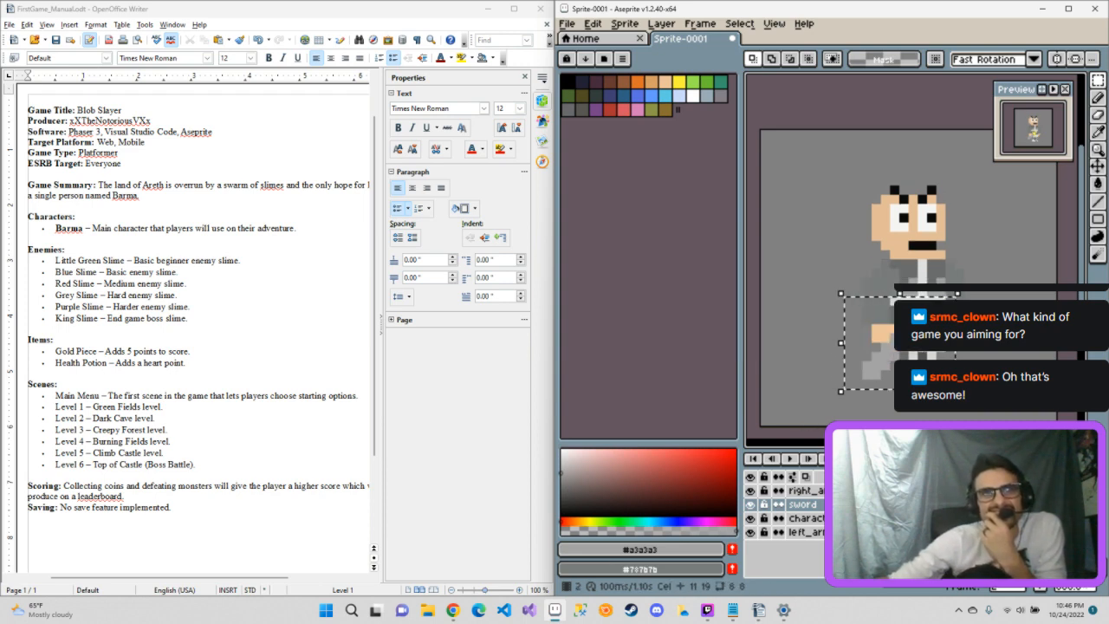
pyautogui.write('p')
pyautogui.write('10')
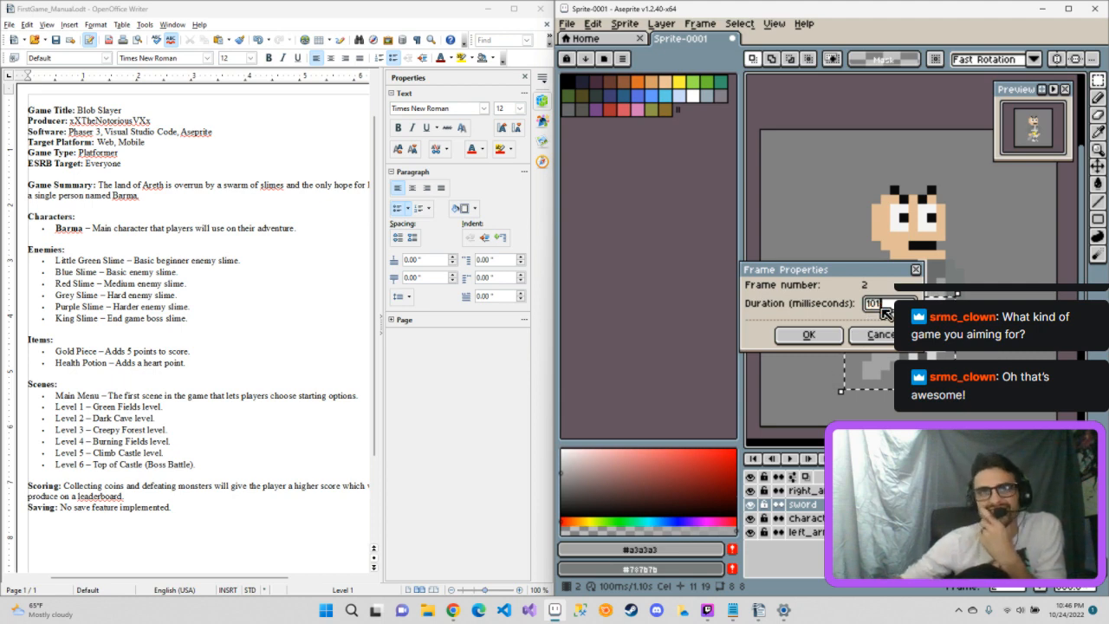
pyautogui.press('BackSpace')
pyautogui.press('BackSpace')
pyautogui.press('BackSpace')
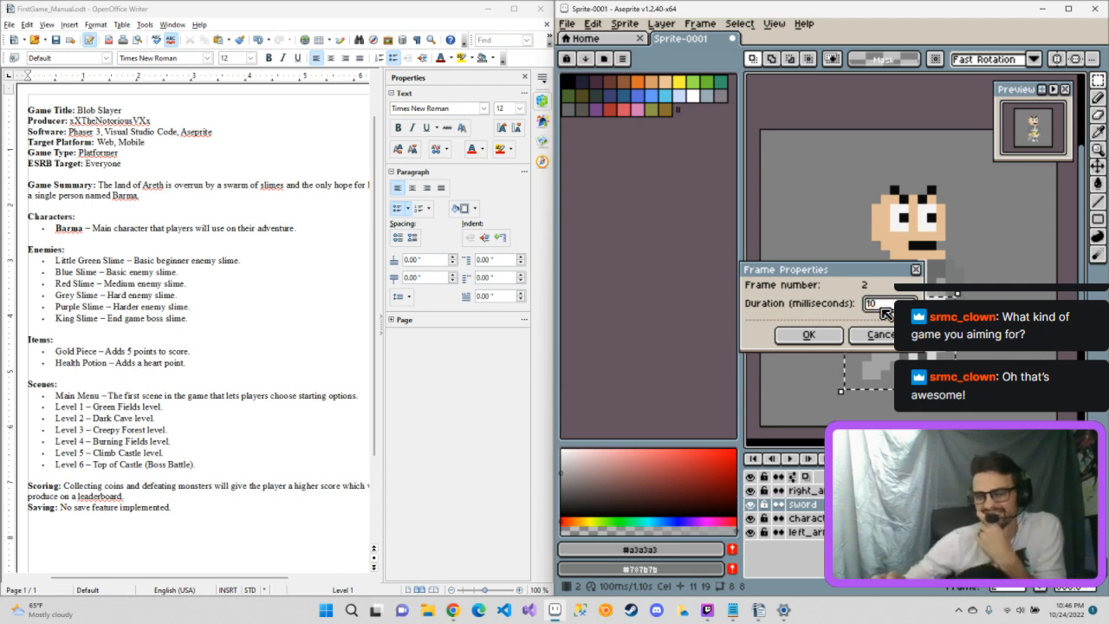
pyautogui.write('00')
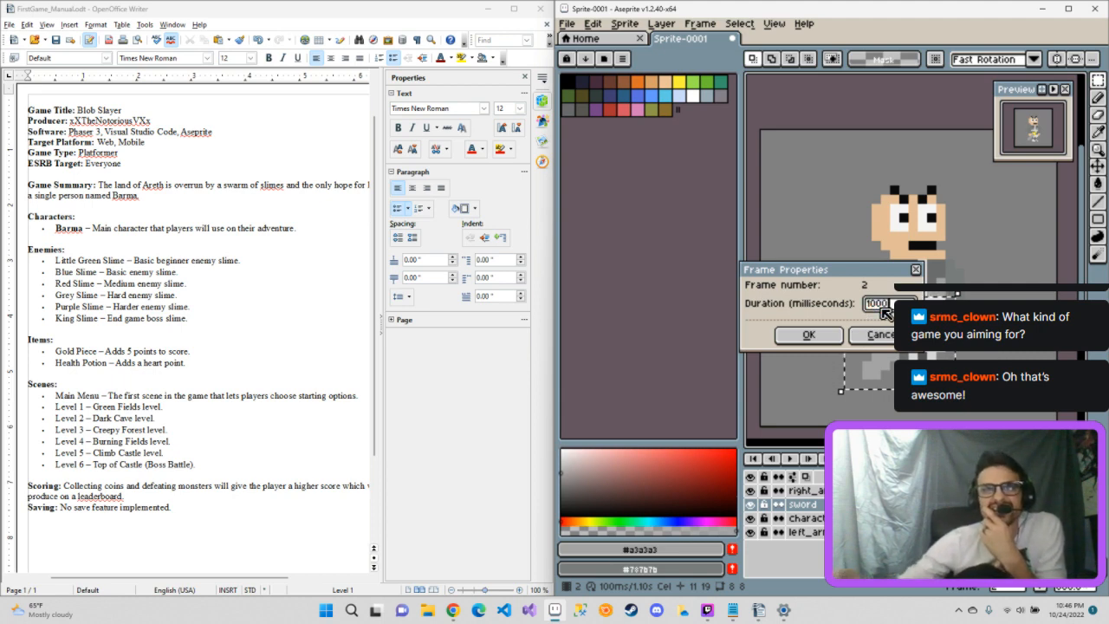
pyautogui.click(809, 343)
# Step: Play back the two-frame animation at the slower timing and clear the selection
pyautogui.click(803, 459)
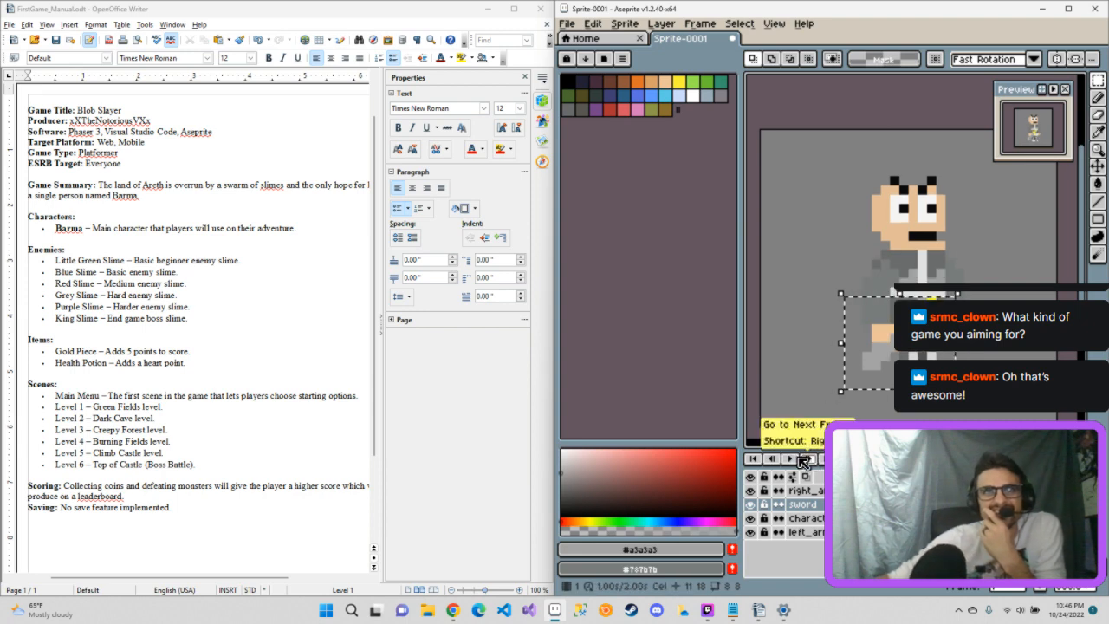
pyautogui.click(792, 460)
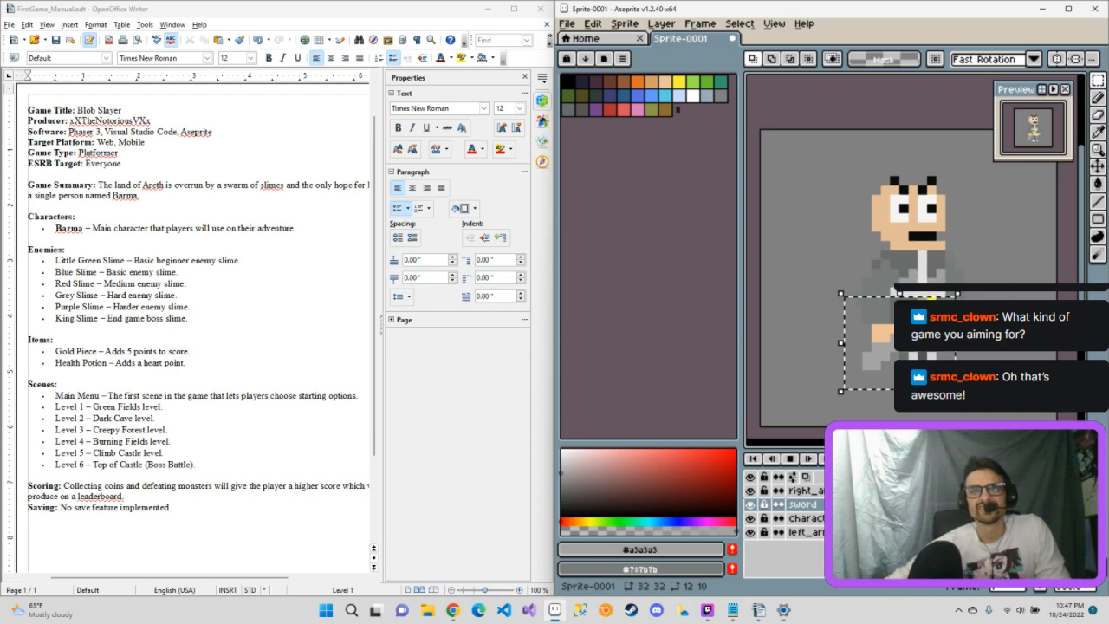
pyautogui.click(789, 458)
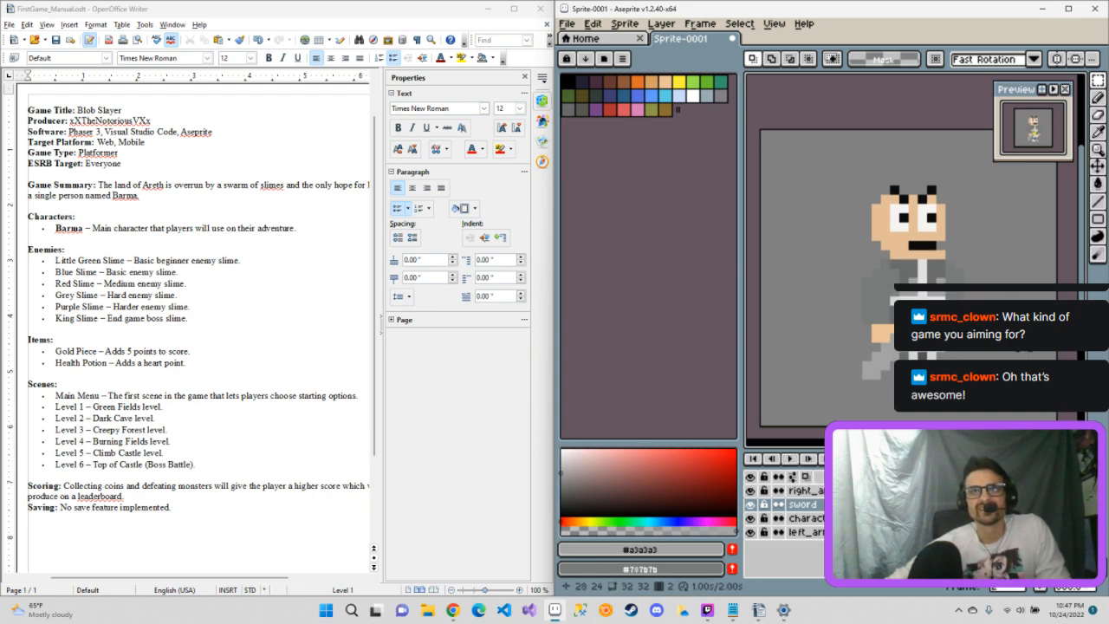
pyautogui.click(789, 458)
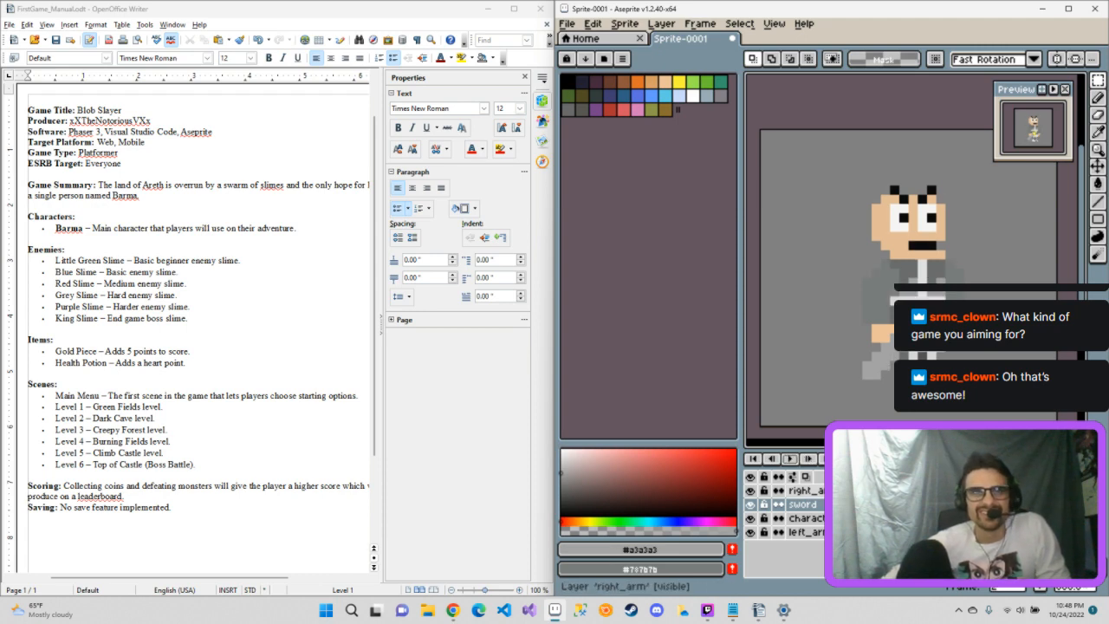
# Step: On the right_arm layer in frame 2, select a 7 by 6 pixel area around the forearm and hand and move it one pixel up
pyautogui.click(878, 490)
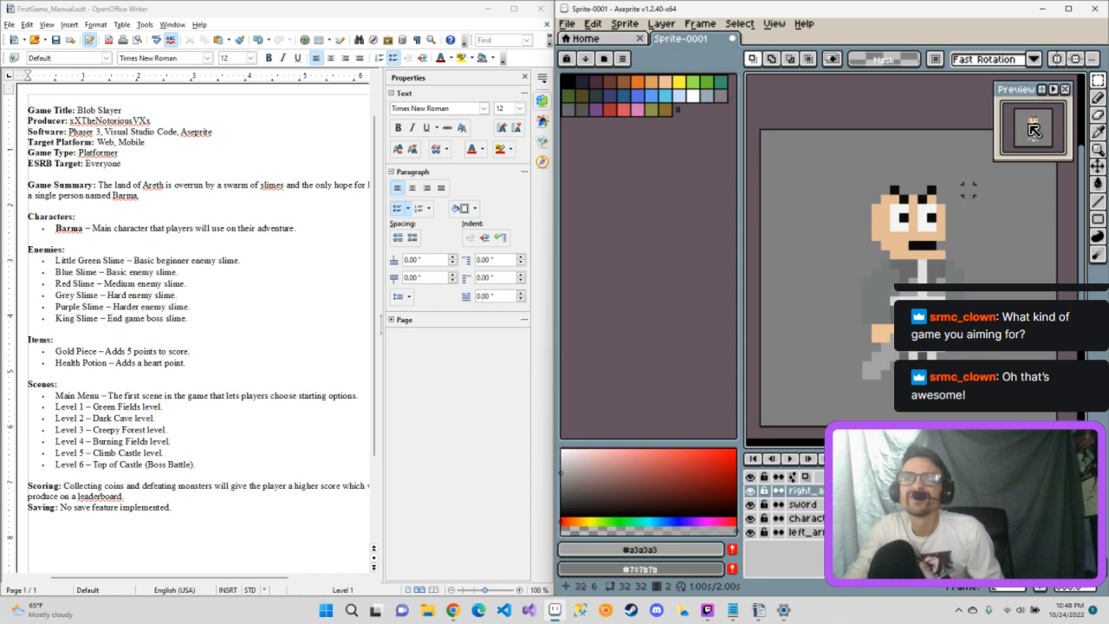
pyautogui.moveTo(856, 295); pyautogui.dragTo(920, 354)
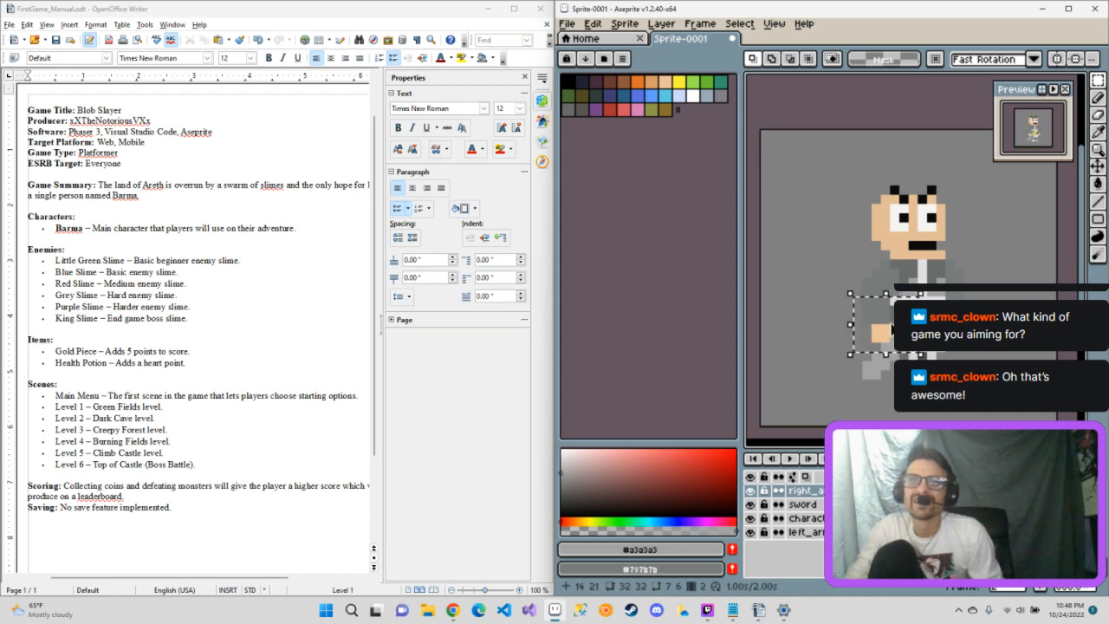
pyautogui.click(888, 325)
pyautogui.moveTo(885, 323); pyautogui.dragTo(886, 319)
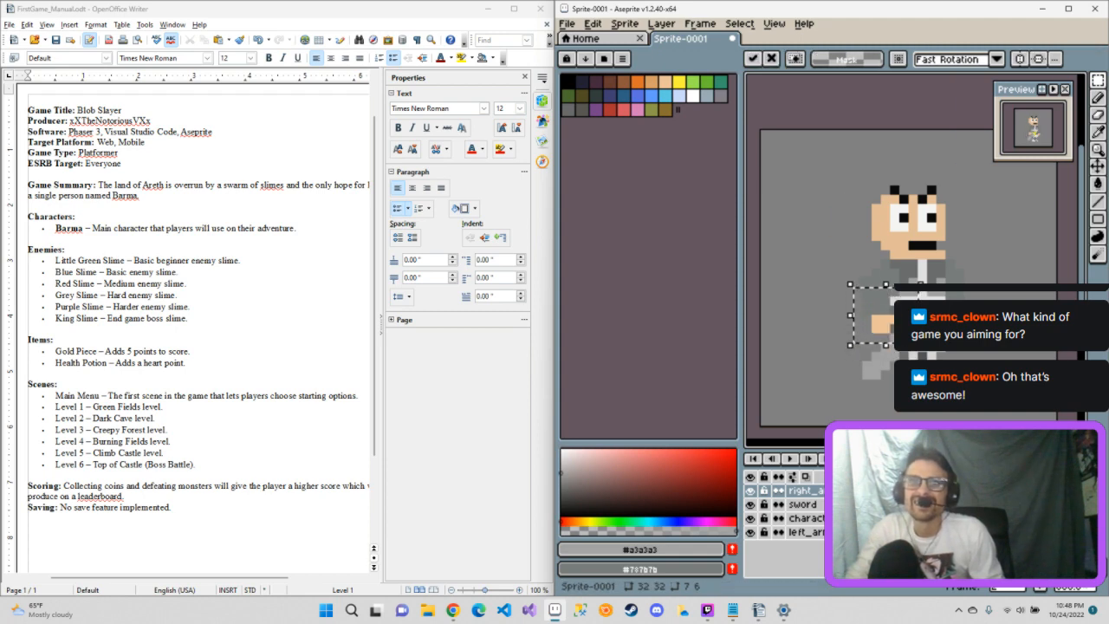
# Step: On the left_arm layer, move a 6 by 8 pixel area around the arm one pixel up in frame 2, deselect, and play the animation
pyautogui.click(804, 532)
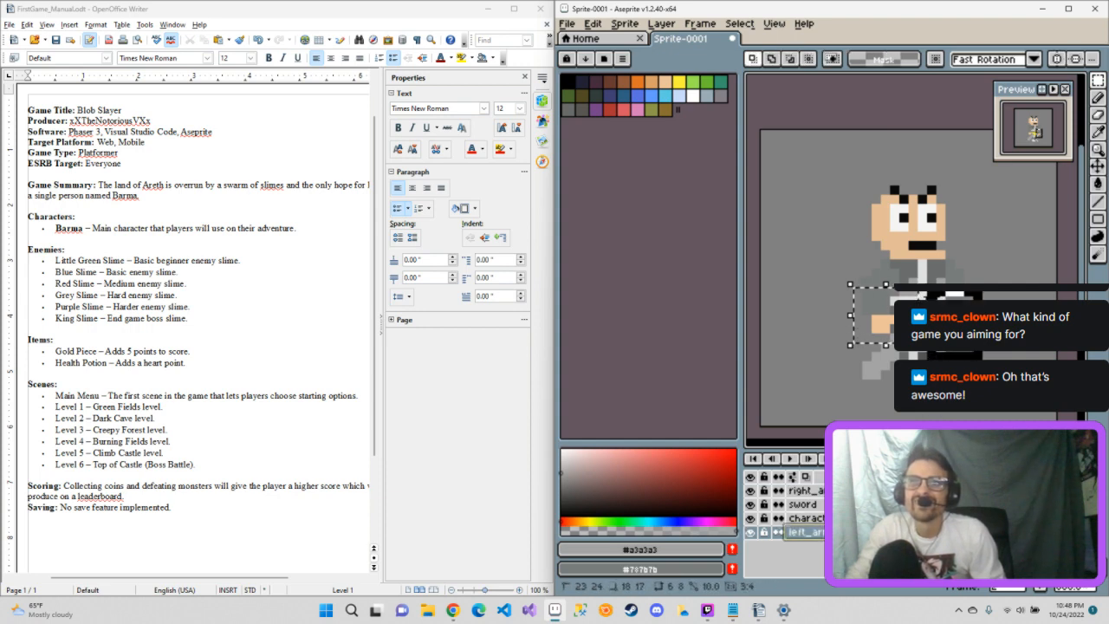
pyautogui.hotkey('ctrl', 'd')
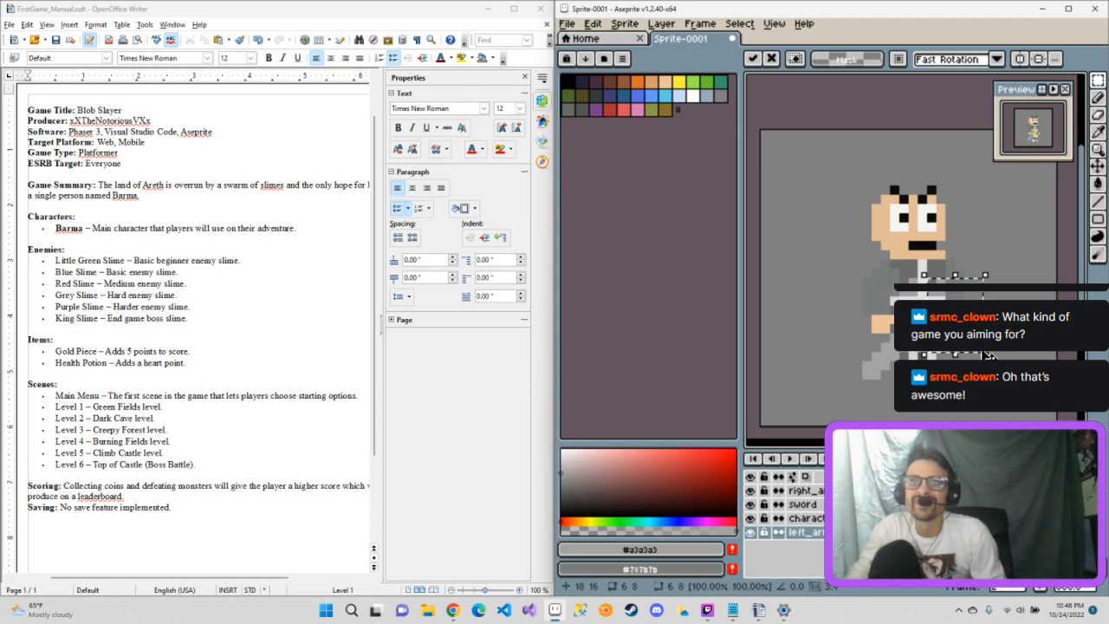
pyautogui.hotkey('ctrl', 'd')
pyautogui.press('Left')
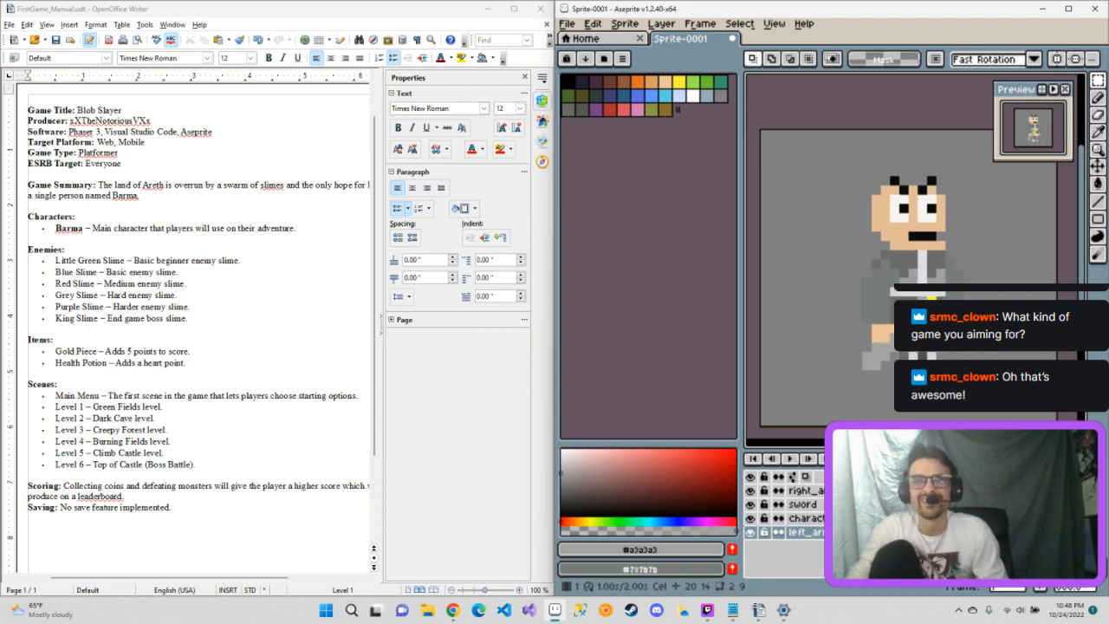
pyautogui.click(789, 459)
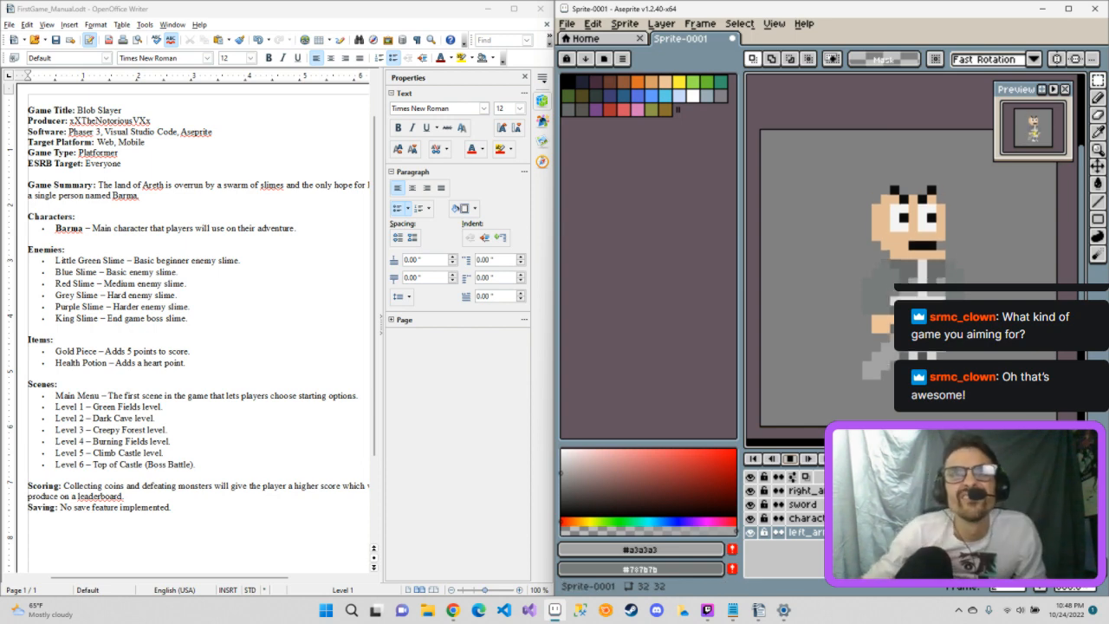
pyautogui.click(793, 460)
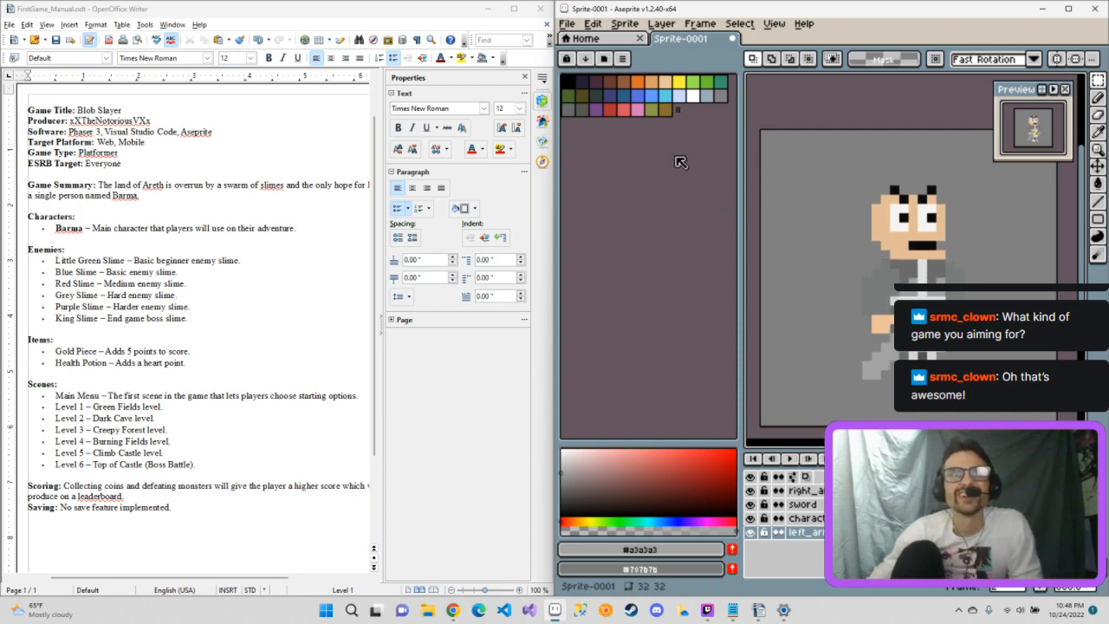
# Step: On the right_arm layer in frame 2, paint a dark grey pixel of 36% brightness at the sleeve's inner edge, then play the animation
pyautogui.click(581, 110)
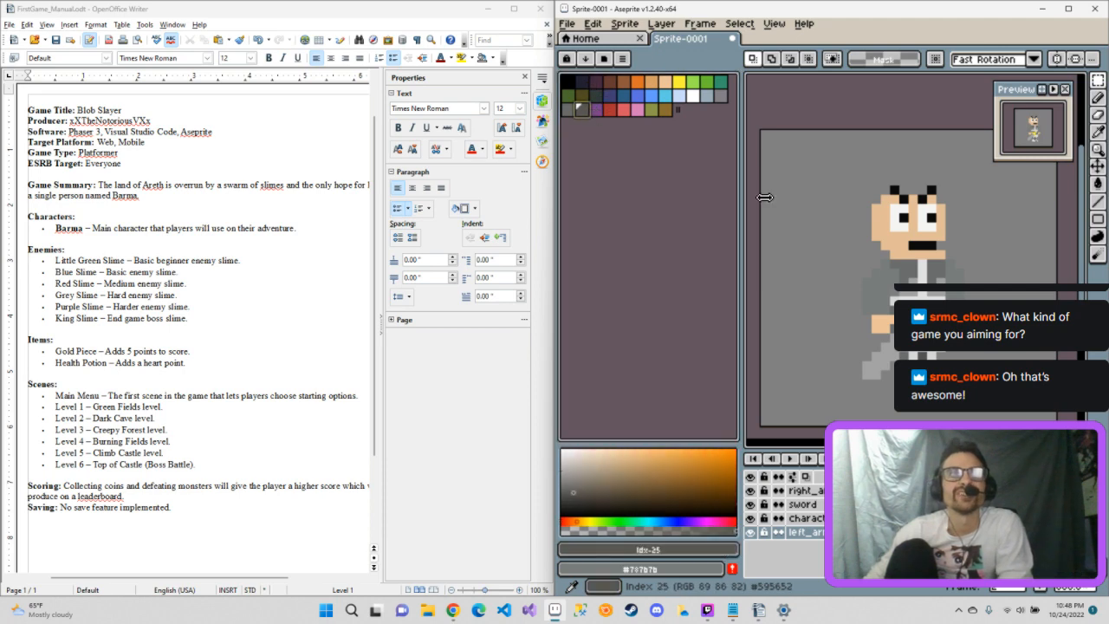
pyautogui.click(721, 97)
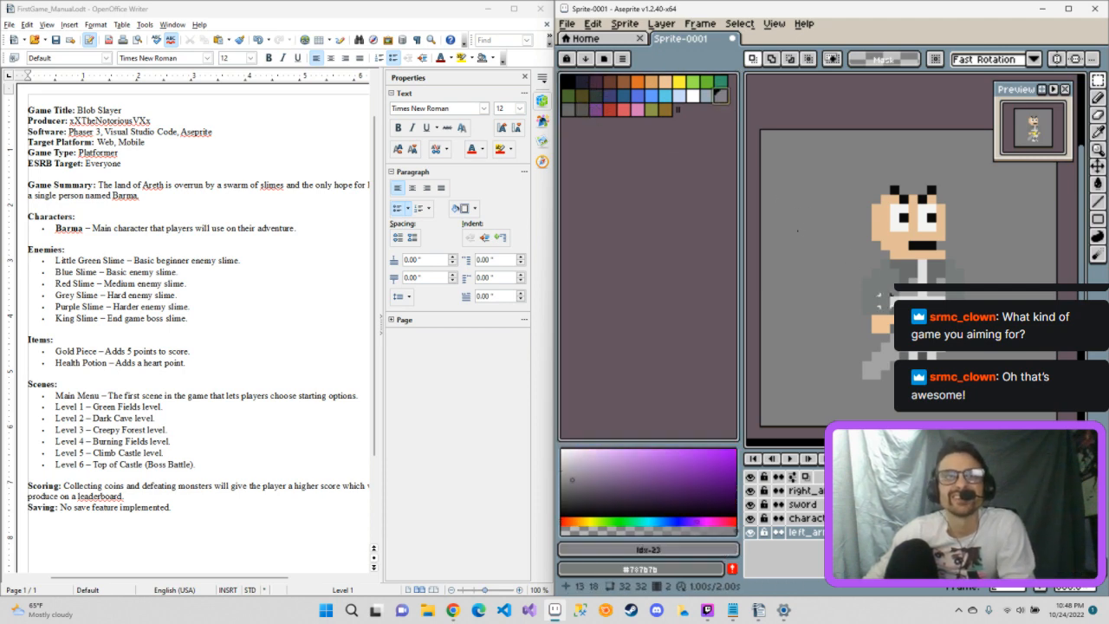
pyautogui.click(568, 110)
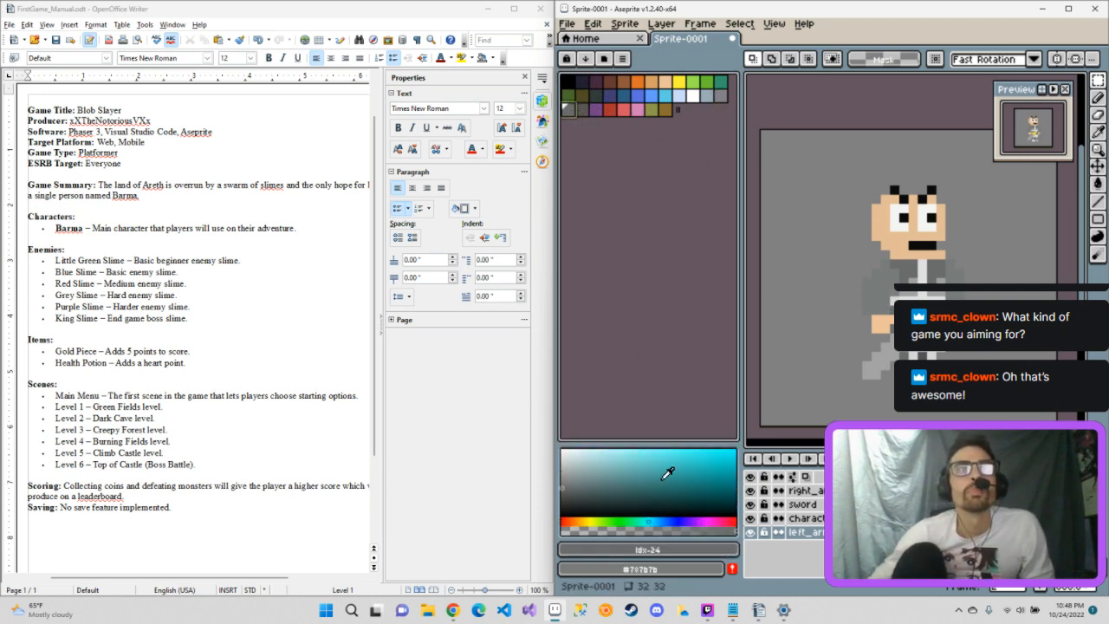
pyautogui.click(566, 476)
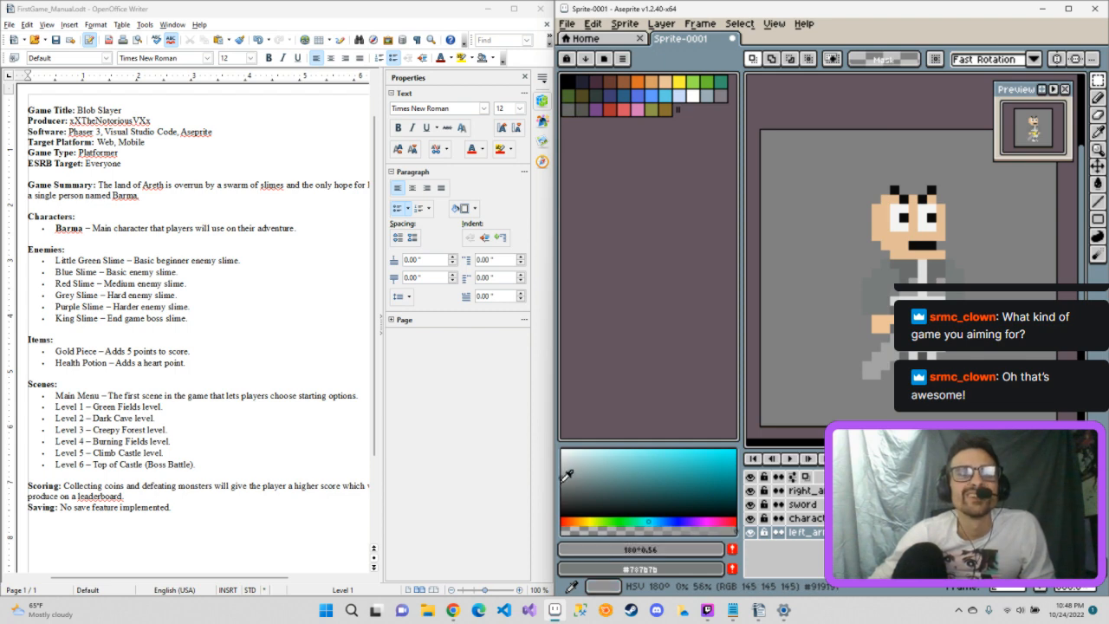
pyautogui.click(562, 482)
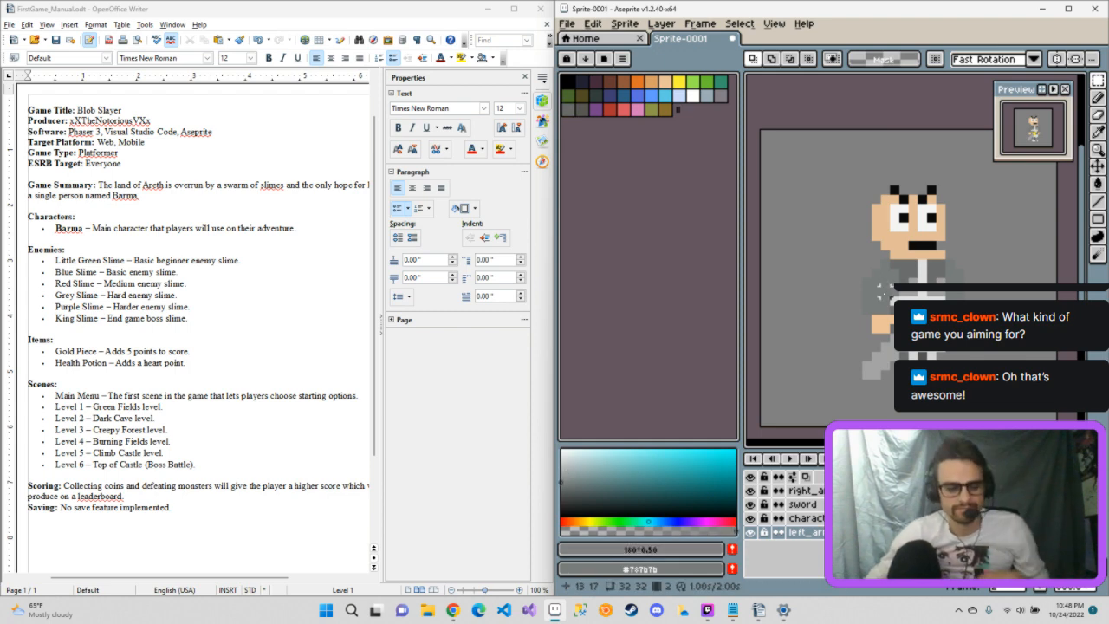
pyautogui.press('b')
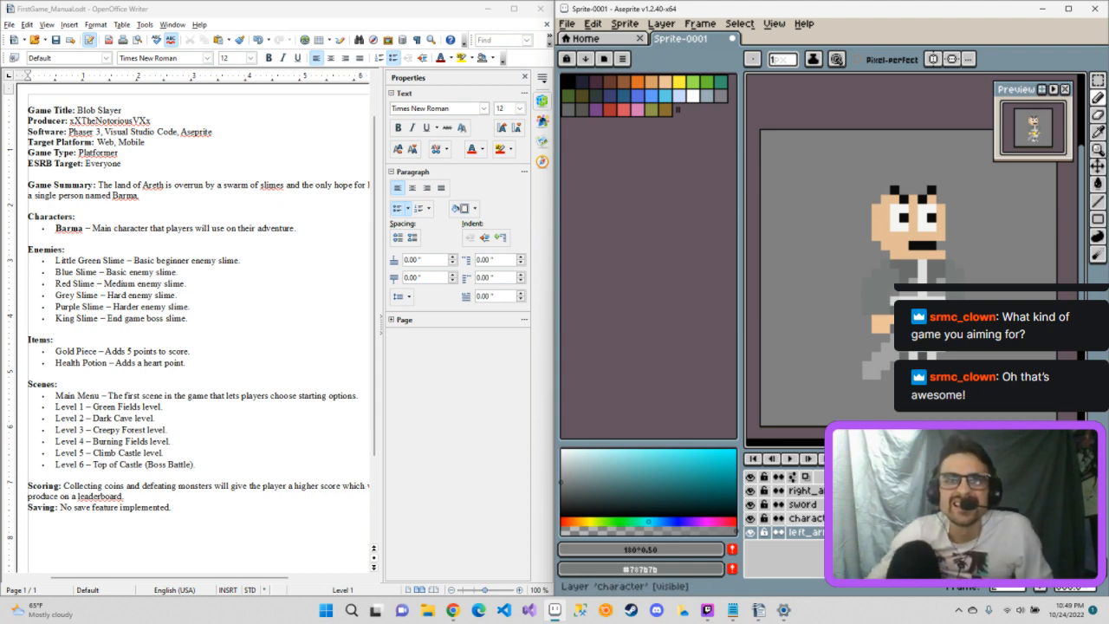
pyautogui.click(801, 490)
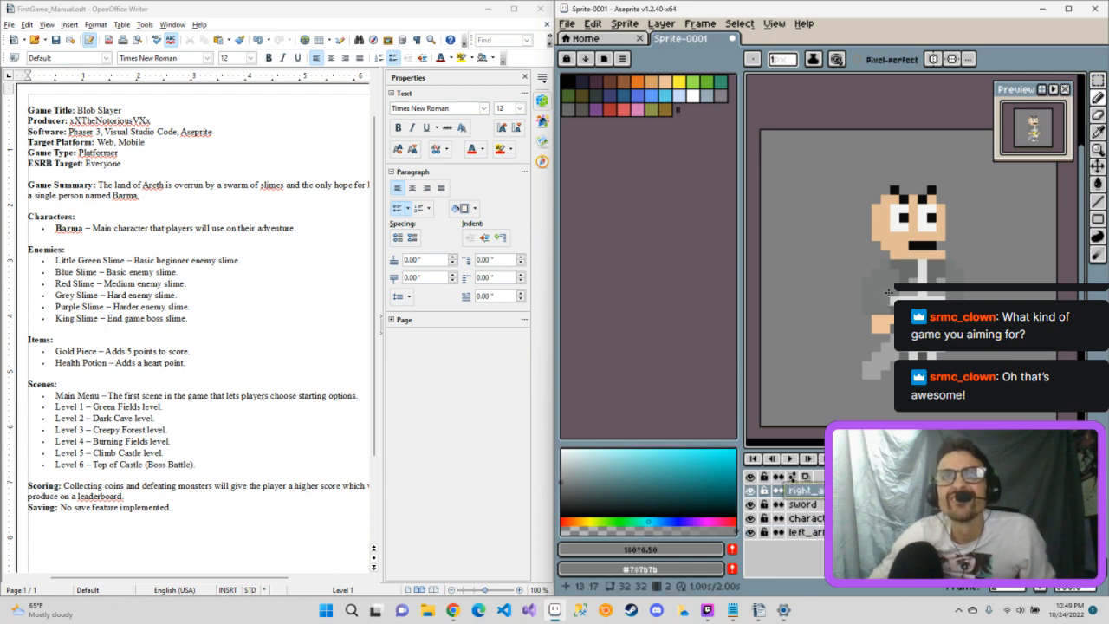
pyautogui.moveTo(565, 480); pyautogui.dragTo(562, 492)
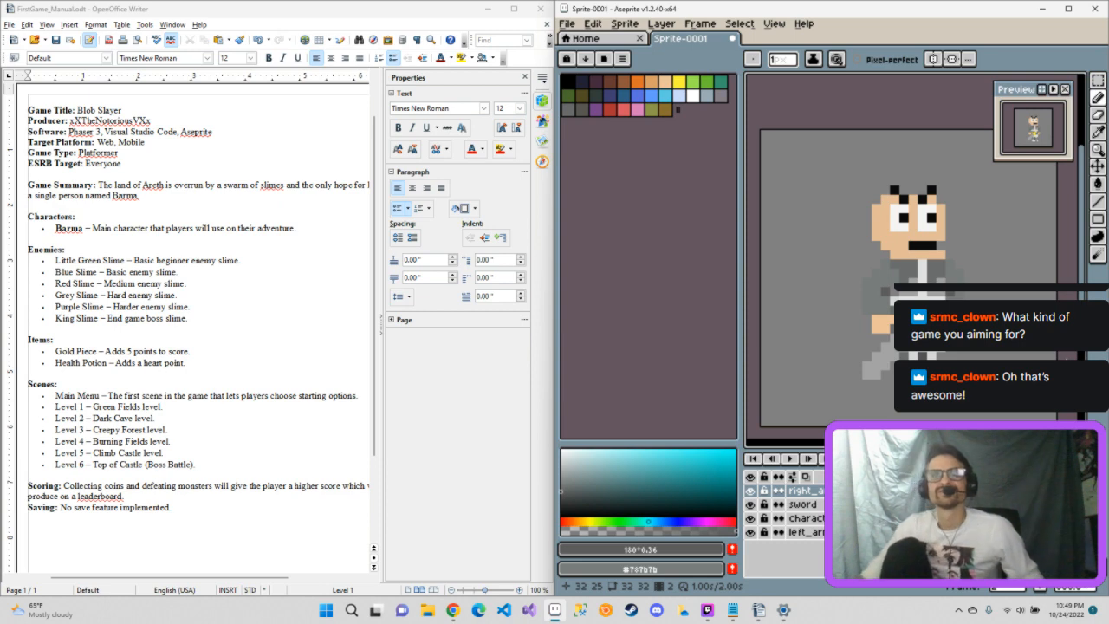
pyautogui.click(790, 459)
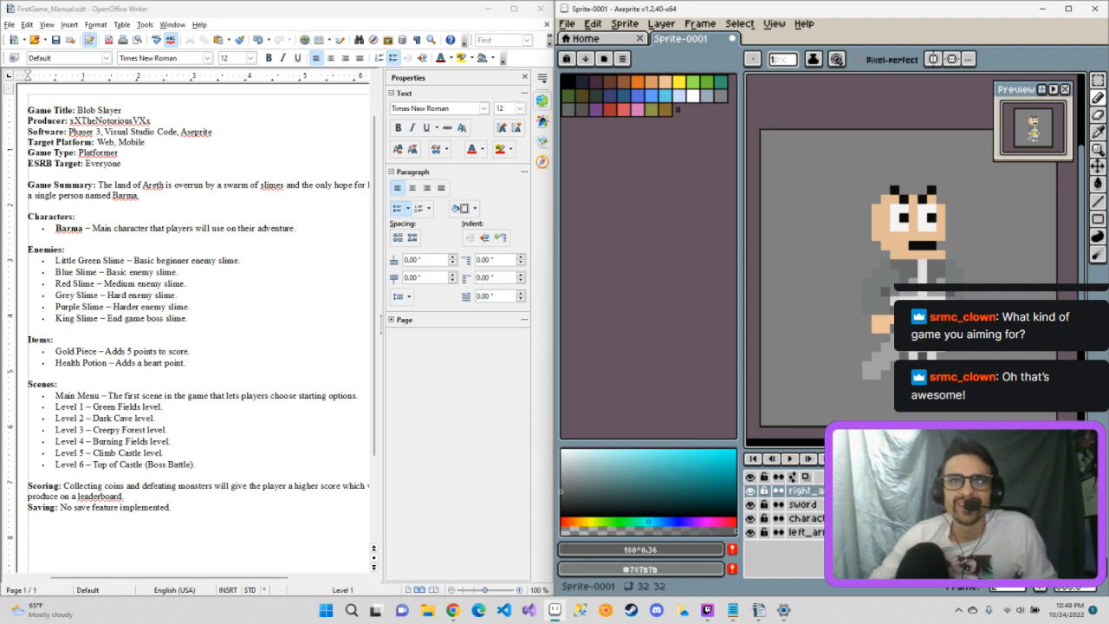
# Step: On the character layer in frame 2, select a 15 by 10 pixel area around the head, move it one pixel down and play the animation
pyautogui.click(805, 518)
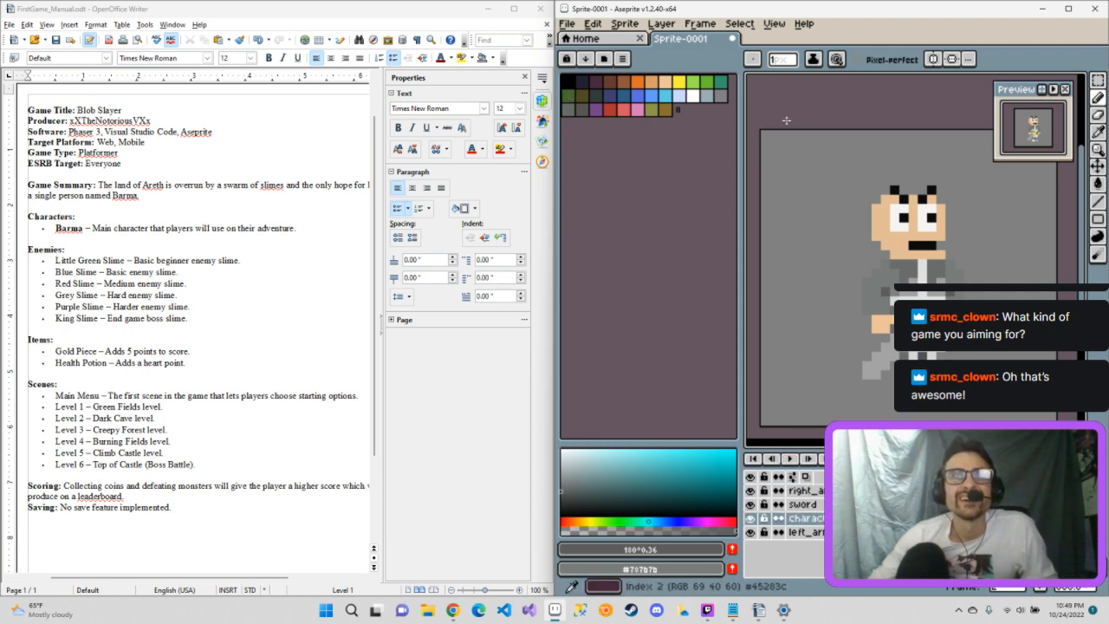
pyautogui.click(1098, 81)
pyautogui.moveTo(847, 169); pyautogui.dragTo(982, 258)
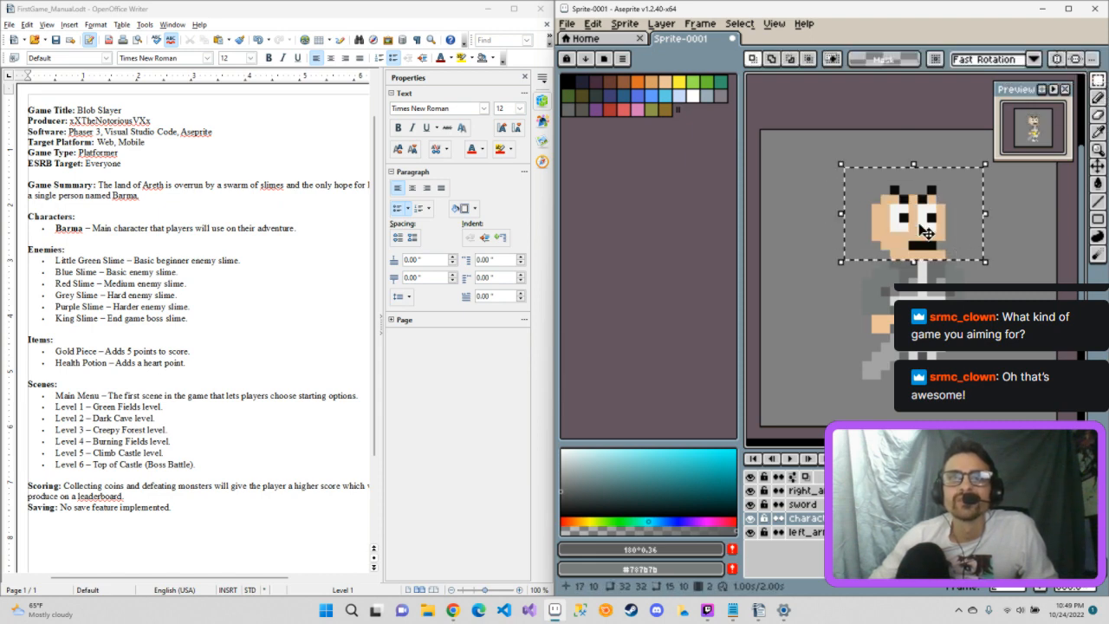
pyautogui.click(926, 238)
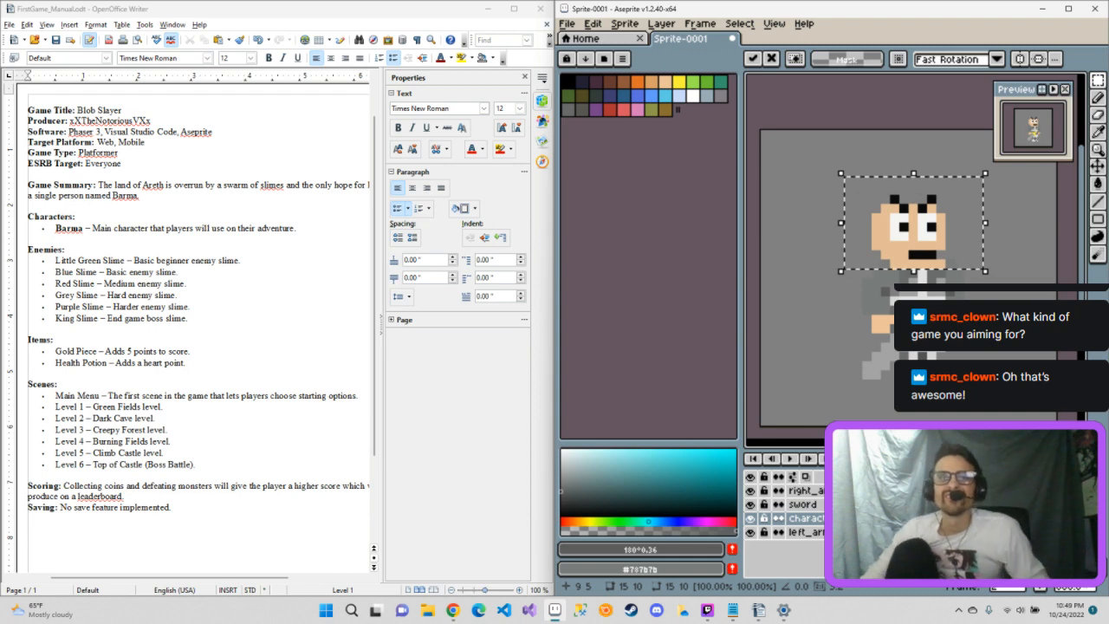
pyautogui.click(790, 458)
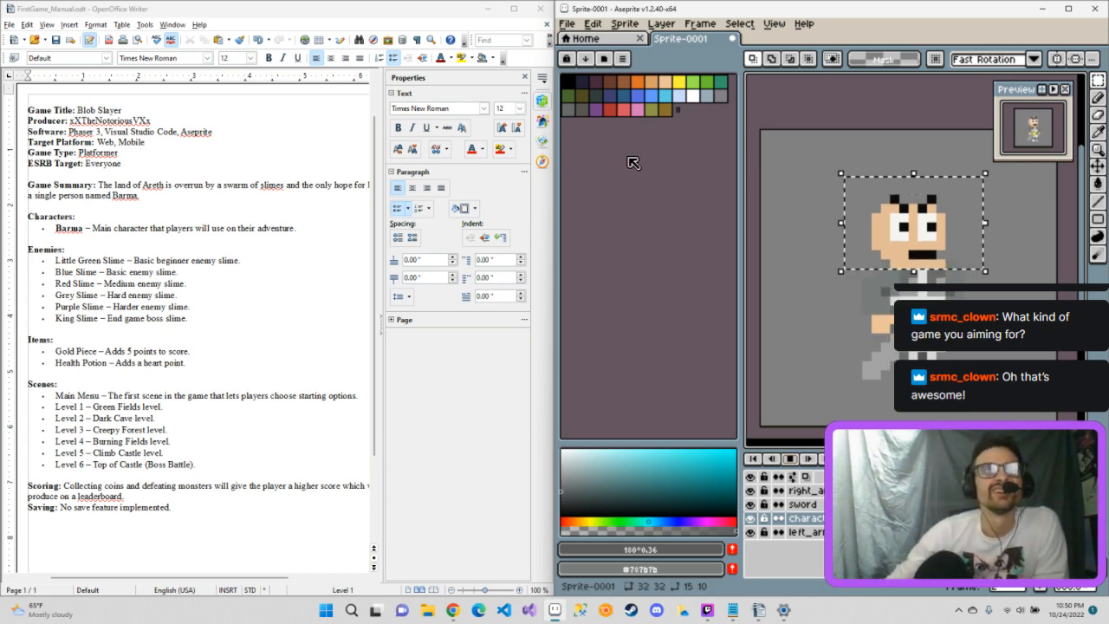
# Step: Cover the top pixel row of both eyes with skin colour Idx-7 in frame 2 and frame 1, and play the animation
pyautogui.click(665, 81)
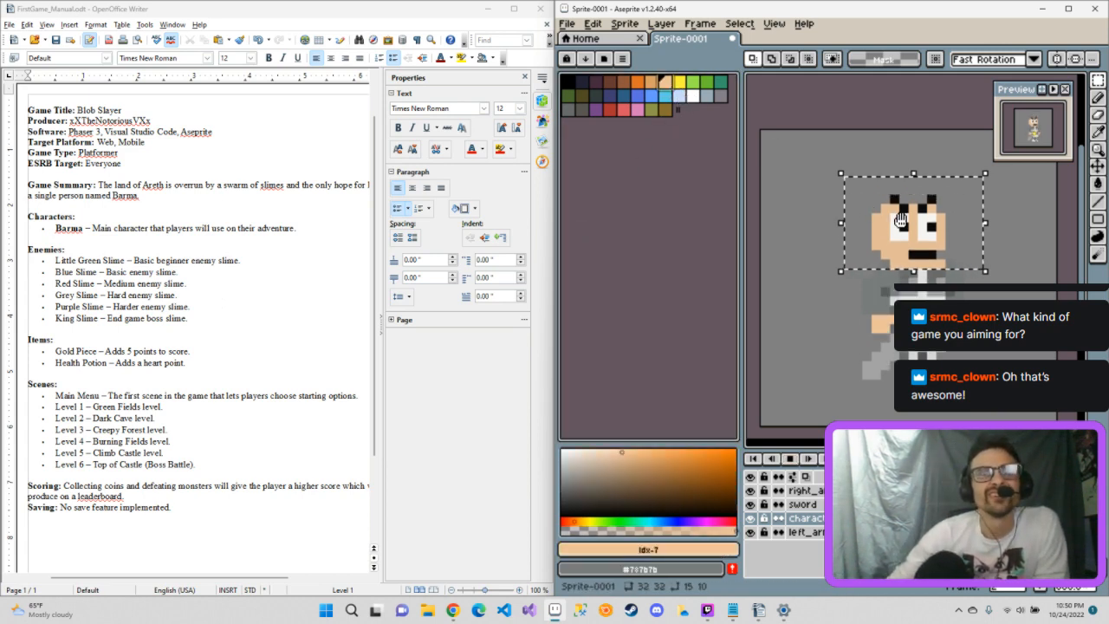
pyautogui.click(787, 460)
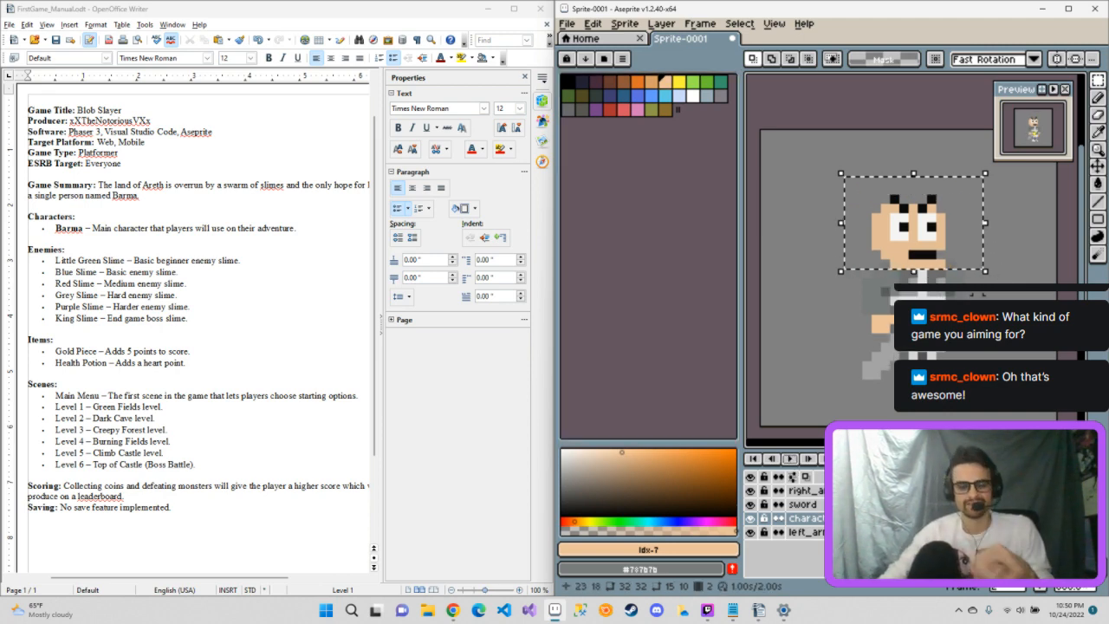
pyautogui.click(977, 299)
pyautogui.press('b')
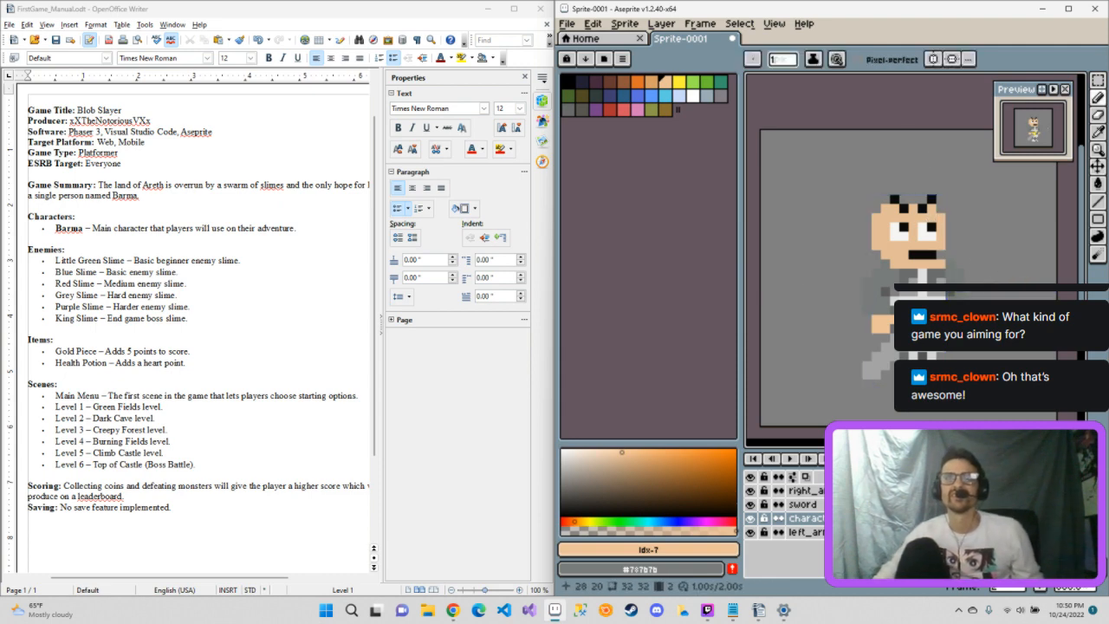
pyautogui.click(789, 458)
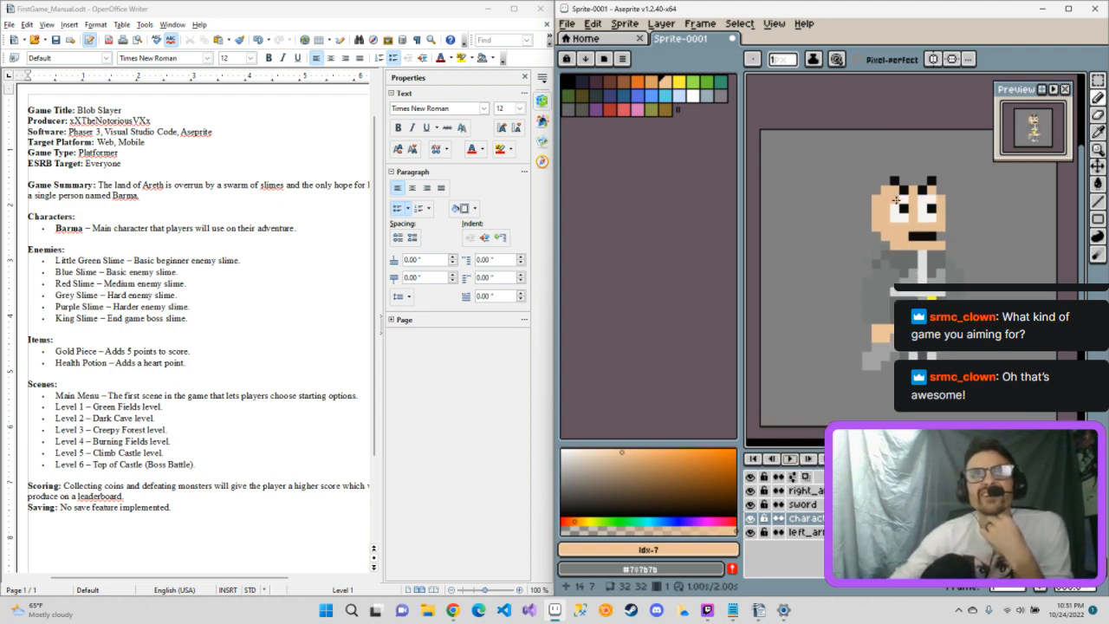
pyautogui.moveTo(895, 199); pyautogui.dragTo(932, 200)
pyautogui.click(791, 459)
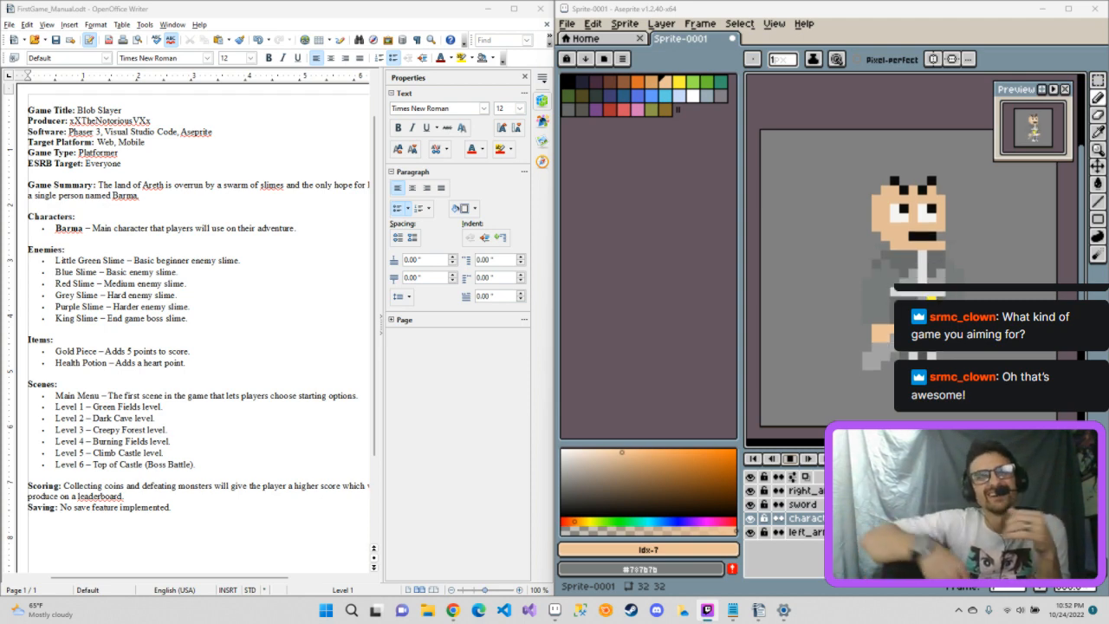
# Step: Extend both pupils down by one pixel in black Idx-0 in frames 1 and 2, and play the animation
pyautogui.click(570, 82)
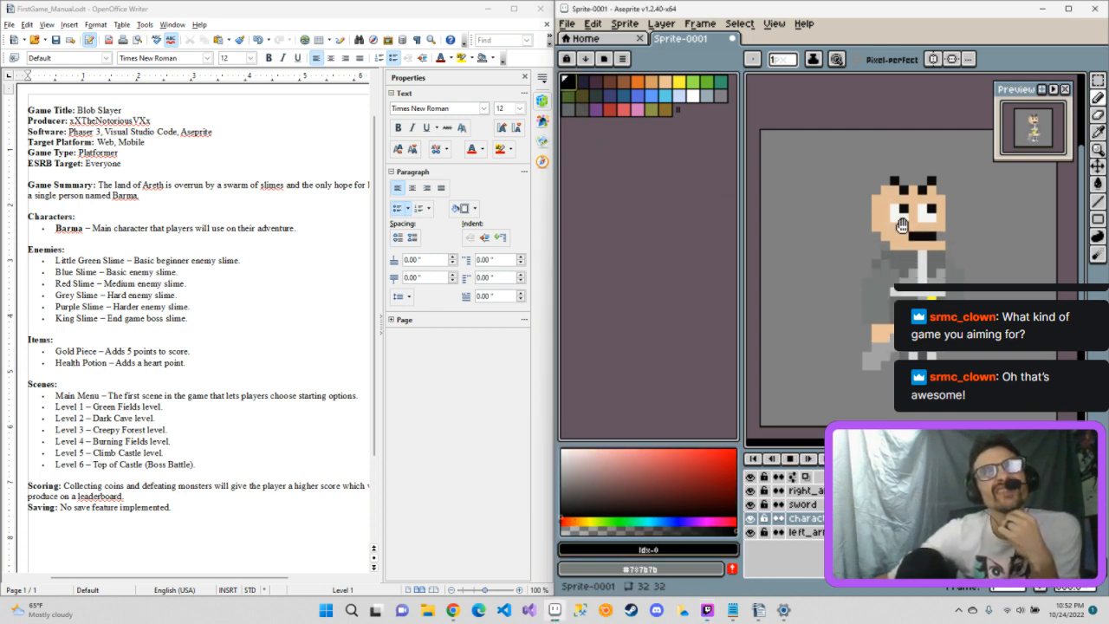
pyautogui.click(791, 455)
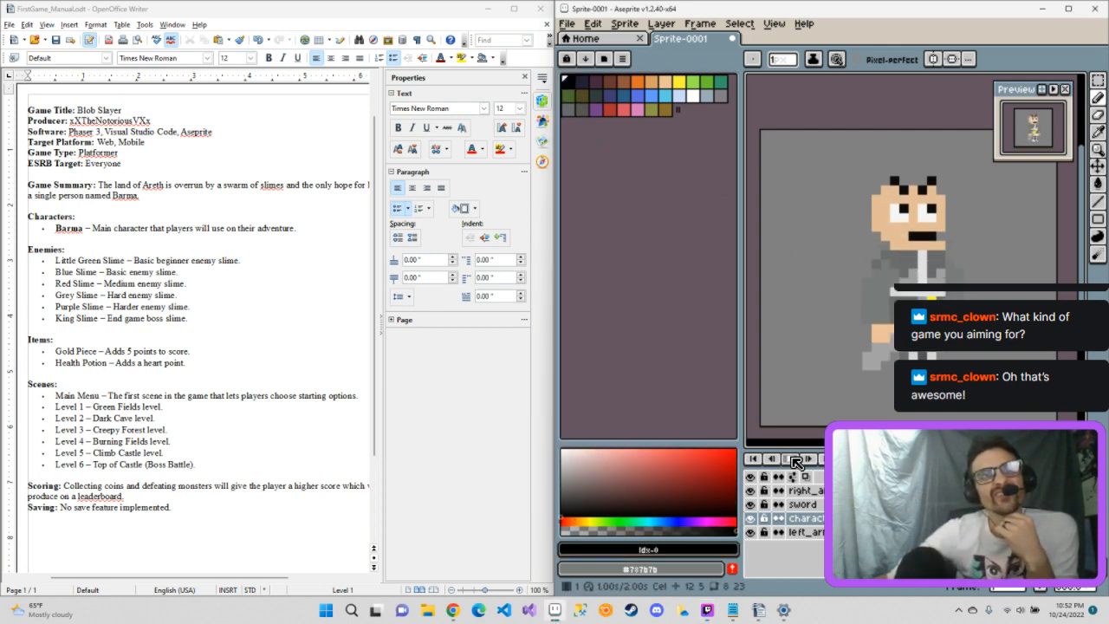
pyautogui.click(932, 219)
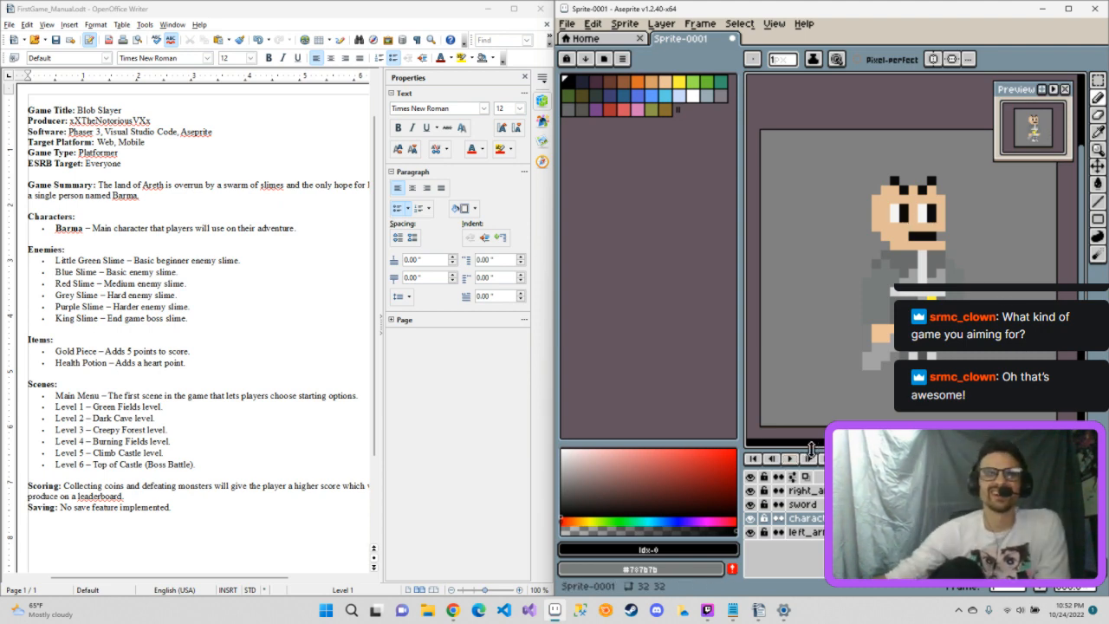
pyautogui.press('Right')
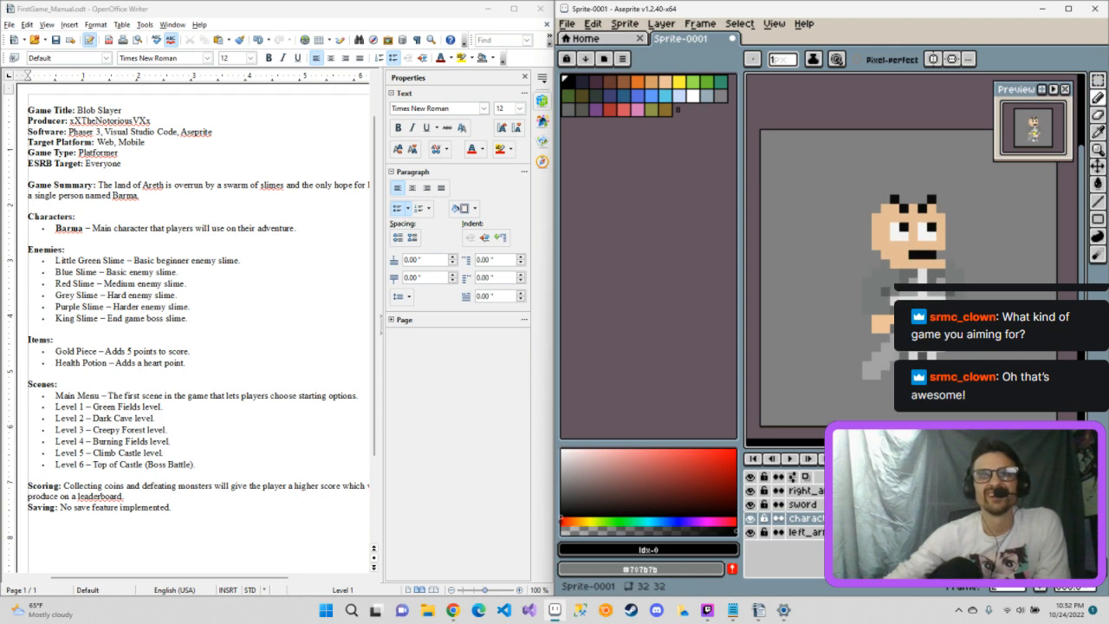
pyautogui.press('Left')
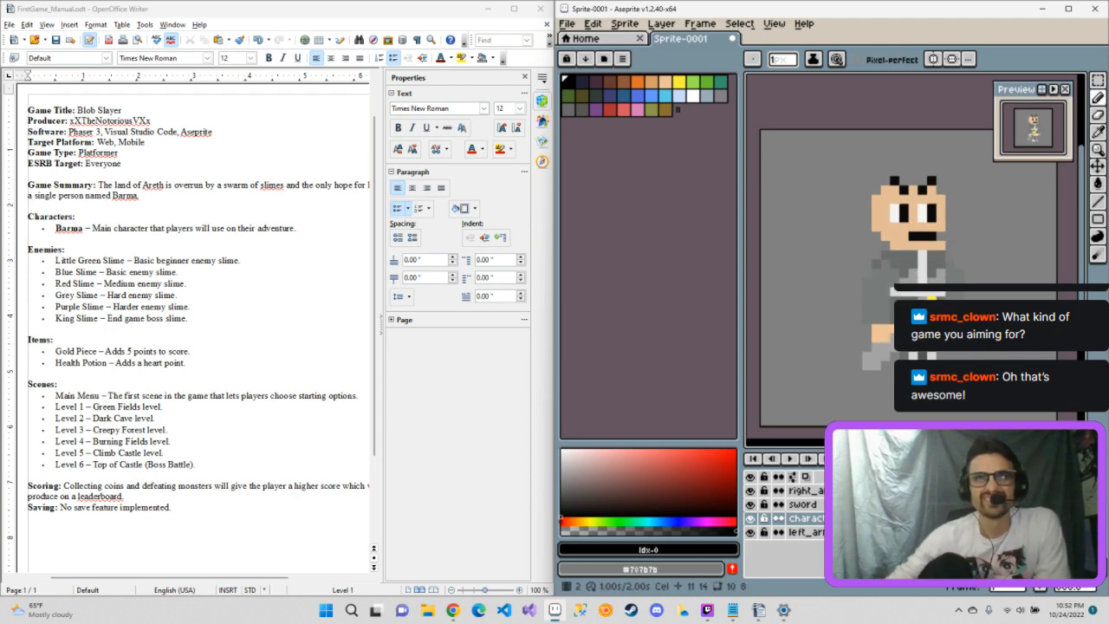
pyautogui.click(792, 459)
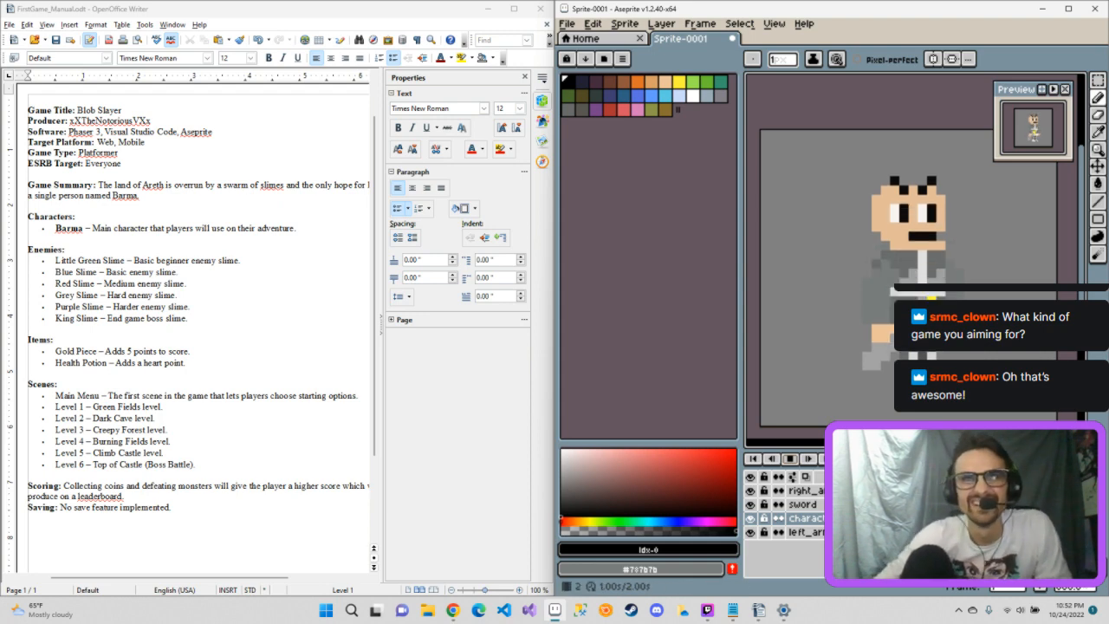
pyautogui.press('Return')
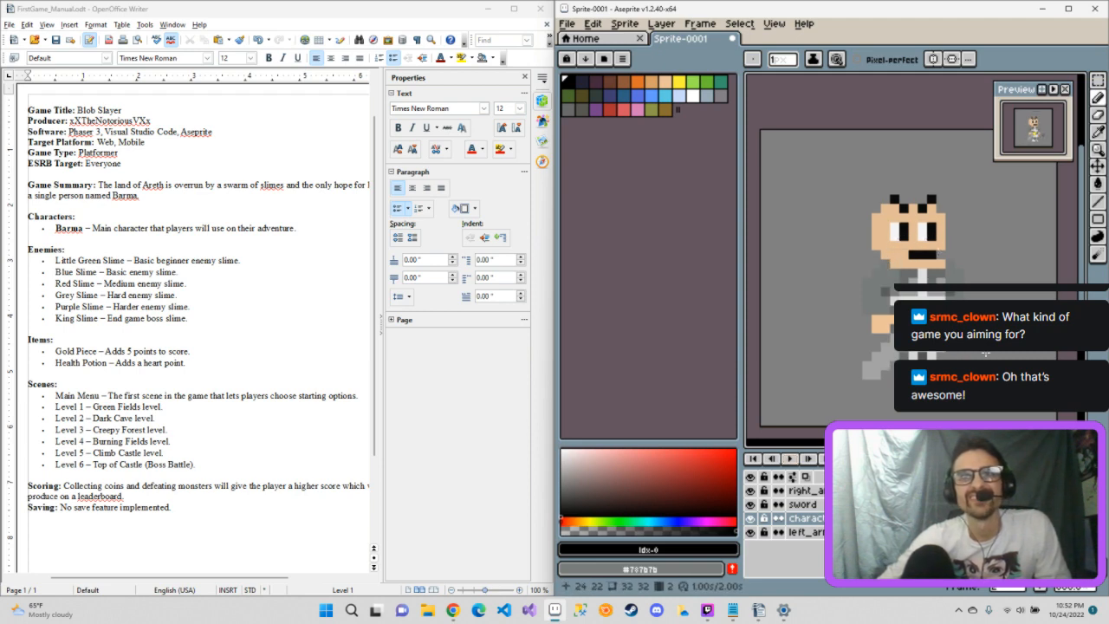
pyautogui.click(790, 459)
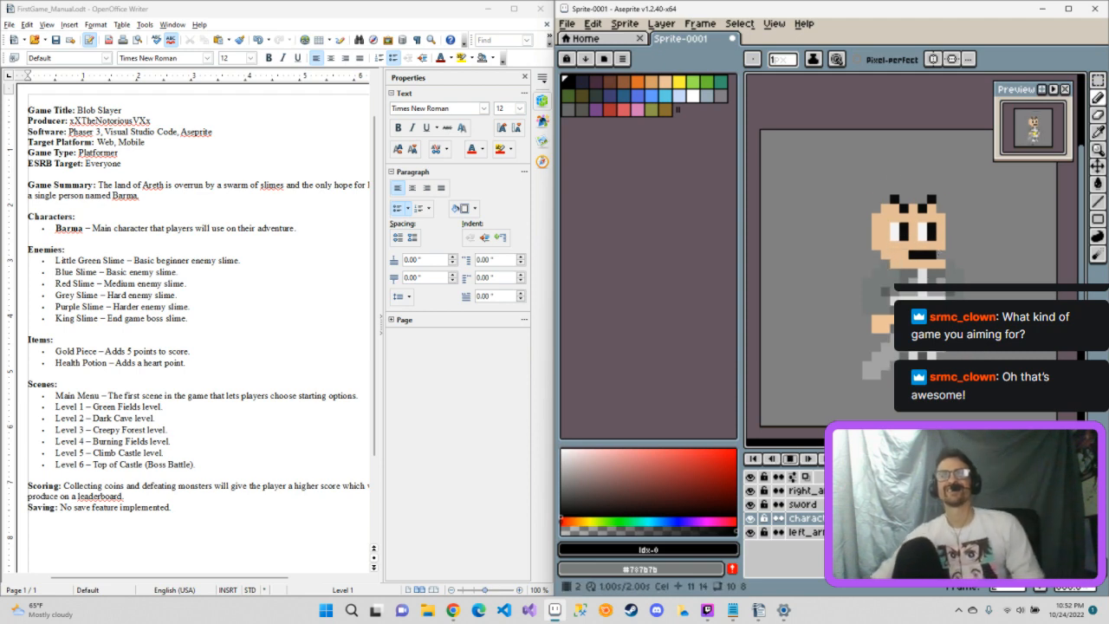
pyautogui.click(790, 460)
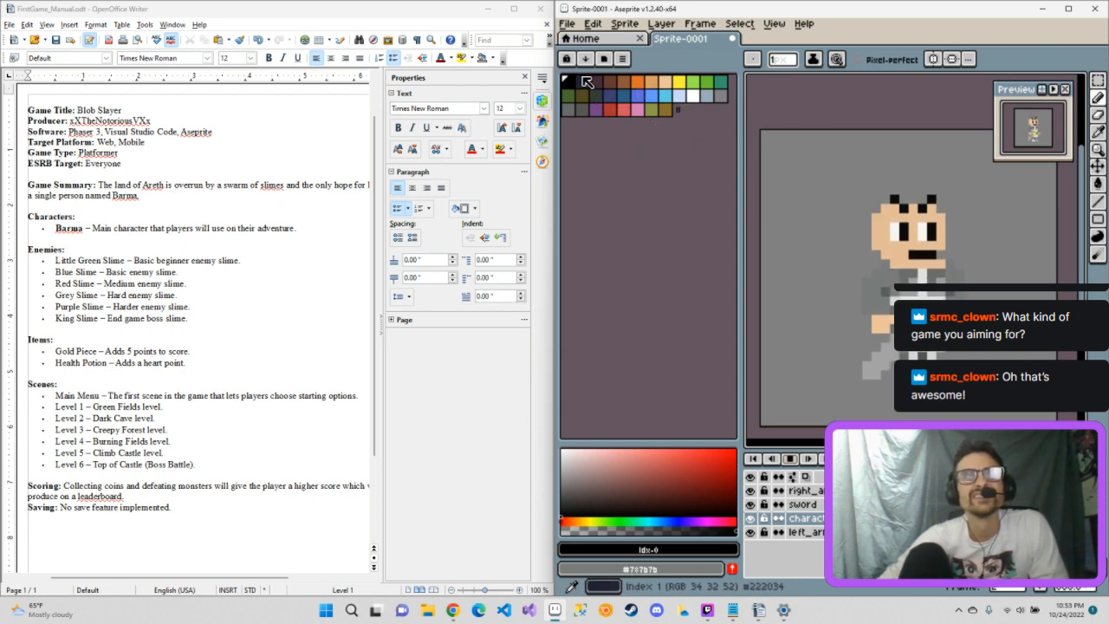
# Step: Shorten the mouth by one pixel at its front end with skin colour Idx-7 in frames 1 and 2
pyautogui.click(665, 82)
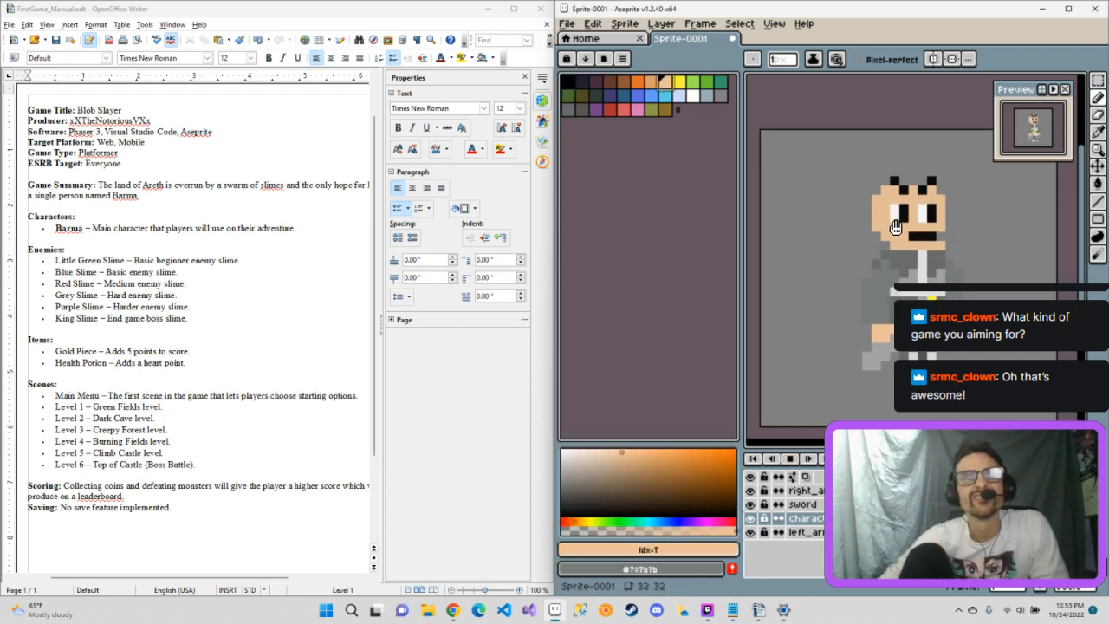
pyautogui.click(790, 458)
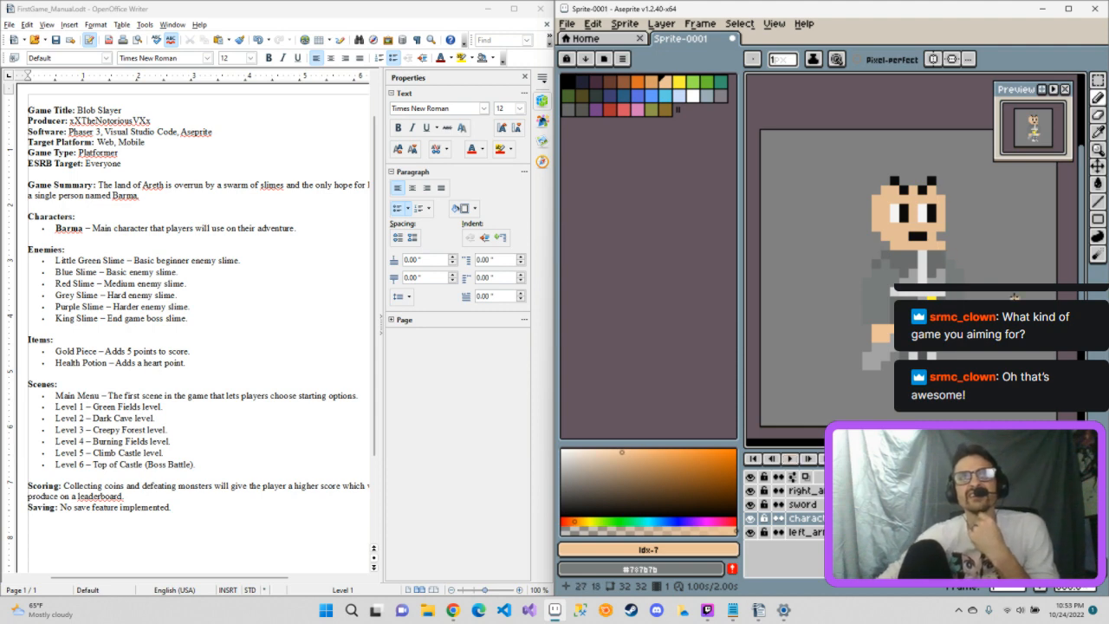
pyautogui.click(913, 235)
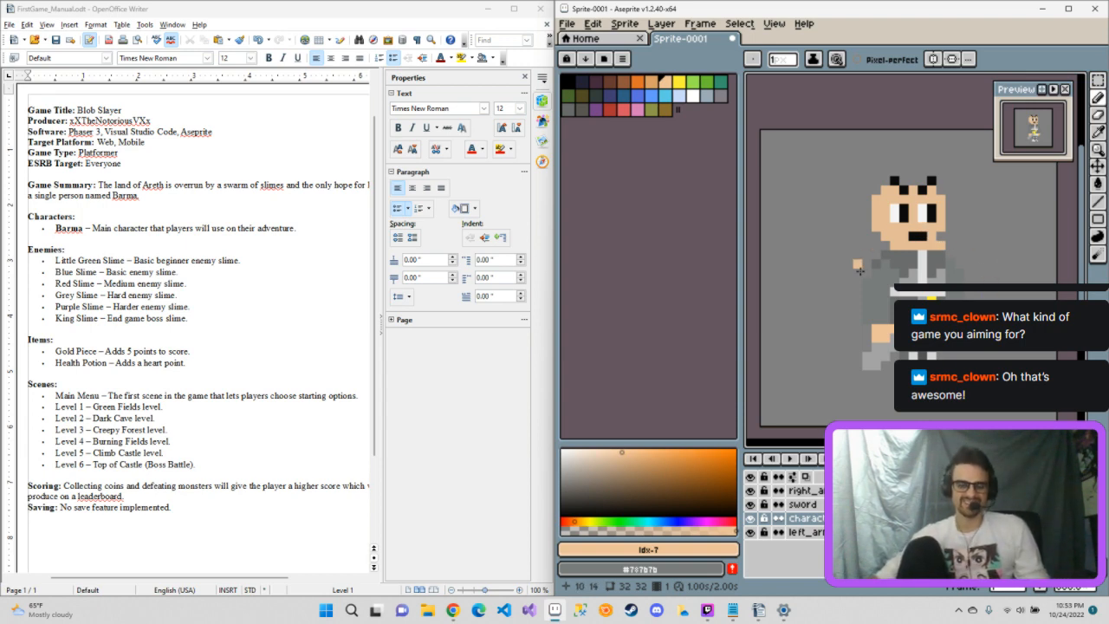
pyautogui.press('Right')
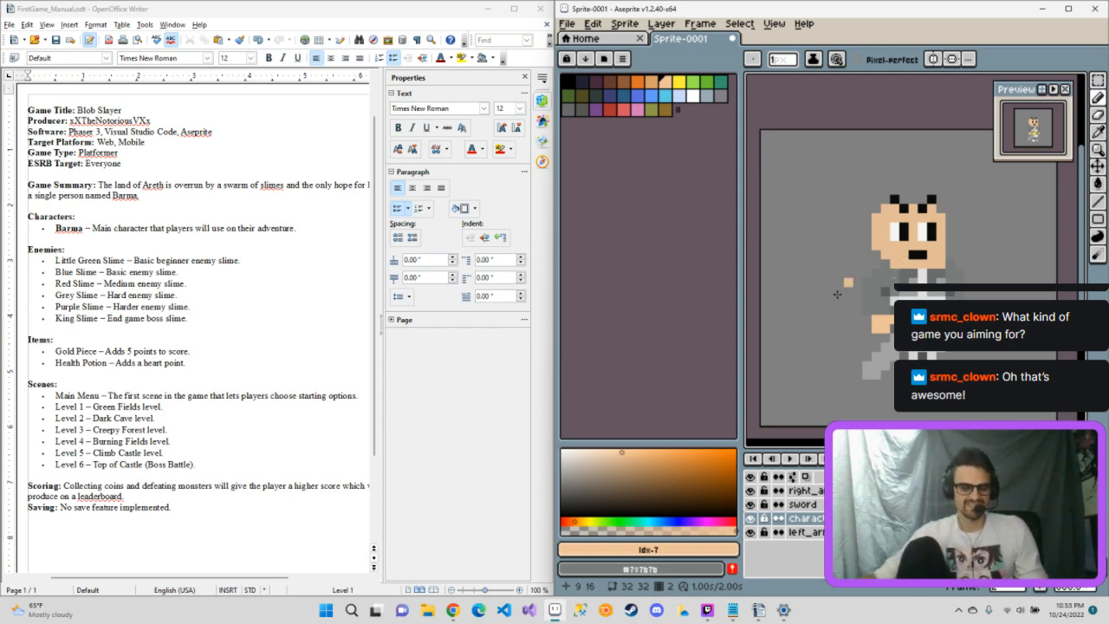
# Step: Erase the one-pixel-wide column at the back of the head in frame 2 and make character the active layer
pyautogui.press('e')
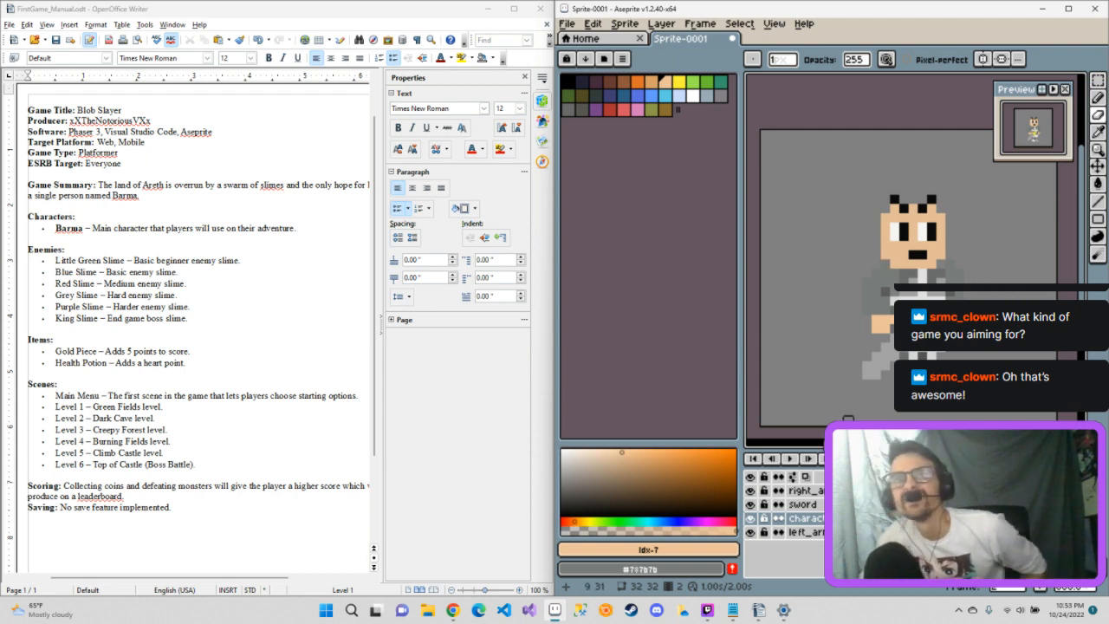
pyautogui.click(798, 490)
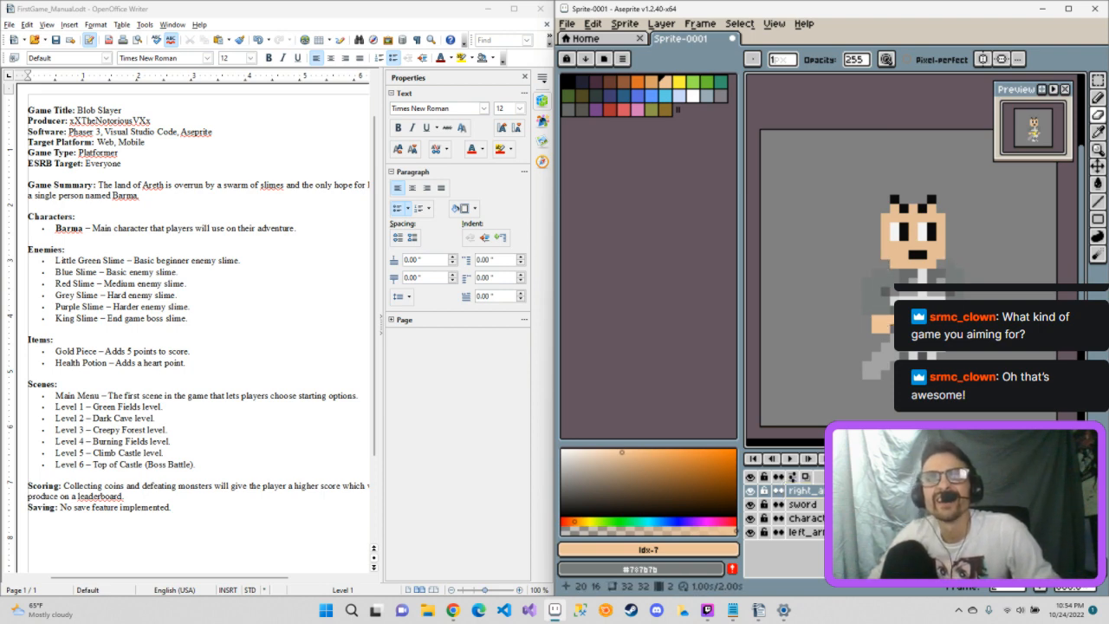
pyautogui.click(802, 531)
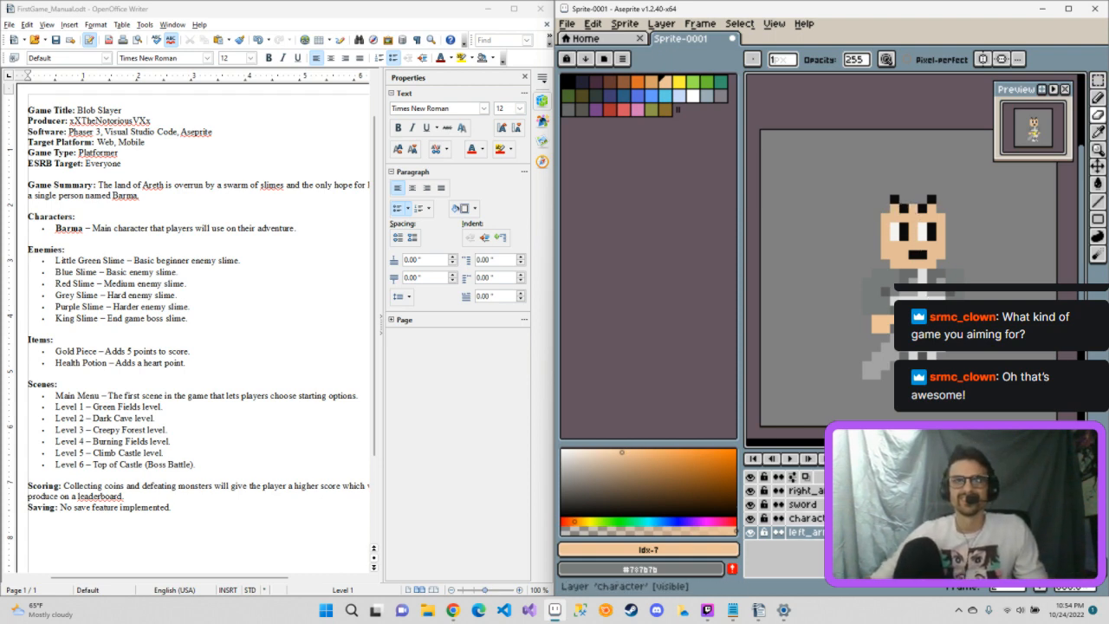
pyautogui.click(801, 518)
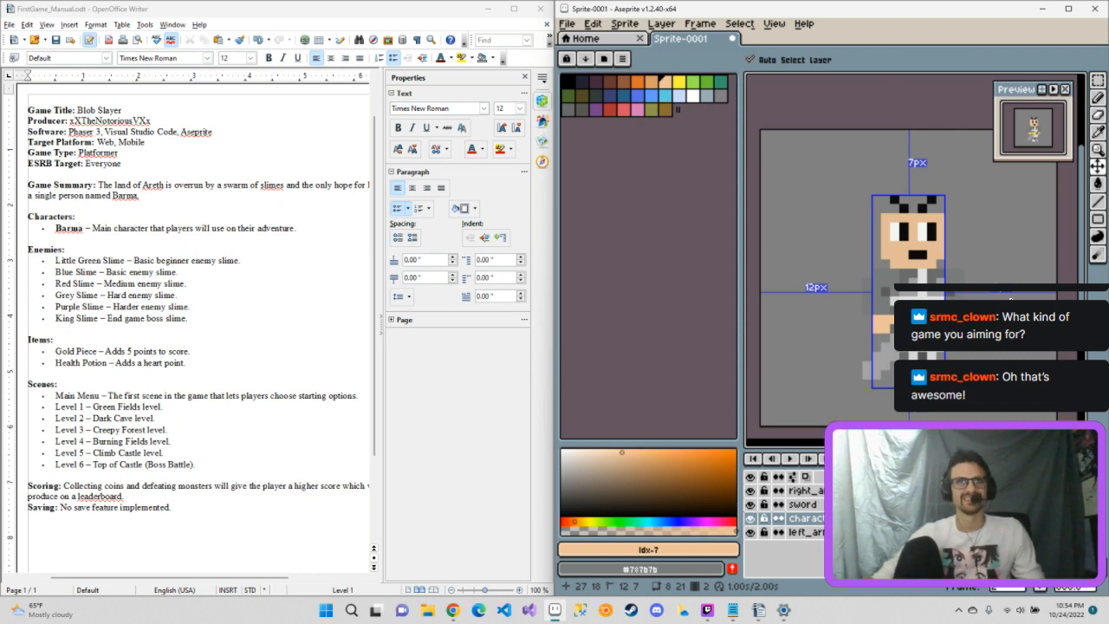
# Step: Flatten both eyebrows in frame 2 by erasing their raised outer pixels and redrawing them level in black Idx-0
pyautogui.hotkey('ctrl', 'z')
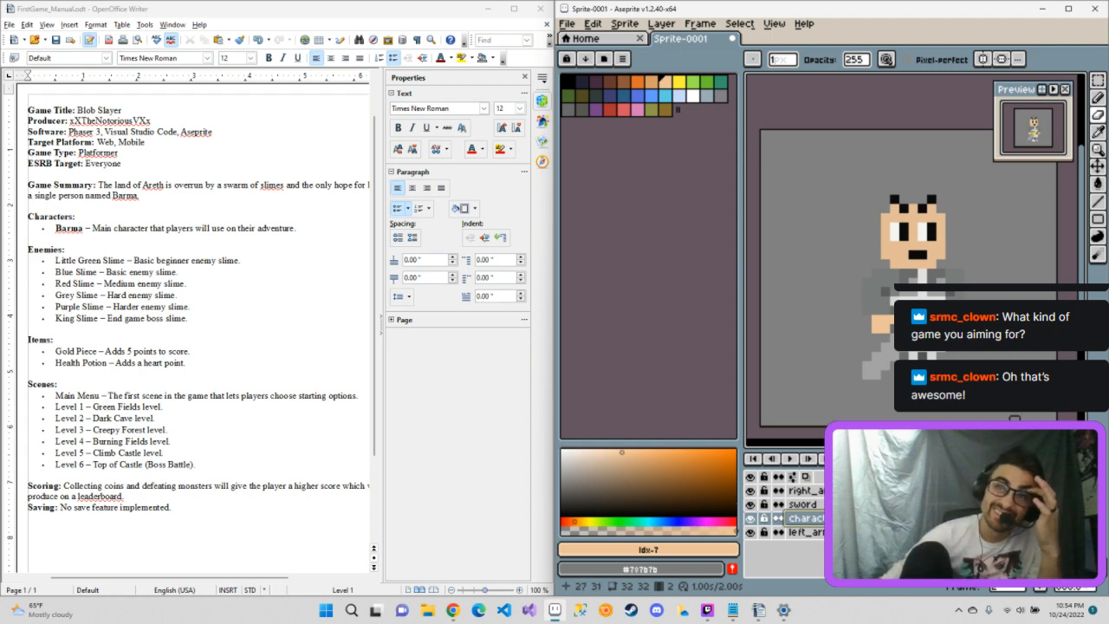
pyautogui.click(895, 199)
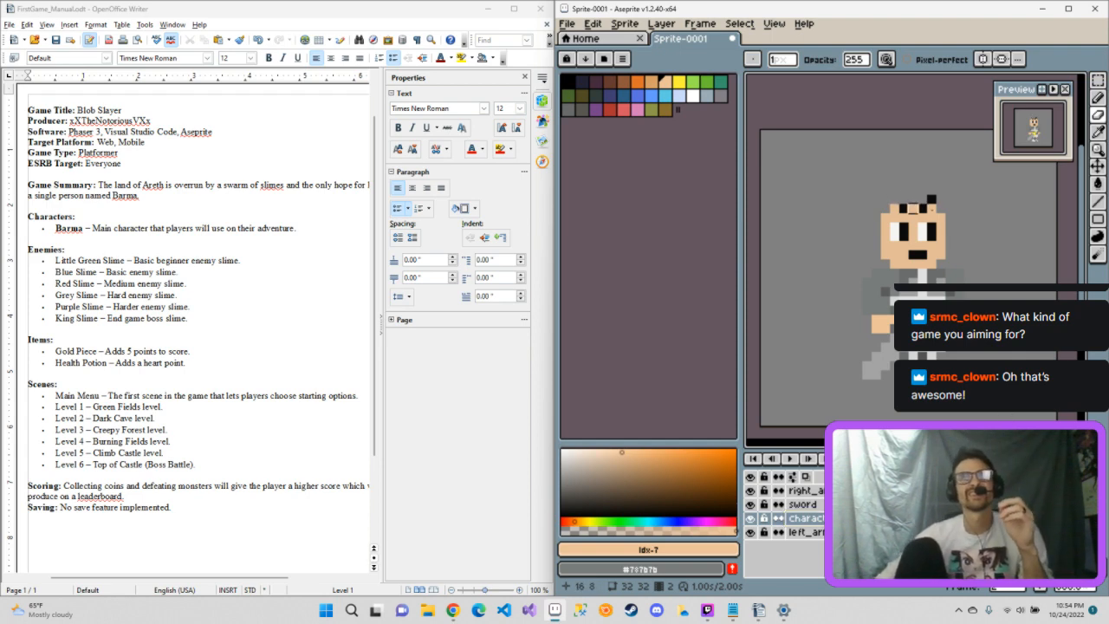
pyautogui.click(931, 199)
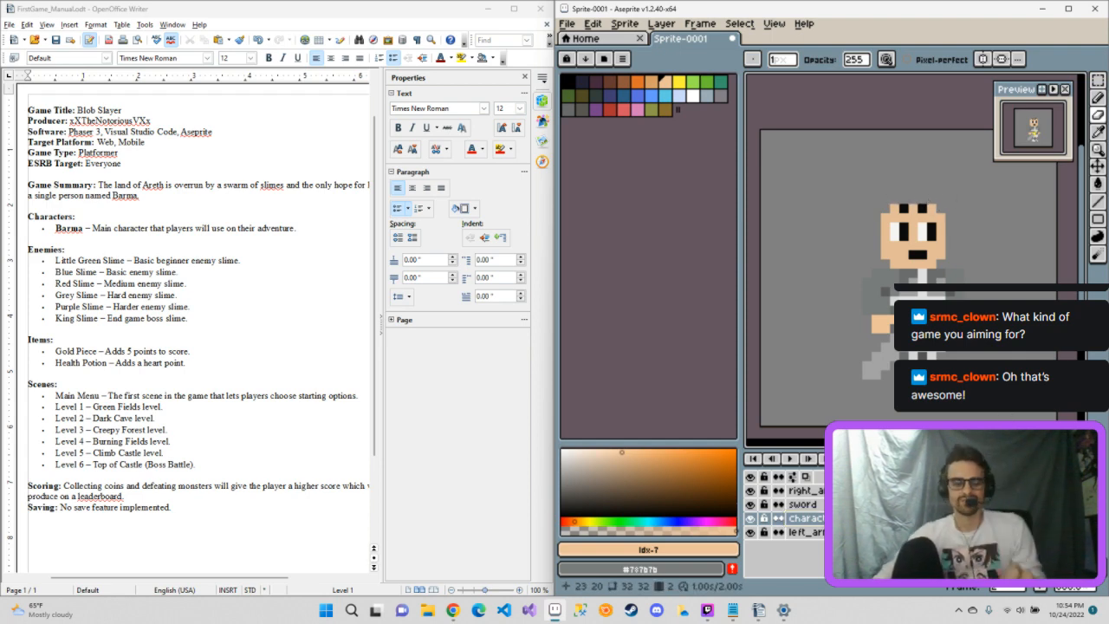
pyautogui.press('b')
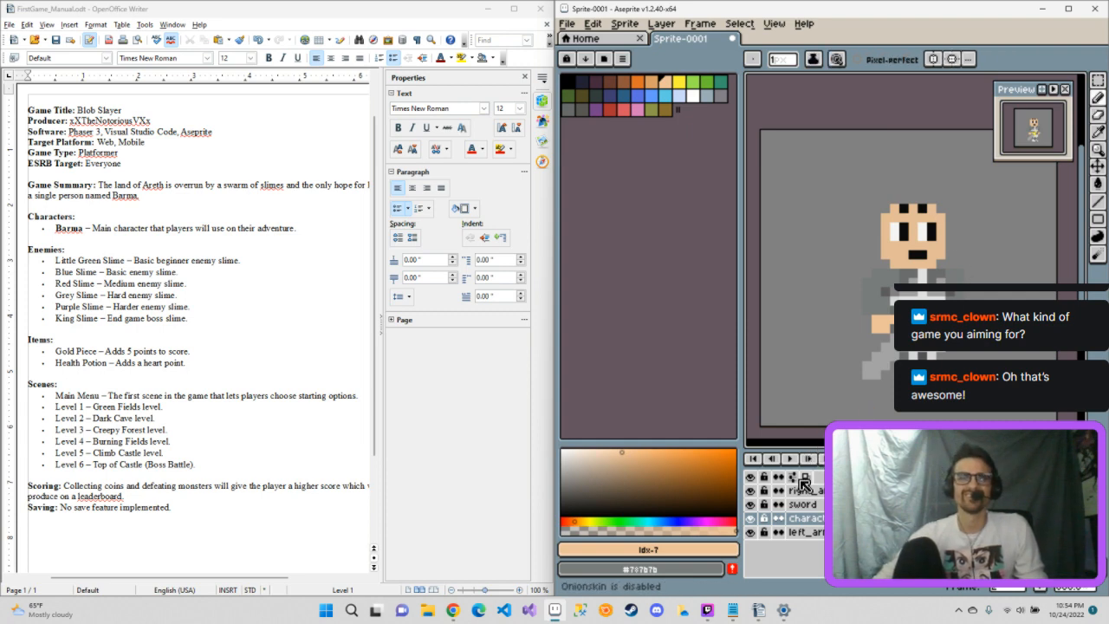
pyautogui.click(569, 84)
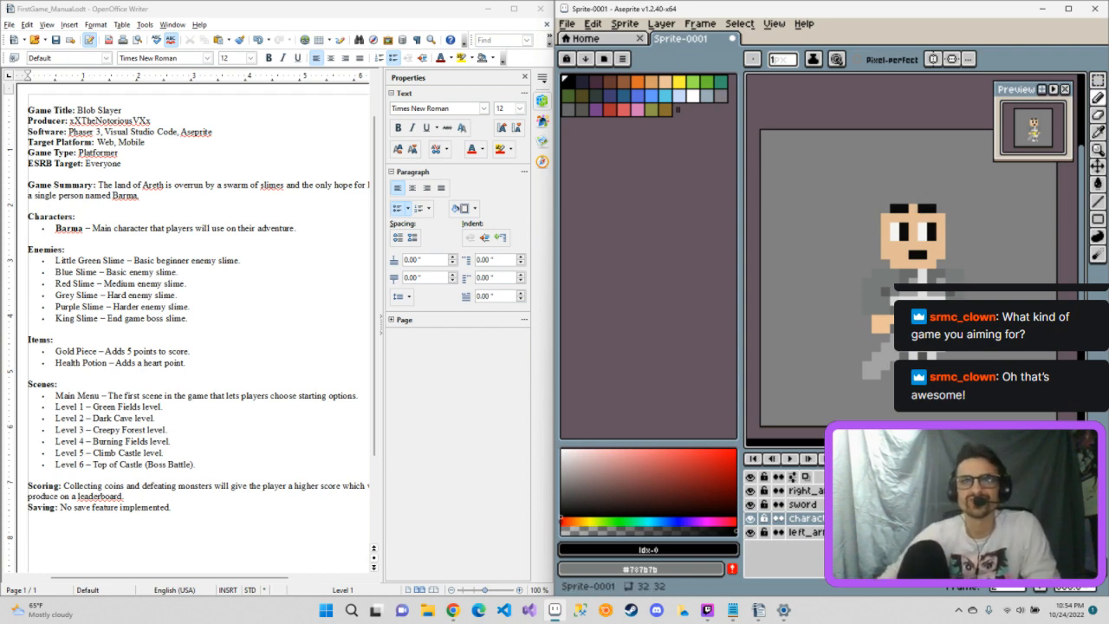
# Step: Using onion skin, erase frame 1's raised brow pixels and back-of-head column and redraw the eyebrows level in black Idx-0
pyautogui.press('Return')
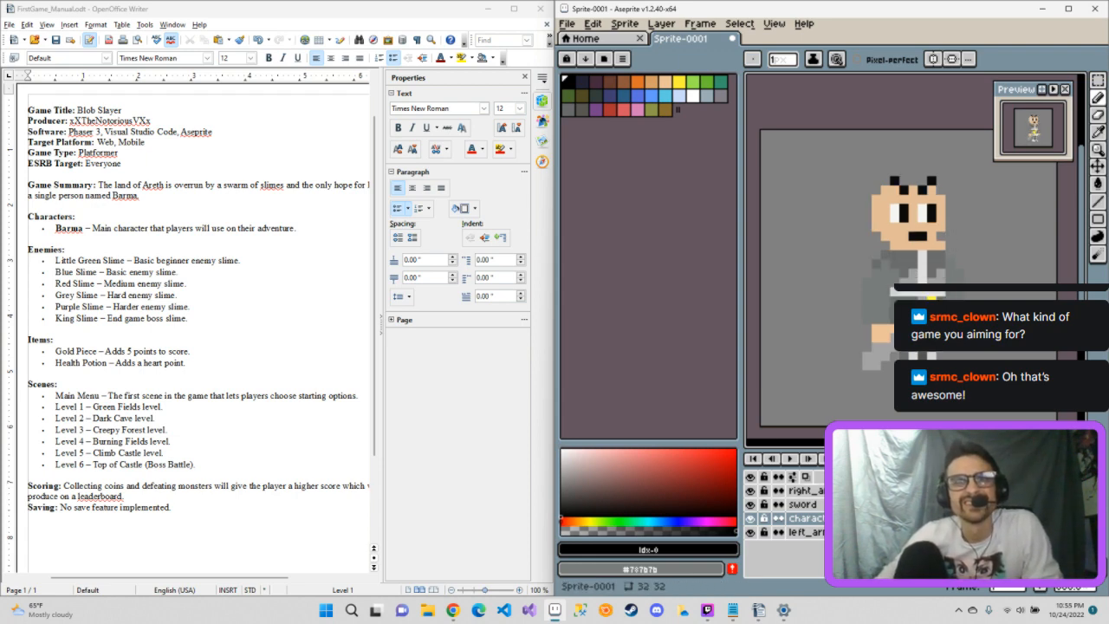
pyautogui.click(809, 476)
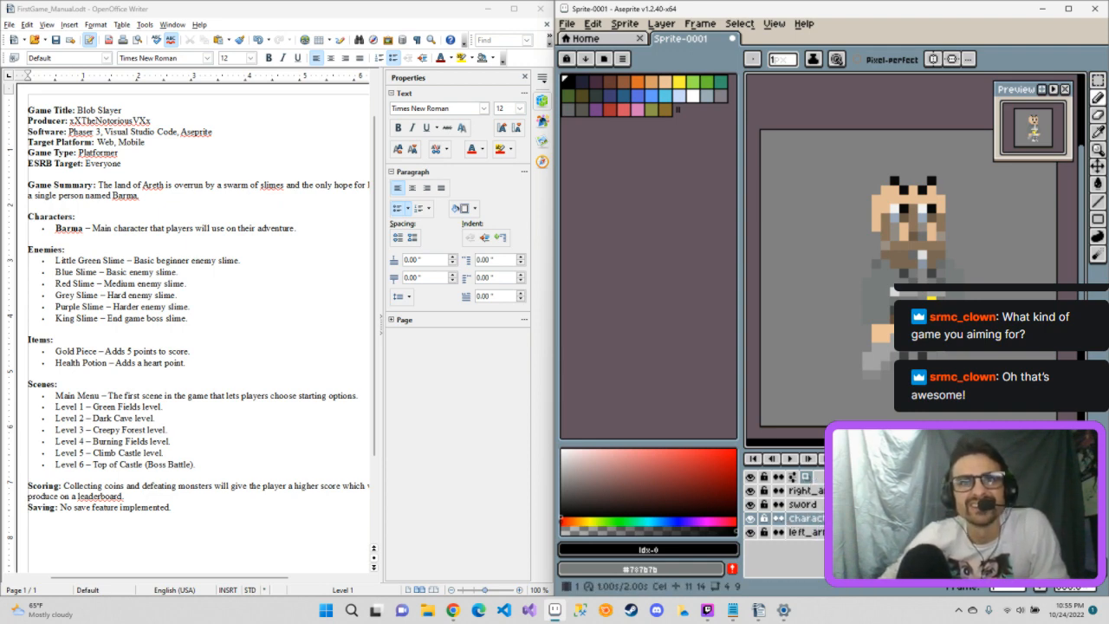
pyautogui.click(858, 518)
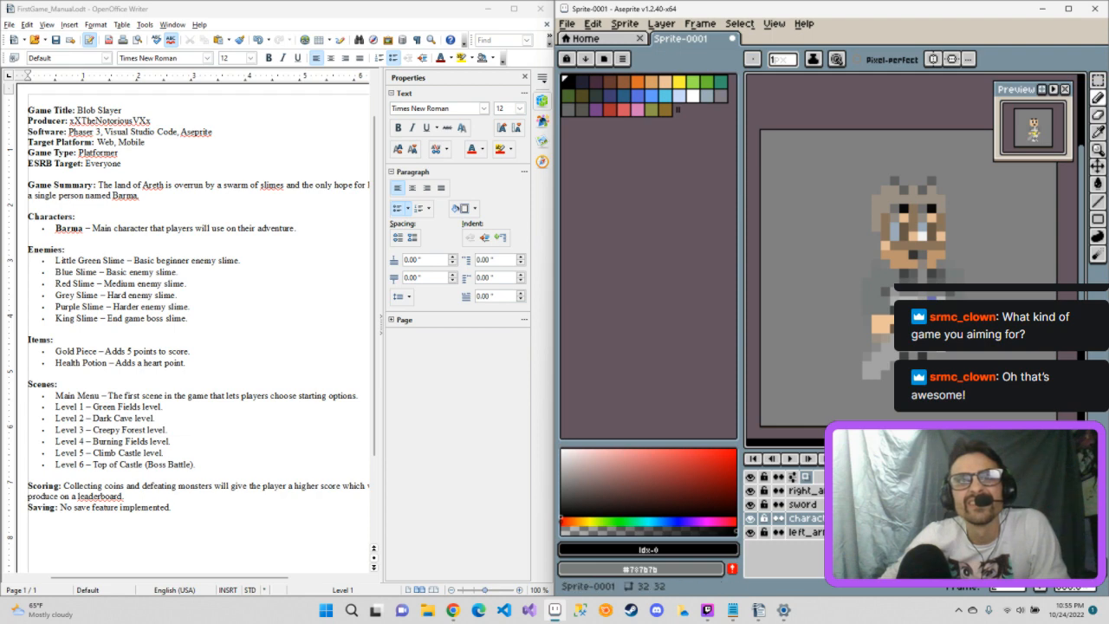
pyautogui.press('Left')
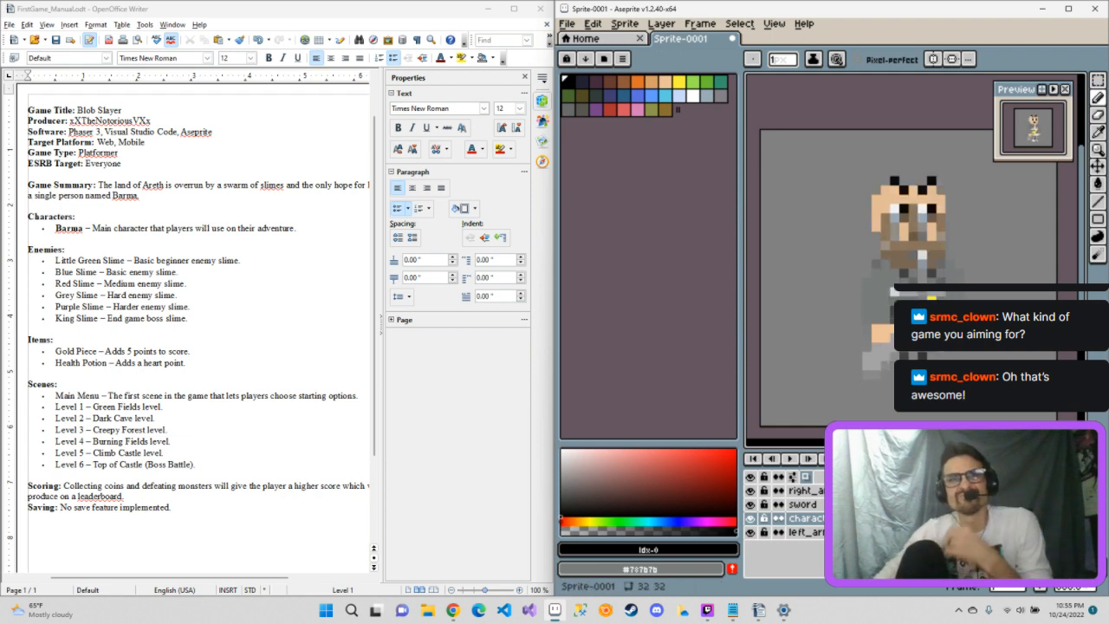
pyautogui.click(807, 477)
pyautogui.click(808, 478)
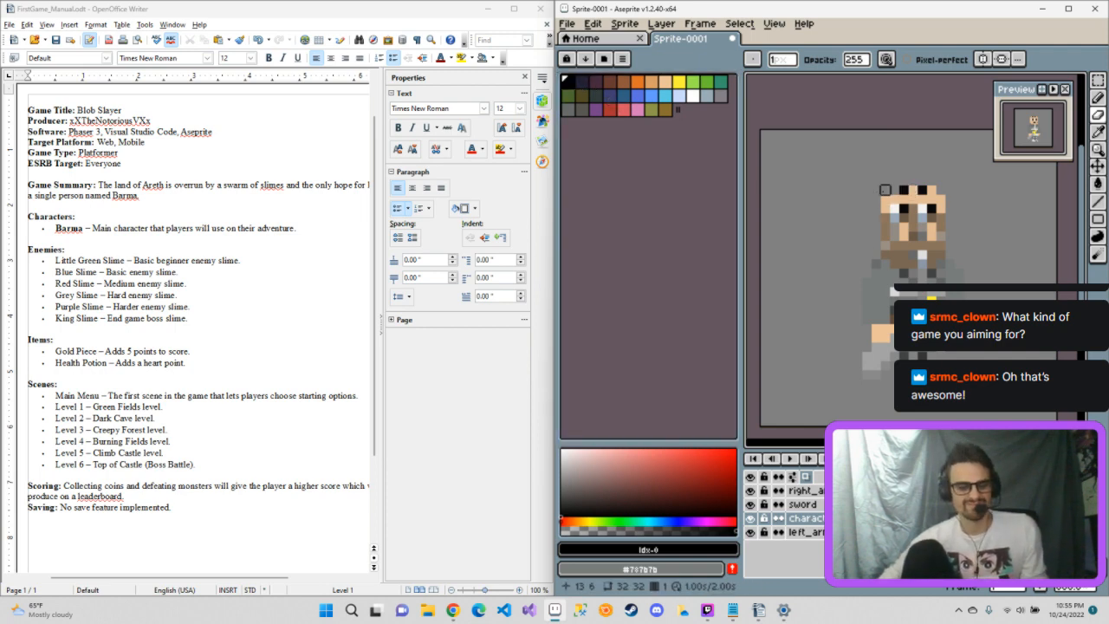
pyautogui.press('e')
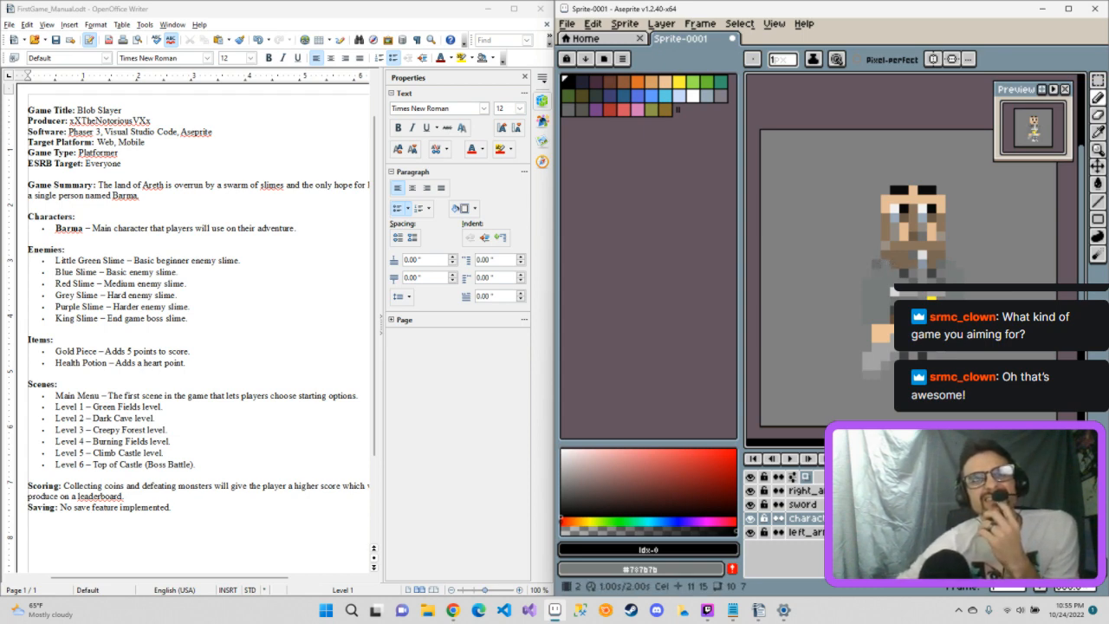
# Step: Turn off onion skin, touch up the jaw beside the mouth in frame 1 with skin colour Idx-7, and play the animation
pyautogui.press('Right')
pyautogui.press('Left')
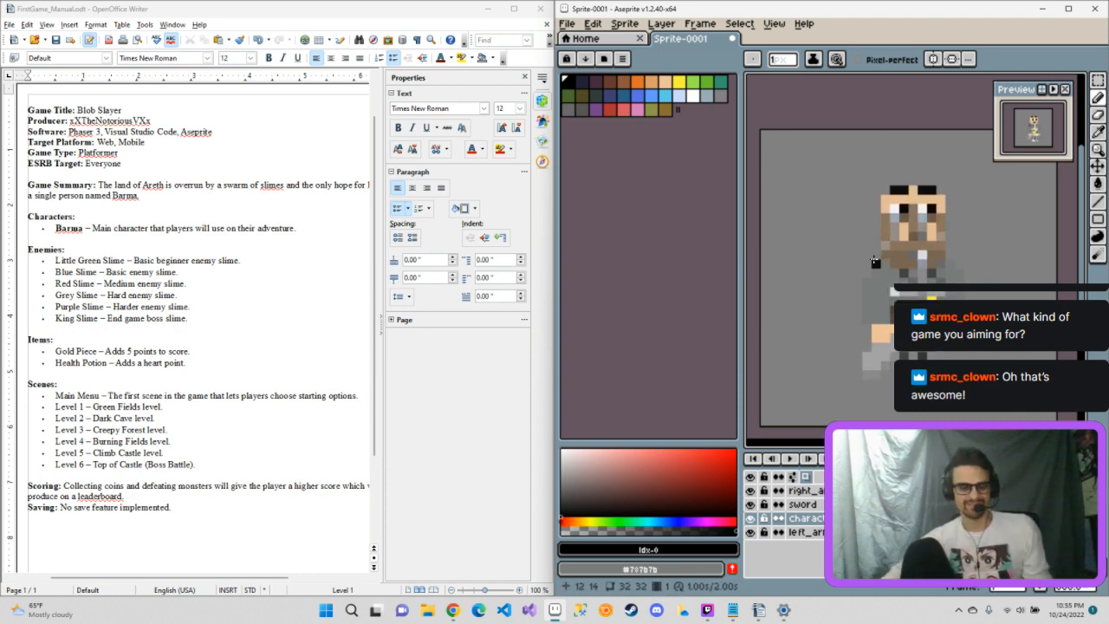
pyautogui.press('e')
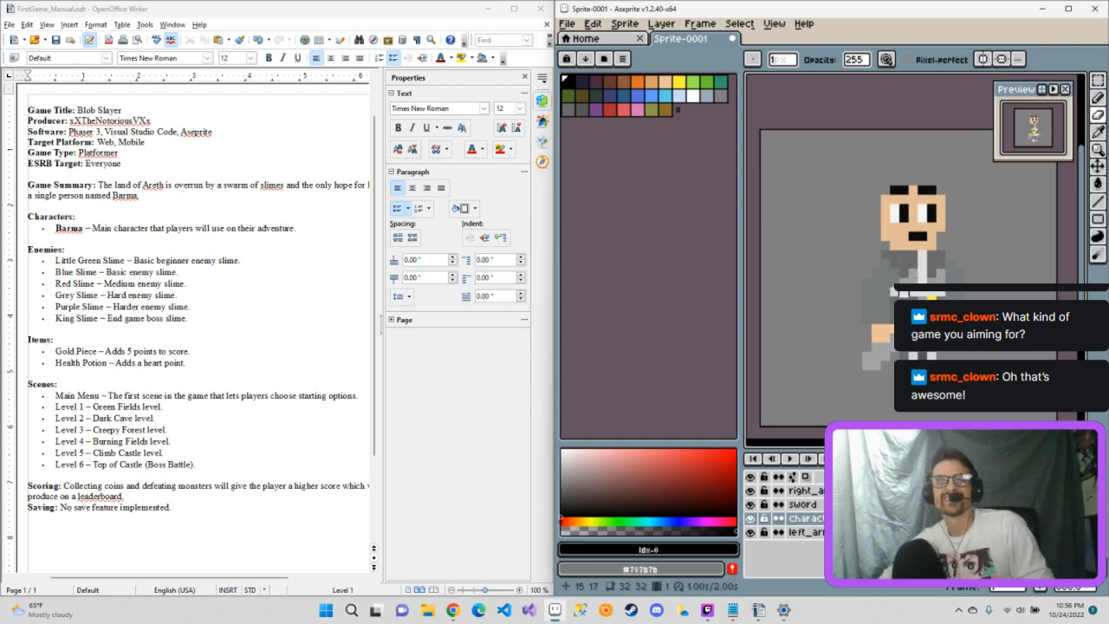
pyautogui.click(665, 81)
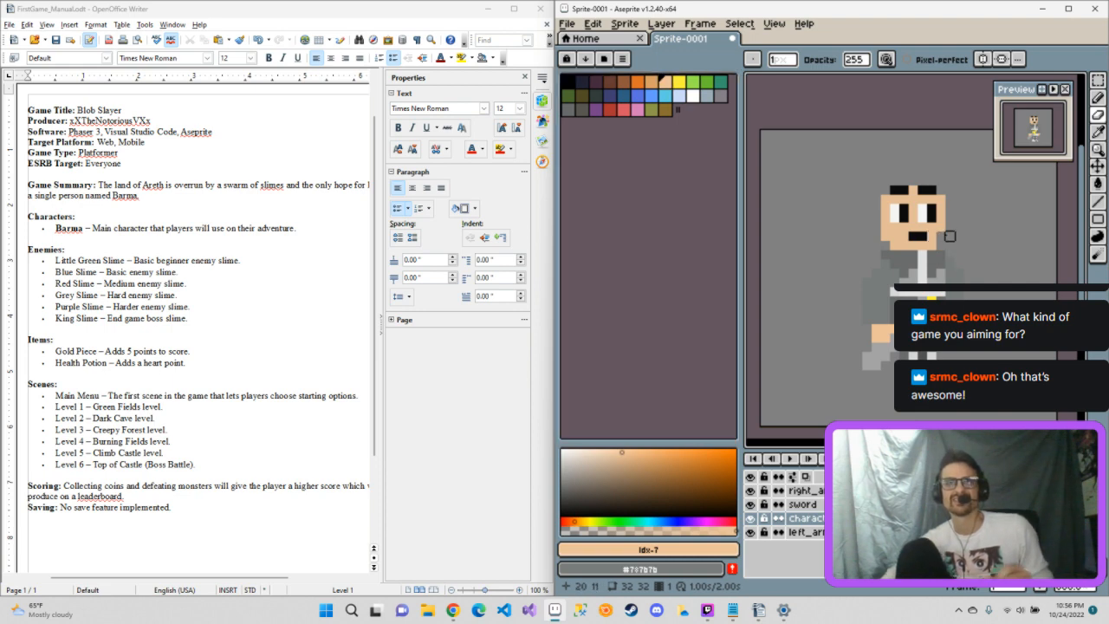
pyautogui.press('b')
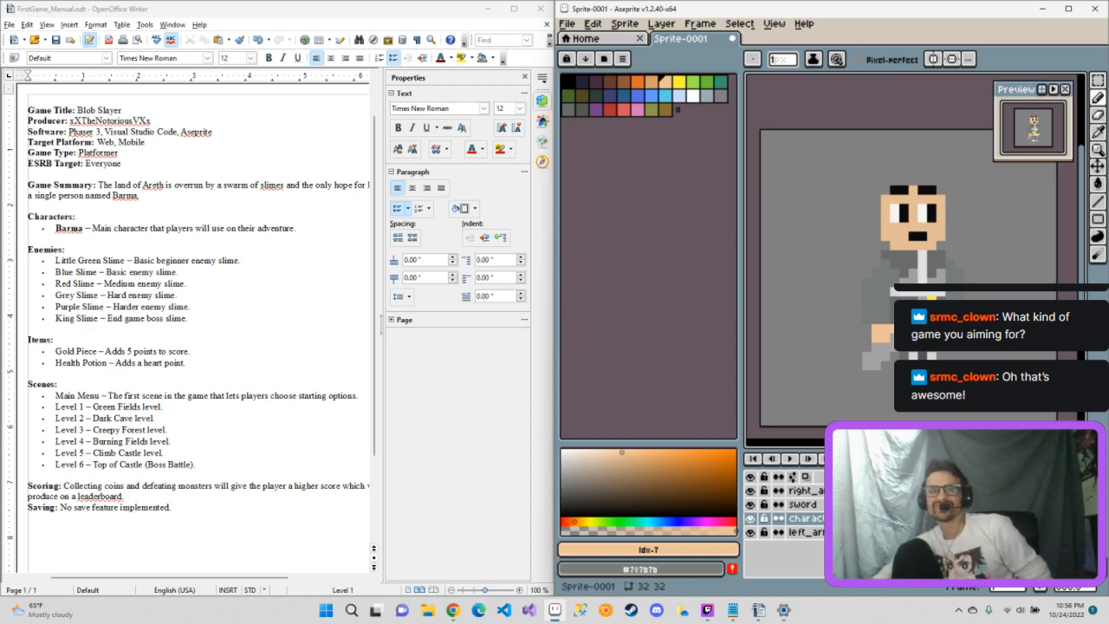
pyautogui.click(797, 461)
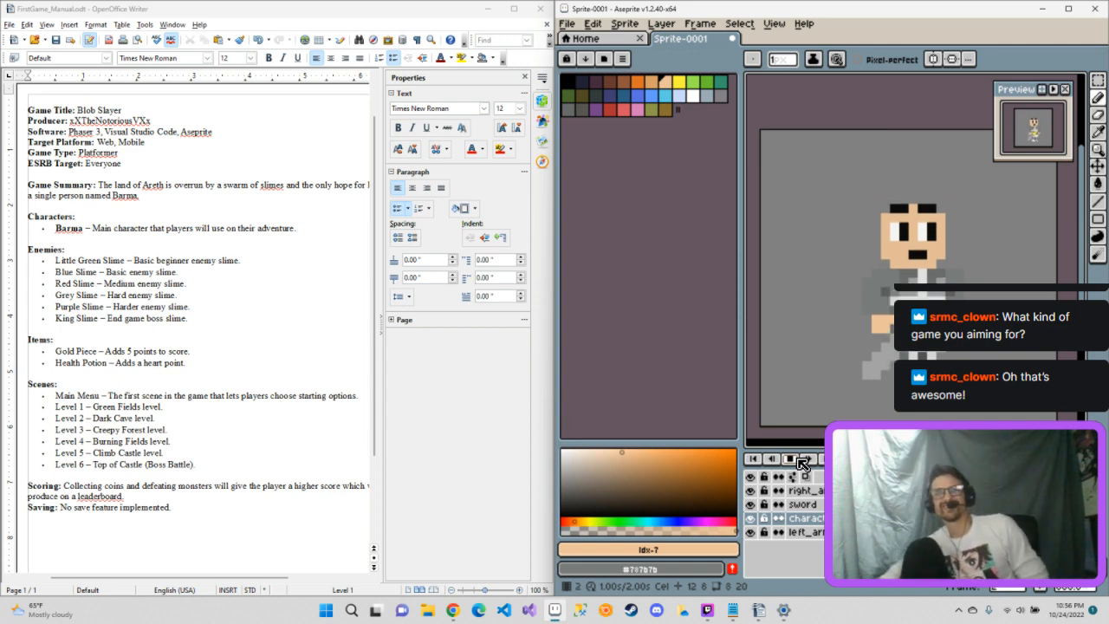
pyautogui.click(803, 465)
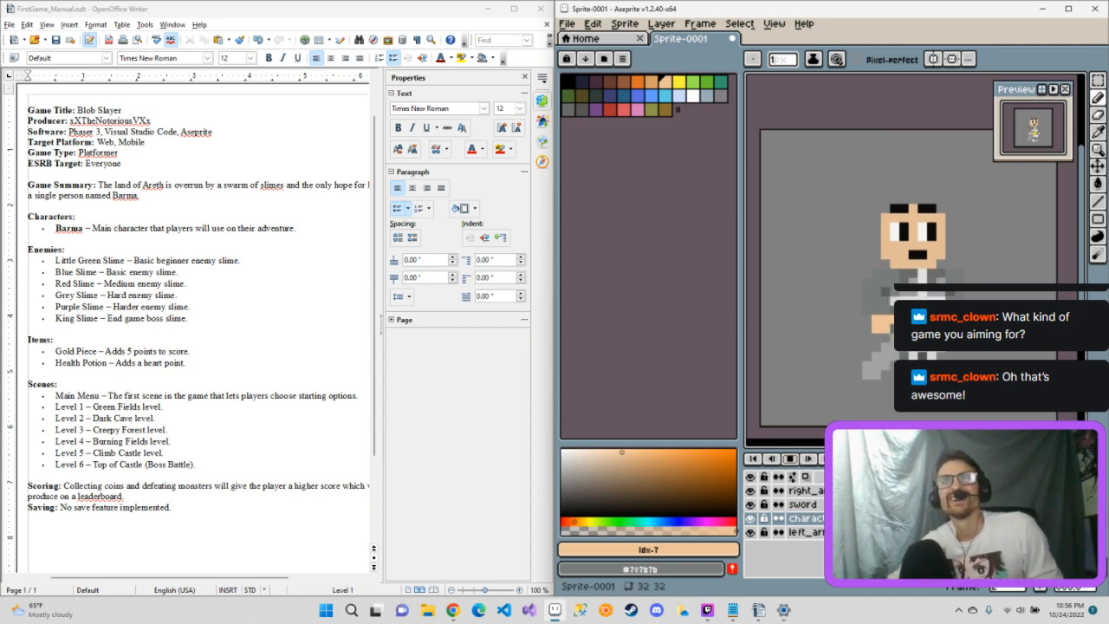
pyautogui.click(793, 460)
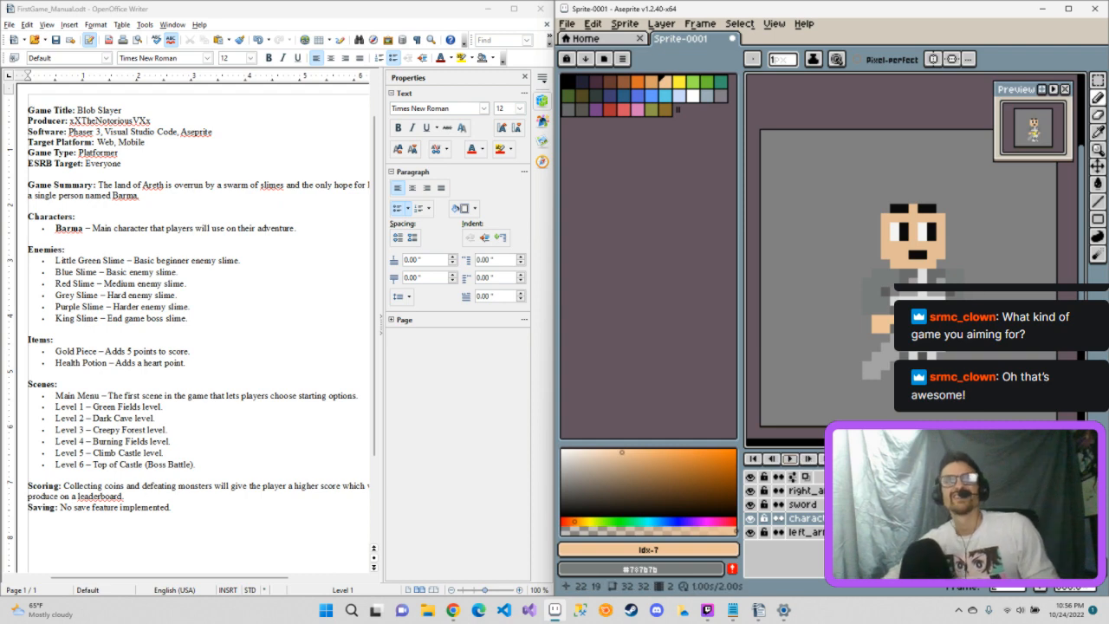
pyautogui.click(795, 460)
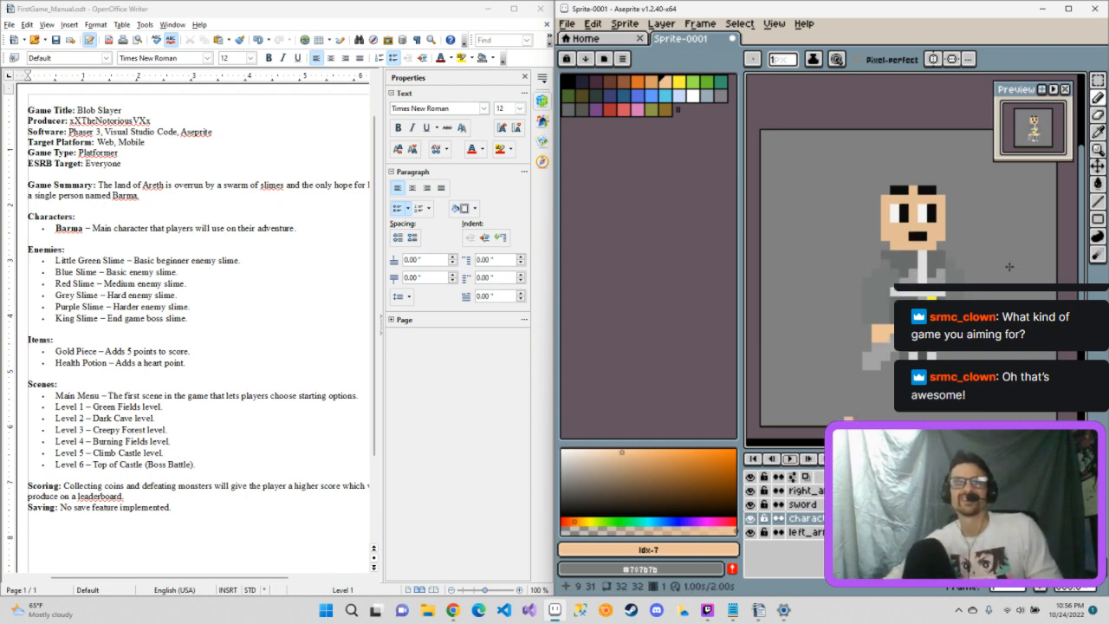
# Step: Draw hair over the top and sides of the head and around the eyebrows in frame 1 with brown Idx-3
pyautogui.click(593, 81)
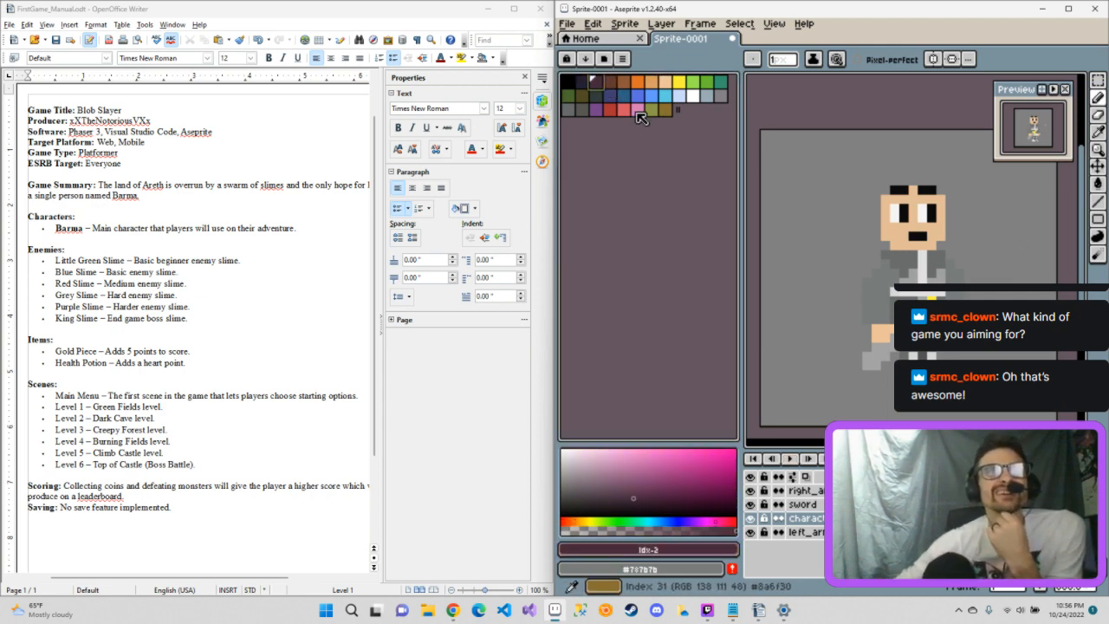
pyautogui.click(609, 82)
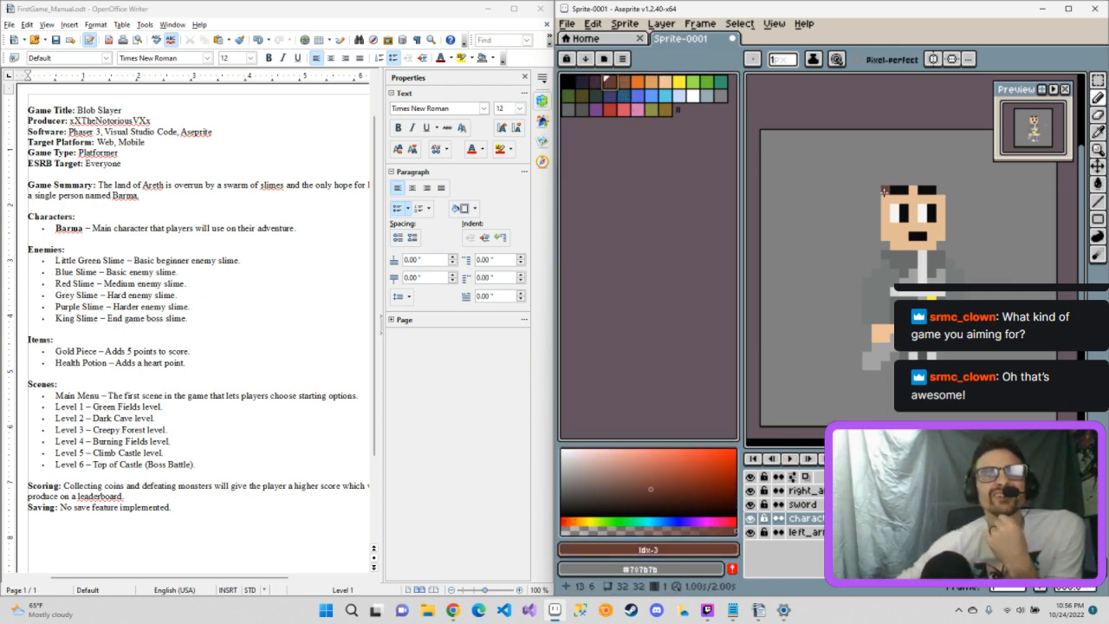
pyautogui.moveTo(884, 192)
pyautogui.mouseDown()
pyautogui.moveTo(873, 217)
pyautogui.moveTo(909, 181)
pyautogui.moveTo(938, 180)
pyautogui.moveTo(948, 199)
pyautogui.mouseUp()
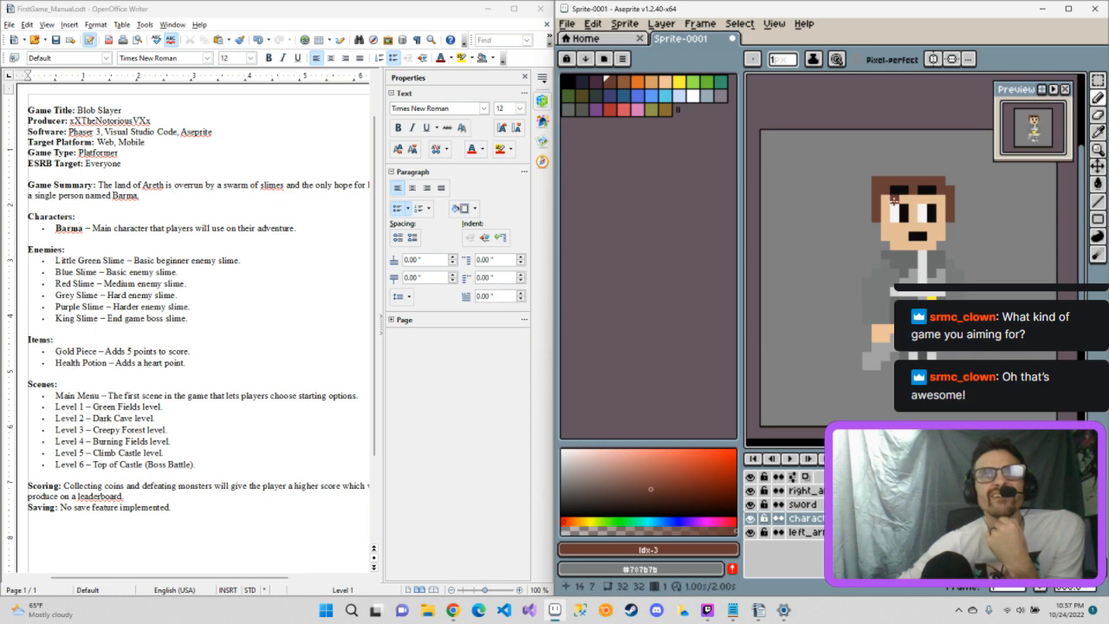
pyautogui.moveTo(886, 201); pyautogui.dragTo(942, 197)
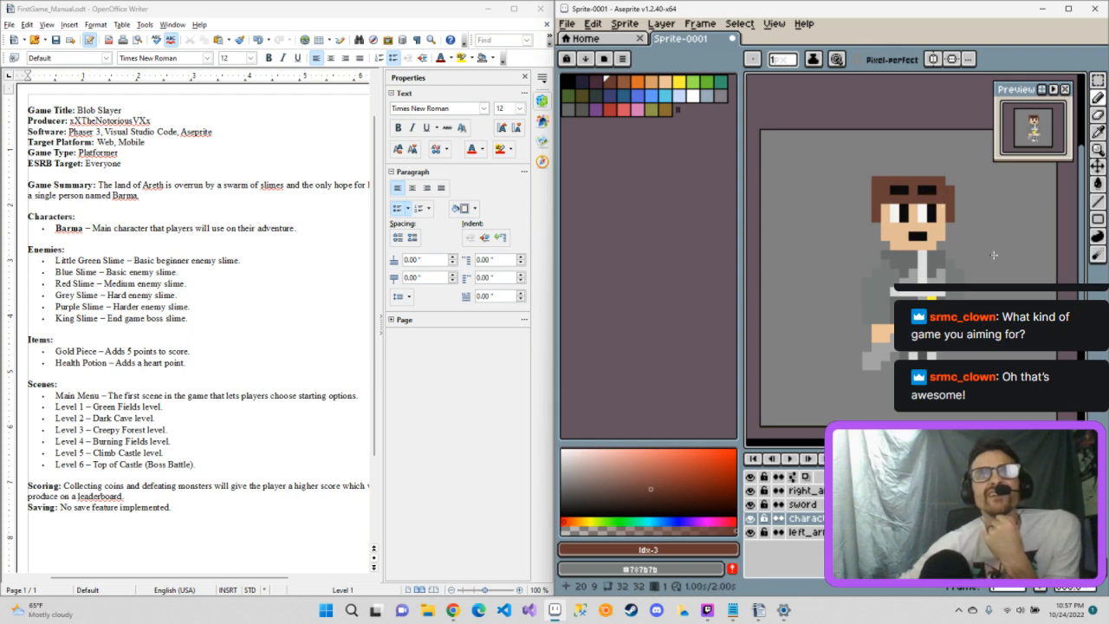
pyautogui.click(706, 95)
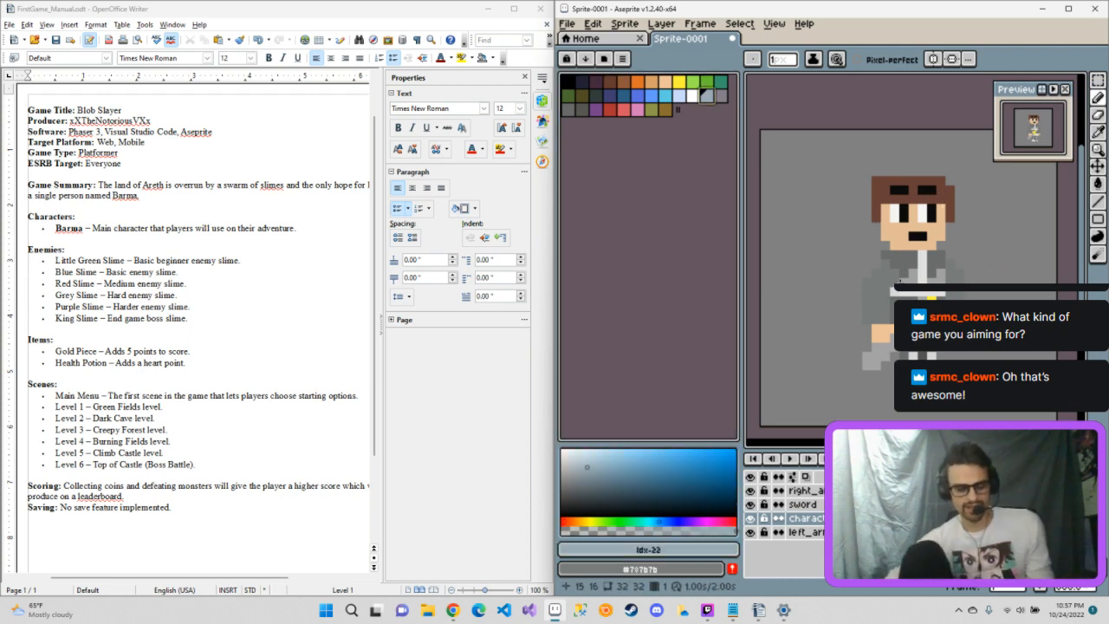
pyautogui.press('c')
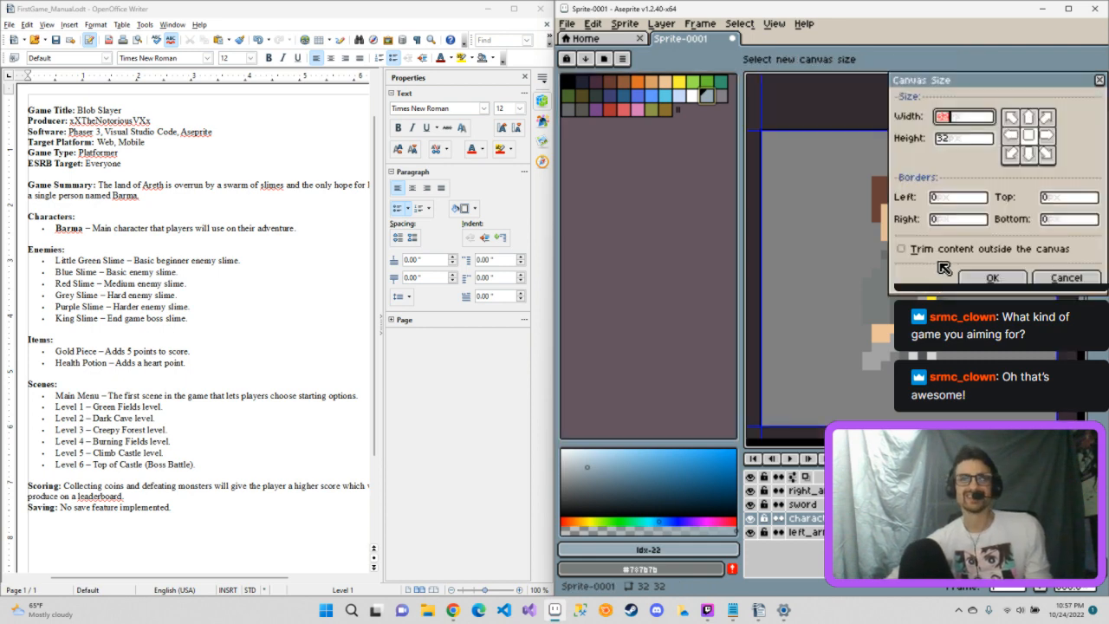
pyautogui.click(1067, 278)
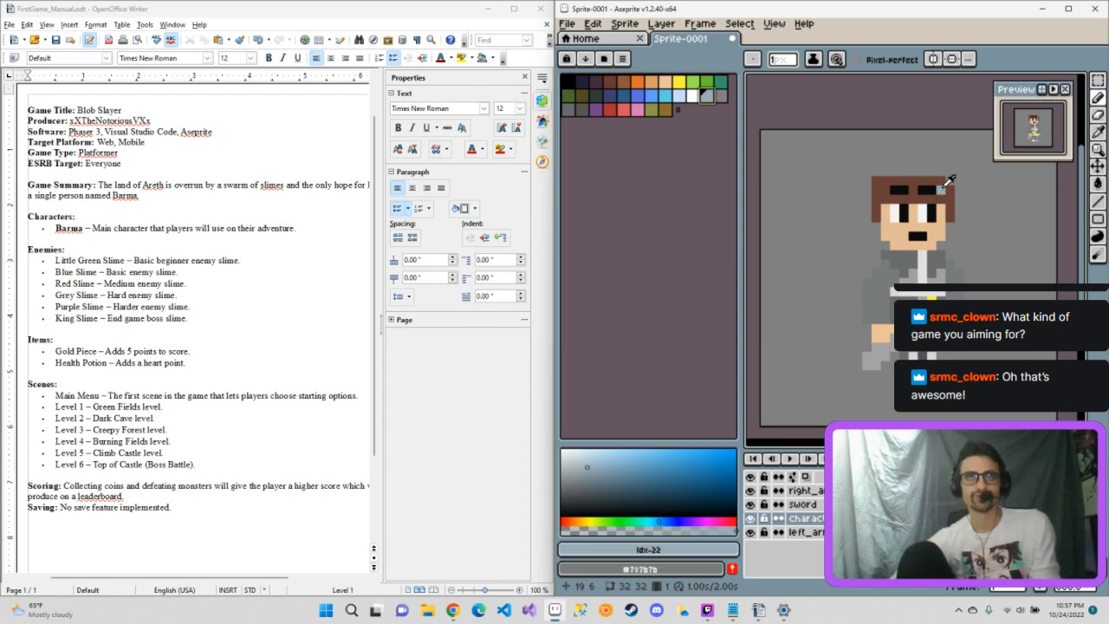
pyautogui.press('i')
pyautogui.click(947, 183)
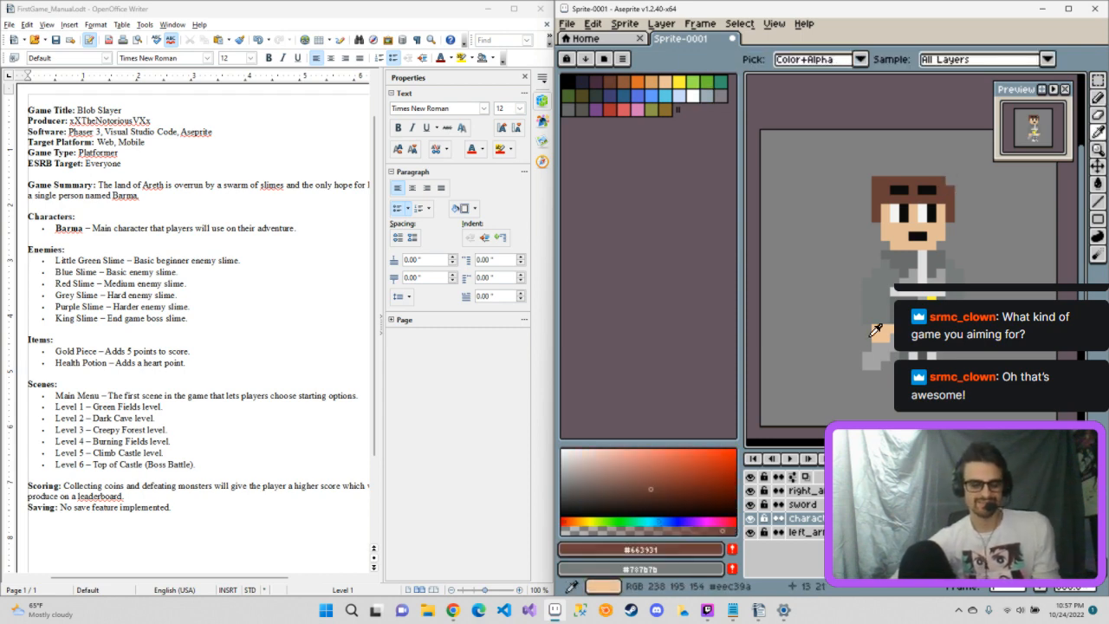
pyautogui.press('b')
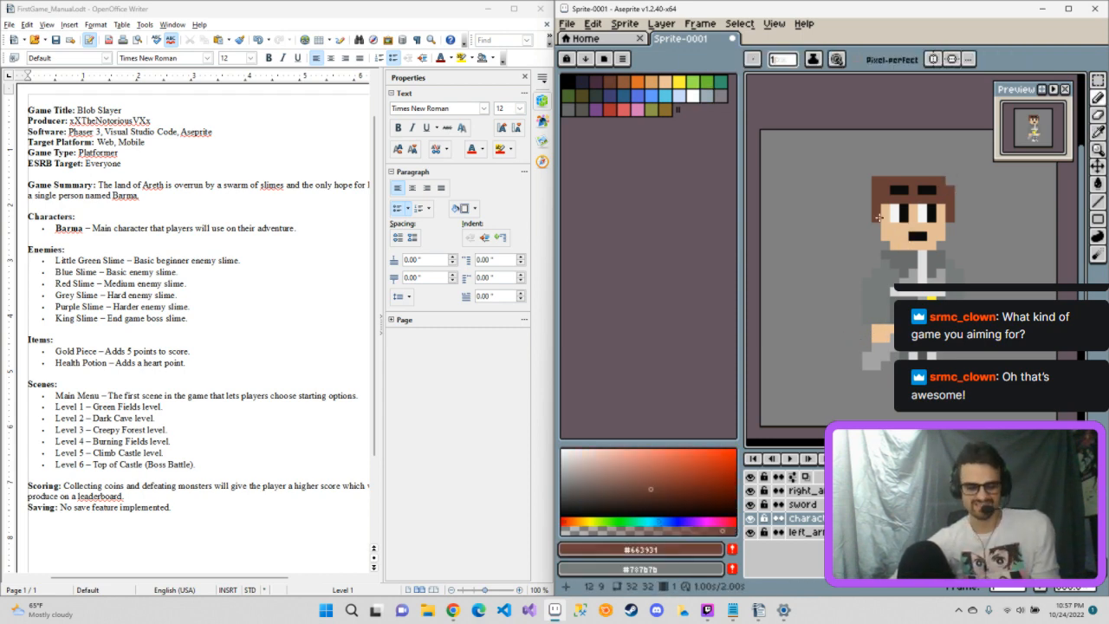
pyautogui.press('g')
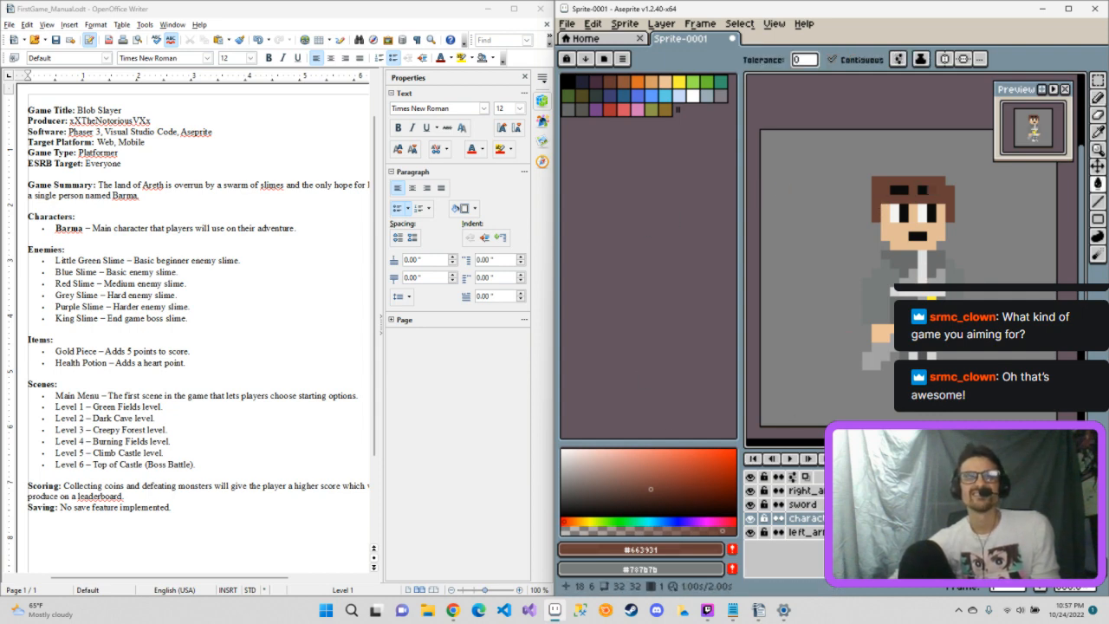
# Step: Sample dark grey #696a6a from the clothing below the chin and fill the hair in frame 1 with it
pyautogui.press('i')
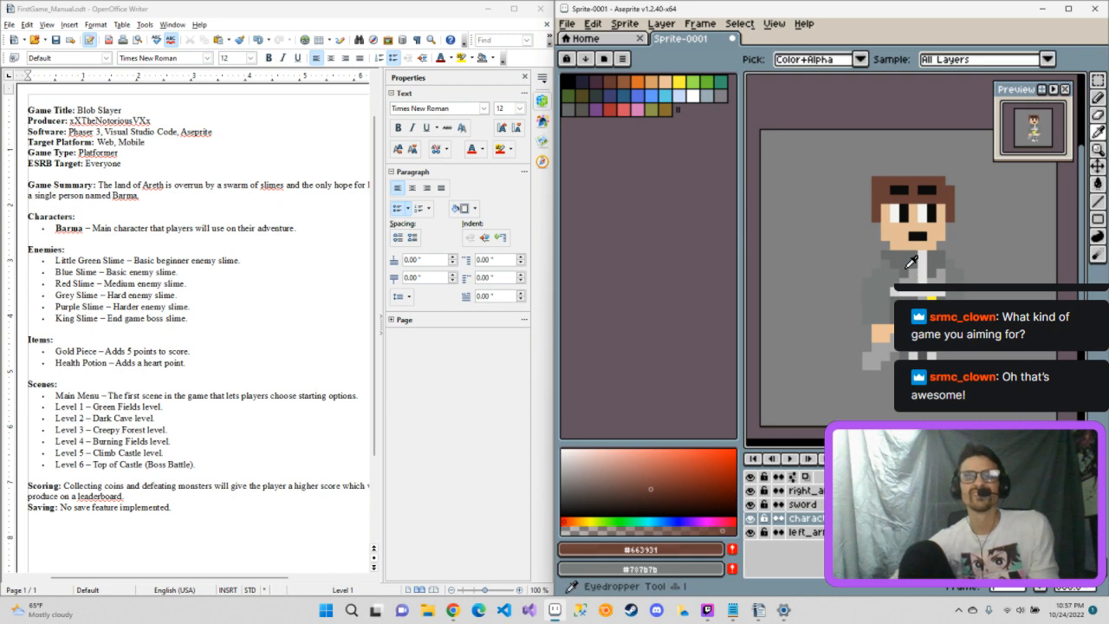
pyautogui.click(911, 262)
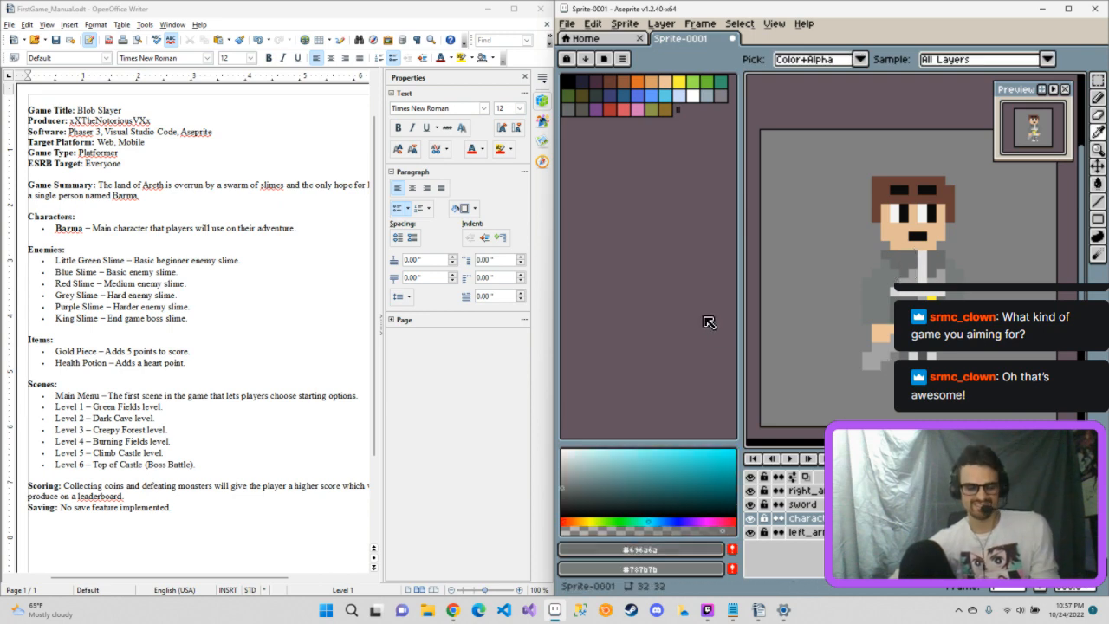
pyautogui.press('g')
pyautogui.click(875, 192)
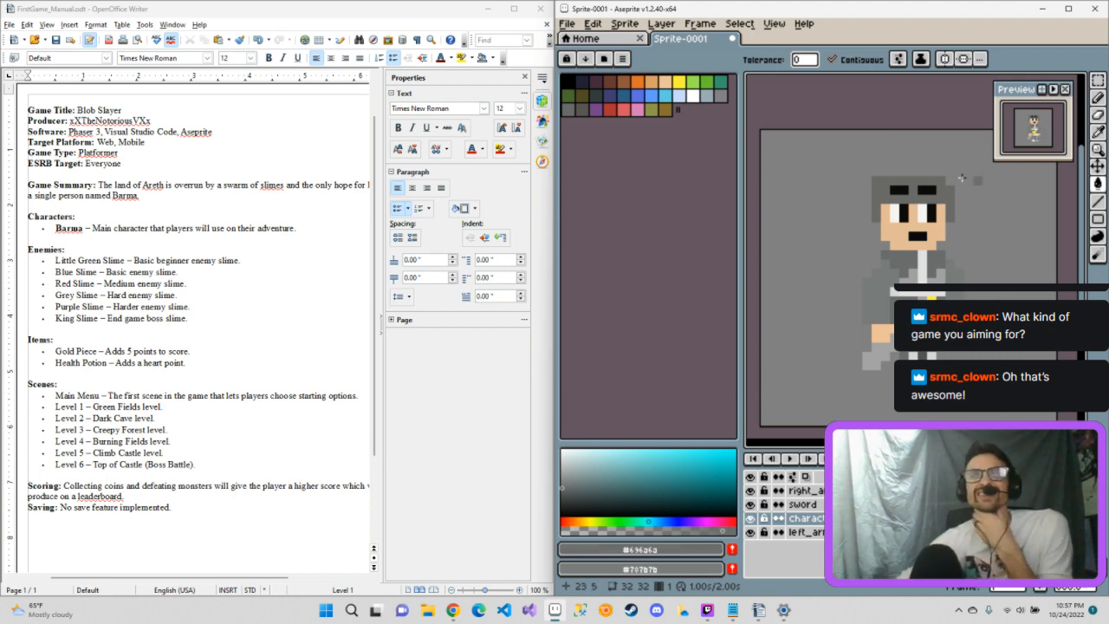
# Step: Erase the top corner pixel at the back of the hair in frame 1 and go to frame 2 of the character layer
pyautogui.press('b')
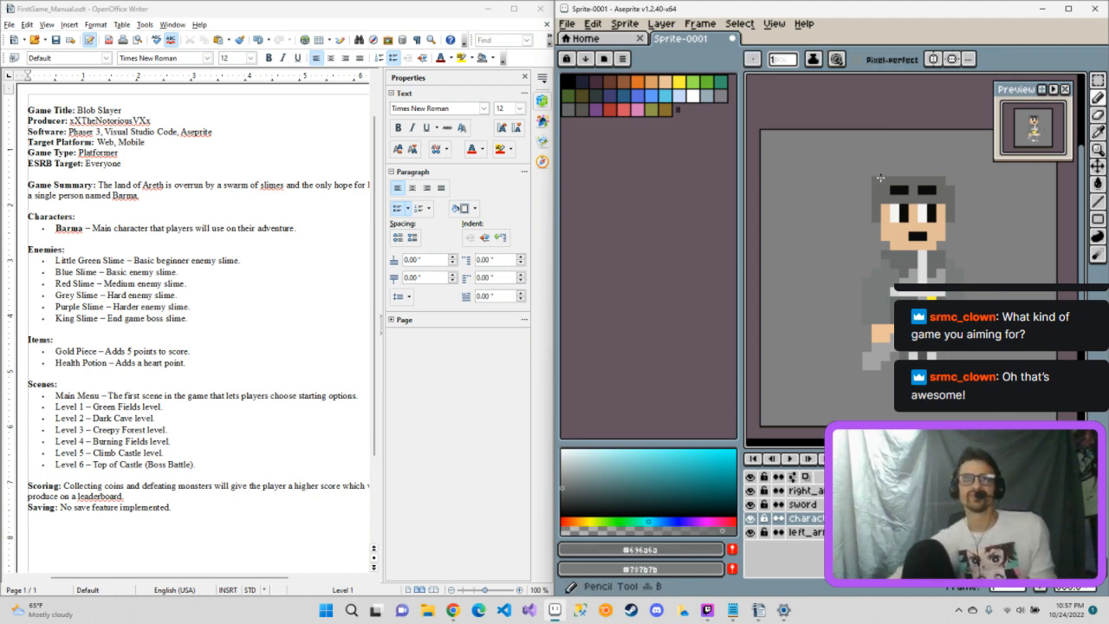
pyautogui.press('e')
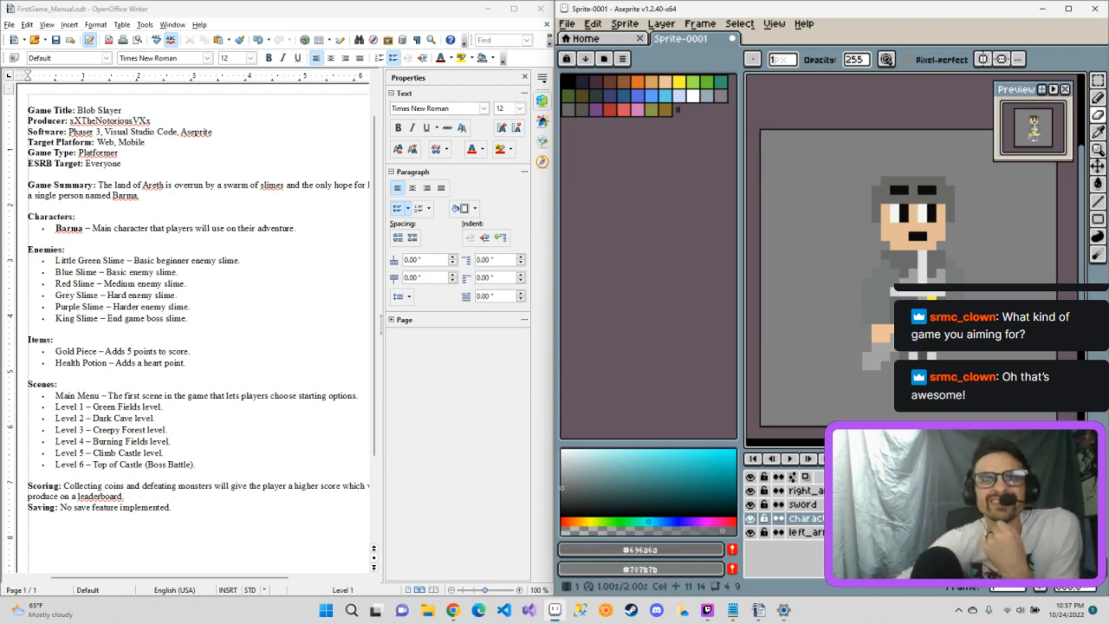
pyautogui.click(879, 519)
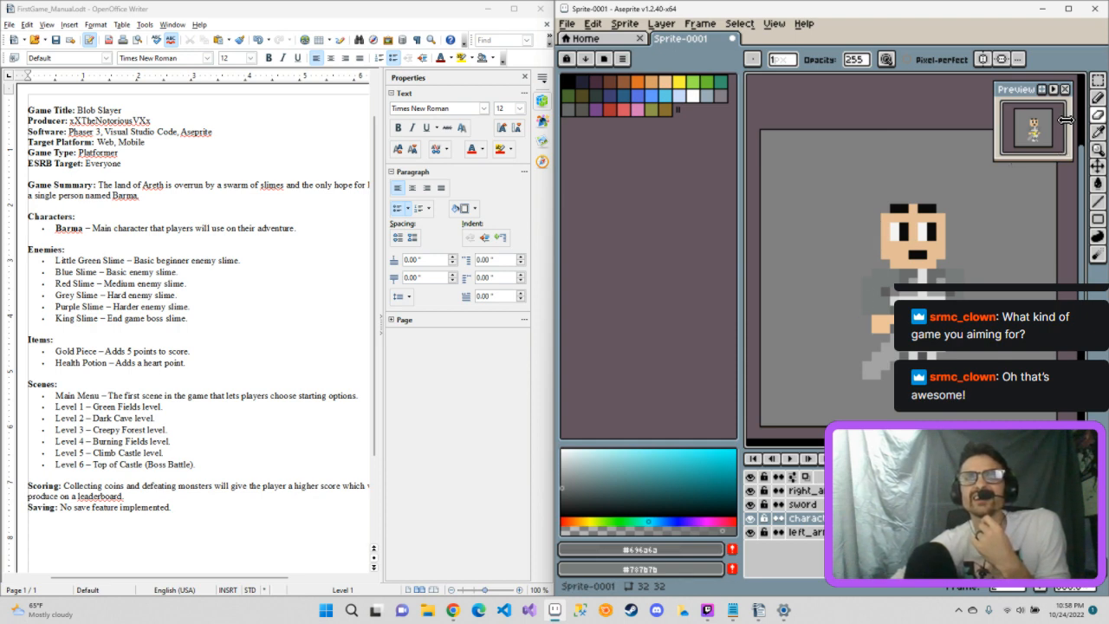
# Step: Draw hair over the top and sides of the head and around the eyebrows in frame 2 with dark grey #696a6a
pyautogui.hotkey('shift', 'b')
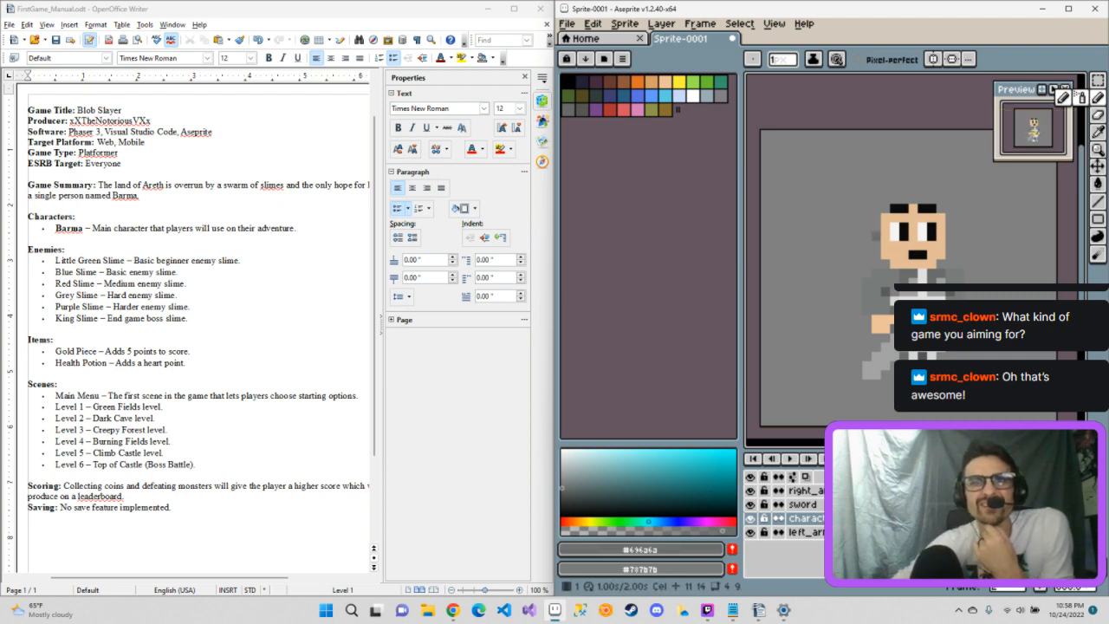
pyautogui.click(844, 518)
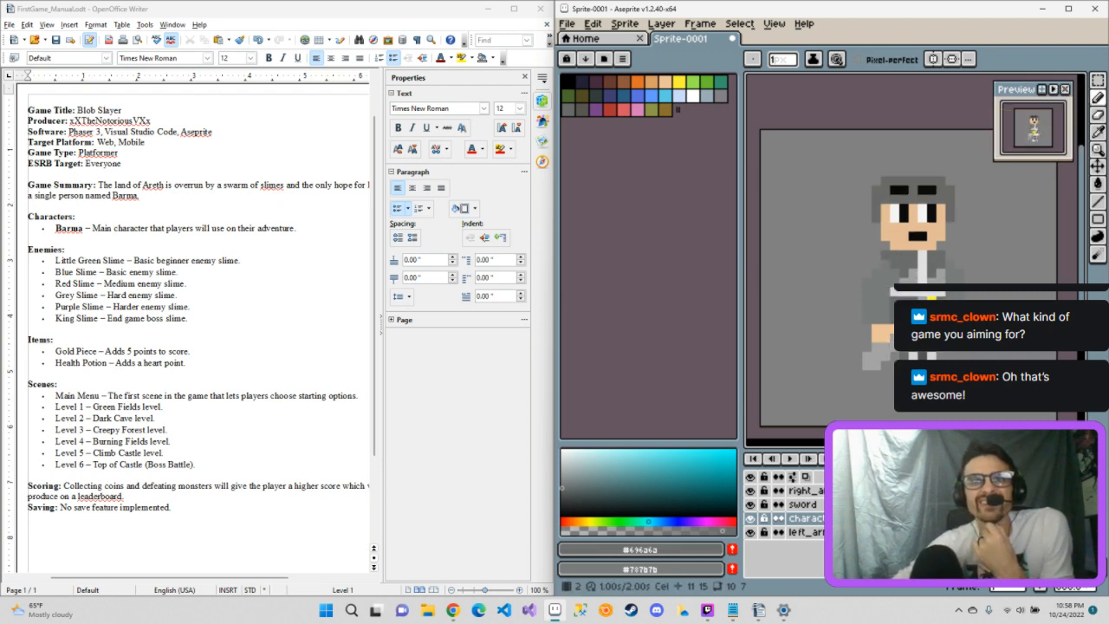
pyautogui.click(859, 518)
pyautogui.moveTo(875, 232)
pyautogui.mouseDown()
pyautogui.moveTo(939, 201)
pyautogui.moveTo(943, 210)
pyautogui.moveTo(912, 209)
pyautogui.moveTo(947, 219)
pyautogui.mouseUp()
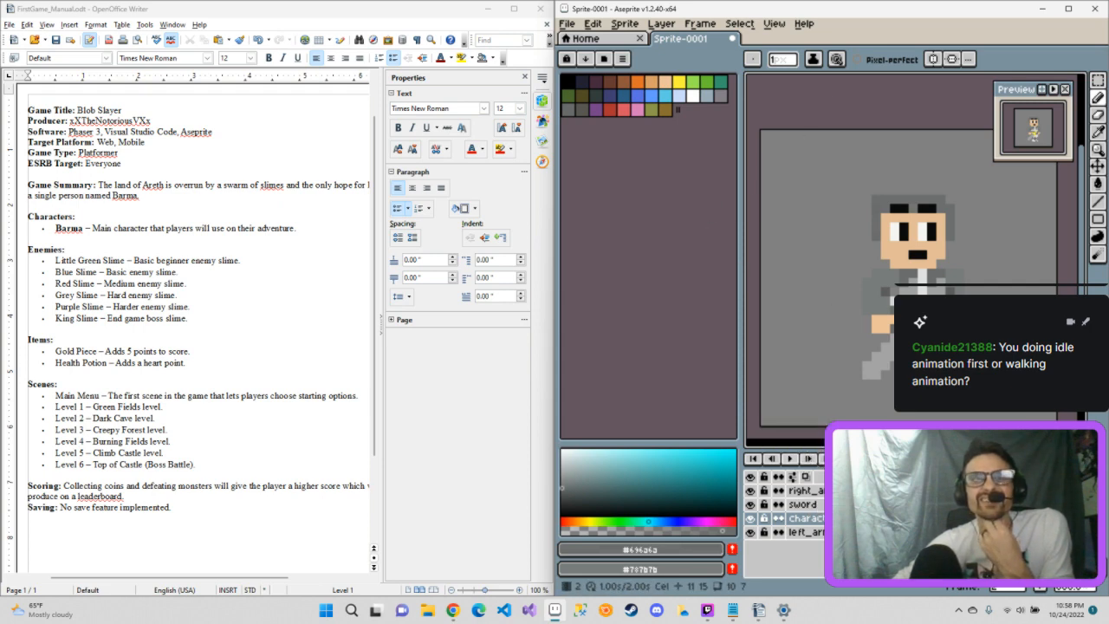
# Step: Compare the hair in frames 1 and 2 and play the animation to review it
pyautogui.press('Right')
pyautogui.press('Right')
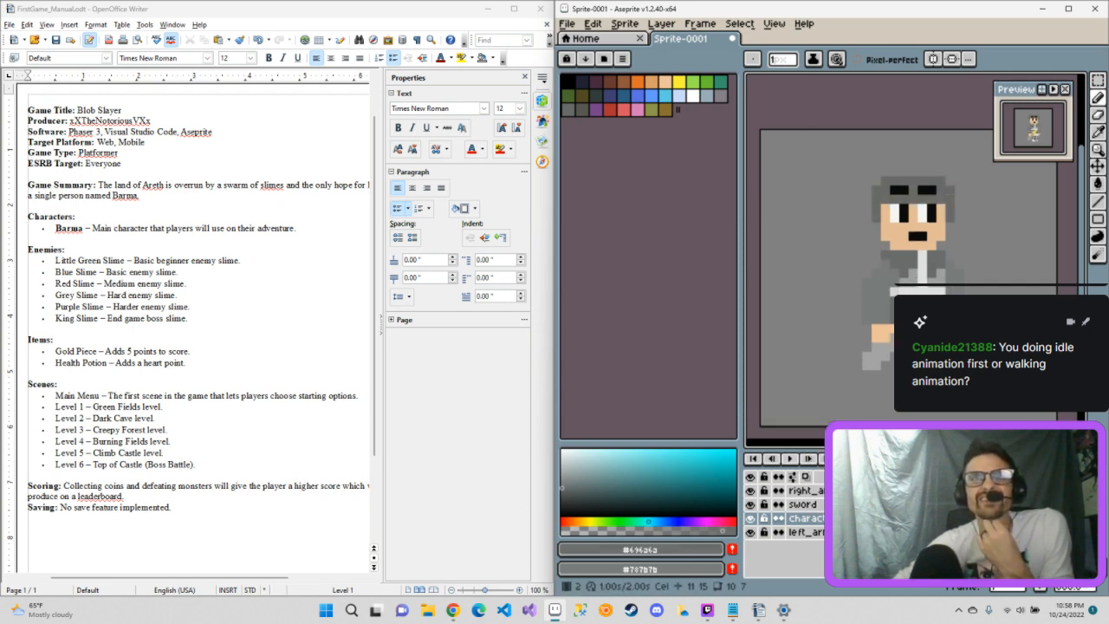
pyautogui.press('Right')
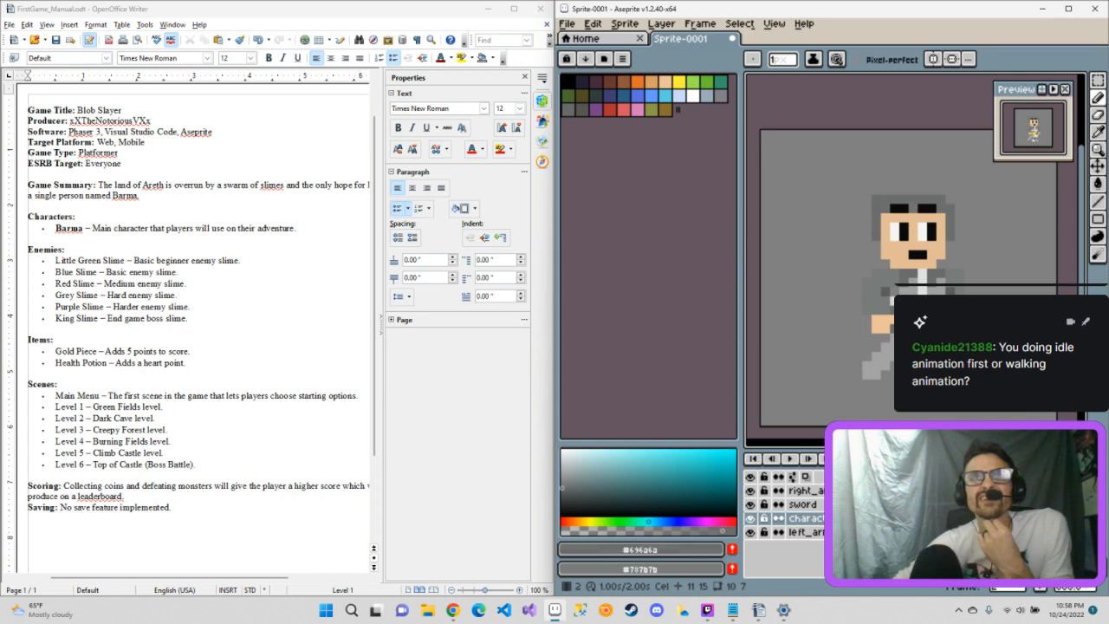
pyautogui.press('Right')
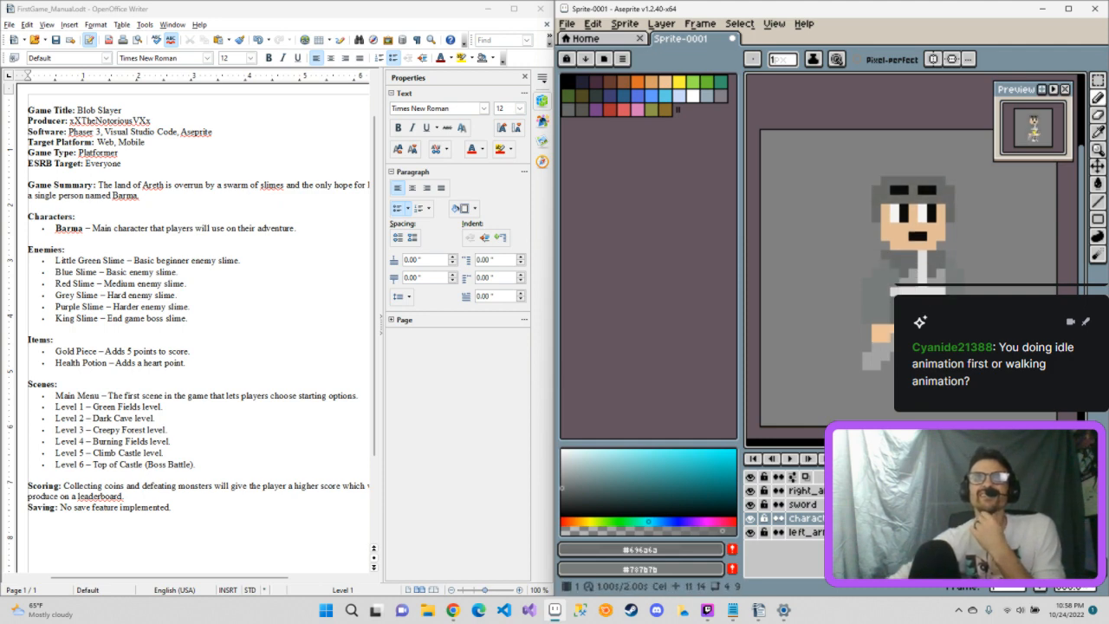
pyautogui.click(789, 459)
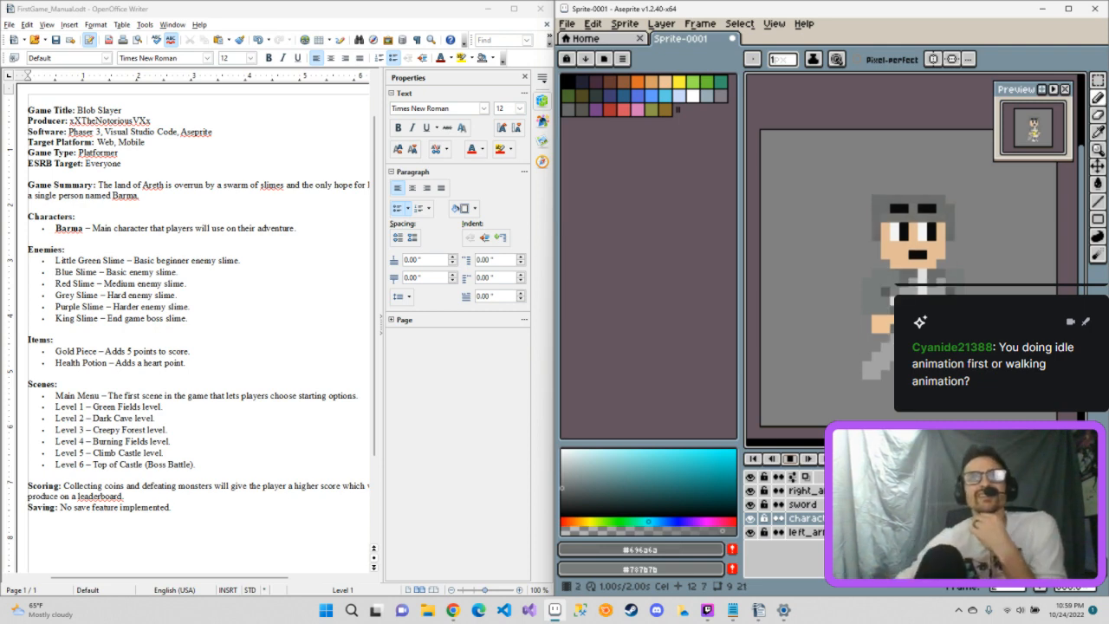
# Step: Sample light grey #e9e9e9 from the clothing and paint one sideburn pixel on each side of the head in frame 1
pyautogui.click(693, 95)
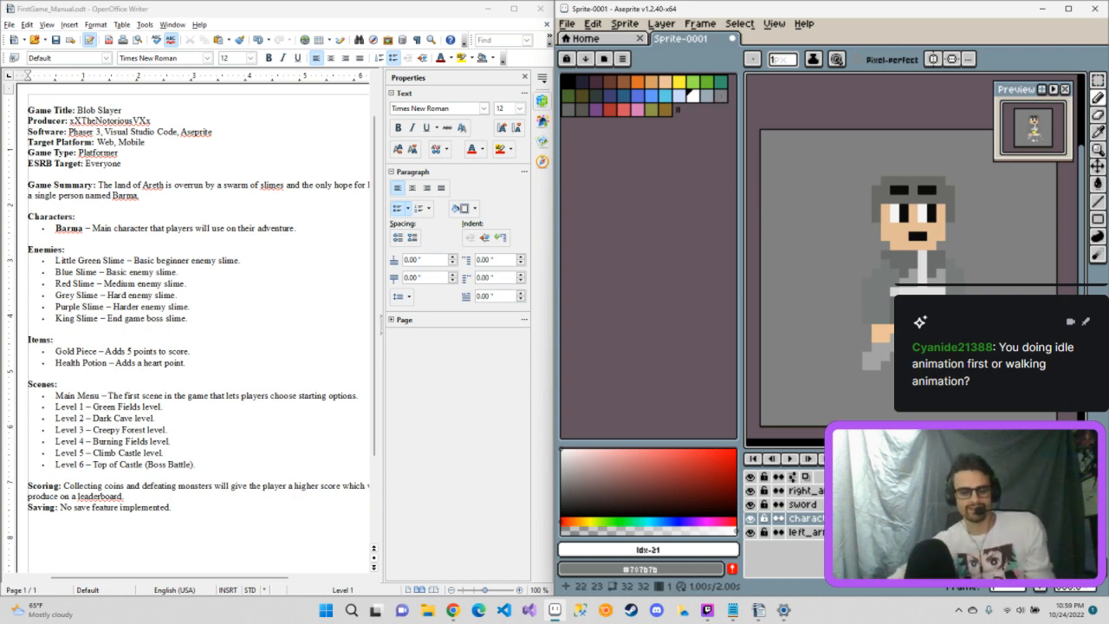
pyautogui.press('i')
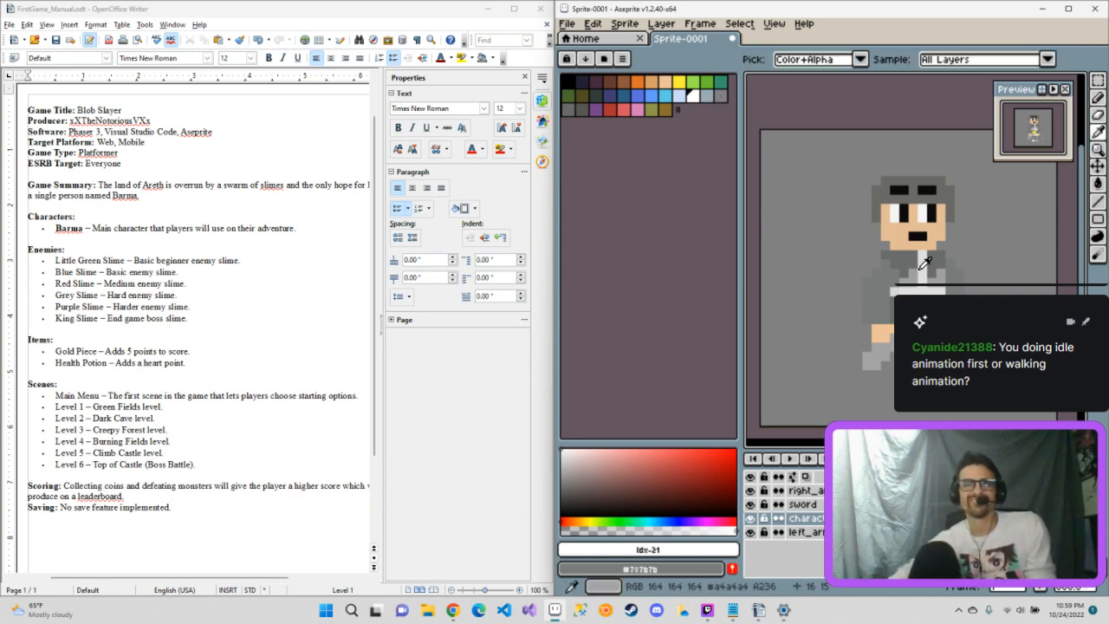
pyautogui.click(920, 294)
pyautogui.press('b')
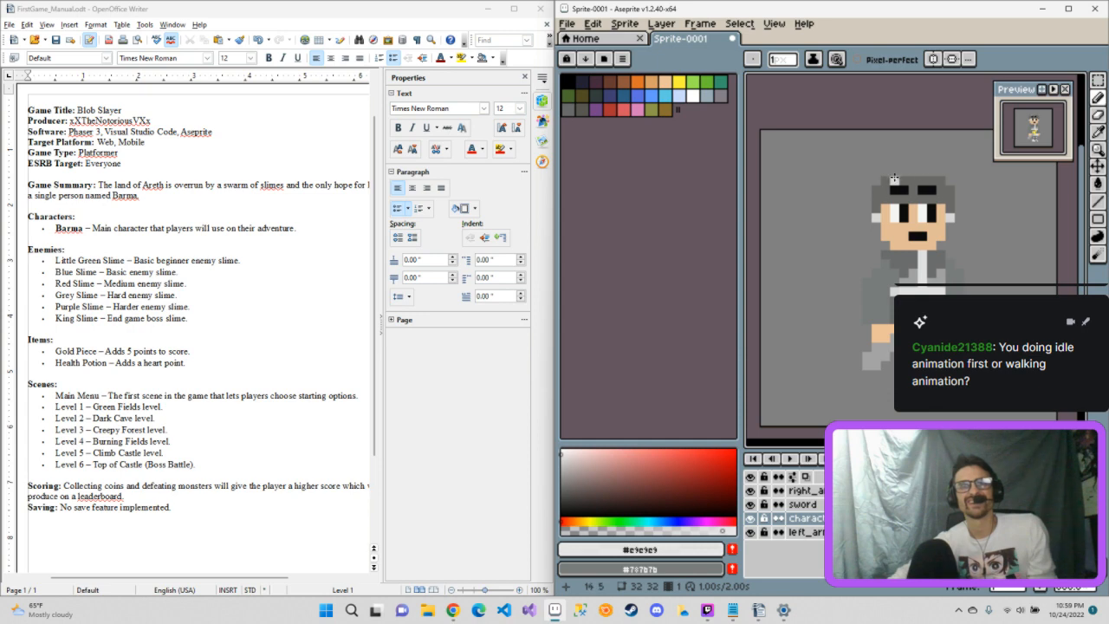
# Step: Try recolouring the top row and outer sides of the hair in frame 1 with light grey #e9e9e9 and undo it
pyautogui.moveTo(884, 180); pyautogui.dragTo(945, 179)
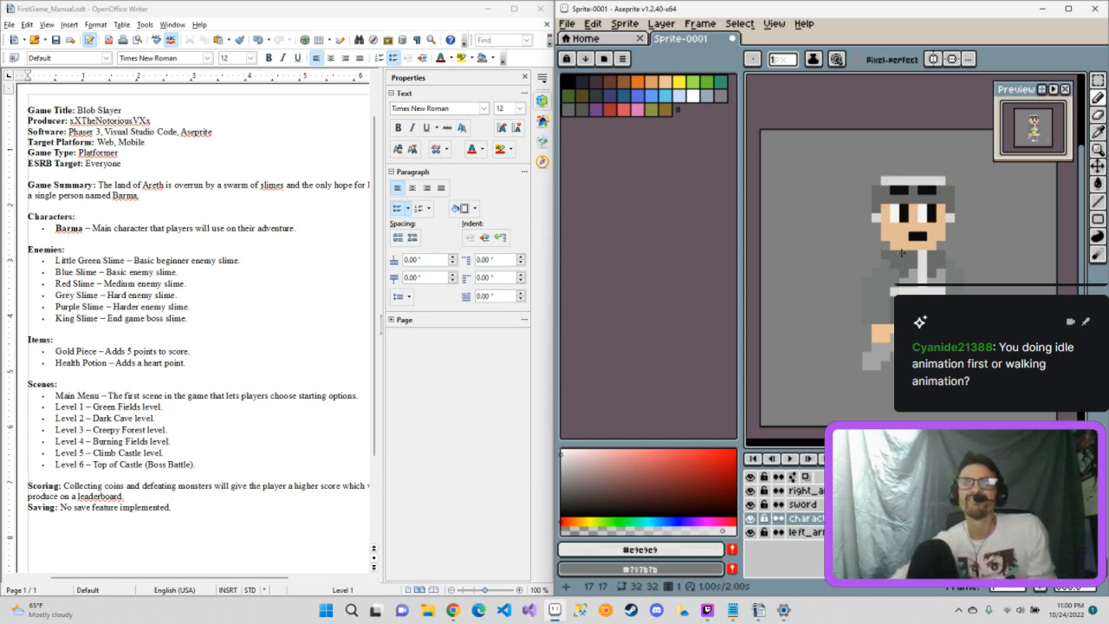
pyautogui.moveTo(876, 200); pyautogui.dragTo(876, 211)
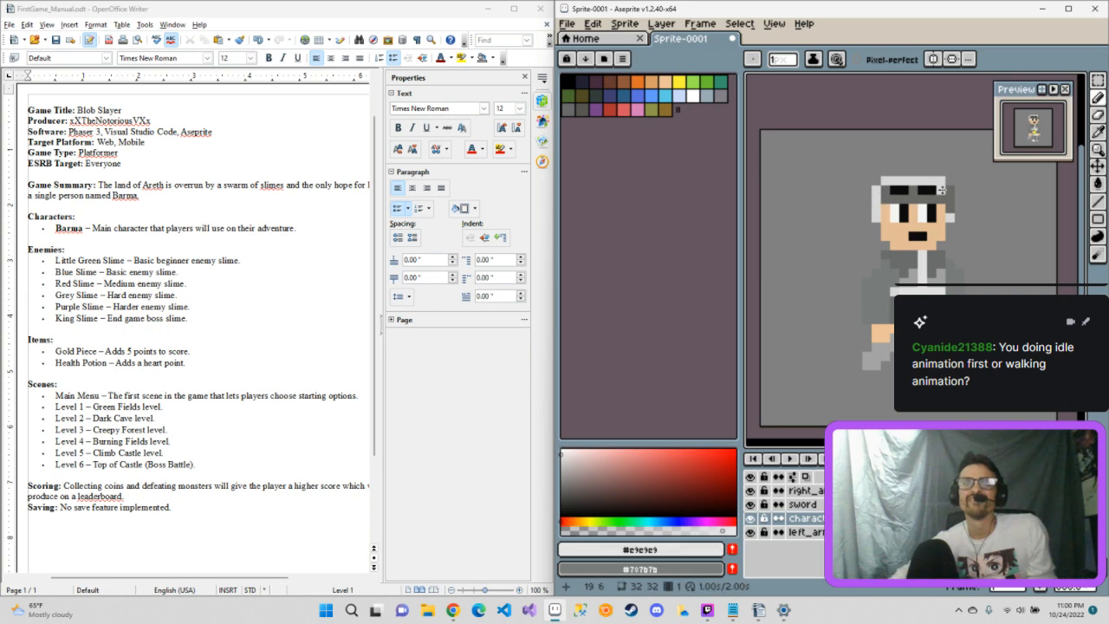
pyautogui.moveTo(950, 190); pyautogui.dragTo(951, 213)
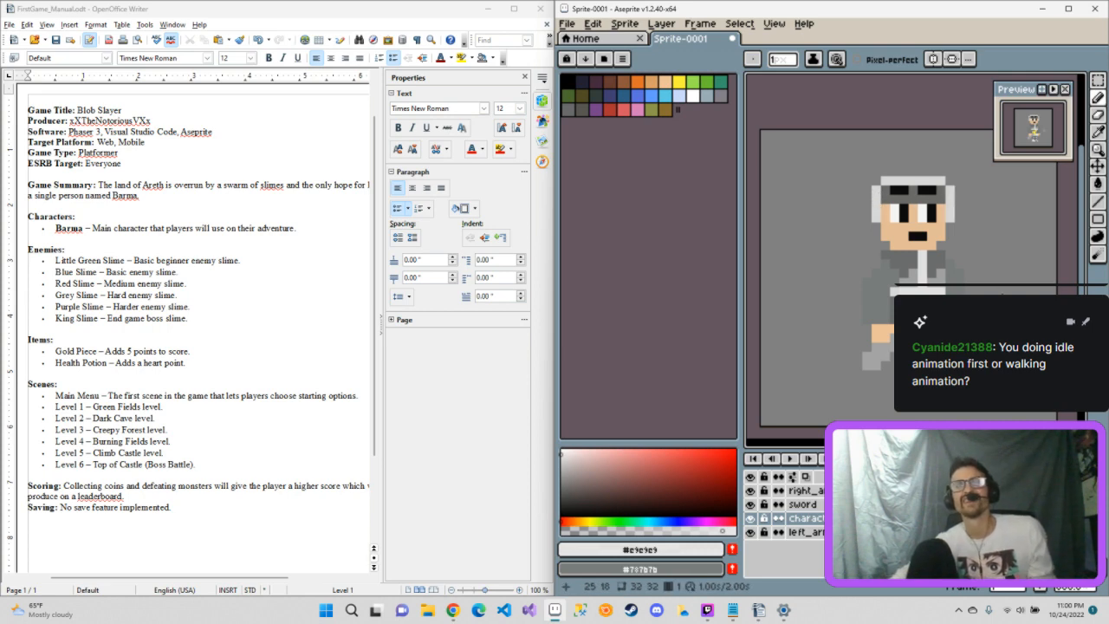
pyautogui.press('v')
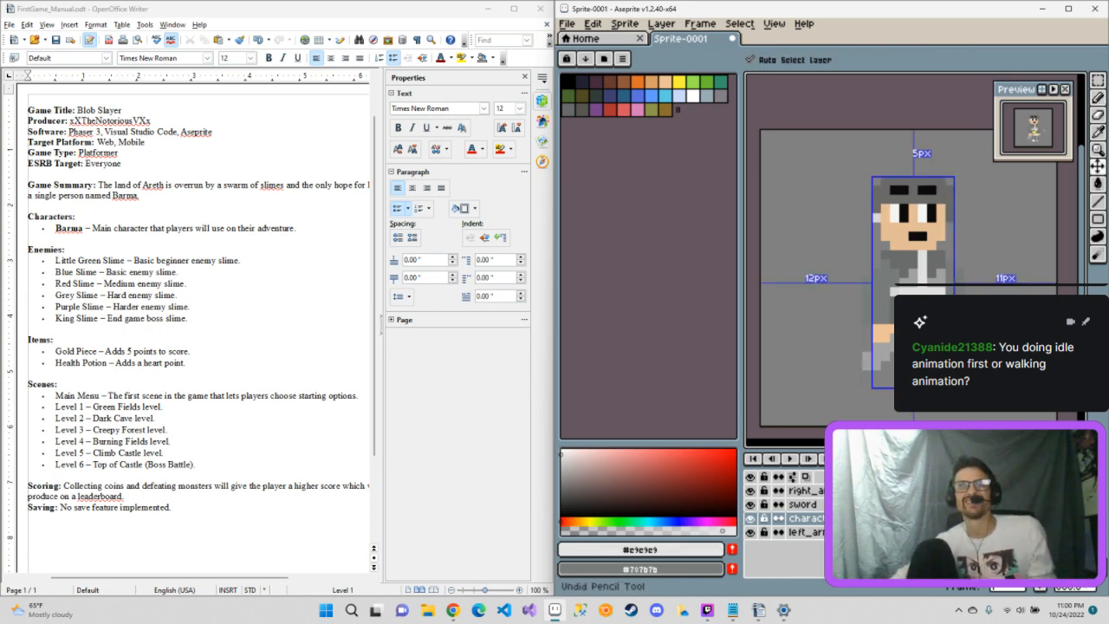
pyautogui.press('b')
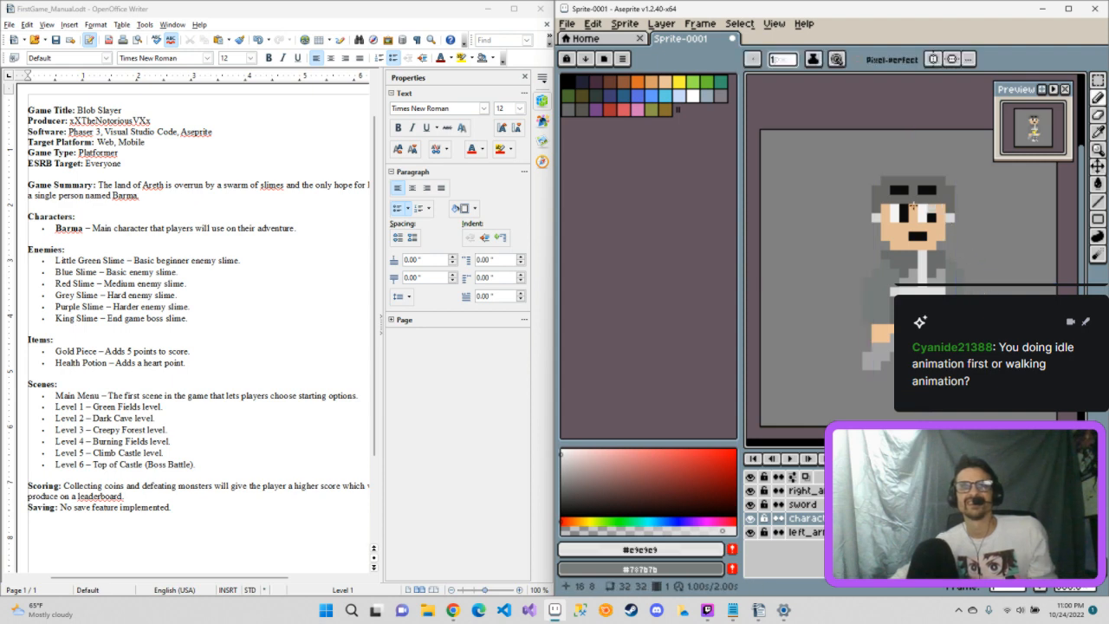
# Step: Try a light grey band across the forehead and light grey facial hair in frame 1, undoing both attempts
pyautogui.moveTo(882, 200); pyautogui.dragTo(931, 203)
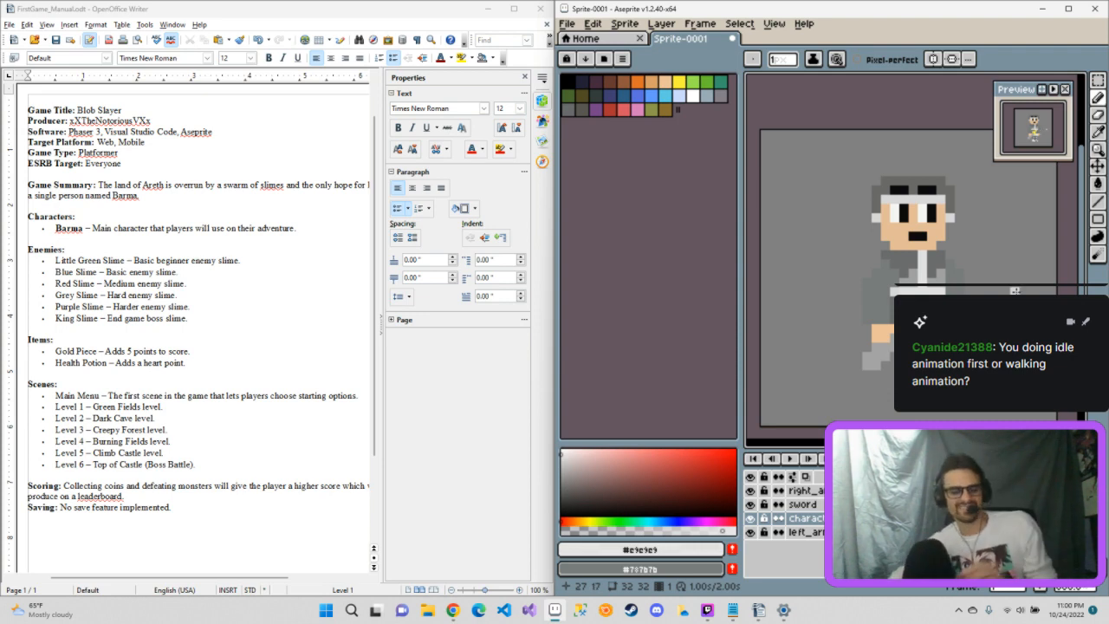
pyautogui.hotkey('ctrl', 'z')
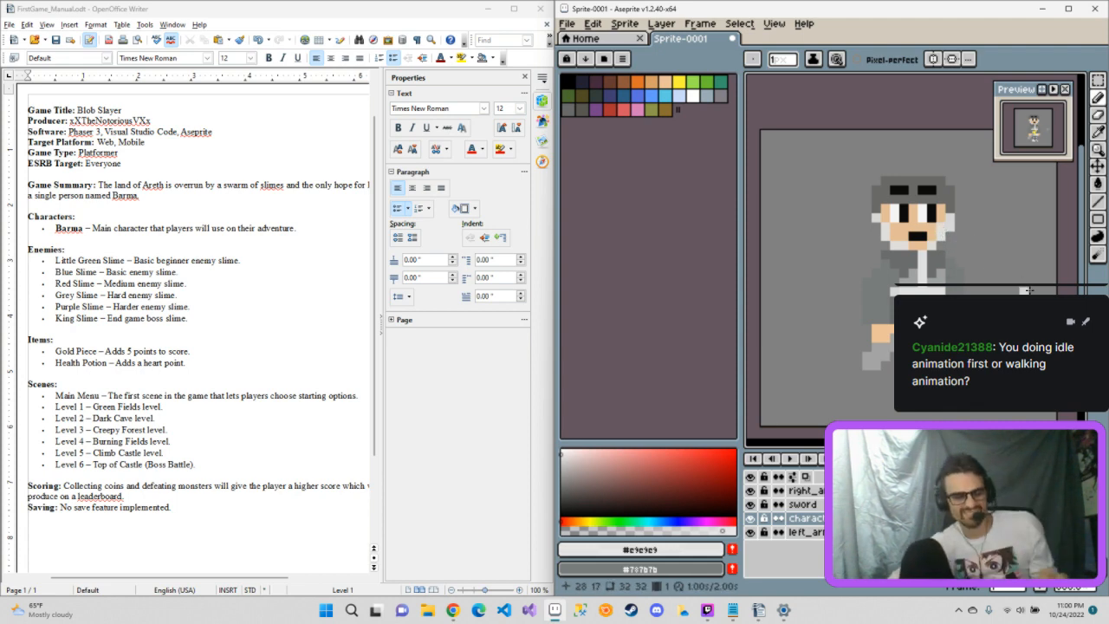
pyautogui.hotkey('ctrl', 'z')
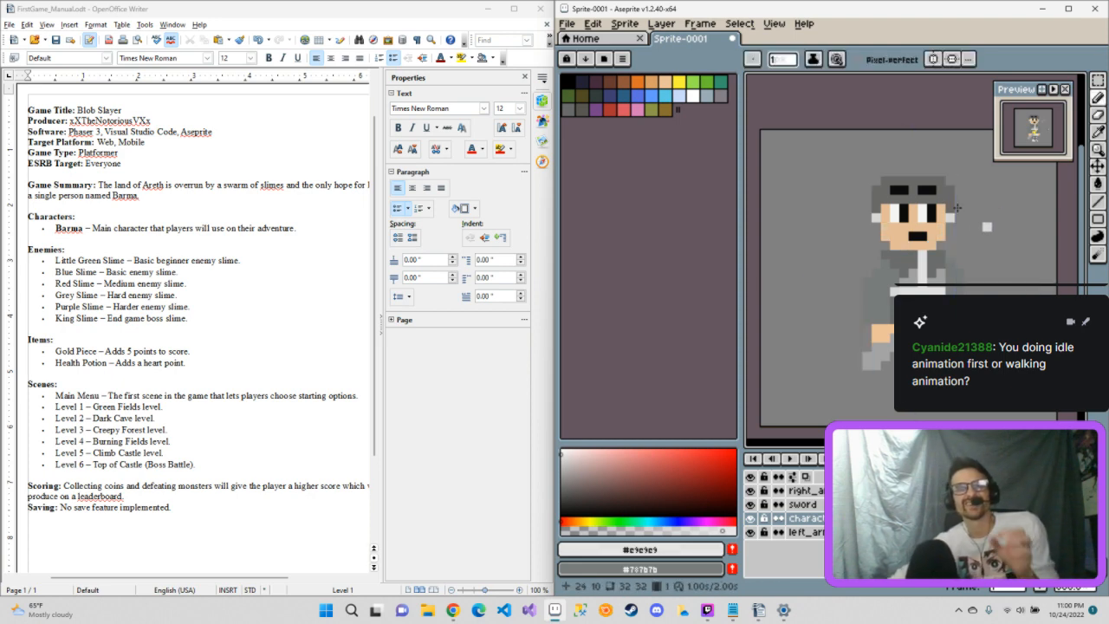
# Step: Add matching light grey sideburn pixels on both sides of the head in frame 2, compare the frames and play the animation
pyautogui.press('Right')
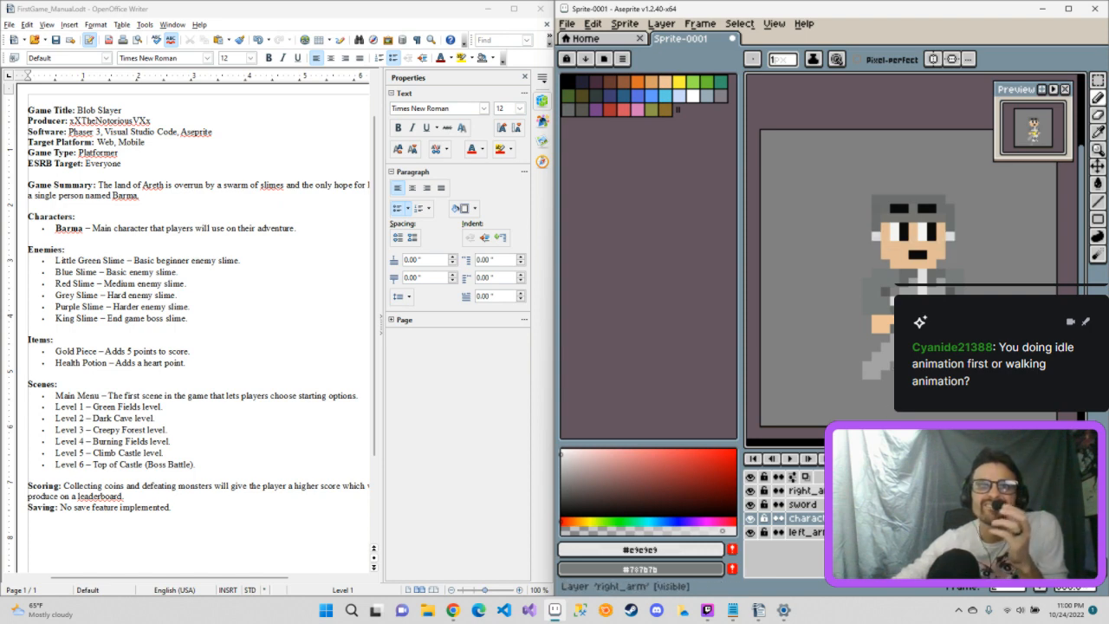
pyautogui.press('Left')
pyautogui.press('Right')
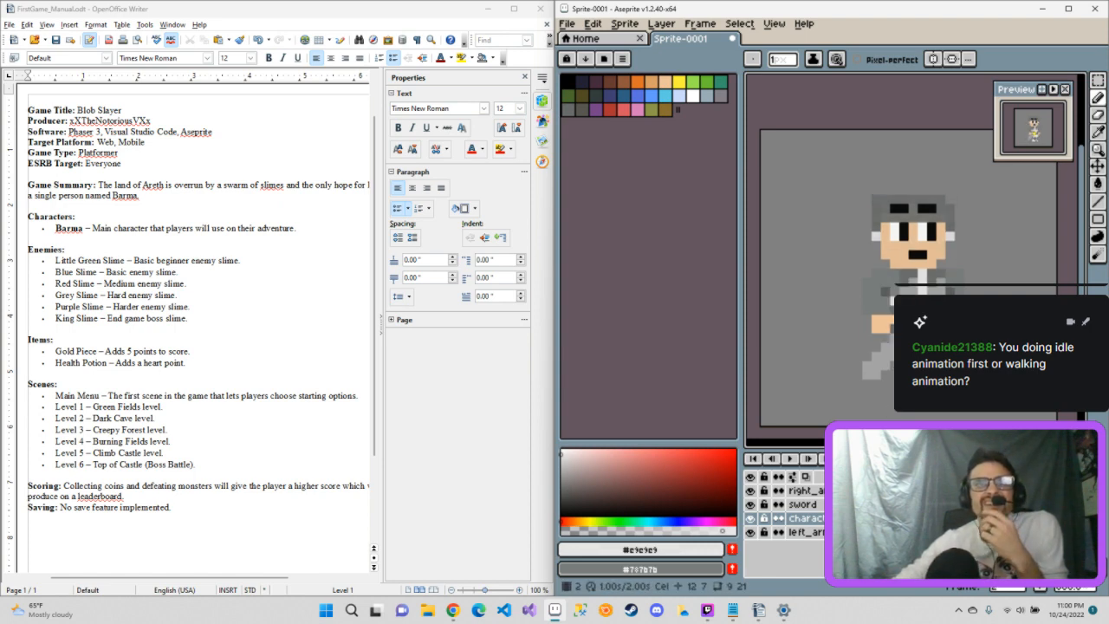
pyautogui.press('Left')
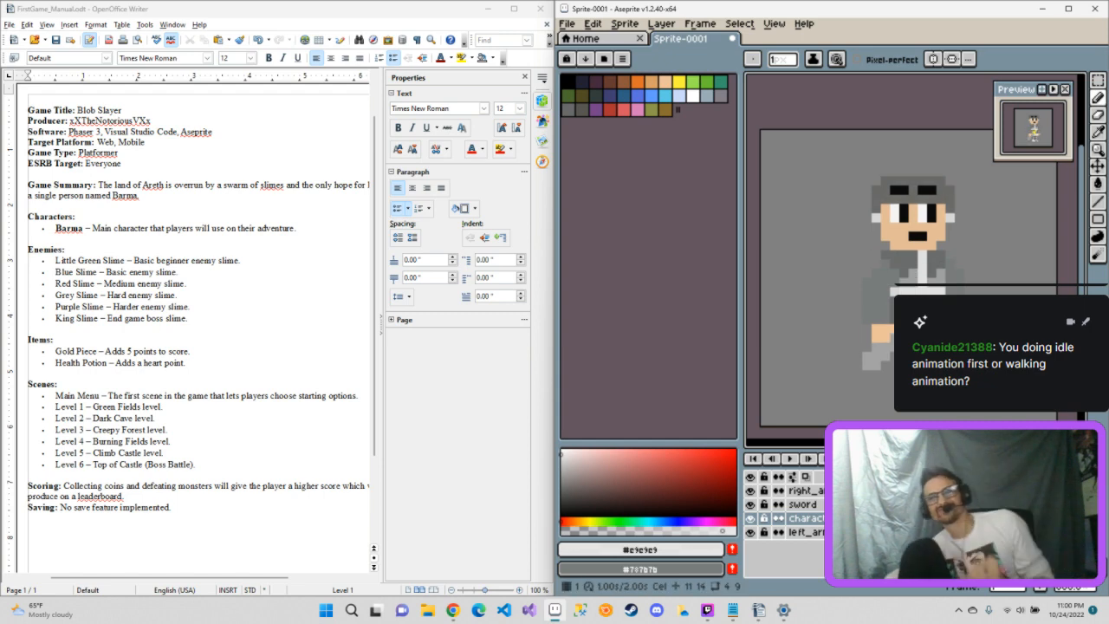
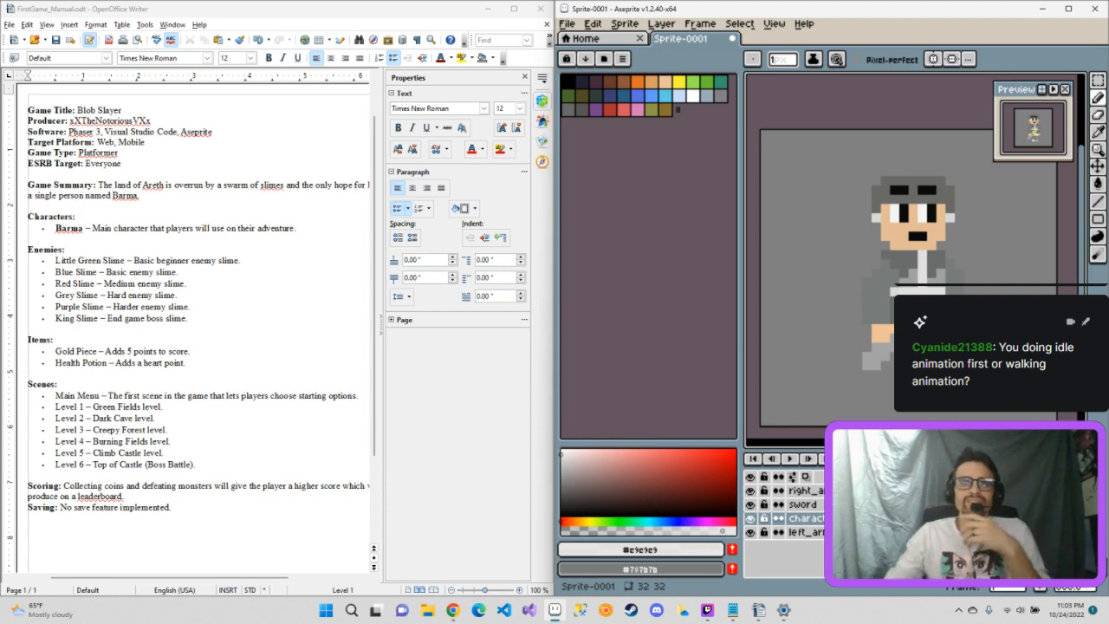
pyautogui.click(790, 458)
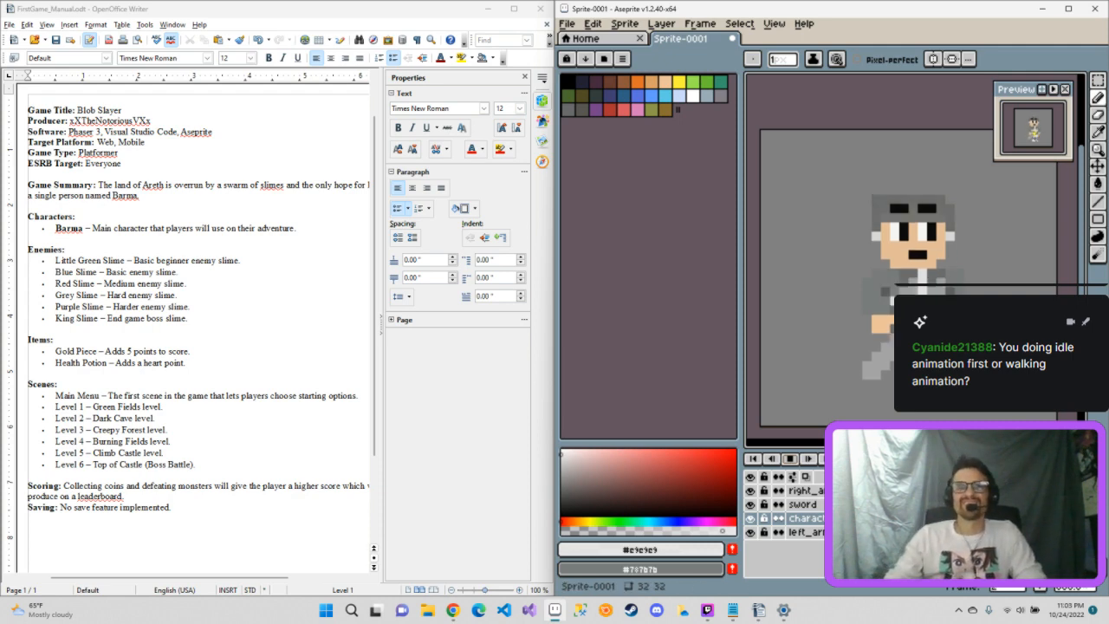
pyautogui.click(791, 459)
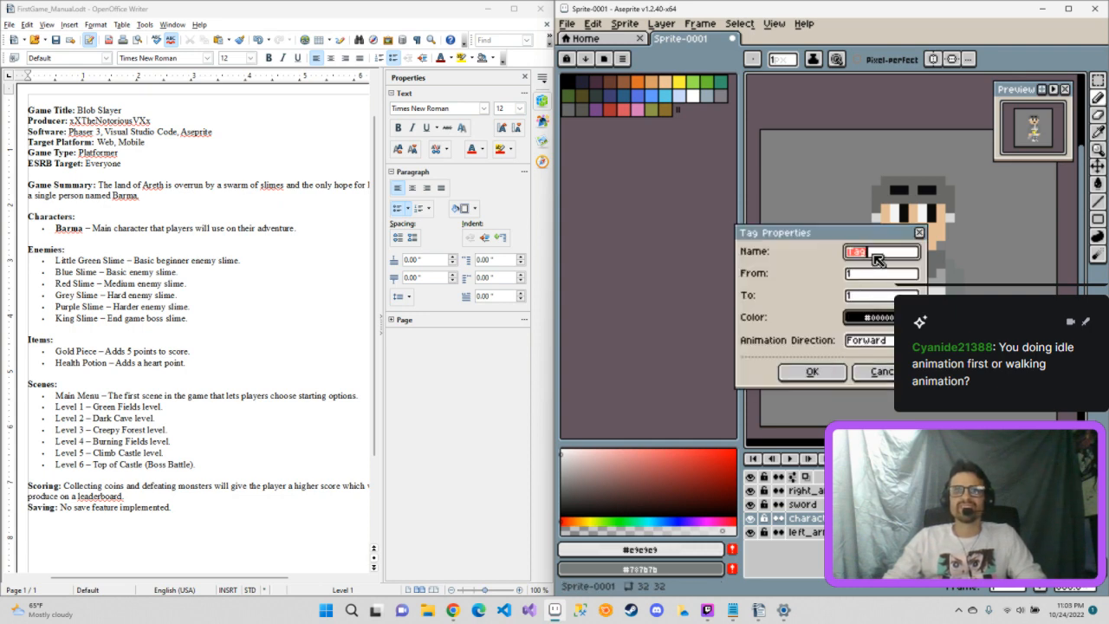
# Step: Create a blue animation tag named Idle covering frames 1 to 2
pyautogui.write('Idel')
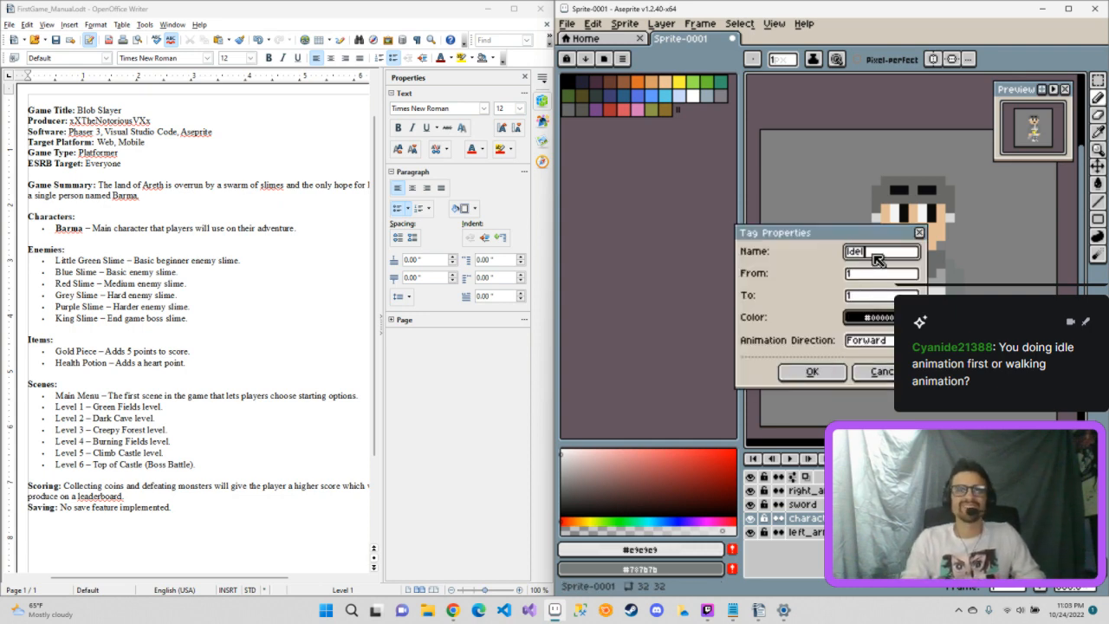
pyautogui.press('BackSpace')
pyautogui.press('BackSpace')
pyautogui.write('le')
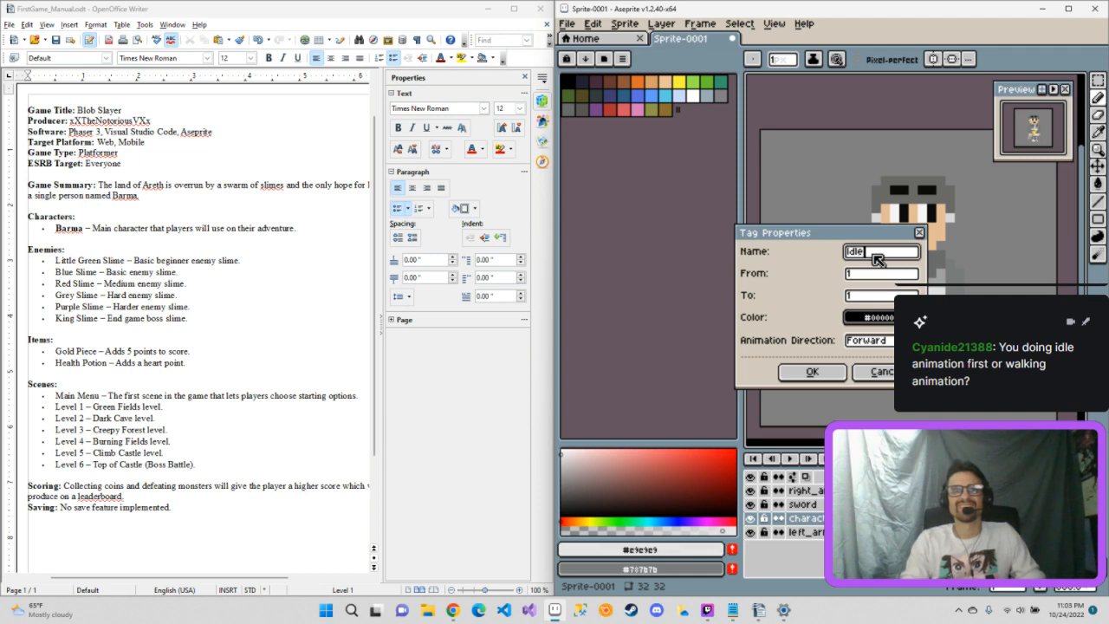
pyautogui.click(870, 297)
pyautogui.press('BackSpace')
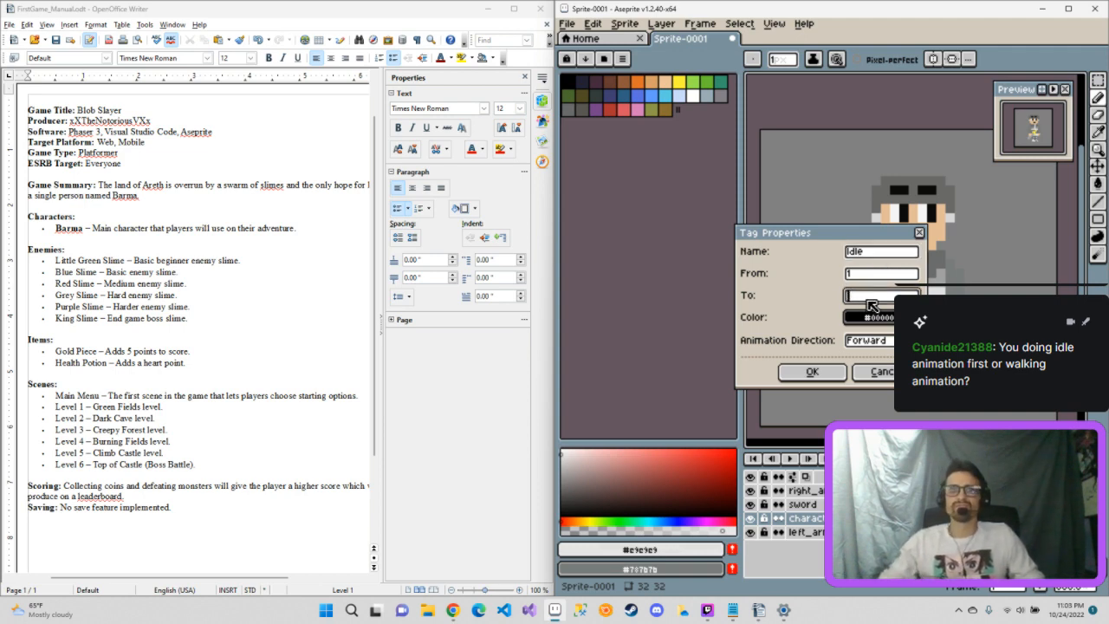
pyautogui.write('2')
pyautogui.click(881, 318)
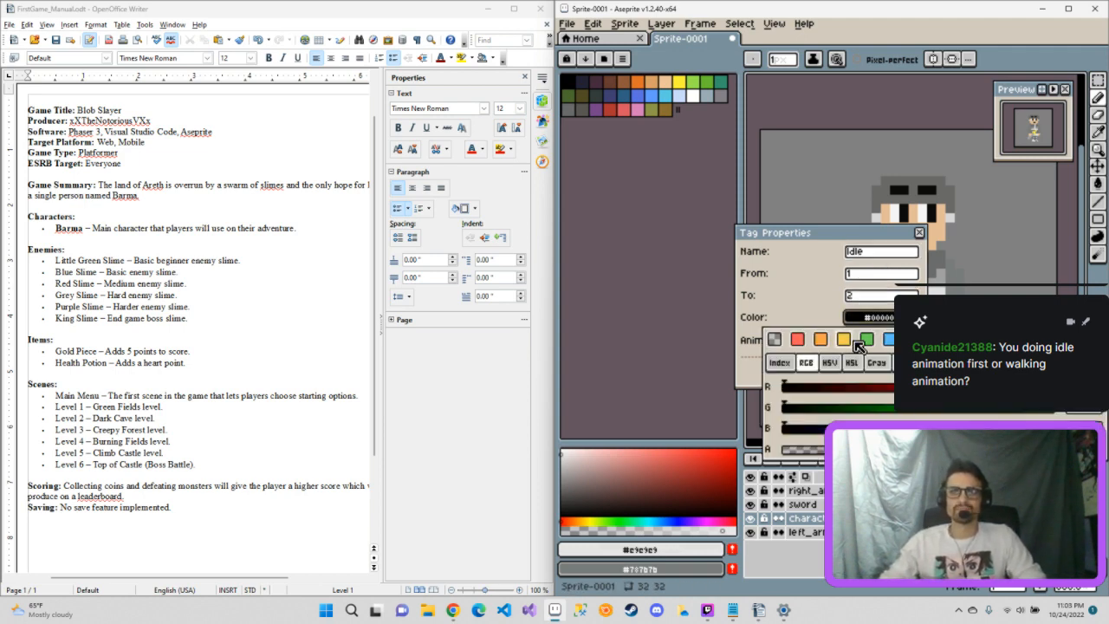
pyautogui.click(890, 343)
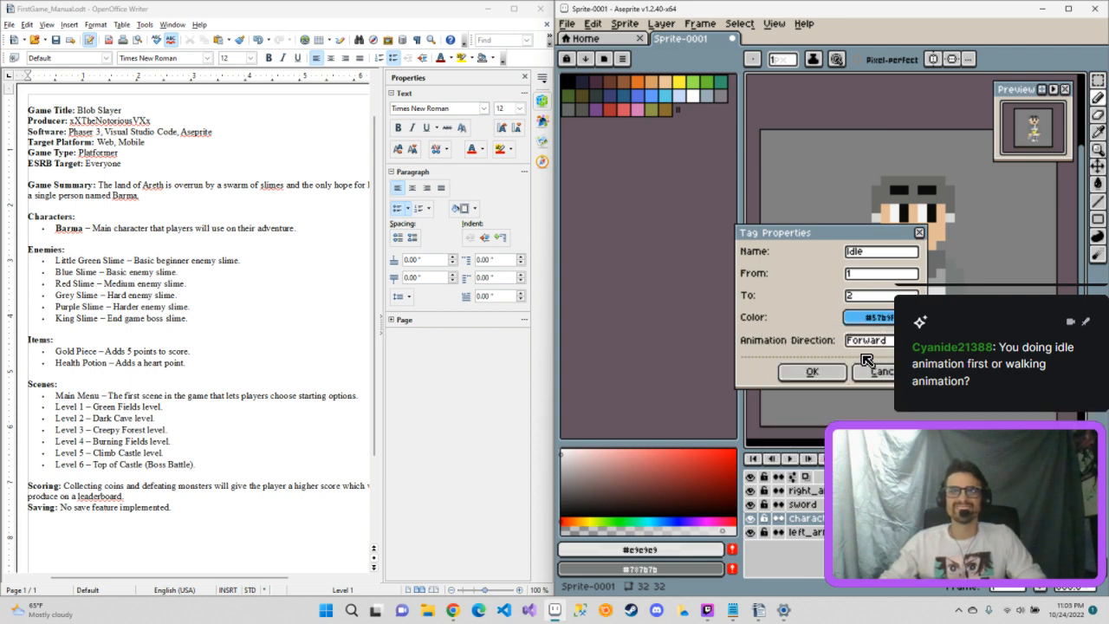
pyautogui.click(834, 373)
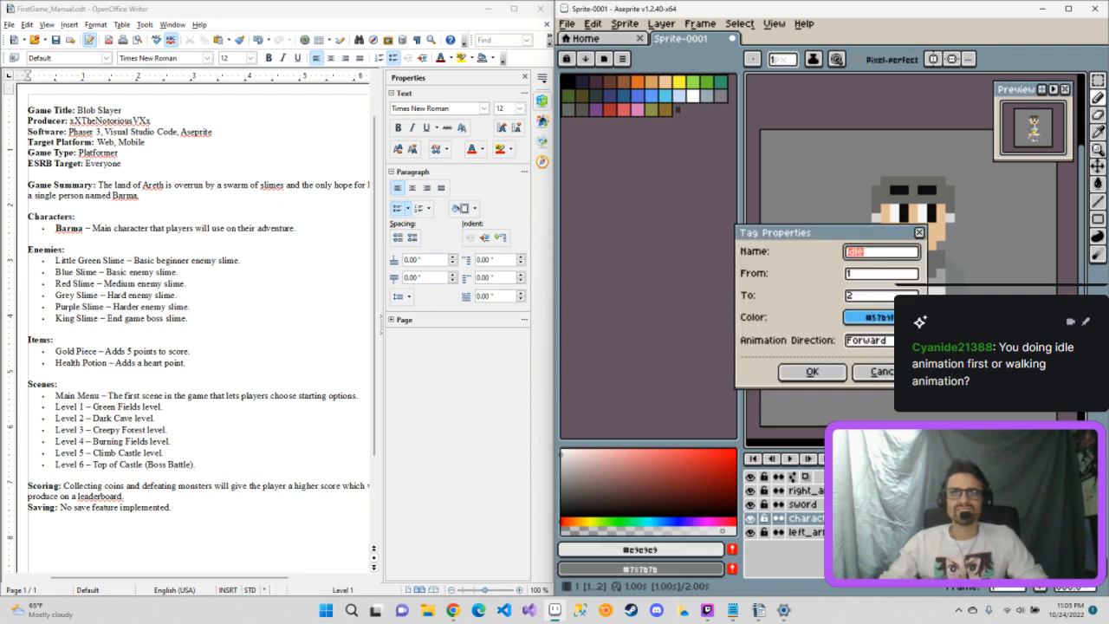
# Step: Set the Idle tag's animation direction to Ping-pong and play the animation
pyautogui.click(869, 339)
pyautogui.click(885, 380)
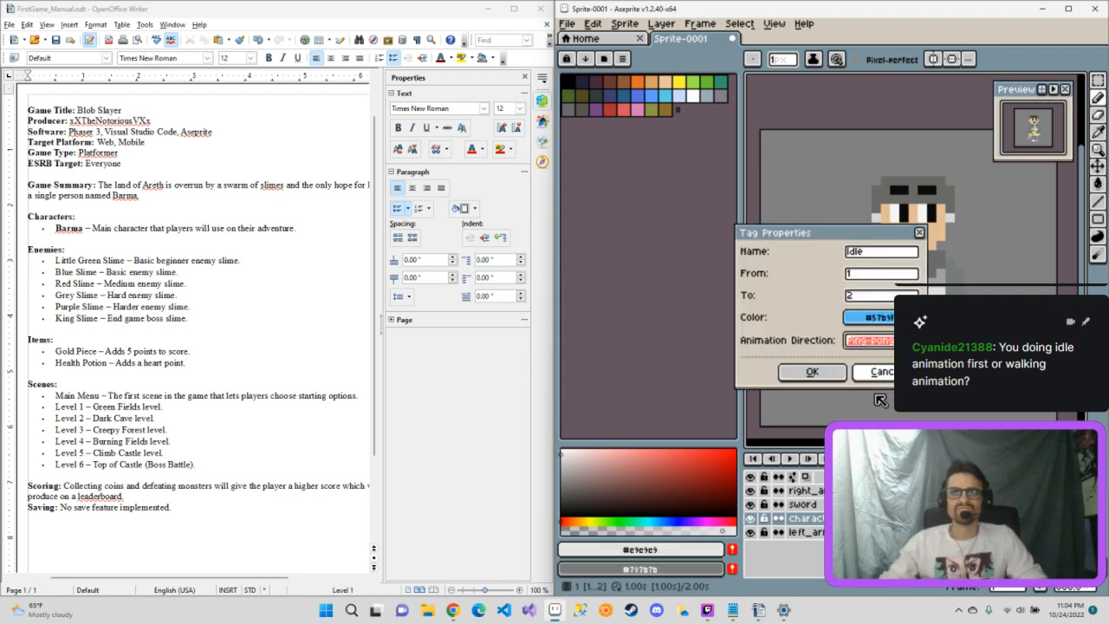
pyautogui.click(815, 372)
pyautogui.click(789, 459)
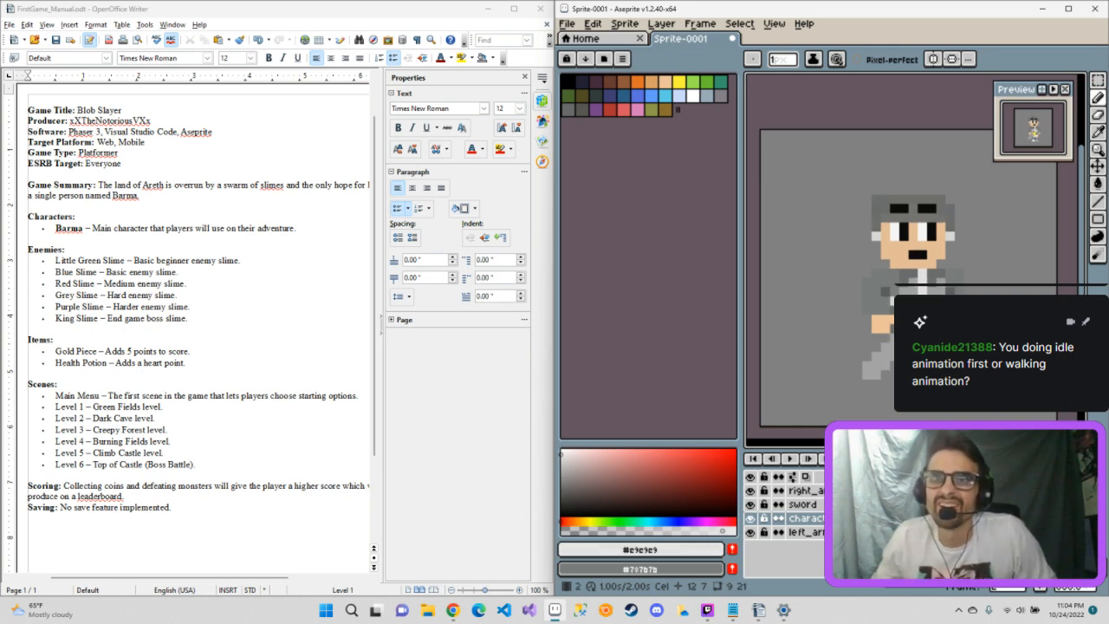
# Step: Paste the copied piece beside the character's torso in frame 2 of the character layer and compare it with frame 1
pyautogui.hotkey('ctrl', 'v')
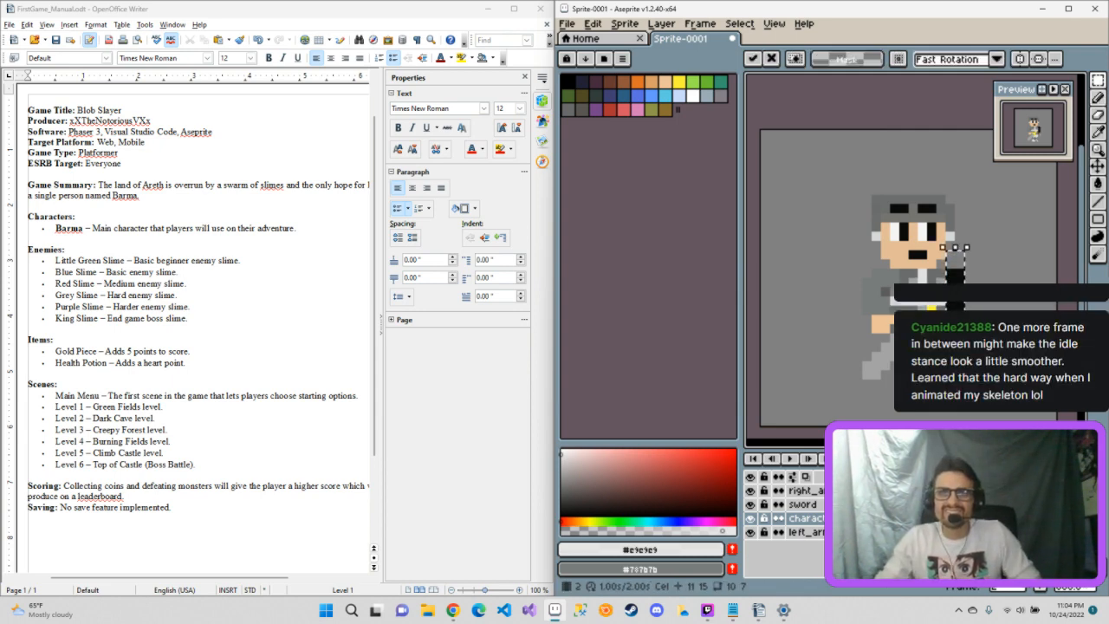
pyautogui.press('Left')
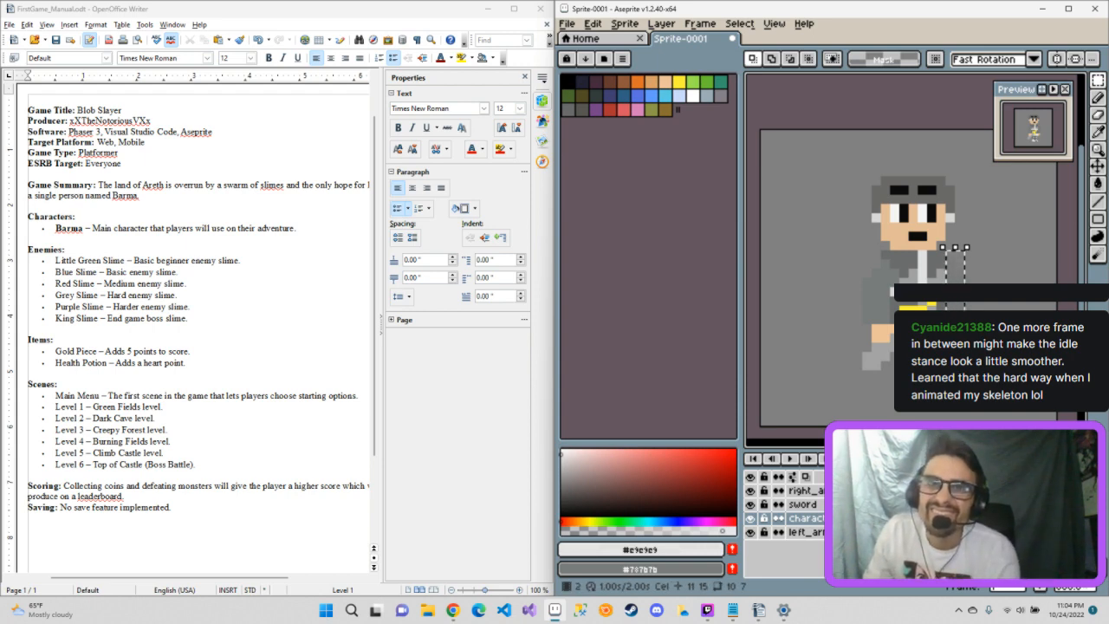
pyautogui.press('Right')
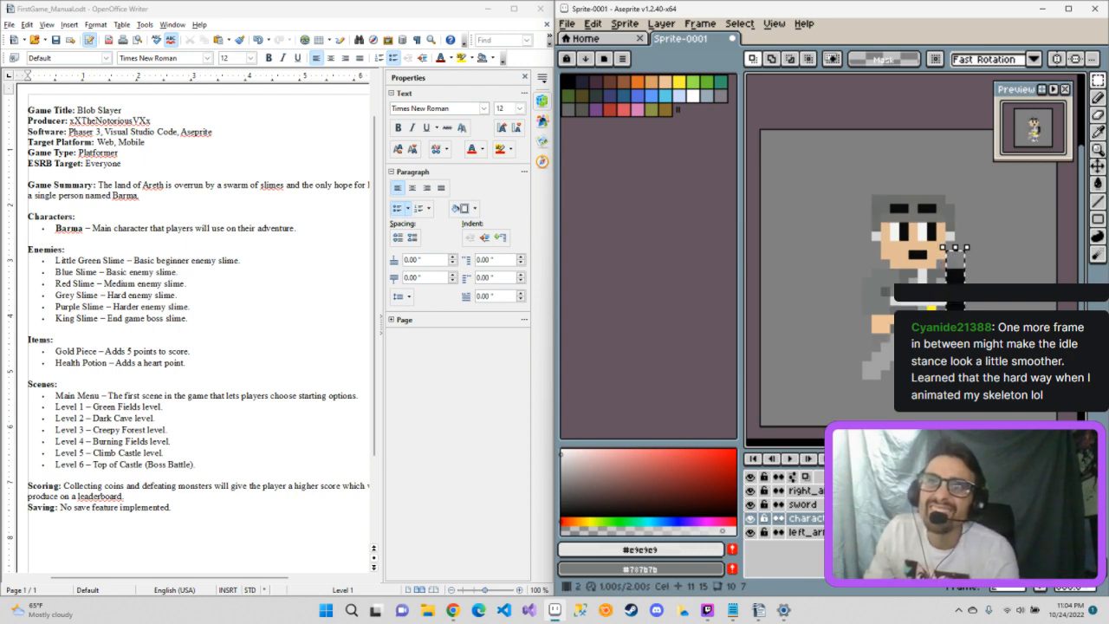
# Step: Undo the piece pasted beside the character's torso in frame 2, play the Idle animation and stop it
pyautogui.press('Left')
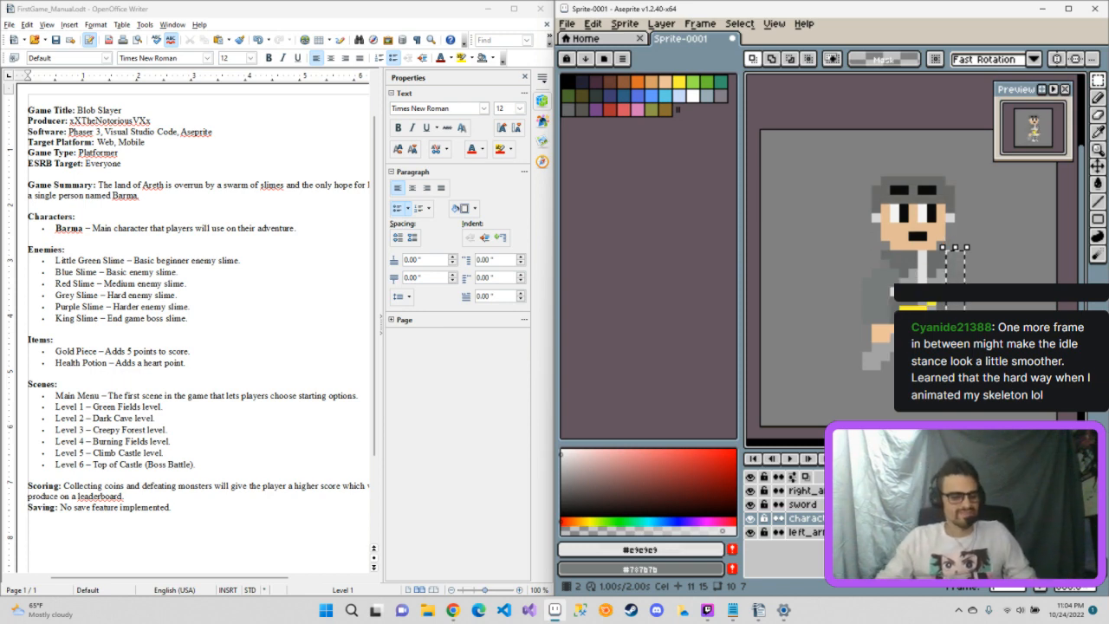
pyautogui.hotkey('ctrl', 'z')
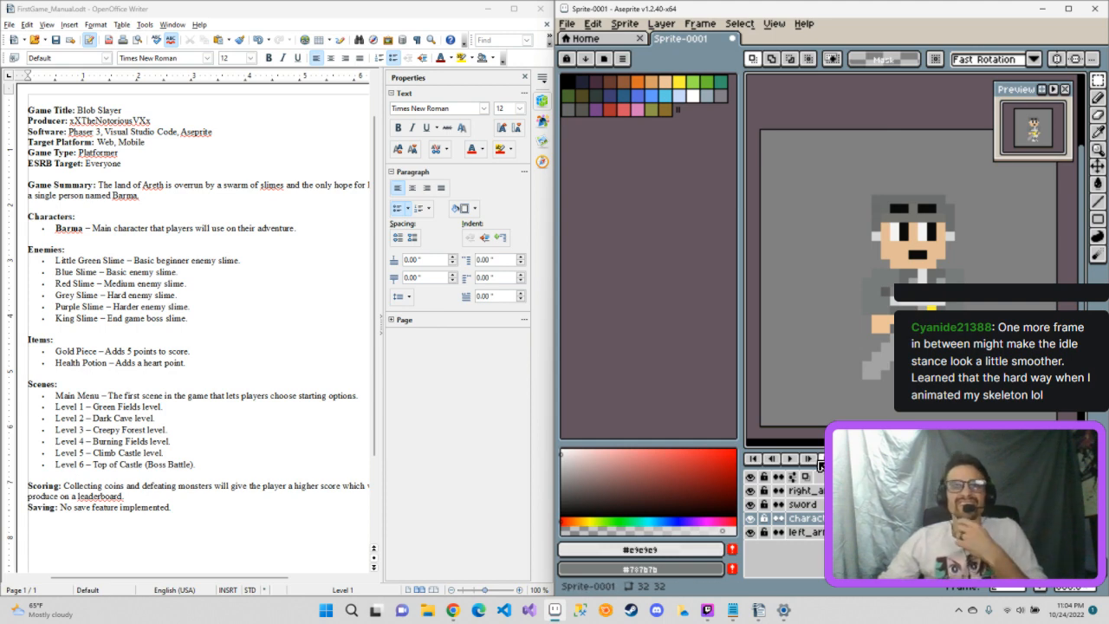
pyautogui.click(791, 460)
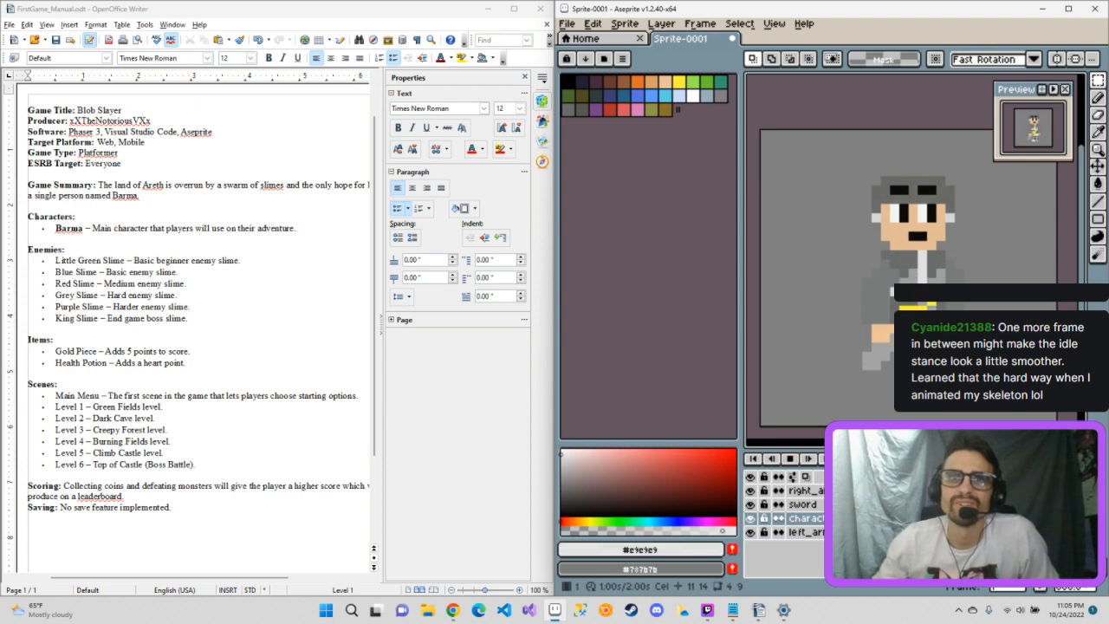
pyautogui.click(789, 458)
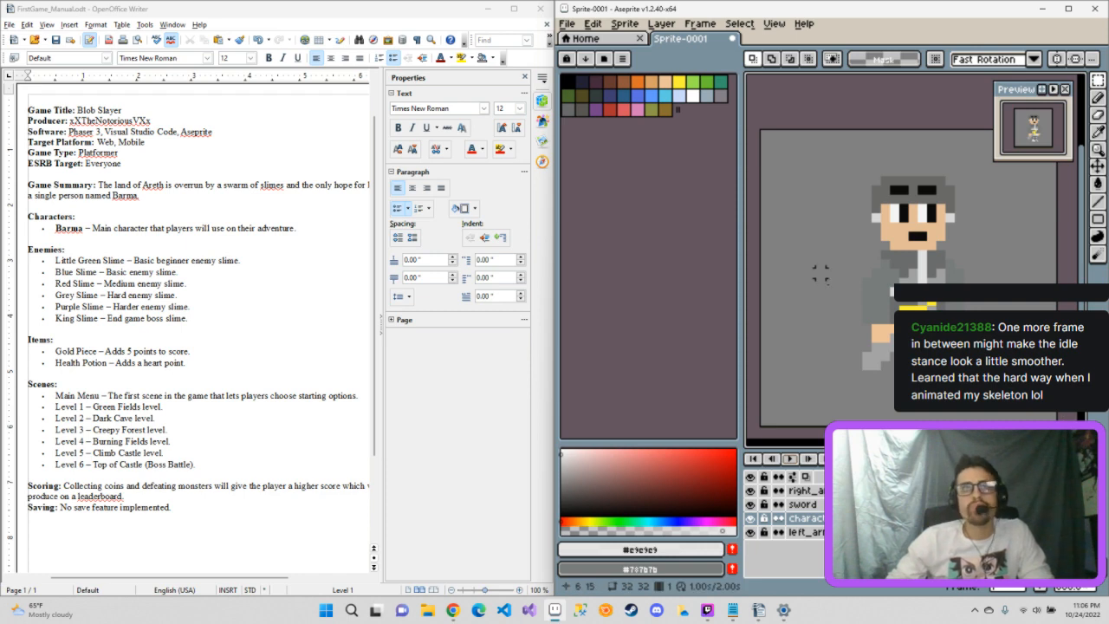
# Step: Minimise the FirstGame_Manual document and maximise the Sprite-0001 editor window to fill the screen
pyautogui.click(489, 9)
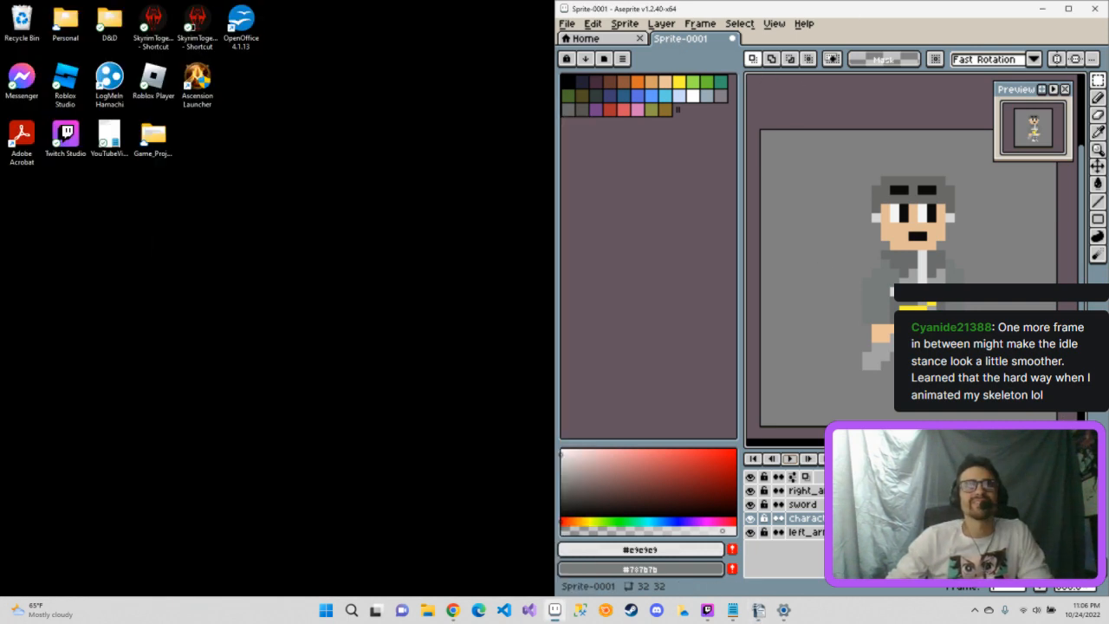
pyautogui.moveTo(794, 10); pyautogui.dragTo(554, 2)
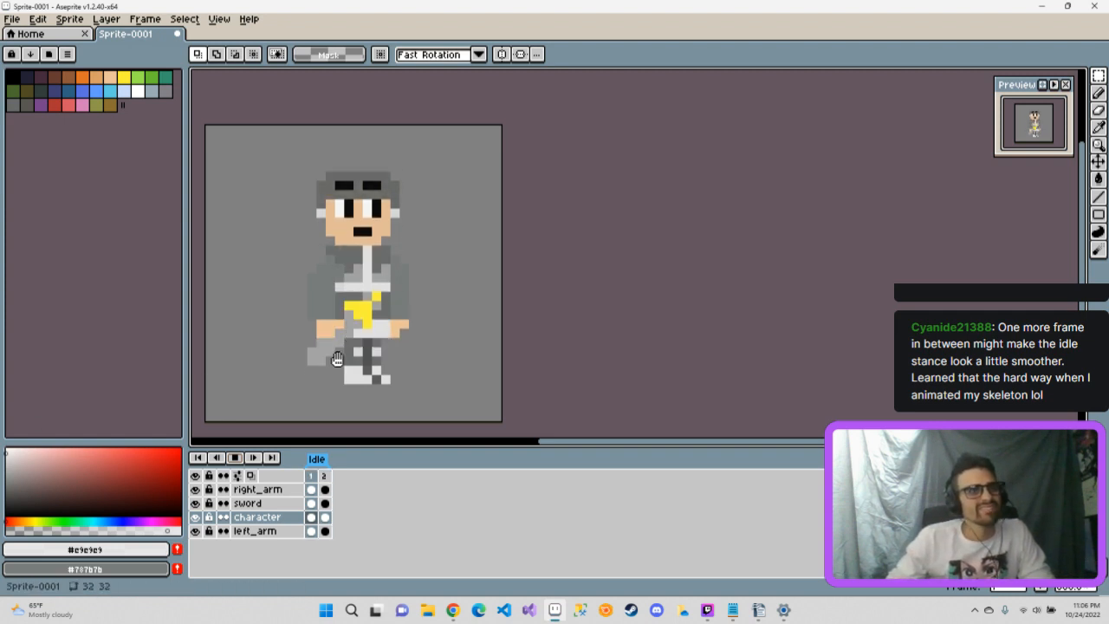
# Step: Play back the two-frame Idle animation to judge how smooth the movement looks, and stop playback
pyautogui.click(236, 459)
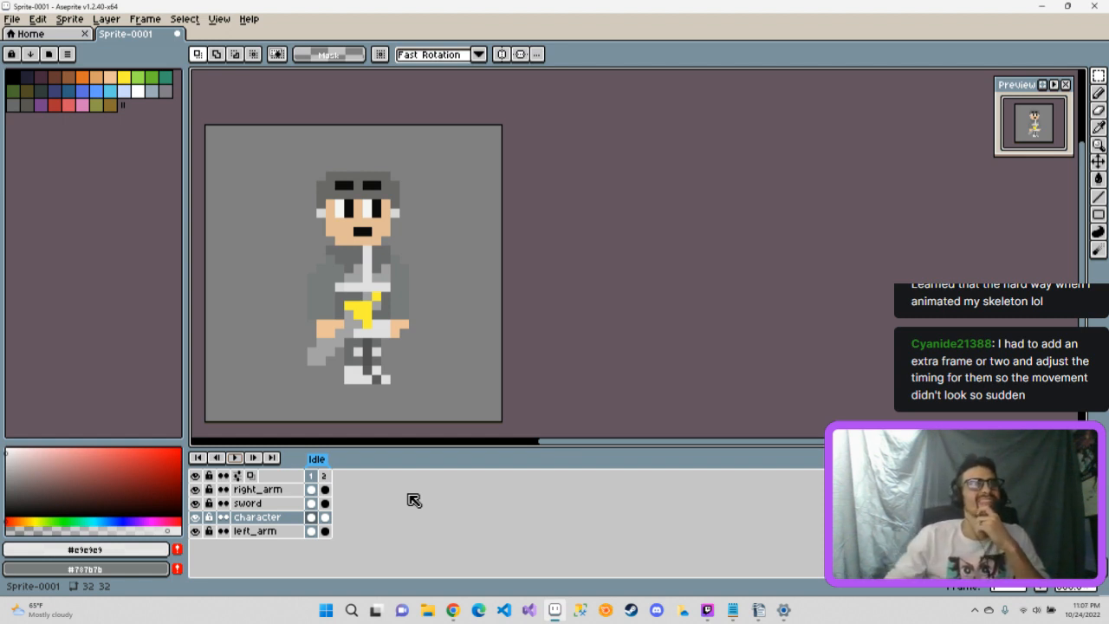
pyautogui.click(237, 460)
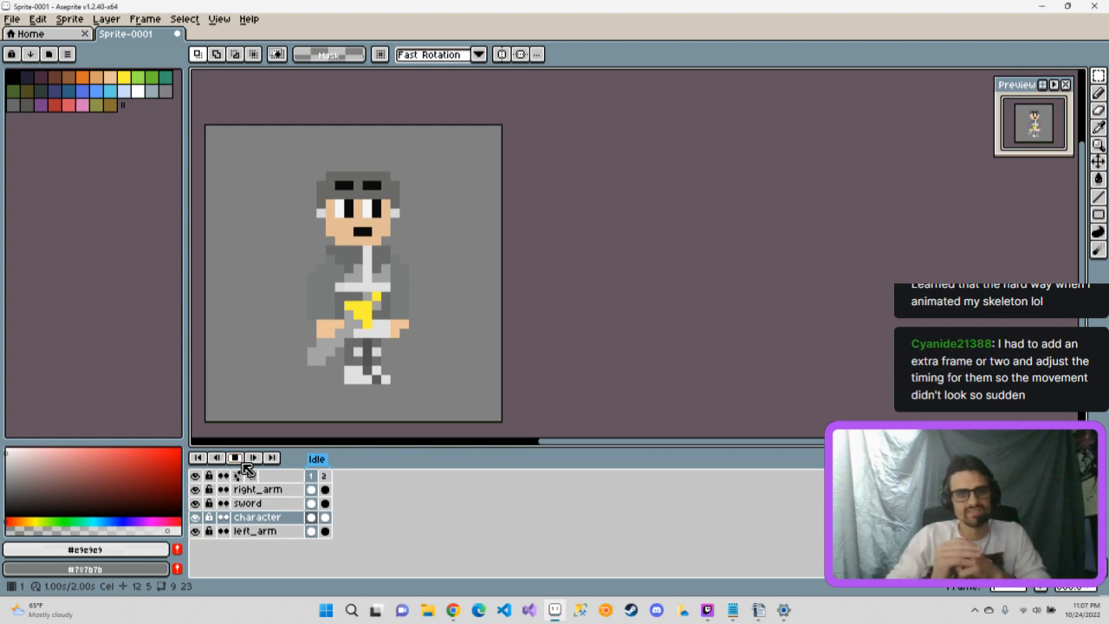
pyautogui.click(242, 462)
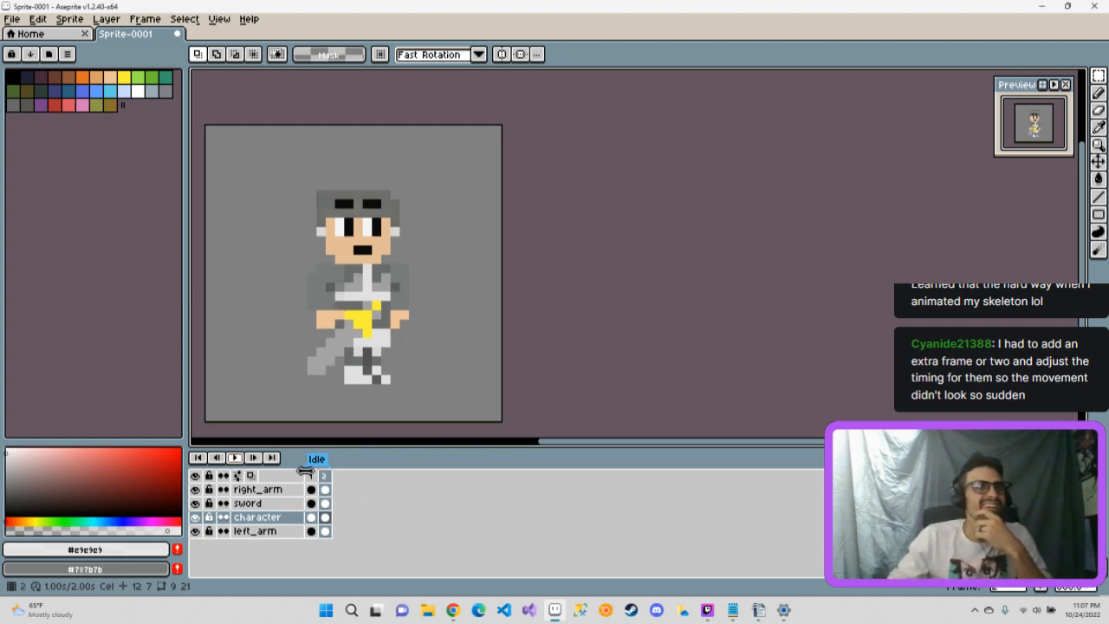
# Step: Insert a new frame after frame 1 of the Idle animation, copying frame 1 across all layers
pyautogui.click(312, 475)
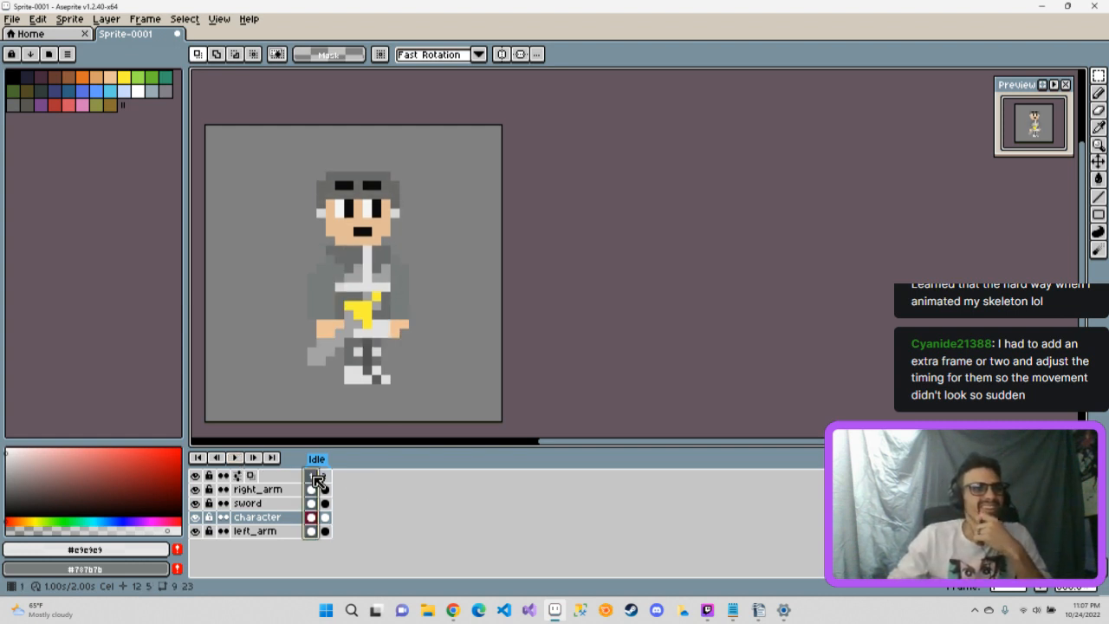
pyautogui.click(327, 476)
pyautogui.click(315, 475)
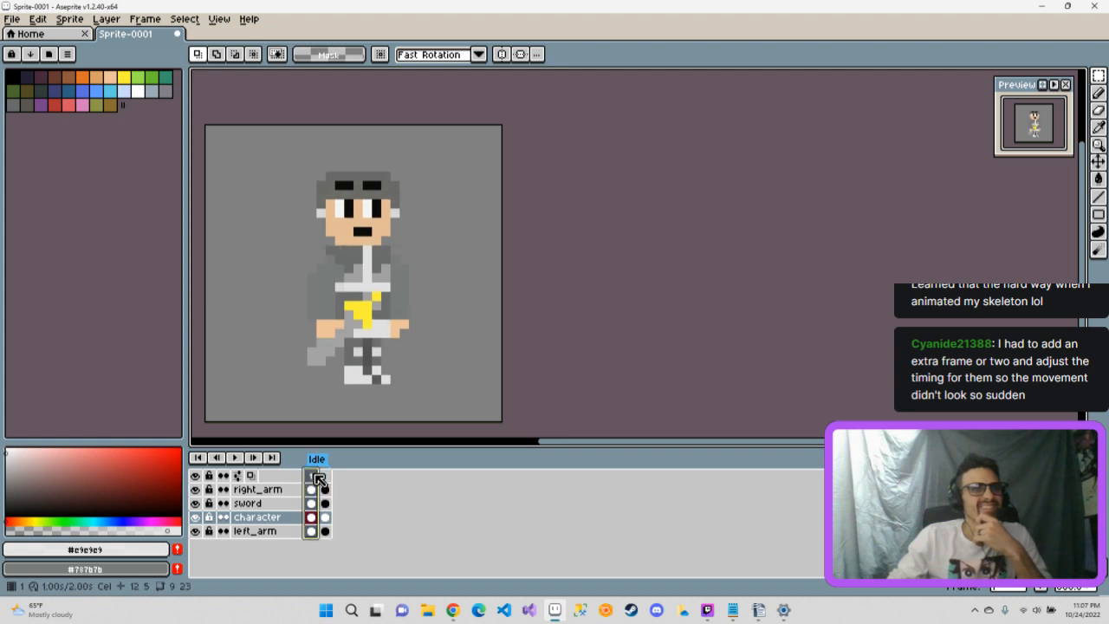
pyautogui.rightClick(317, 475)
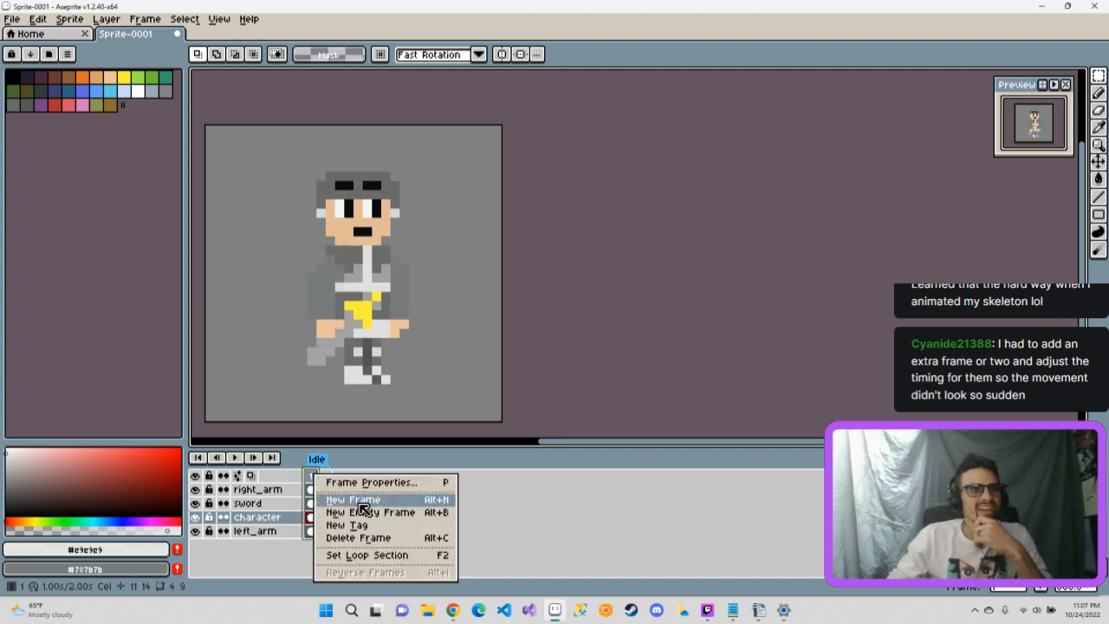
pyautogui.click(363, 508)
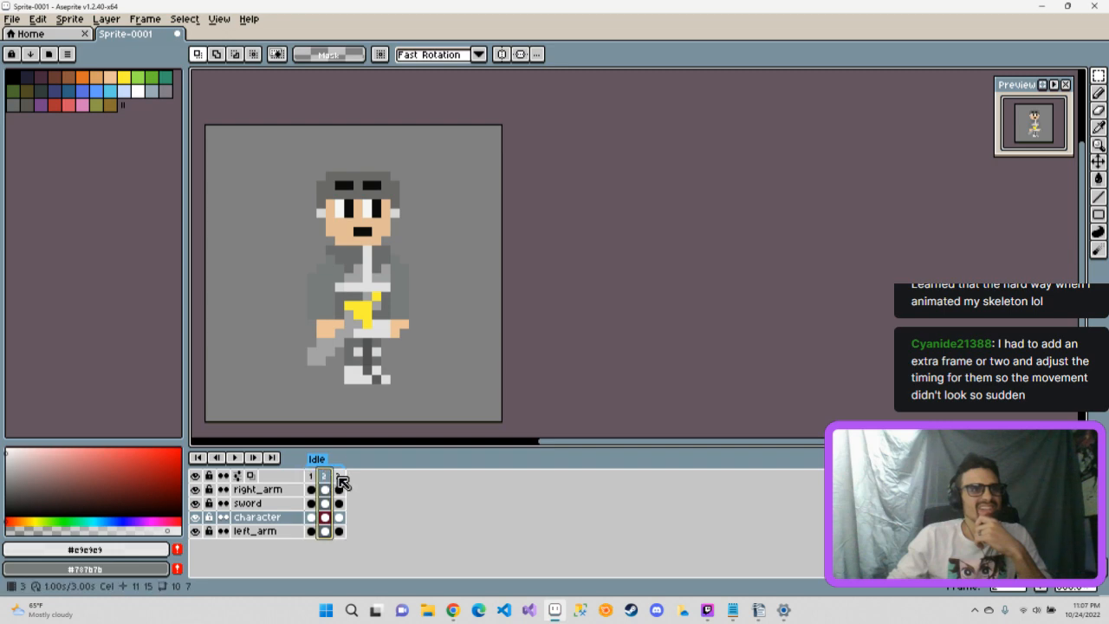
# Step: Switch between frames 2 and 3 to compare the character's standing and lowered poses
pyautogui.click(339, 477)
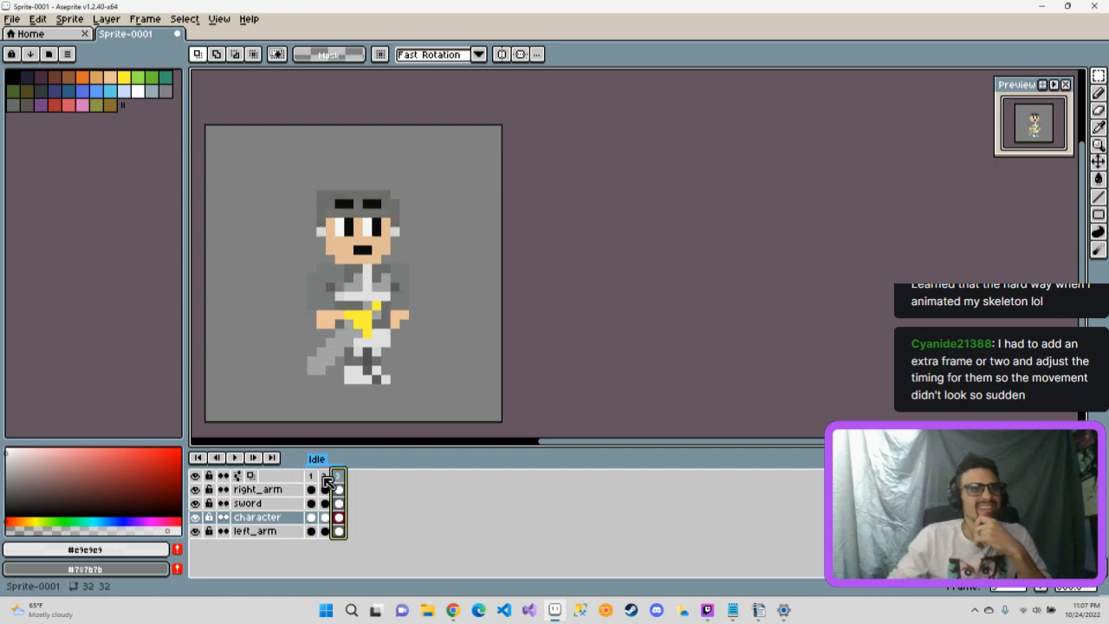
pyautogui.click(325, 476)
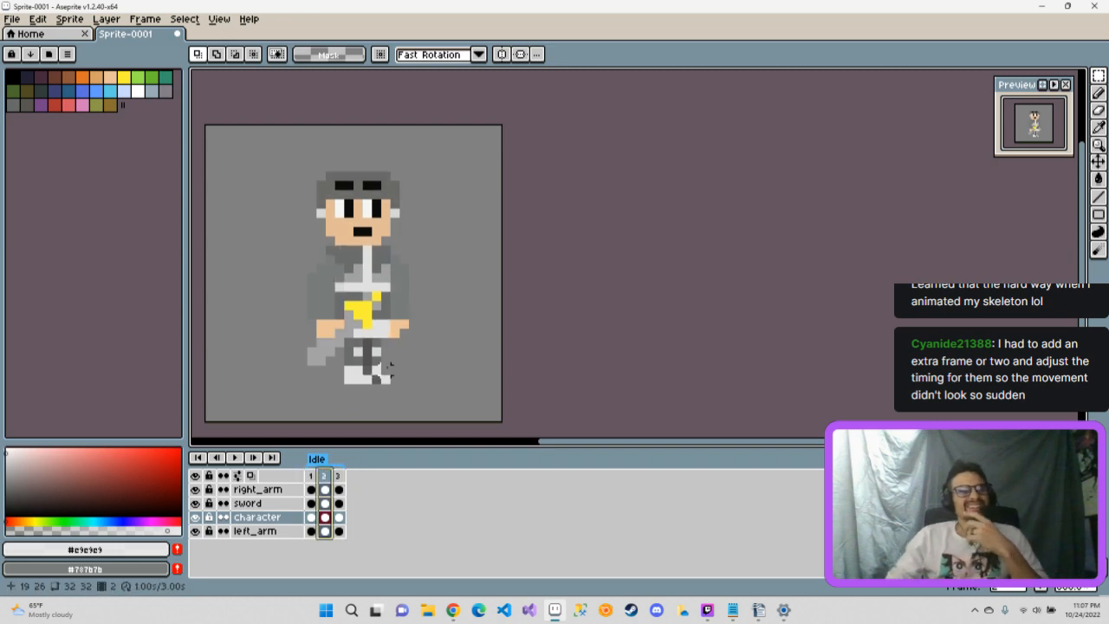
pyautogui.click(337, 476)
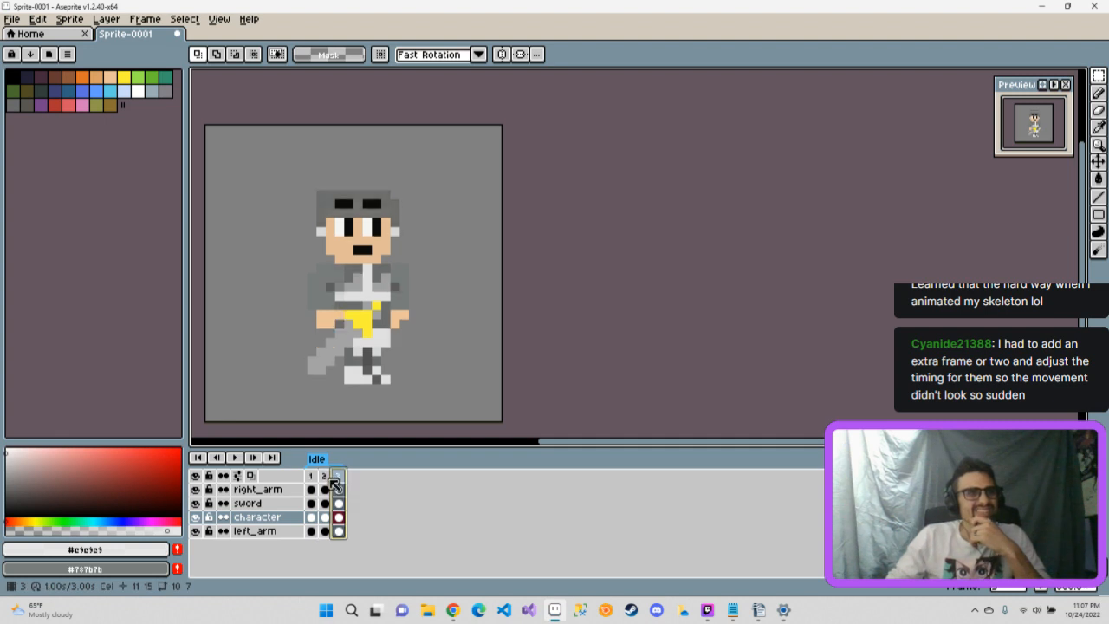
pyautogui.click(325, 479)
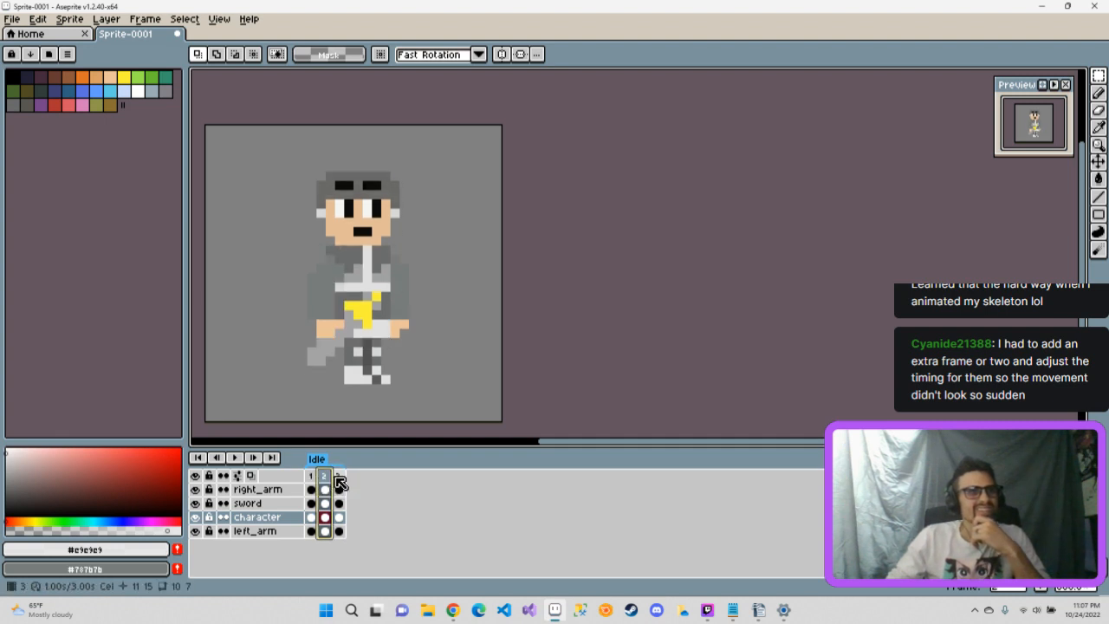
pyautogui.click(338, 478)
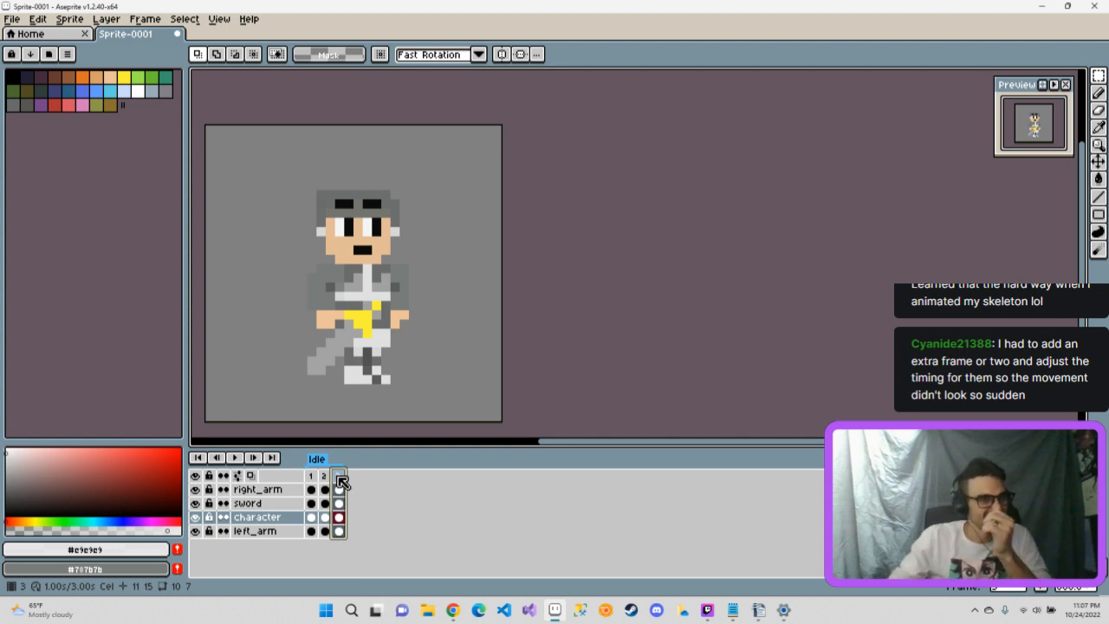
# Step: Compare the three Idle frames with onion skinning temporarily enabled, and disable it again on frame 1
pyautogui.click(310, 476)
pyautogui.click(252, 477)
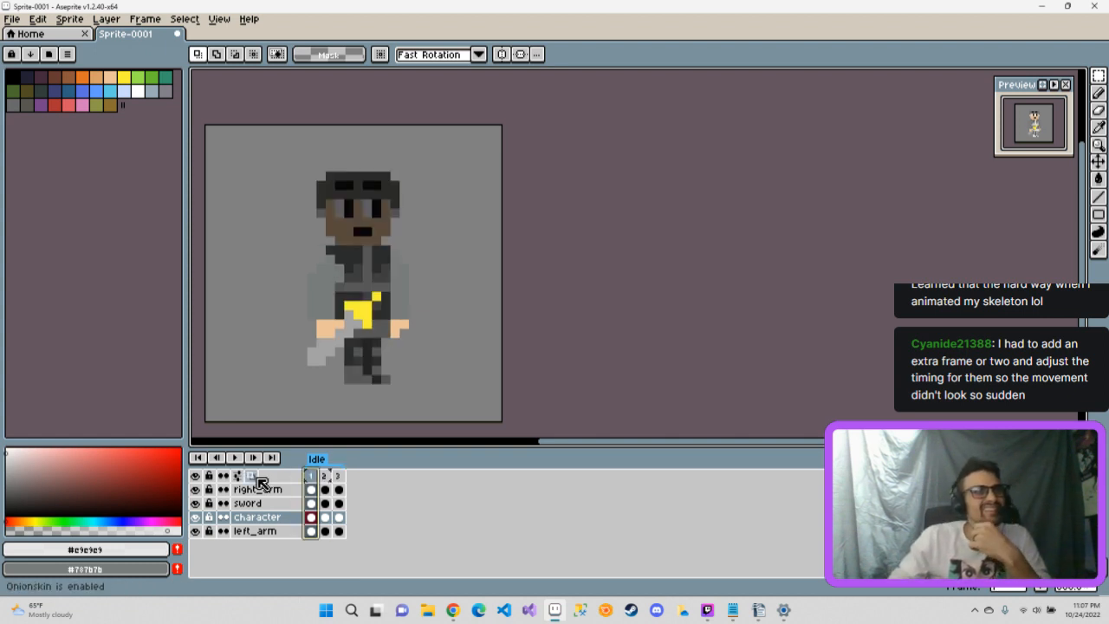
pyautogui.click(340, 479)
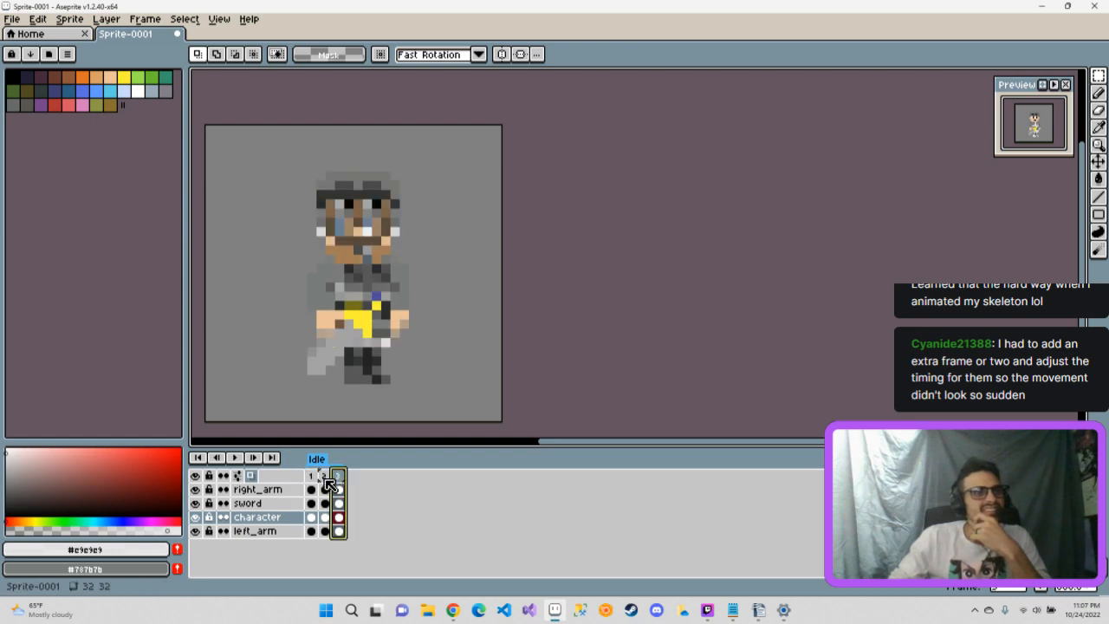
pyautogui.click(325, 477)
pyautogui.click(311, 476)
pyautogui.click(326, 476)
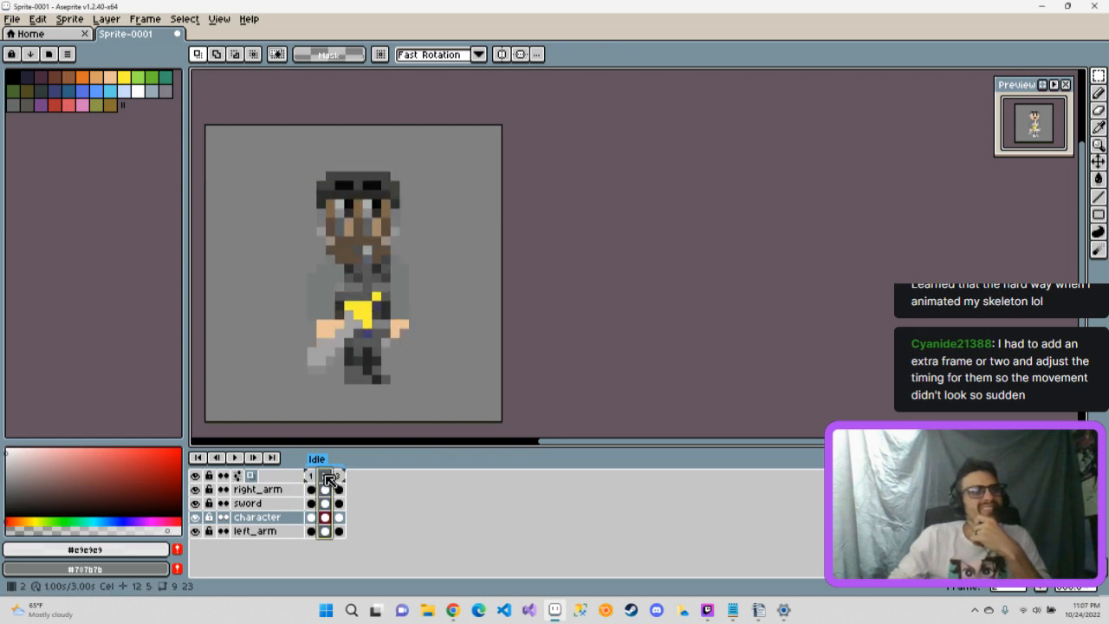
pyautogui.click(339, 477)
pyautogui.click(327, 477)
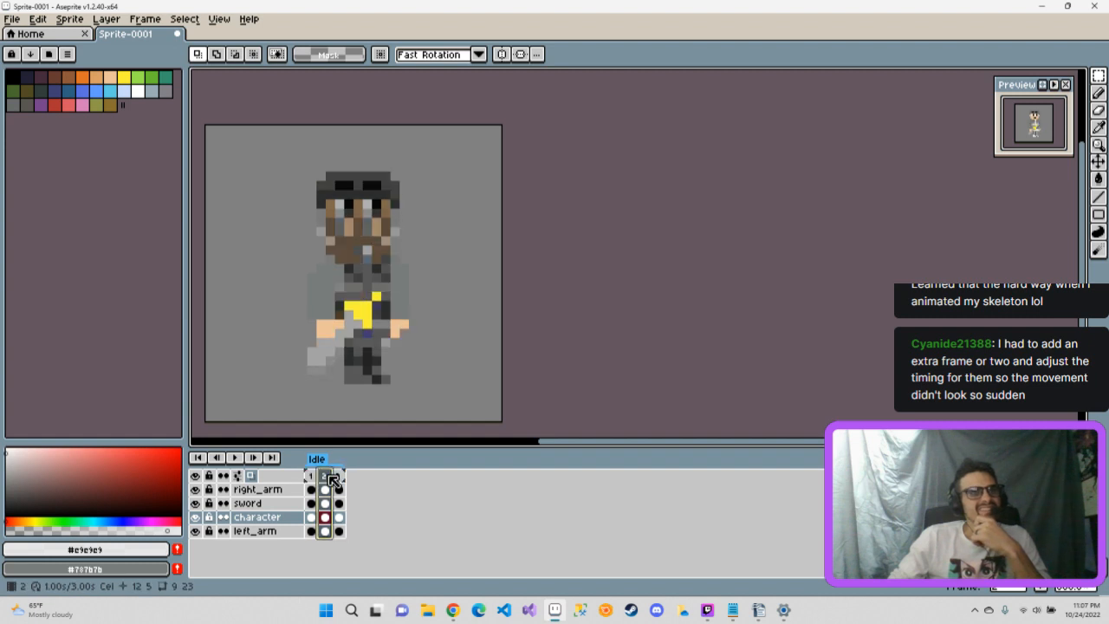
pyautogui.click(311, 476)
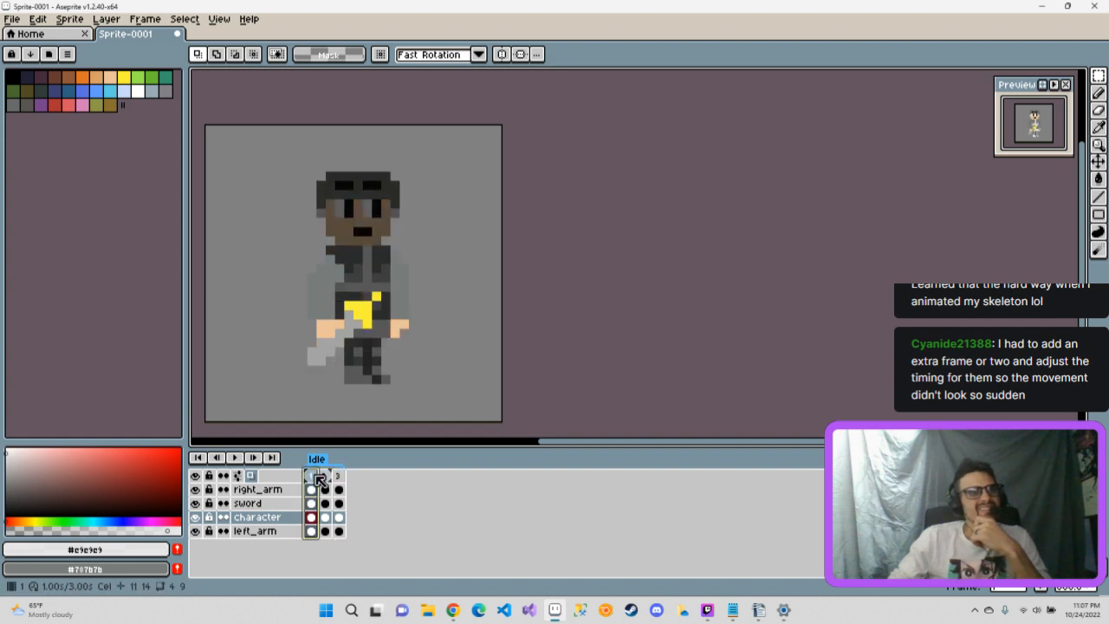
pyautogui.click(254, 477)
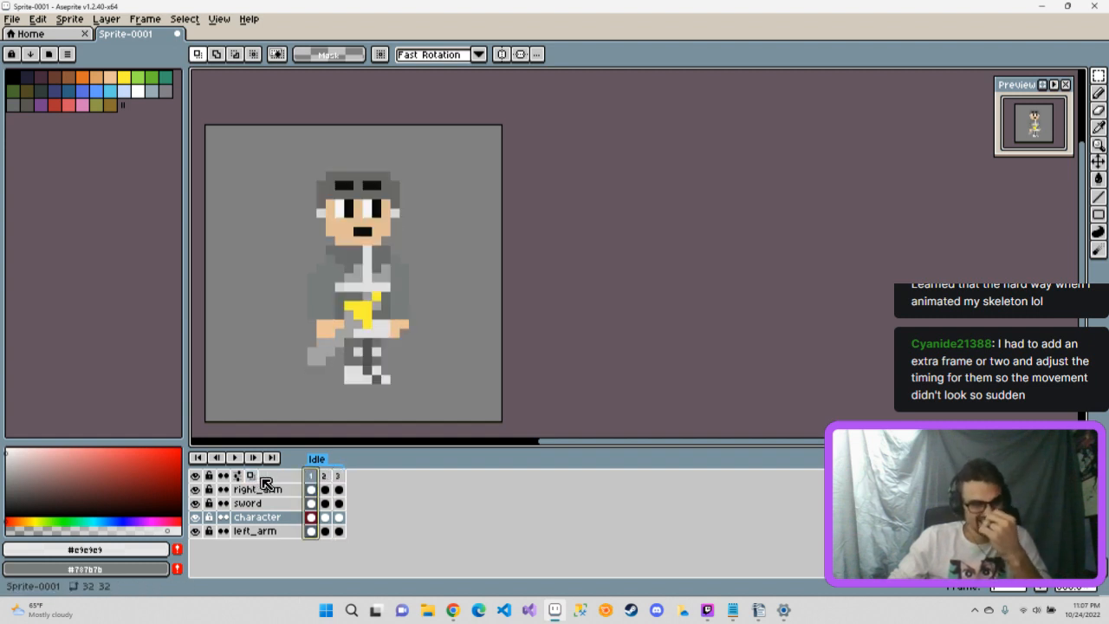
# Step: Check the frame properties of frame 2 and close them
pyautogui.click(326, 477)
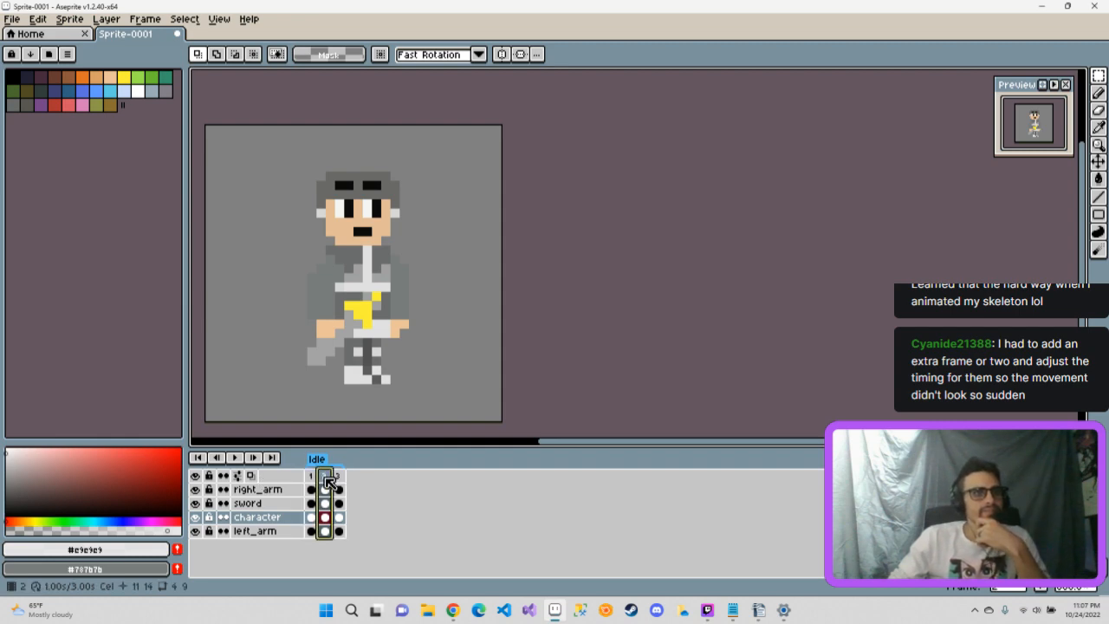
pyautogui.rightClick(330, 482)
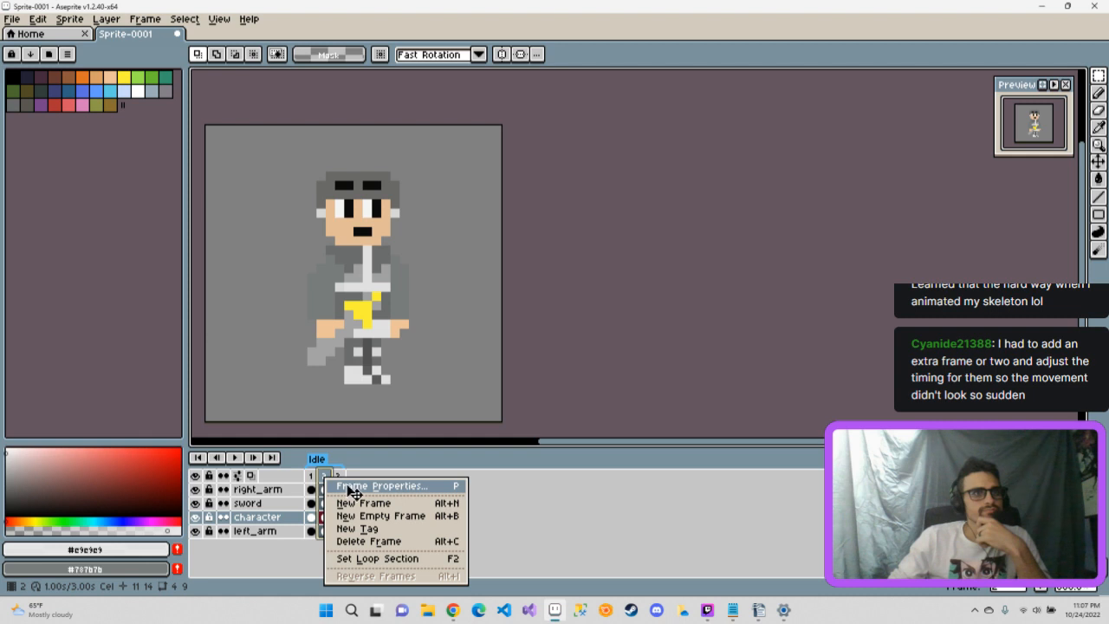
pyautogui.click(363, 486)
pyautogui.click(606, 333)
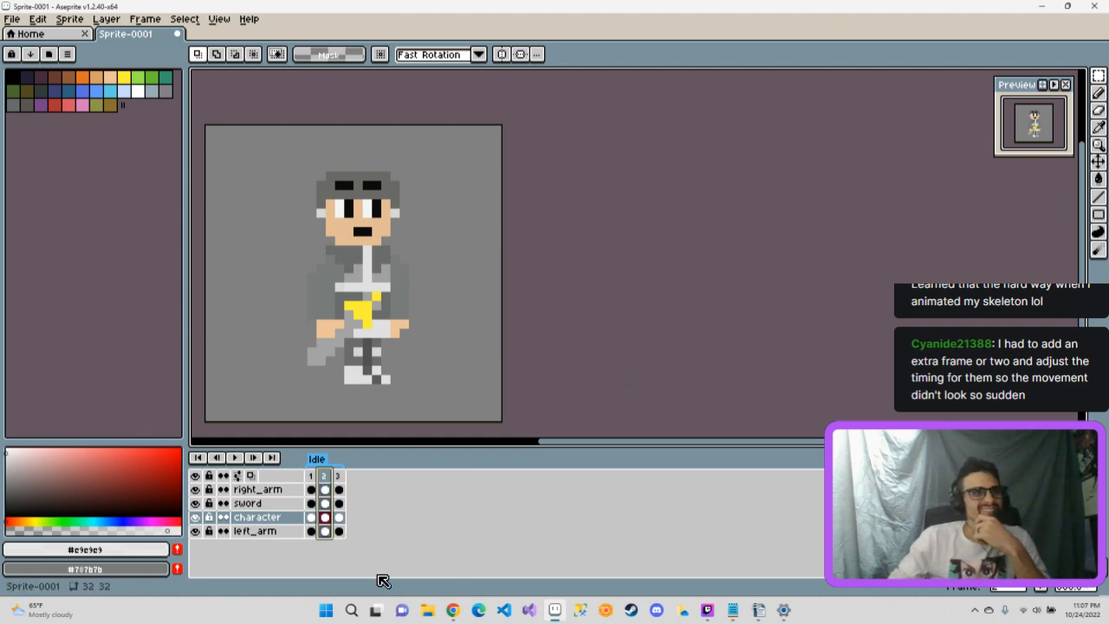
# Step: Enable onion skinning and step through frames 1 to 3 to compare the overlaid poses
pyautogui.click(311, 475)
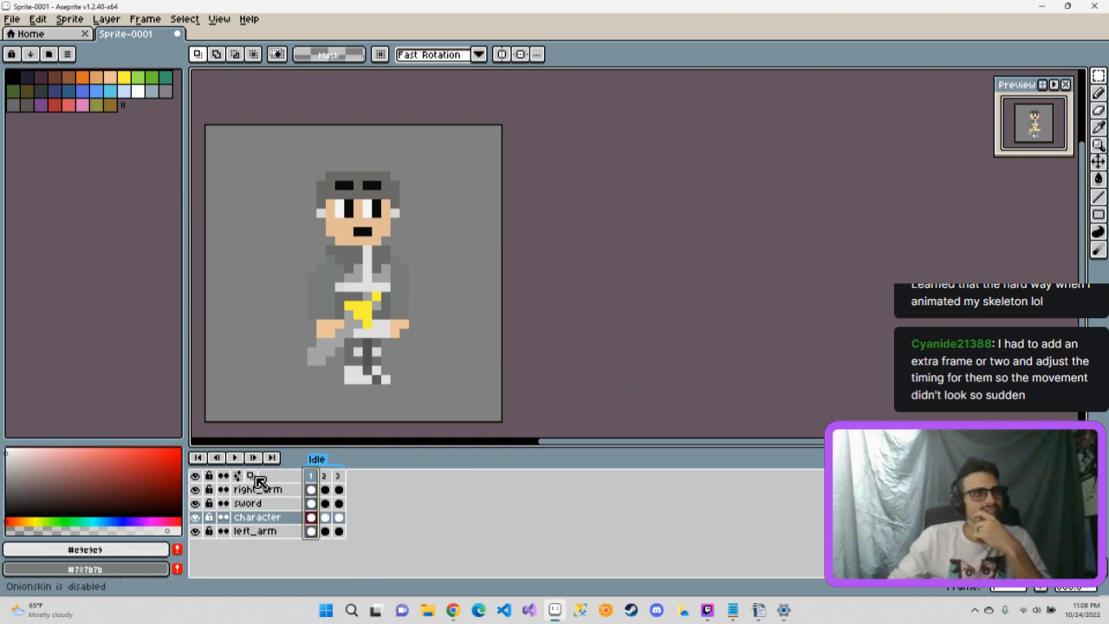
pyautogui.click(257, 477)
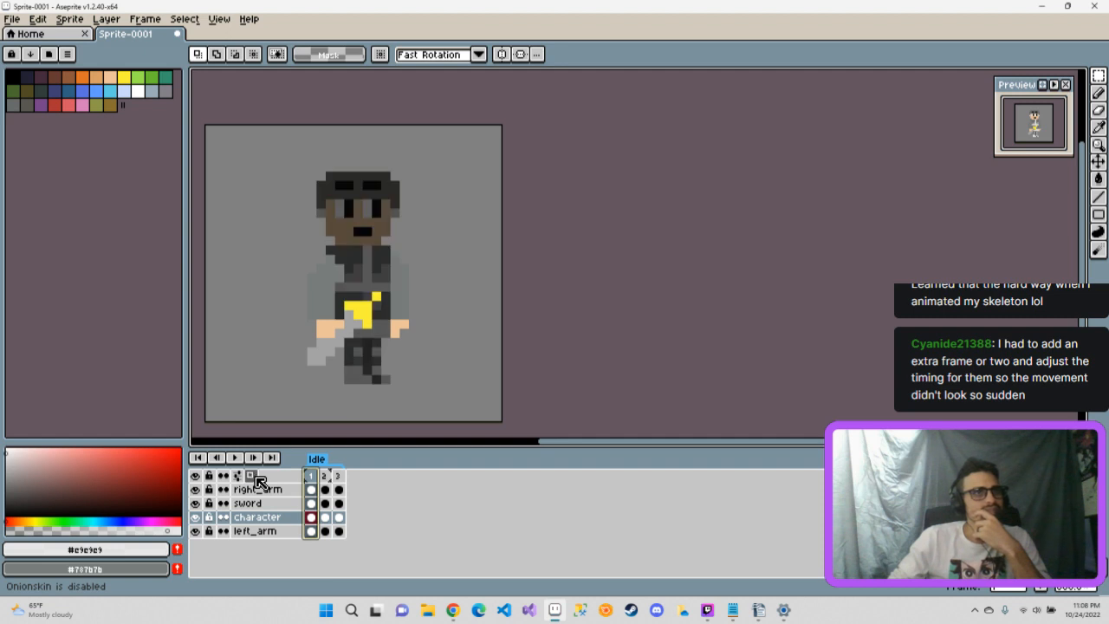
pyautogui.click(330, 479)
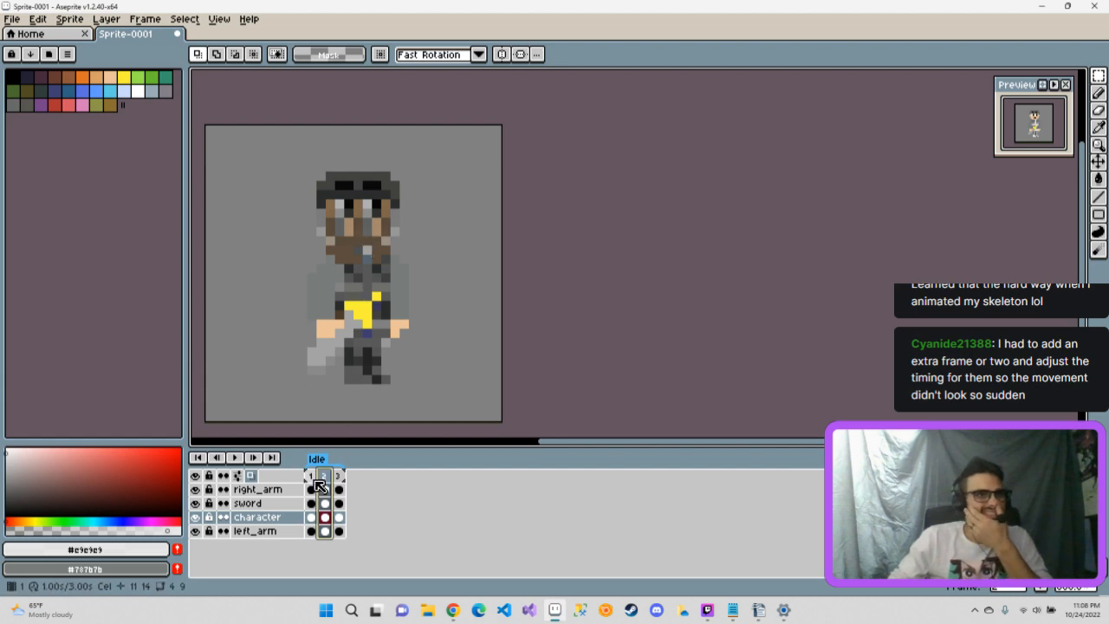
pyautogui.press('Left')
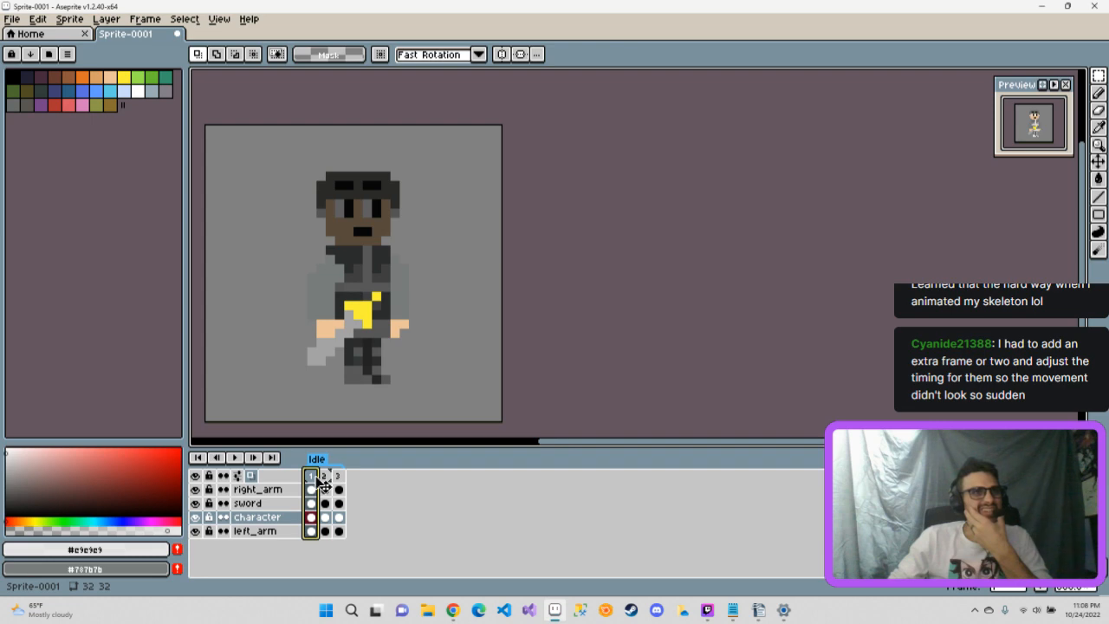
pyautogui.click(326, 477)
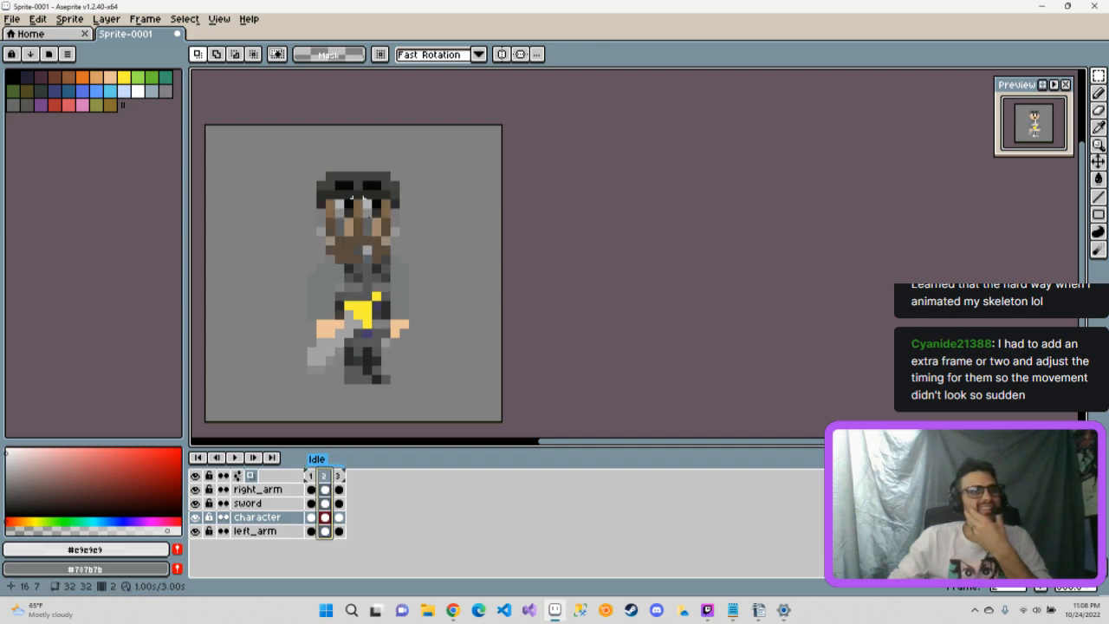
pyautogui.click(338, 476)
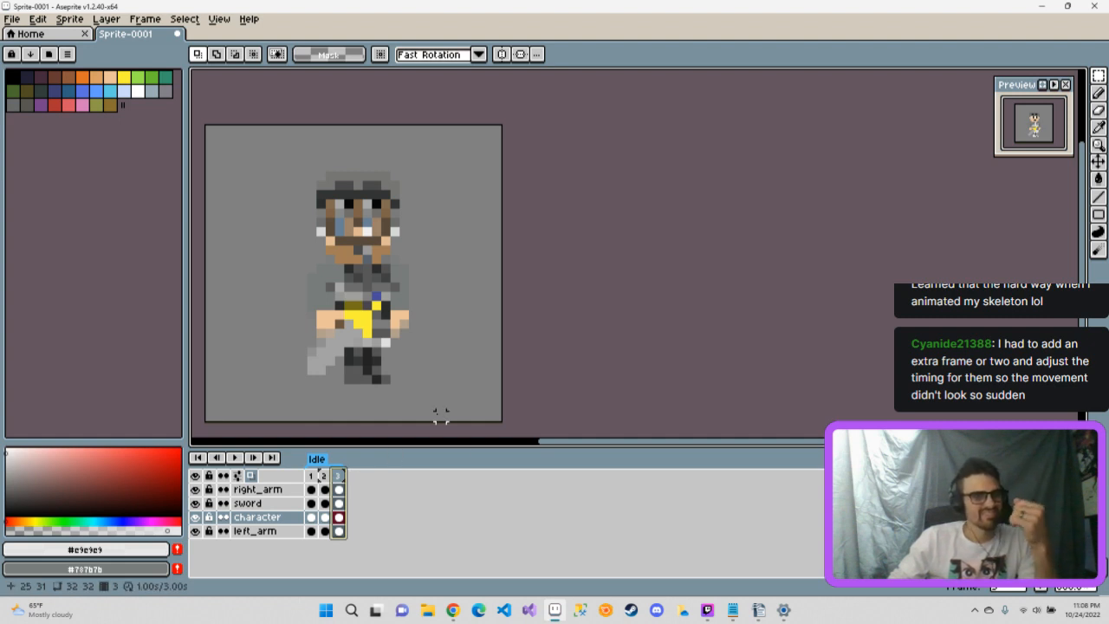
pyautogui.click(321, 476)
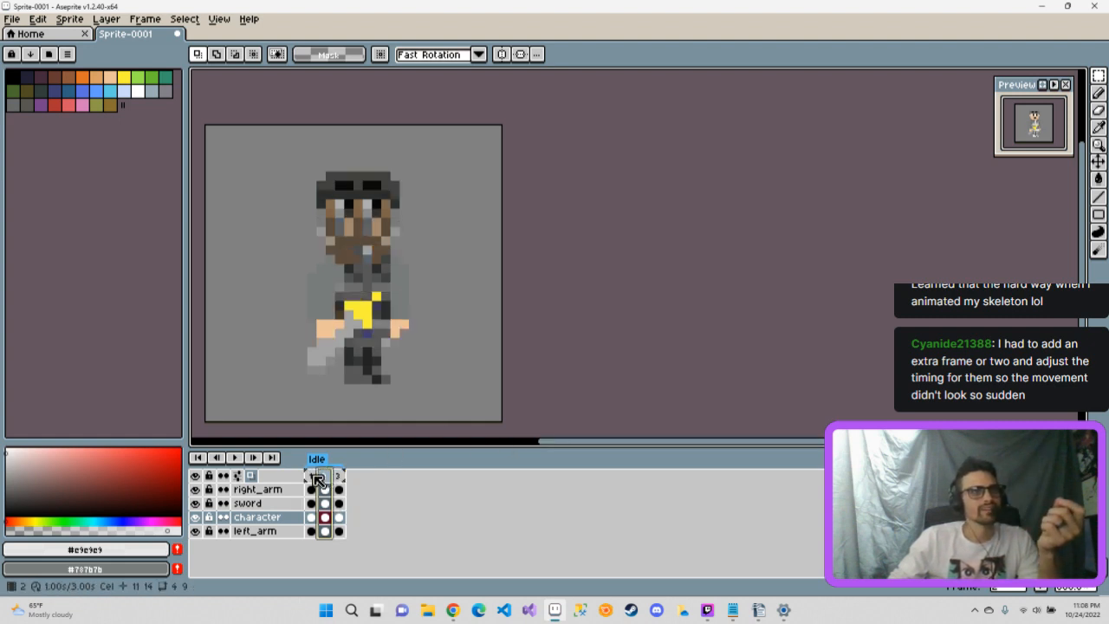
pyautogui.click(311, 475)
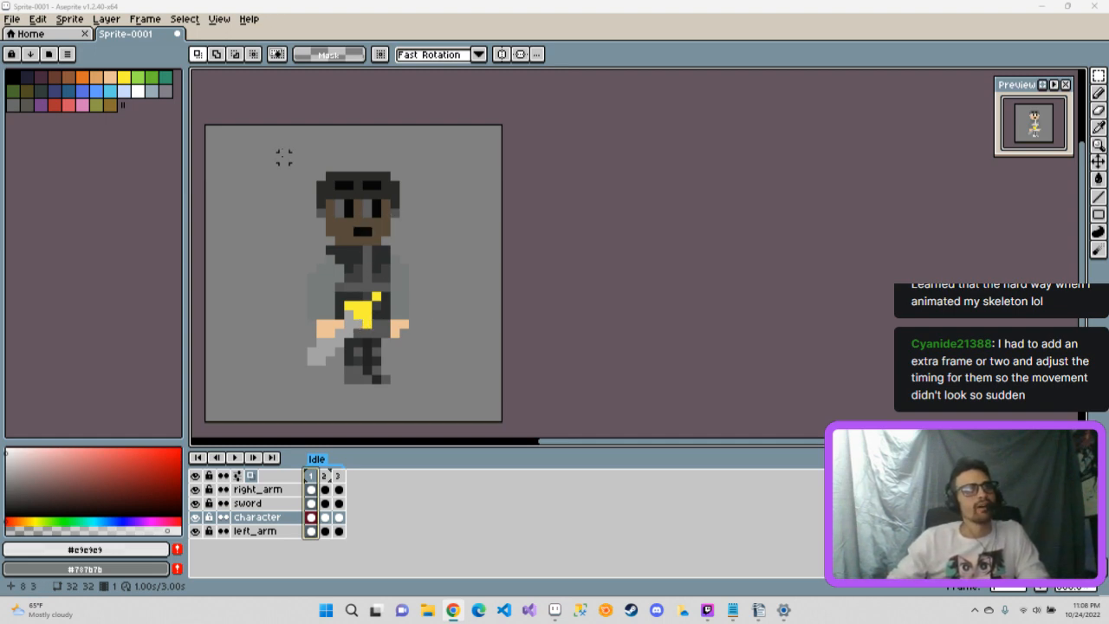
# Step: Examine how the character, arms and sword shift between the three onion-skinned Idle frames, ending on frame 2
pyautogui.click(339, 477)
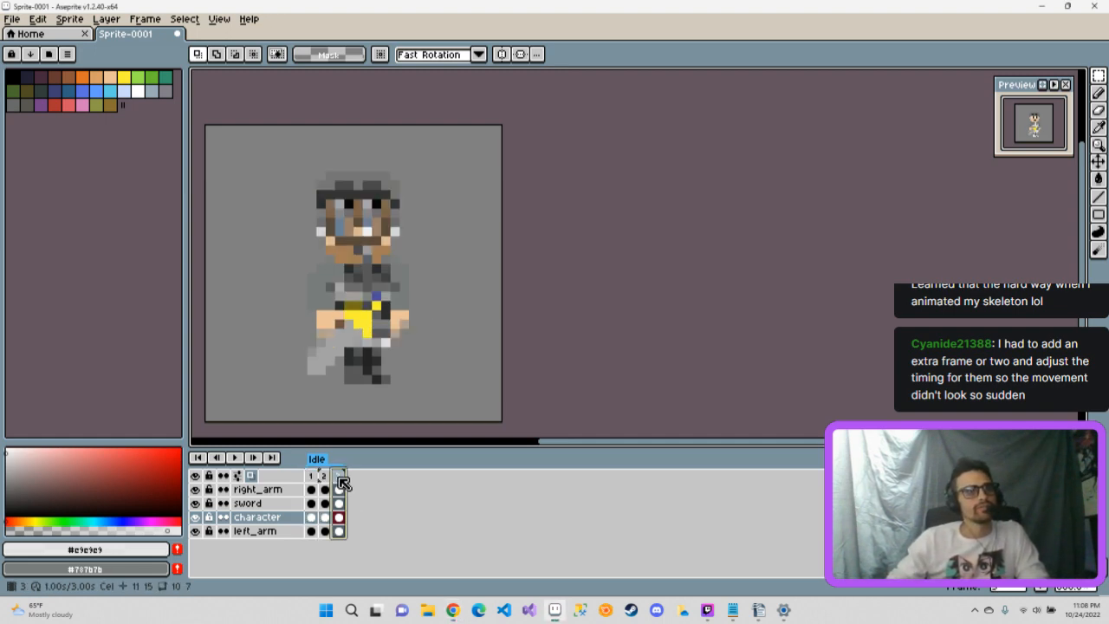
pyautogui.click(324, 476)
pyautogui.click(312, 476)
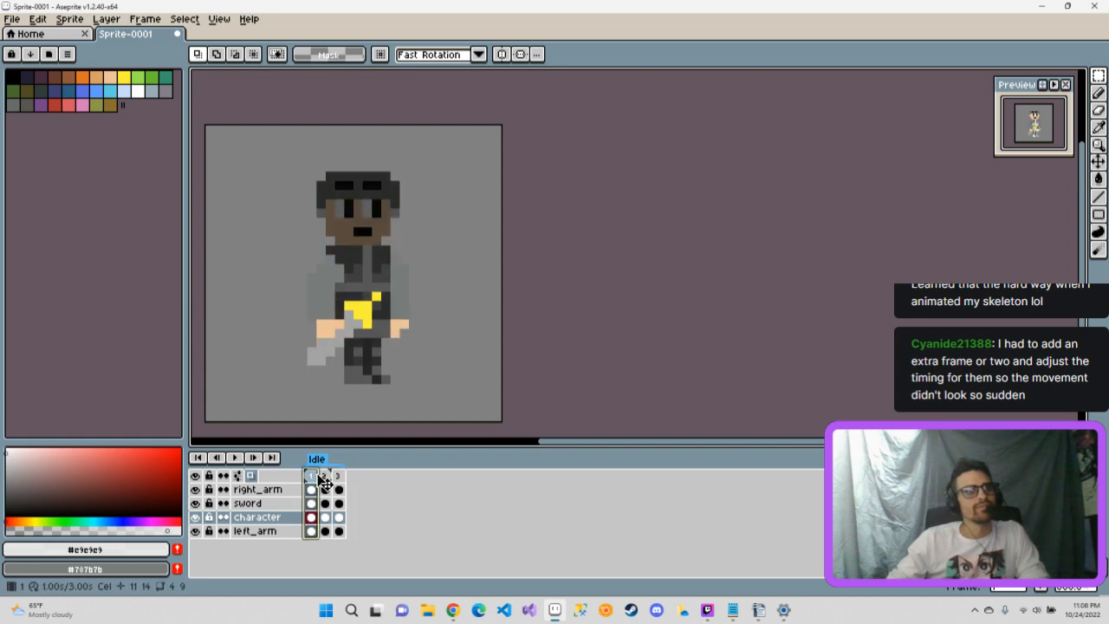
pyautogui.click(325, 476)
pyautogui.click(338, 476)
pyautogui.click(325, 476)
pyautogui.click(311, 476)
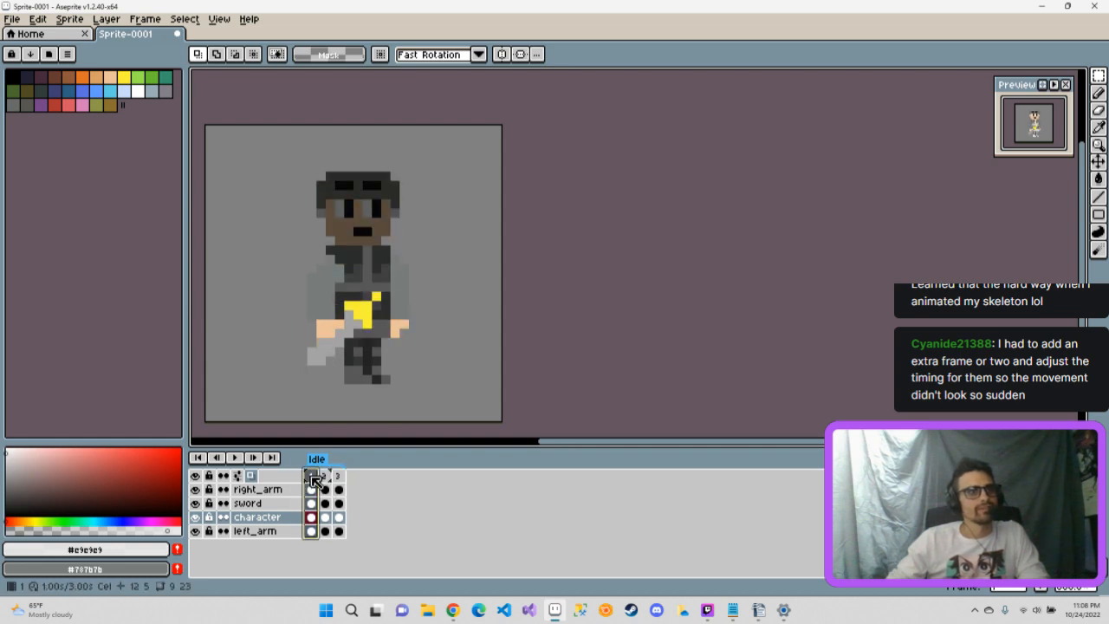
pyautogui.click(324, 478)
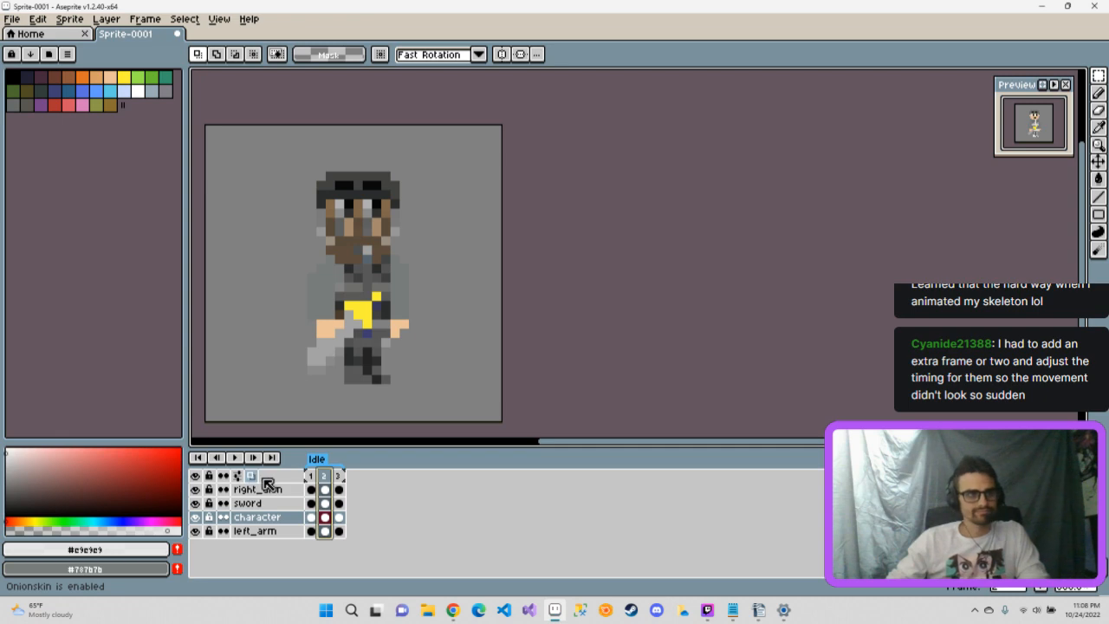
pyautogui.click(340, 476)
pyautogui.click(328, 477)
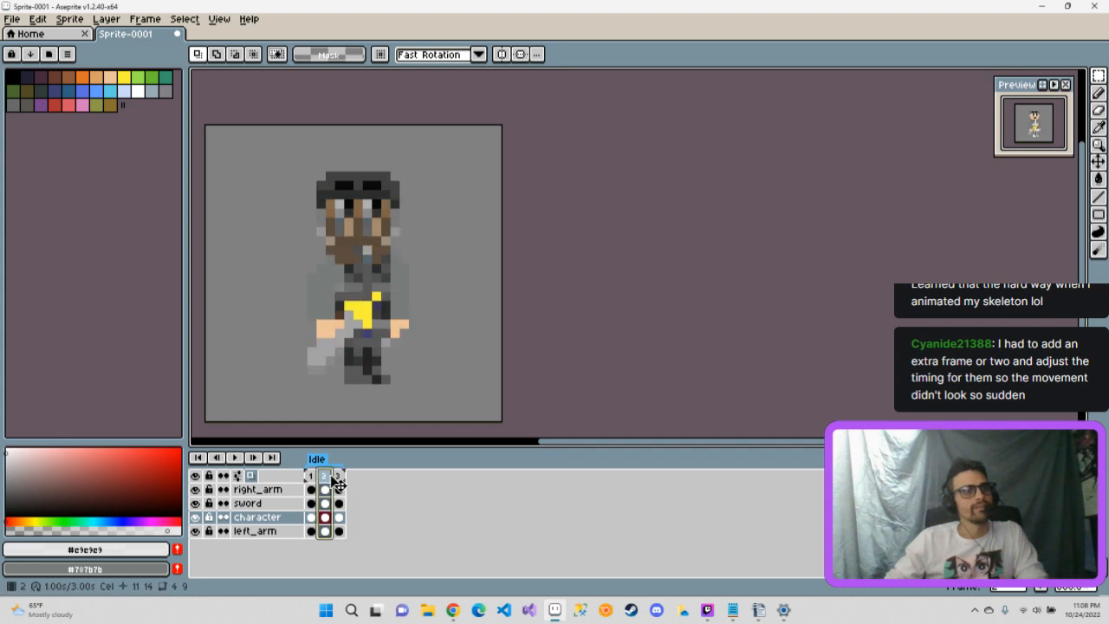
pyautogui.click(337, 475)
pyautogui.click(327, 477)
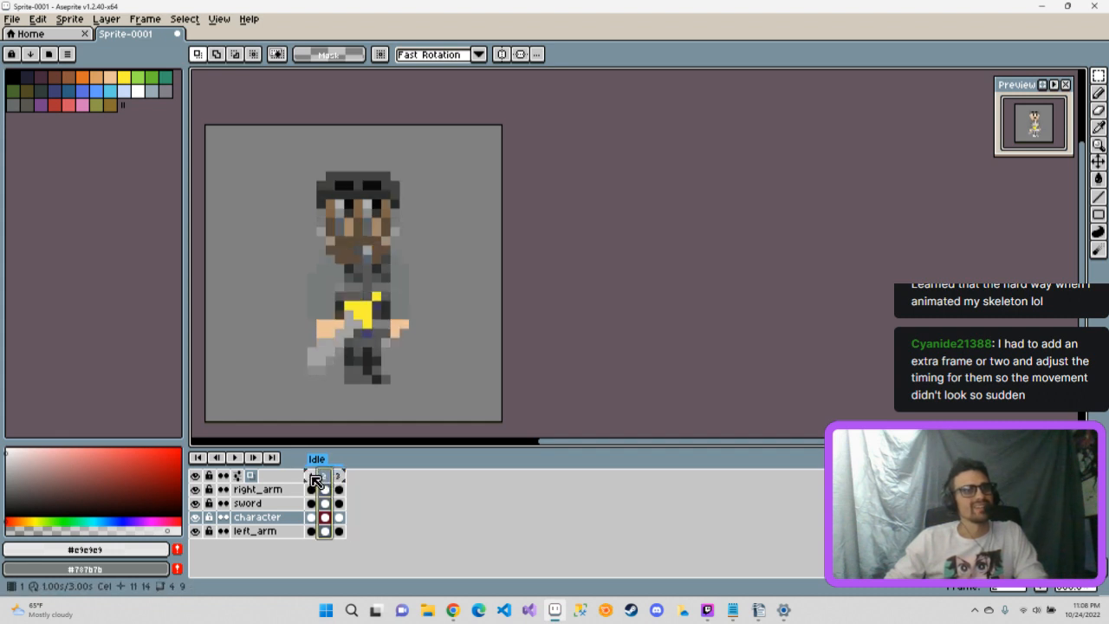
# Step: Set the character layer's blend mode to Normal
pyautogui.click(312, 476)
pyautogui.click(329, 478)
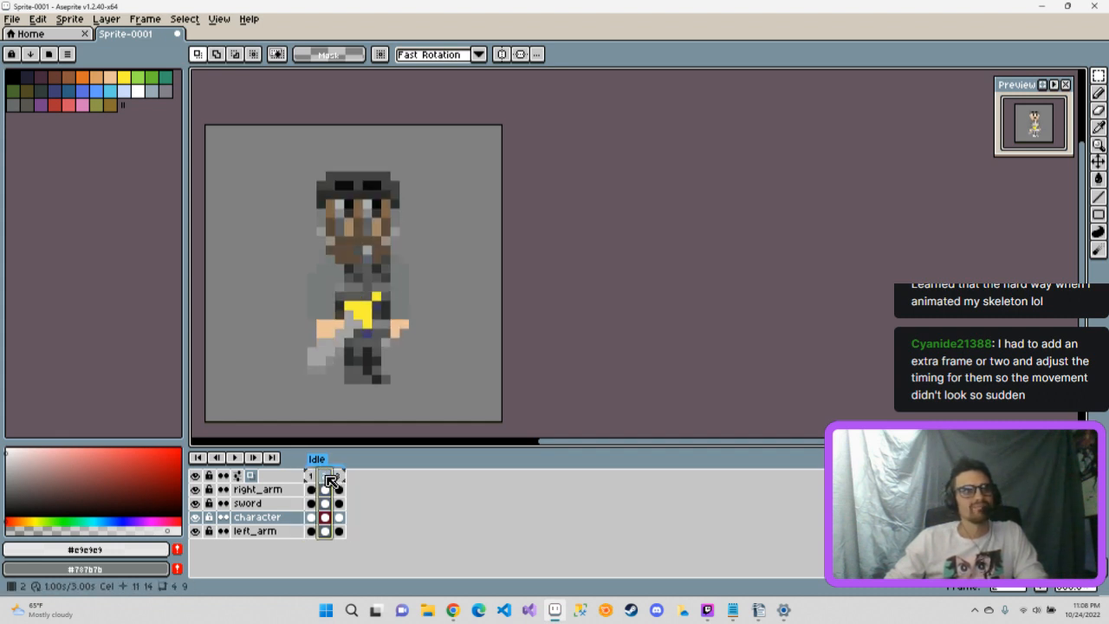
pyautogui.click(338, 477)
pyautogui.click(326, 476)
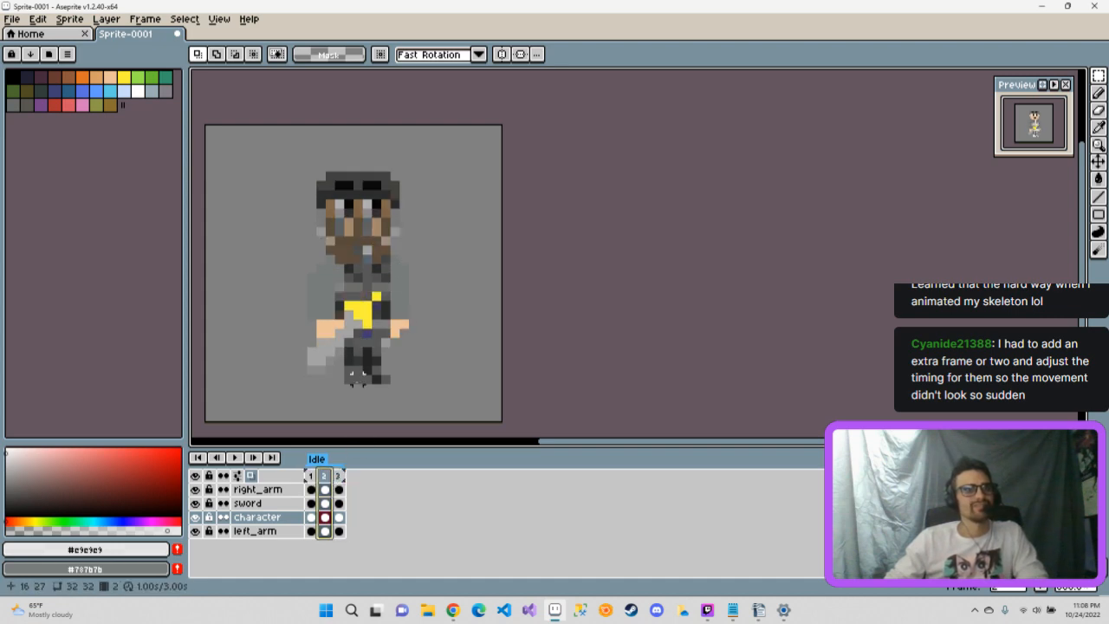
pyautogui.rightClick(294, 519)
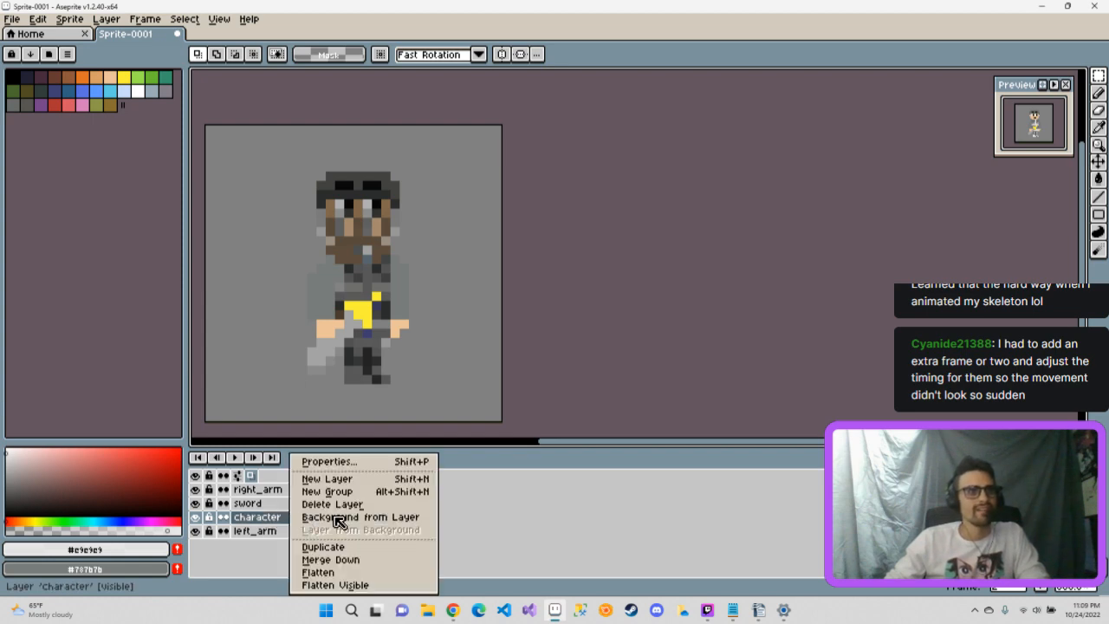
pyautogui.click(376, 465)
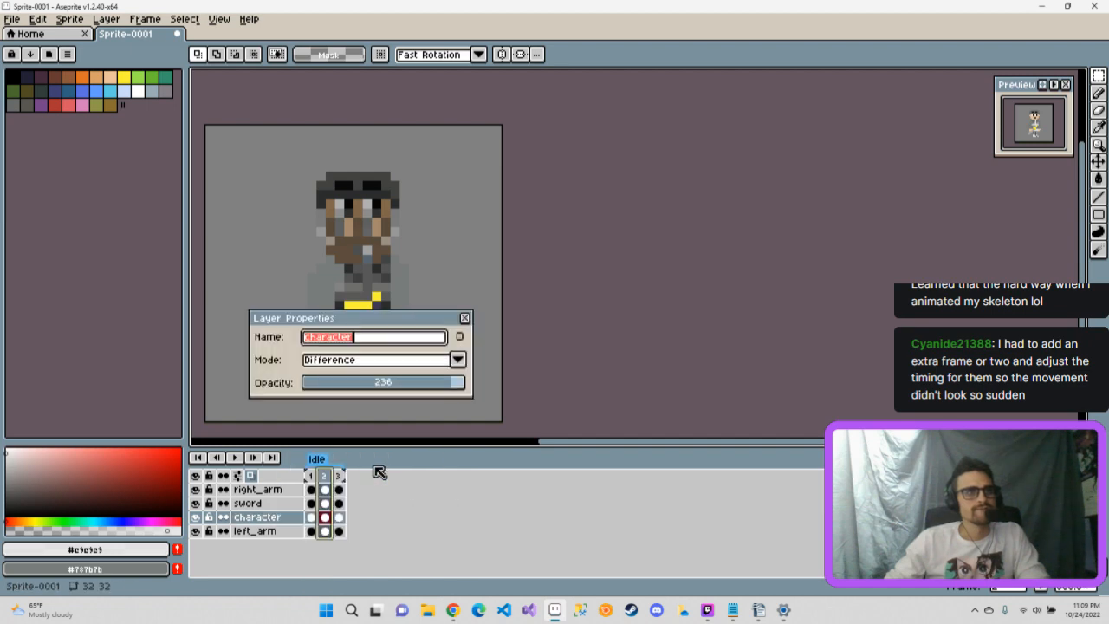
pyautogui.click(462, 361)
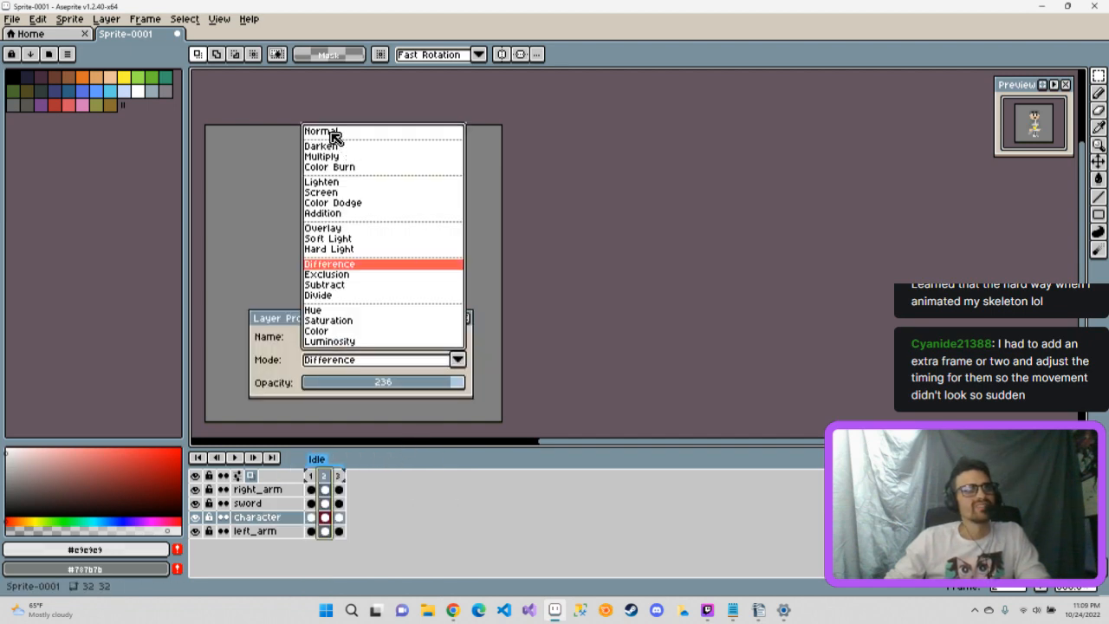
pyautogui.click(330, 130)
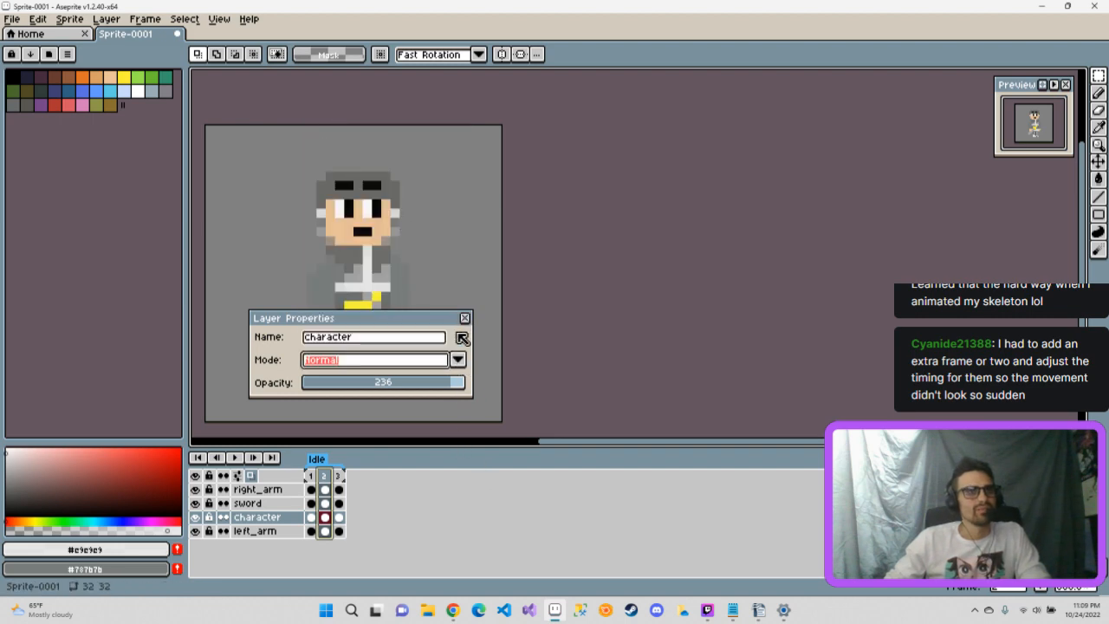
pyautogui.click(466, 318)
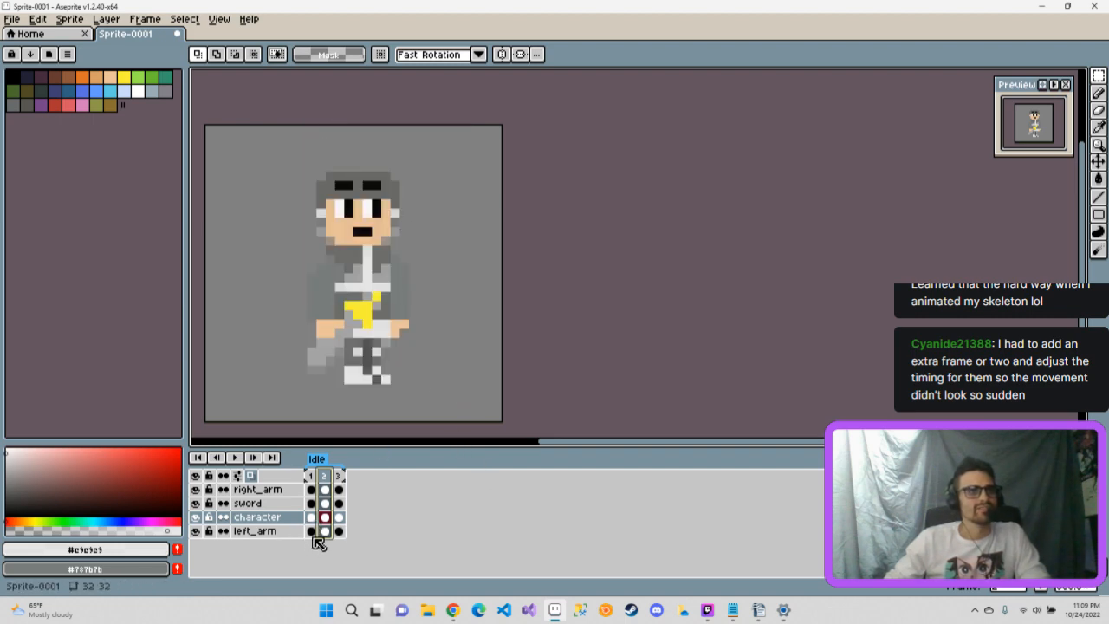
# Step: Check the blend mode and opacity of the left_arm, sword and right_arm layers in their layer properties
pyautogui.click(265, 534)
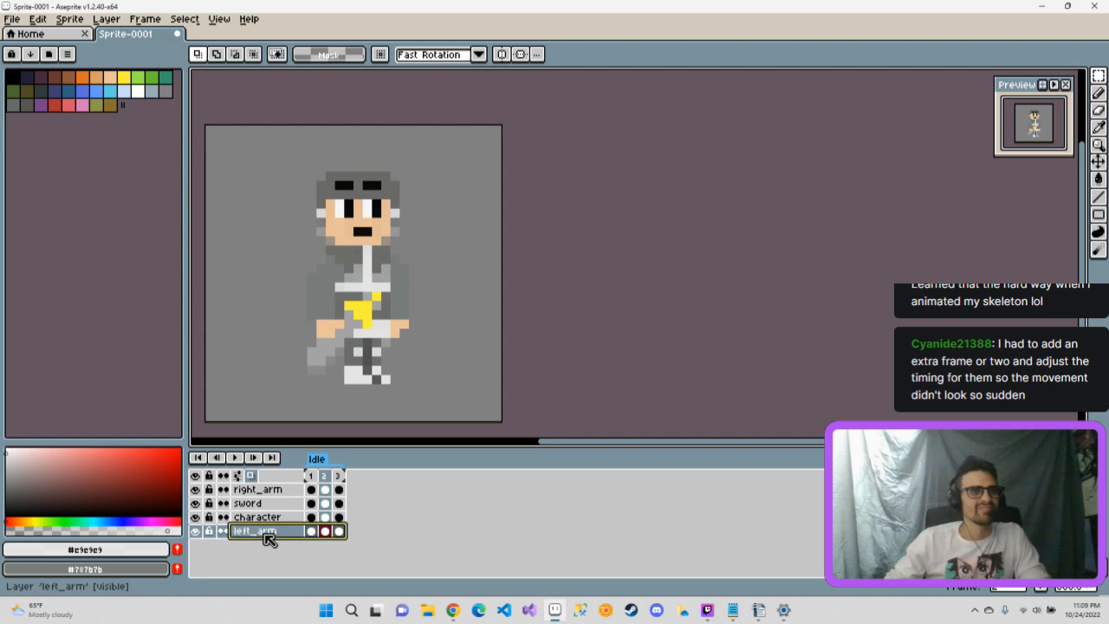
pyautogui.rightClick(268, 537)
pyautogui.click(311, 460)
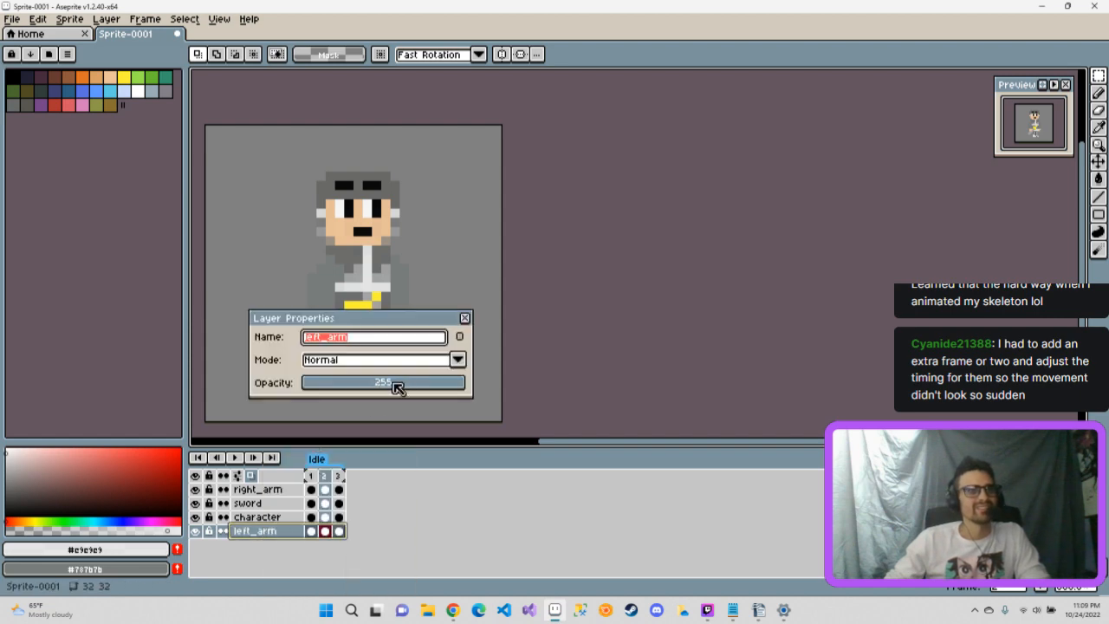
pyautogui.click(465, 318)
pyautogui.click(247, 505)
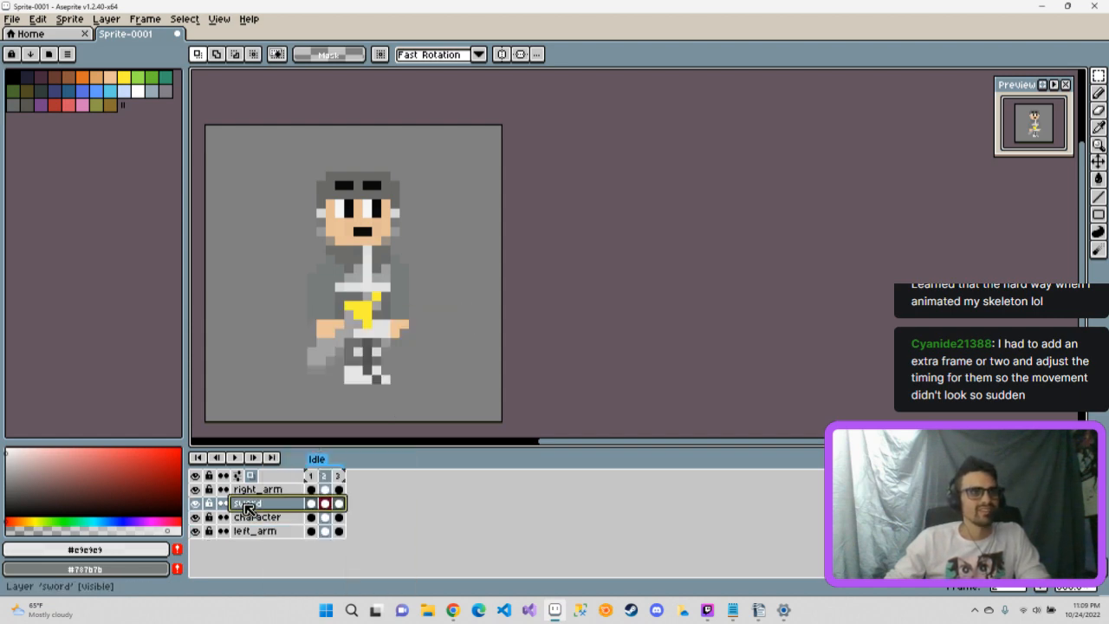
pyautogui.rightClick(247, 507)
pyautogui.click(291, 463)
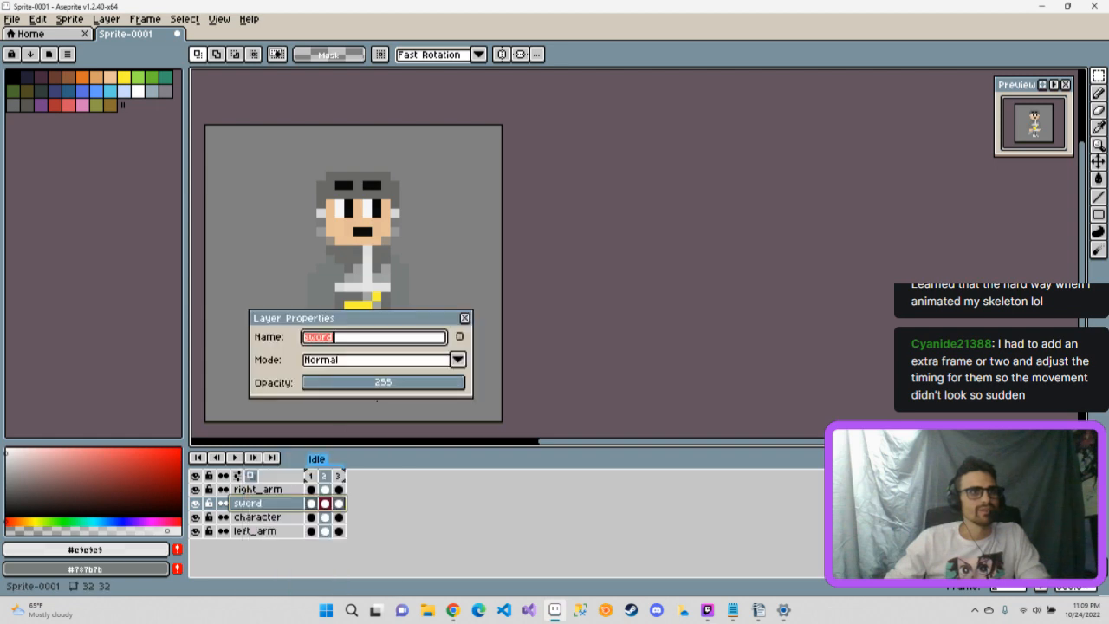
pyautogui.click(465, 318)
pyautogui.click(247, 490)
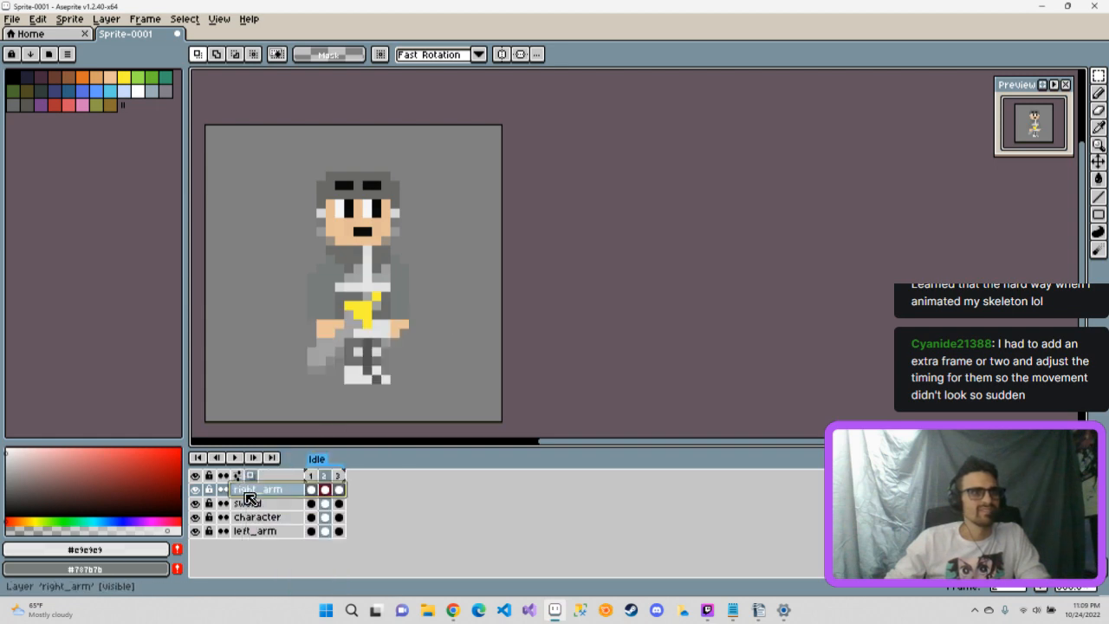
pyautogui.rightClick(247, 493)
pyautogui.click(291, 461)
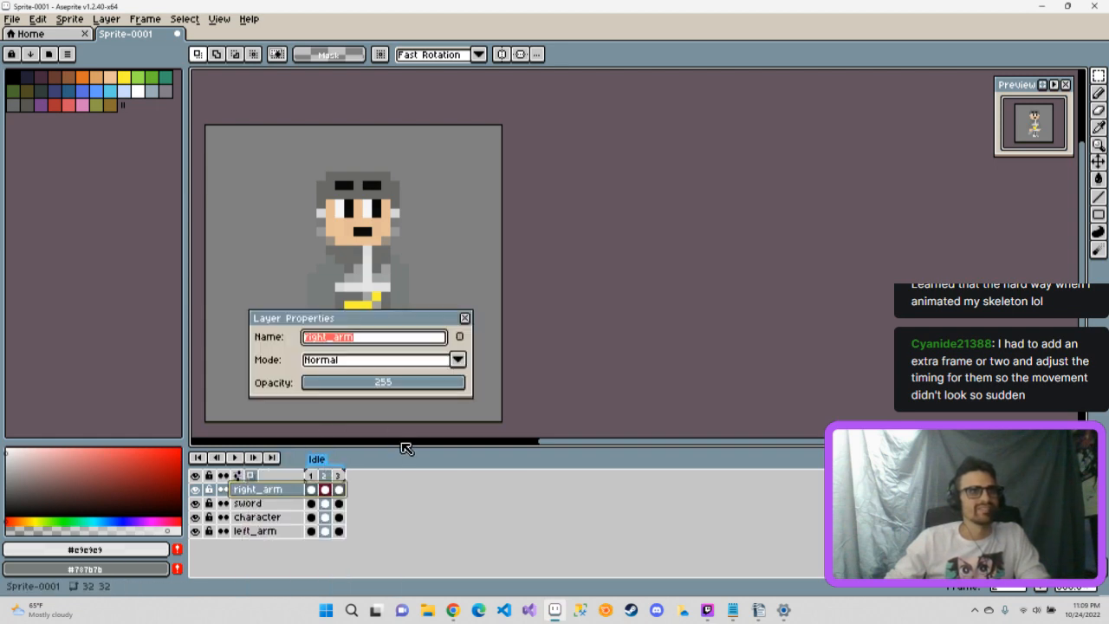
pyautogui.click(465, 318)
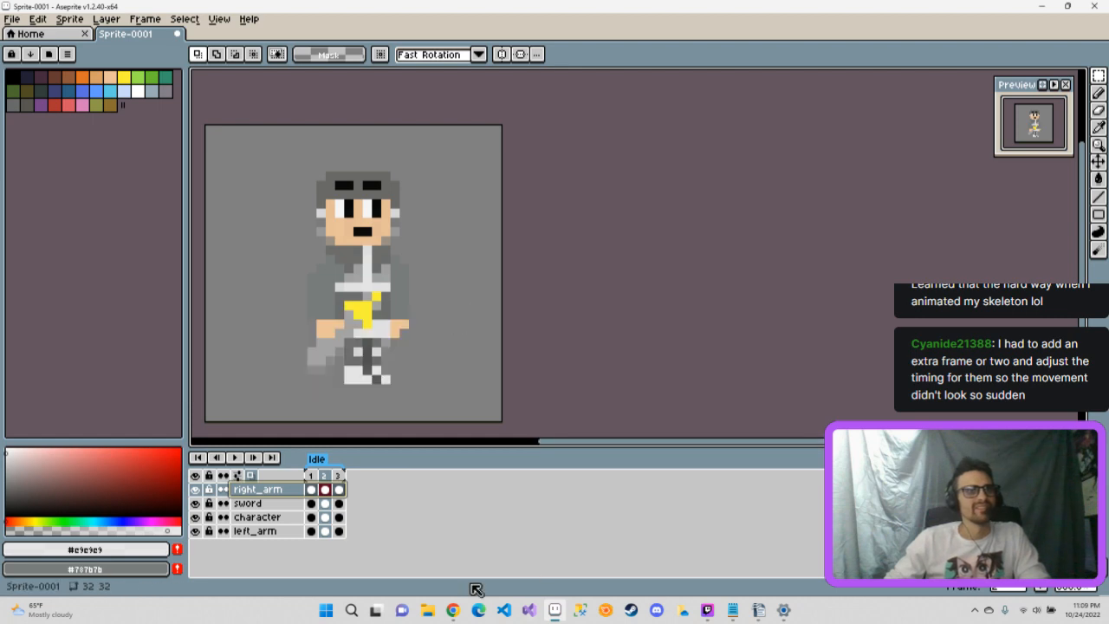
# Step: Play the Idle animation, stop it, and compare frame 3 with frame 2
pyautogui.click(235, 457)
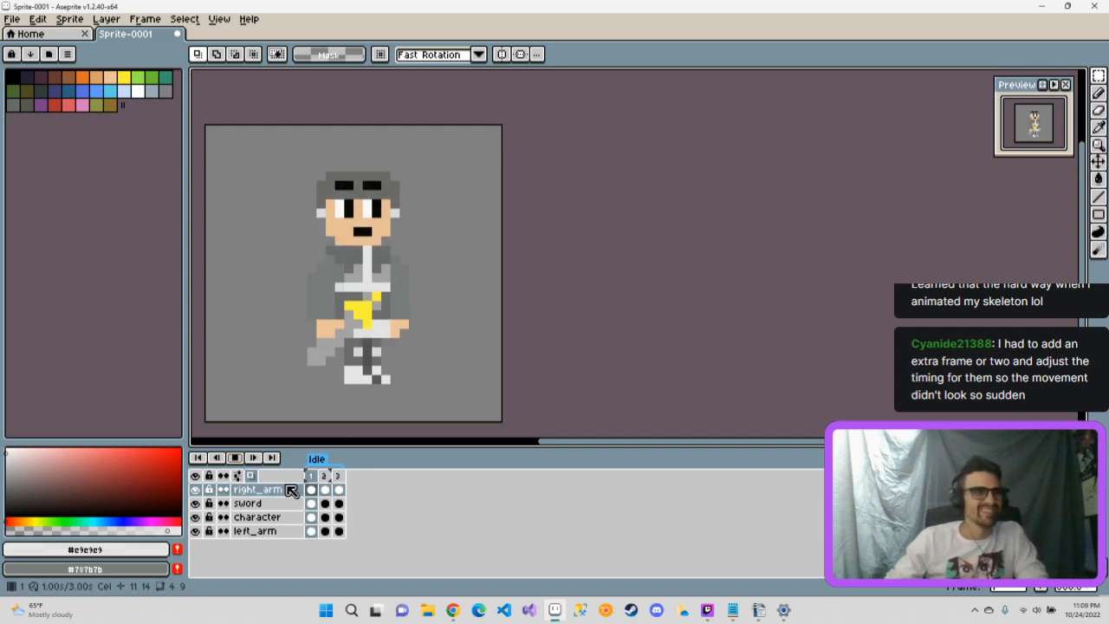
pyautogui.click(235, 456)
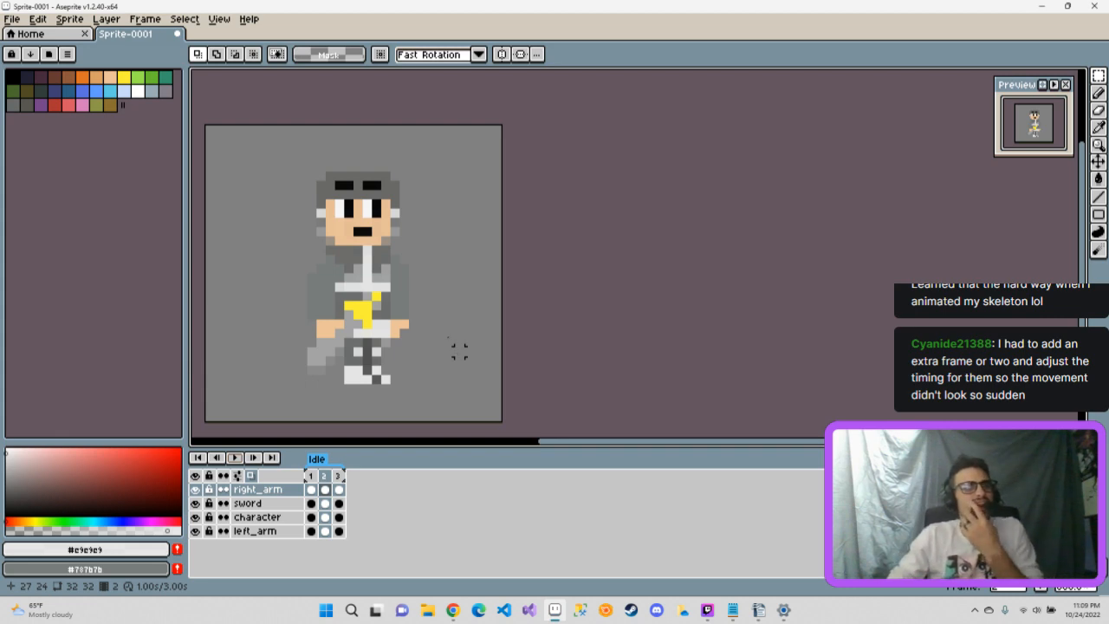
pyautogui.click(344, 476)
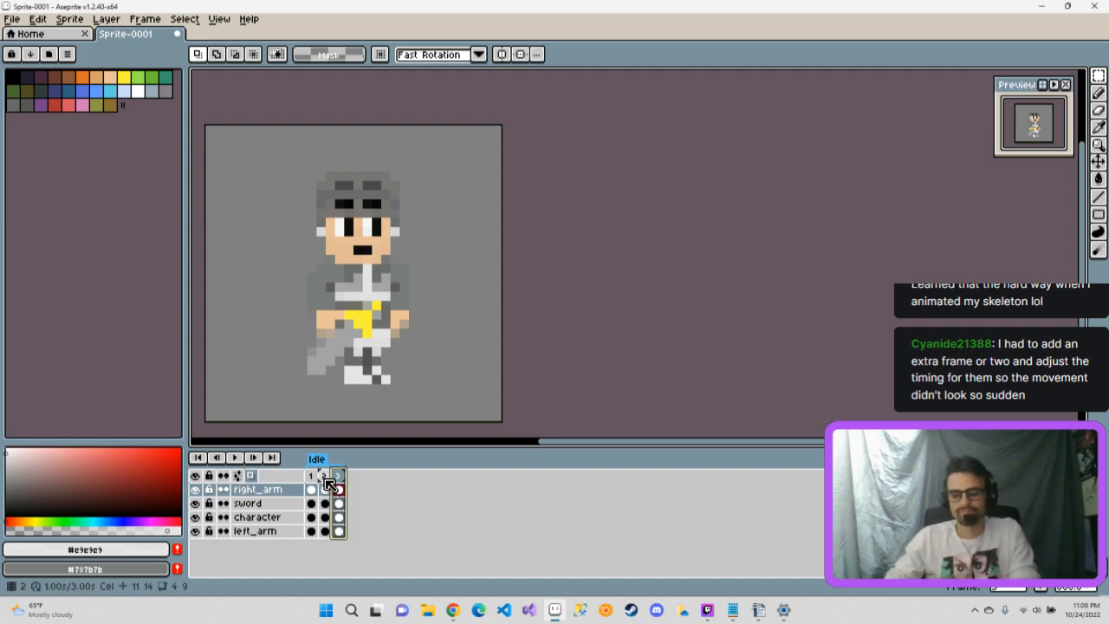
pyautogui.press('Return')
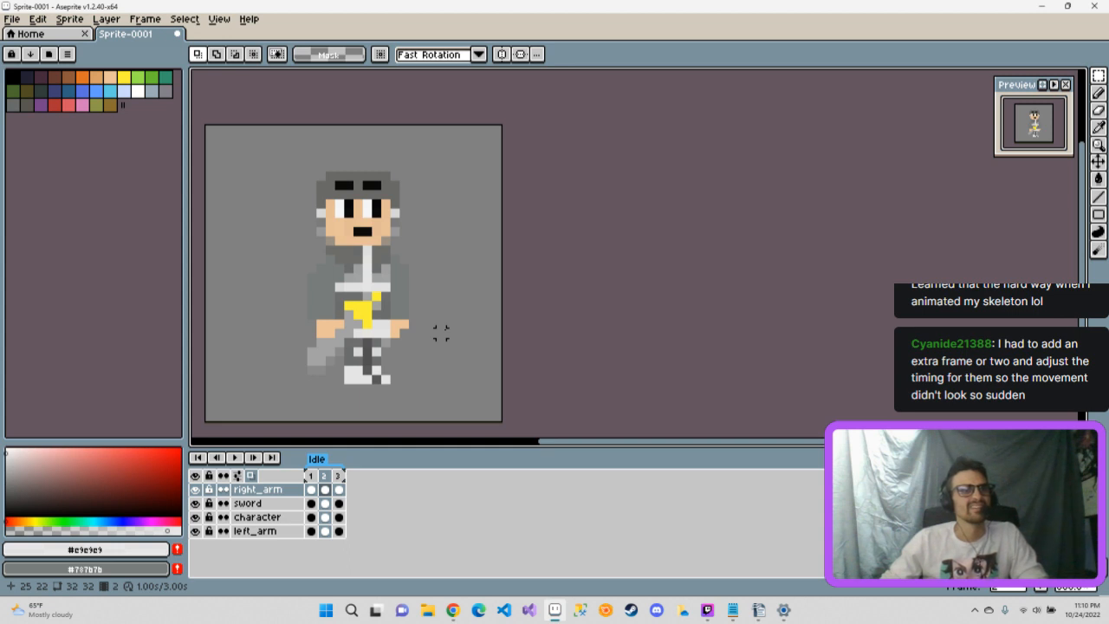
# Step: Move the head and torso on the character layer down one pixel in frame 2, and compare the frames
pyautogui.click(275, 518)
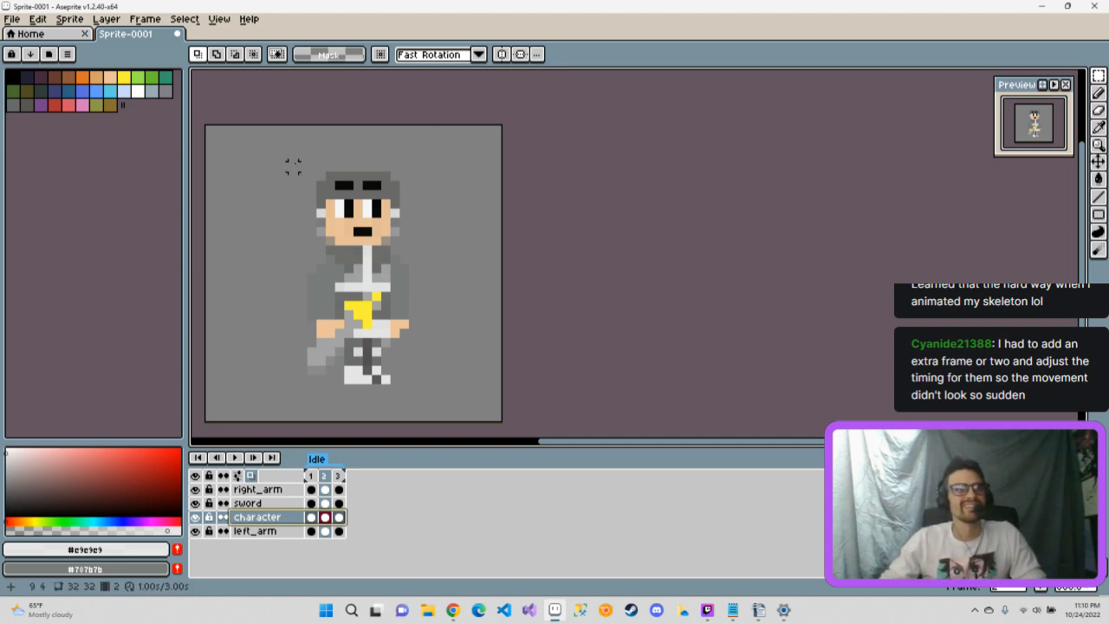
pyautogui.moveTo(293, 167); pyautogui.dragTo(433, 337)
pyautogui.moveTo(364, 265); pyautogui.dragTo(372, 276)
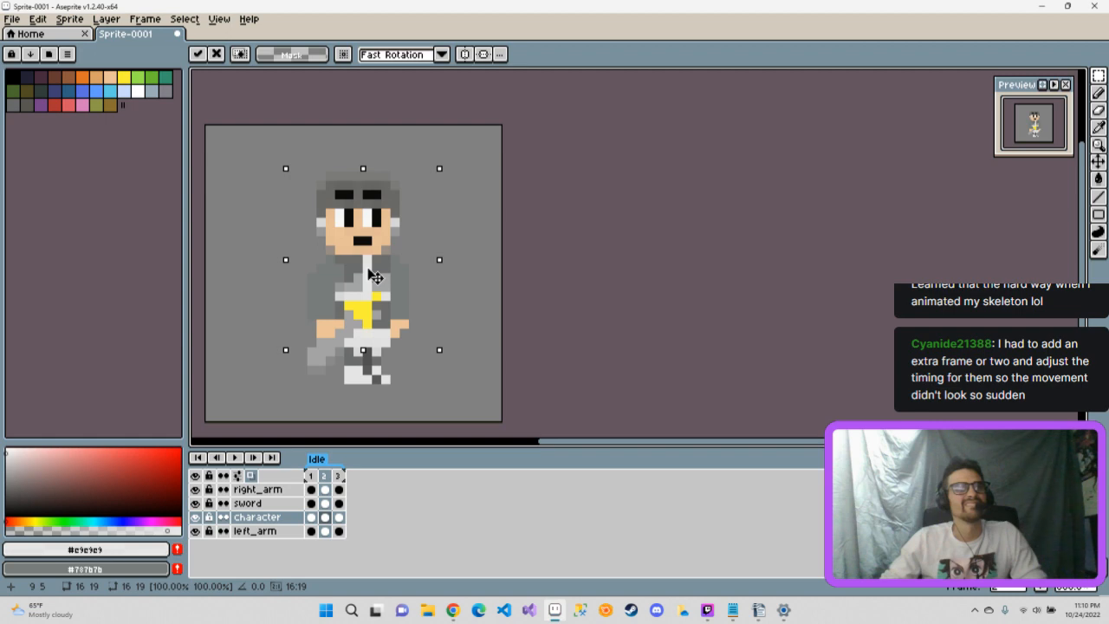
pyautogui.click(342, 477)
pyautogui.click(327, 475)
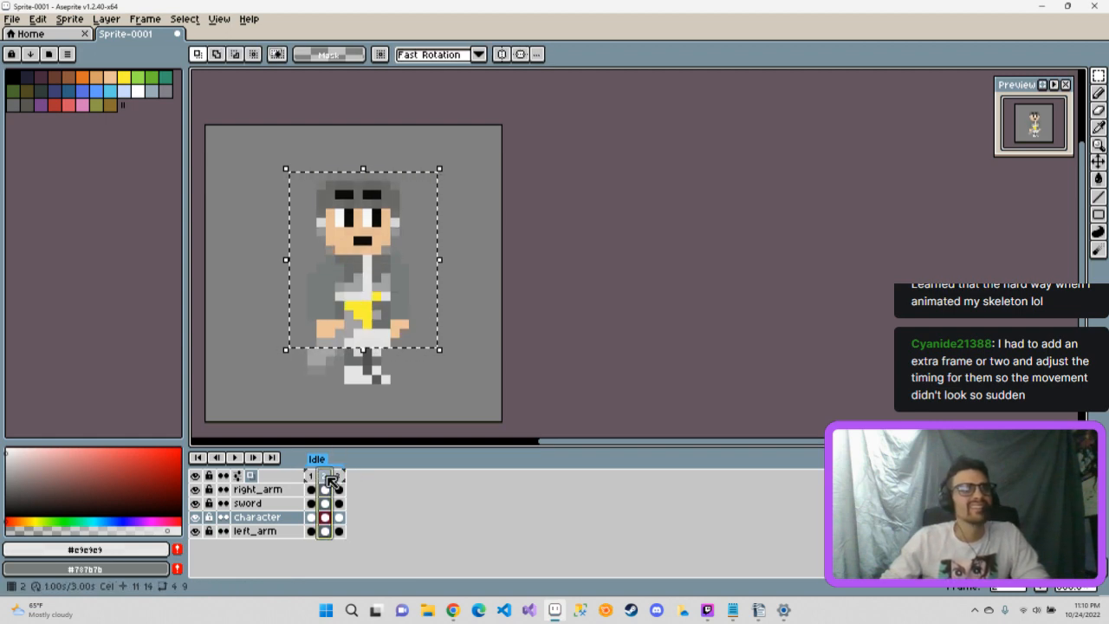
pyautogui.click(312, 476)
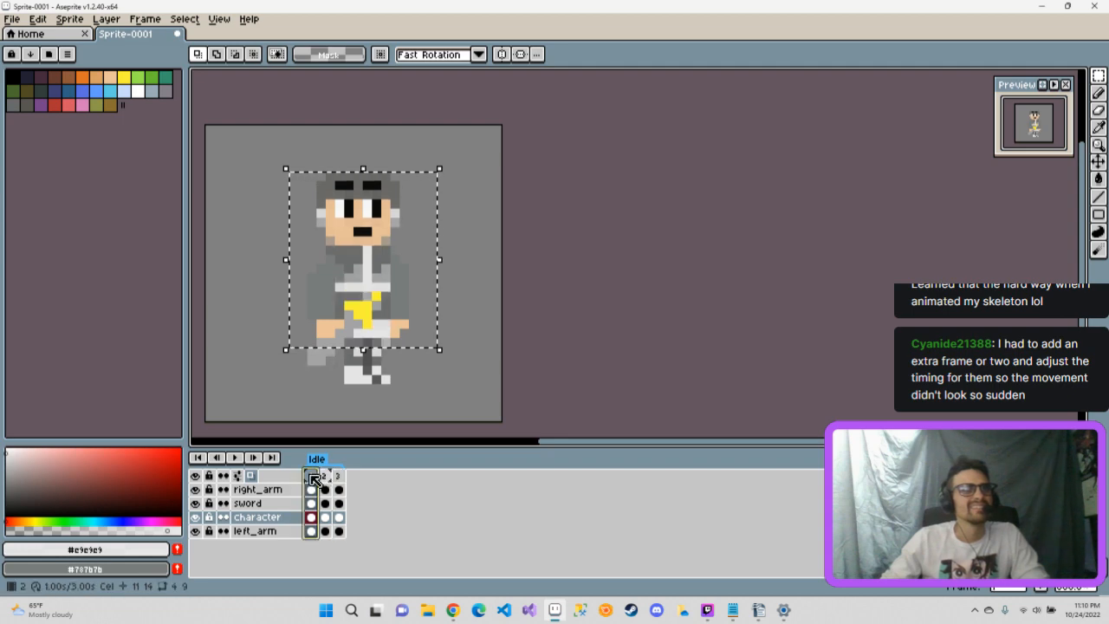
# Step: Review the Idle animation in playback and check the frame range and animation direction of the Idle tag
pyautogui.click(234, 458)
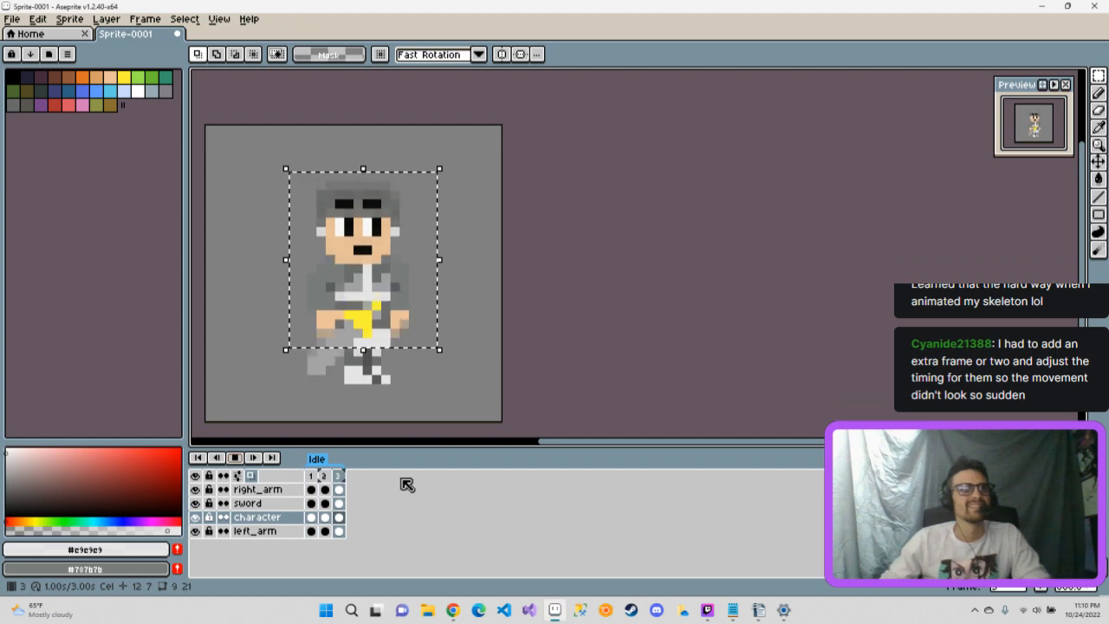
pyautogui.rightClick(318, 460)
pyautogui.click(357, 468)
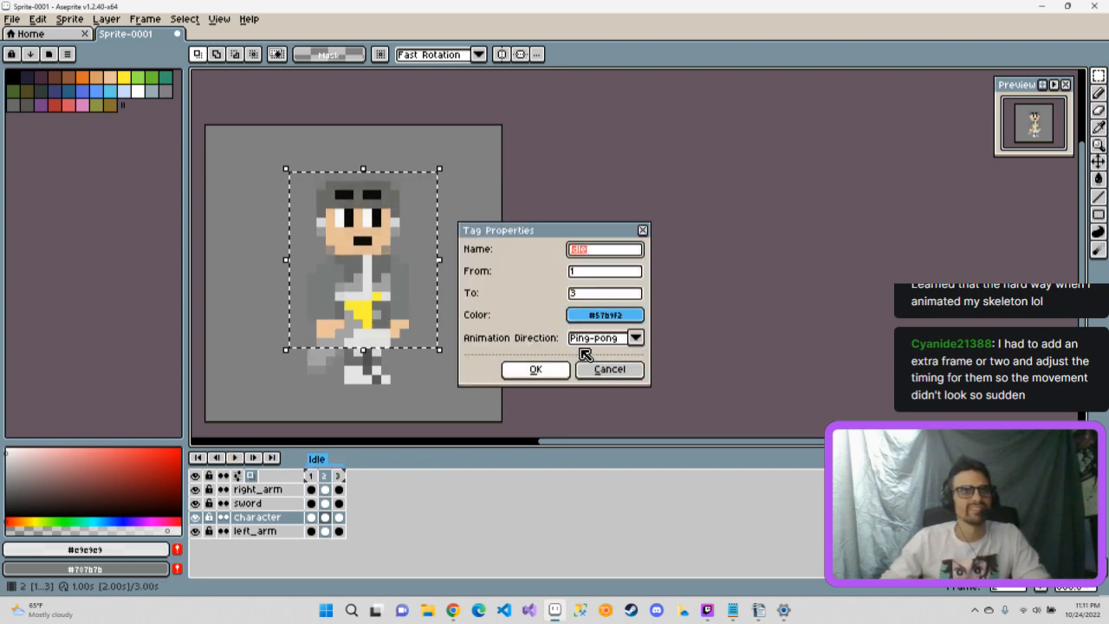
pyautogui.click(549, 375)
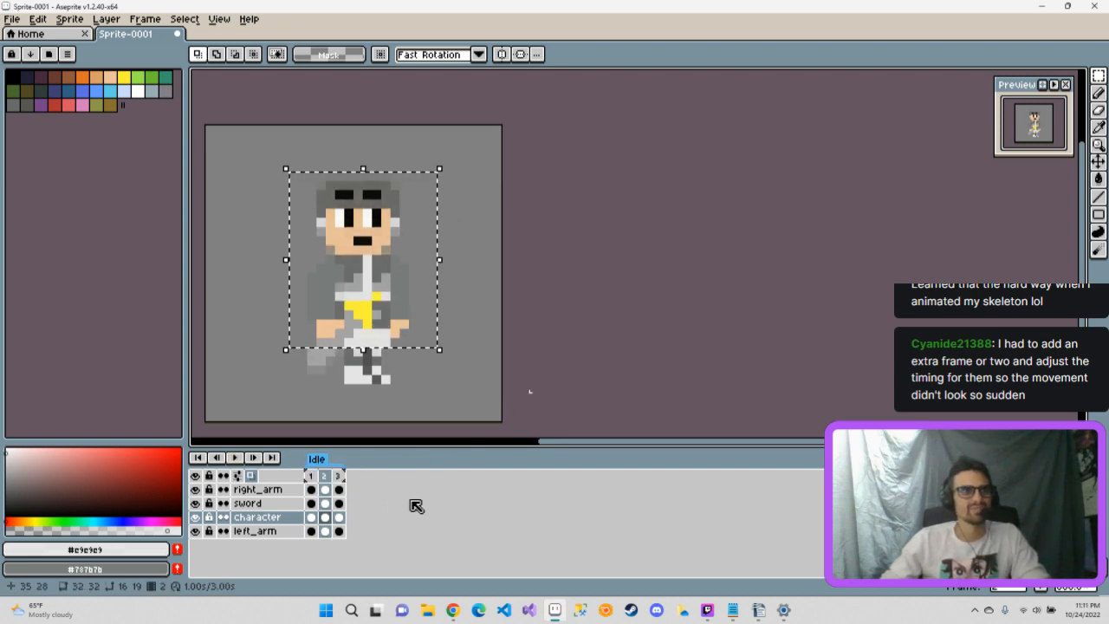
pyautogui.click(235, 457)
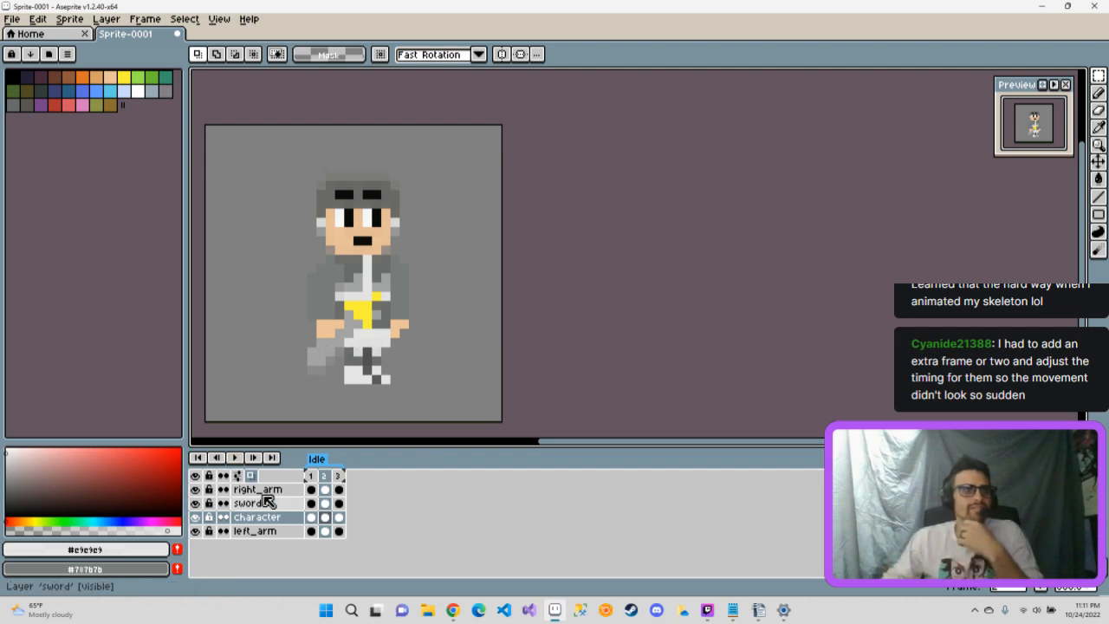
pyautogui.click(236, 458)
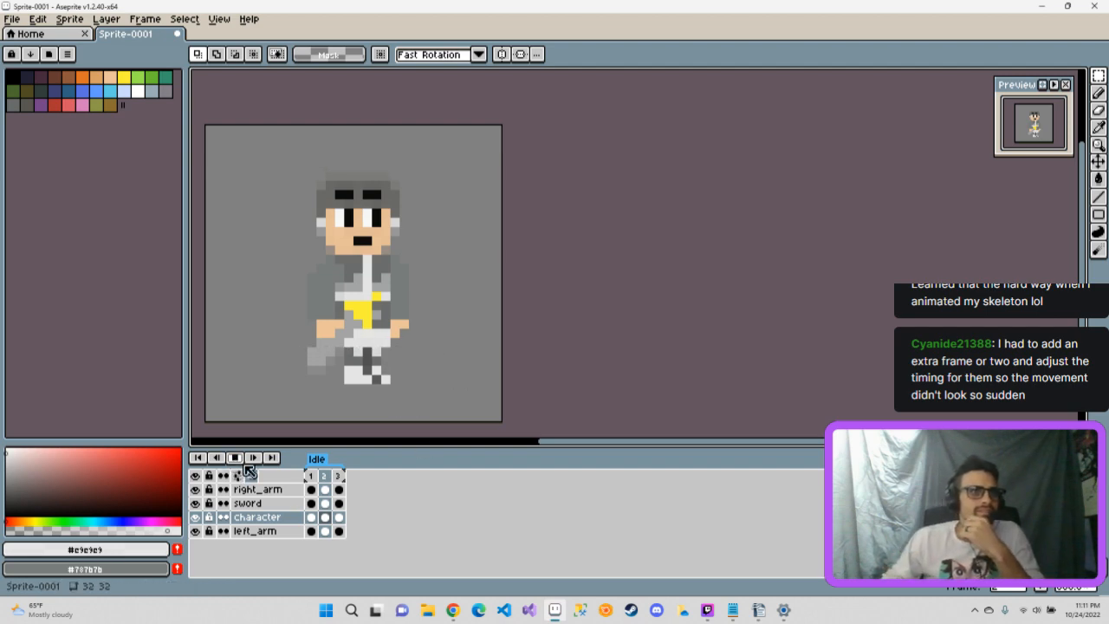
pyautogui.rightClick(317, 459)
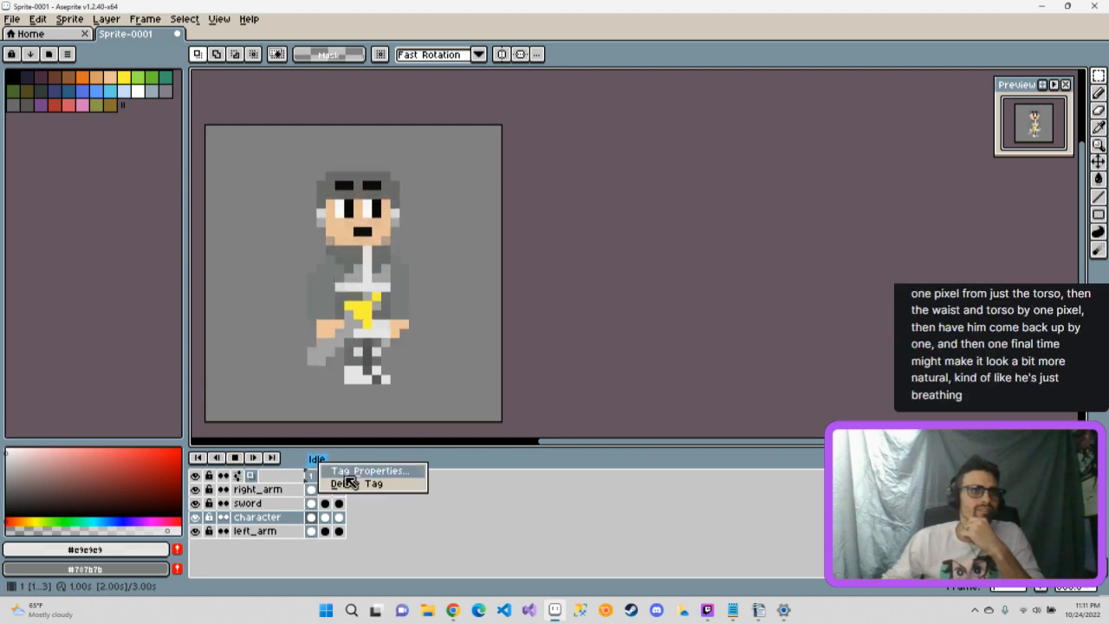
pyautogui.click(351, 471)
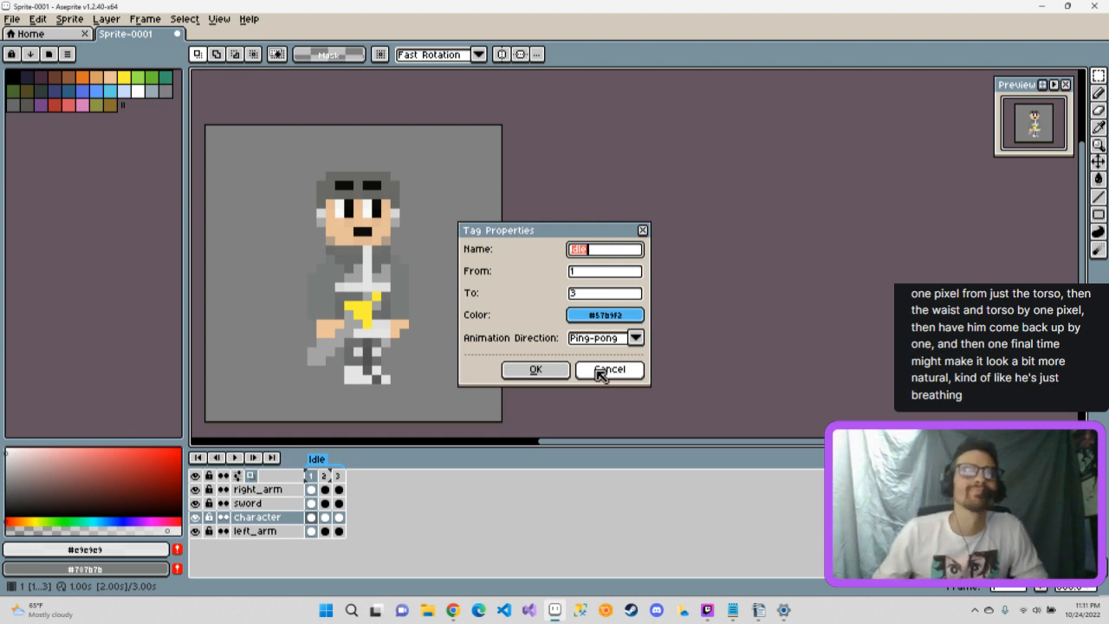
pyautogui.click(643, 230)
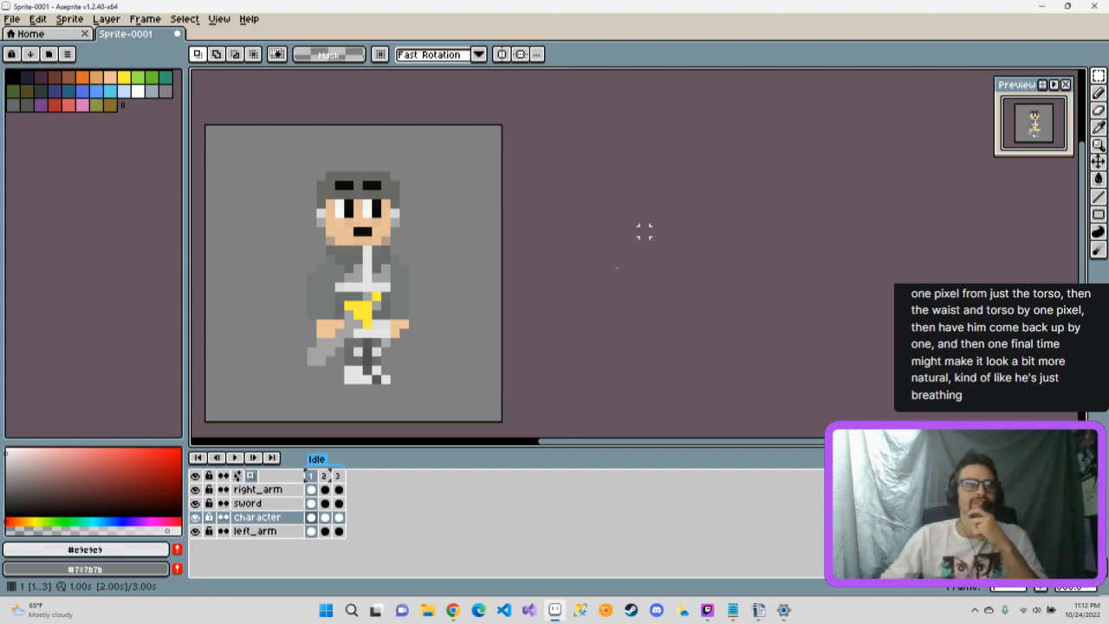
# Step: Delete frames 2 and 3 from the Idle animation, keeping only the standing pose in frame 1
pyautogui.click(326, 476)
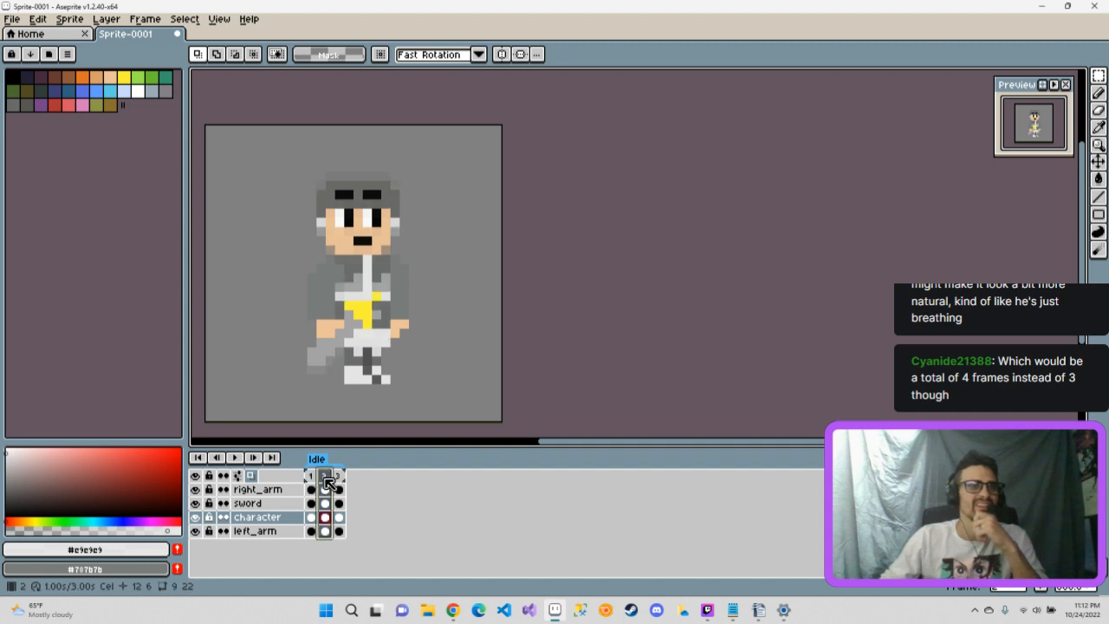
pyautogui.rightClick(326, 479)
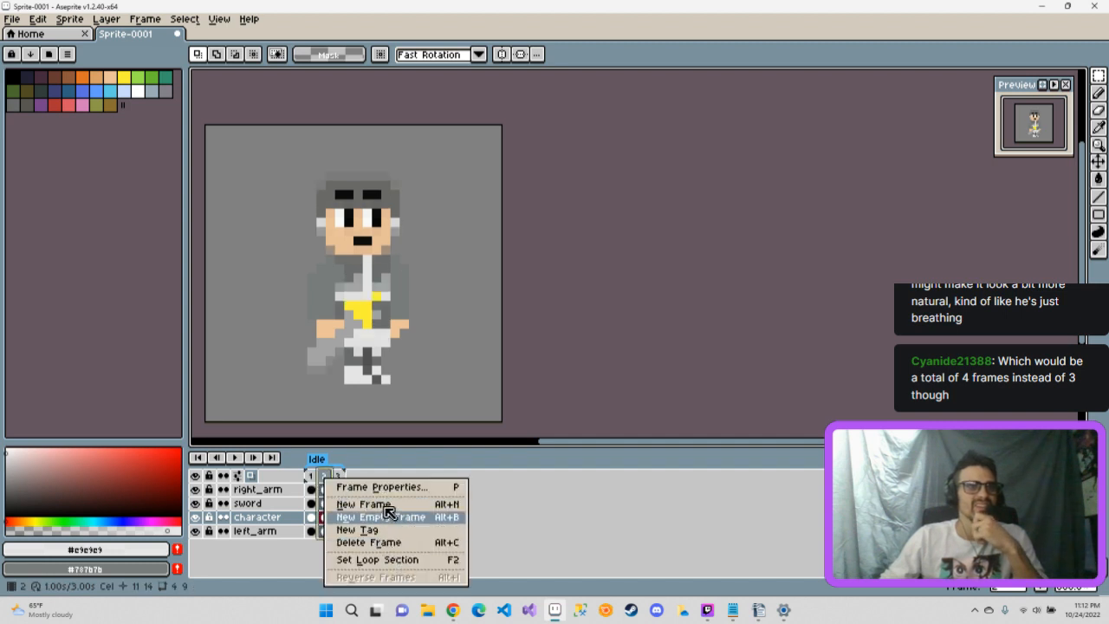
pyautogui.click(377, 543)
pyautogui.rightClick(326, 476)
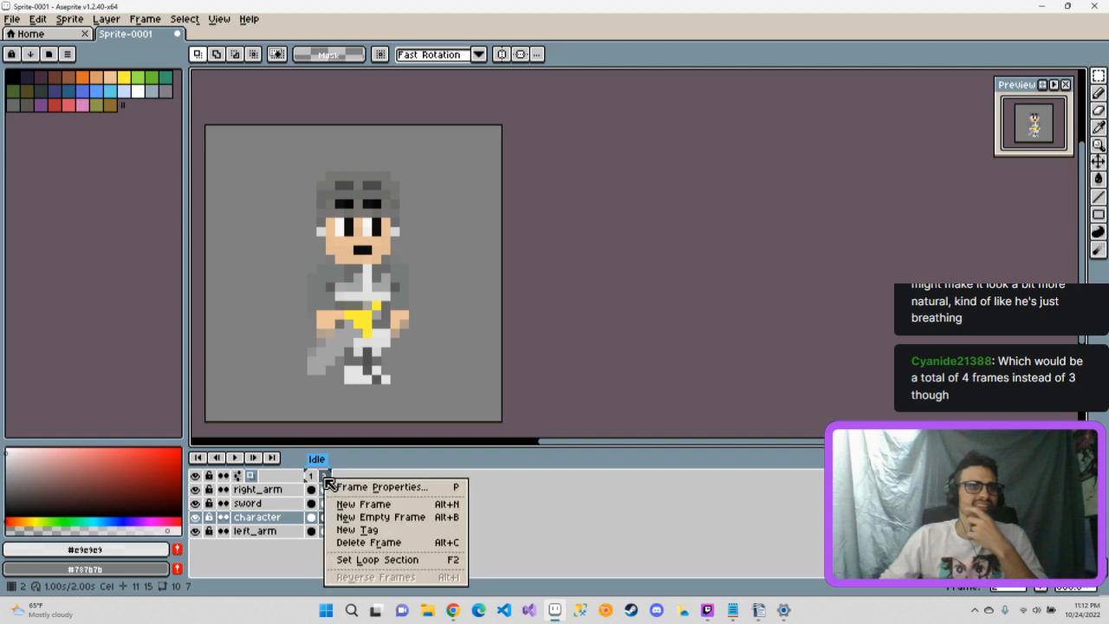
pyautogui.click(374, 543)
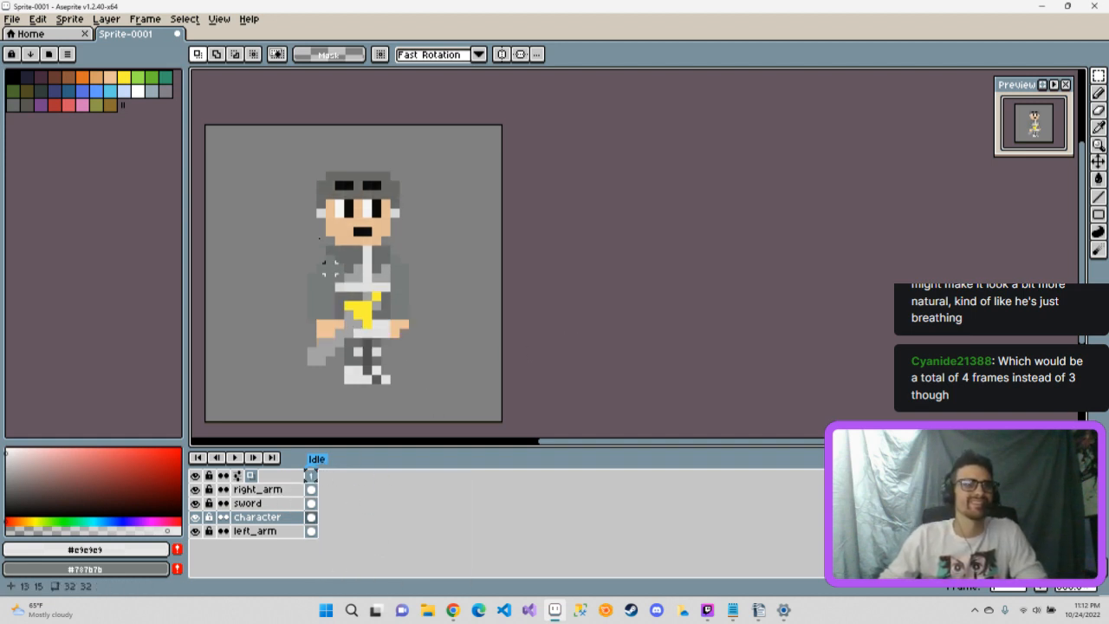
# Step: Move the head and torso on the character layer down one pixel in frame 1, and add a new frame after it
pyautogui.click(1099, 76)
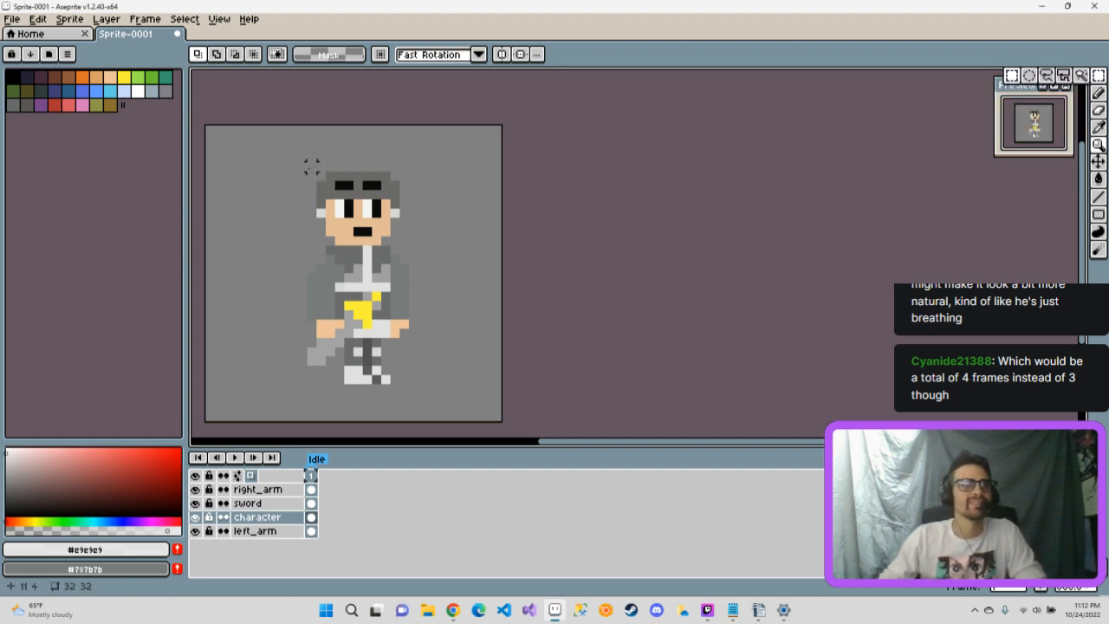
pyautogui.moveTo(311, 168); pyautogui.dragTo(429, 140)
pyautogui.click(478, 213)
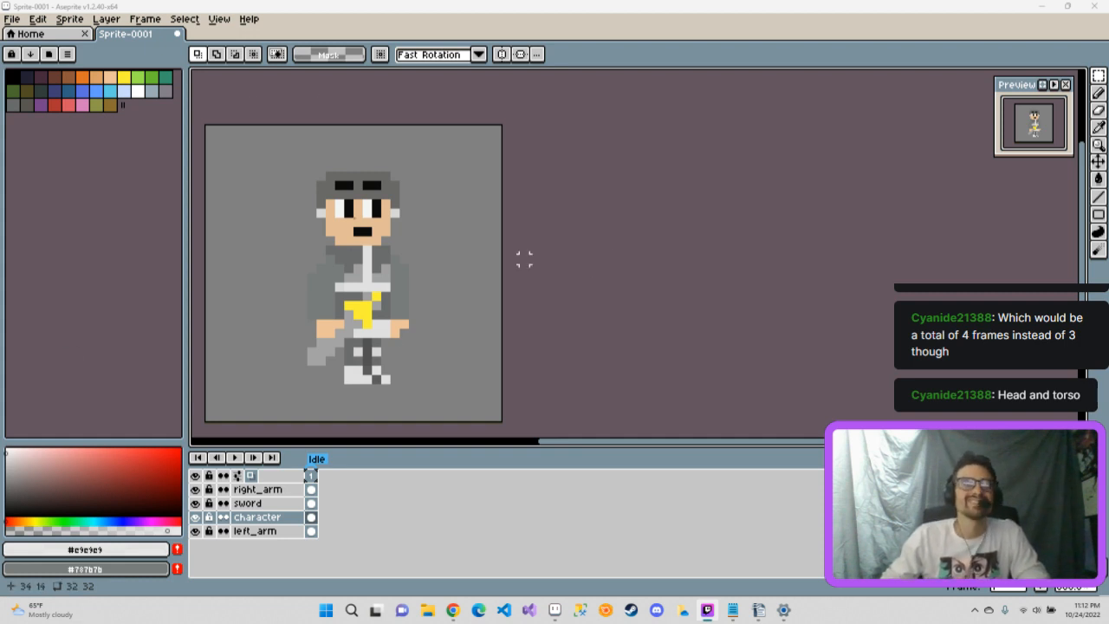
pyautogui.moveTo(299, 173); pyautogui.dragTo(431, 293)
pyautogui.click(390, 236)
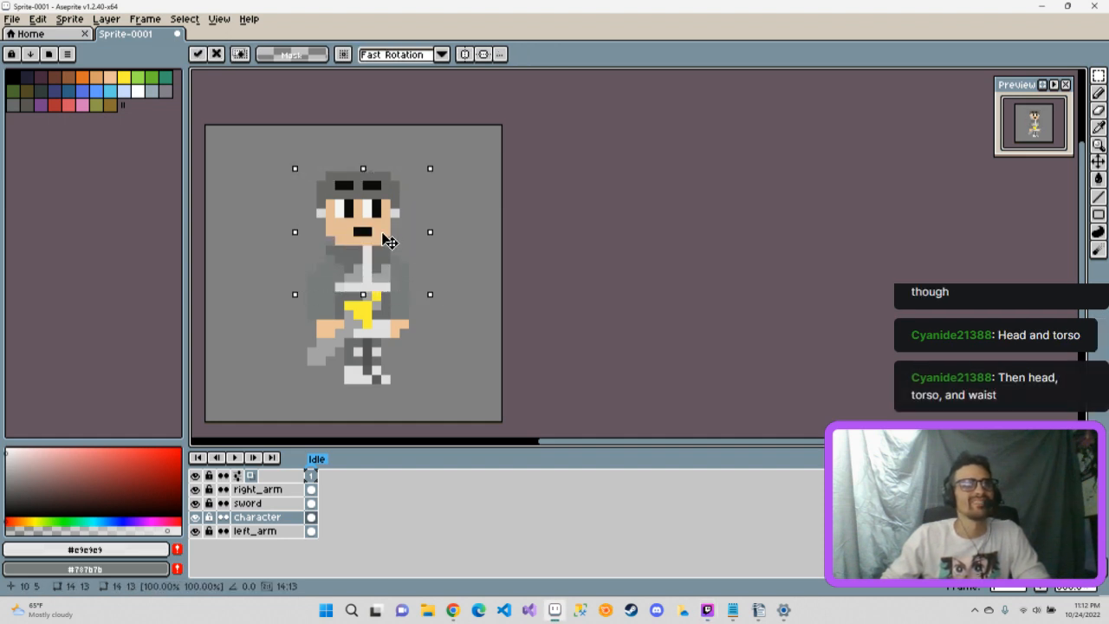
pyautogui.moveTo(390, 247); pyautogui.dragTo(391, 256)
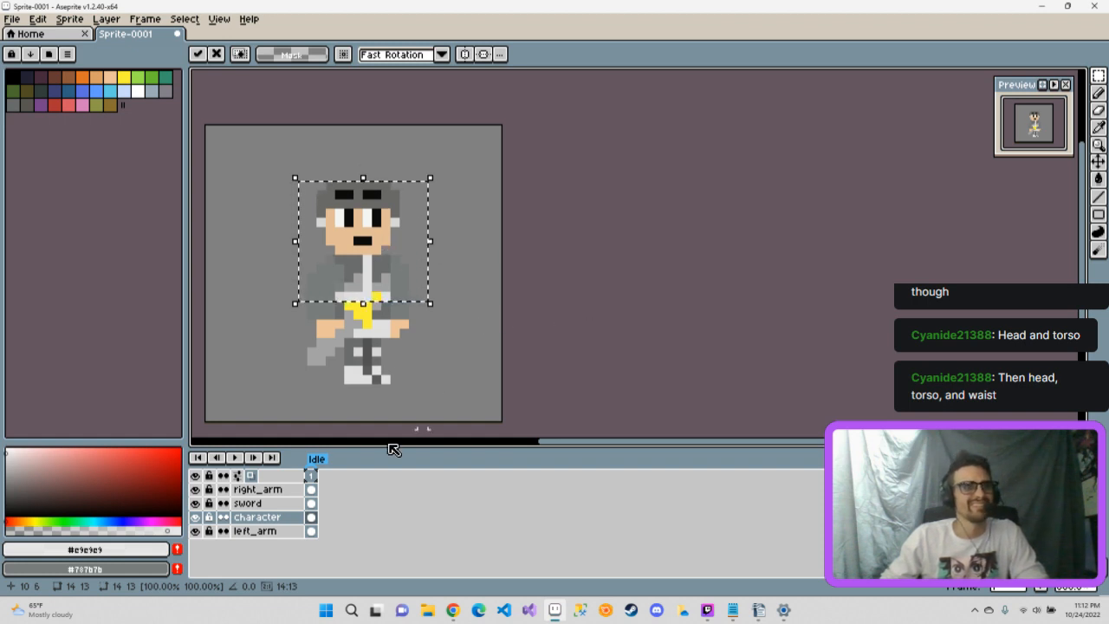
pyautogui.click(458, 366)
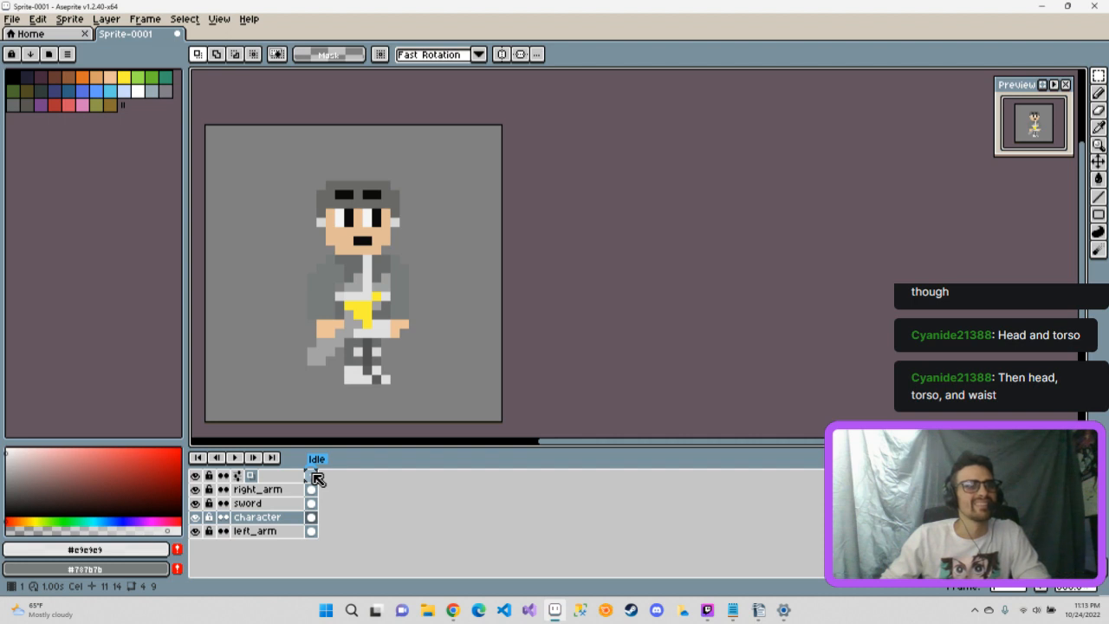
pyautogui.click(315, 476)
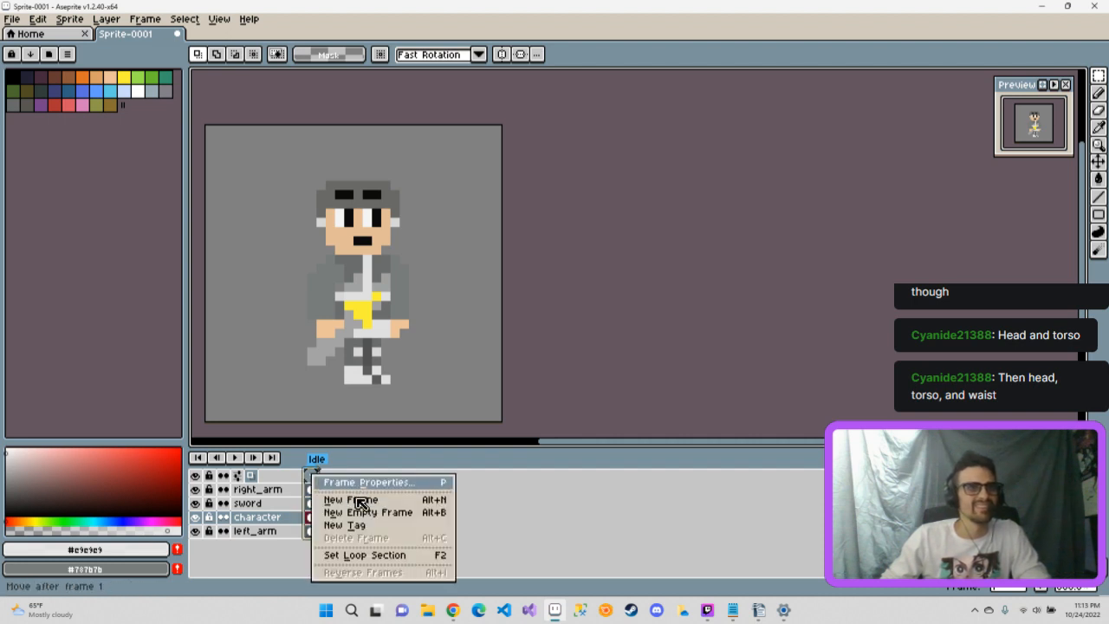
pyautogui.click(378, 502)
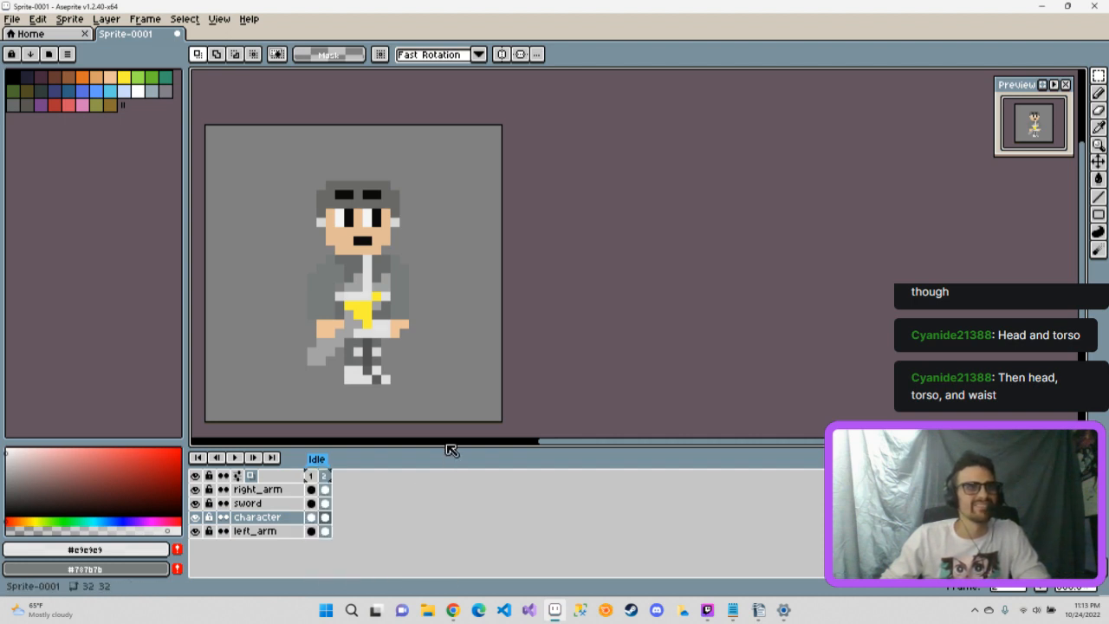
# Step: Compare frames 1 and 2, and undo the added frame together with the downward move of the head and torso
pyautogui.click(325, 476)
pyautogui.click(311, 476)
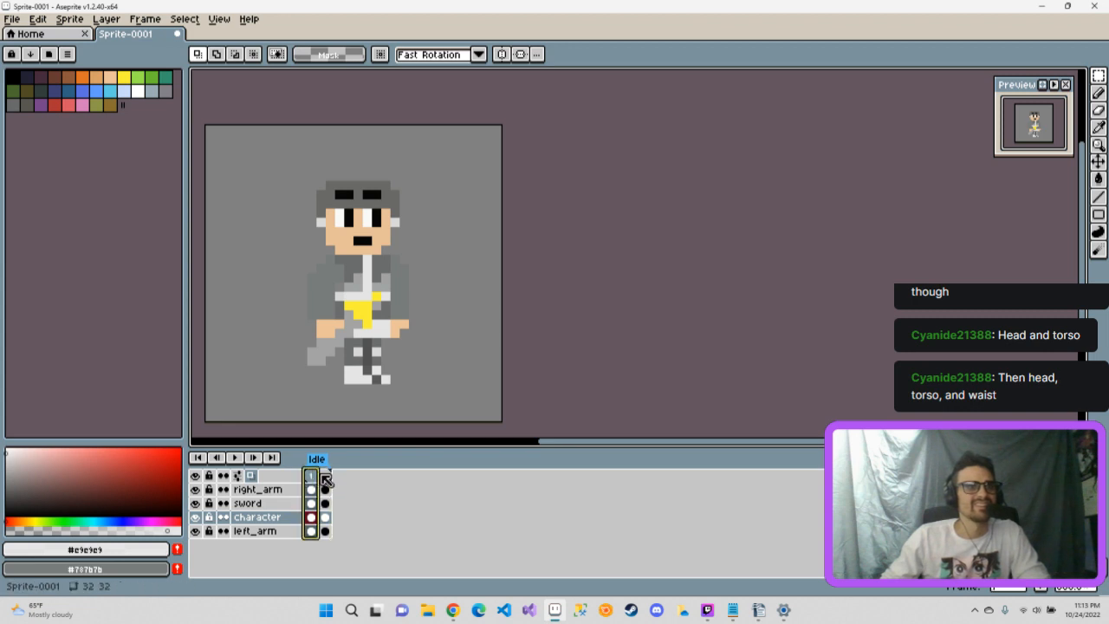
pyautogui.click(325, 476)
pyautogui.click(313, 476)
pyautogui.click(325, 476)
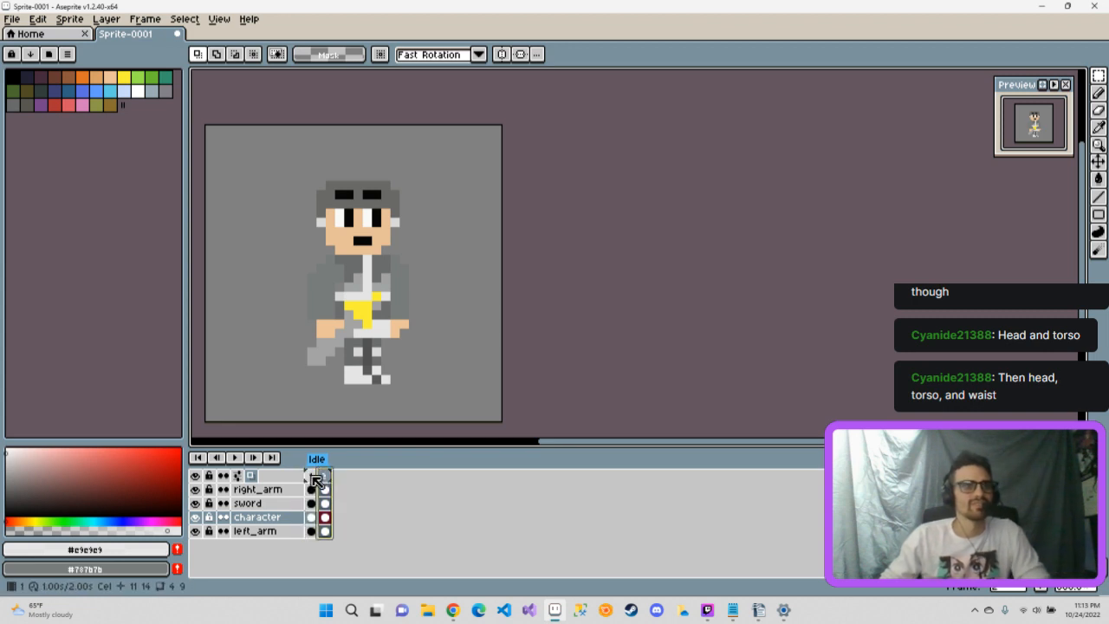
pyautogui.click(312, 477)
pyautogui.hotkey('ctrl', 'z')
pyautogui.hotkey('ctrl', 'z')
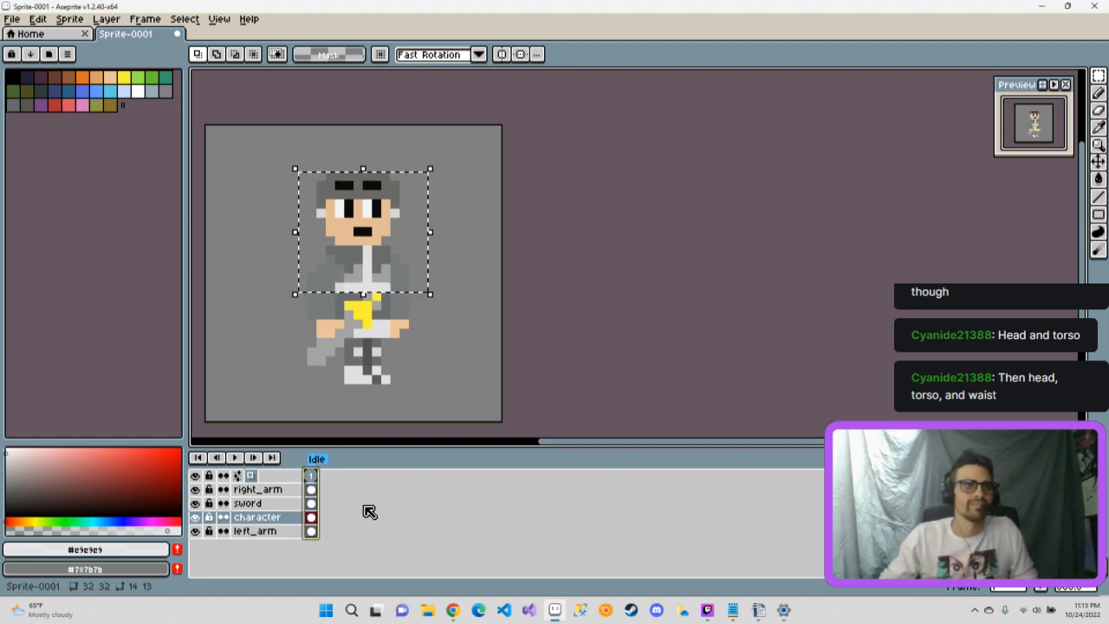
# Step: Add a new frame after frame 1 and move the selected head and torso on the character layer down one pixel in it
pyautogui.rightClick(310, 475)
pyautogui.click(360, 500)
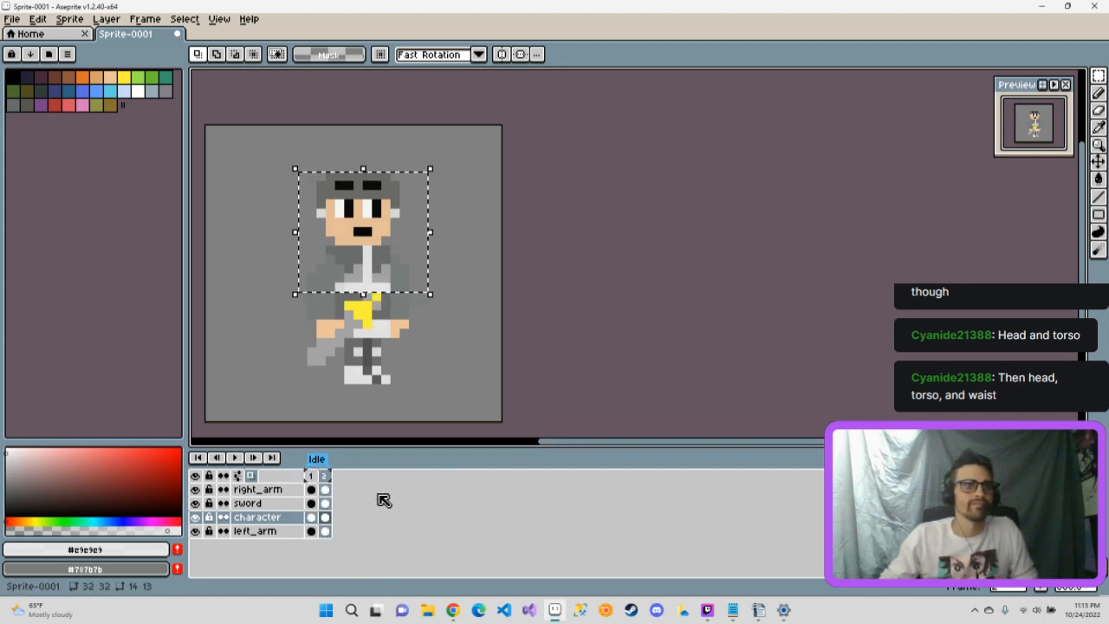
pyautogui.moveTo(370, 209); pyautogui.dragTo(376, 224)
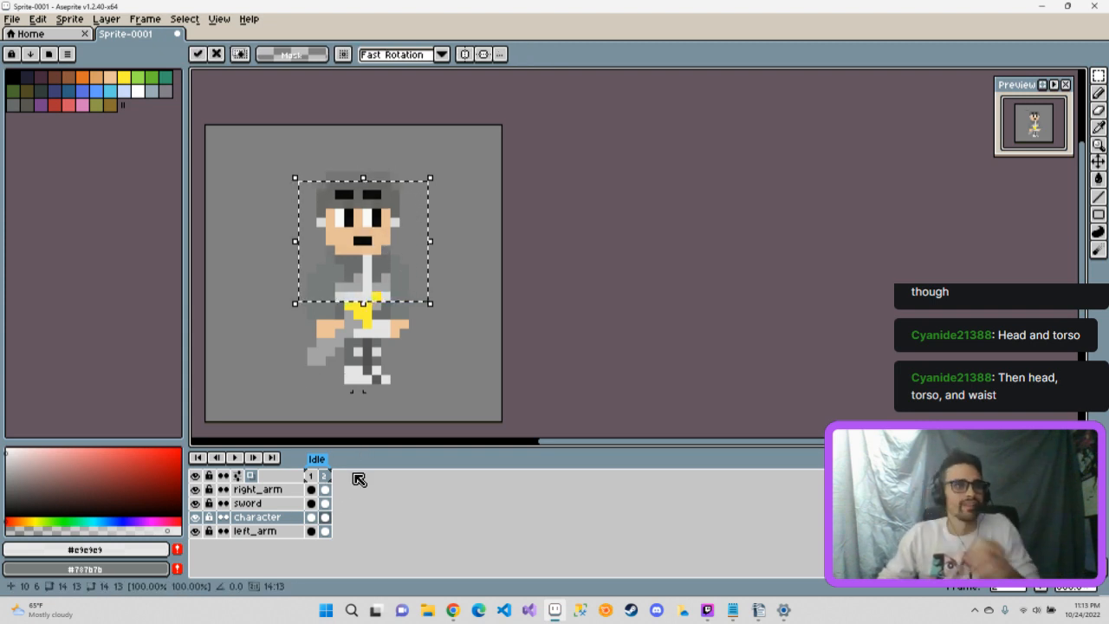
# Step: Try to move the selected part of the right_arm layer down one pixel in frame 2, and clear the selection
pyautogui.click(257, 490)
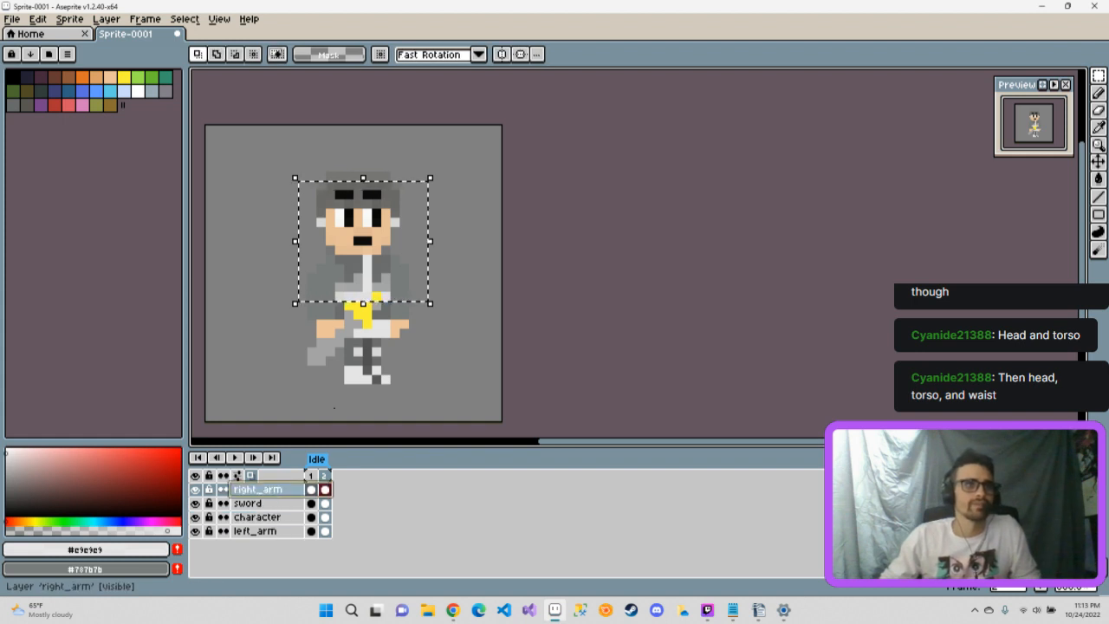
pyautogui.moveTo(326, 274); pyautogui.dragTo(325, 280)
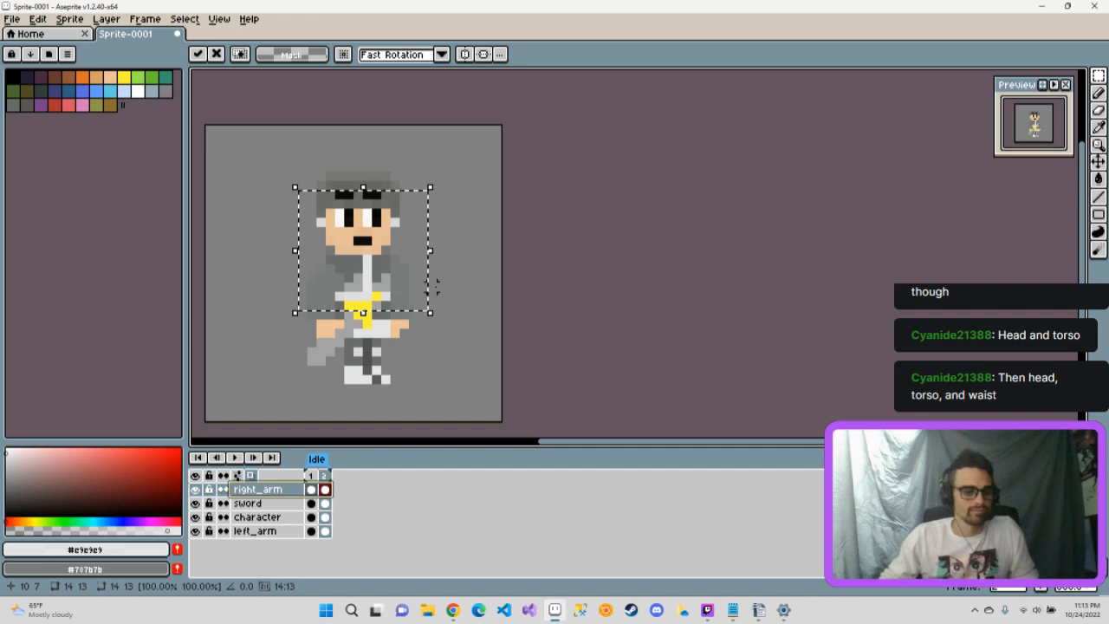
pyautogui.press('Escape')
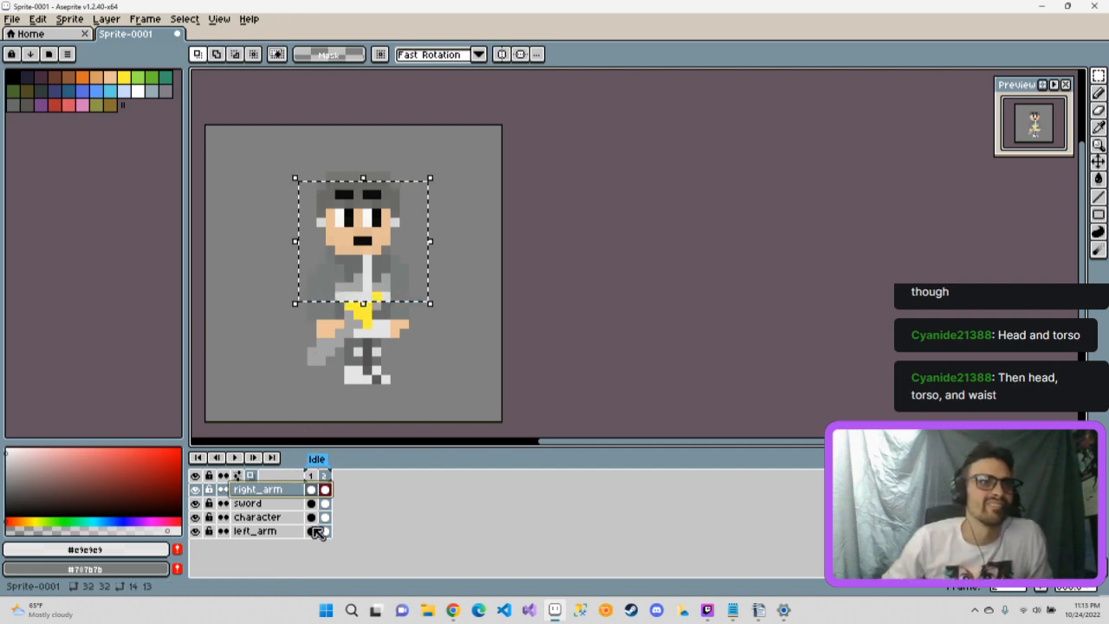
pyautogui.click(460, 287)
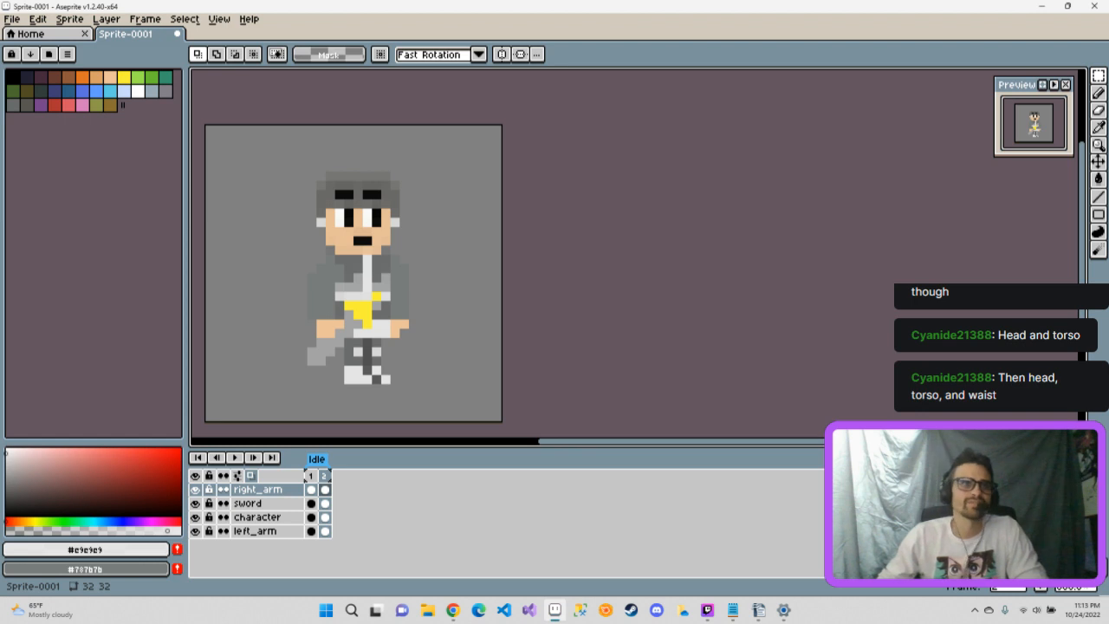
# Step: Compare frame 1 with frame 2 and turn off onion skinning
pyautogui.click(313, 477)
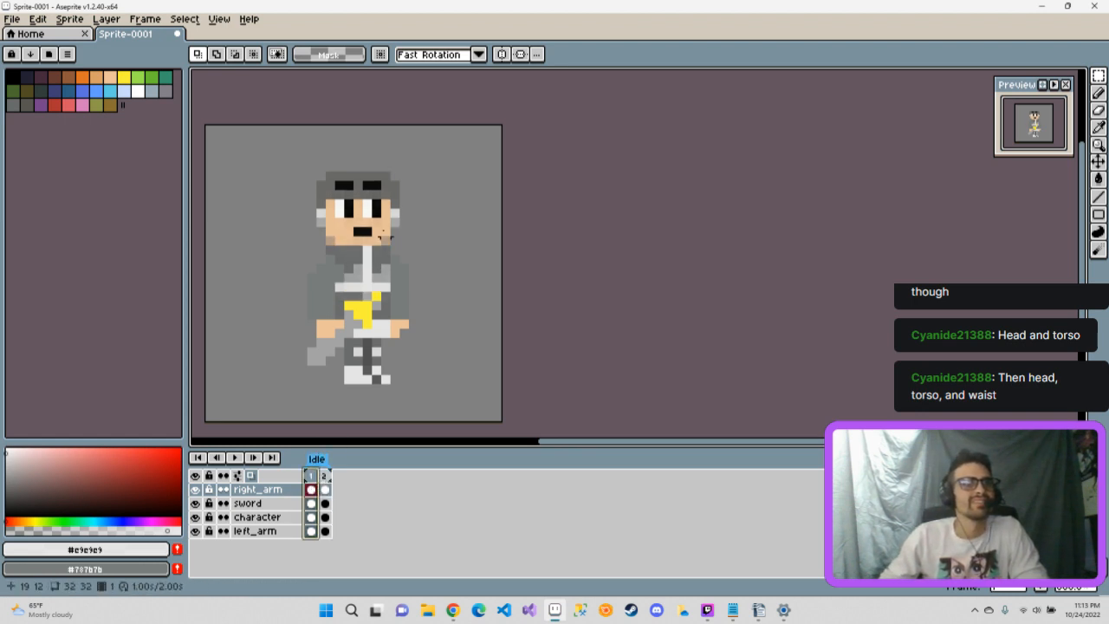
pyautogui.click(330, 479)
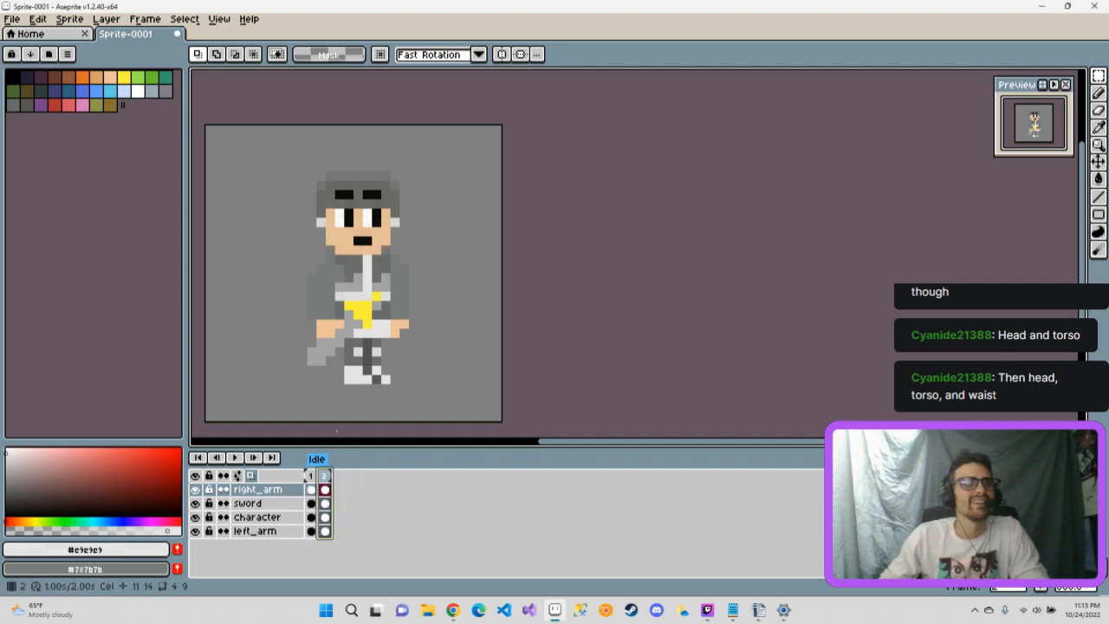
pyautogui.click(249, 477)
# Step: Select the head, torso and waist in frame 2 and move them down one pixel on the character layer
pyautogui.moveTo(310, 184); pyautogui.dragTo(430, 339)
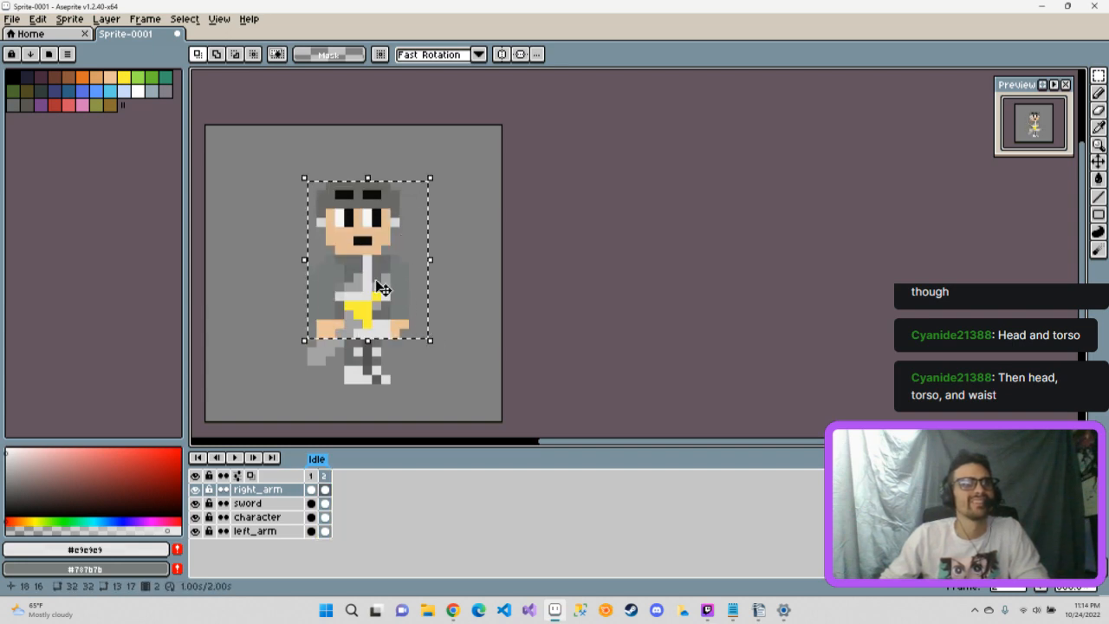
pyautogui.press('Down')
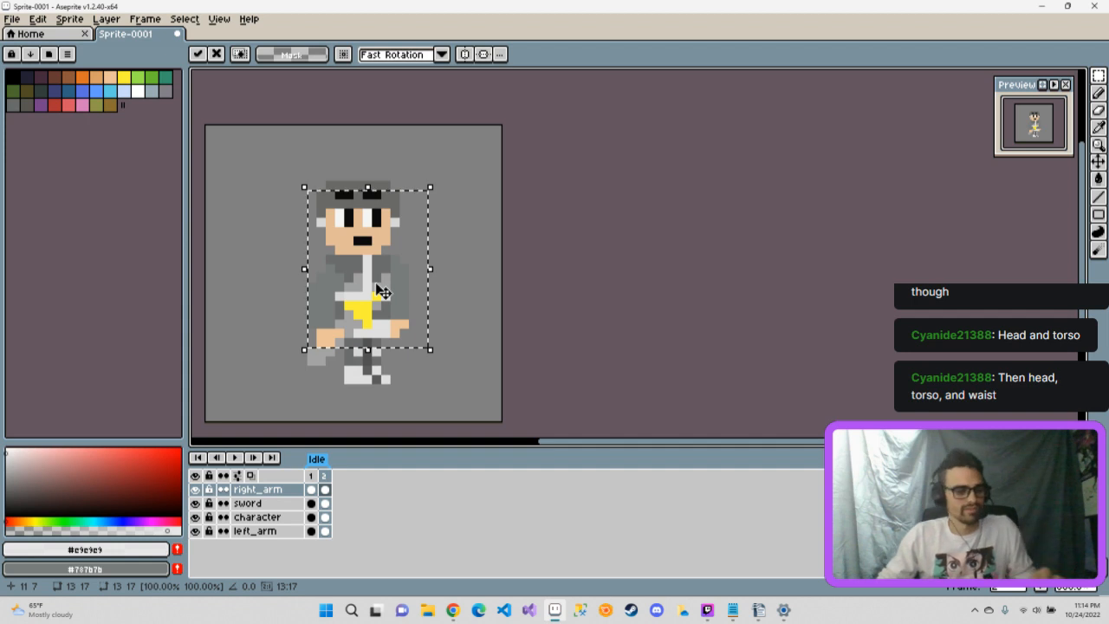
pyautogui.press('Escape')
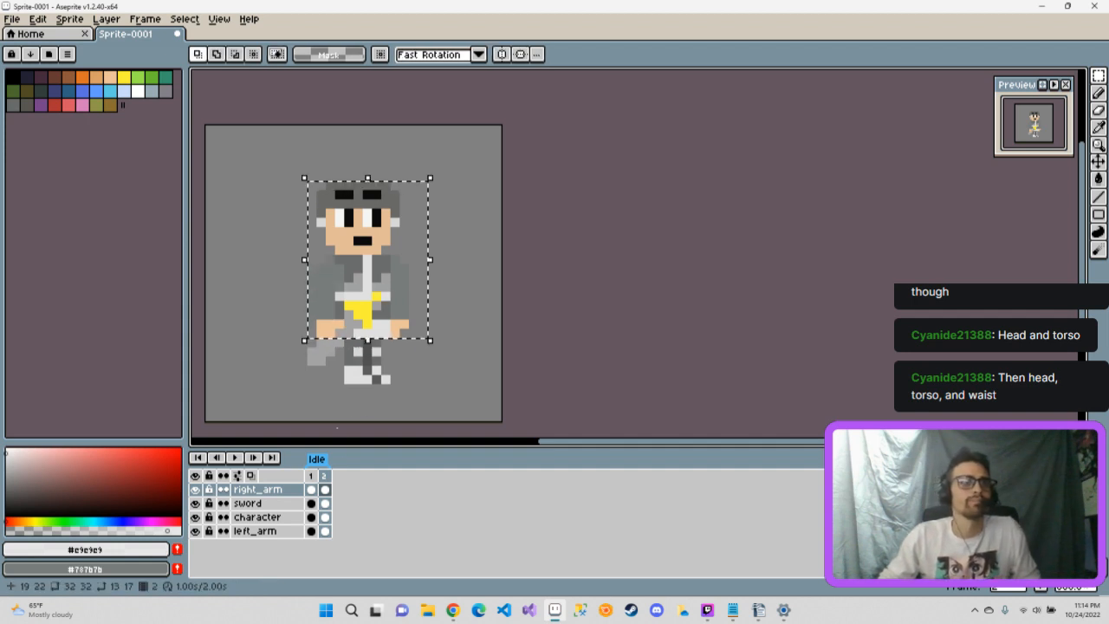
pyautogui.click(271, 518)
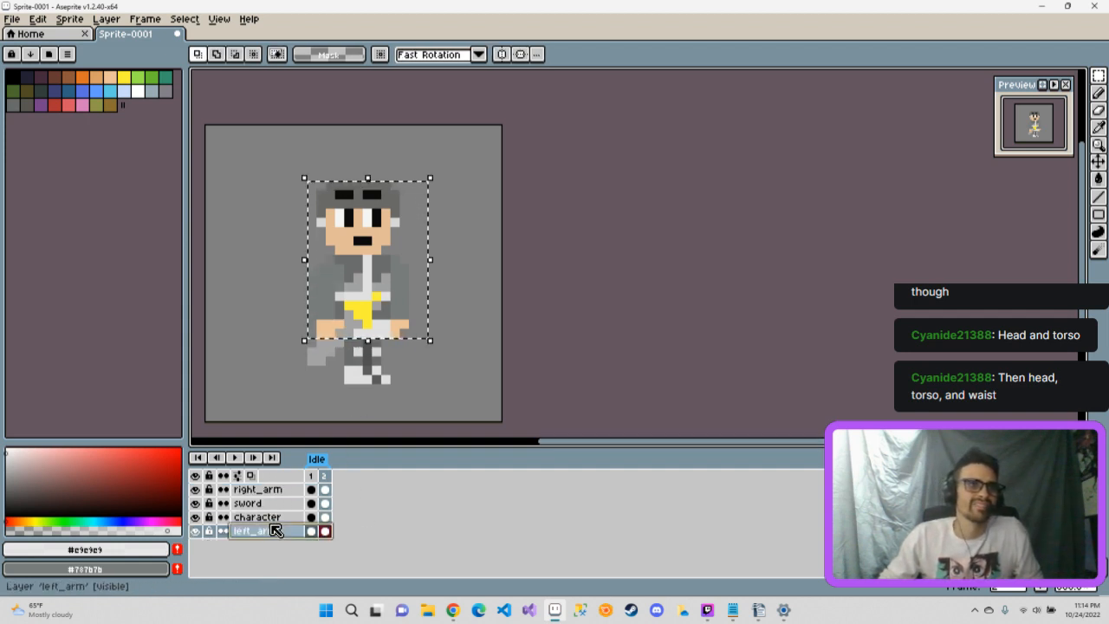
pyautogui.click(394, 253)
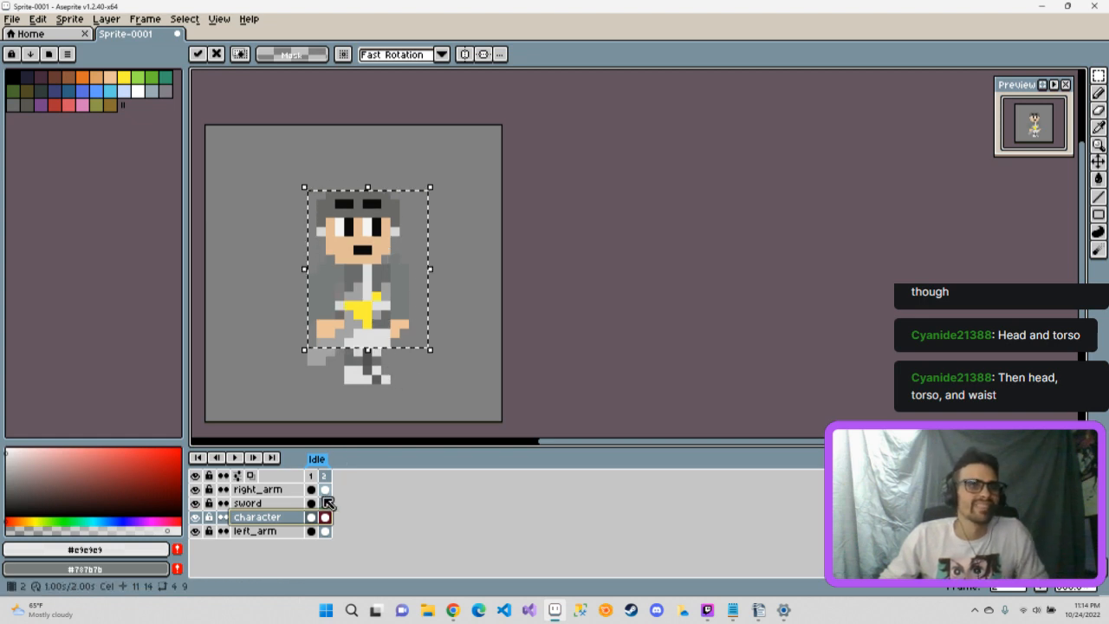
# Step: Compare frames 1 and 2, and undo the character layer's moves in frame 2 back to the original head and torso selection
pyautogui.click(313, 477)
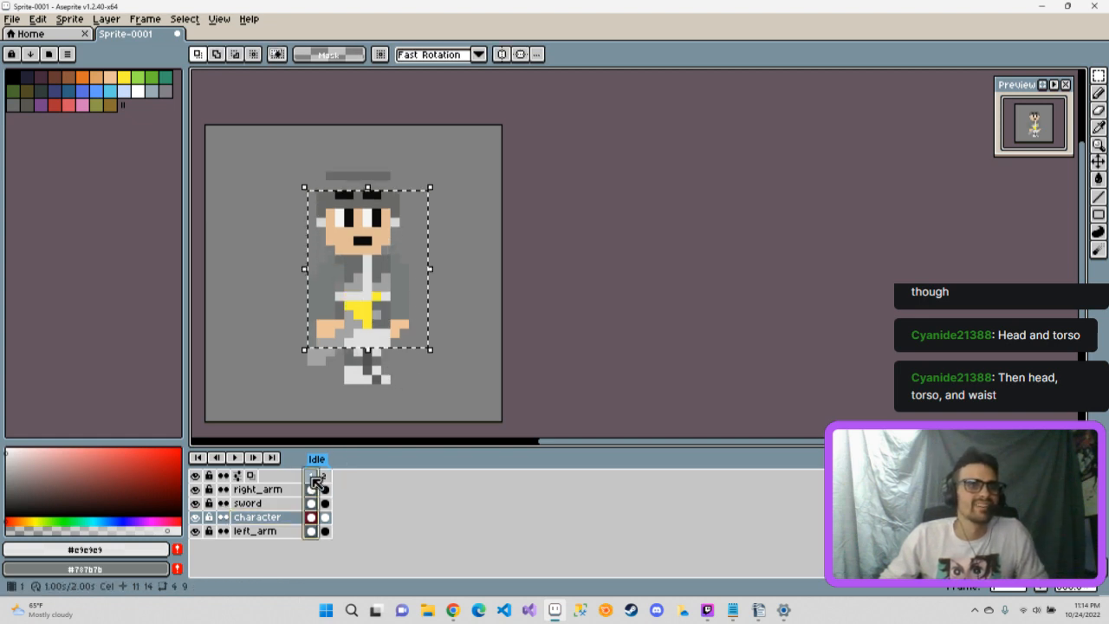
pyautogui.click(324, 476)
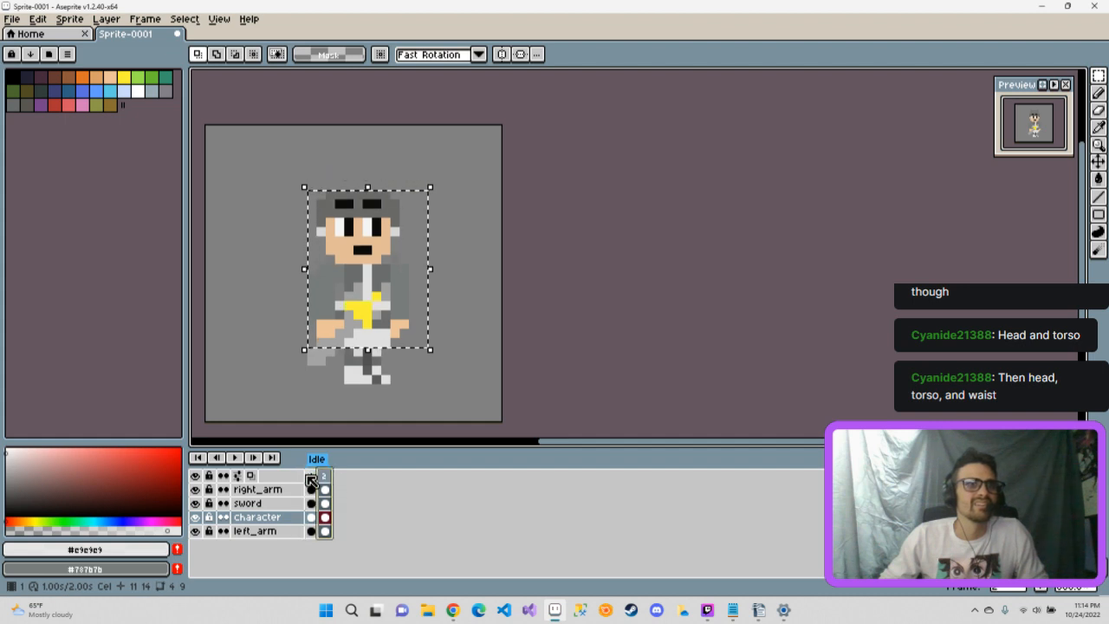
pyautogui.click(311, 476)
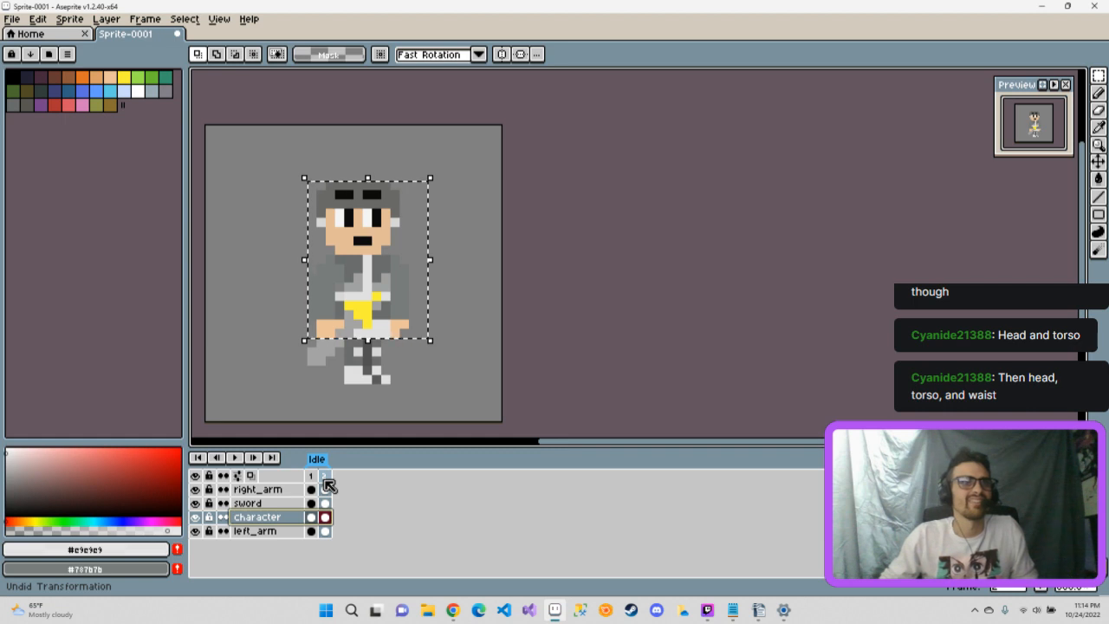
pyautogui.click(325, 489)
pyautogui.hotkey('ctrl', 'y')
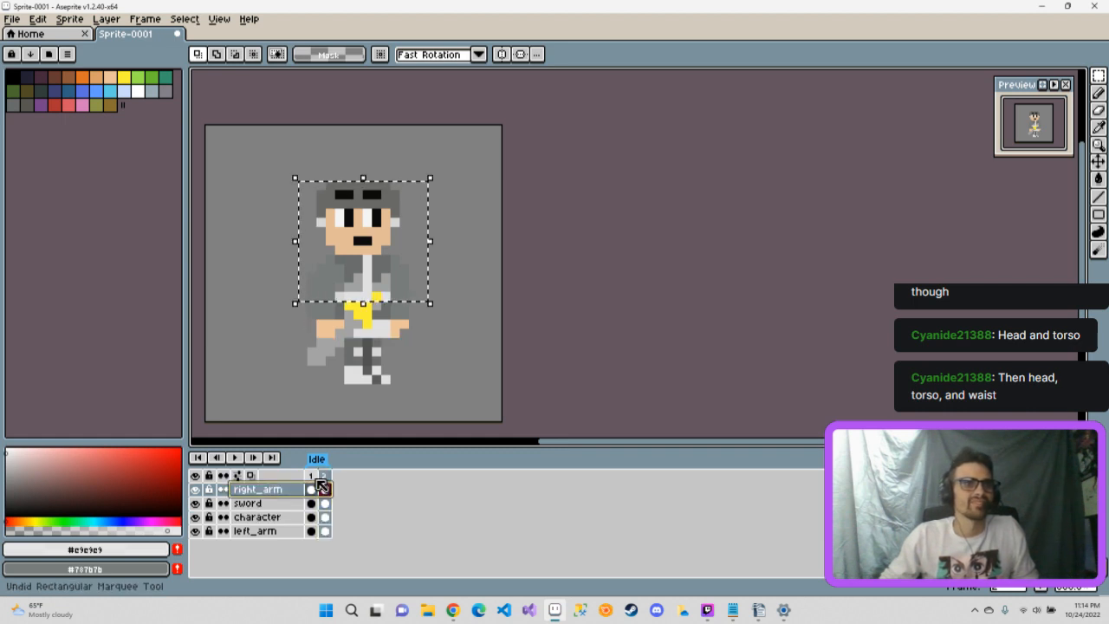
pyautogui.hotkey('ctrl', 'y')
# Step: Move the selected head and torso on the character layer down one pixel in frame 2, and add frame 3 after it
pyautogui.click(322, 476)
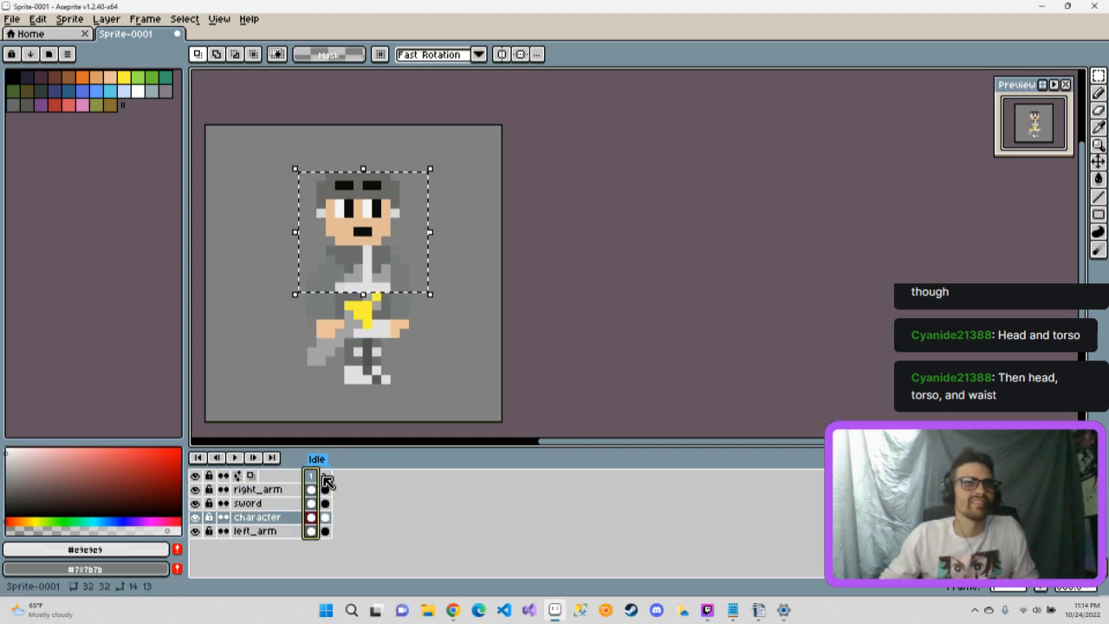
pyautogui.click(368, 248)
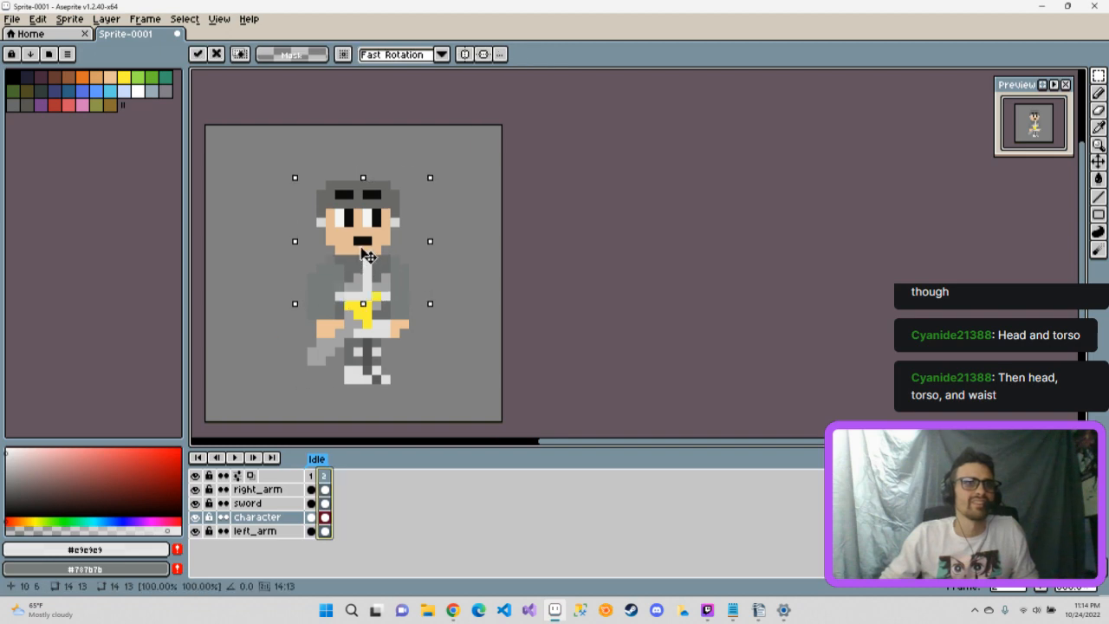
pyautogui.rightClick(323, 475)
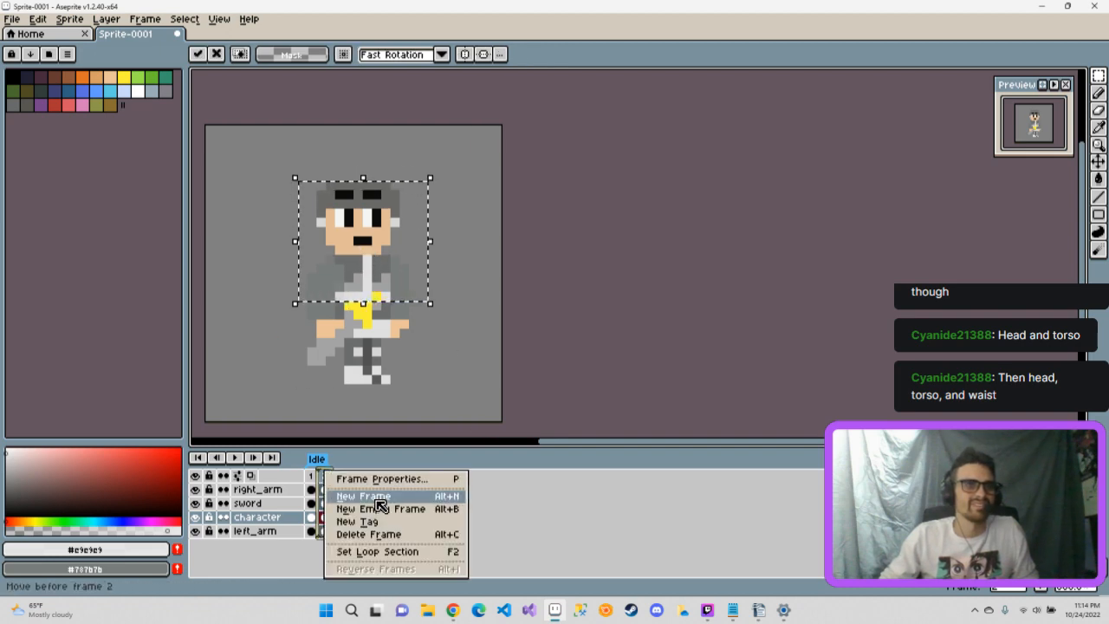
pyautogui.click(377, 498)
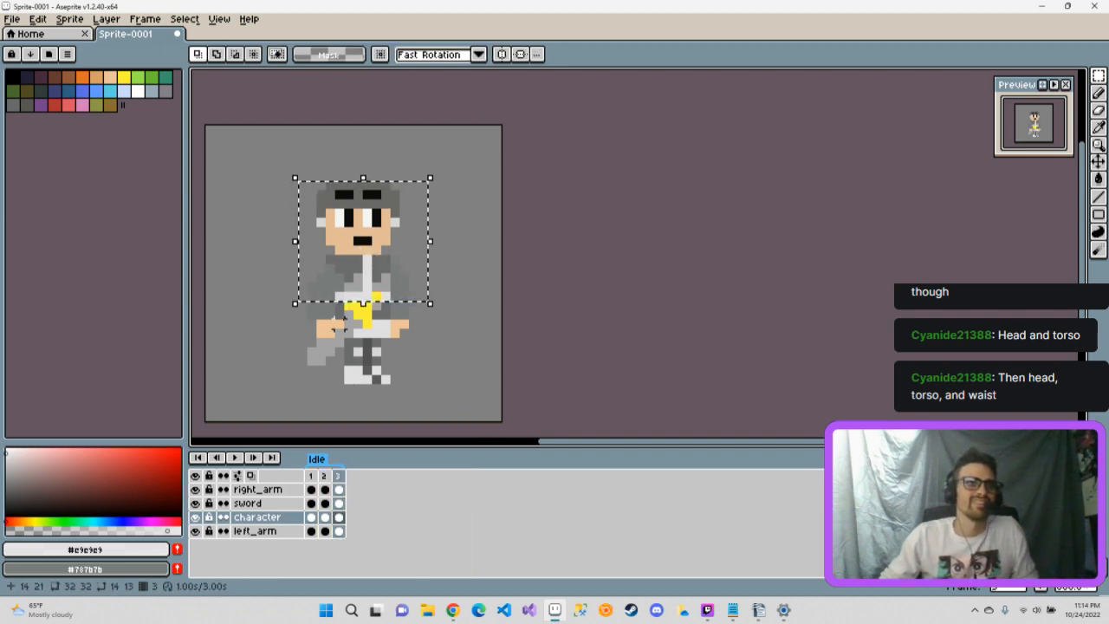
# Step: Move the head, torso and waist on the character layer down one pixel in frame 3, and compare it with frame 1
pyautogui.click(475, 268)
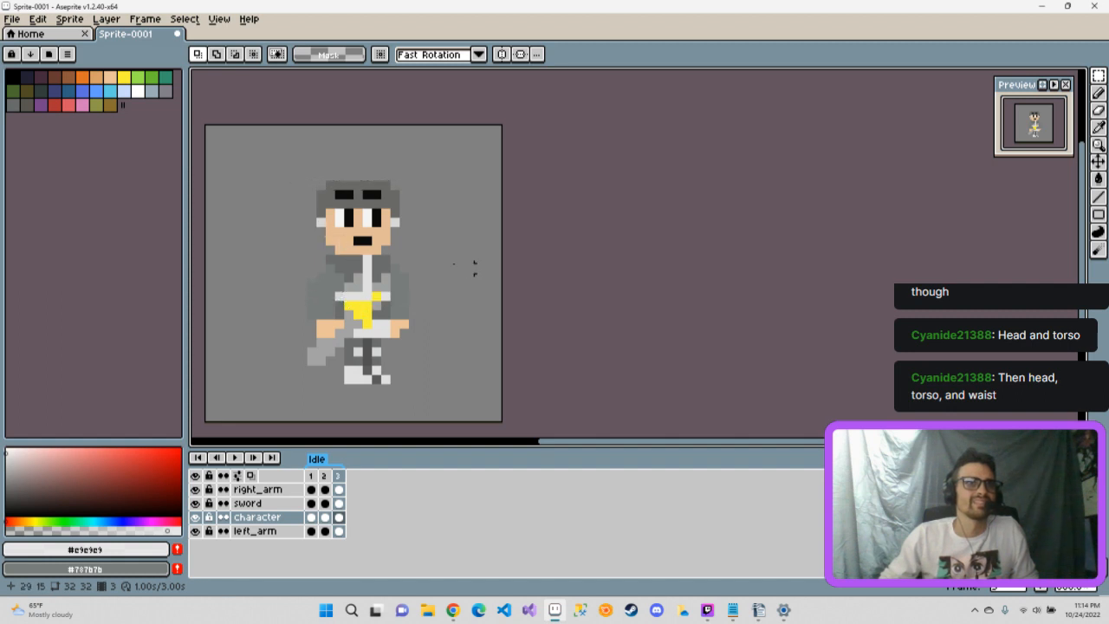
pyautogui.moveTo(300, 183); pyautogui.dragTo(422, 333)
pyautogui.click(377, 289)
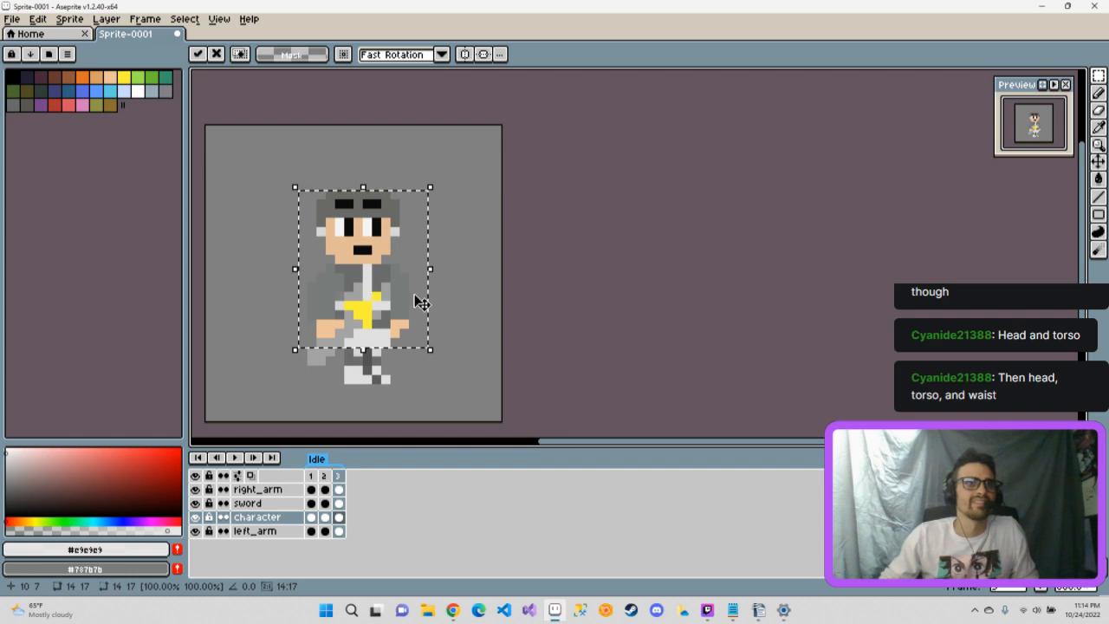
pyautogui.click(317, 479)
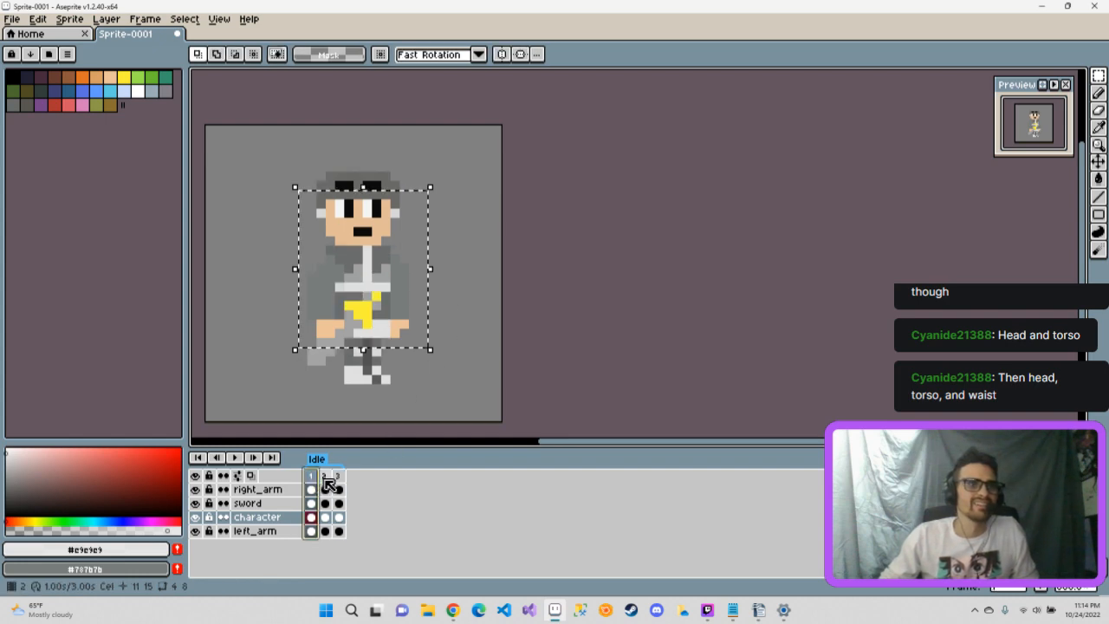
pyautogui.click(338, 477)
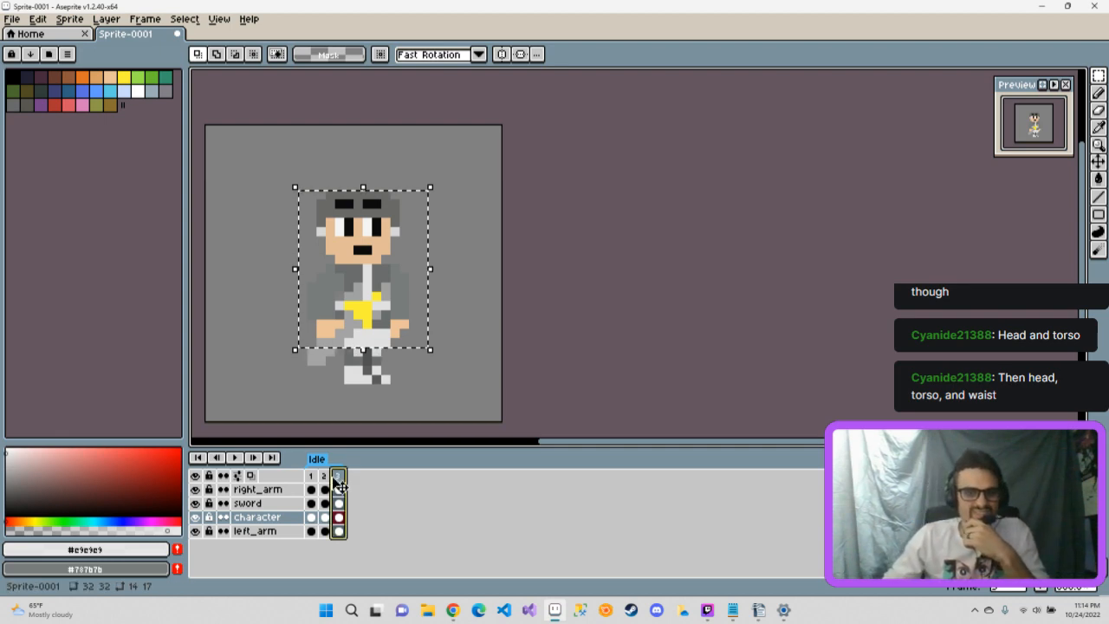
# Step: Return to frame 1 and check the Idle tag's frame range and animation direction
pyautogui.click(324, 475)
pyautogui.click(313, 475)
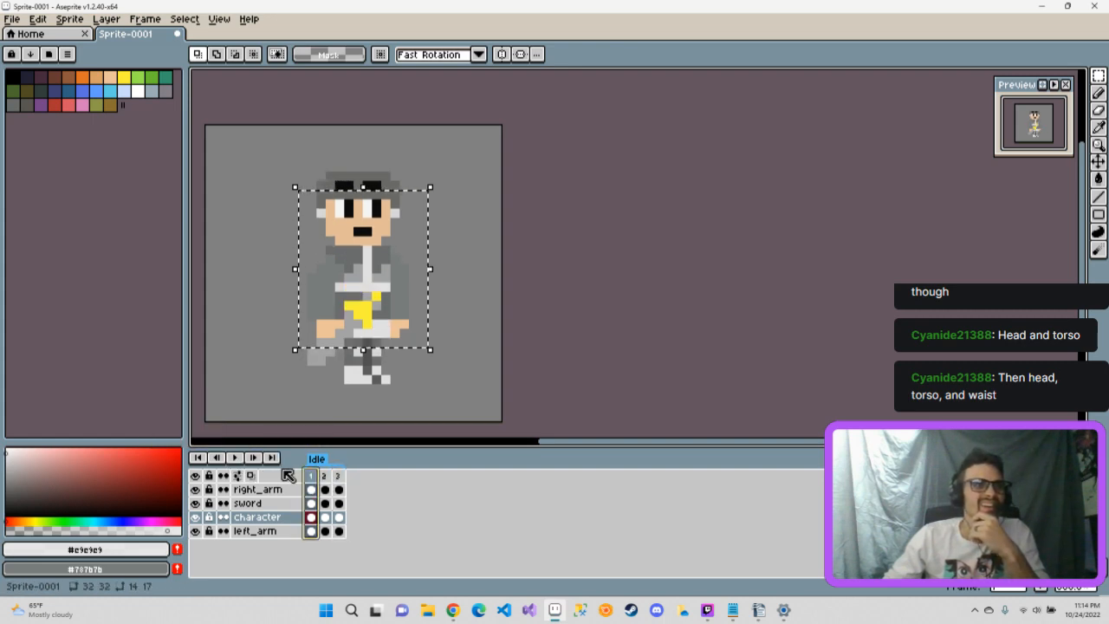
pyautogui.rightClick(318, 476)
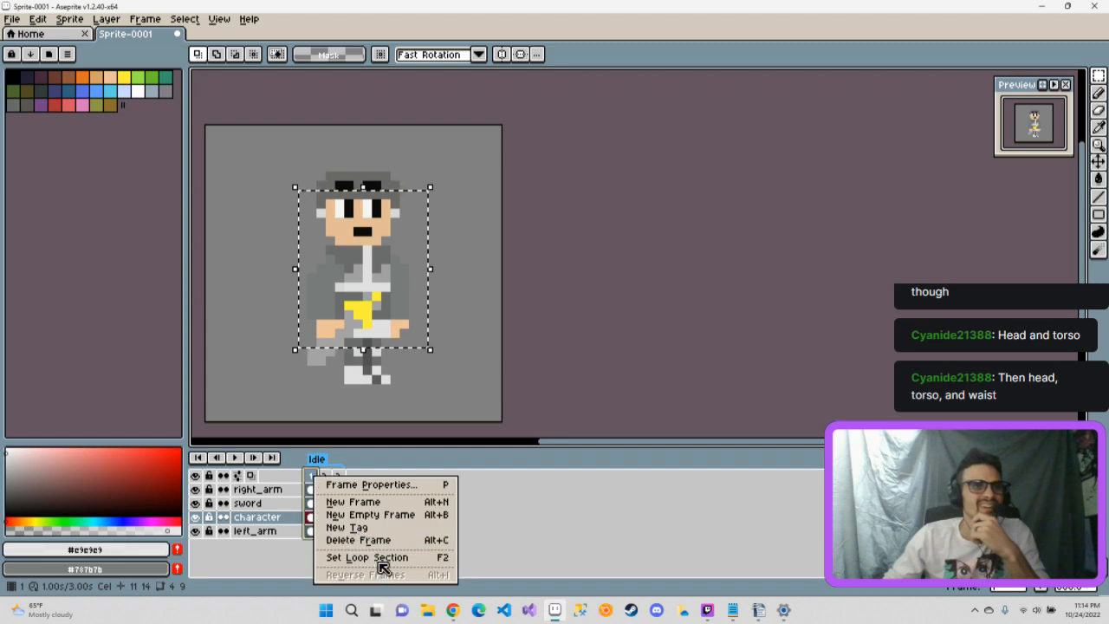
pyautogui.click(316, 465)
pyautogui.rightClick(317, 461)
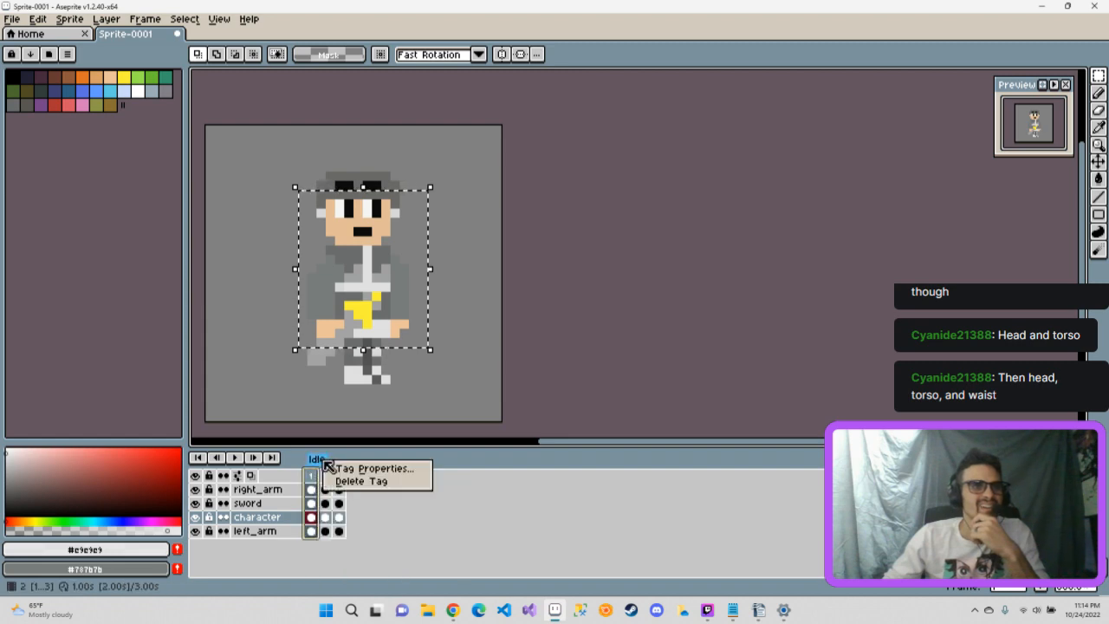
pyautogui.click(355, 465)
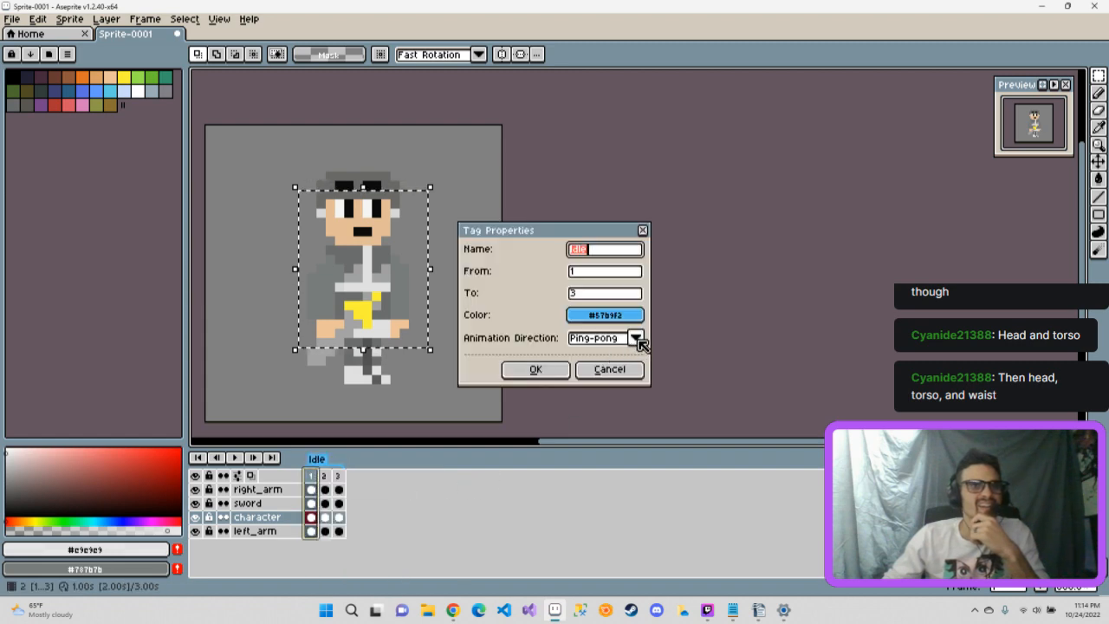
pyautogui.click(547, 370)
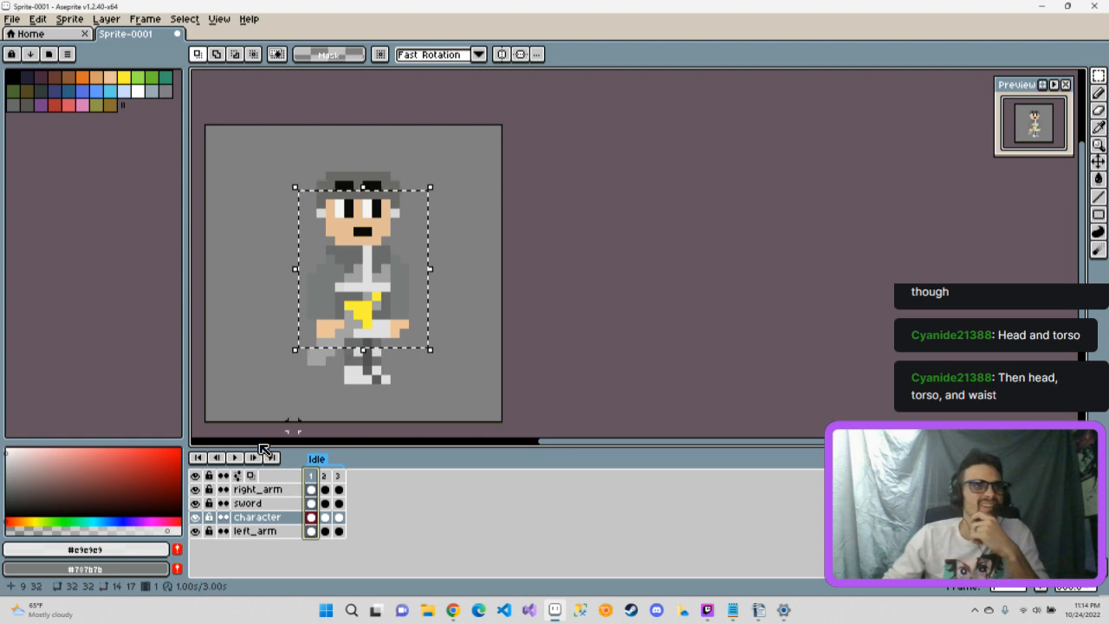
# Step: Play the Idle animation, and step back and forth through frames 1 to 3 to compare the poses
pyautogui.click(236, 460)
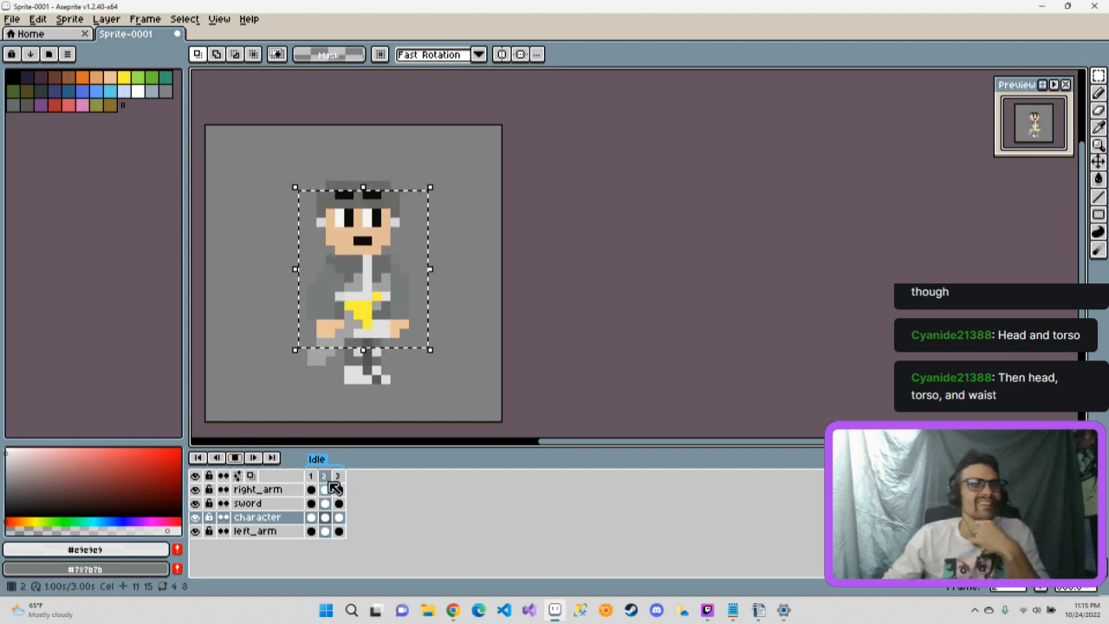
pyautogui.click(235, 459)
pyautogui.click(326, 490)
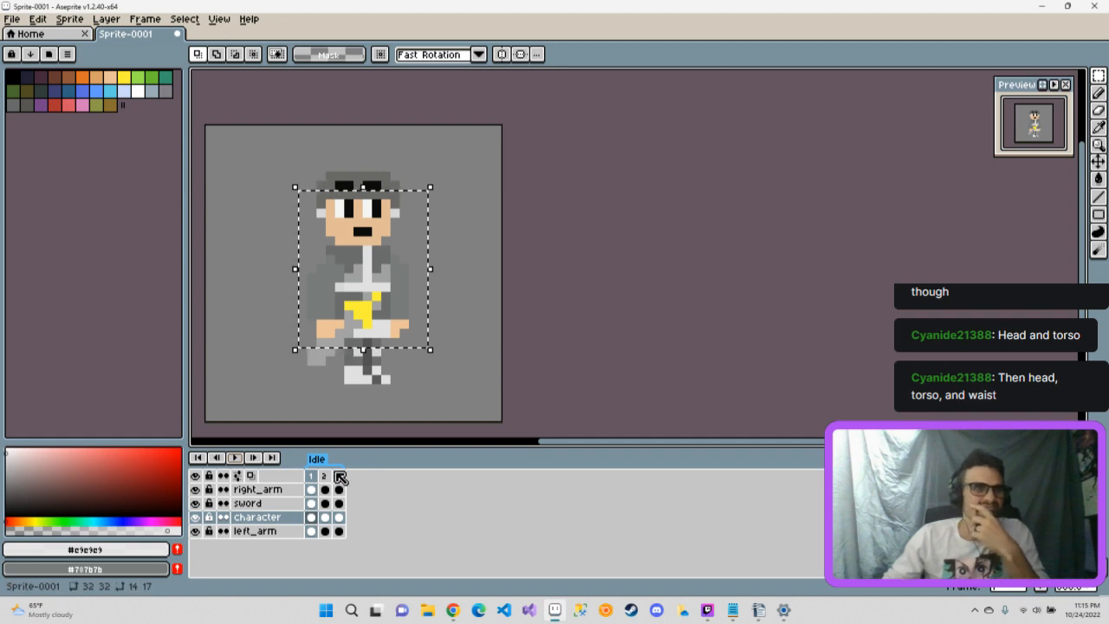
pyautogui.click(330, 475)
pyautogui.click(336, 475)
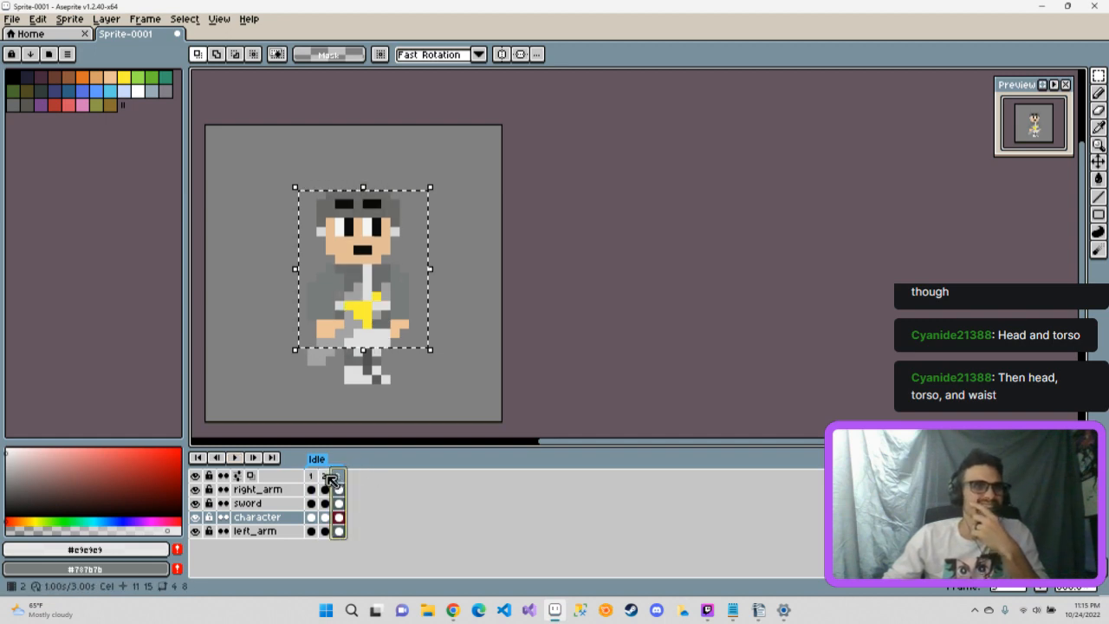
pyautogui.click(326, 476)
pyautogui.click(313, 476)
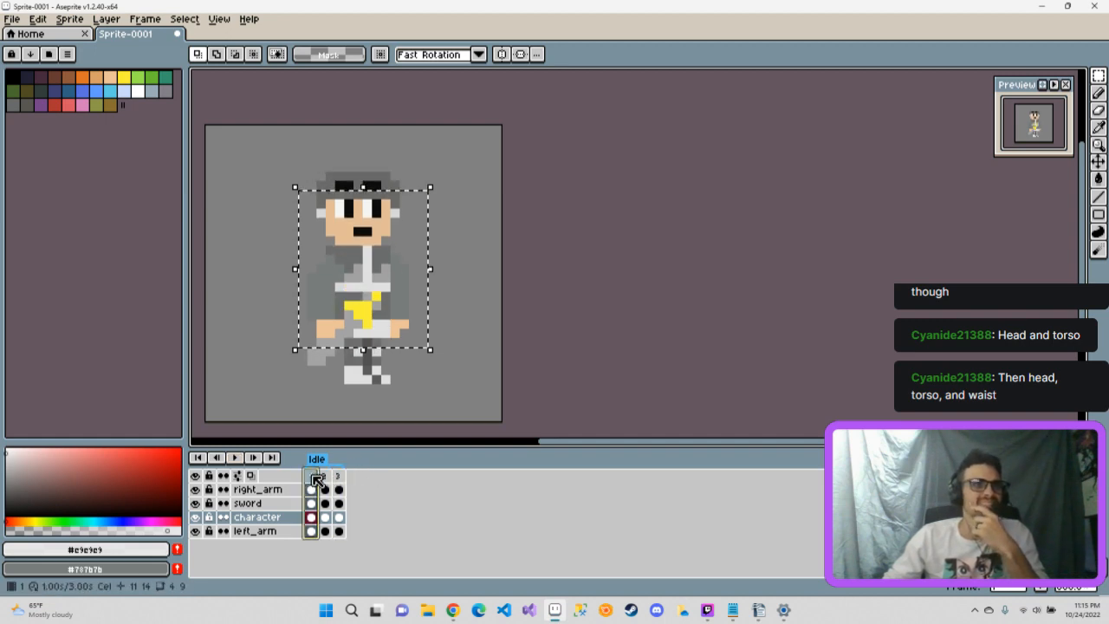
pyautogui.click(327, 475)
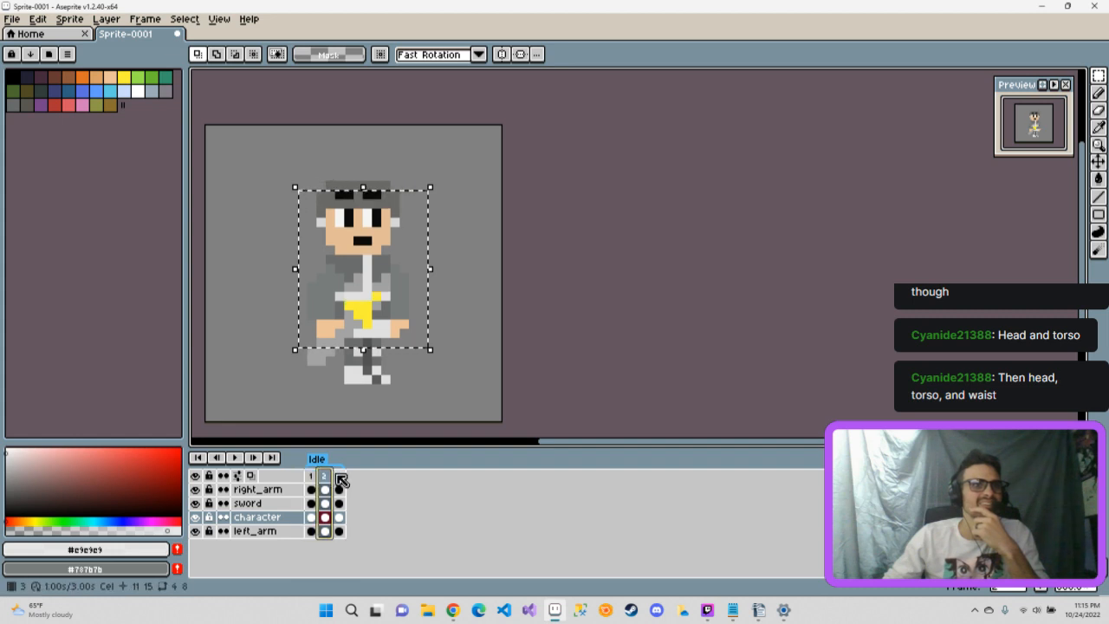
pyautogui.click(338, 476)
pyautogui.click(326, 475)
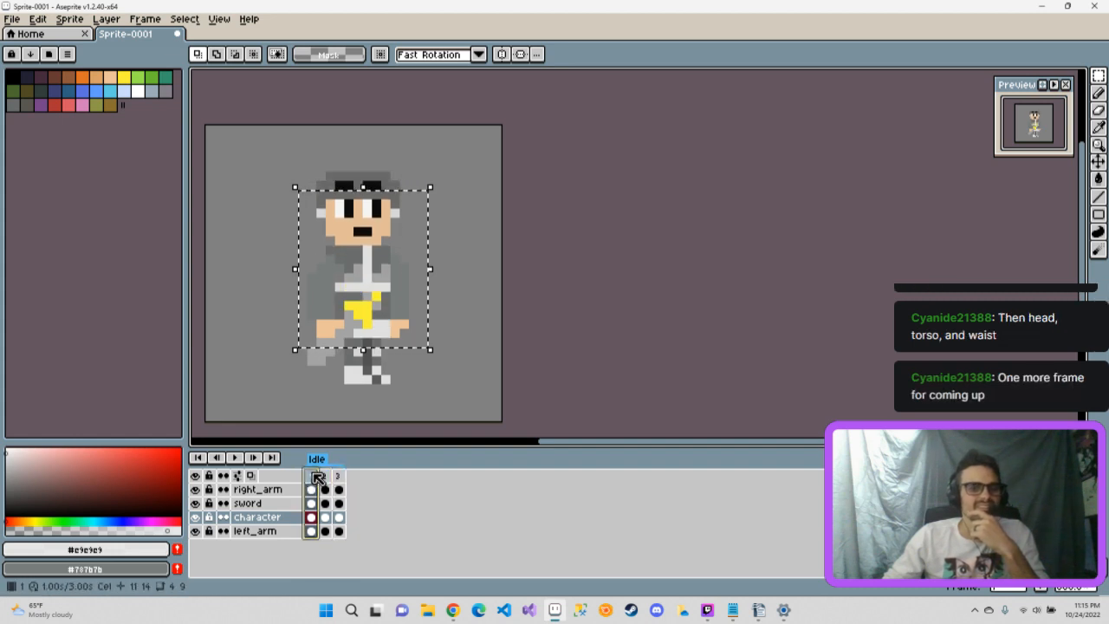
pyautogui.click(312, 476)
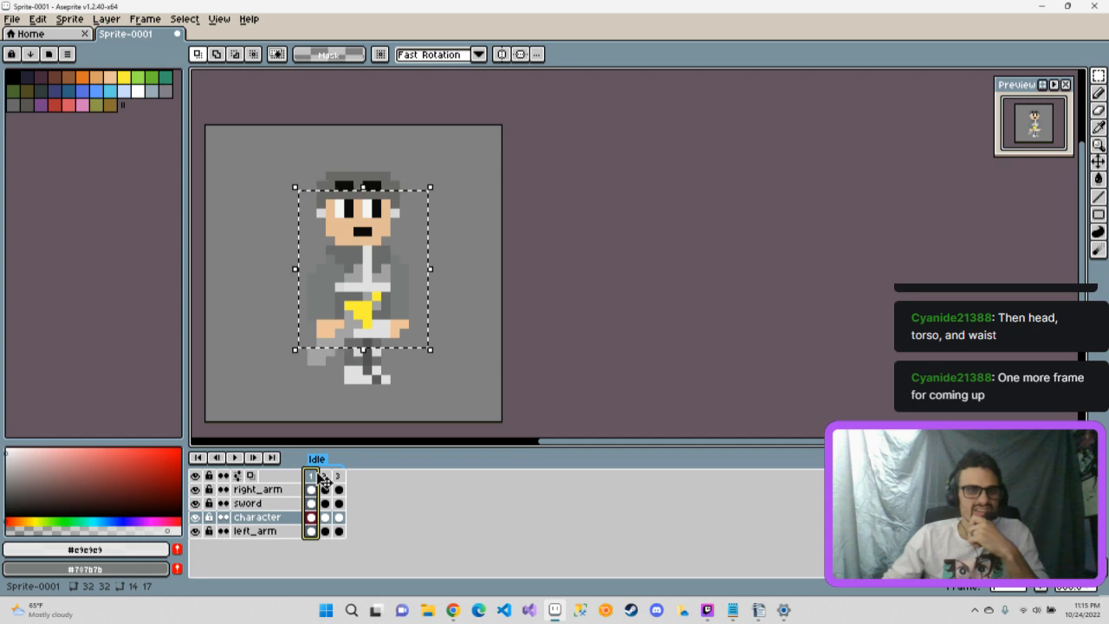
pyautogui.click(337, 477)
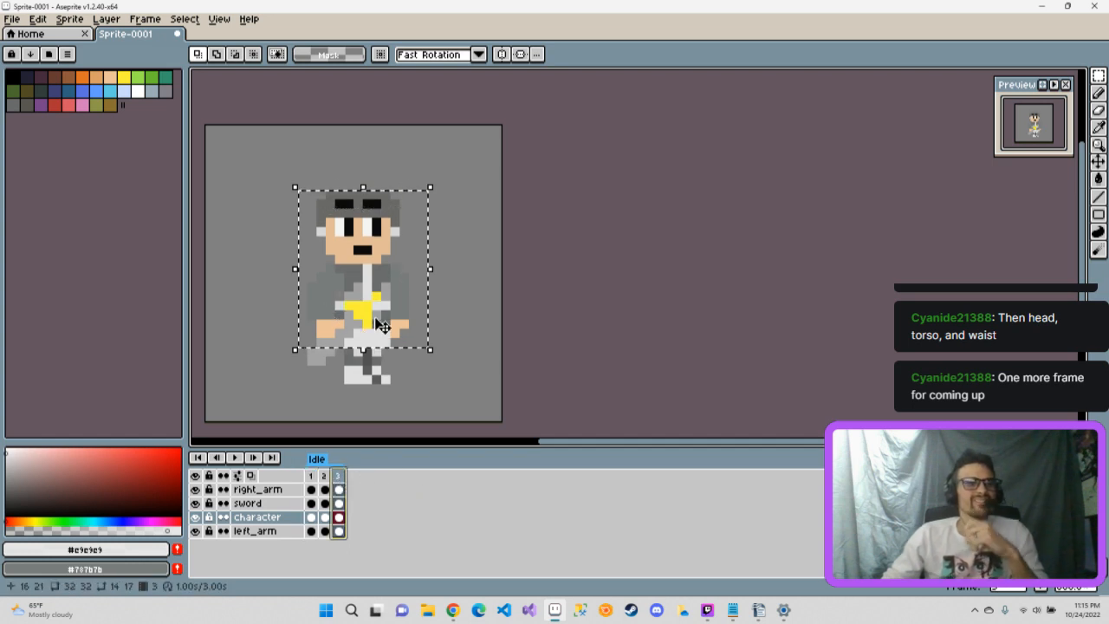
pyautogui.click(310, 194)
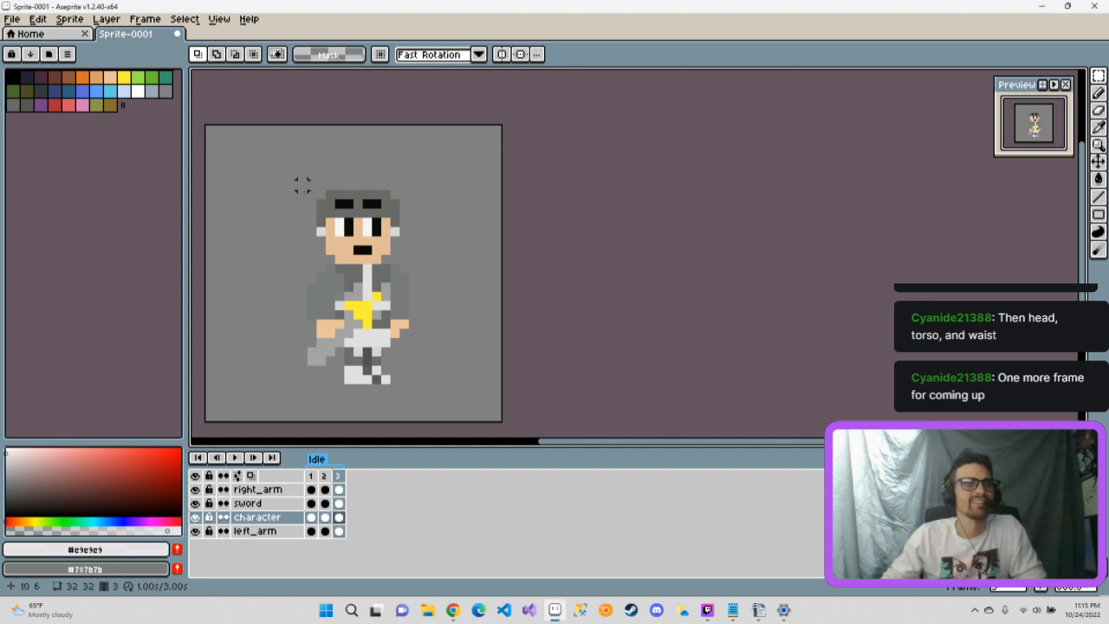
pyautogui.moveTo(301, 191); pyautogui.dragTo(426, 307)
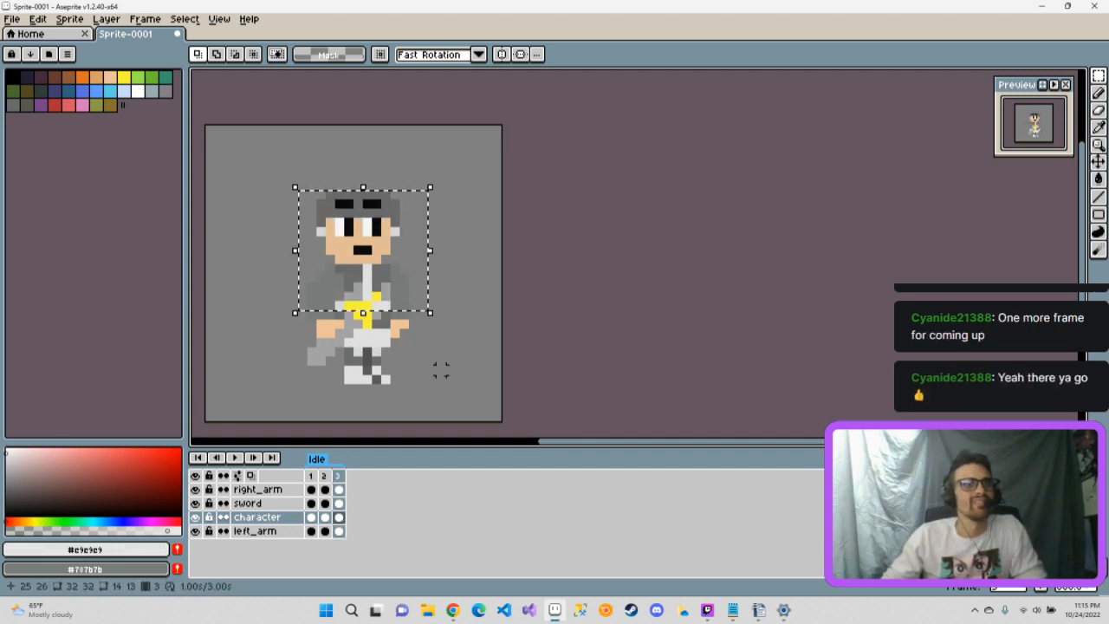
pyautogui.click(432, 407)
# Step: Duplicate the standing pose of frame 1 as a new frame and move the copy to the end as frame 4
pyautogui.click(310, 475)
pyautogui.rightClick(312, 476)
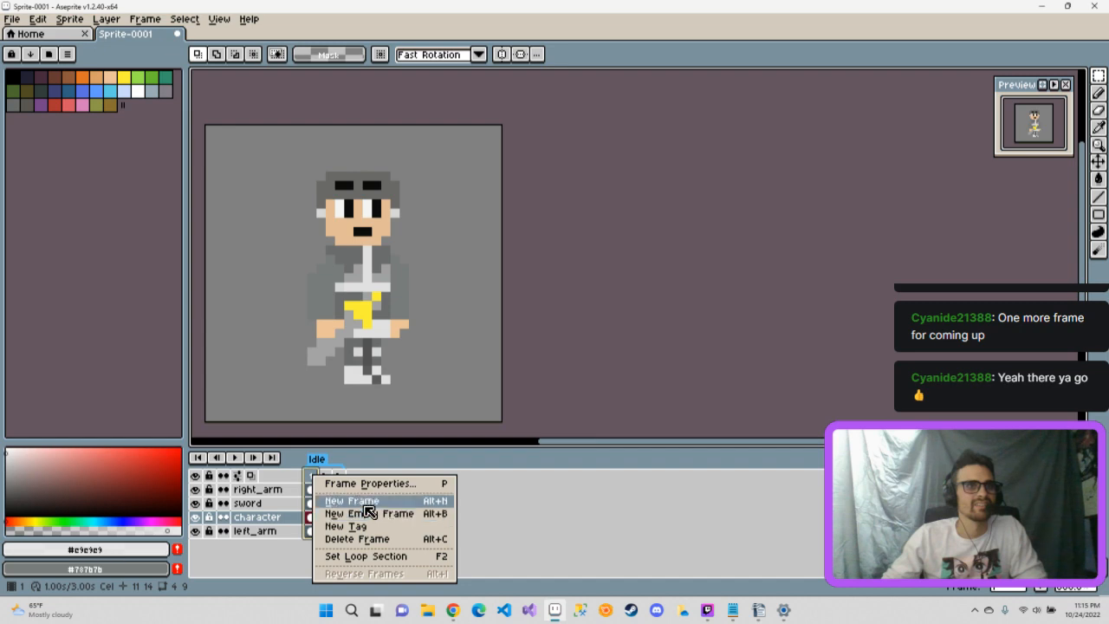
pyautogui.click(334, 501)
pyautogui.click(325, 477)
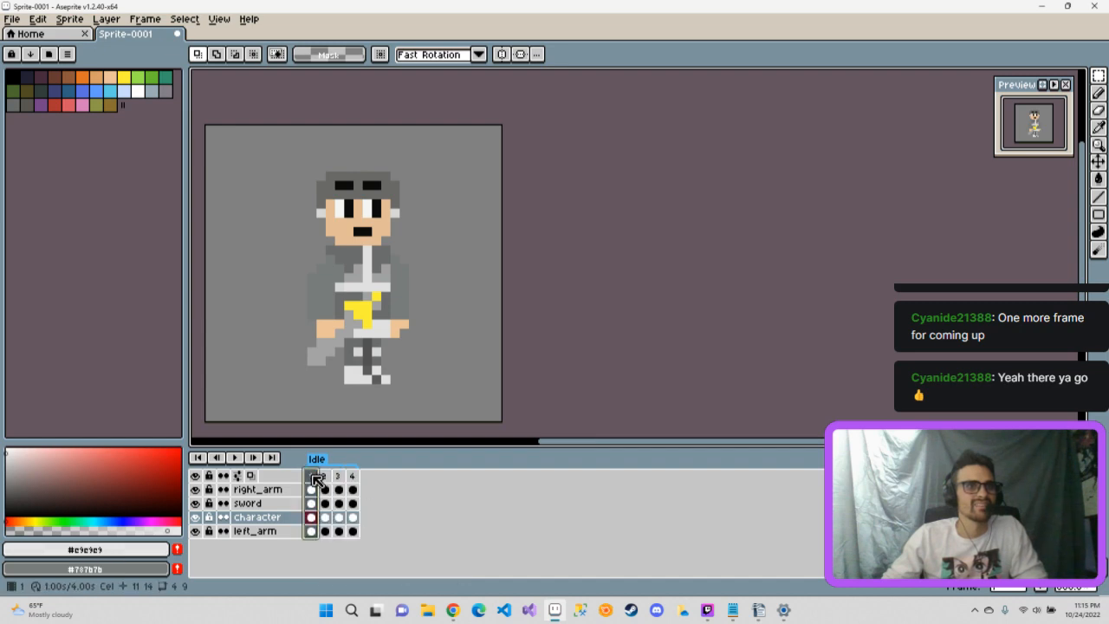
pyautogui.moveTo(336, 482)
pyautogui.mouseDown()
pyautogui.moveTo(353, 478)
pyautogui.moveTo(367, 508)
pyautogui.moveTo(351, 494)
pyautogui.mouseUp()
pyautogui.click(339, 476)
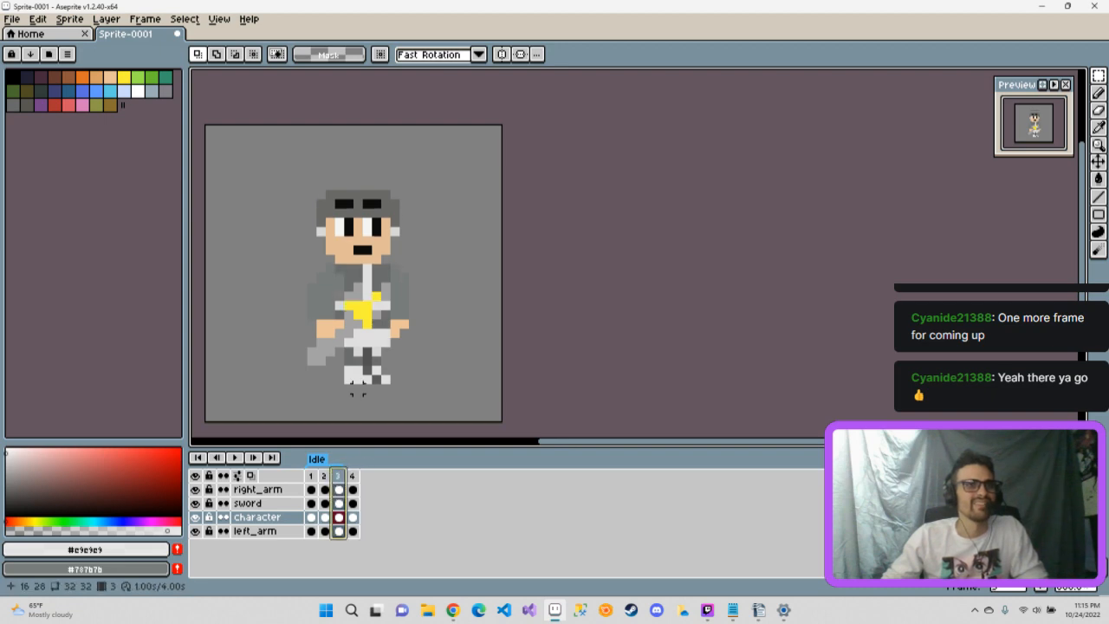
pyautogui.click(352, 476)
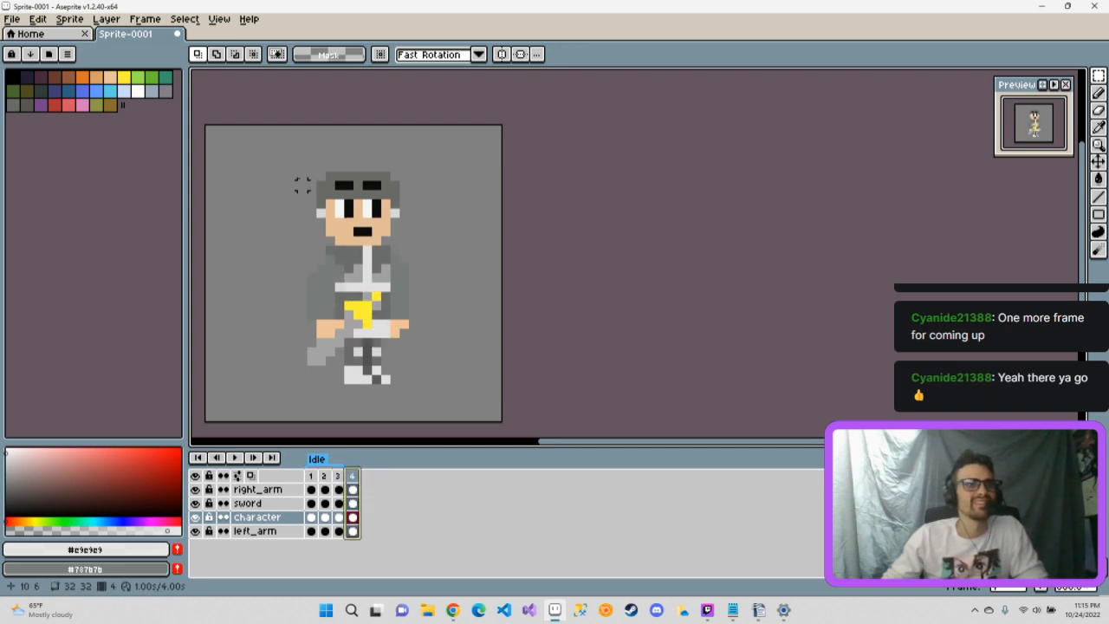
# Step: Select the character's head and torso on the character layer in frame 4, about 11 by 13 pixels
pyautogui.moveTo(310, 164); pyautogui.dragTo(404, 342)
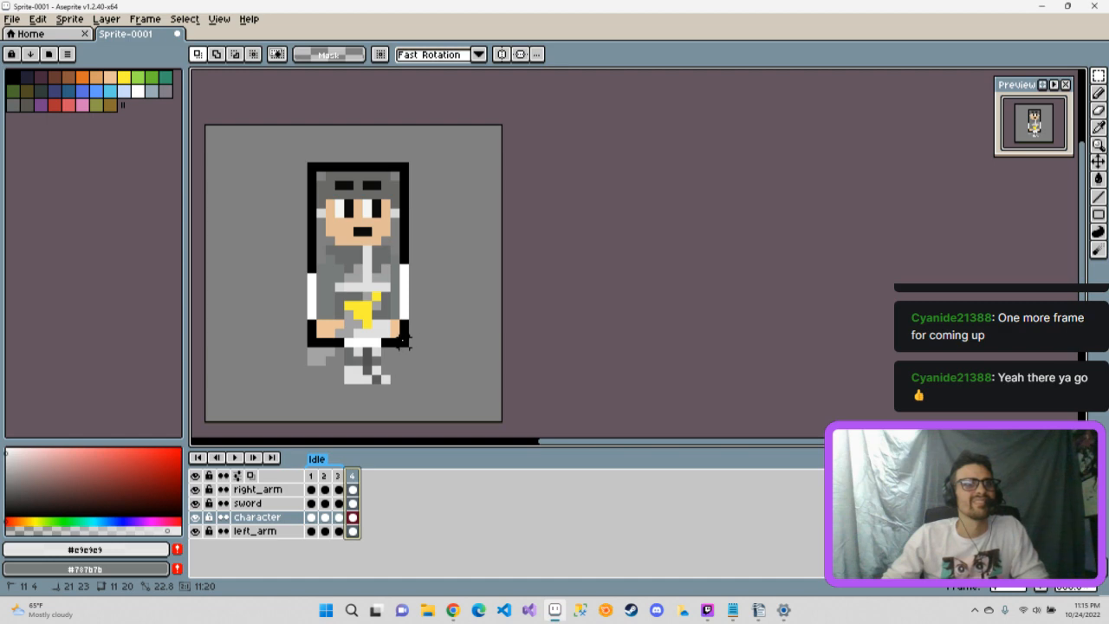
pyautogui.moveTo(403, 342); pyautogui.dragTo(401, 297)
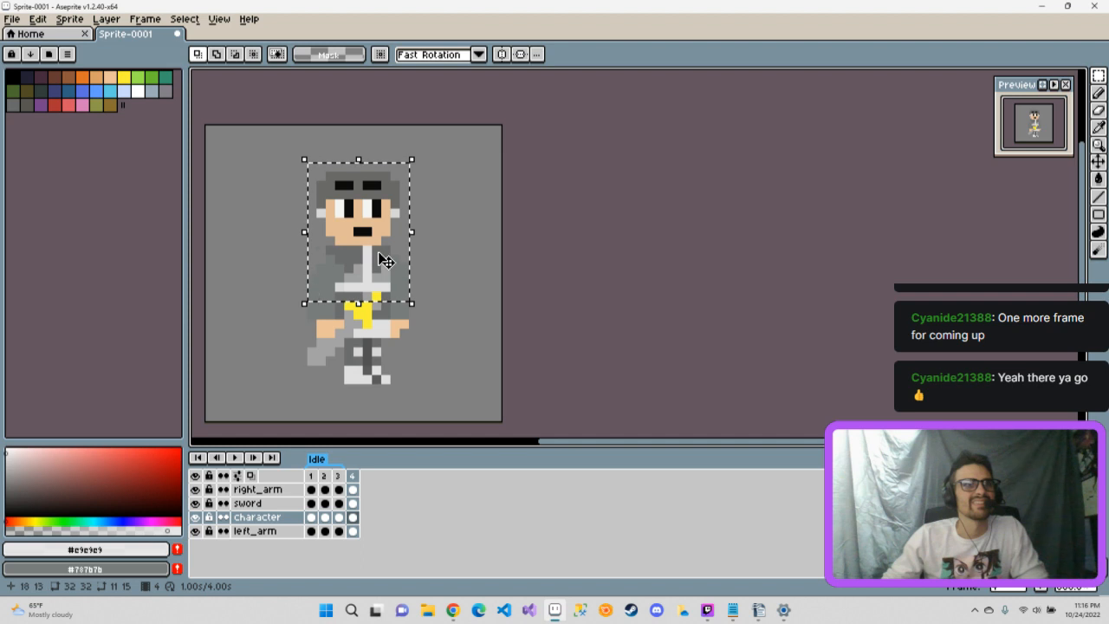
pyautogui.click(433, 287)
pyautogui.moveTo(307, 171); pyautogui.dragTo(411, 295)
# Step: Try the selected head and torso one pixel lower in frame 4 against the other frames, and undo the move
pyautogui.moveTo(376, 240); pyautogui.dragTo(375, 250)
pyautogui.click(422, 389)
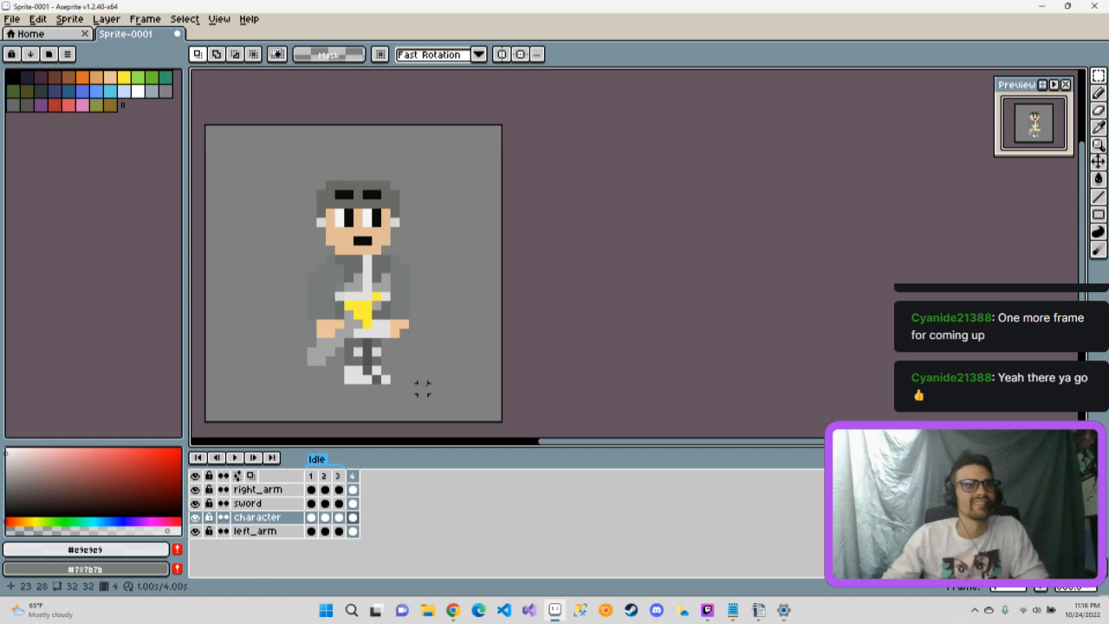
pyautogui.click(338, 476)
pyautogui.click(326, 477)
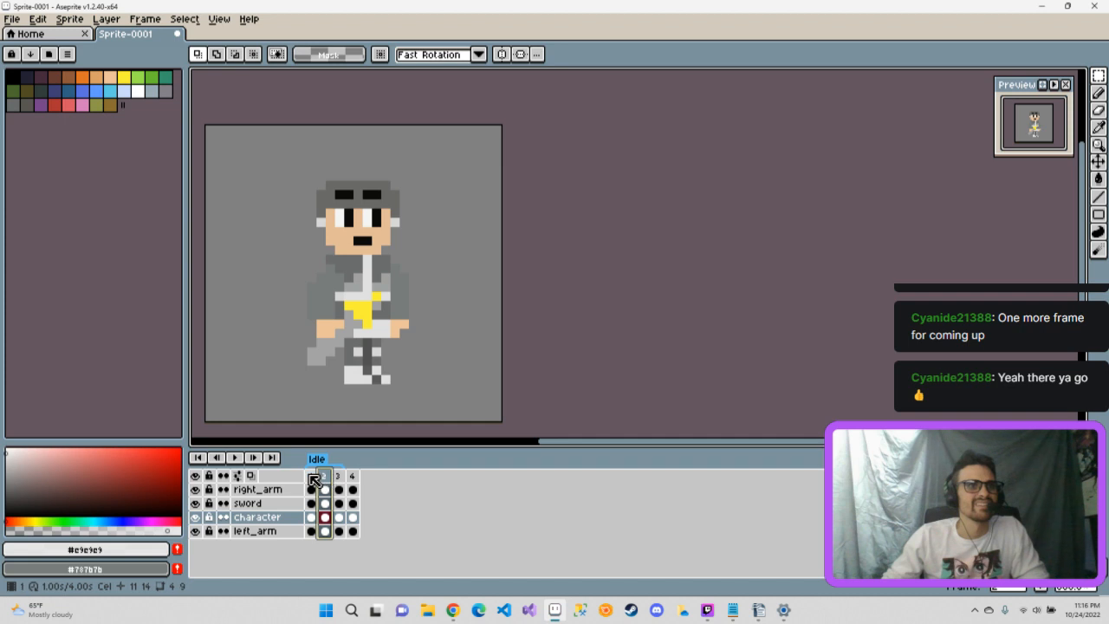
pyautogui.click(310, 477)
pyautogui.click(326, 477)
pyautogui.click(337, 477)
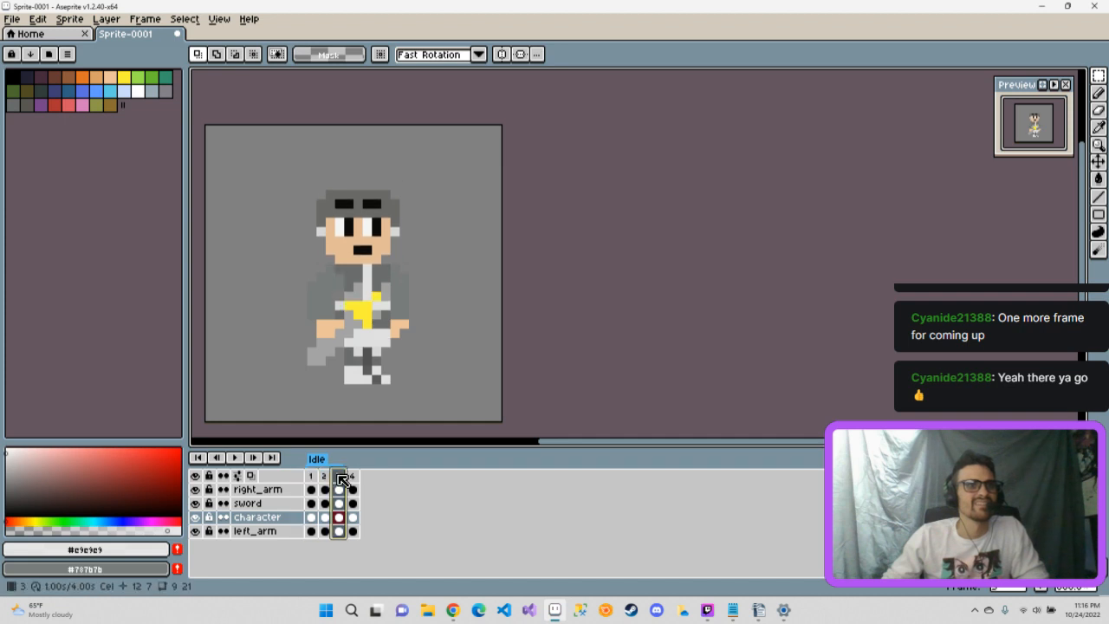
pyautogui.click(354, 477)
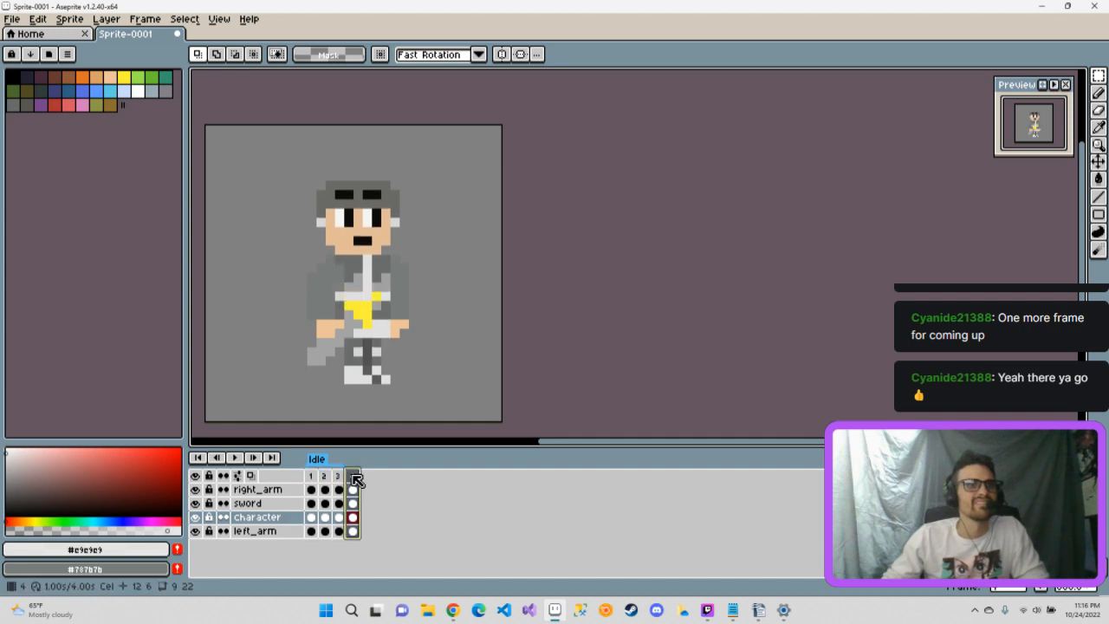
pyautogui.hotkey('ctrl', 'z')
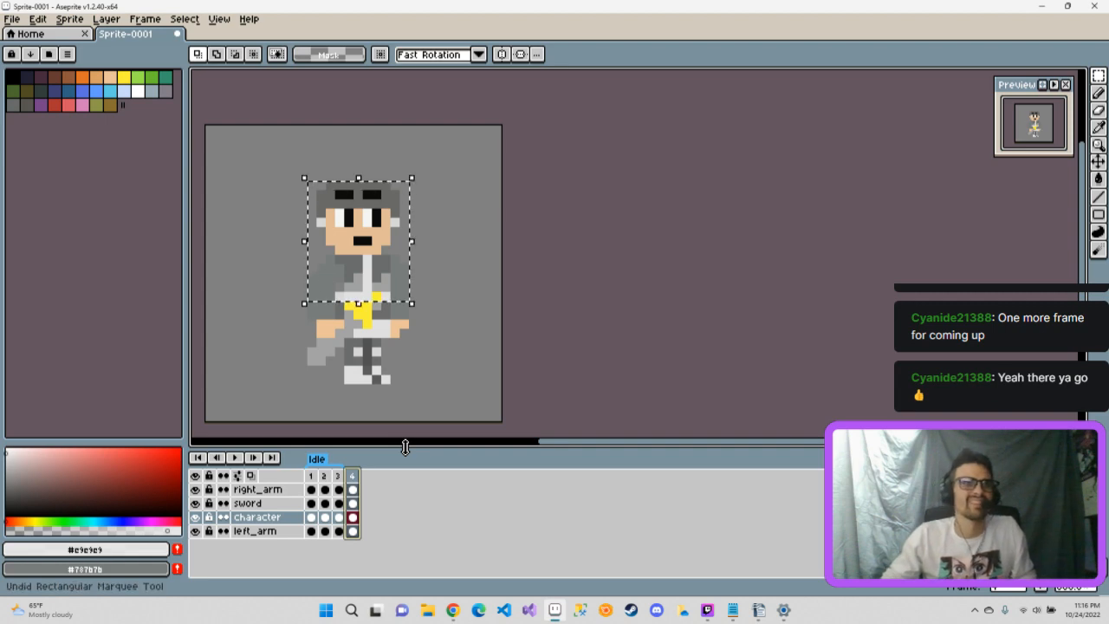
pyautogui.hotkey('ctrl', 'z')
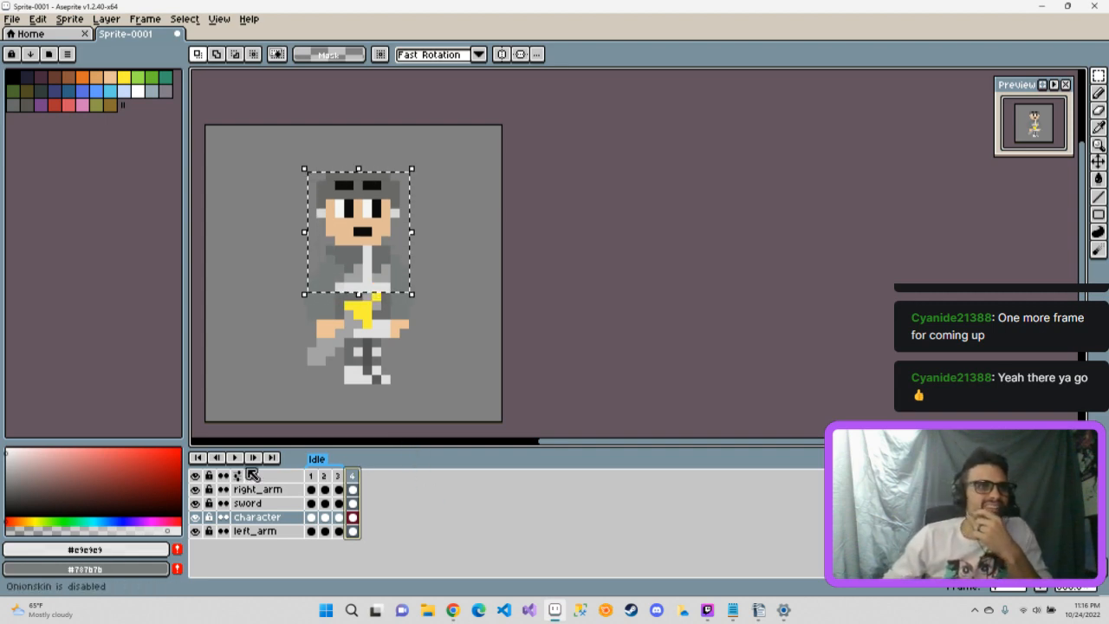
# Step: Play the Idle animation to examine its movement with frame 4 in the standing pose
pyautogui.press('Return')
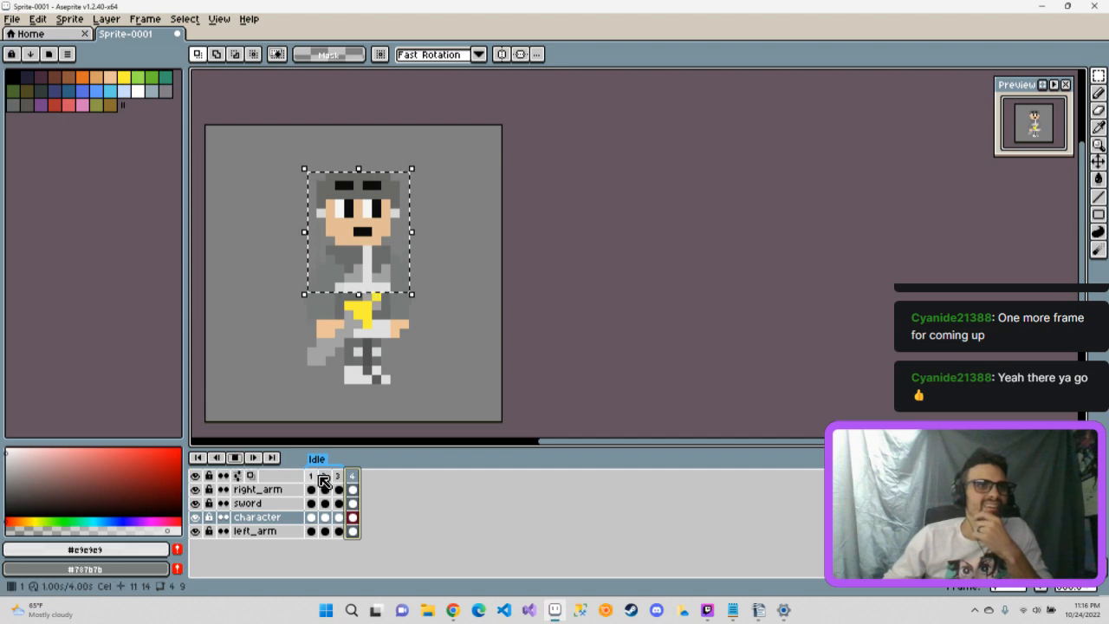
pyautogui.click(237, 463)
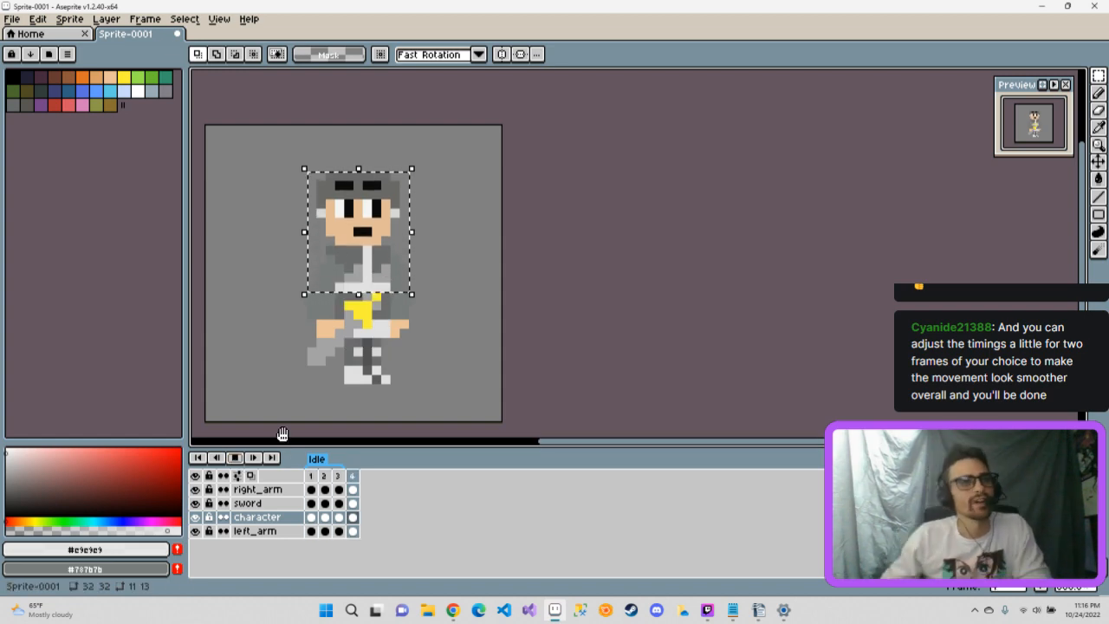
pyautogui.click(236, 461)
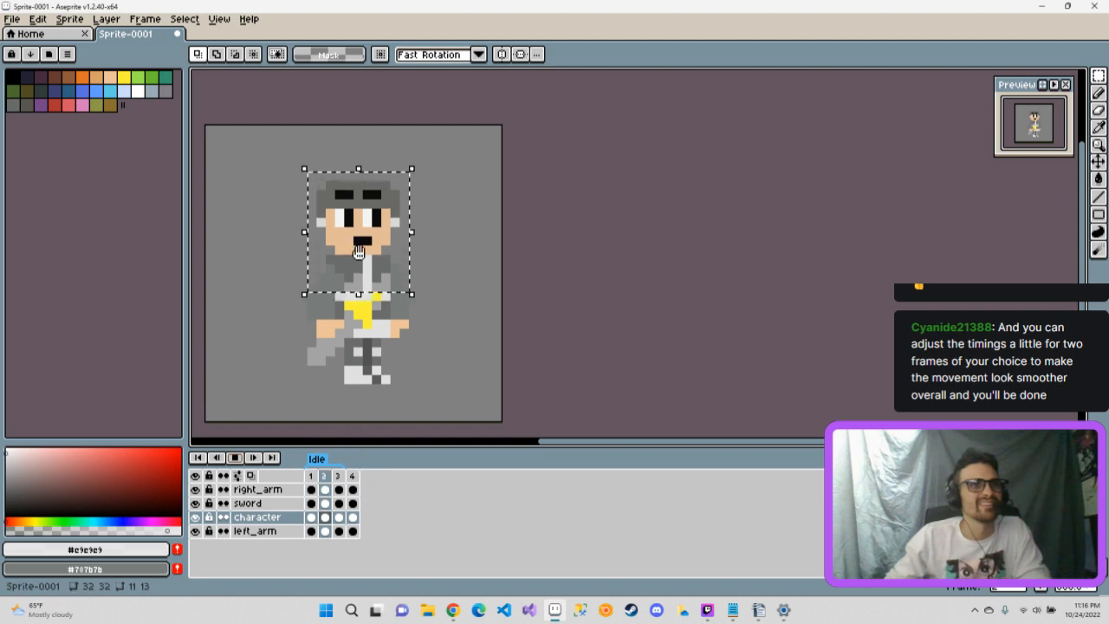
pyautogui.click(235, 458)
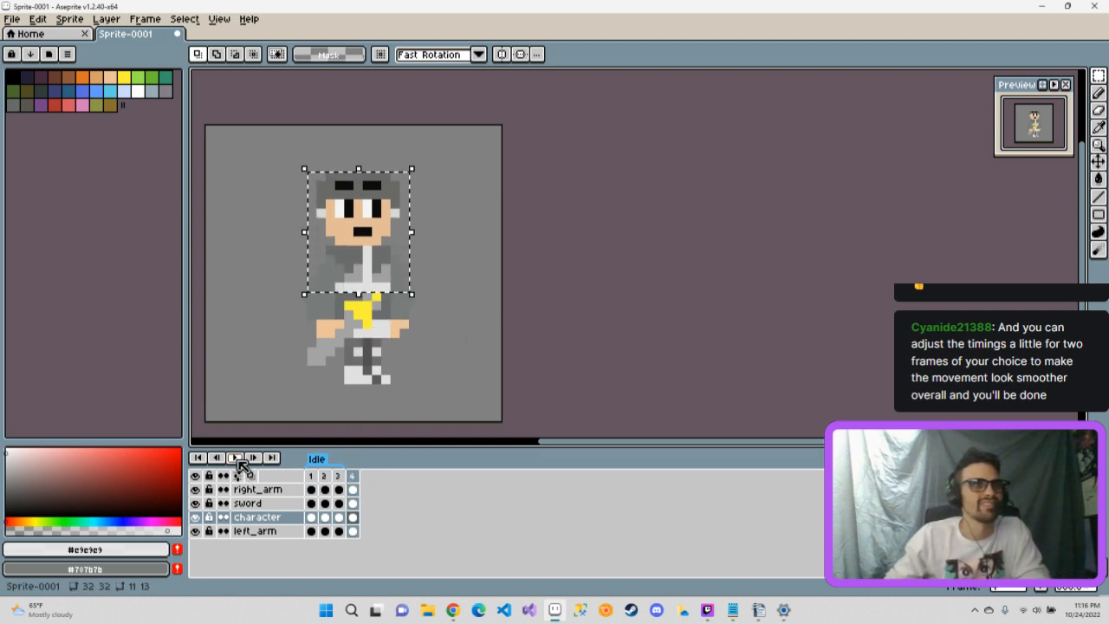
# Step: Move the selected head and torso on the character layer down one pixel in frame 4, and play back the animation
pyautogui.click(377, 254)
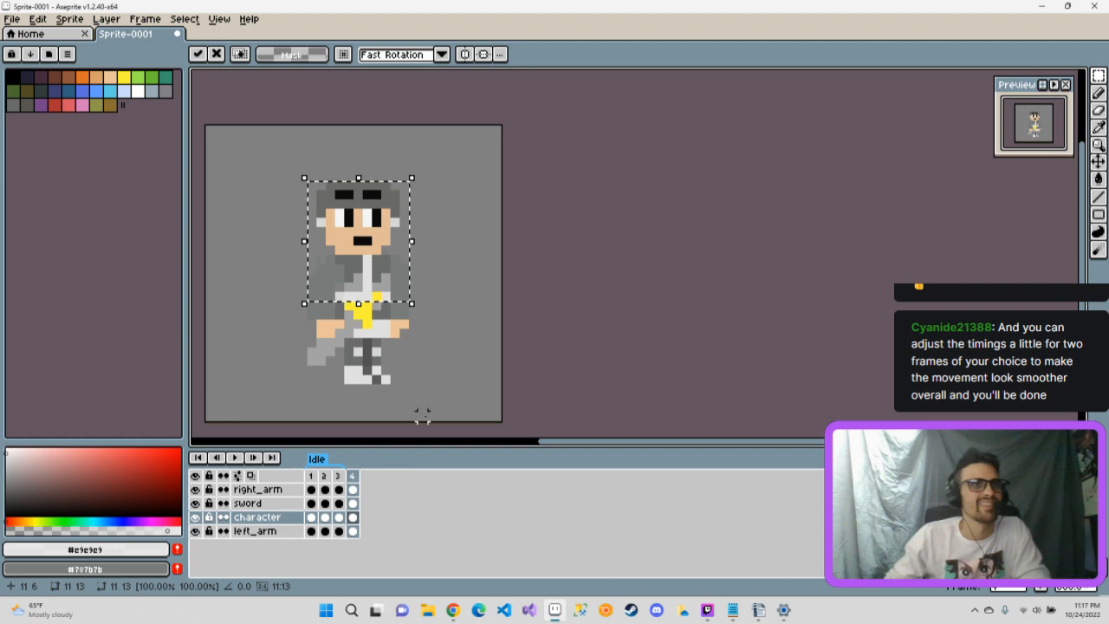
pyautogui.click(236, 460)
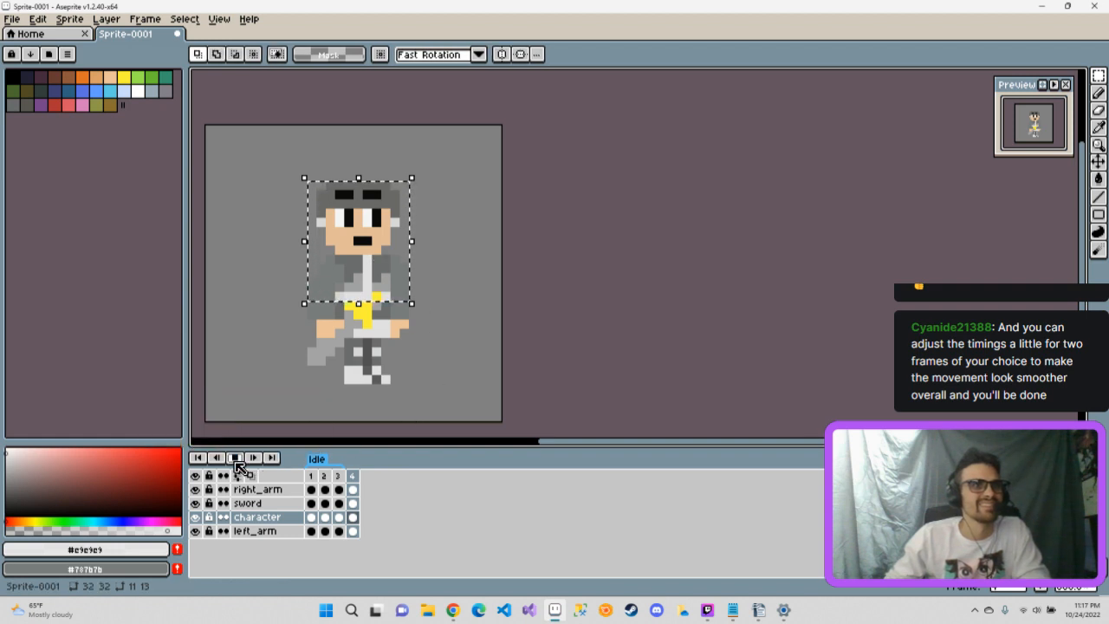
pyautogui.click(235, 459)
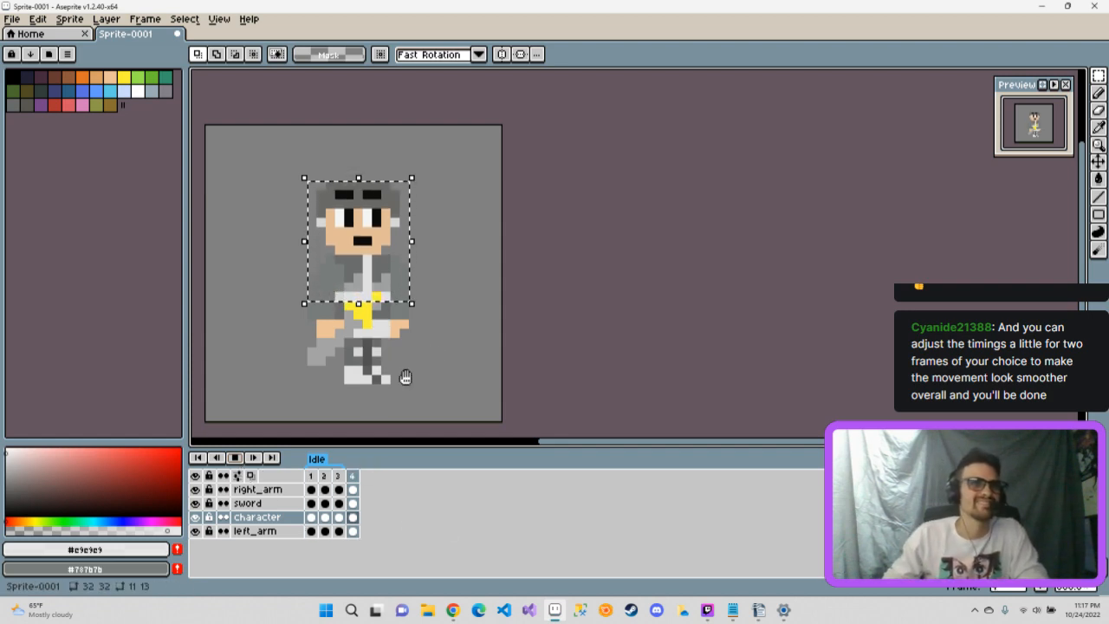
pyautogui.click(234, 458)
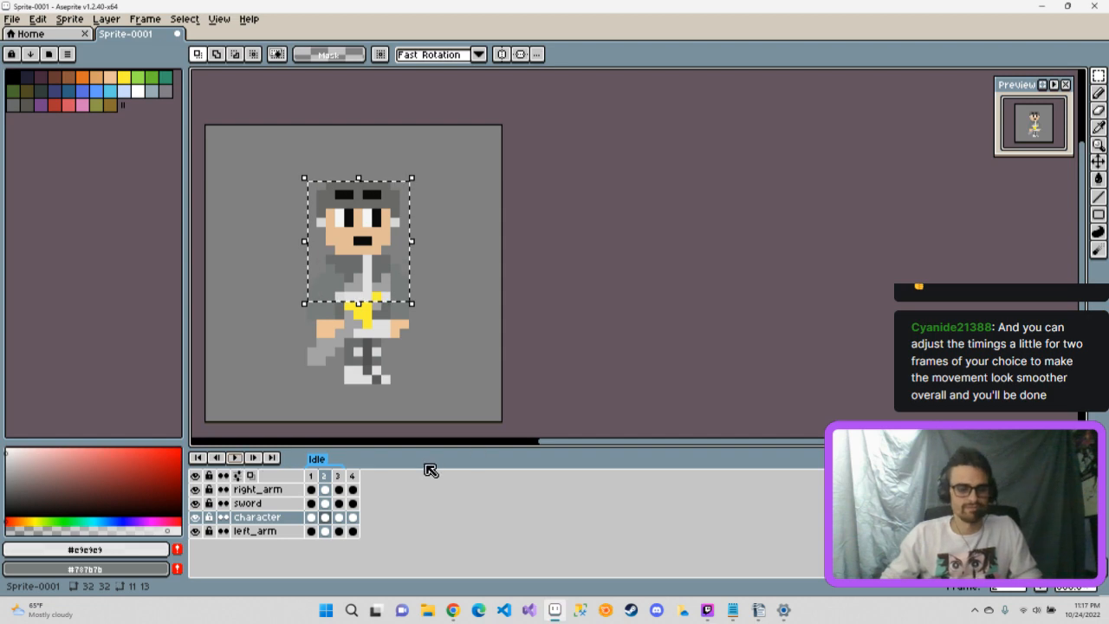
# Step: Drop the selection and extend the Idle tag so that it ends at frame 4
pyautogui.click(486, 370)
pyautogui.click(234, 457)
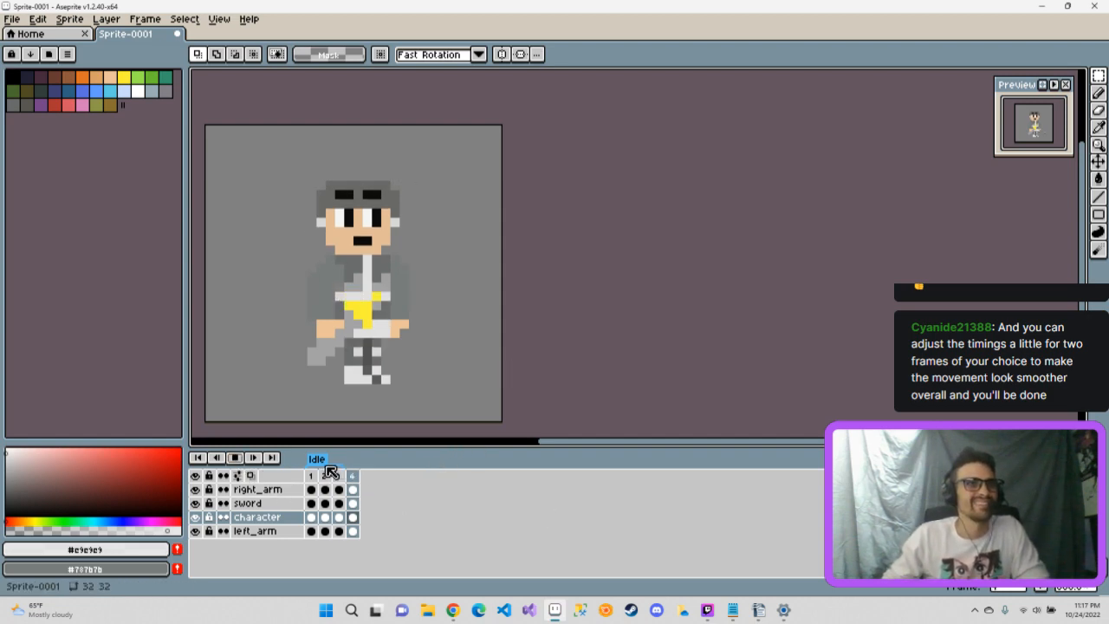
pyautogui.rightClick(317, 459)
pyautogui.click(347, 469)
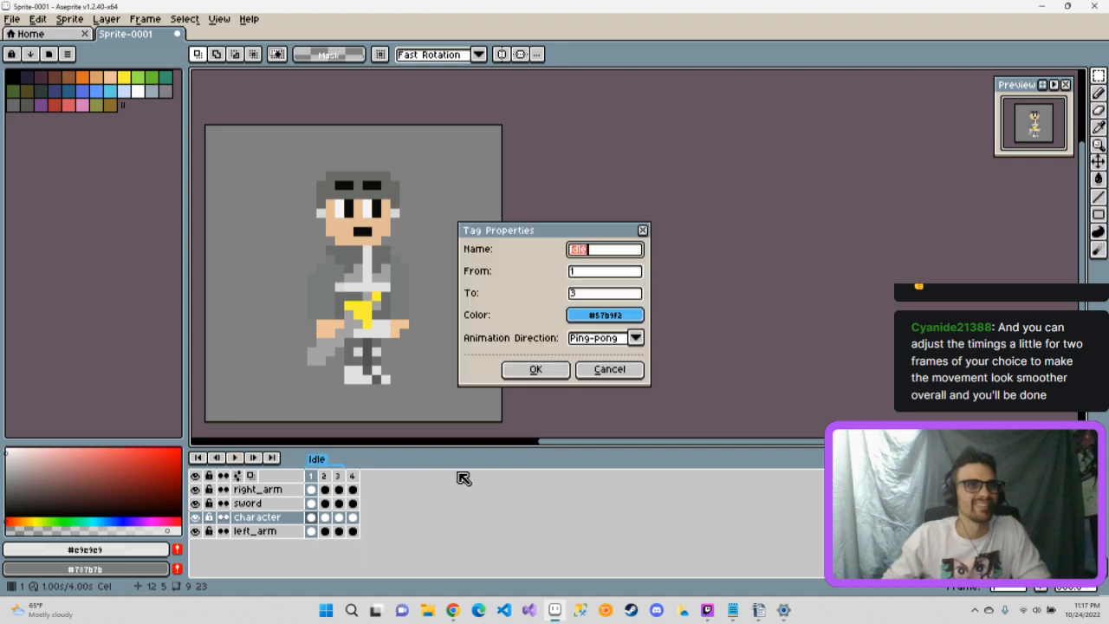
pyautogui.click(595, 294)
pyautogui.write('4')
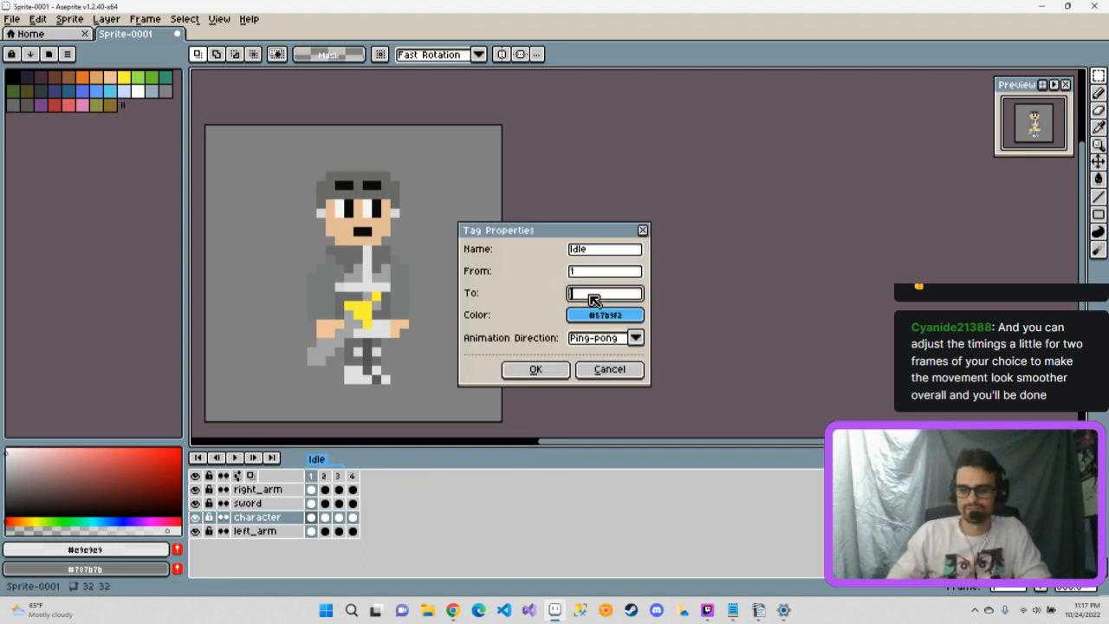
pyautogui.press('Return')
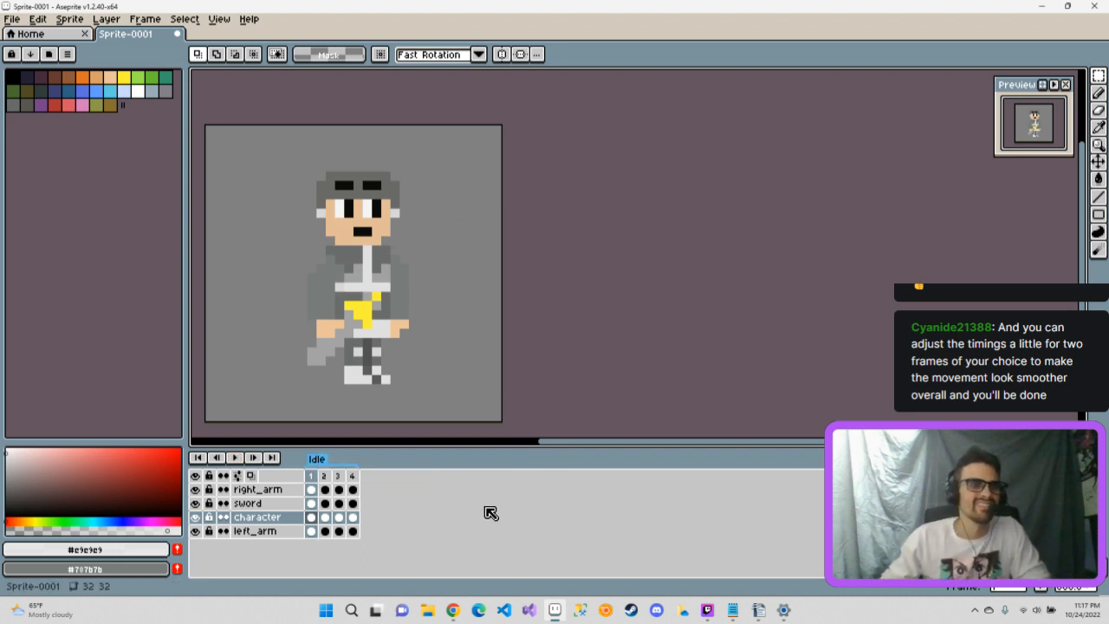
# Step: Play the Idle animation, and step back and forth through frames 1 to 3 to examine how far the character drops
pyautogui.click(234, 460)
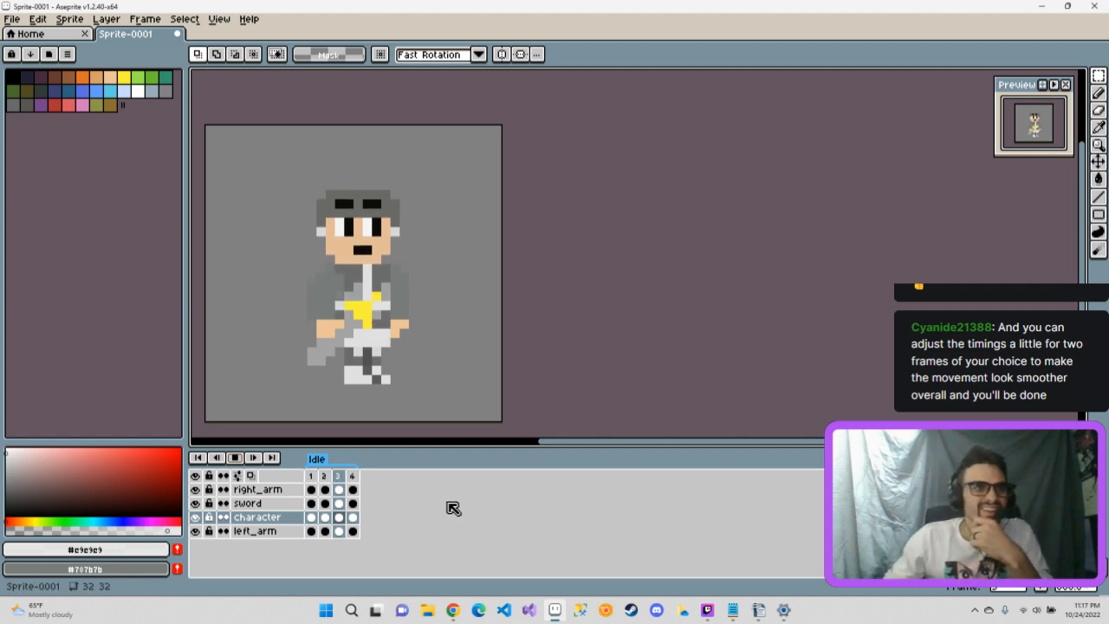
pyautogui.click(236, 459)
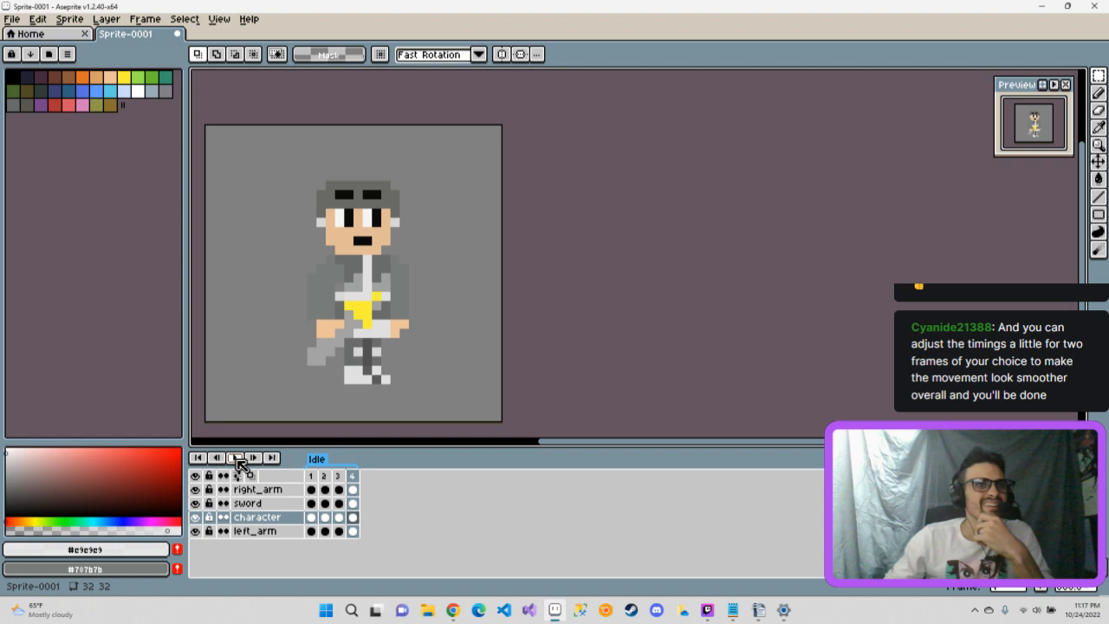
pyautogui.click(317, 478)
pyautogui.click(312, 476)
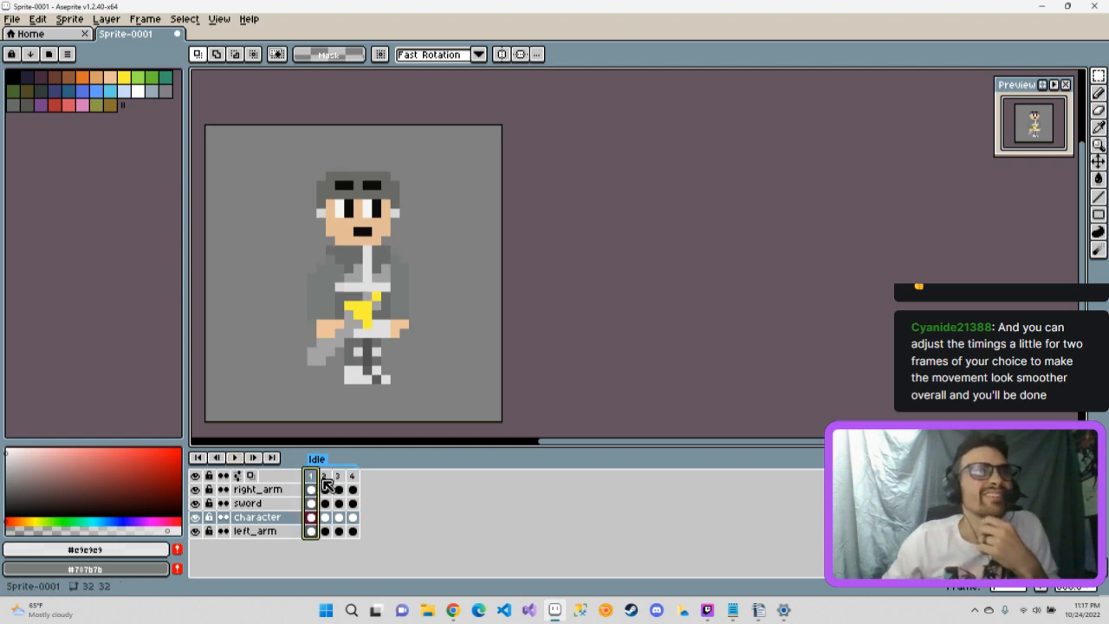
pyautogui.click(324, 477)
pyautogui.click(344, 479)
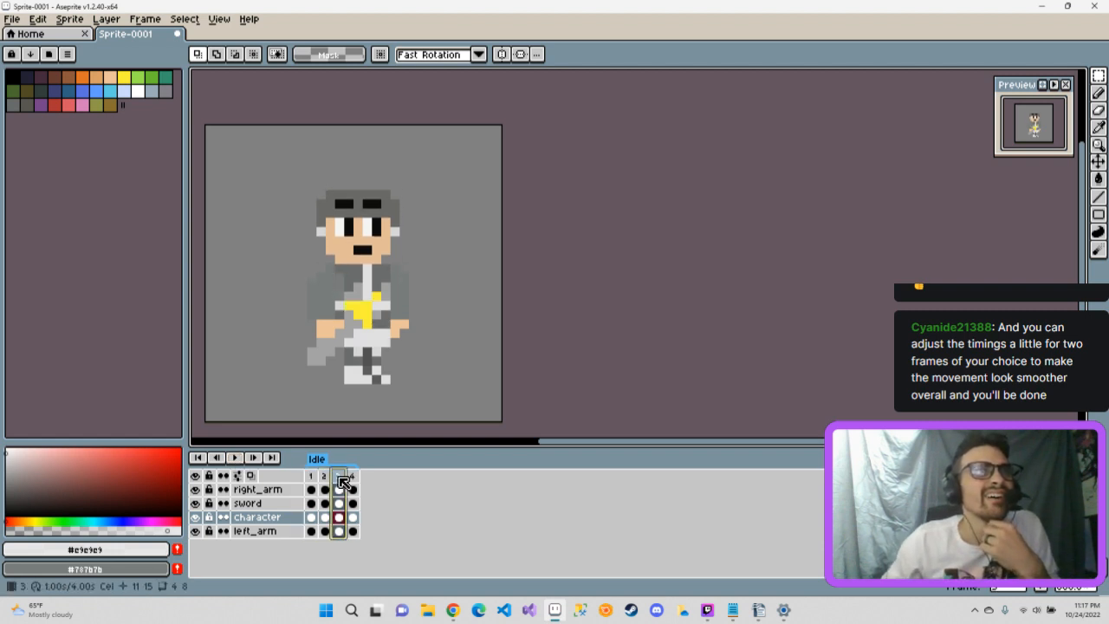
pyautogui.click(323, 478)
pyautogui.click(314, 479)
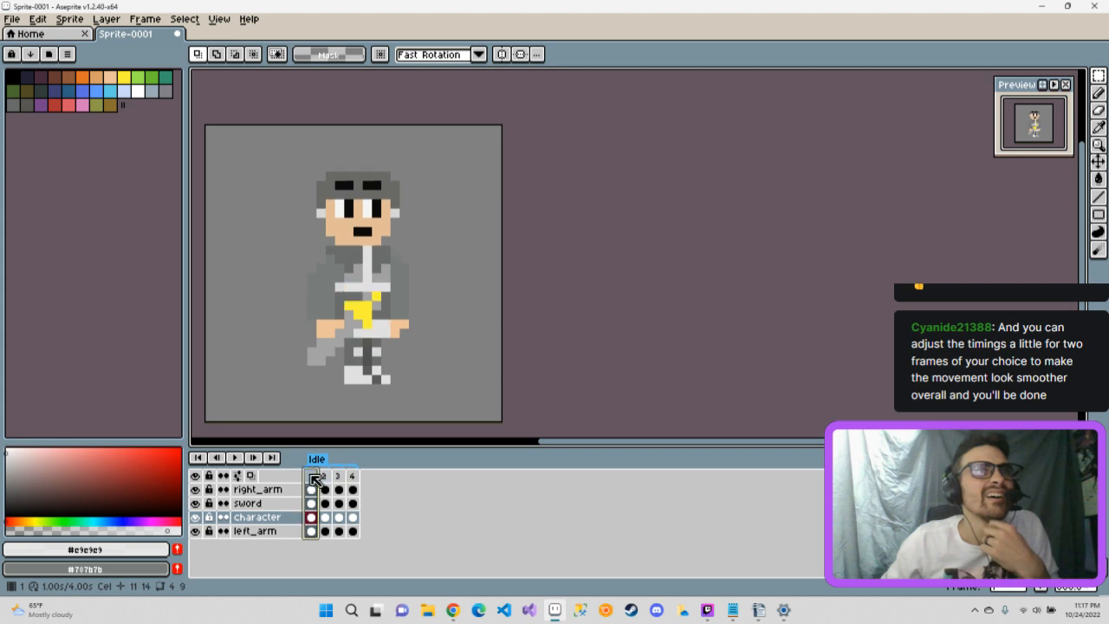
pyautogui.click(324, 478)
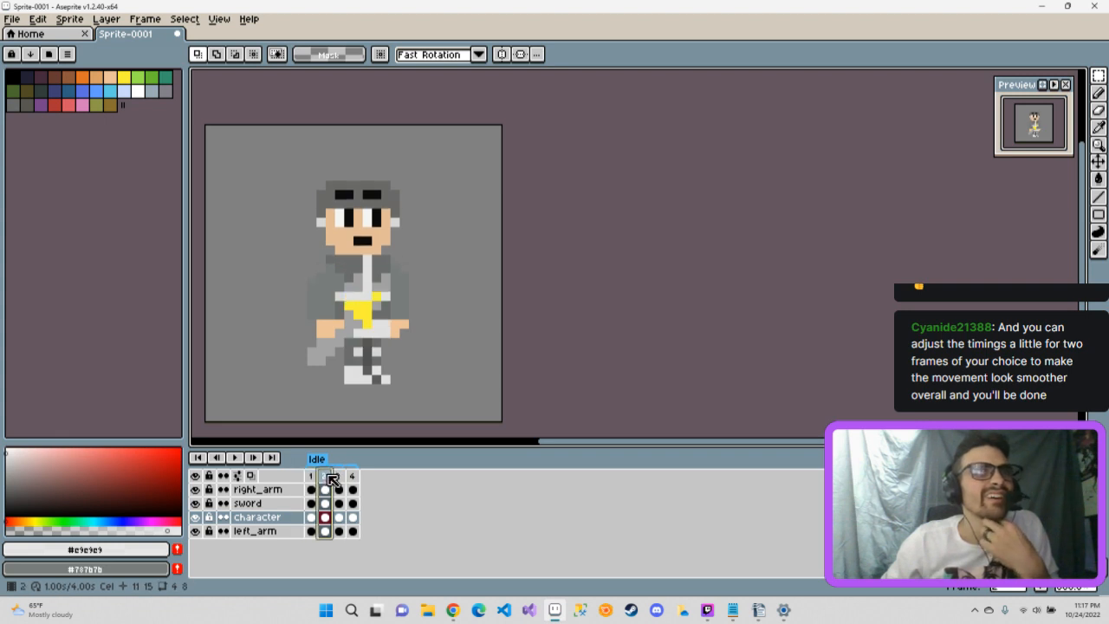
pyautogui.click(345, 479)
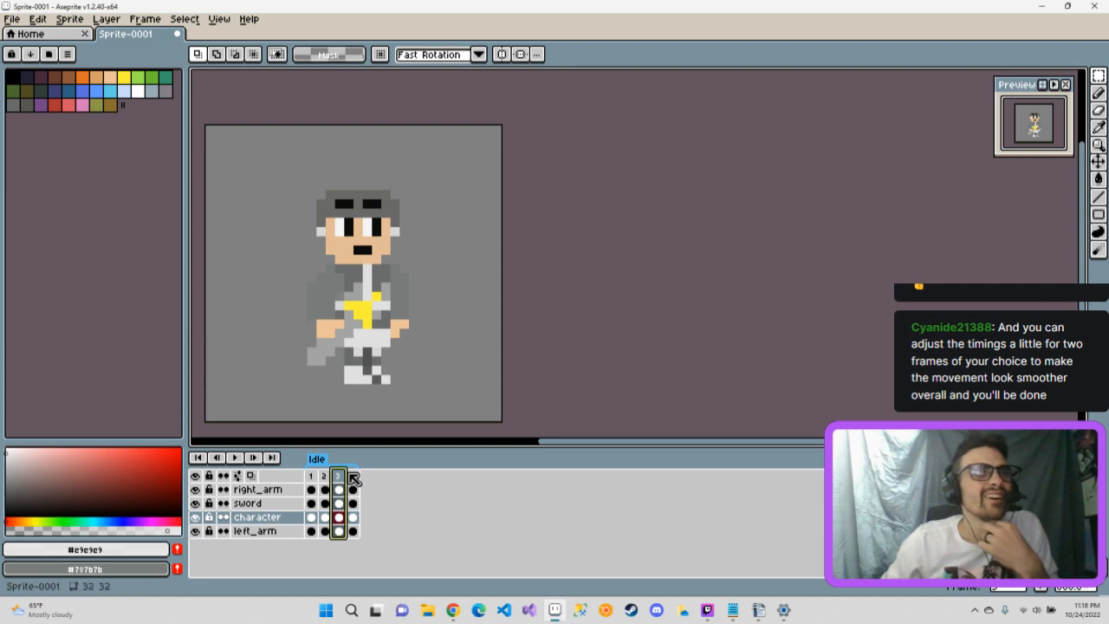
pyautogui.click(313, 476)
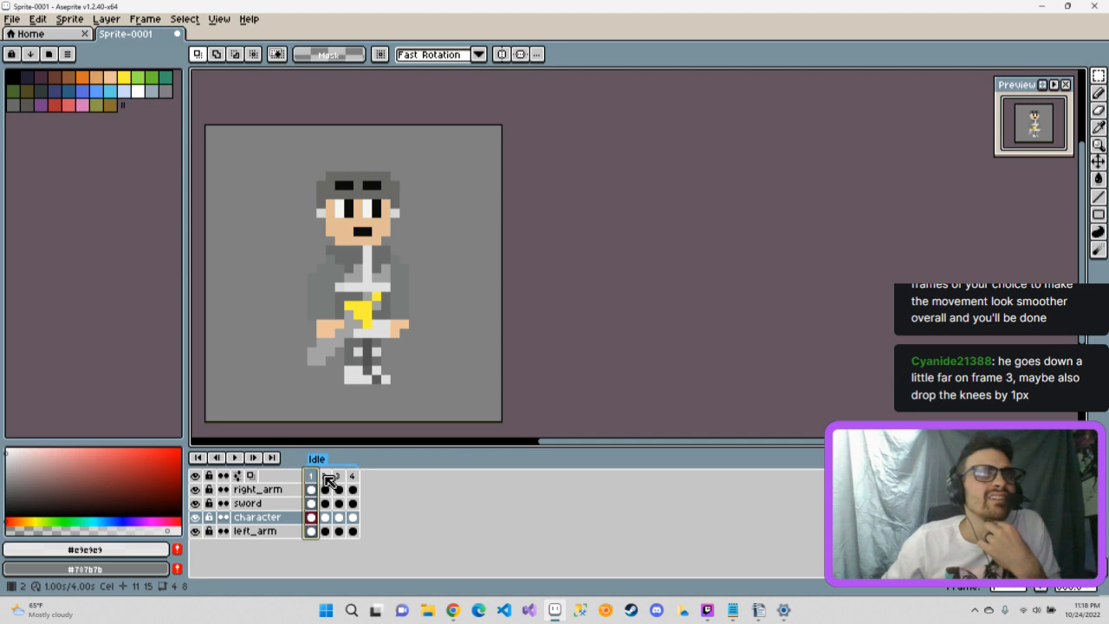
pyautogui.click(326, 477)
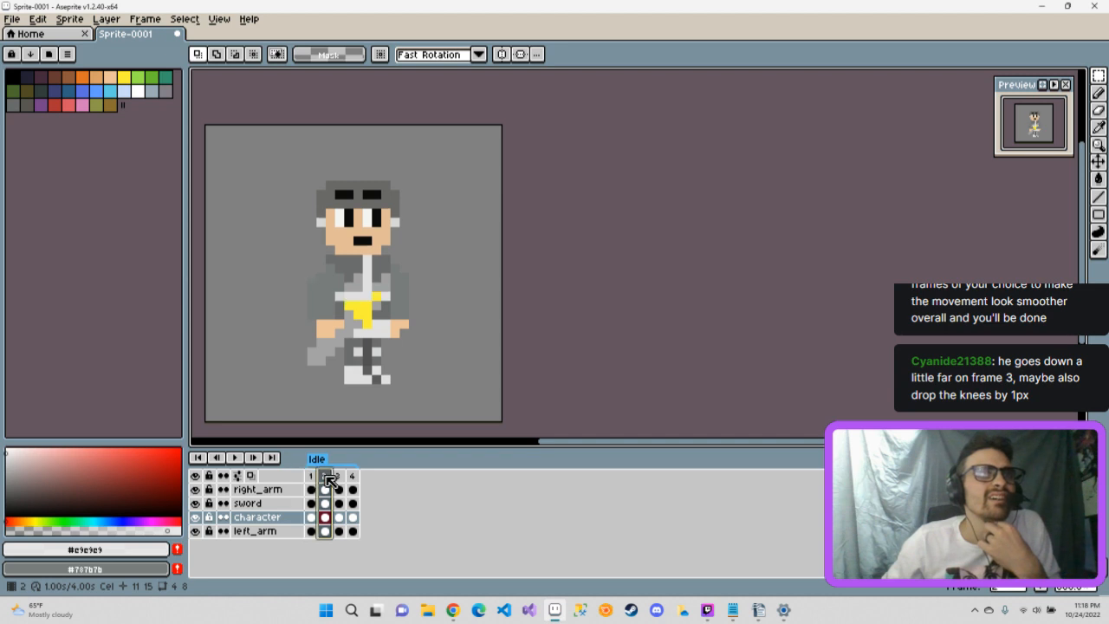
pyautogui.click(340, 476)
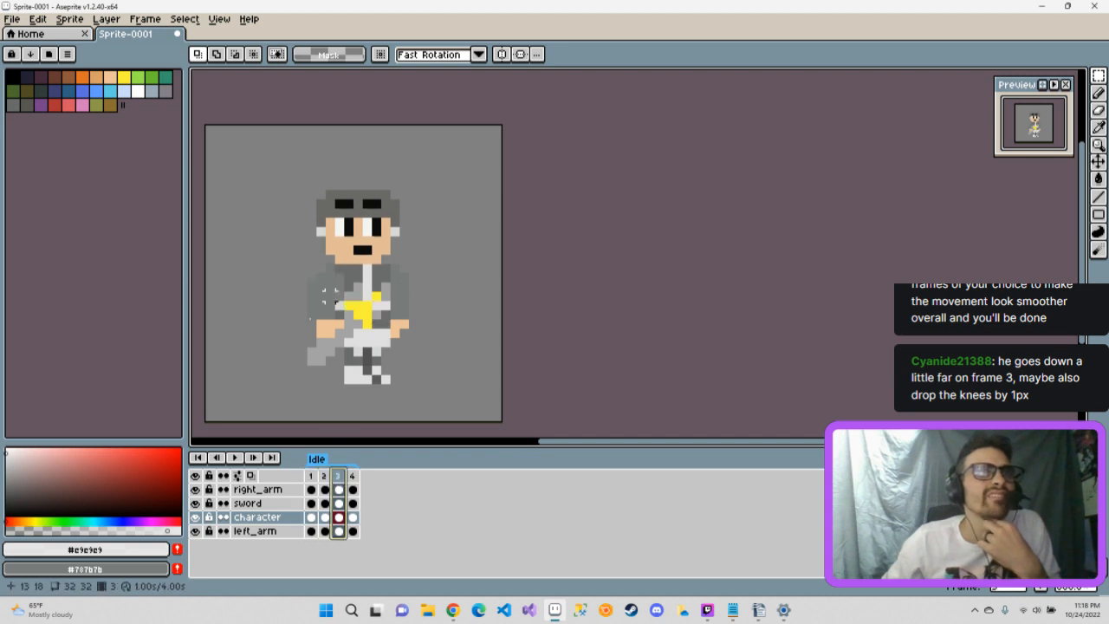
# Step: Select the right arm on the right_arm layer in frame 3, about 8 by 9 pixels, and move it down one pixel
pyautogui.click(247, 489)
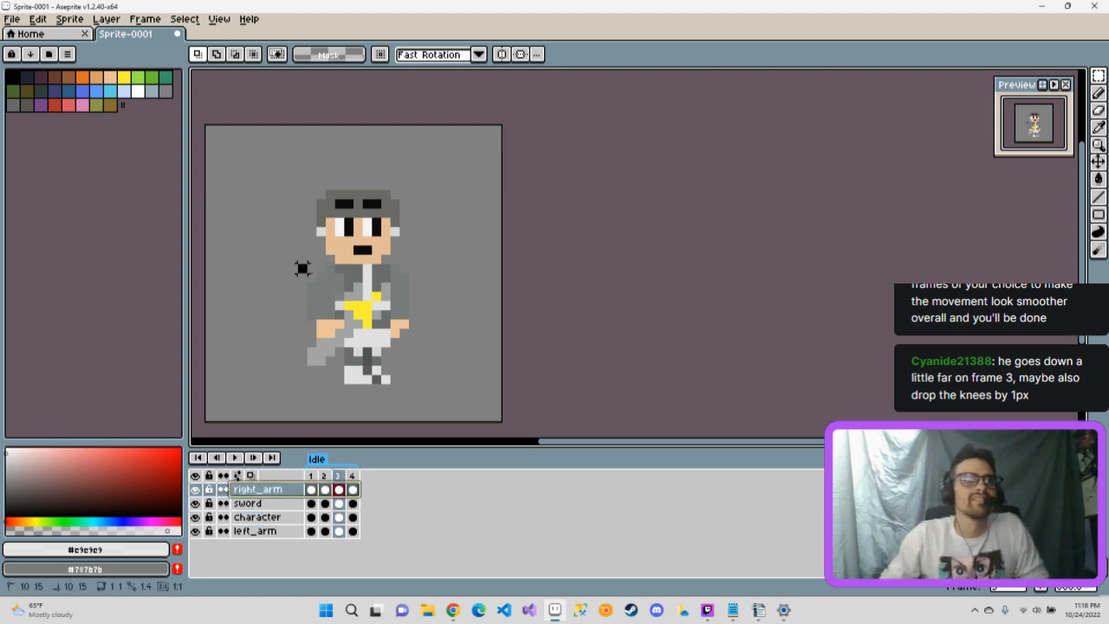
pyautogui.moveTo(298, 264); pyautogui.dragTo(374, 350)
pyautogui.moveTo(336, 307)
pyautogui.mouseDown()
pyautogui.moveTo(327, 302)
pyautogui.moveTo(329, 312)
pyautogui.mouseUp()
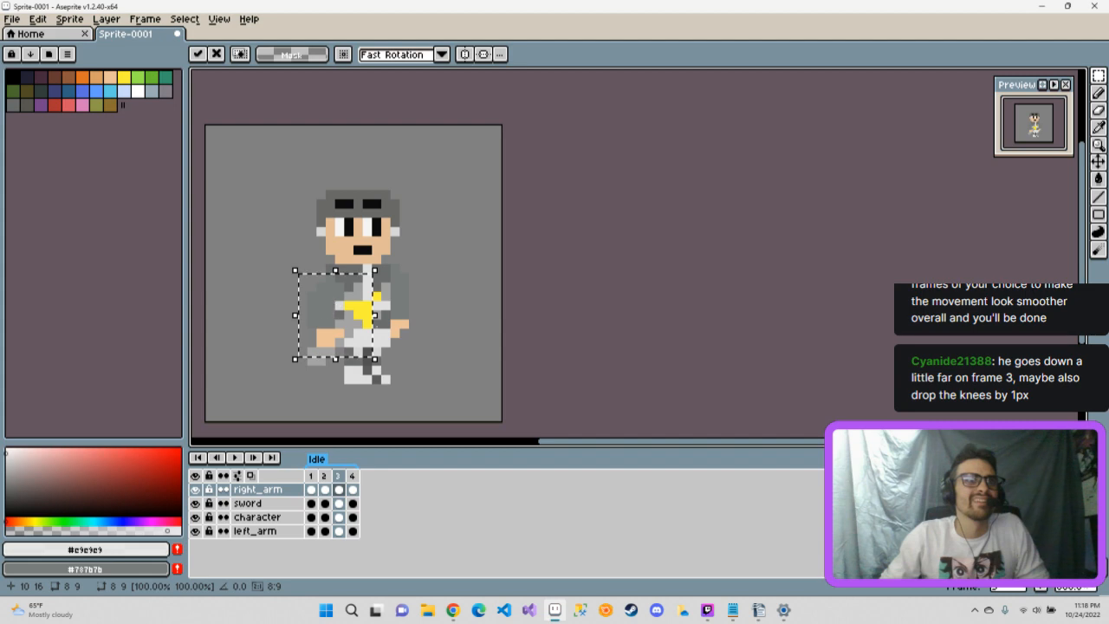
# Step: Try the left arm on the left_arm layer one pixel lower in frame 3, and play back the animation
pyautogui.click(262, 531)
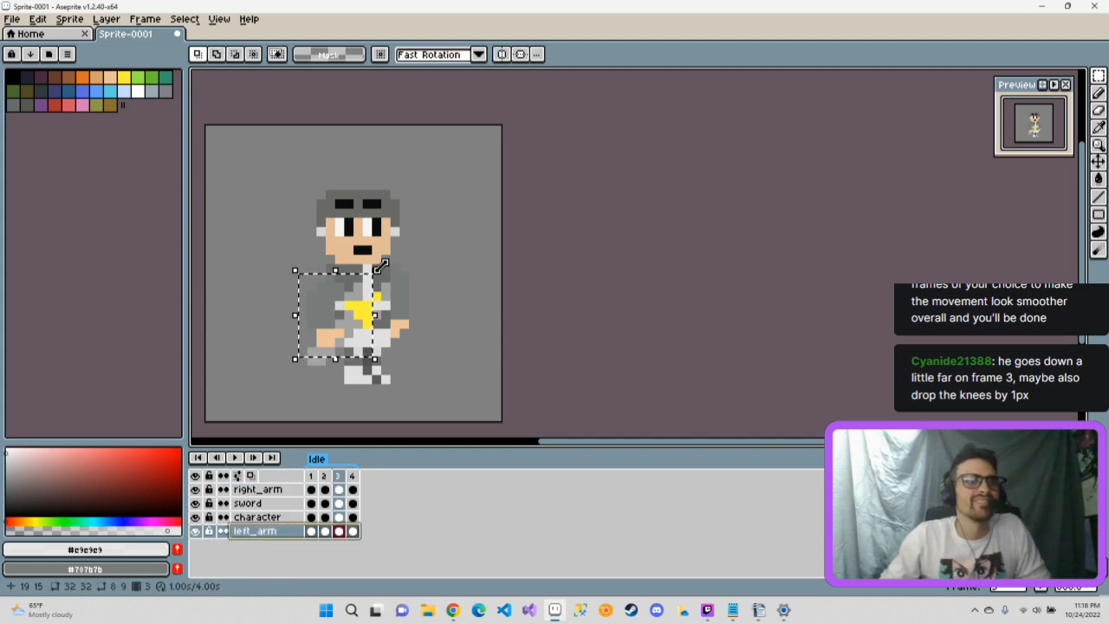
pyautogui.moveTo(433, 265); pyautogui.dragTo(370, 340)
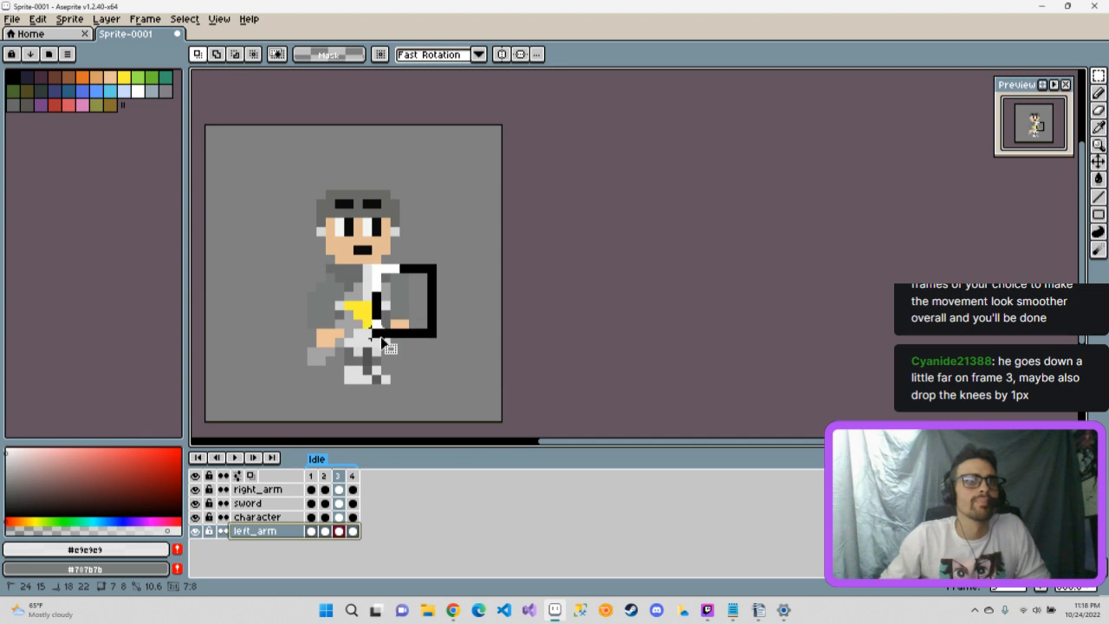
pyautogui.click(408, 299)
pyautogui.moveTo(404, 303); pyautogui.dragTo(404, 313)
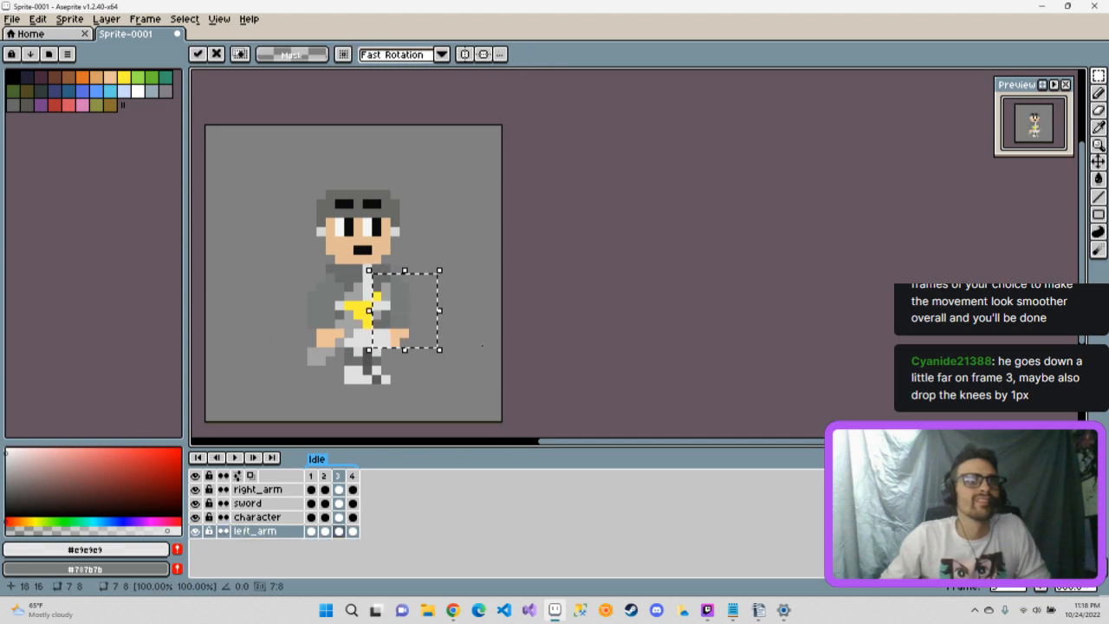
pyautogui.click(478, 348)
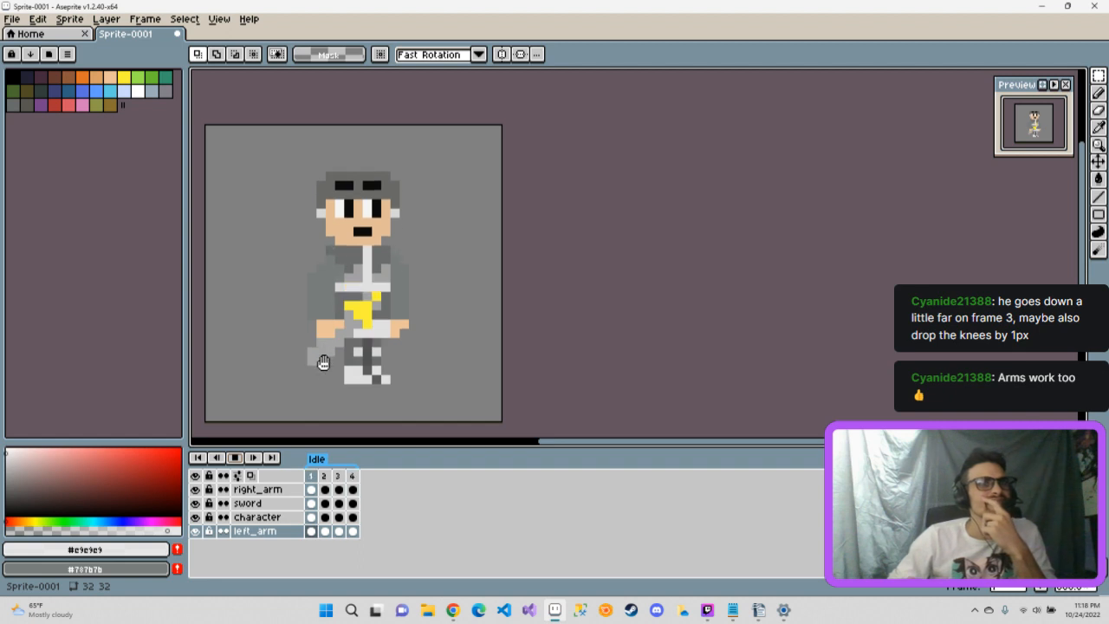
pyautogui.click(239, 465)
# Step: Undo the left arm's downward move in frame 3
pyautogui.hotkey('ctrl', 'z')
pyautogui.hotkey('ctrl', 'z')
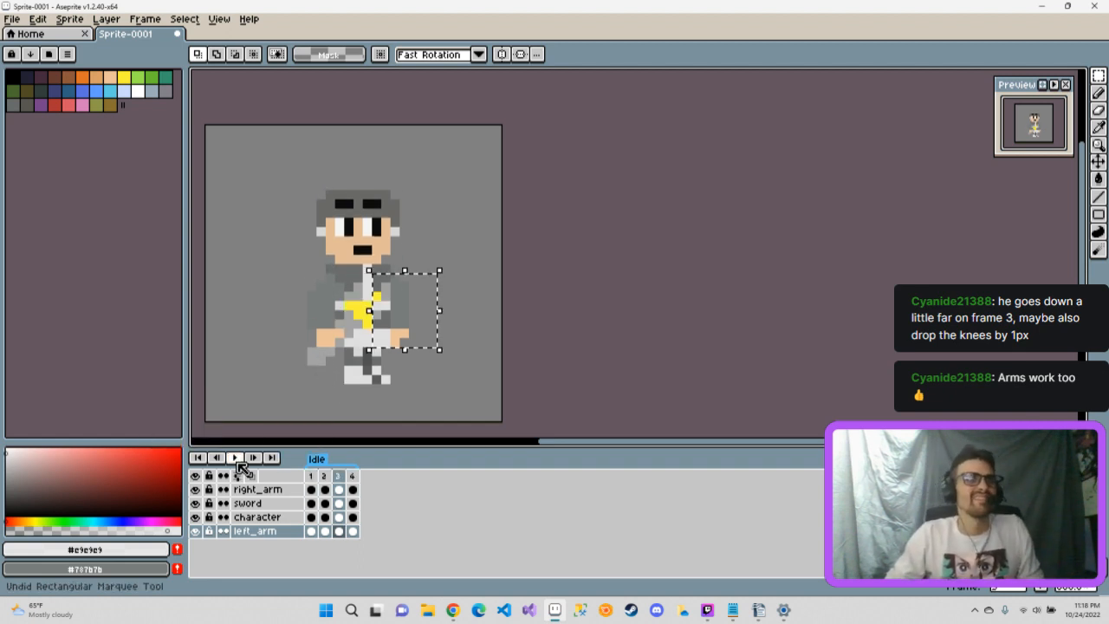
pyautogui.hotkey('ctrl', 'z')
# Step: Play the Idle animation to examine its movement with only the right arm lowered in frame 3
pyautogui.click(238, 462)
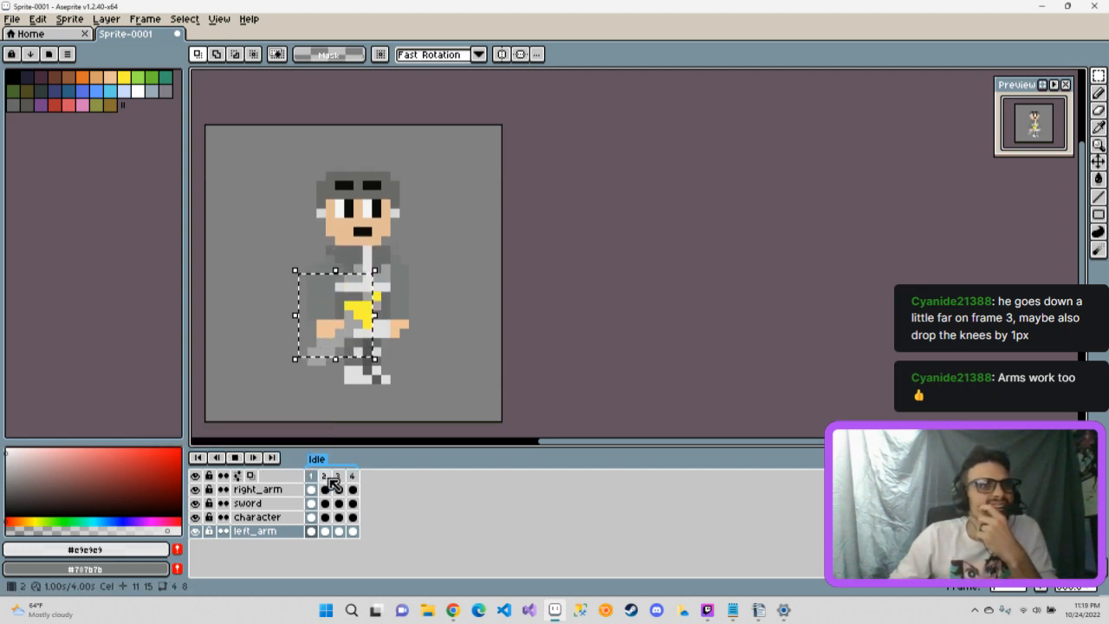
pyautogui.click(337, 475)
pyautogui.press('Return')
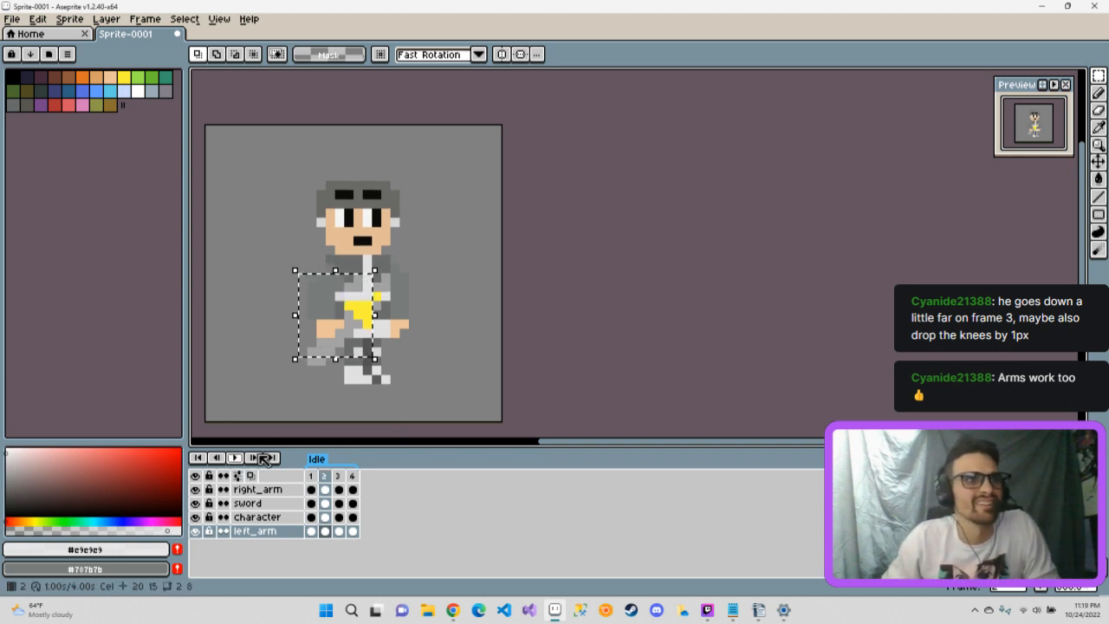
pyautogui.click(343, 476)
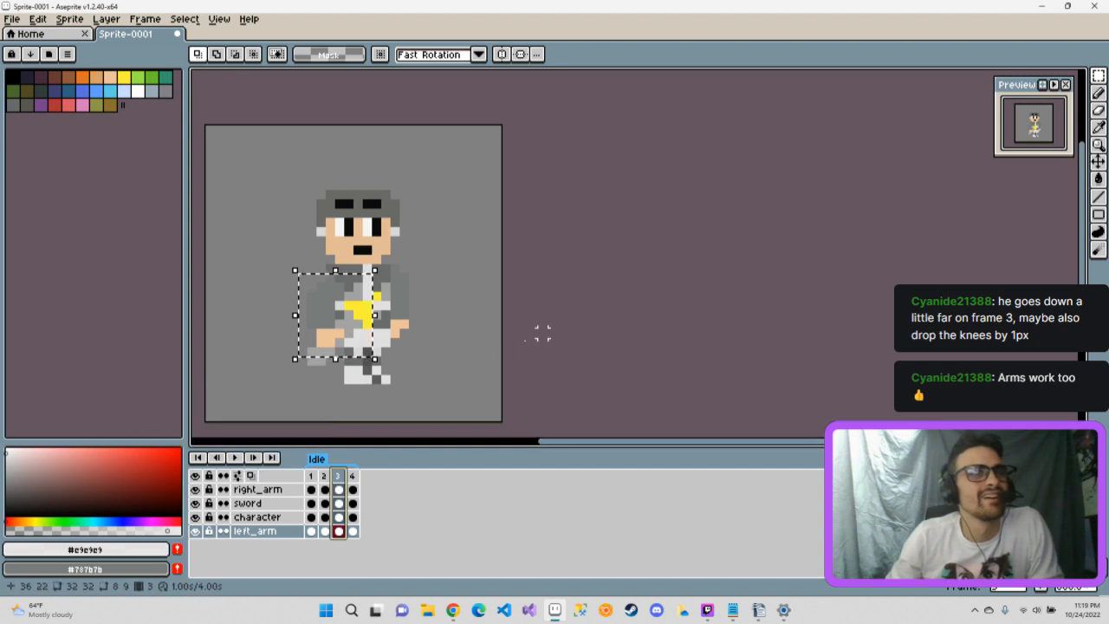
pyautogui.click(243, 459)
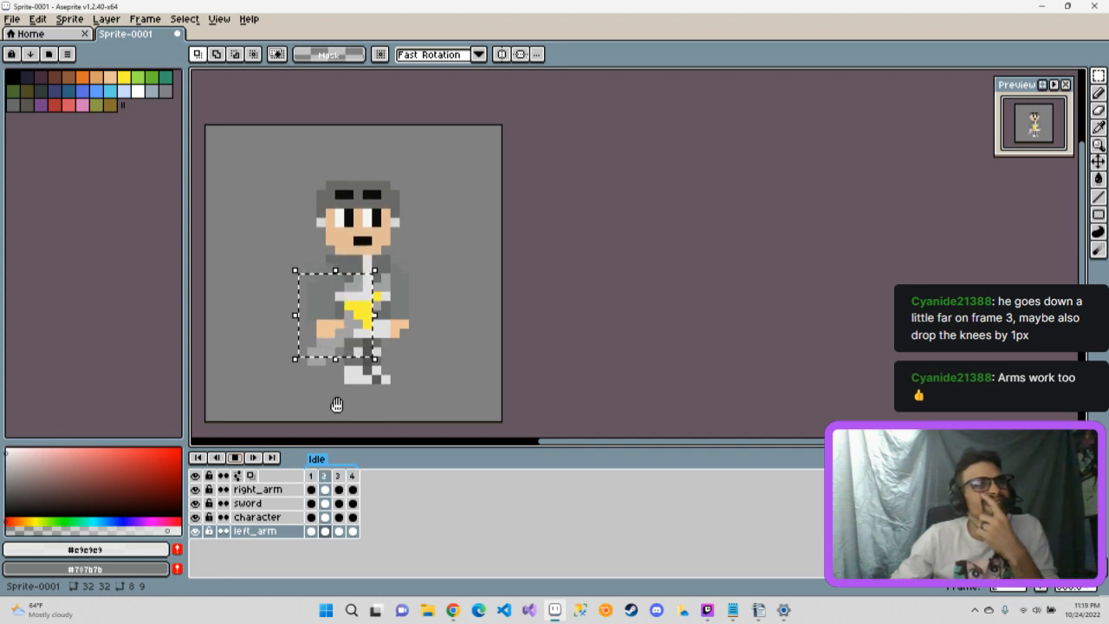
pyautogui.click(239, 461)
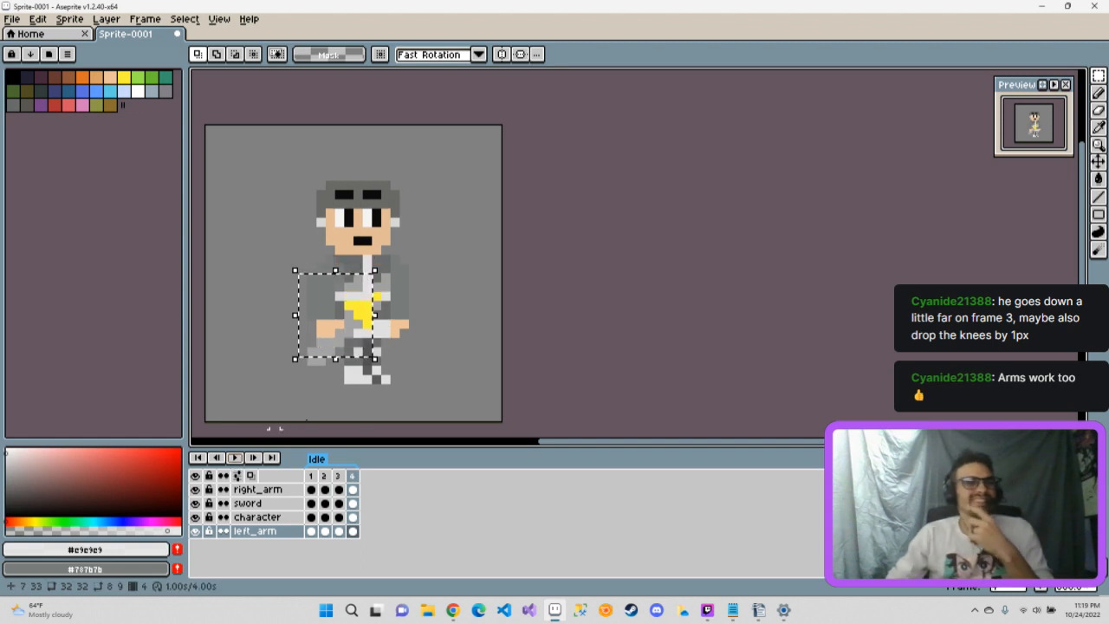
# Step: Compare frame 3 with frame 2, and delete frame 3 from the Idle animation
pyautogui.click(337, 475)
pyautogui.click(326, 475)
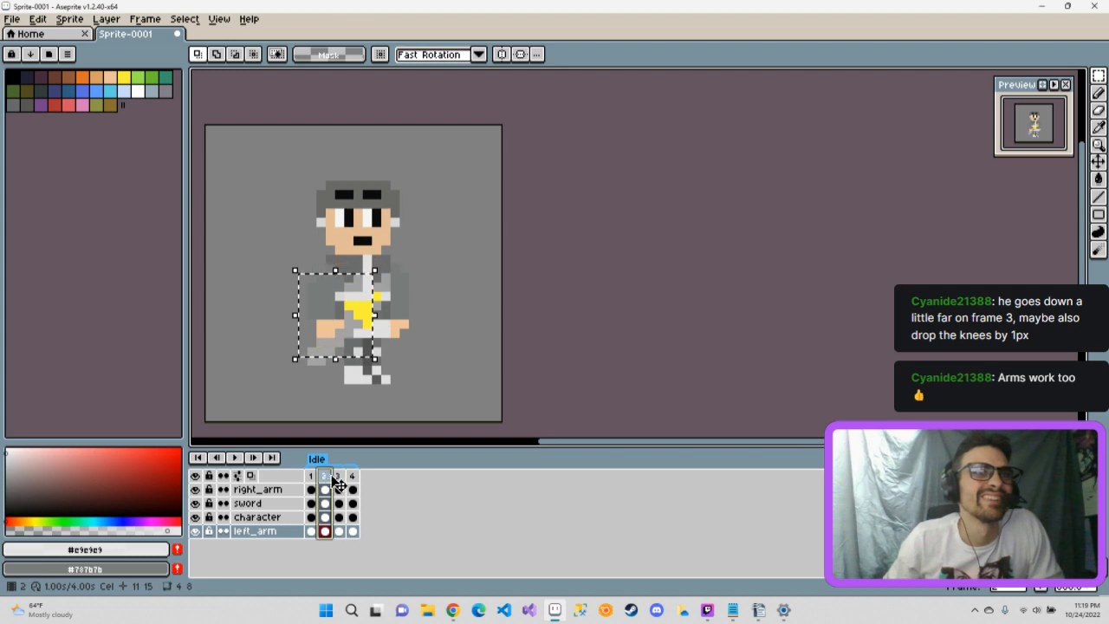
pyautogui.click(336, 476)
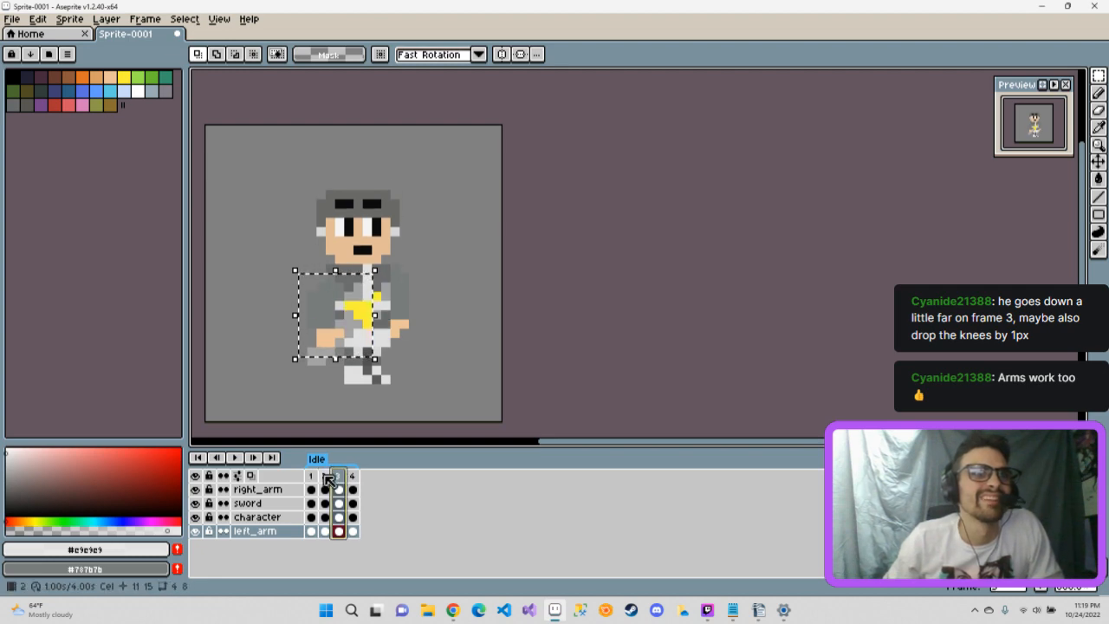
pyautogui.rightClick(337, 476)
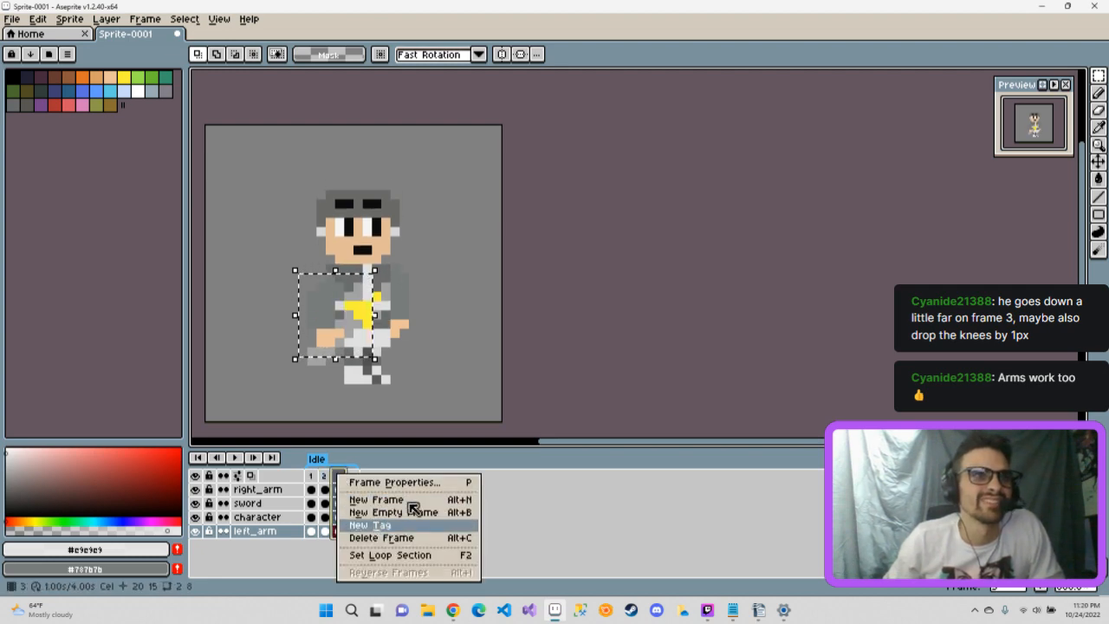
pyautogui.click(378, 538)
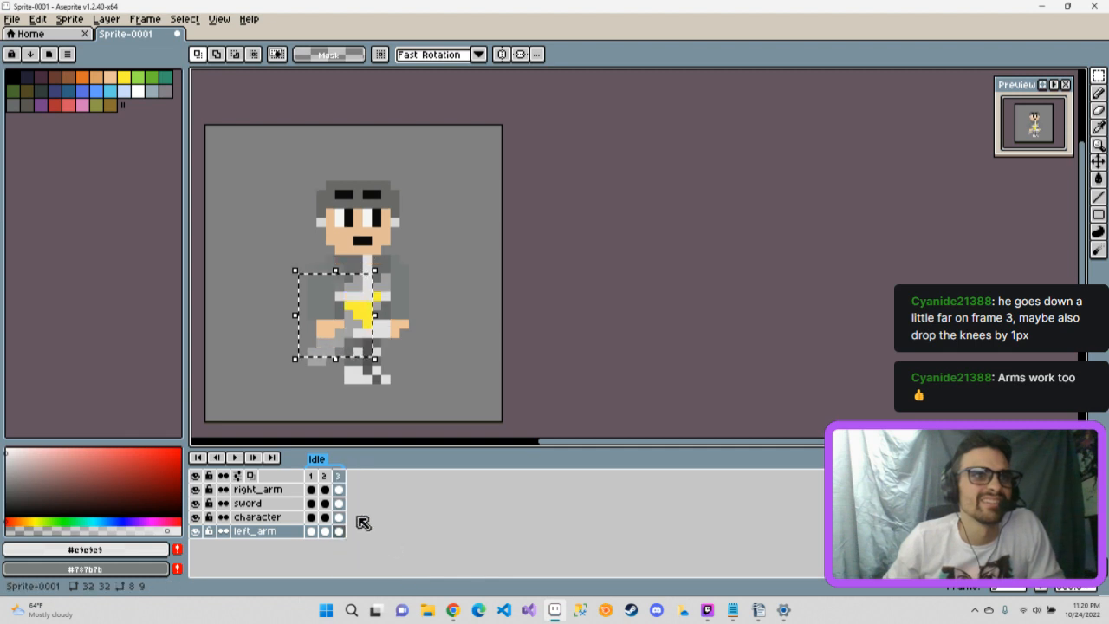
# Step: Step back and forth through the three remaining Idle frames to compare the character's poses
pyautogui.click(312, 478)
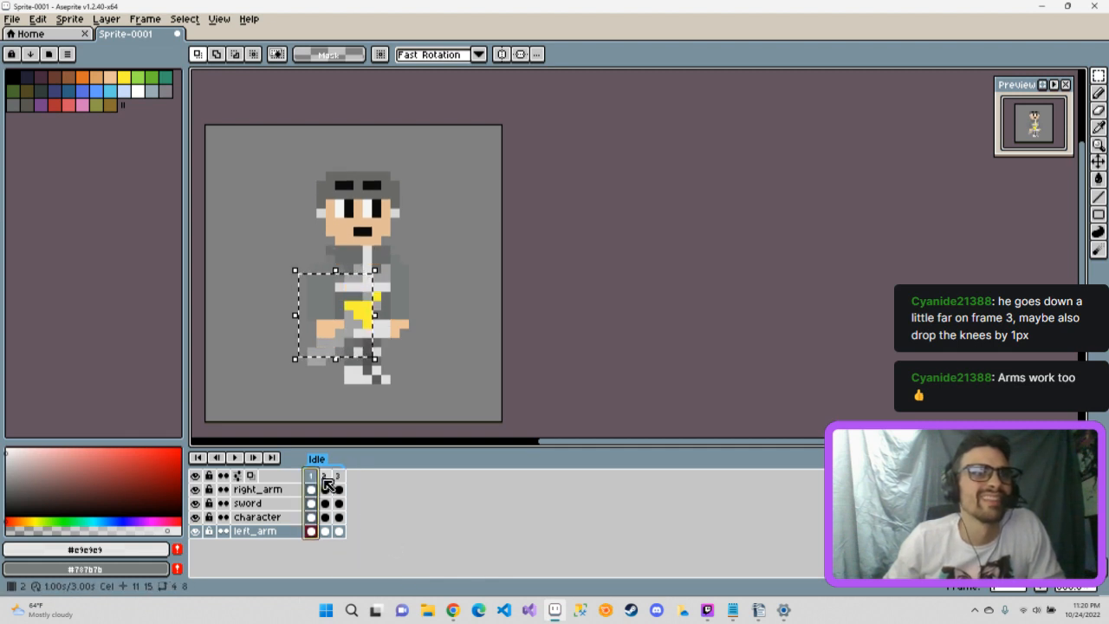
pyautogui.click(327, 484)
pyautogui.click(340, 484)
pyautogui.click(326, 484)
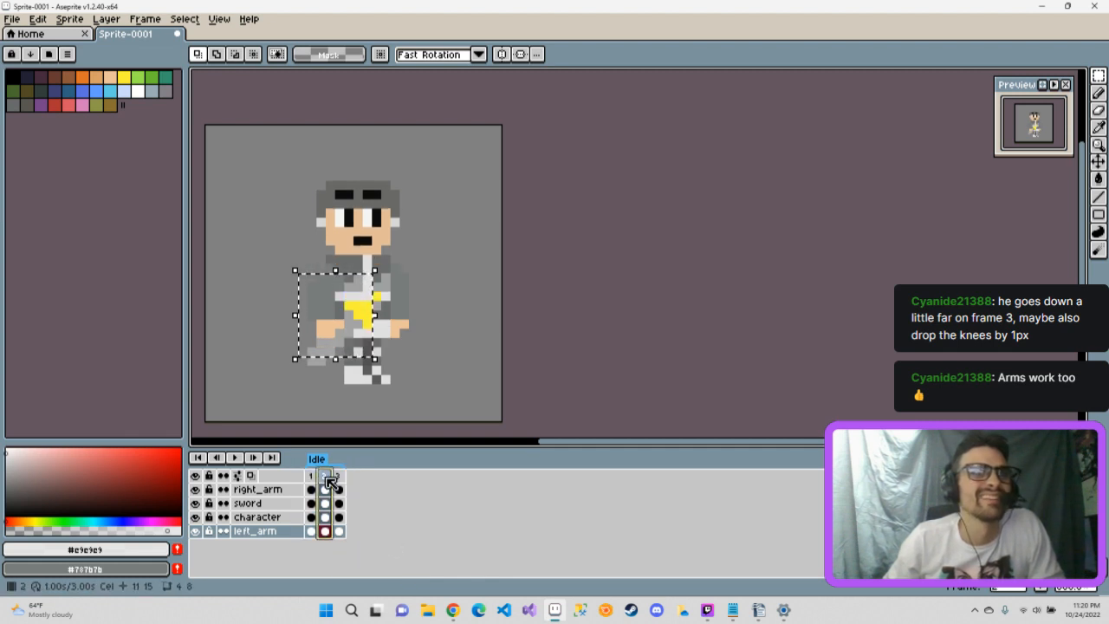
pyautogui.click(312, 484)
pyautogui.click(326, 482)
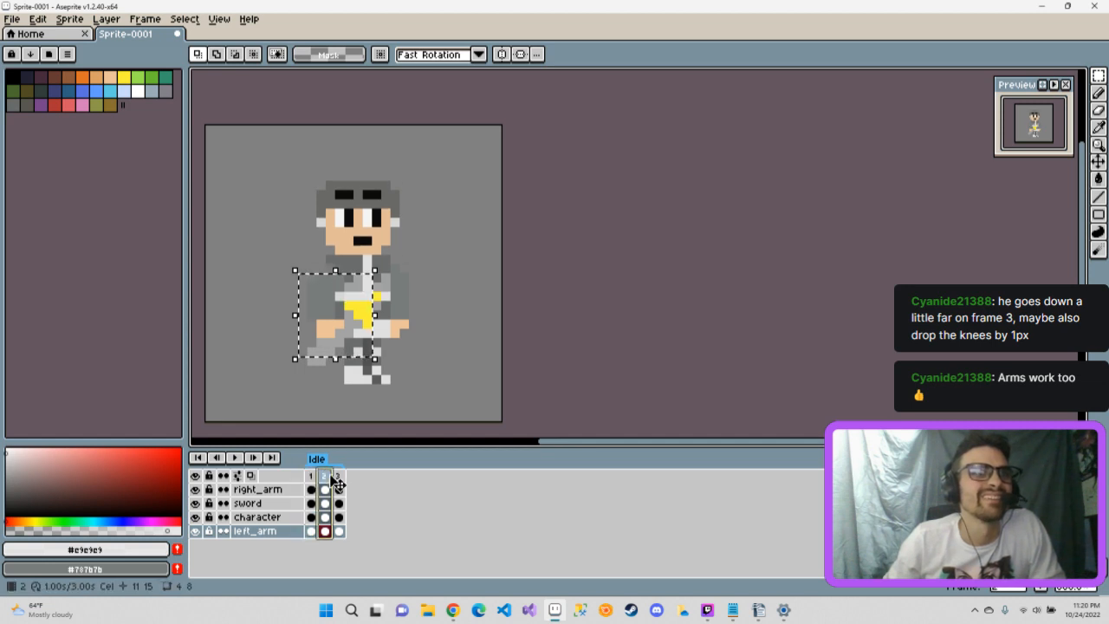
pyautogui.click(339, 481)
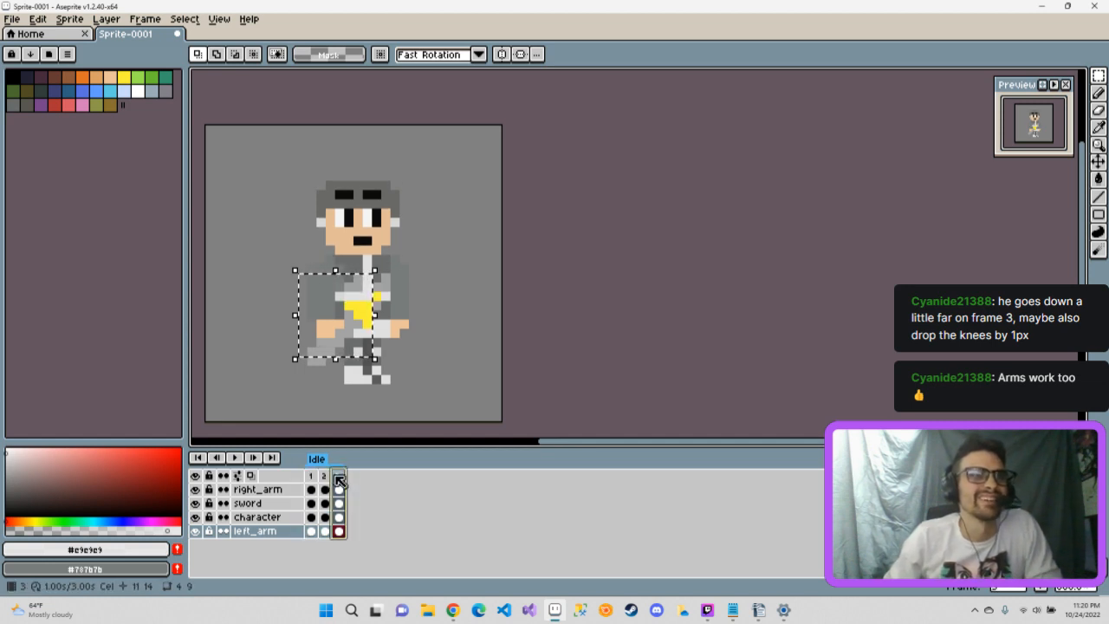
pyautogui.click(326, 482)
pyautogui.click(312, 482)
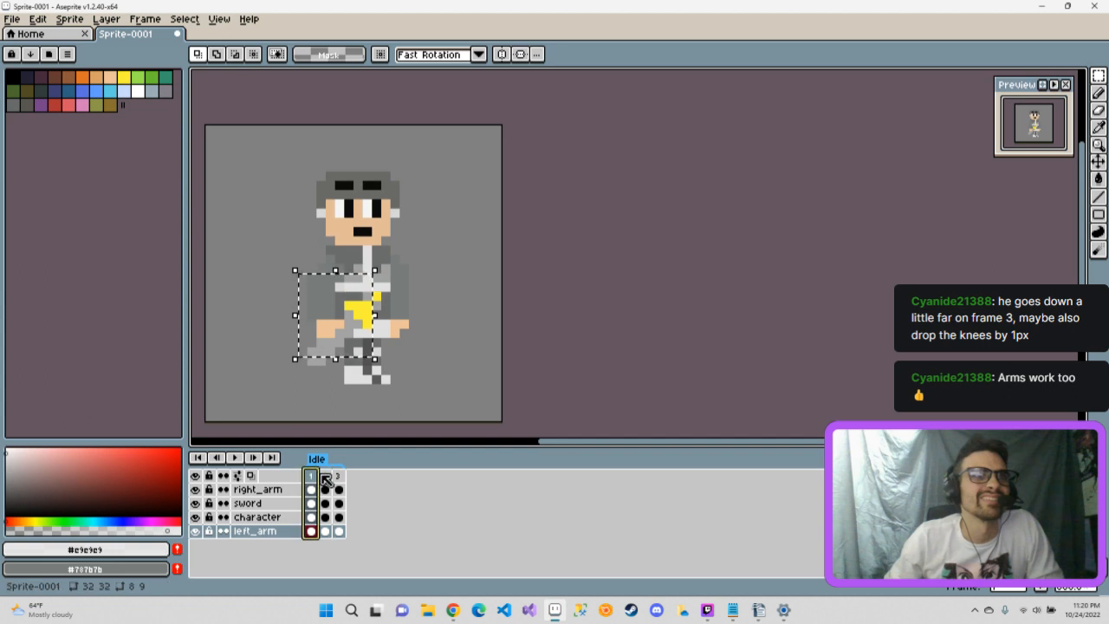
# Step: Delete frame 3 from the Idle animation and play the two remaining frames to examine the movement
pyautogui.click(326, 479)
pyautogui.click(338, 476)
pyautogui.rightClick(338, 475)
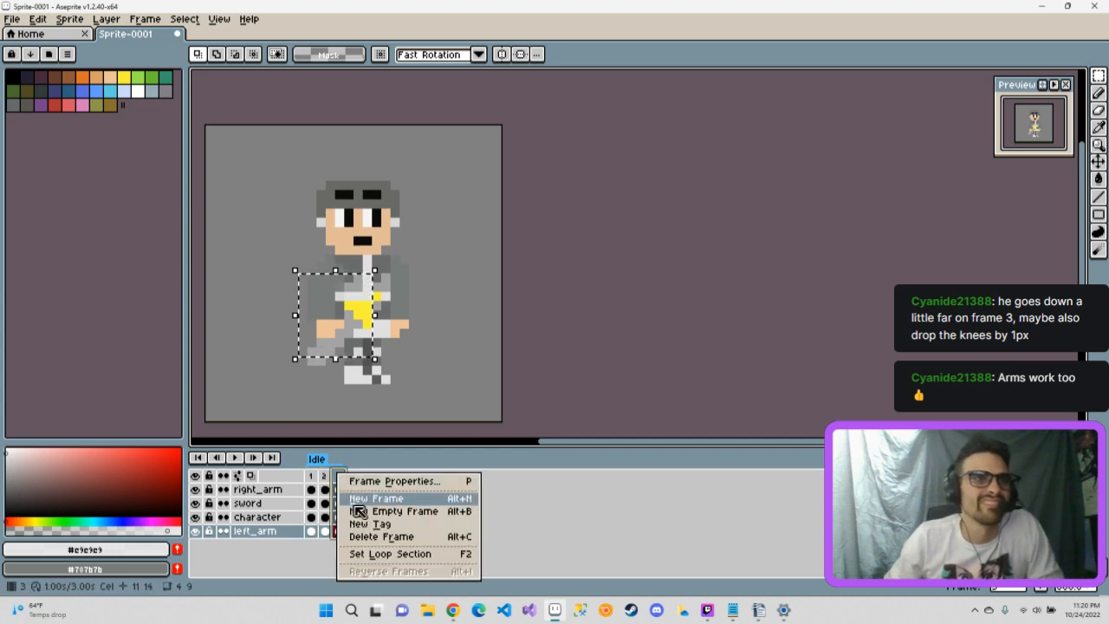
pyautogui.click(376, 536)
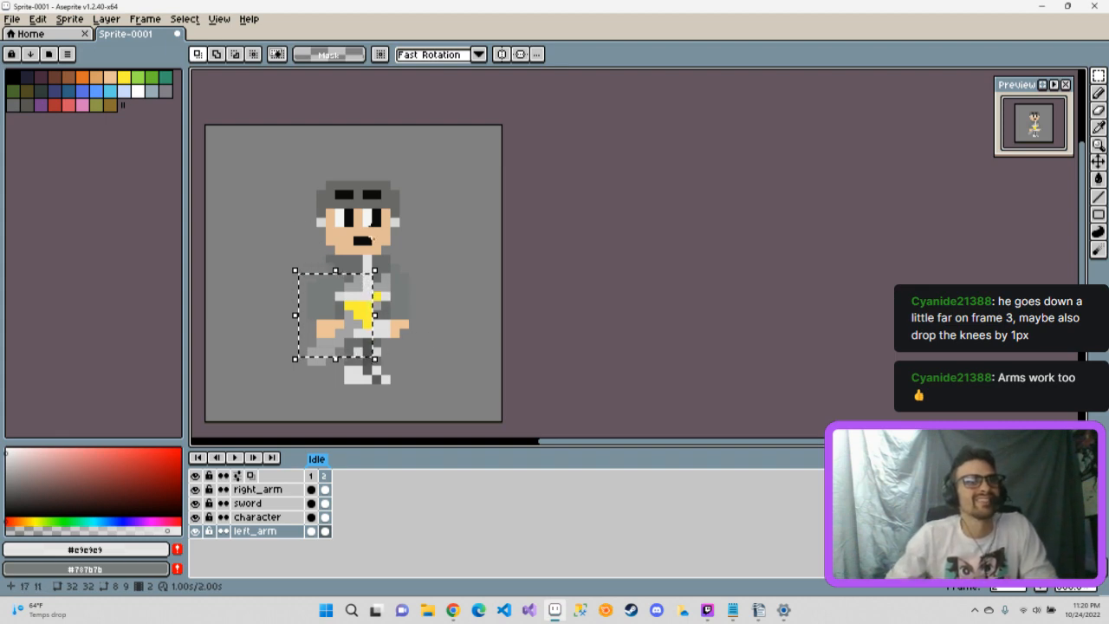
pyautogui.click(234, 460)
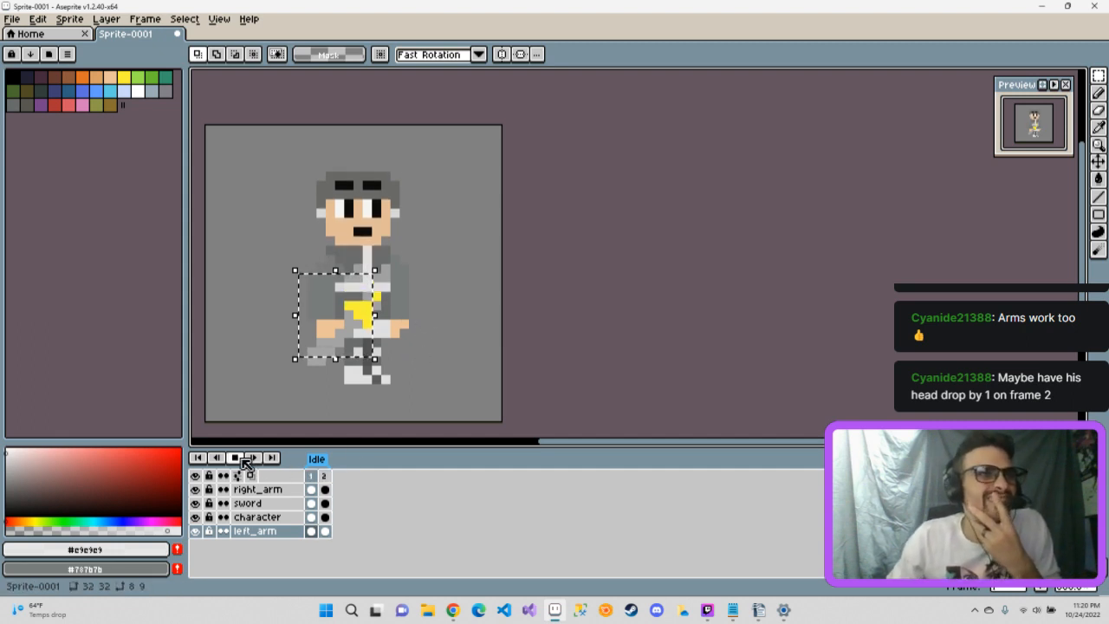
# Step: Add a new frame after frame 2 and make the character layer active in frame 3
pyautogui.click(330, 476)
pyautogui.rightClick(334, 481)
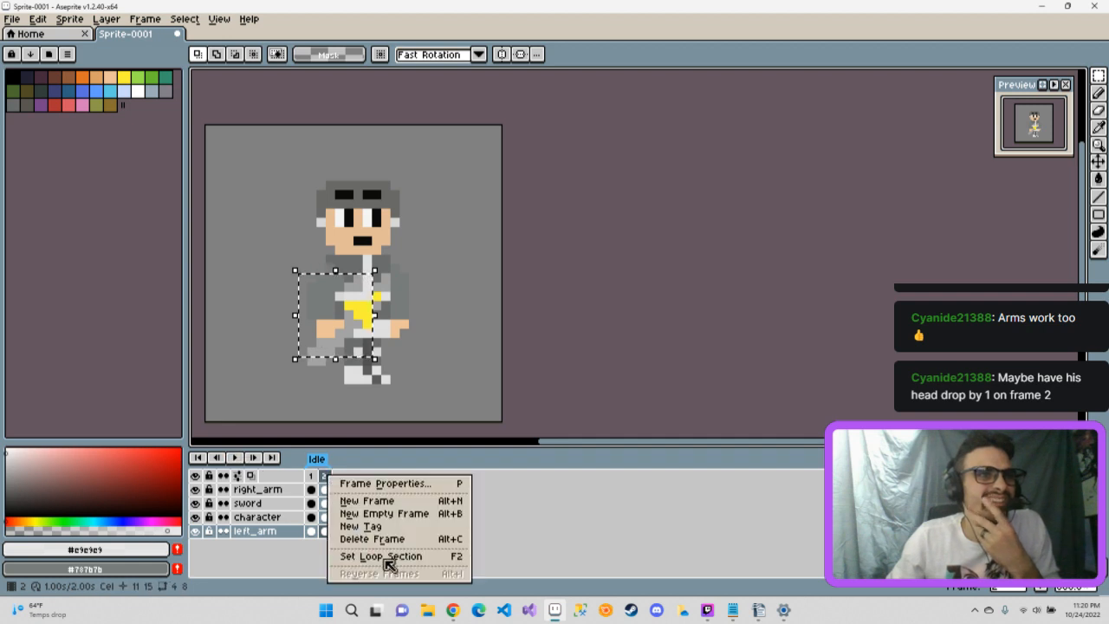
pyautogui.click(374, 499)
pyautogui.click(339, 476)
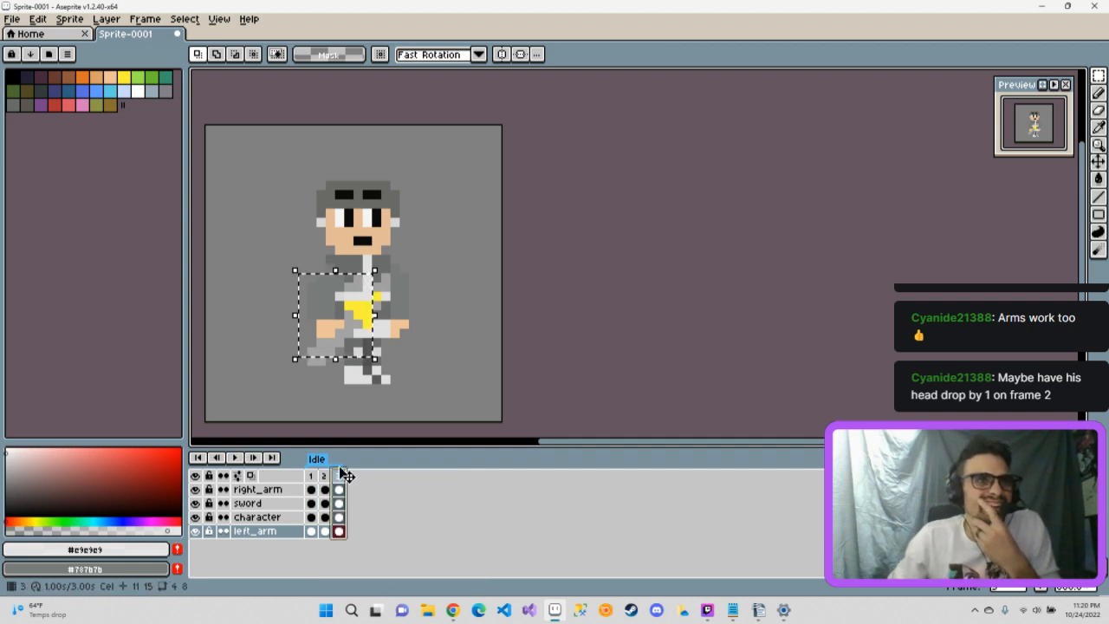
pyautogui.click(286, 517)
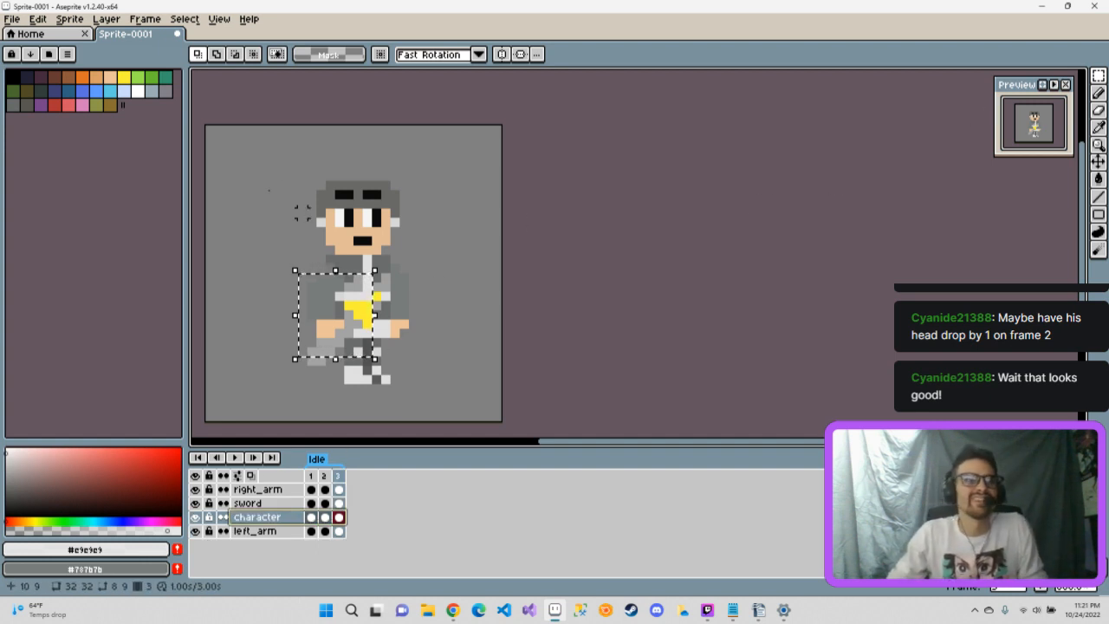
pyautogui.moveTo(308, 171); pyautogui.dragTo(412, 267)
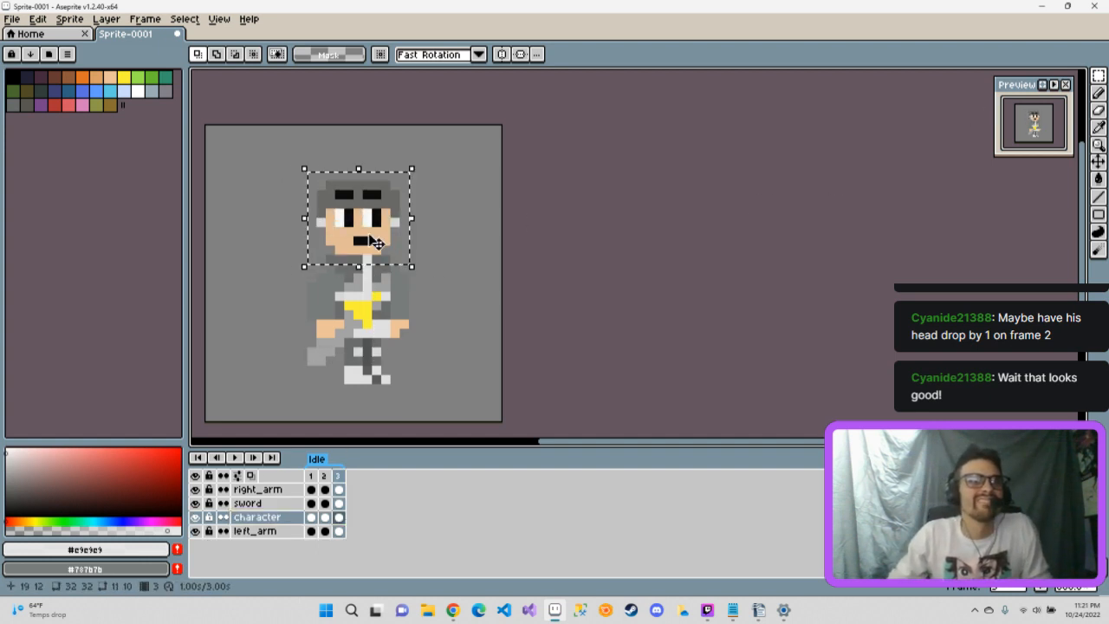
pyautogui.click(362, 237)
pyautogui.moveTo(362, 237); pyautogui.dragTo(364, 247)
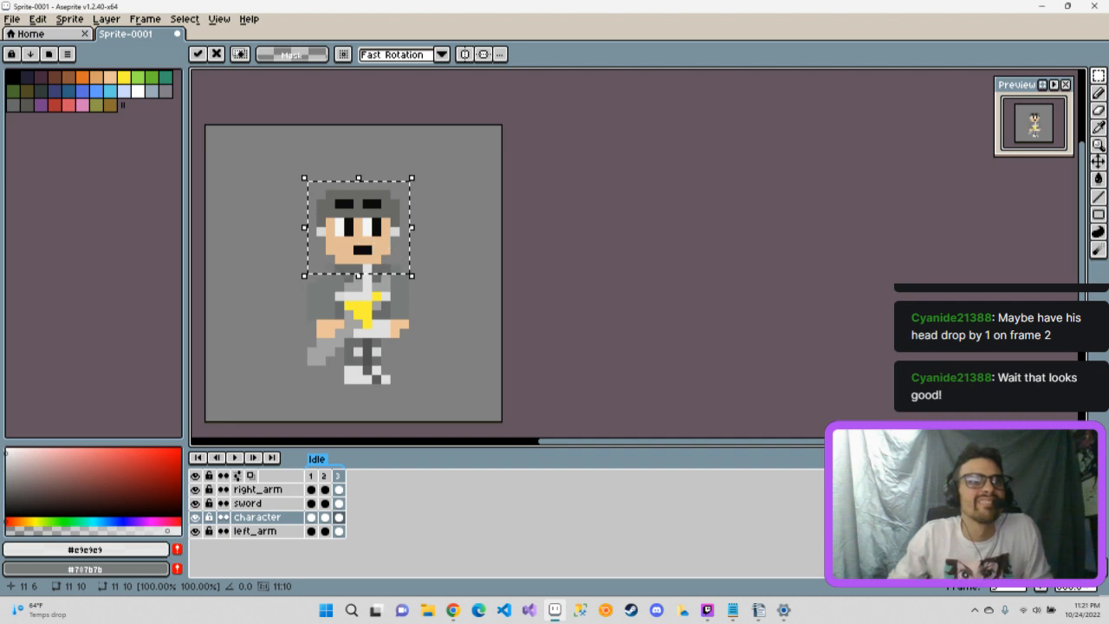
pyautogui.click(450, 230)
pyautogui.hotkey('ctrl', 'z')
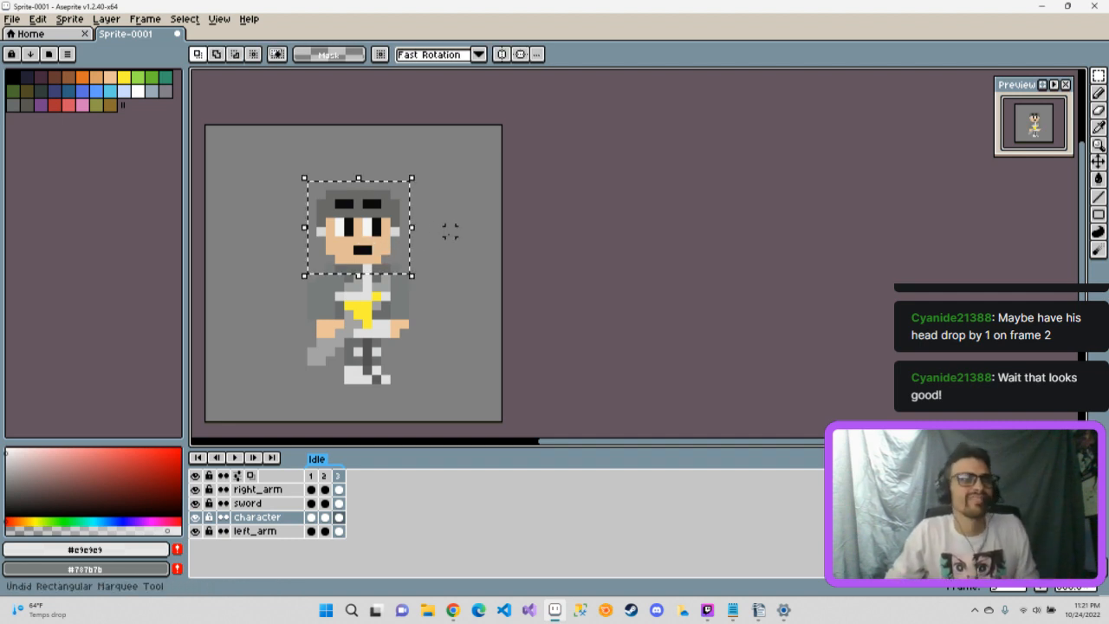
pyautogui.hotkey('ctrl', 'z')
pyautogui.hotkey('ctrl', 'z')
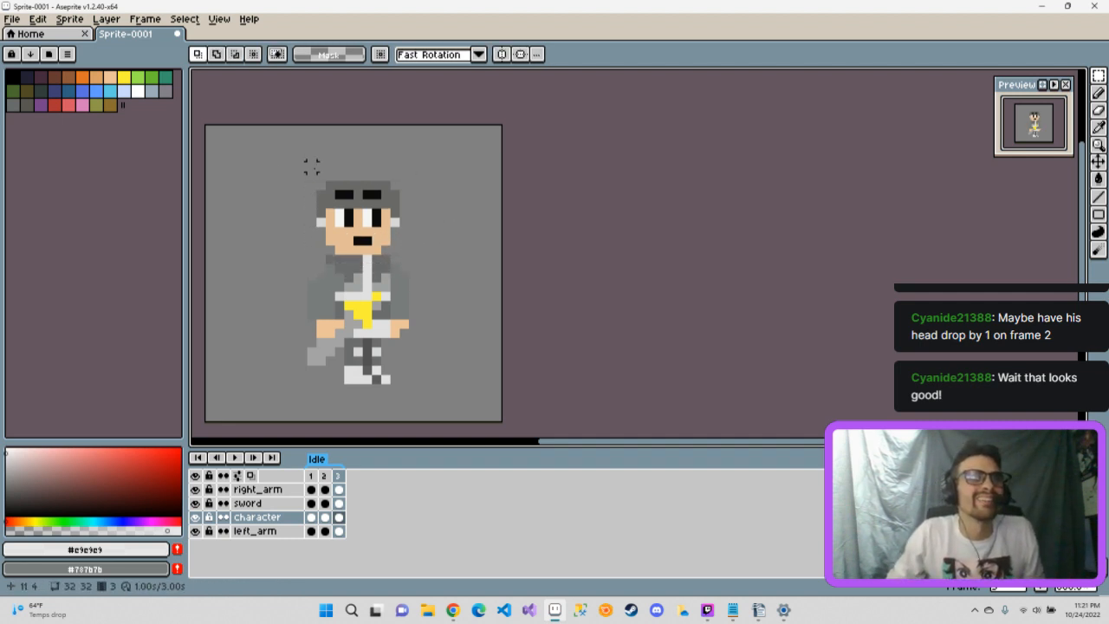
pyautogui.moveTo(320, 176); pyautogui.dragTo(389, 241)
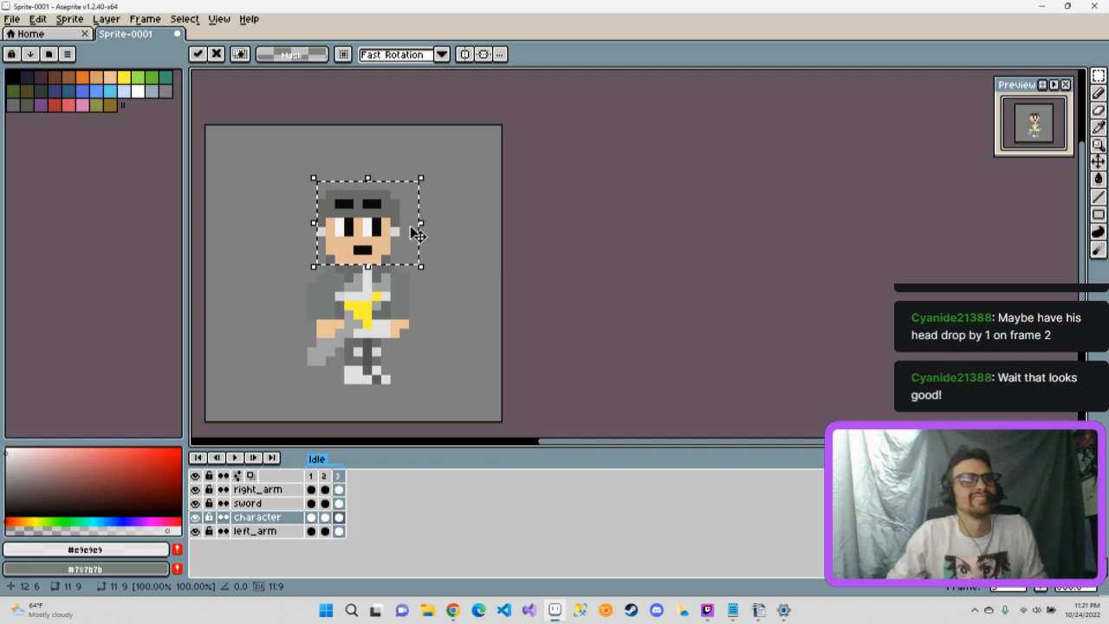
pyautogui.hotkey('ctrl', 'z')
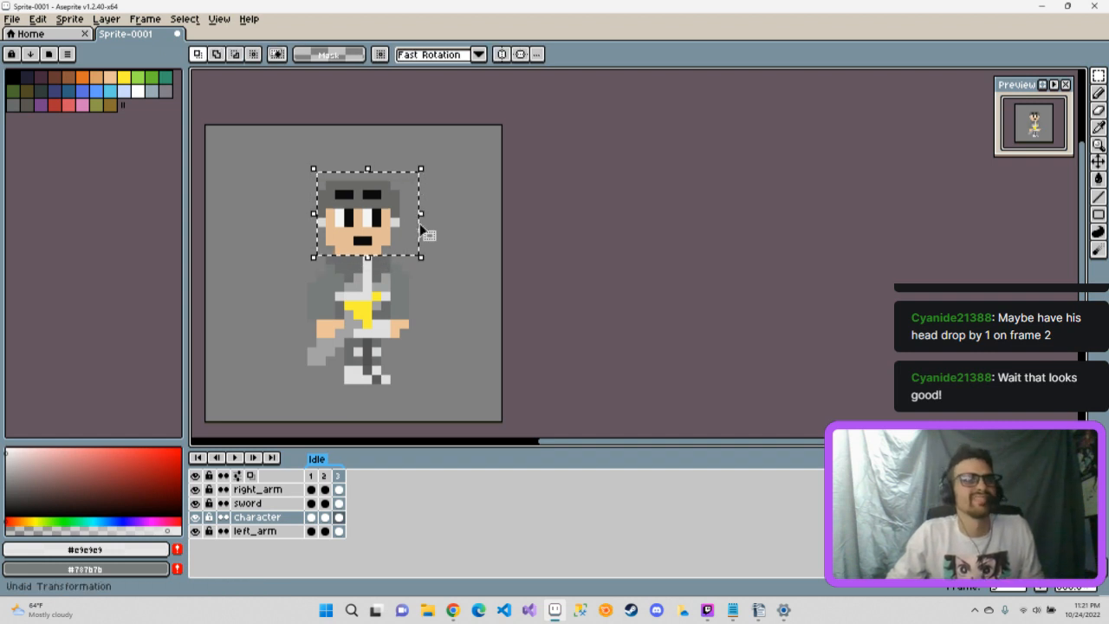
pyautogui.hotkey('ctrl', 'd')
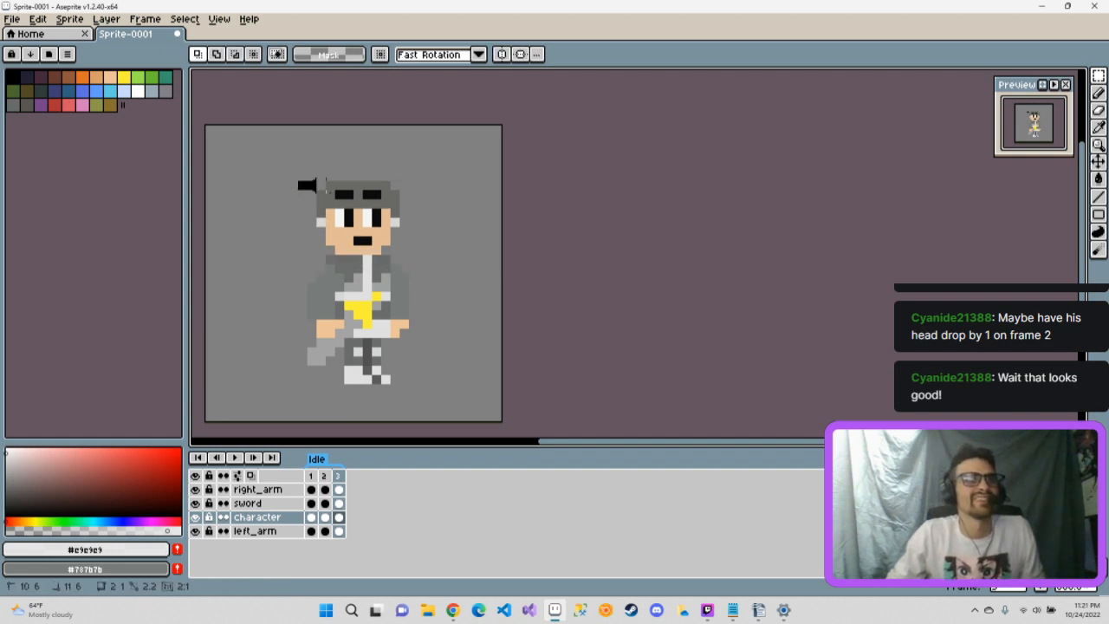
# Step: Move the character layer's head and collar down 1 pixel in frame 3, and play the Idle animation
pyautogui.moveTo(298, 181); pyautogui.dragTo(426, 275)
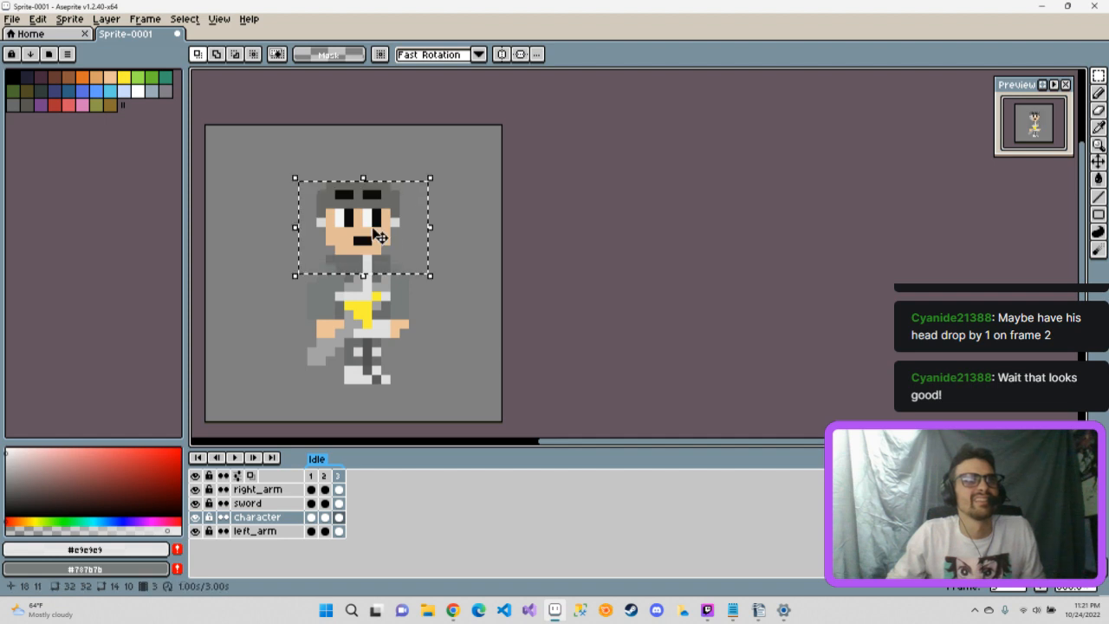
pyautogui.moveTo(373, 227); pyautogui.dragTo(376, 236)
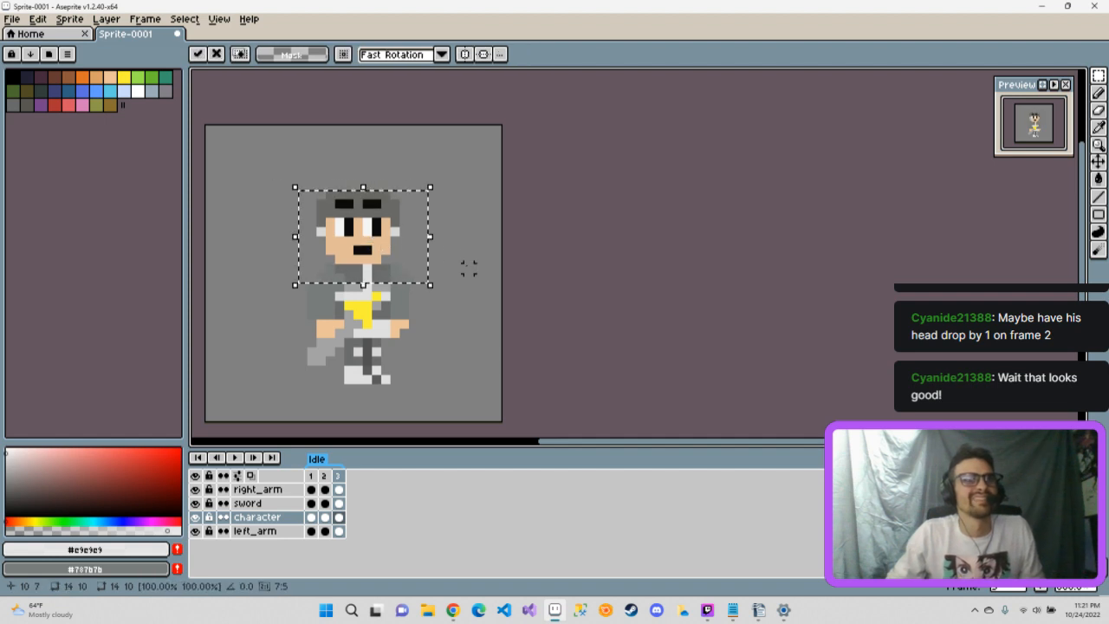
pyautogui.hotkey('ctrl', 'd')
pyautogui.click(235, 459)
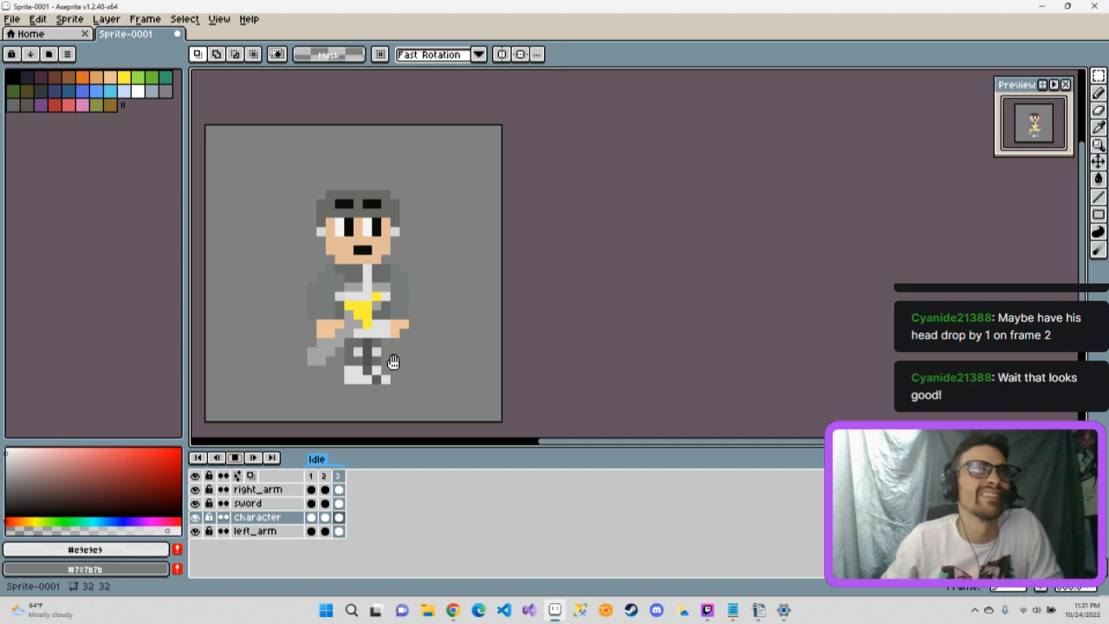
# Step: Review the Idle tag's properties and confirm Ping-pong as its animation direction
pyautogui.click(339, 476)
pyautogui.rightClick(343, 477)
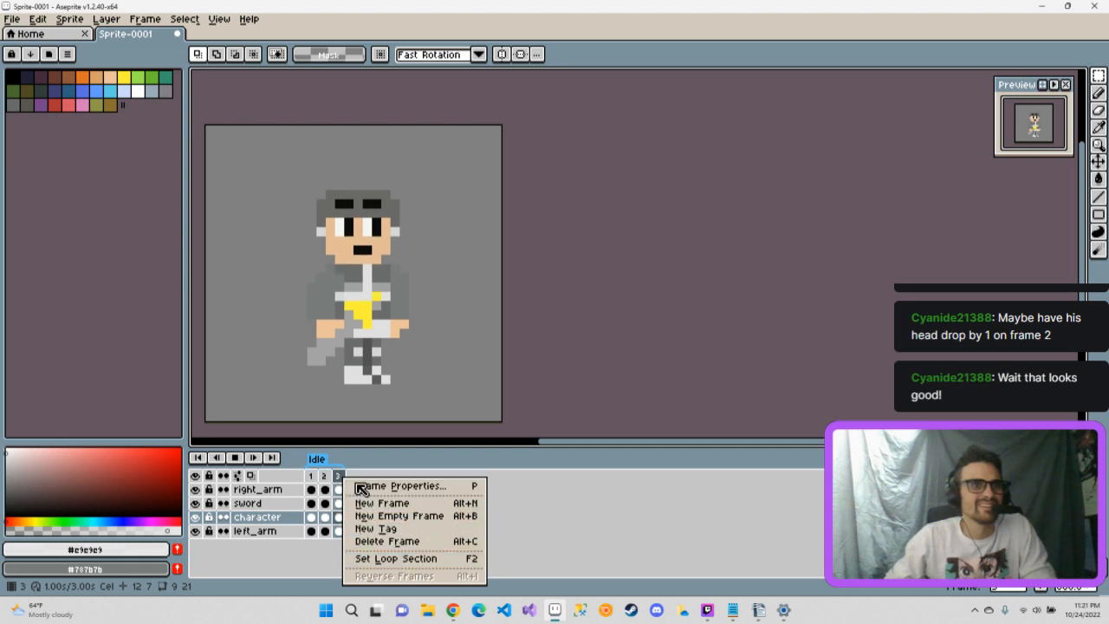
pyautogui.click(317, 464)
pyautogui.rightClick(319, 460)
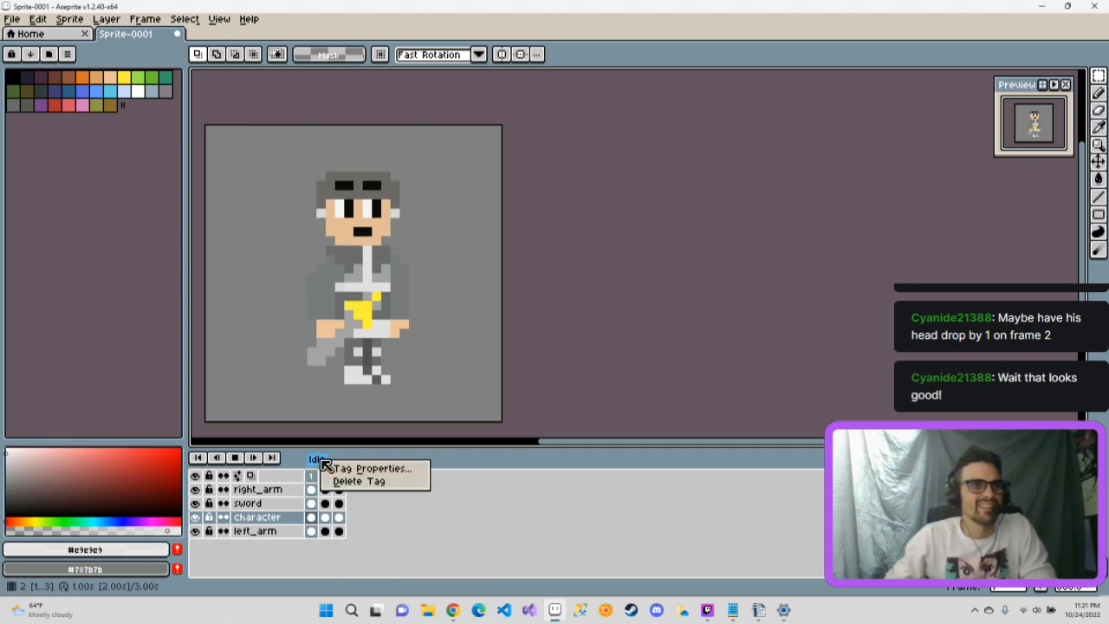
pyautogui.click(318, 461)
pyautogui.rightClick(314, 462)
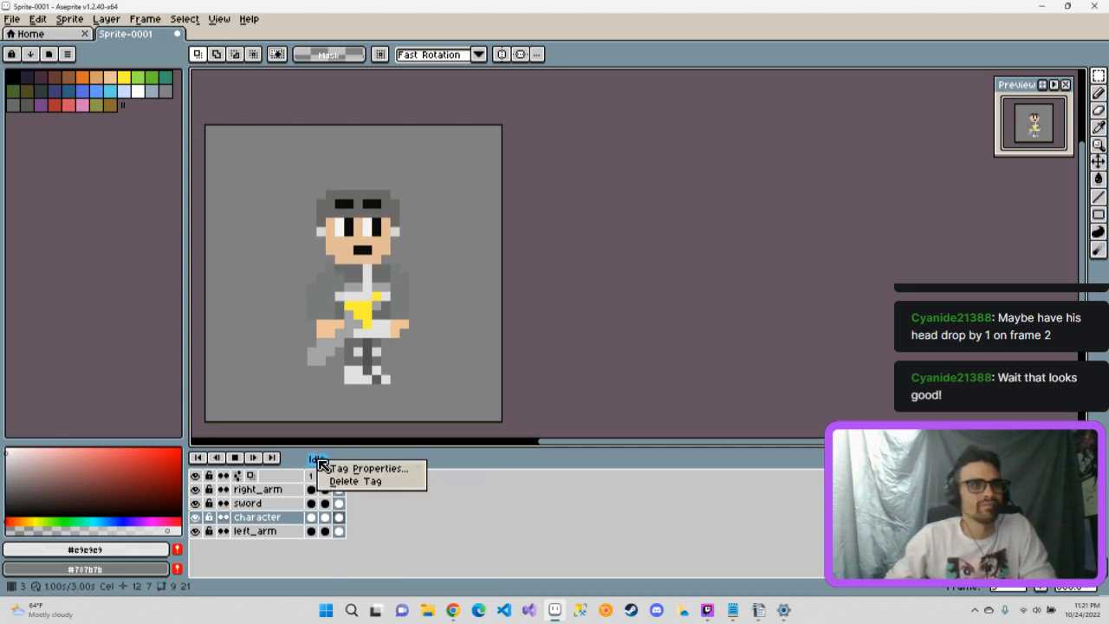
pyautogui.click(313, 463)
pyautogui.rightClick(314, 462)
pyautogui.click(366, 468)
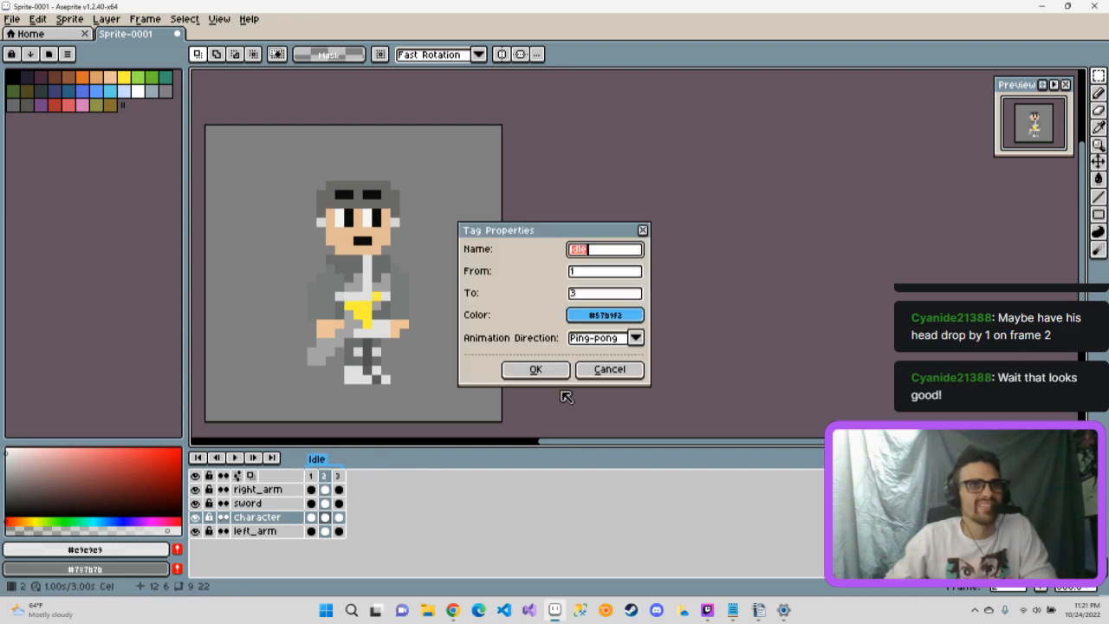
pyautogui.click(635, 338)
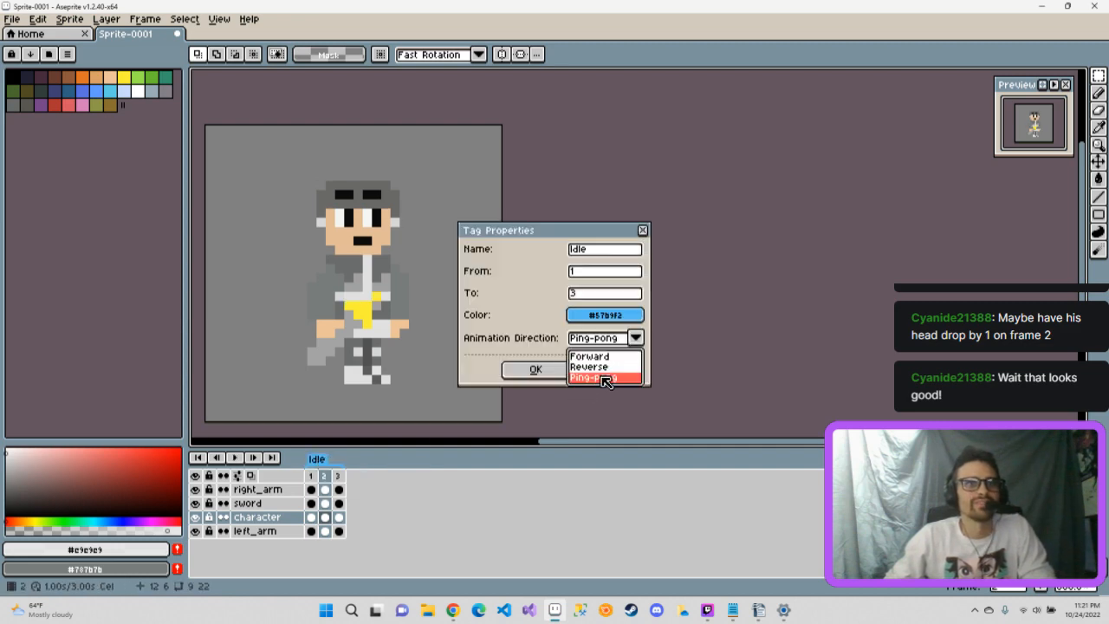
pyautogui.click(605, 378)
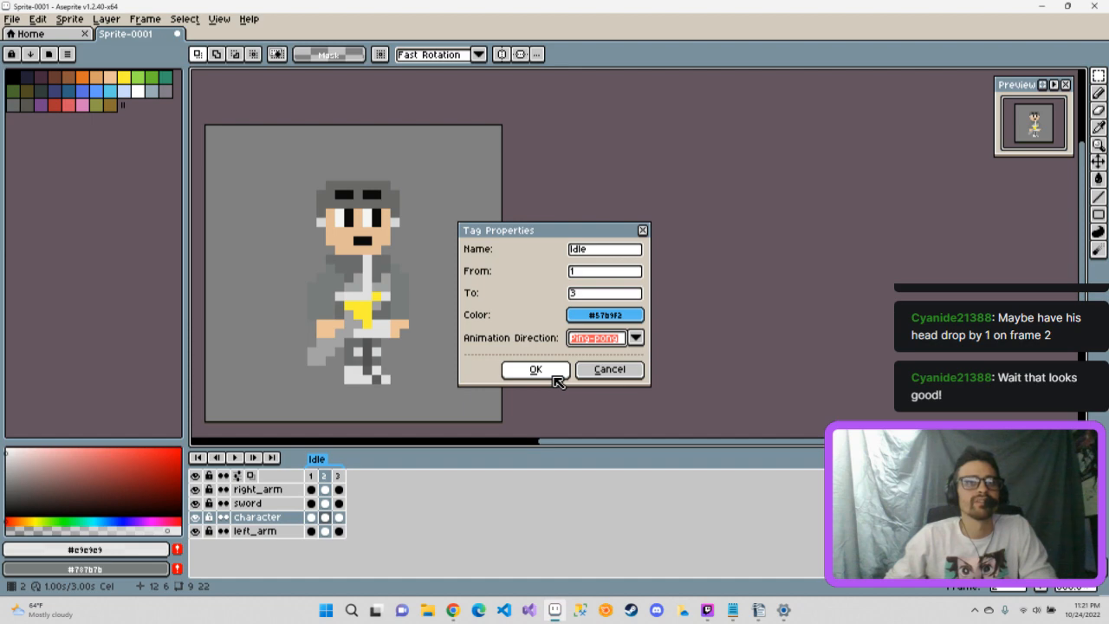
pyautogui.click(551, 374)
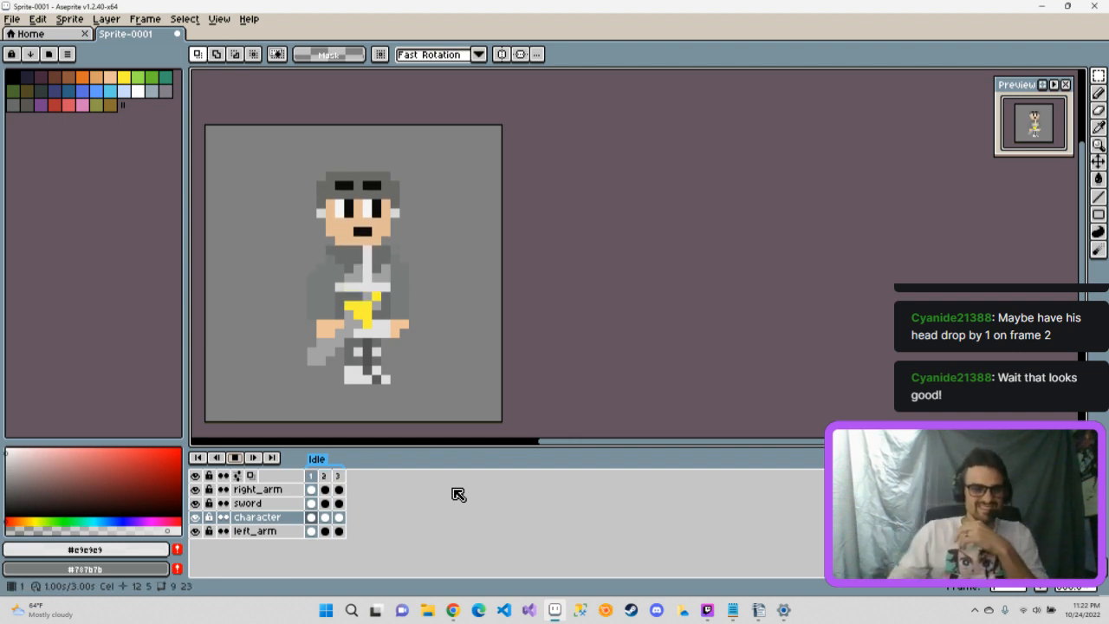
# Step: Stop the playback and check frame 1's duration in its frame properties, leaving them without changes
pyautogui.press('Return')
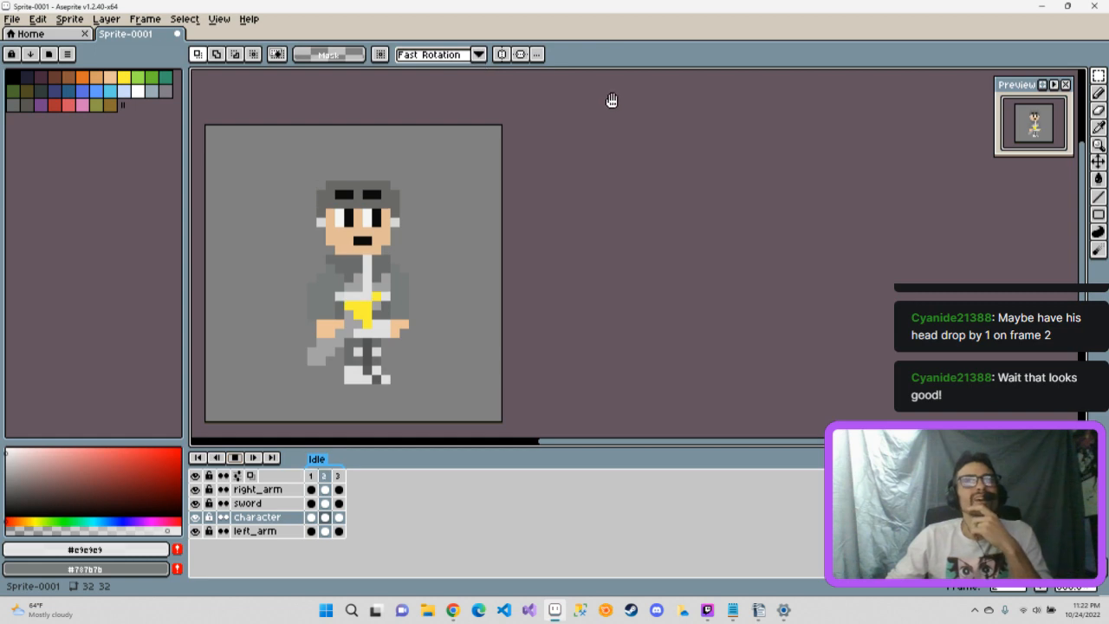
pyautogui.click(324, 469)
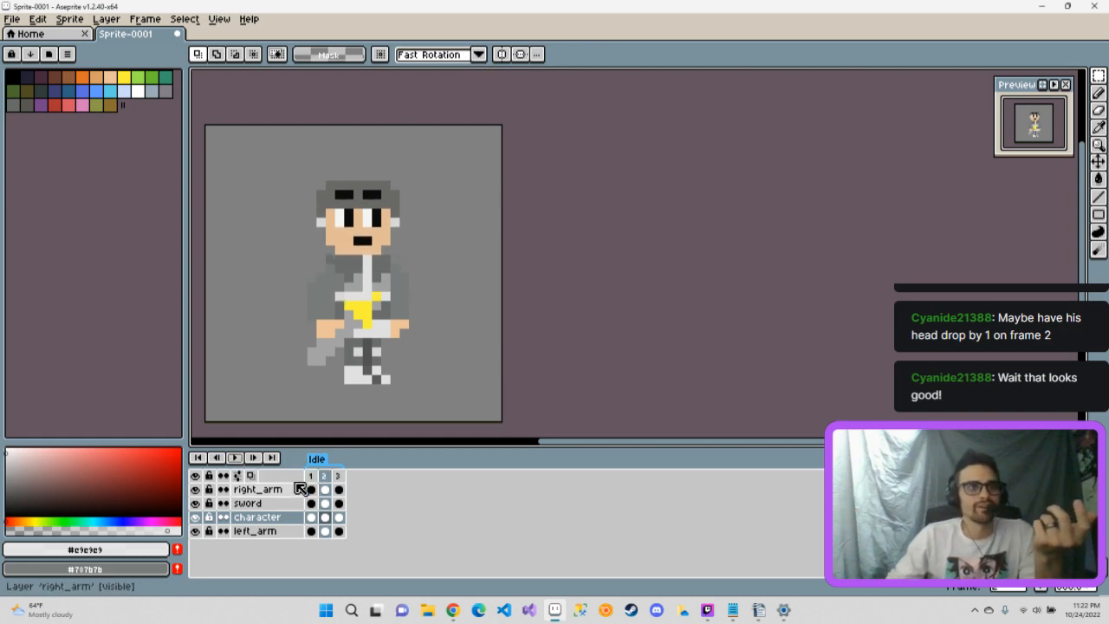
pyautogui.click(264, 532)
pyautogui.rightClick(311, 475)
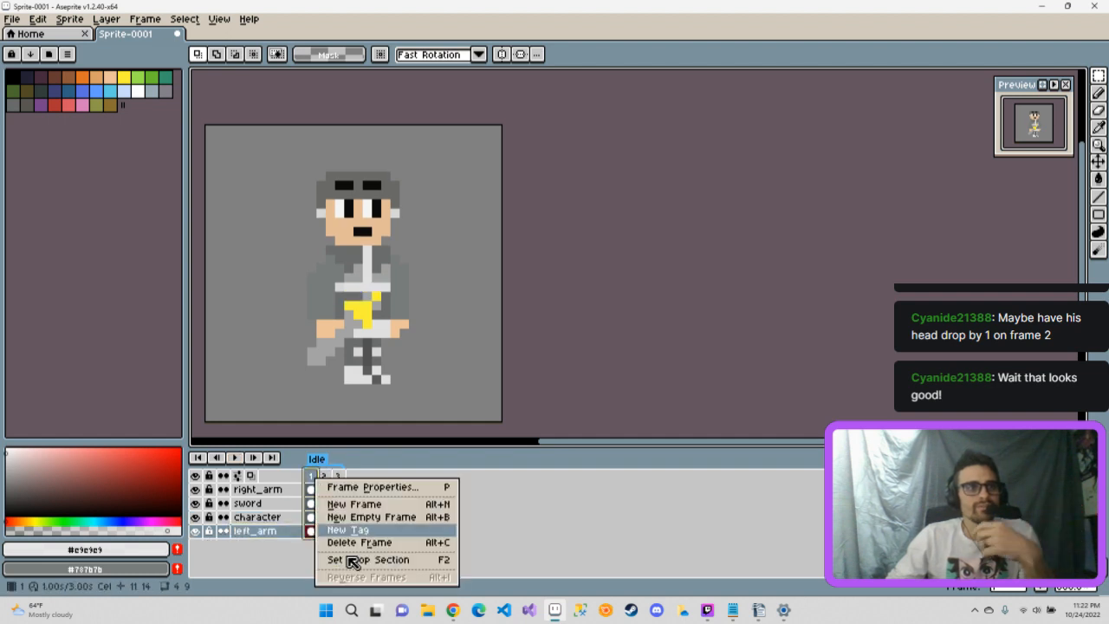
pyautogui.click(371, 487)
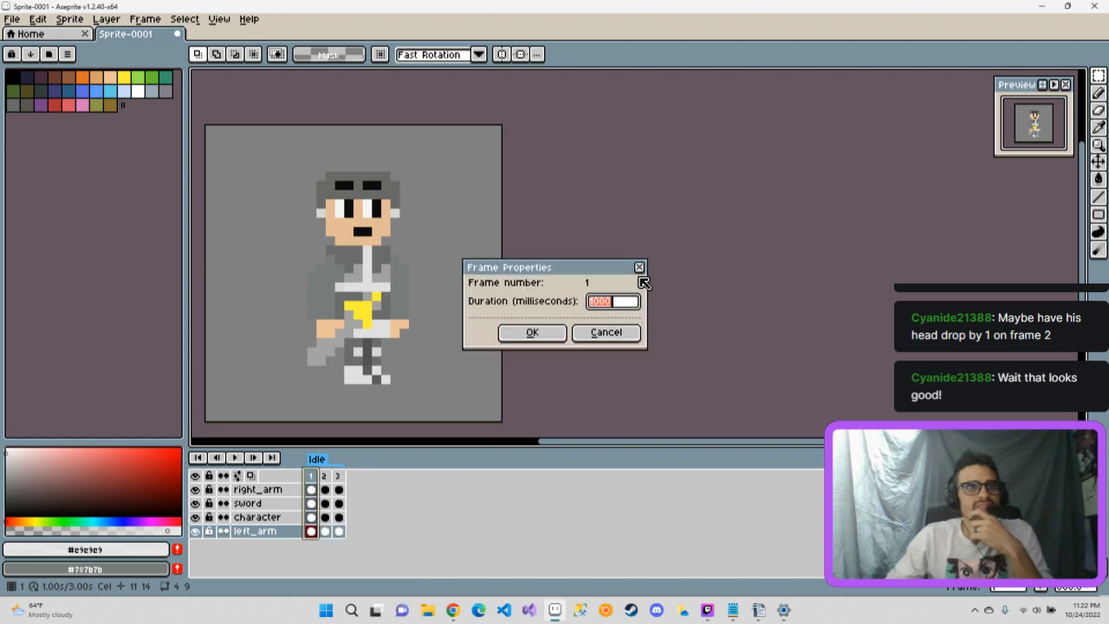
pyautogui.click(604, 334)
# Step: Step repeatedly through frames 1, 2 and 3 to compare how far the head and body drop between them
pyautogui.click(326, 475)
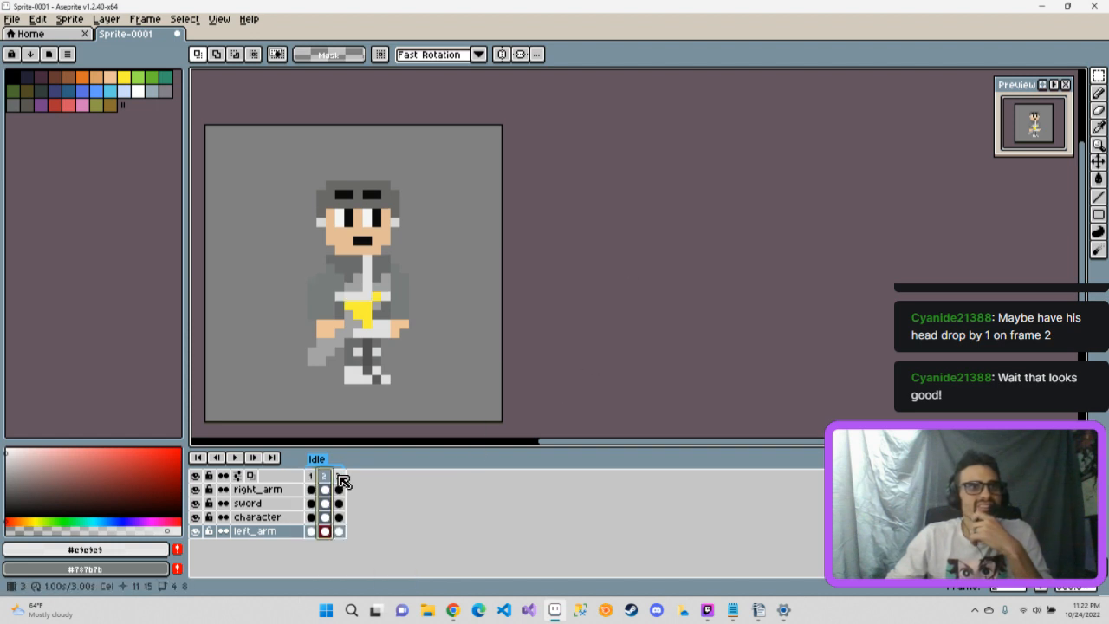
pyautogui.click(338, 476)
pyautogui.click(325, 475)
pyautogui.click(312, 476)
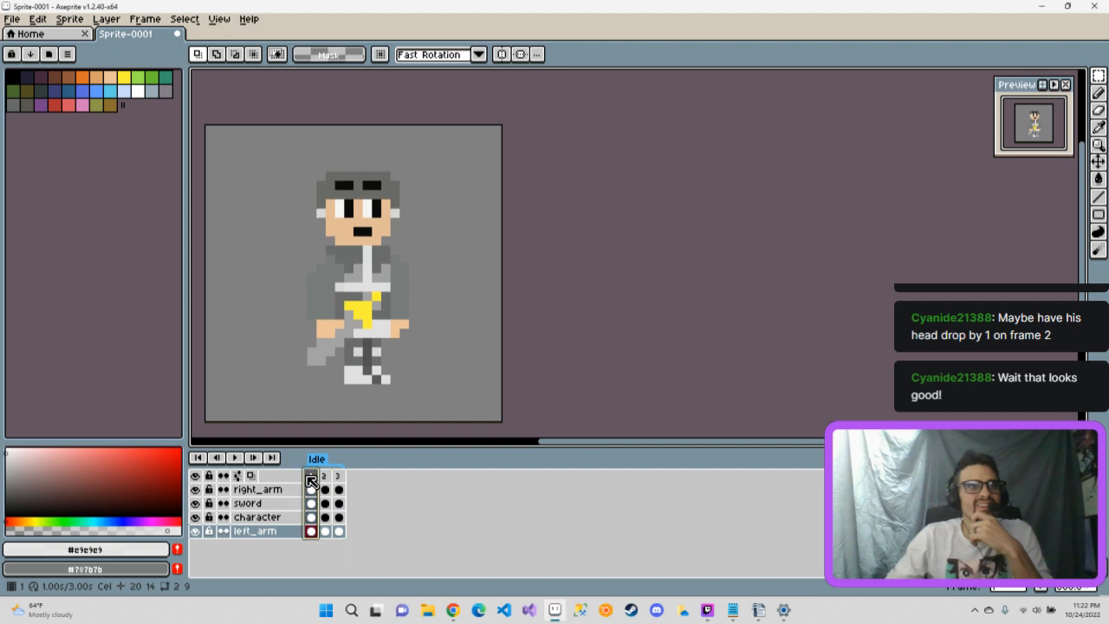
pyautogui.click(323, 476)
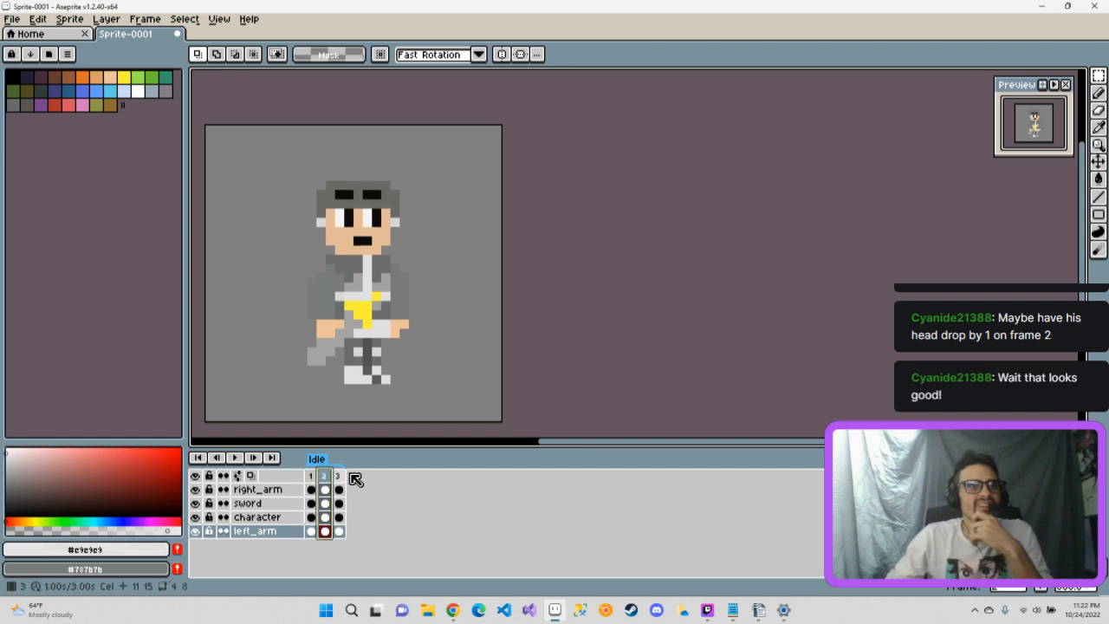
pyautogui.click(337, 476)
pyautogui.click(312, 476)
pyautogui.click(324, 476)
pyautogui.click(338, 476)
pyautogui.click(325, 476)
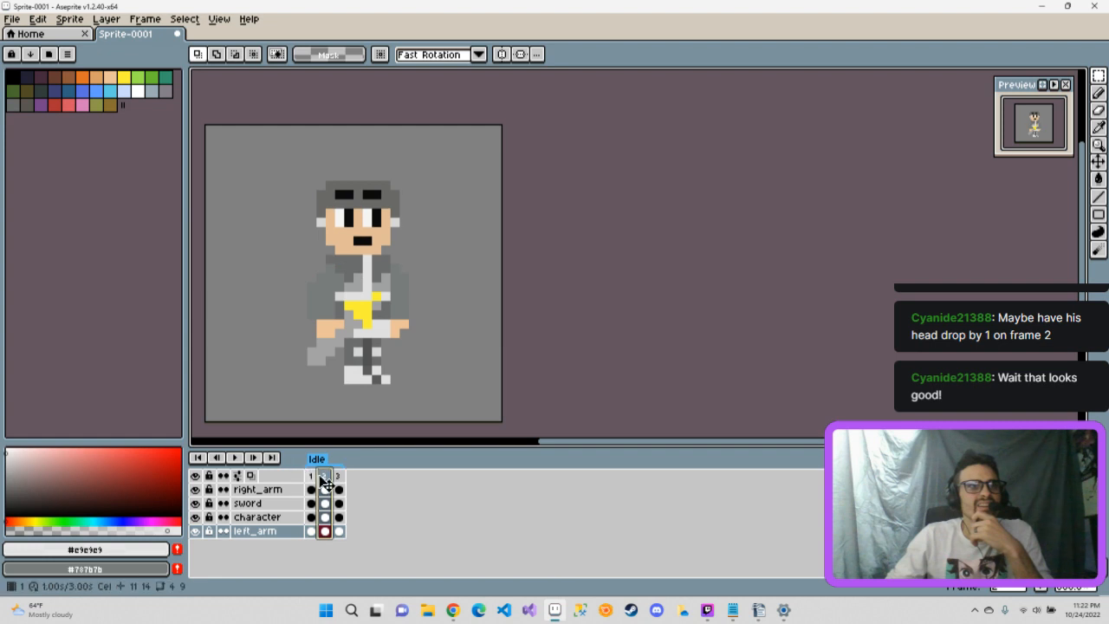
pyautogui.click(314, 476)
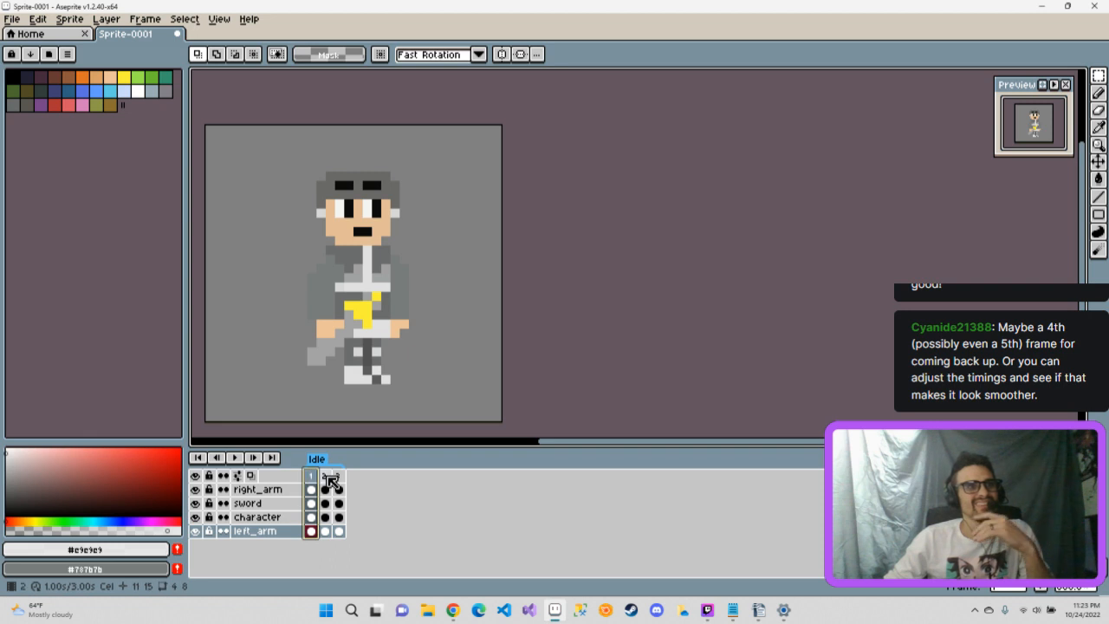
# Step: Play the Idle animation again to examine the movement with the lowered head in frame 3
pyautogui.click(243, 462)
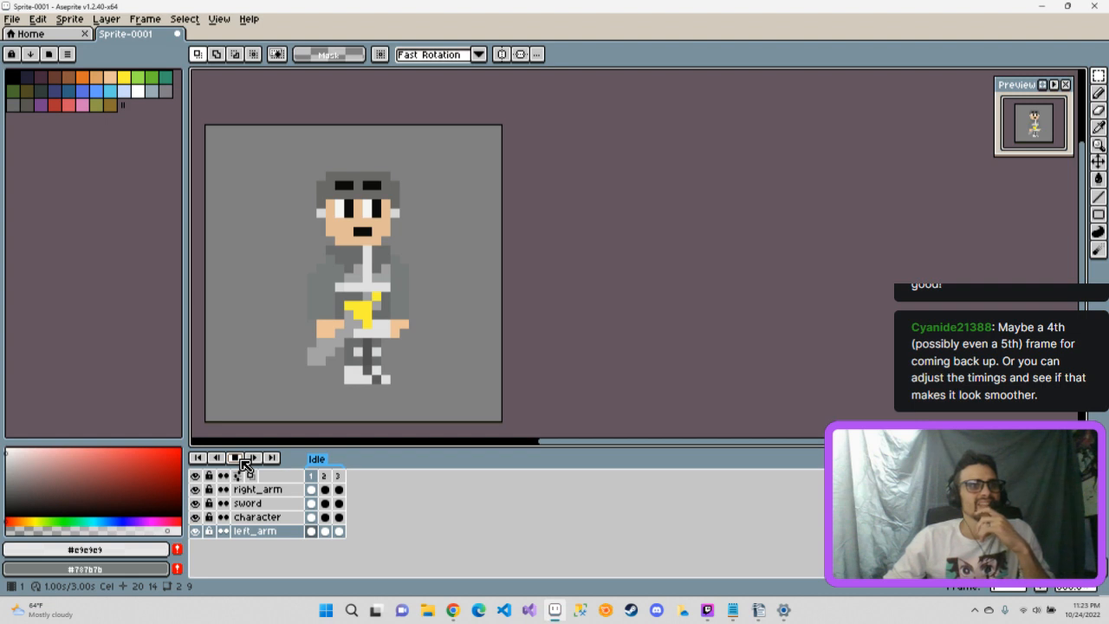
pyautogui.rightClick(320, 466)
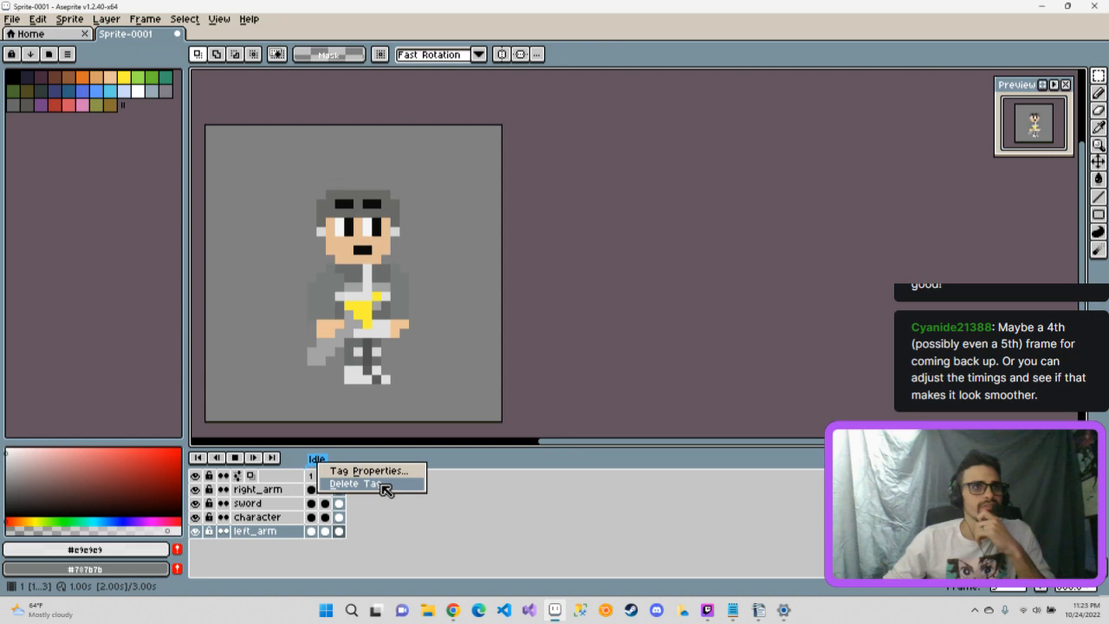
pyautogui.click(409, 518)
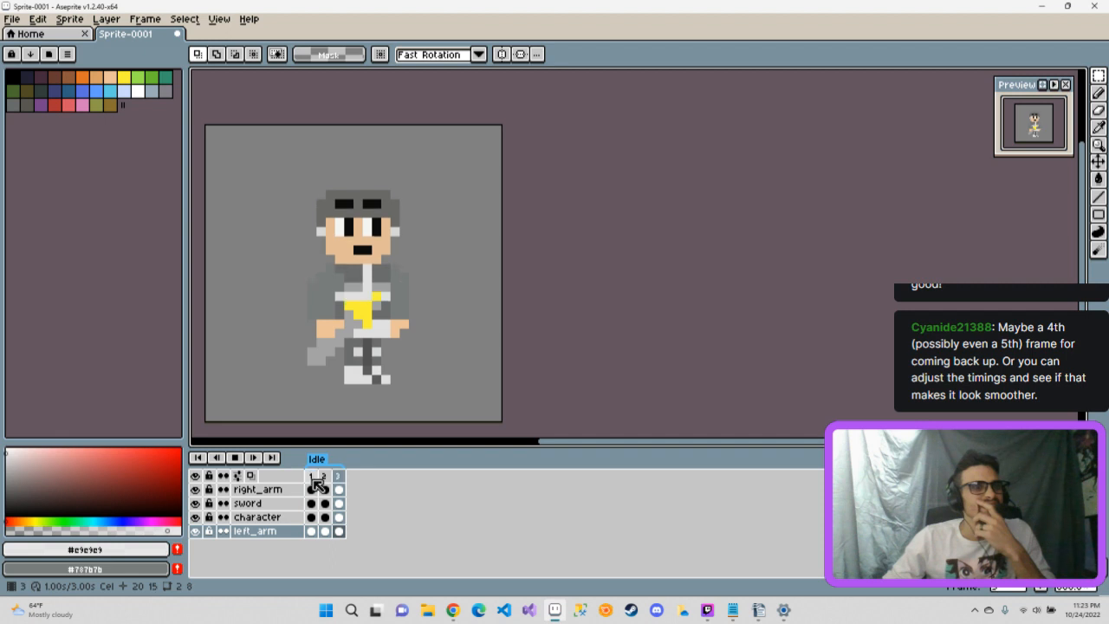
# Step: Play and stop the Idle animation across frames 1 to 3, and check frame 1's duration in its frame properties without changing it
pyautogui.moveTo(312, 477); pyautogui.dragTo(339, 477)
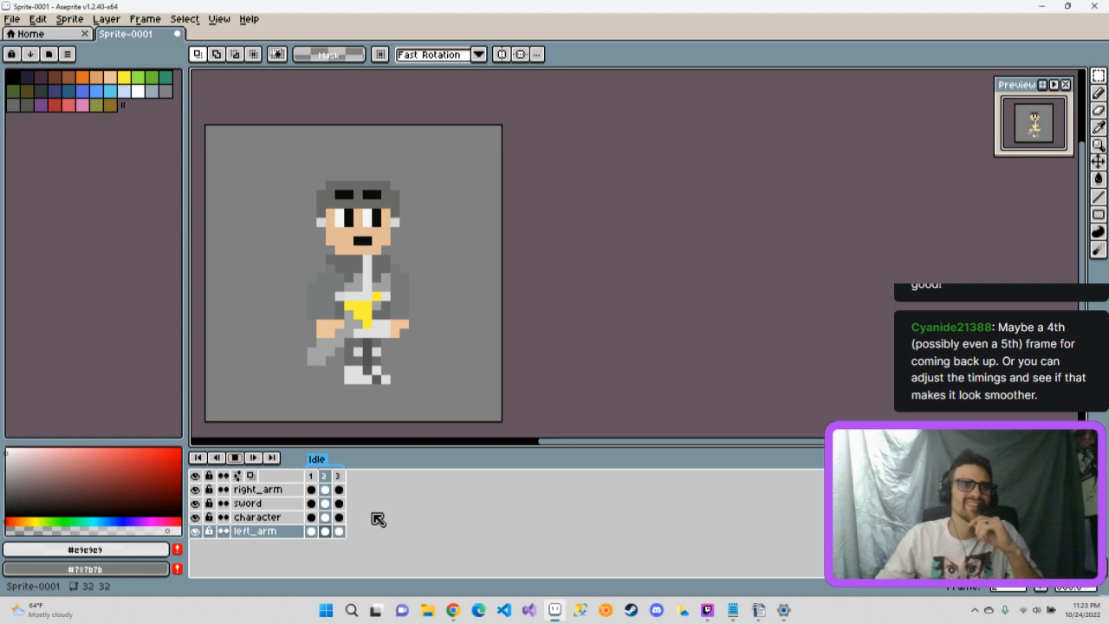
pyautogui.click(235, 457)
pyautogui.moveTo(311, 476); pyautogui.dragTo(336, 489)
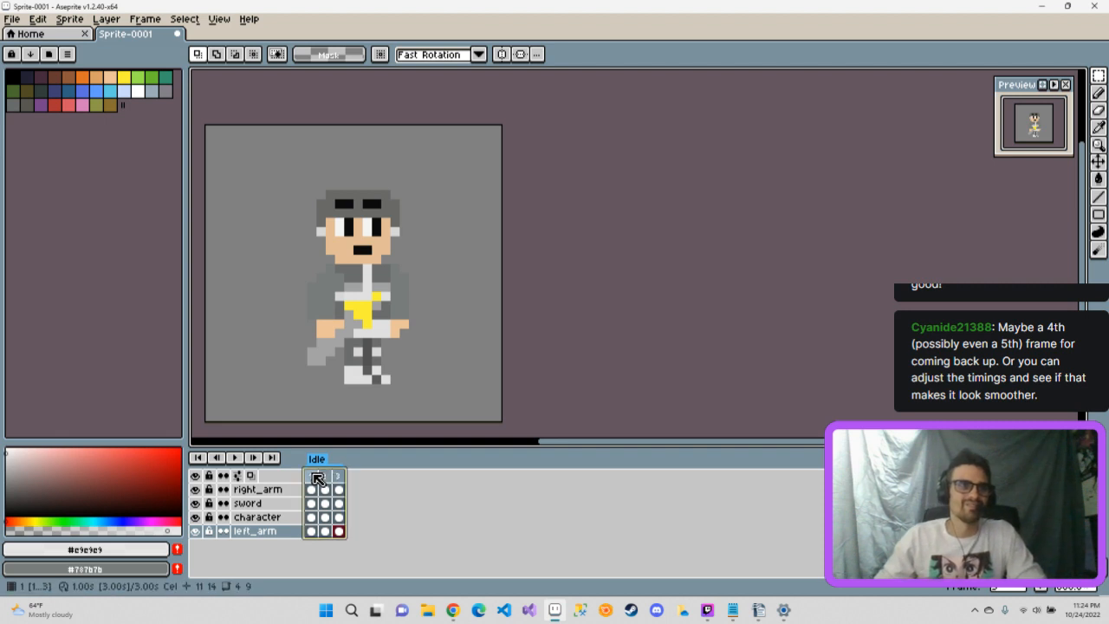
pyautogui.moveTo(312, 475); pyautogui.dragTo(335, 499)
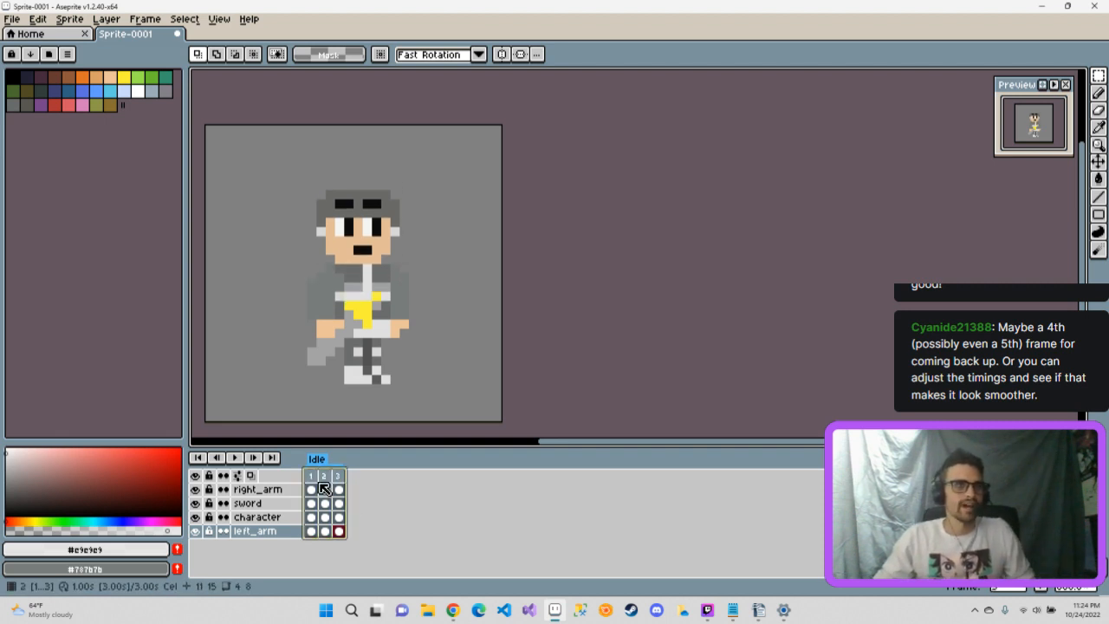
pyautogui.doubleClick(310, 475)
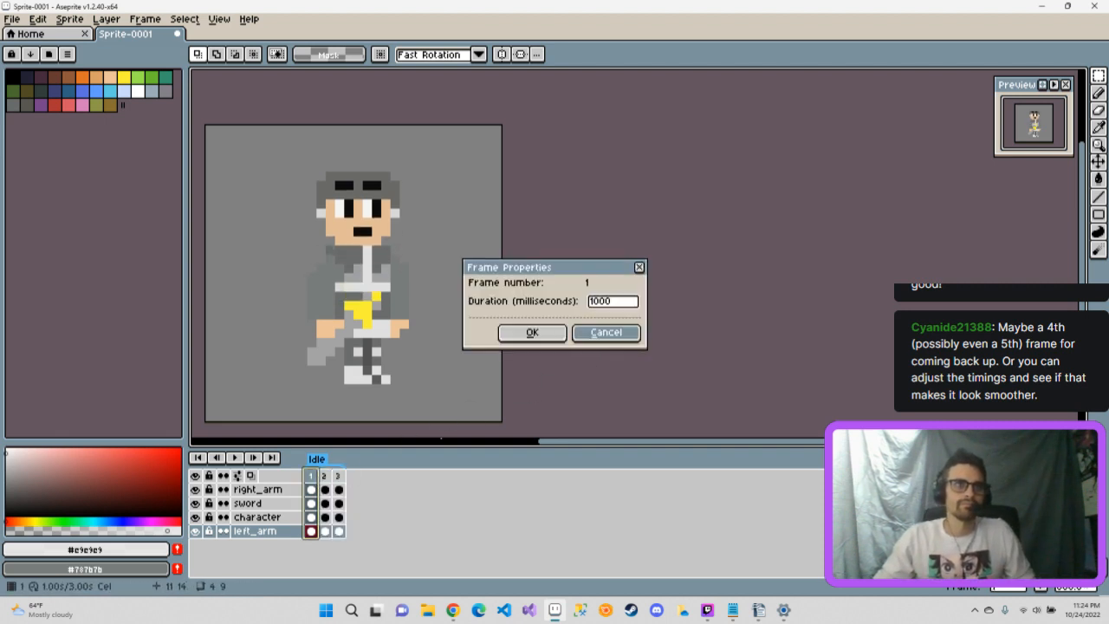
# Step: Copy frames 1 and 2 and paste them at frame 1 to extend the timeline to five frames
pyautogui.moveTo(307, 477); pyautogui.dragTo(322, 477)
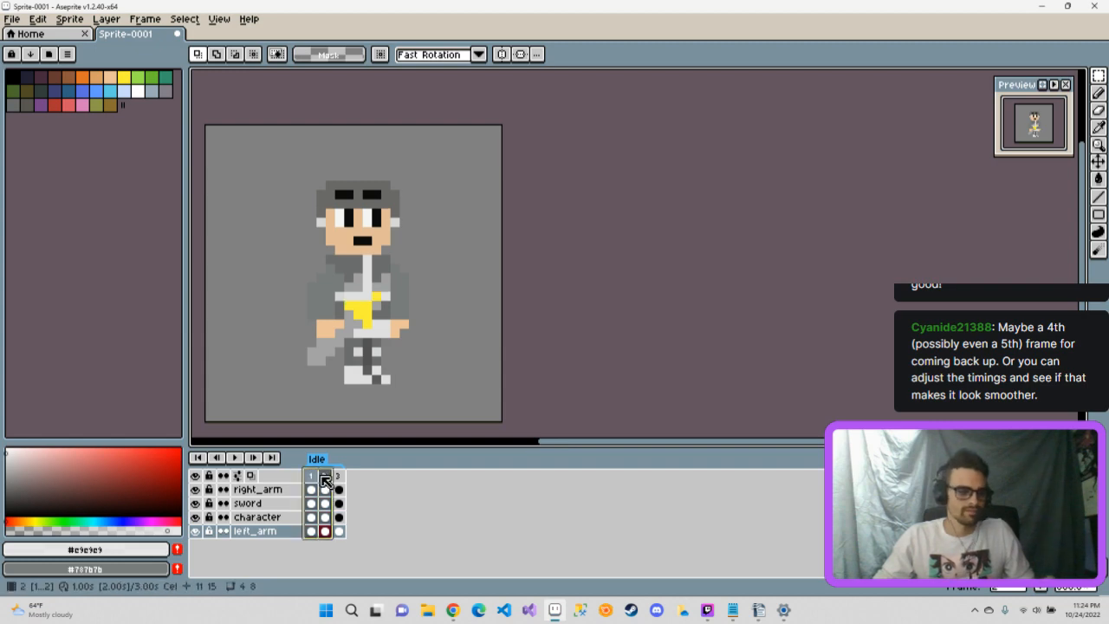
pyautogui.hotkey('ctrl', 'c')
pyautogui.press('Left')
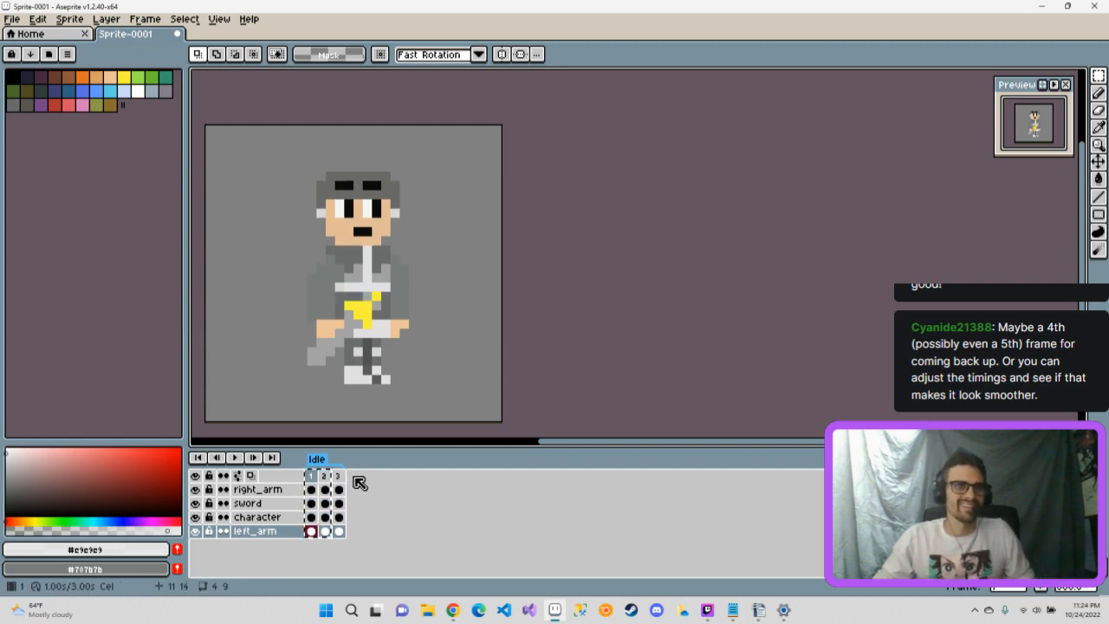
pyautogui.hotkey('ctrl', 'v')
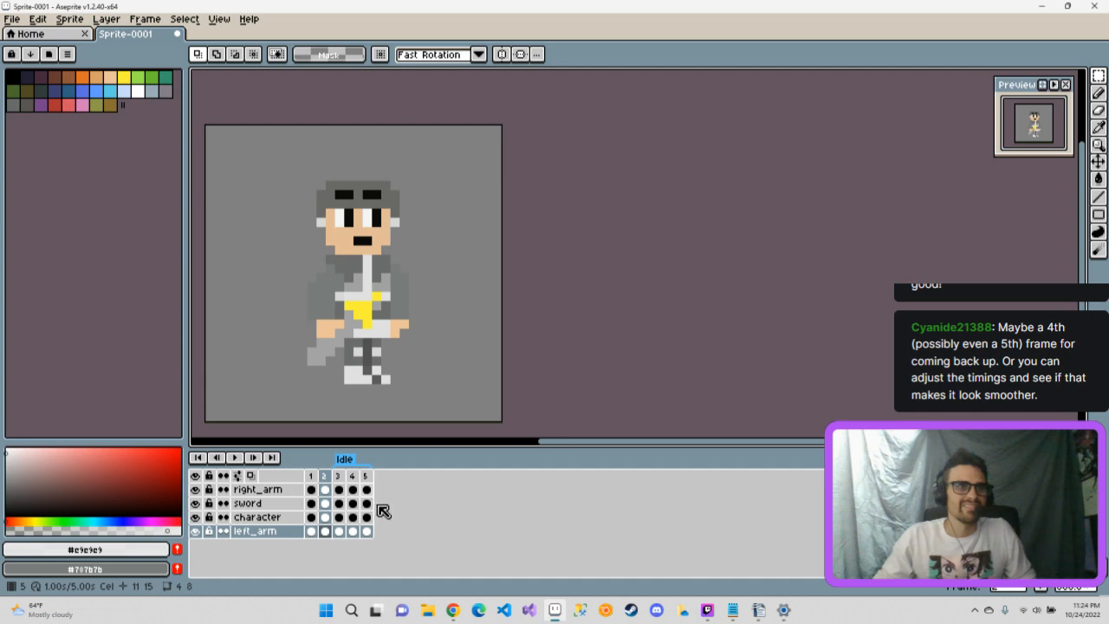
# Step: Review the poses in frames 1 to 5 and move the lowest-pose frame 5 ahead of frame 3
pyautogui.click(312, 476)
pyautogui.click(324, 477)
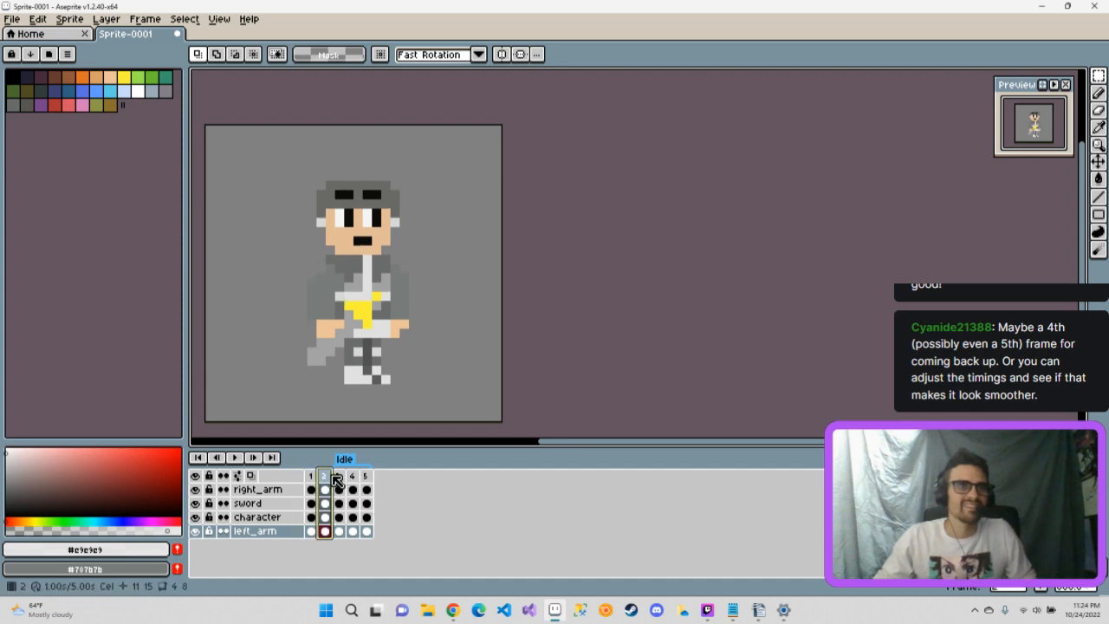
pyautogui.click(337, 477)
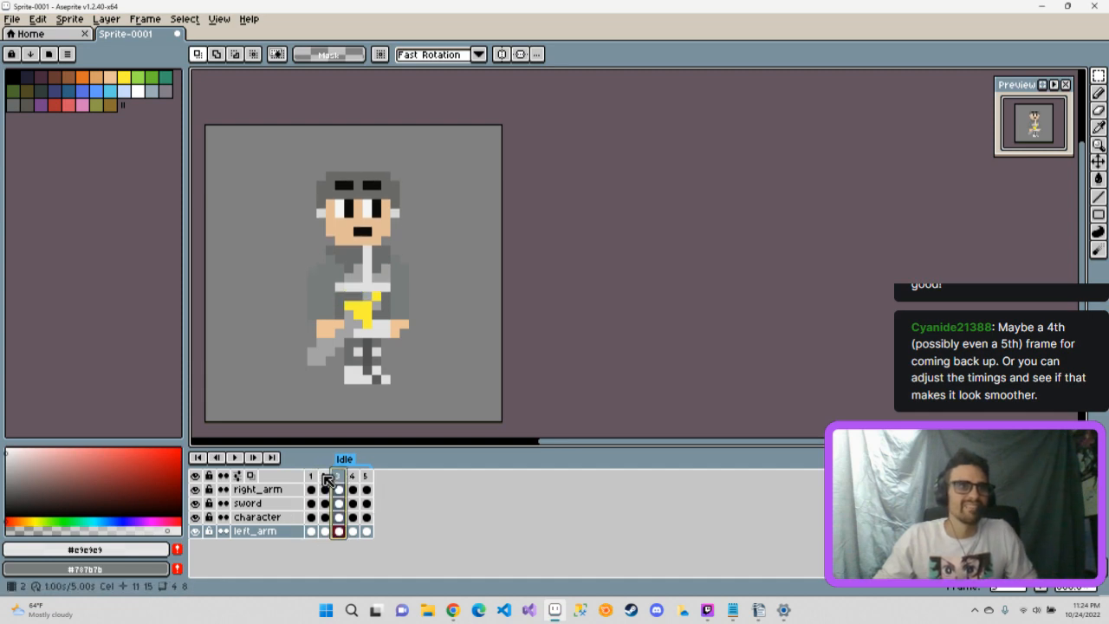
pyautogui.click(324, 477)
pyautogui.click(314, 477)
pyautogui.click(325, 476)
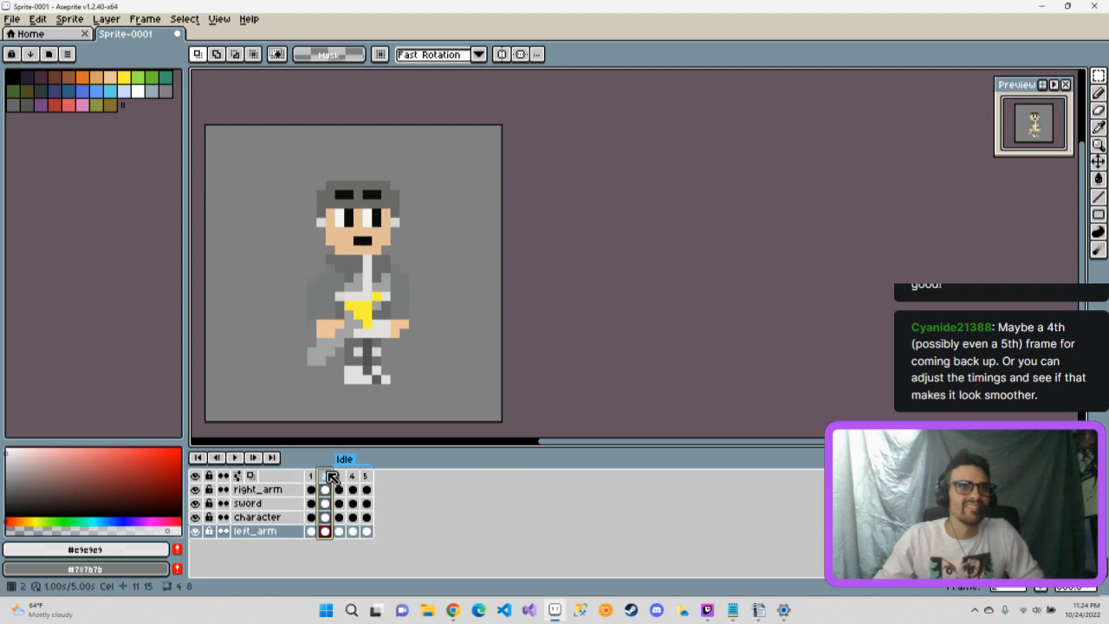
pyautogui.click(339, 477)
pyautogui.click(352, 477)
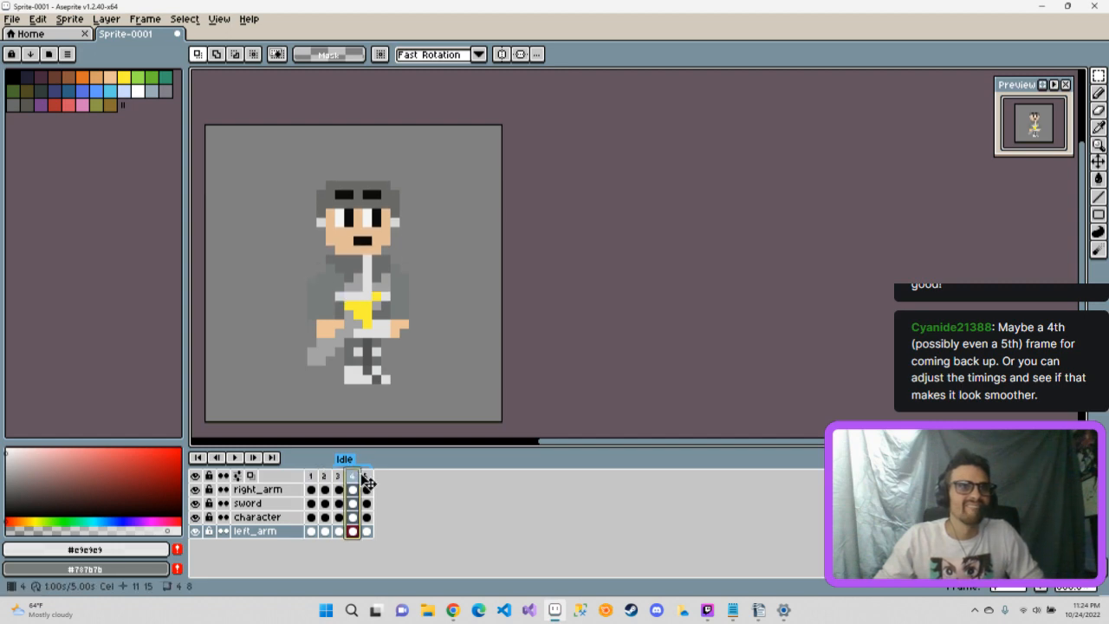
pyautogui.click(366, 477)
pyautogui.click(371, 479)
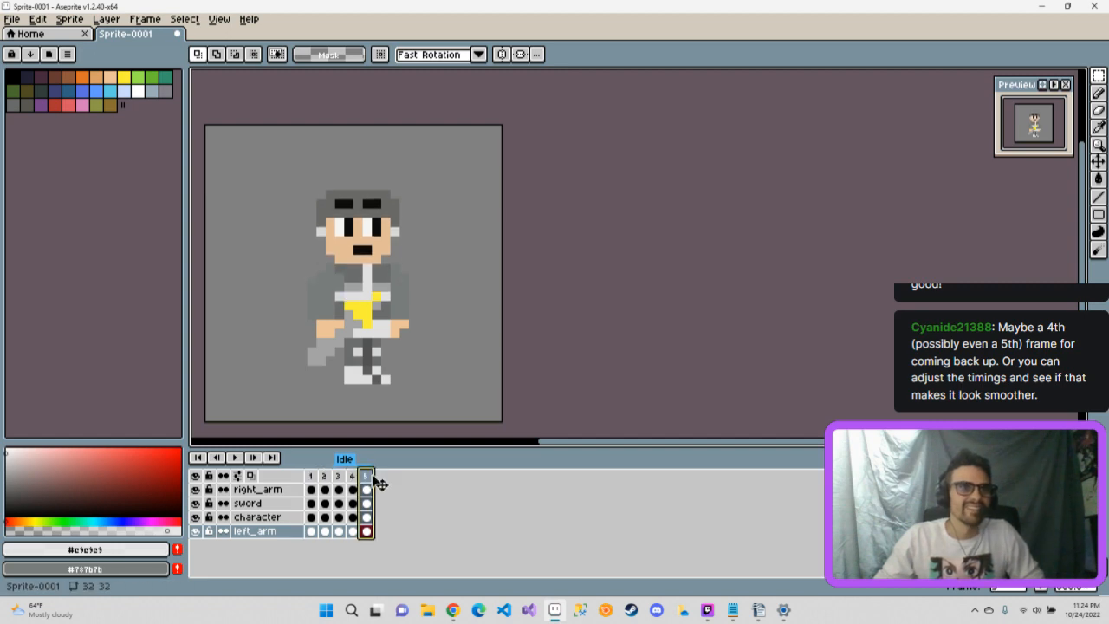
pyautogui.moveTo(369, 483); pyautogui.dragTo(337, 477)
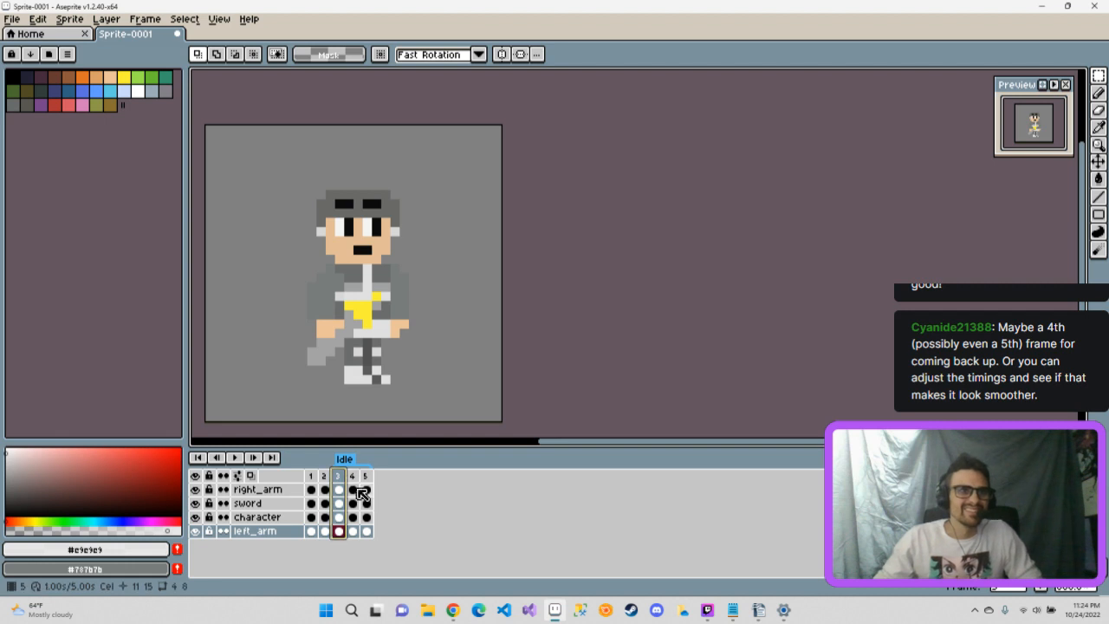
# Step: Compare frames 3, 4 and 5, and move the half-lowered frame 5 ahead of frame 4
pyautogui.click(352, 477)
pyautogui.click(366, 476)
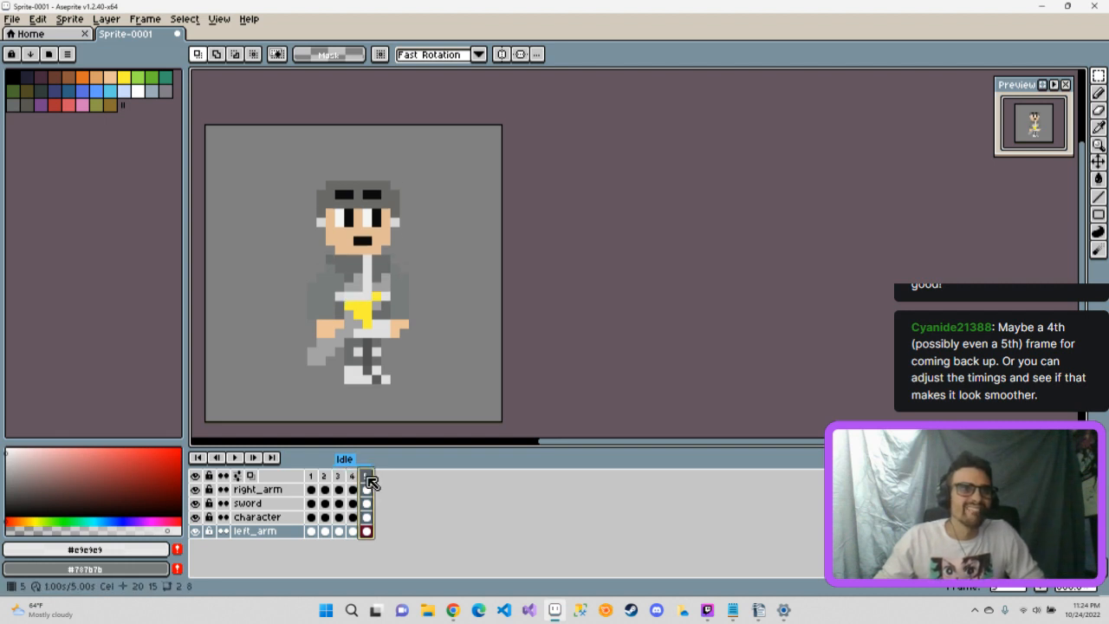
pyautogui.click(352, 476)
pyautogui.click(338, 476)
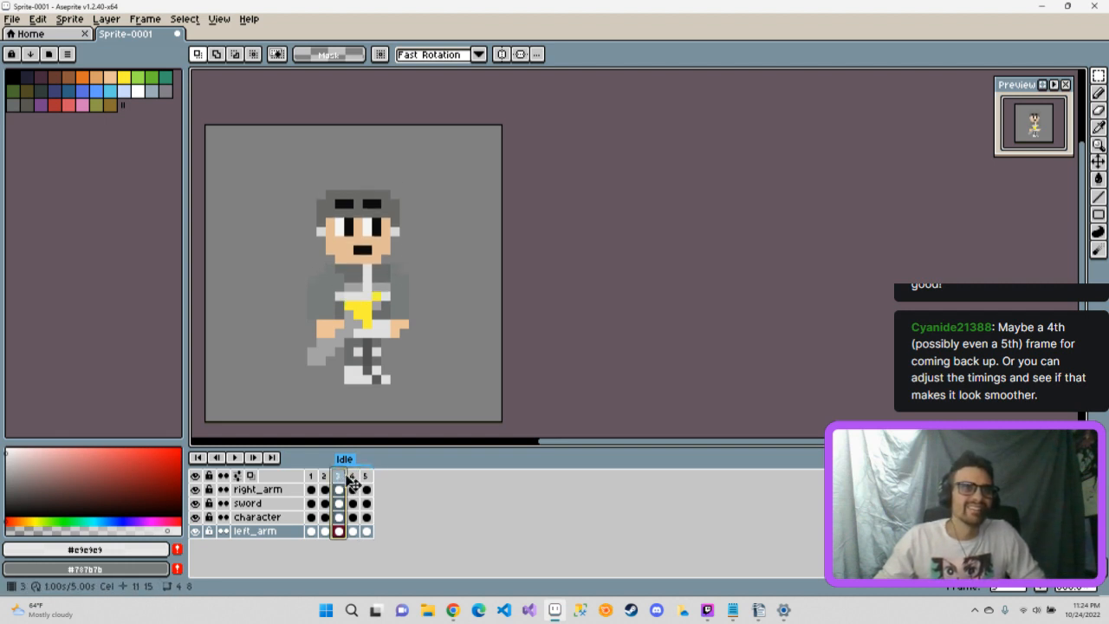
pyautogui.click(352, 476)
pyautogui.click(367, 477)
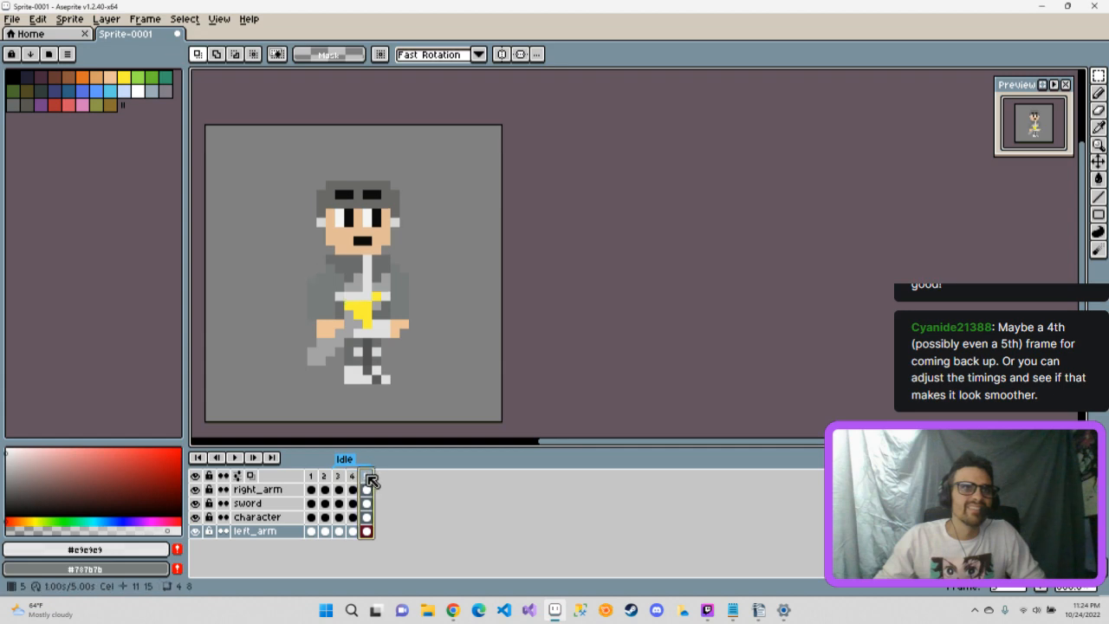
pyautogui.moveTo(372, 481); pyautogui.dragTo(351, 476)
# Step: Check the new order of frames 3 to 5 and play the animation from frame 1
pyautogui.click(339, 477)
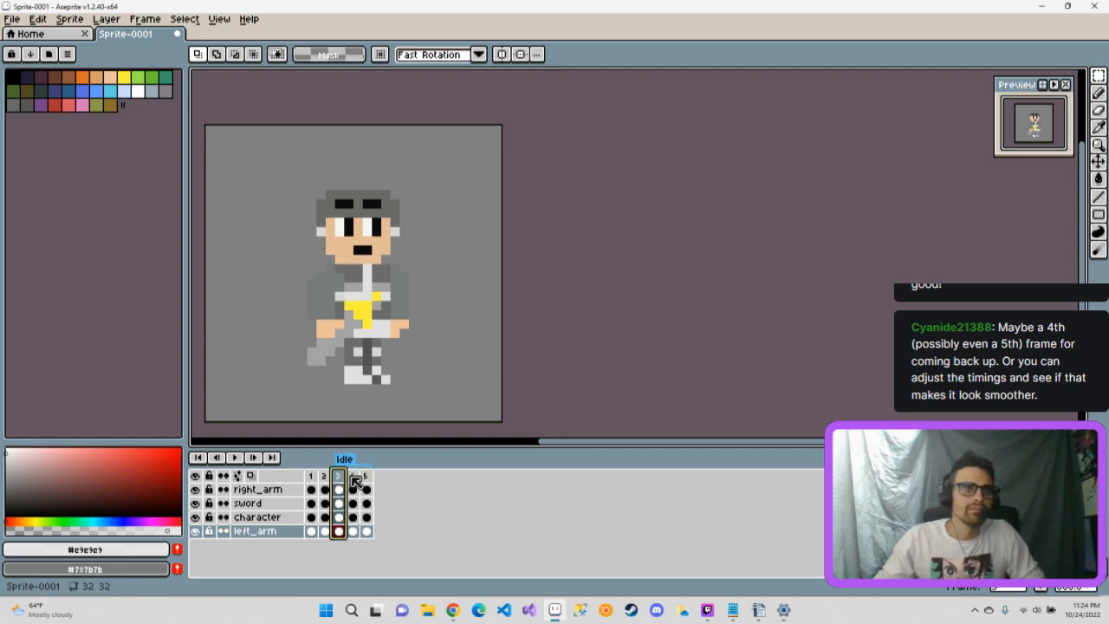
pyautogui.click(354, 477)
pyautogui.click(365, 476)
pyautogui.click(311, 475)
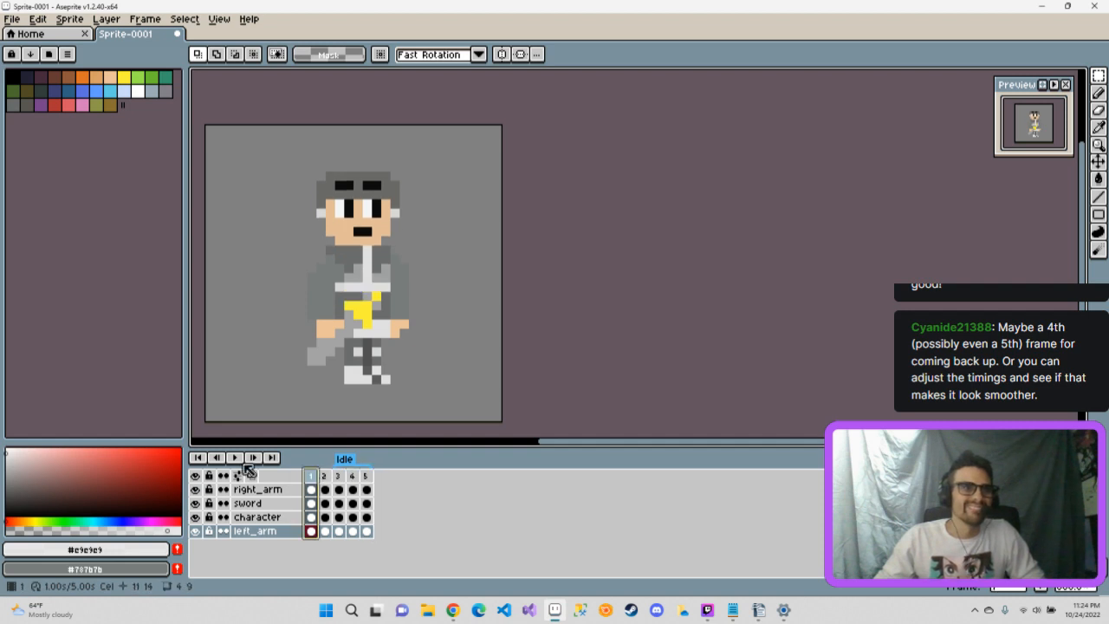
pyautogui.click(238, 461)
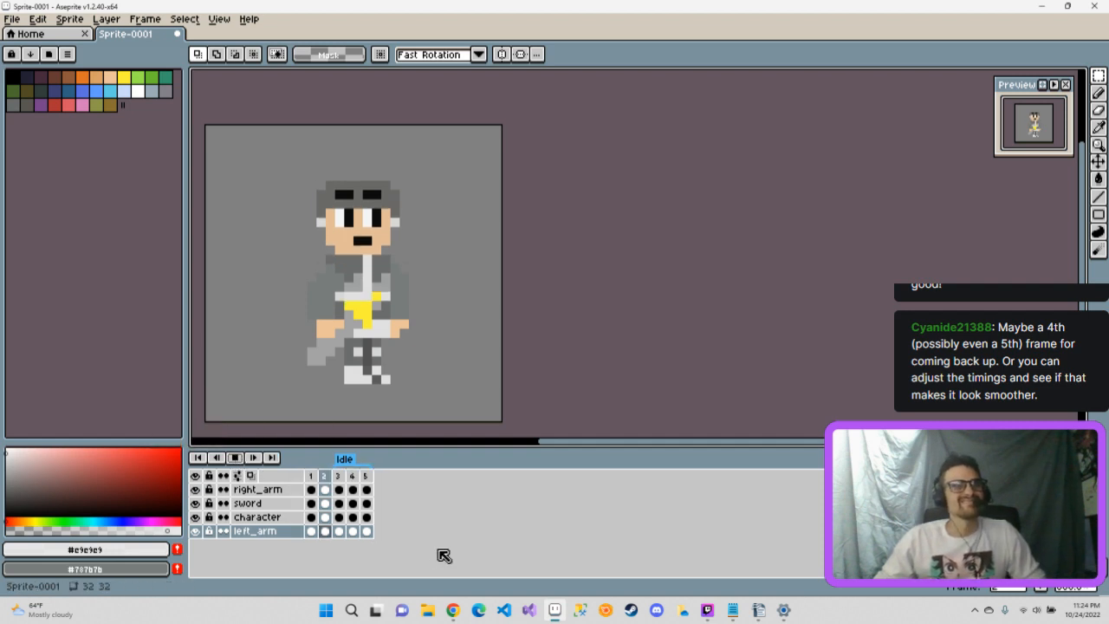
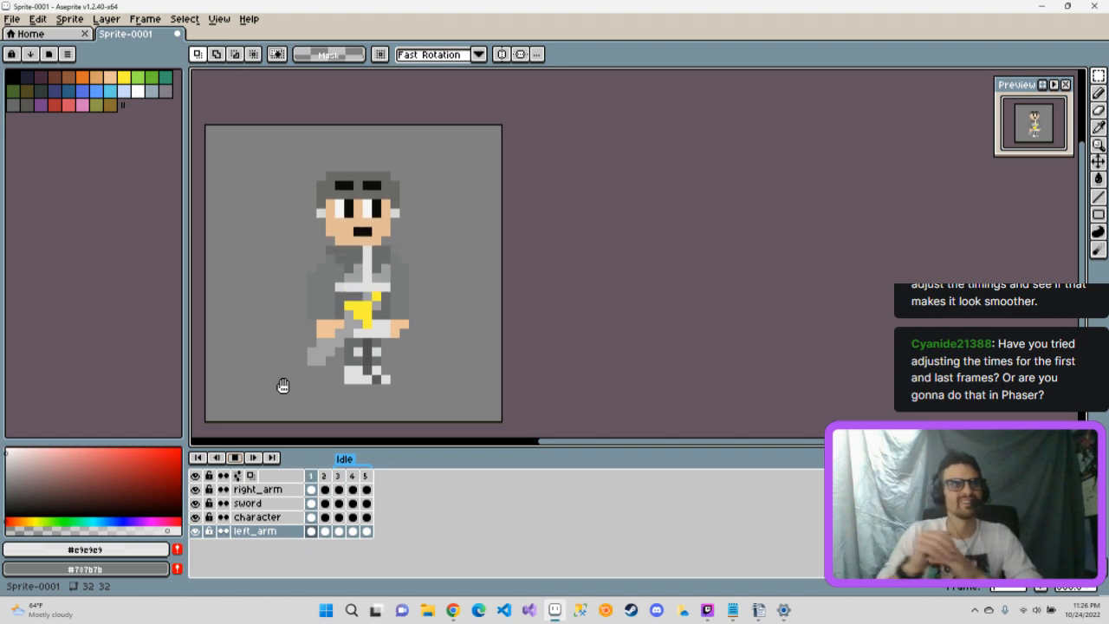
# Step: Set the Idle tag's starting frame to 1 in its tag properties, keeping frame 5 as its end
pyautogui.rightClick(346, 462)
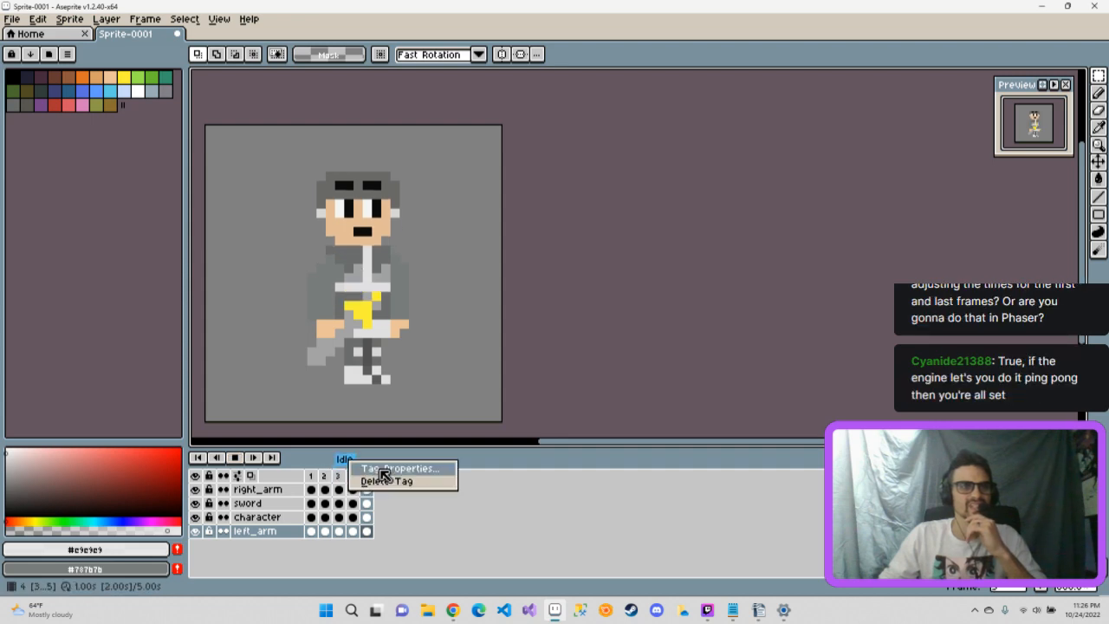
pyautogui.click(383, 470)
pyautogui.click(572, 272)
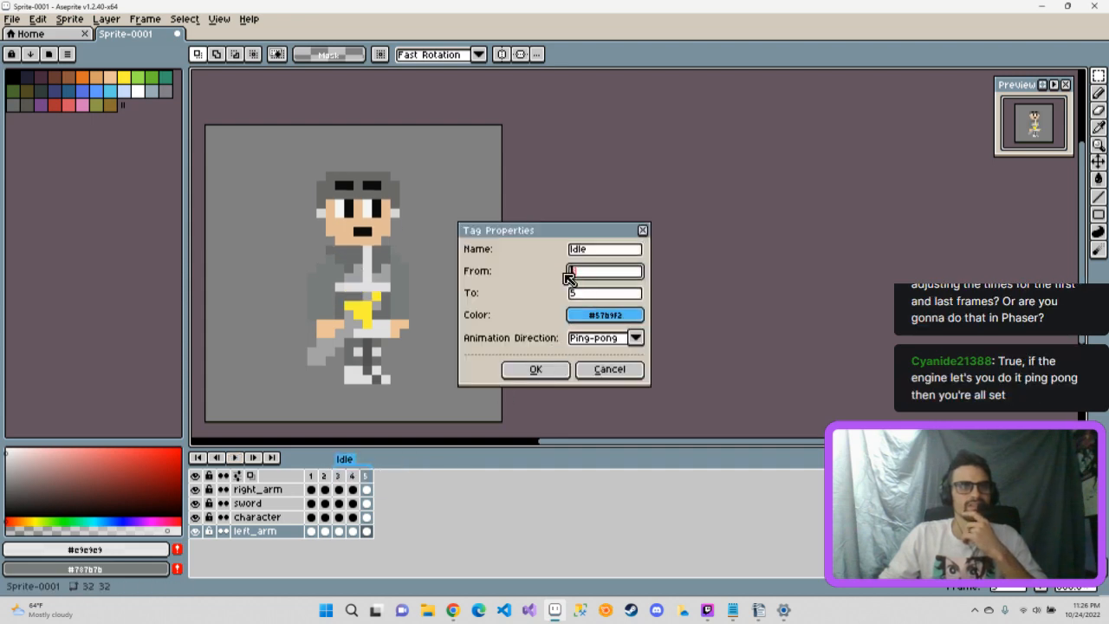
pyautogui.write('1')
pyautogui.press('Return')
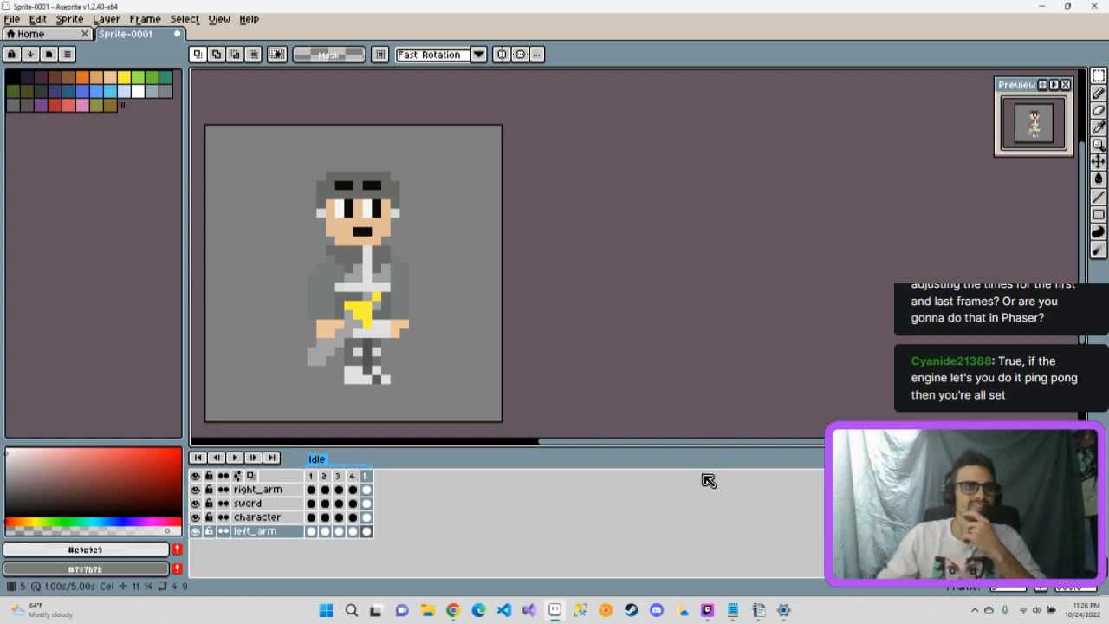
# Step: Play the Idle animation over its full frame range, stop it, and return to frame 1
pyautogui.click(234, 457)
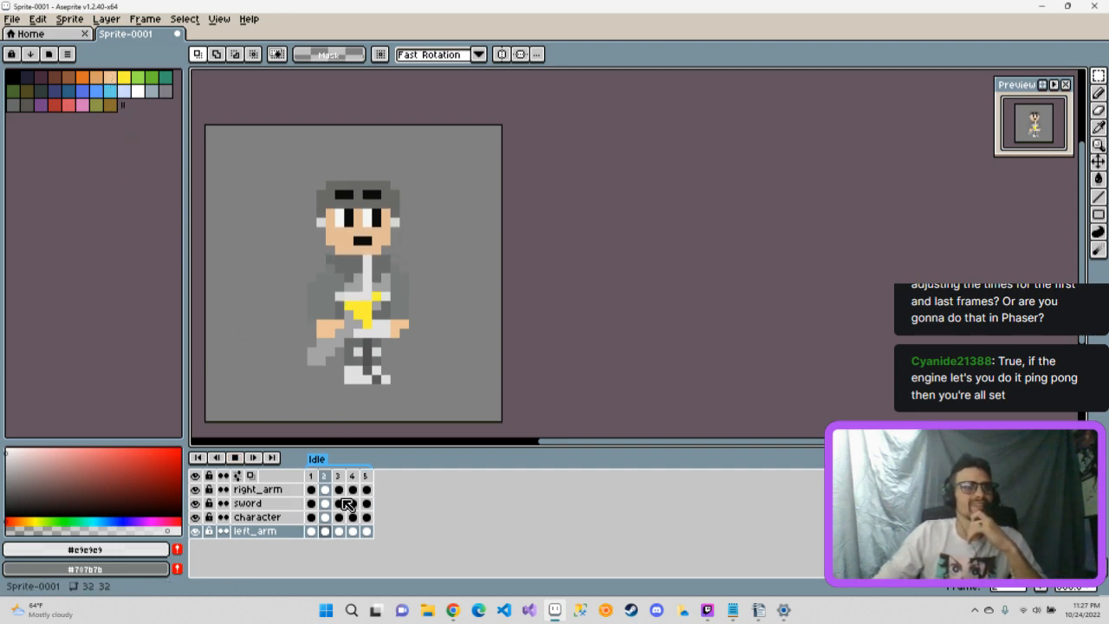
pyautogui.click(235, 457)
pyautogui.click(312, 477)
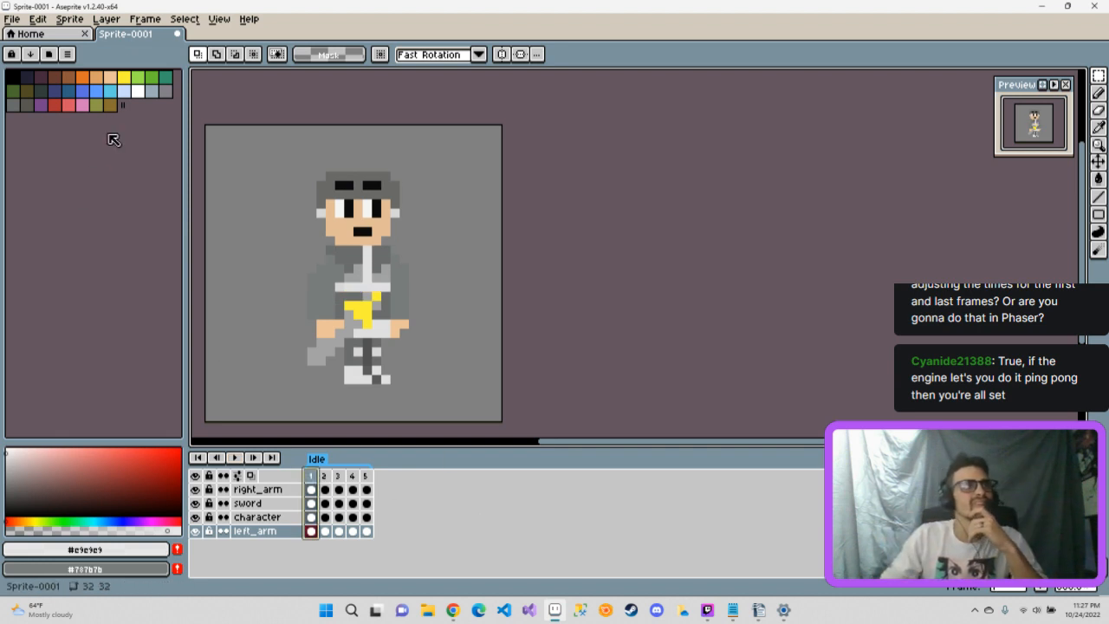
# Step: Pencil a light skin-tone pixel directly below the ear on the left side of the head in frame 1, undoing any stray mark
pyautogui.click(110, 77)
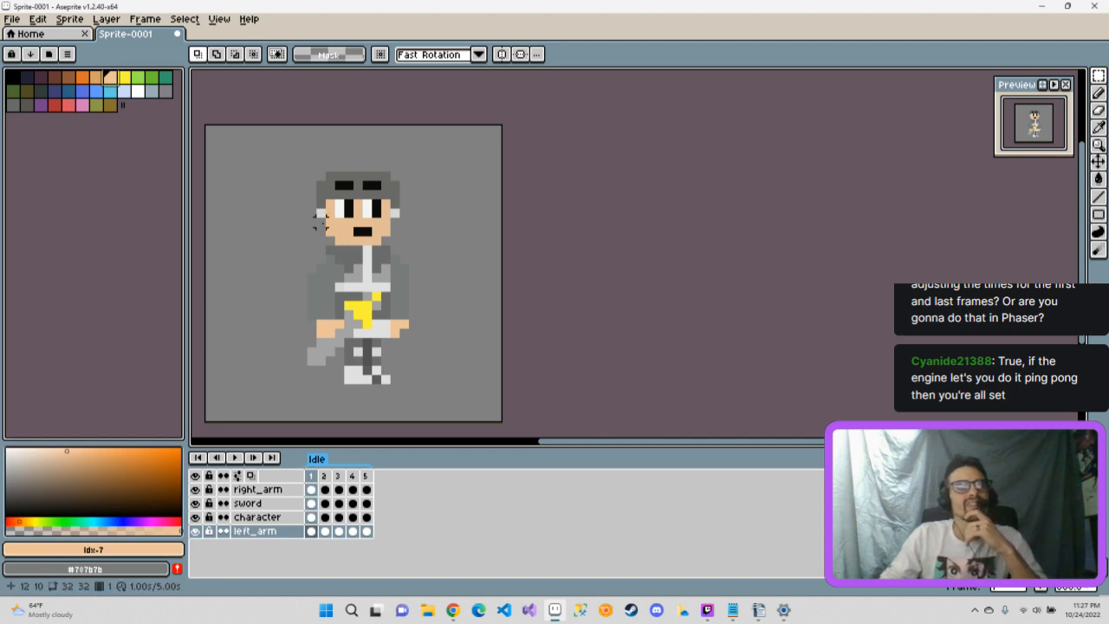
pyautogui.press('b')
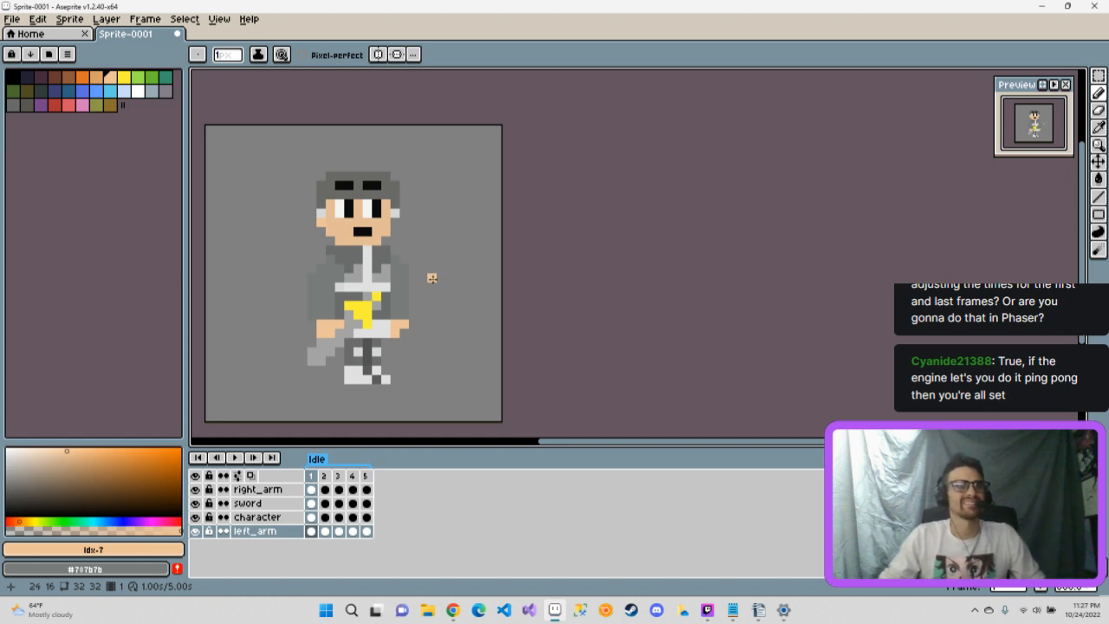
pyautogui.hotkey('ctrl', 'z')
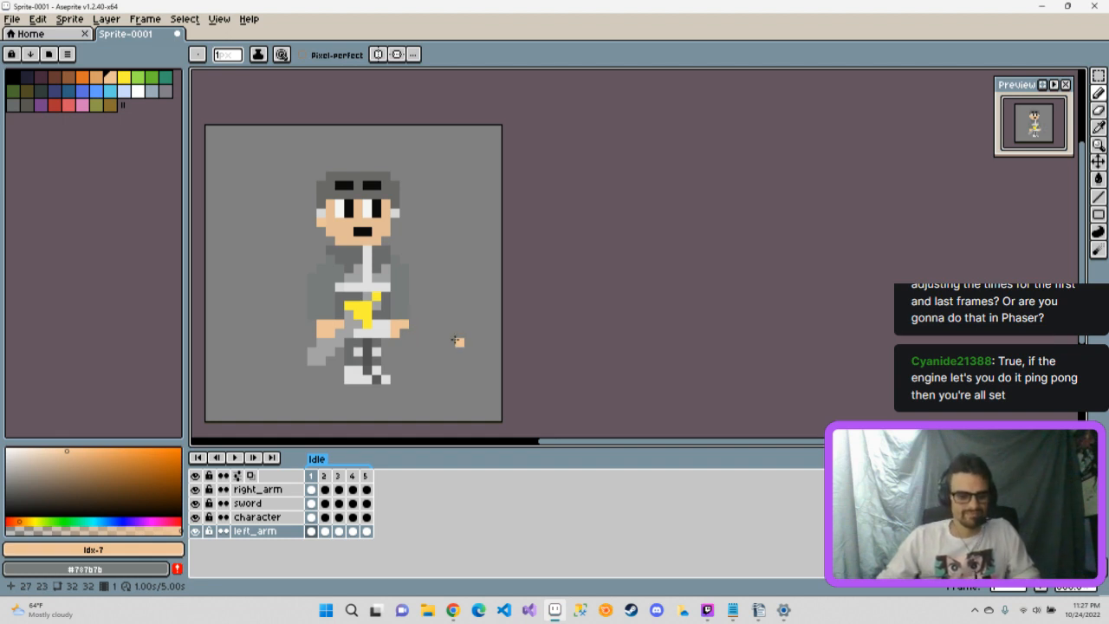
# Step: Sample the helmet's dark grey #686665 and pencil pixels beside its lower left edge in frame 1 to widen it by one pixel
pyautogui.press('i')
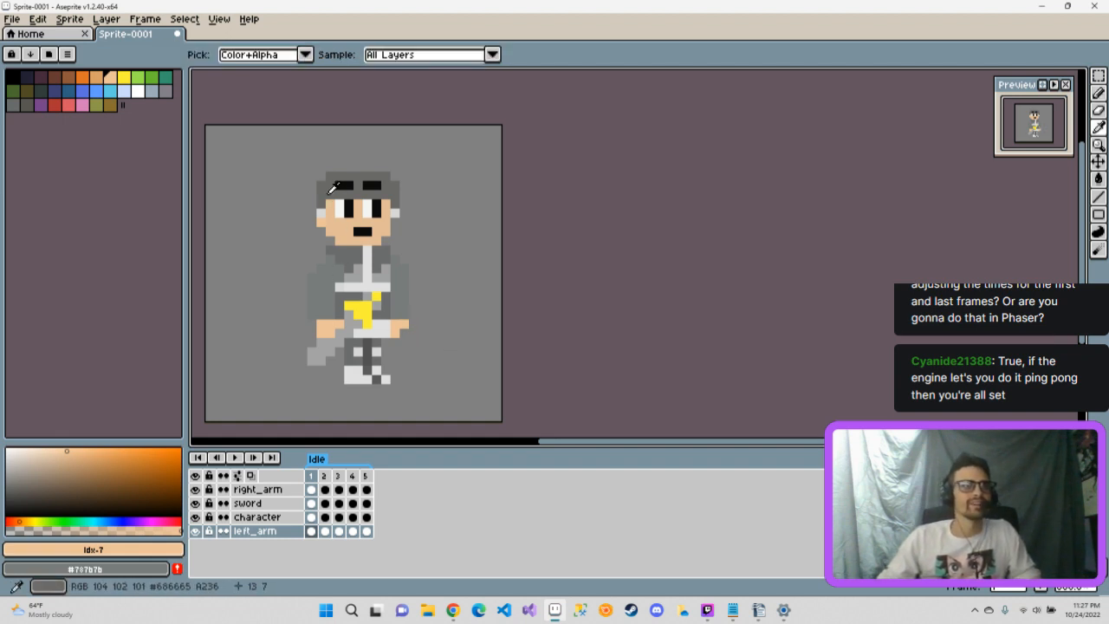
pyautogui.click(325, 193)
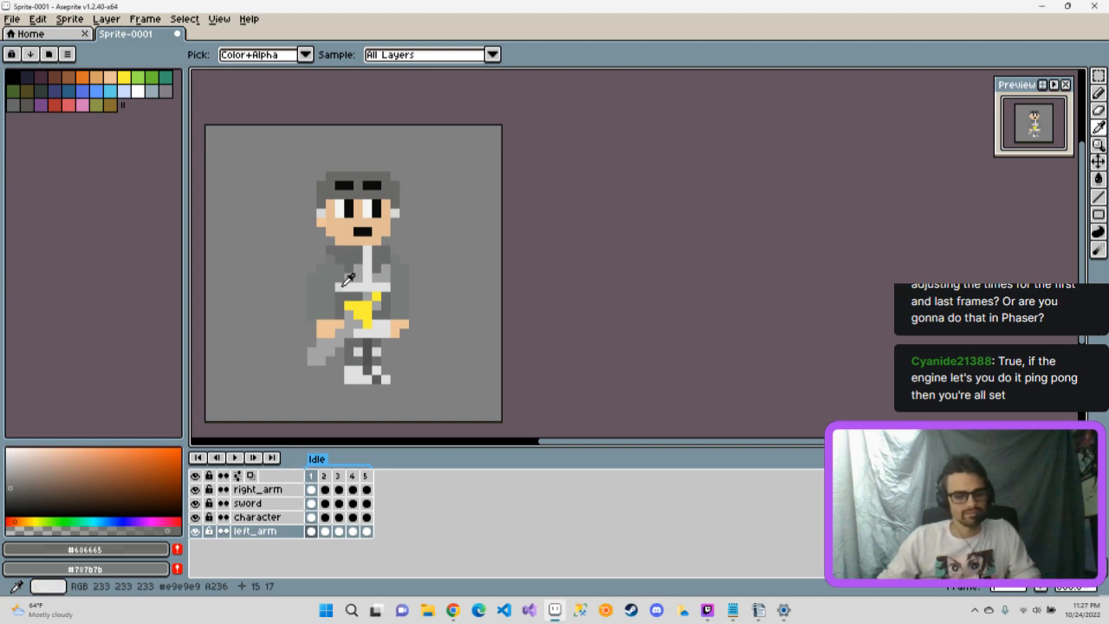
pyautogui.press('b')
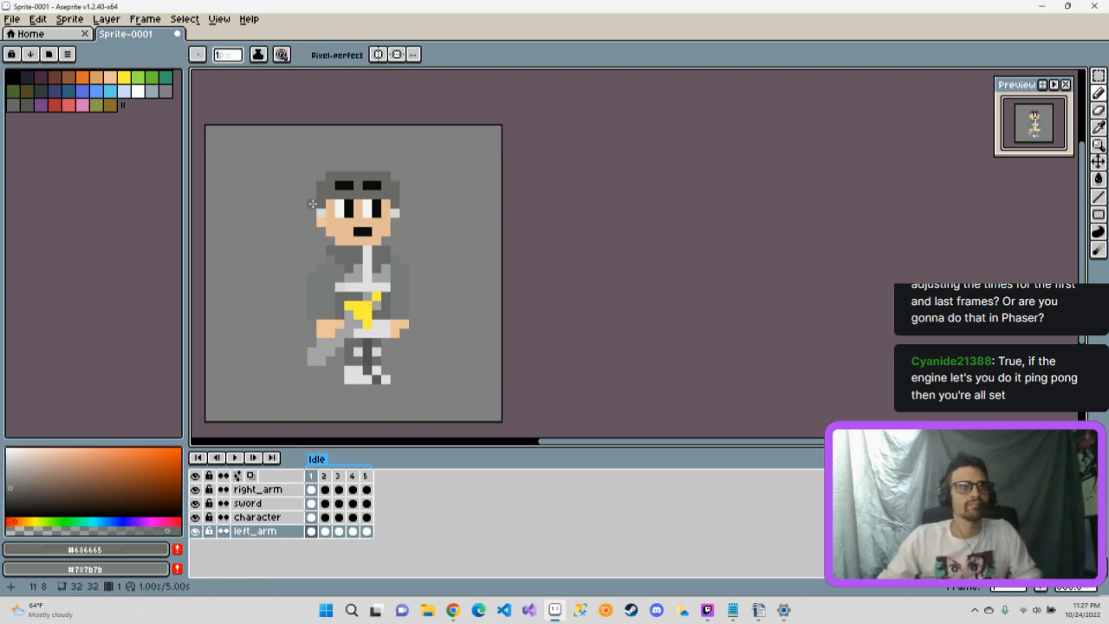
pyautogui.click(312, 199)
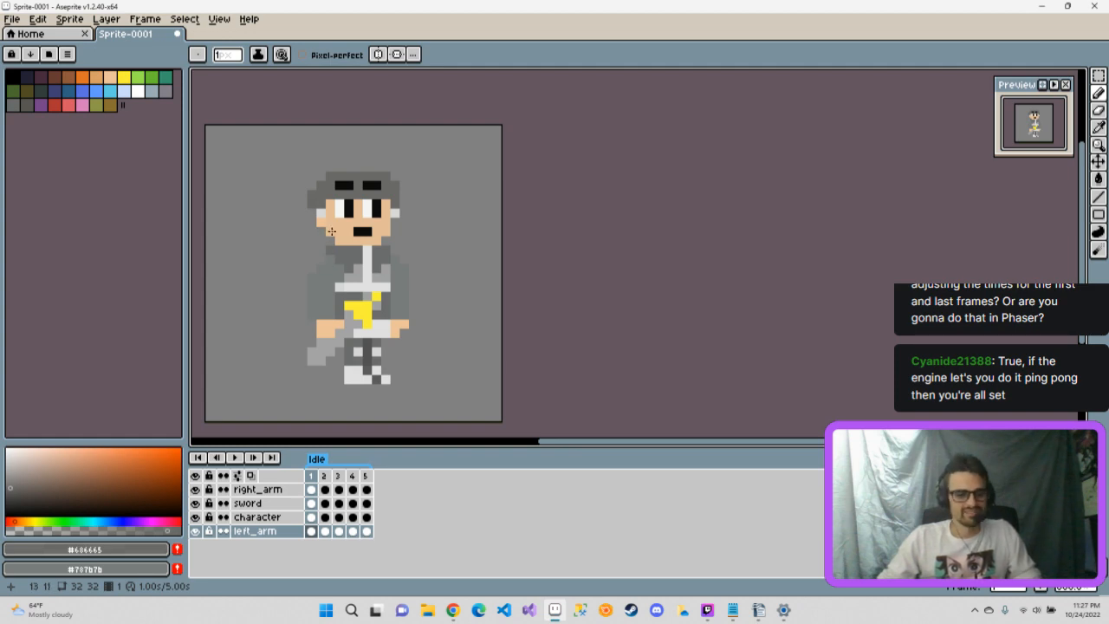
# Step: Sample the ear's light grey #dfdfdf and pencil one pixel just left of it, under the widened helmet edge in frame 1
pyautogui.press('i')
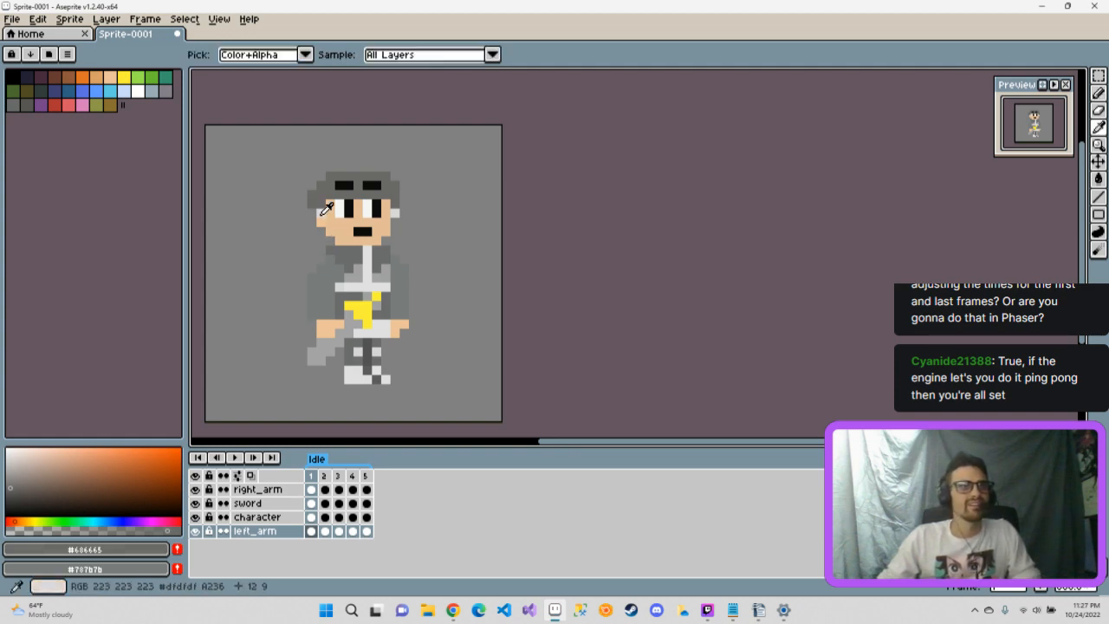
pyautogui.click(328, 211)
pyautogui.press('b')
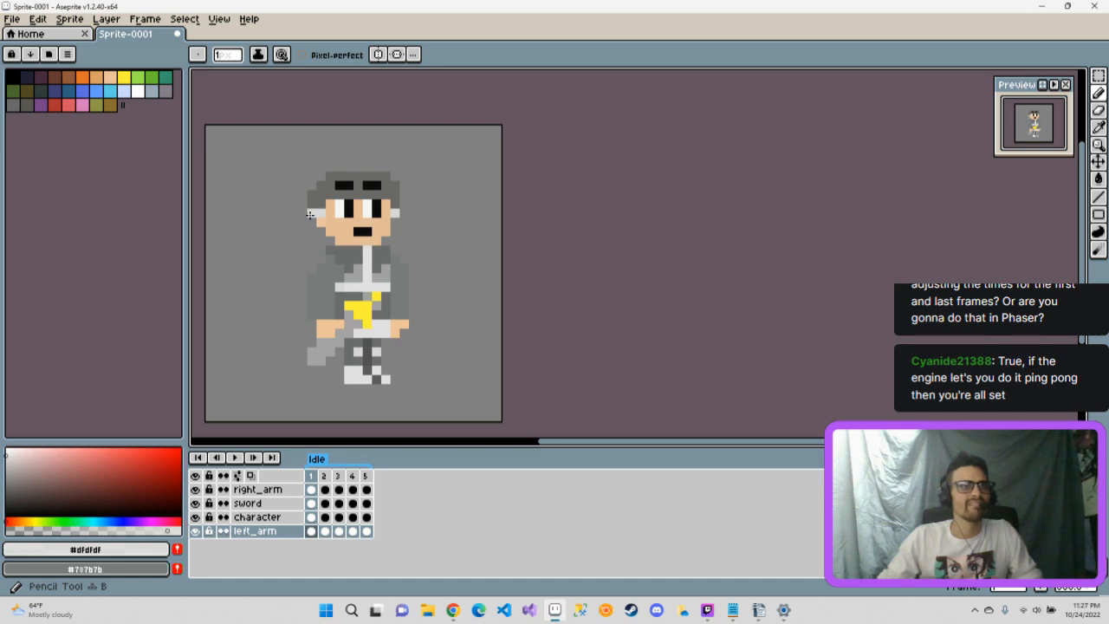
pyautogui.click(404, 297)
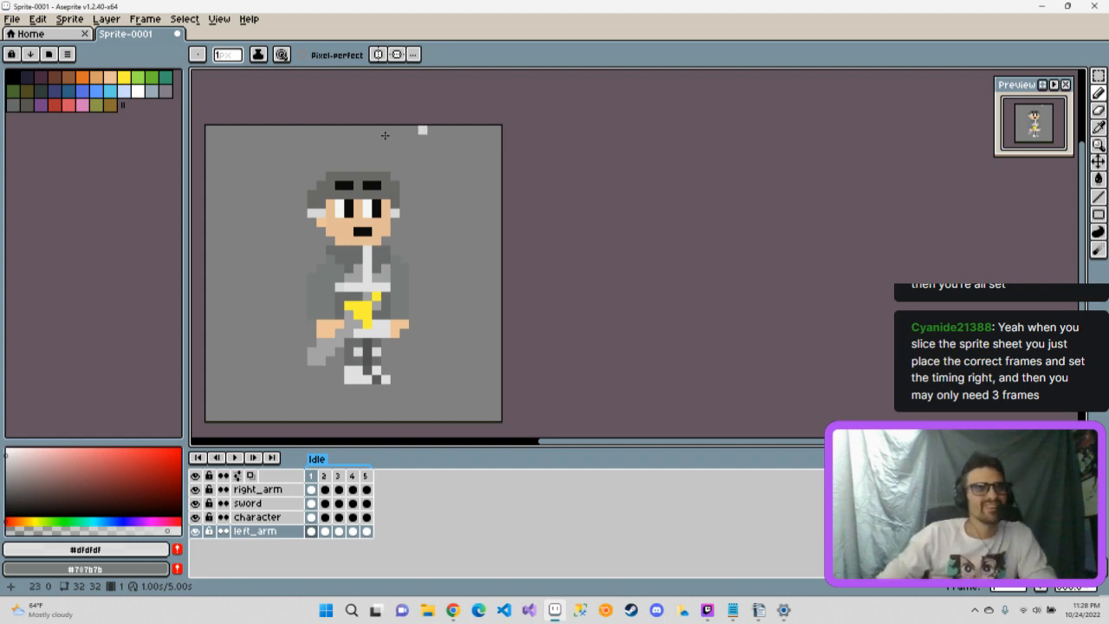
# Step: Turn on onion skinning and pencil one light grey #dfdfdf pixel just left of the ear in frame 2
pyautogui.click(321, 477)
pyautogui.click(311, 476)
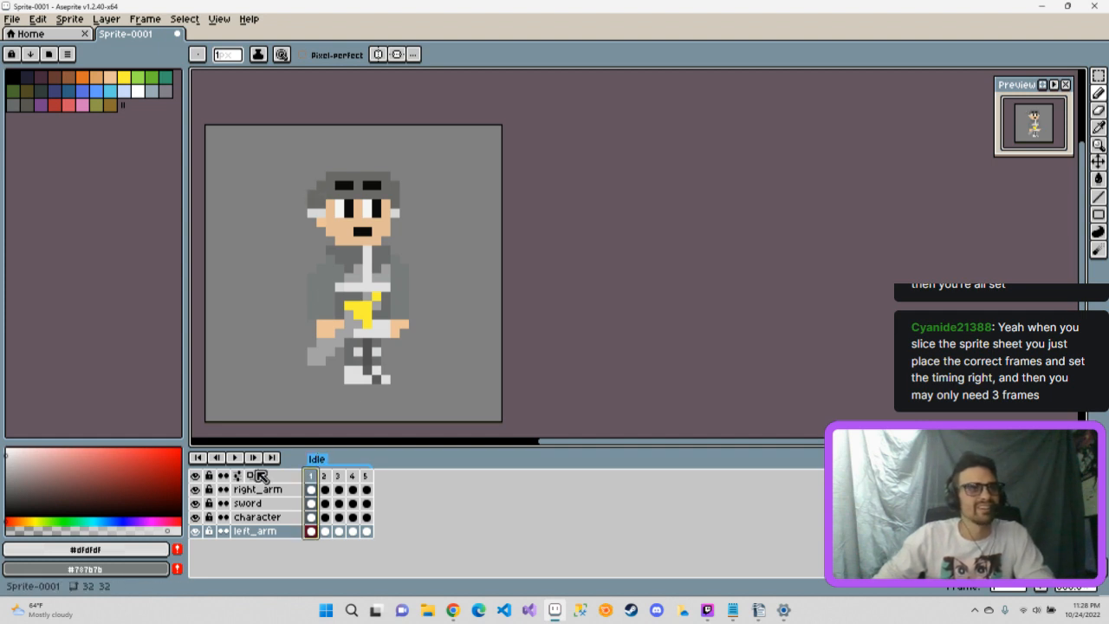
pyautogui.click(326, 476)
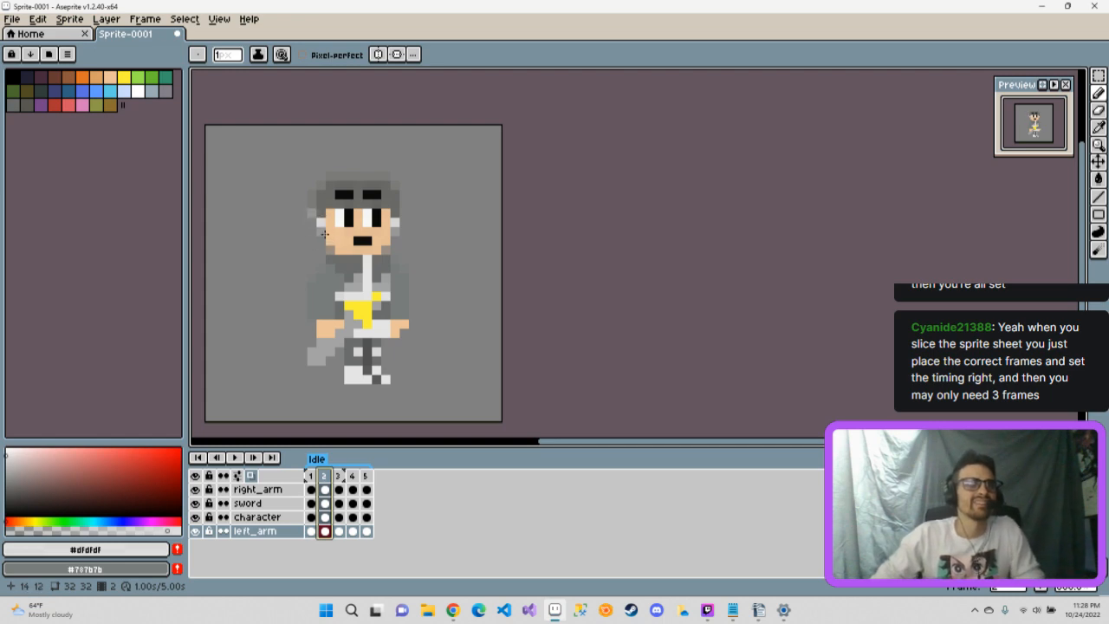
pyautogui.click(312, 221)
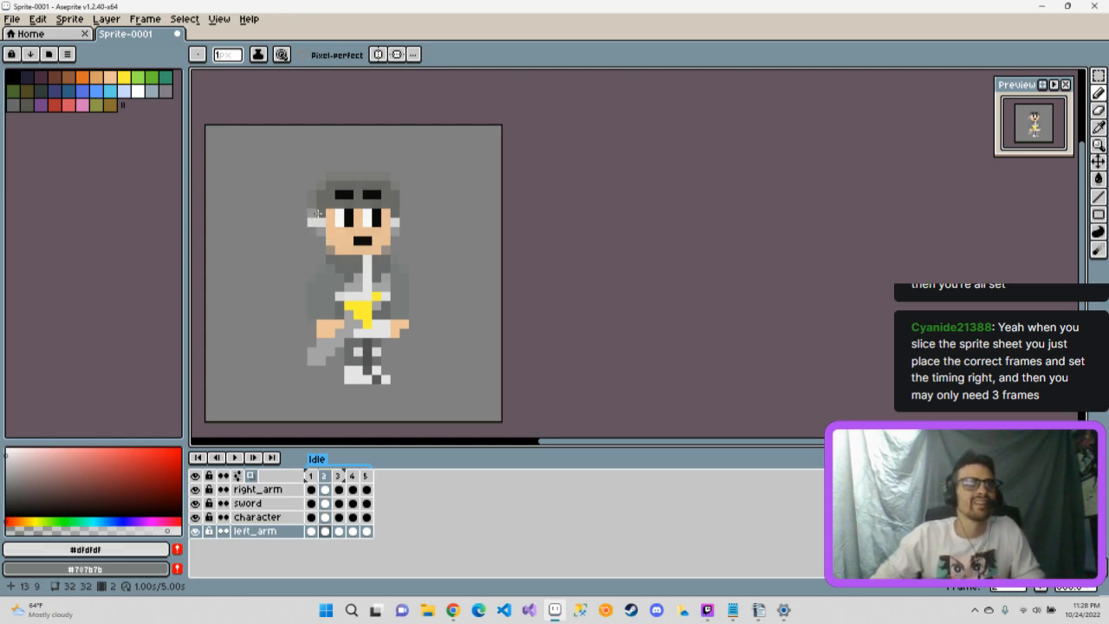
pyautogui.click(316, 204)
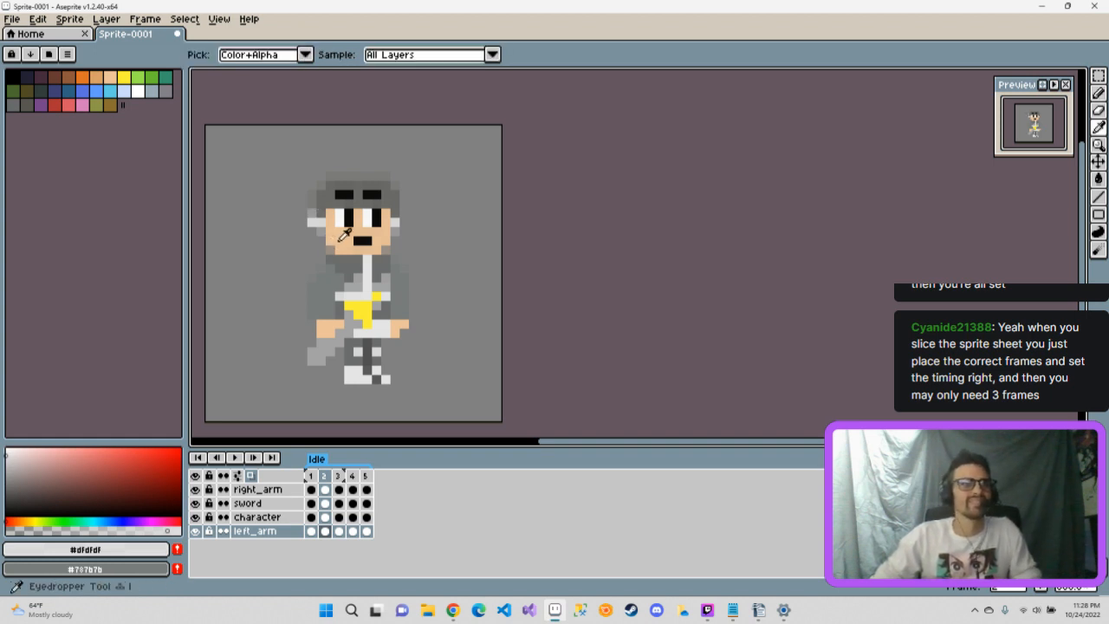
# Step: Sample the face's skin tone #eec39a, pencil one pixel below the ear on the head's left side in frame 2, and turn off onion skinning
pyautogui.keyDown('alt'); pyautogui.click(326, 234); pyautogui.keyUp('alt')
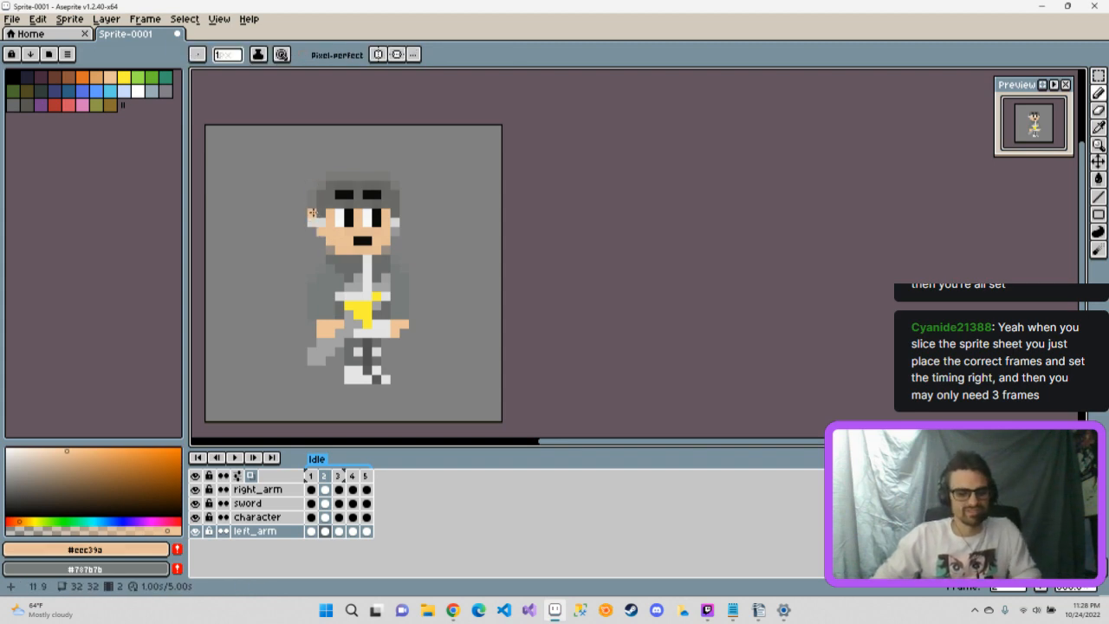
pyautogui.press('alt')
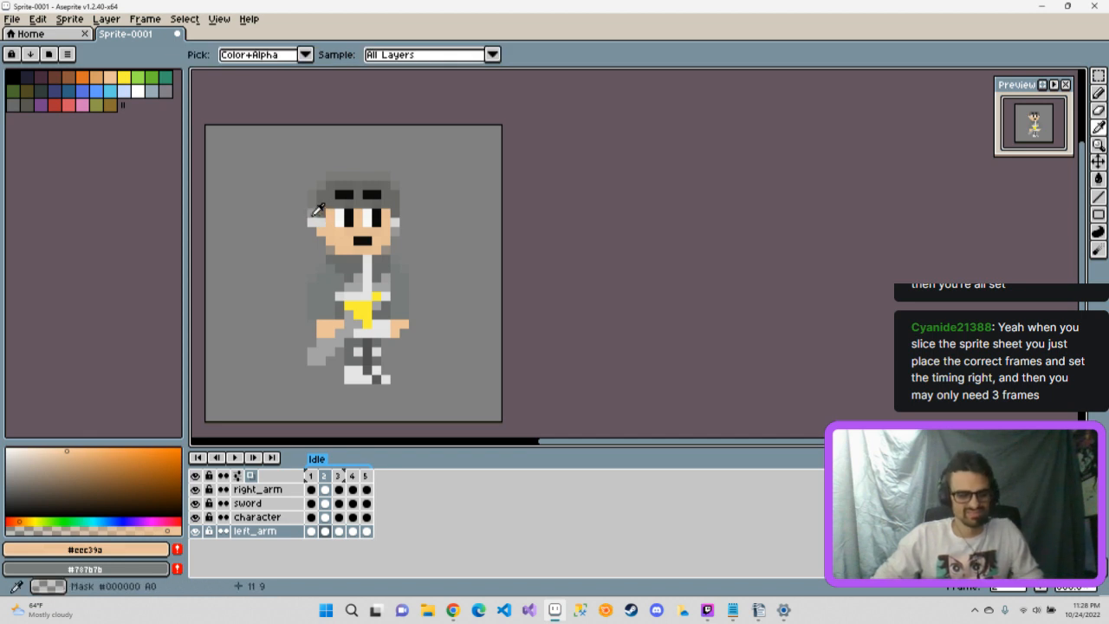
pyautogui.click(311, 476)
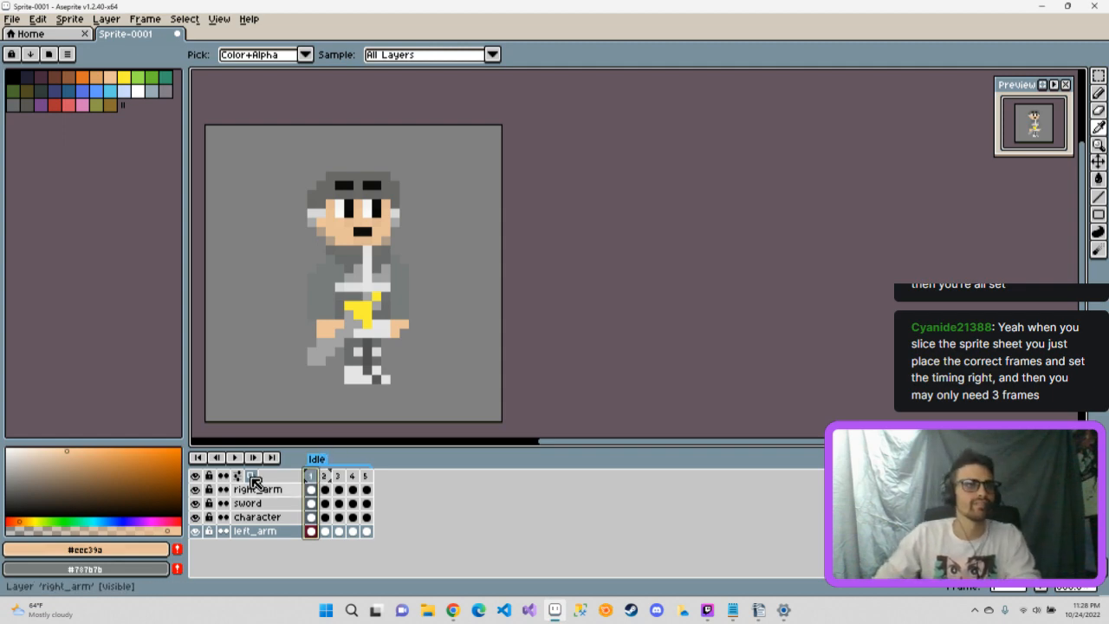
pyautogui.press('Right')
pyautogui.press('Left')
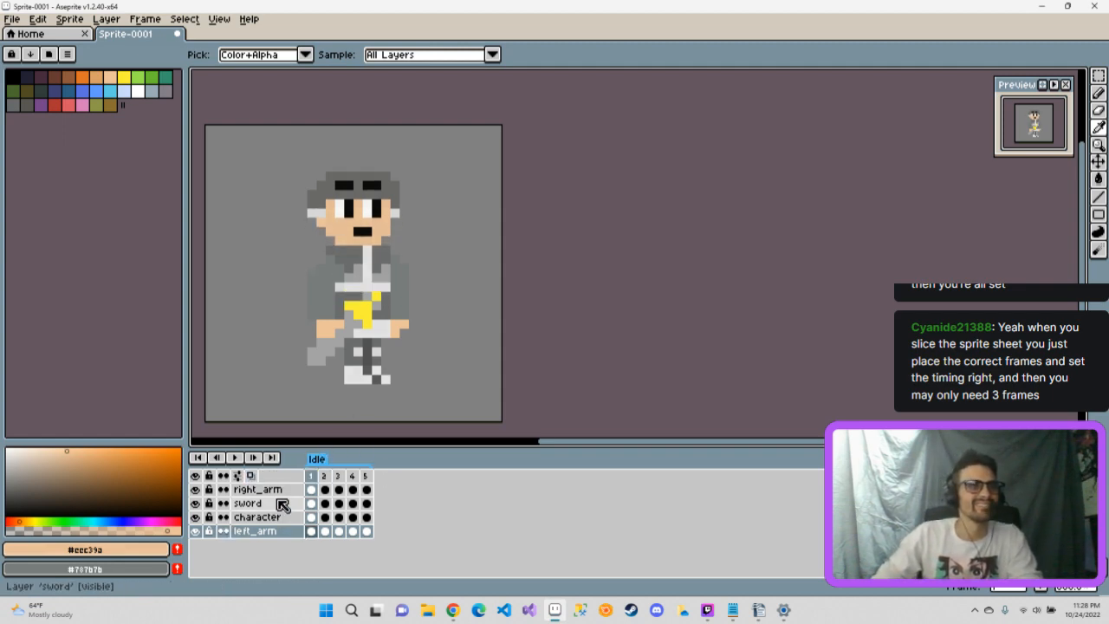
# Step: Sample the helmet's dark grey #686665 and widen the helmet's lower left edge by one pixel in frame 2
pyautogui.press('Right')
pyautogui.click(334, 194)
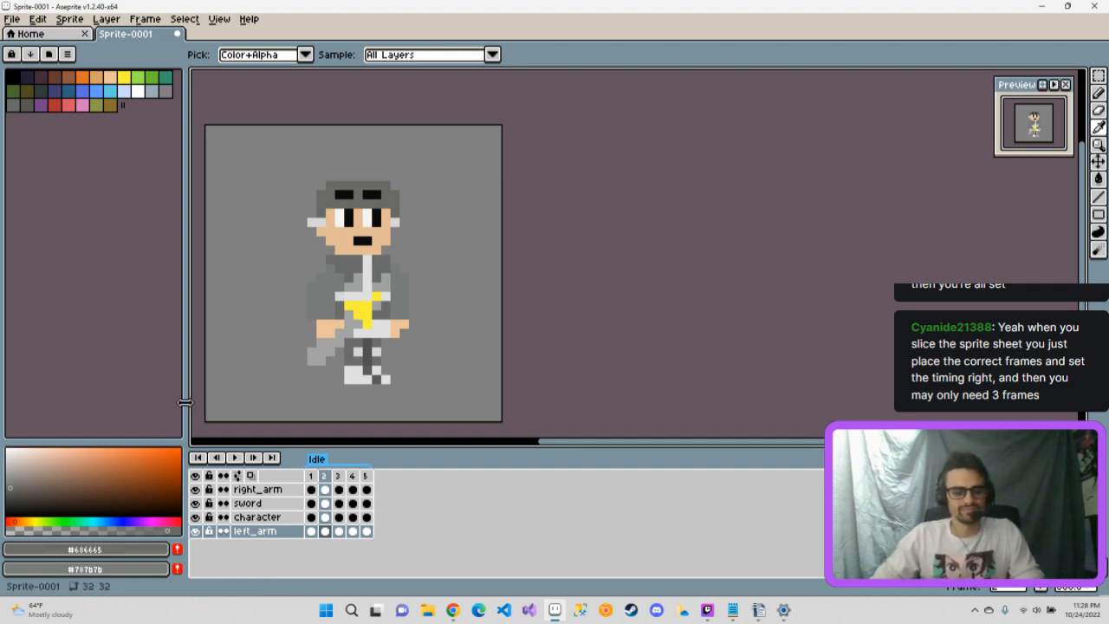
pyautogui.press('b')
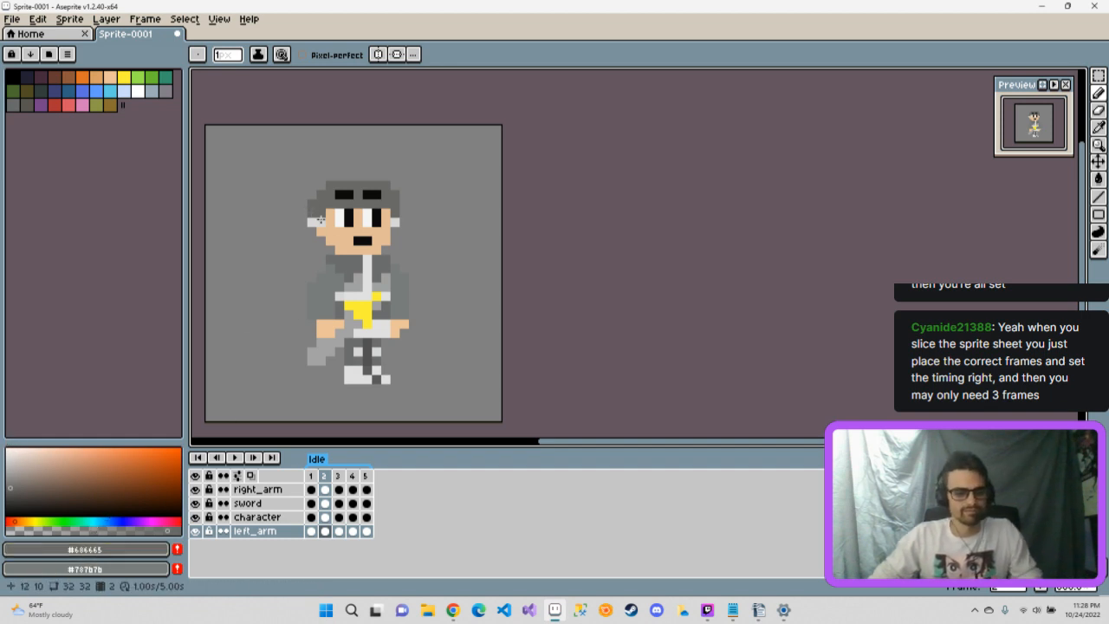
# Step: Sample the ear's #dfdfdf as background colour and pencil the one-pixel-wider helmet edge and ear on the head's left side in frame 3
pyautogui.press('i')
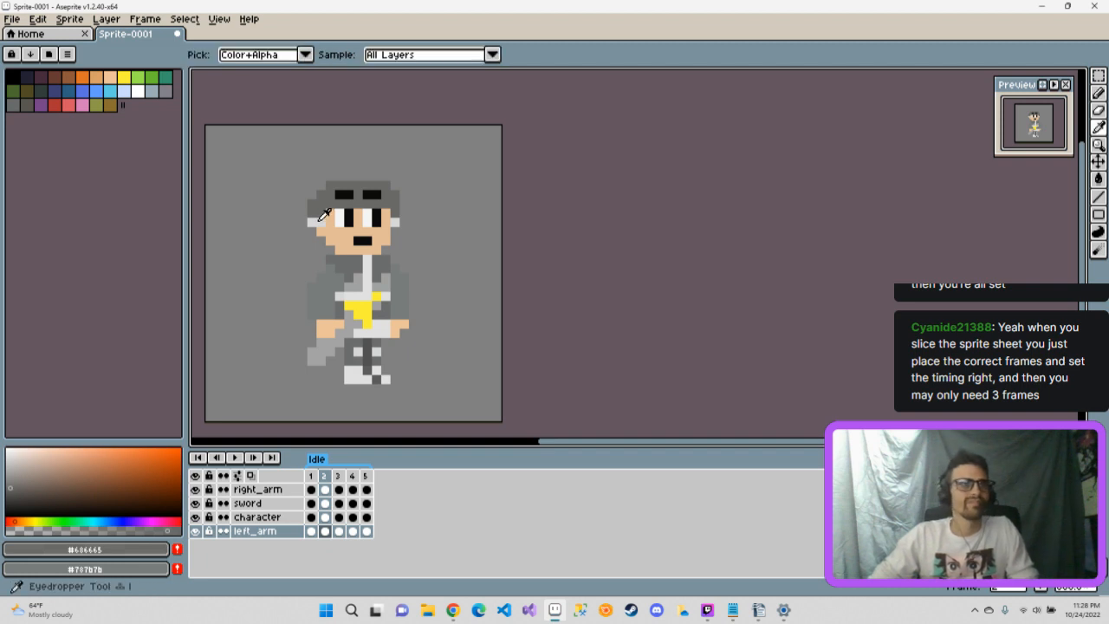
pyautogui.rightClick(320, 218)
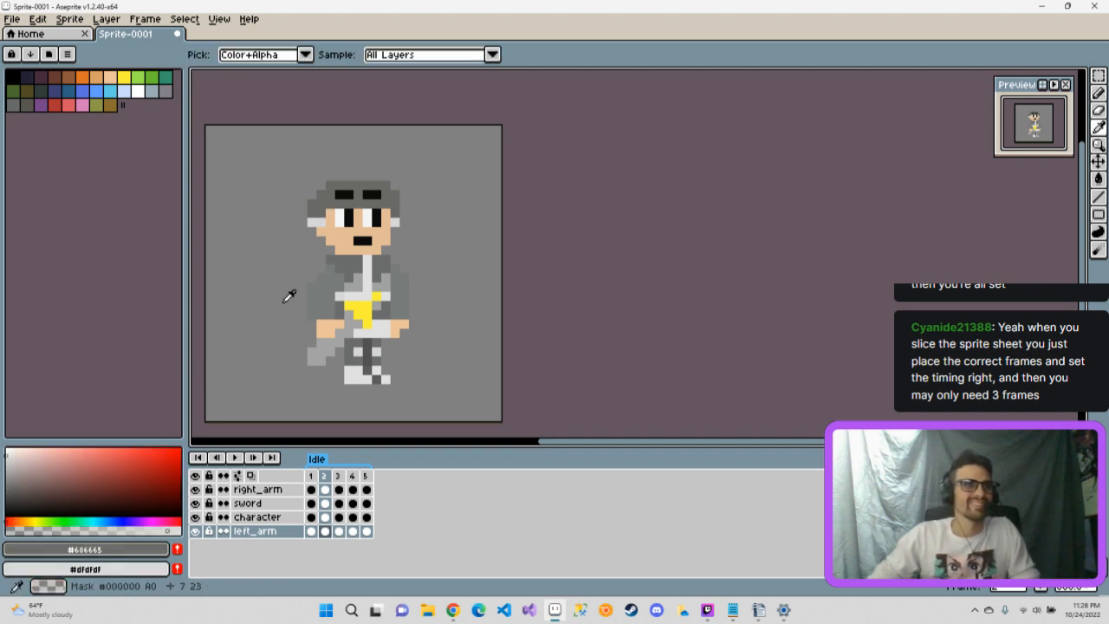
pyautogui.click(338, 476)
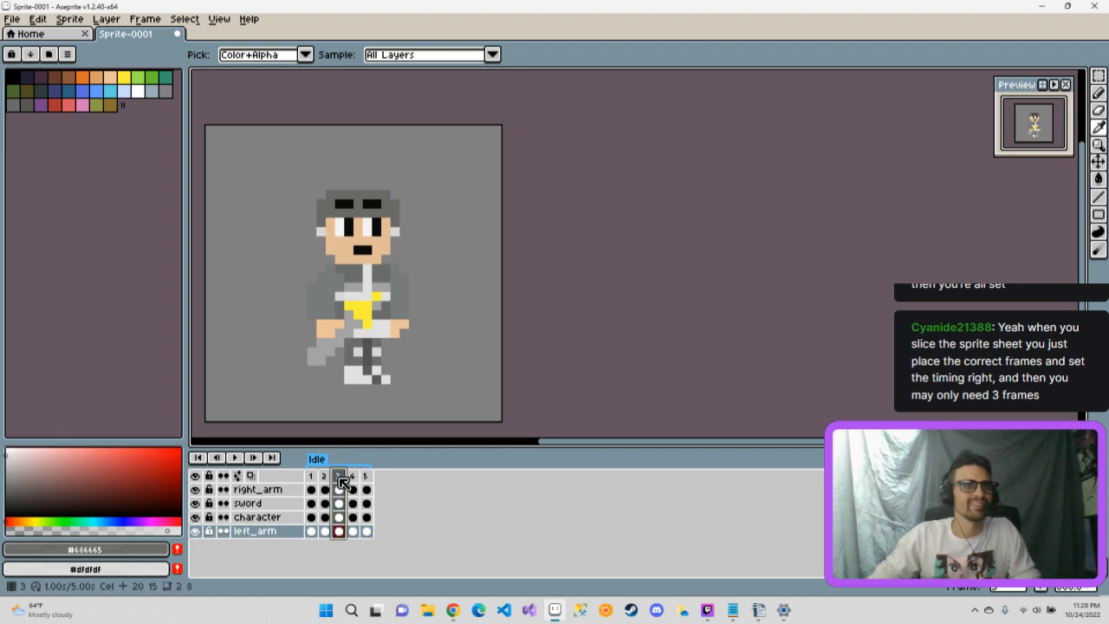
pyautogui.press('b')
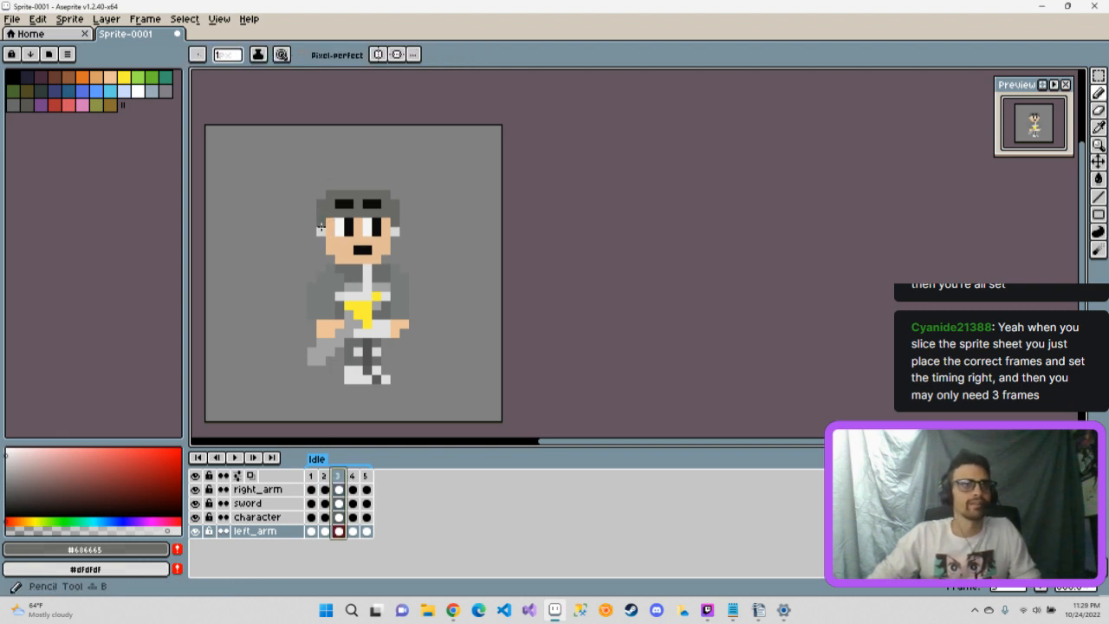
pyautogui.click(311, 221)
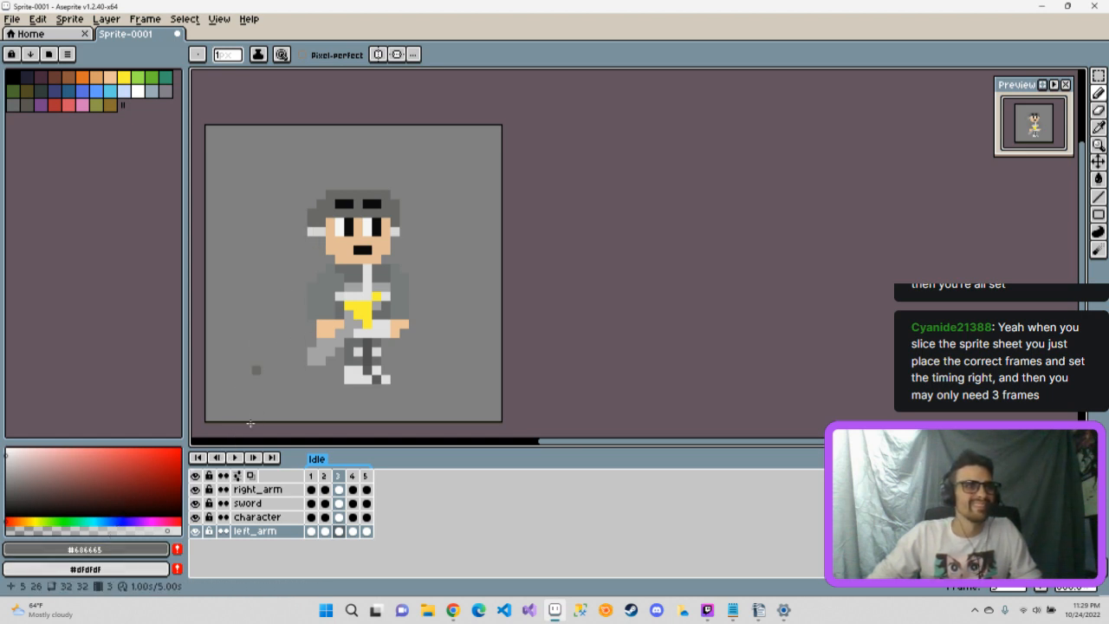
# Step: Compare frames 1 to 3 and pencil a skin-tone #eec39a pixel below the ear on the head's left side in frame 3
pyautogui.click(324, 475)
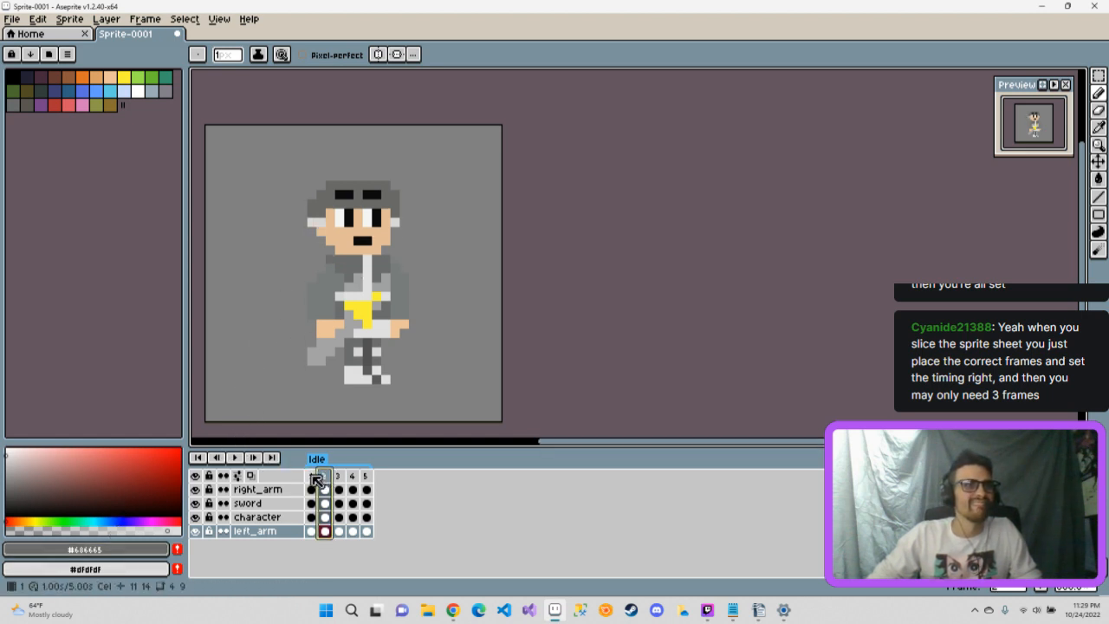
pyautogui.click(311, 476)
pyautogui.click(325, 476)
pyautogui.click(338, 476)
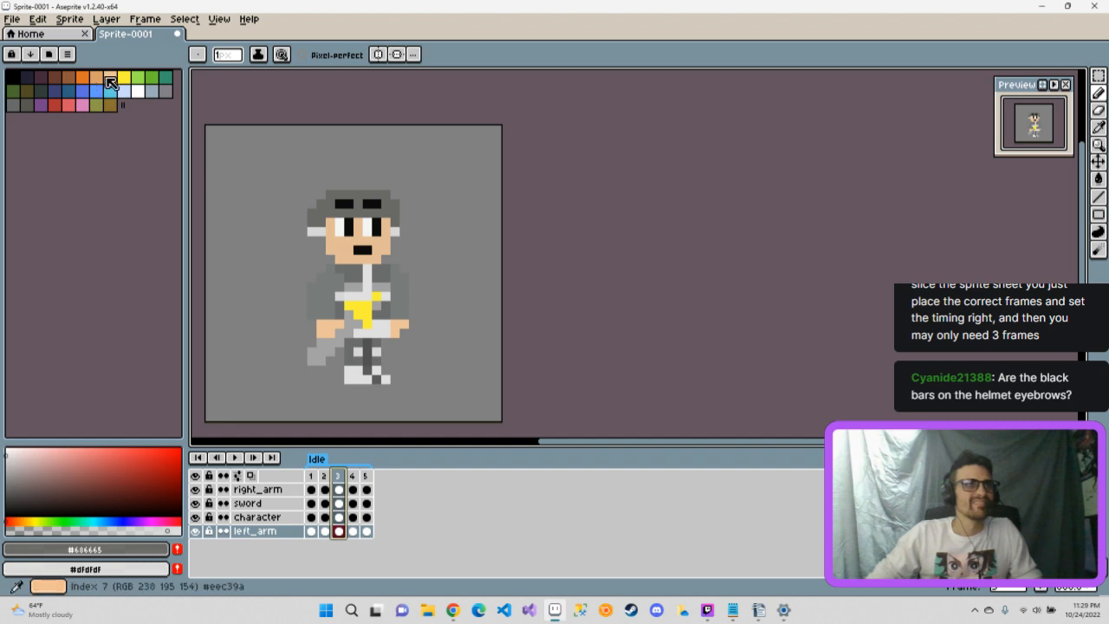
pyautogui.keyDown('alt'); pyautogui.click(325, 243); pyautogui.keyUp('alt')
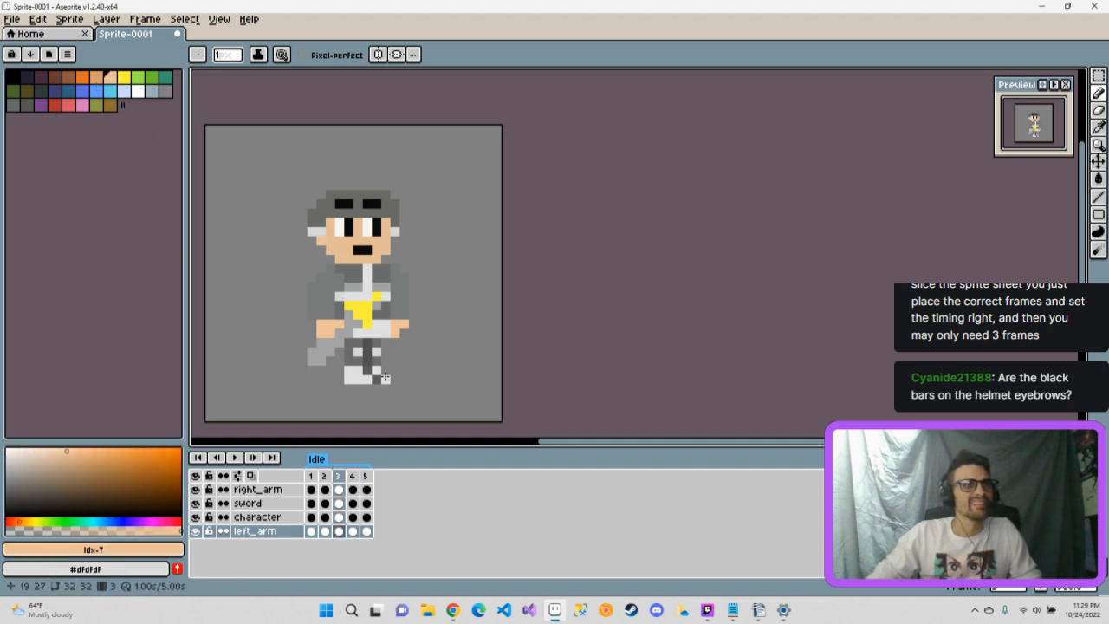
# Step: Select the area around the head's left side on the left_arm layer in frame 1 and delete the added helmet, ear and skin pixels
pyautogui.click(353, 476)
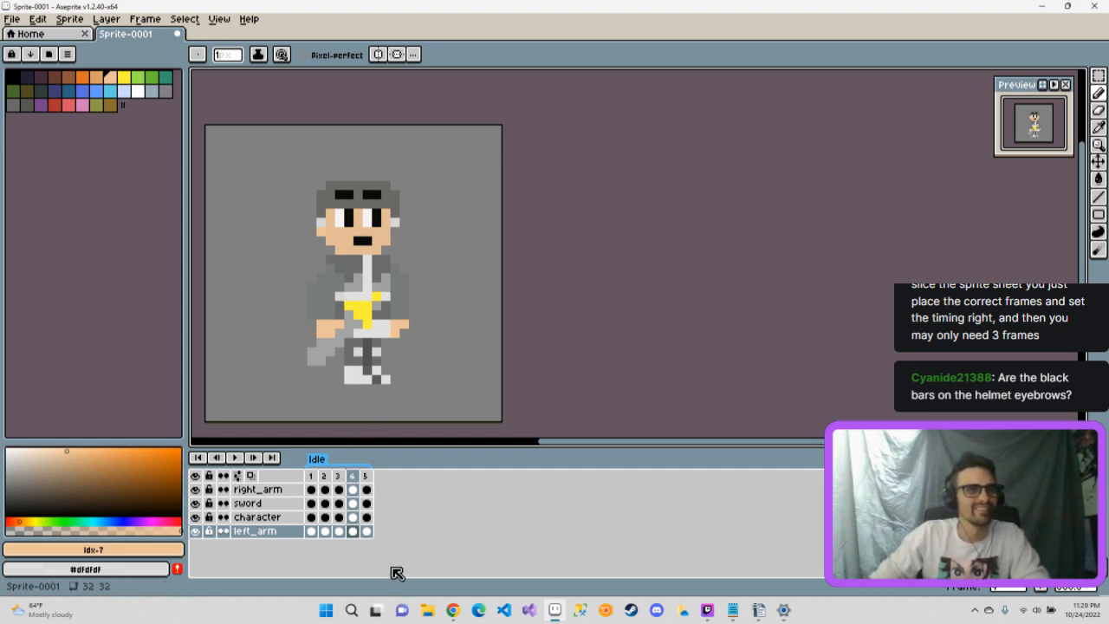
pyautogui.click(289, 529)
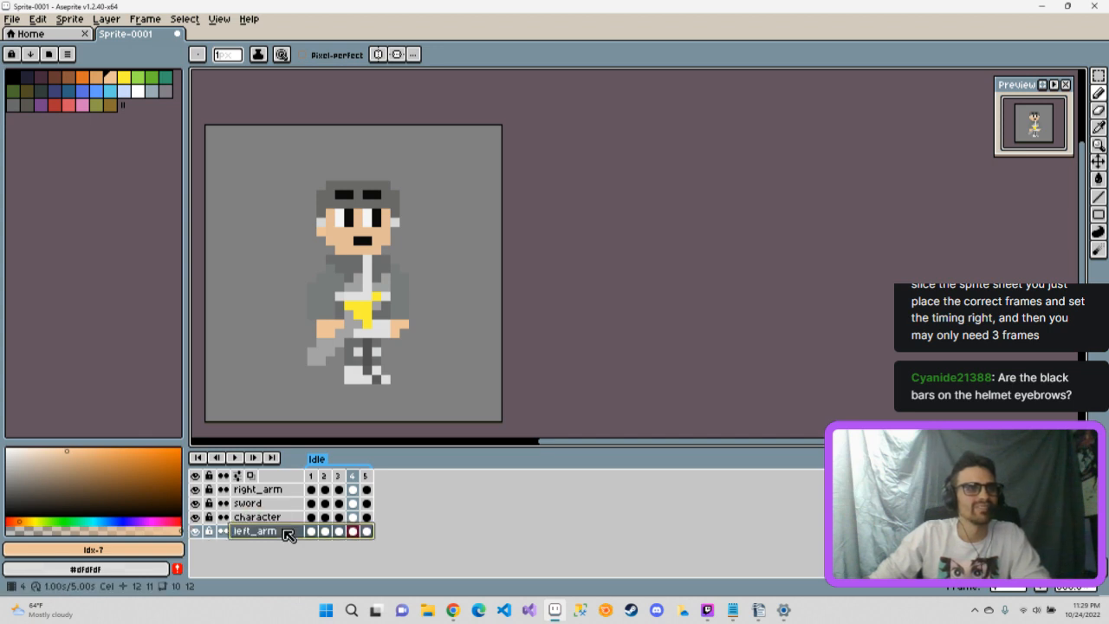
pyautogui.click(314, 476)
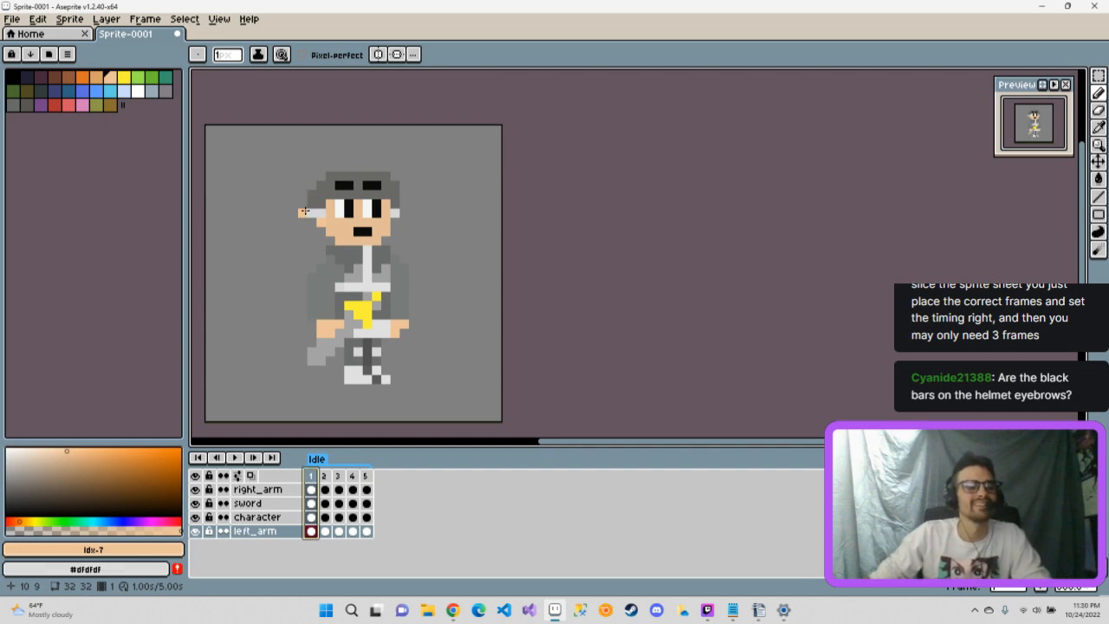
pyautogui.press('m')
pyautogui.moveTo(272, 165); pyautogui.dragTo(371, 251)
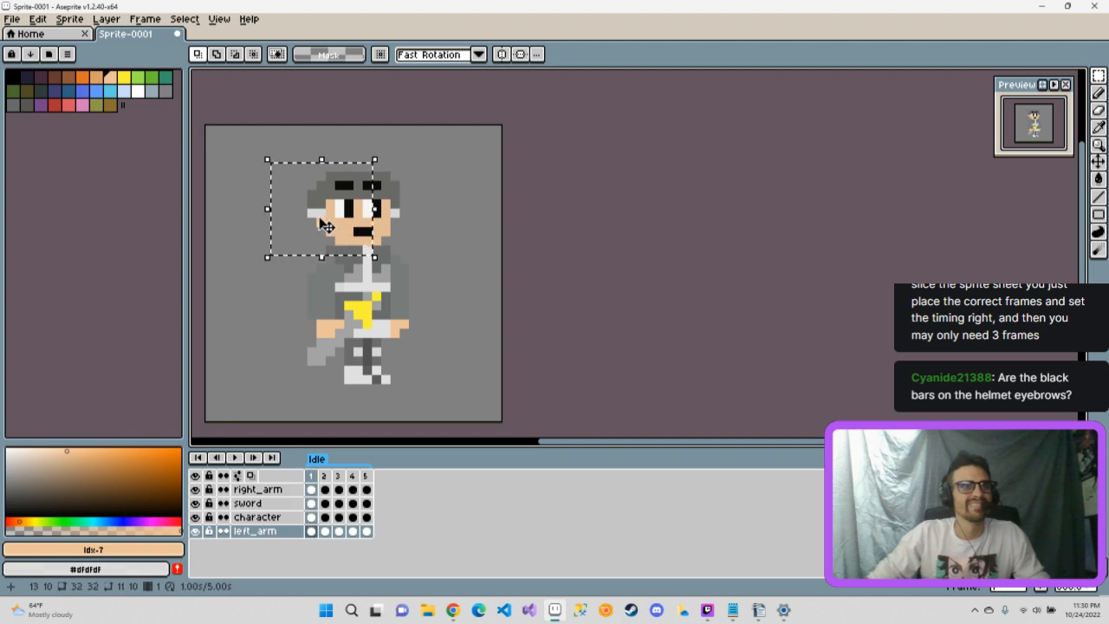
pyautogui.moveTo(325, 223); pyautogui.dragTo(460, 239)
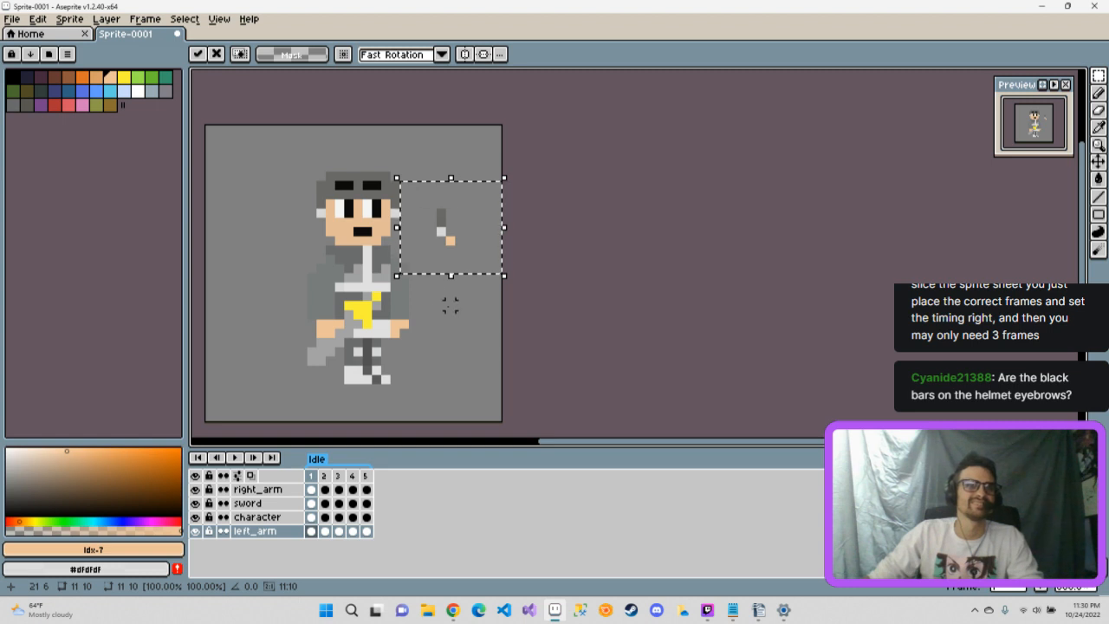
pyautogui.press('Delete')
# Step: Delete the added helmet, ear and skin pixels on the head's left side from the left_arm layer in frames 2 and 3
pyautogui.click(327, 478)
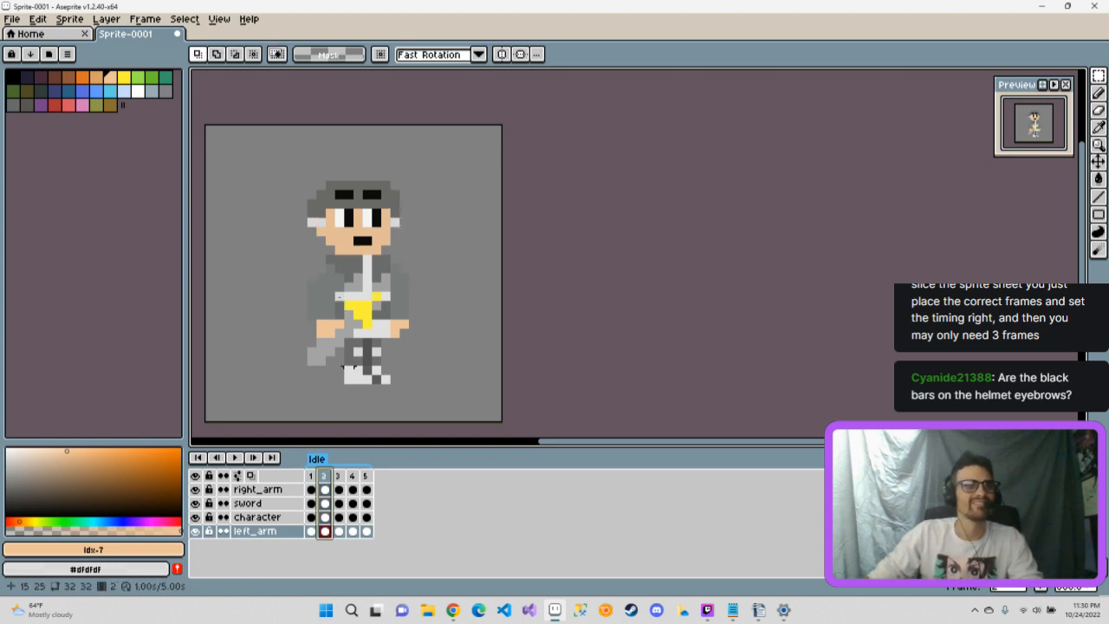
pyautogui.moveTo(284, 175); pyautogui.dragTo(369, 260)
pyautogui.press('Delete')
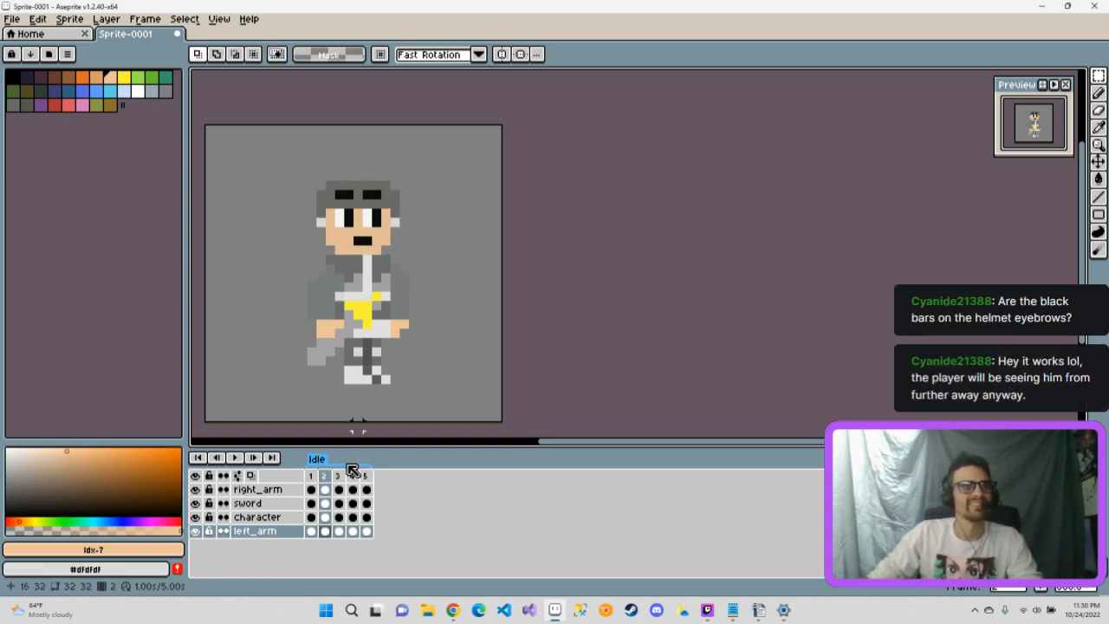
pyautogui.click(341, 476)
pyautogui.click(343, 477)
pyautogui.moveTo(260, 169); pyautogui.dragTo(373, 261)
pyautogui.press('Delete')
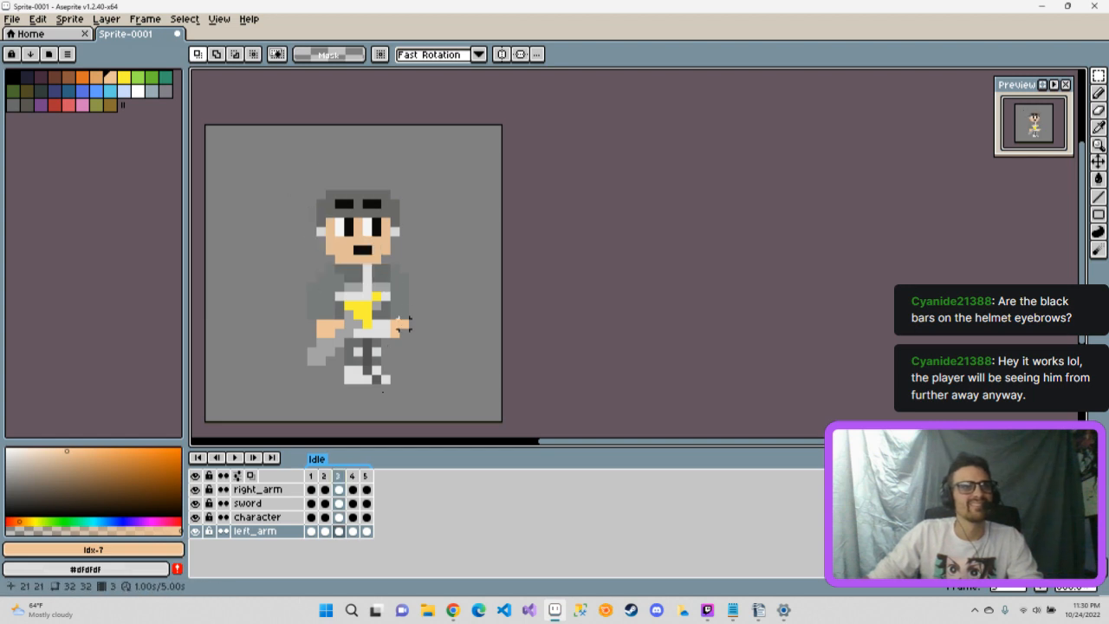
# Step: Go back and forth through frames 1 to 5 to check the head's shape and its down-and-up movement
pyautogui.click(353, 477)
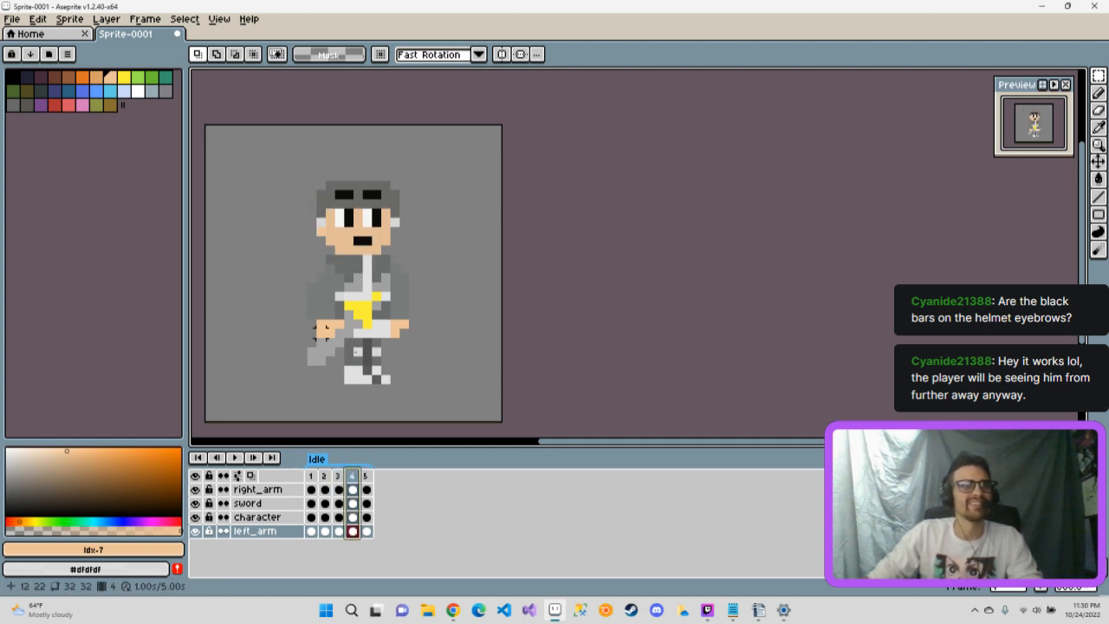
pyautogui.click(338, 477)
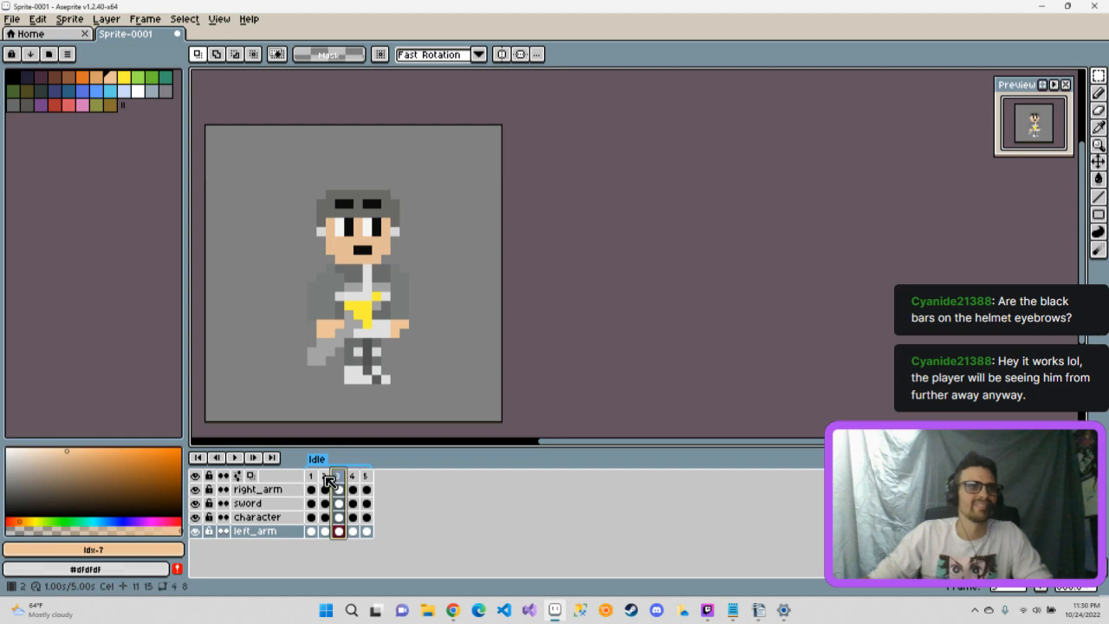
pyautogui.click(325, 477)
pyautogui.click(310, 478)
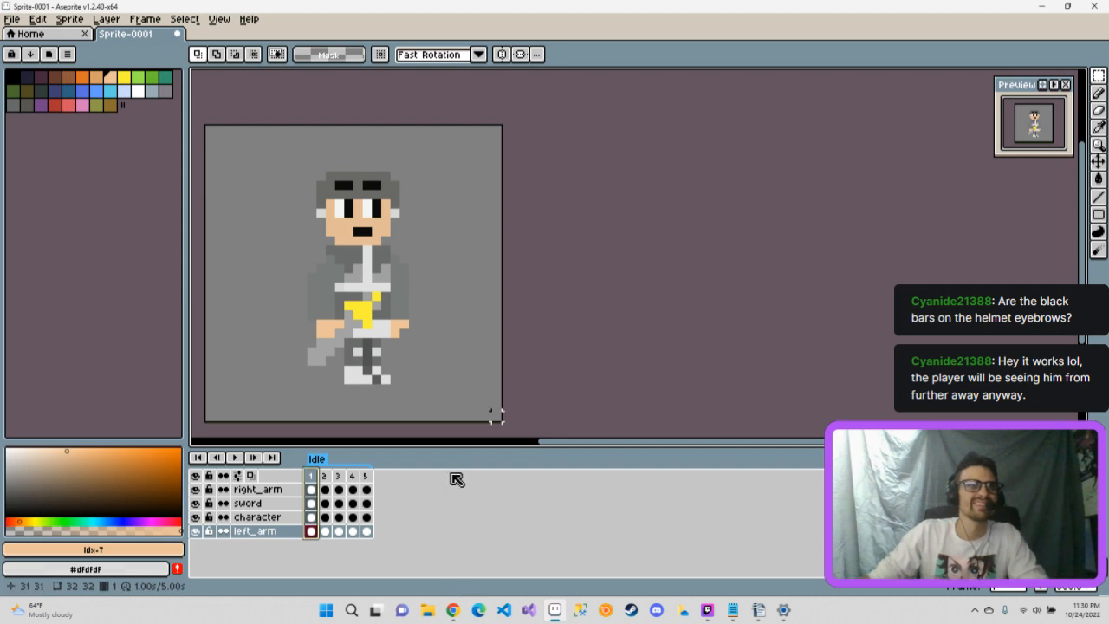
pyautogui.click(324, 477)
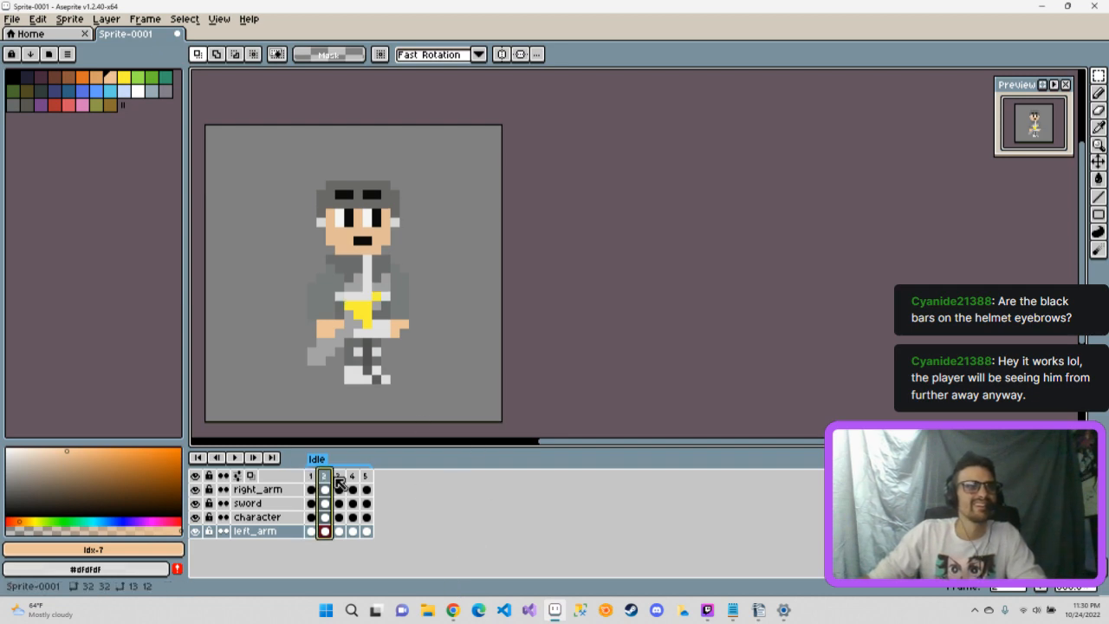
pyautogui.click(337, 475)
pyautogui.click(352, 475)
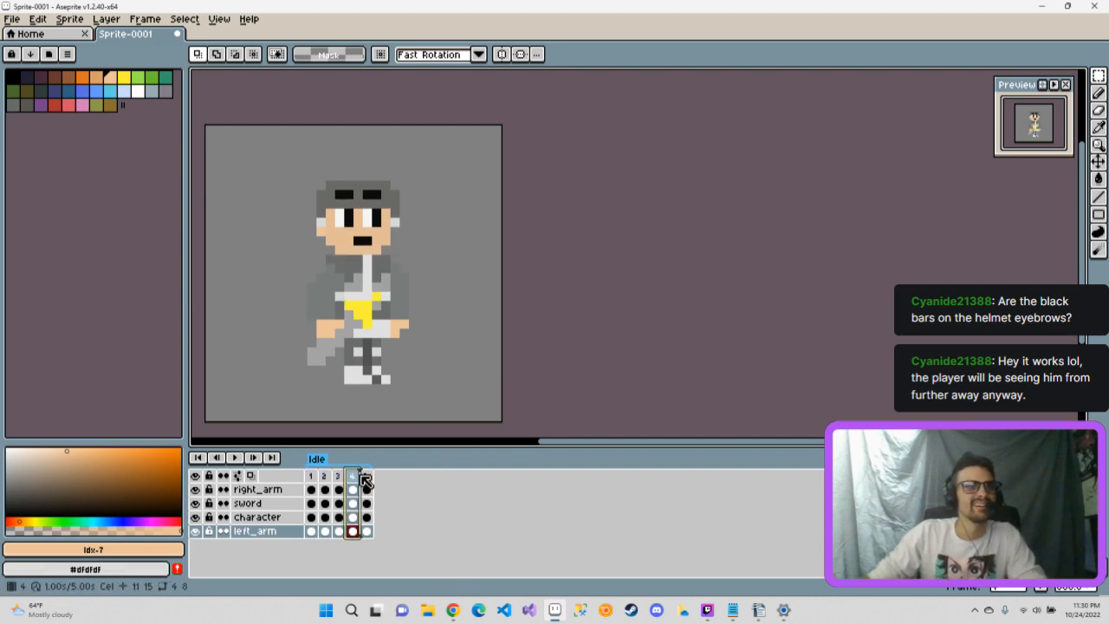
pyautogui.click(365, 476)
pyautogui.click(337, 476)
pyautogui.click(324, 476)
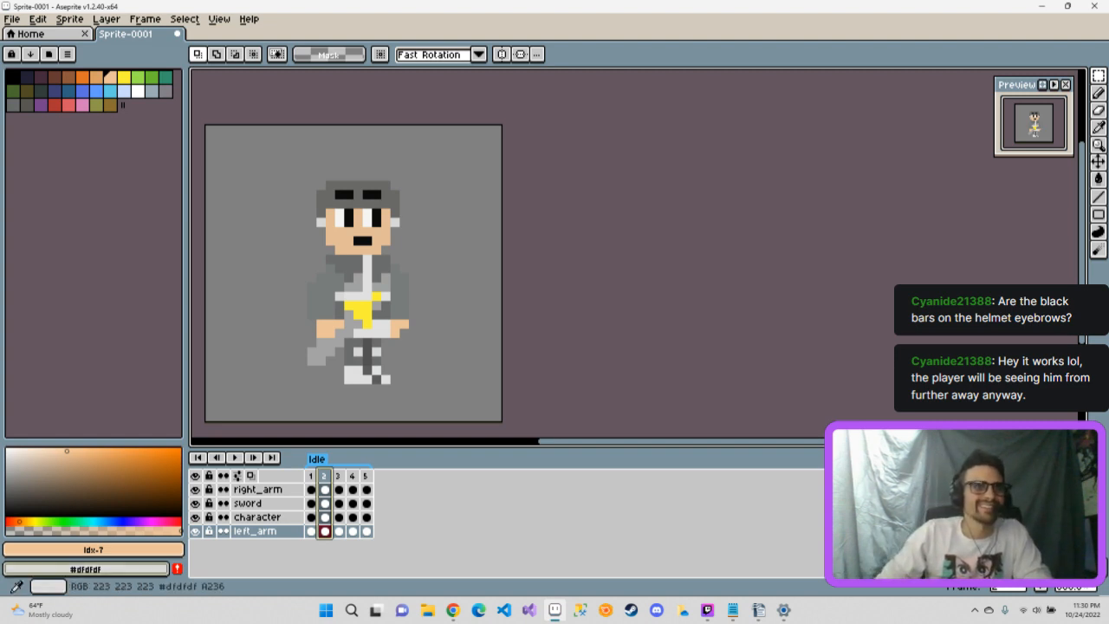
# Step: Copy frame 1 with all its layers and paste it after frame 5 as a new frame 6
pyautogui.click(310, 475)
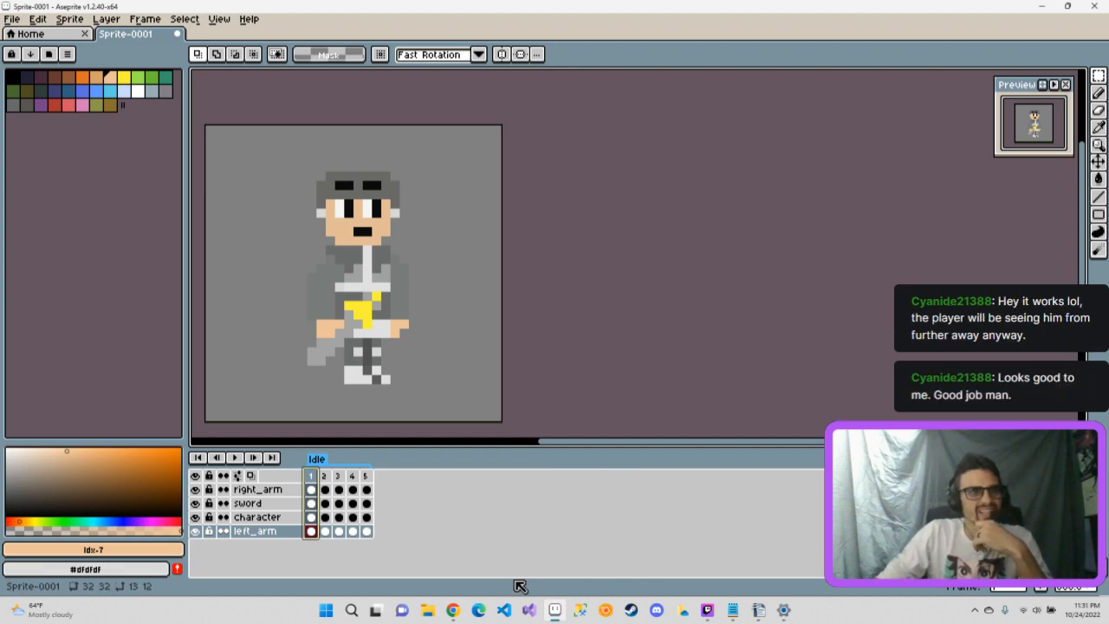
pyautogui.click(316, 477)
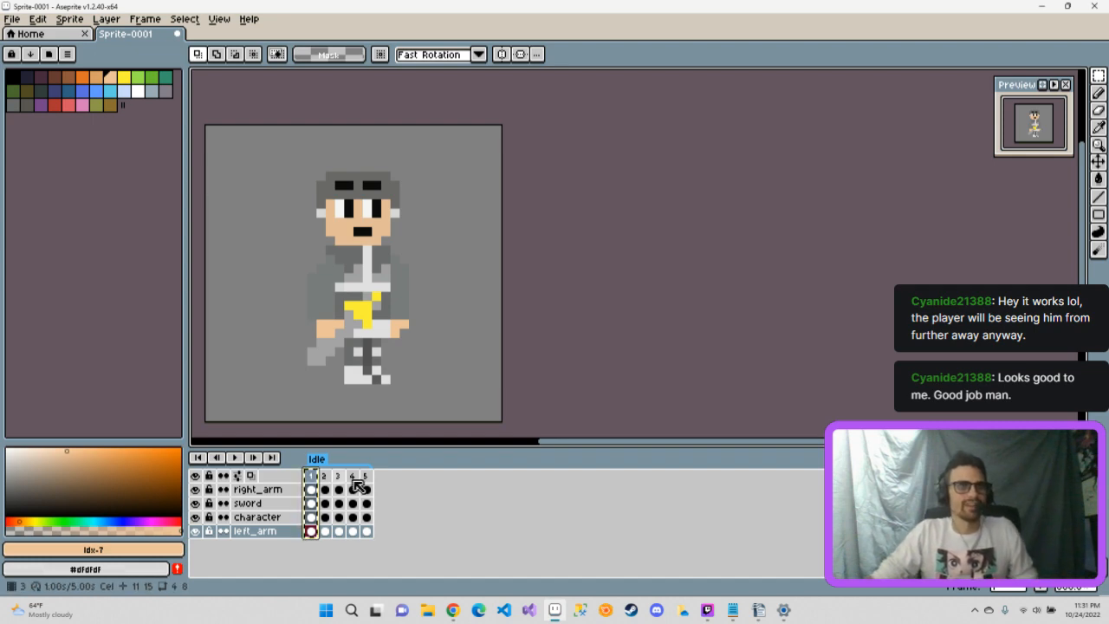
pyautogui.press('Left')
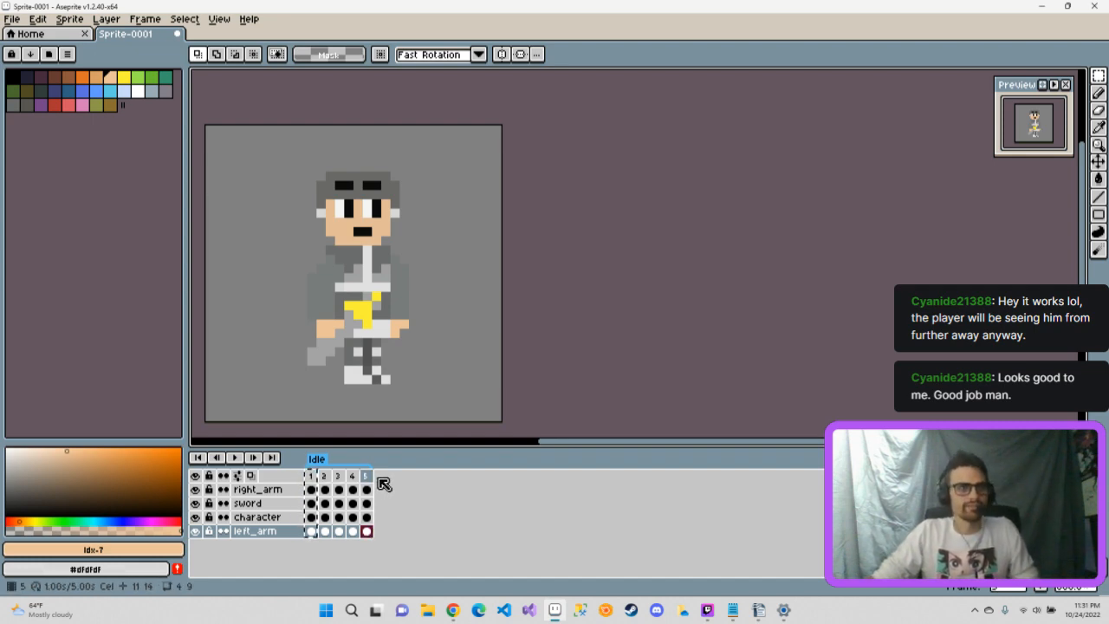
pyautogui.hotkey('ctrl', 'v')
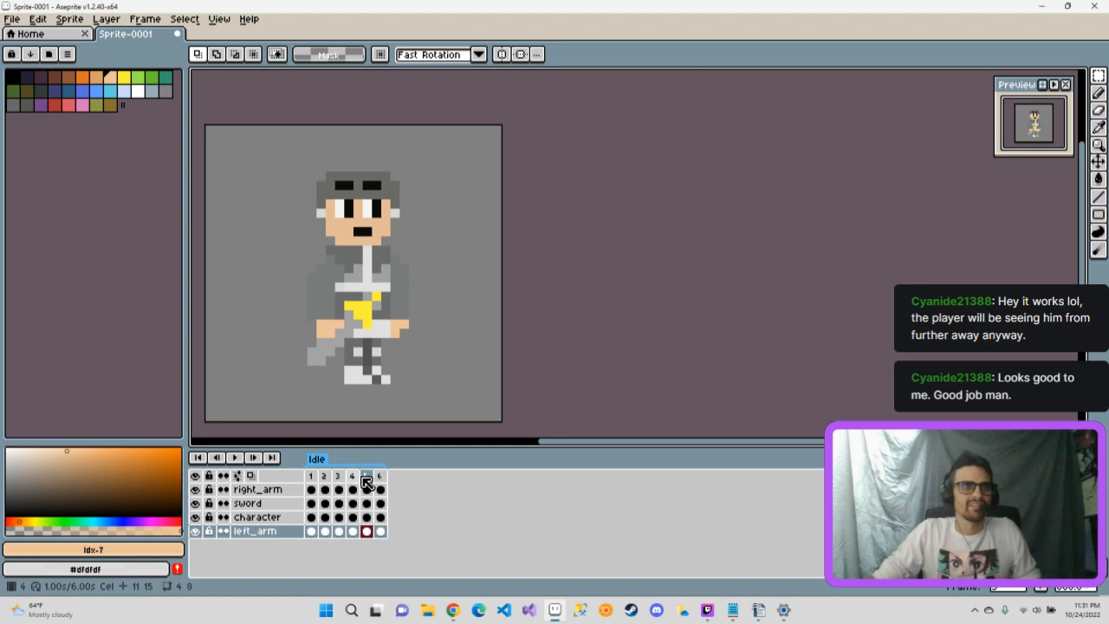
pyautogui.click(381, 476)
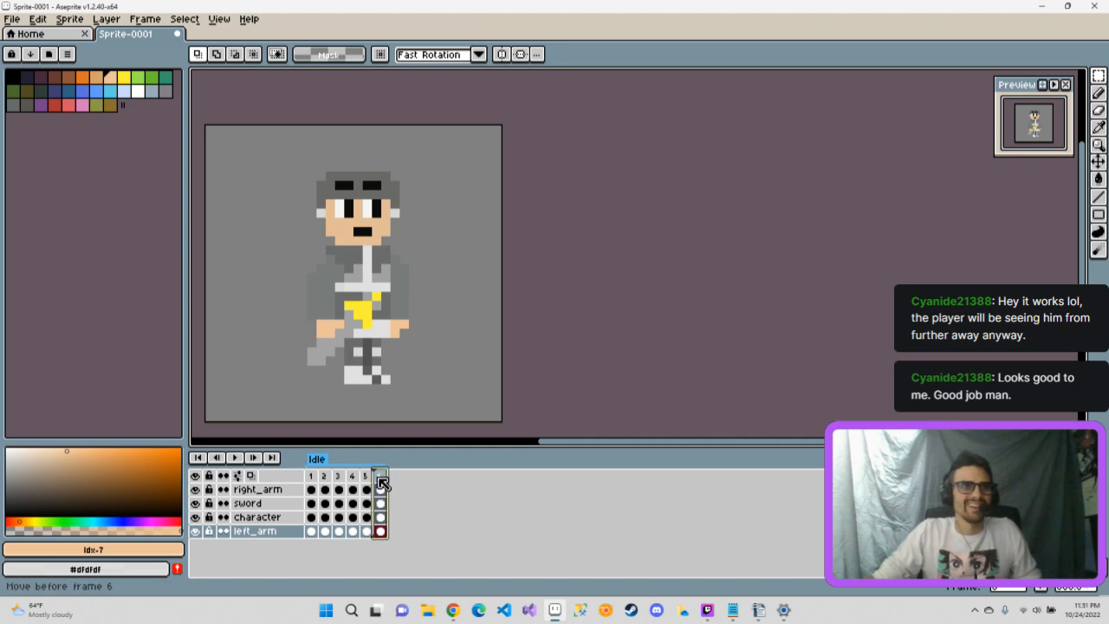
# Step: Set the Idle tag's last frame to 5 so the tag excludes the pasted frame 6
pyautogui.rightClick(380, 478)
pyautogui.click(318, 460)
pyautogui.doubleClick(317, 459)
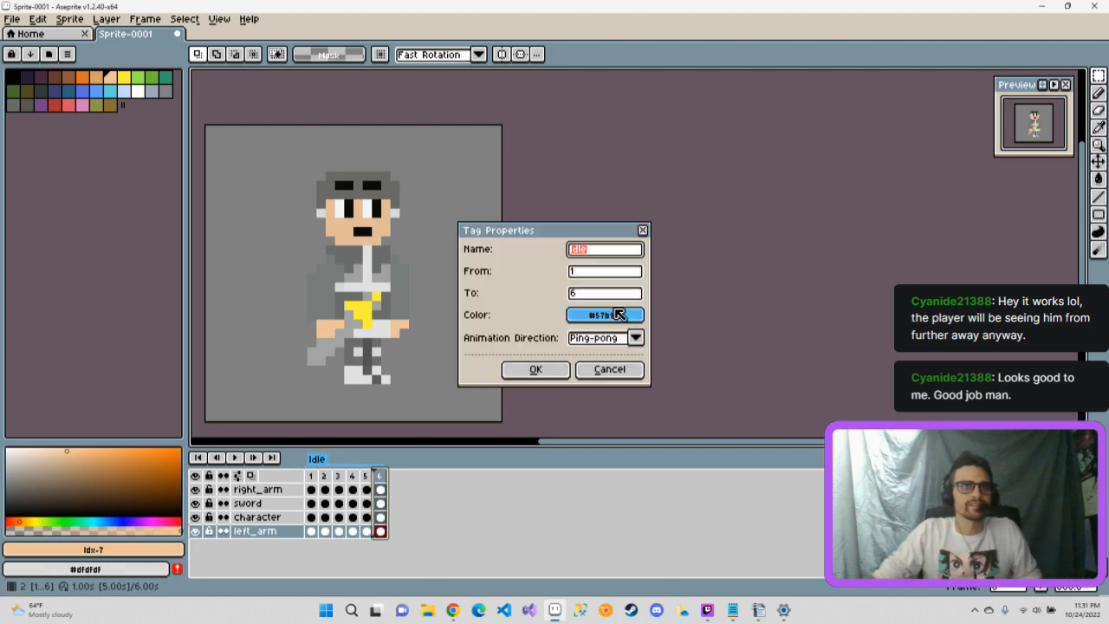
pyautogui.click(594, 297)
pyautogui.press('Return')
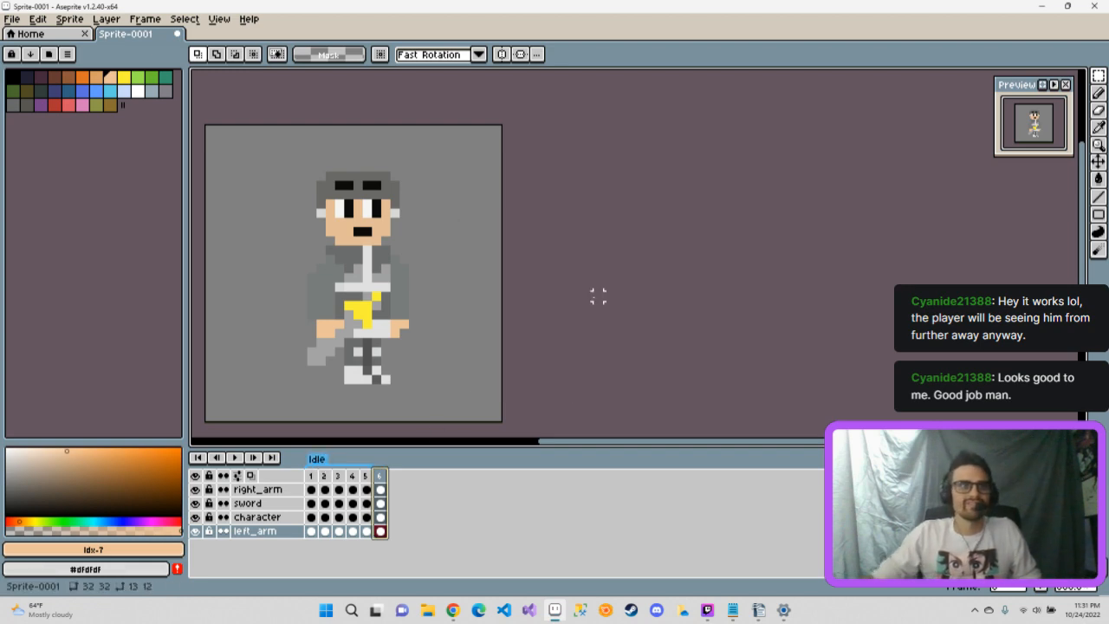
# Step: Create a new tag named Run on frame 6, from frame 6 to frame 6
pyautogui.rightClick(379, 476)
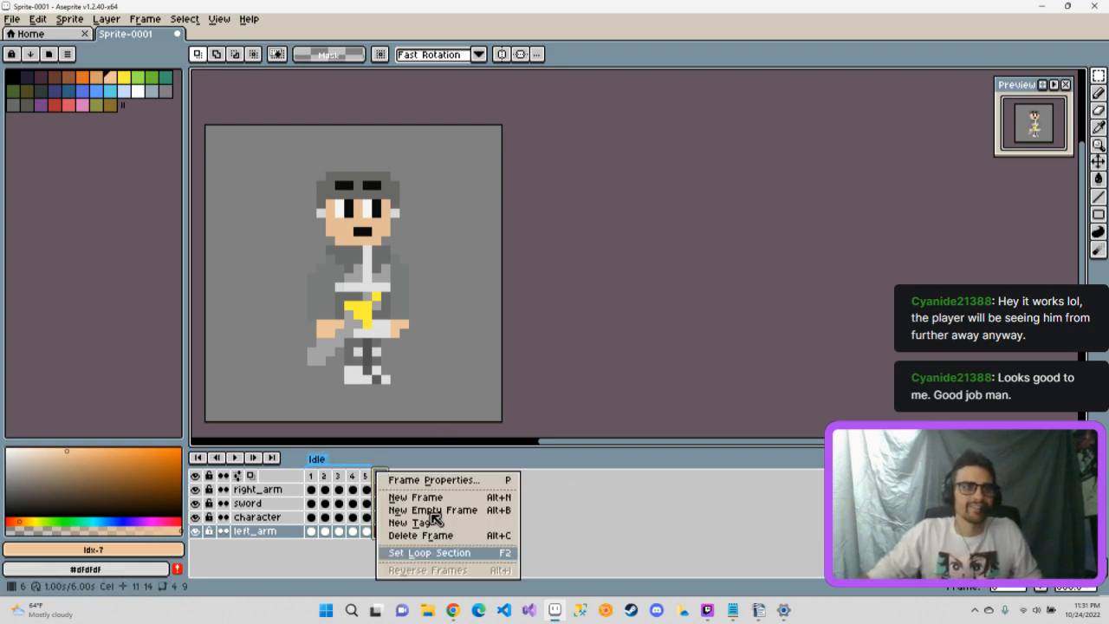
pyautogui.click(466, 524)
pyautogui.click(609, 249)
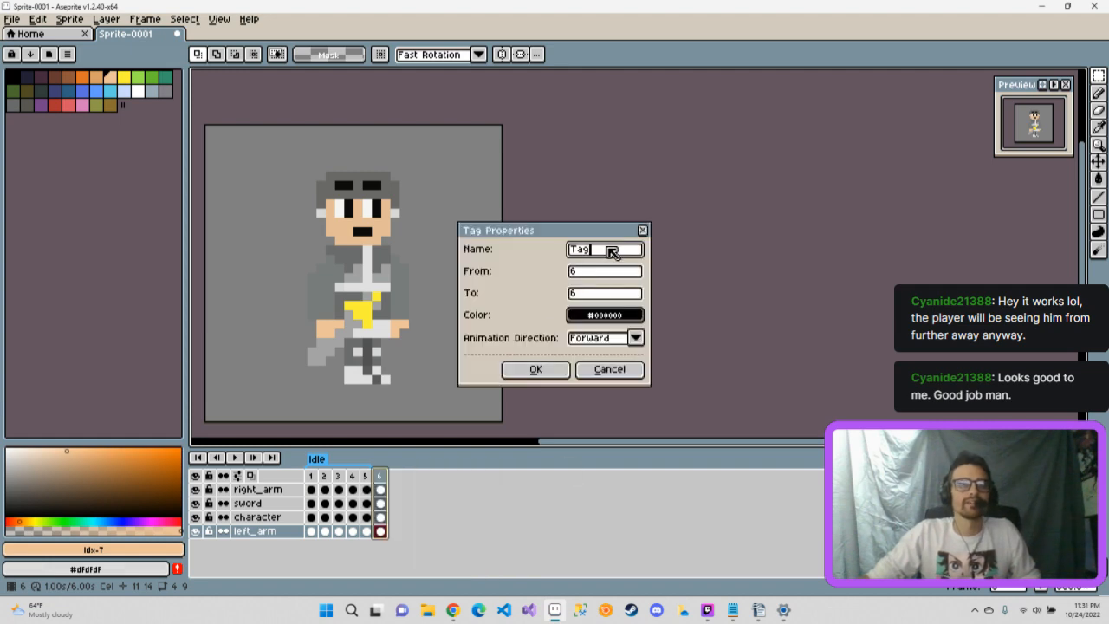
pyautogui.moveTo(569, 249); pyautogui.dragTo(612, 258)
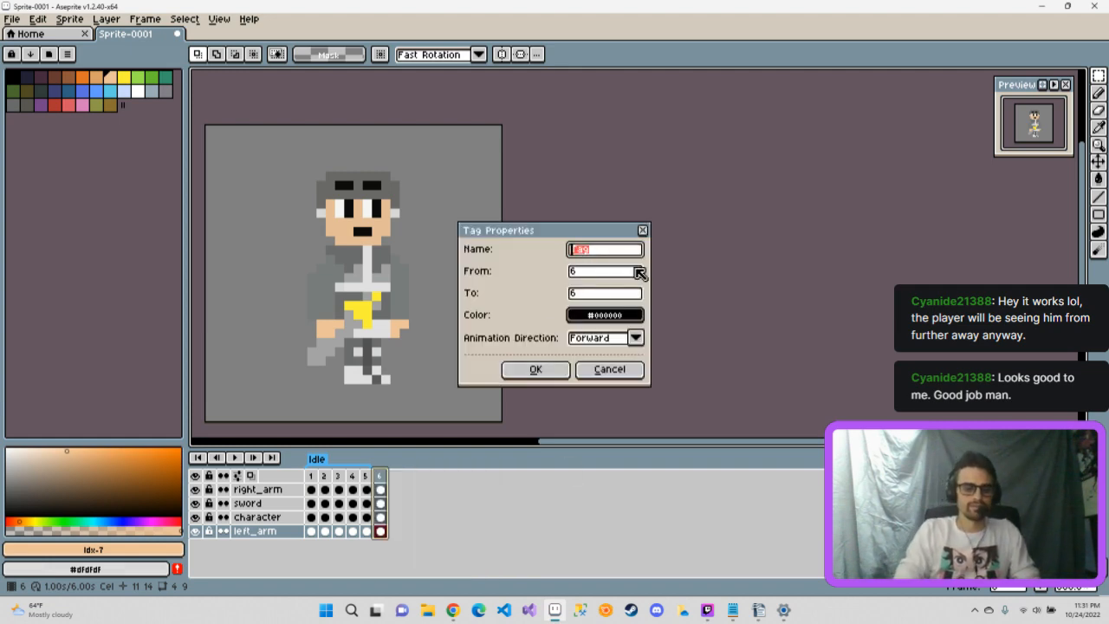
pyautogui.write('Run')
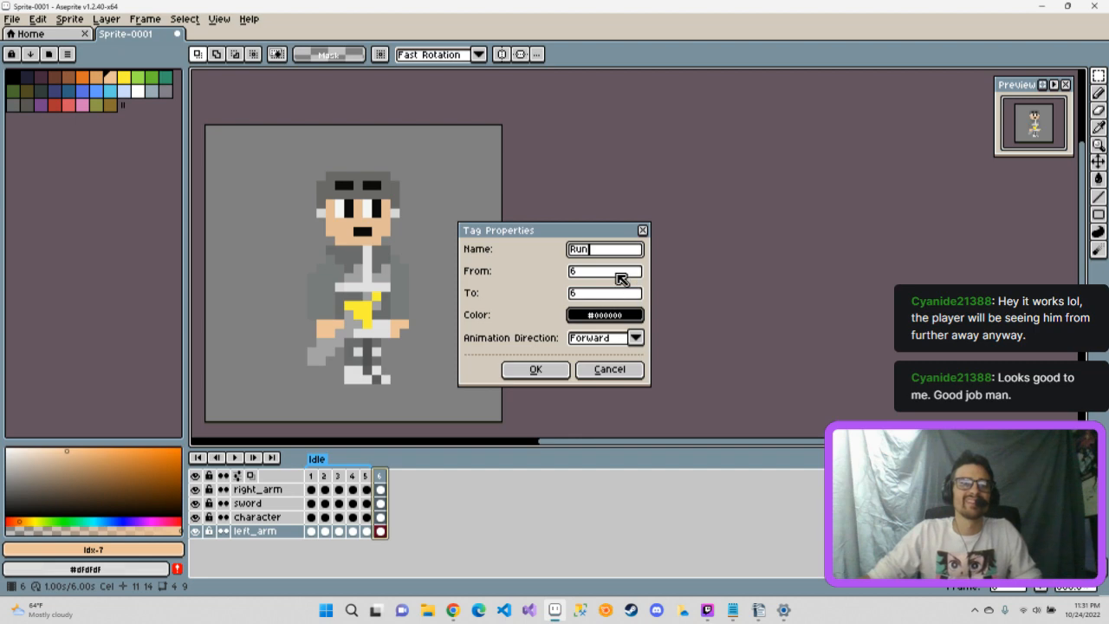
pyautogui.click(619, 276)
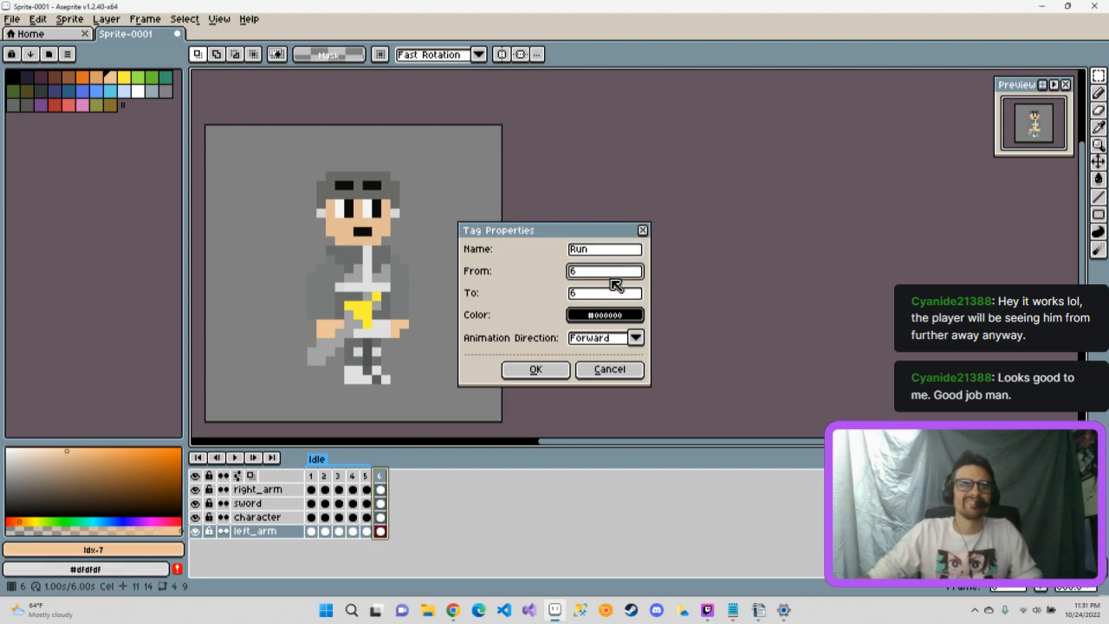
pyautogui.click(565, 372)
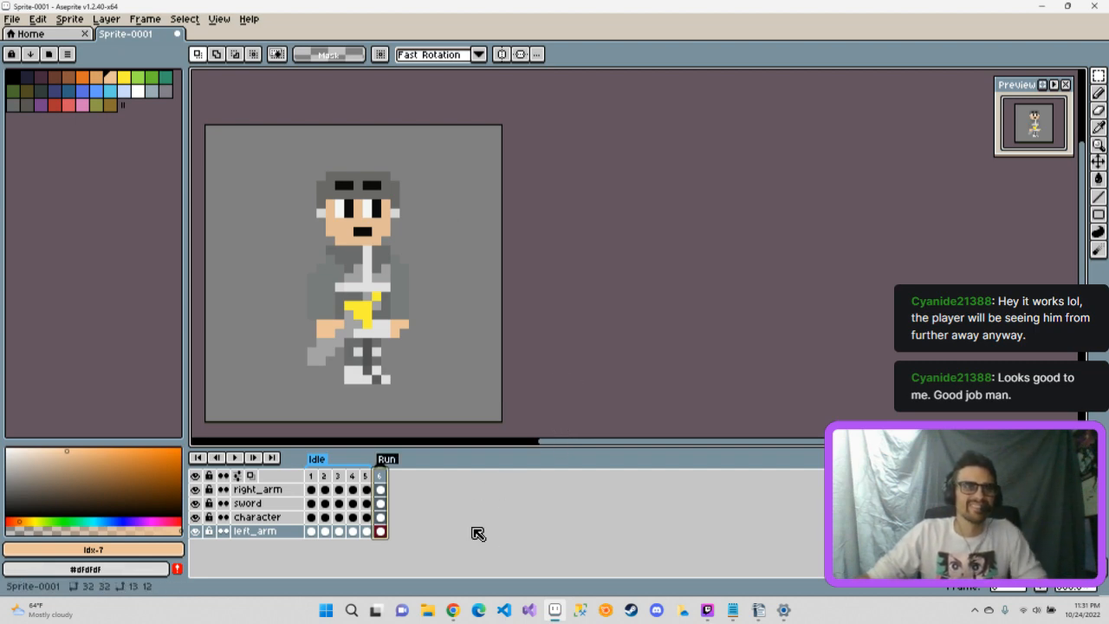
# Step: Check the Idle tag's frame range and animation direction in its properties
pyautogui.doubleClick(316, 458)
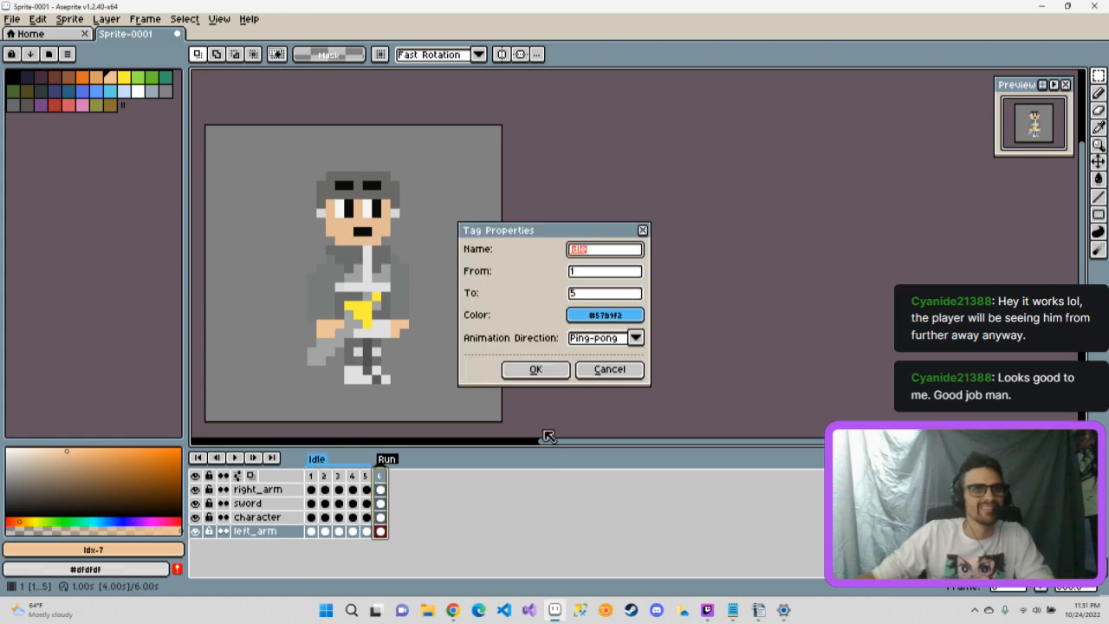
pyautogui.click(642, 229)
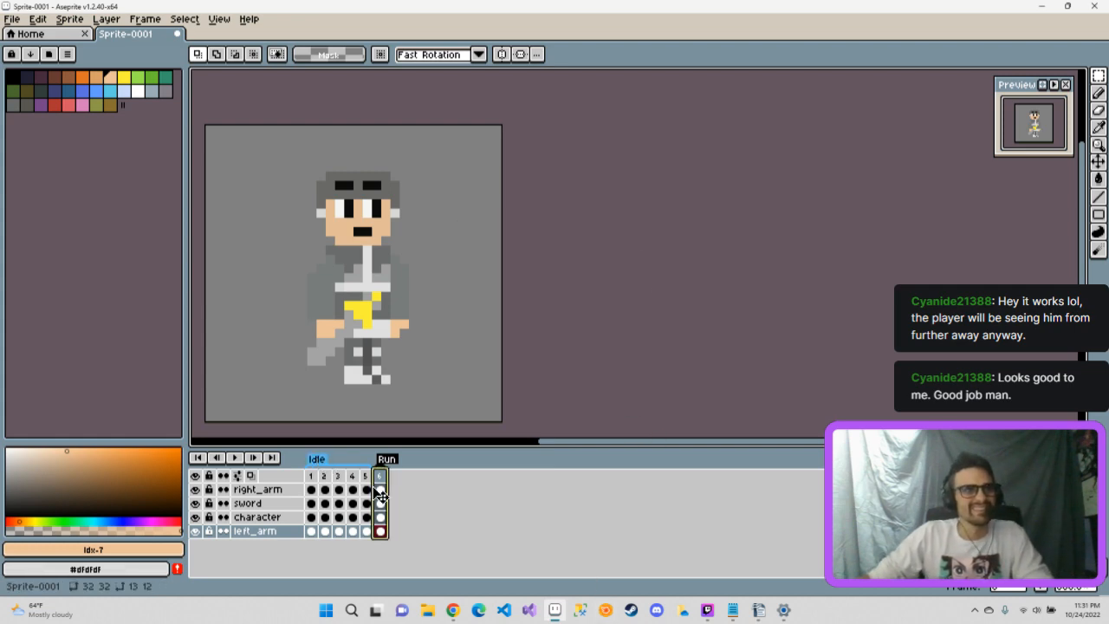
pyautogui.doubleClick(319, 460)
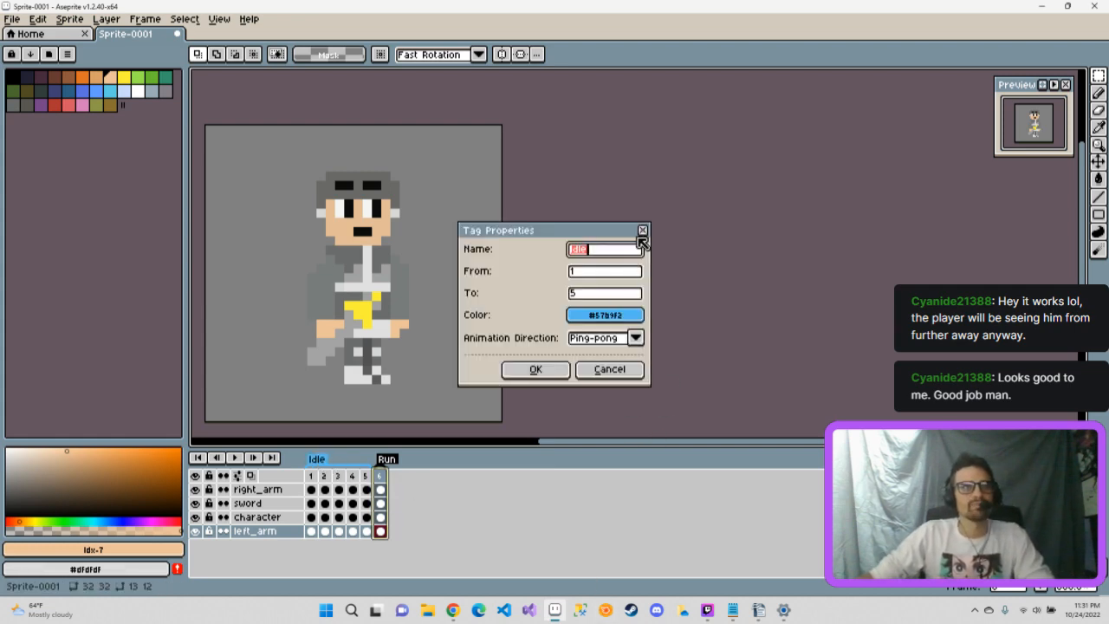
pyautogui.click(642, 230)
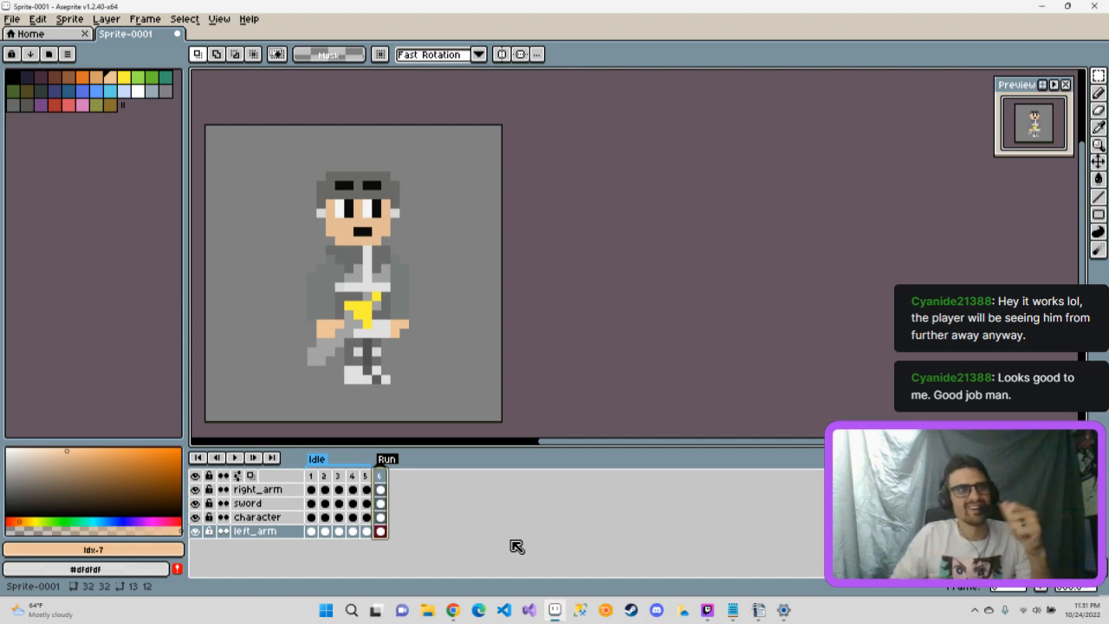
# Step: Switch to the FirstGame_Manual.odt document in OpenOffice Writer
pyautogui.click(759, 611)
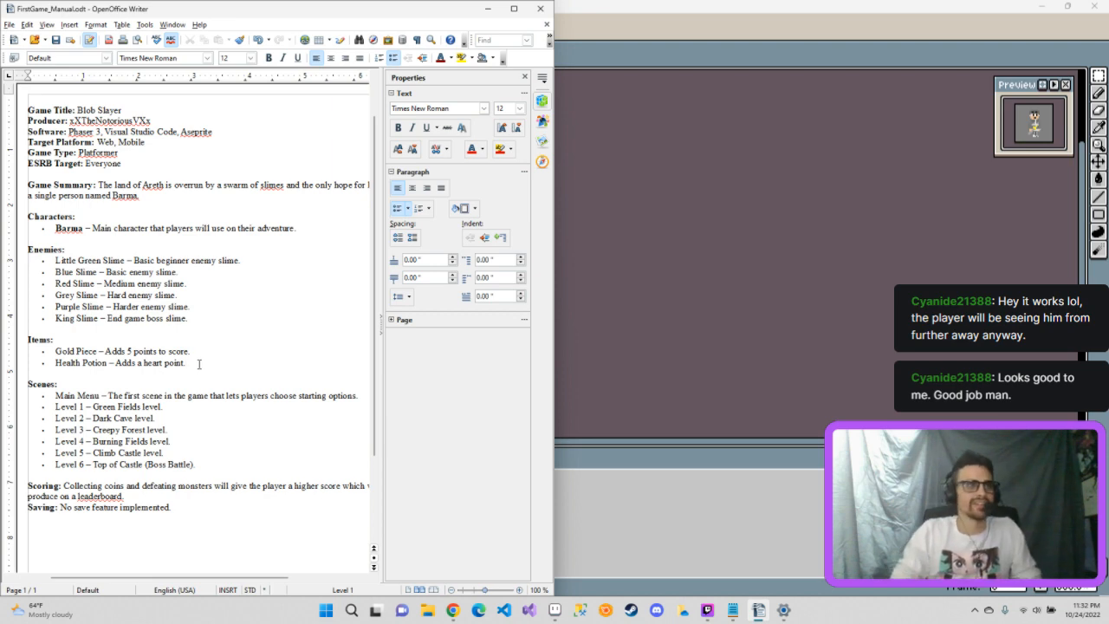
pyautogui.press('Return')
pyautogui.hotkey('shift', 'Return')
pyautogui.press('BackSpace')
pyautogui.press('BackSpace')
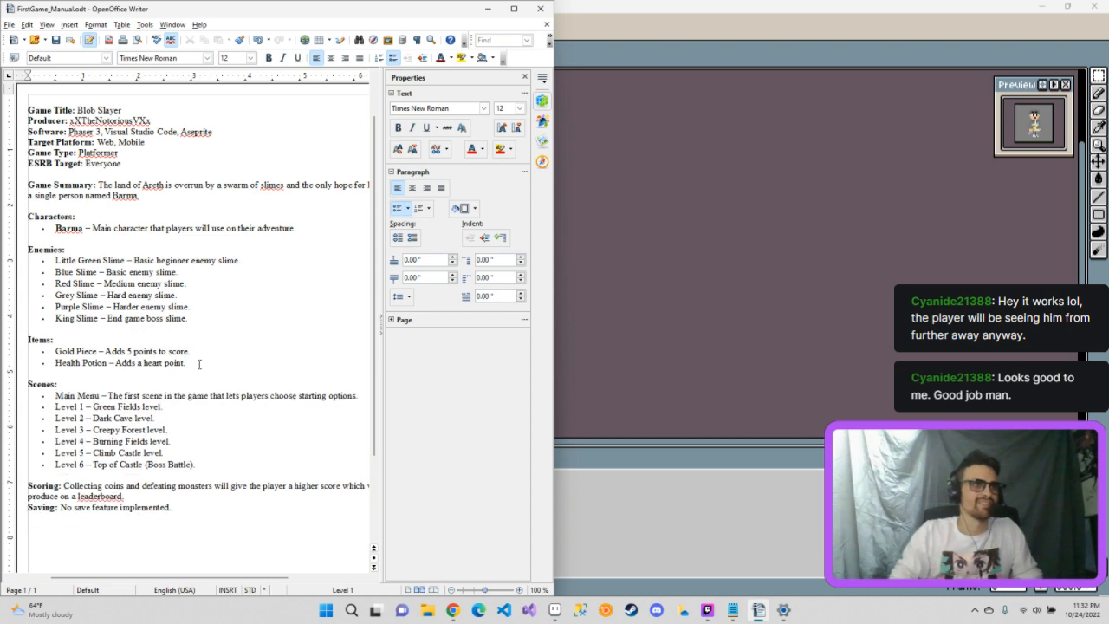
pyautogui.press('Return')
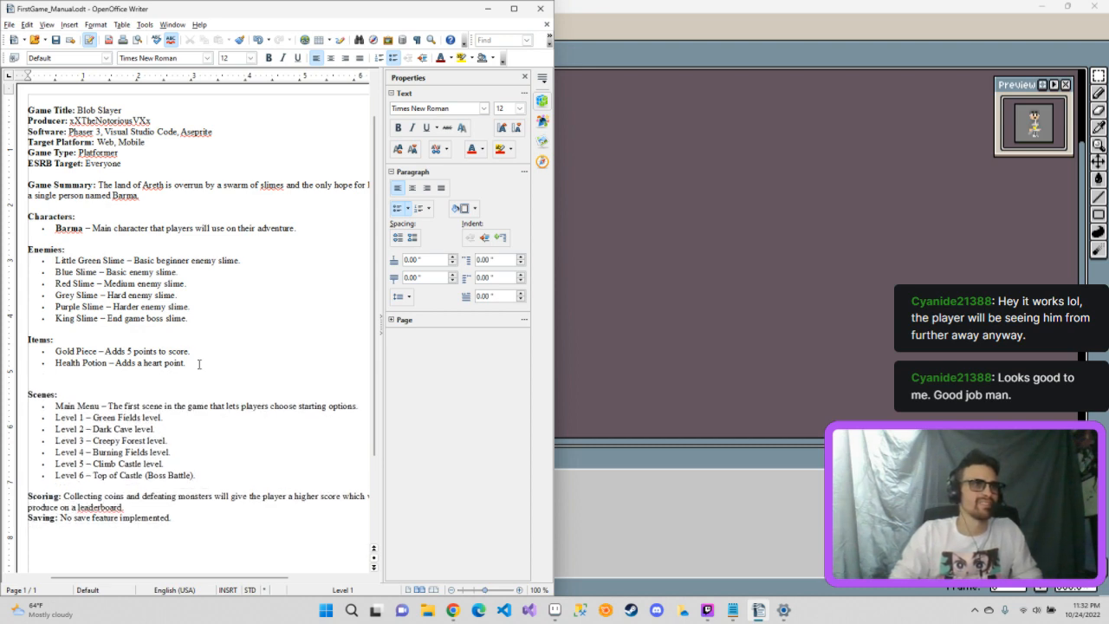
pyautogui.hotkey('shift', 'Return')
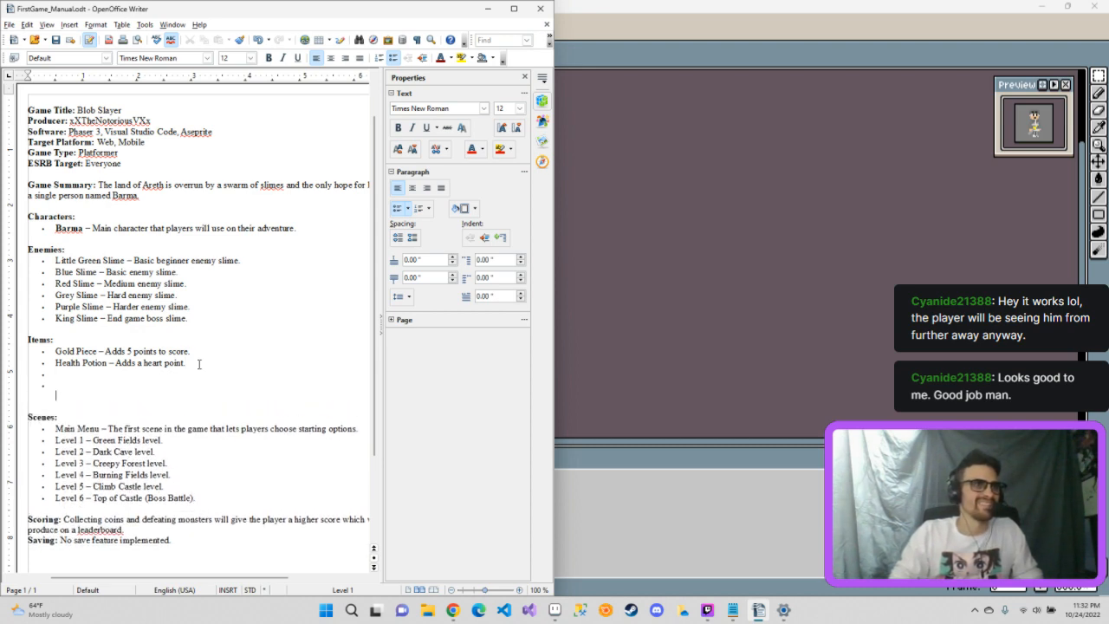
pyautogui.press('BackSpace')
pyautogui.press('BackSpace')
pyautogui.press('BackSpace')
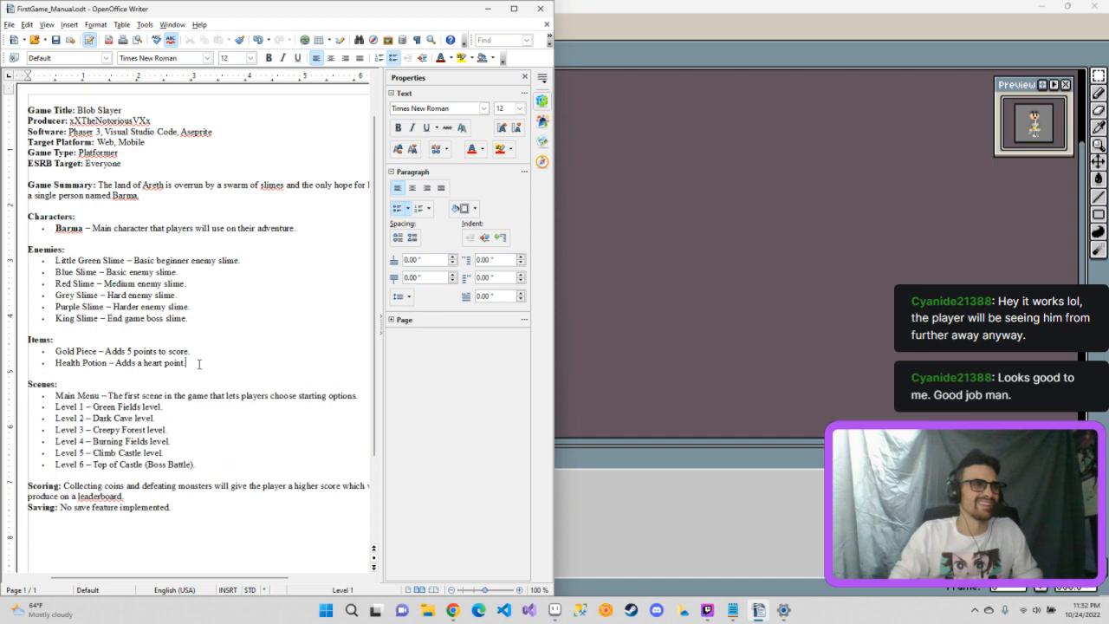
# Step: Insert a bold "UI:" heading above the Scenes section, separated from it by an empty line
pyautogui.click(28, 385)
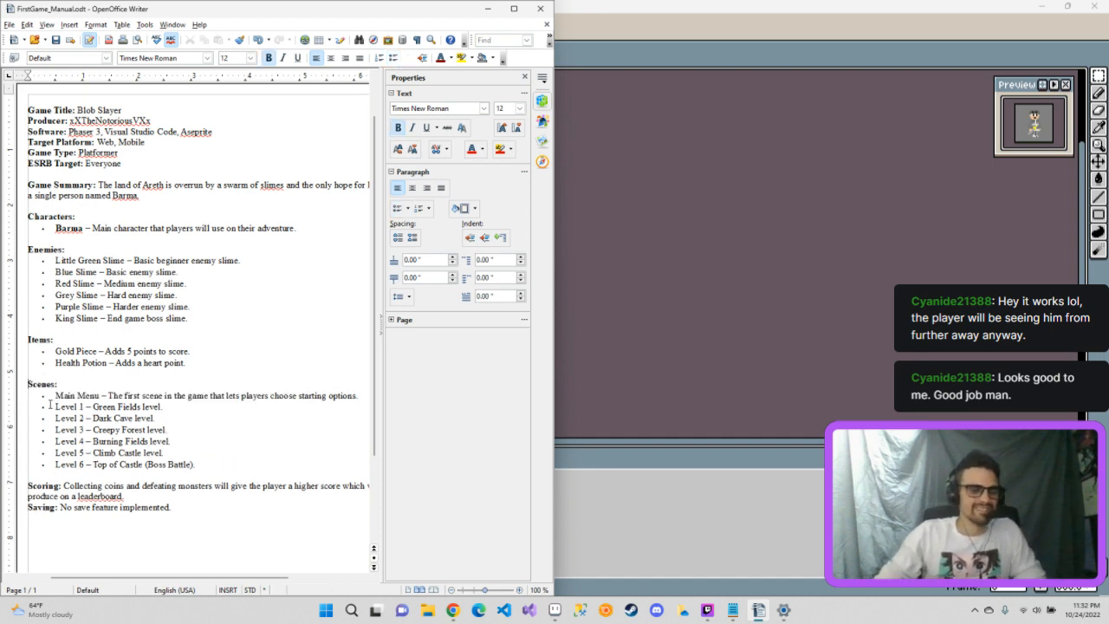
pyautogui.press('Return')
pyautogui.press('Return')
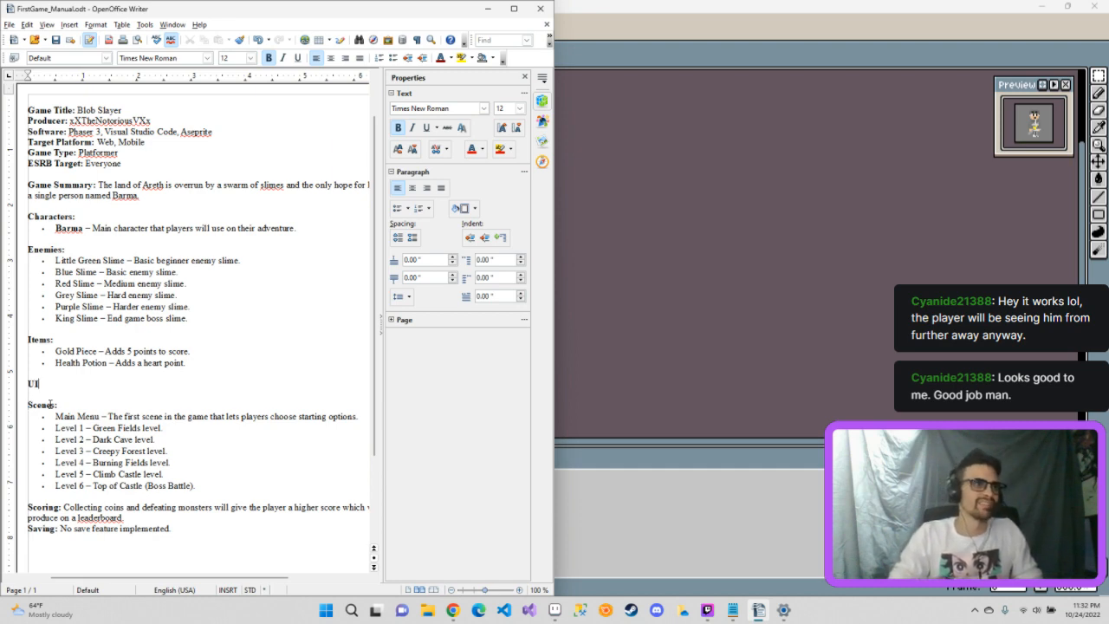
pyautogui.write('UI:')
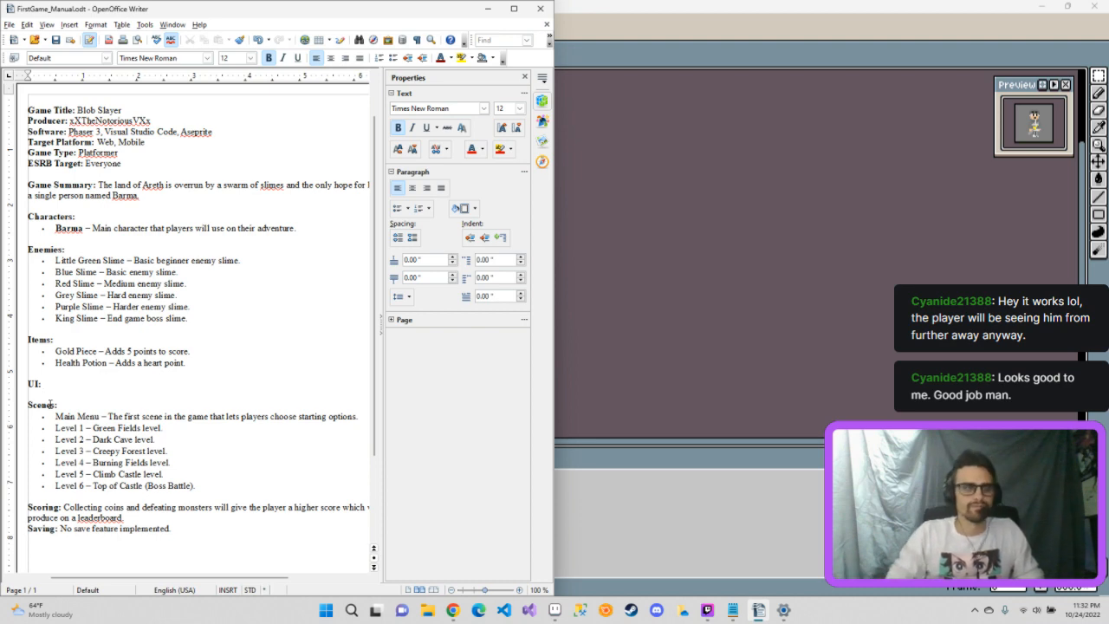
# Step: Start a bulleted list directly under the UI heading and turn off bold for its text
pyautogui.press('Return')
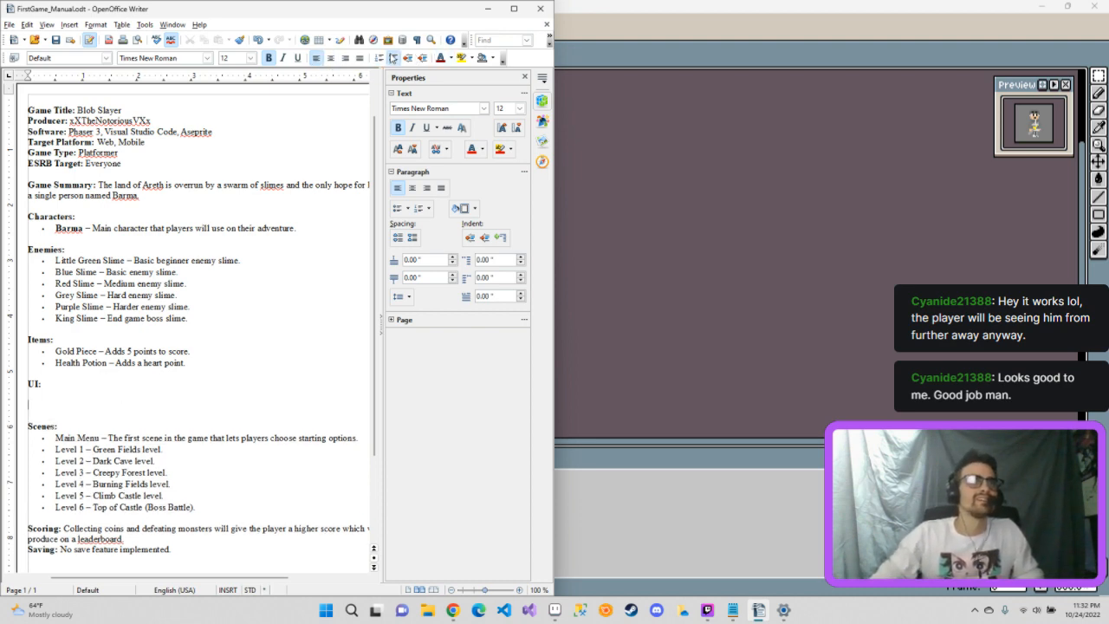
pyautogui.click(379, 57)
pyautogui.press('BackSpace')
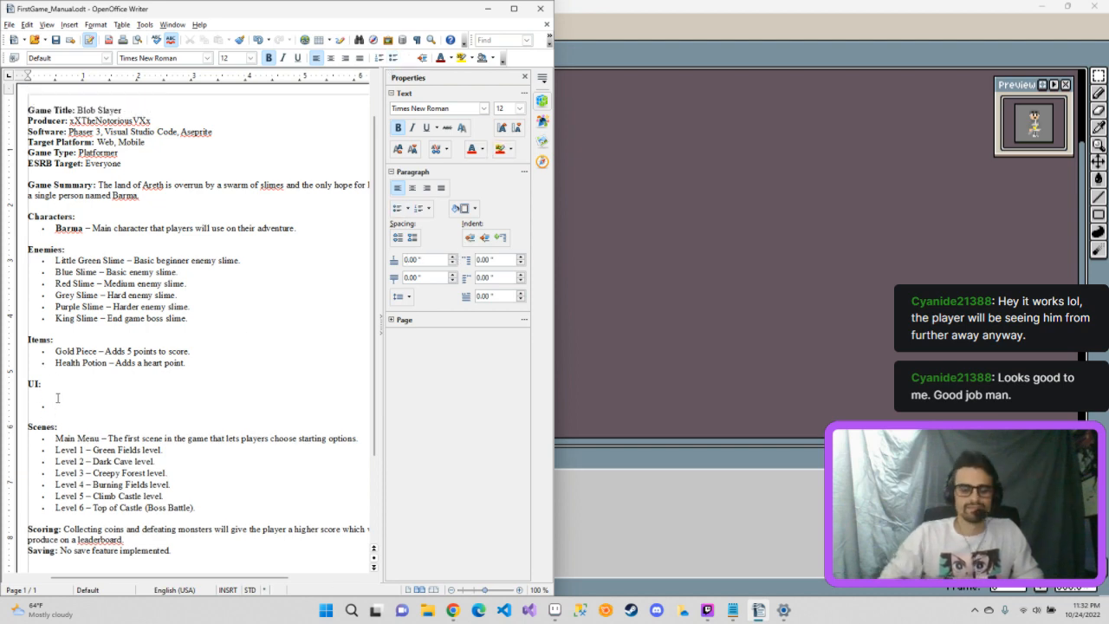
pyautogui.press('Delete')
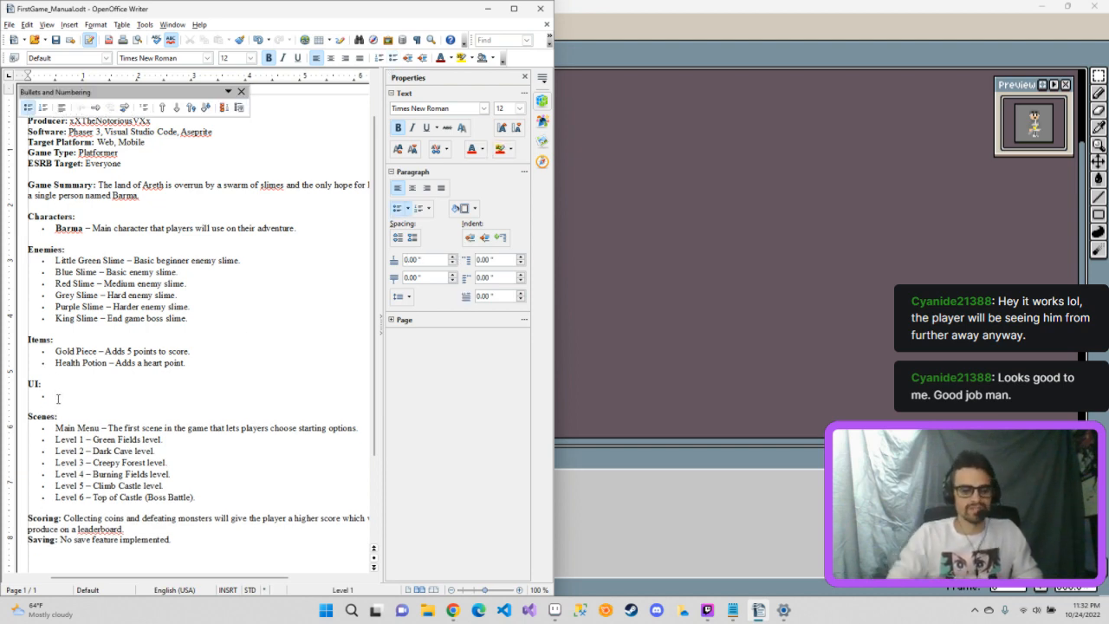
pyautogui.write('HUD')
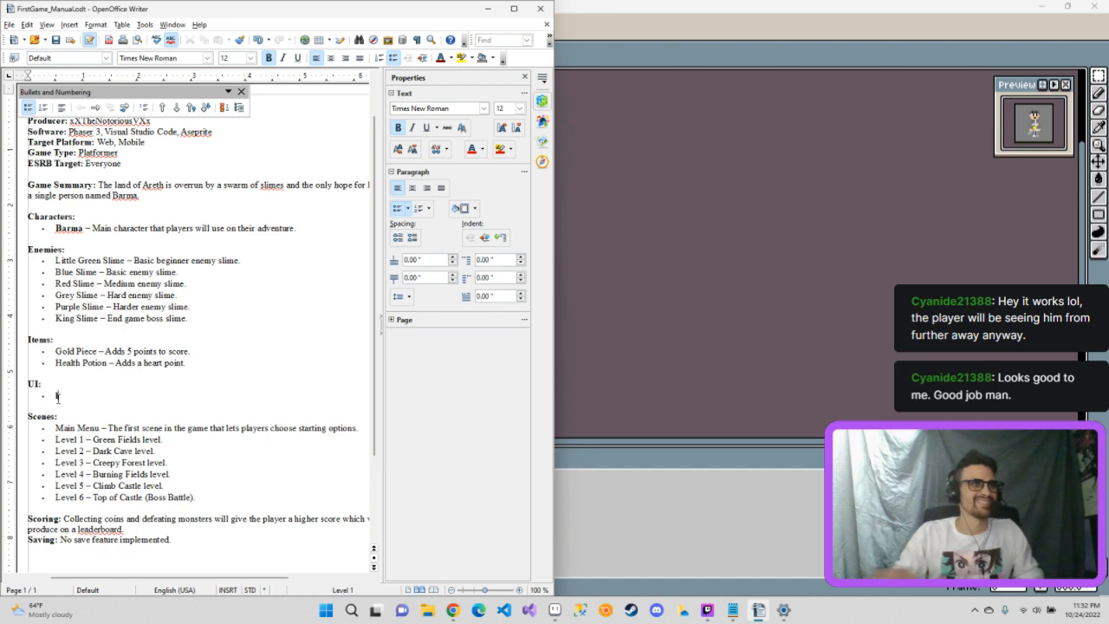
pyautogui.click(268, 57)
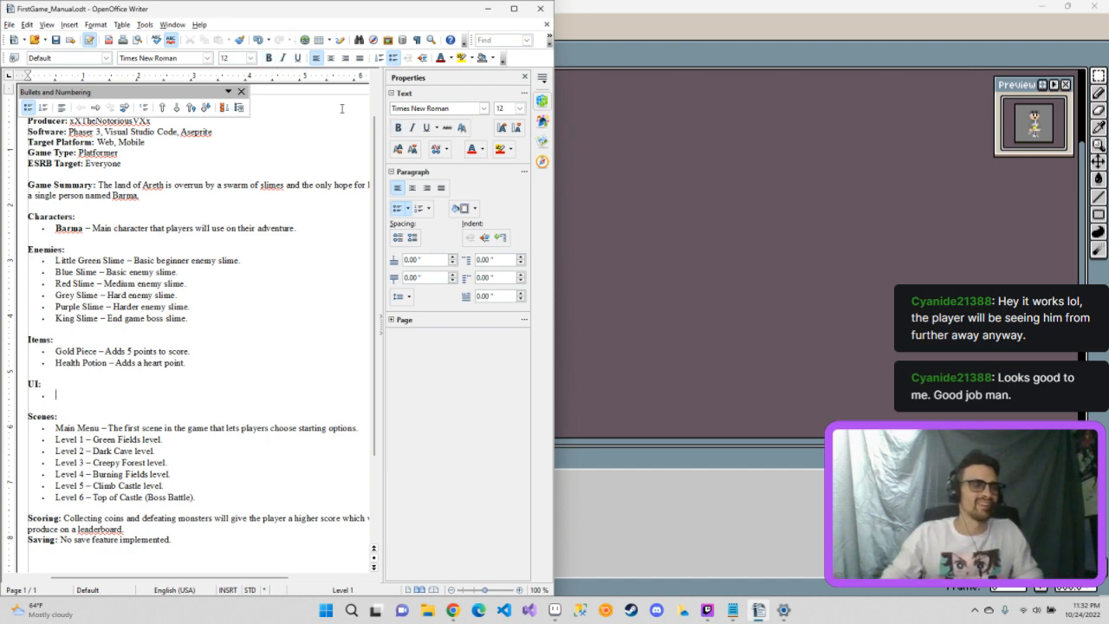
pyautogui.write('HU')
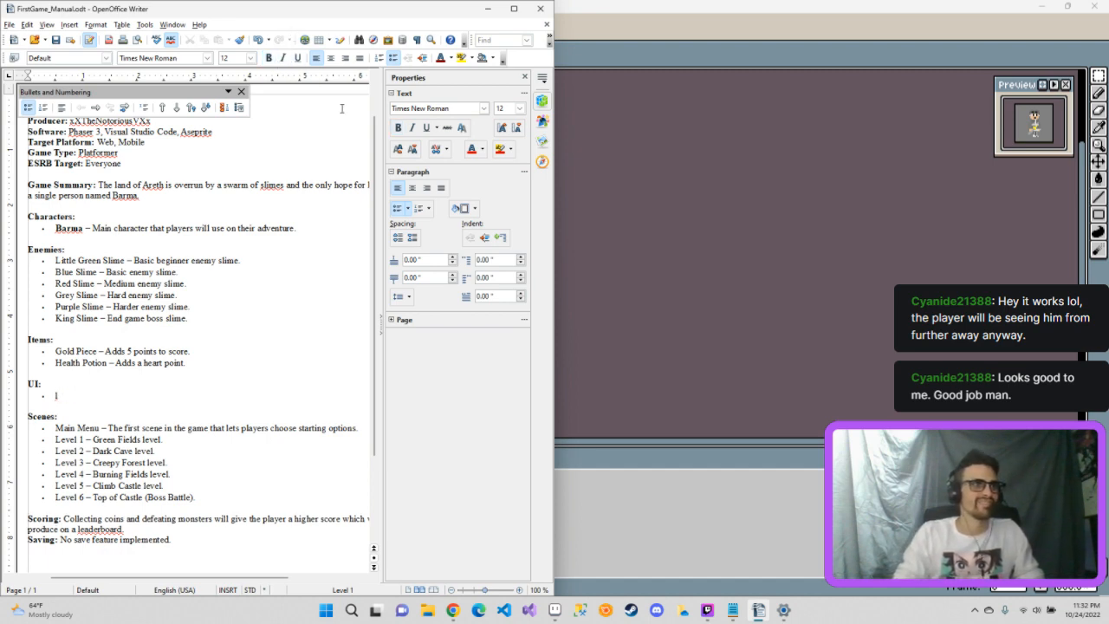
pyautogui.write('L')
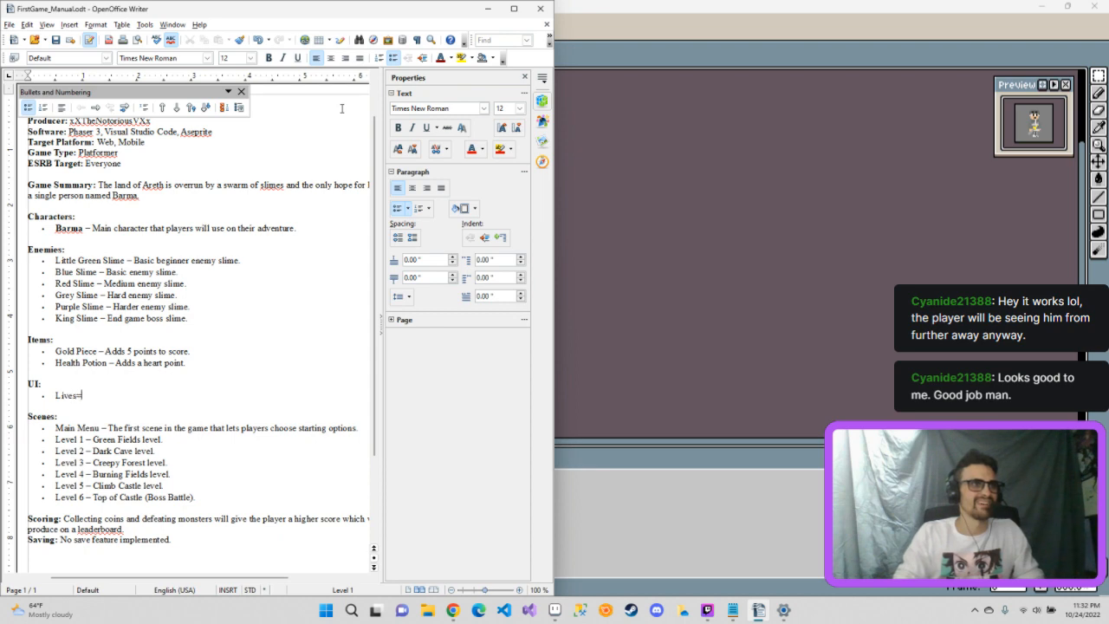
pyautogui.write('ives=')
pyautogui.press('BackSpace')
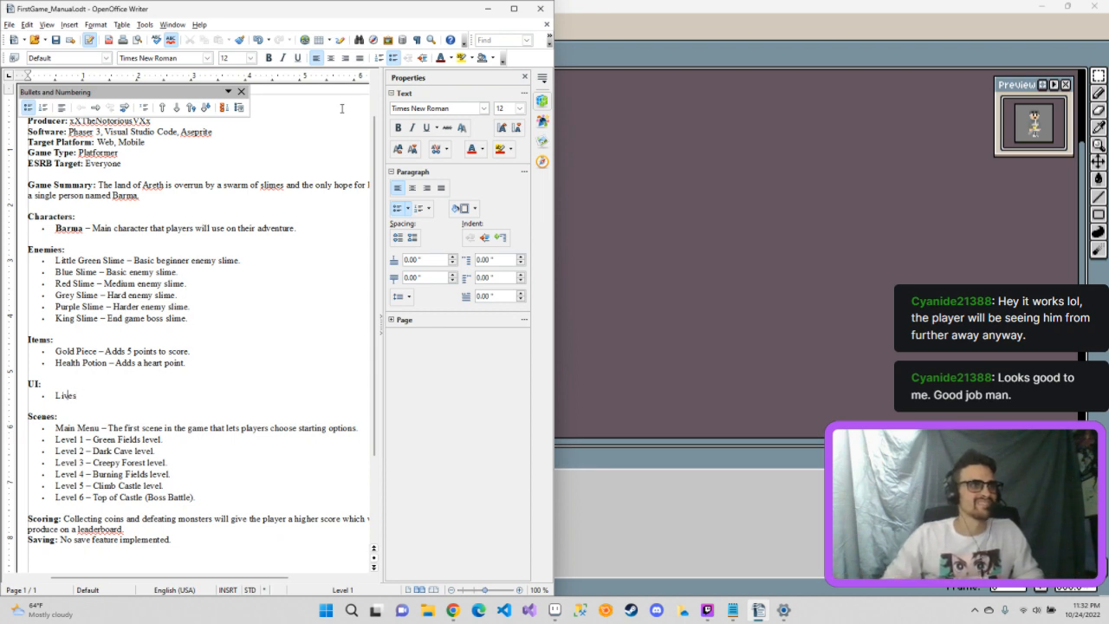
# Step: Write the bullet "Player Hearts – Players life points." under the UI heading
pyautogui.write('Player h')
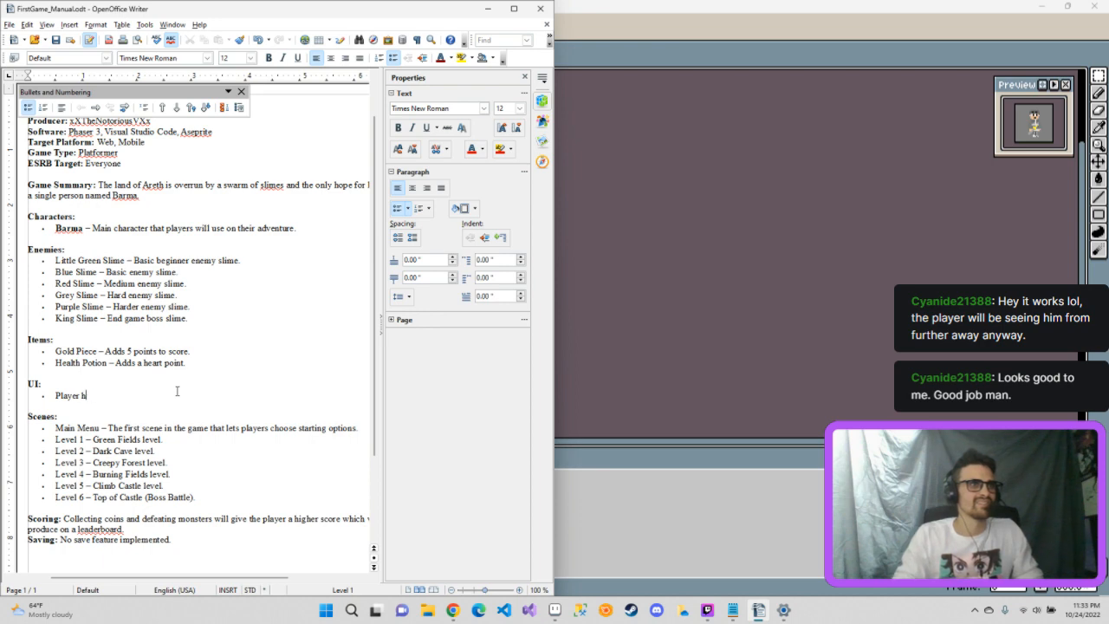
pyautogui.write('-')
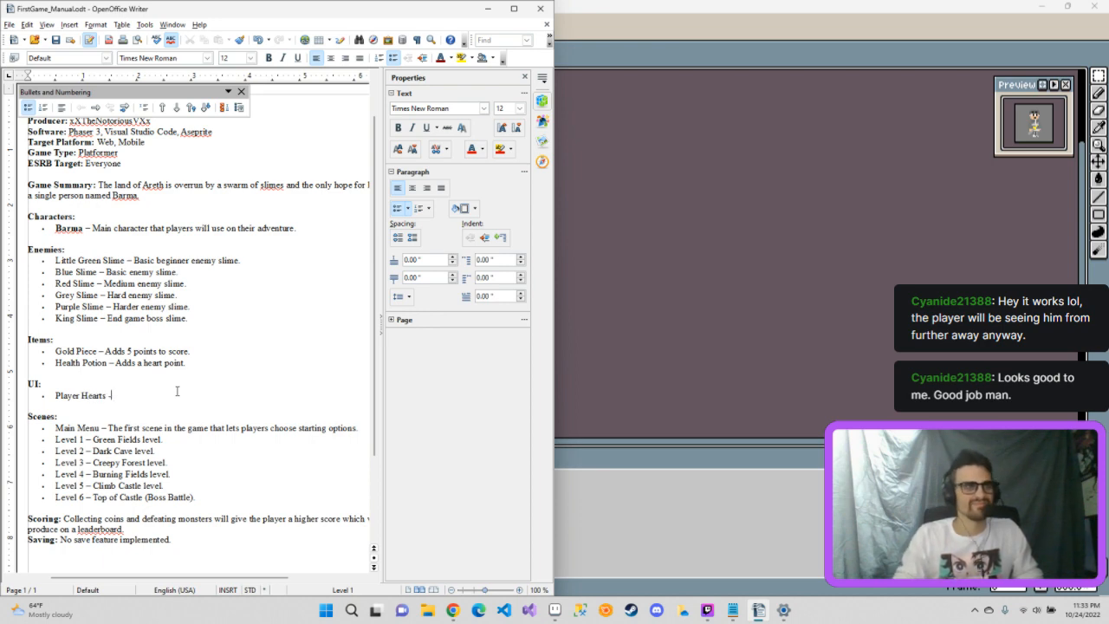
pyautogui.write(' Players li')
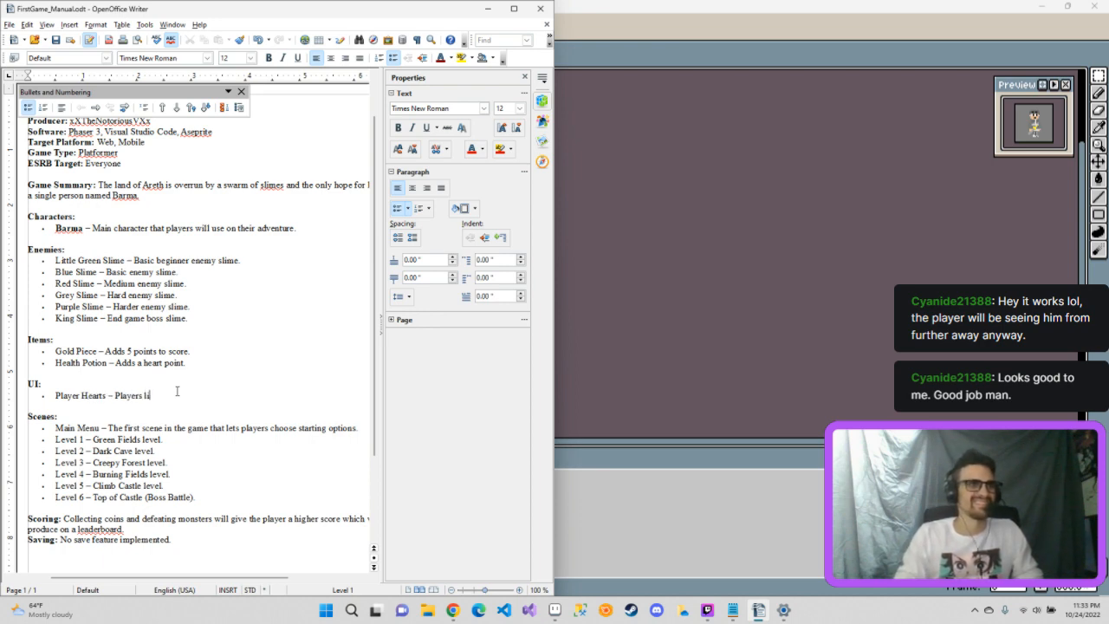
pyautogui.write('fe points')
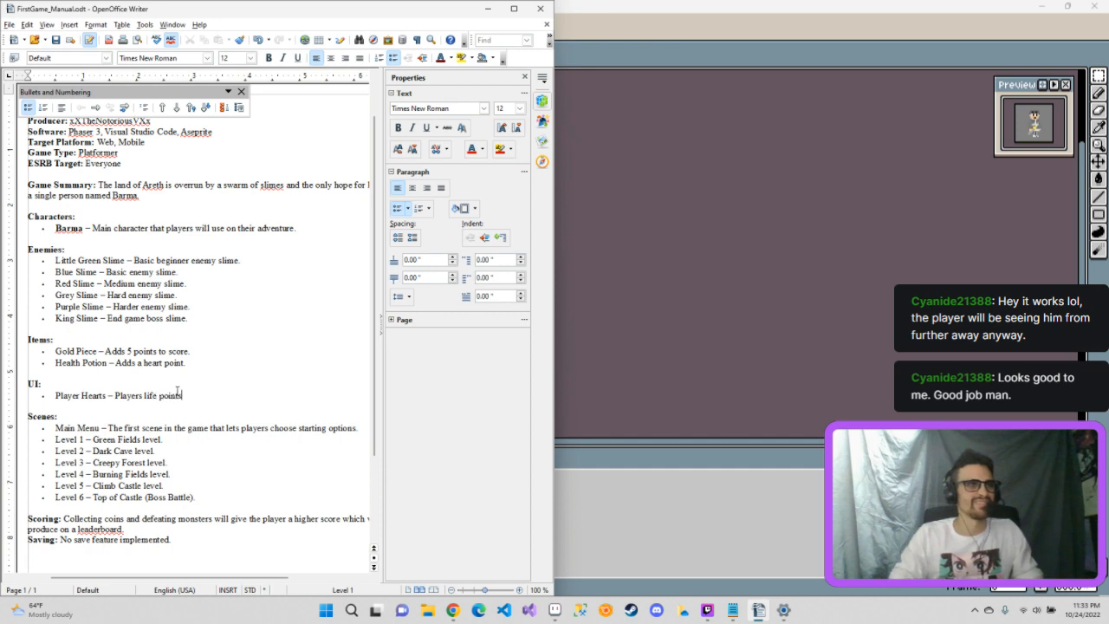
pyautogui.write('.')
# Step: Save the game manual and minimize it to return to the sprite in Aseprite
pyautogui.click(271, 362)
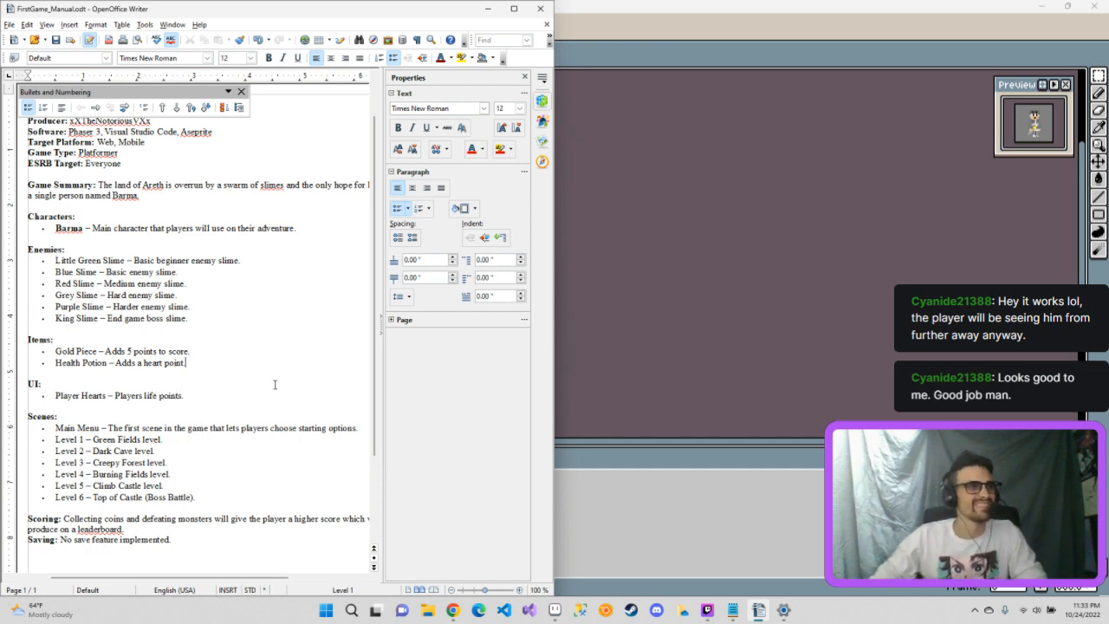
pyautogui.click(275, 384)
pyautogui.scroll(3, 281, 392)
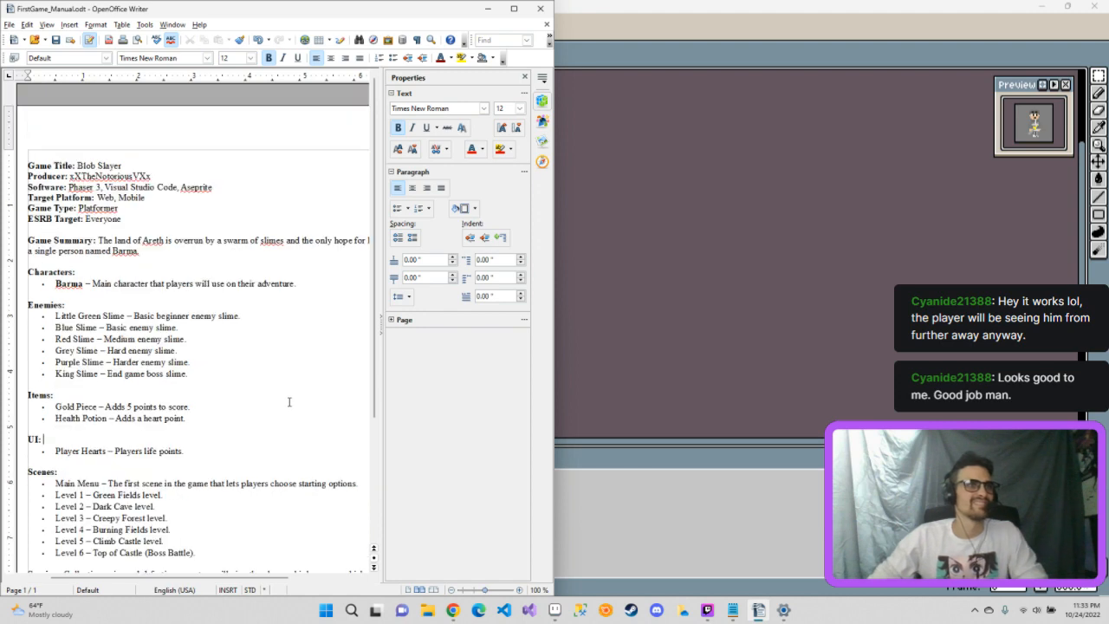
pyautogui.hotkey('ctrl', 's')
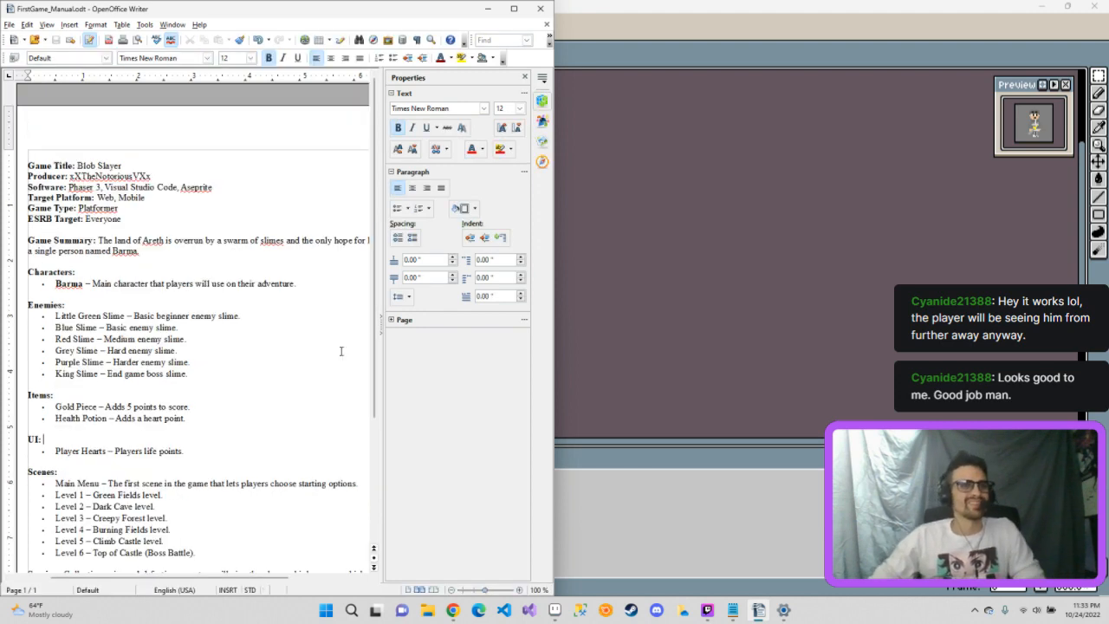
pyautogui.click(488, 8)
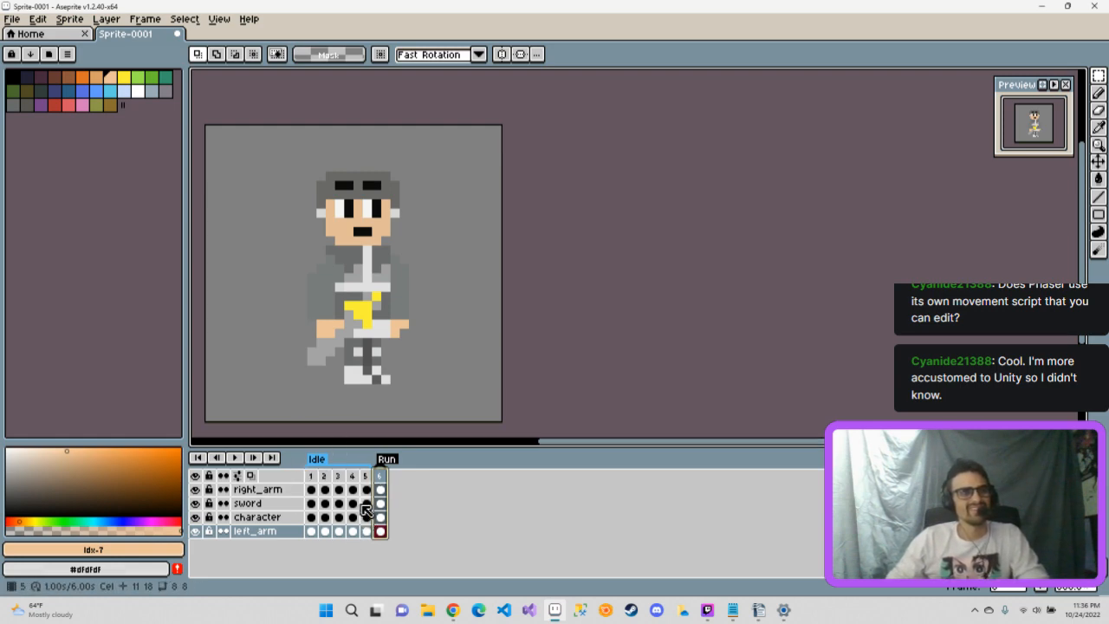
# Step: Delete frames 4 and 5 from the end of the Idle tag, checking them against frame 3 first
pyautogui.click(351, 475)
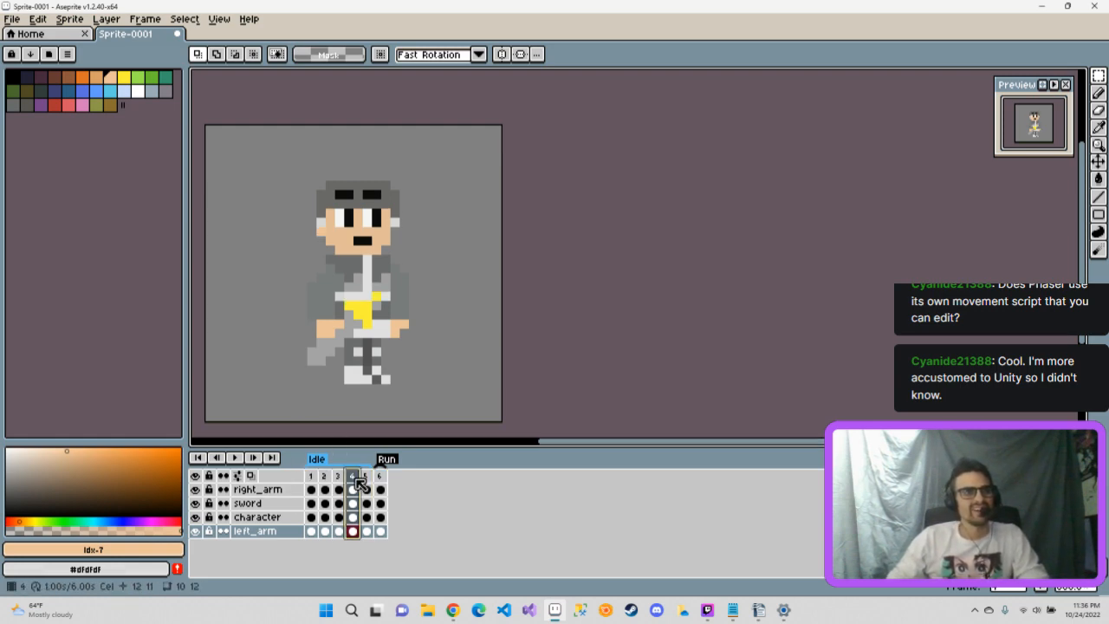
pyautogui.click(365, 485)
pyautogui.click(352, 483)
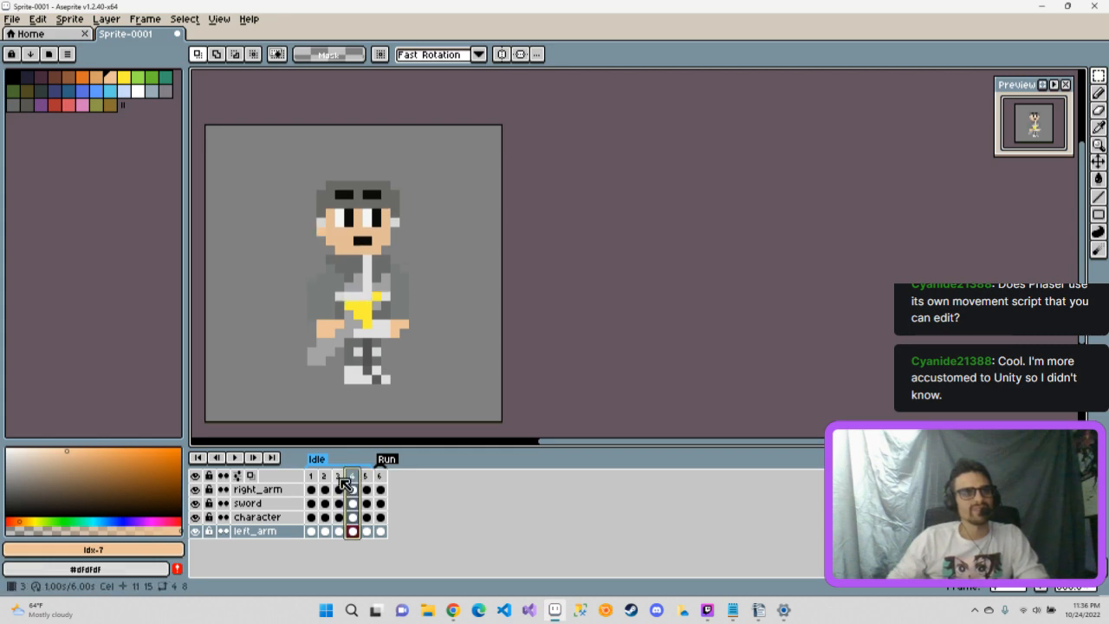
pyautogui.click(338, 482)
pyautogui.click(354, 478)
pyautogui.click(365, 485)
pyautogui.click(353, 484)
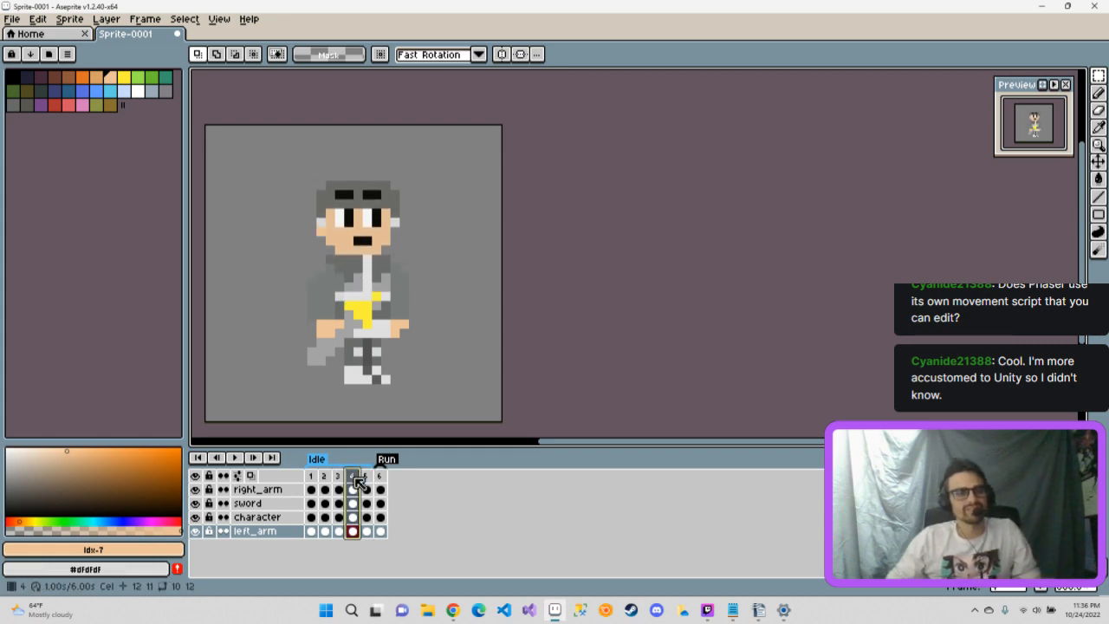
pyautogui.click(367, 486)
pyautogui.rightClick(367, 483)
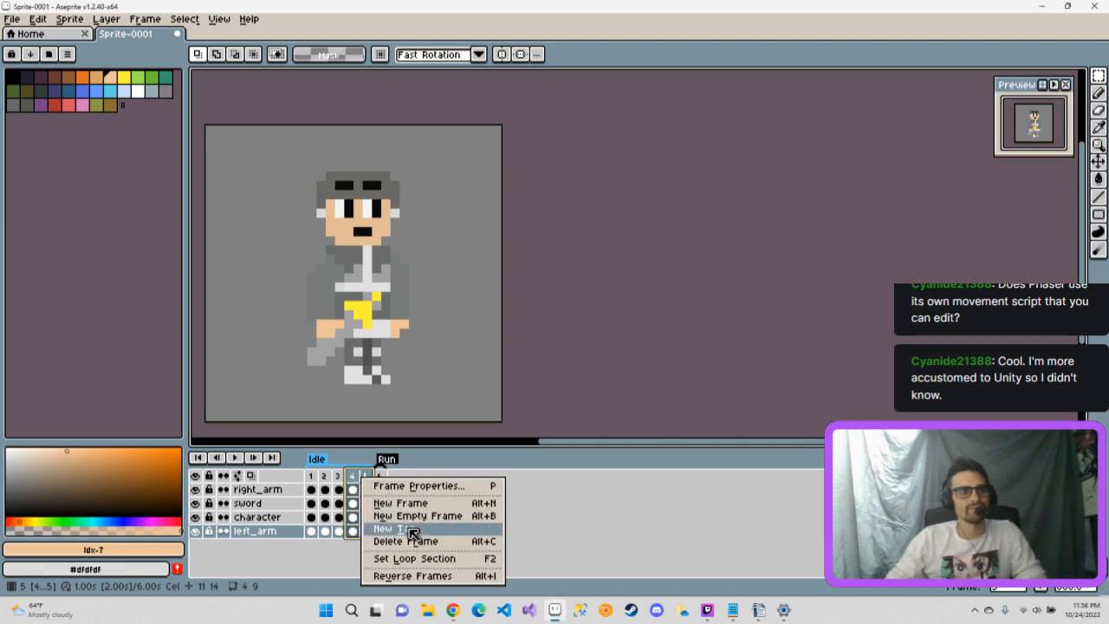
pyautogui.click(410, 538)
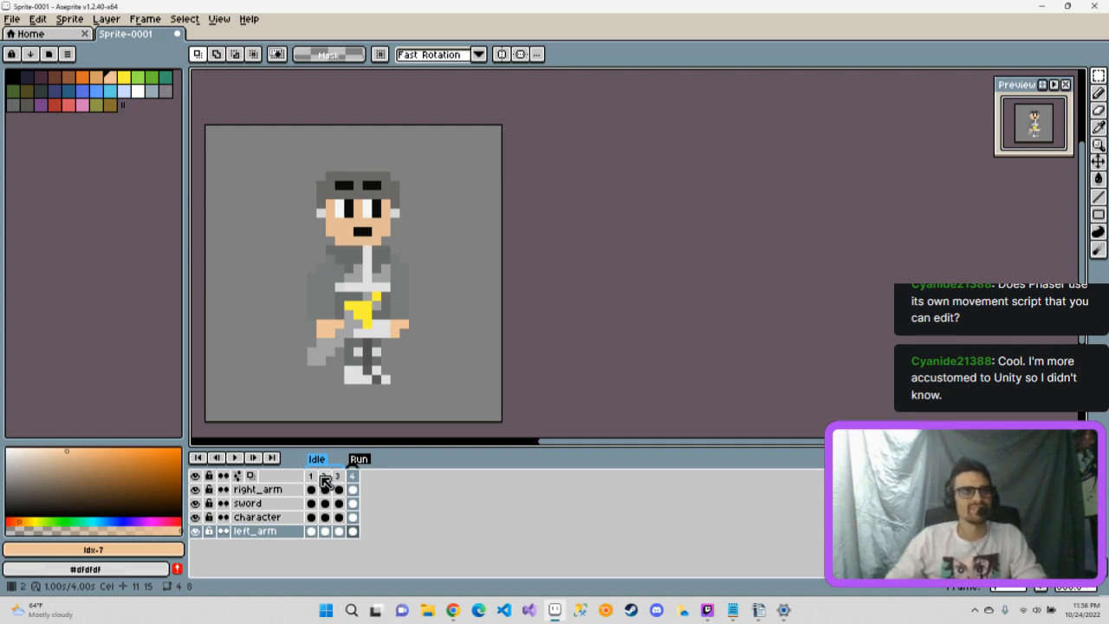
# Step: Step back and forth through the three Idle frames and the Run frame to examine the character's up-and-down body motion
pyautogui.click(325, 478)
pyautogui.click(339, 478)
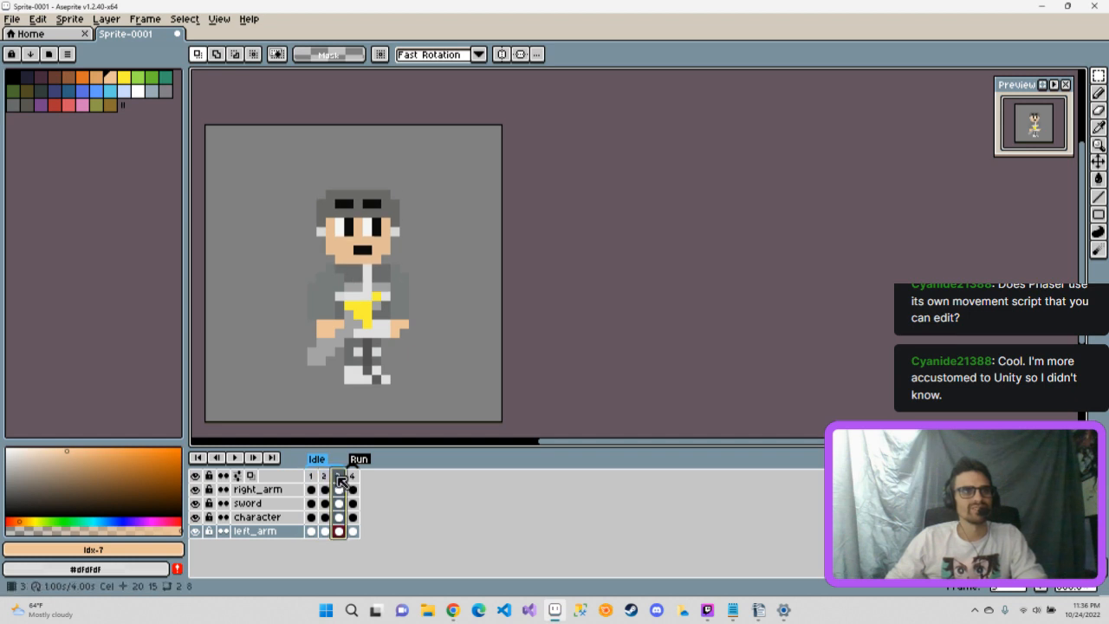
pyautogui.click(325, 479)
pyautogui.click(311, 478)
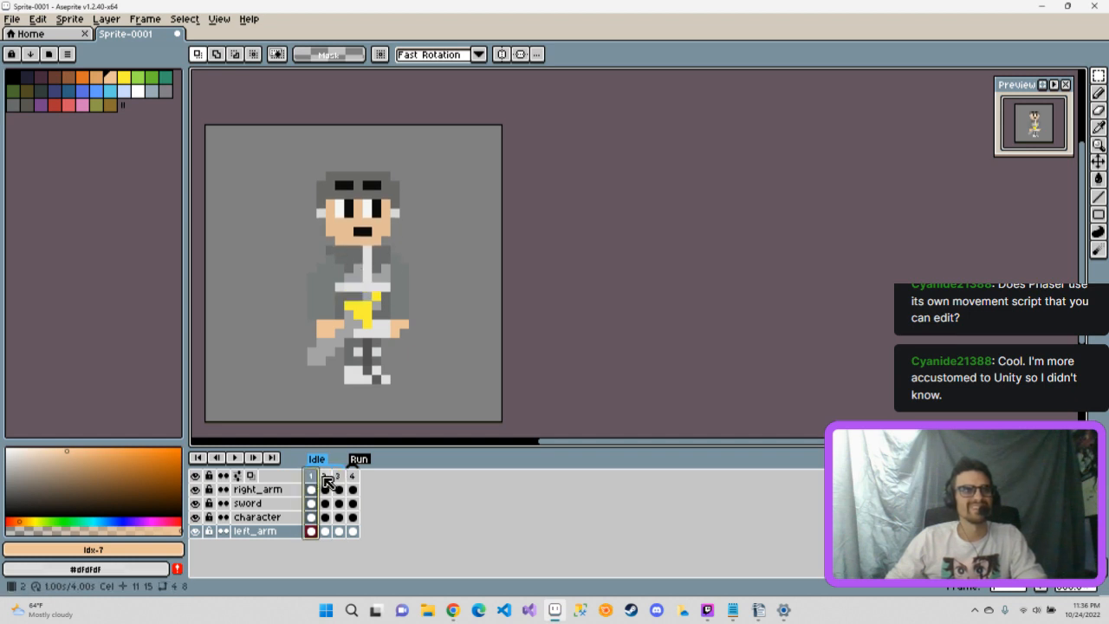
pyautogui.click(325, 478)
pyautogui.click(339, 478)
pyautogui.click(324, 478)
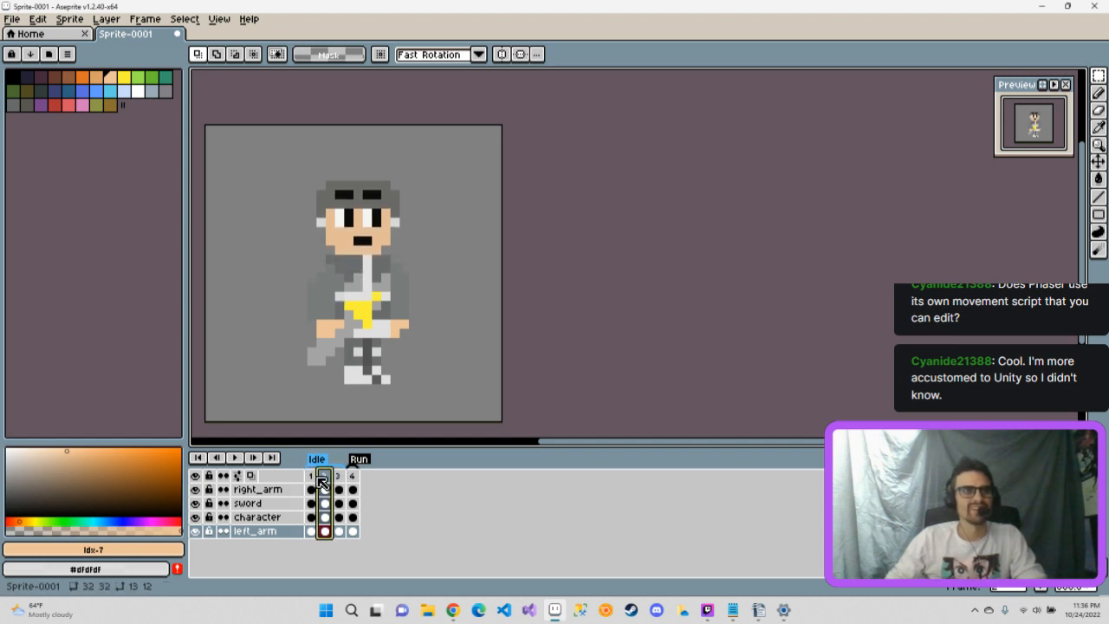
pyautogui.click(311, 478)
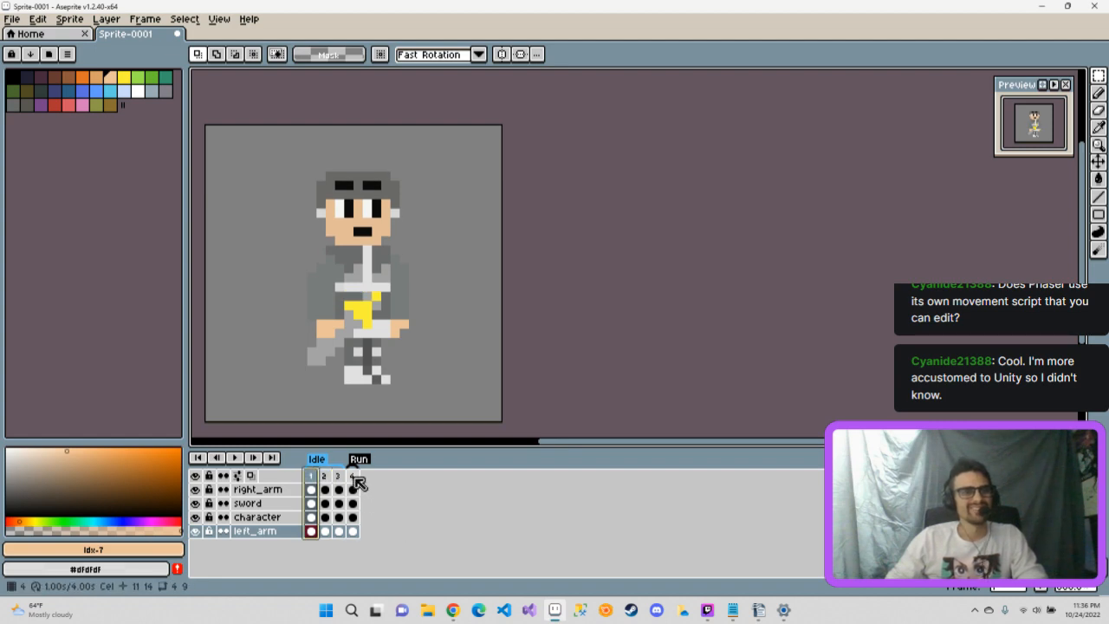
pyautogui.click(353, 476)
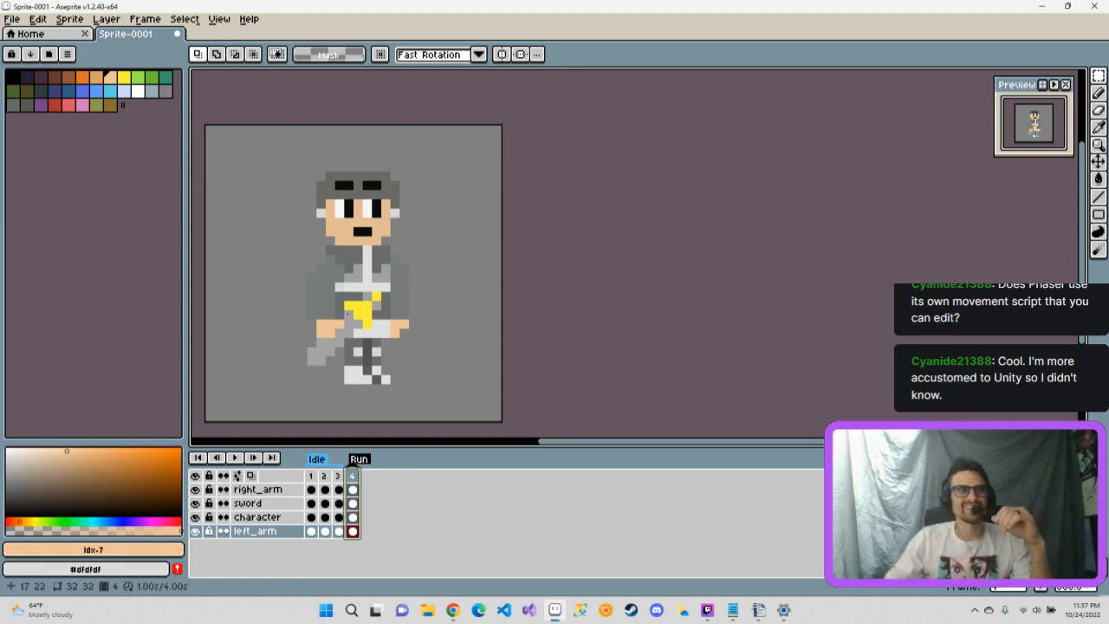
pyautogui.click(326, 475)
pyautogui.click(339, 476)
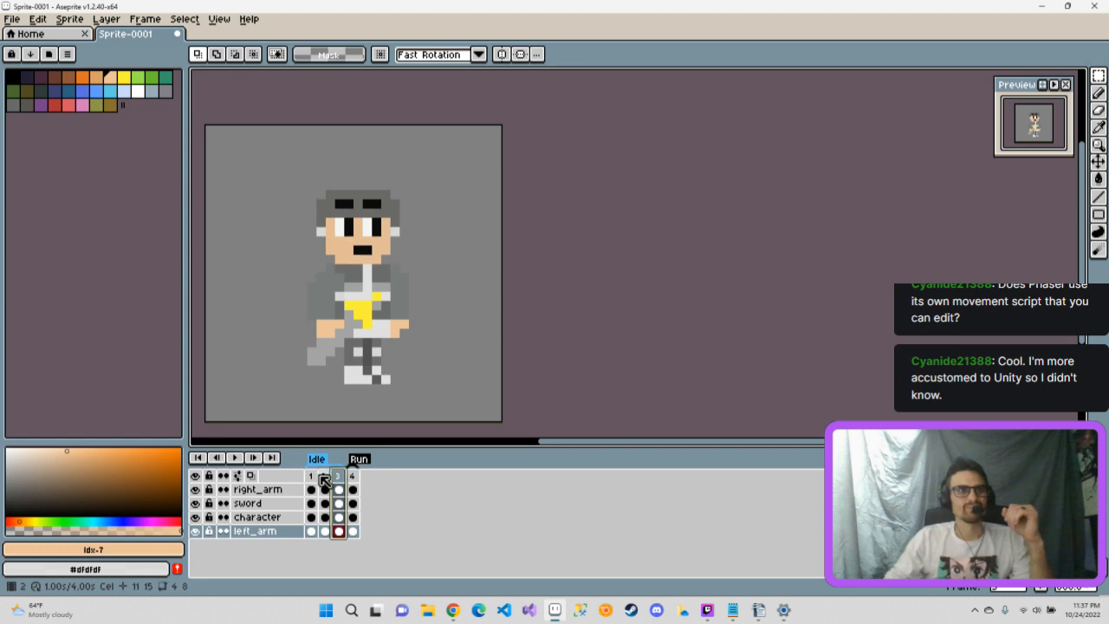
pyautogui.click(325, 477)
pyautogui.click(310, 475)
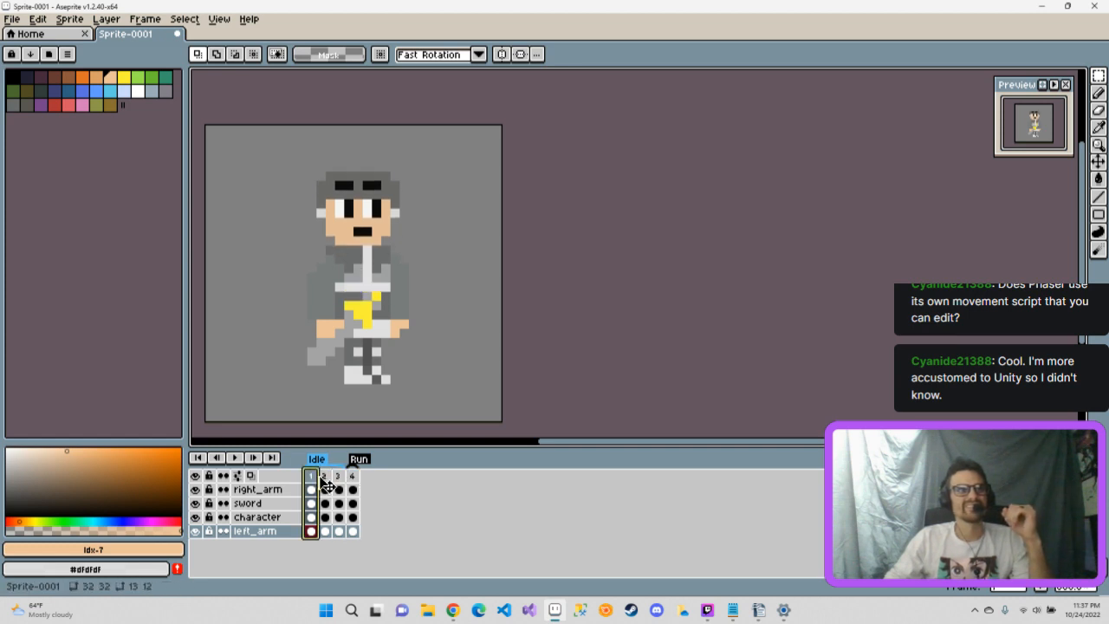
pyautogui.click(325, 476)
pyautogui.click(339, 476)
pyautogui.click(351, 477)
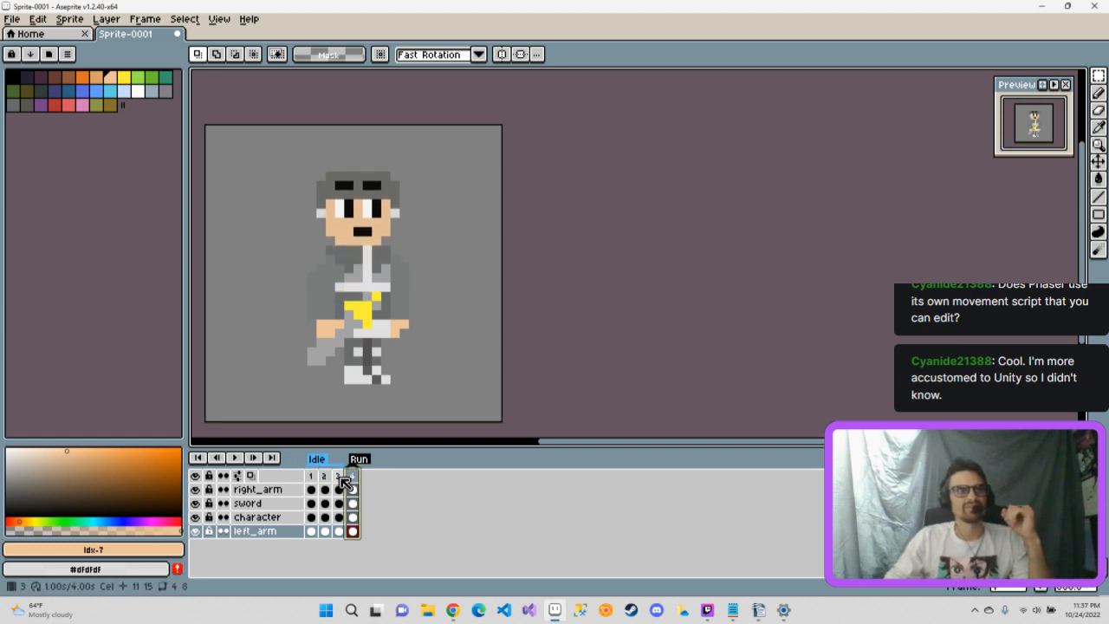
pyautogui.click(339, 477)
pyautogui.click(325, 476)
pyautogui.click(310, 476)
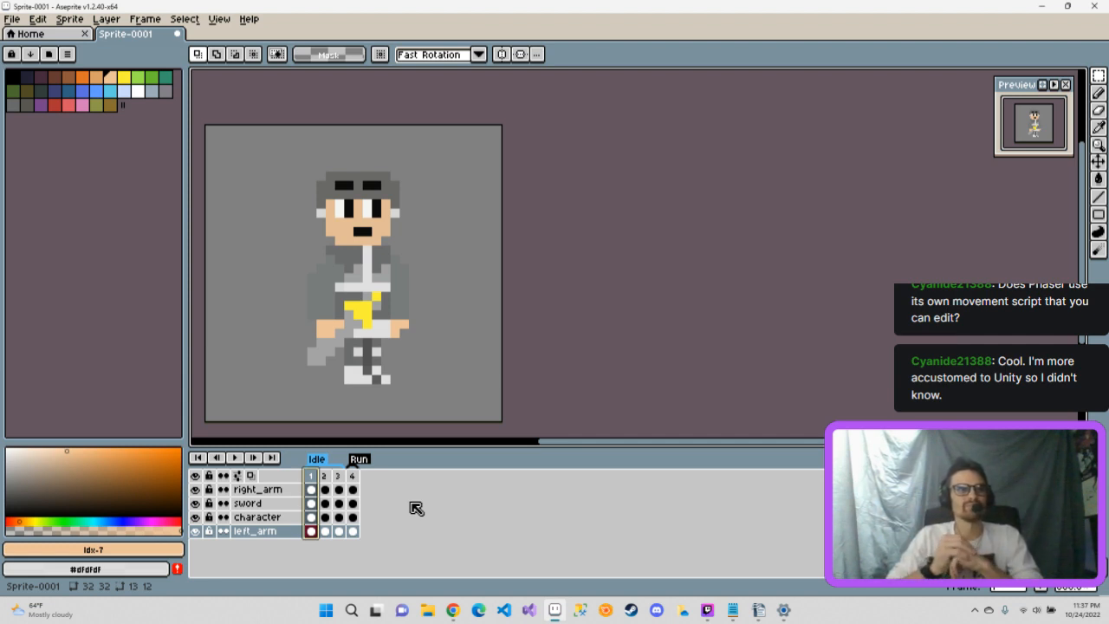
pyautogui.click(331, 476)
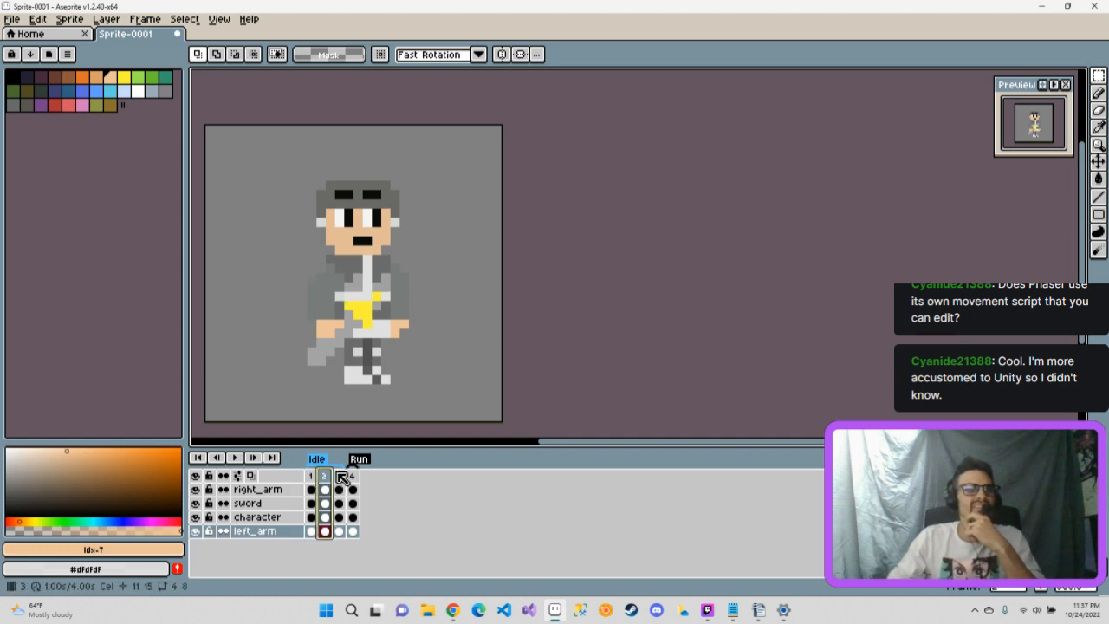
pyautogui.click(340, 476)
pyautogui.click(328, 476)
pyautogui.moveTo(302, 473); pyautogui.dragTo(297, 474)
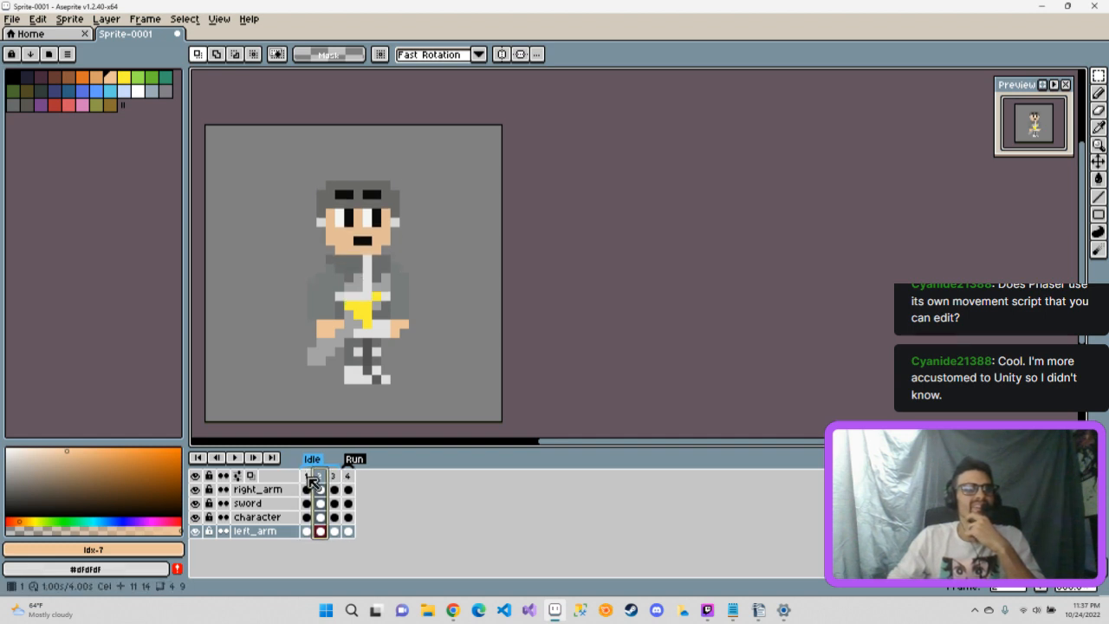
pyautogui.click(320, 475)
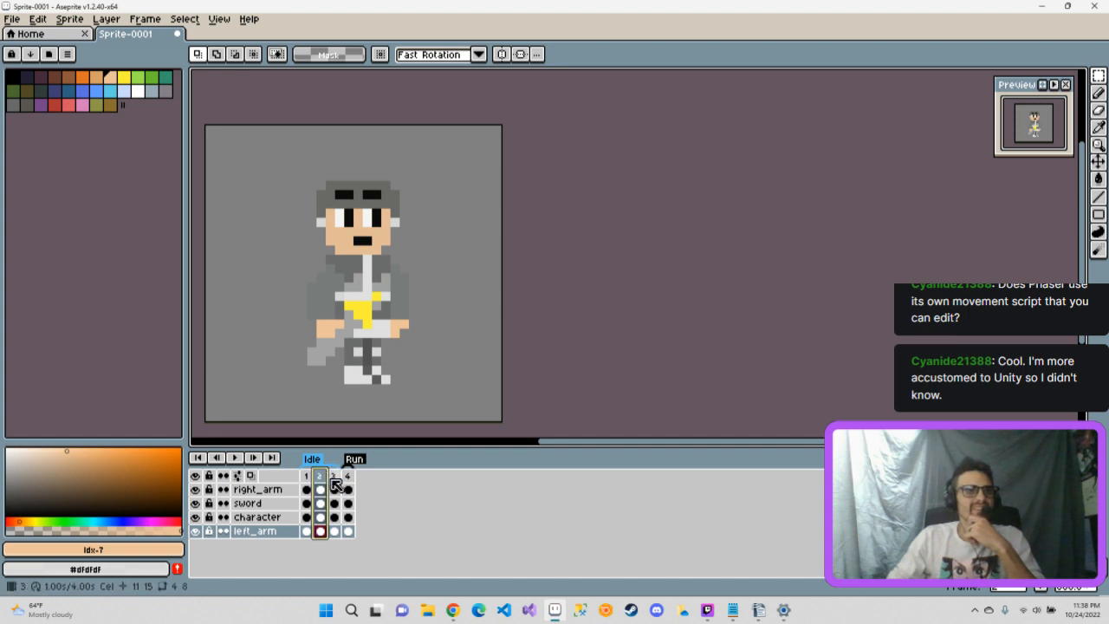
pyautogui.moveTo(327, 471)
pyautogui.mouseDown()
pyautogui.moveTo(341, 475)
pyautogui.moveTo(324, 474)
pyautogui.mouseUp()
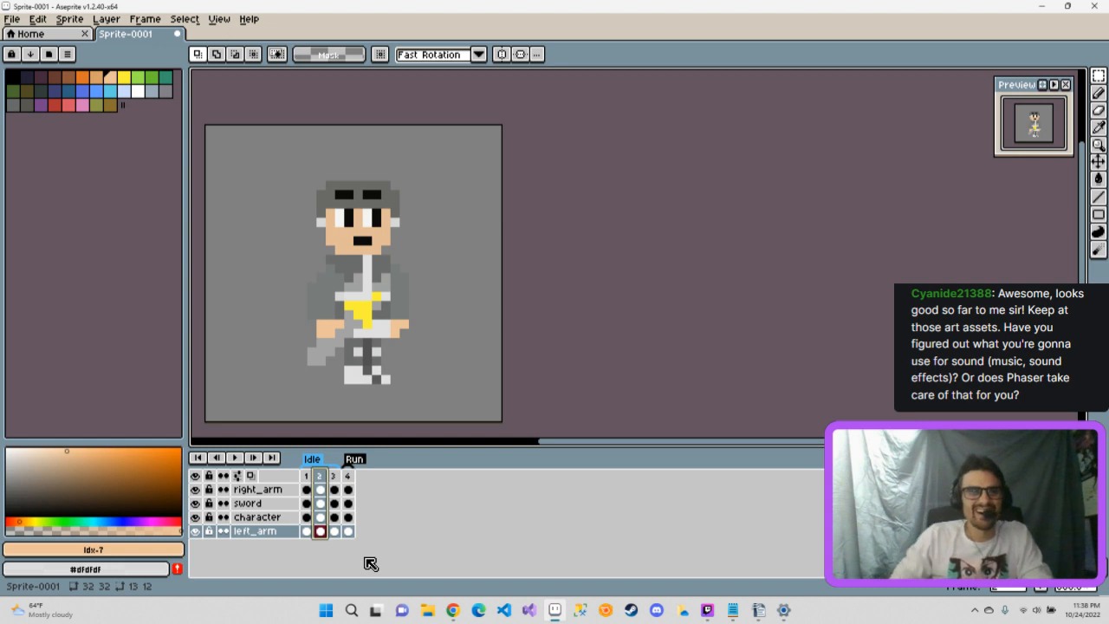
pyautogui.click(319, 475)
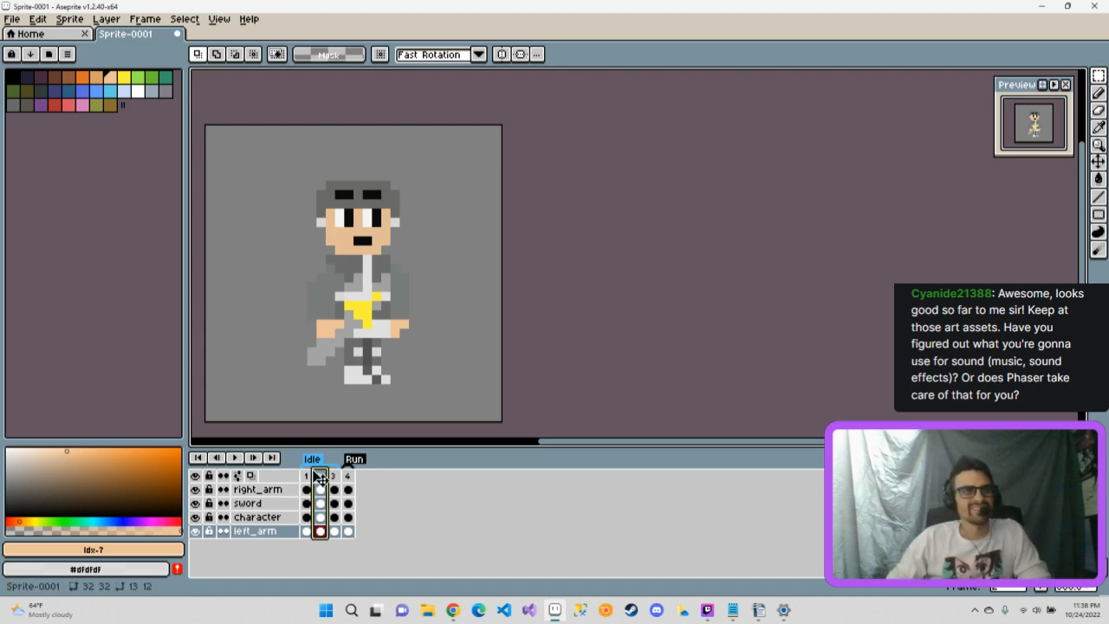
pyautogui.click(318, 476)
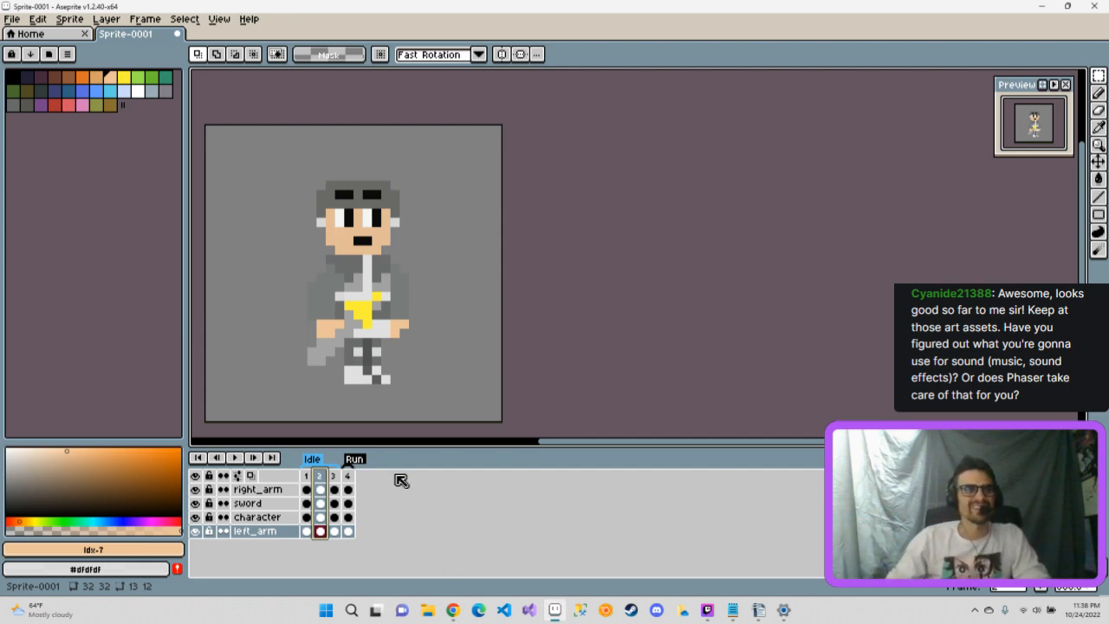
pyautogui.click(317, 476)
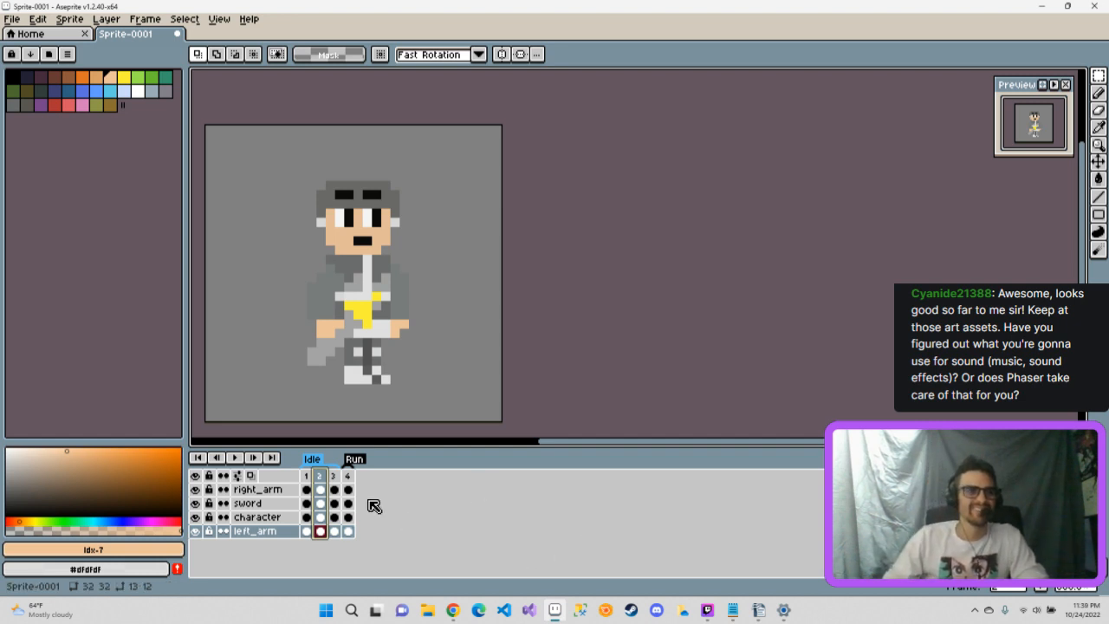
pyautogui.click(319, 475)
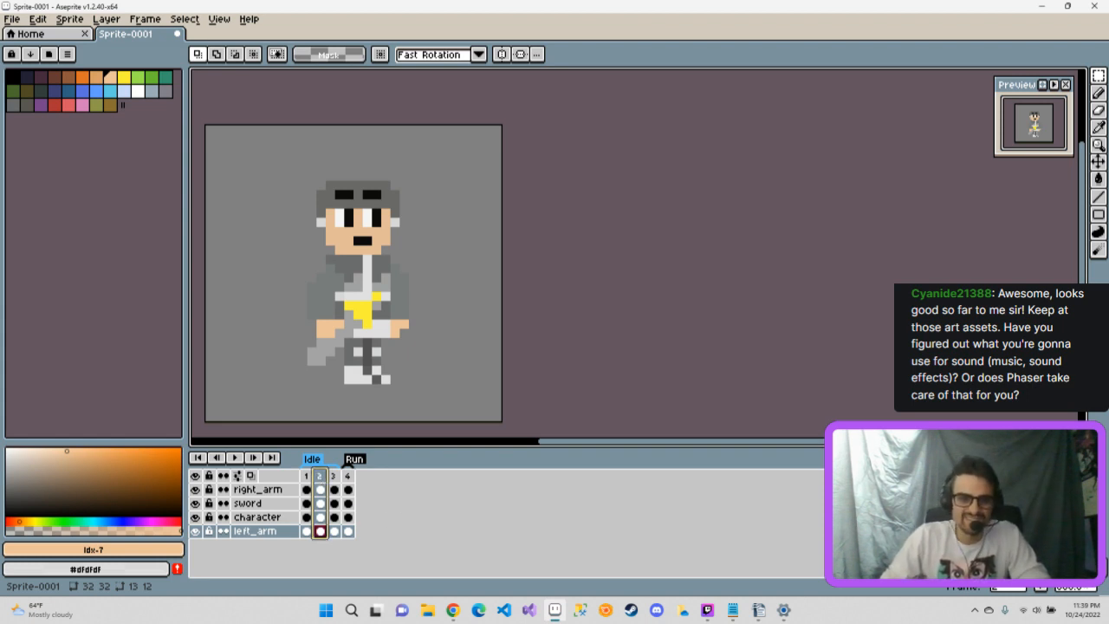
pyautogui.hotkey('alt', 'Tab')
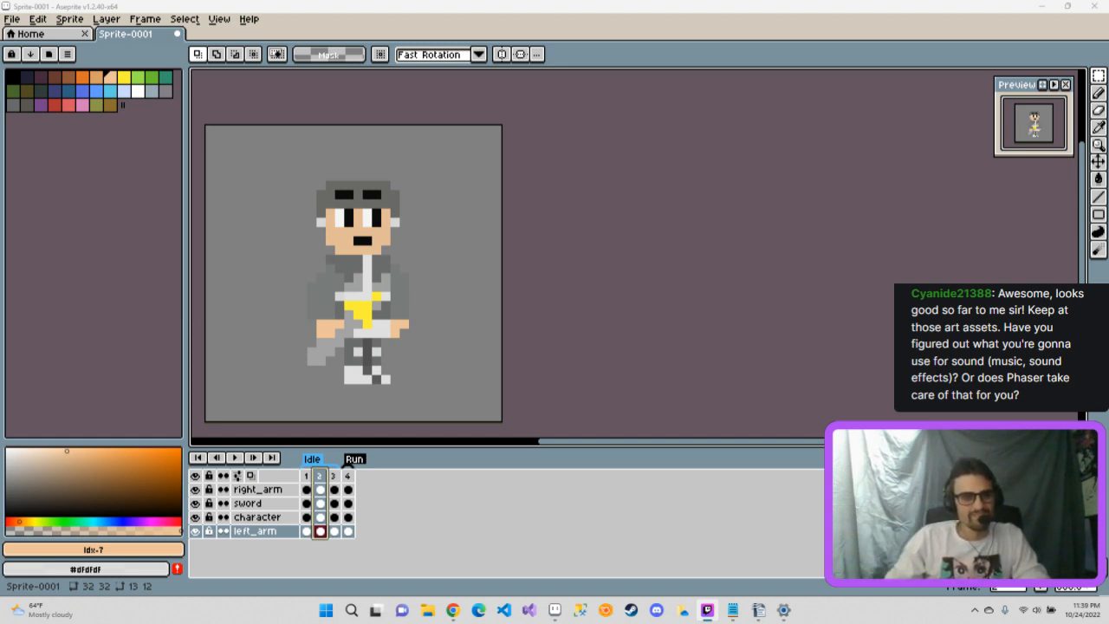
# Step: Go through frames 1 to 4 in order to compare the Idle poses with the Run frame
pyautogui.click(308, 477)
pyautogui.click(320, 476)
pyautogui.click(334, 476)
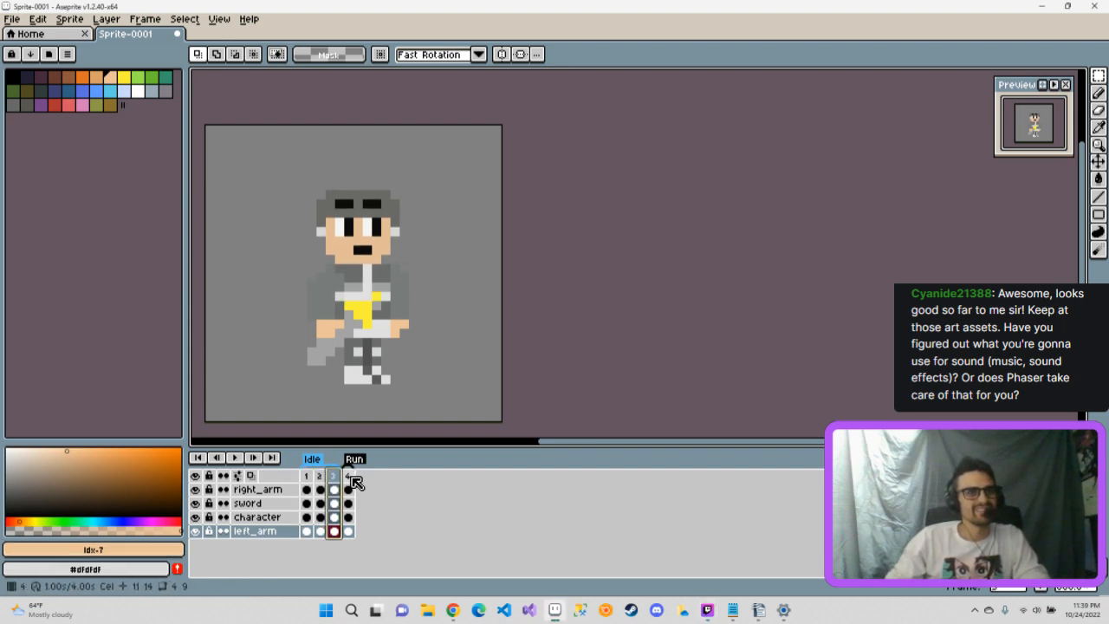
pyautogui.click(349, 477)
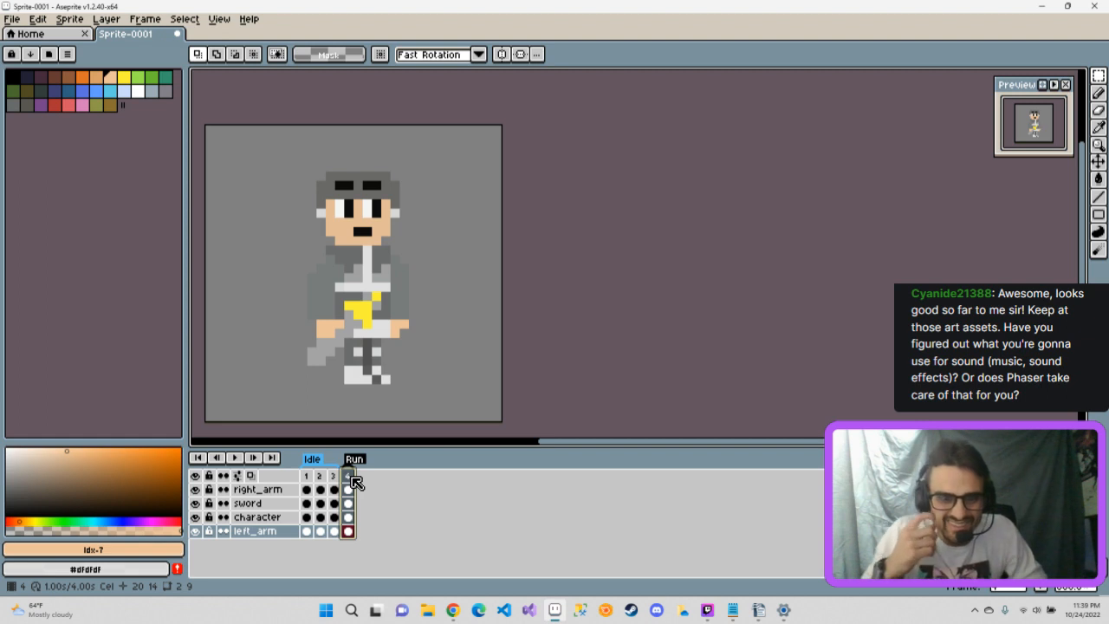